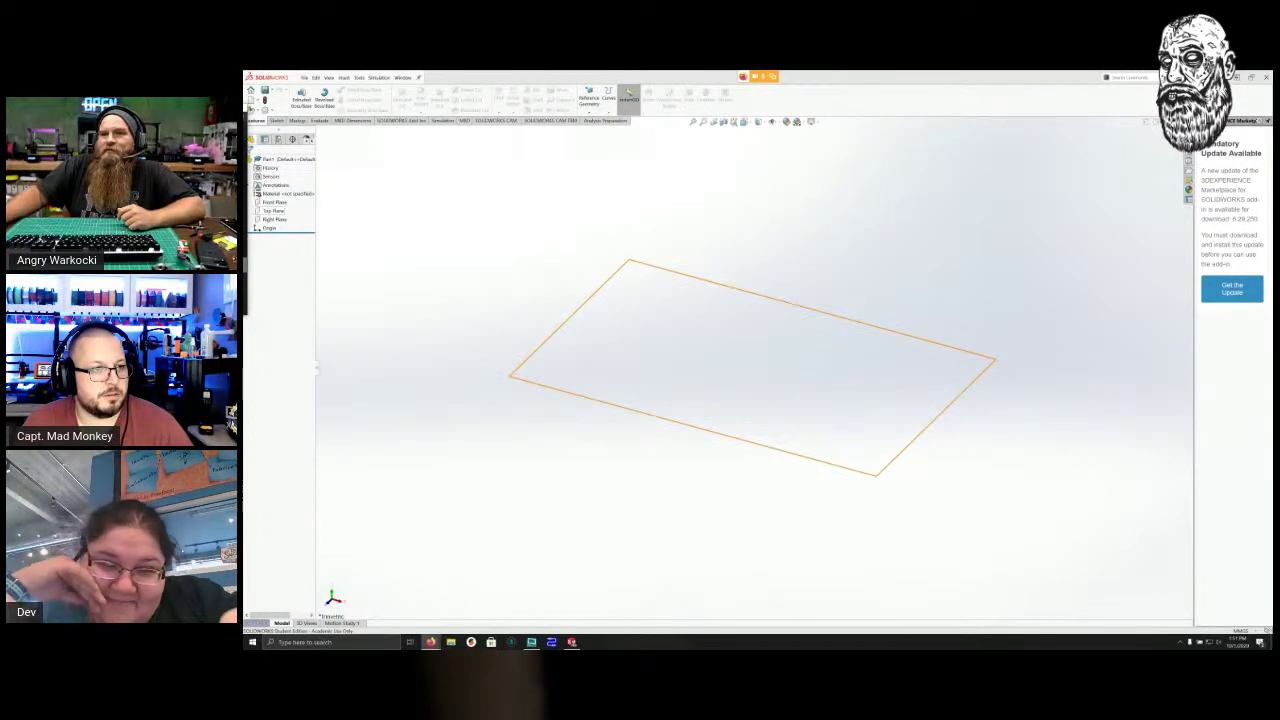
Start a new sketch on the Top Plane, viewed straight on.
right_click(276, 211)
left_click(321, 200)
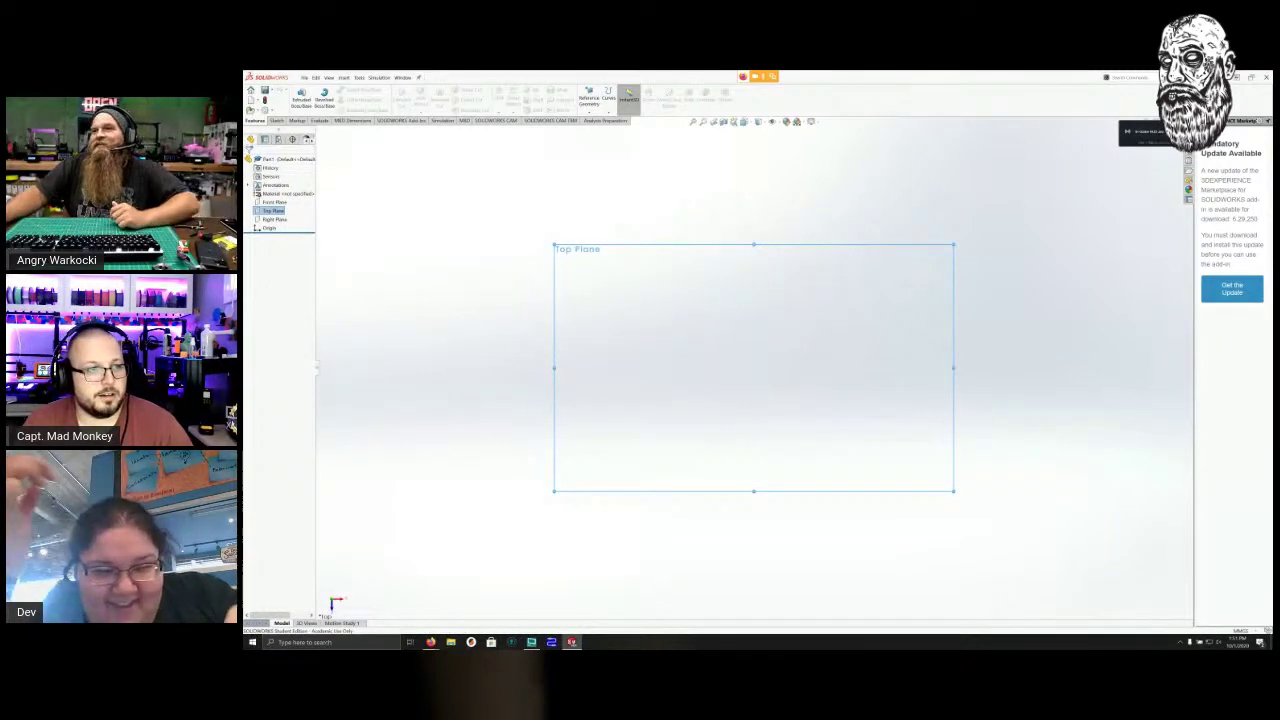
right_click(659, 295)
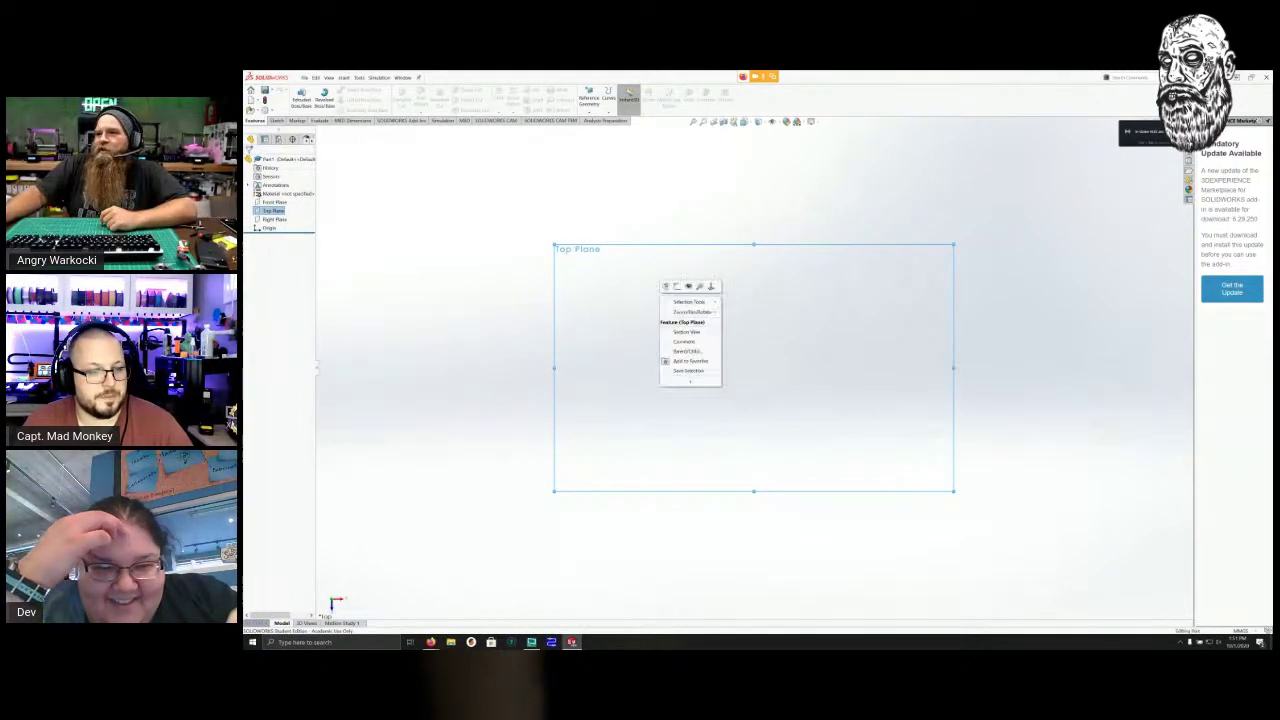
left_click(676, 286)
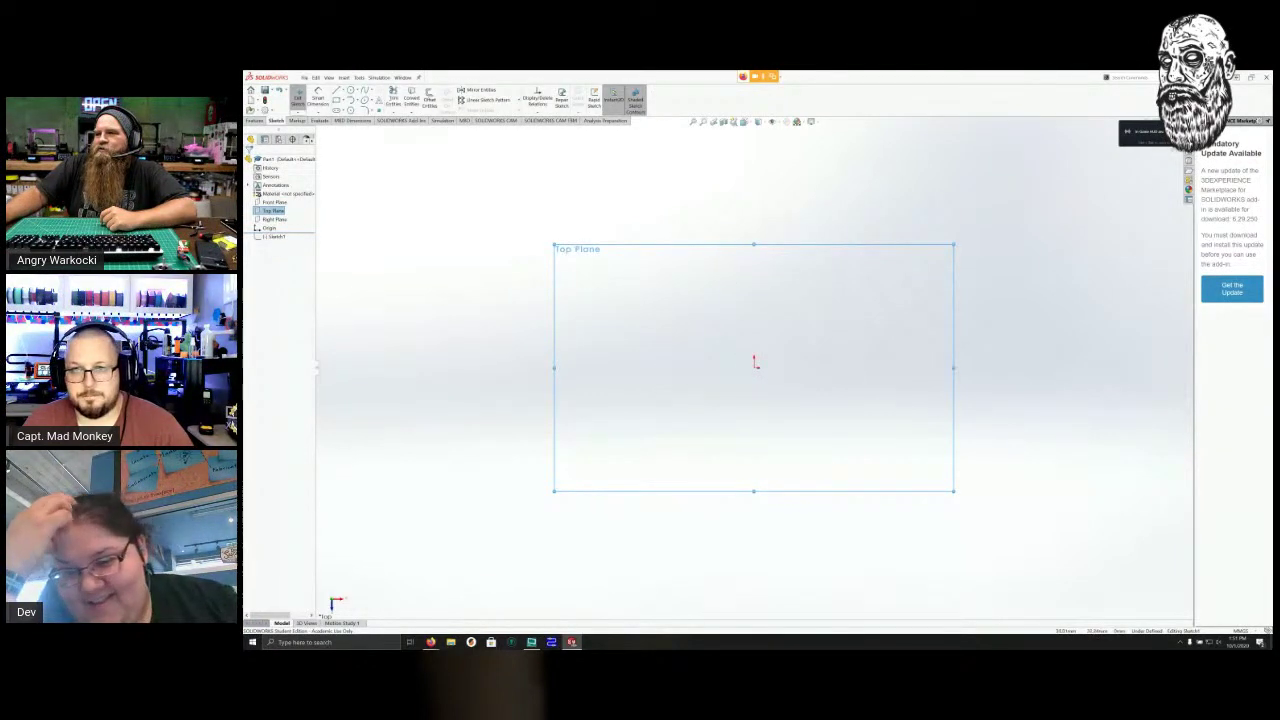
Sketch a corner rectangle about 147 mm wide around the origin.
left_click(337, 100)
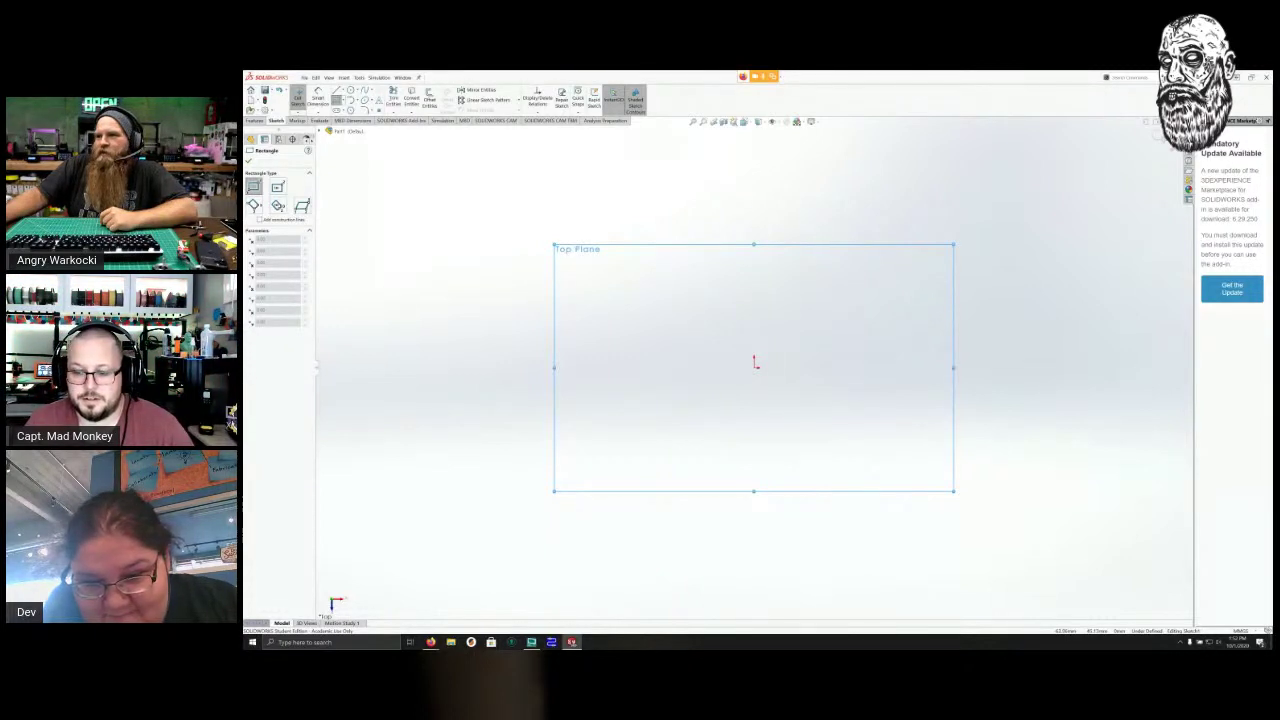
left_click(594, 259)
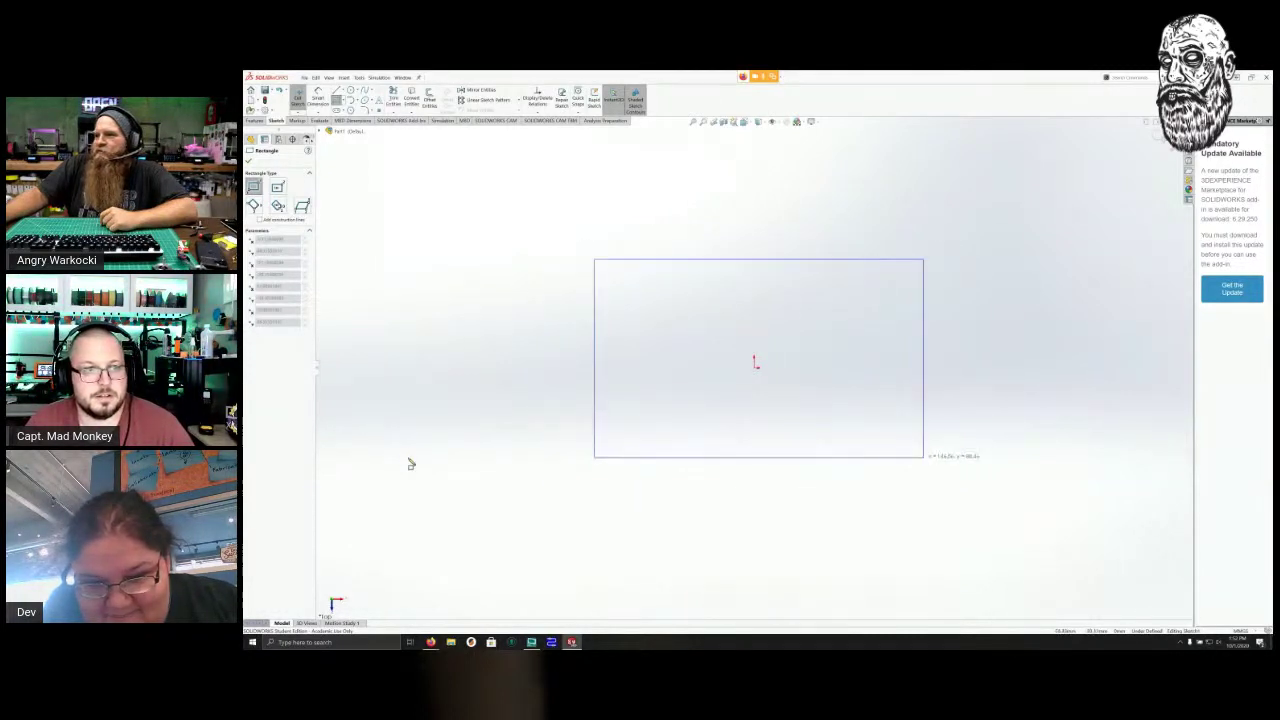
left_click(924, 458)
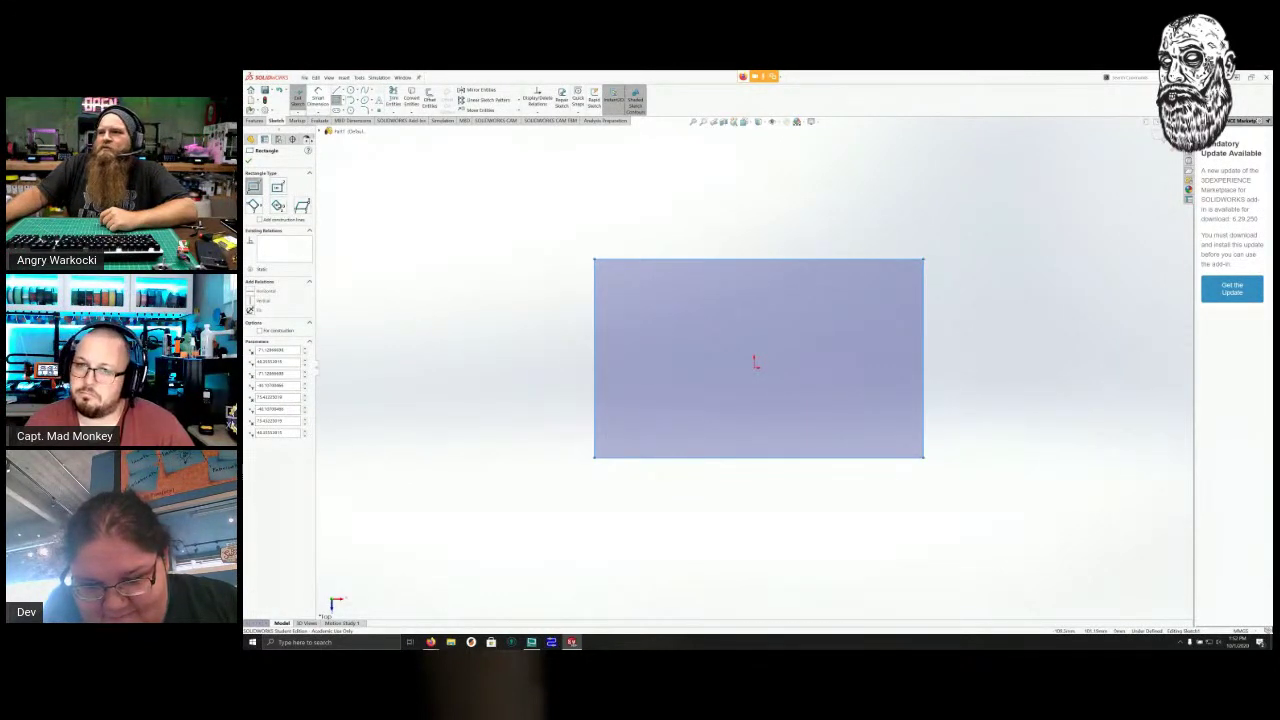
left_click(743, 259)
left_click(738, 203)
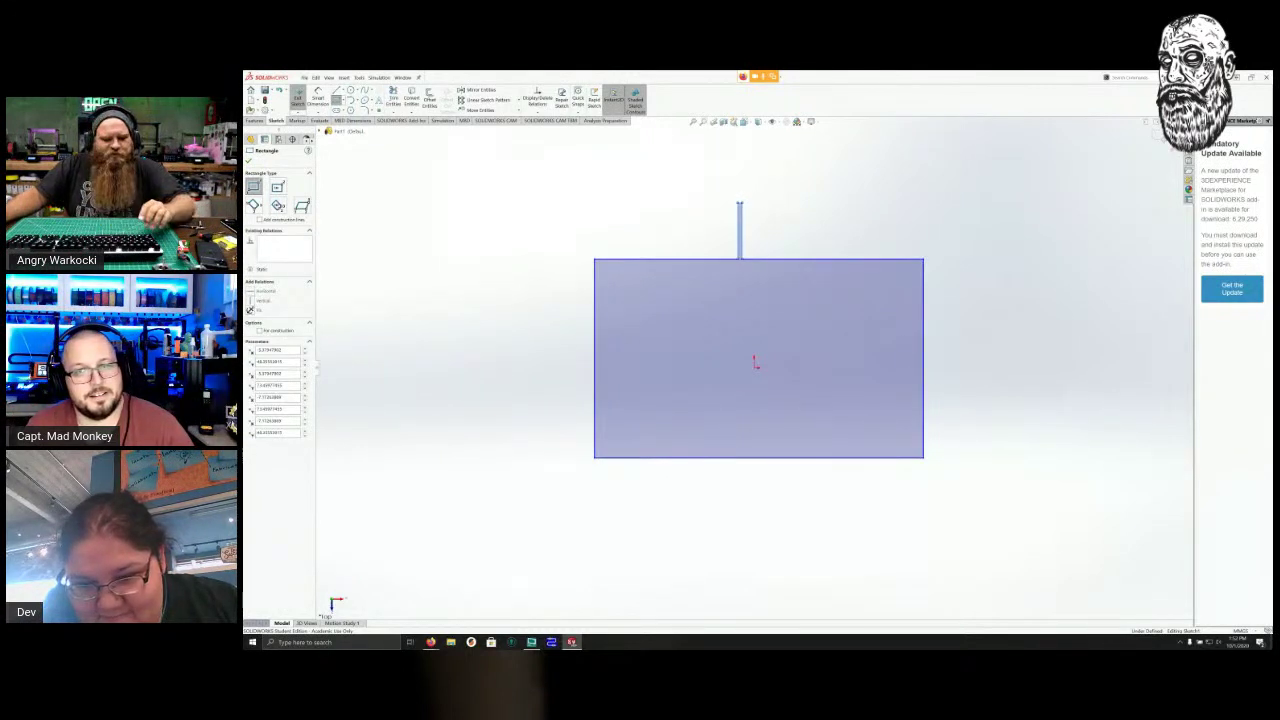
key("Escape")
key("ctrl+z")
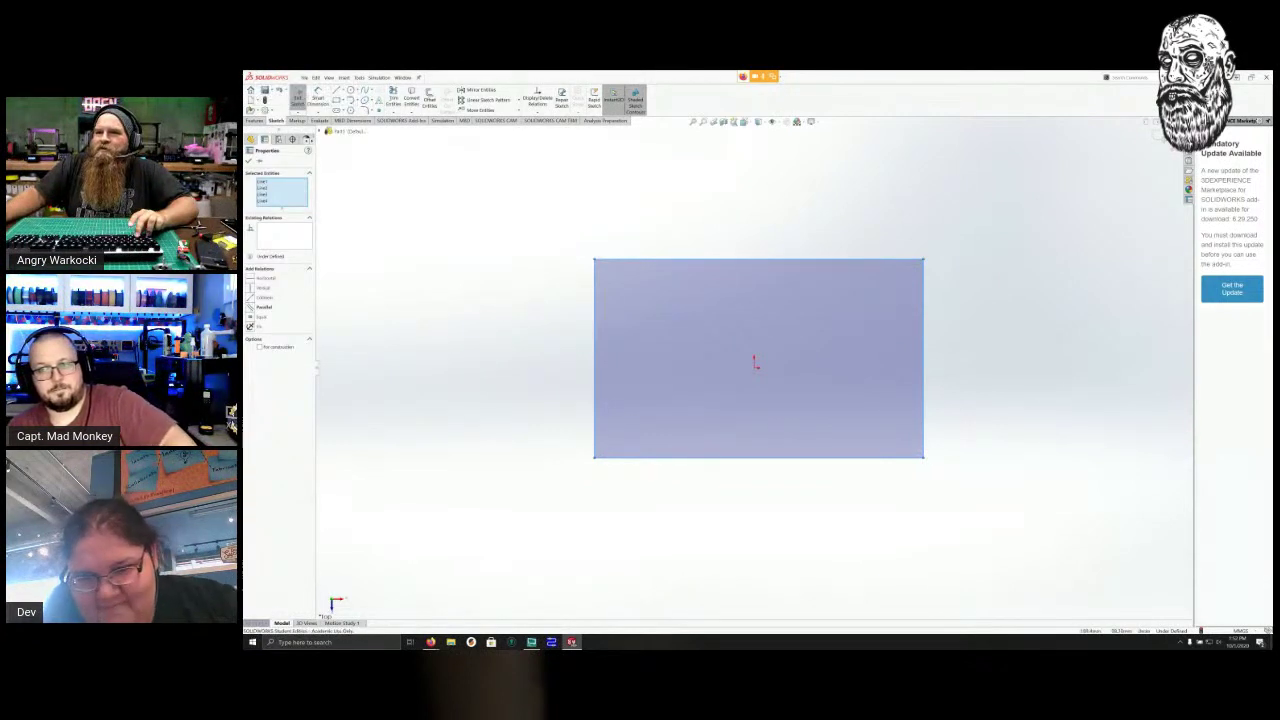
key("Escape")
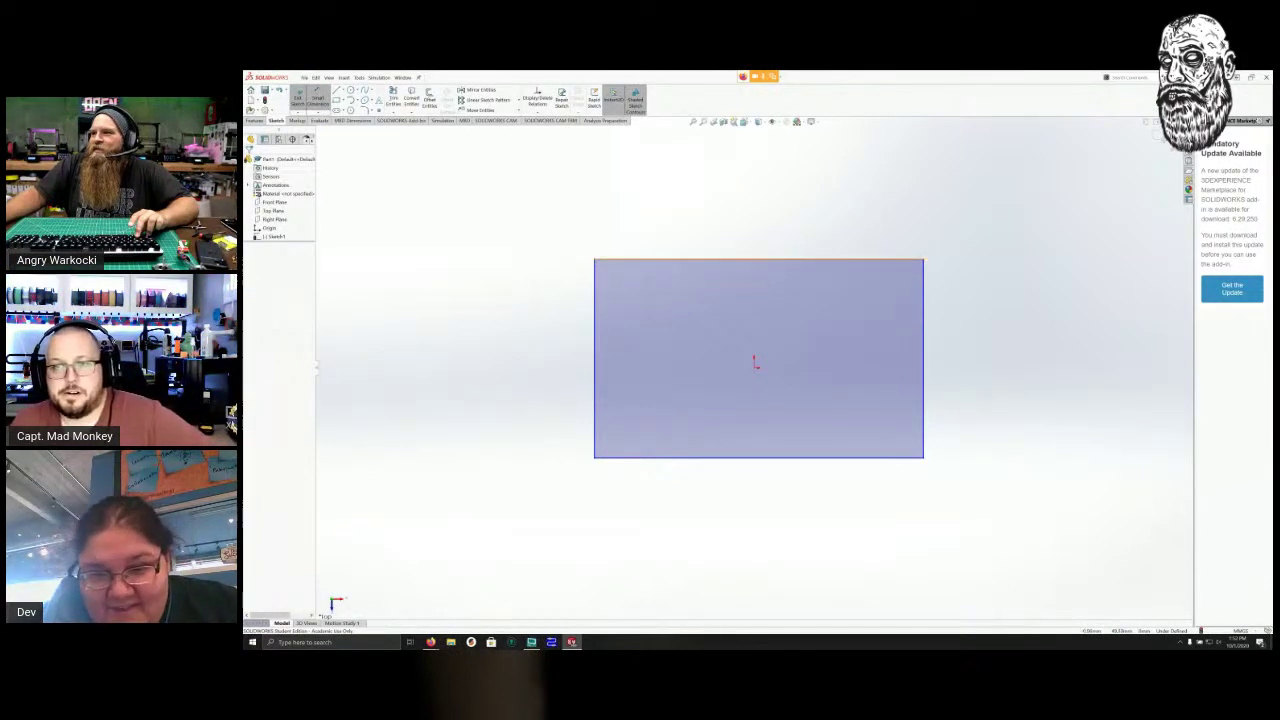
Dimension the rectangle's upper edge and set its width to 165 mm.
left_click(750, 260)
left_click(750, 200)
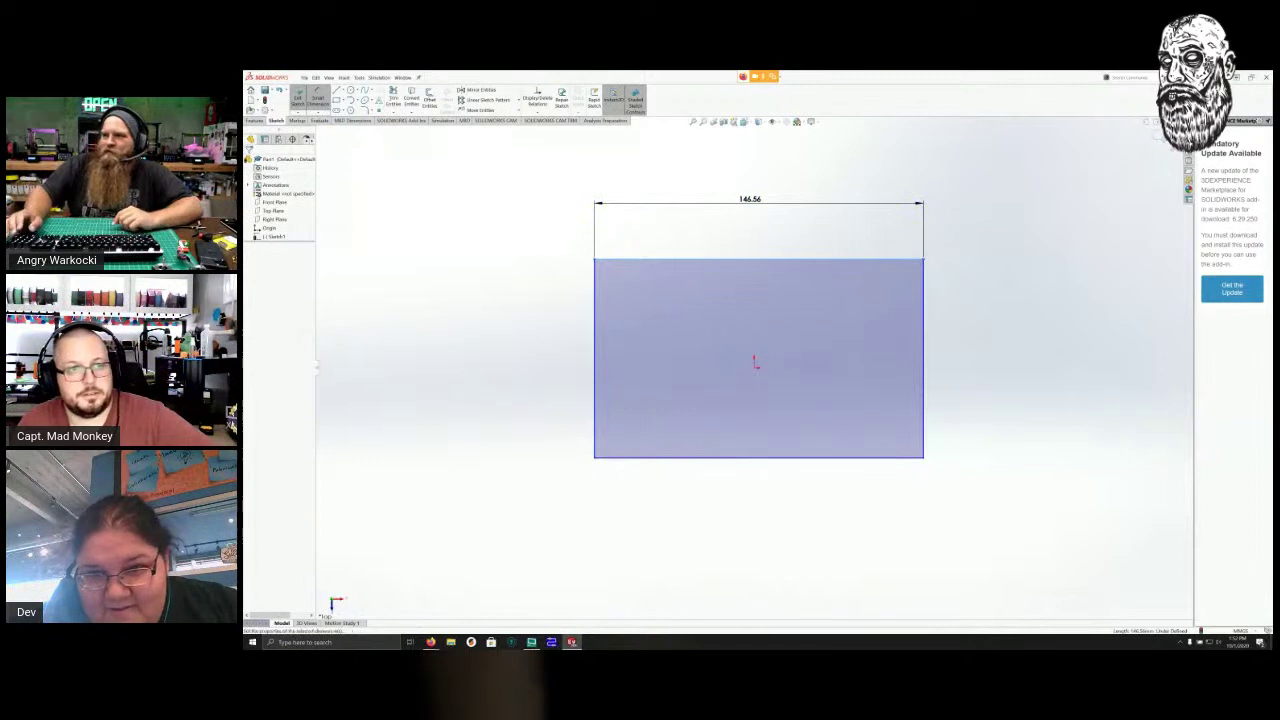
left_click(750, 200)
type("165")
key("Return")
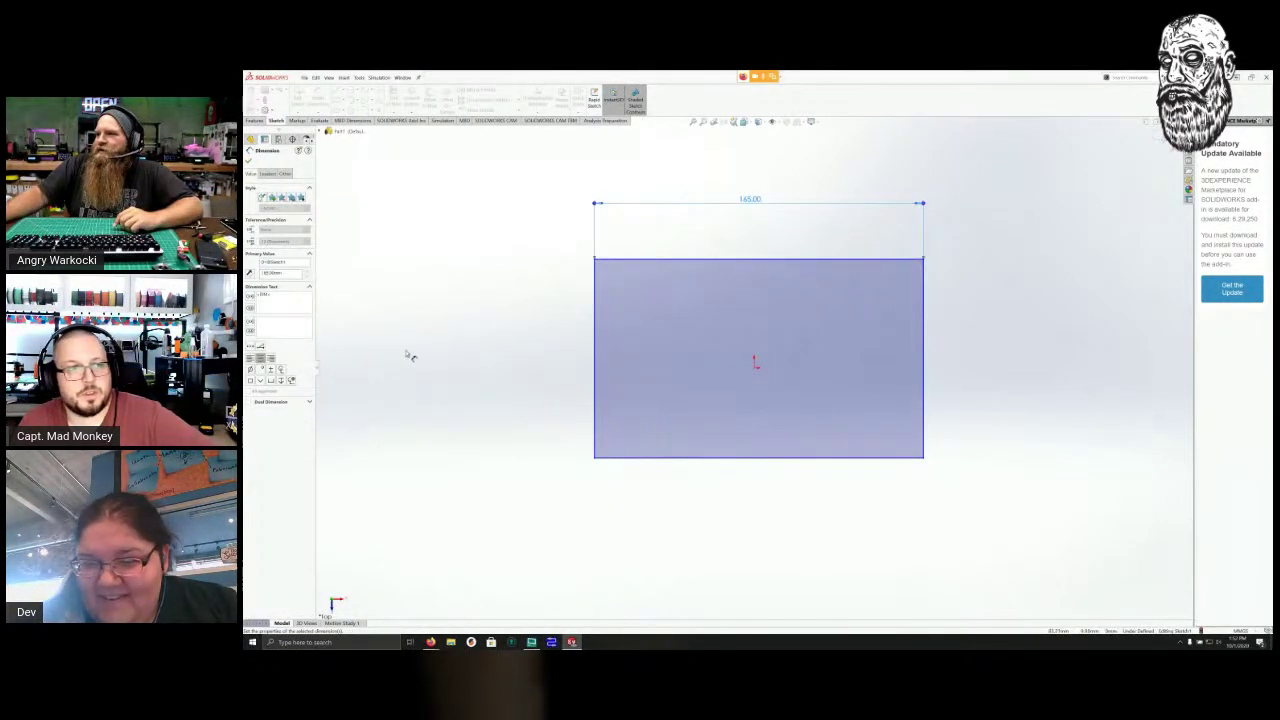
Dimension the rectangle's right edge and set its height to 165 mm.
left_click(923, 354)
left_click(966, 346)
type("1")
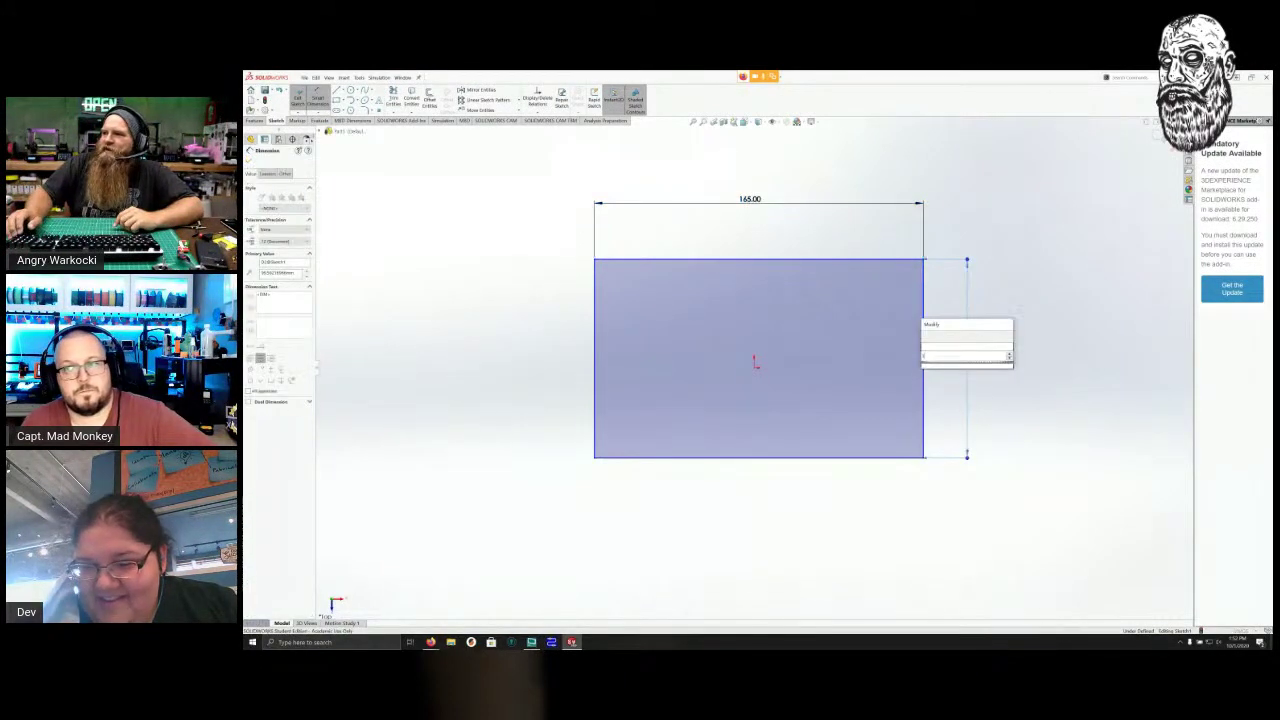
type("65")
key("Return")
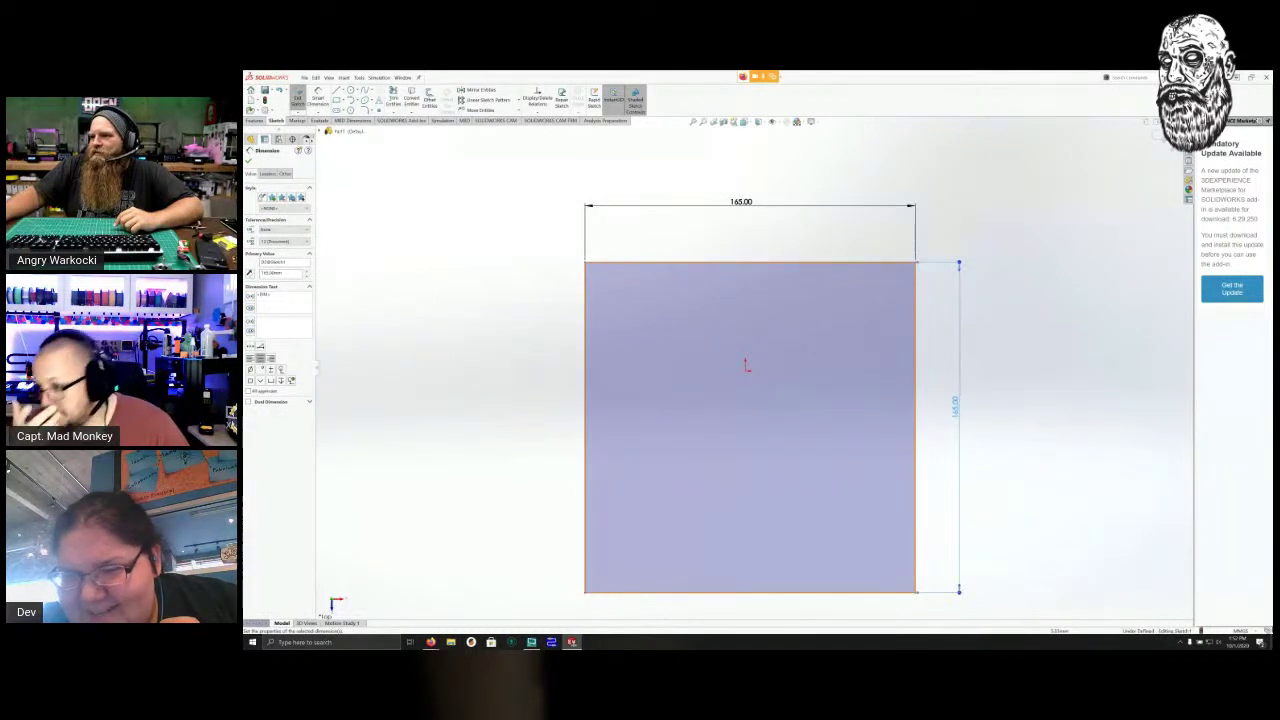
Make the rectangle's lower-left corner coincident with the origin.
left_click(746, 370)
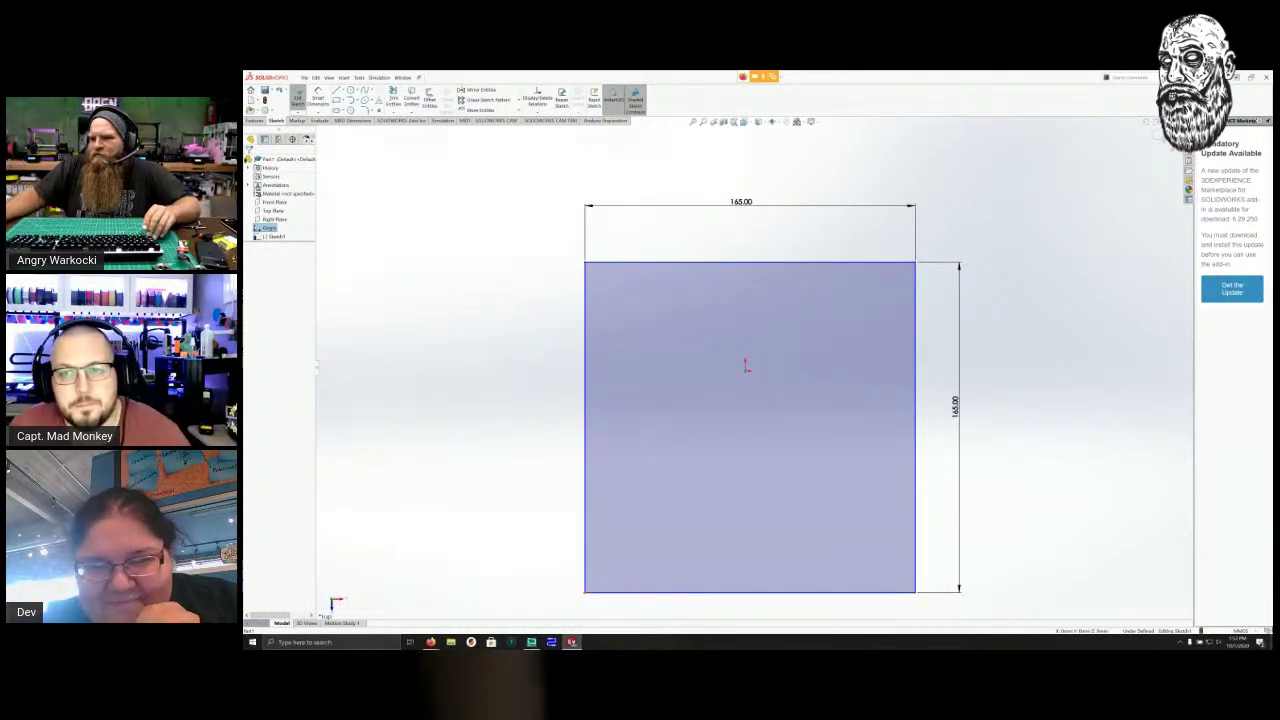
left_click(585, 592, "ctrl")
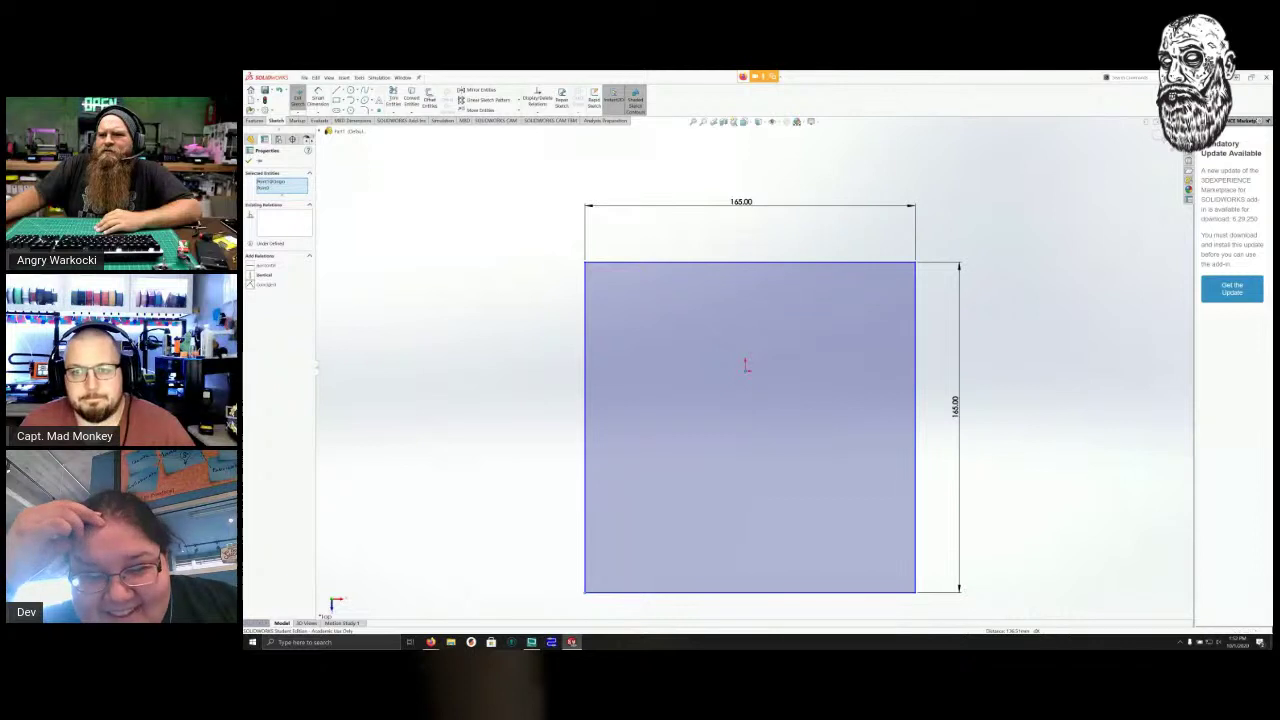
left_click(265, 285)
Extrude the 165 mm square sketch upward to a blind depth of 25 mm.
scroll(800, 290, "up", 2)
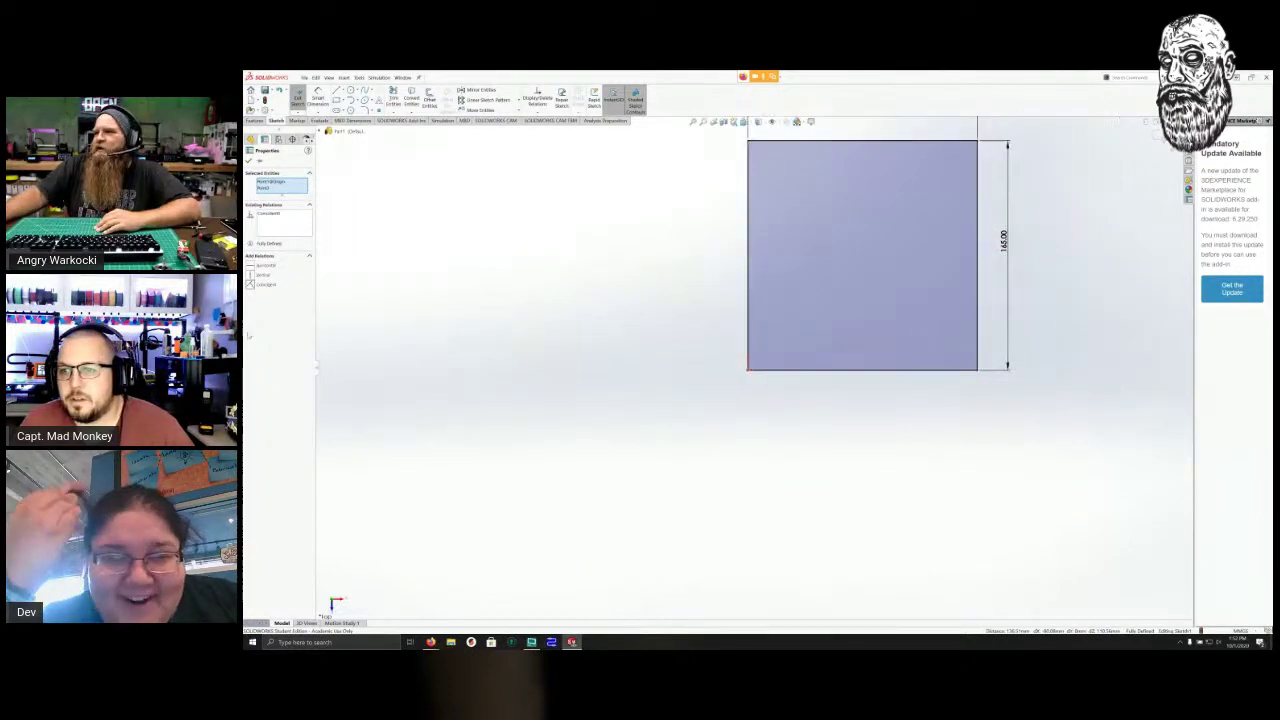
scroll(421, 224, "up", 1)
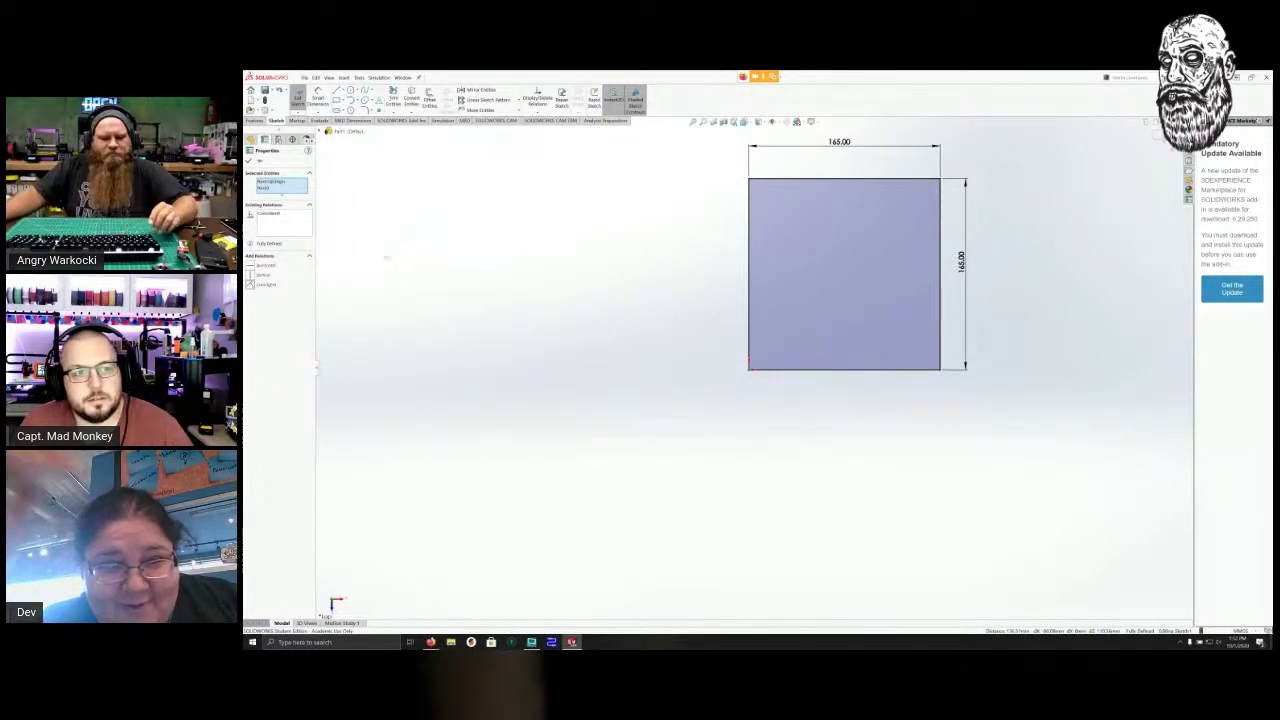
scroll(335, 519, "up", 2)
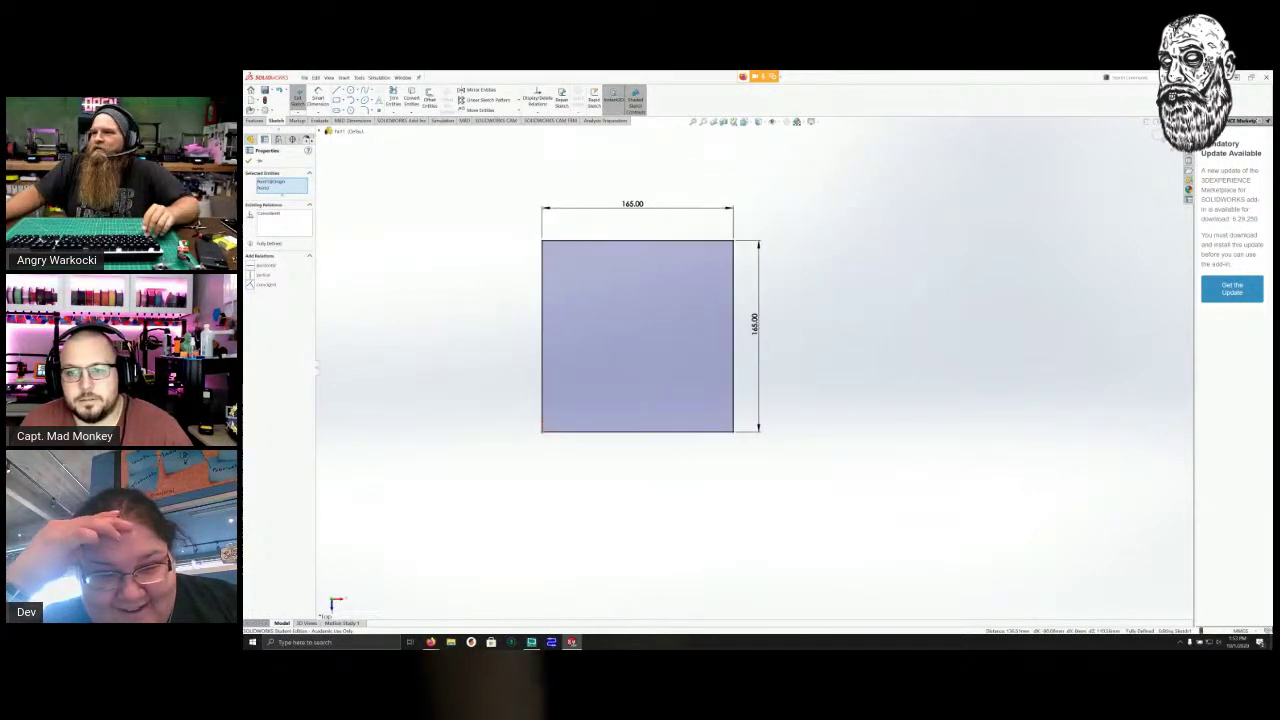
scroll(625, 335, "down", 3)
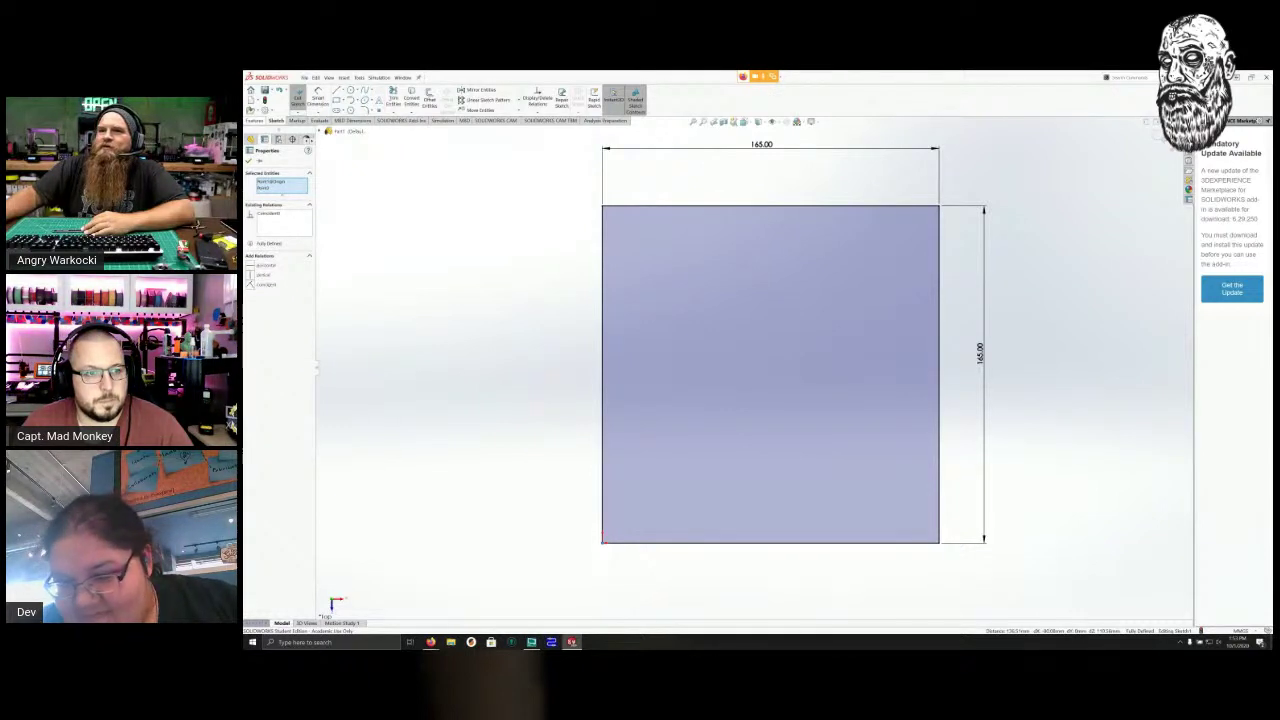
left_click(255, 121)
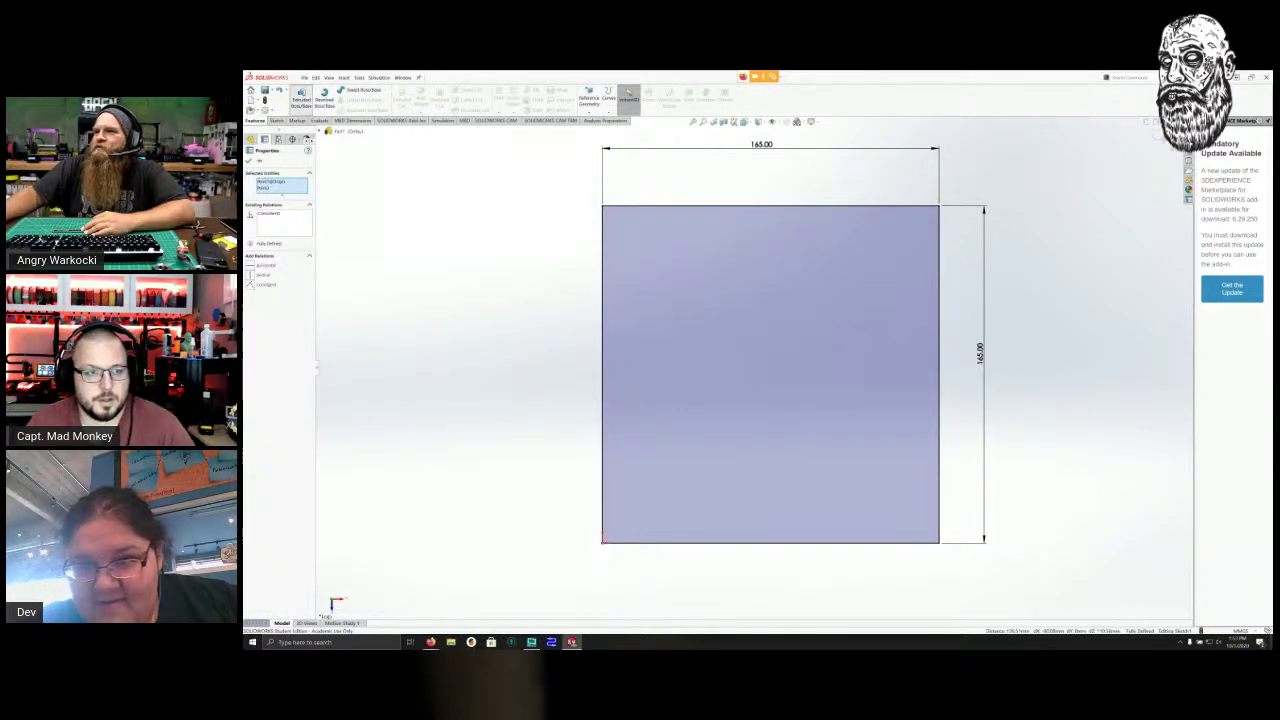
left_click(301, 97)
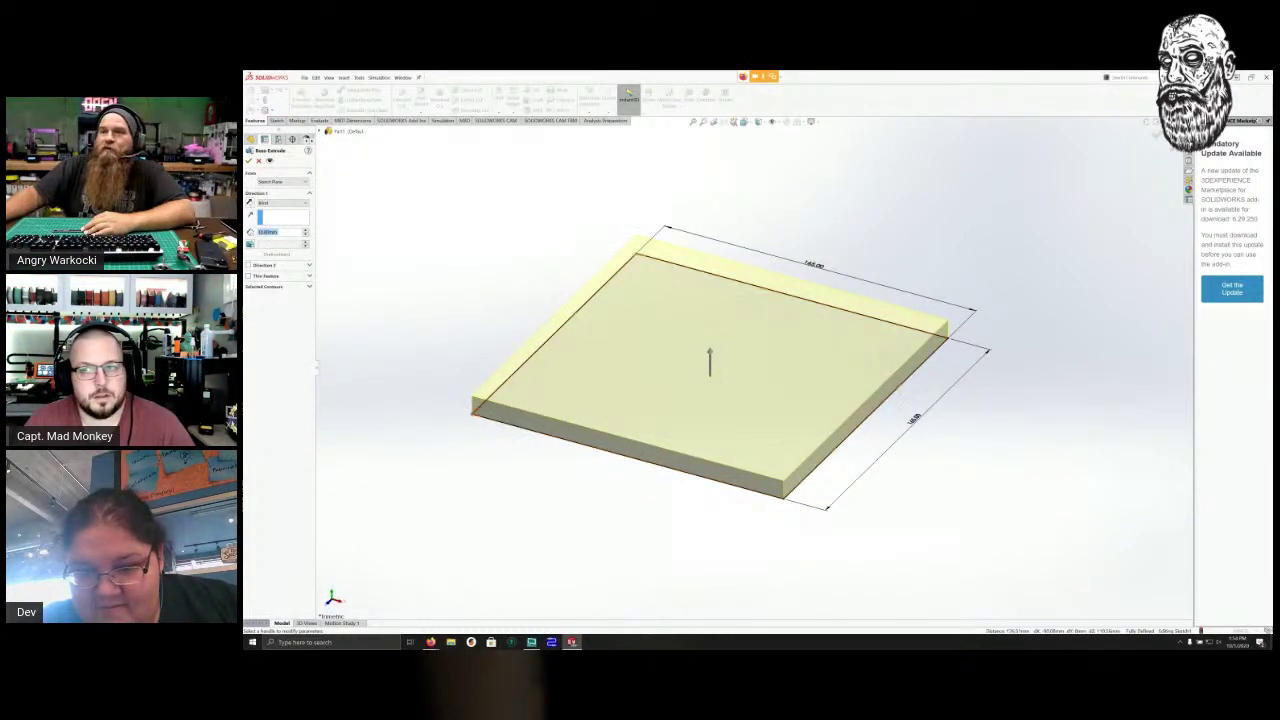
double_click(269, 232)
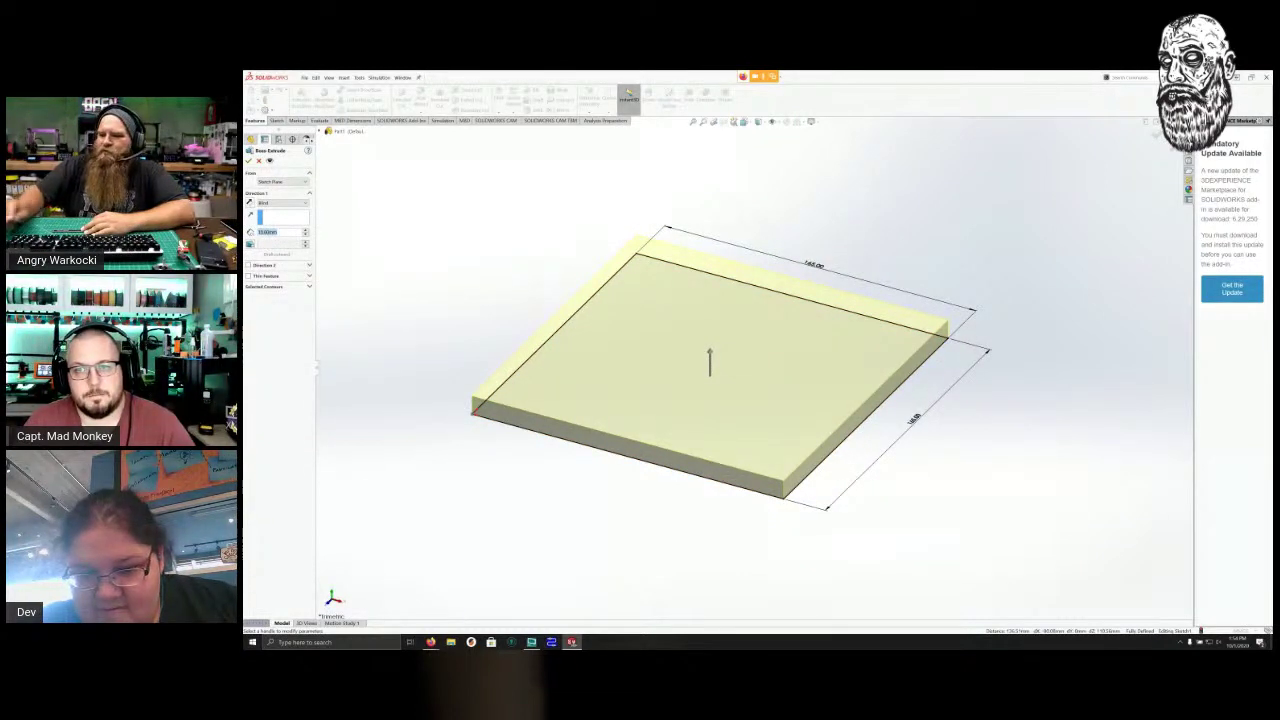
type("25")
key("Return")
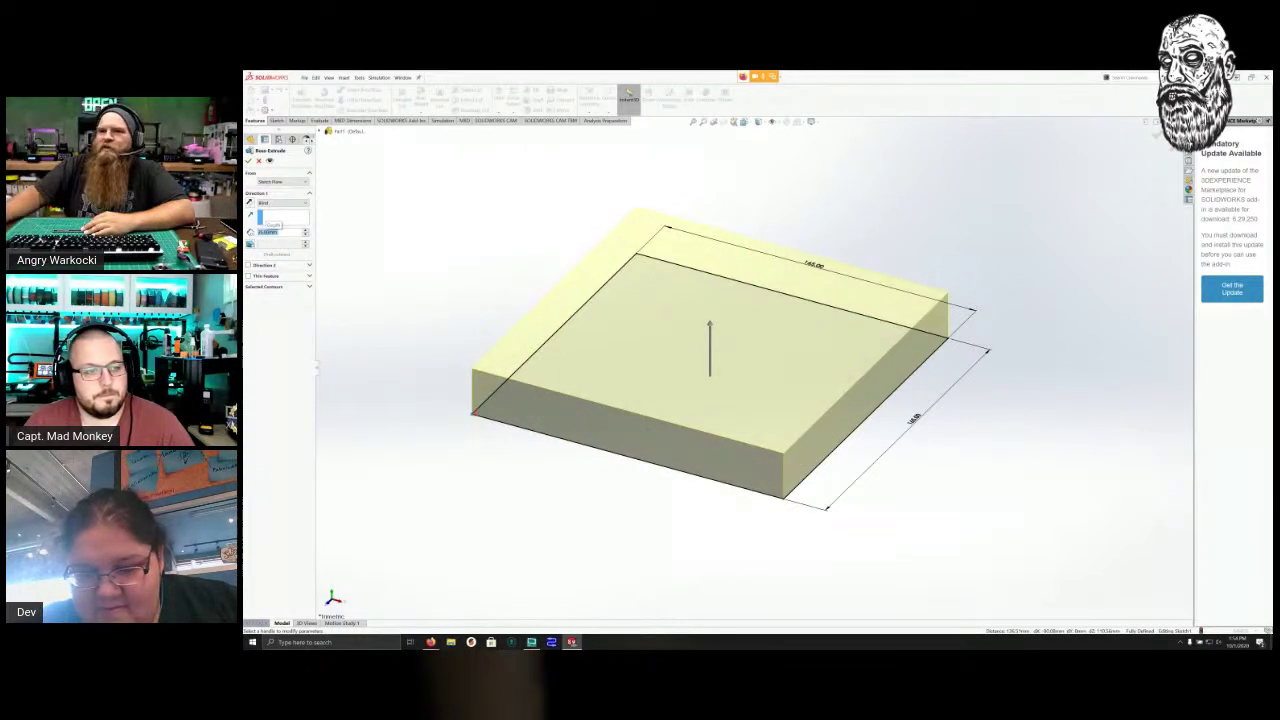
left_click(248, 161)
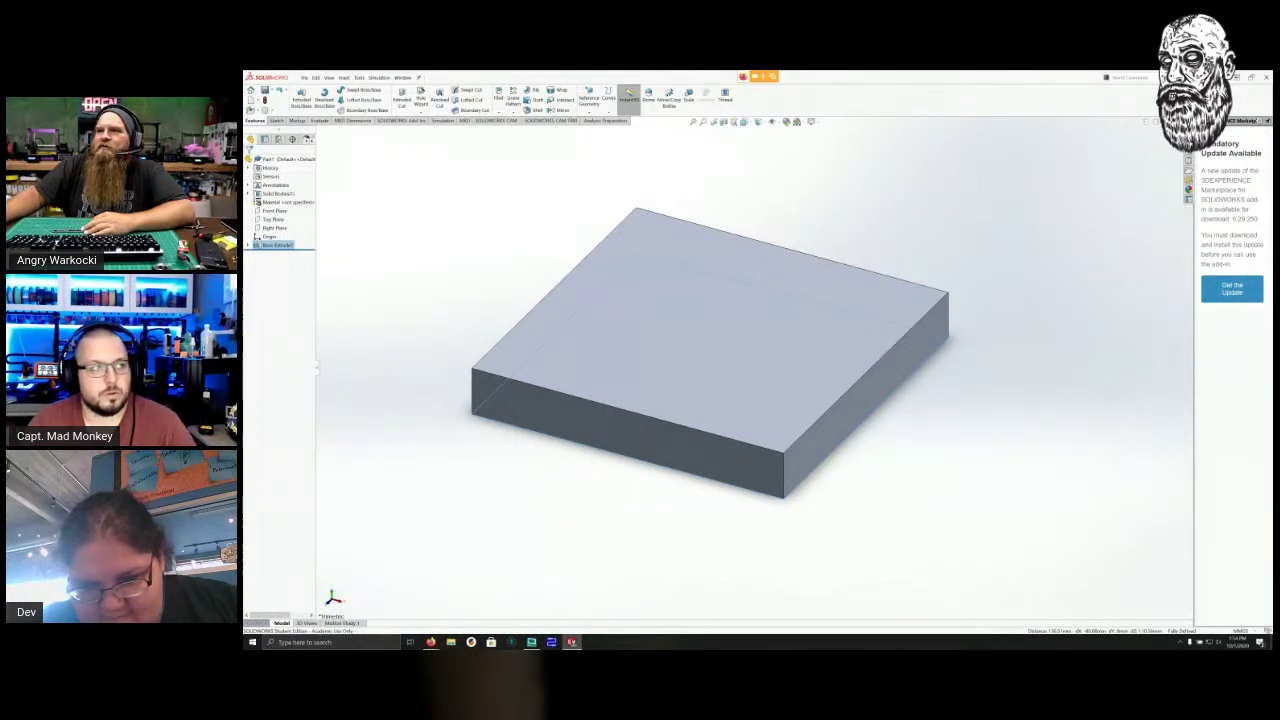
Sketch a thin corner rectangle on the block's top face, spanning its full width about 22 mm from the front edge.
left_click(277, 121)
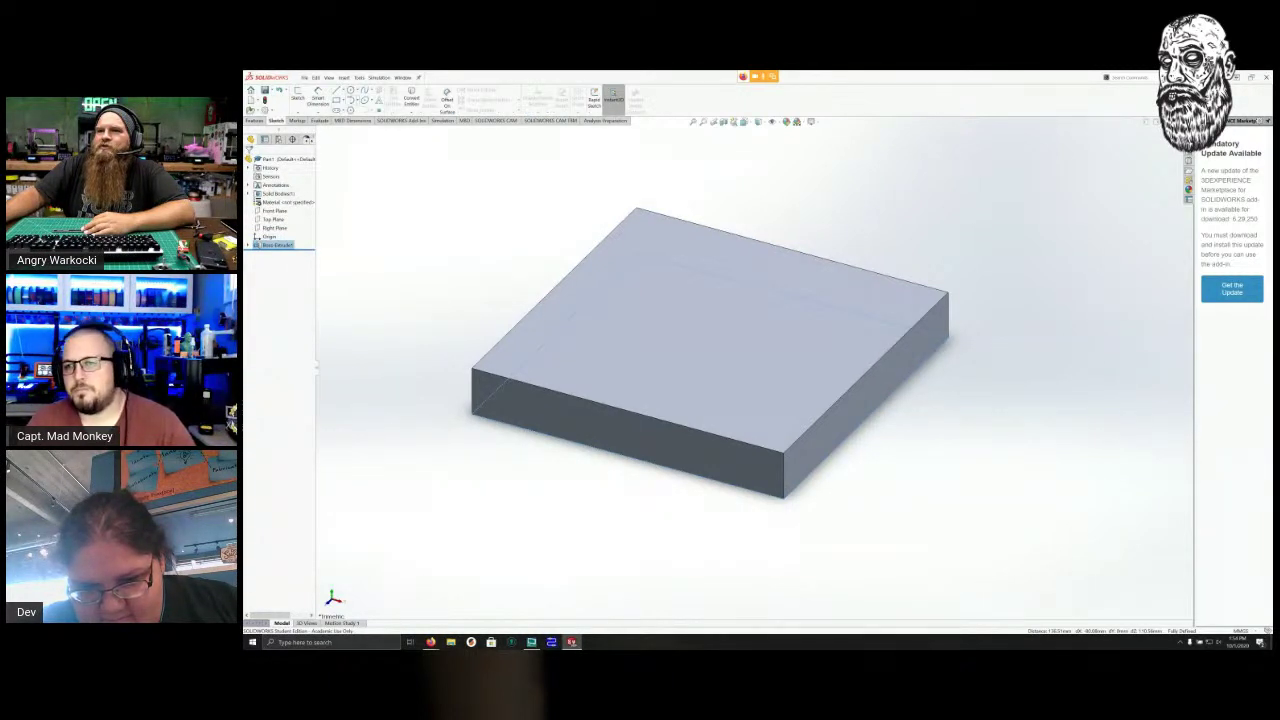
left_click(337, 100)
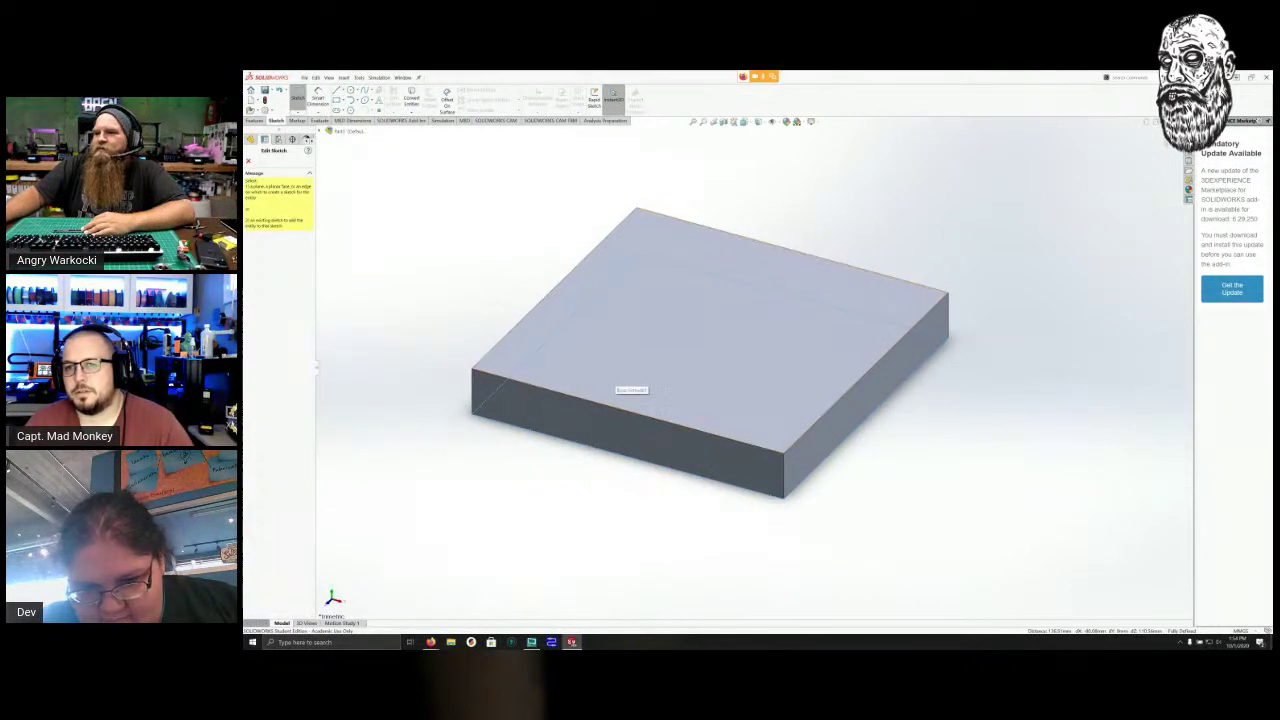
left_click(630, 385)
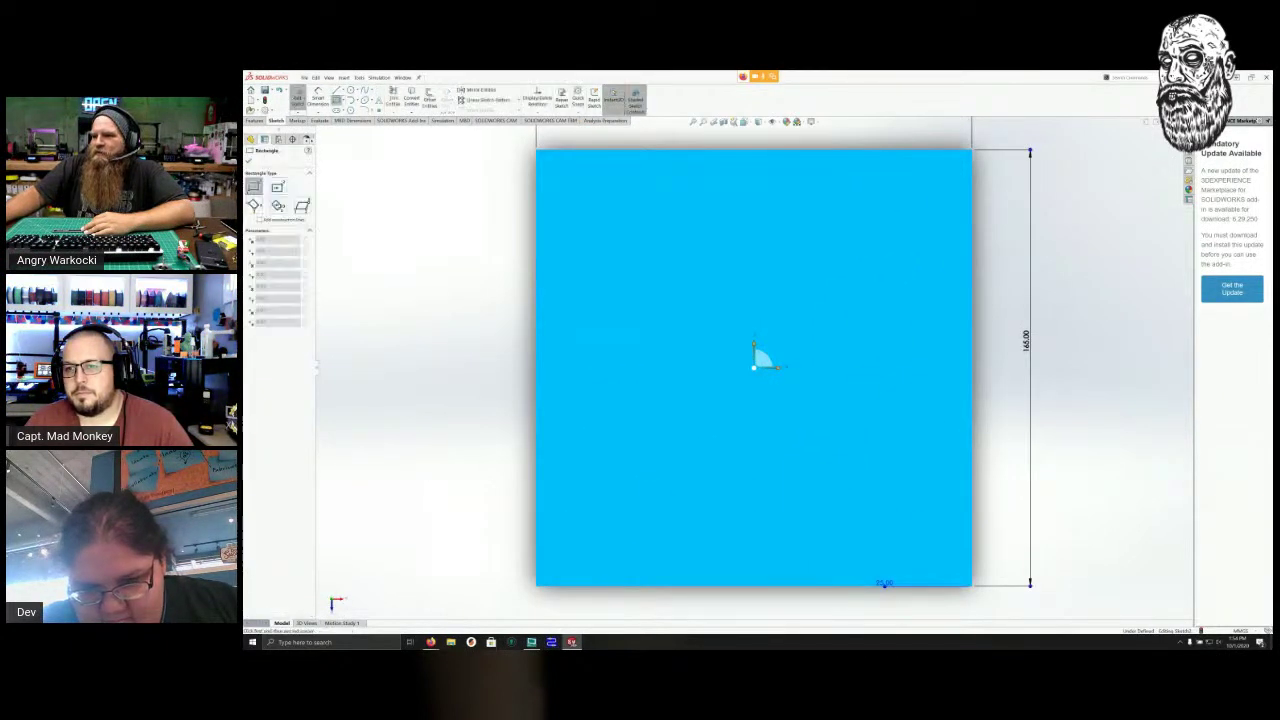
left_click(537, 520)
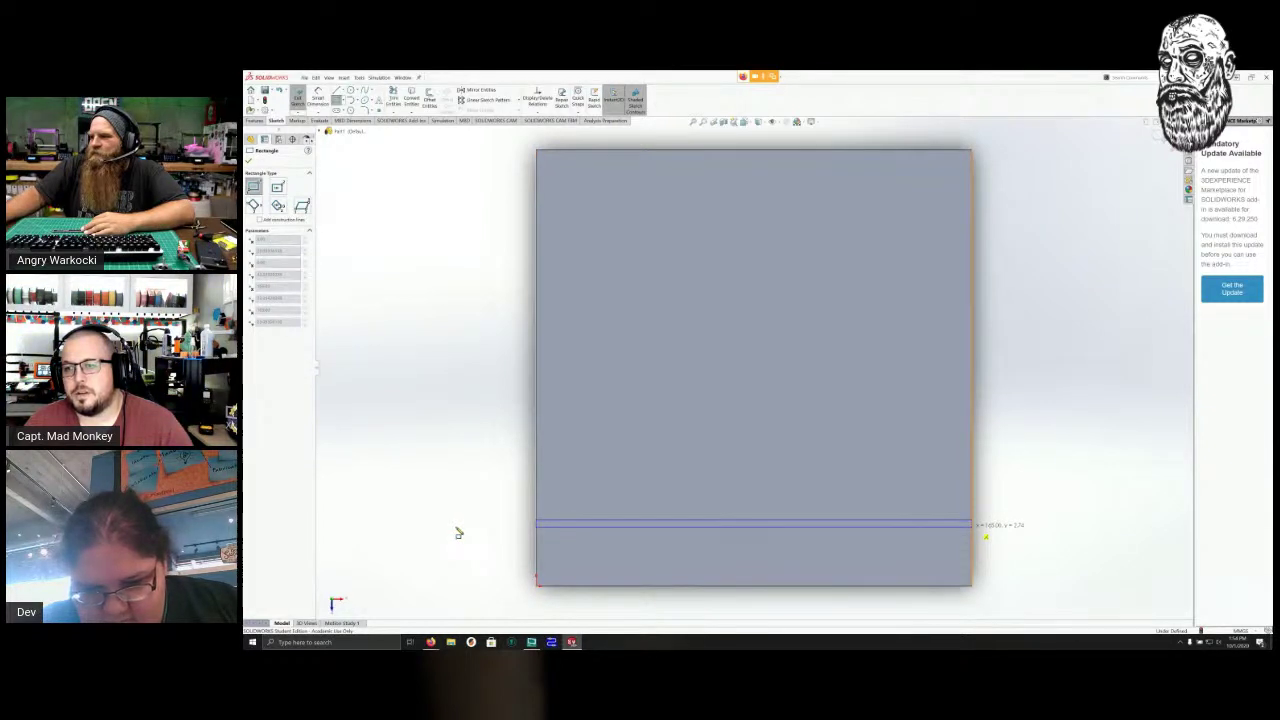
left_click(970, 523)
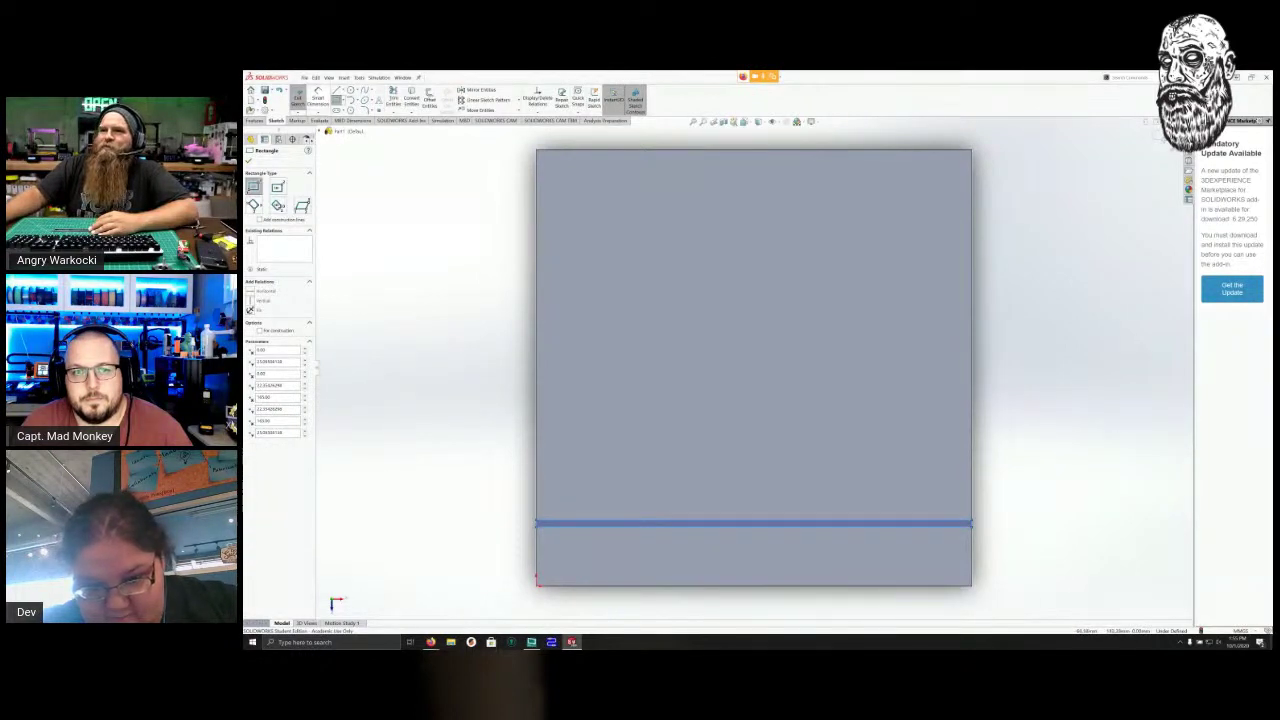
Dimension the gap between the thin rectangle's lower line and the block's front edge to 5 mm.
left_click(318, 98)
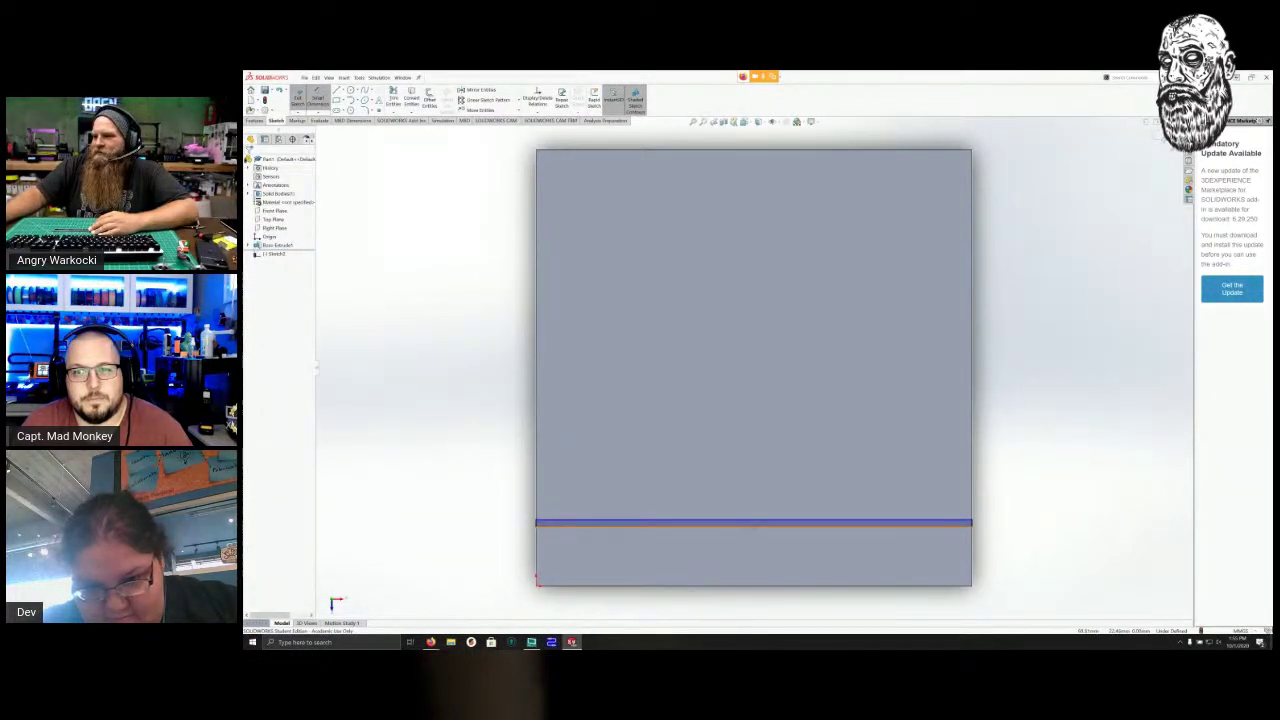
left_click(722, 526)
left_click(724, 586)
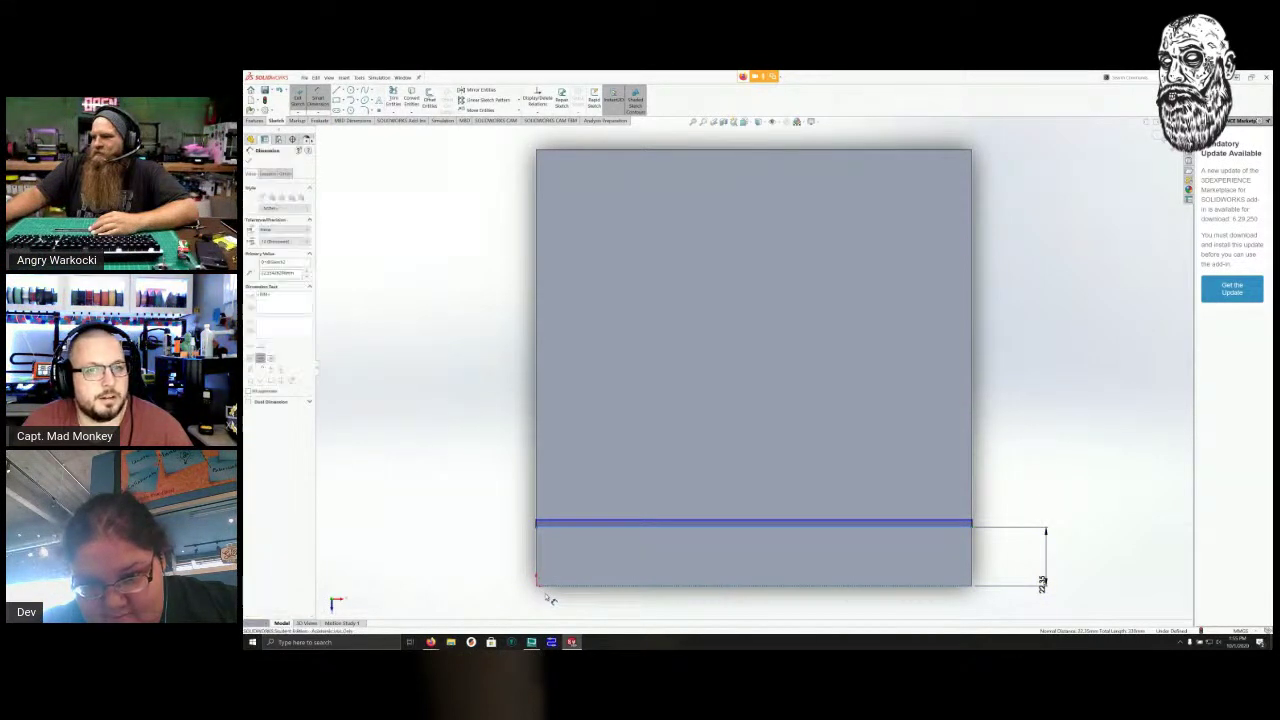
left_click(1042, 582)
key("Return")
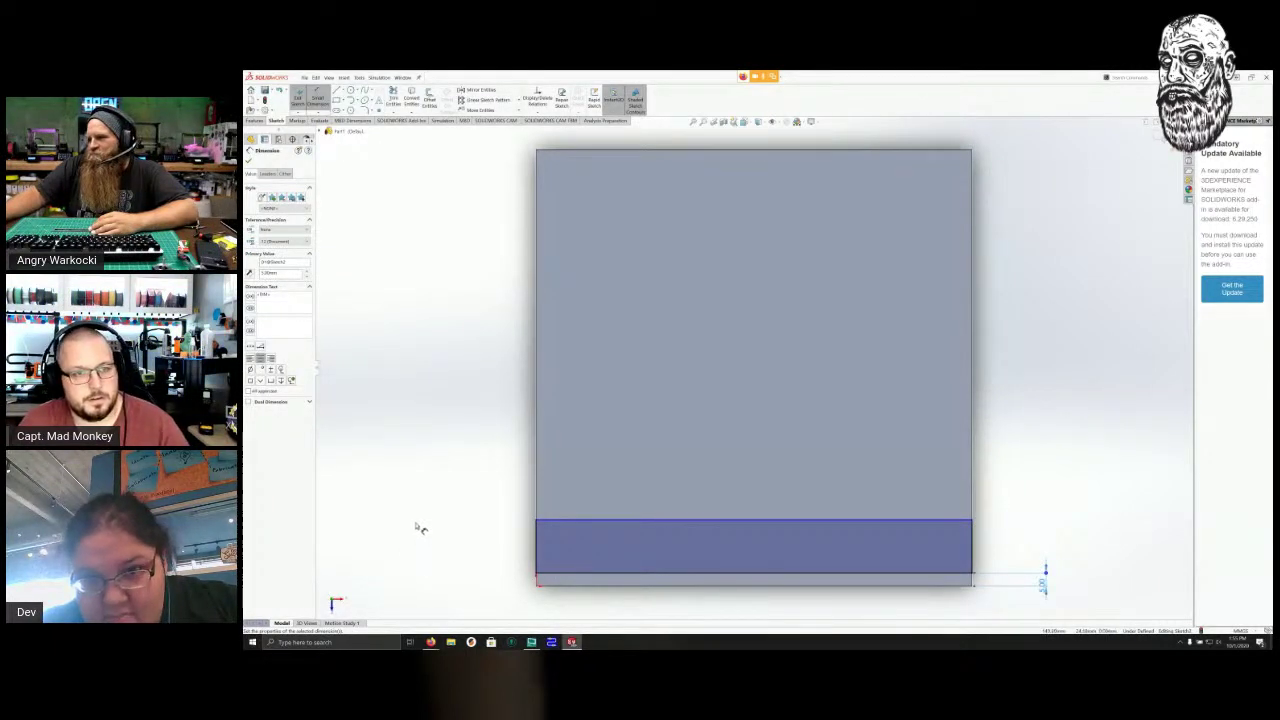
Dimension the distance between the rectangle's two long lines to shrink it to a very narrow strip.
left_click(916, 520)
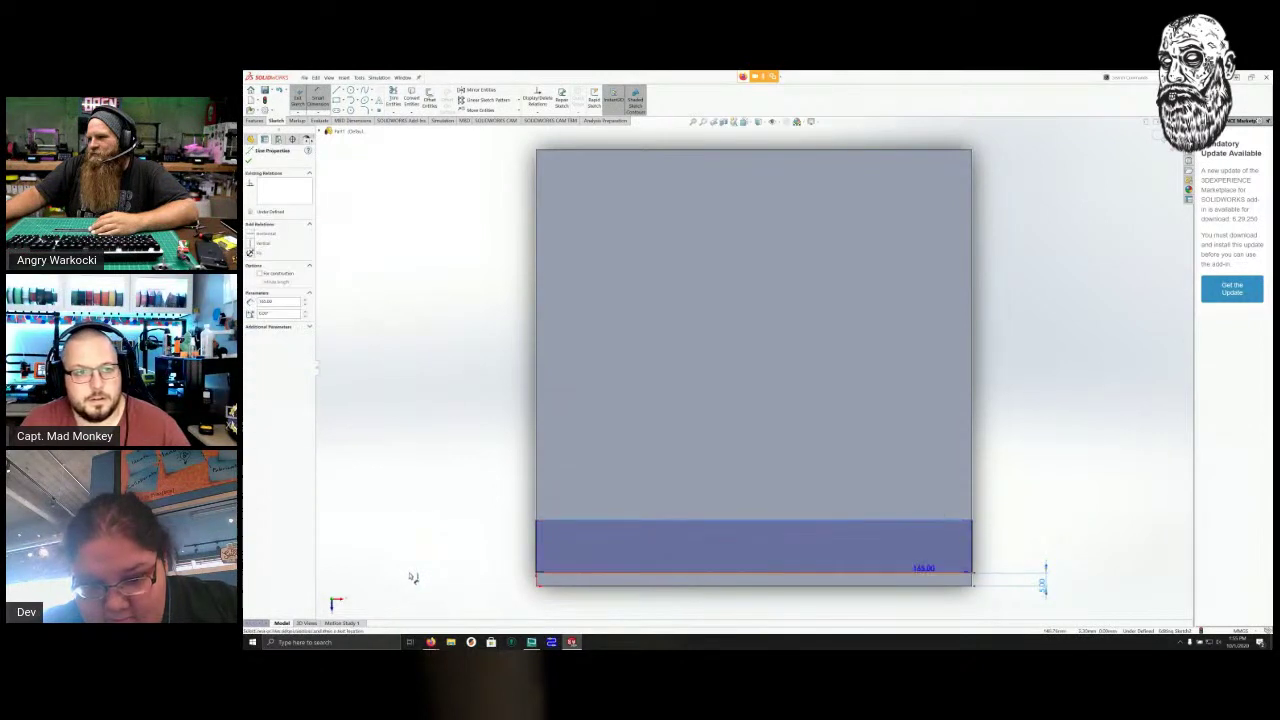
left_click(923, 573)
left_click(1025, 553)
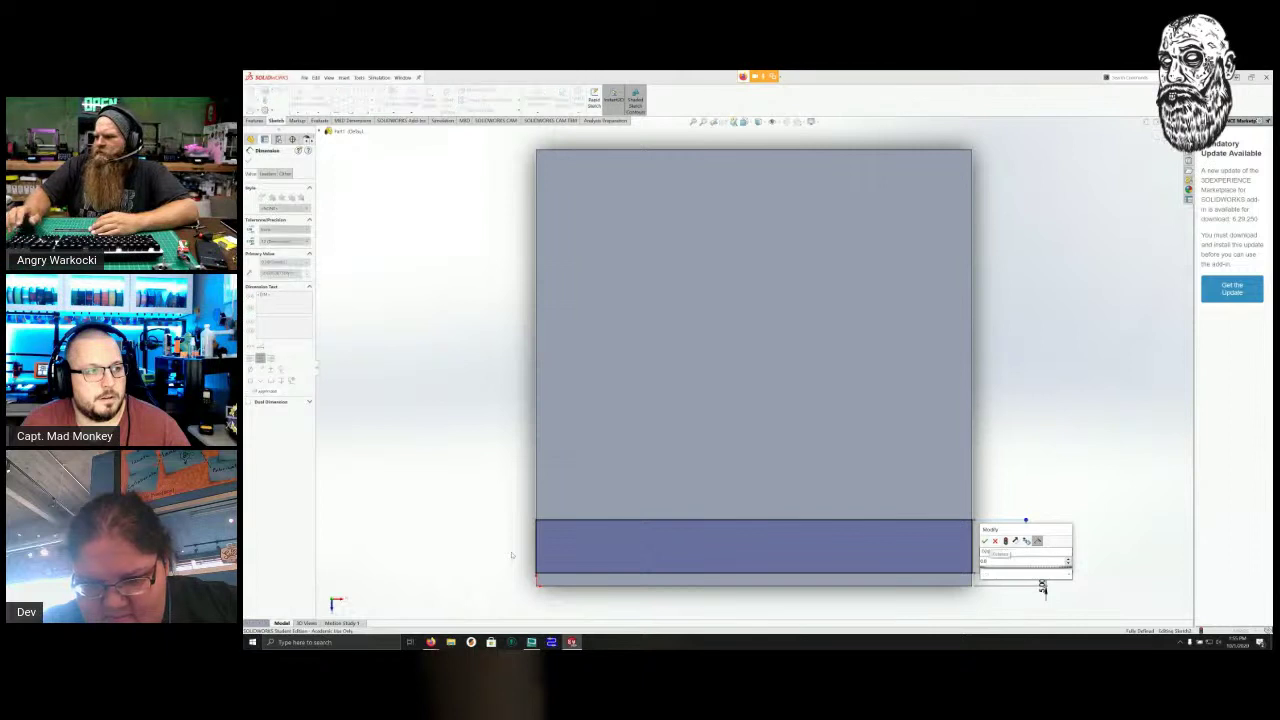
key("Return")
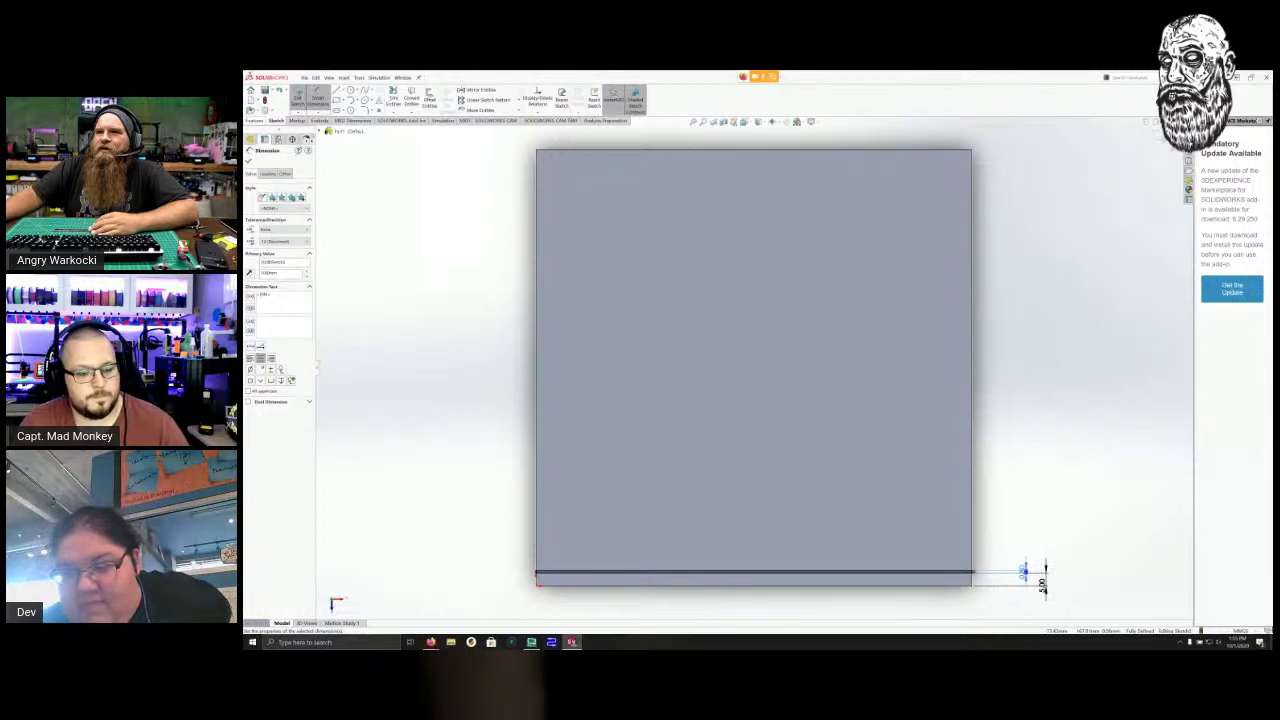
Cut-extrude the narrow full-width strip into the block's top face to a blind depth of 1 mm.
left_click(255, 121)
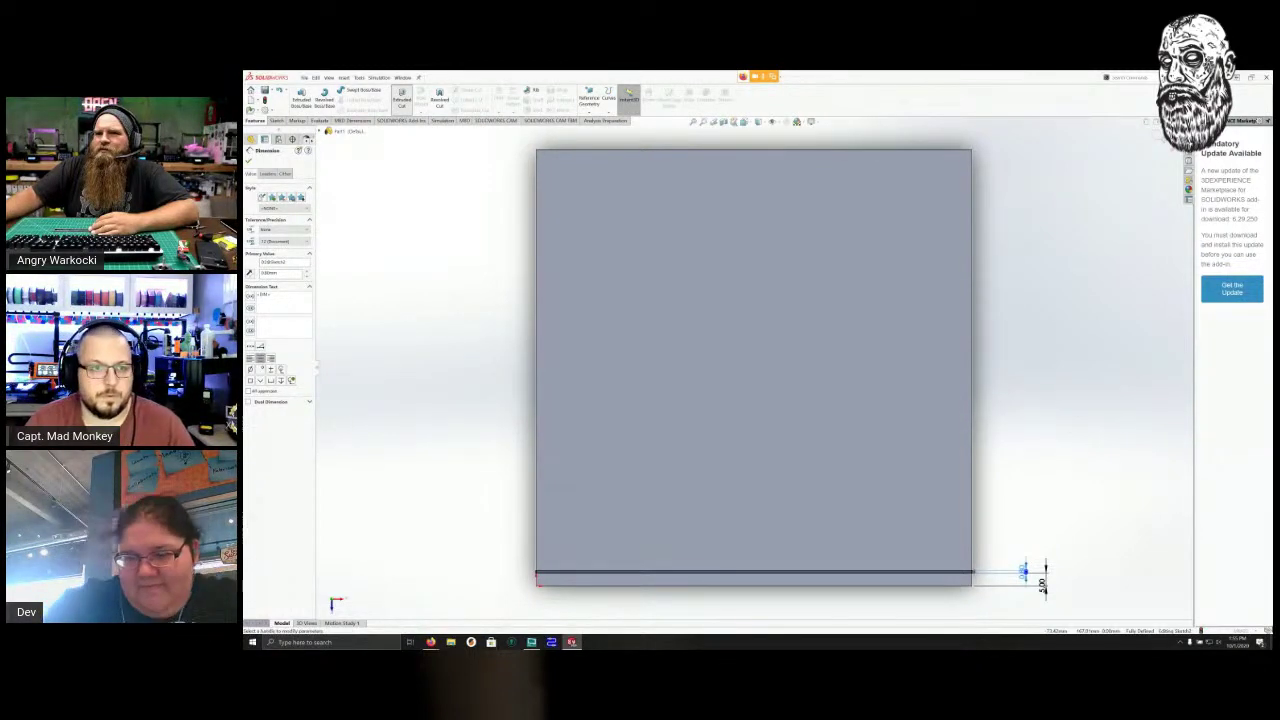
left_click(401, 96)
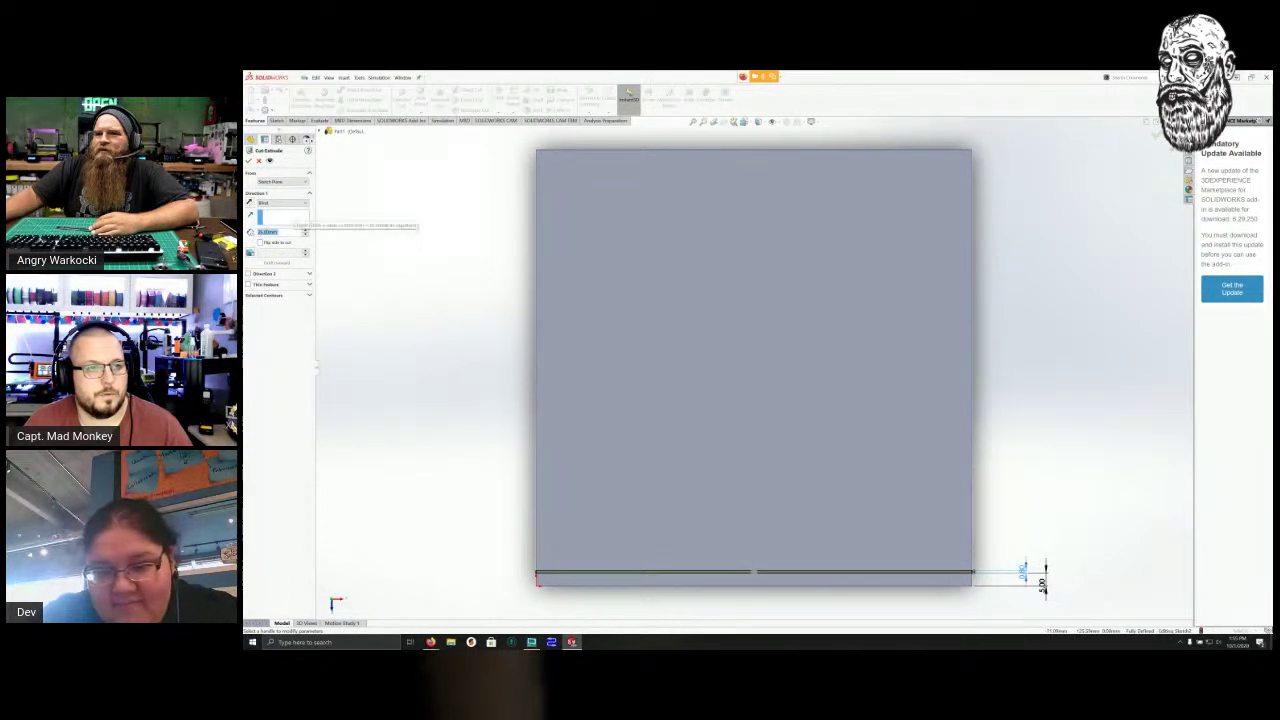
double_click(292, 231)
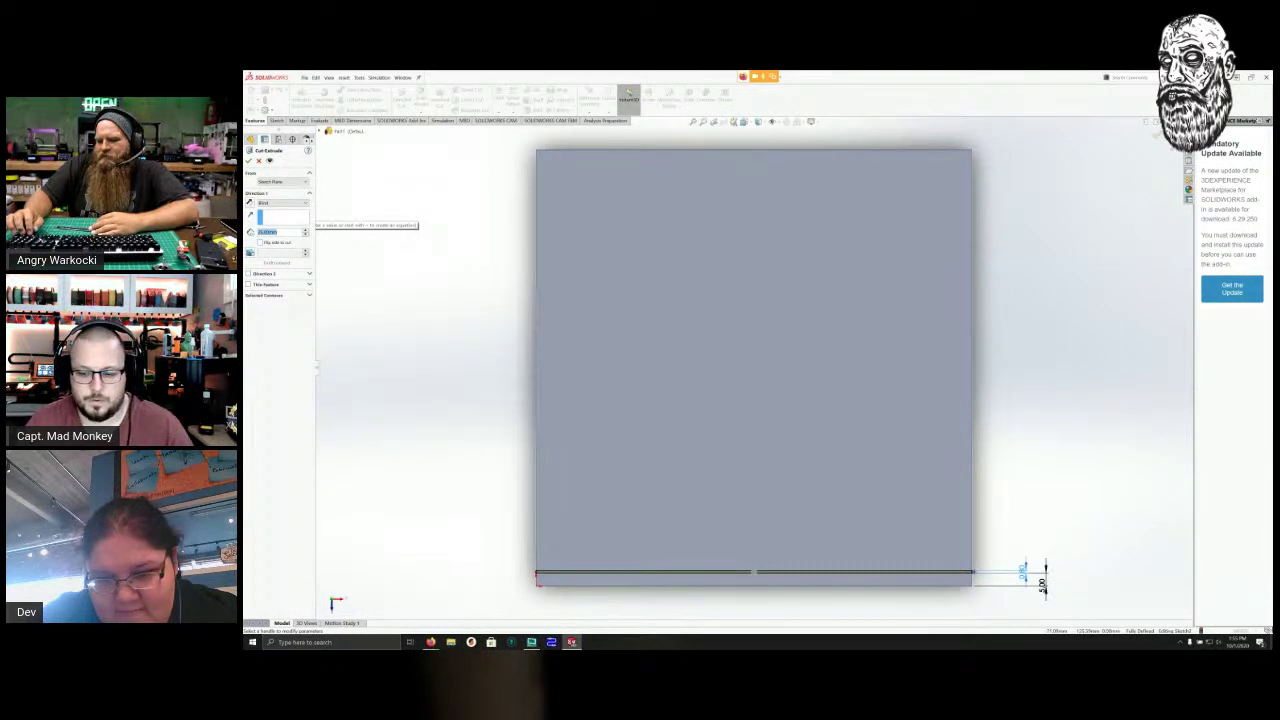
type("1")
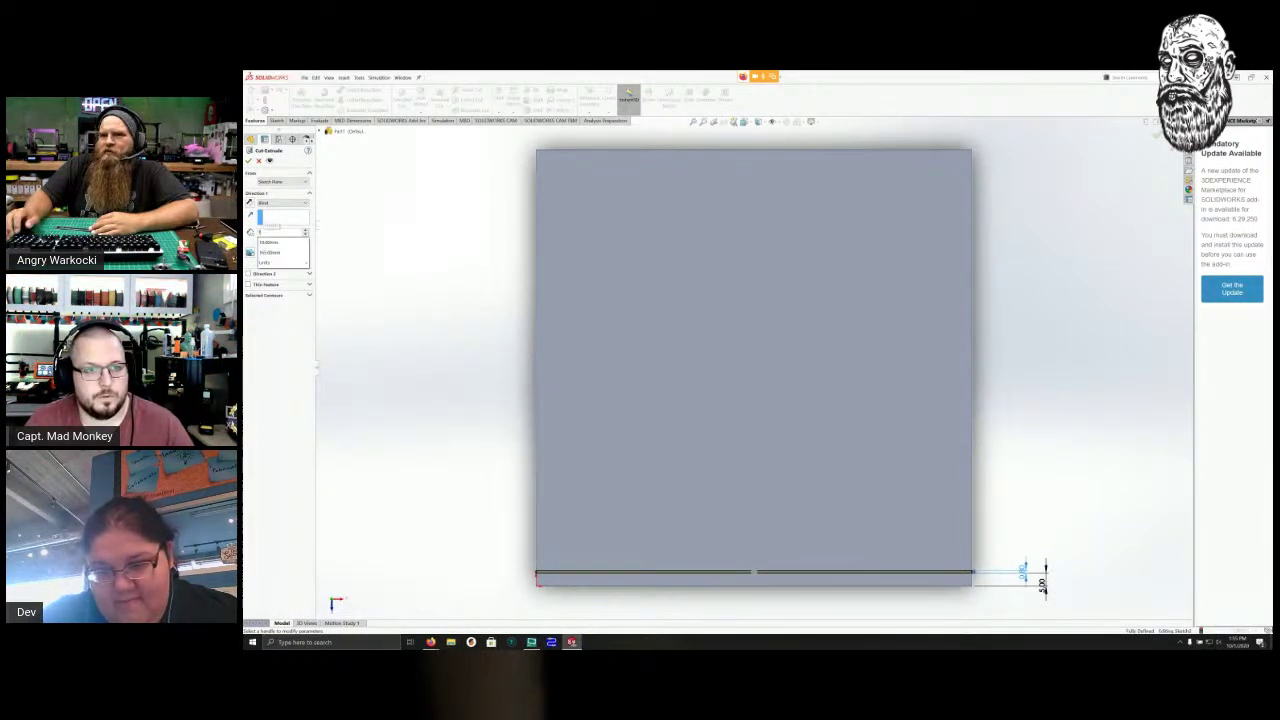
key("Return")
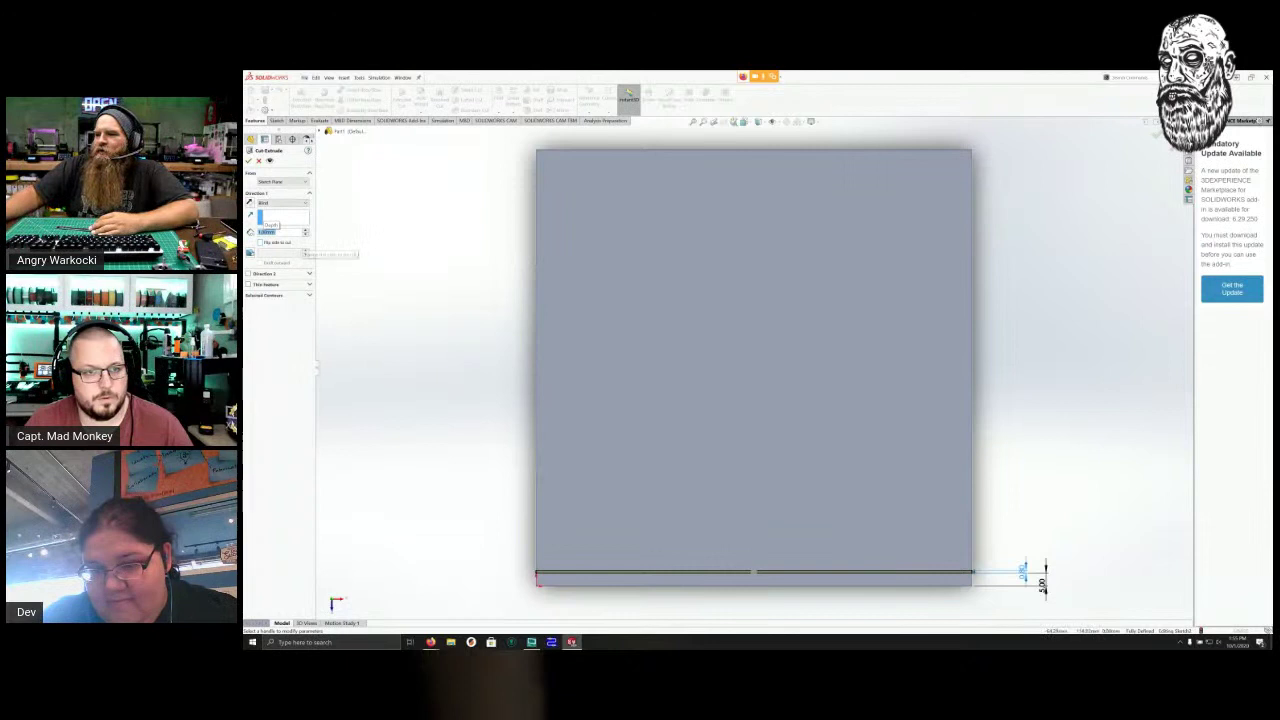
key("Return")
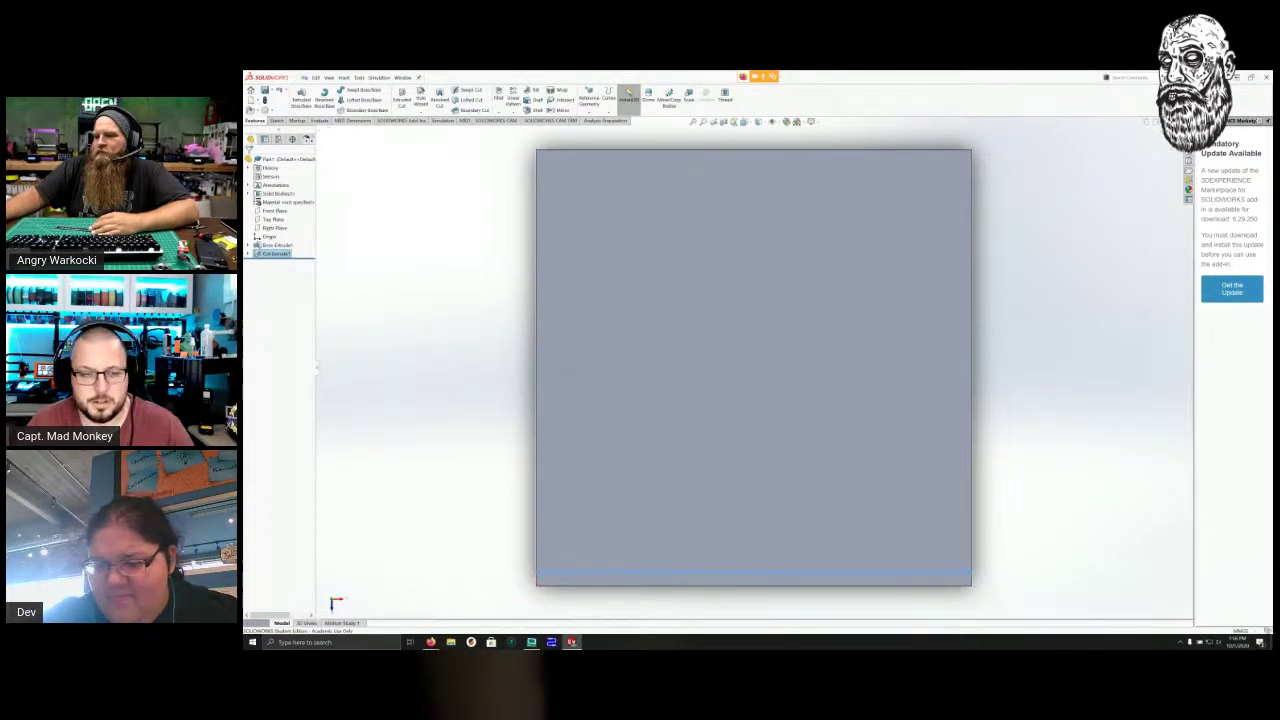
Sketch a narrow corner rectangle on the top face, about 2 mm wide and 10.3 mm long, from the front edge across the groove.
middle_click_drag(754, 400, 750, 352)
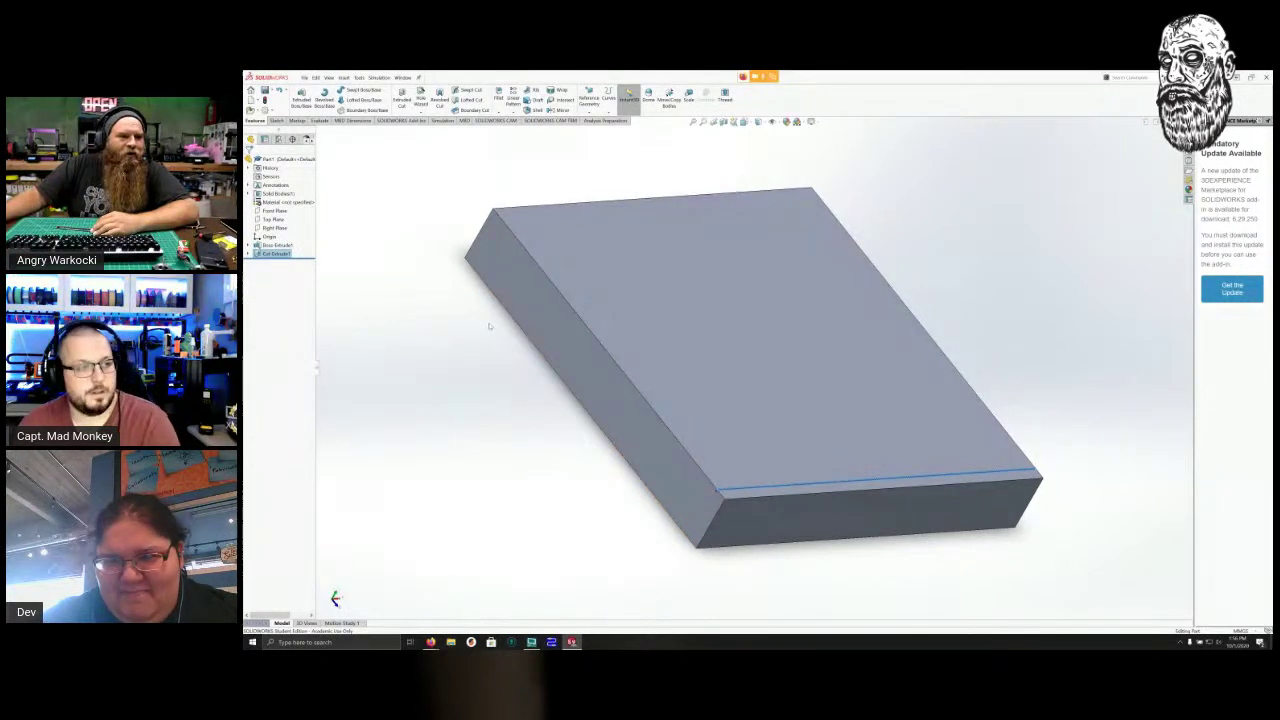
middle_click_drag(507, 318, 477, 363)
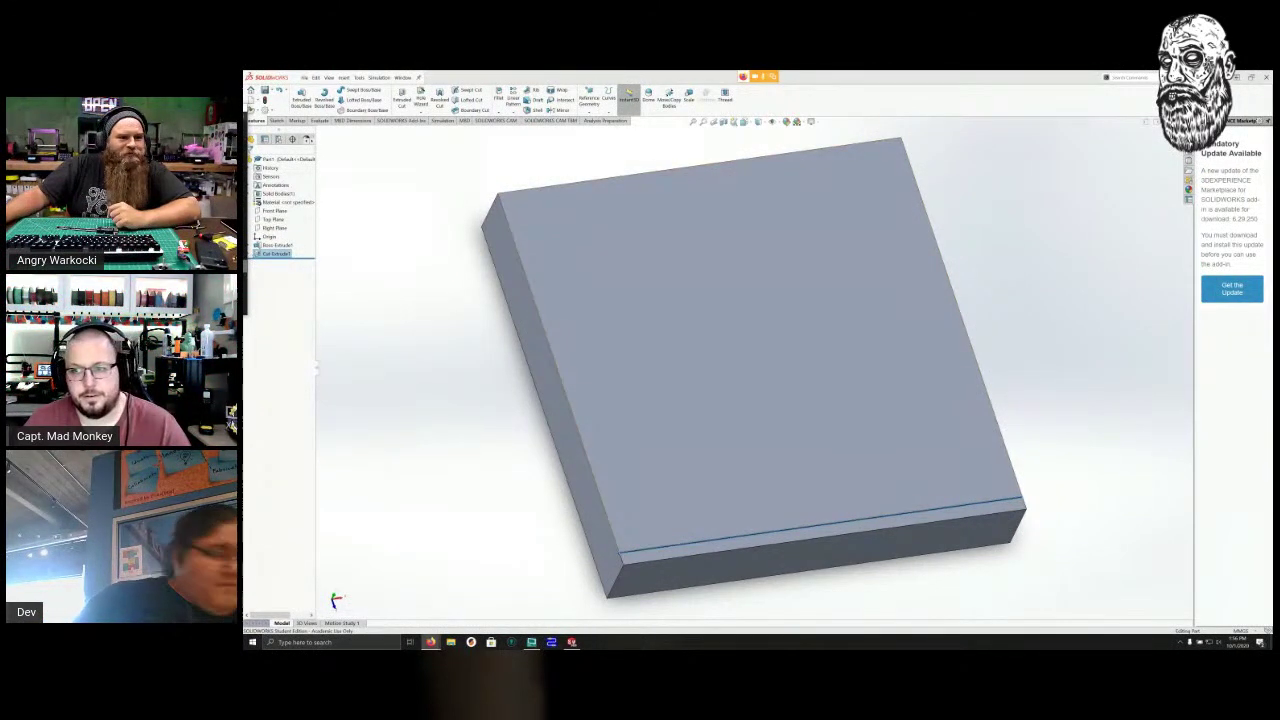
middle_click_drag(466, 377, 564, 429)
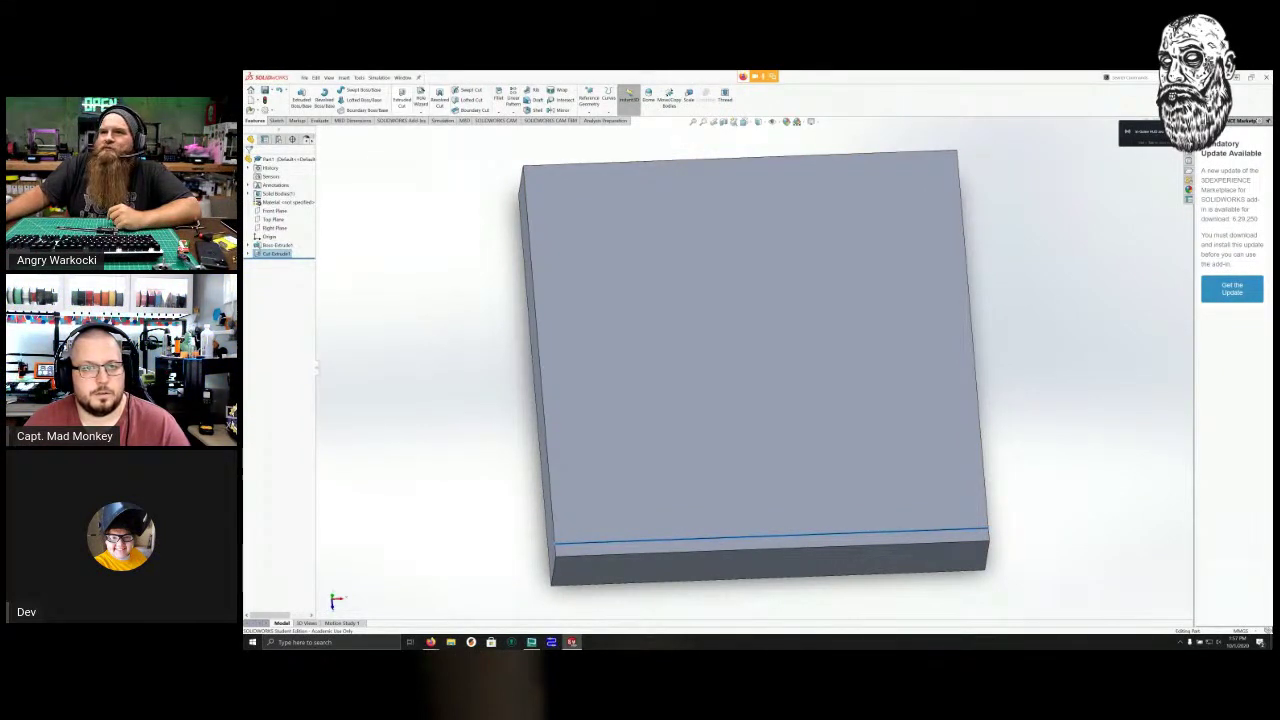
left_click(277, 121)
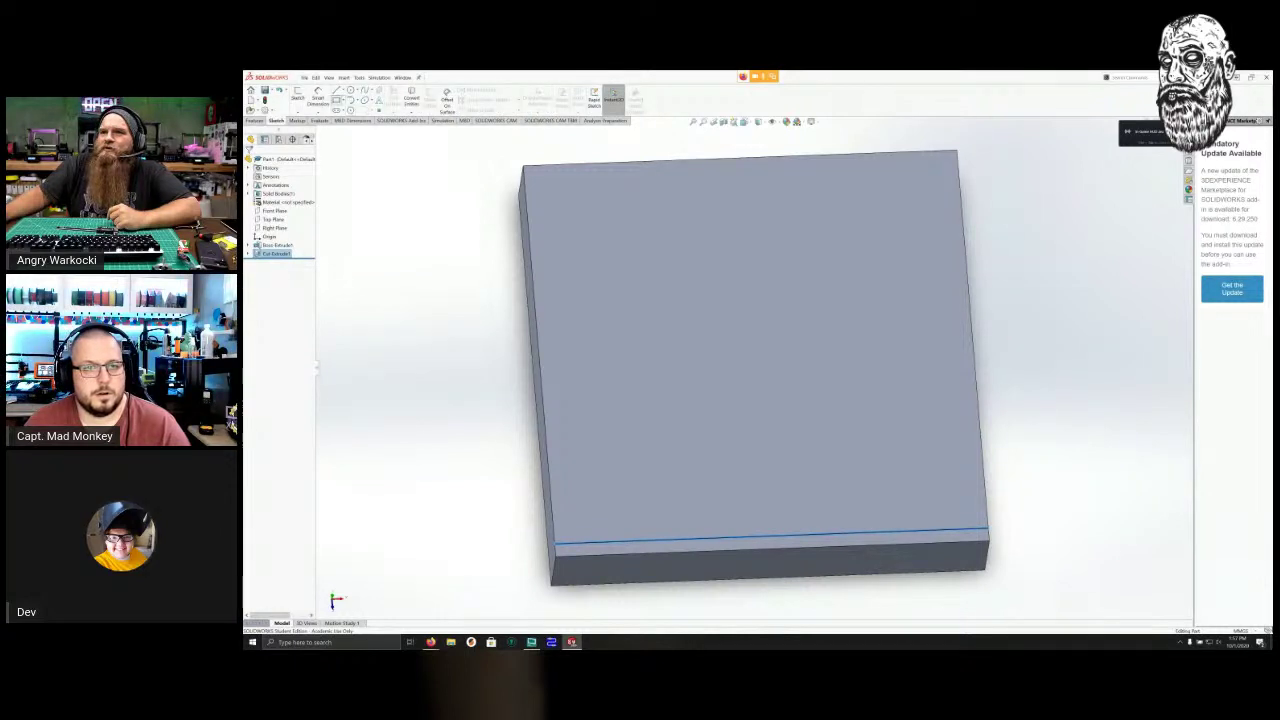
left_click(297, 95)
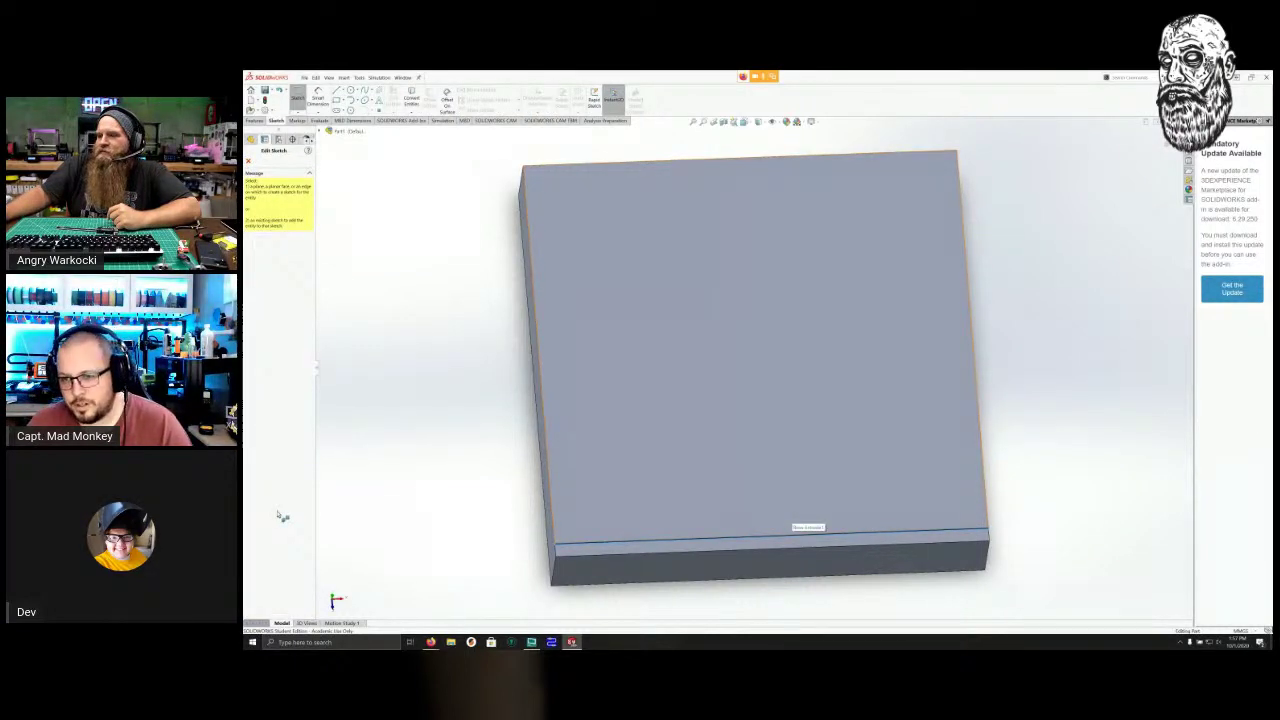
left_click(795, 513)
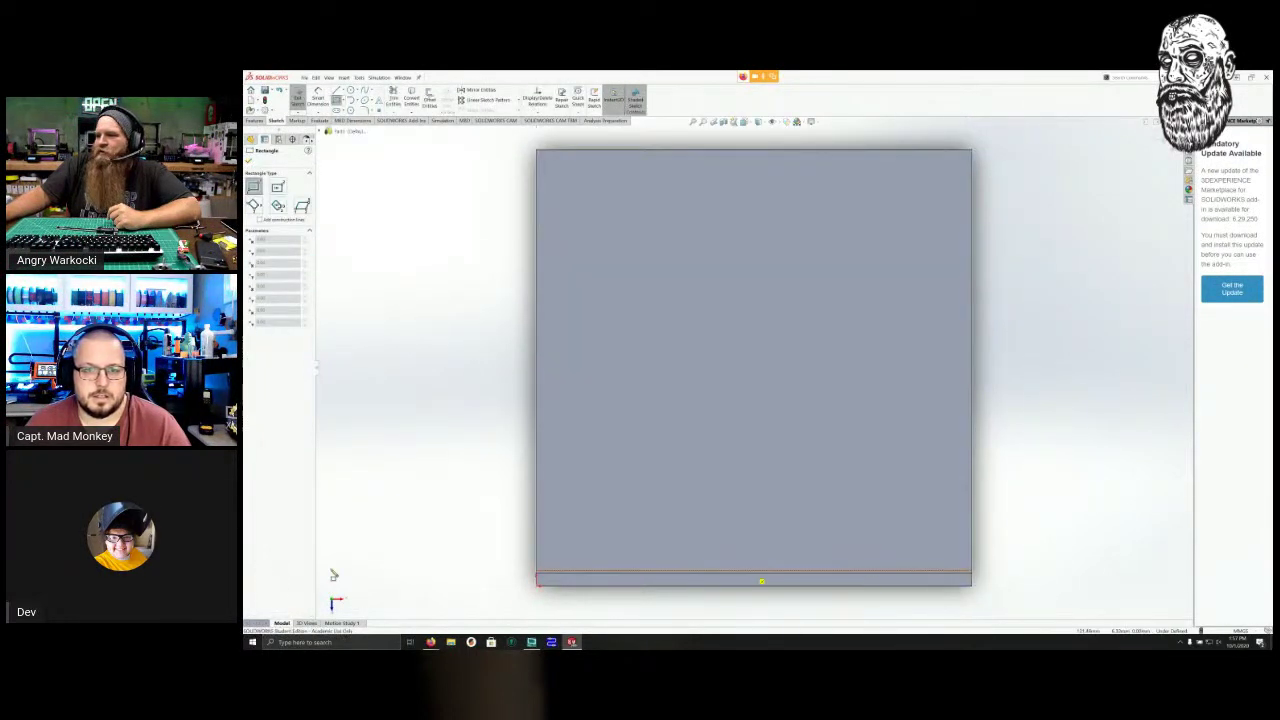
scroll(764, 600, "down", 2)
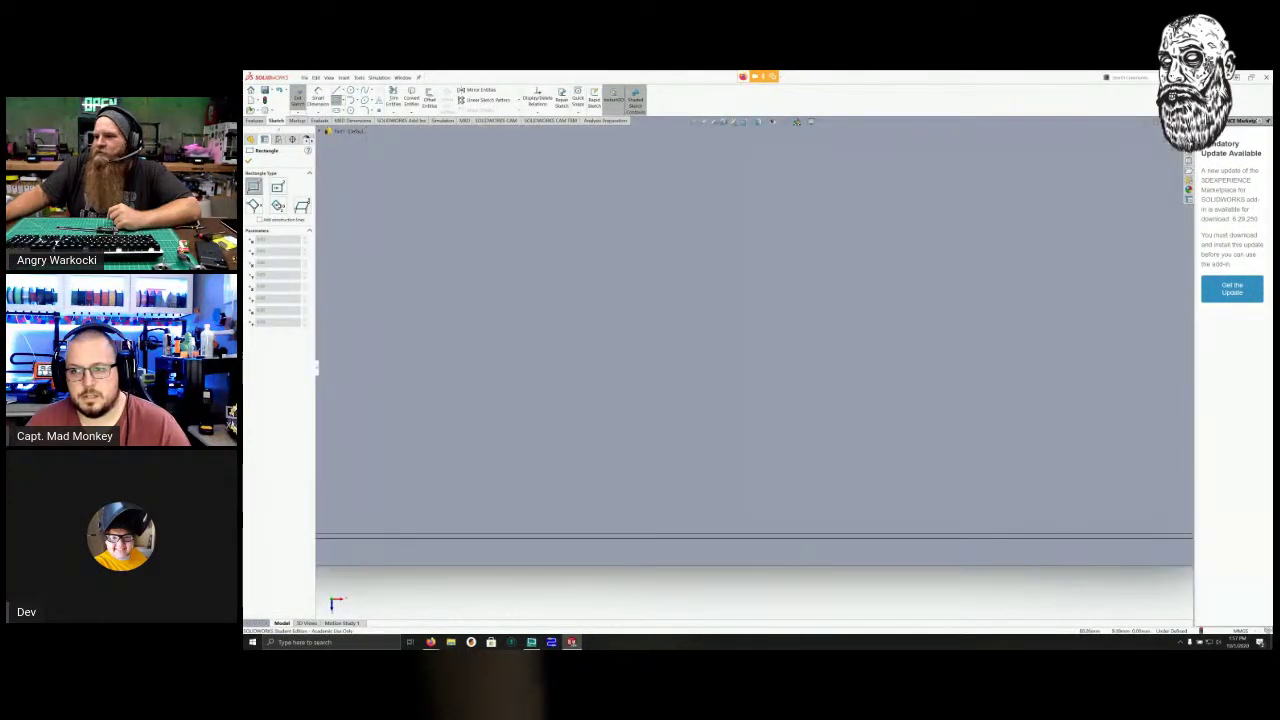
left_click(698, 509)
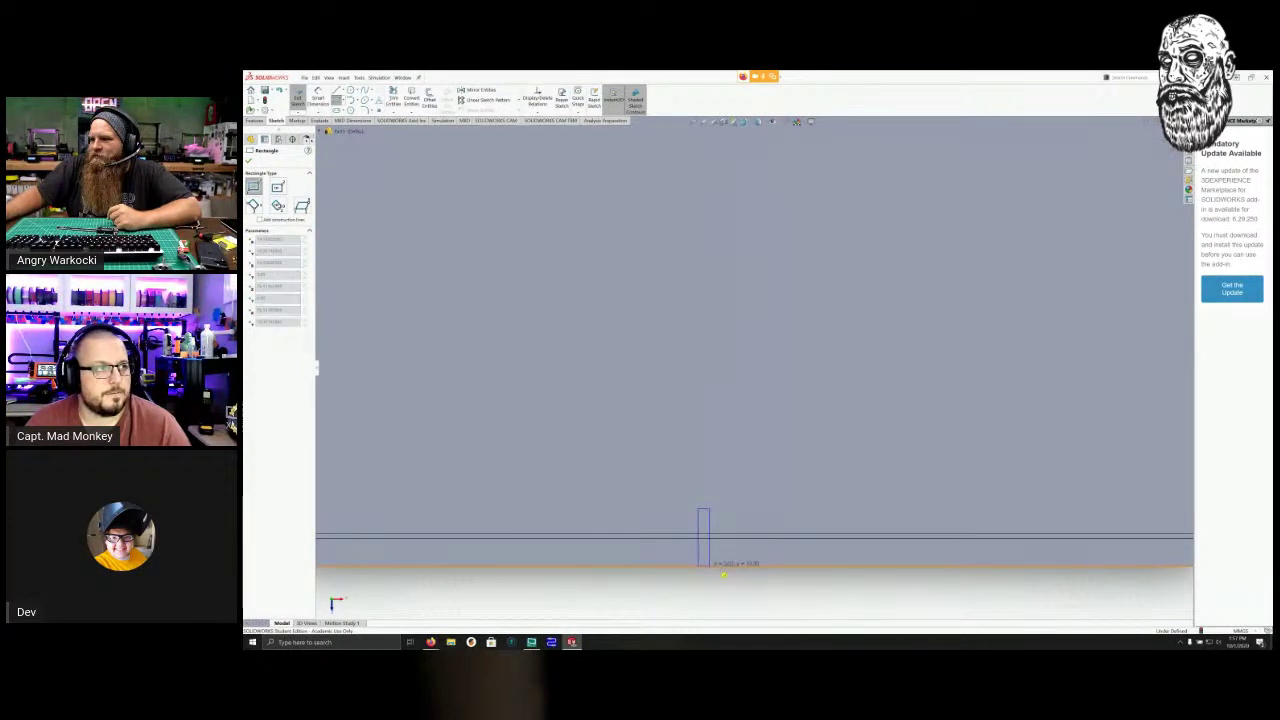
left_click(710, 566)
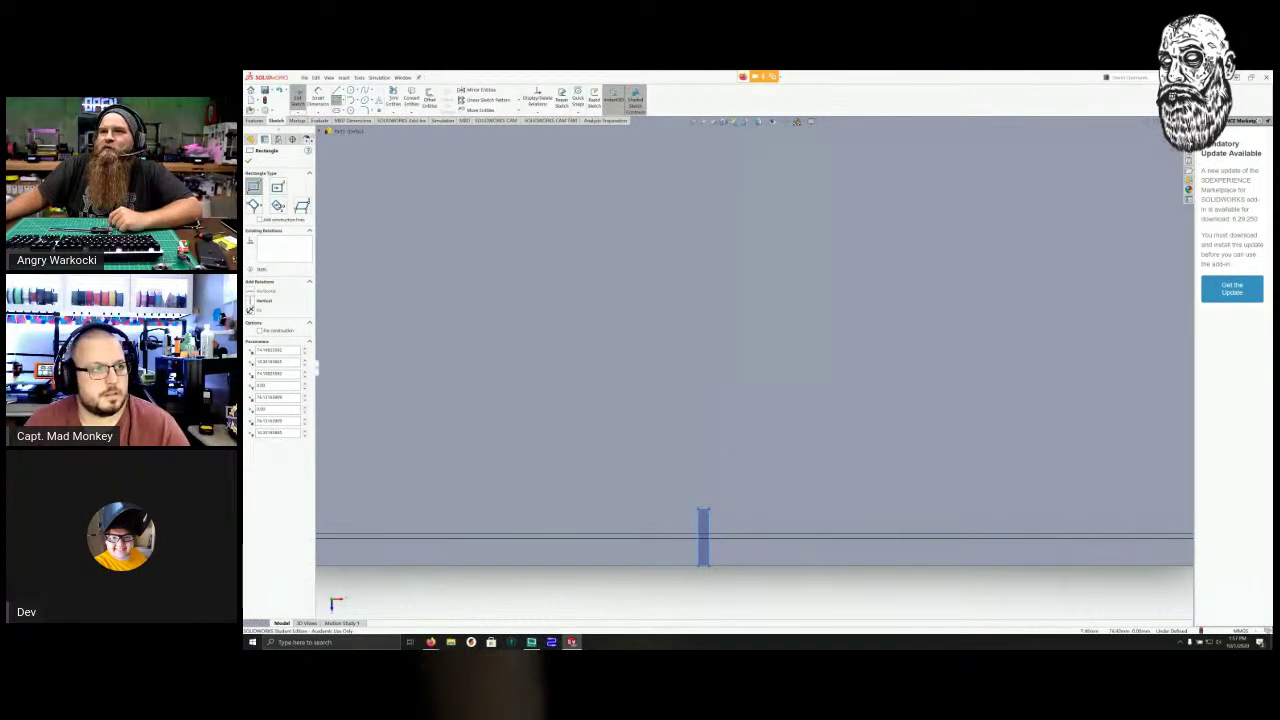
Dimension the new rectangle's length from the block's front edge to its far short line as 10.8 mm.
left_click(318, 98)
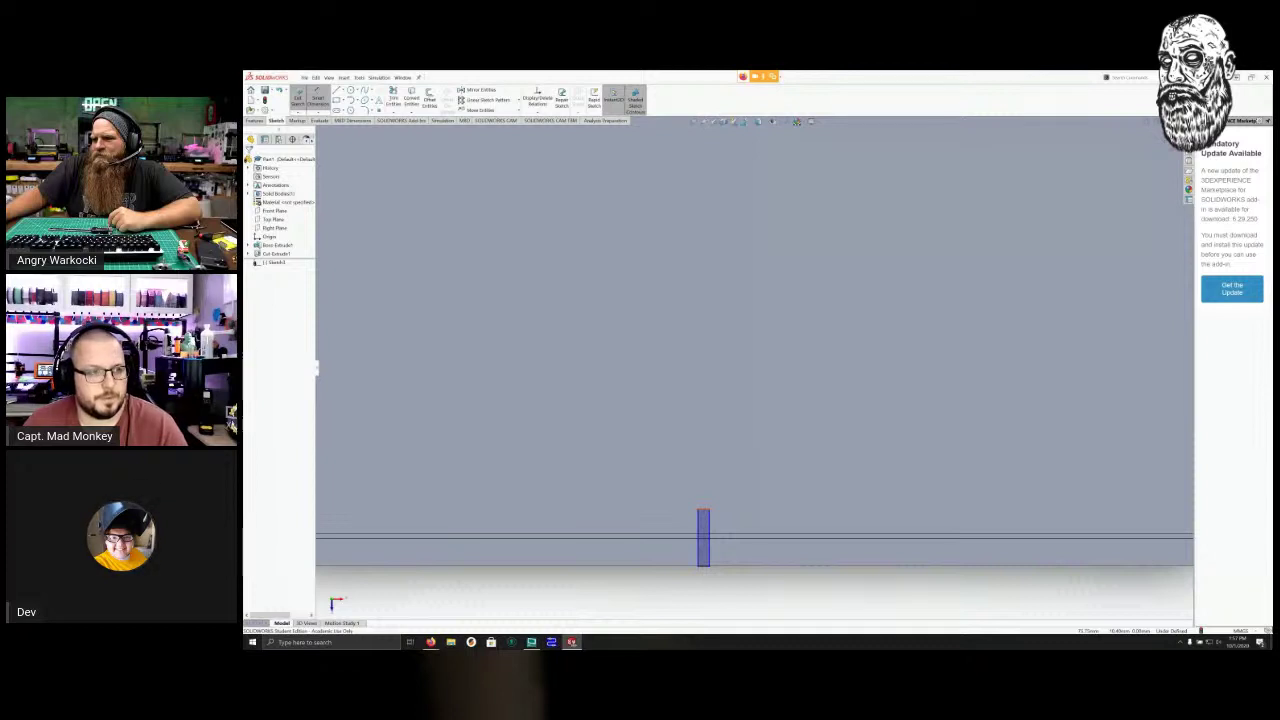
left_click(712, 566)
left_click(743, 566)
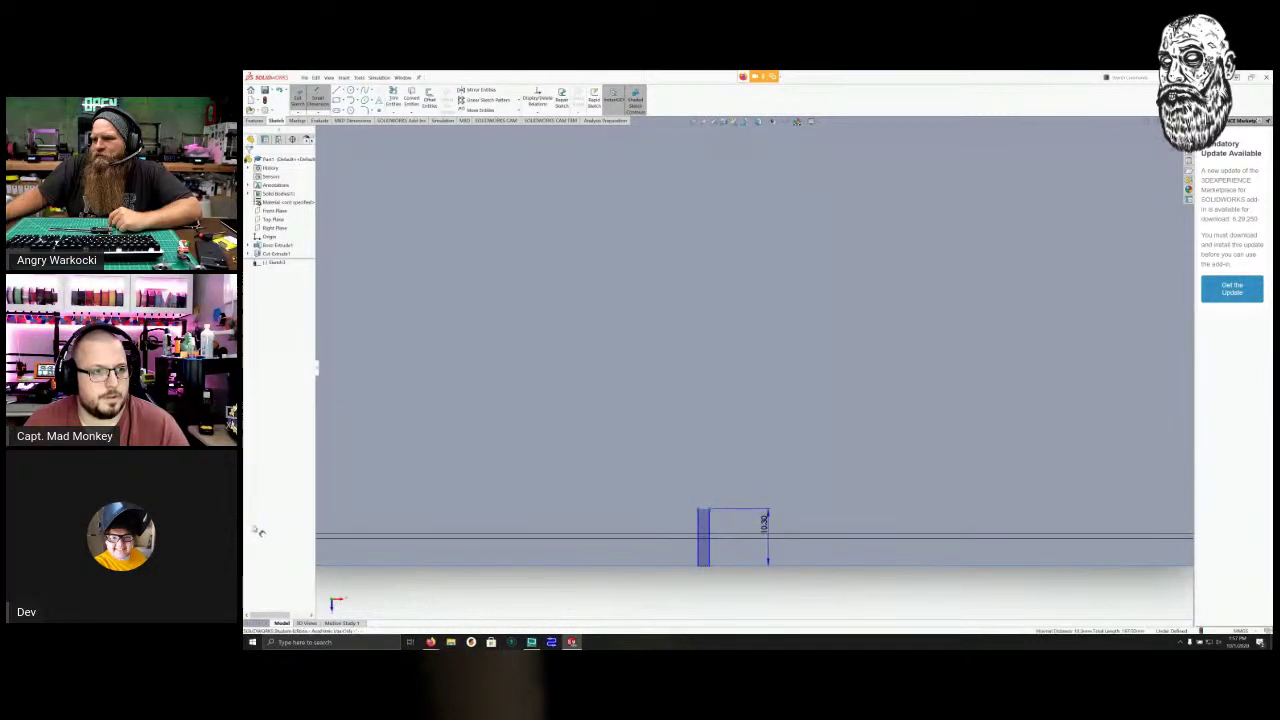
left_click(767, 524)
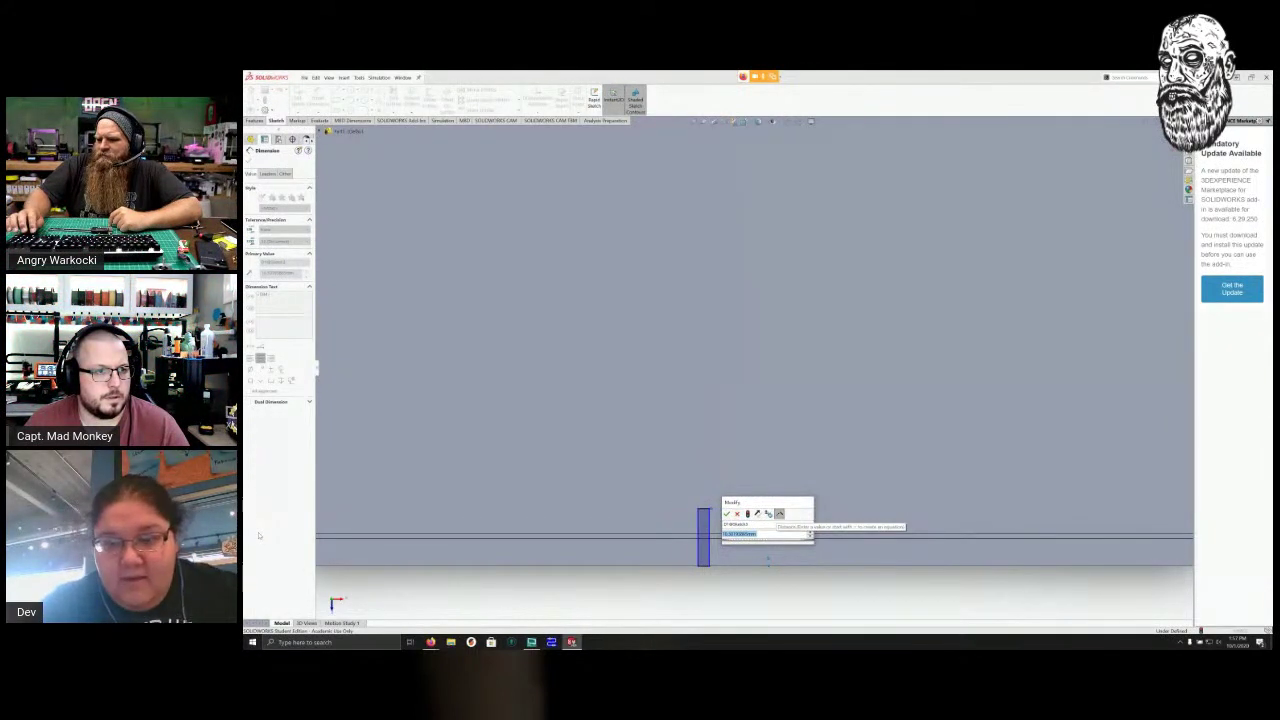
type("10")
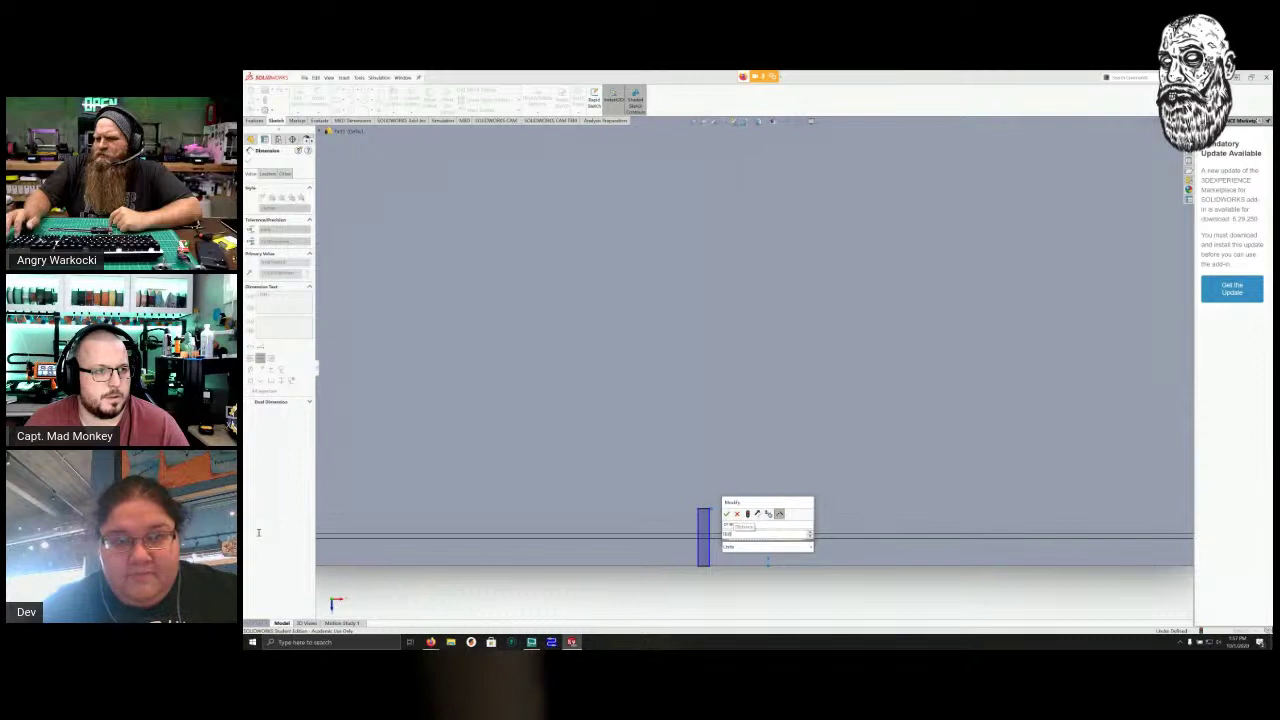
key("Return")
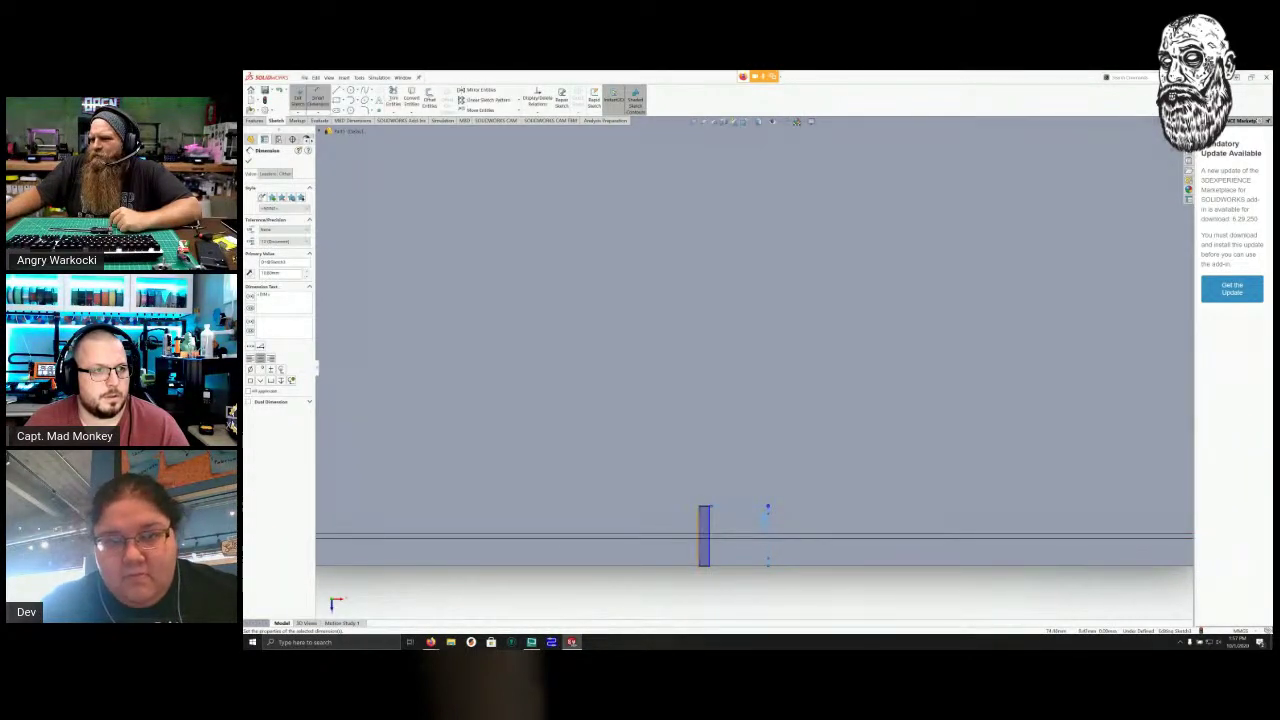
Dimension the short end line of the rectangle to set its width to 1.8 mm.
left_click(704, 507)
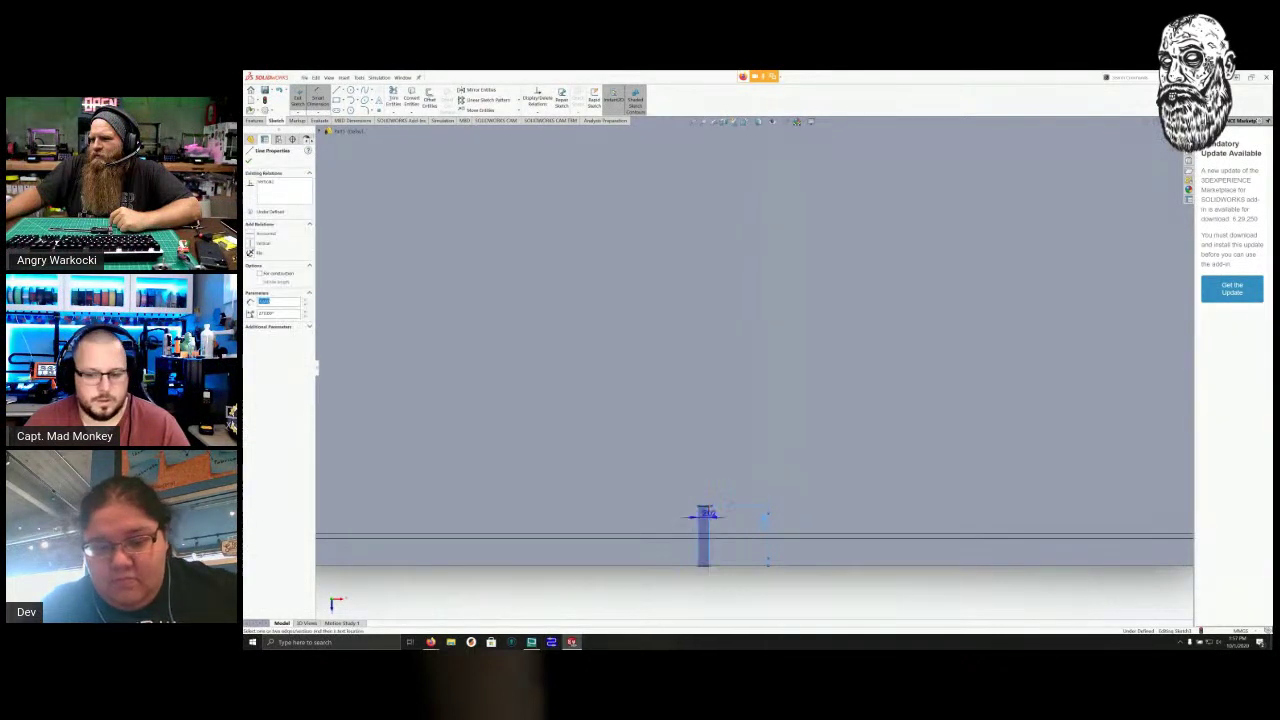
left_click(708, 480)
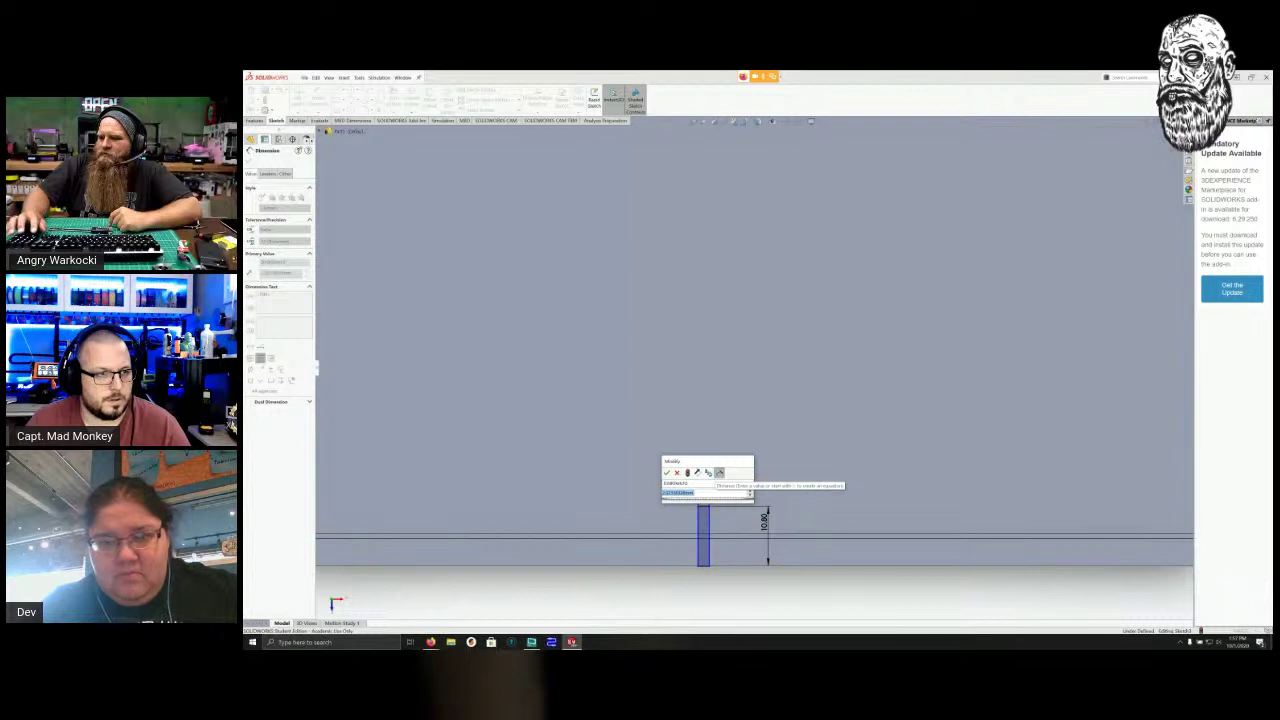
type("1")
key("BackSpace")
type("2")
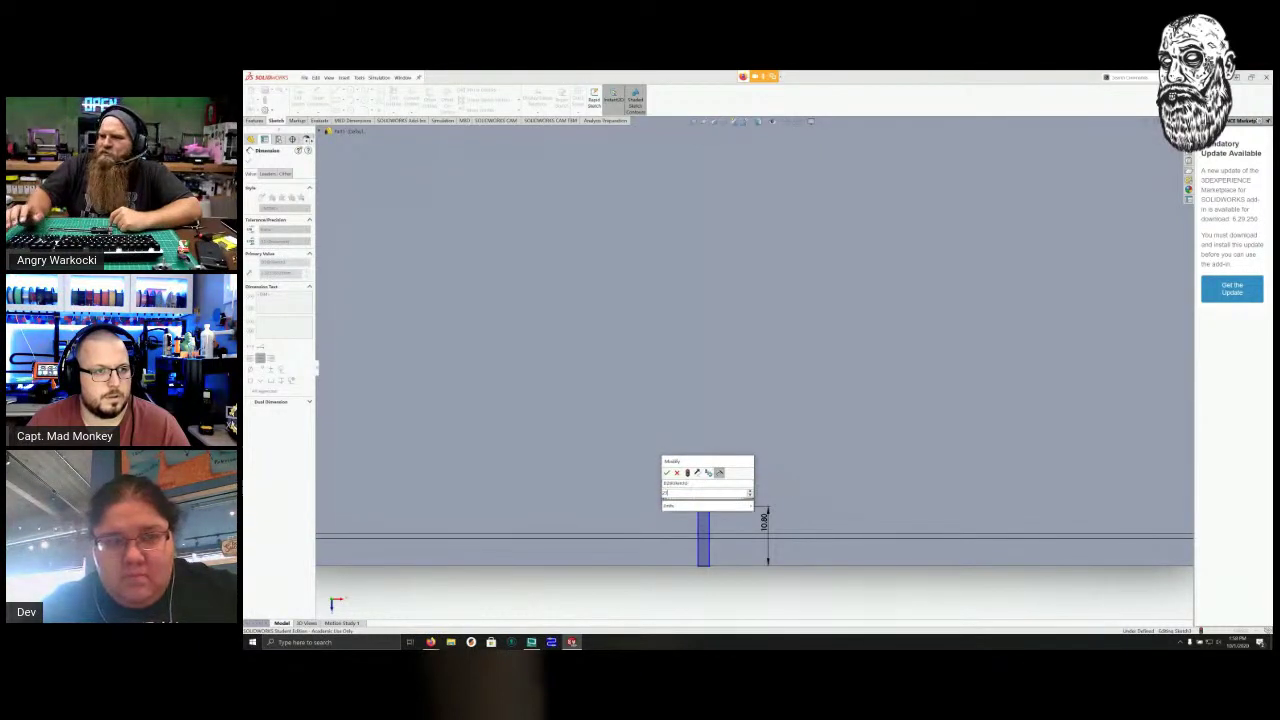
key("BackSpace")
key("BackSpace")
type("2")
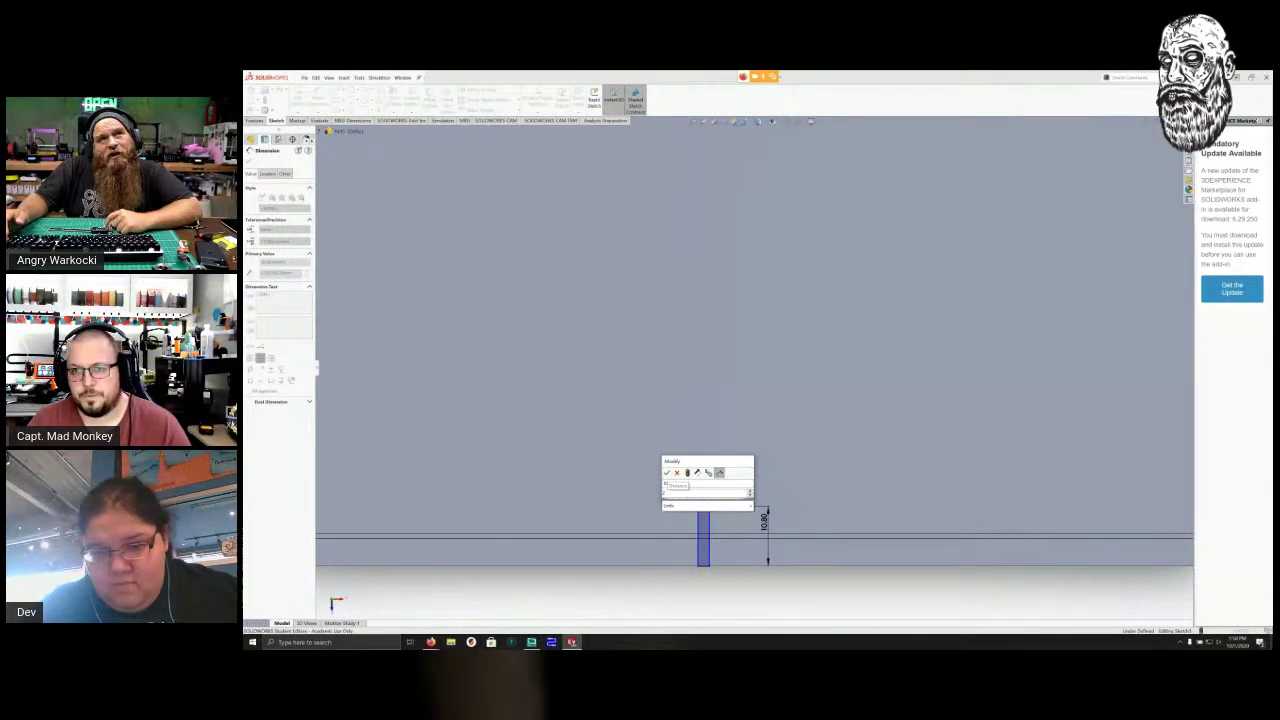
key("BackSpace")
type("1.8")
key("Return")
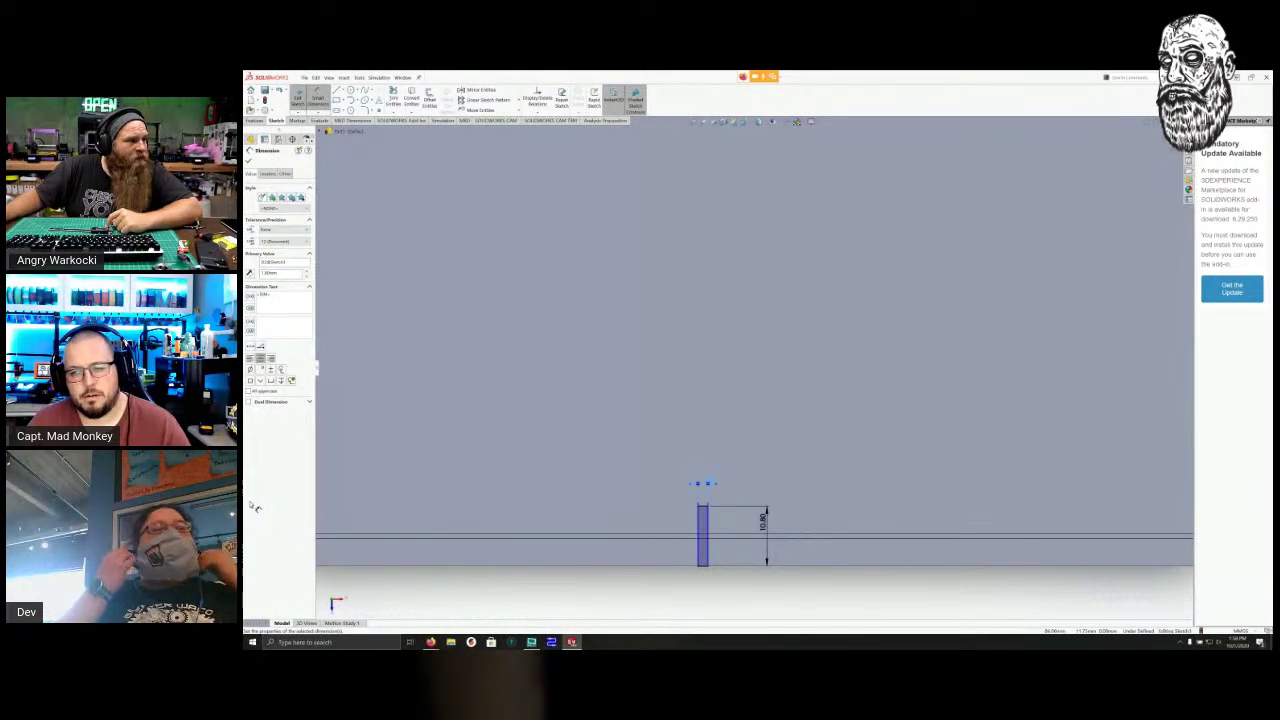
Dimension the distance from the rectangle's right long line to the block's right side edge as 127 mm.
scroll(252, 503, "down", 1)
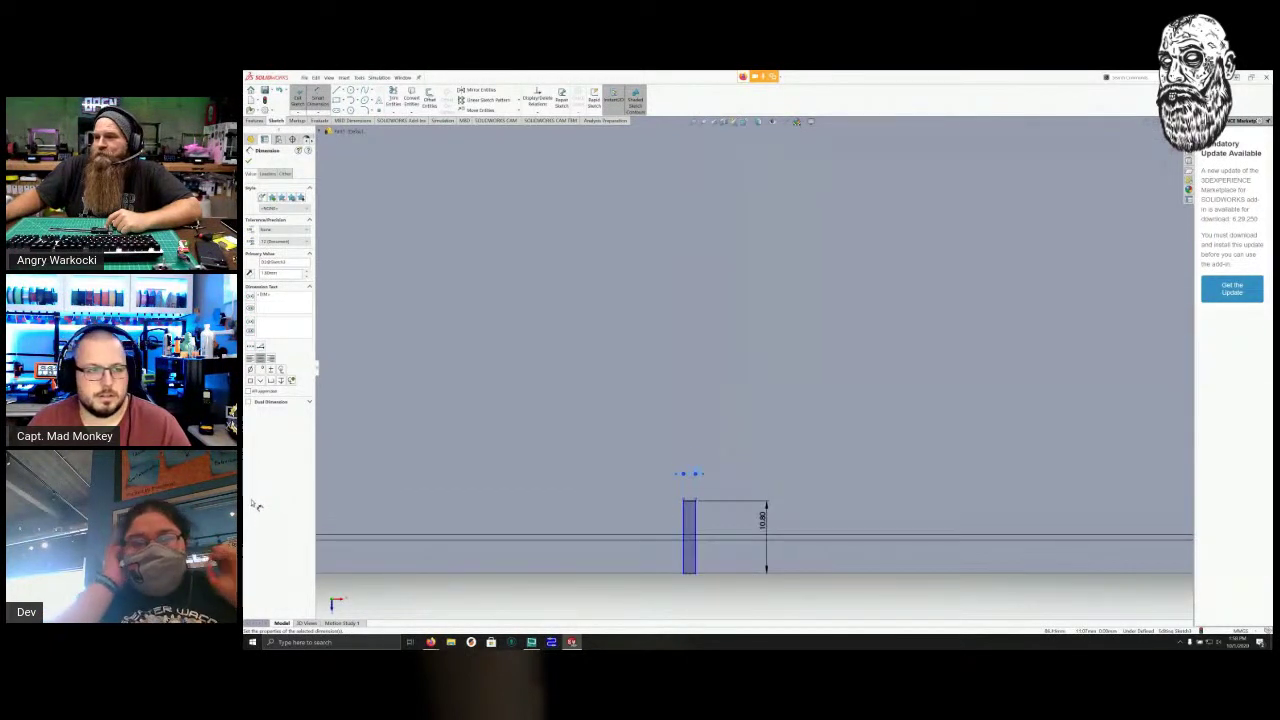
scroll(764, 333, "up", 2)
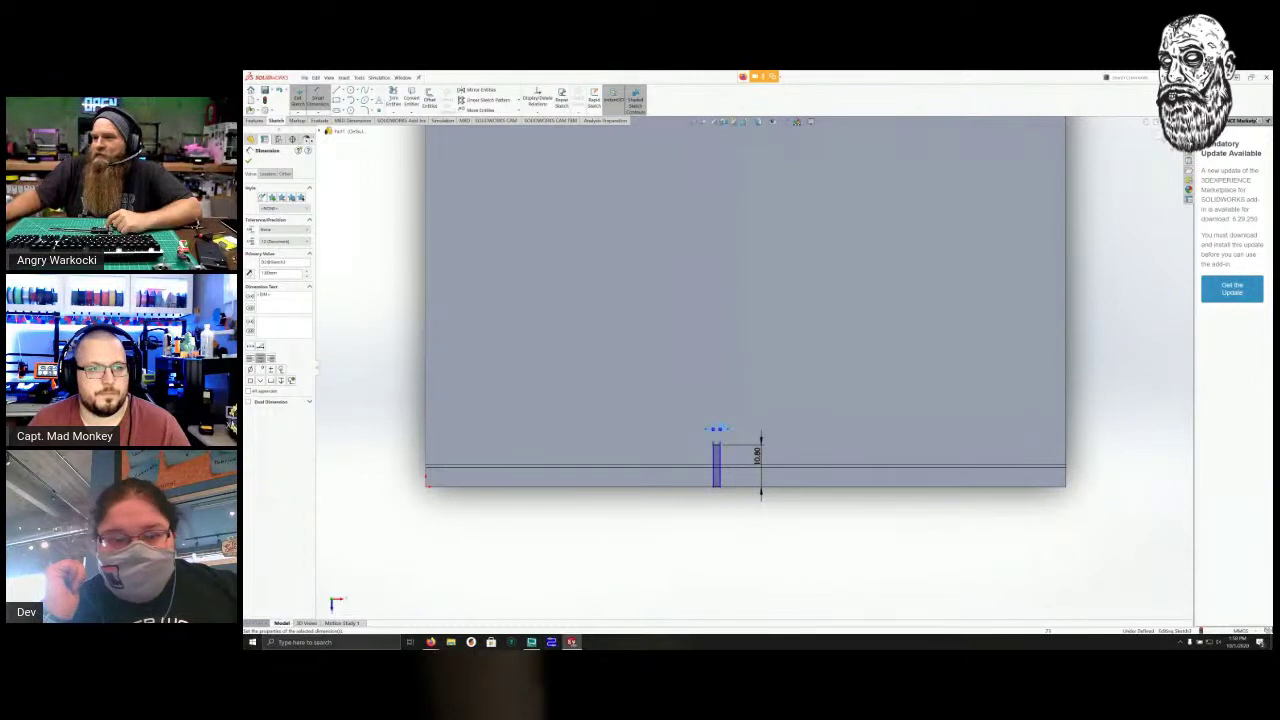
scroll(738, 495, "down", 2)
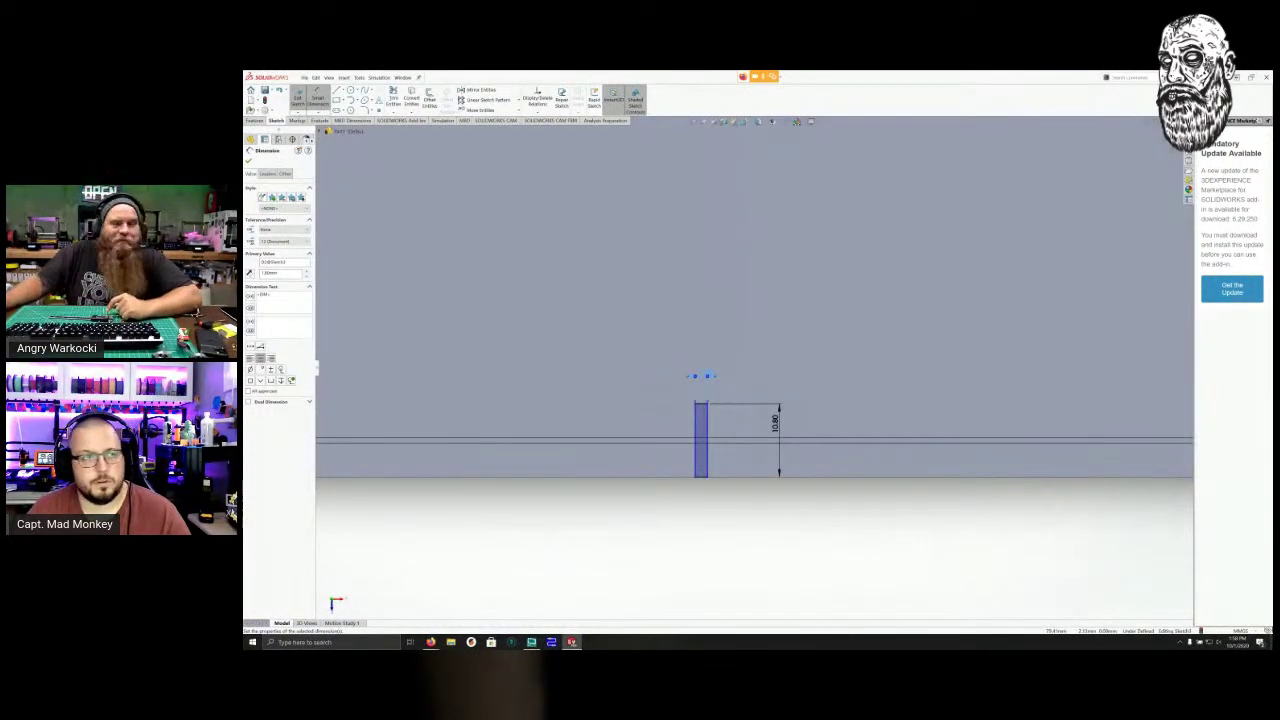
scroll(760, 335, "up", 2)
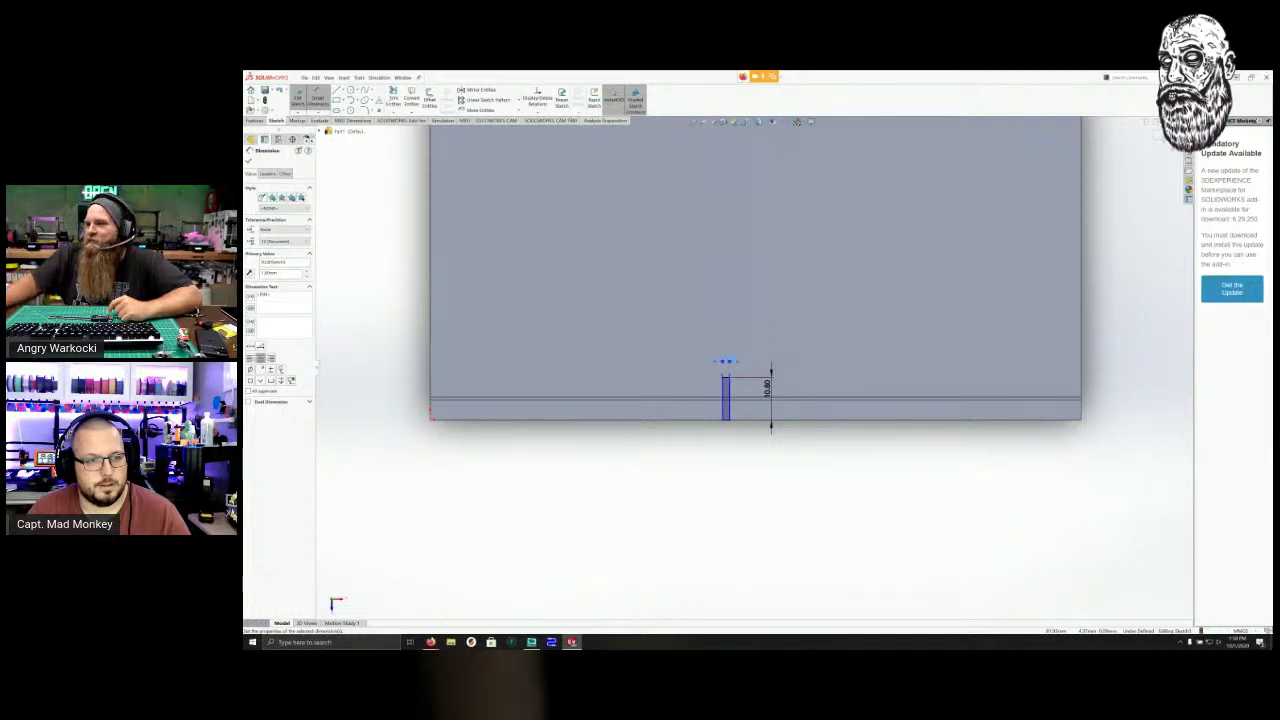
left_click(730, 411)
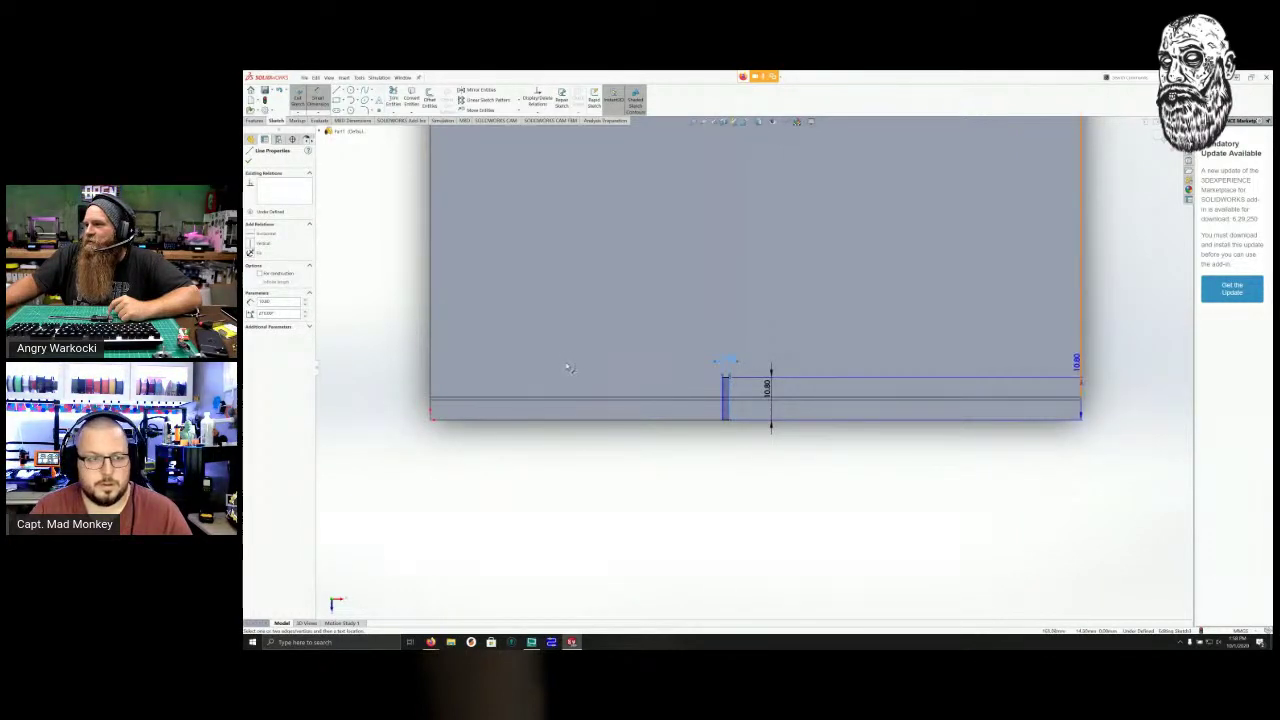
key("Escape")
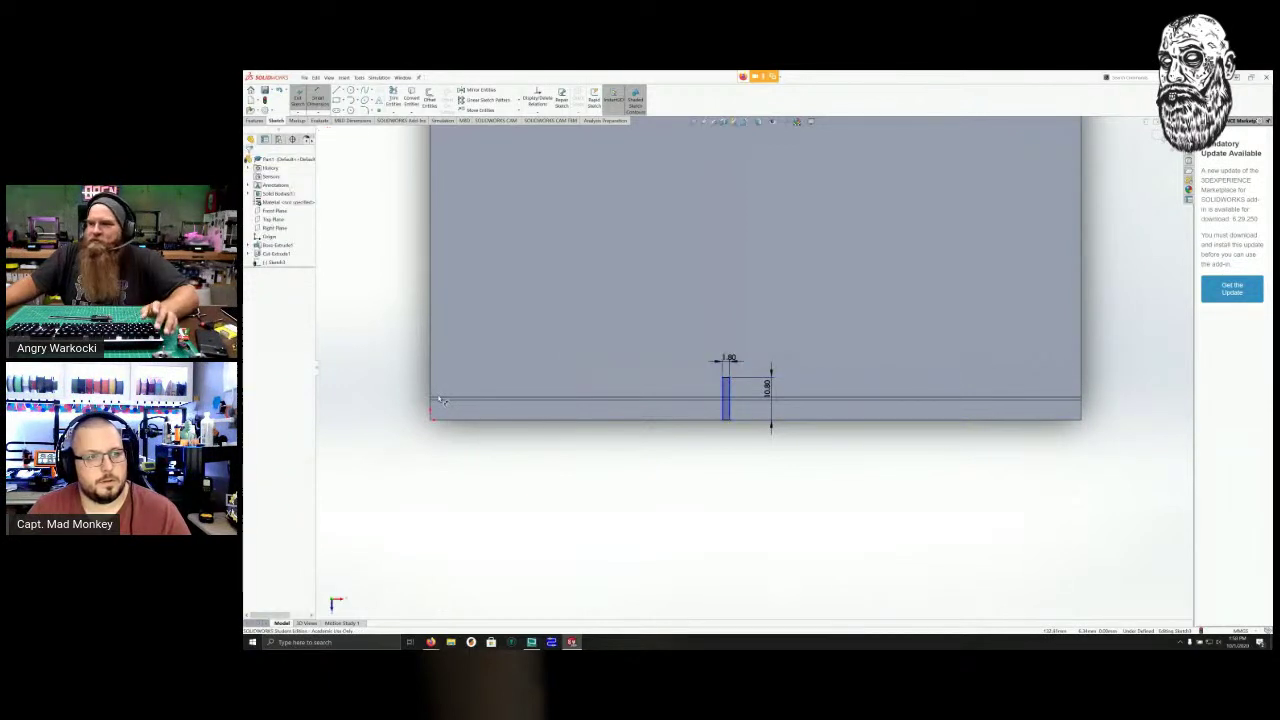
left_click(570, 390)
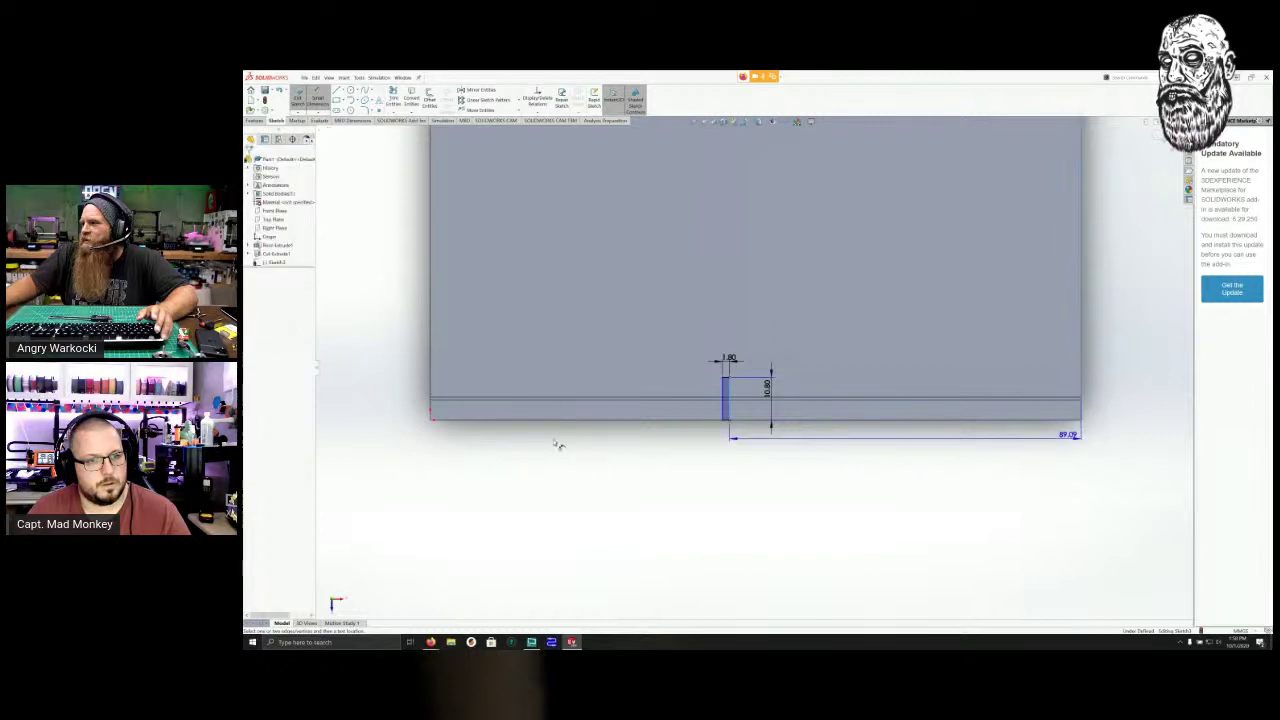
left_click(555, 480)
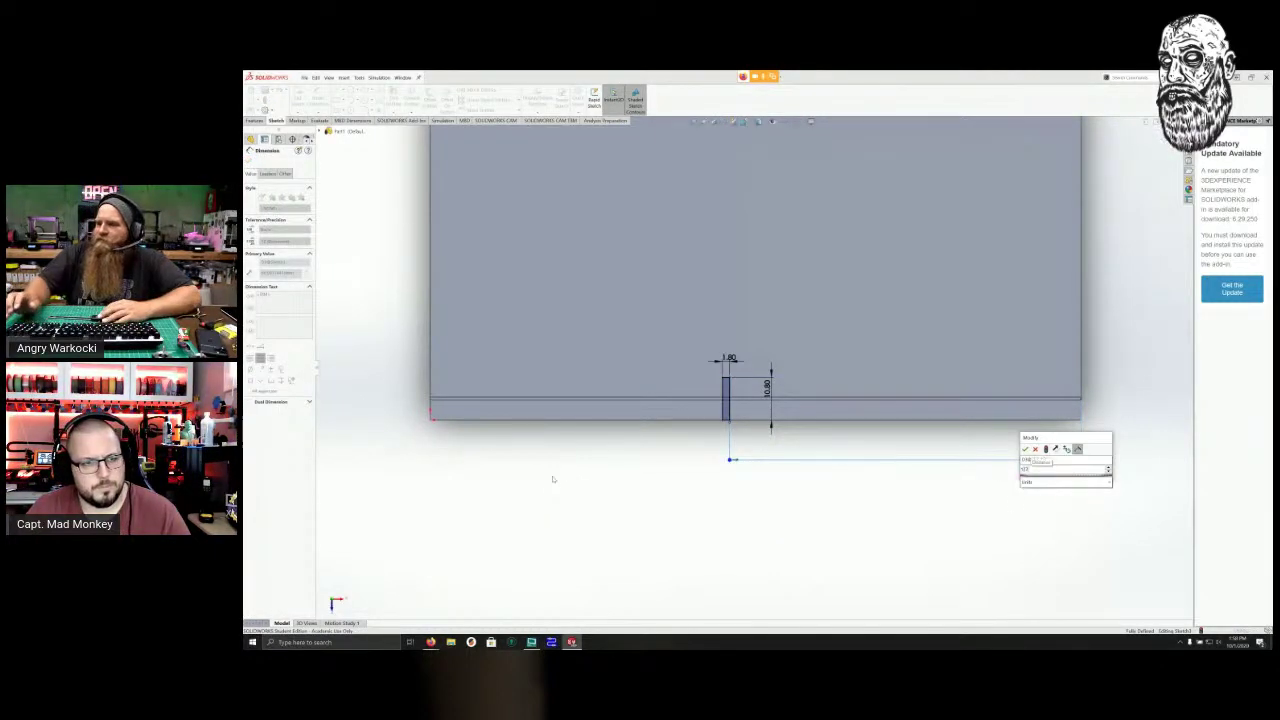
key("Return")
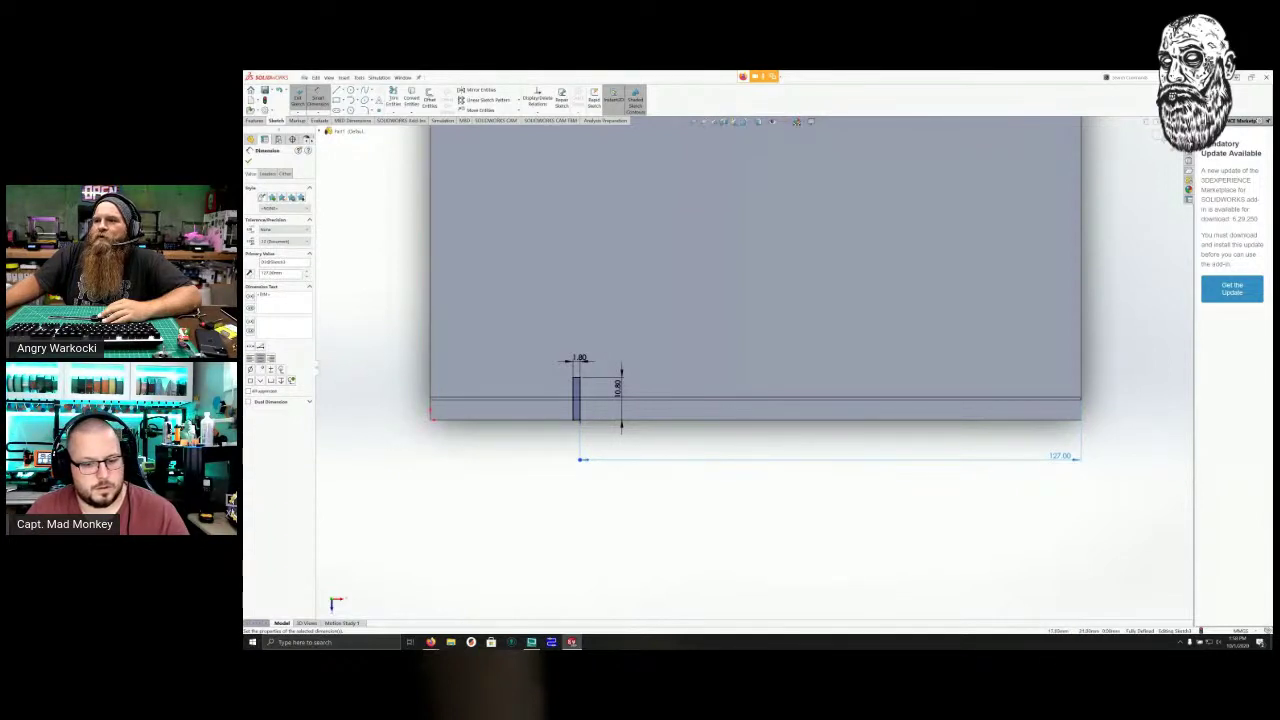
scroll(520, 355, "down", 2)
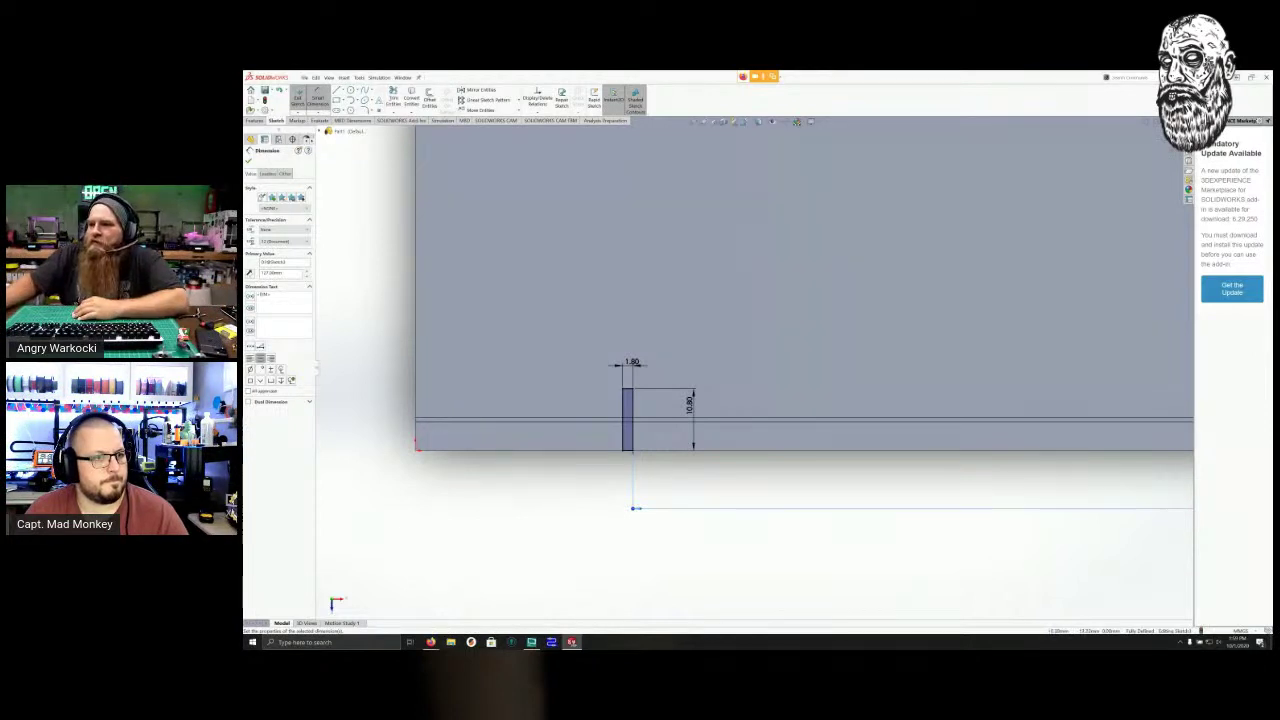
Sketch a second narrow corner rectangle between the existing slot and the block's left edge, about 10.8 mm long, ending on the front edge.
left_click(337, 100)
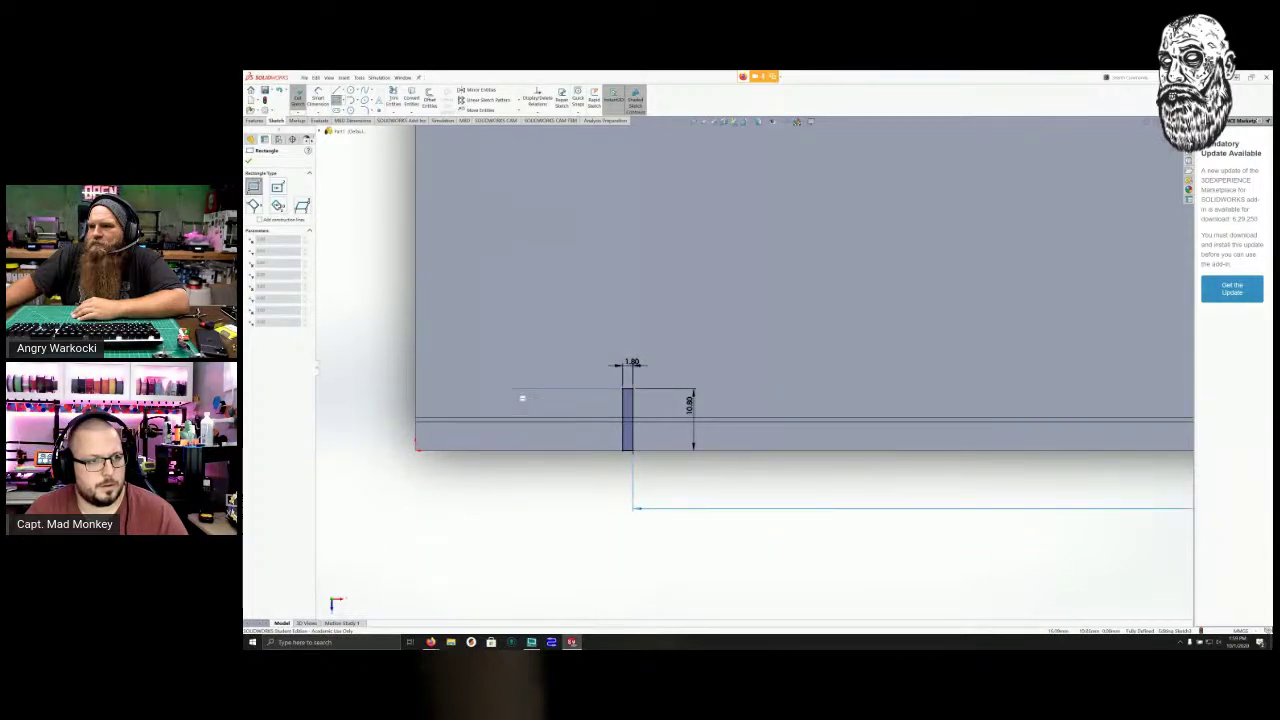
left_click(497, 388)
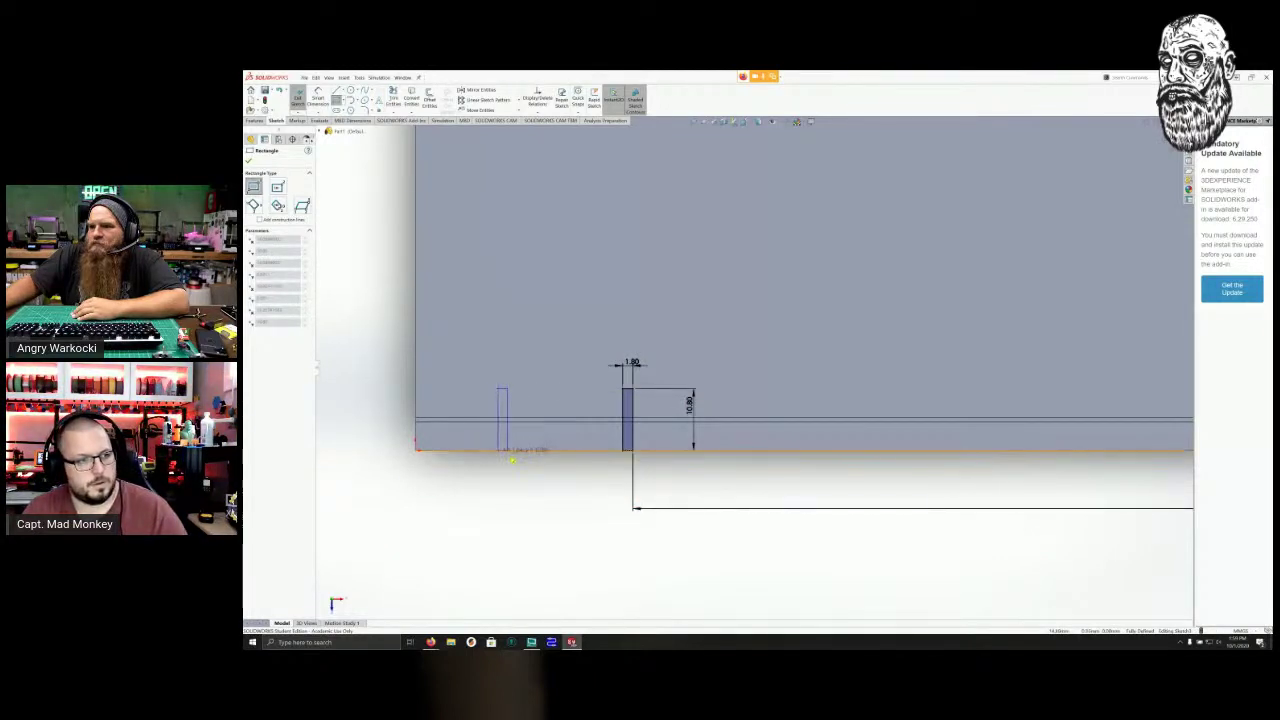
left_click(507, 450)
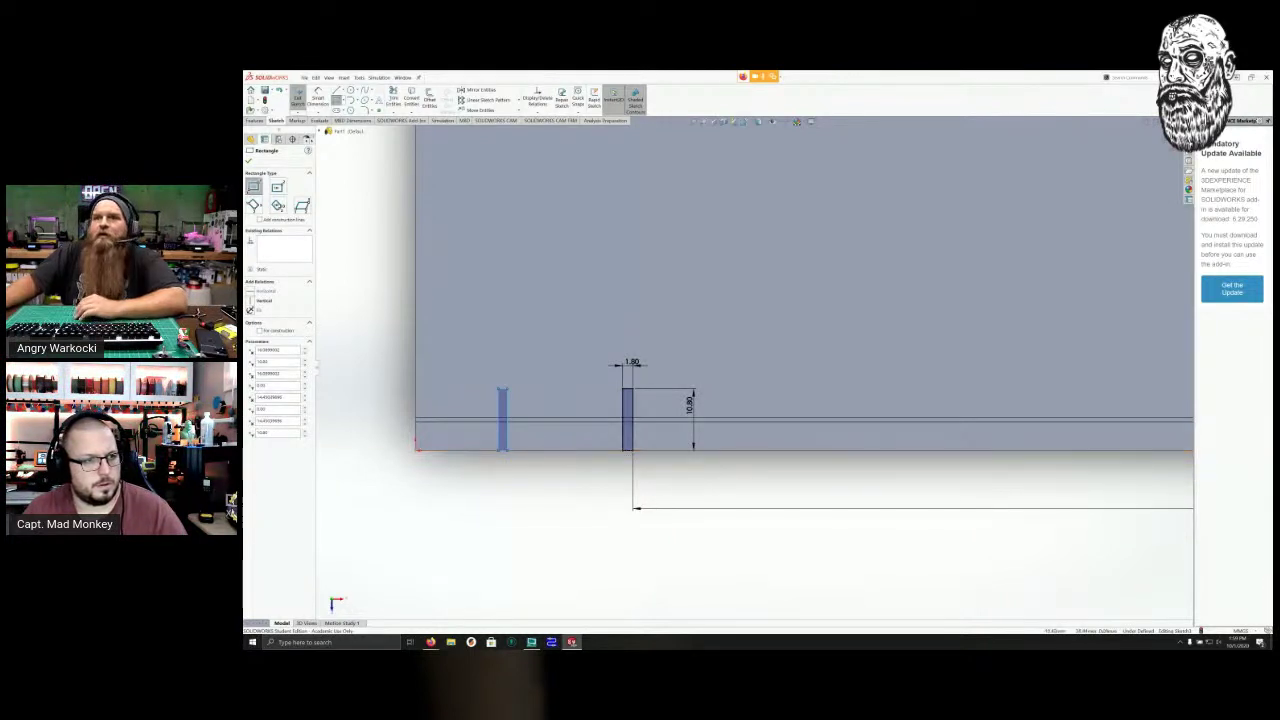
Dimension the second rectangle's length as 10.8 mm and its width as 1.8 mm.
left_click(318, 98)
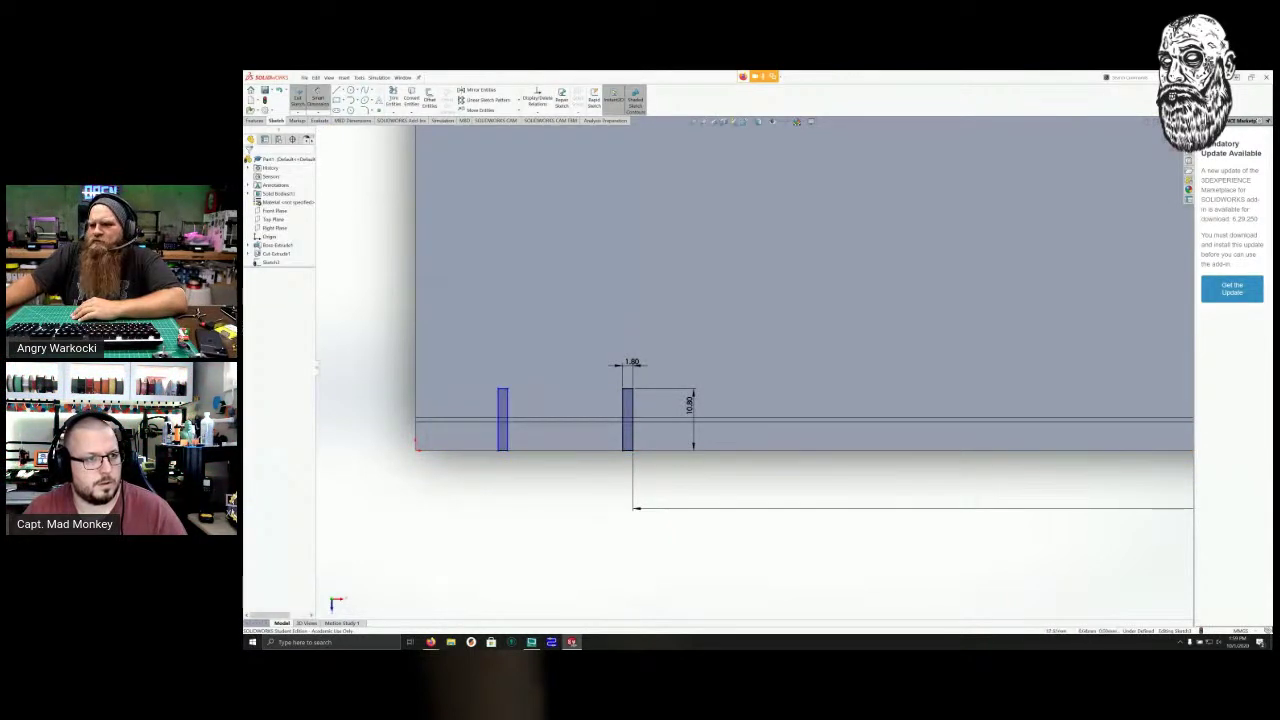
left_click(507, 413)
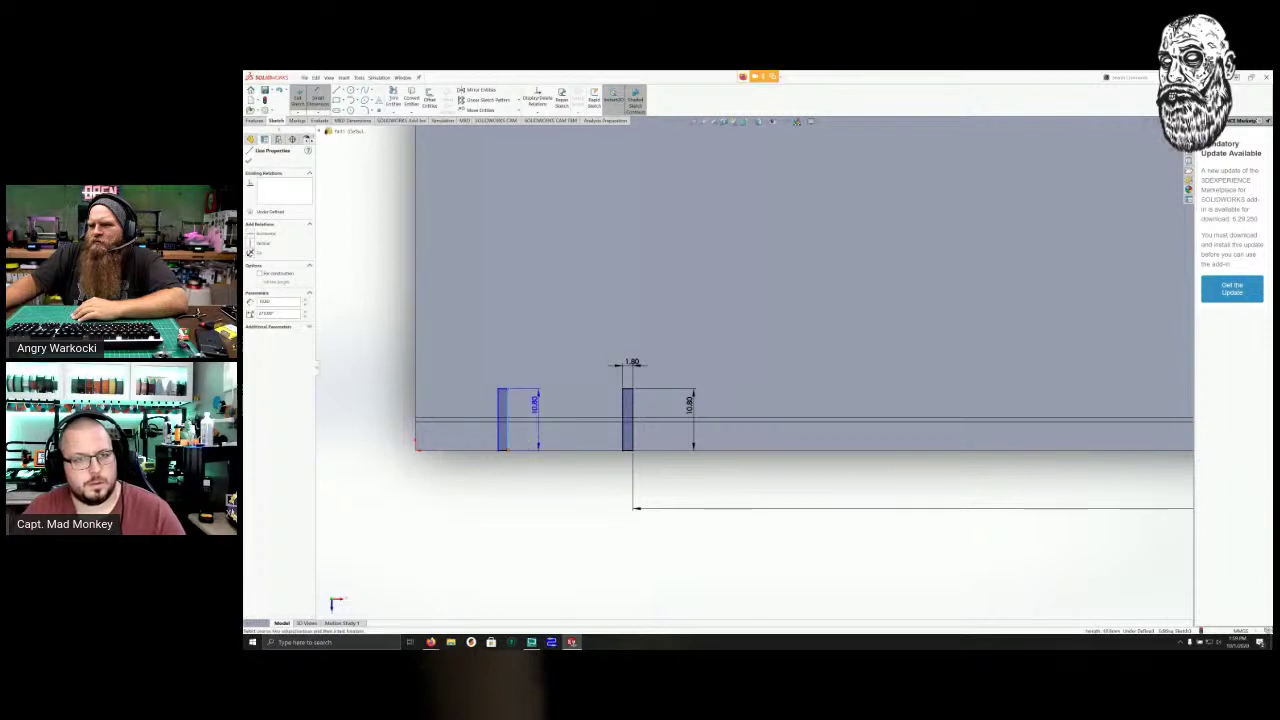
left_click(537, 410)
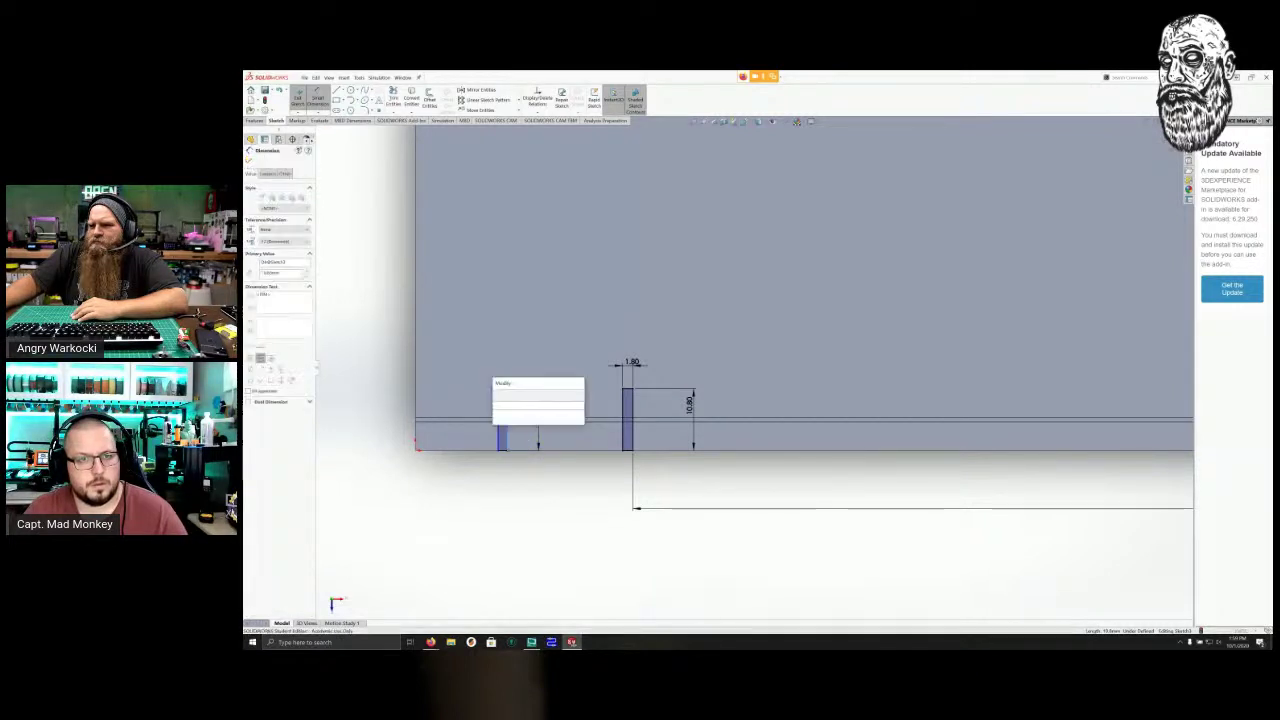
key("Return")
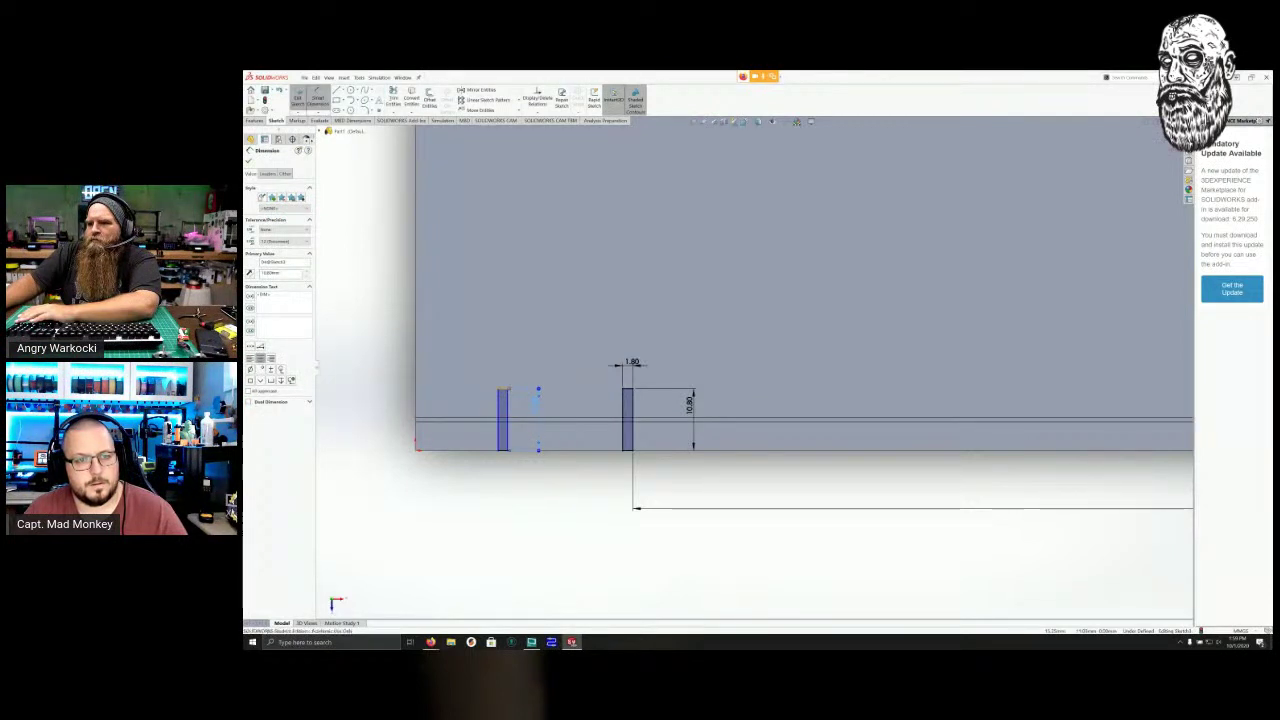
left_click(503, 389)
left_click(503, 373)
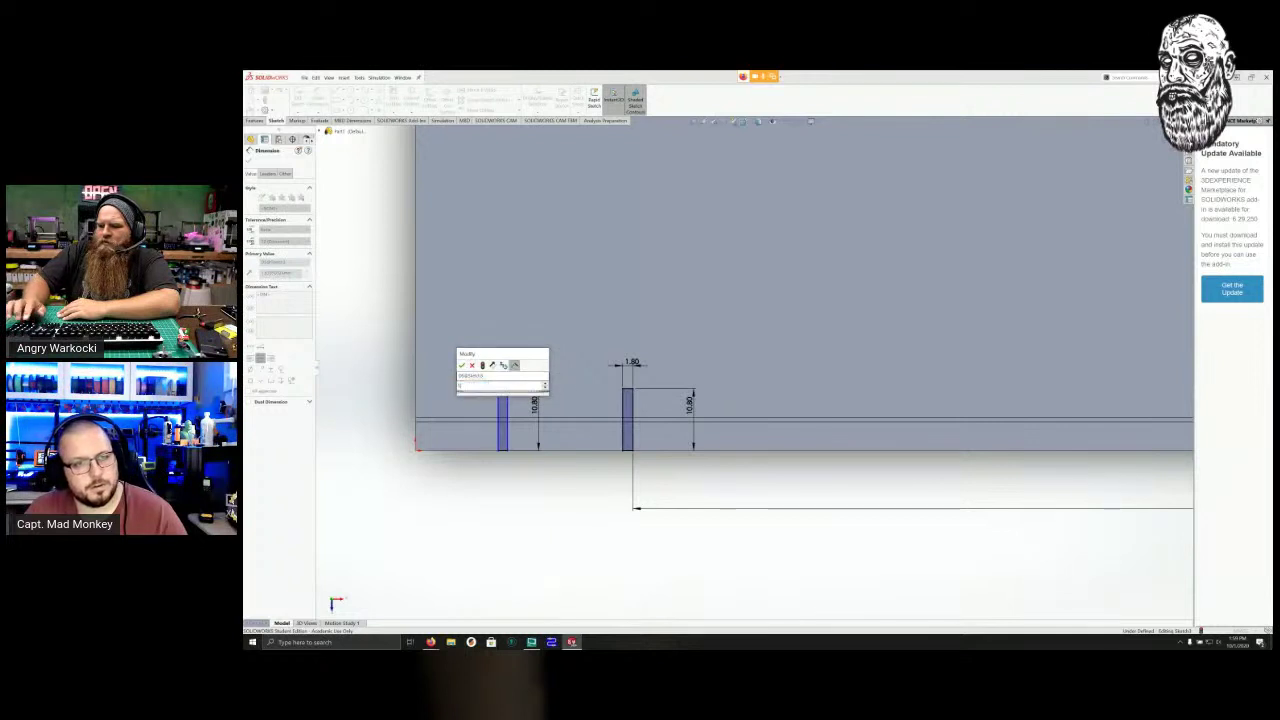
key("Return")
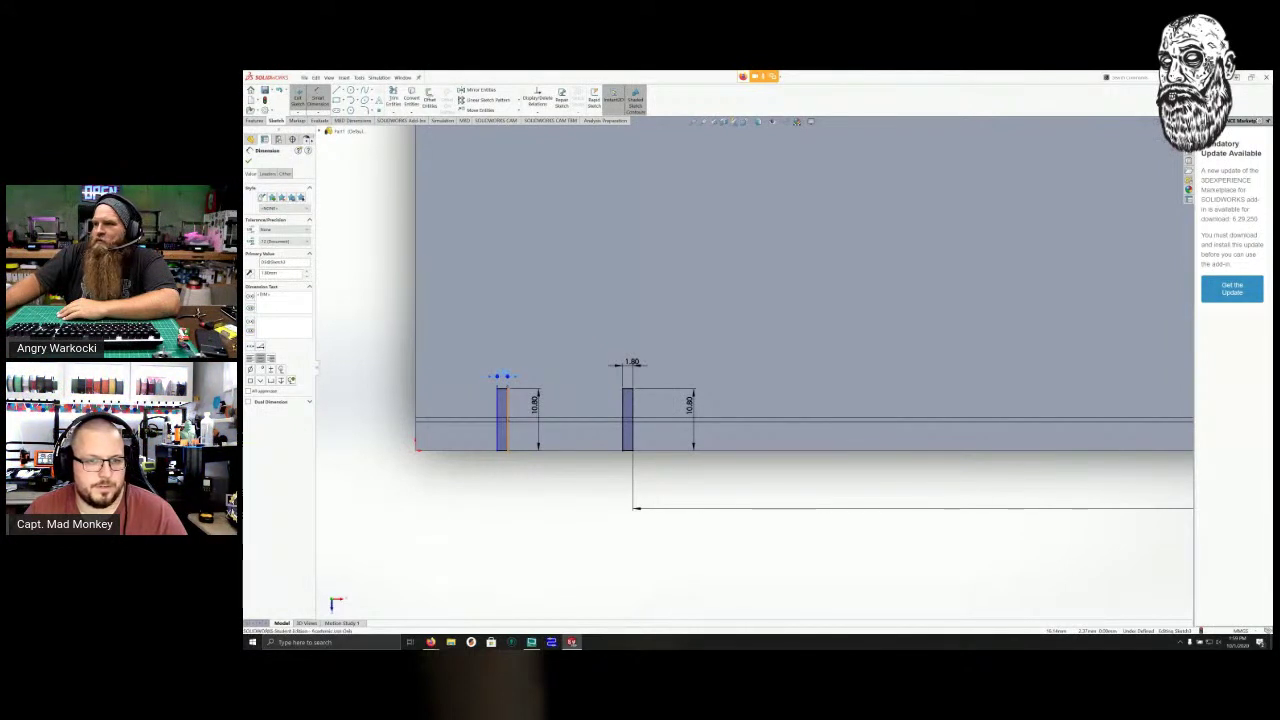
Dimension the distance from the second rectangle's right long line to the block's right side edge as 157 mm.
left_click(508, 436)
scroll(567, 470, "up", 3)
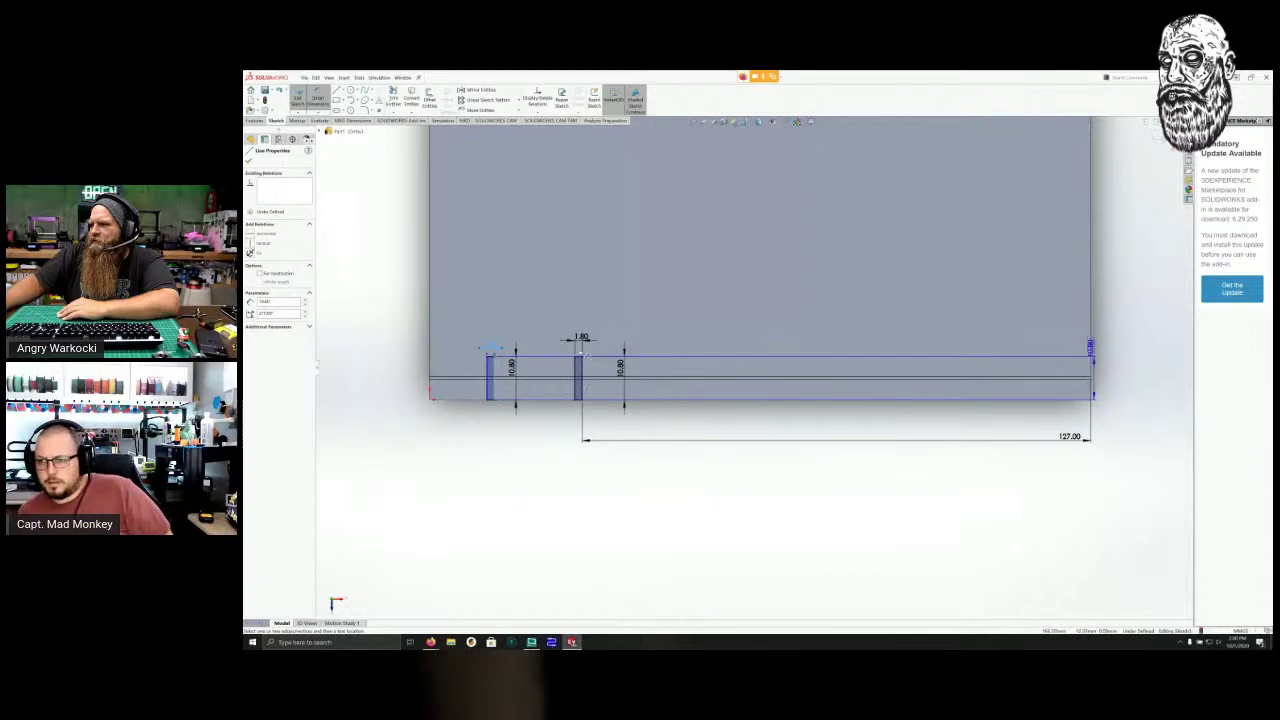
left_click(578, 369)
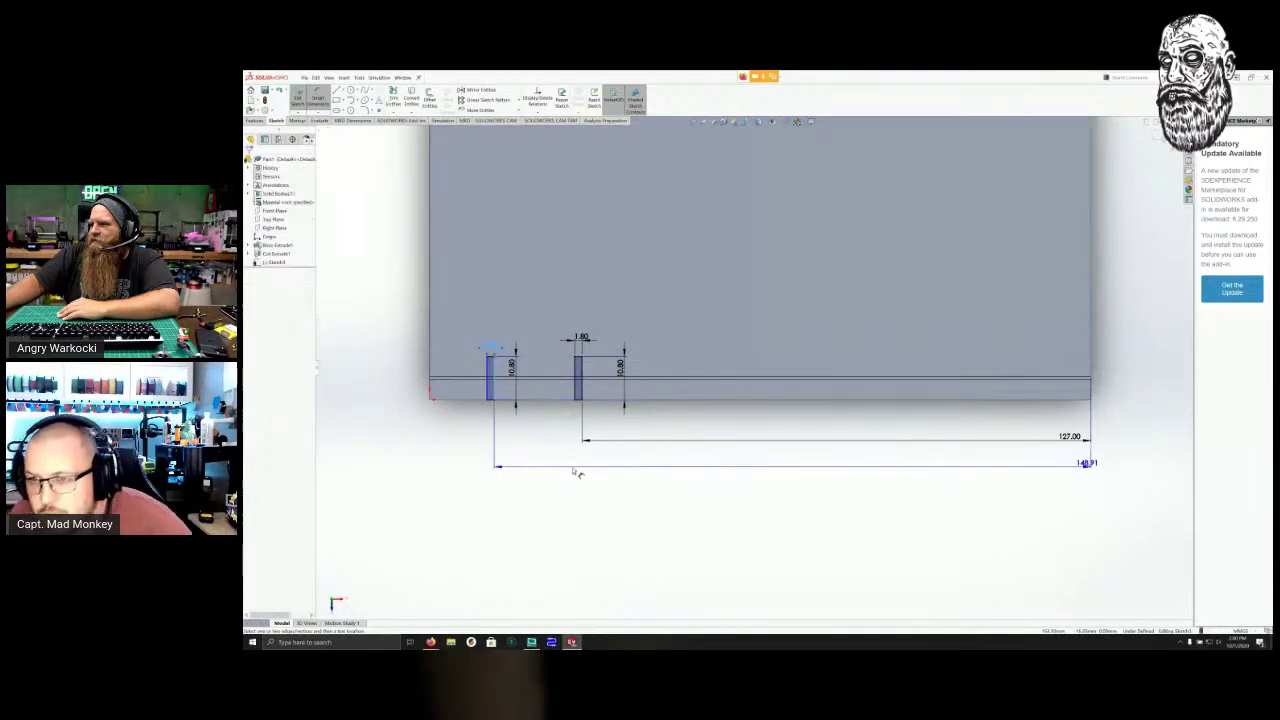
left_click(575, 470)
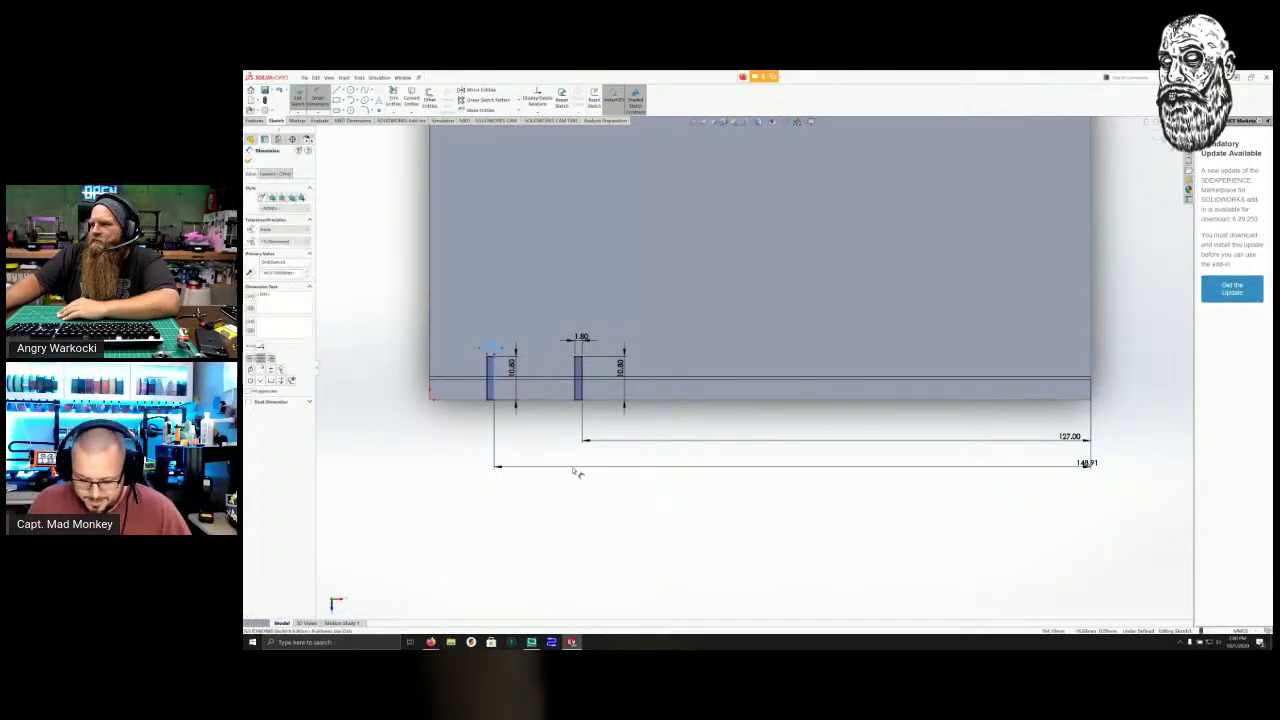
type("127")
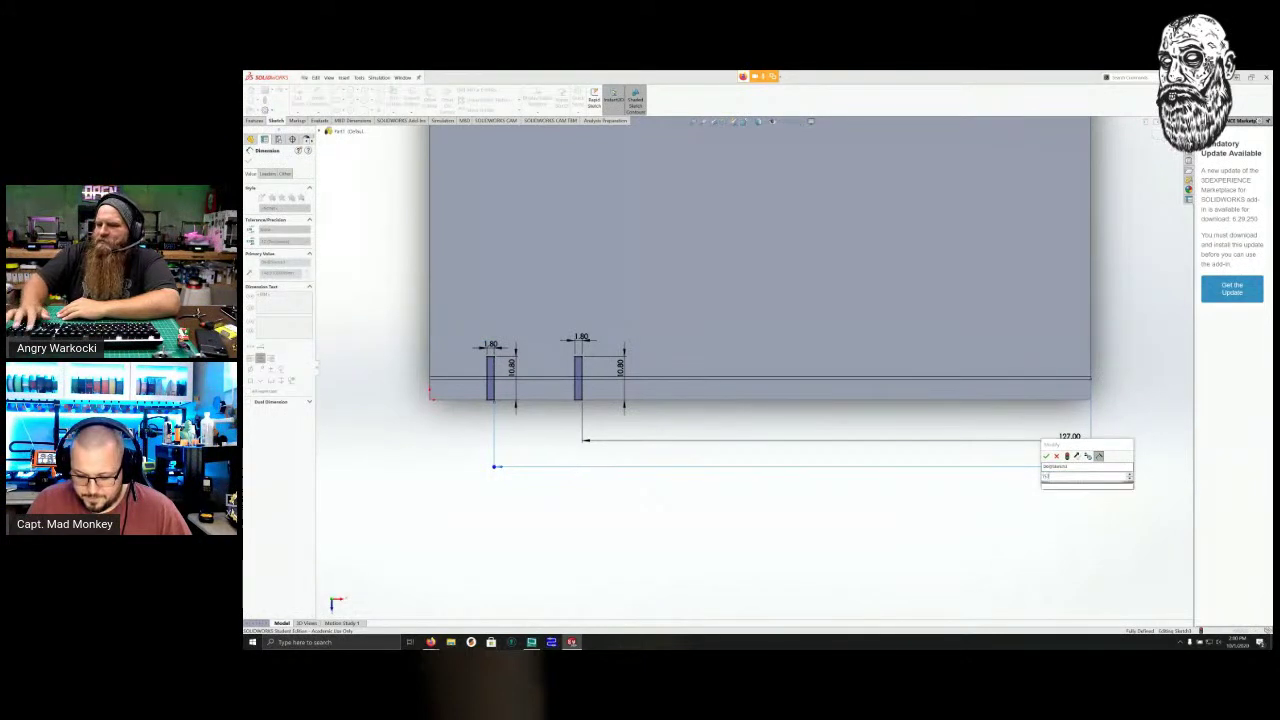
key("Return")
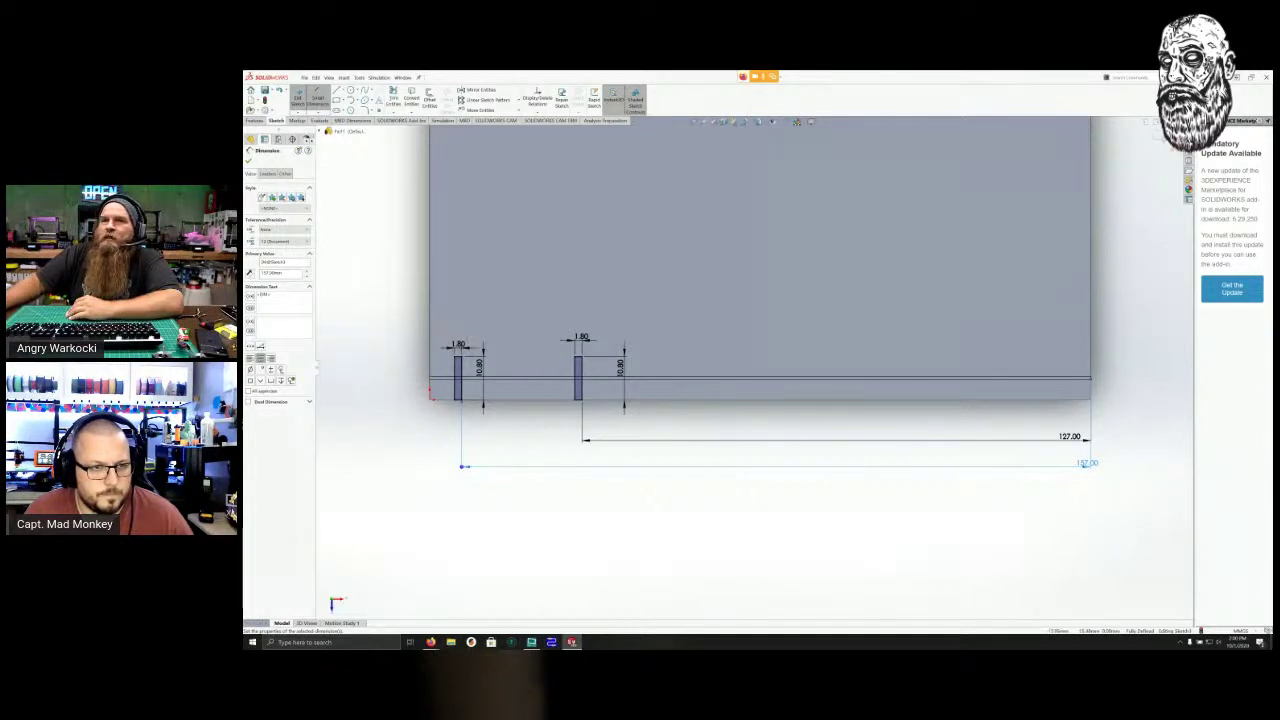
Try to trim the left rectangle's right long line where it crosses the groove.
left_click(255, 121)
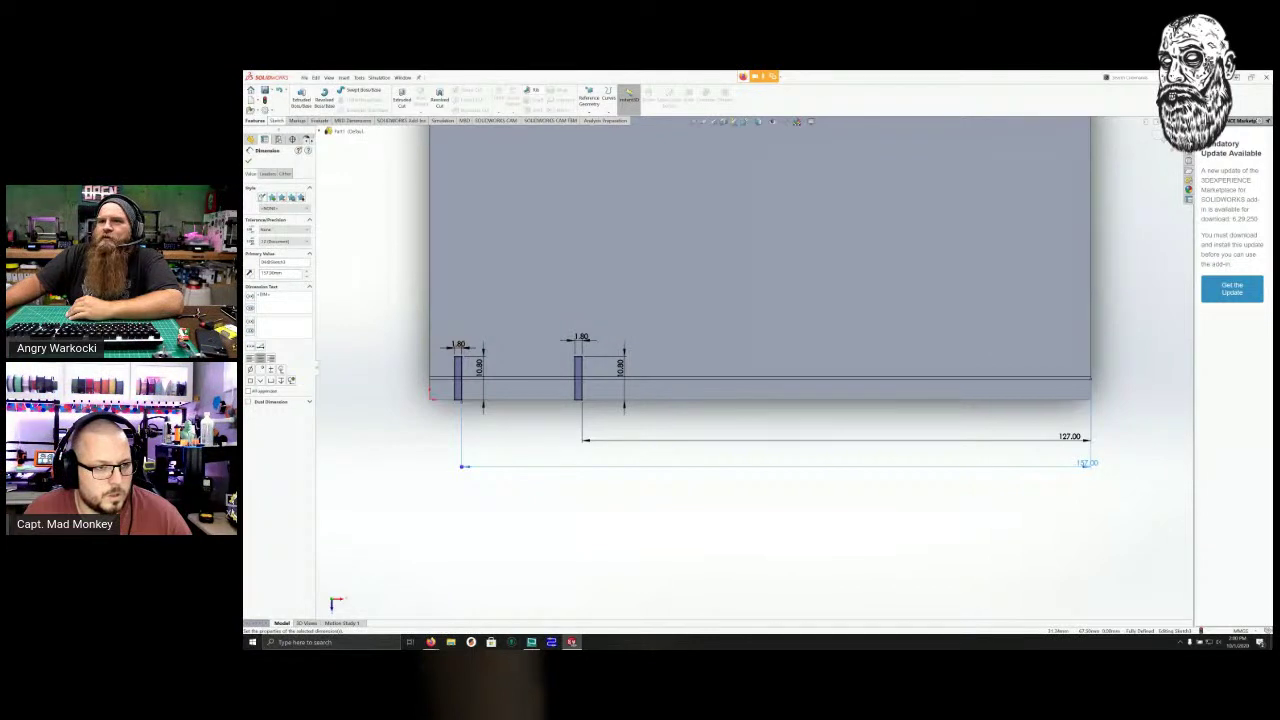
left_click(277, 121)
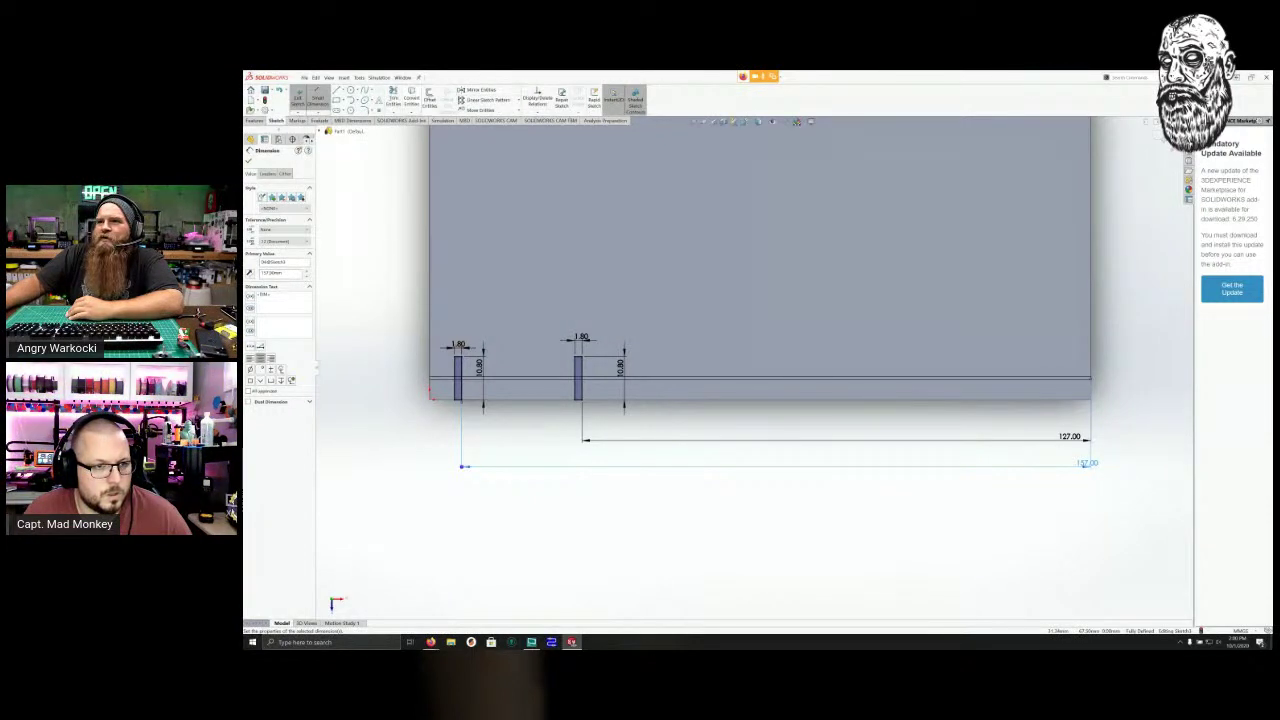
left_click(394, 98)
scroll(550, 385, "up", 4)
scroll(550, 385, "down", 5)
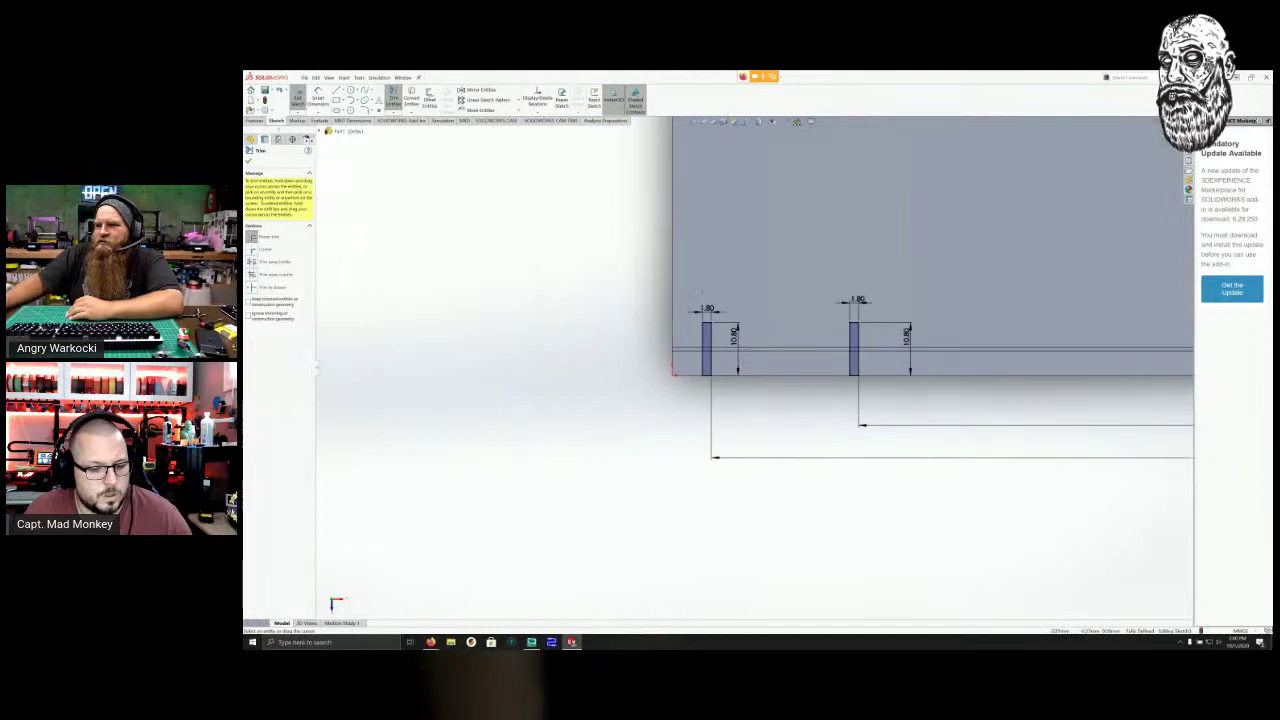
scroll(734, 350, "down", 6)
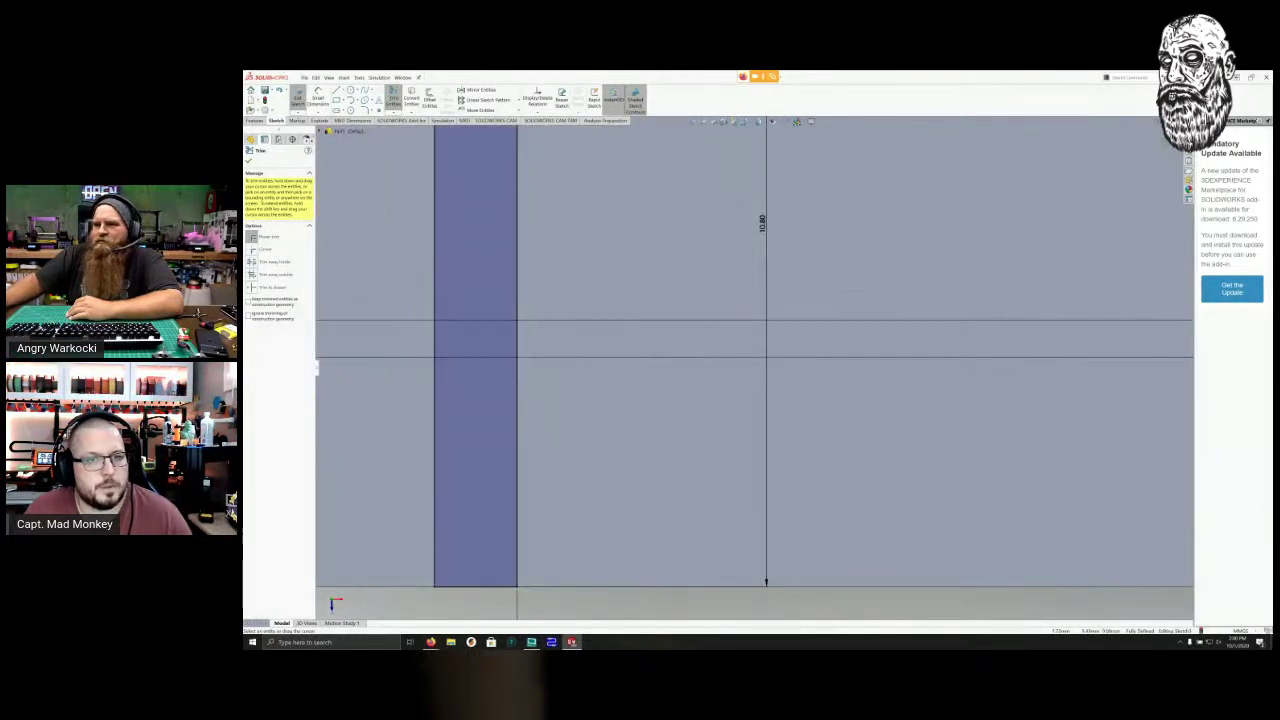
left_click(517, 338)
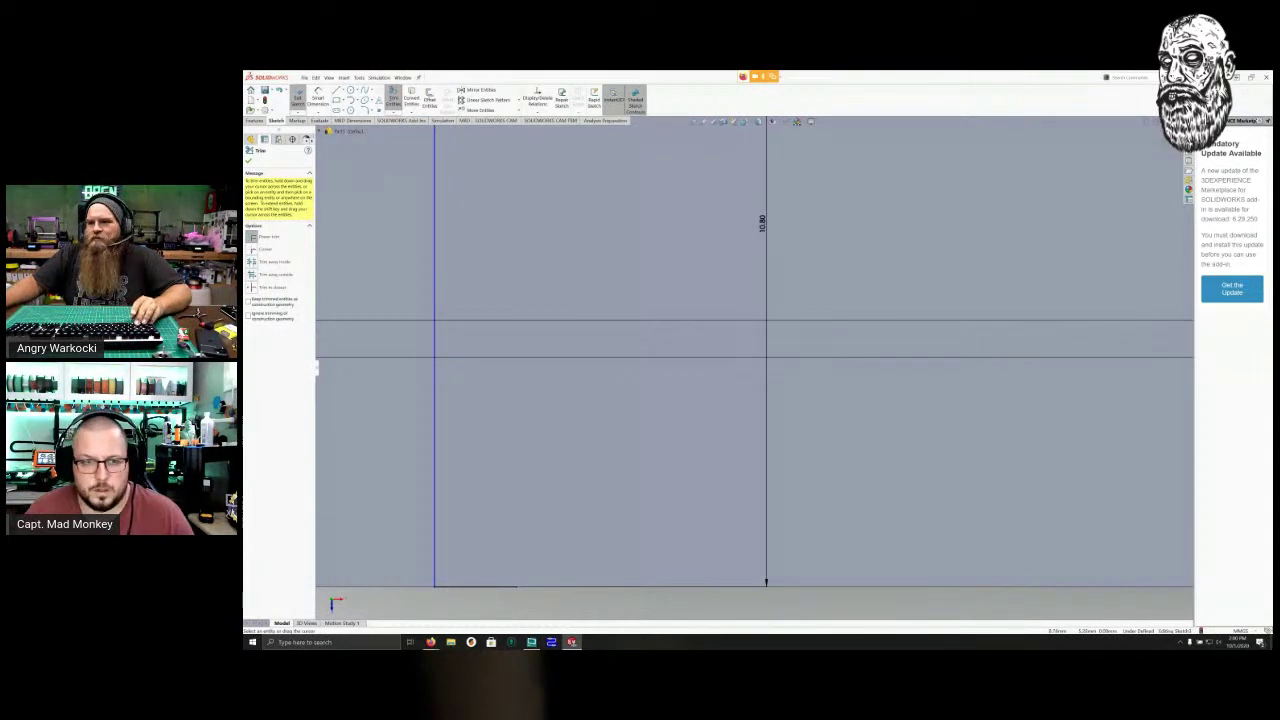
key("ctrl+z")
scroll(385, 207, "down", 4)
scroll(754, 367, "up", 10)
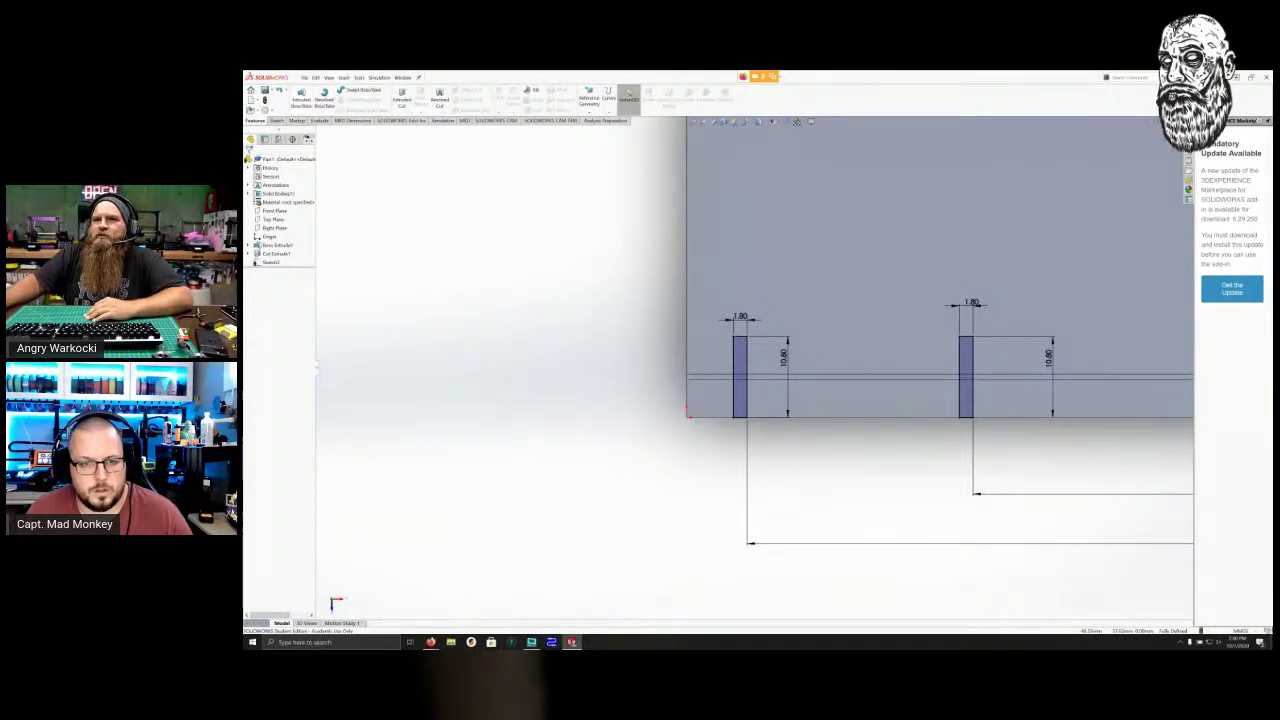
left_click(301, 97)
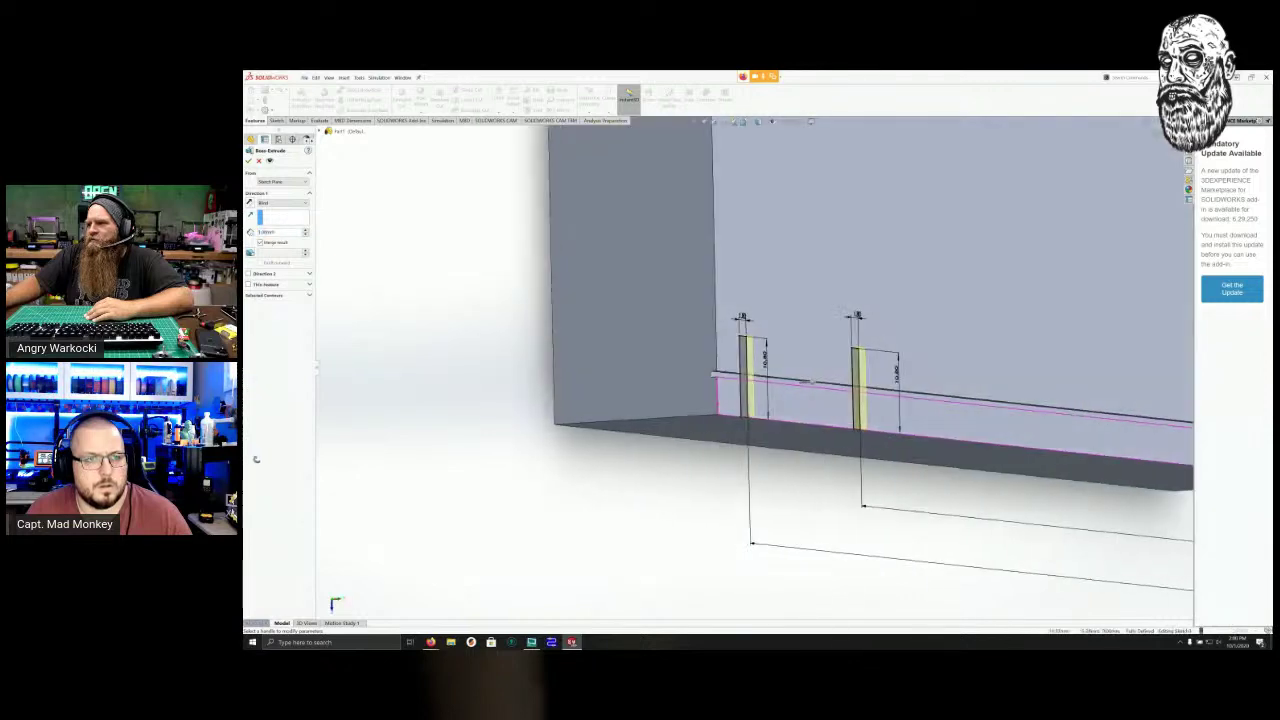
middle_click_drag(289, 461, 244, 468)
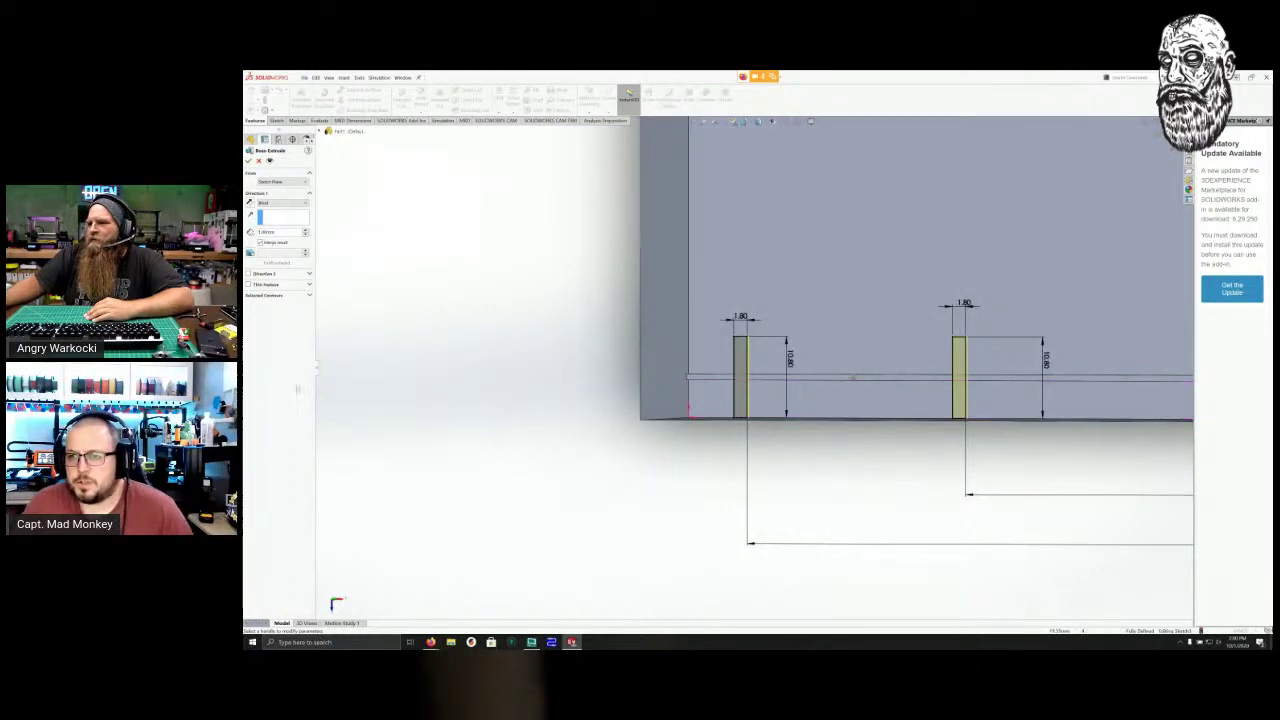
scroll(852, 378, "down", 5)
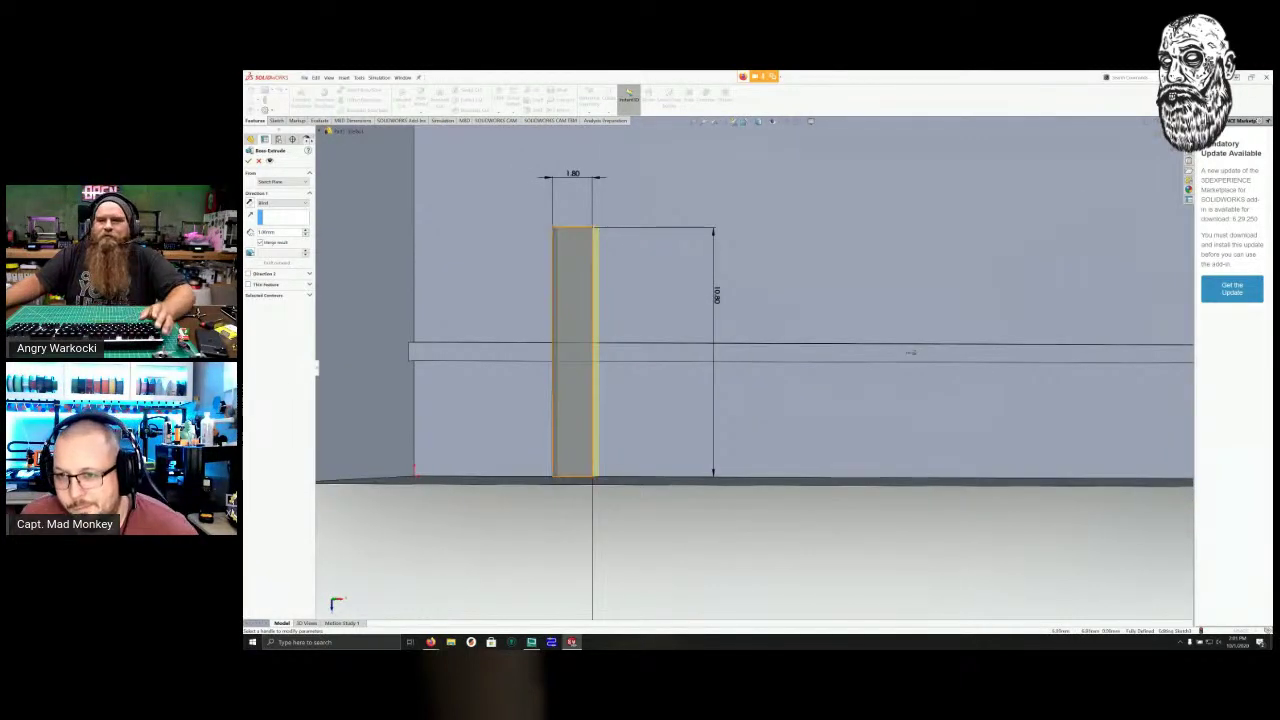
key("Escape")
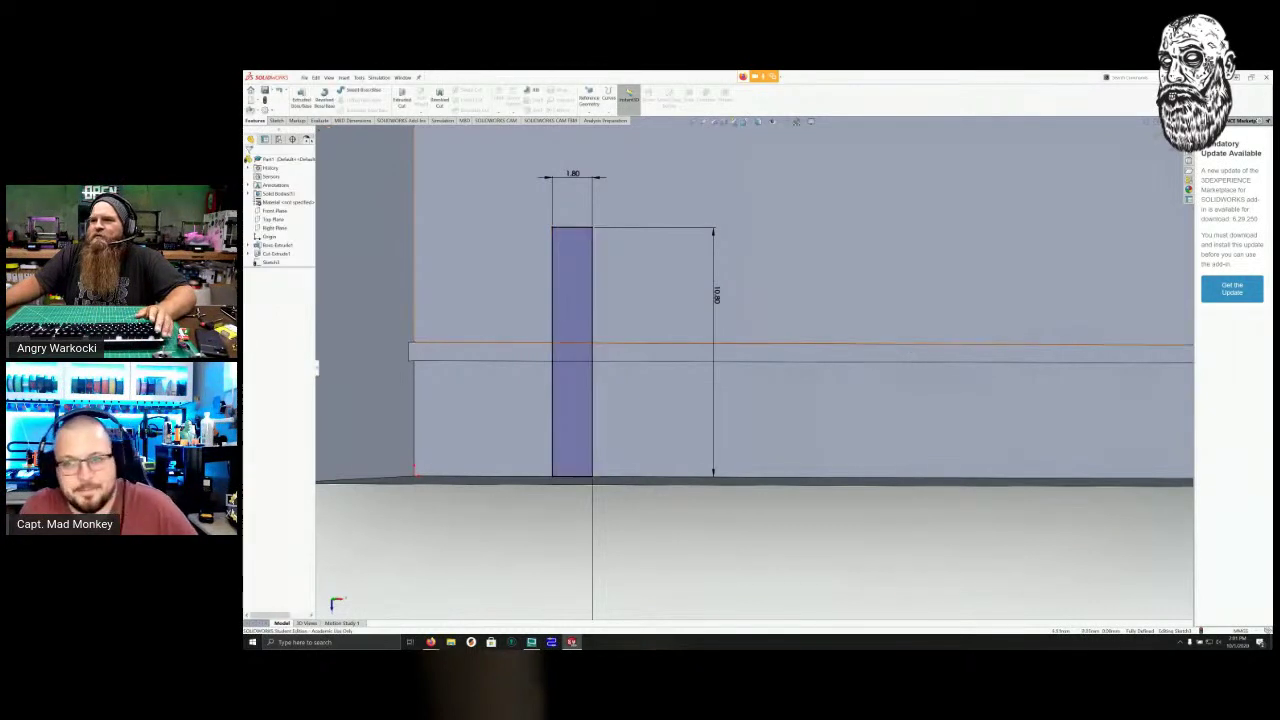
Examine how the two slot rectangles cross the groove and meet the block's front edge.
scroll(572, 356, "down", 4)
scroll(572, 354, "up", 5)
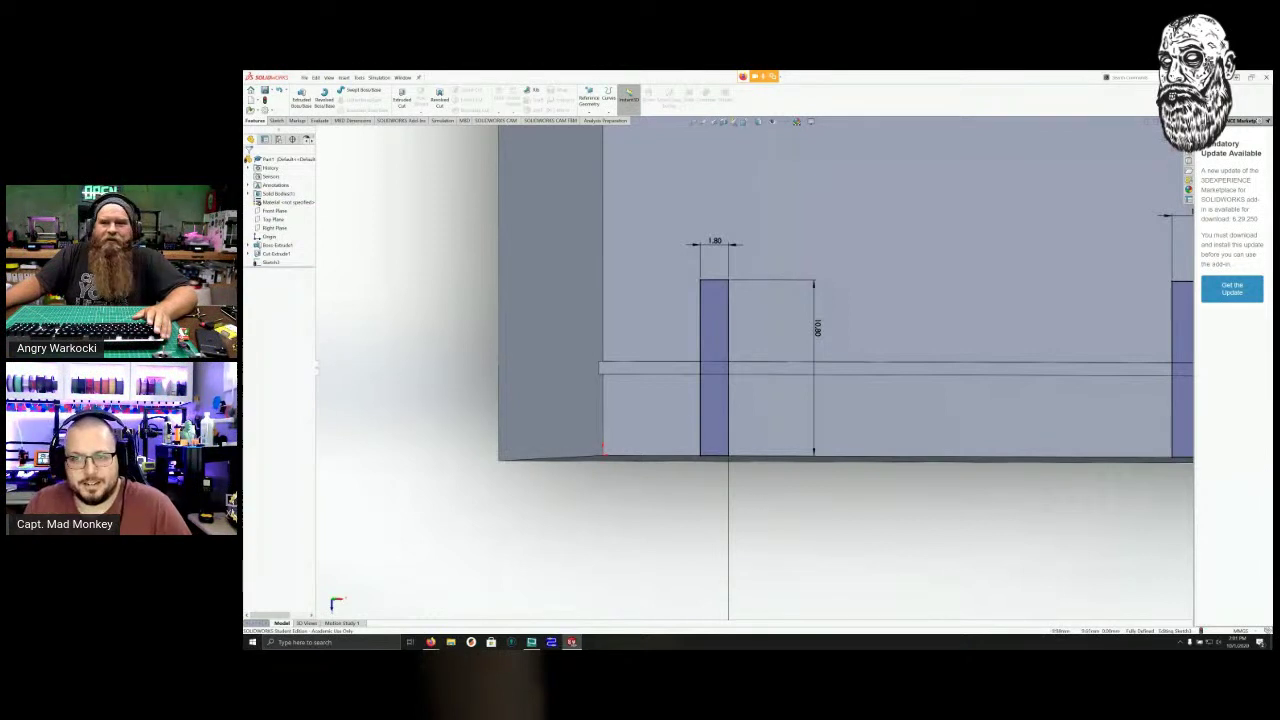
scroll(400, 280, "down", 2)
middle_click_drag(760, 380, 664, 364)
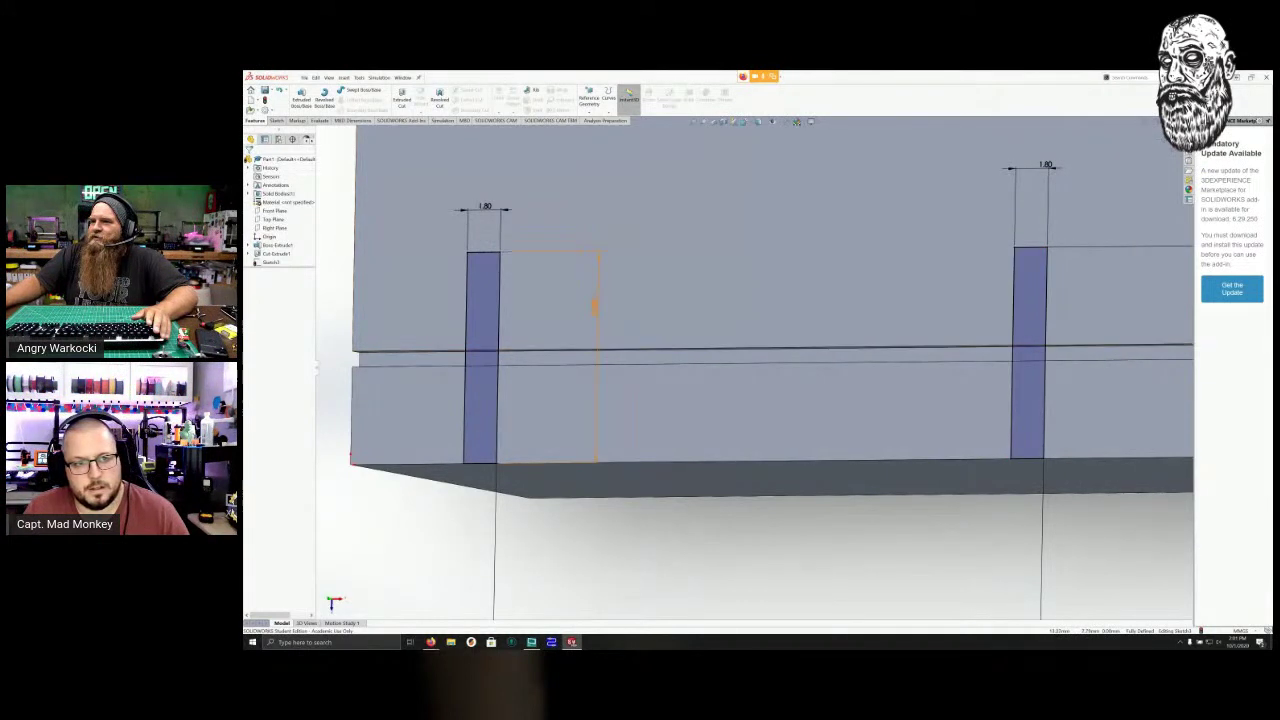
scroll(756, 340, "down", 1)
scroll(752, 330, "up", 4)
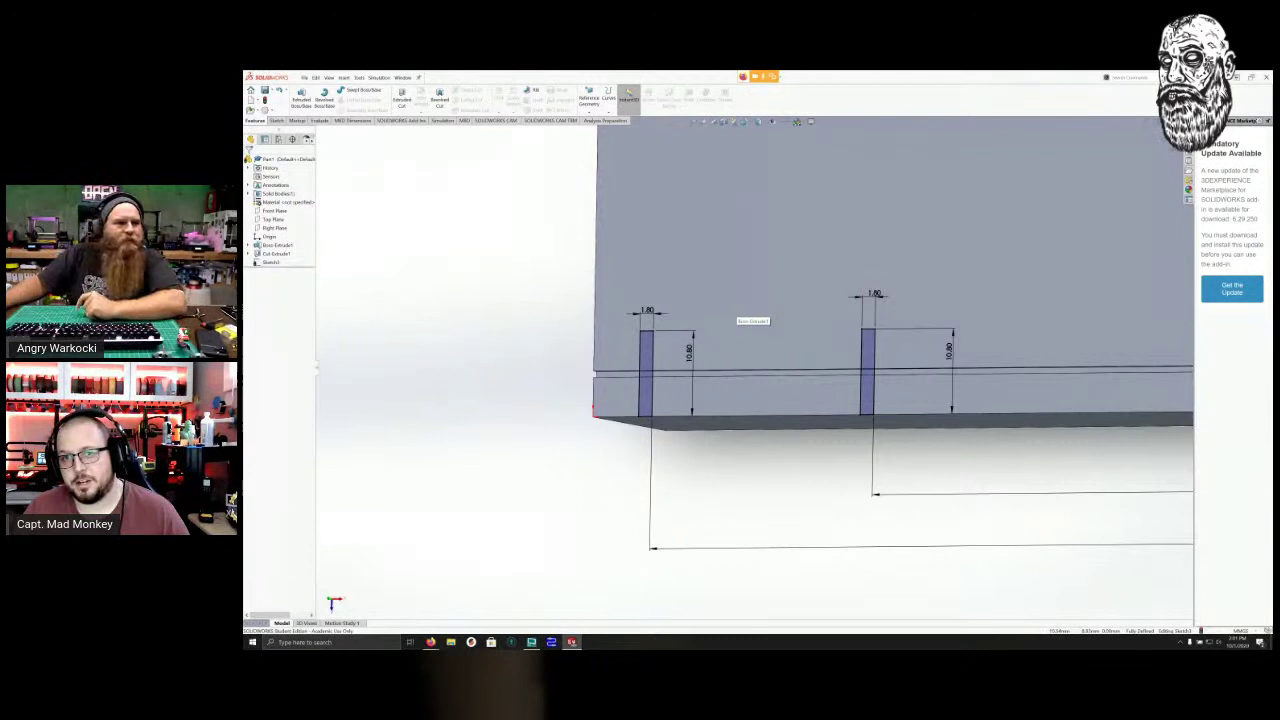
scroll(669, 346, "down", 4)
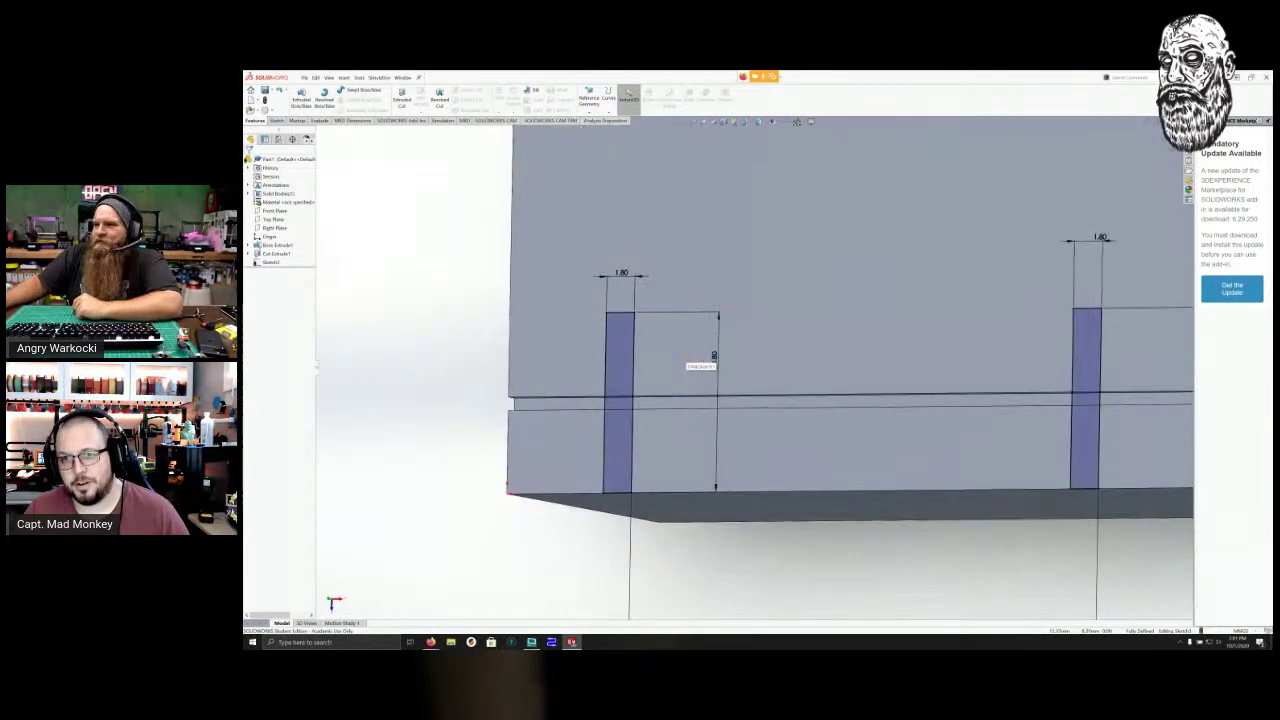
scroll(672, 378, "down", 4)
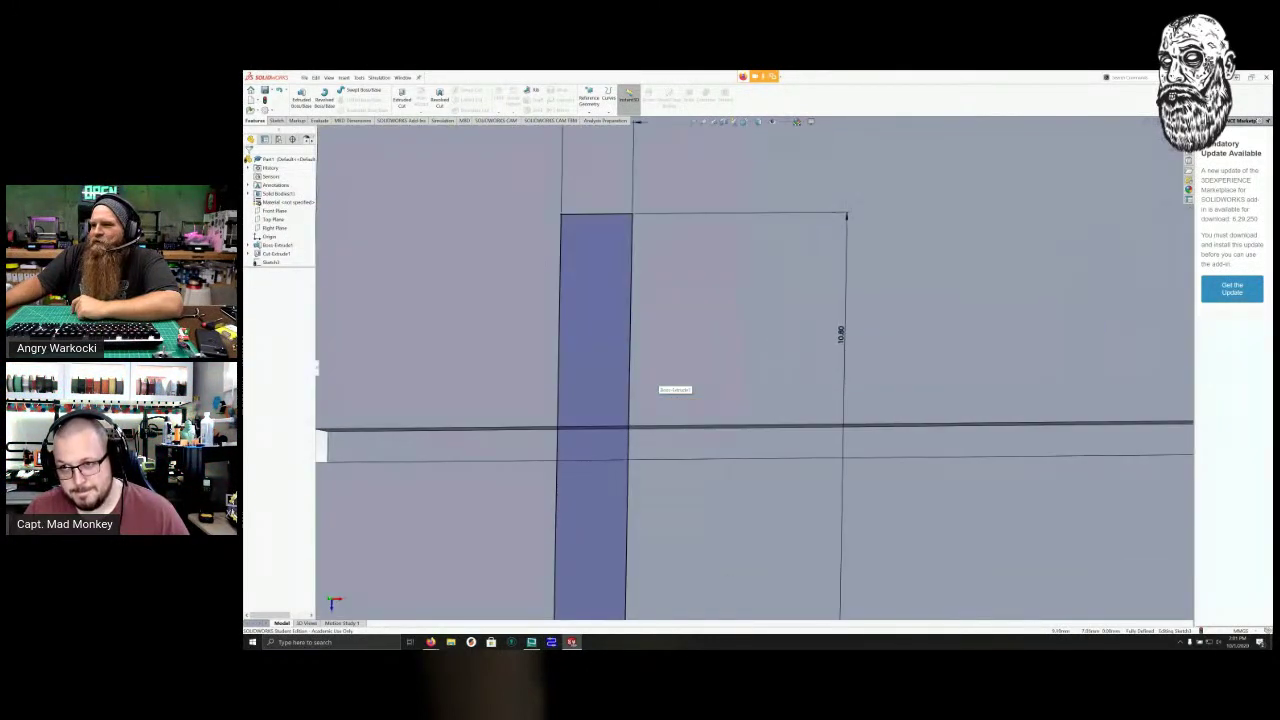
scroll(660, 386, "up", 1)
scroll(660, 386, "up", 1)
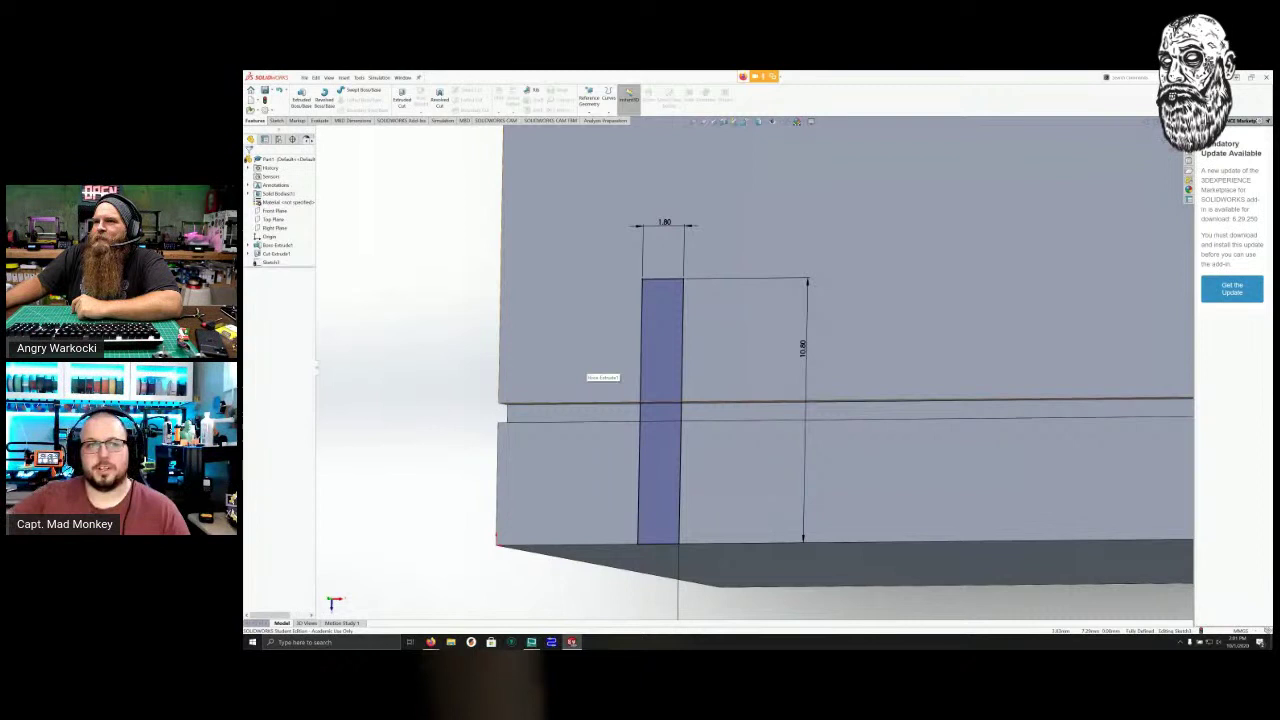
right_click(590, 345)
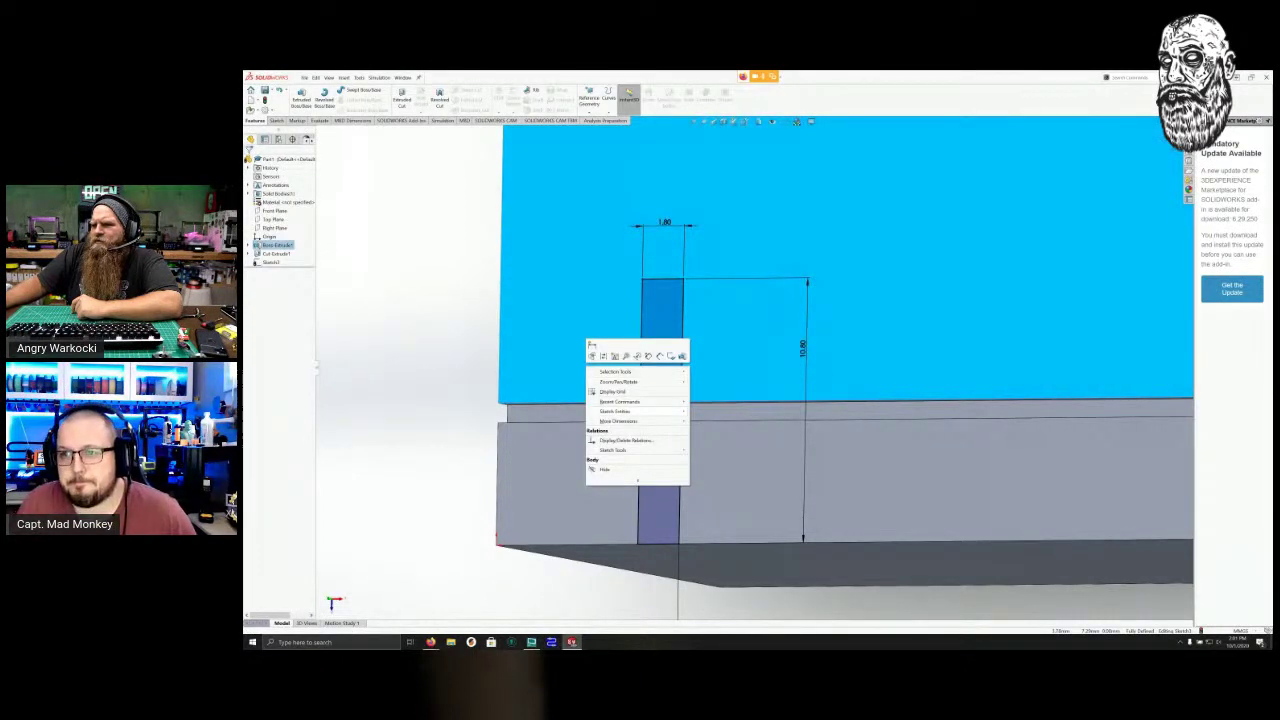
key("Escape")
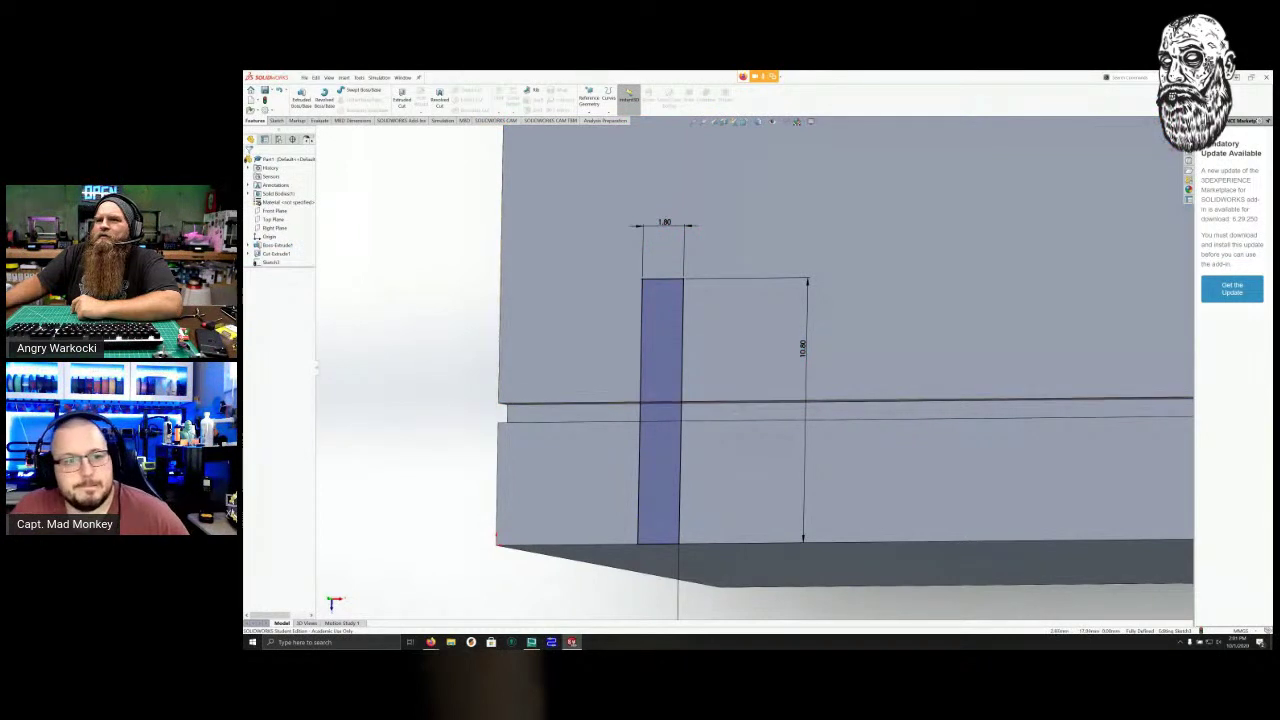
Convert the outlines of the two block faces on either side of the groove into sketch entities.
left_click(276, 121)
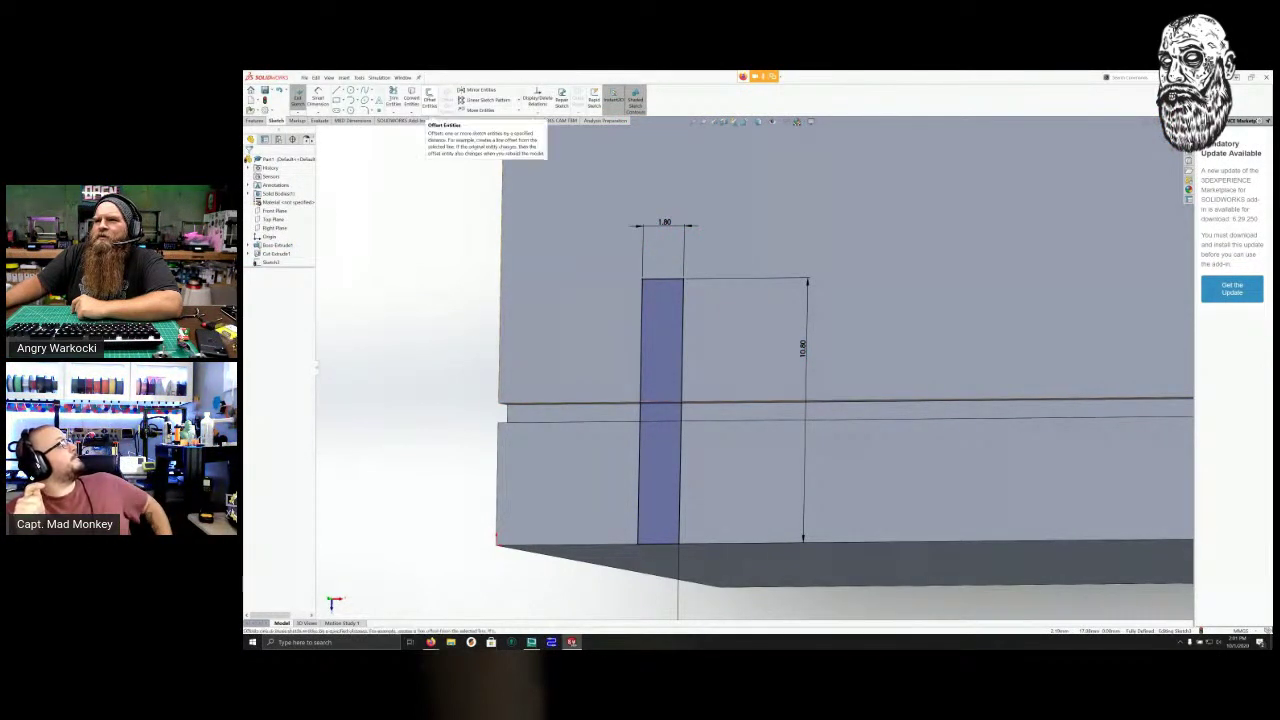
left_click(430, 100)
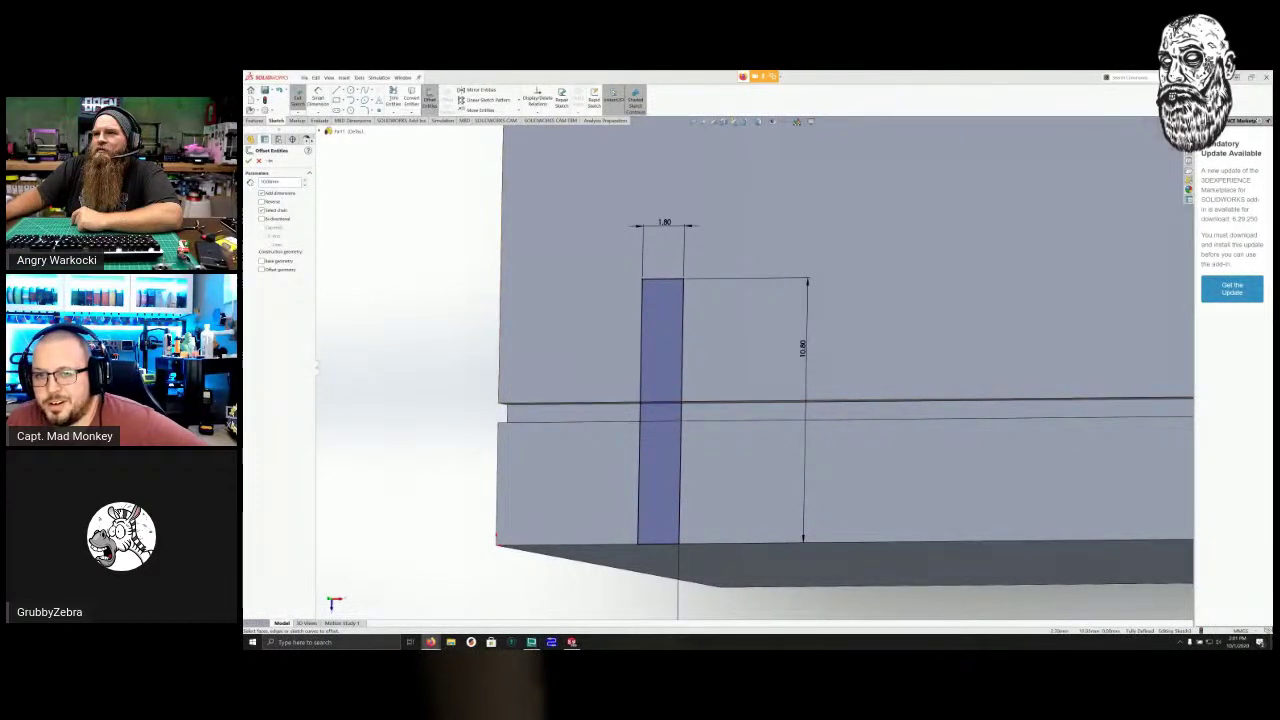
left_click(411, 98)
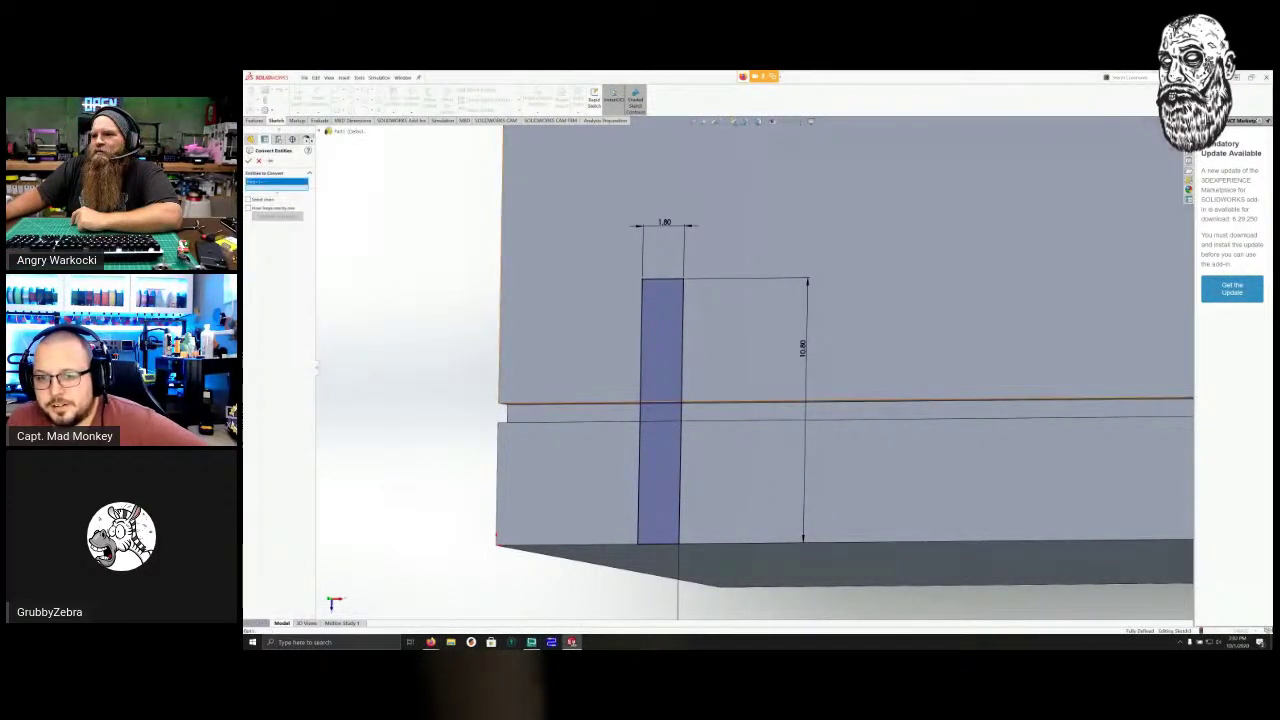
left_click(565, 352)
left_click(575, 470)
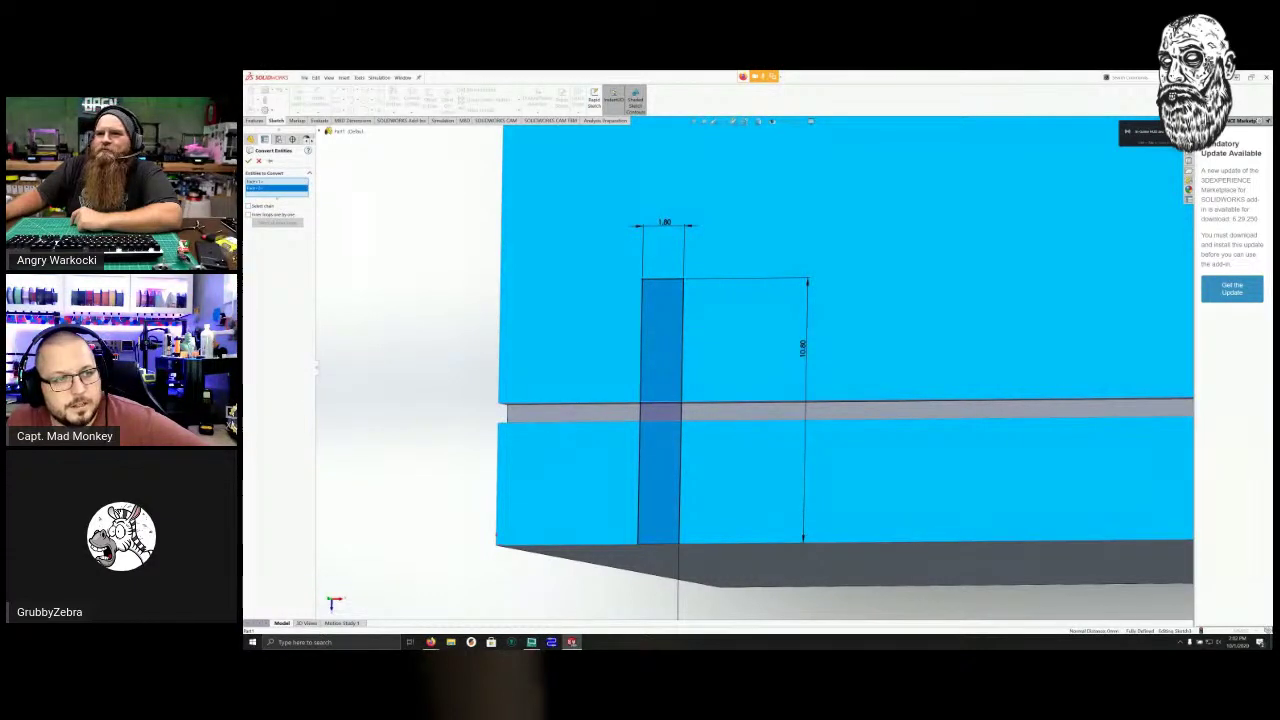
left_click(250, 160)
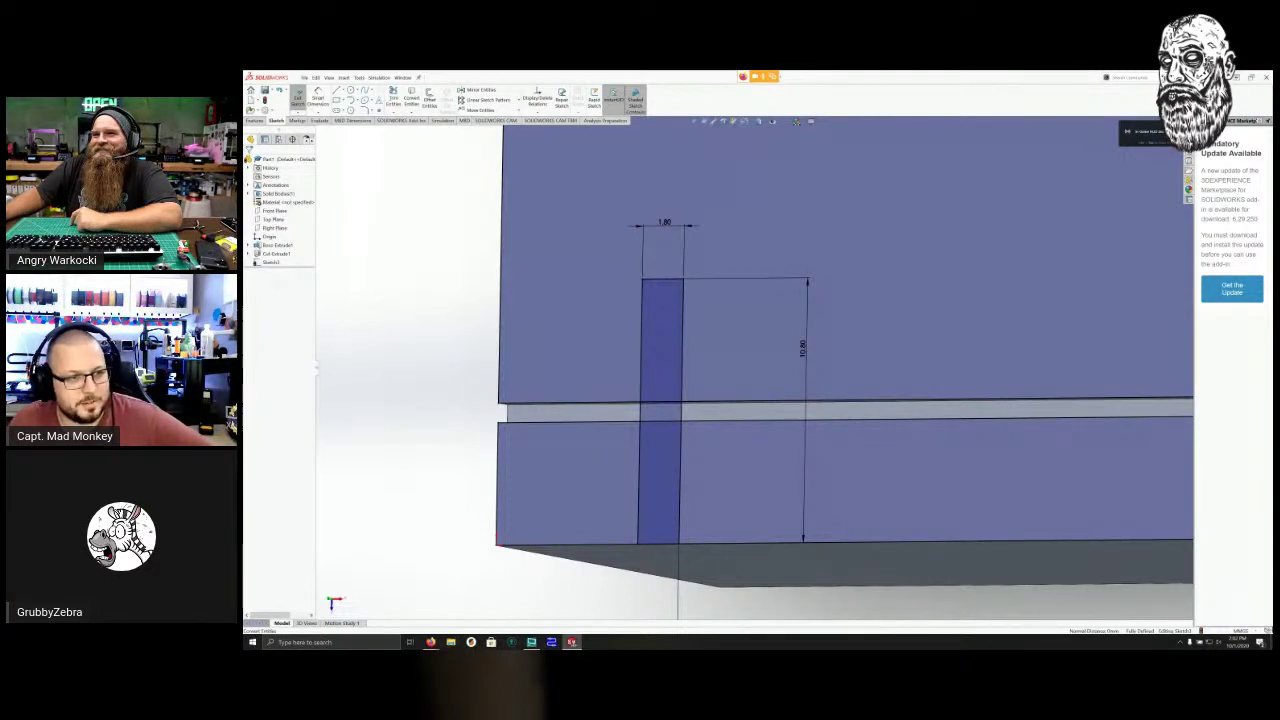
Trim the left rectangle's long lines between the groove edges, along with the surplus converted outlines beside it.
left_click(393, 95)
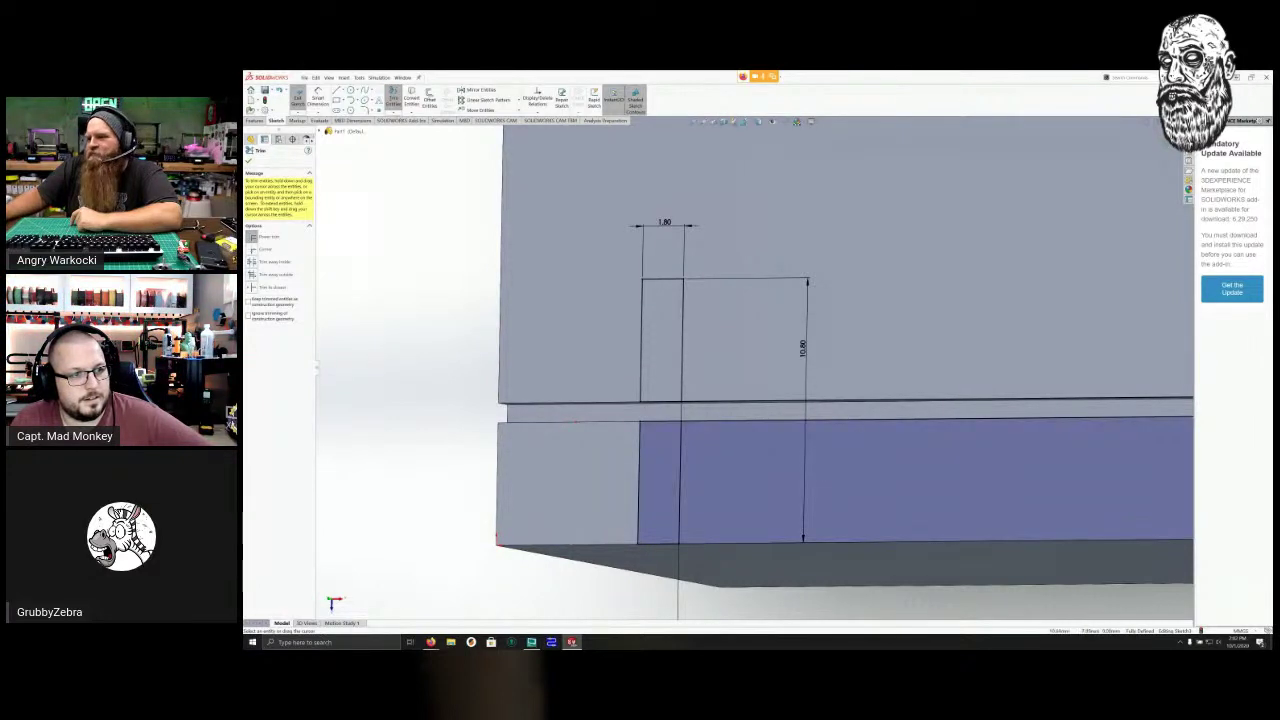
left_click_drag(745, 485, 750, 388)
scroll(857, 413, "down", 2)
scroll(420, 426, "up", 8)
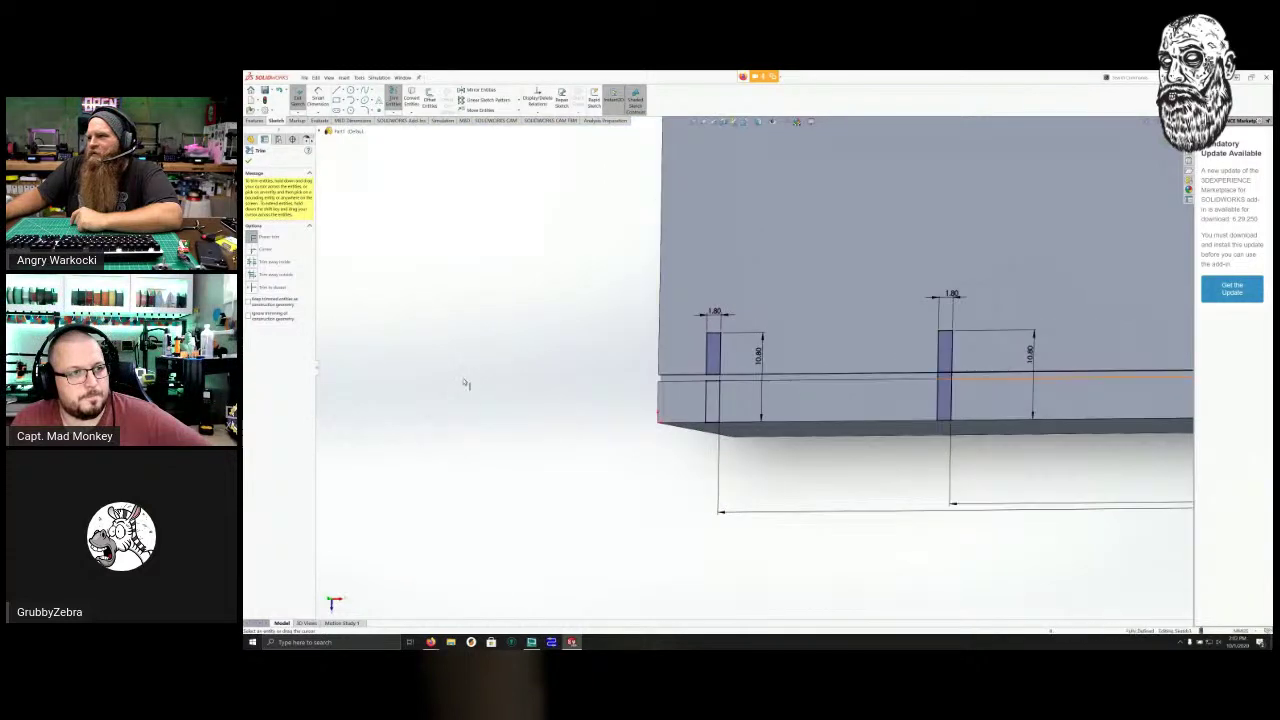
scroll(466, 383, "down", 3)
scroll(564, 405, "down", 4)
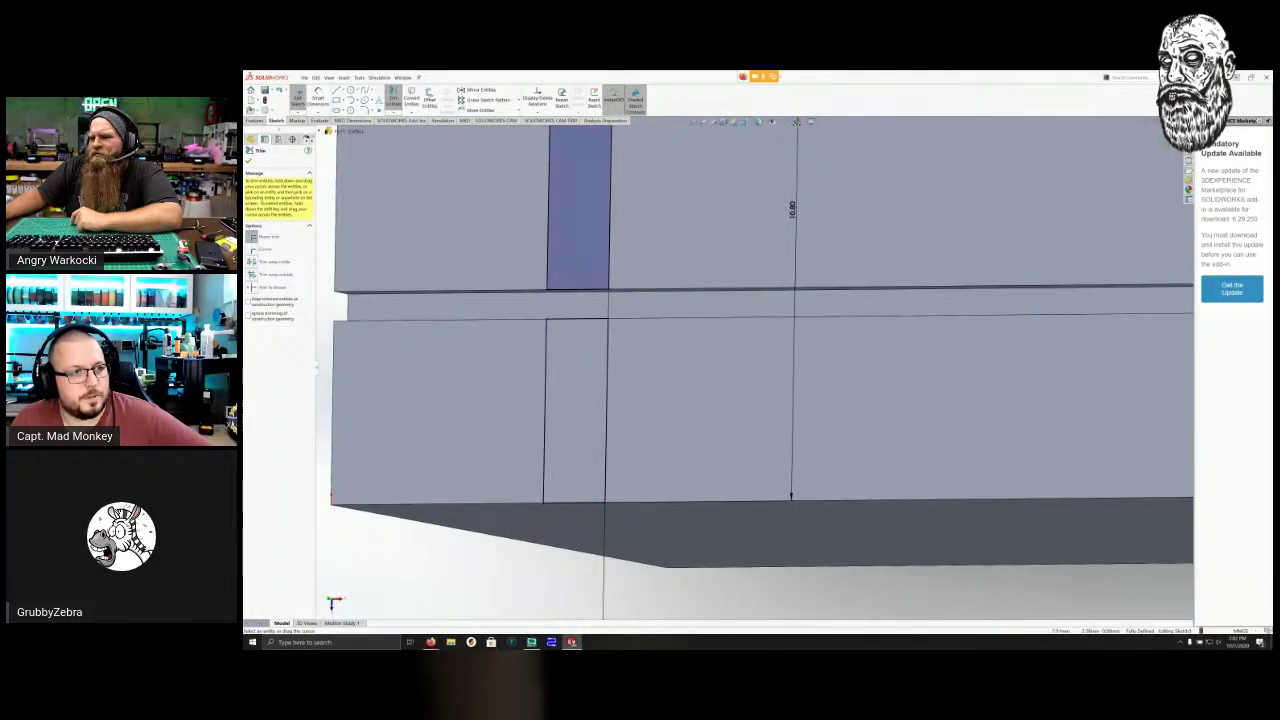
scroll(766, 363, "up", 5)
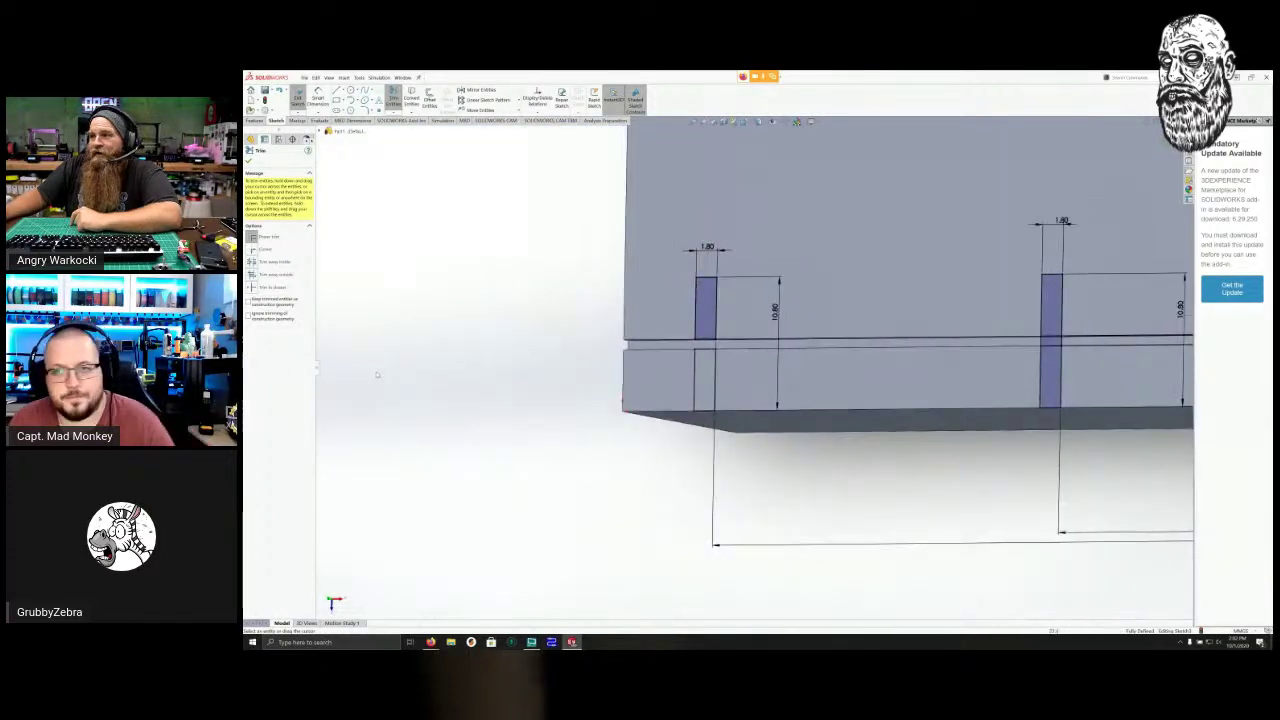
Try to trim the second rectangle's long lines where they cross the groove.
left_click_drag(496, 346, 562, 340)
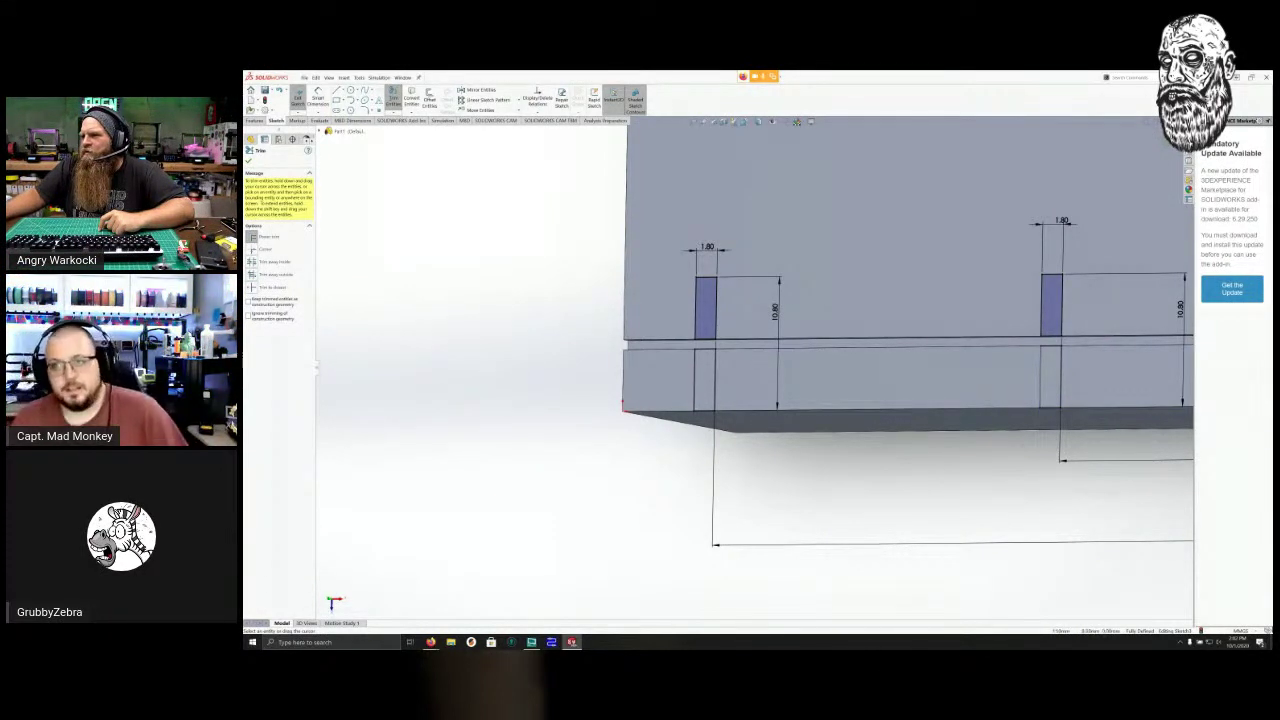
scroll(760, 366, "up", 10)
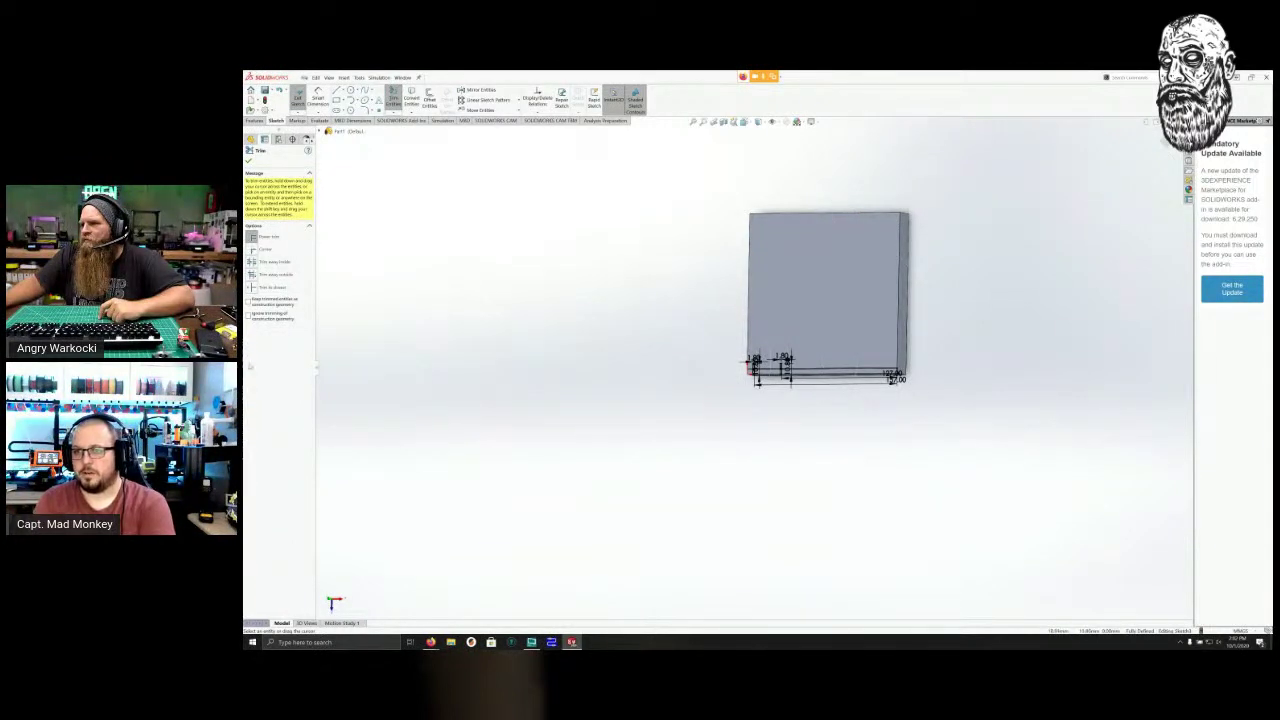
scroll(760, 360, "up", 2)
scroll(785, 348, "down", 8)
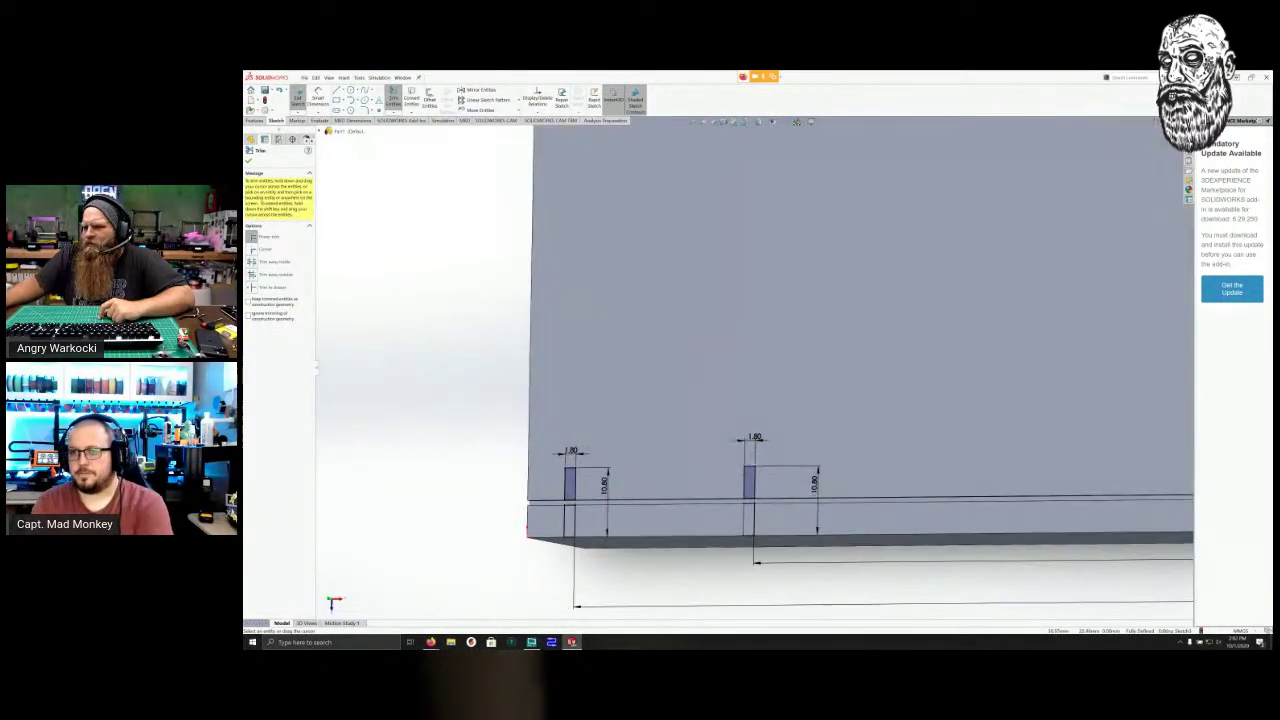
scroll(595, 458, "down", 5)
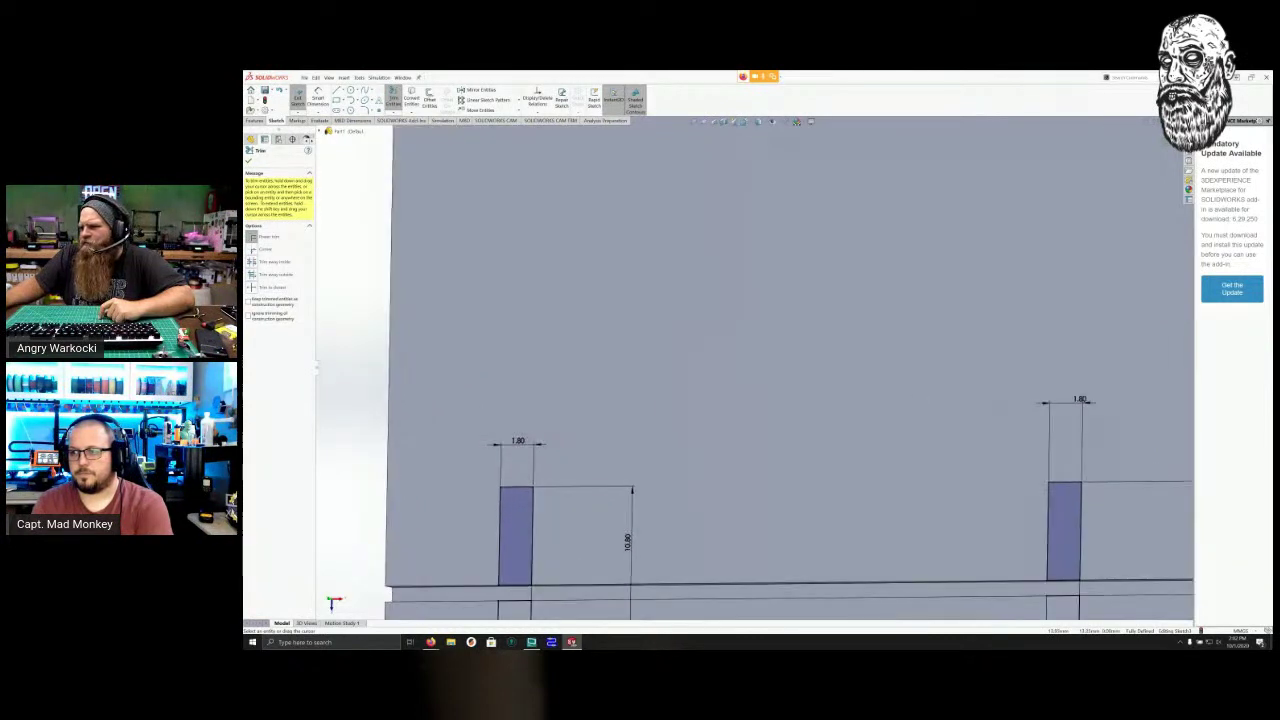
scroll(753, 365, "up", 2)
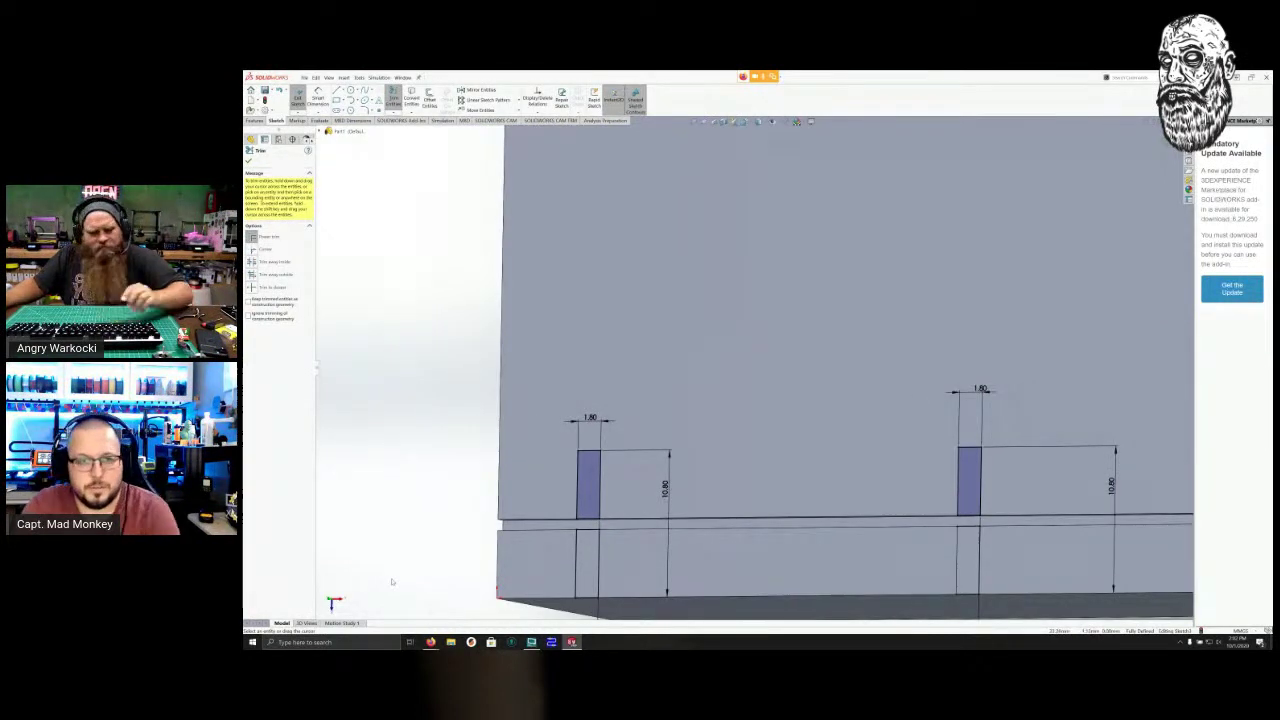
key("Escape")
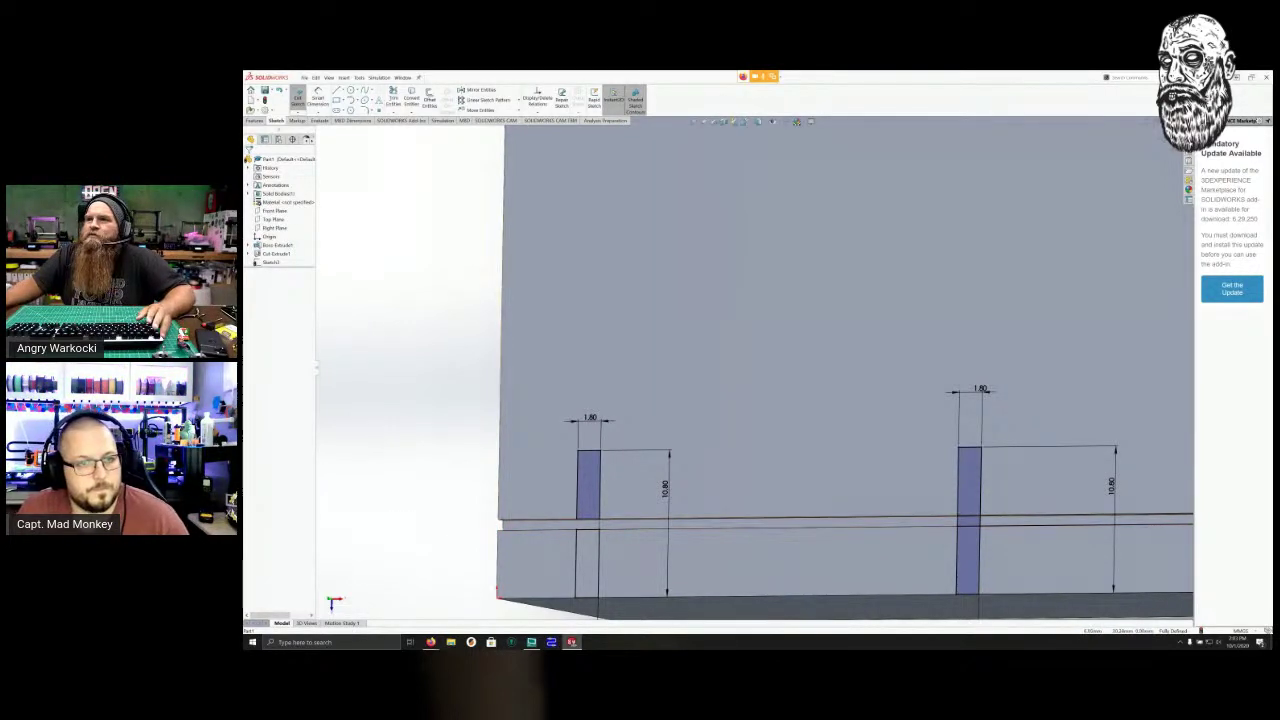
Trim away the segments of the second rectangle's two long lines that lie inside the groove.
left_click(394, 98)
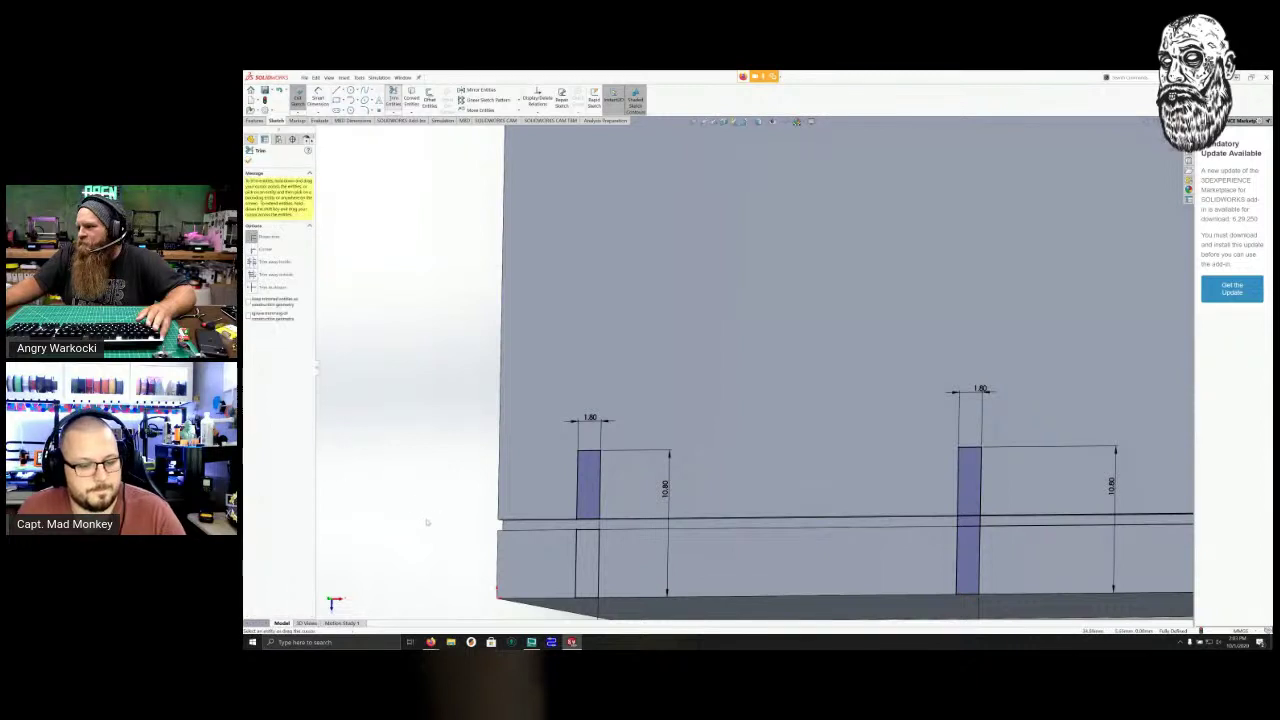
left_click_drag(967, 522, 981, 521)
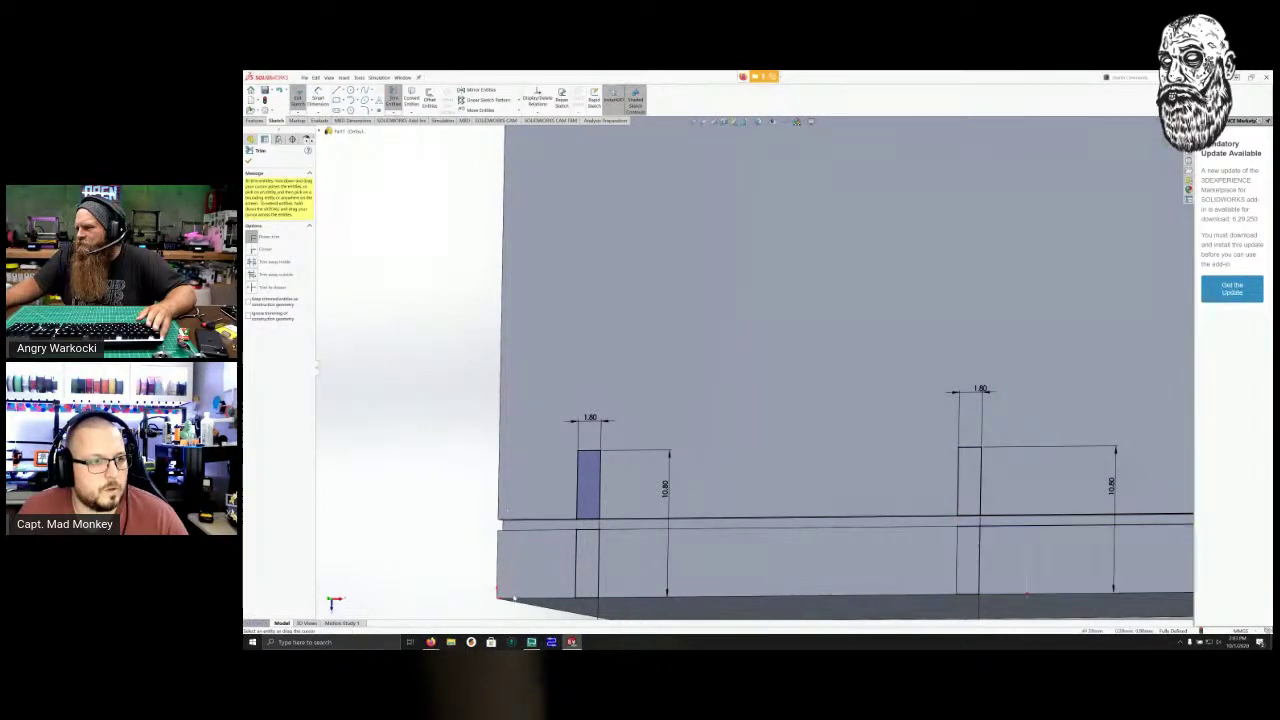
scroll(509, 491, "down", 2)
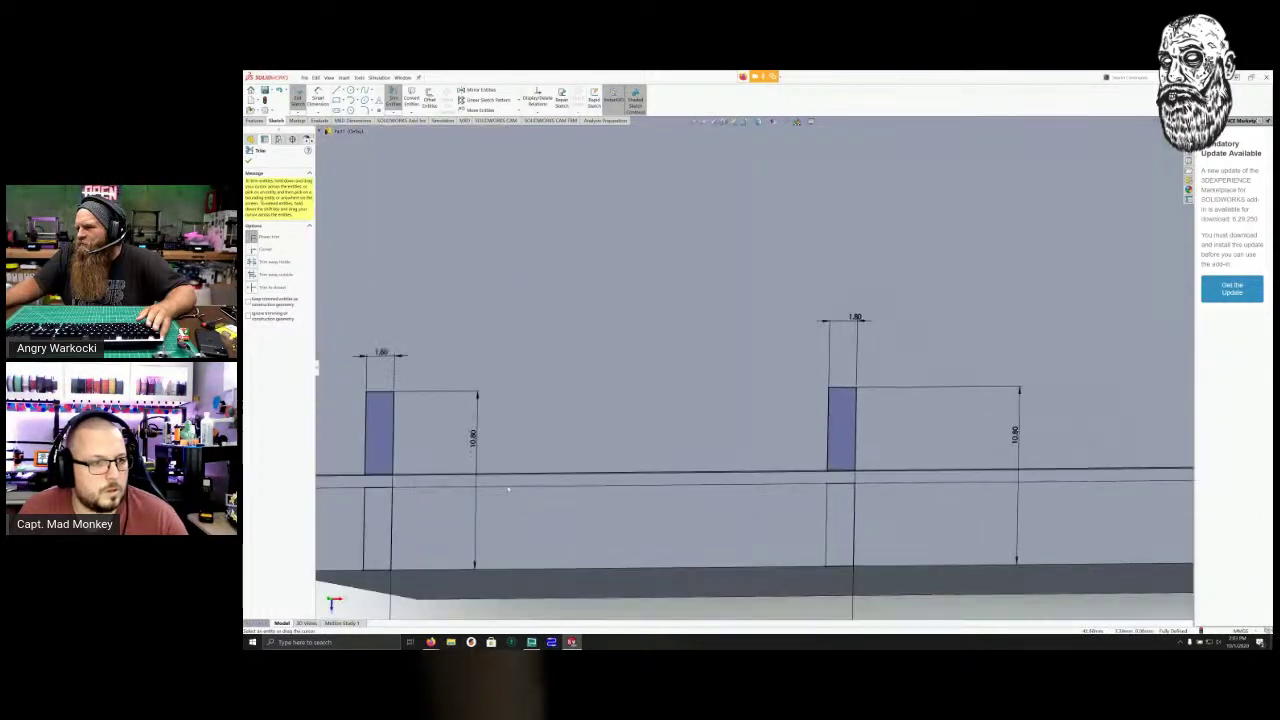
Examine the trimmed rectangle profiles and their position on the whole block face.
scroll(505, 487, "up", 6)
scroll(511, 467, "up", 4)
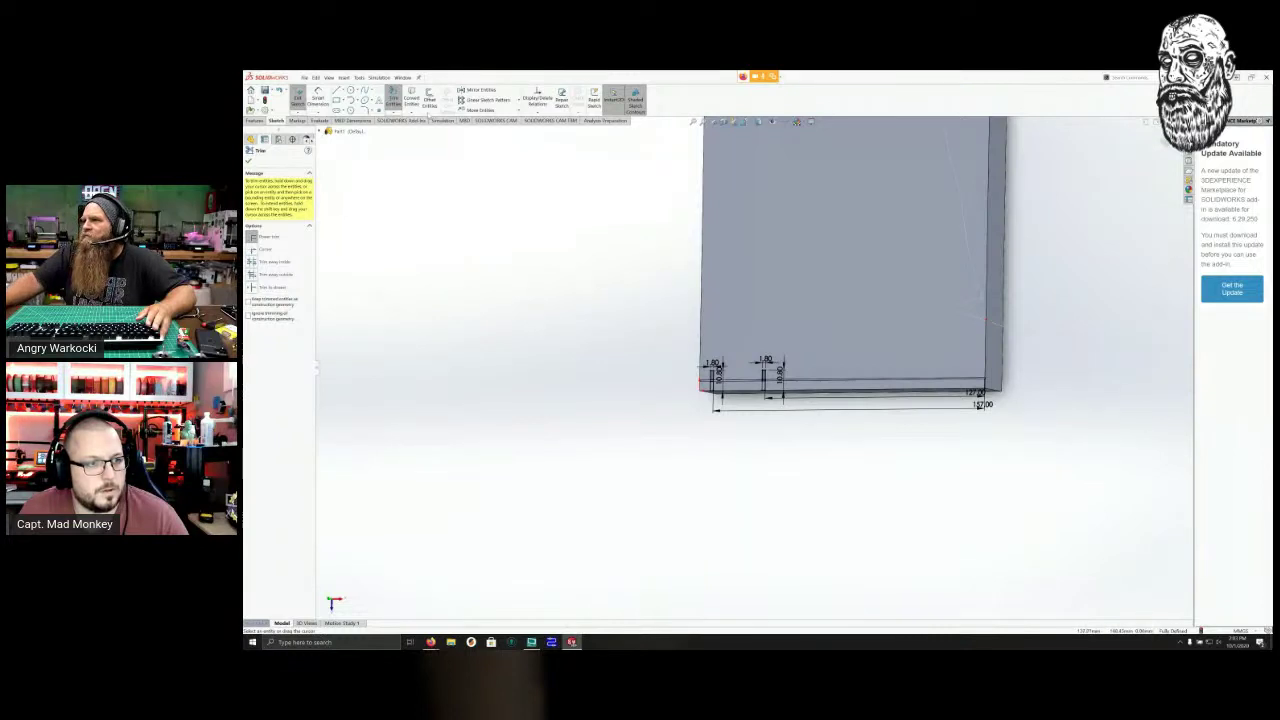
scroll(437, 192, "down", 1)
scroll(436, 194, "up", 3)
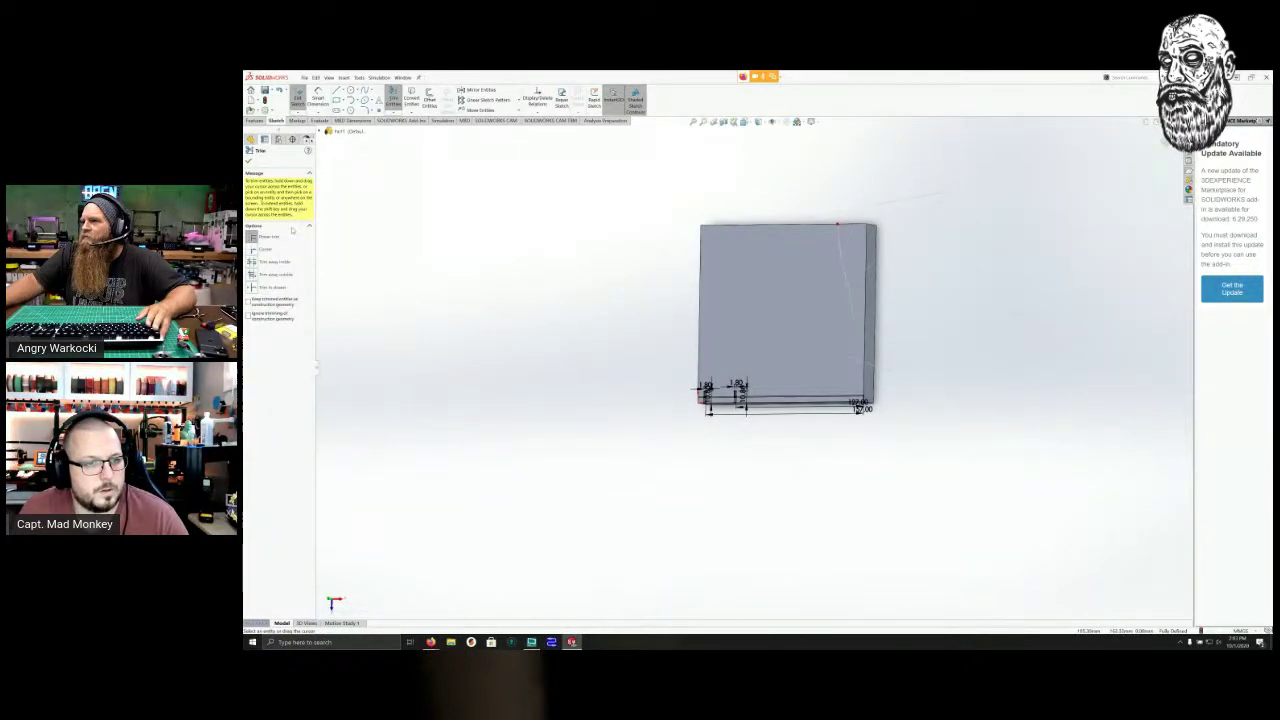
scroll(912, 384, "down", 2)
scroll(855, 305, "up", 2)
scroll(680, 398, "down", 3)
scroll(755, 345, "down", 5)
scroll(760, 330, "up", 3)
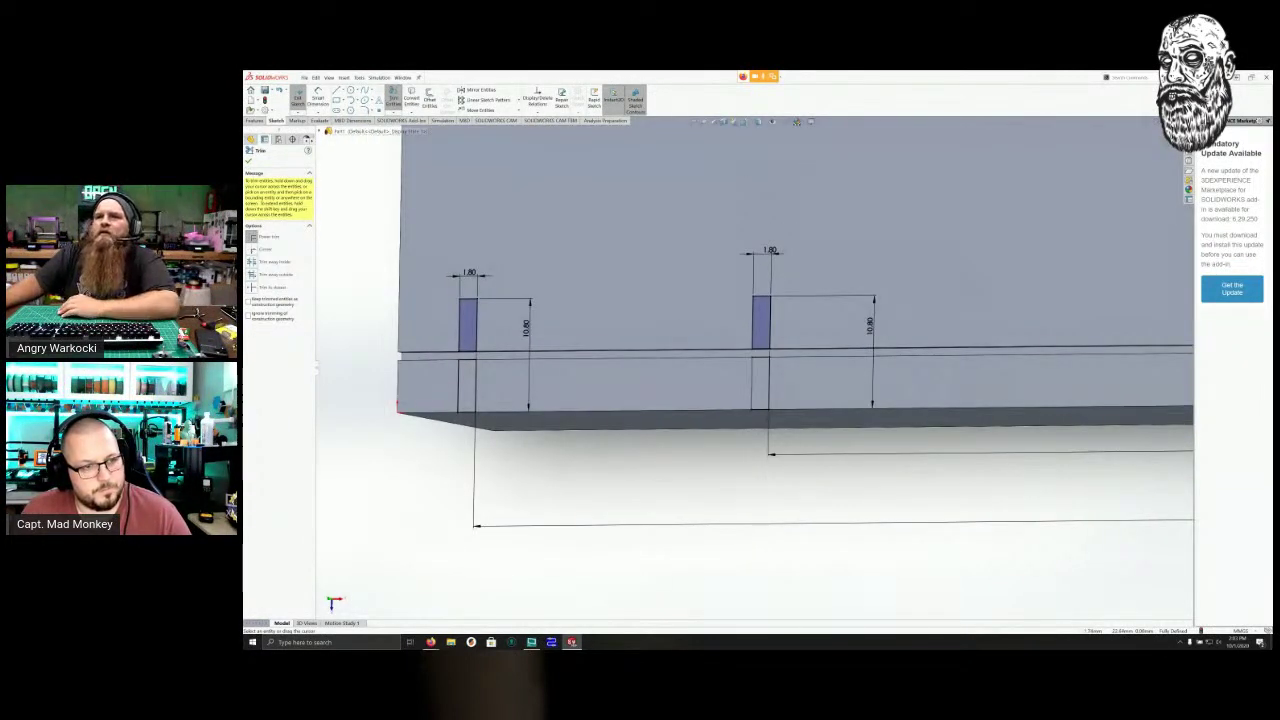
Extrude the four rectangle regions on both sides of the groove as a blind boss with a depth of 0.8 mm.
left_click(299, 97)
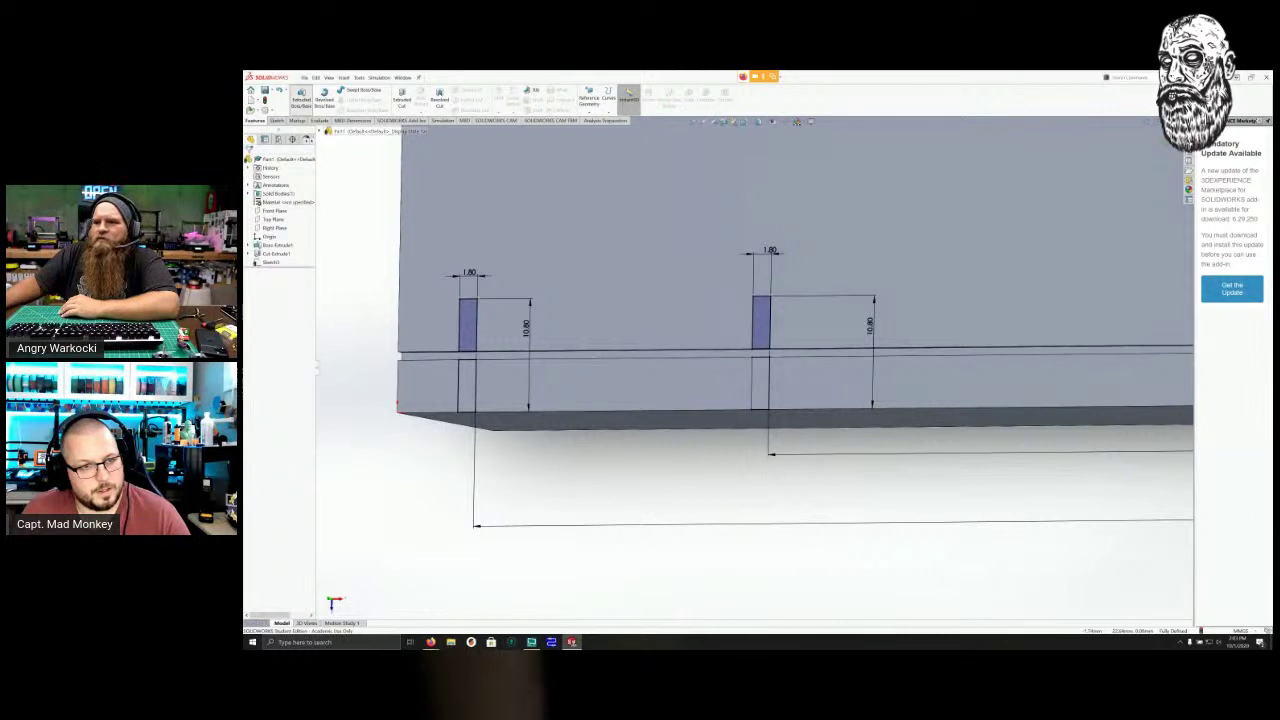
left_click(300, 97)
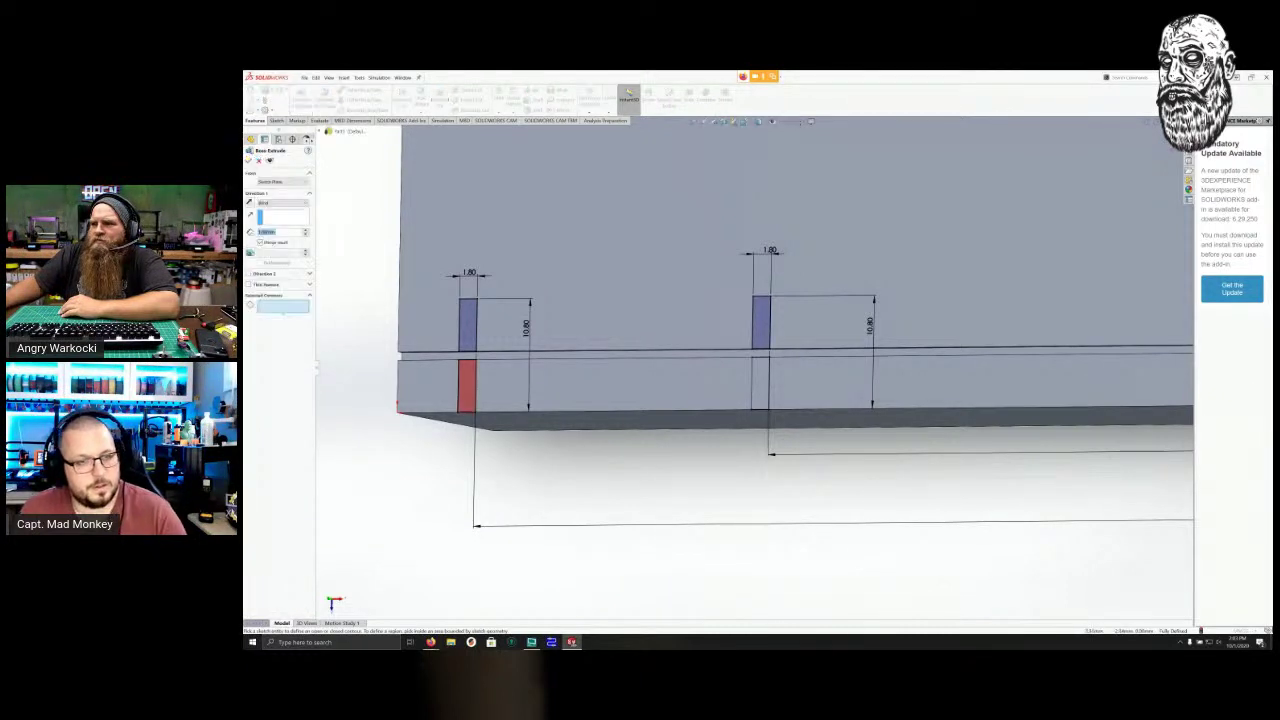
left_click(466, 386)
left_click(467, 325)
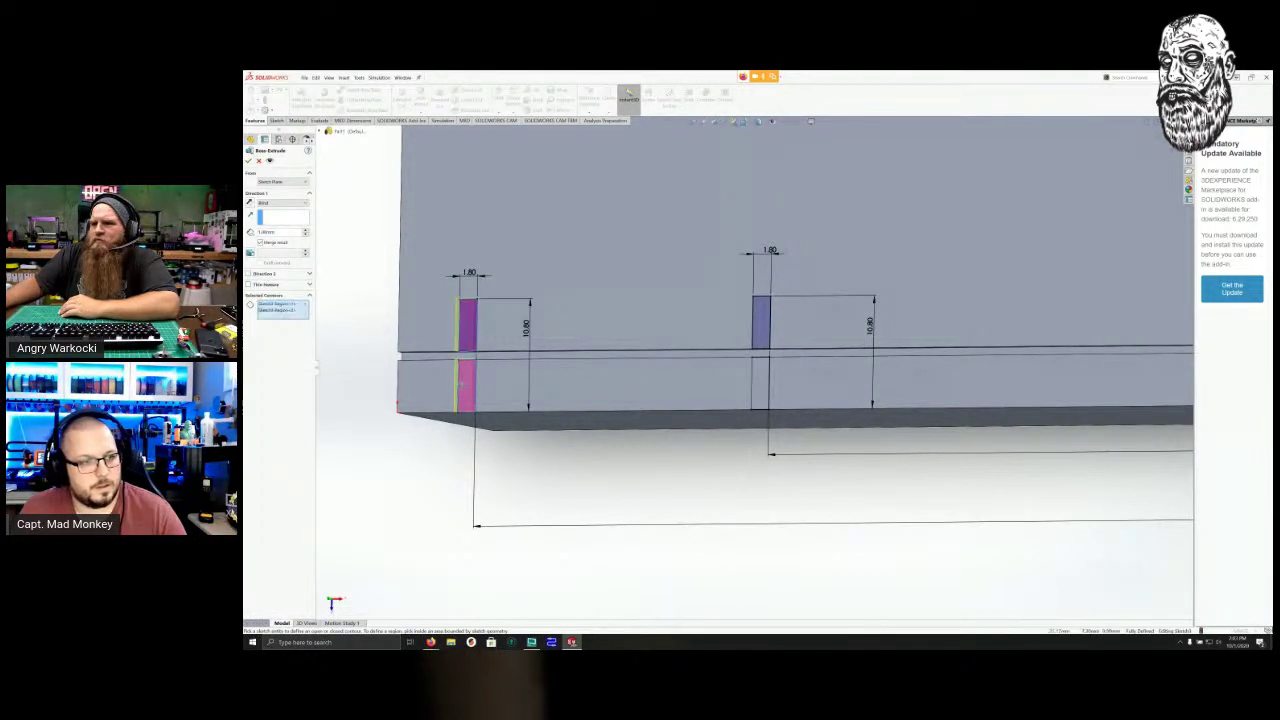
left_click(761, 322)
left_click(760, 382)
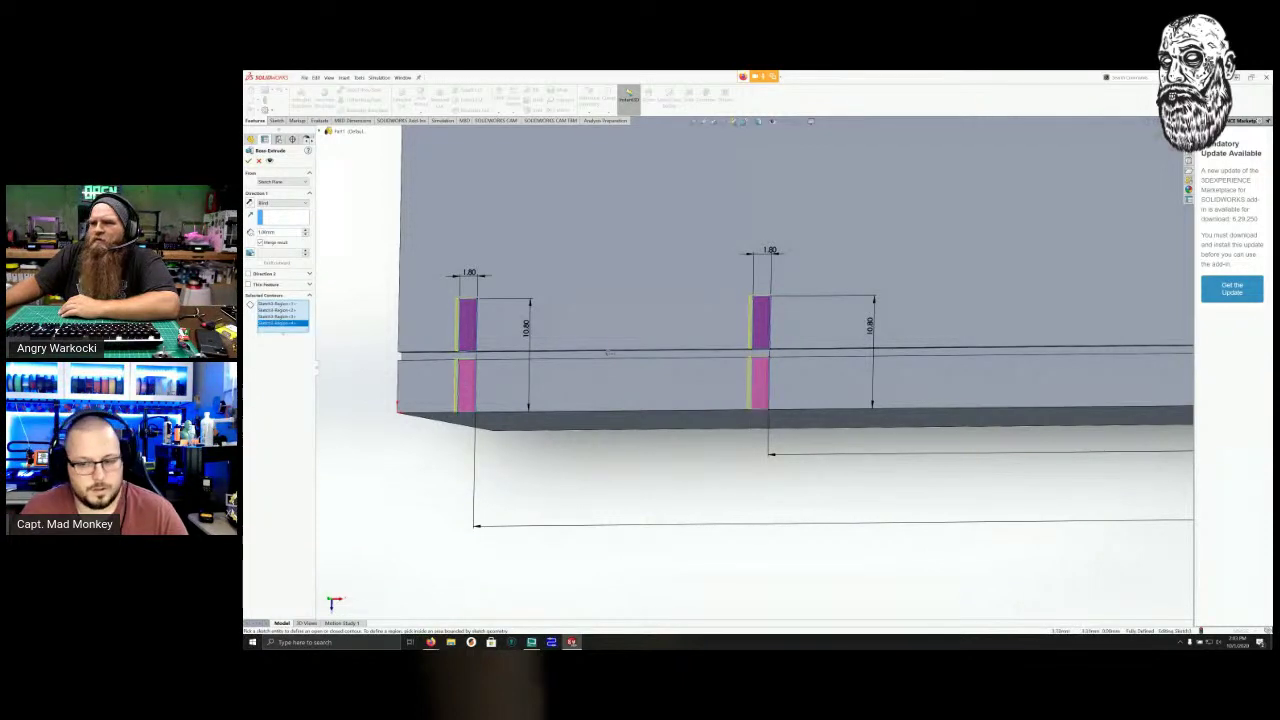
middle_click_drag(609, 353, 684, 315)
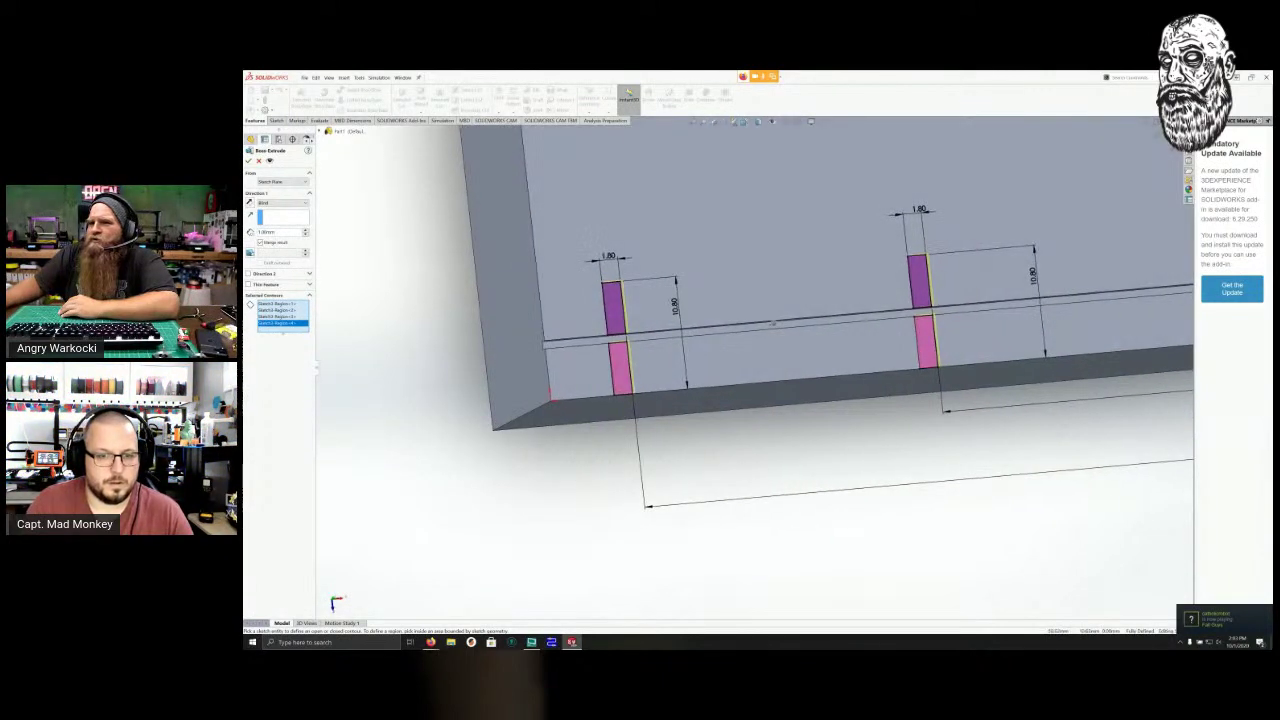
double_click(267, 232)
type("0.8")
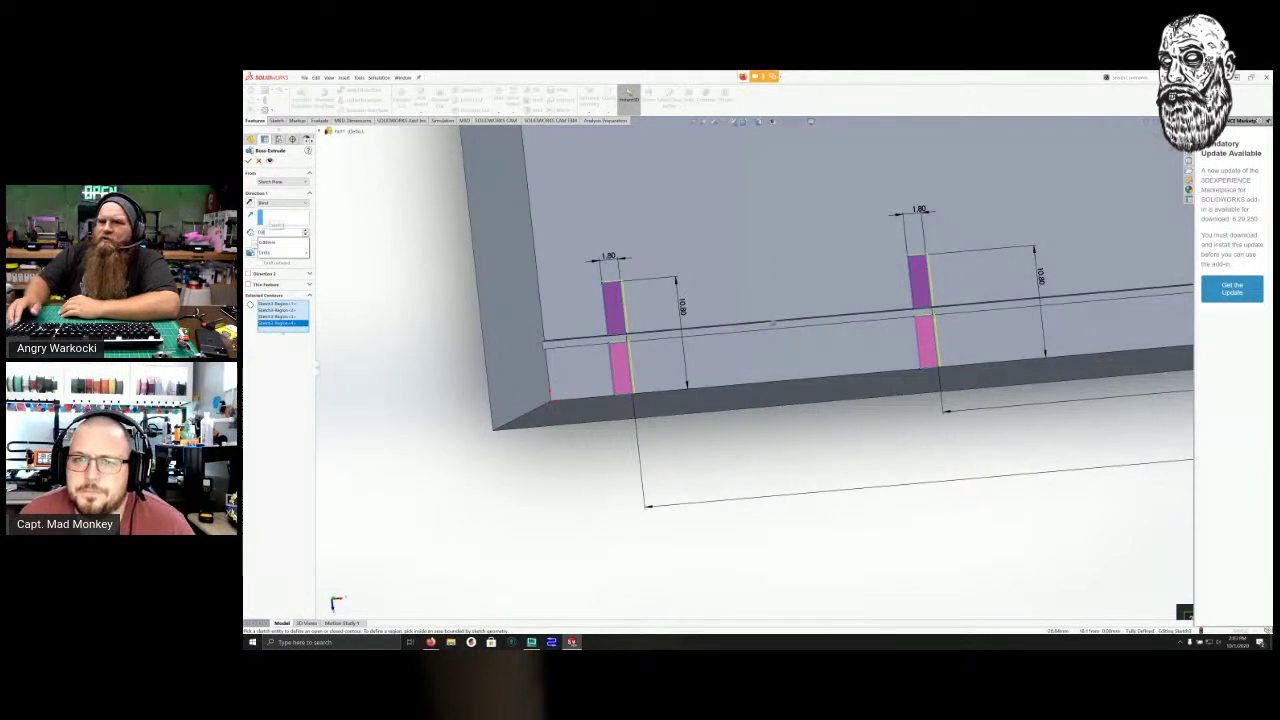
key("Return")
key("Return")
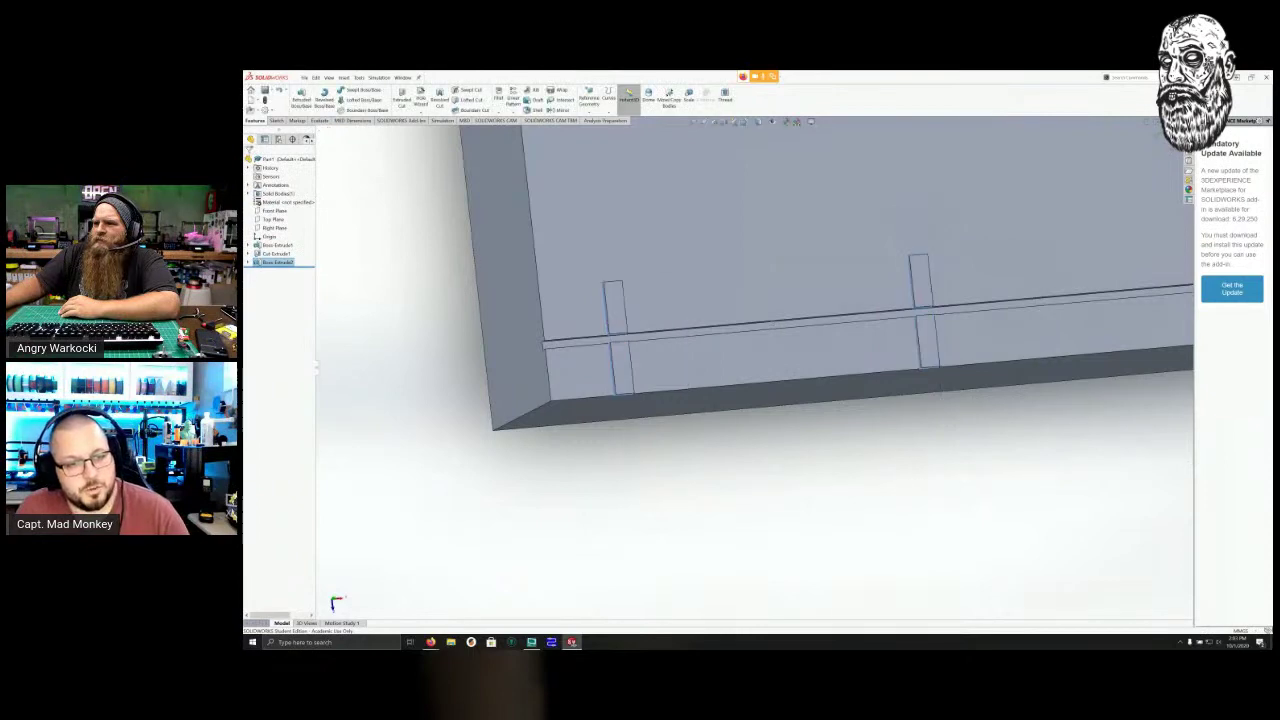
Examine the raised strips beside the groove from an angle and on the whole block.
middle_click_drag(522, 330, 545, 284)
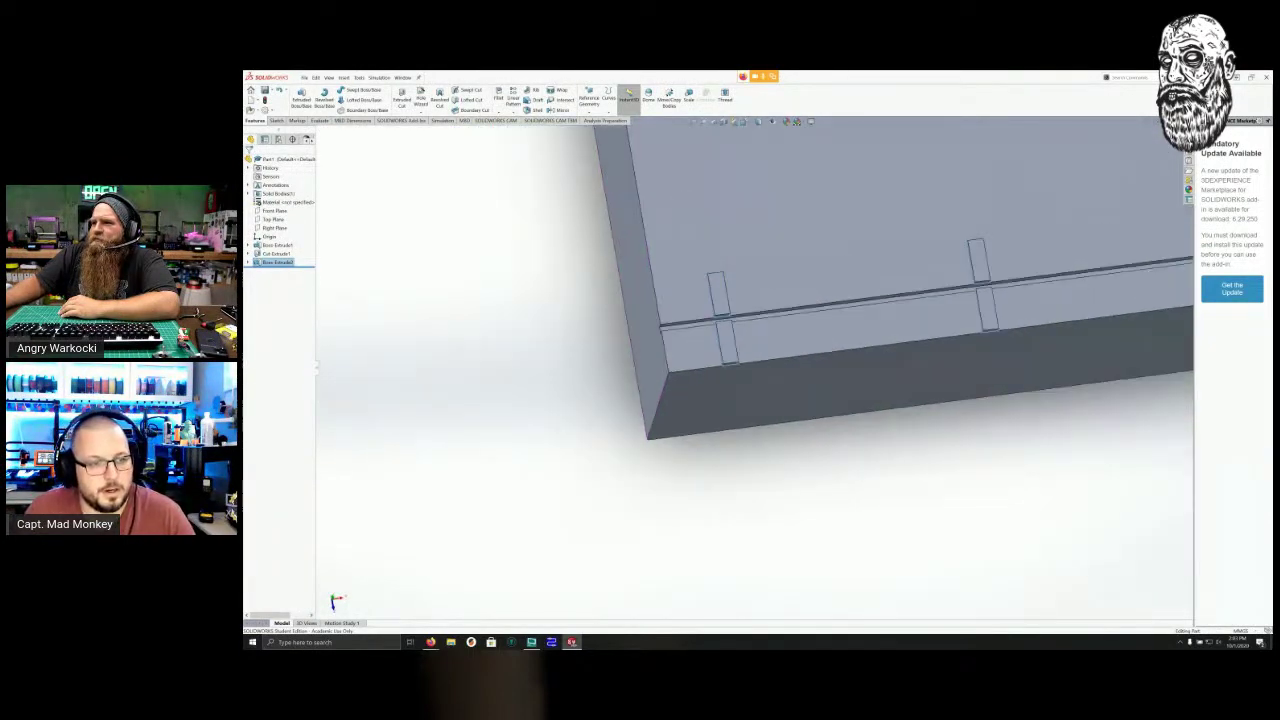
scroll(755, 369, "up", 9)
mouse_move(755, 369)
middle_mouse_down()
mouse_move(645, 366)
mouse_move(733, 358)
middle_mouse_up()
scroll(756, 369, "up", 1)
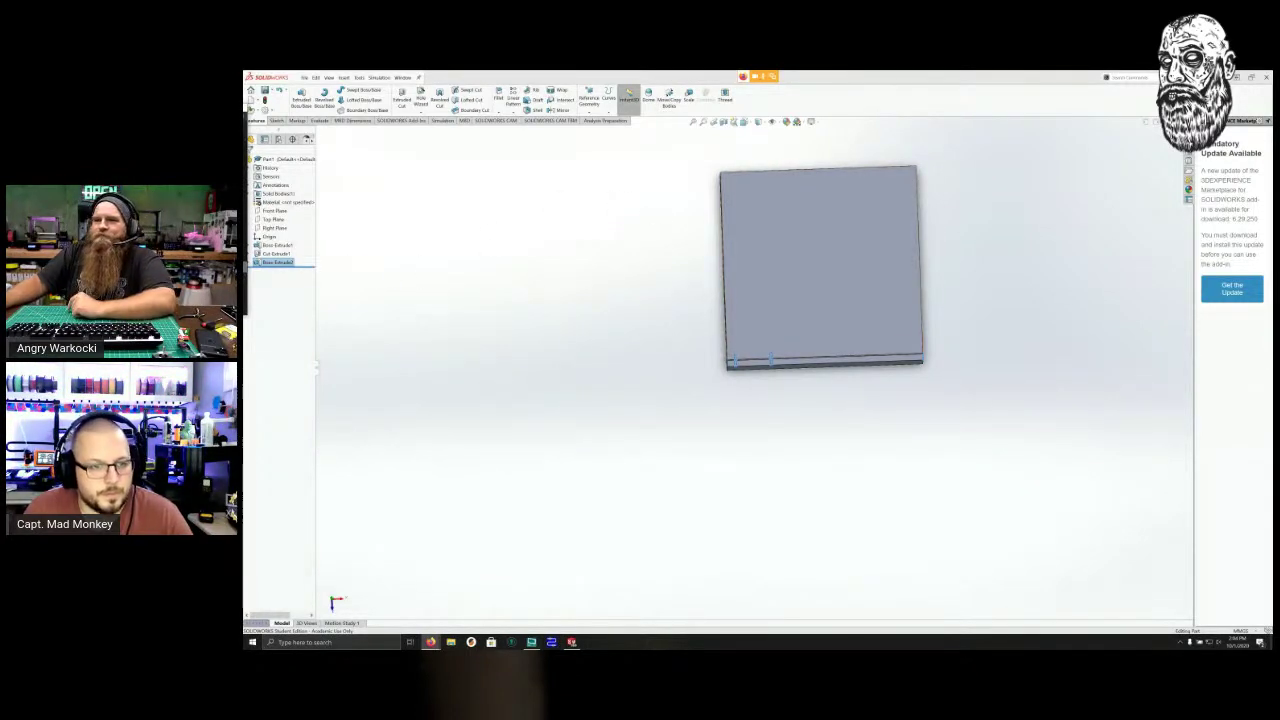
scroll(326, 283, "up", 3)
scroll(325, 284, "down", 6)
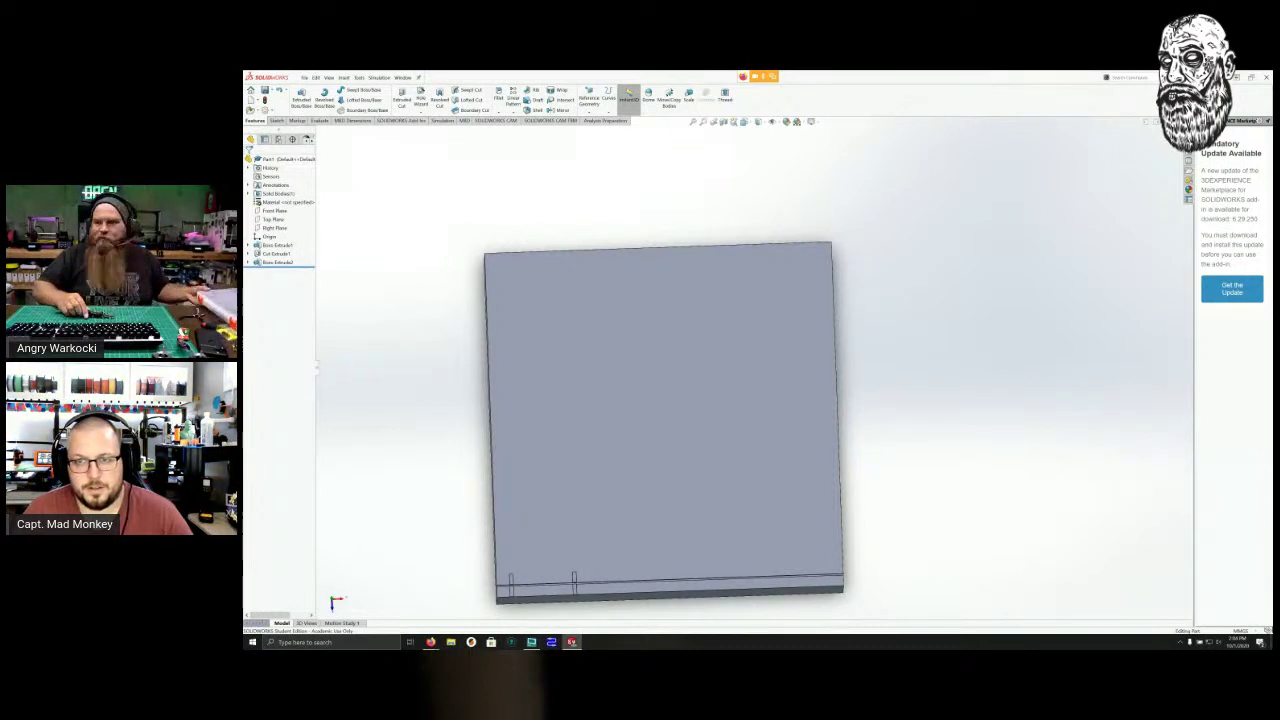
scroll(570, 568, "down", 2)
scroll(598, 511, "up", 3)
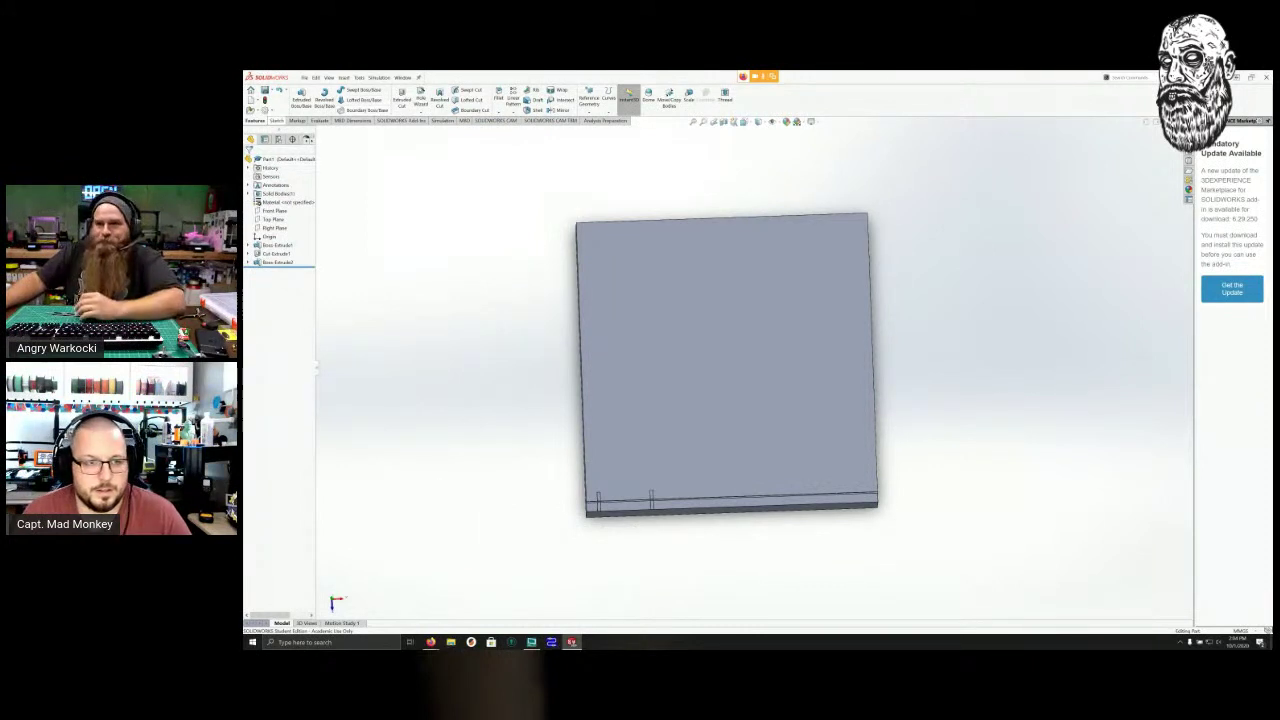
Start a sketch on the block's large face and draw a corner rectangle about 40 mm tall near the corner above the groove's left end.
left_click(276, 120)
left_click(297, 95)
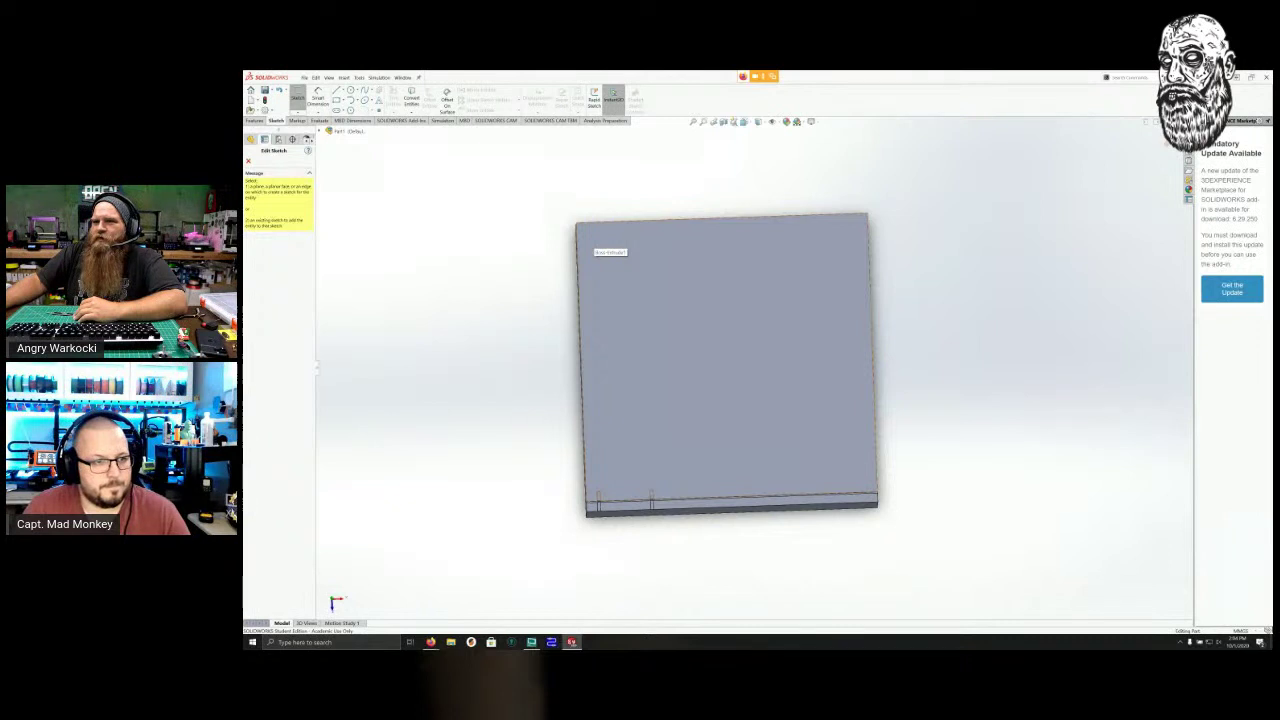
left_click(600, 255)
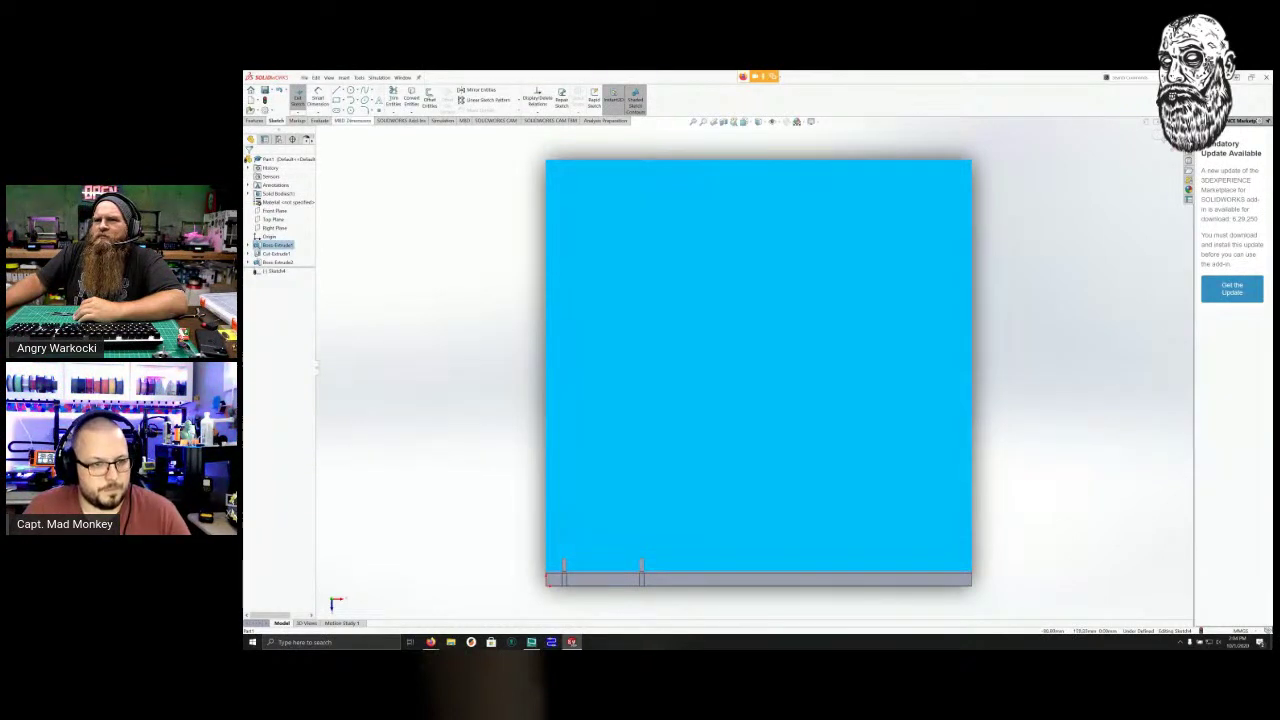
left_click(337, 100)
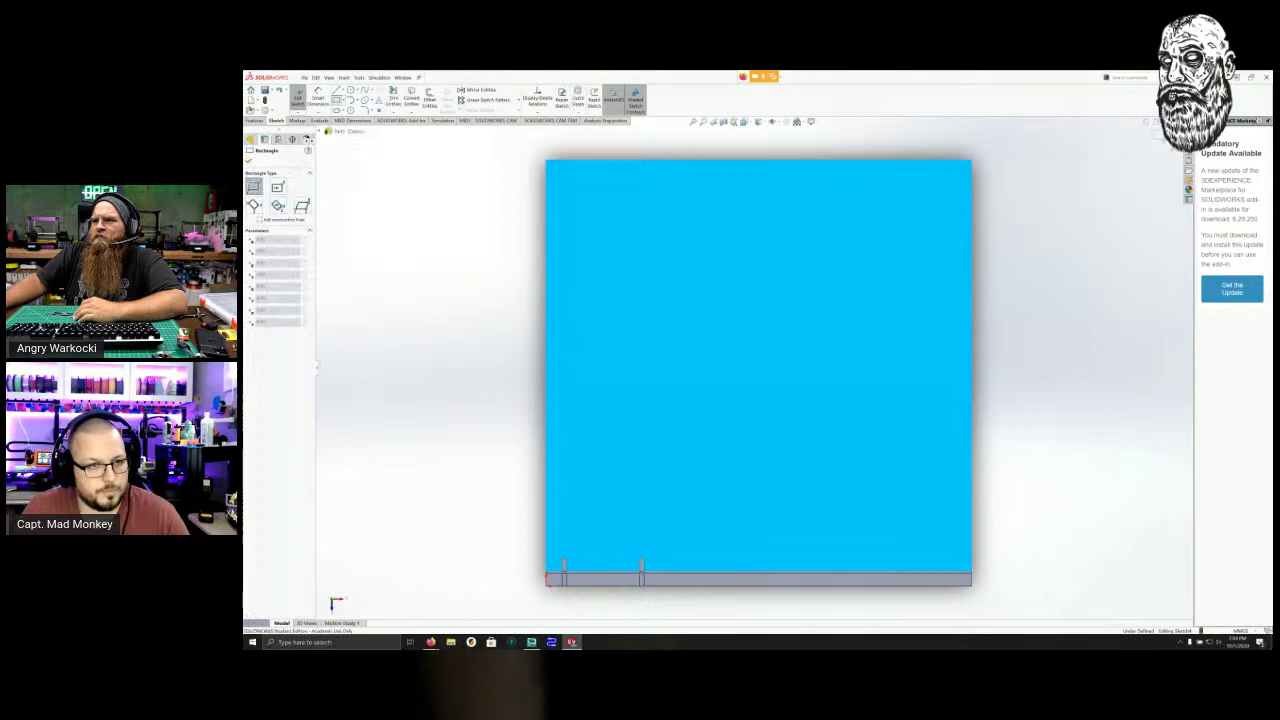
left_click(562, 178)
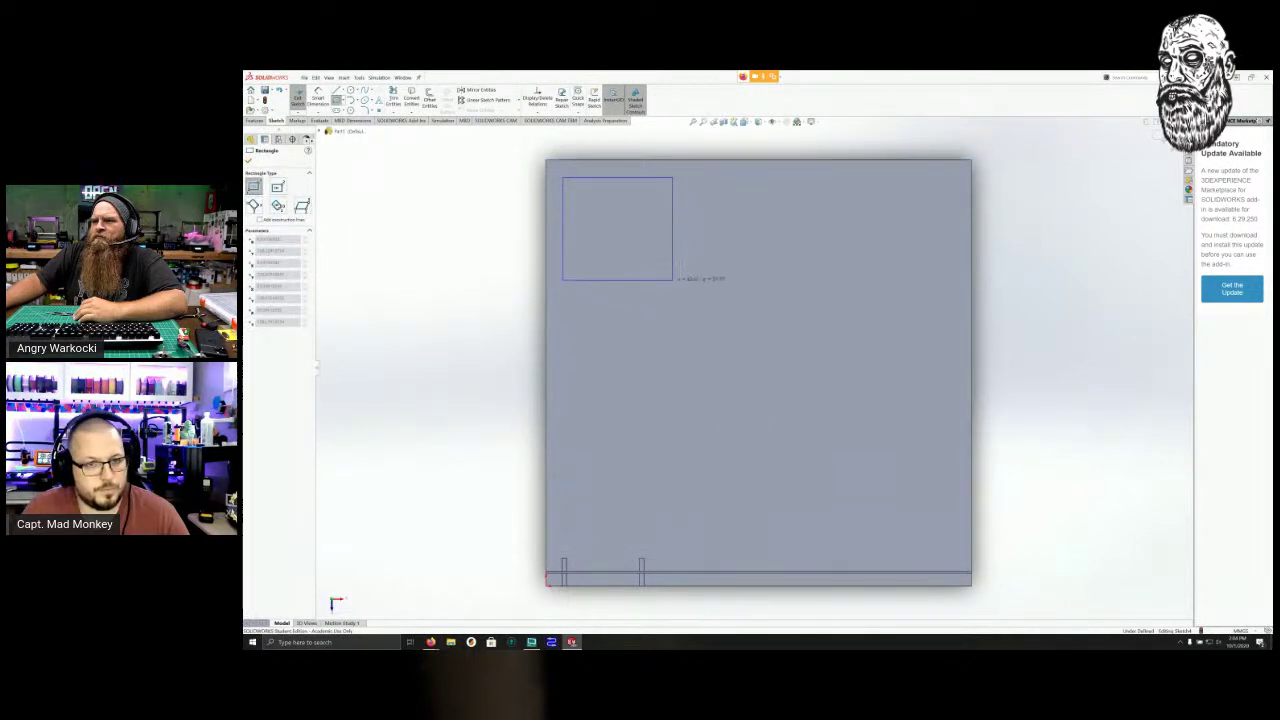
left_click(672, 281)
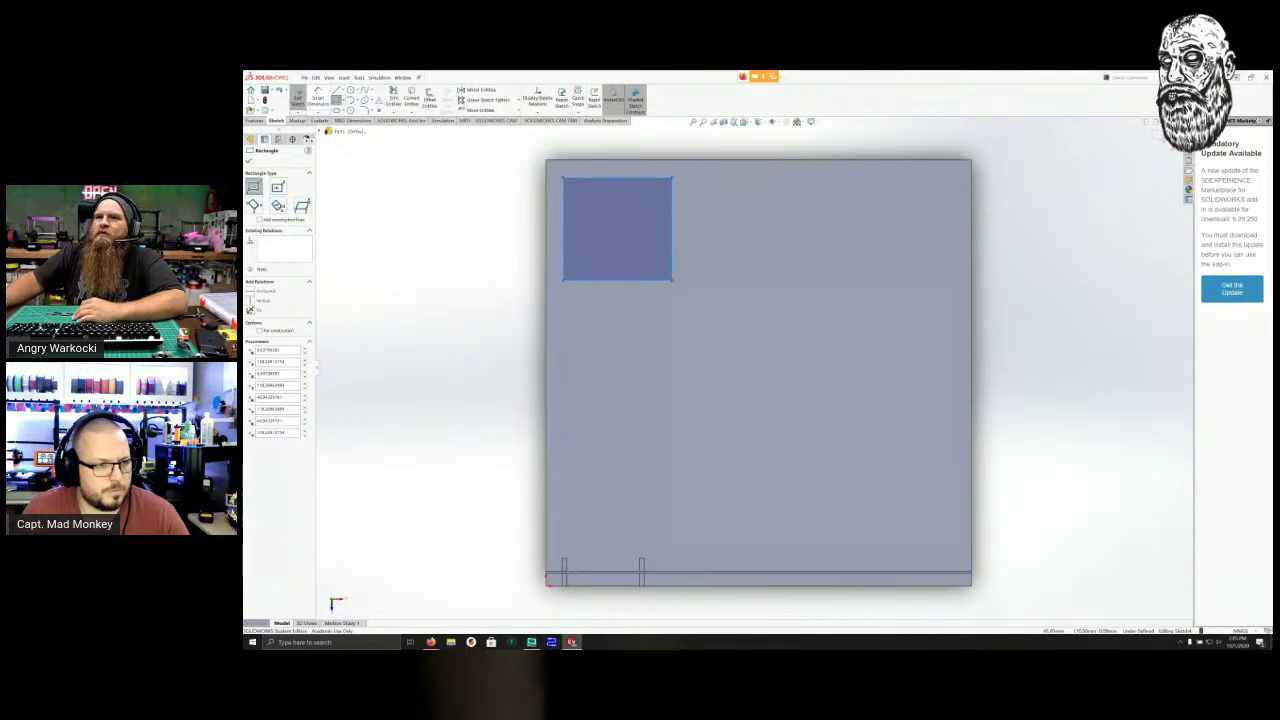
Dimension the rectangle's height and width at 40 mm each.
left_click(317, 98)
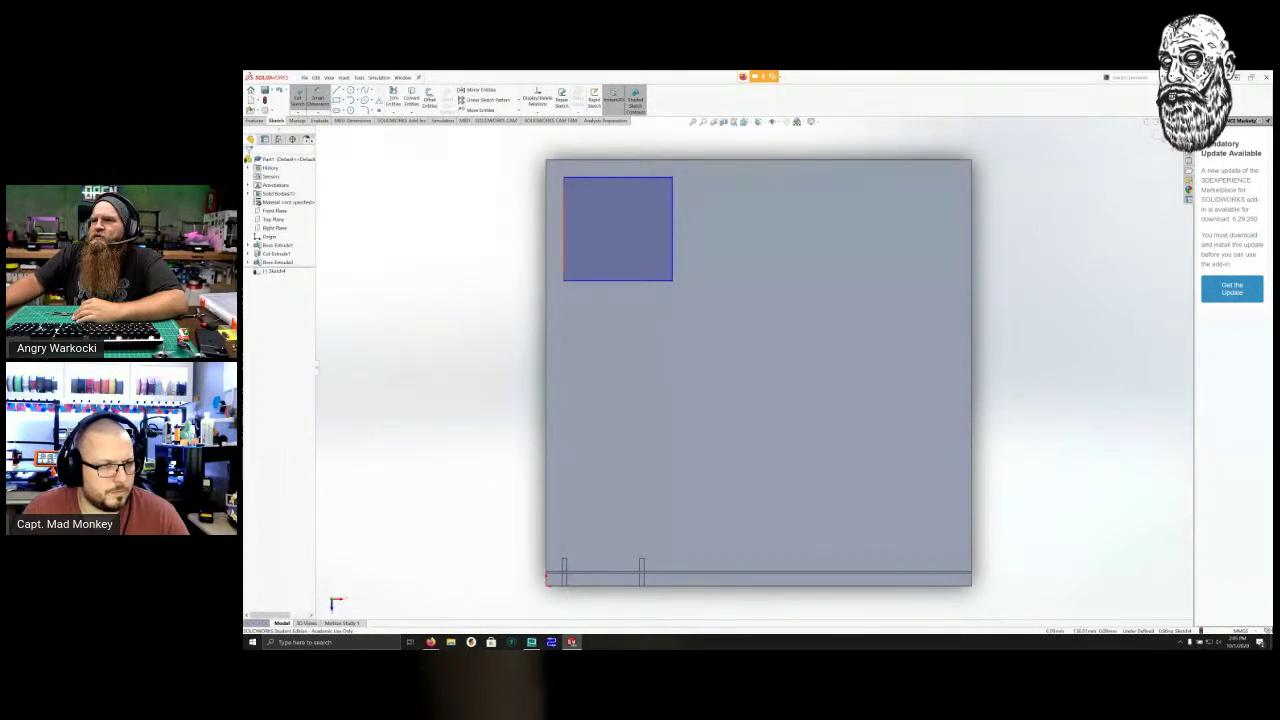
left_click(563, 235)
left_click(507, 231)
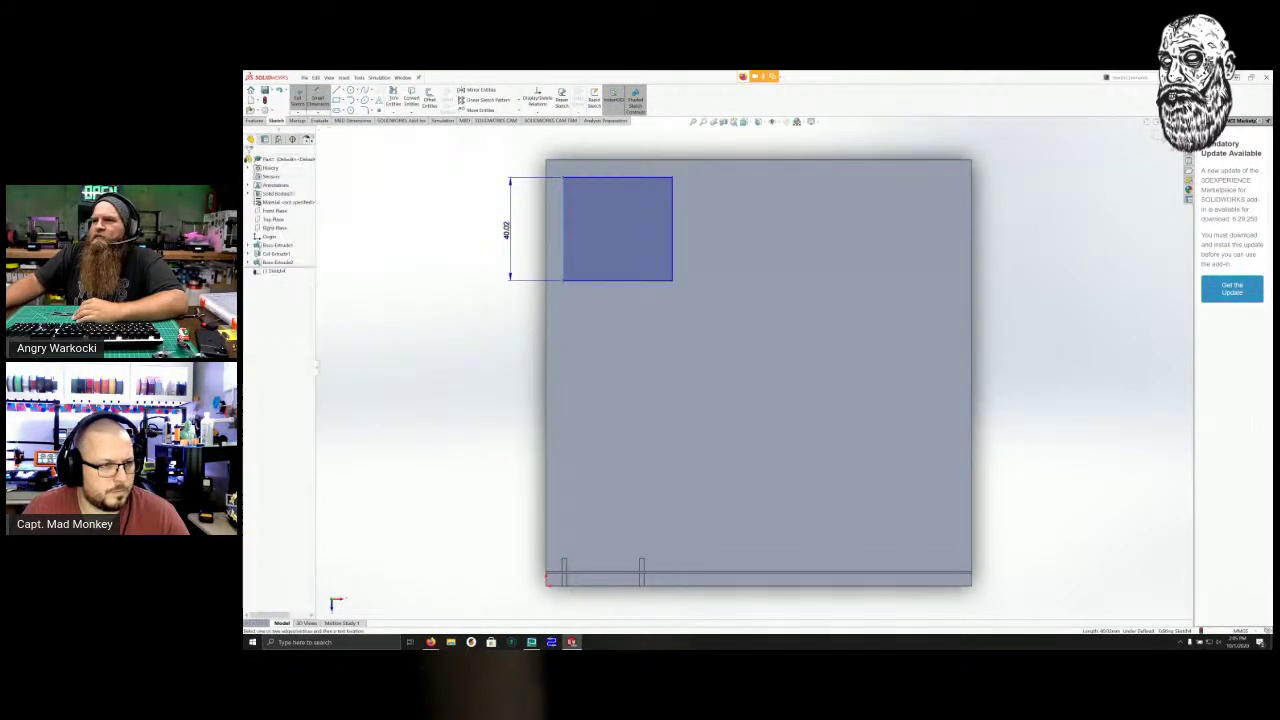
double_click(507, 229)
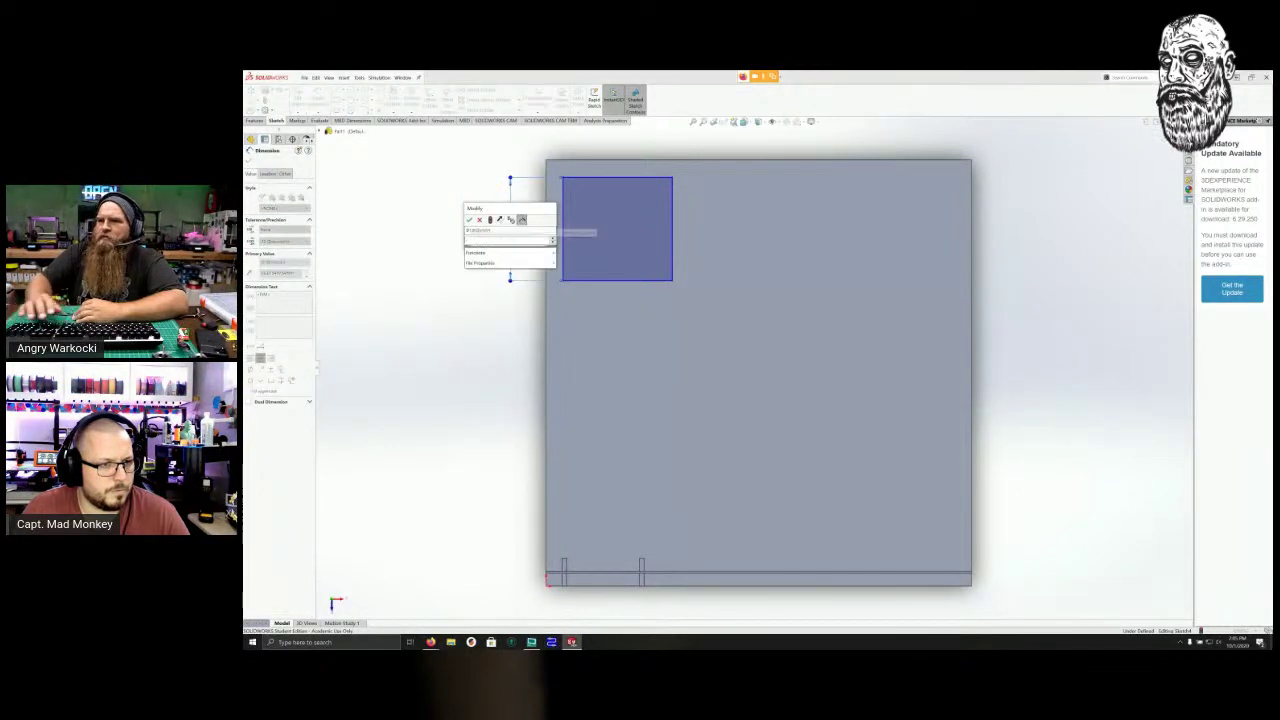
key("Escape")
key("Escape")
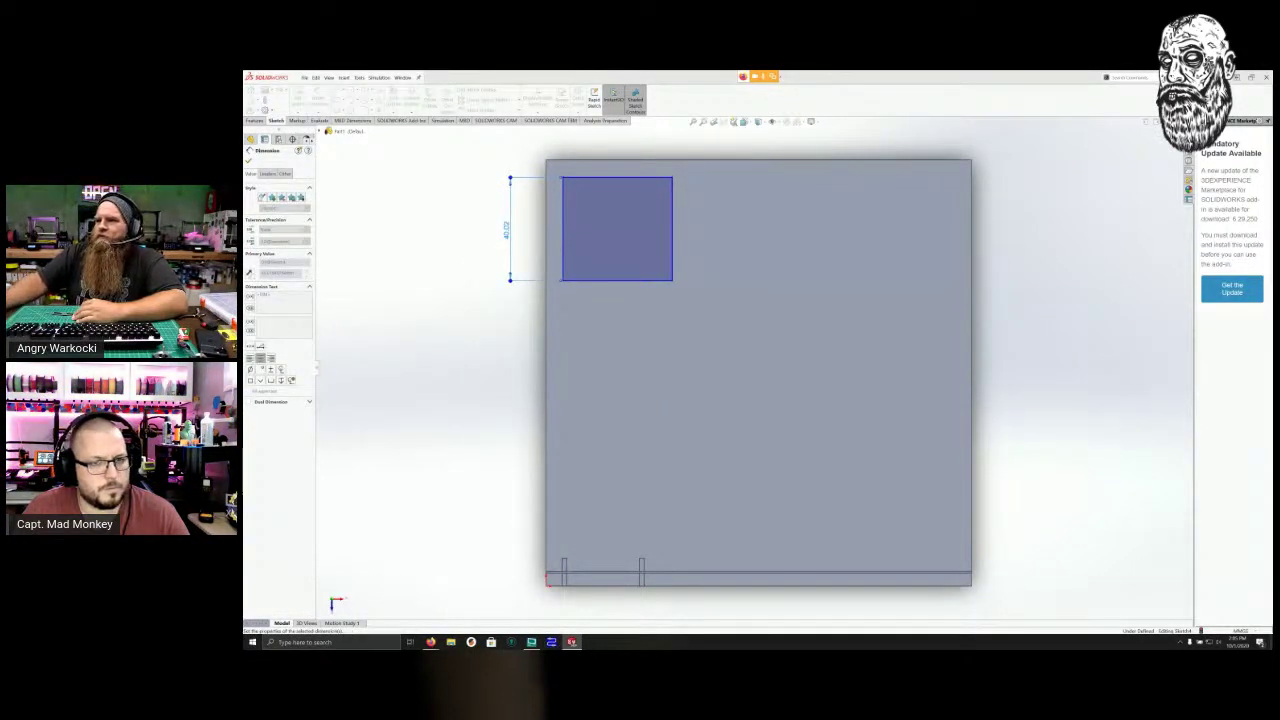
left_click(603, 281)
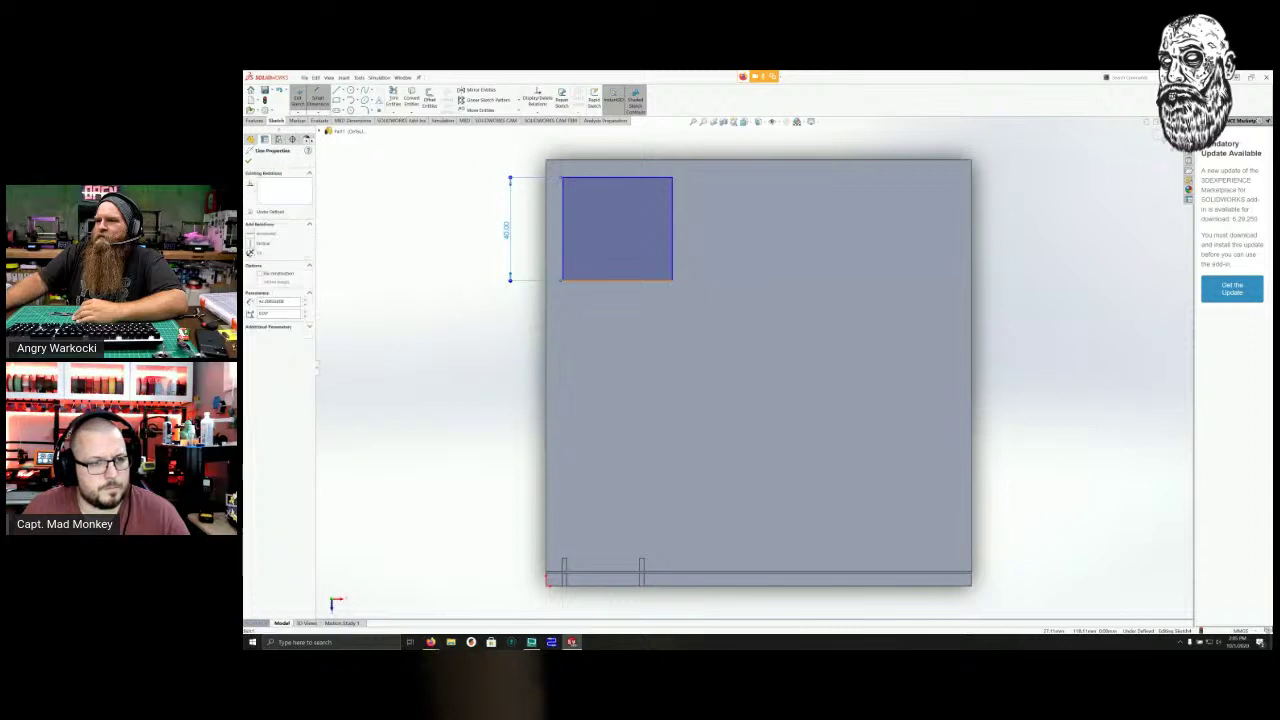
left_click(614, 297)
type("4")
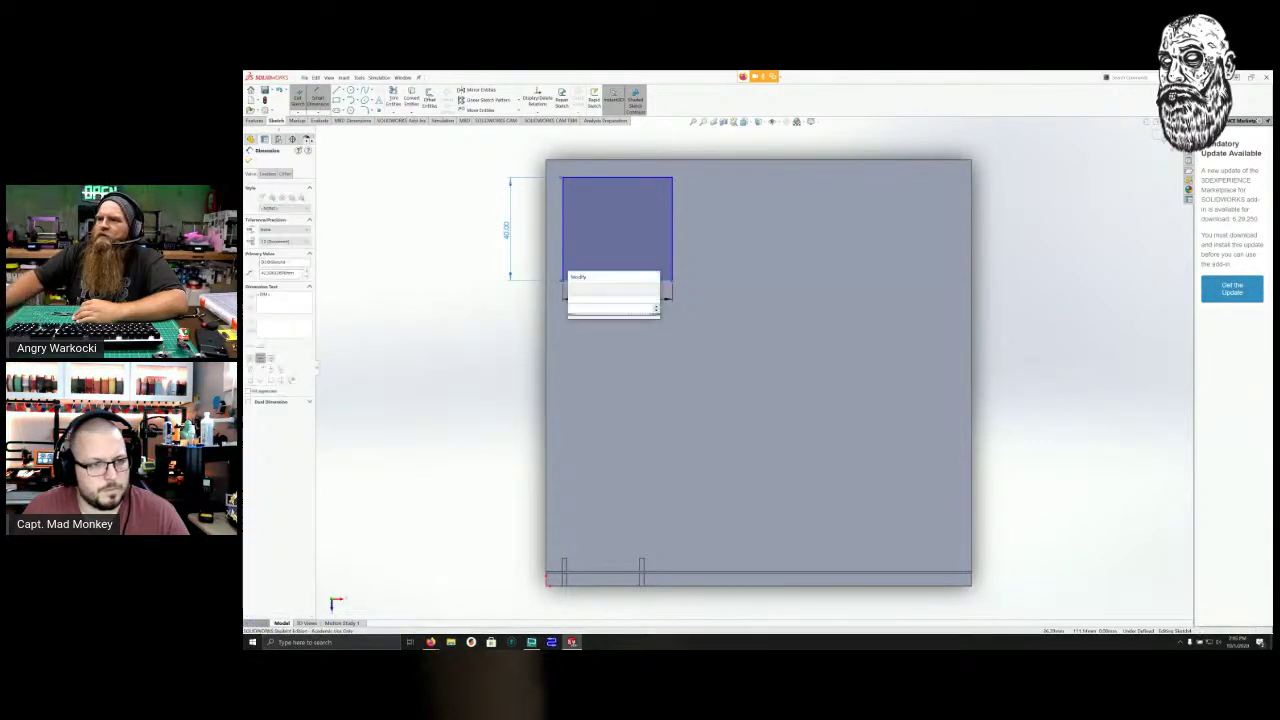
type("0")
key("Return")
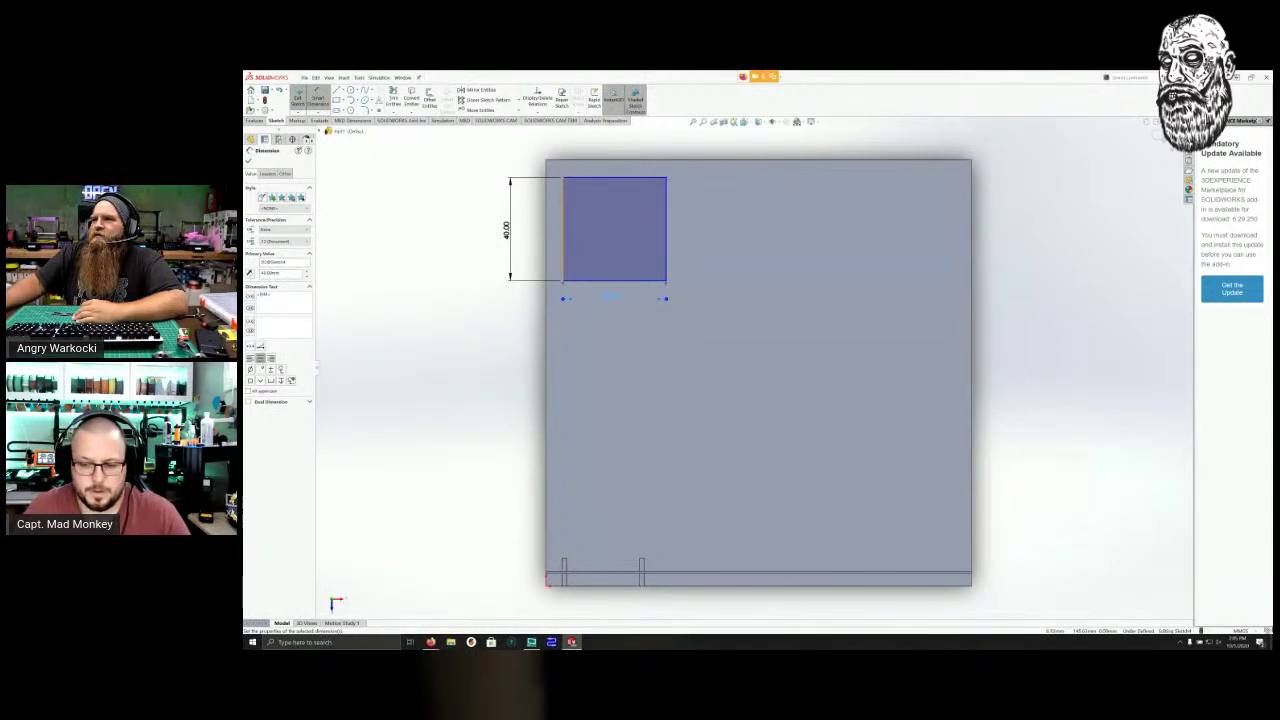
Position the square 5 mm from the block's left edge and 5 mm from its top edge with dimensions.
left_click(548, 224)
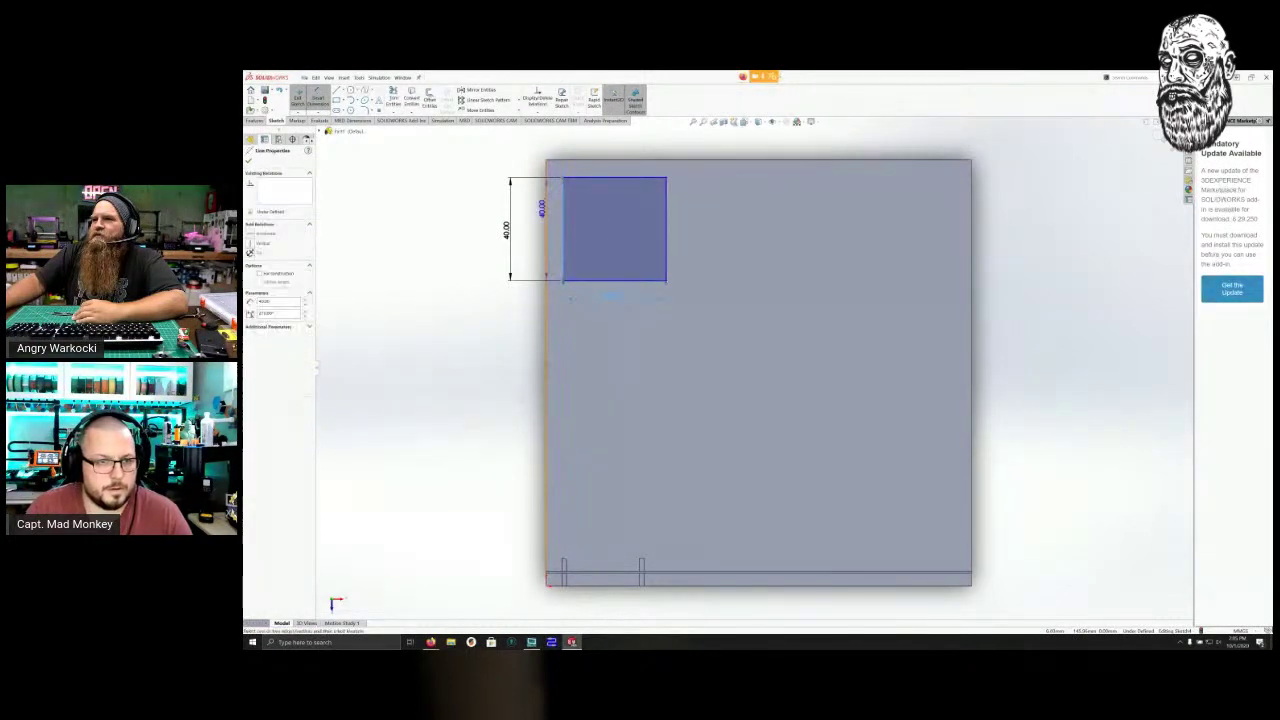
left_click(563, 225)
left_click(552, 146)
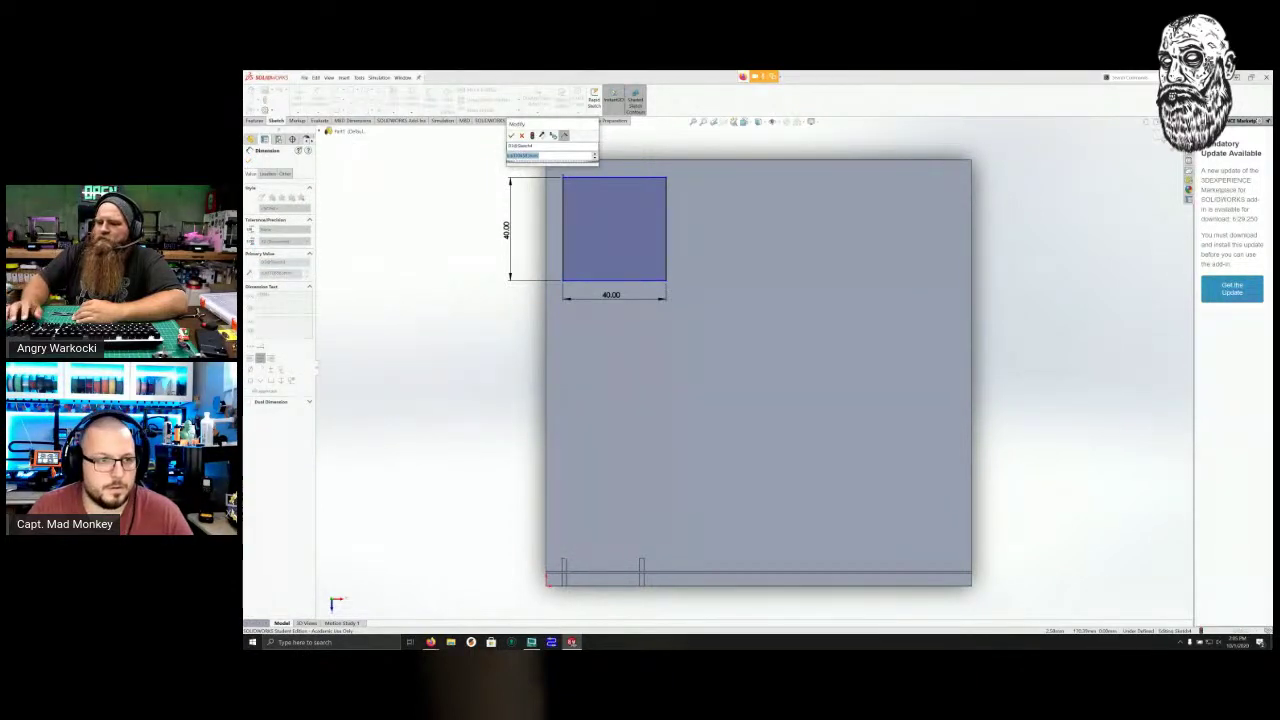
type("5")
key("Return")
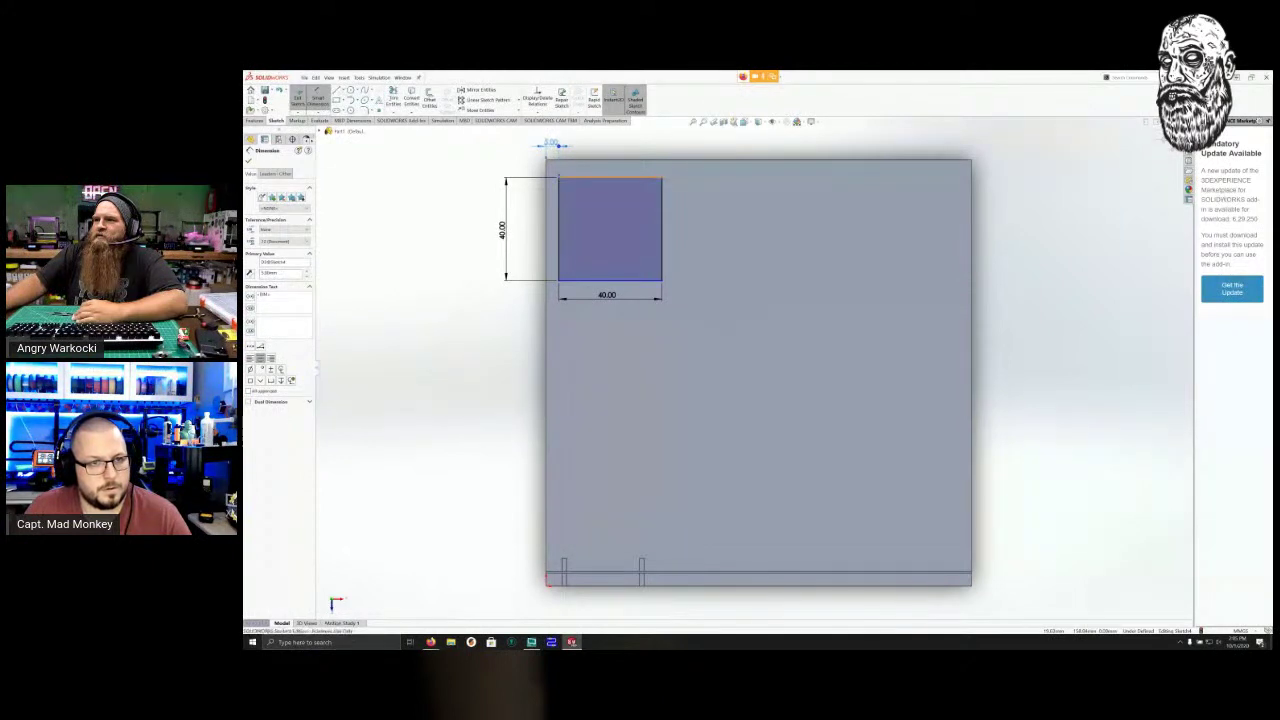
key("Escape")
key("Escape")
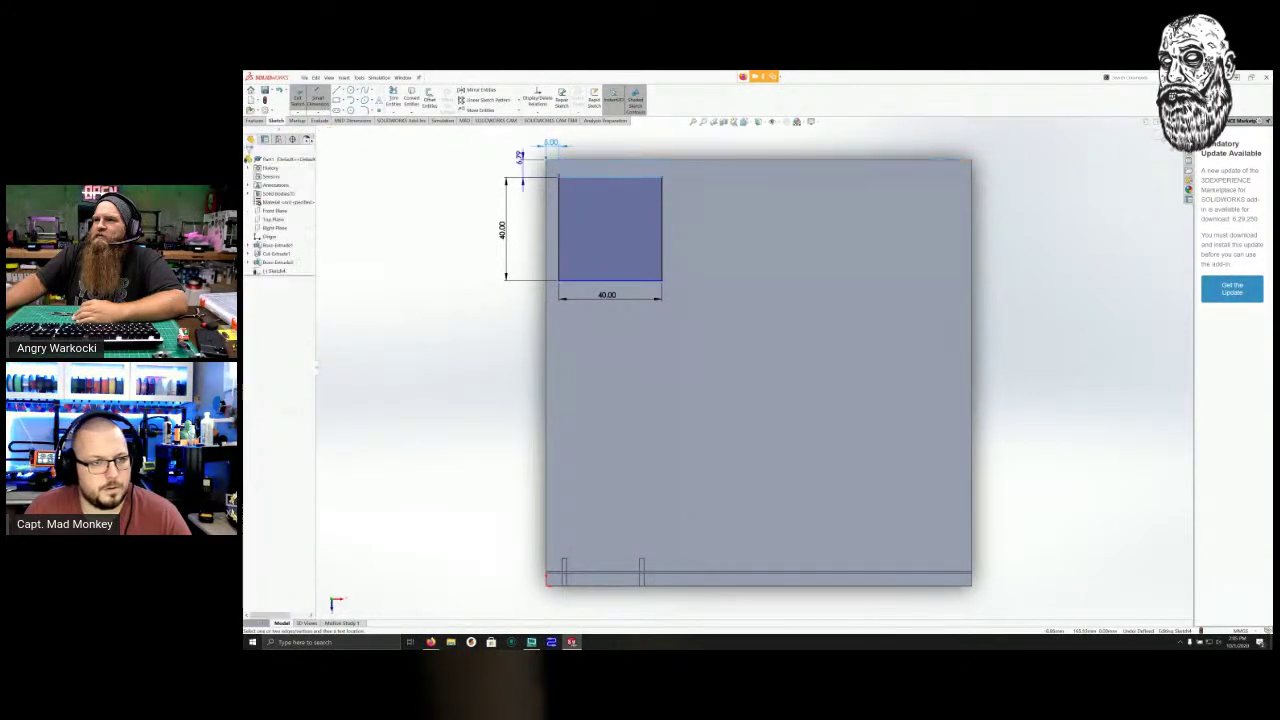
double_click(549, 144)
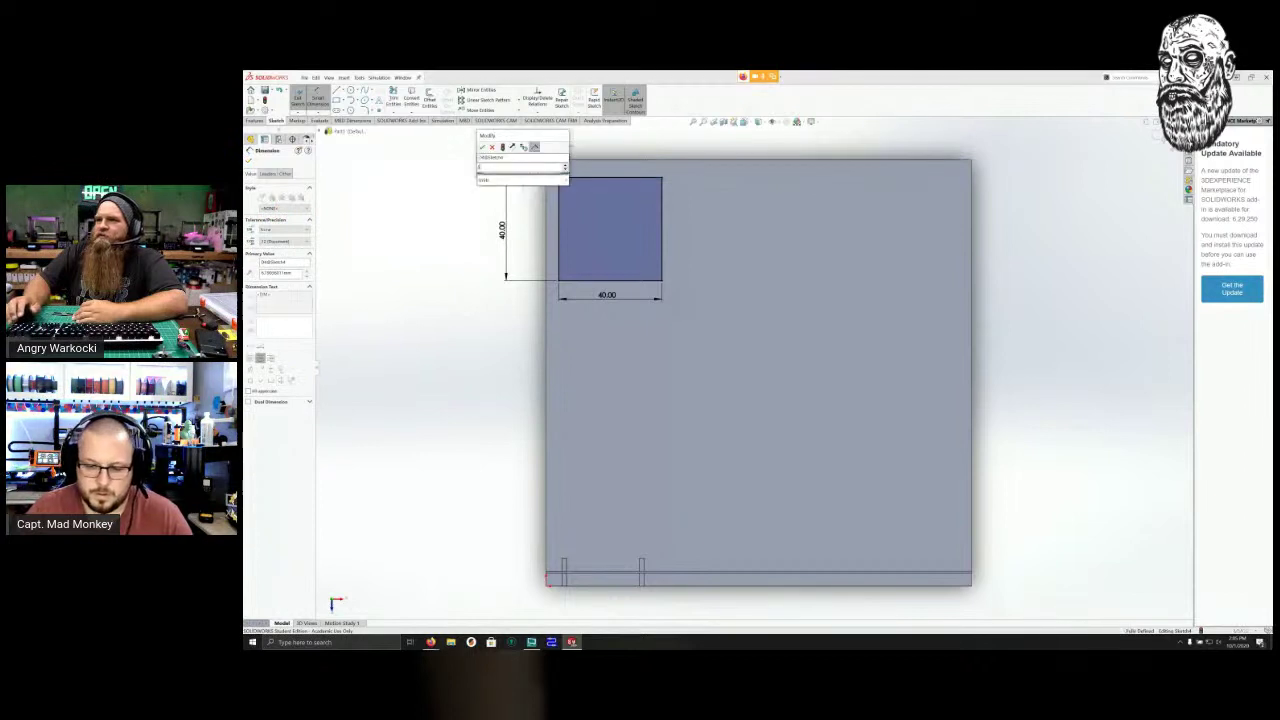
key("Return")
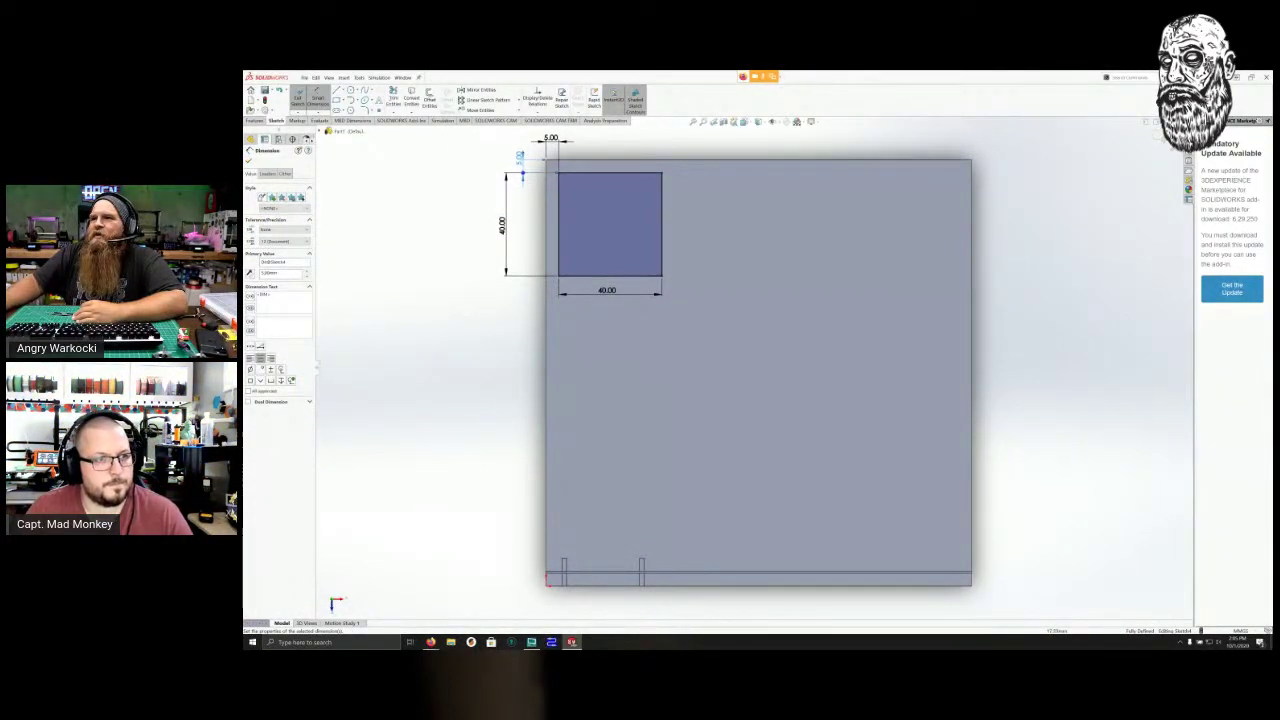
right_click(594, 184)
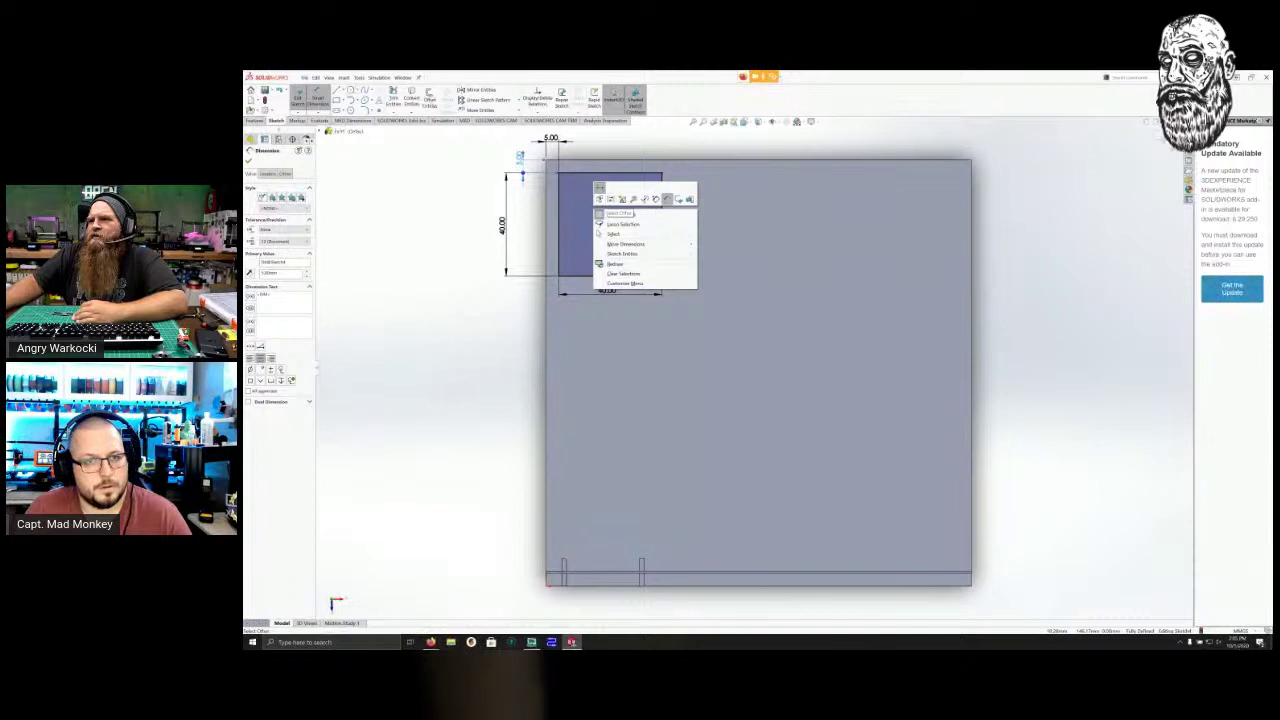
left_click(613, 233)
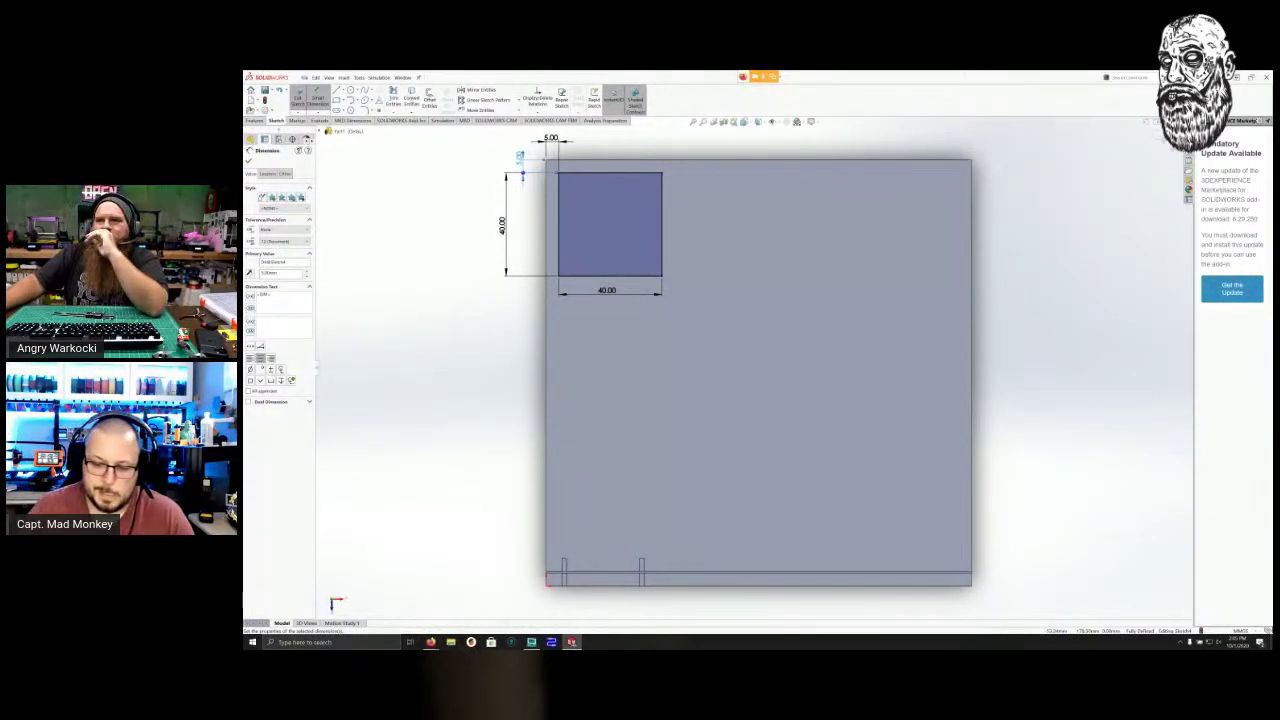
left_click(359, 78)
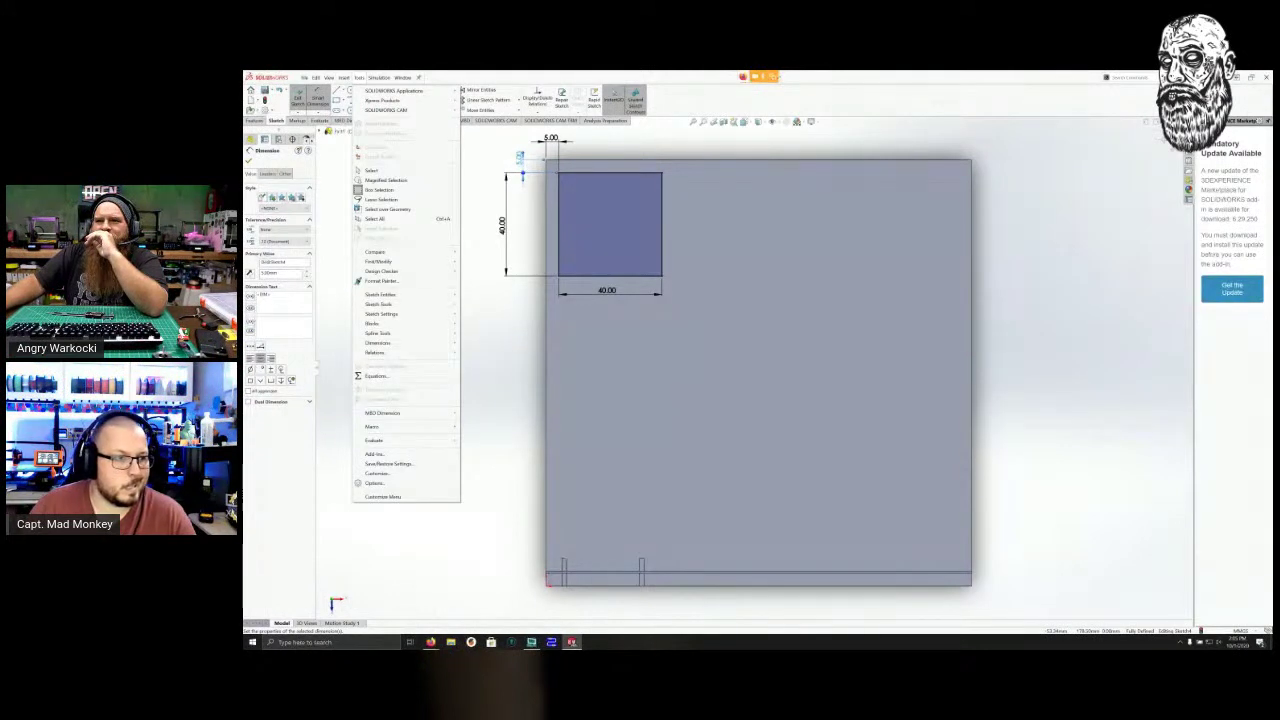
left_click(359, 78)
left_click(344, 78)
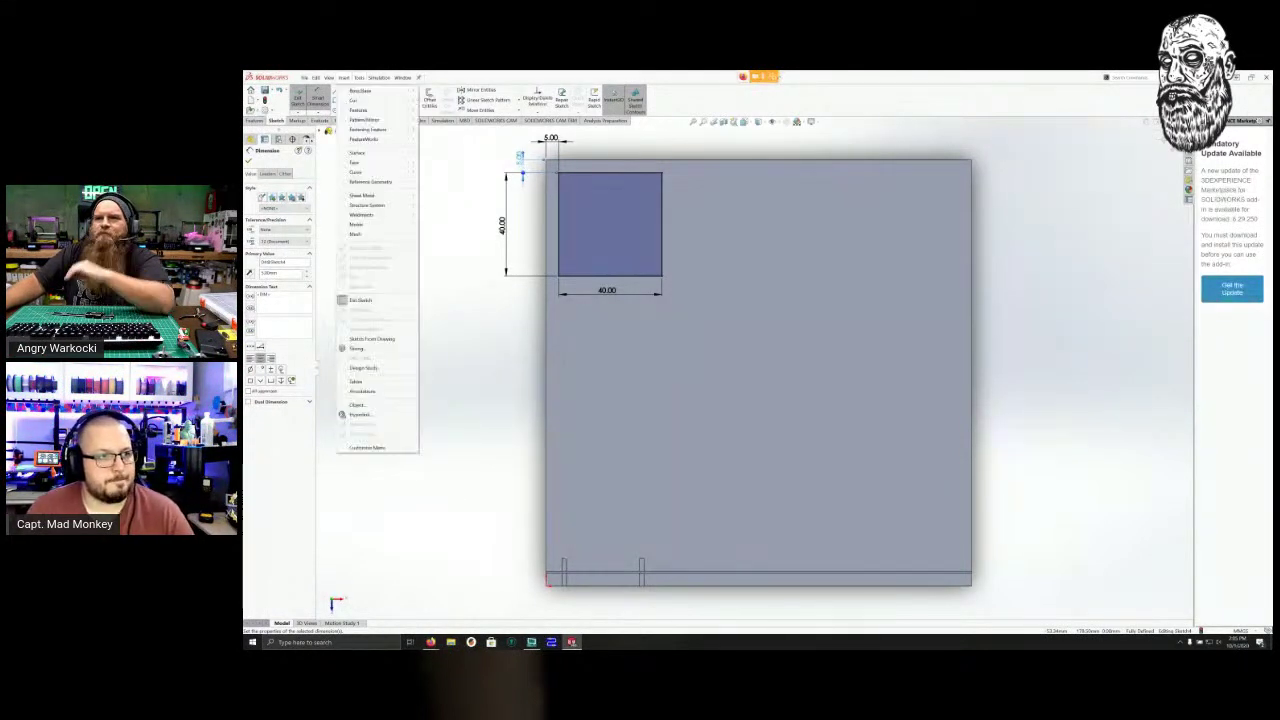
mouse_move(354, 100)
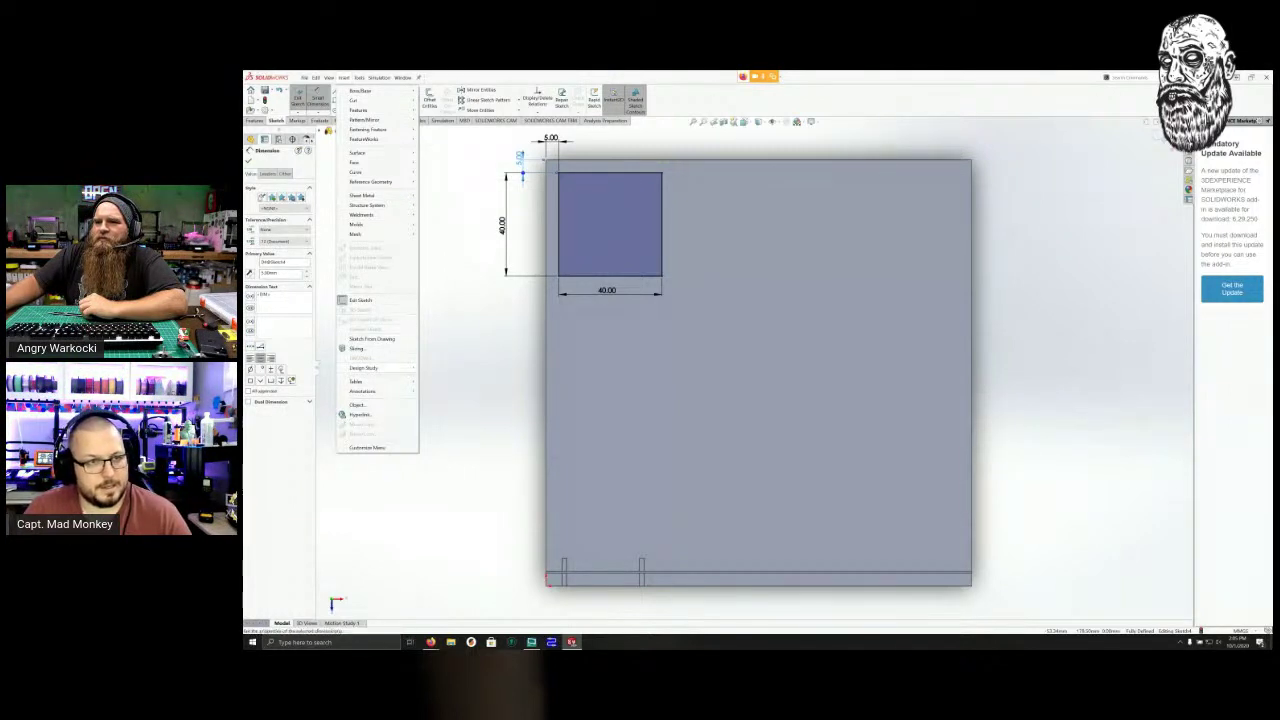
mouse_move(357, 225)
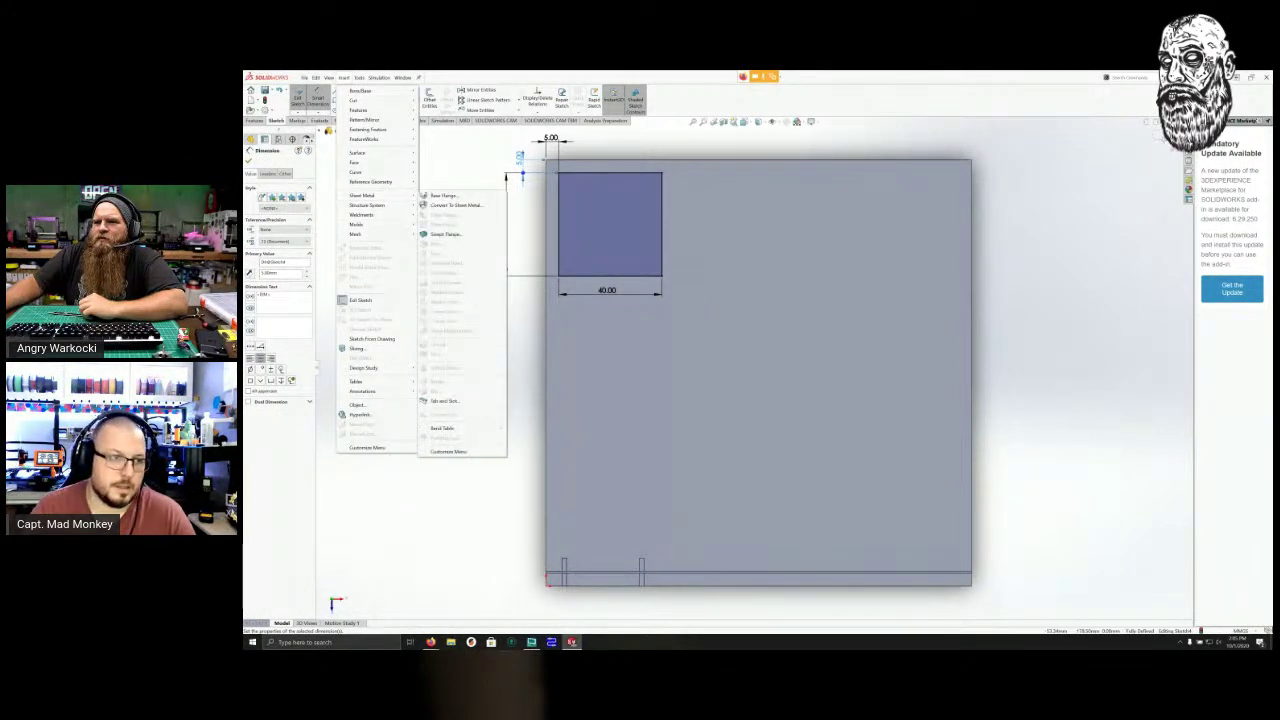
mouse_move(356, 172)
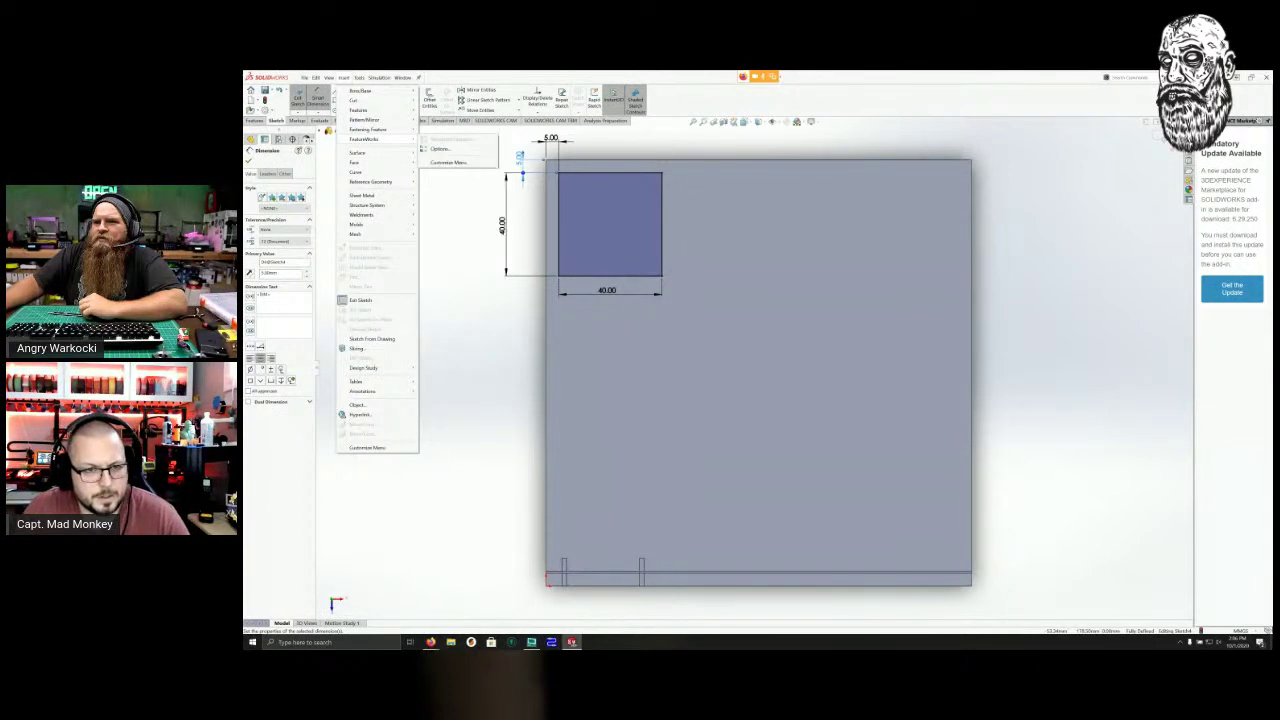
mouse_move(367, 129)
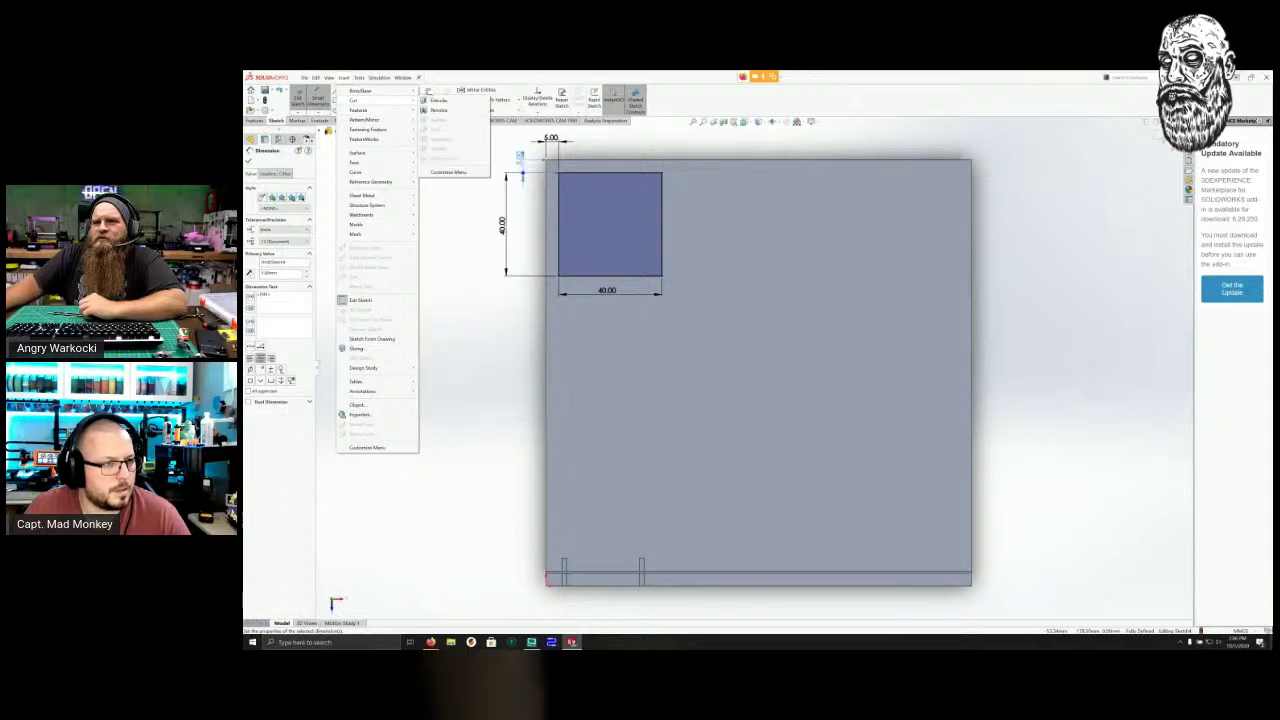
mouse_move(359, 77)
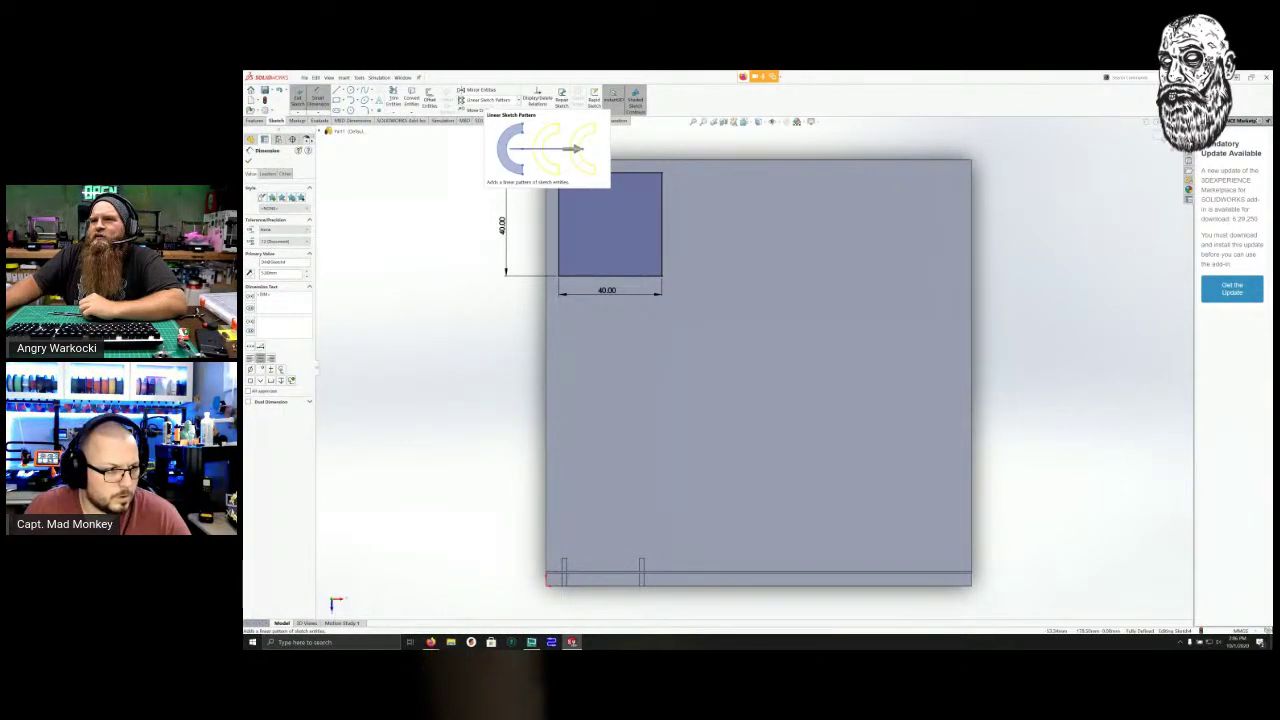
Start a linear sketch pattern of the square's four lines along the X axis and stretch the spacing to about 48 mm.
left_click(485, 100)
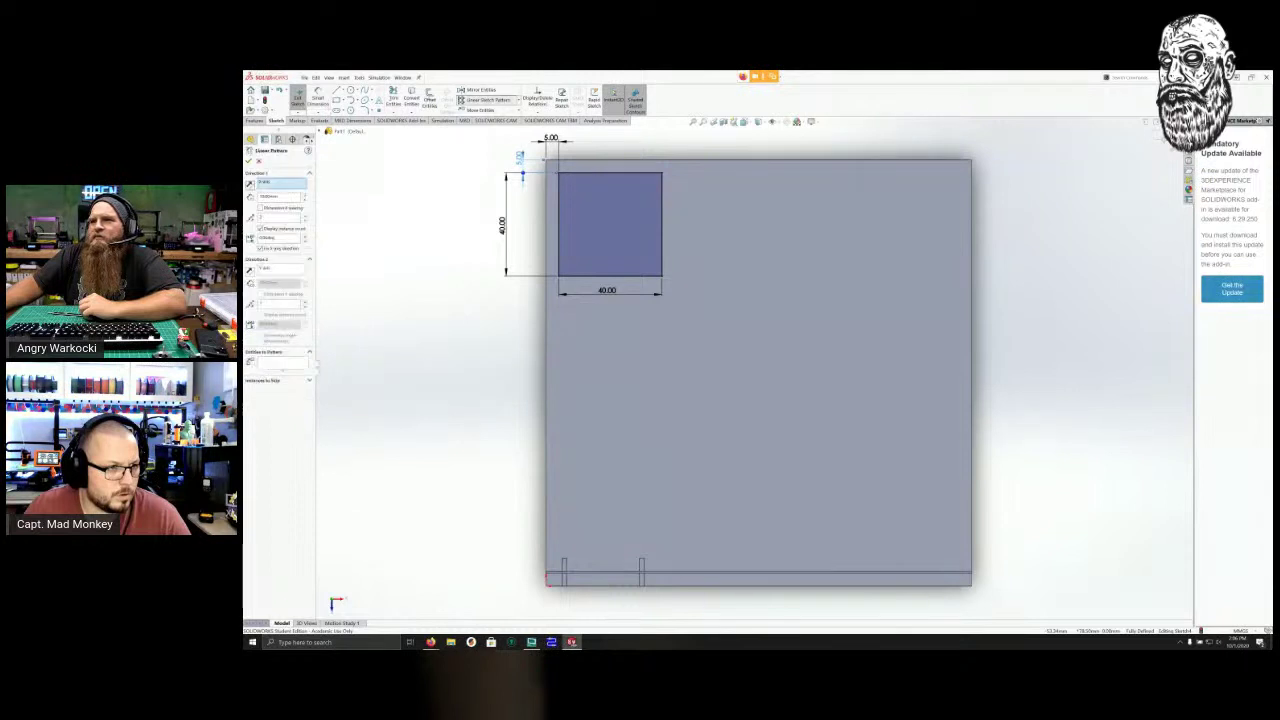
left_click(622, 235)
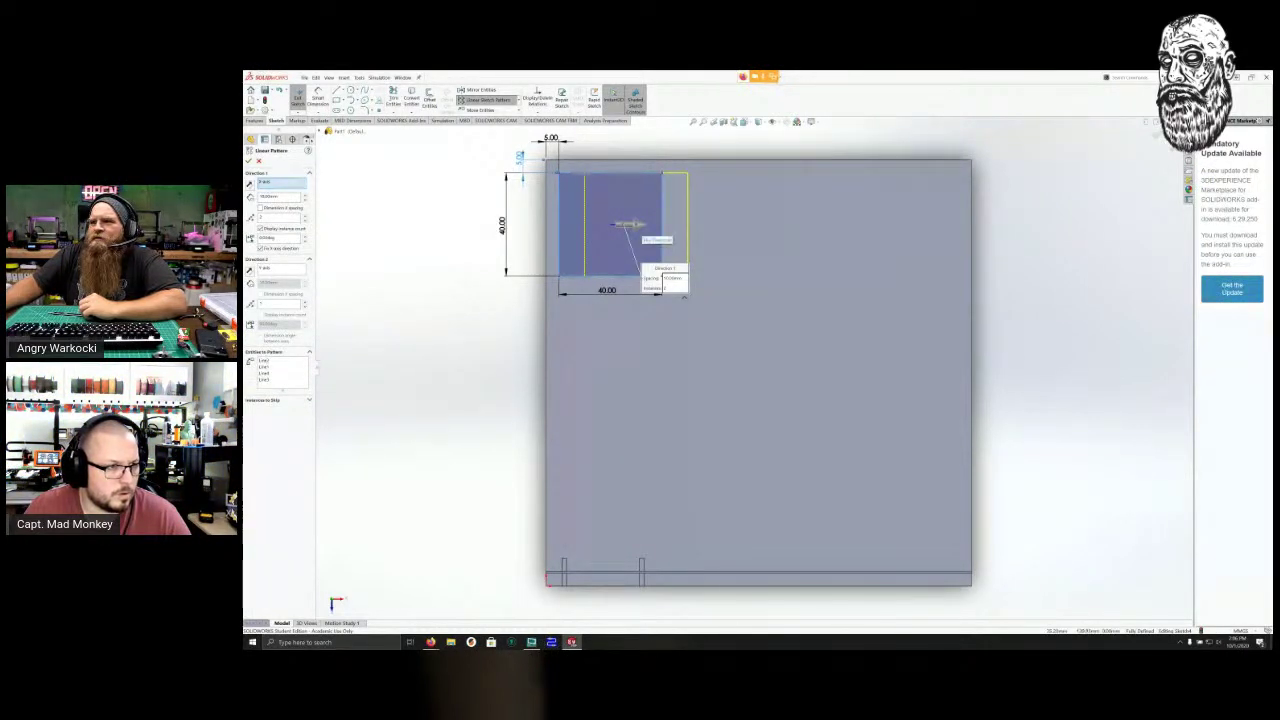
left_click_drag(642, 224, 690, 224)
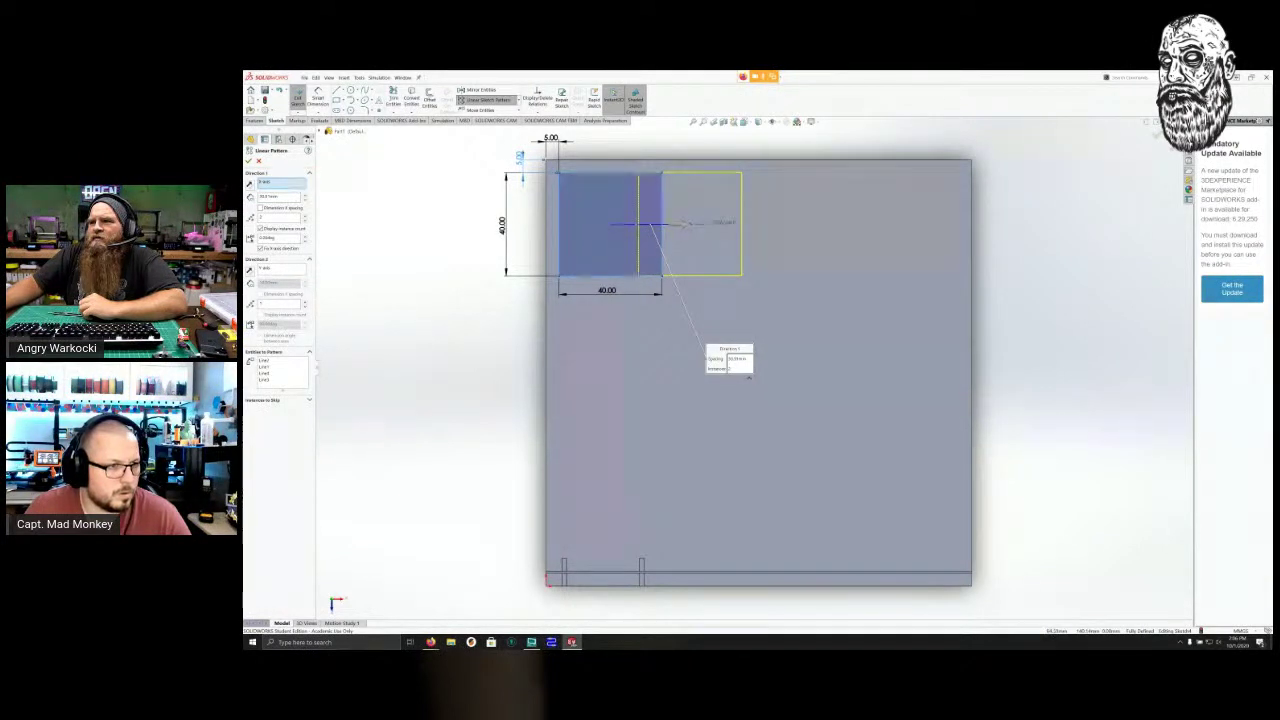
left_click_drag(684, 224, 728, 224)
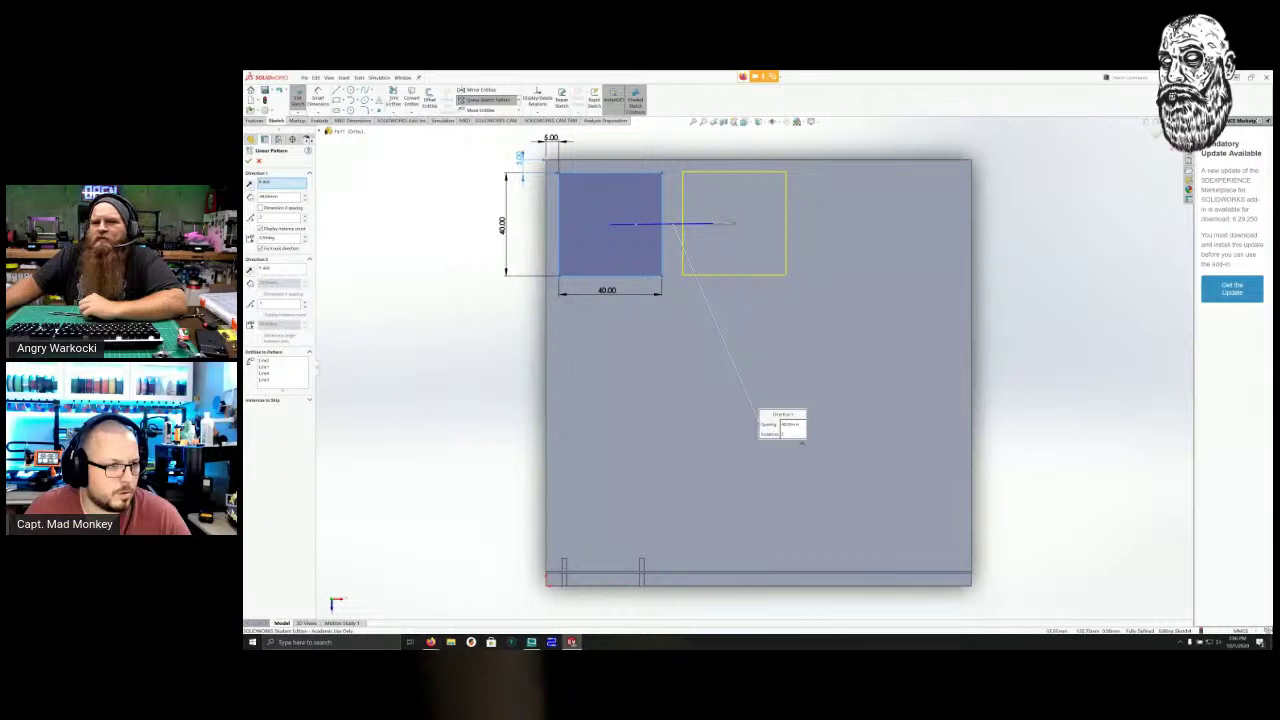
Set the pattern's X spacing to 50 mm.
double_click(269, 197)
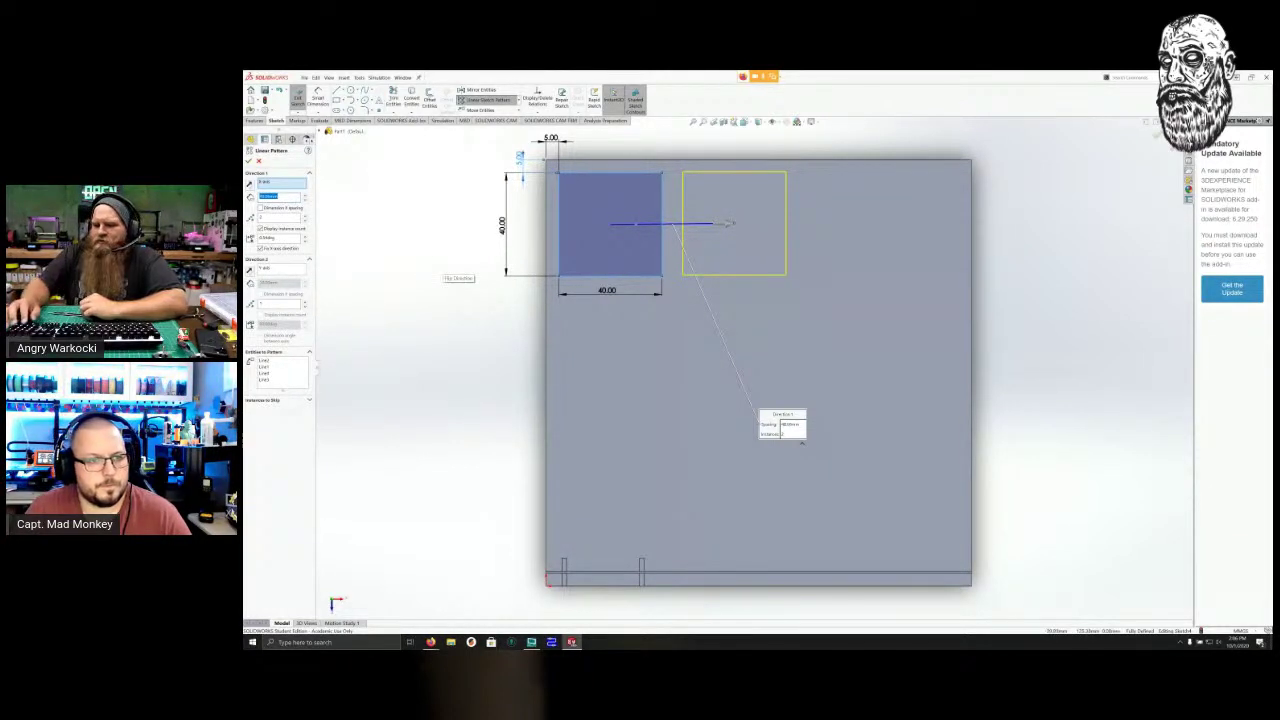
type("50")
key("Tab")
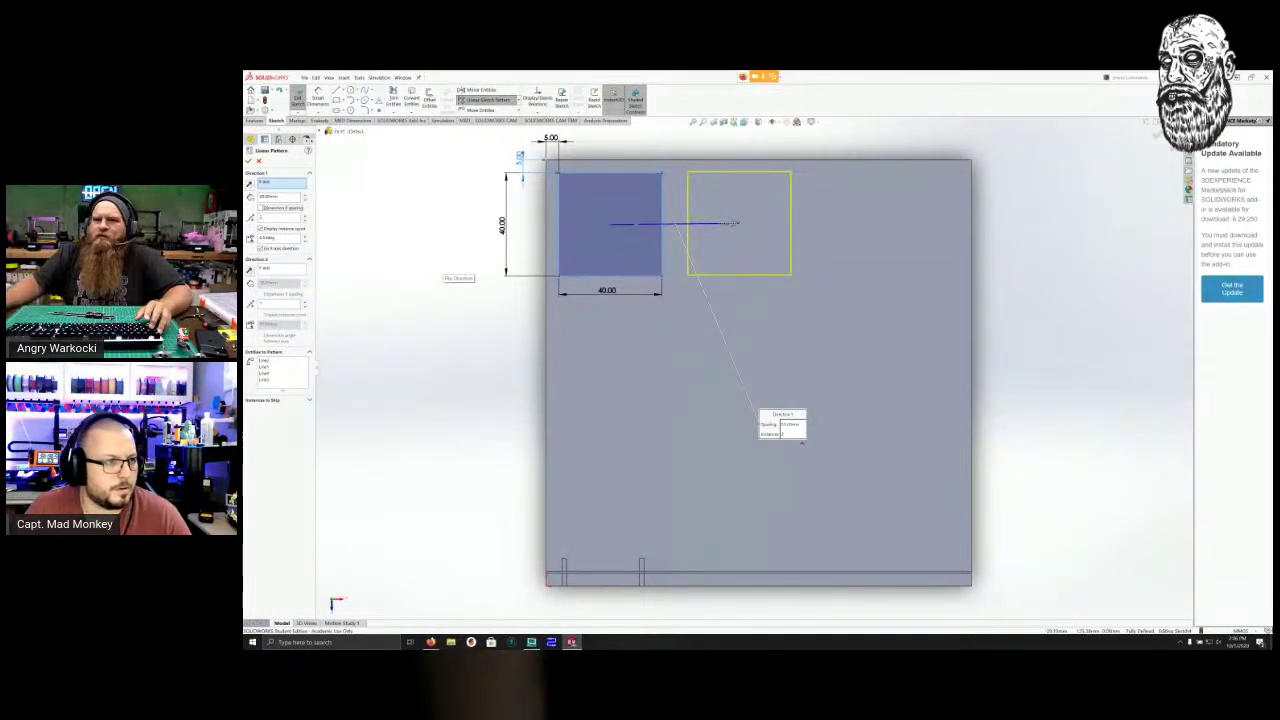
Change the spacing between the patterned squares along X to 45 mm.
double_click(269, 197)
type("45")
key("Tab")
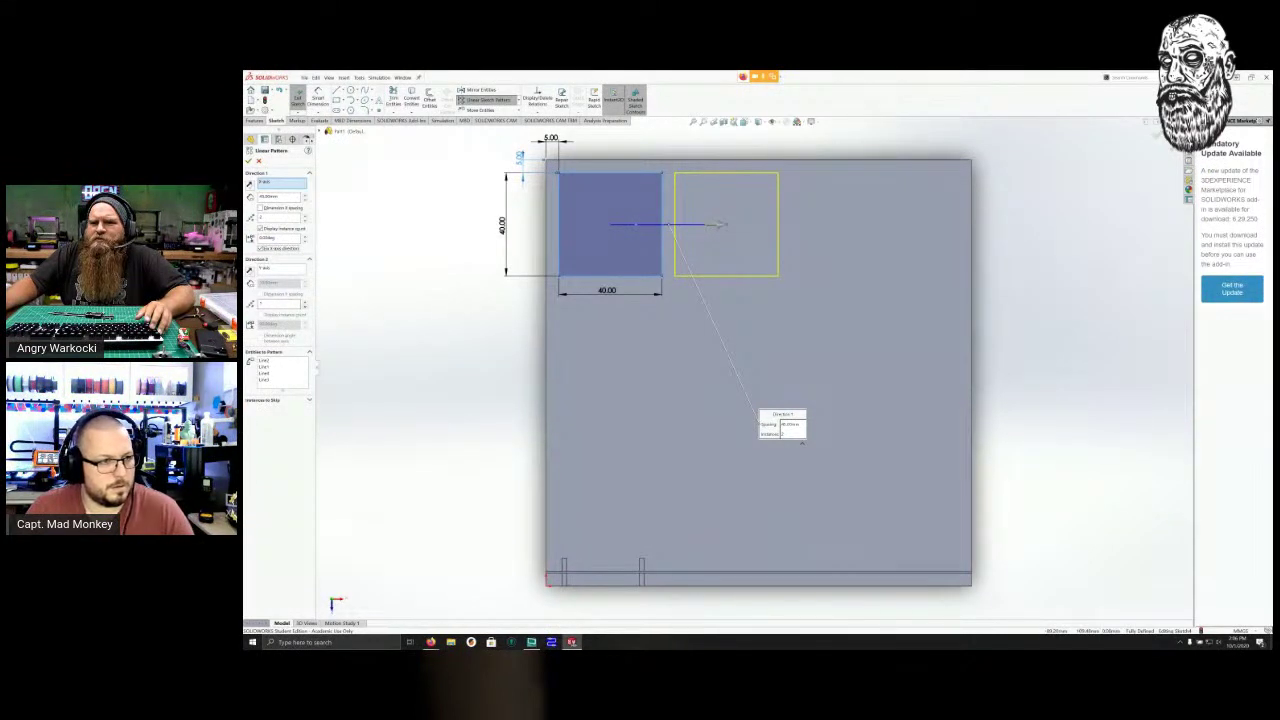
Add a second direction along Y with two instances to the square pattern, reverse it downward, and set its spacing to 45 mm.
left_click(306, 302)
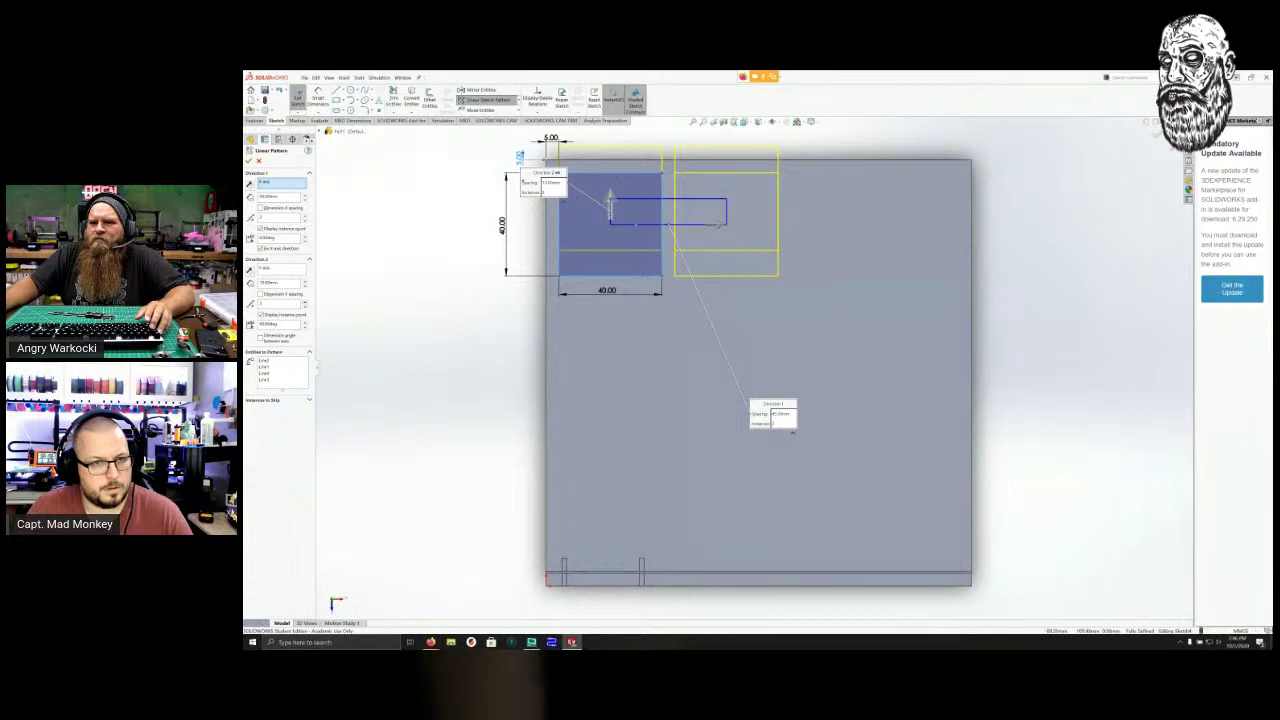
double_click(270, 283)
type("40")
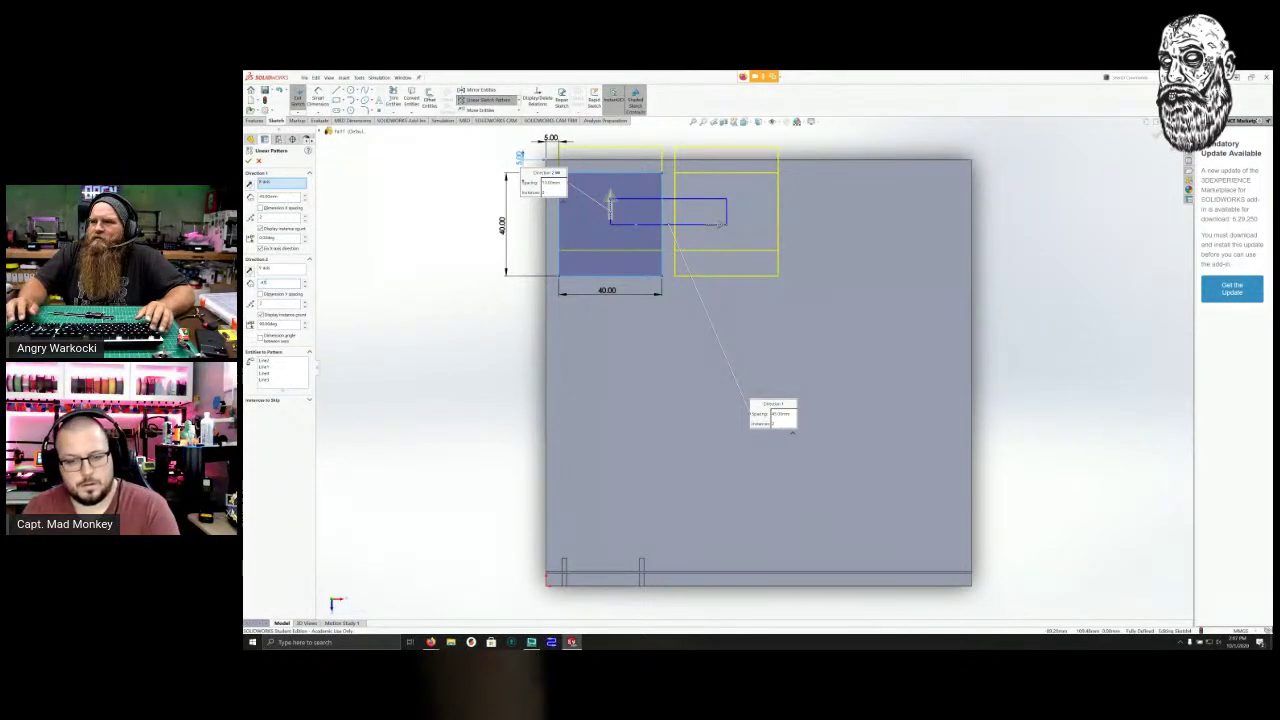
key("Return")
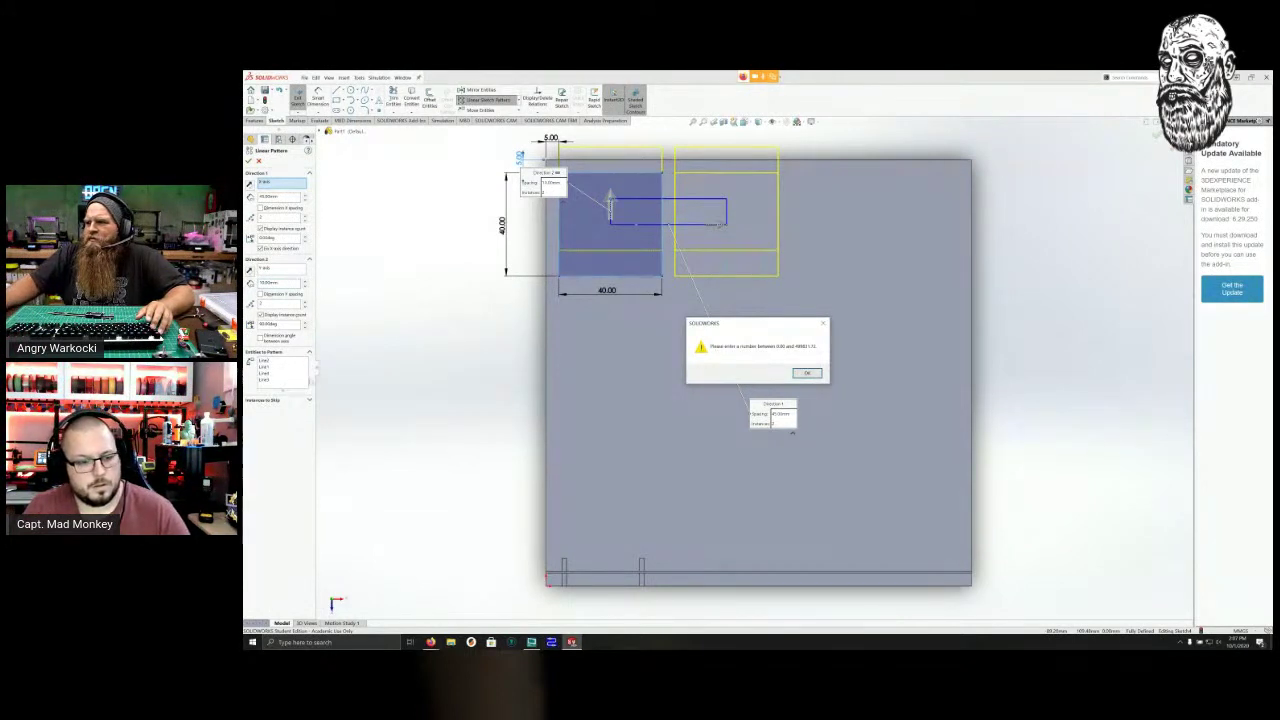
key("Return")
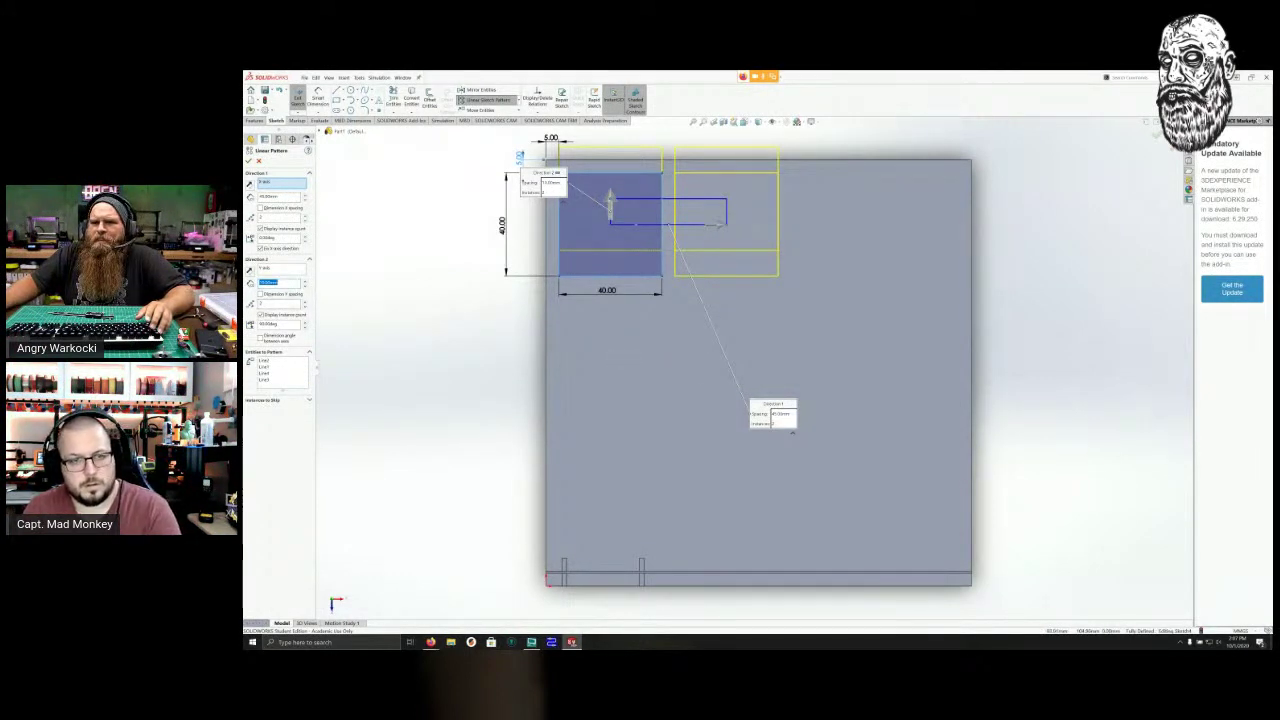
left_click(250, 270)
double_click(269, 283)
type("45")
key("Return")
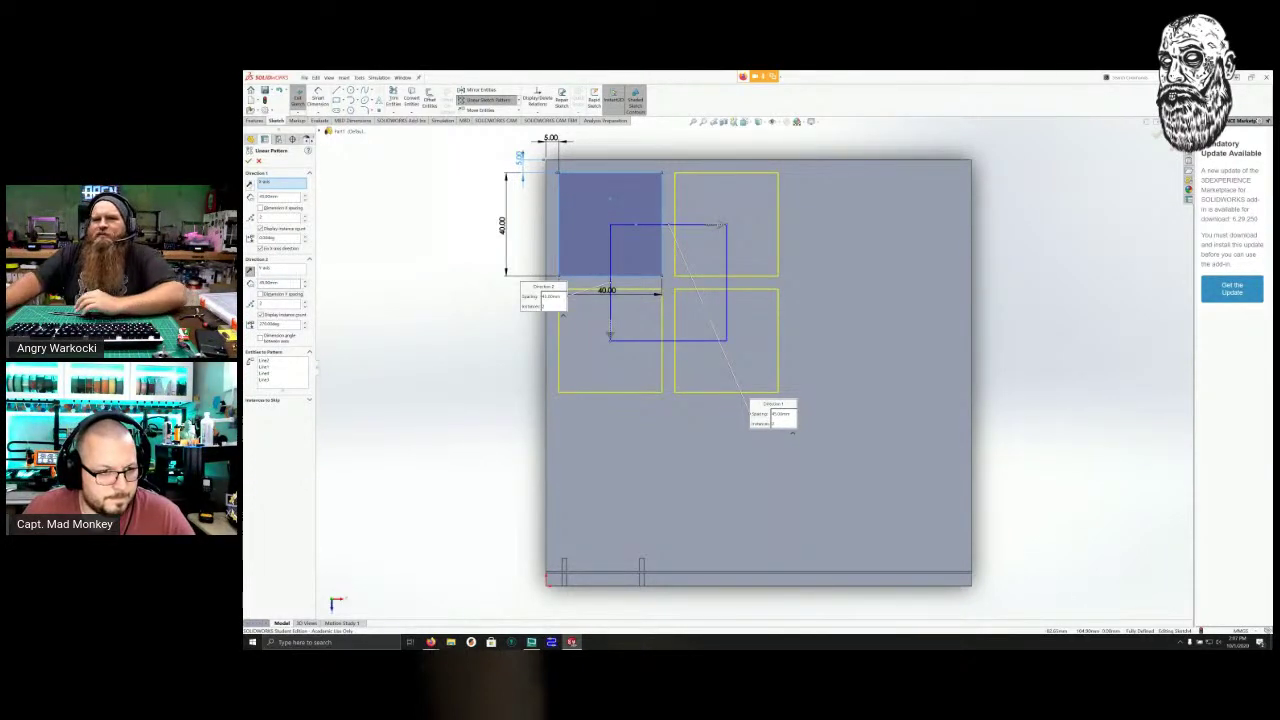
Expand the pattern to three instances in both X and Y with 42 mm spacing each way, and accept it.
left_click(305, 216)
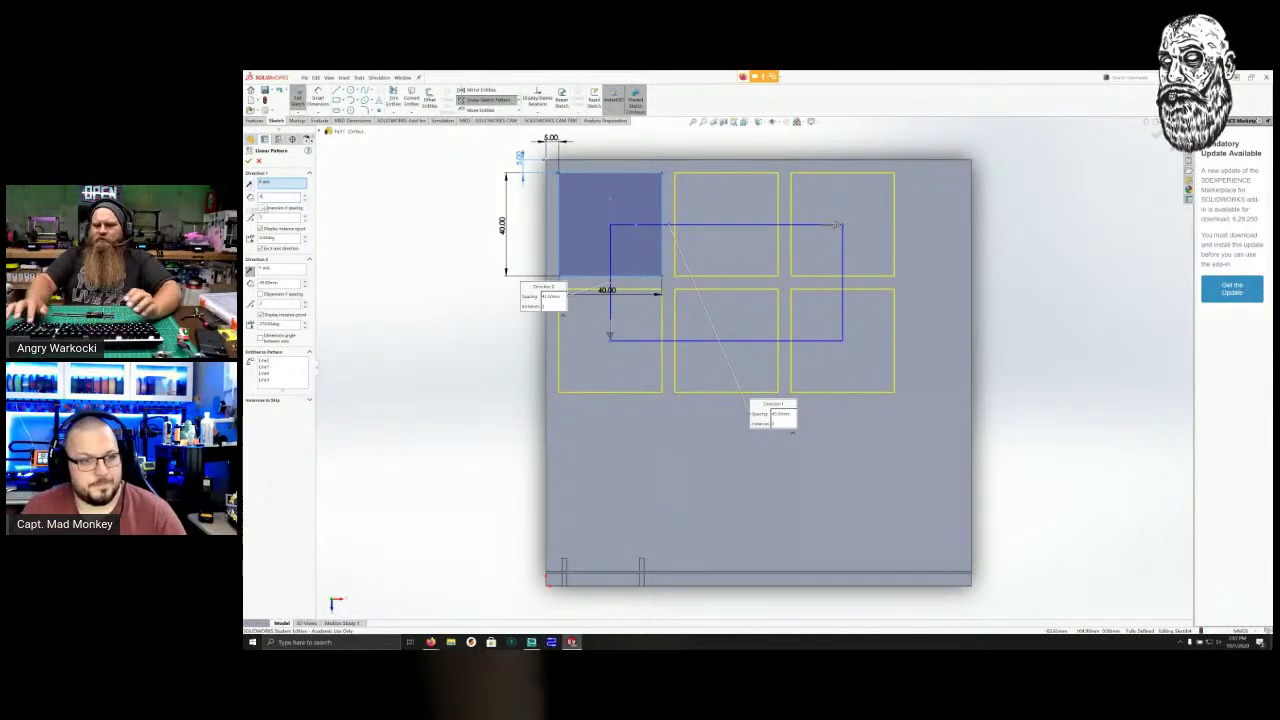
left_click_drag(281, 283, 253, 283)
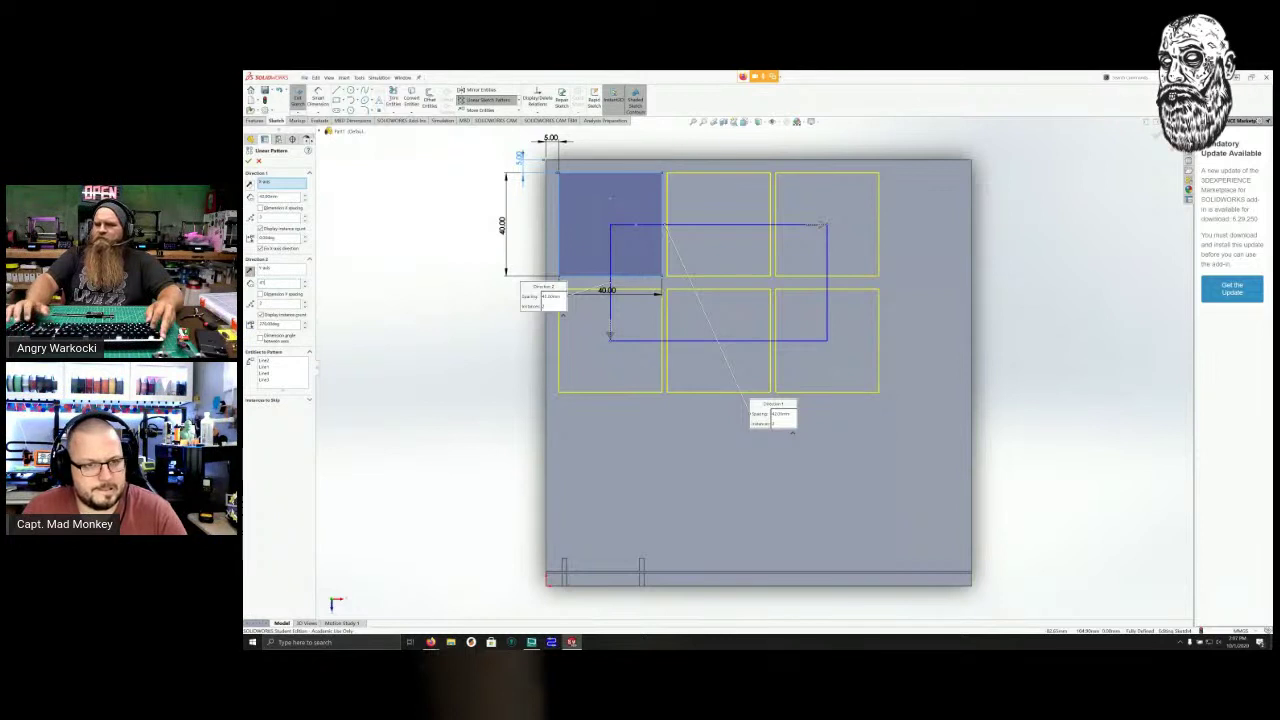
key("Tab")
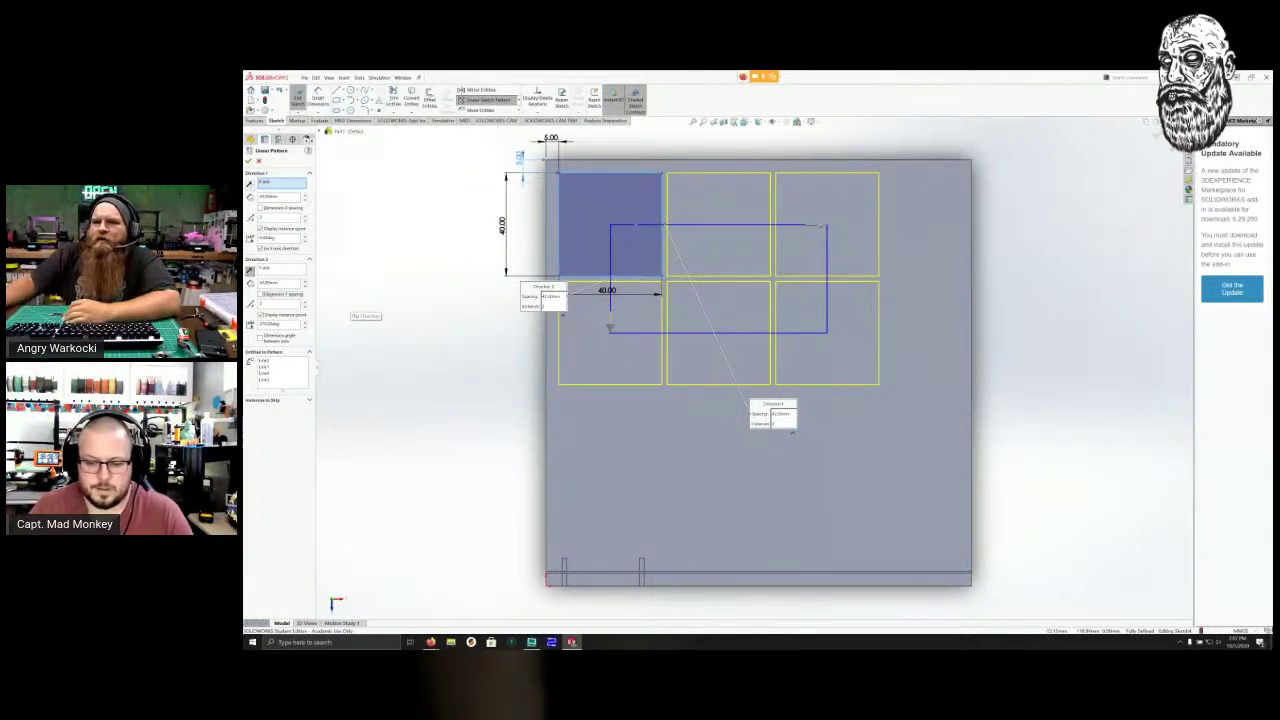
left_click(306, 302)
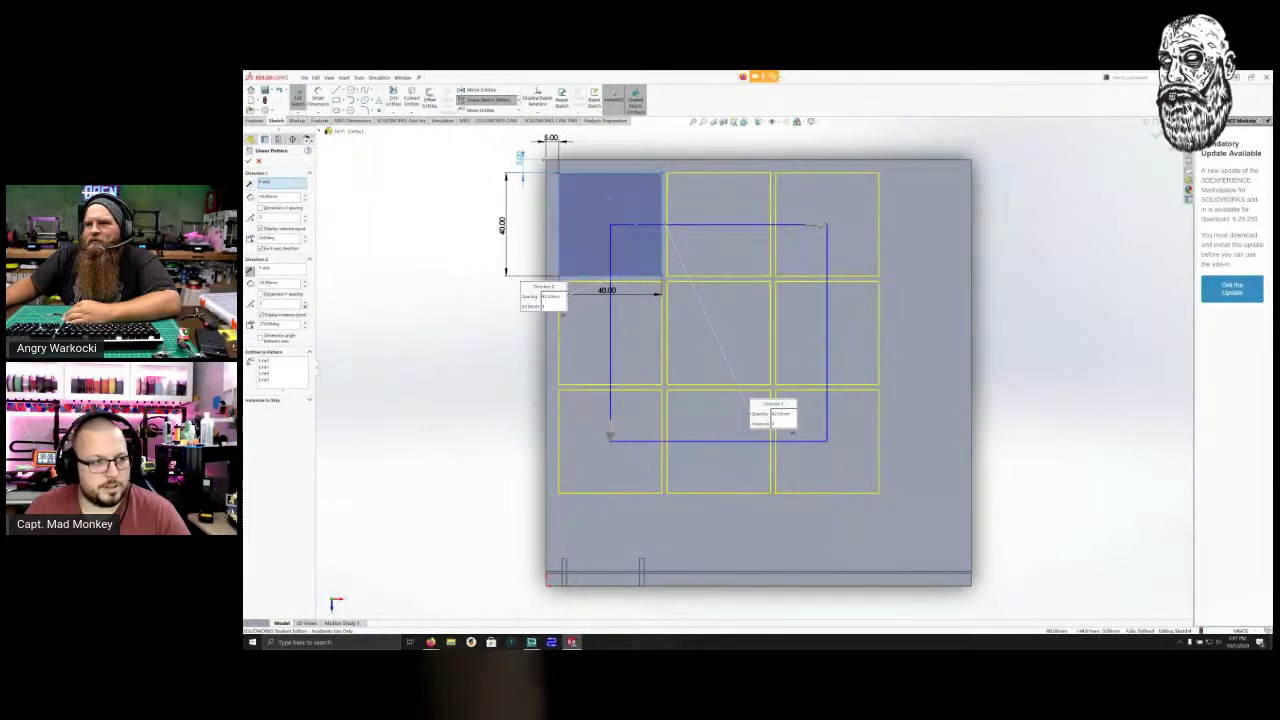
double_click(269, 197)
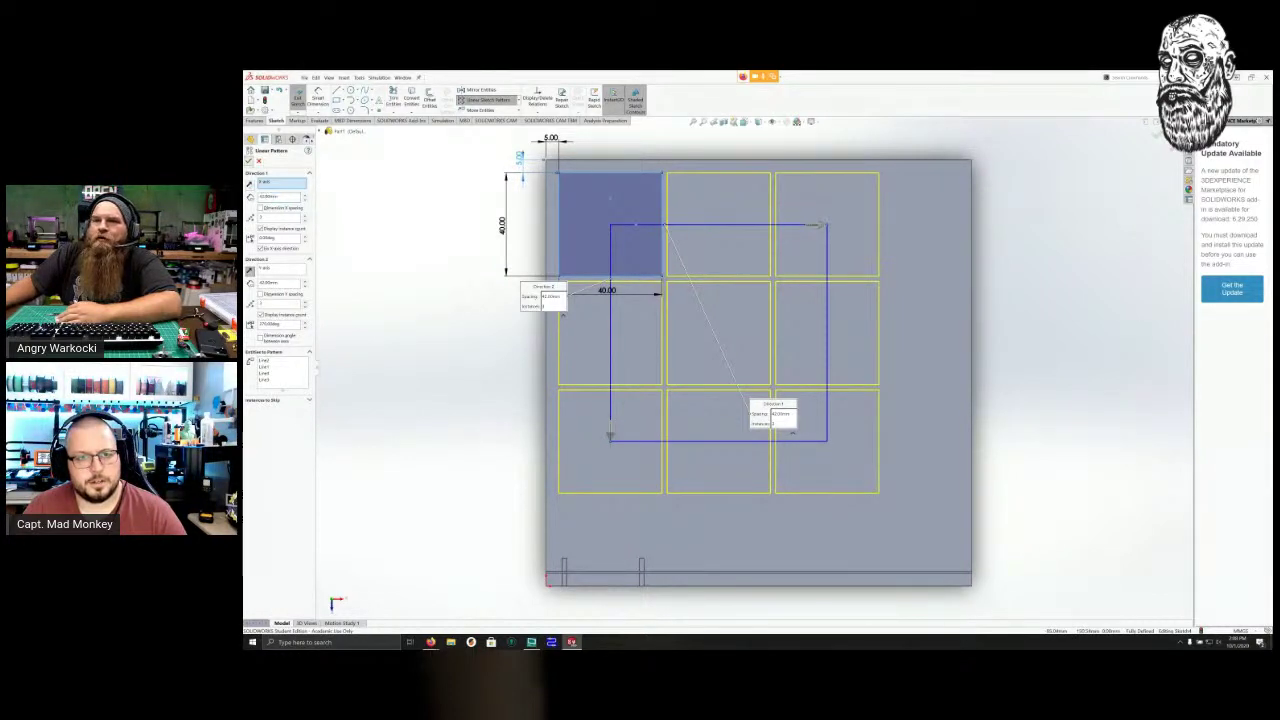
left_click(249, 160)
Set the first square's offset from the block's left edge to 1.8 mm.
double_click(551, 139)
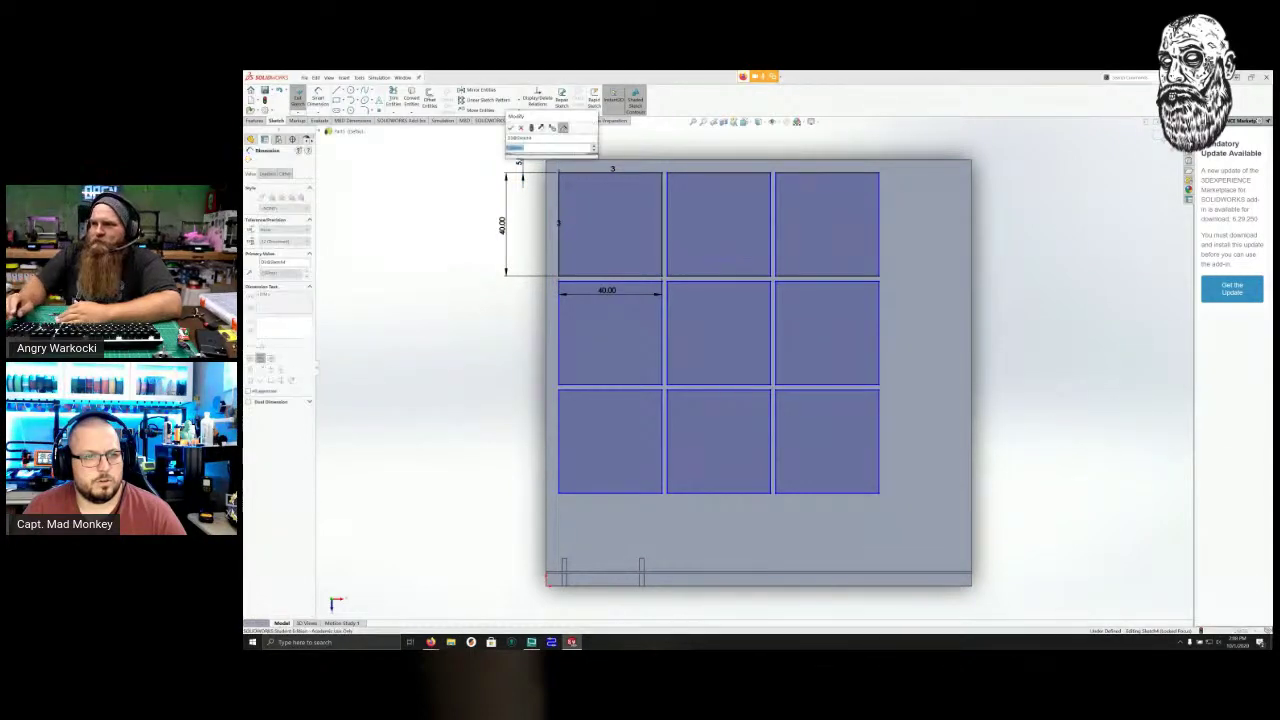
type("1.8")
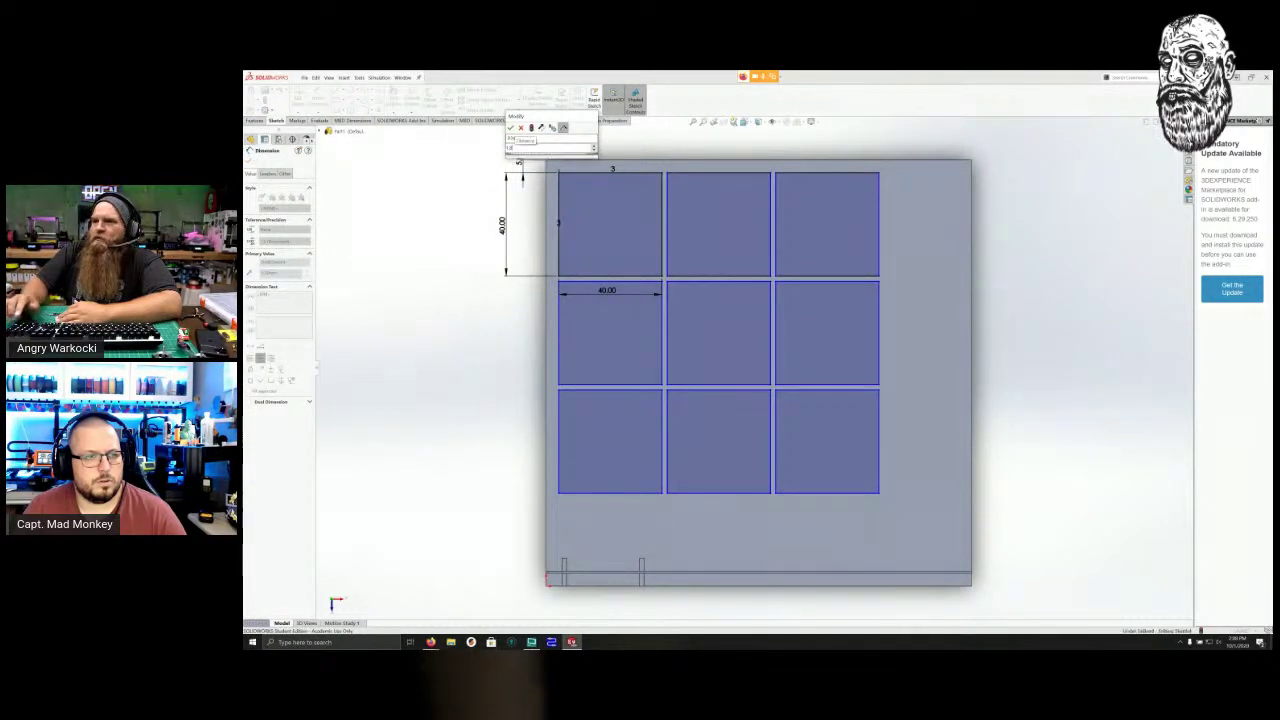
key("Return")
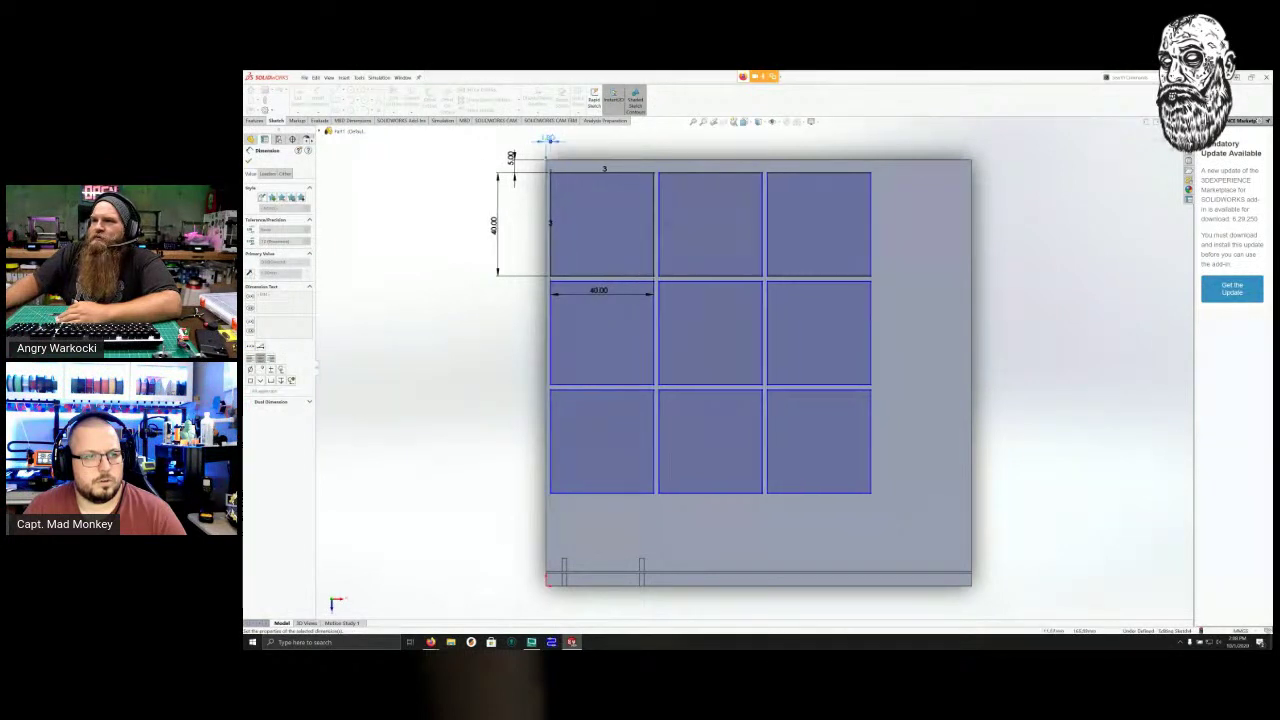
Set the first square's offsets from the block's top and left edges to 2 mm each.
double_click(511, 158)
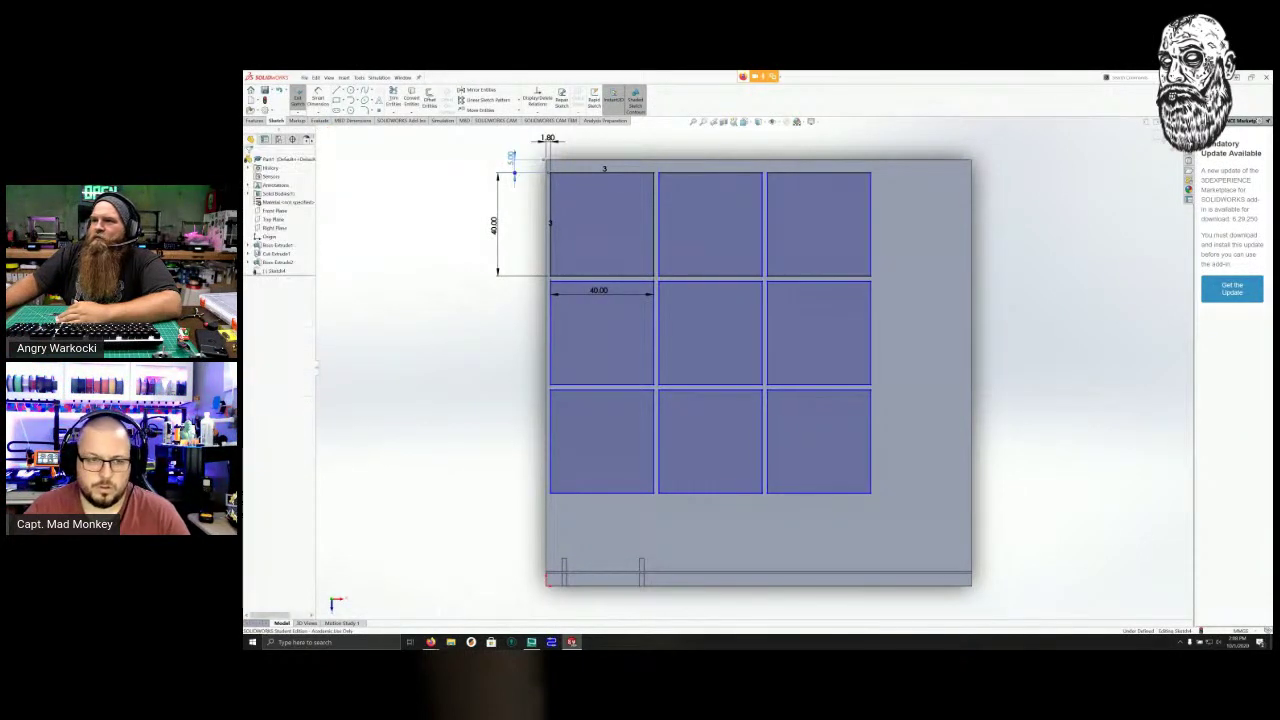
type("2")
key("Return")
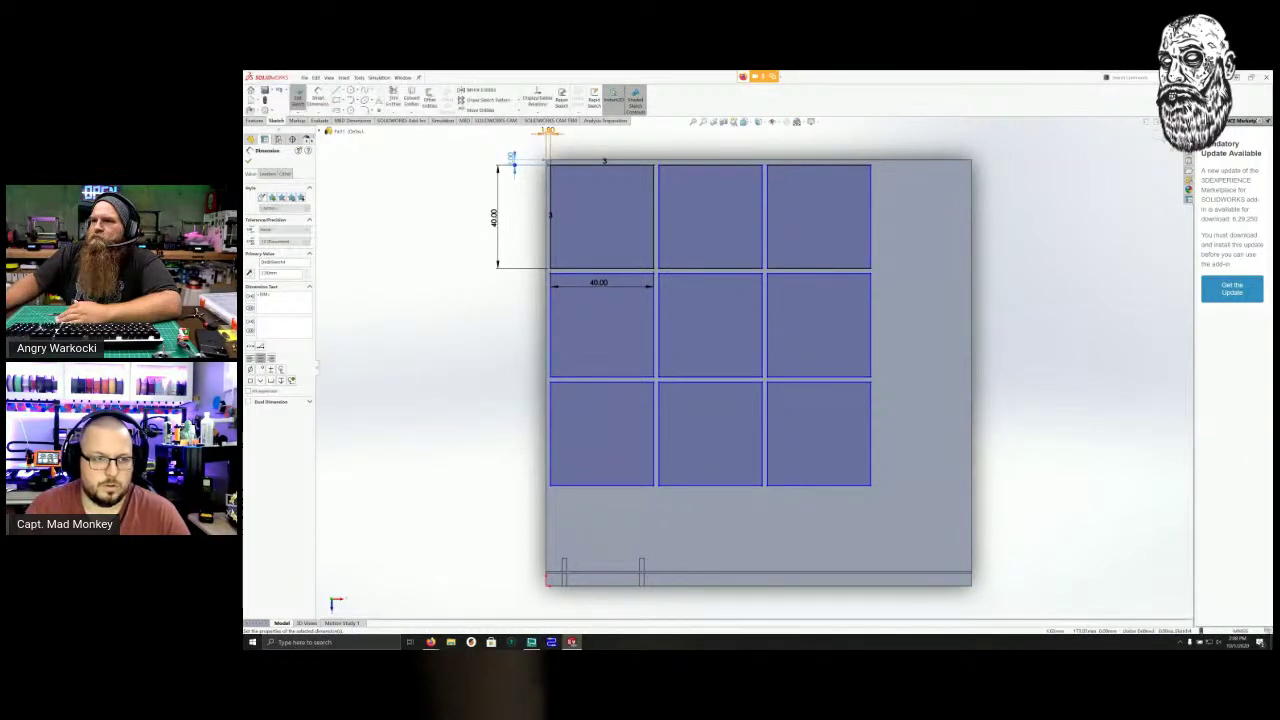
double_click(549, 132)
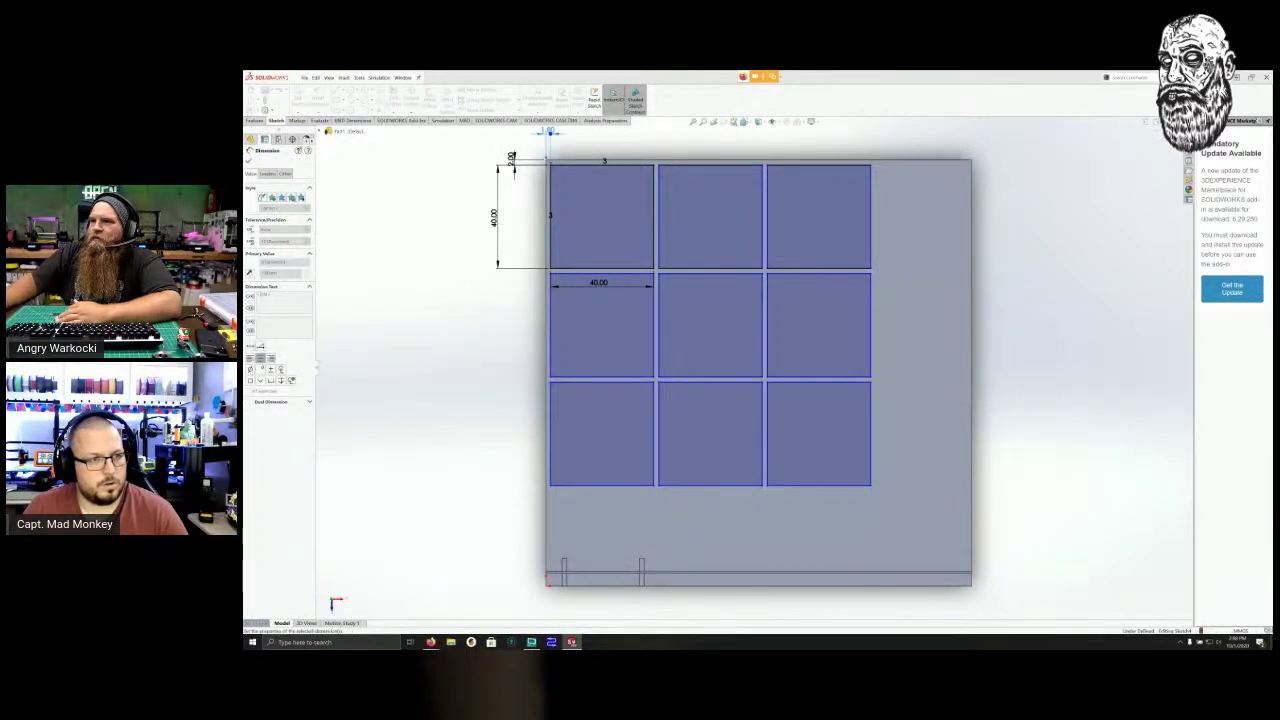
type("2")
key("Return")
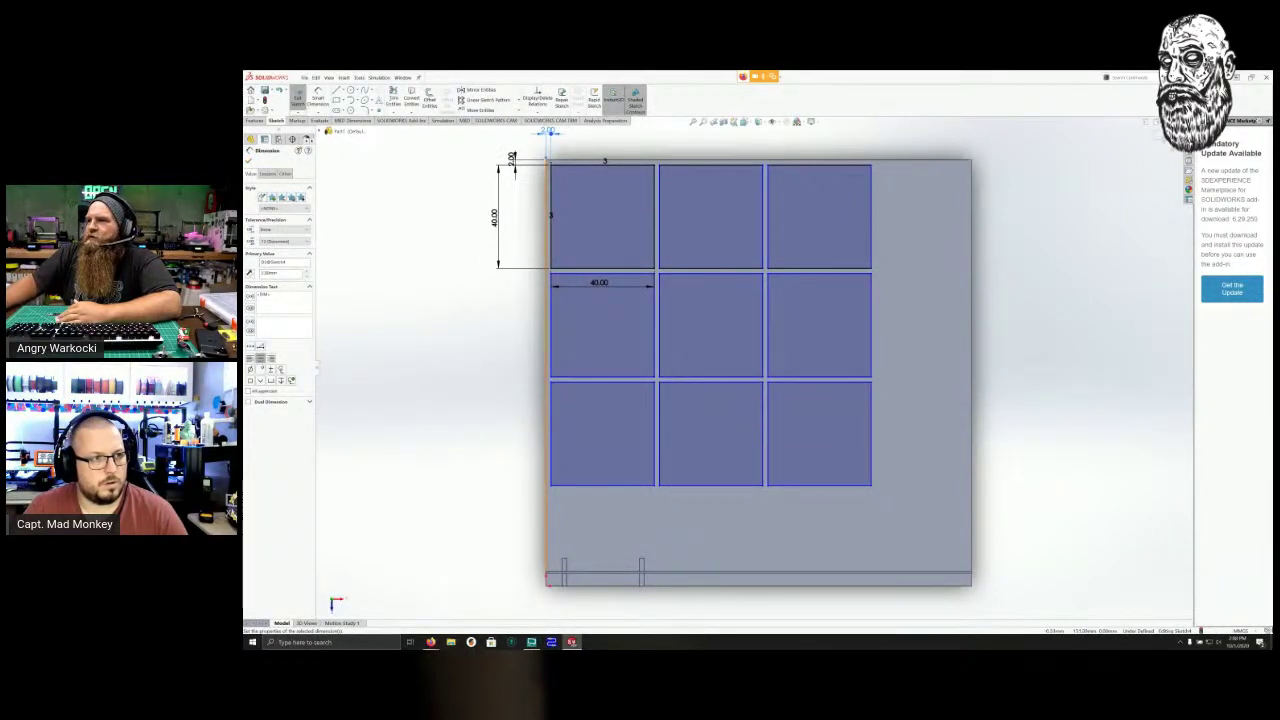
key("Escape")
Set the first square's height and width to 38 mm each.
double_click(495, 217)
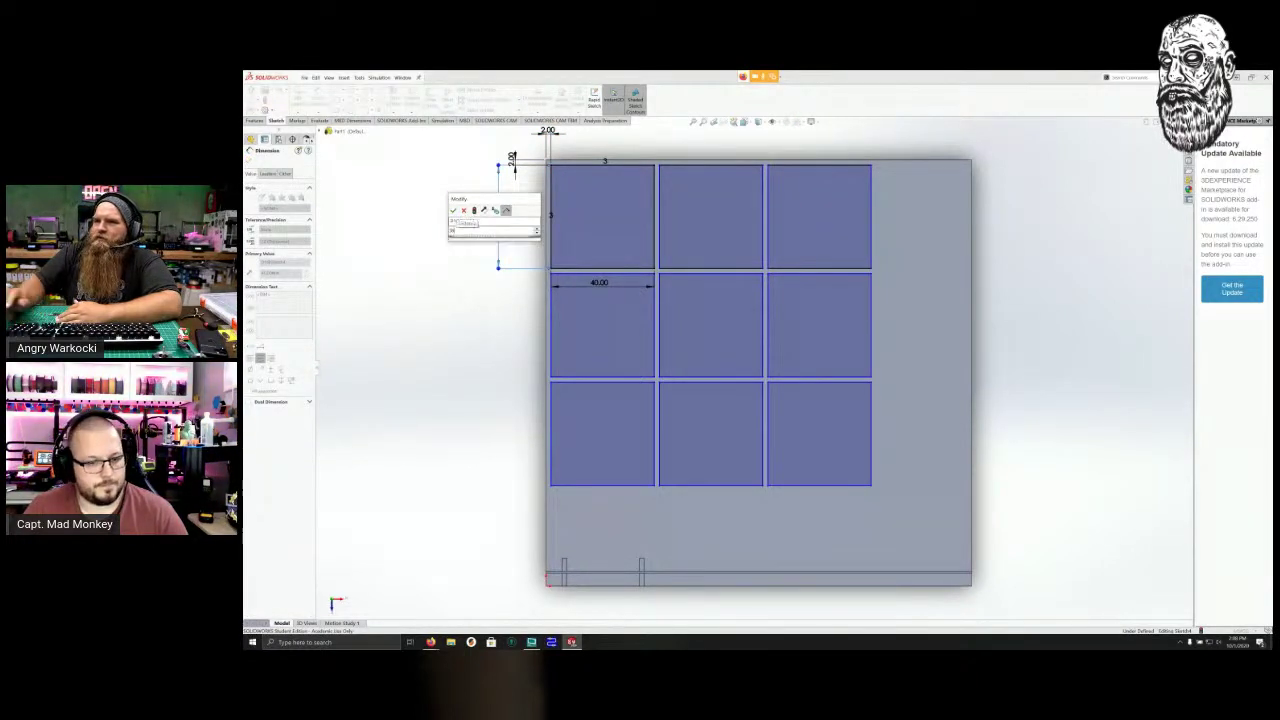
key("Return")
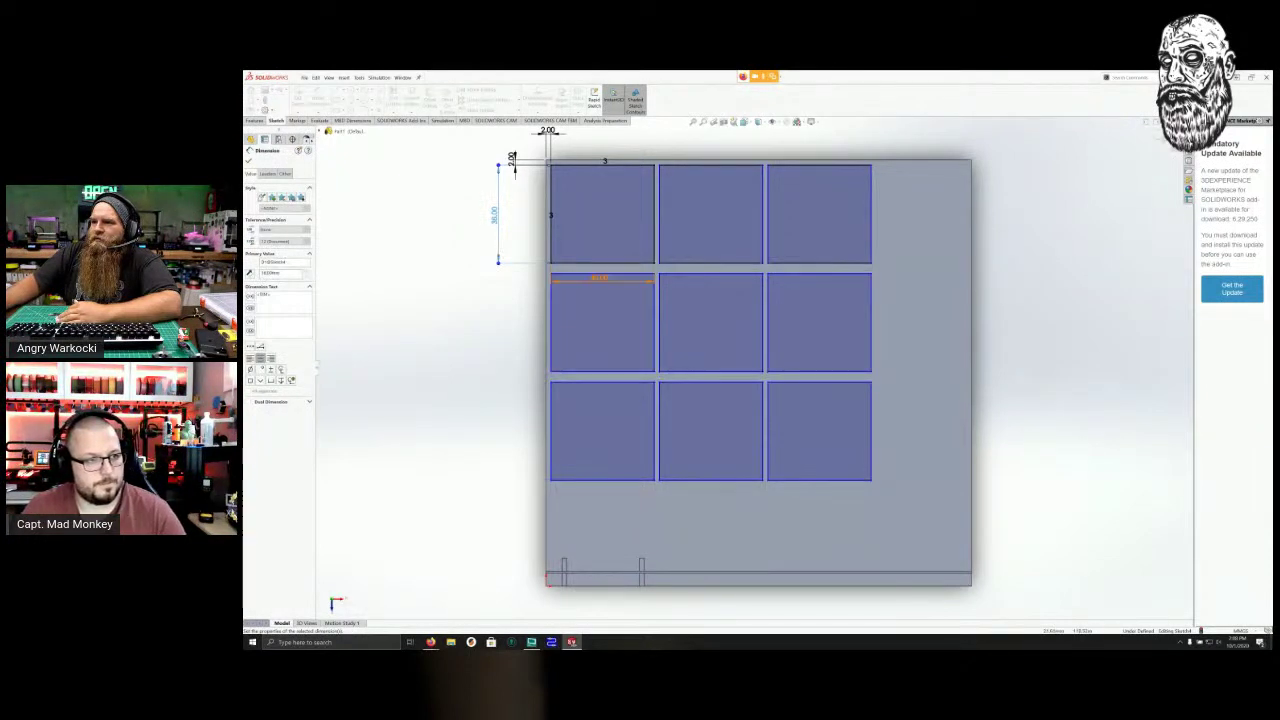
key("Escape")
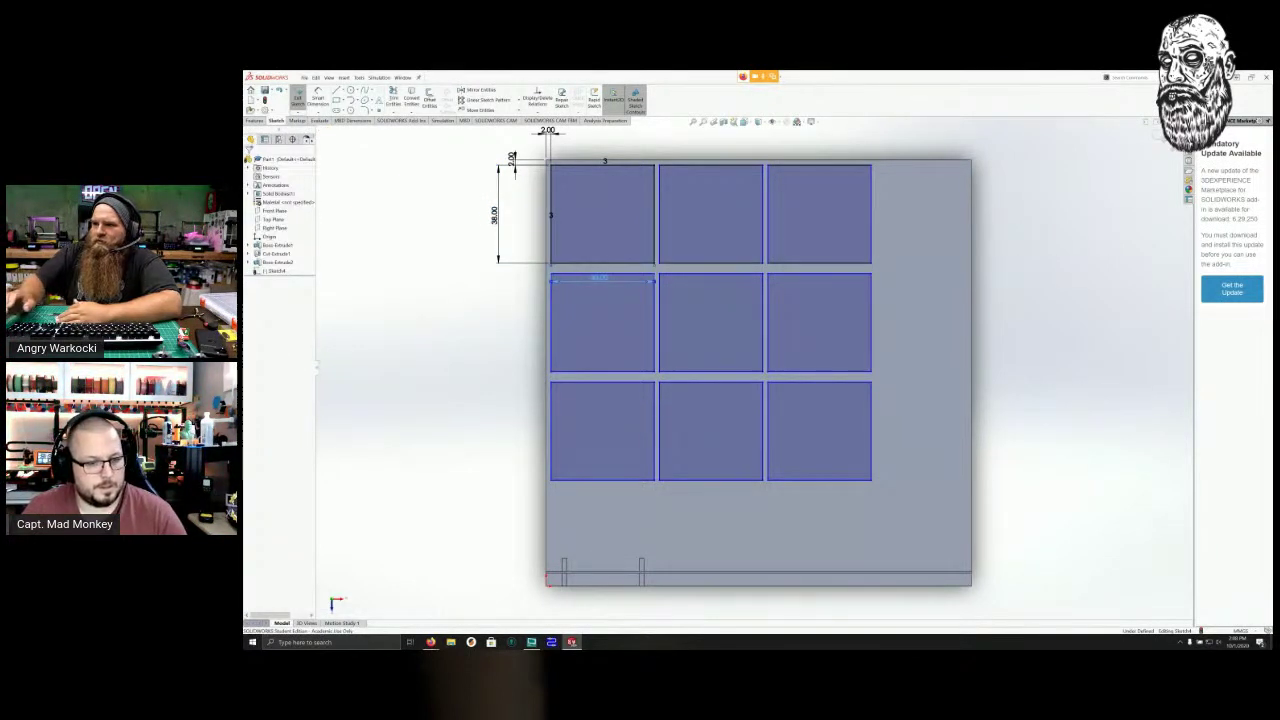
double_click(600, 278)
type("38")
key("Return")
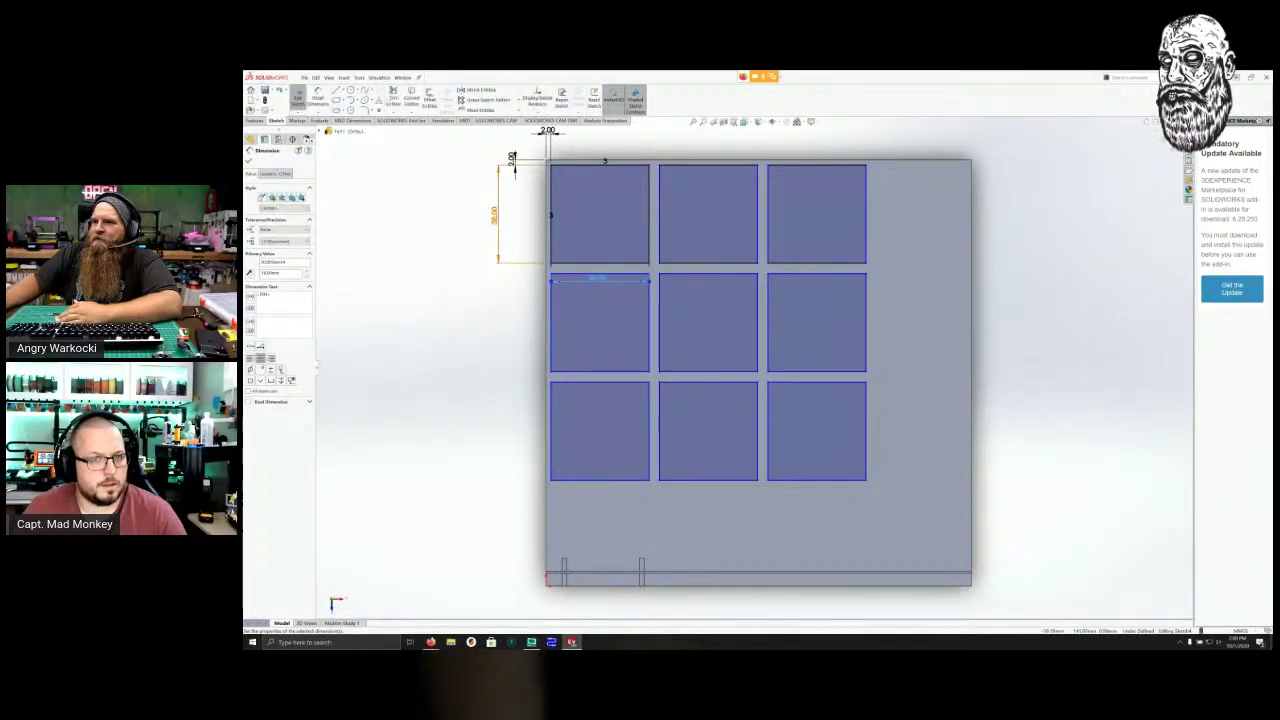
key("Escape")
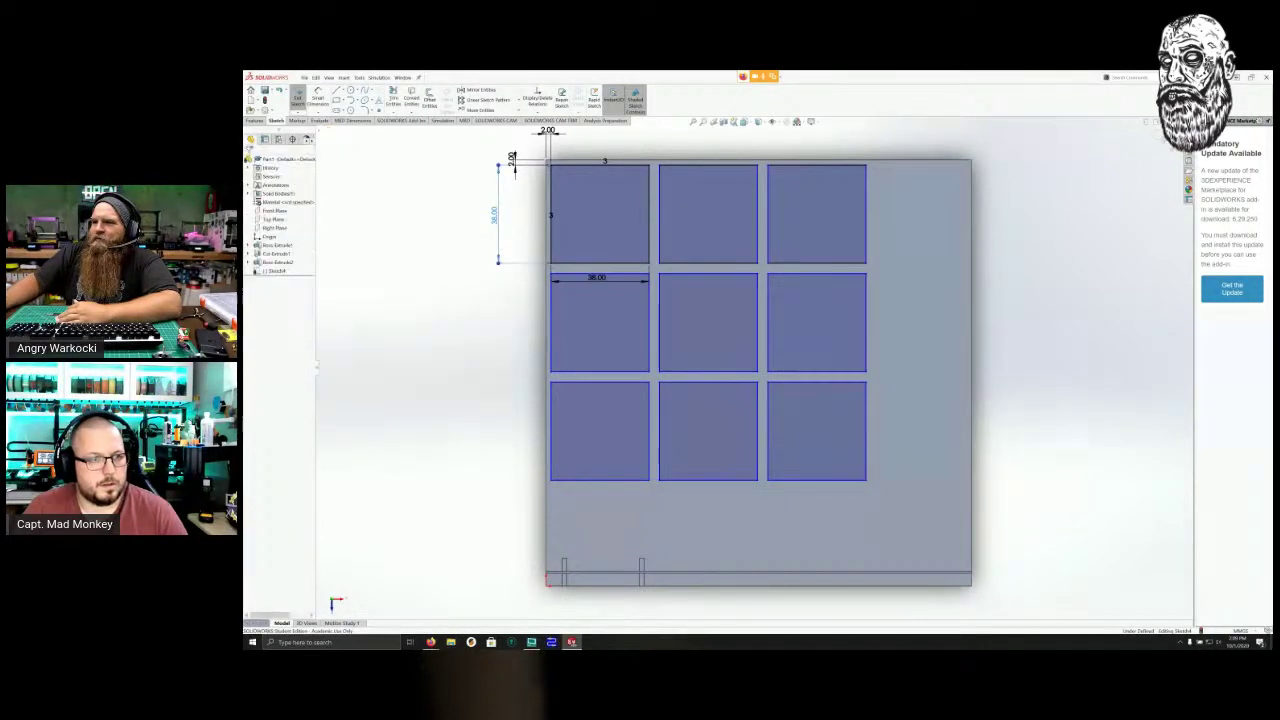
Change the first square's height and width to 35 mm each.
double_click(494, 216)
type("38.5")
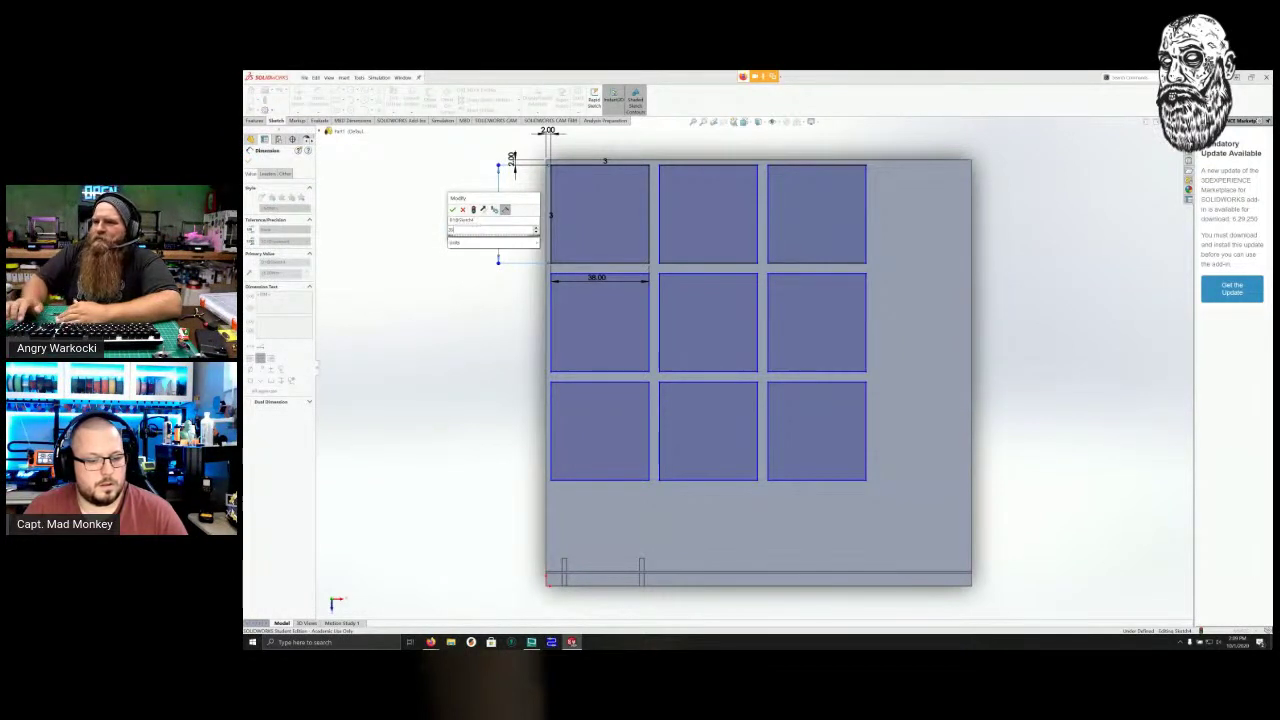
key("Return")
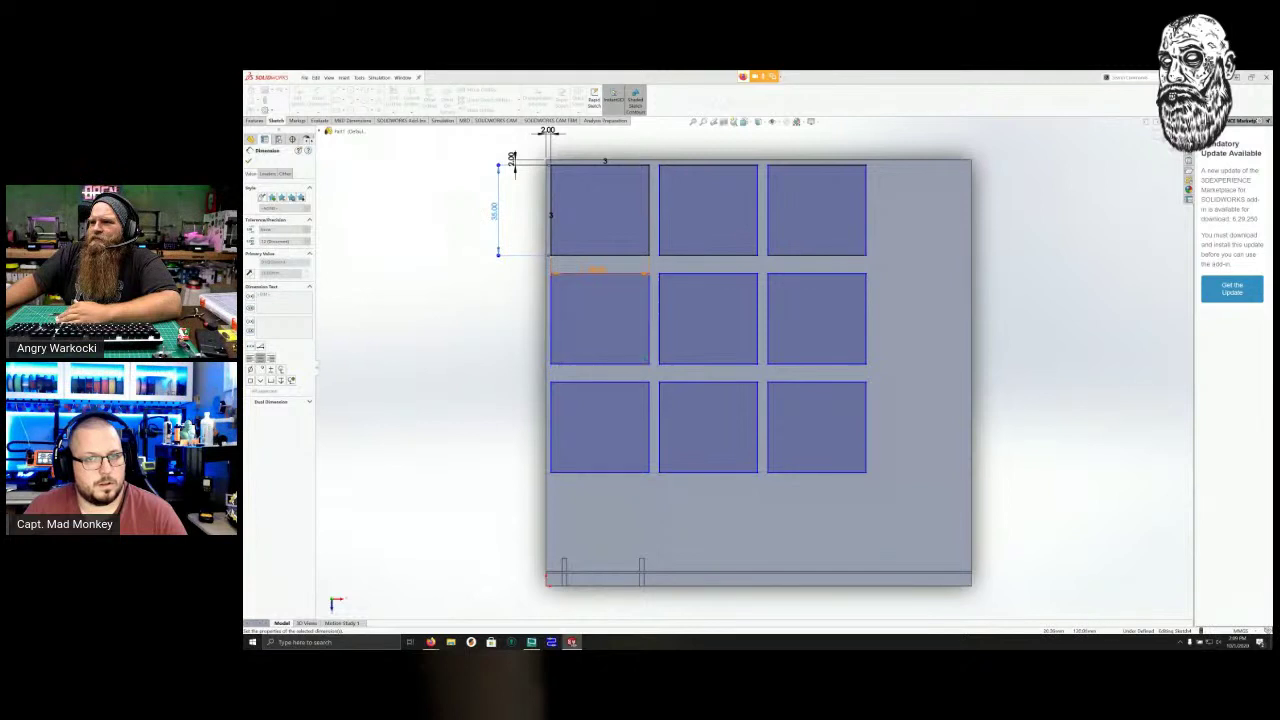
double_click(597, 269)
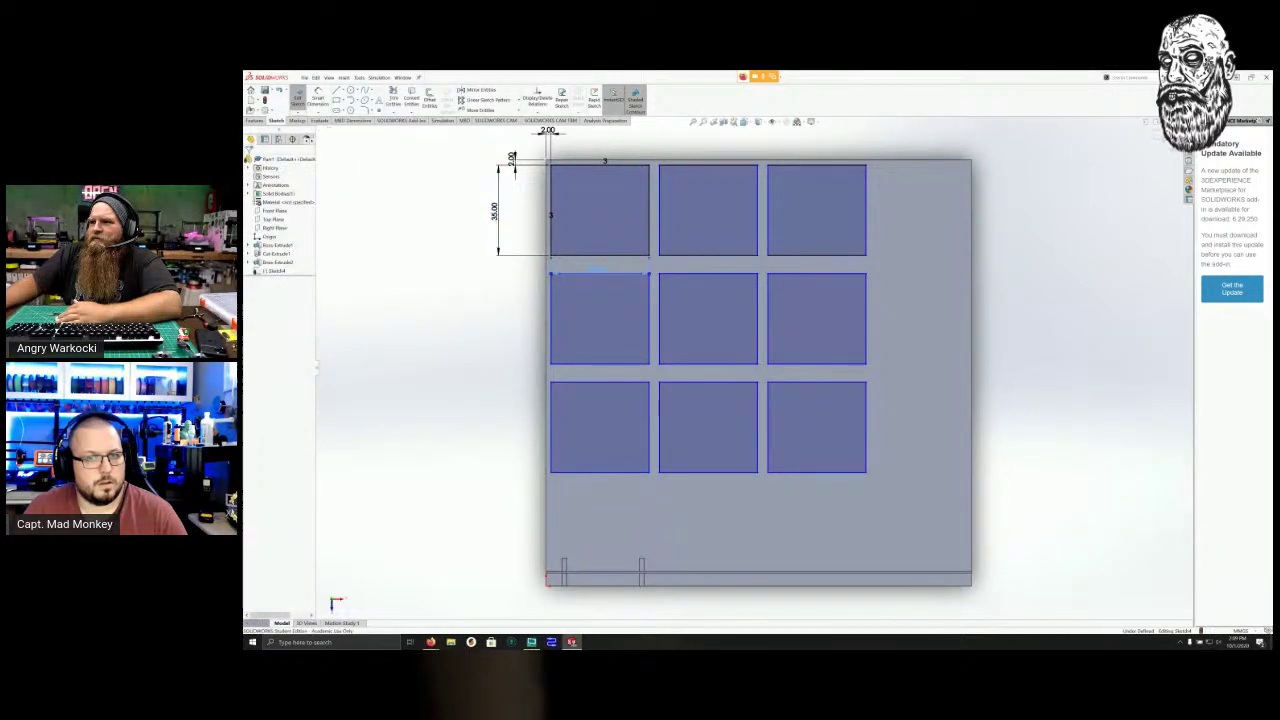
type("35")
key("Return")
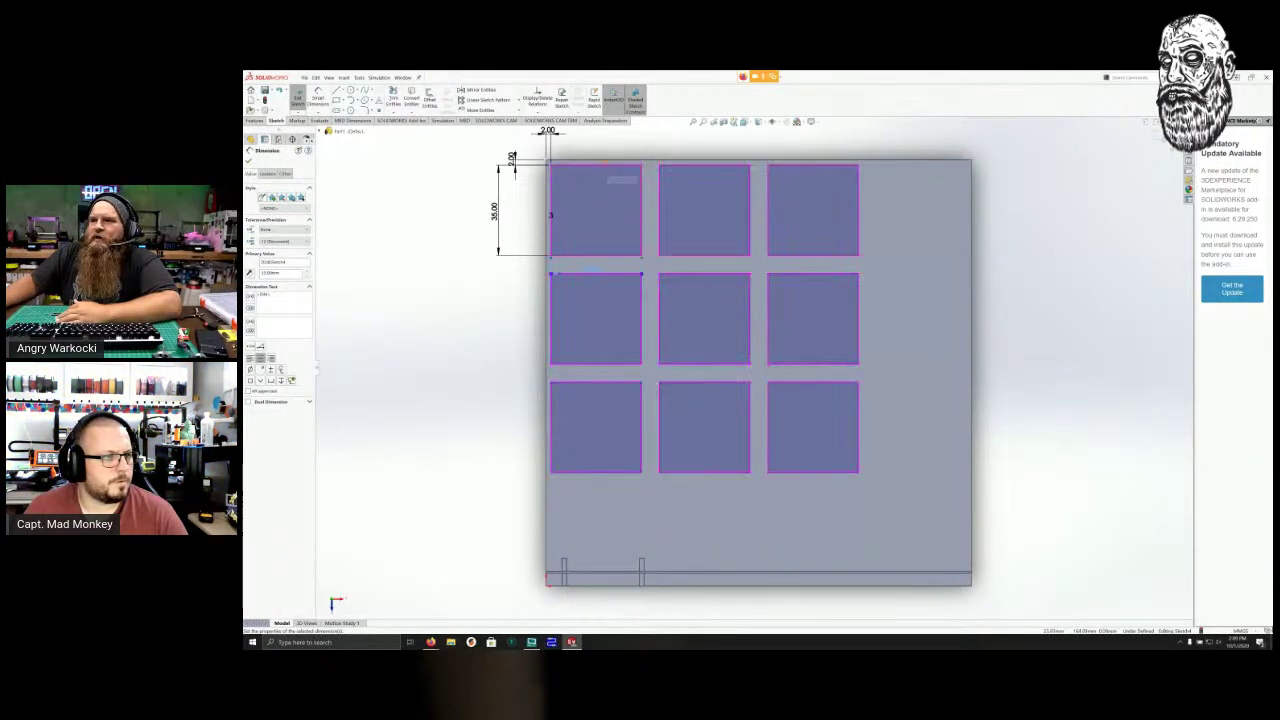
Examine the pattern's instance-count dimensions and the options available for them and the sketch, leaving everything as is.
double_click(605, 162)
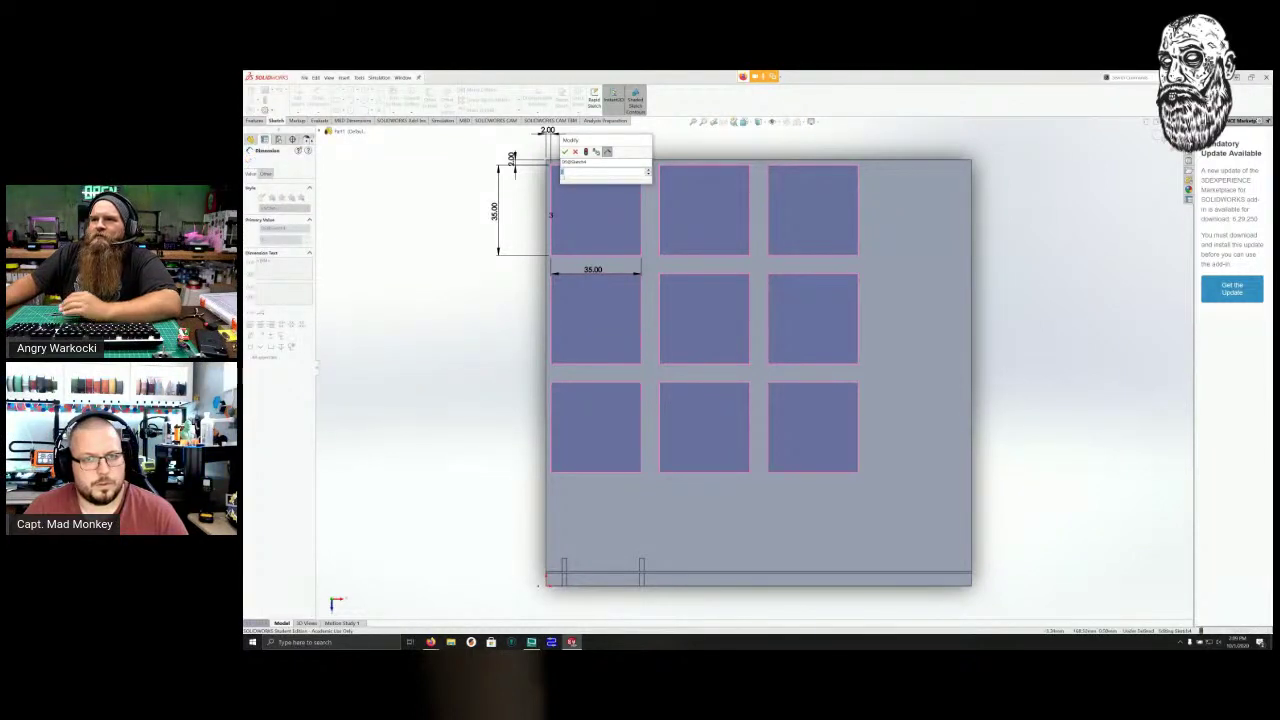
left_click(575, 152)
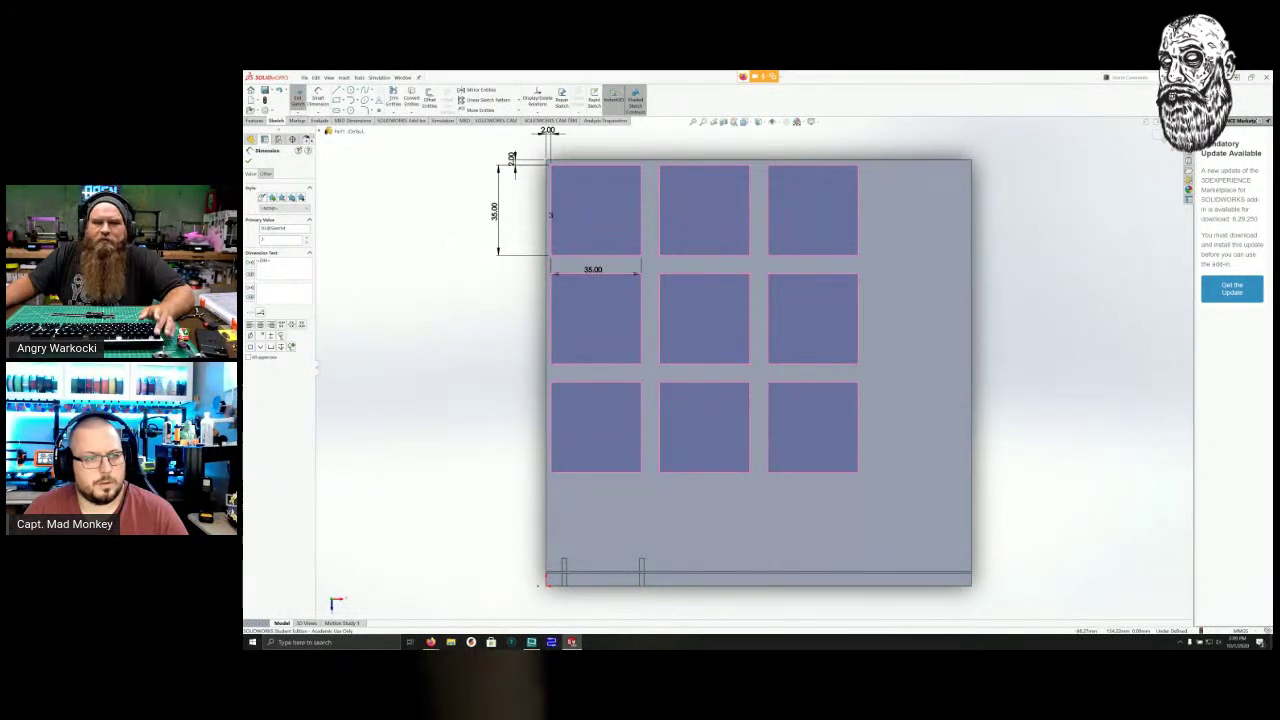
key("Escape")
left_click(275, 271)
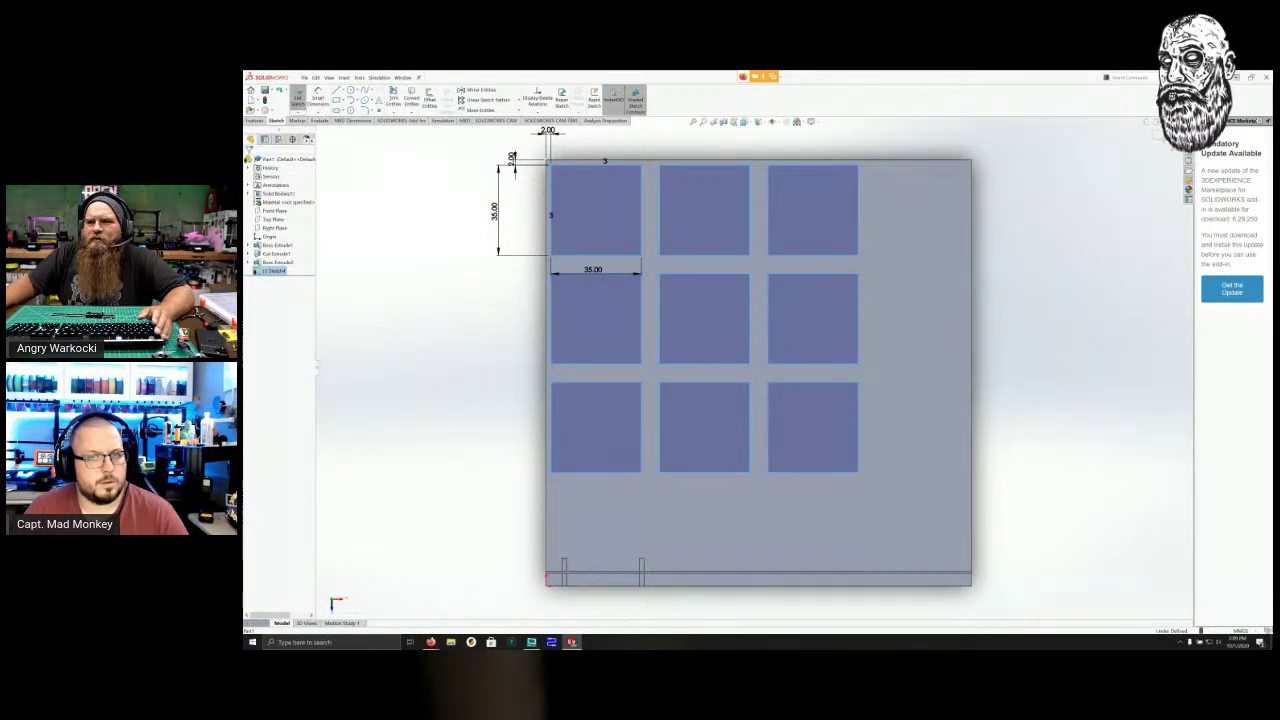
right_click(275, 271)
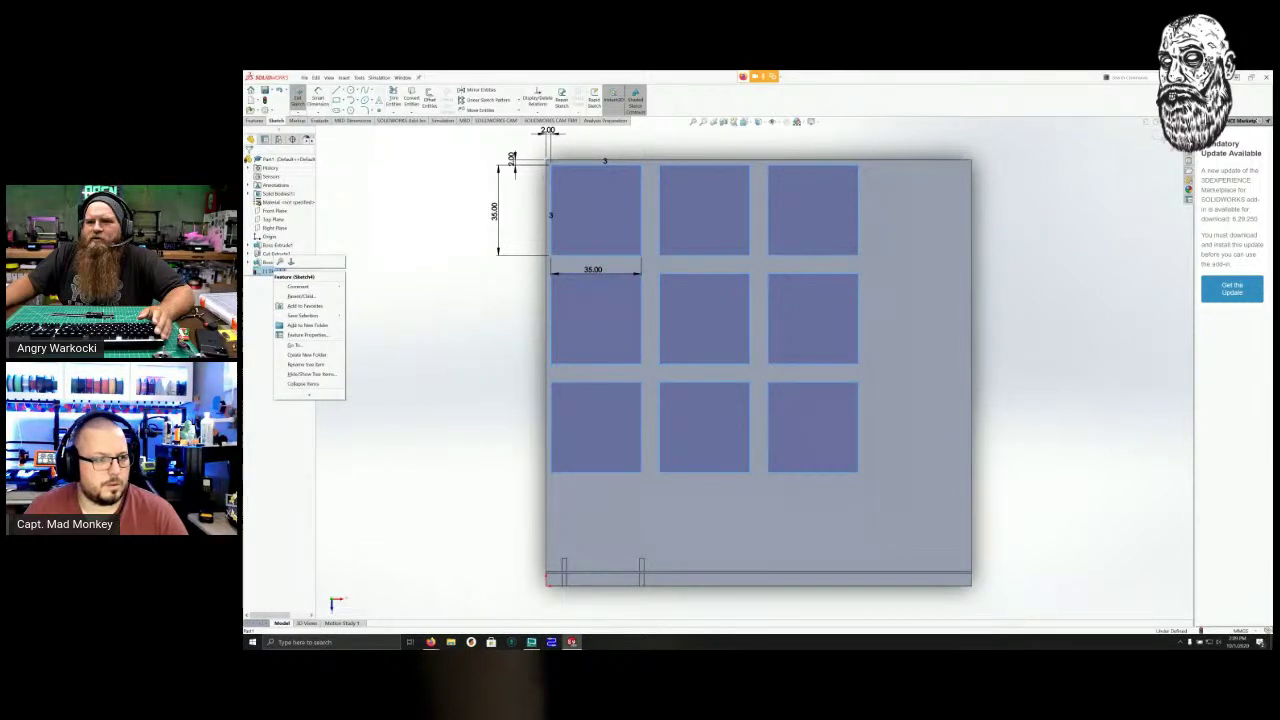
key("Escape")
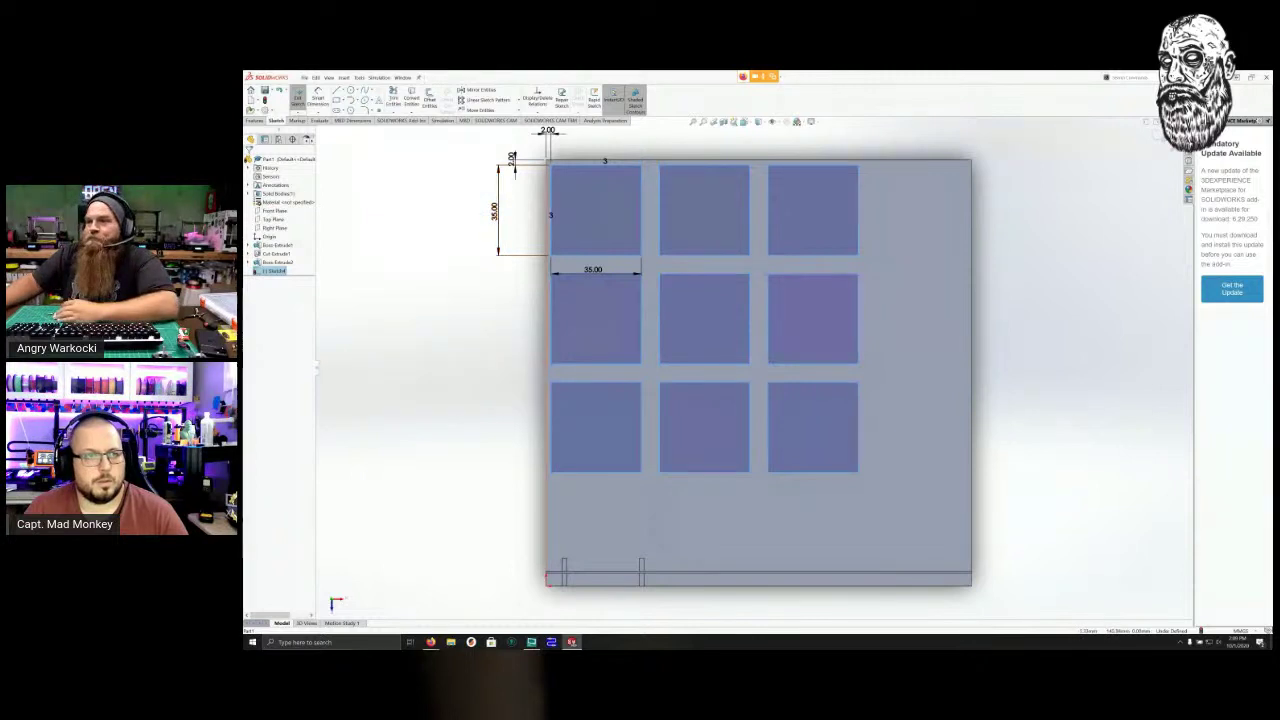
right_click(551, 213)
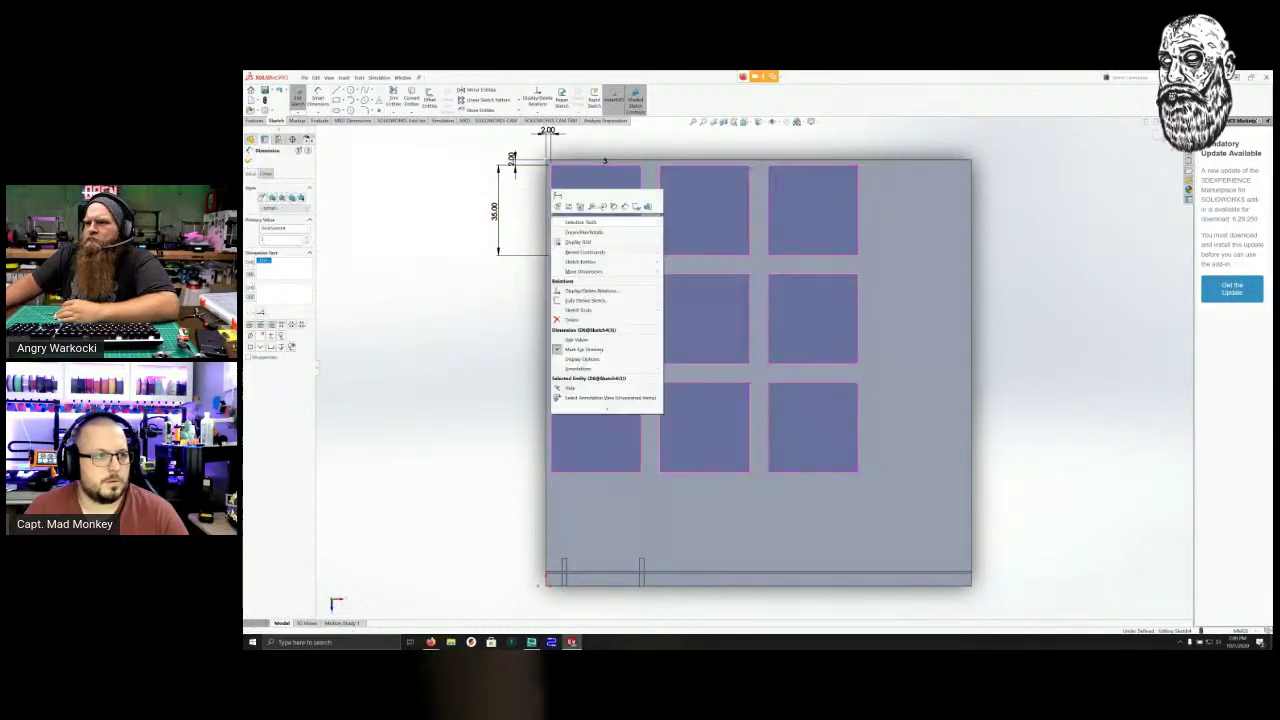
mouse_move(585, 222)
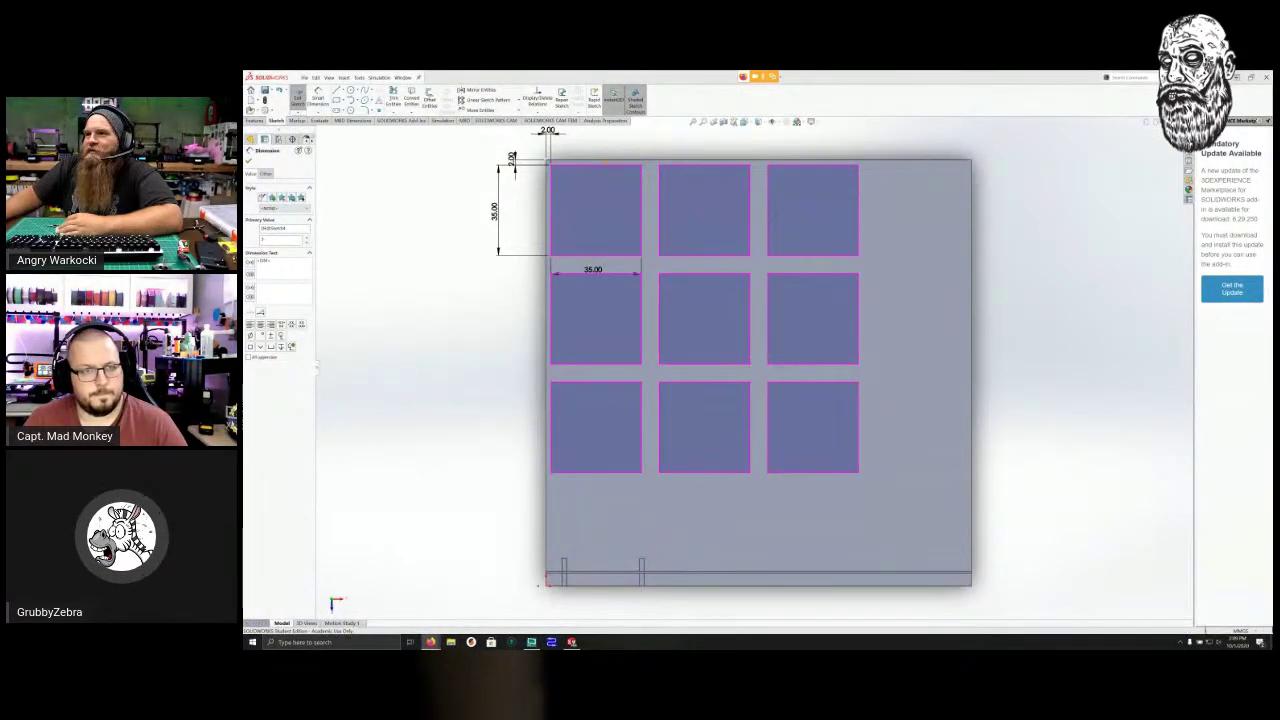
right_click(604, 160)
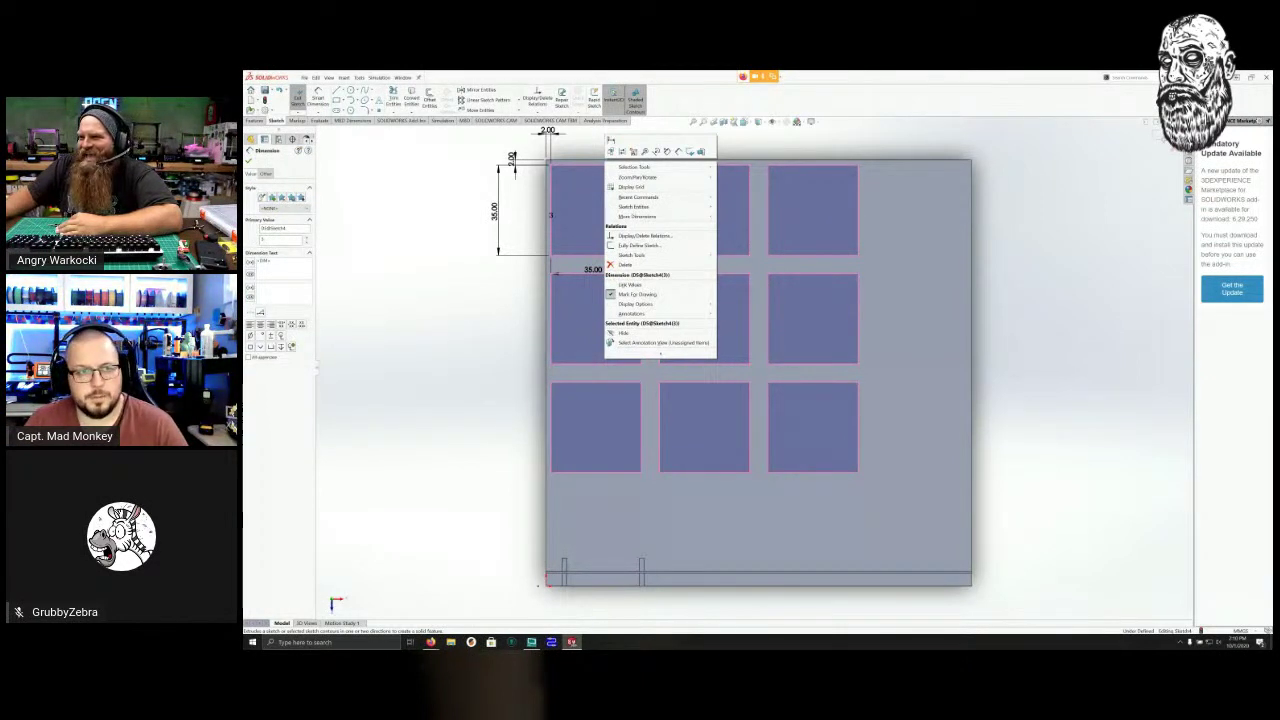
key("Escape")
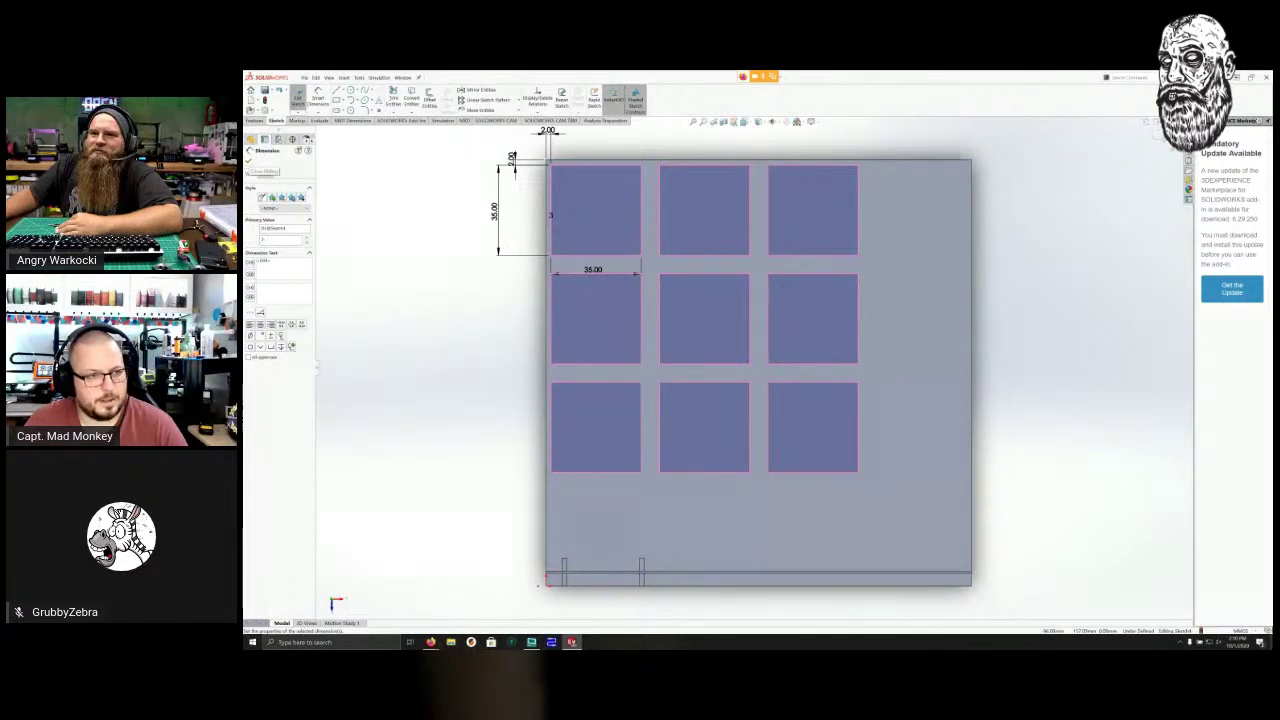
key("Escape")
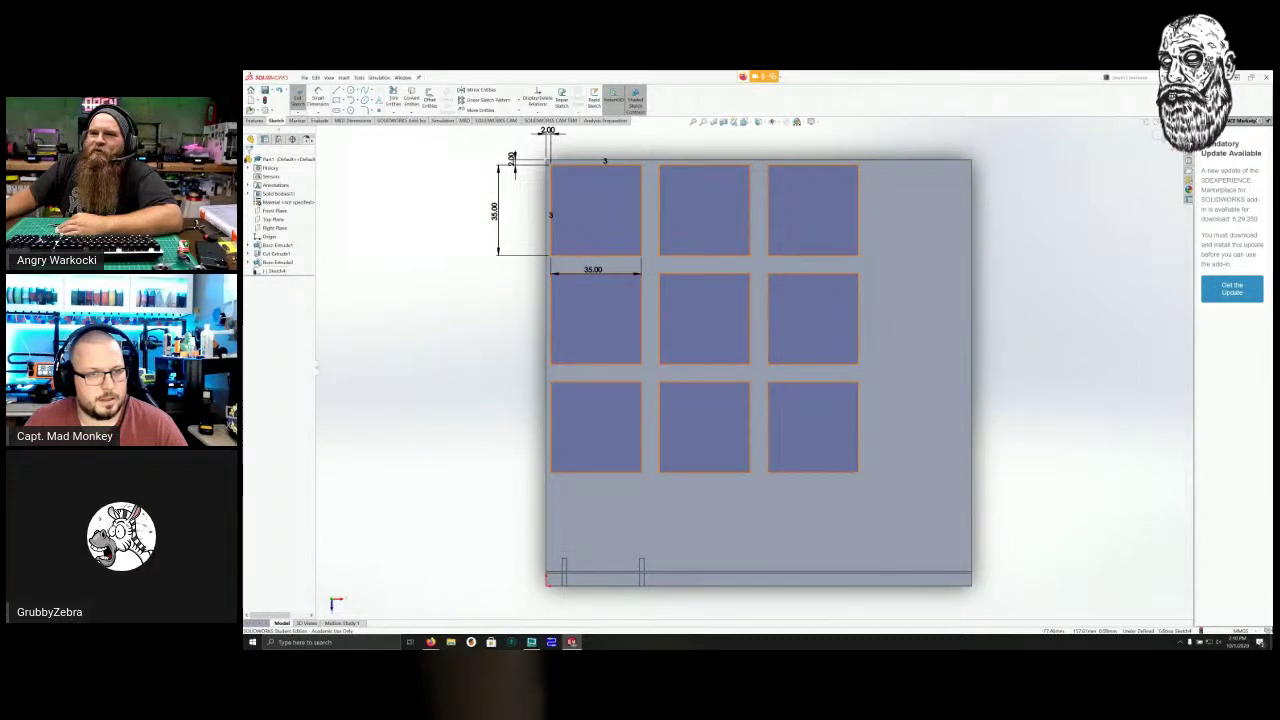
right_click(272, 270)
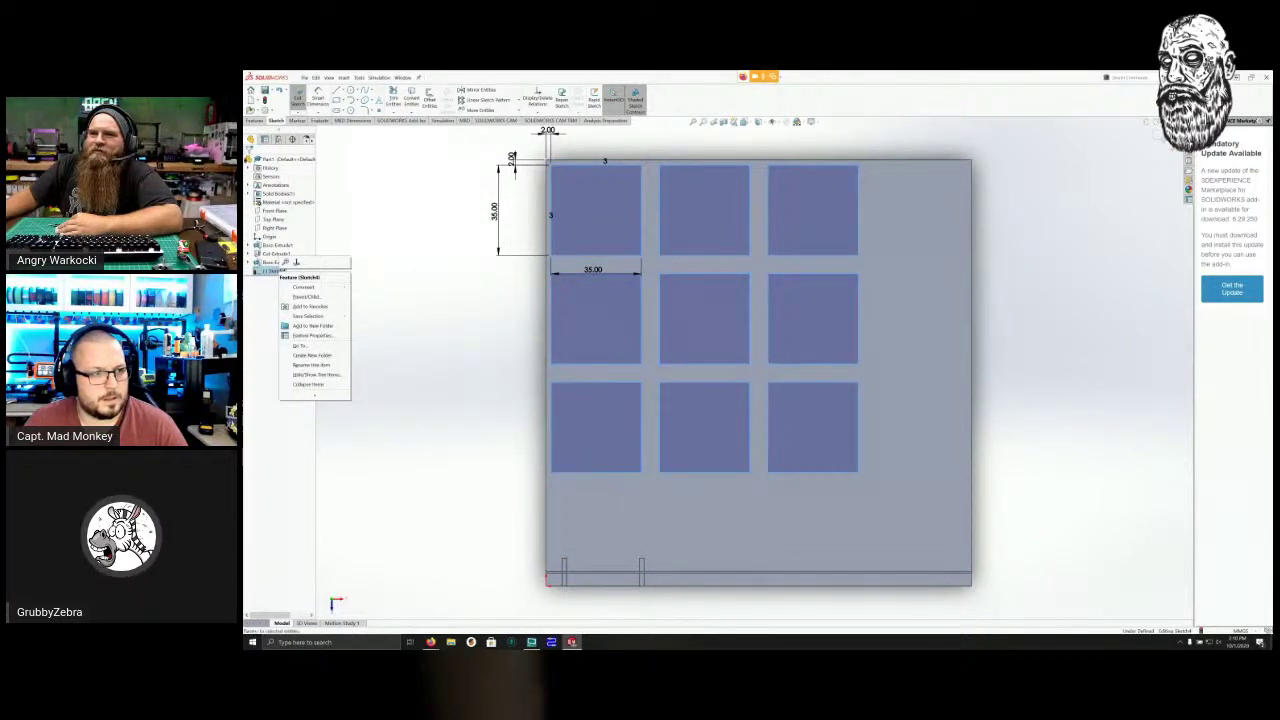
key("Escape")
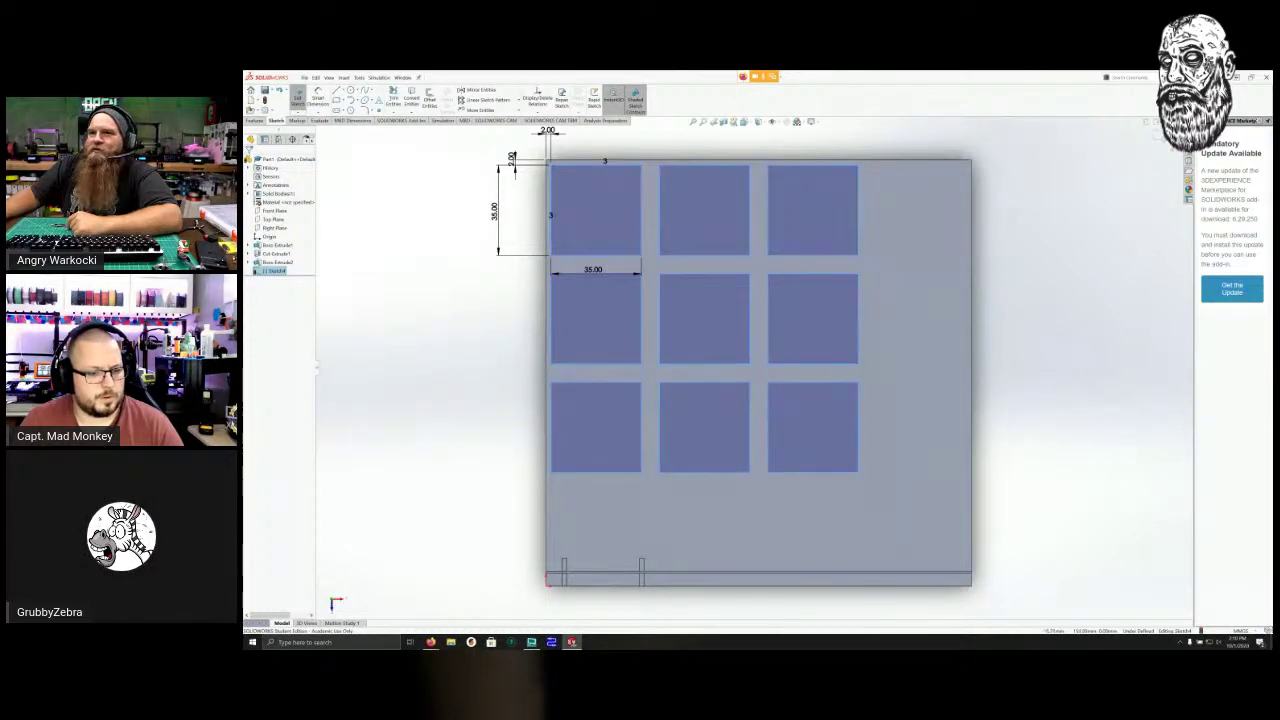
Try a vertical instance count of 2 for the square pattern, and set it back to 3.
double_click(551, 216)
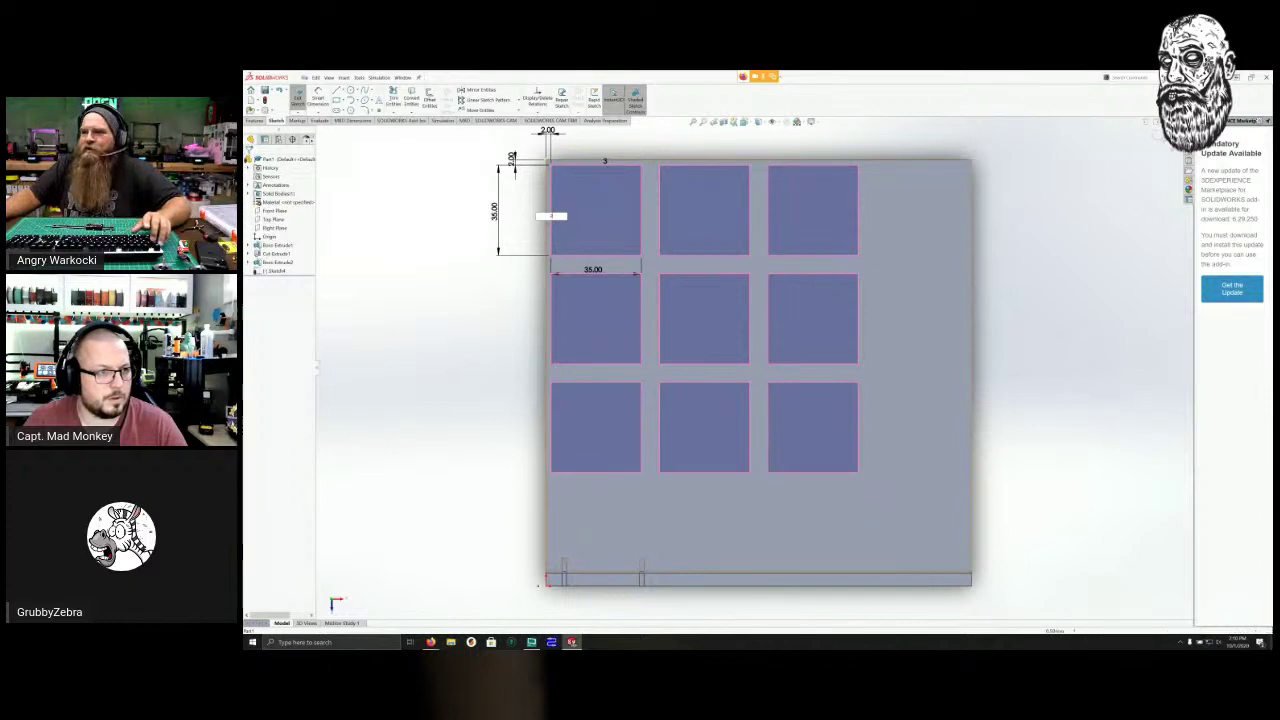
type("2")
key("Return")
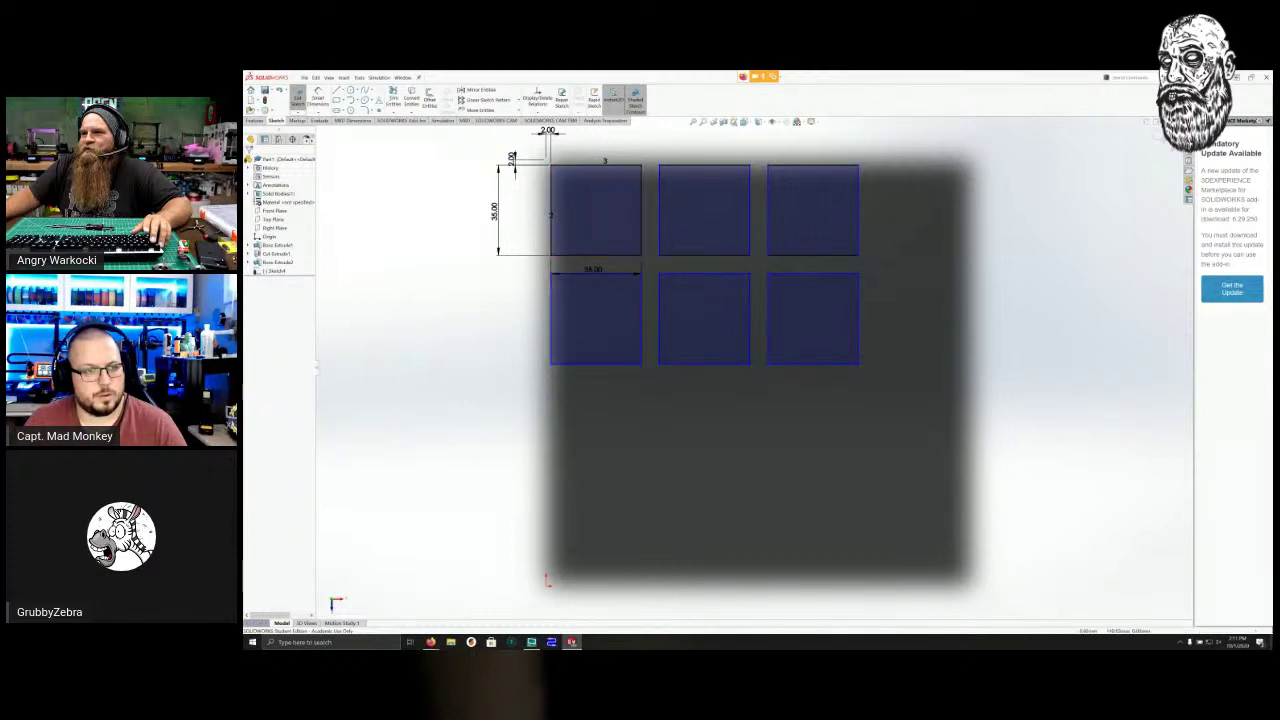
double_click(550, 215)
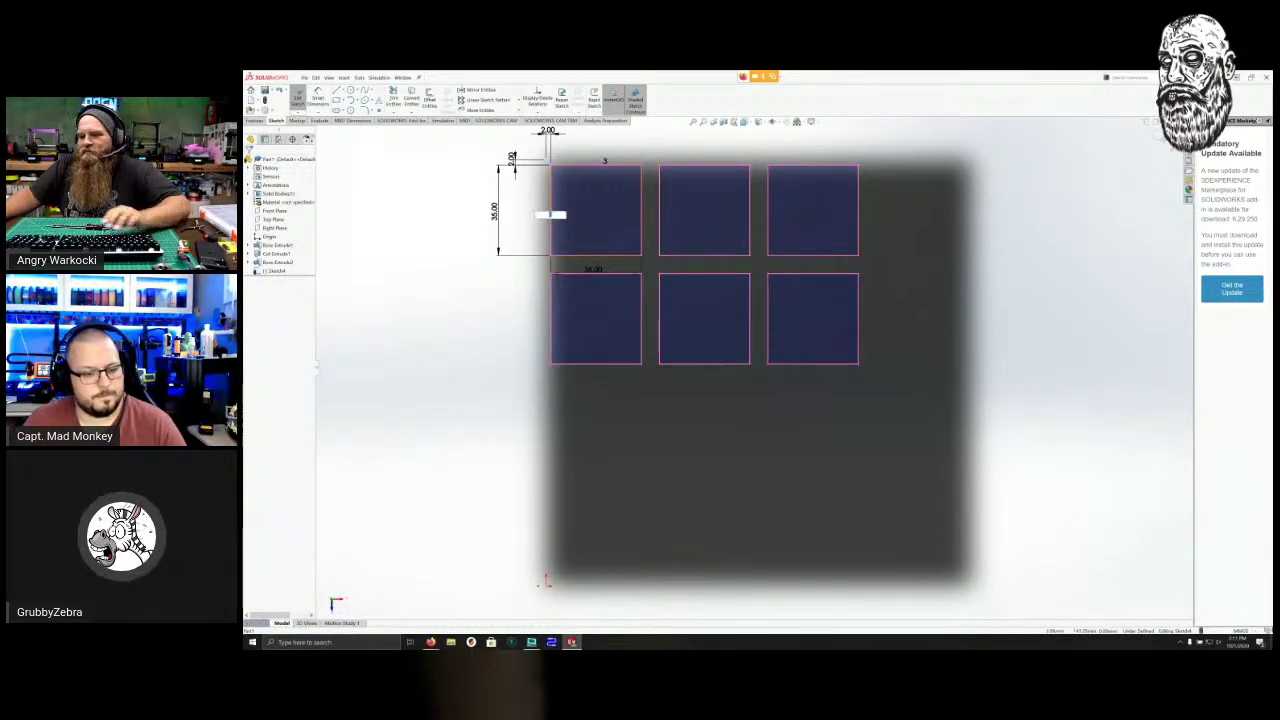
type("3")
key("Return")
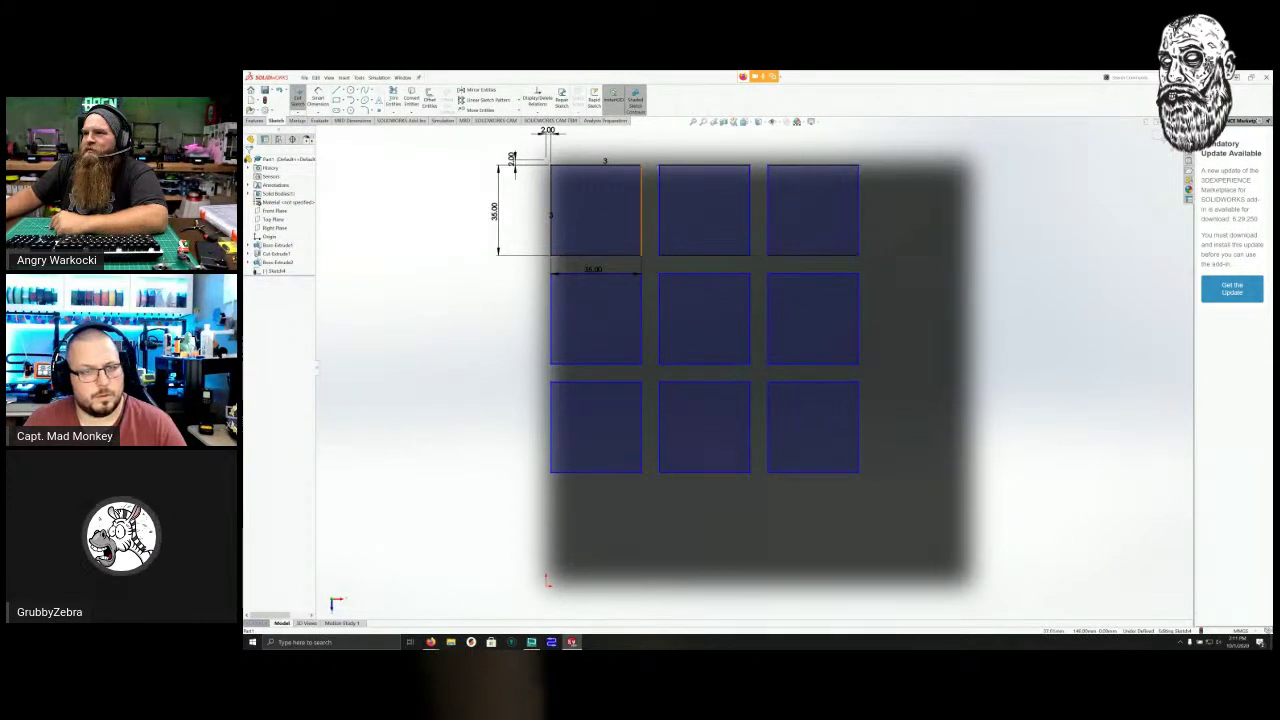
Dimension the horizontal gap between the first and second squares of the upper row and set it to 2 mm.
left_click(318, 98)
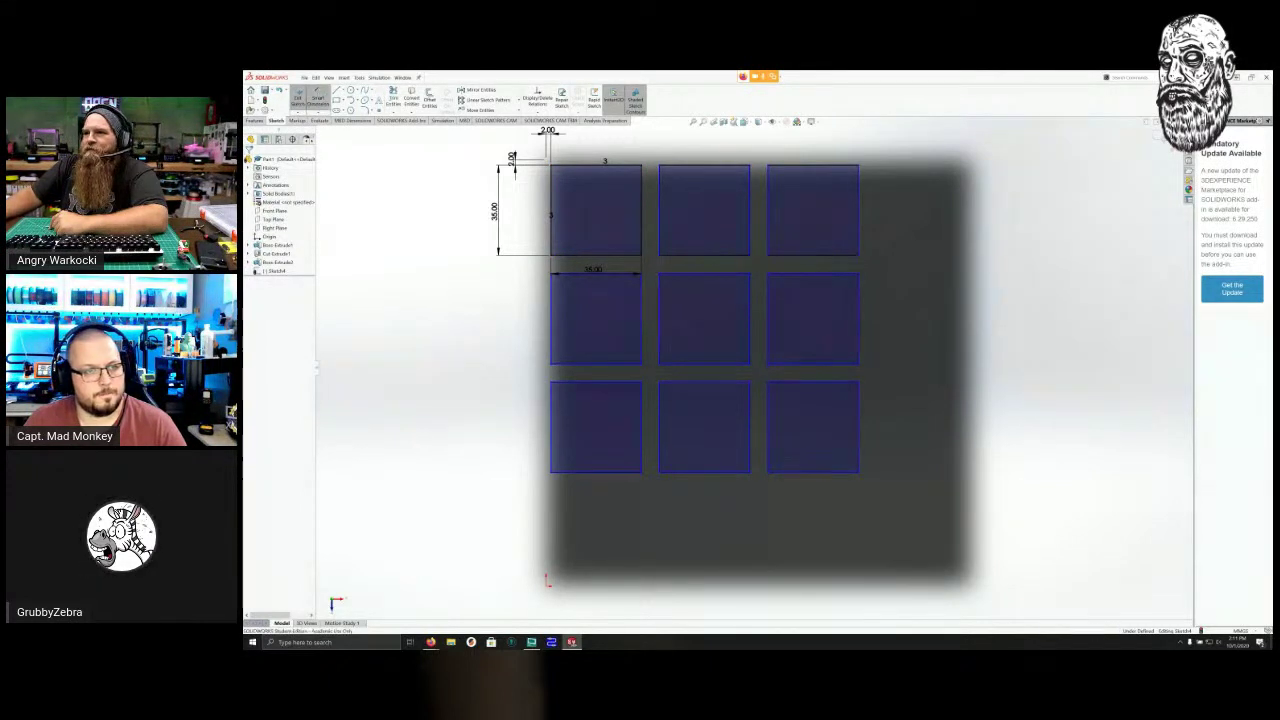
left_click(659, 209)
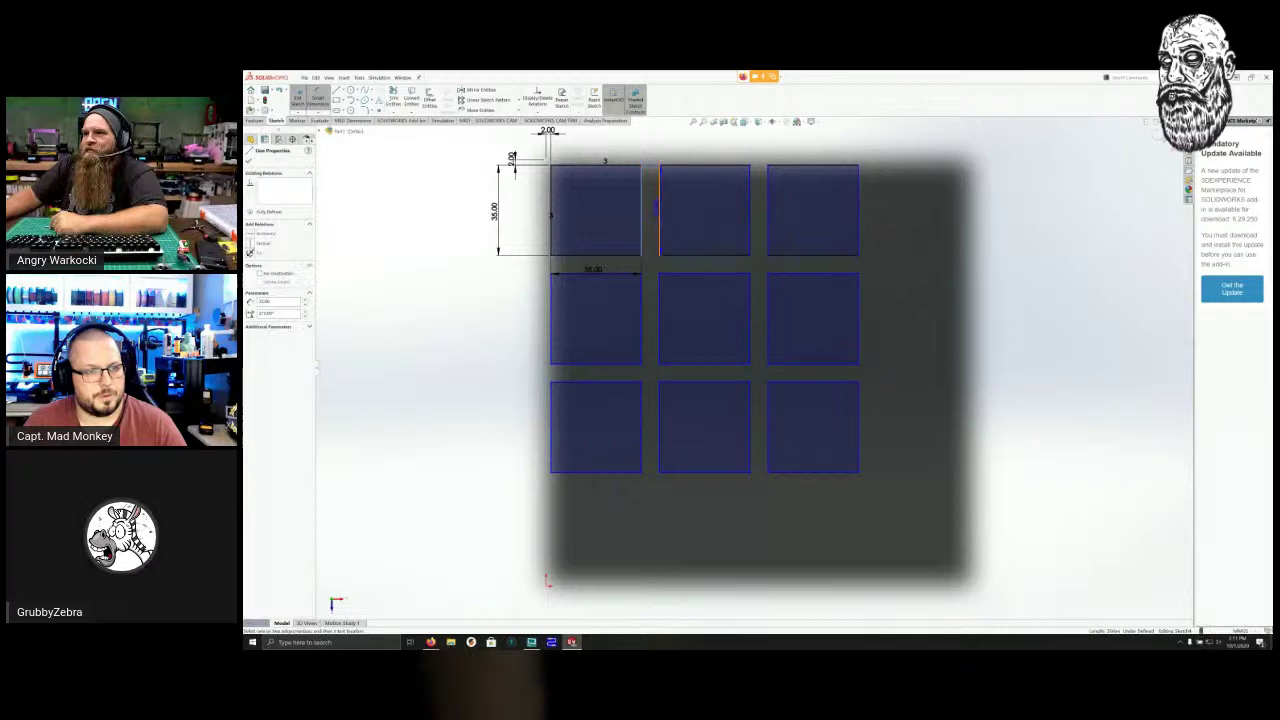
left_click(660, 209)
left_click(660, 146)
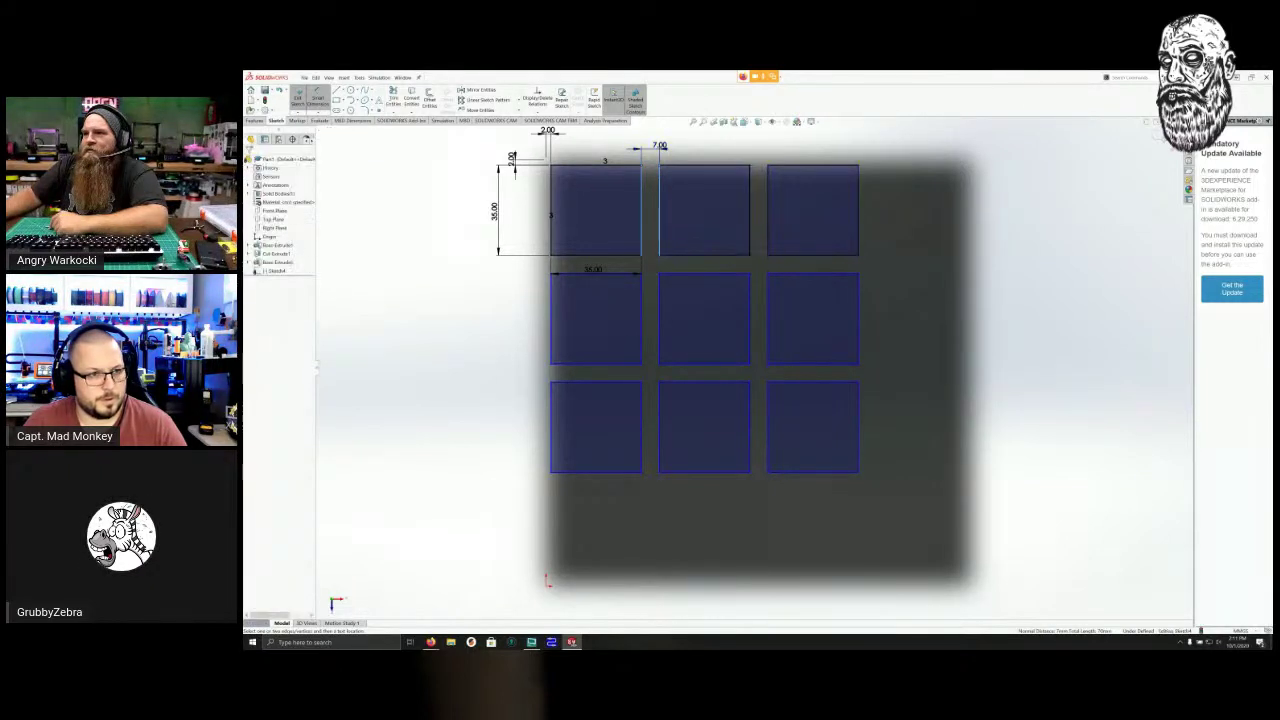
left_click(660, 146)
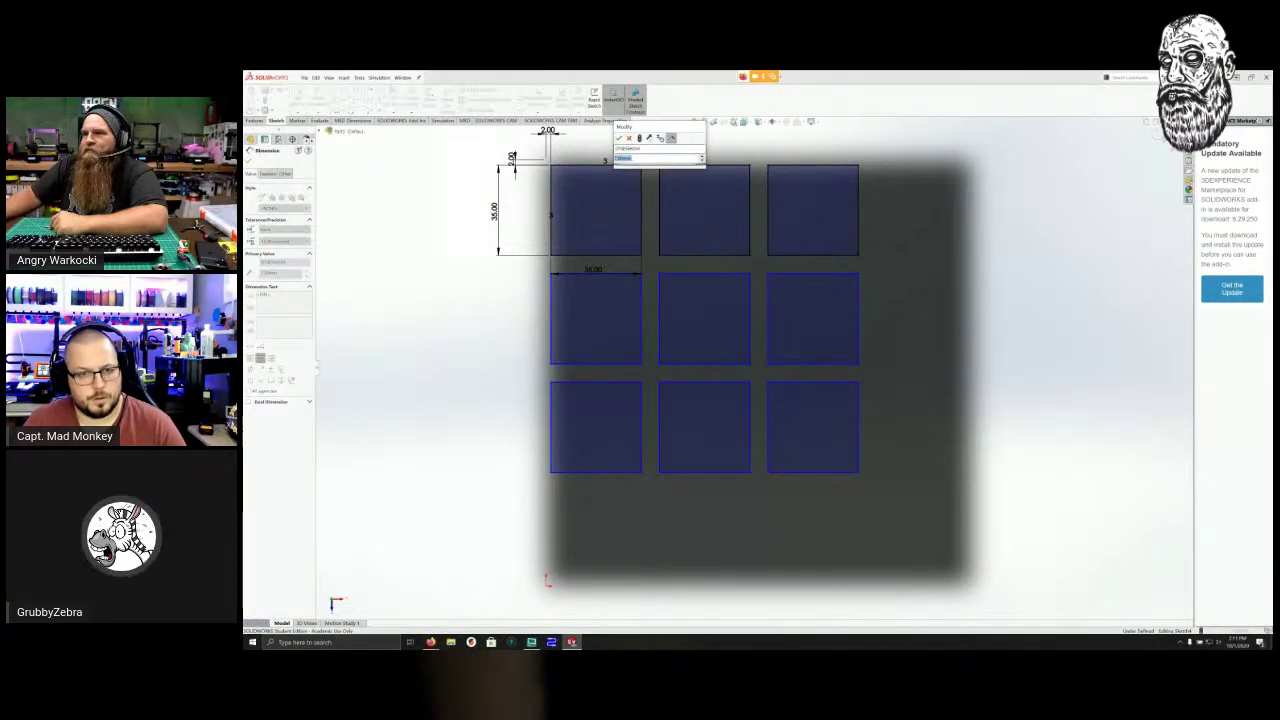
type("2")
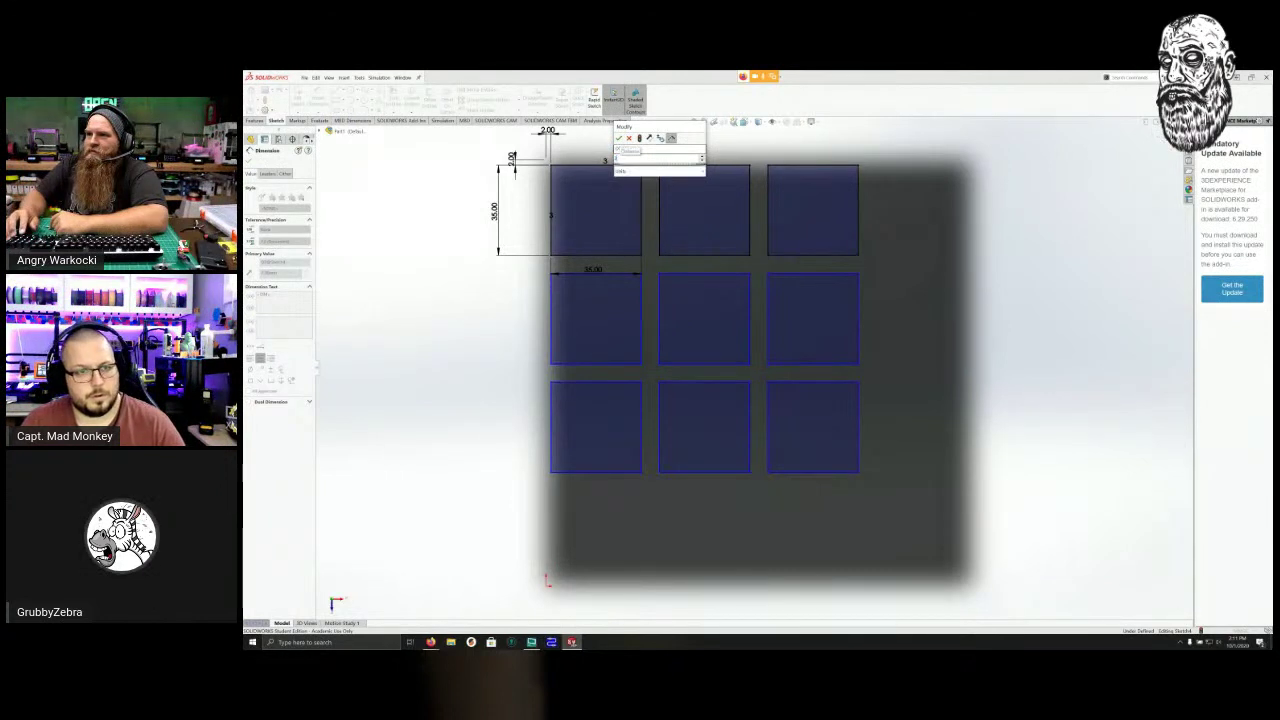
key("Return")
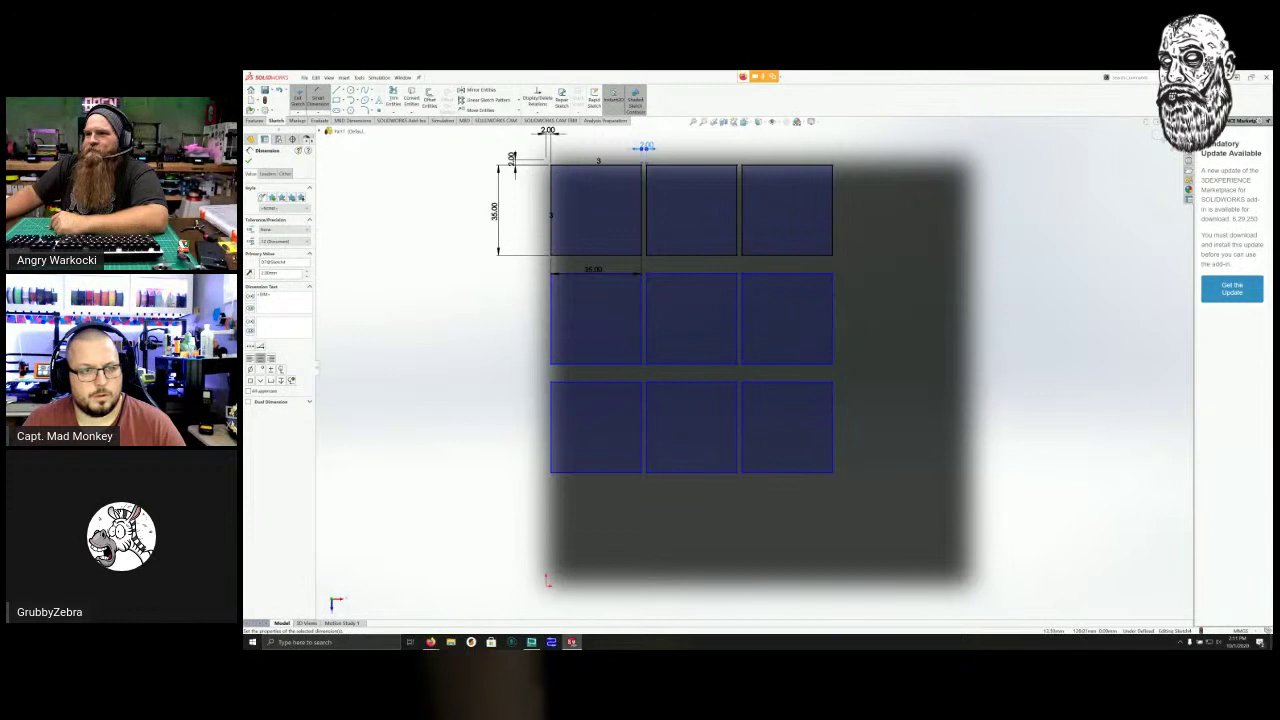
Dimension the vertical gap between the first square and the one below it at 2 mm, and finish the sketch.
left_click(590, 255)
left_click(590, 273)
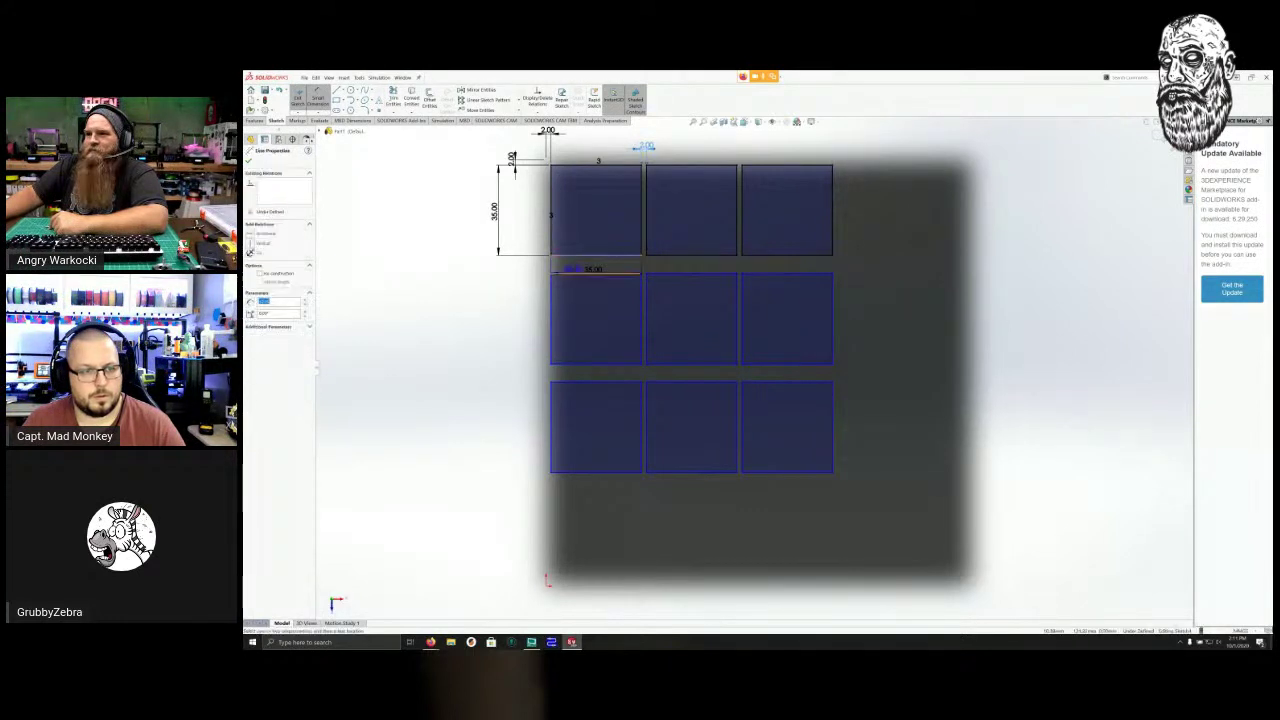
left_click(524, 268)
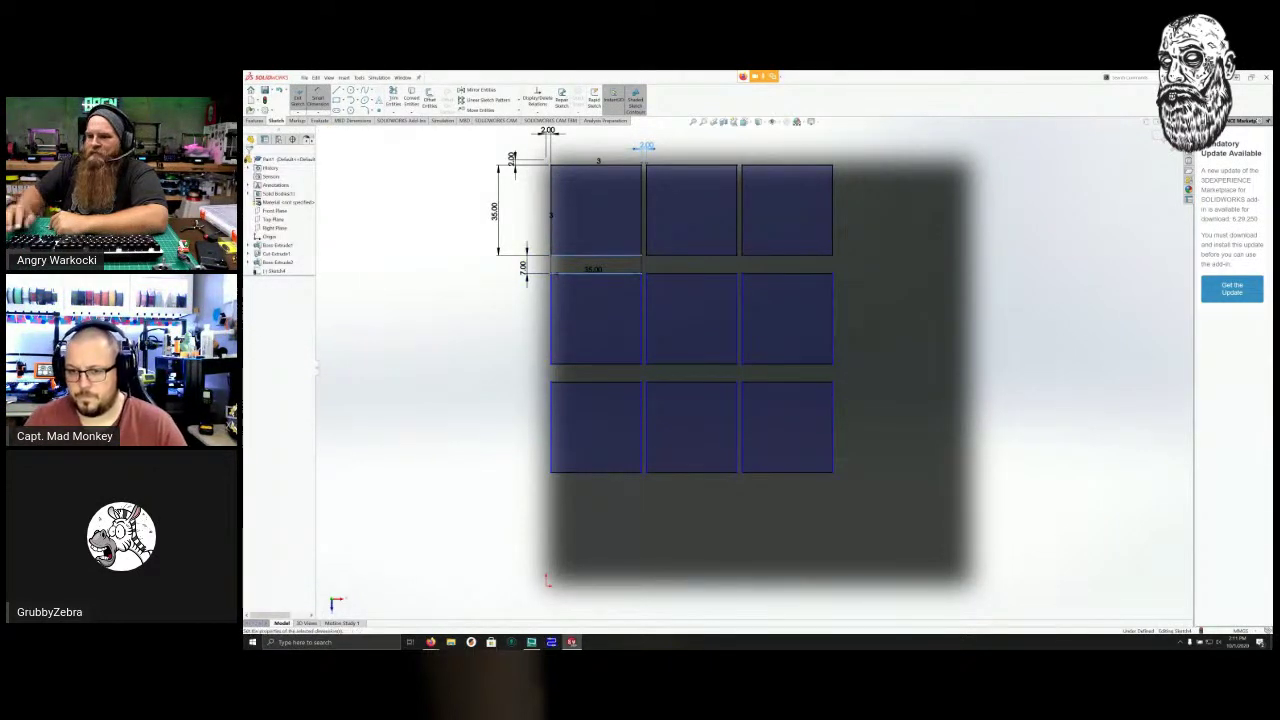
left_click(525, 268)
type("2")
key("Return")
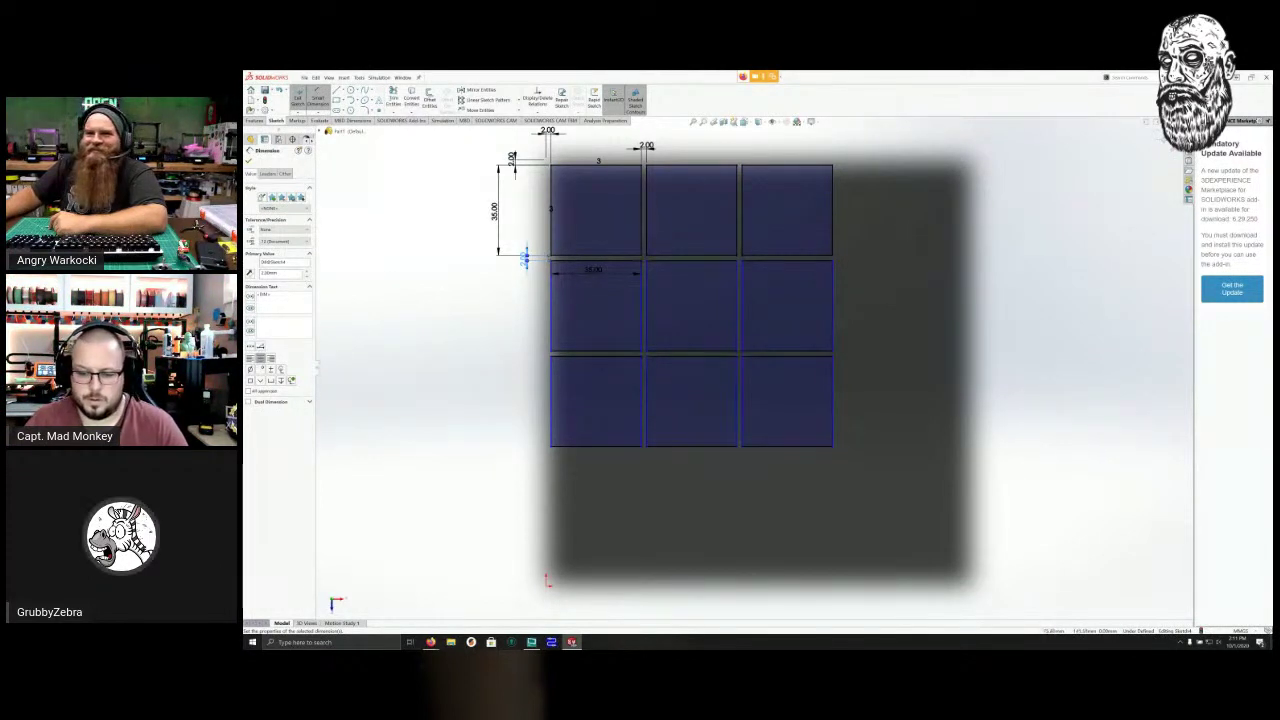
key("Escape")
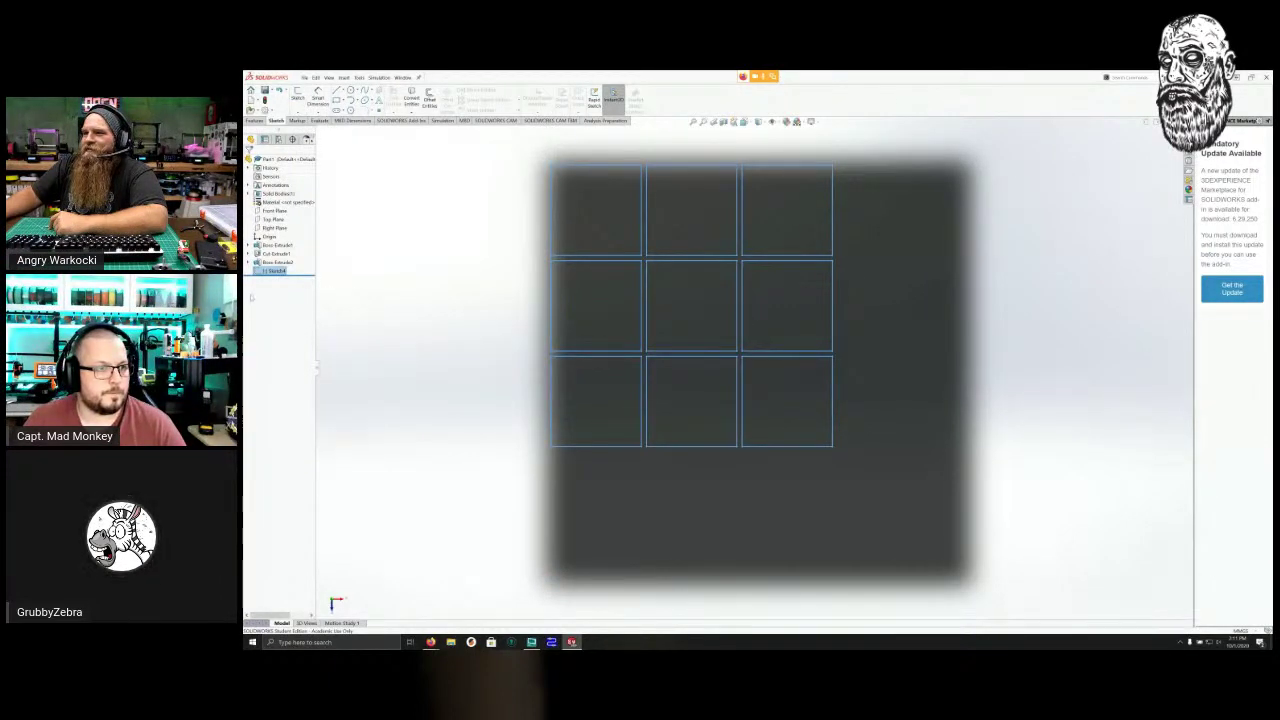
Rebuild the model and show the hidden solid body again through the last boss extrusion.
right_click_drag(477, 304, 477, 266)
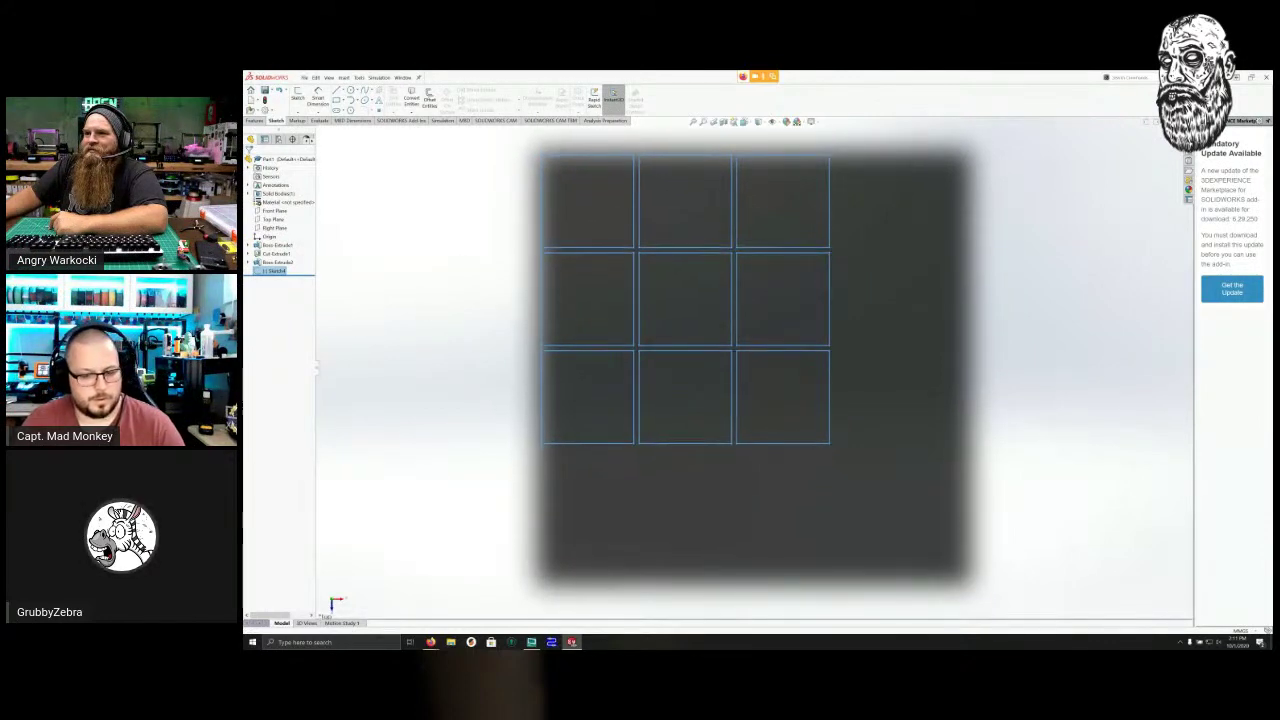
mouse_move(640, 300)
middle_mouse_down()
mouse_move(580, 270)
mouse_move(430, 330)
mouse_move(500, 380)
mouse_move(700, 330)
mouse_move(820, 318)
mouse_move(917, 375)
middle_mouse_up()
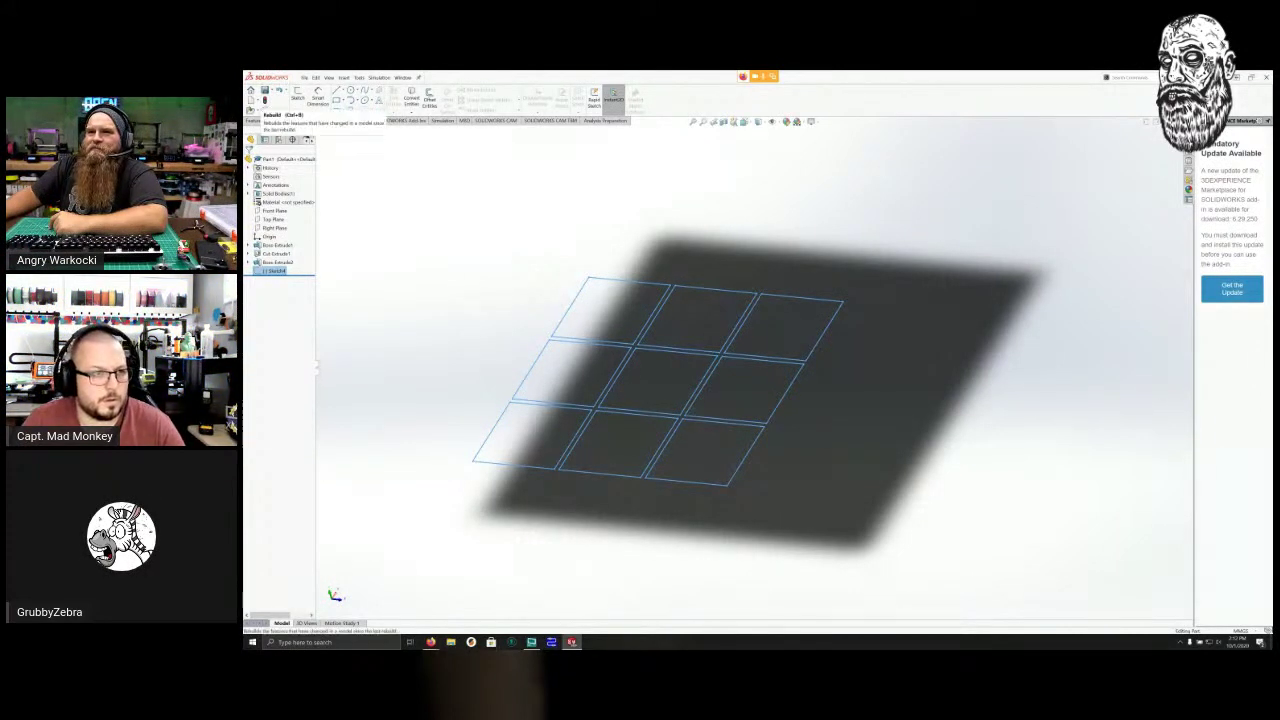
left_click(265, 100)
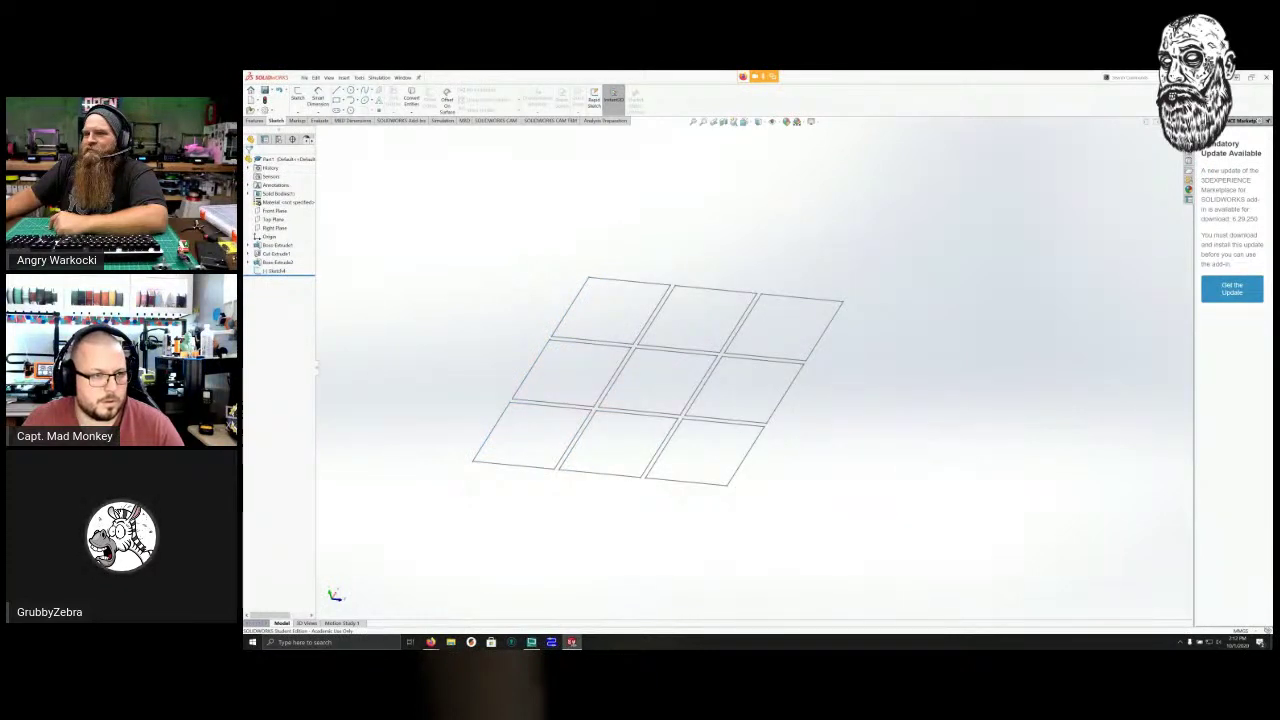
scroll(753, 367, "up", 1)
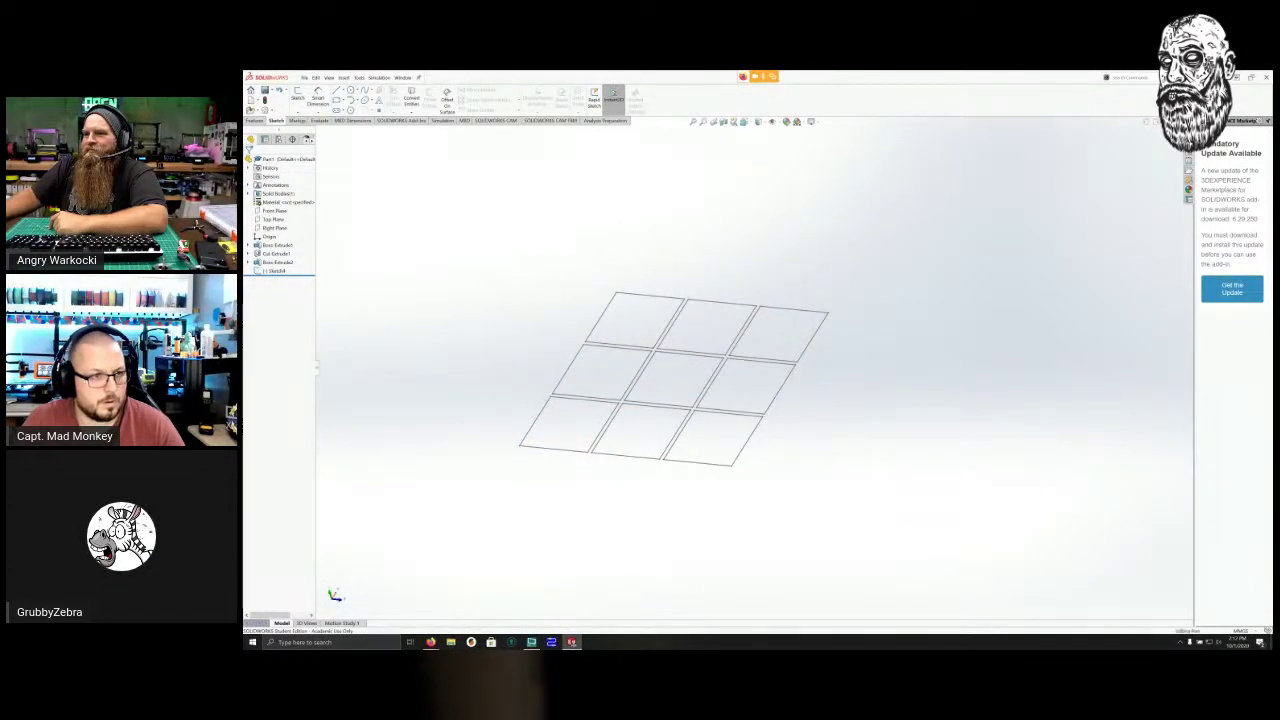
middle_click_drag(753, 367, 796, 348)
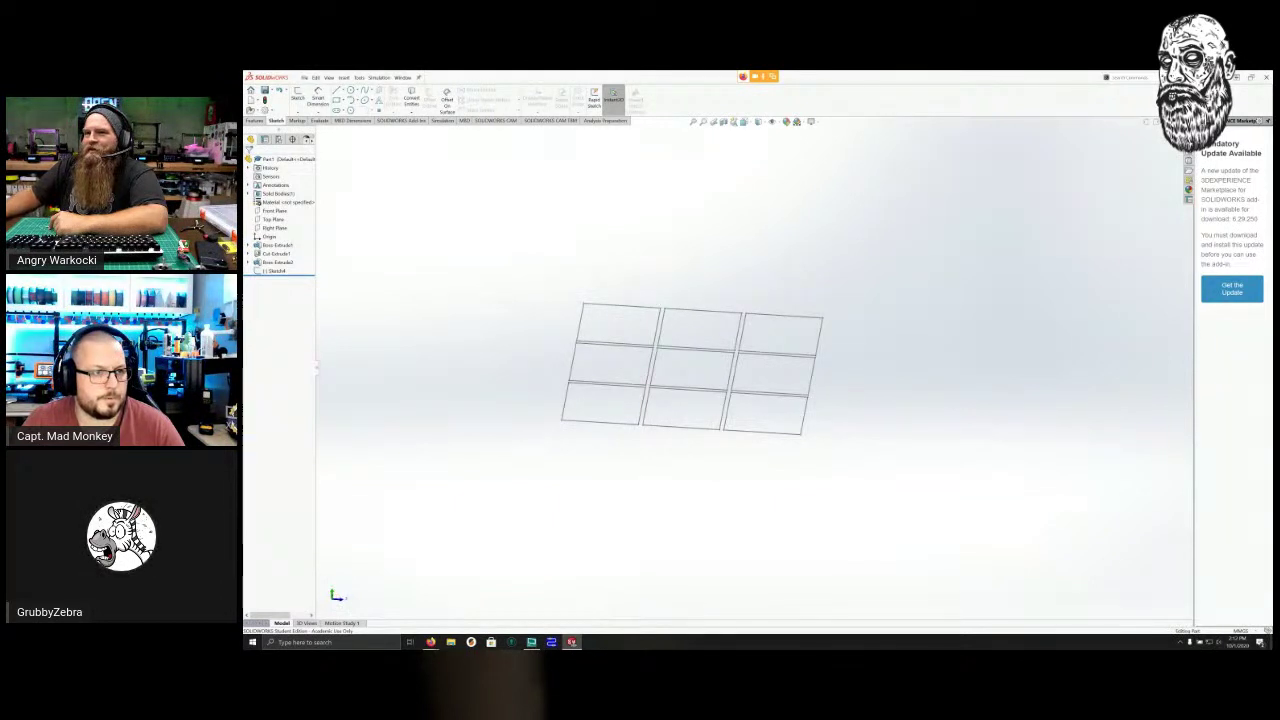
mouse_move(753, 367)
middle_mouse_down()
mouse_move(700, 335)
mouse_move(668, 350)
mouse_move(690, 400)
mouse_move(745, 405)
mouse_move(835, 370)
mouse_move(790, 345)
middle_mouse_up()
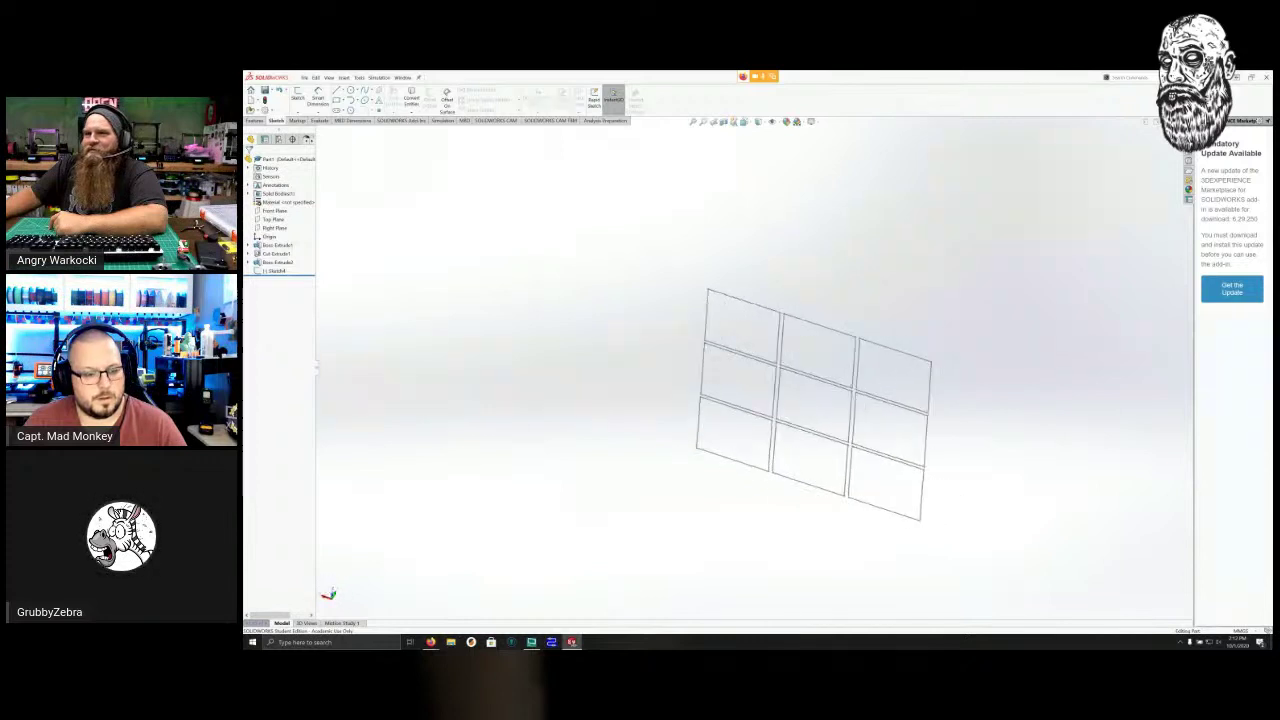
left_click(278, 262)
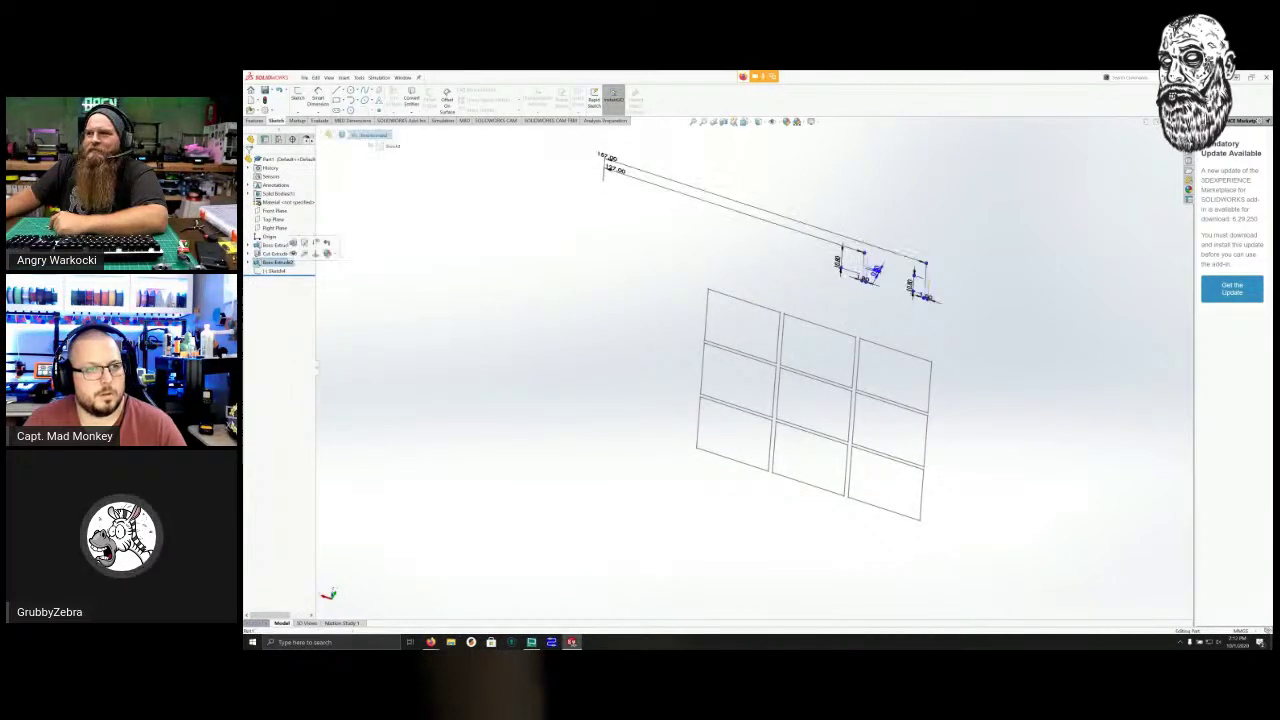
left_click(293, 254)
scroll(329, 491, "up", 1)
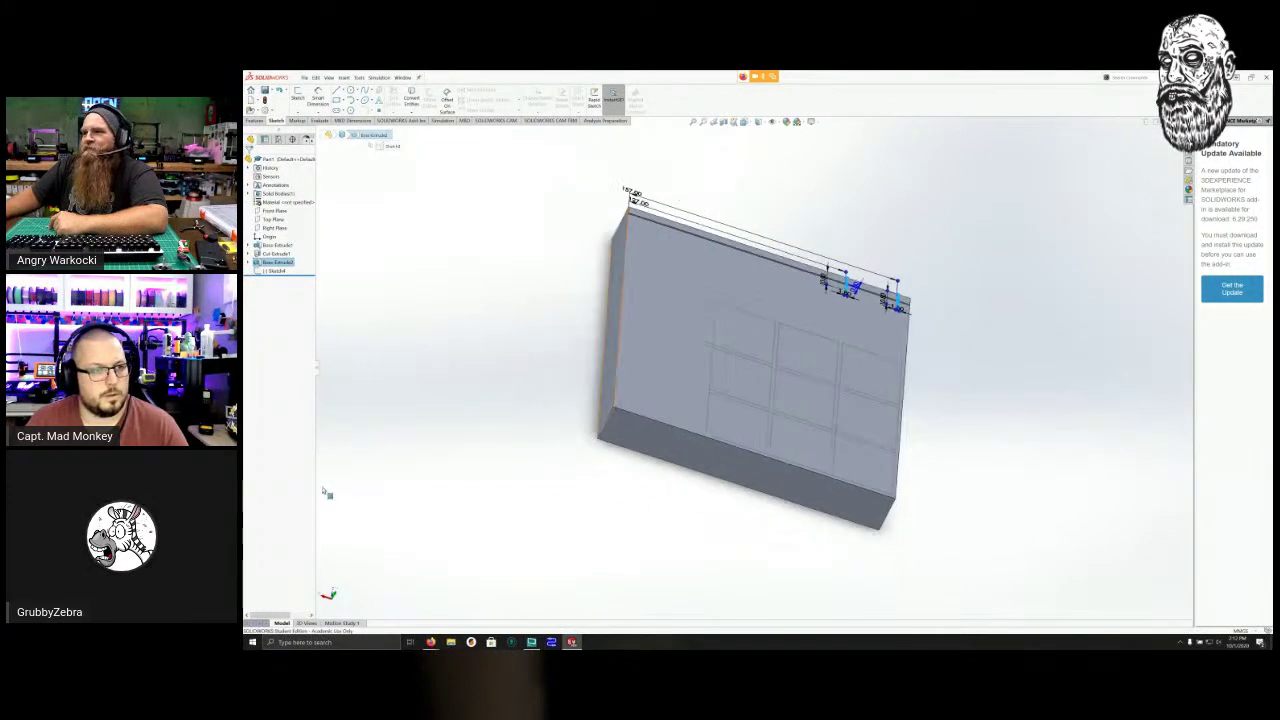
View the block's face straight on and set the square pattern's horizontal instance count to 4.
middle_click_drag(430, 447, 331, 597)
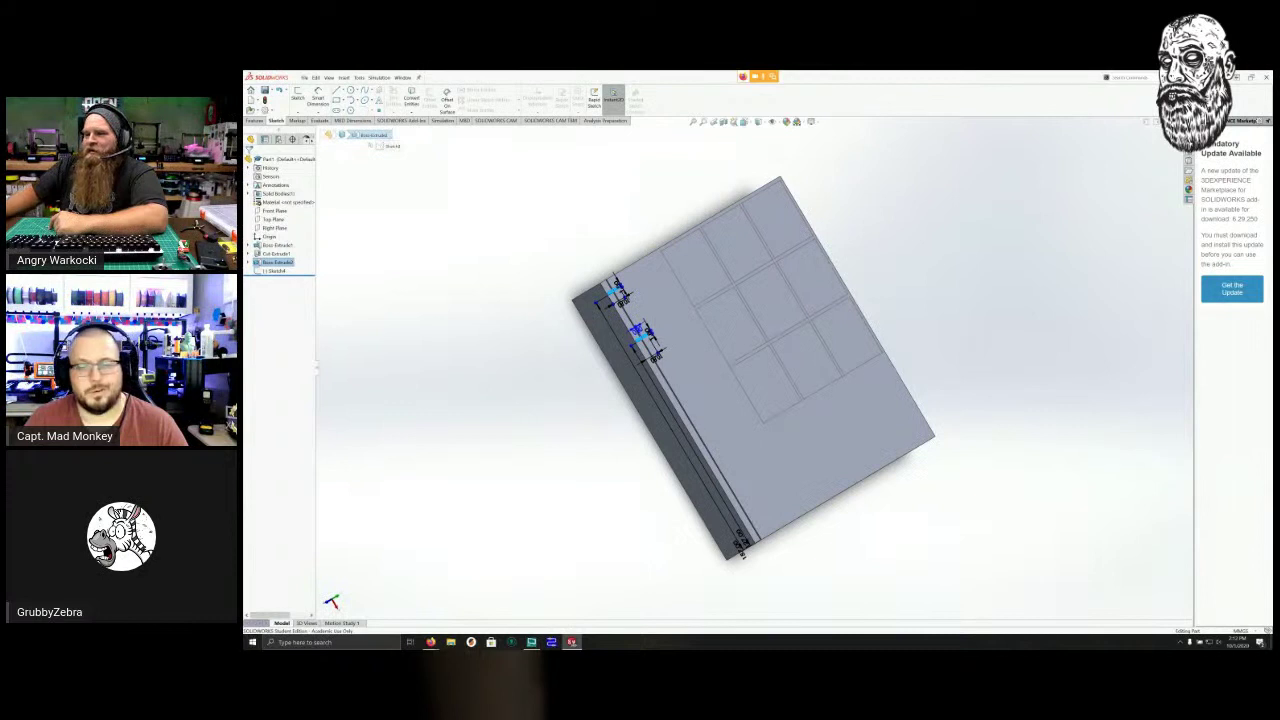
right_click(277, 262)
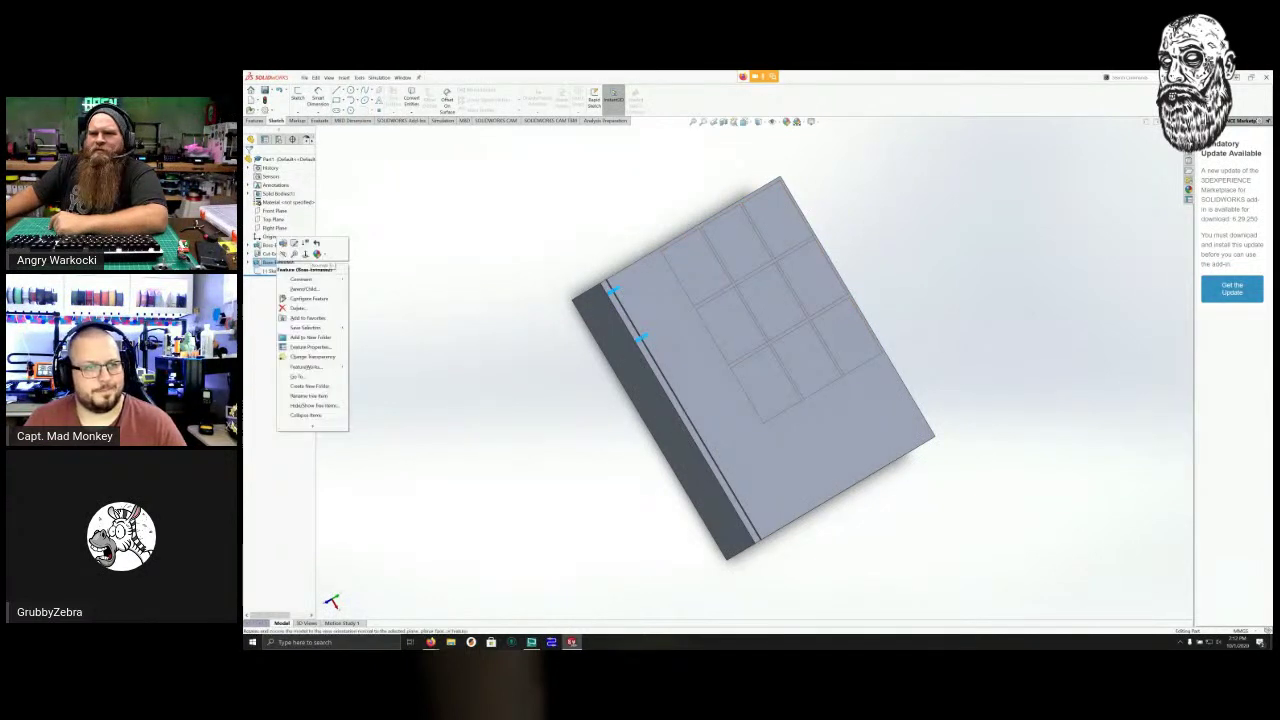
left_click(311, 254)
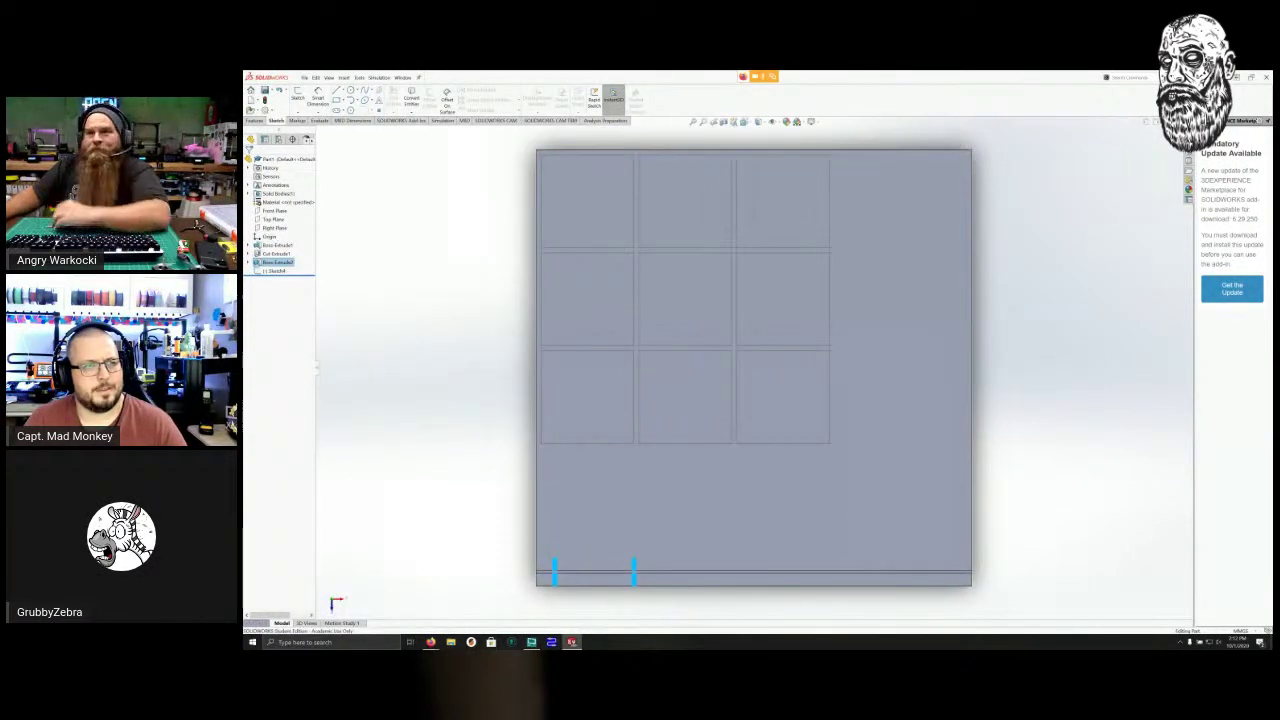
left_click(274, 271)
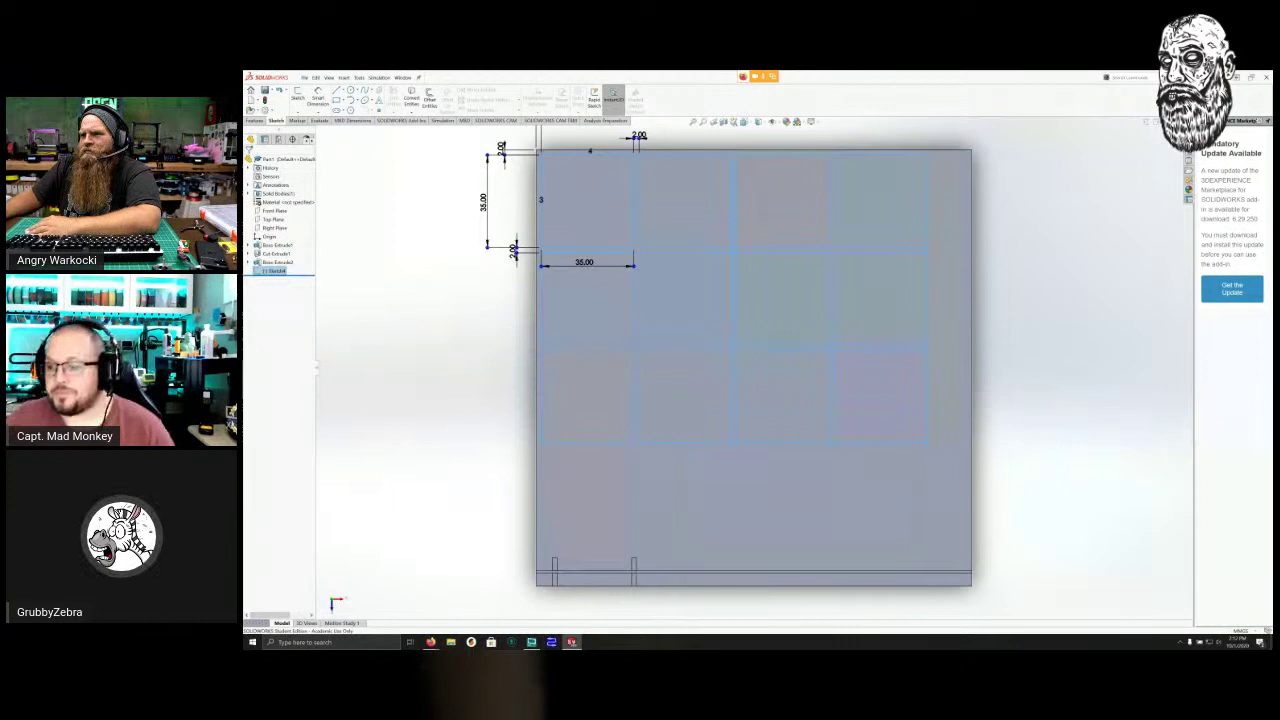
Examine the square grid's spacing and dimensions and how it fits against the block's edges.
scroll(755, 367, "up", 2)
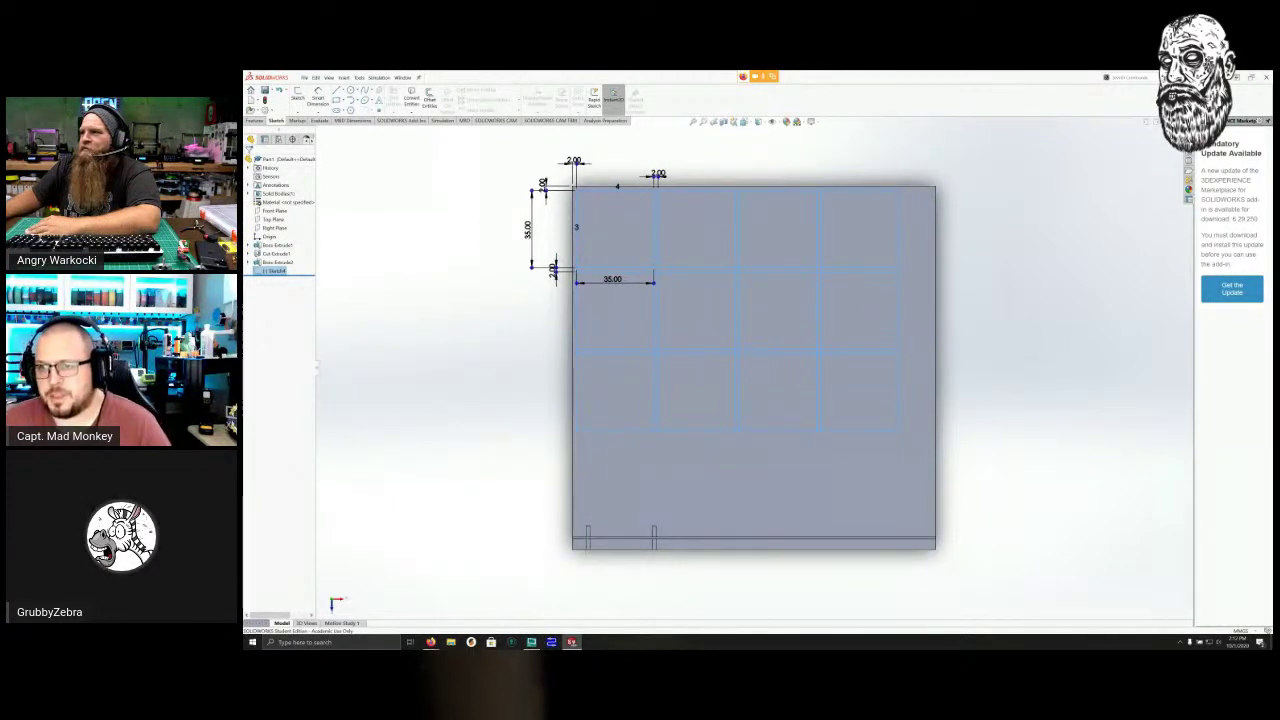
scroll(531, 130, "down", 2)
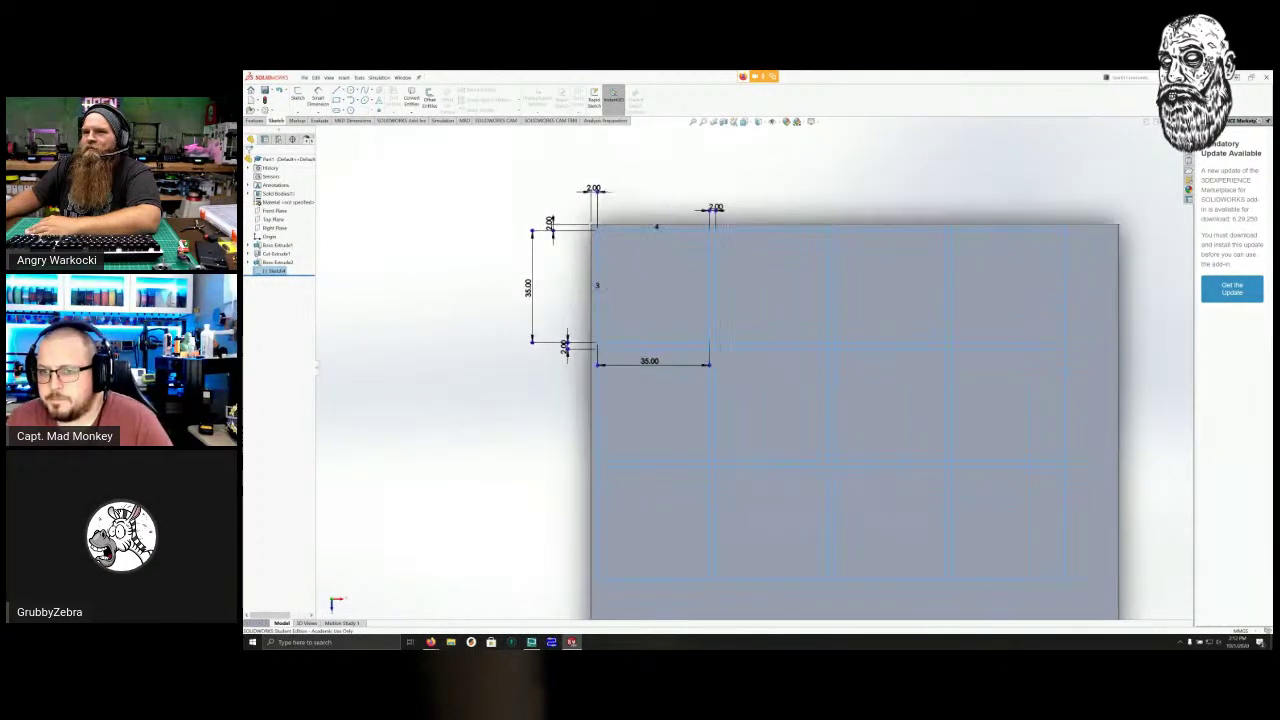
scroll(841, 468, "up", 3)
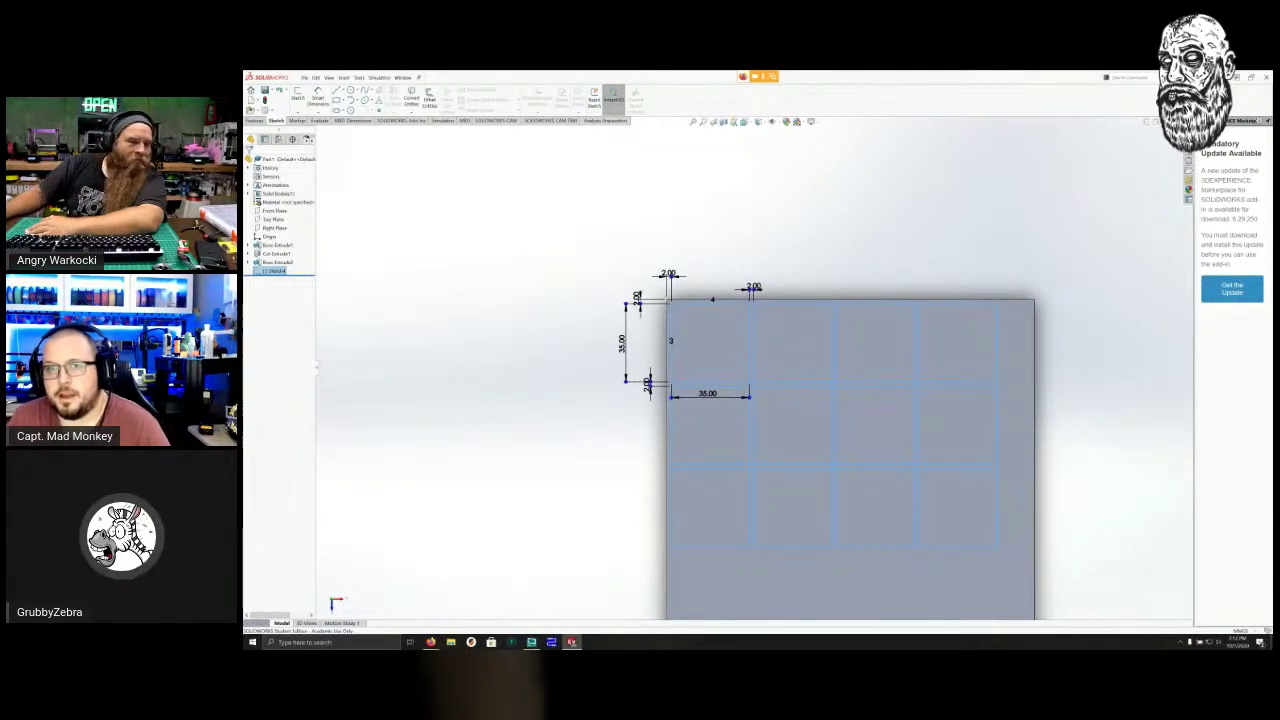
scroll(748, 343, "up", 1)
scroll(660, 265, "down", 3)
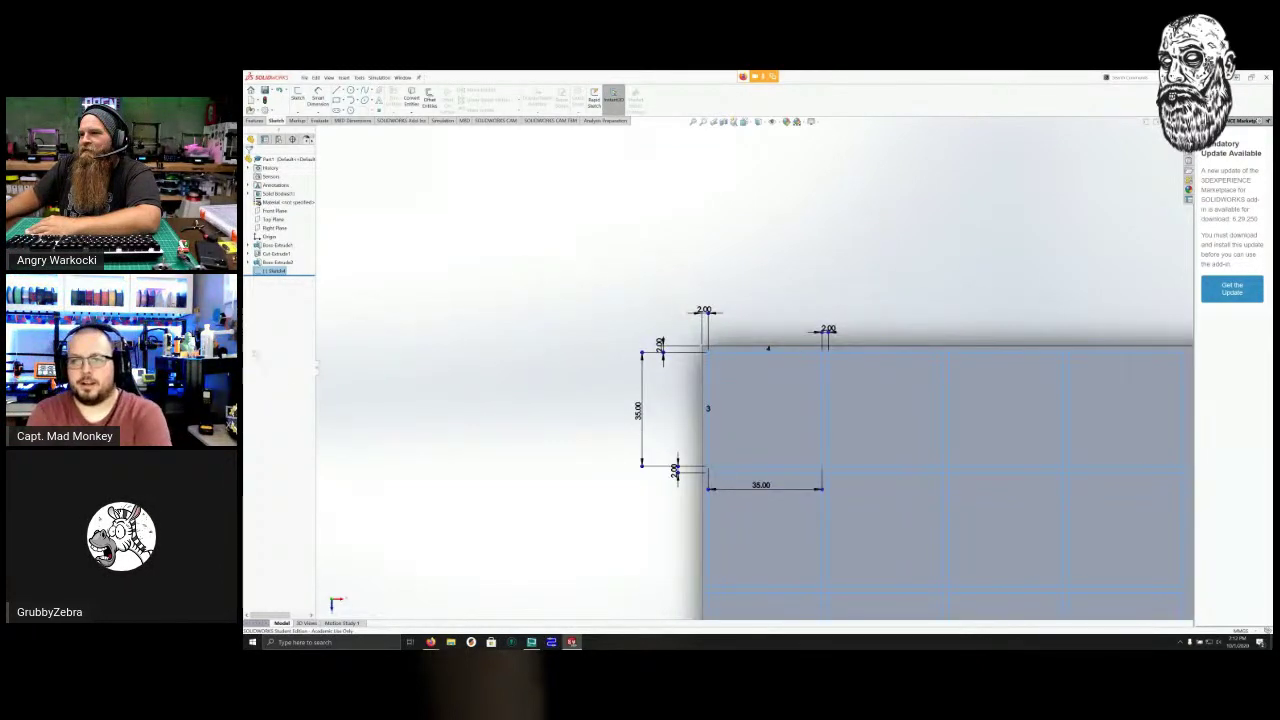
scroll(924, 444, "down", 3)
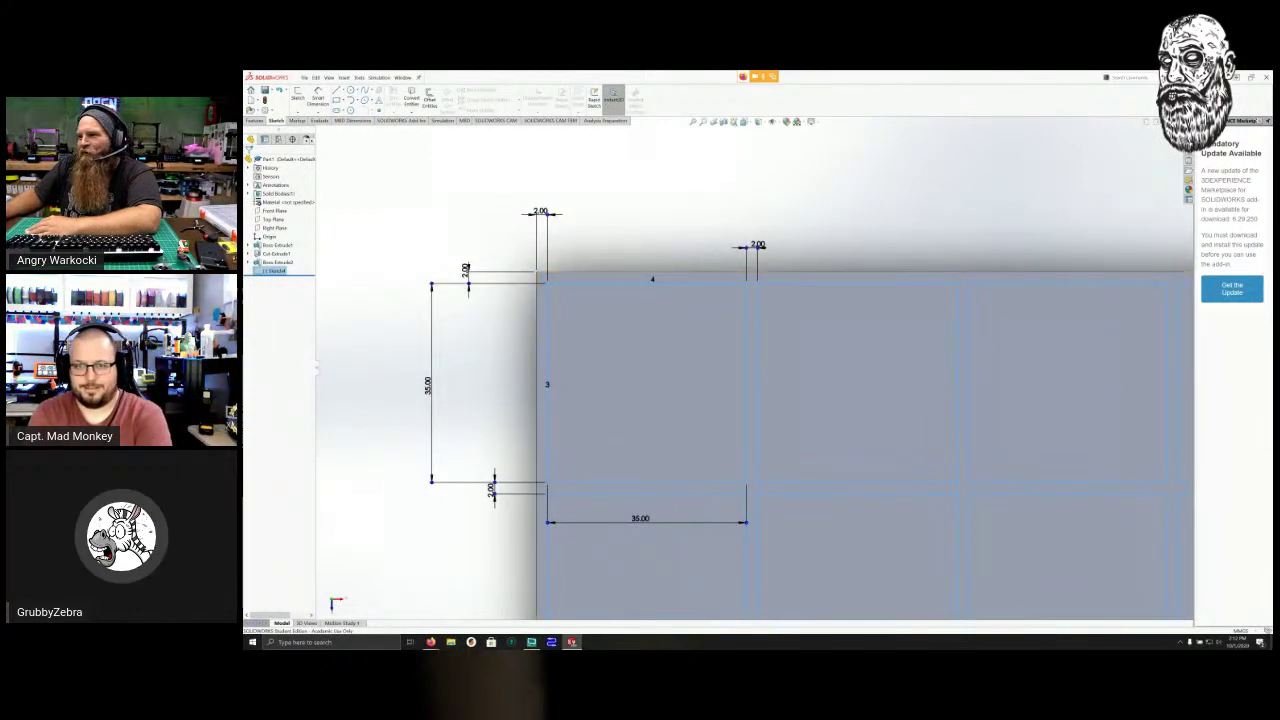
scroll(636, 192, "down", 1)
scroll(636, 192, "up", 5)
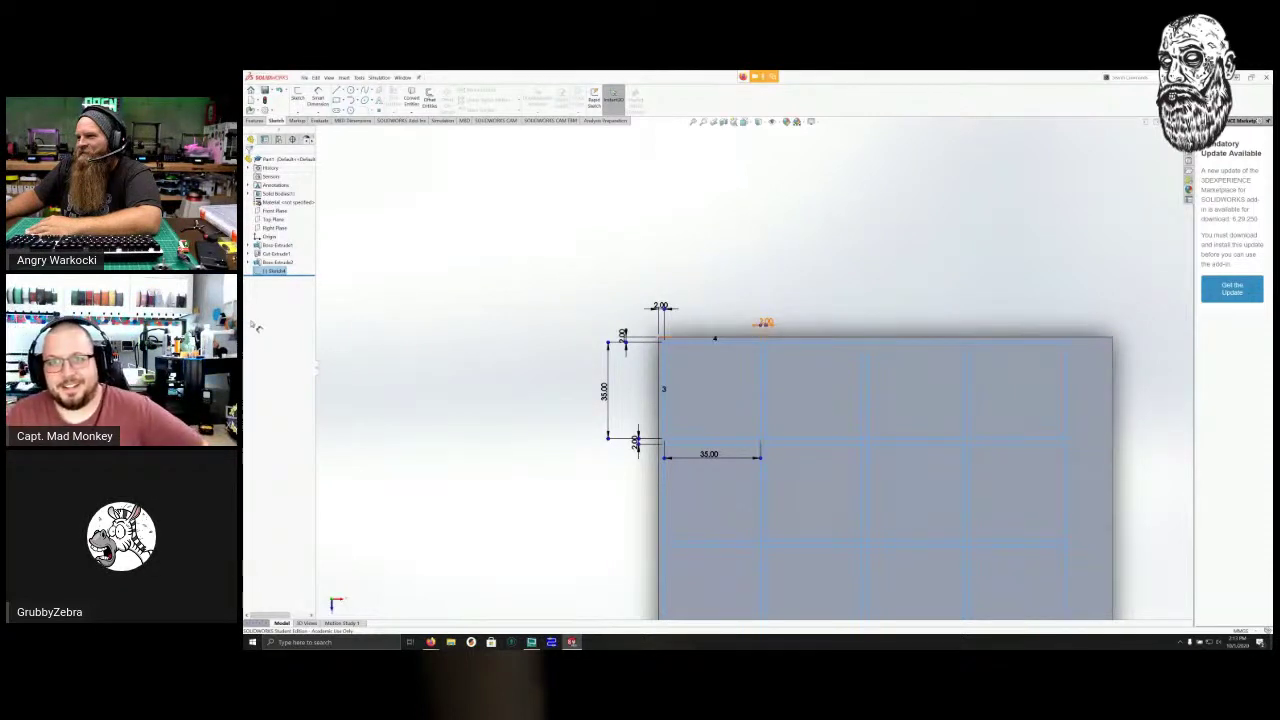
Set the horizontal gap between the first and second squares to 3 mm and rebuild the model.
left_click(766, 322)
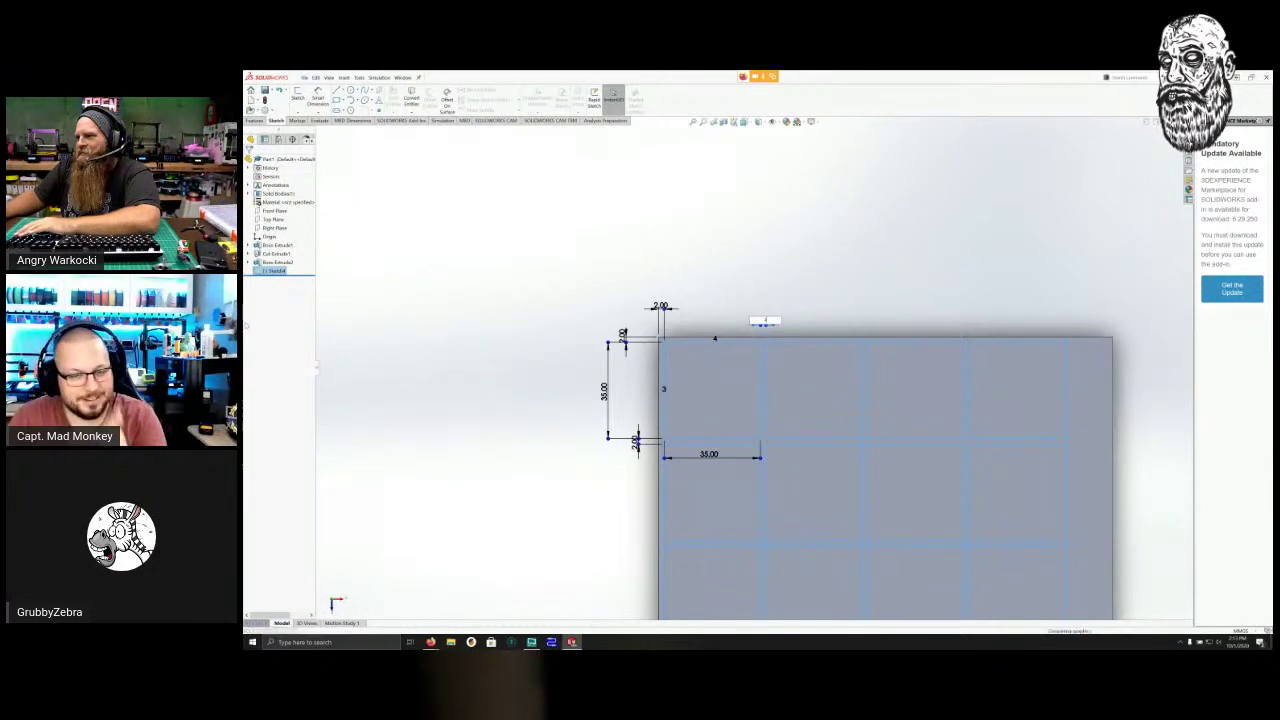
type("3")
key("Return")
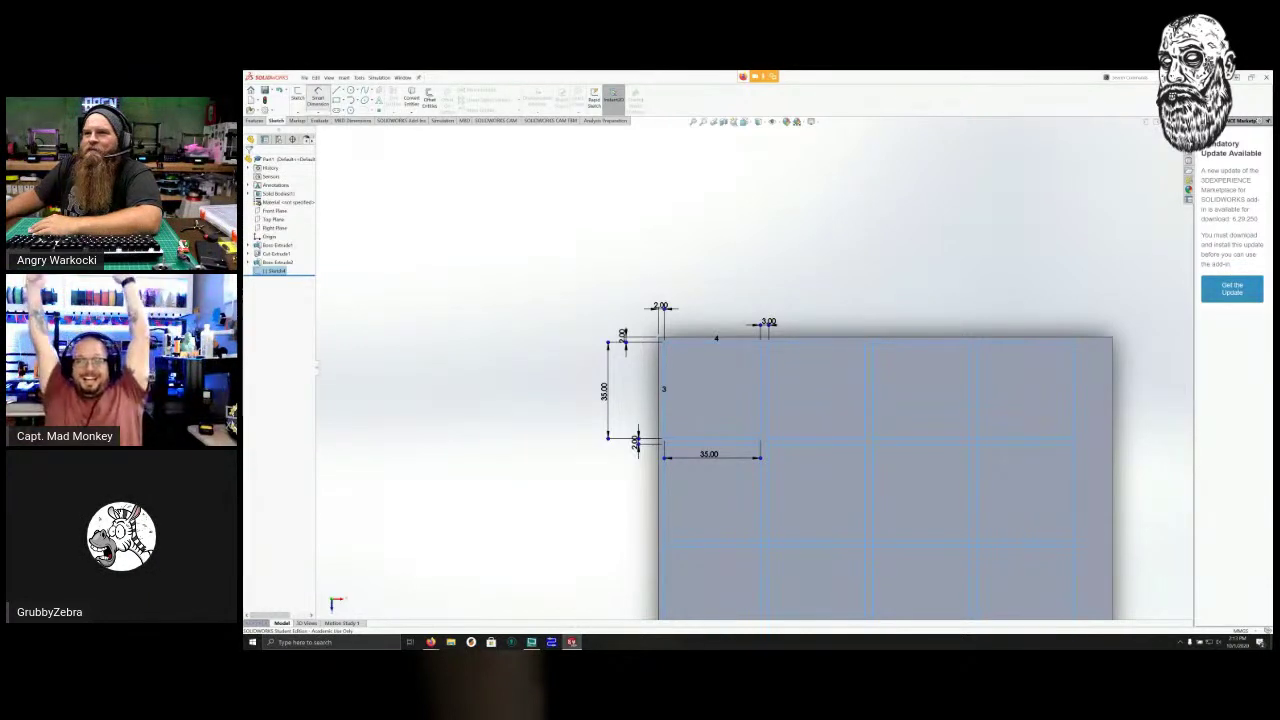
left_click(318, 98)
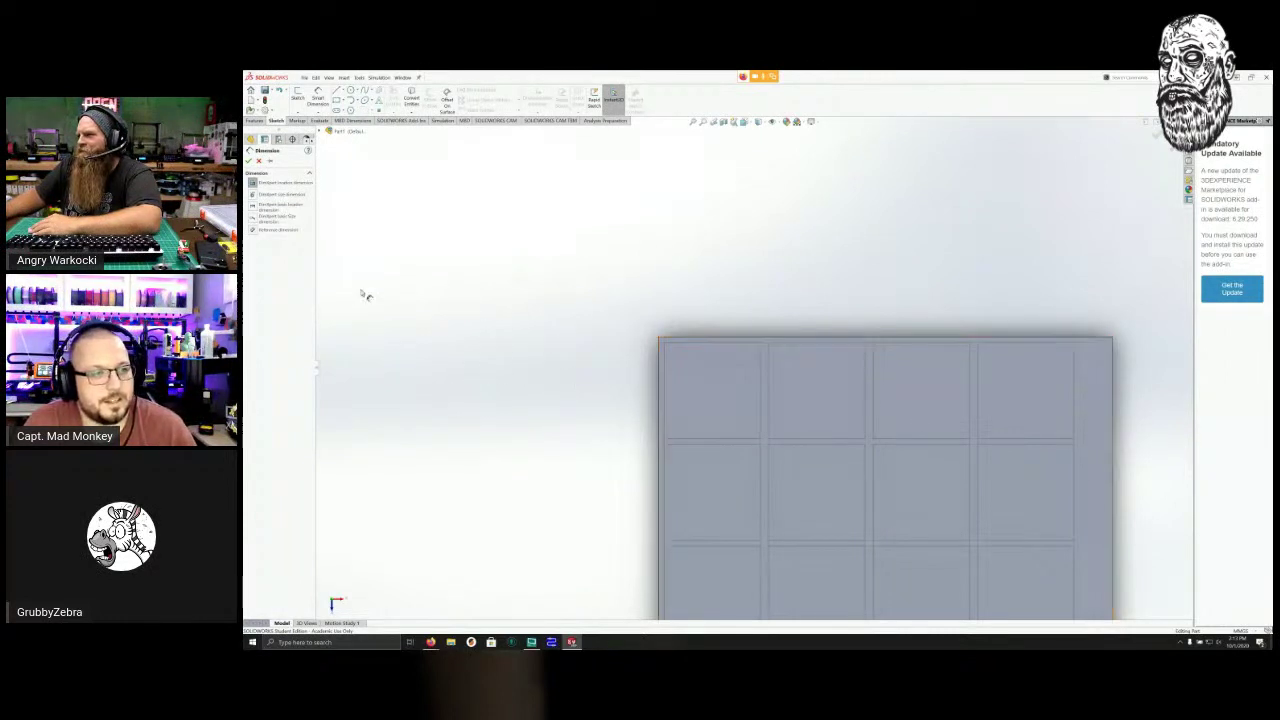
key("Escape")
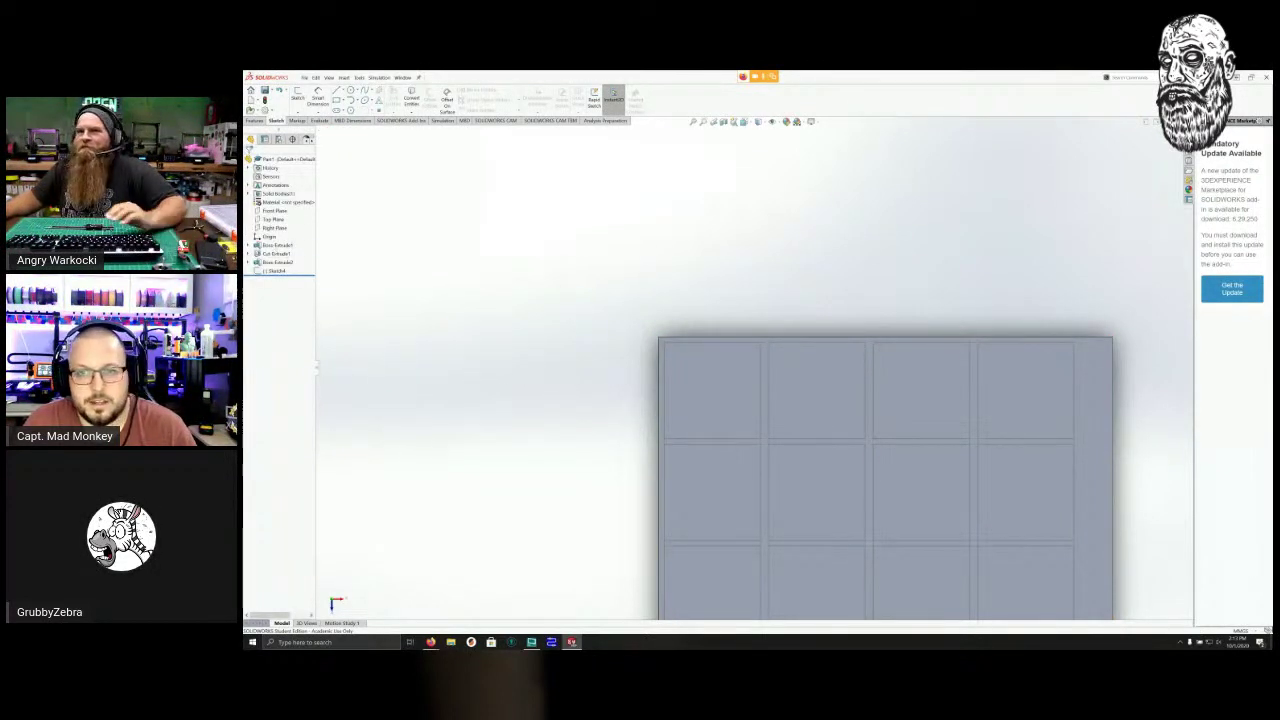
left_click(297, 97)
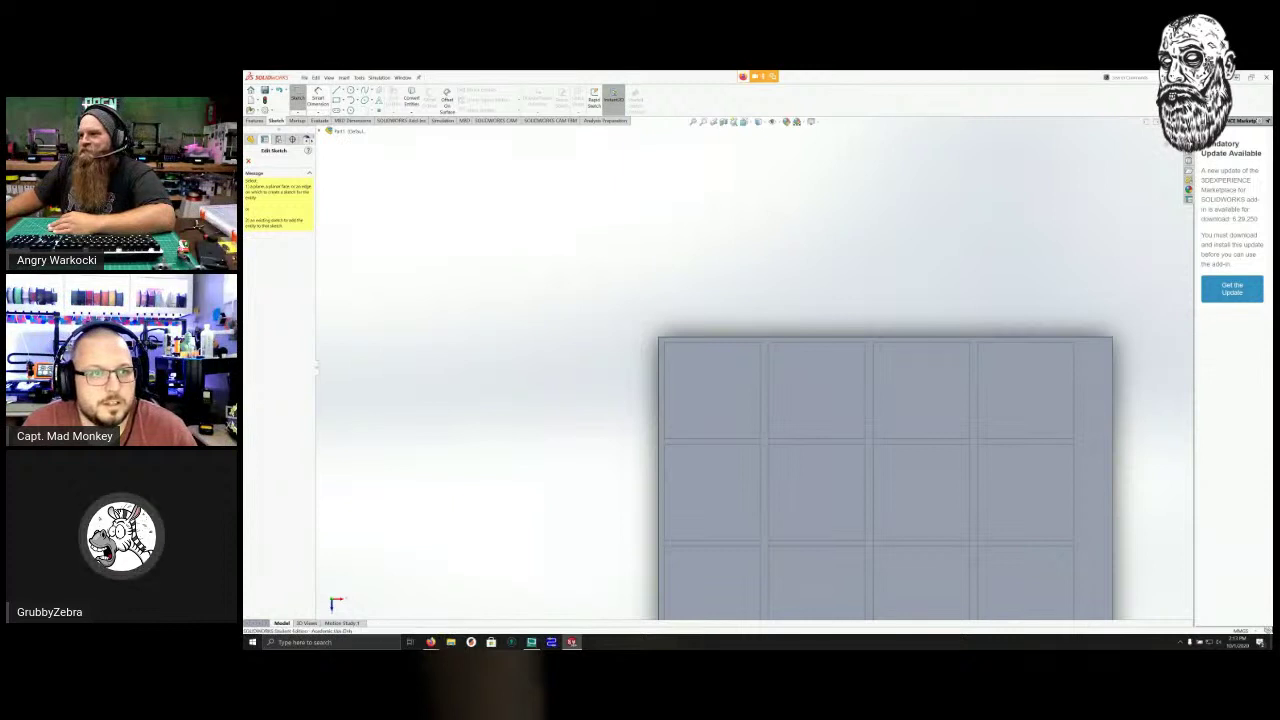
key("Escape")
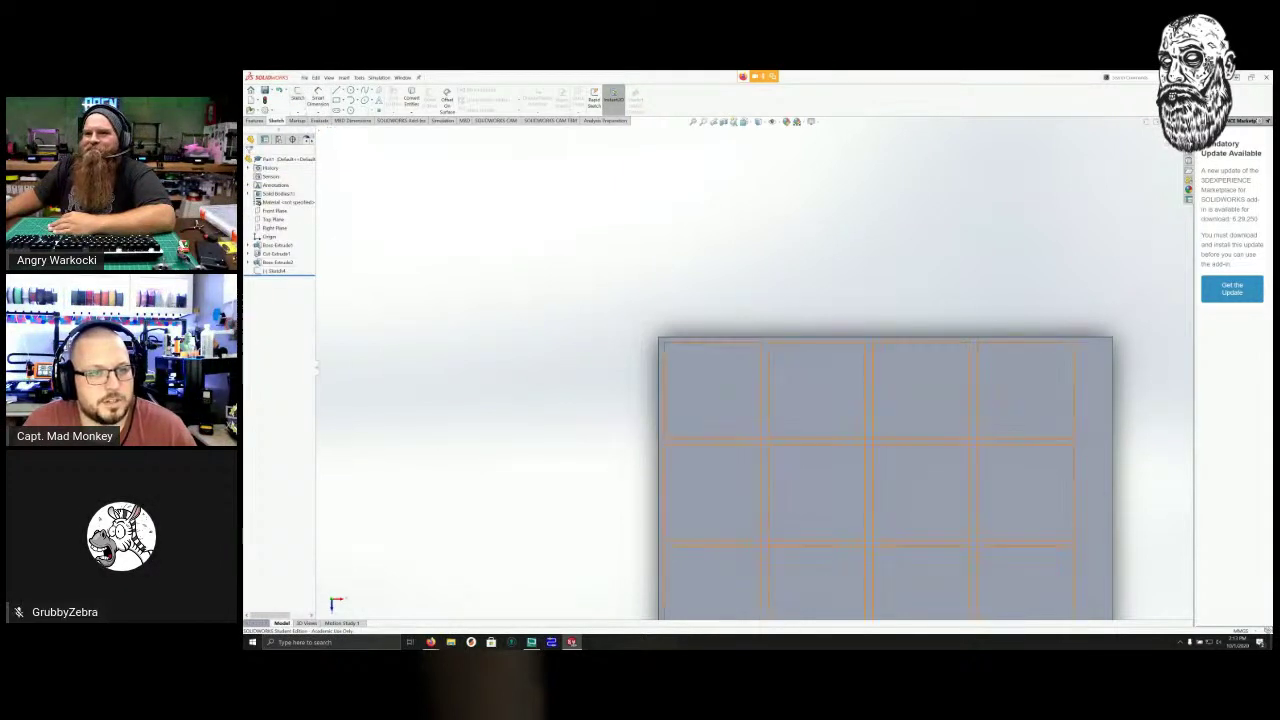
Set the horizontal gap between the first two squares to 4 mm and rebuild the model.
left_click(274, 270)
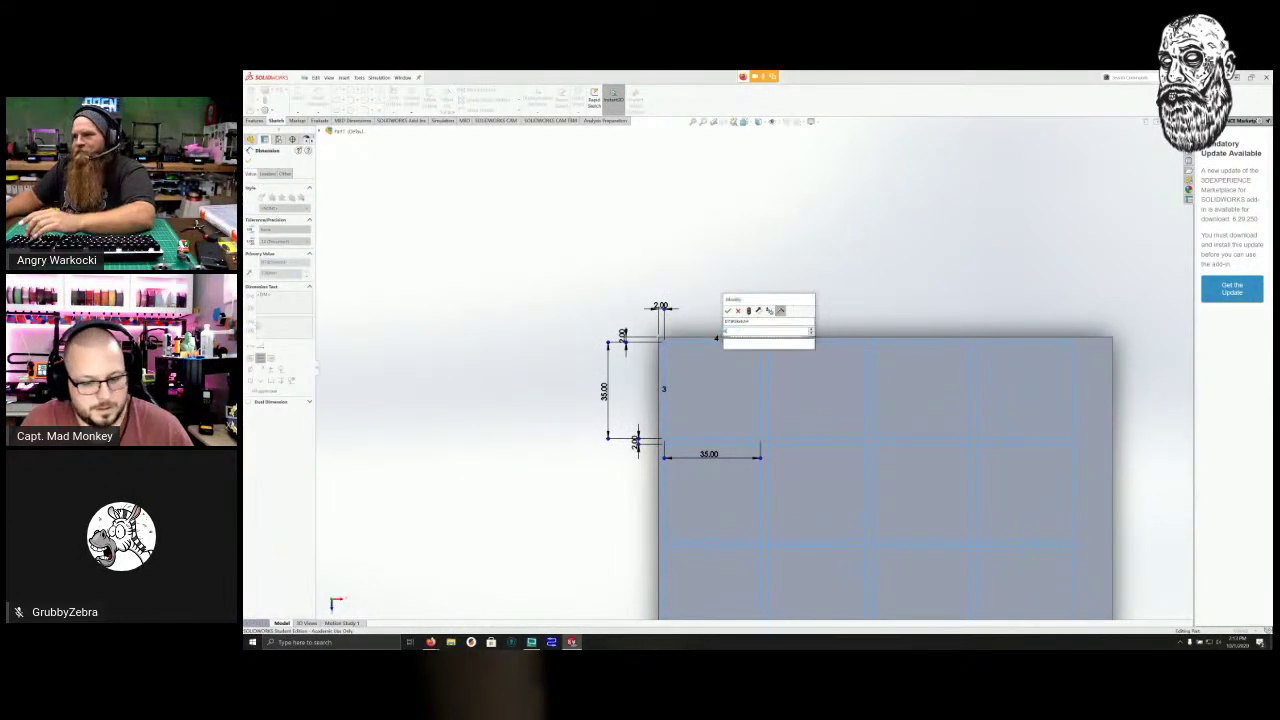
key("Return")
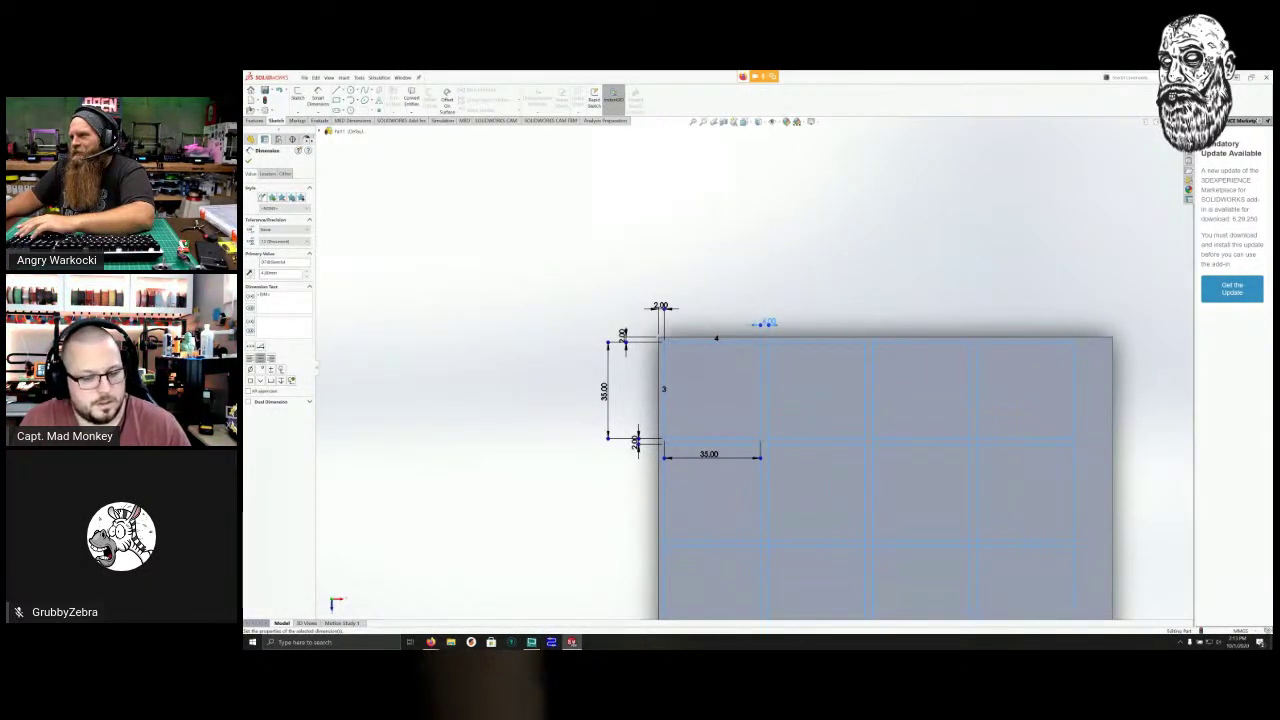
left_click(265, 100)
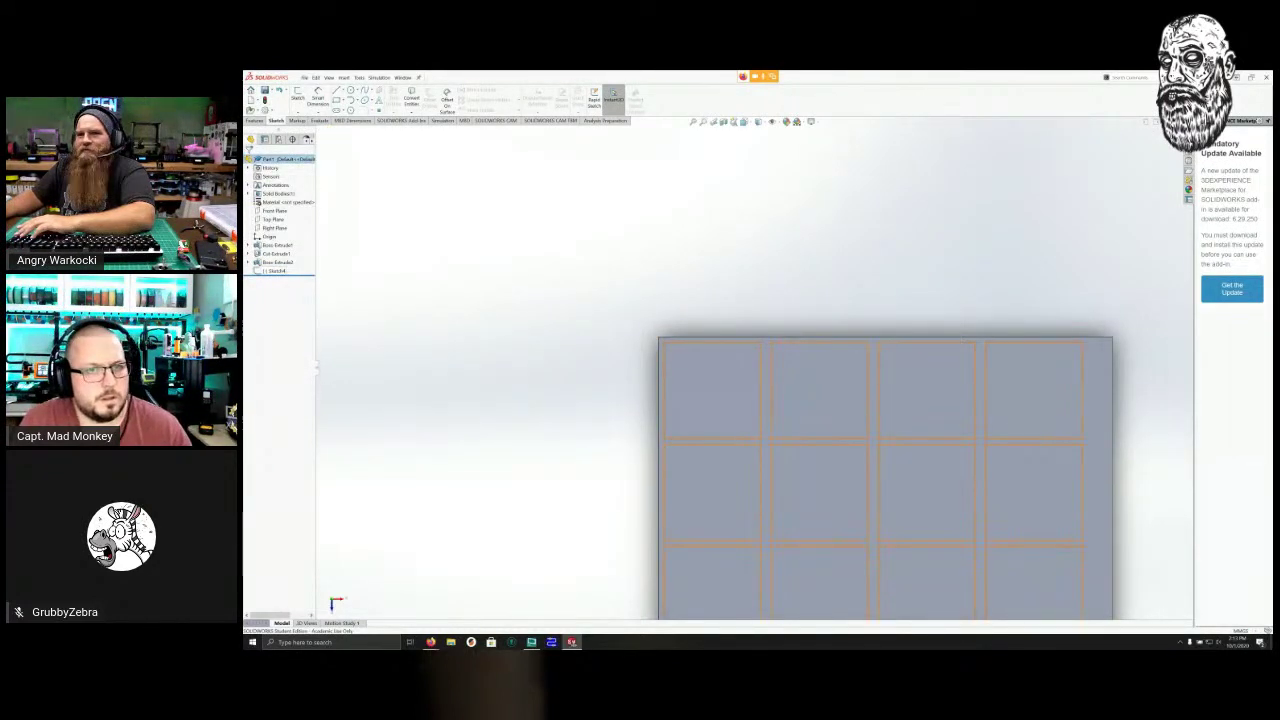
Set the first square's horizontal offset from the block's left edge to 4 mm and rebuild the model.
left_click(275, 271)
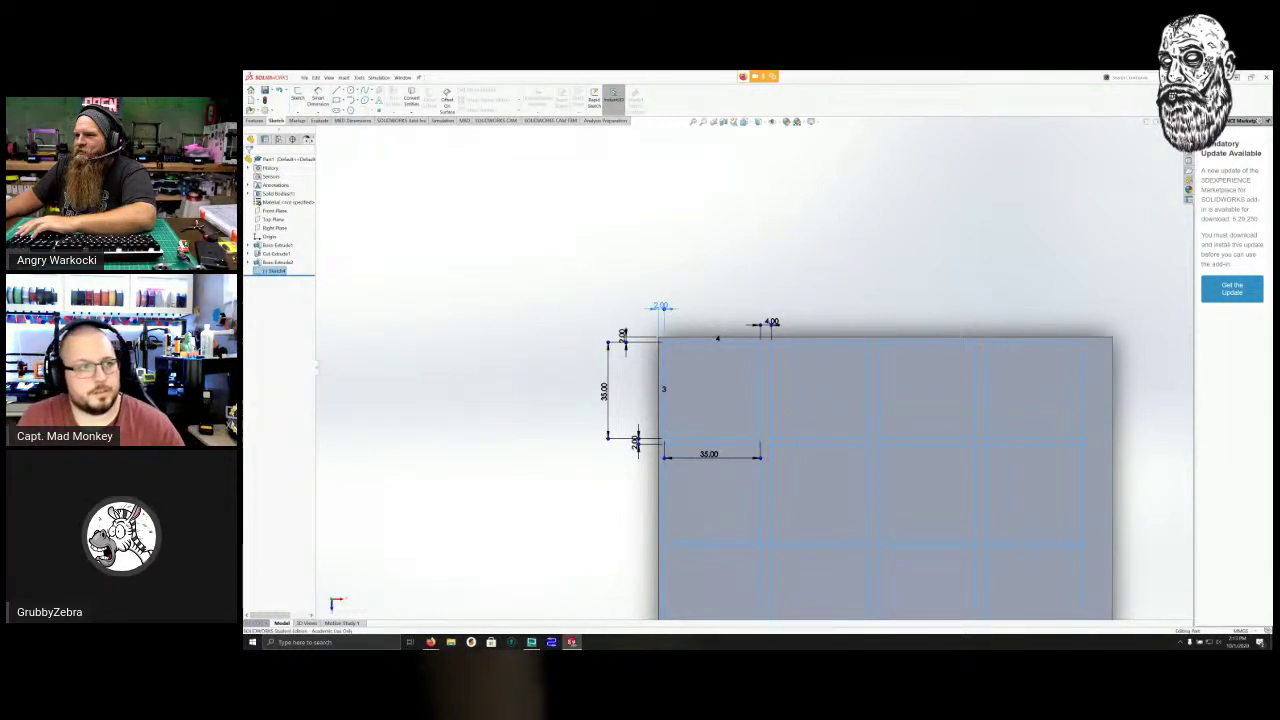
double_click(661, 307)
type("4")
key("Return")
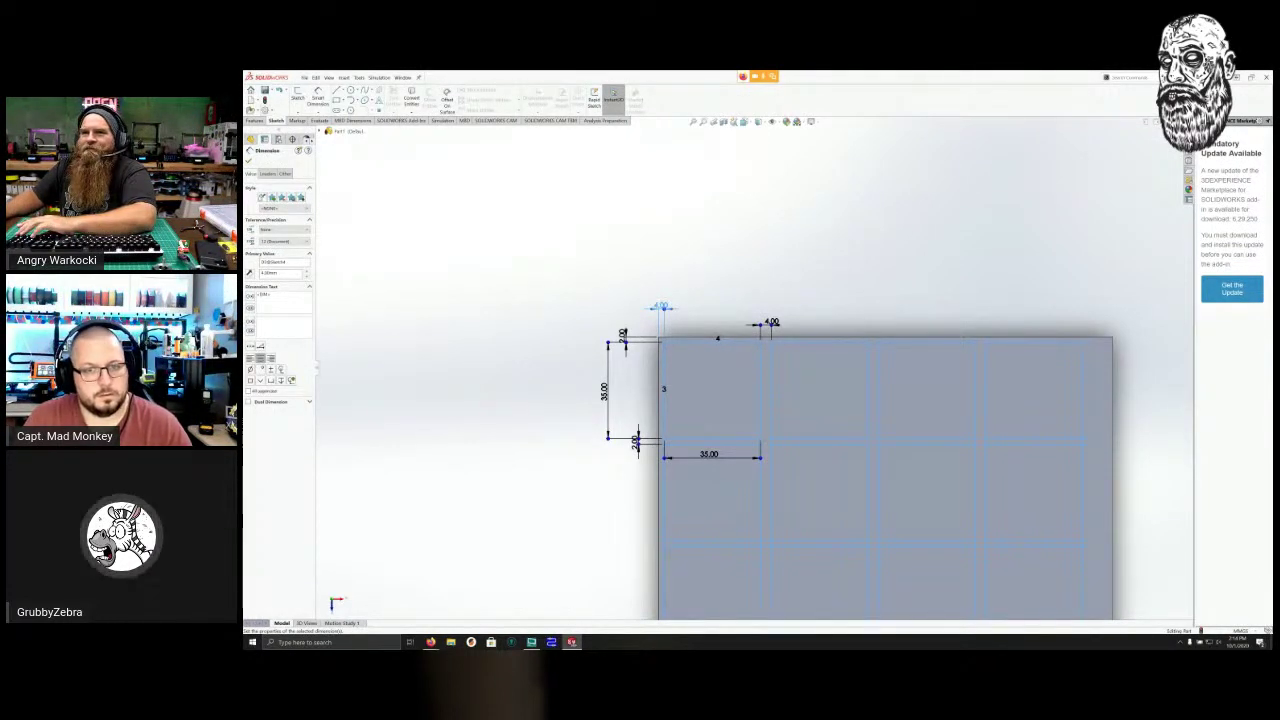
key("ctrl+b")
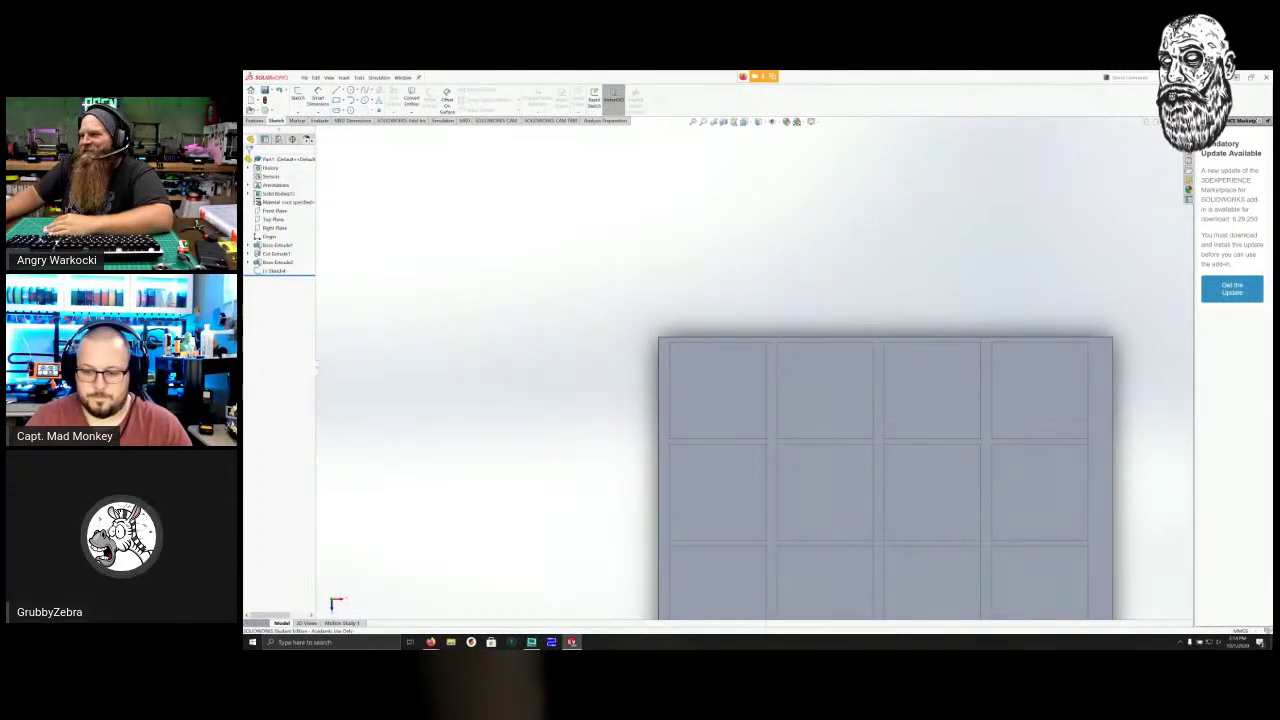
Reopen the square grid sketch for editing and delete the horizontal and vertical gap dimensions between the first square and its neighbours.
scroll(565, 279, "down", 1)
scroll(755, 368, "up", 4)
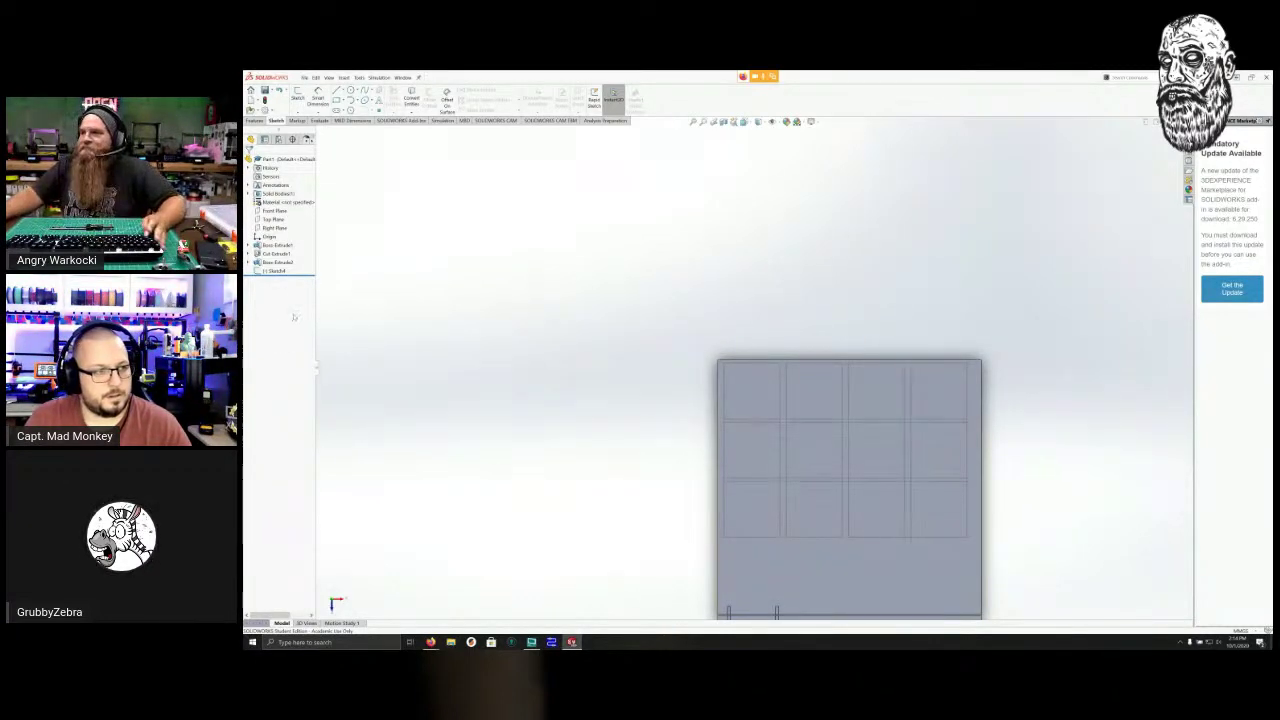
middle_click_drag(808, 408, 636, 349, "ctrl")
middle_click_drag(574, 315, 547, 287, "ctrl")
scroll(547, 287, "down", 2)
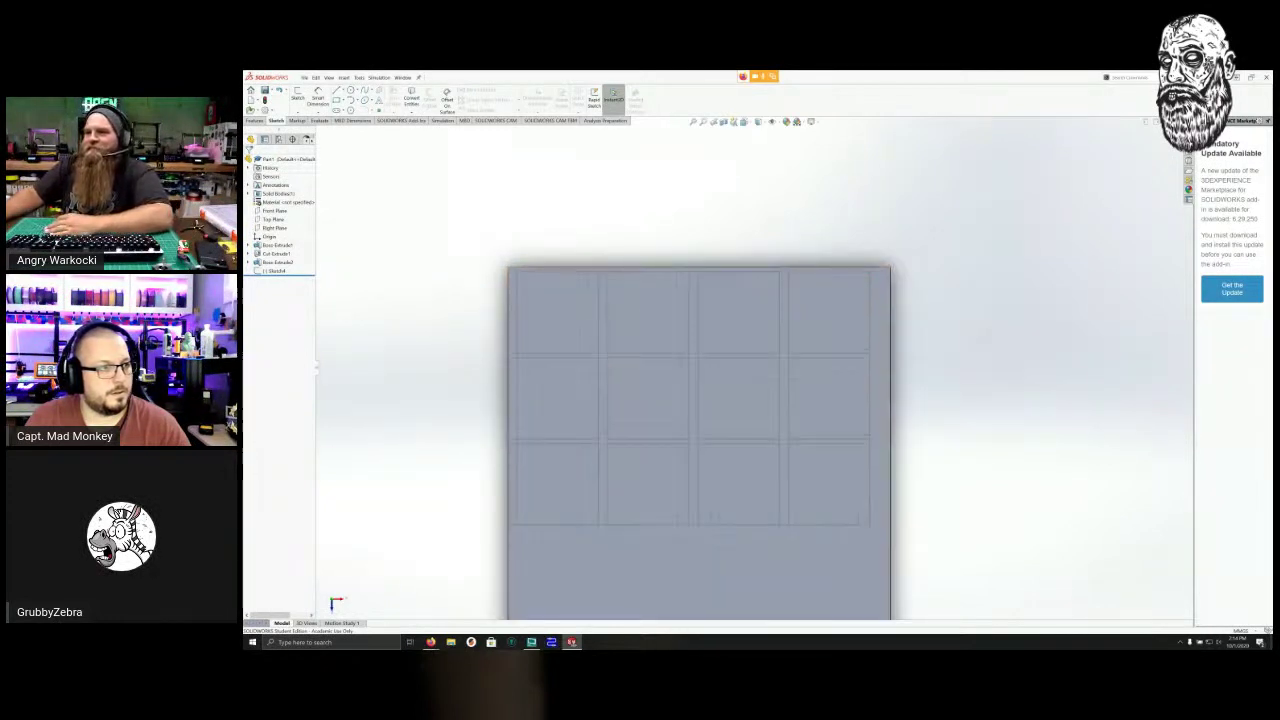
left_click(276, 270)
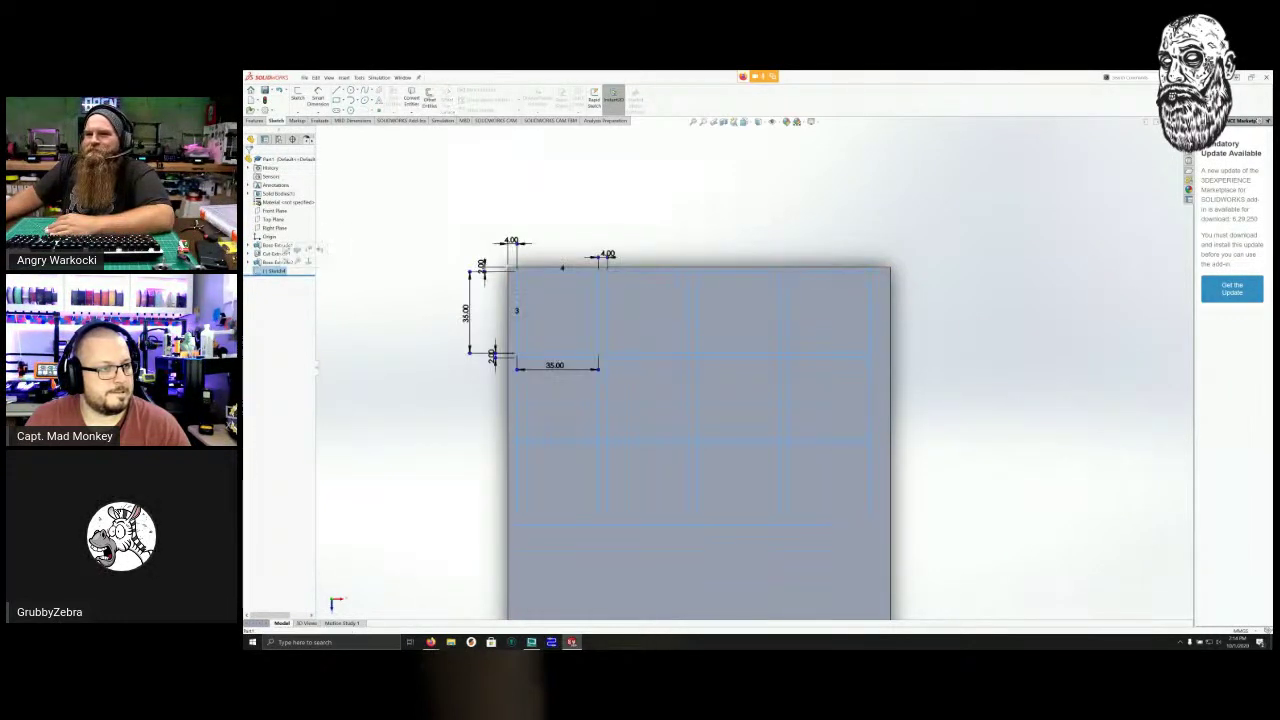
left_click(286, 250)
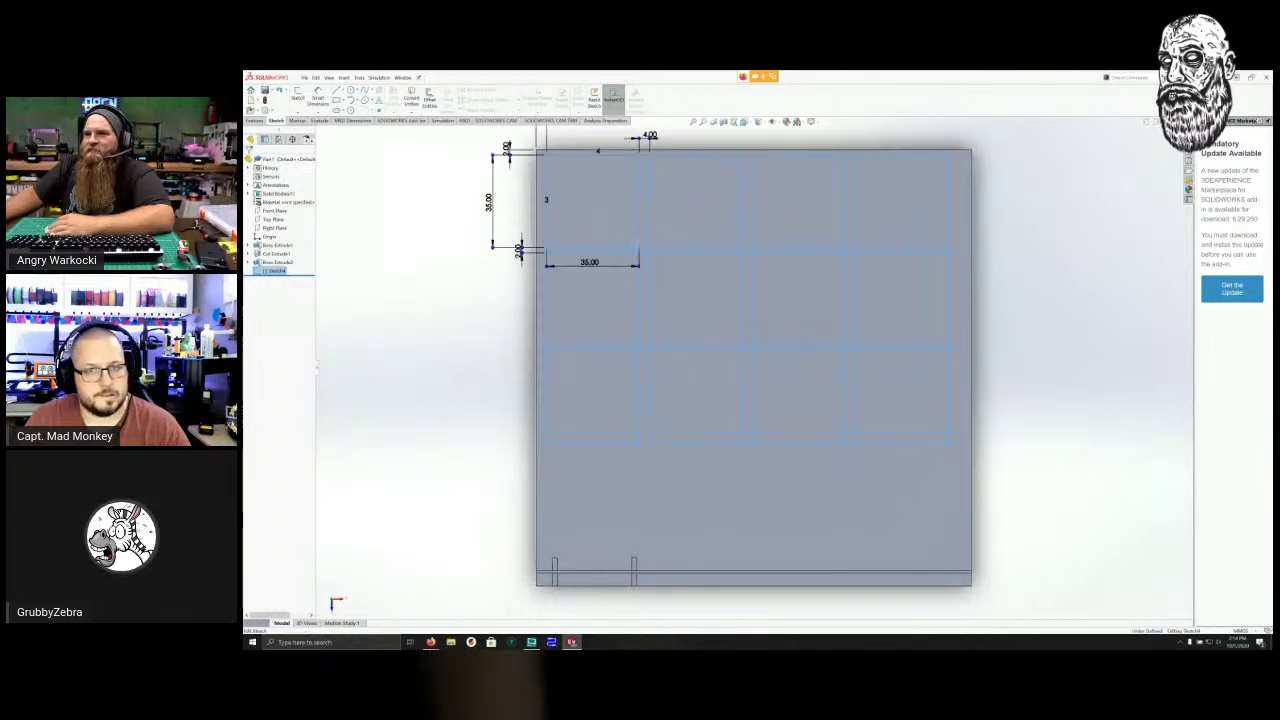
scroll(436, 260, "down", 1)
scroll(520, 218, "up", 1)
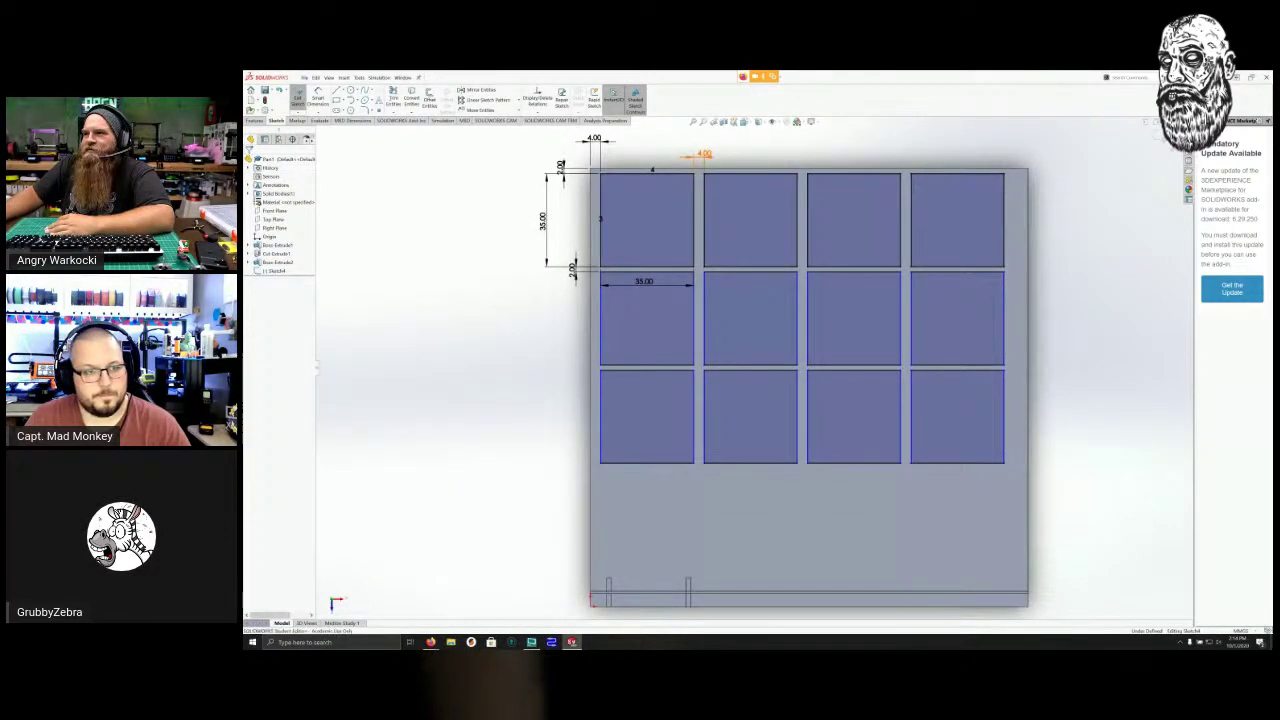
left_click(702, 155)
right_click(700, 155)
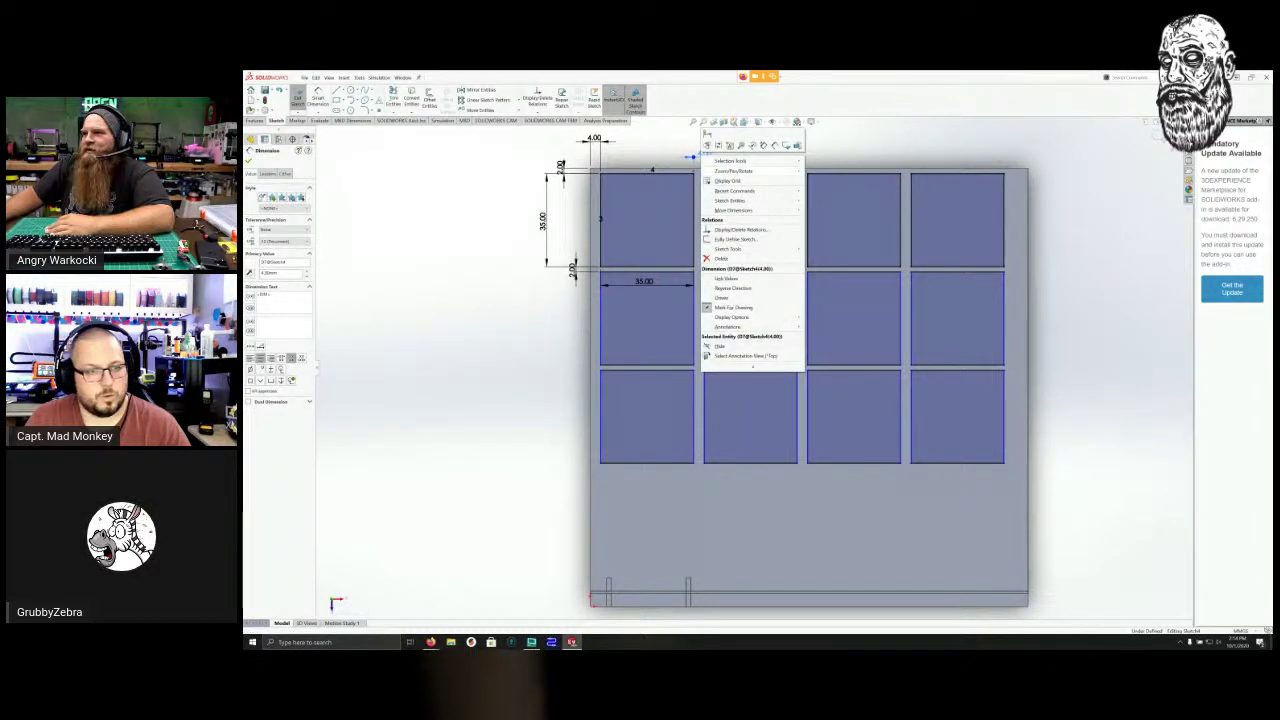
left_click(721, 259)
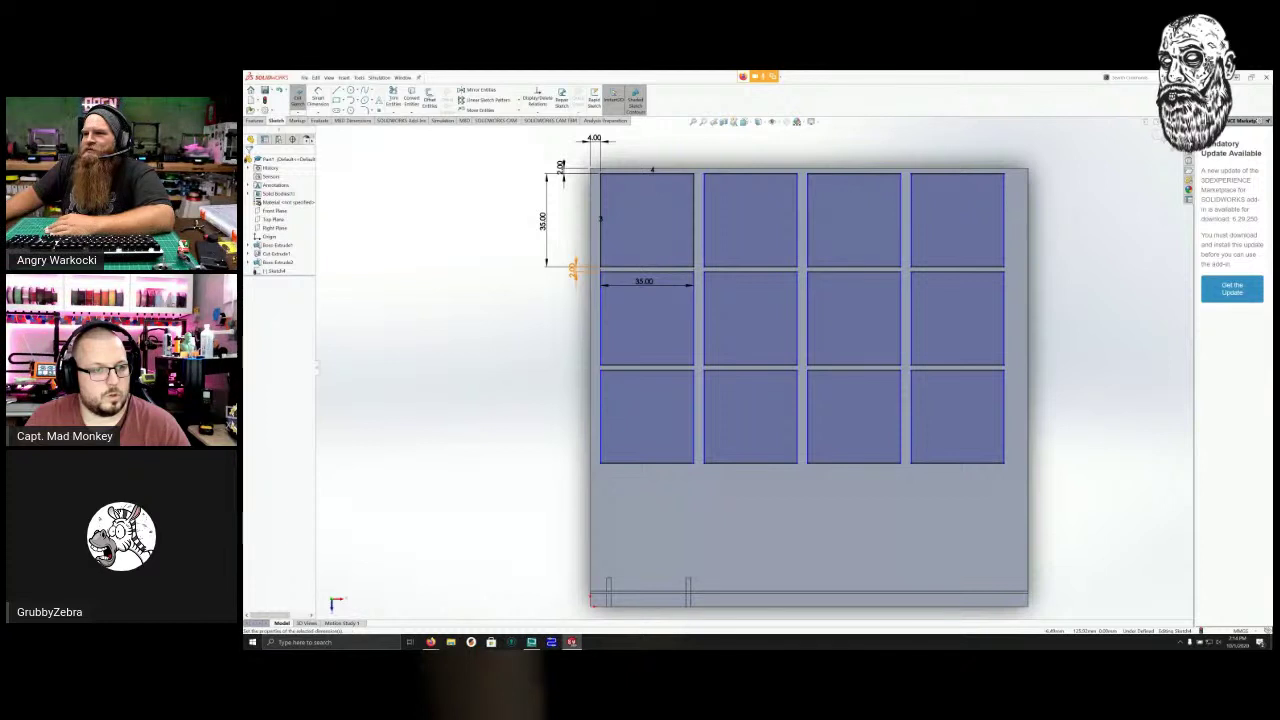
right_click(573, 267)
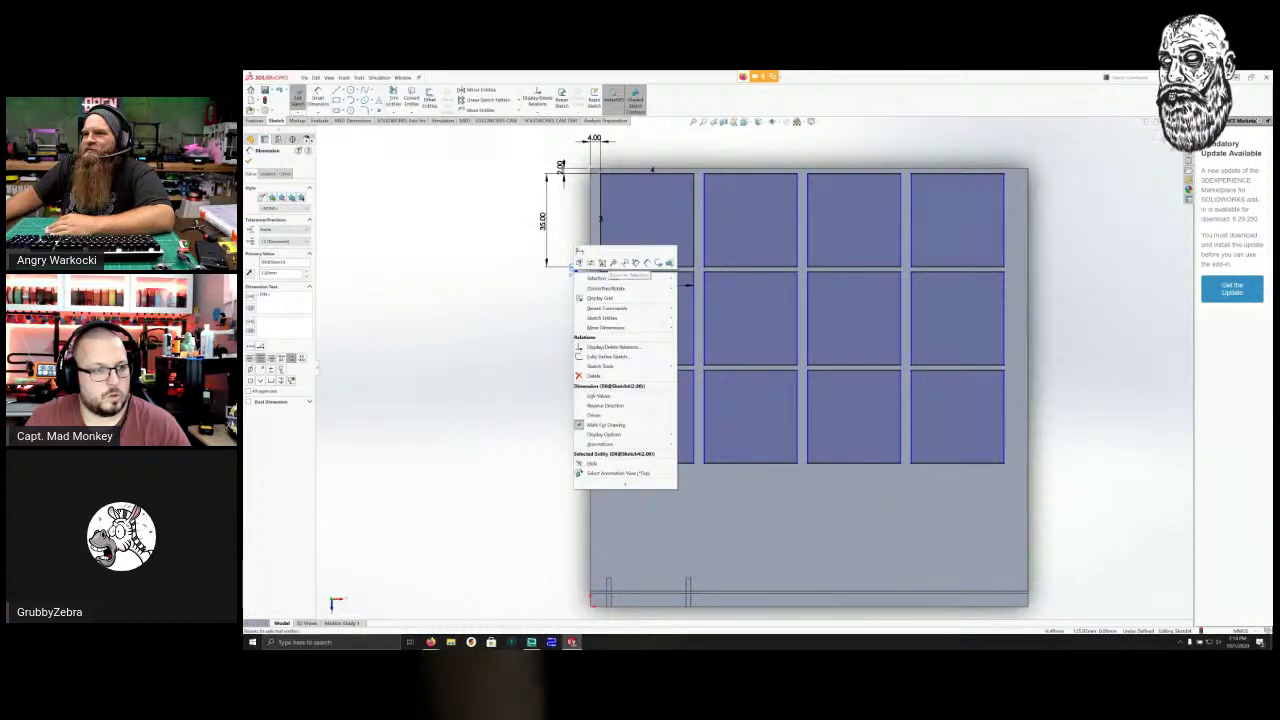
left_click(594, 376)
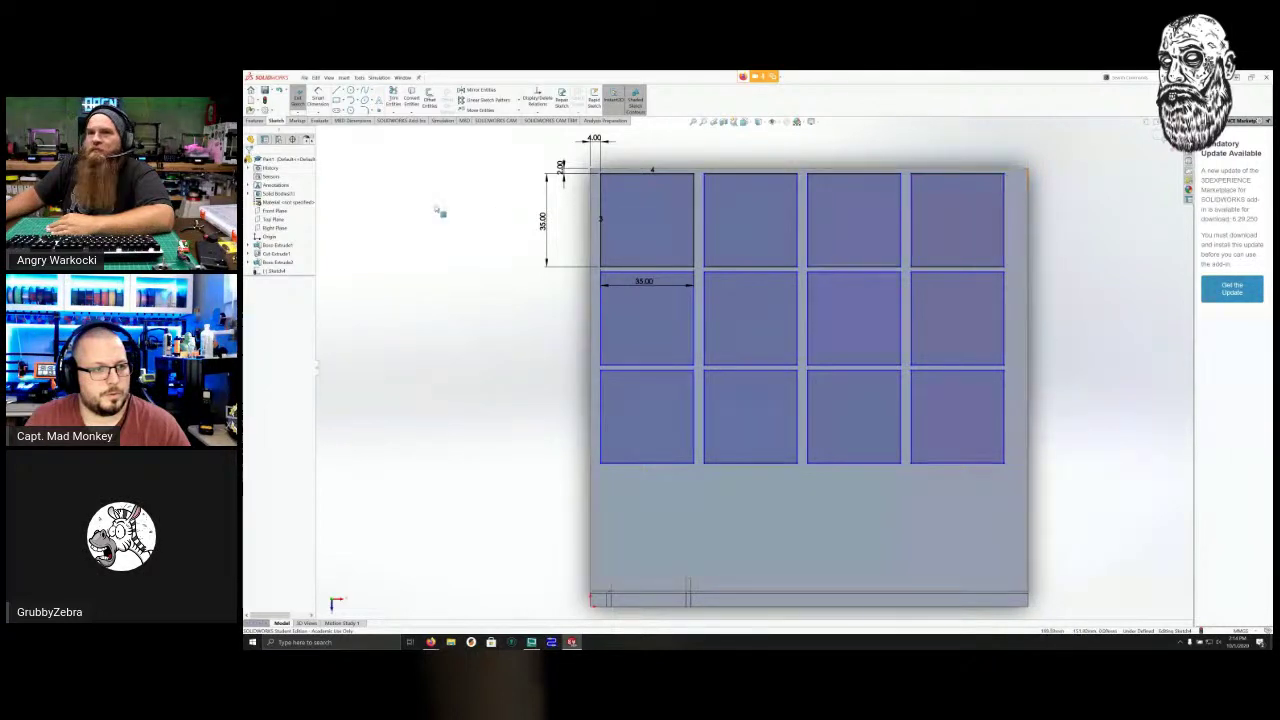
Try to draw a construction centerline from the top-right square's outer side towards the block's right edge.
left_click(342, 91)
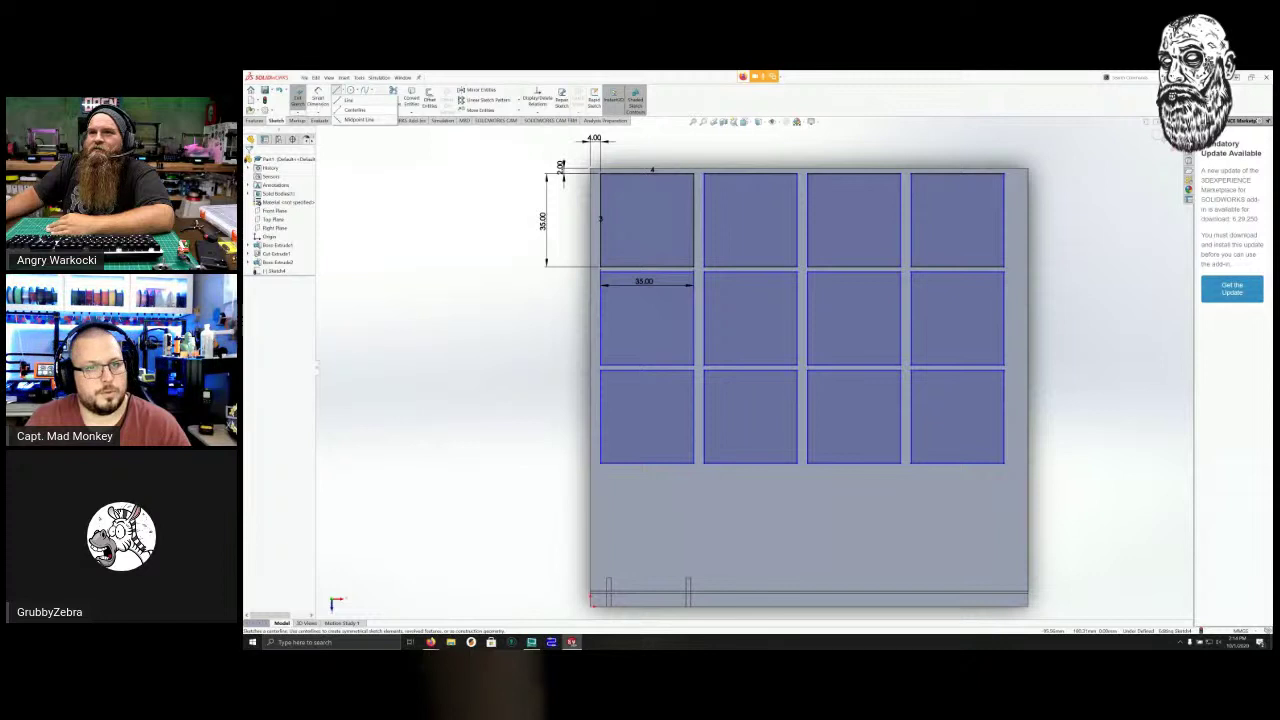
left_click(355, 110)
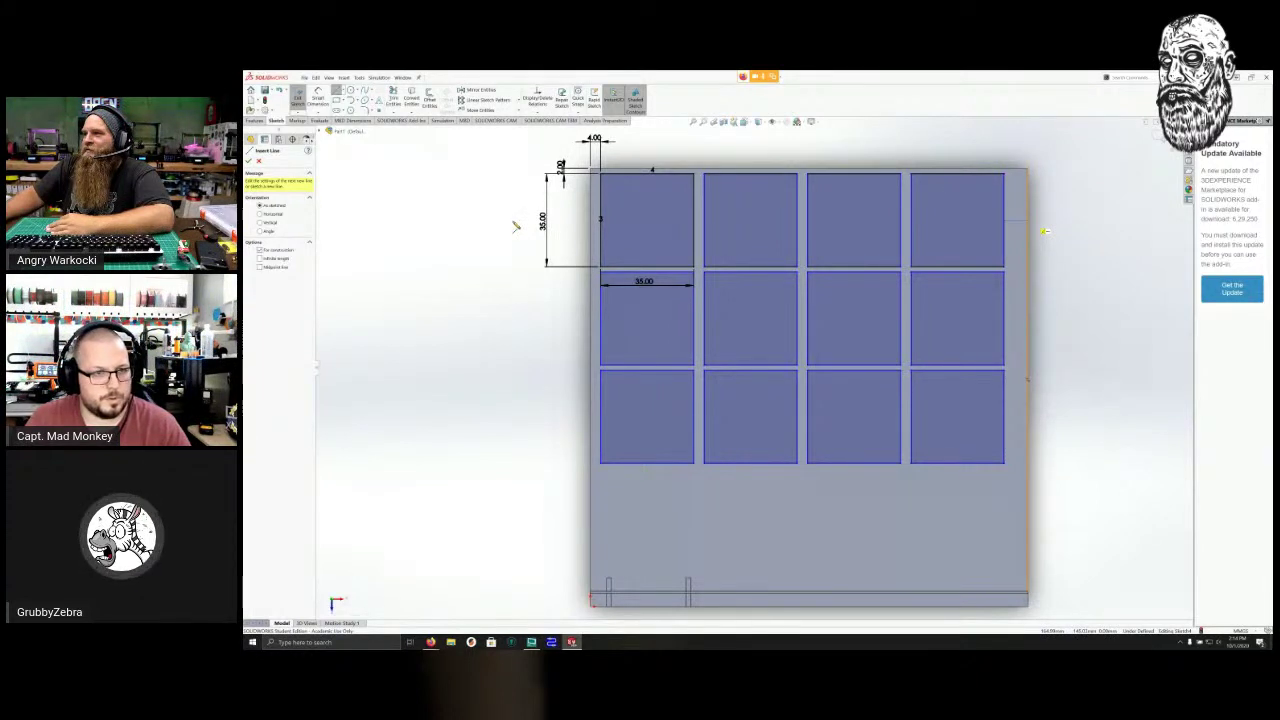
key("Escape")
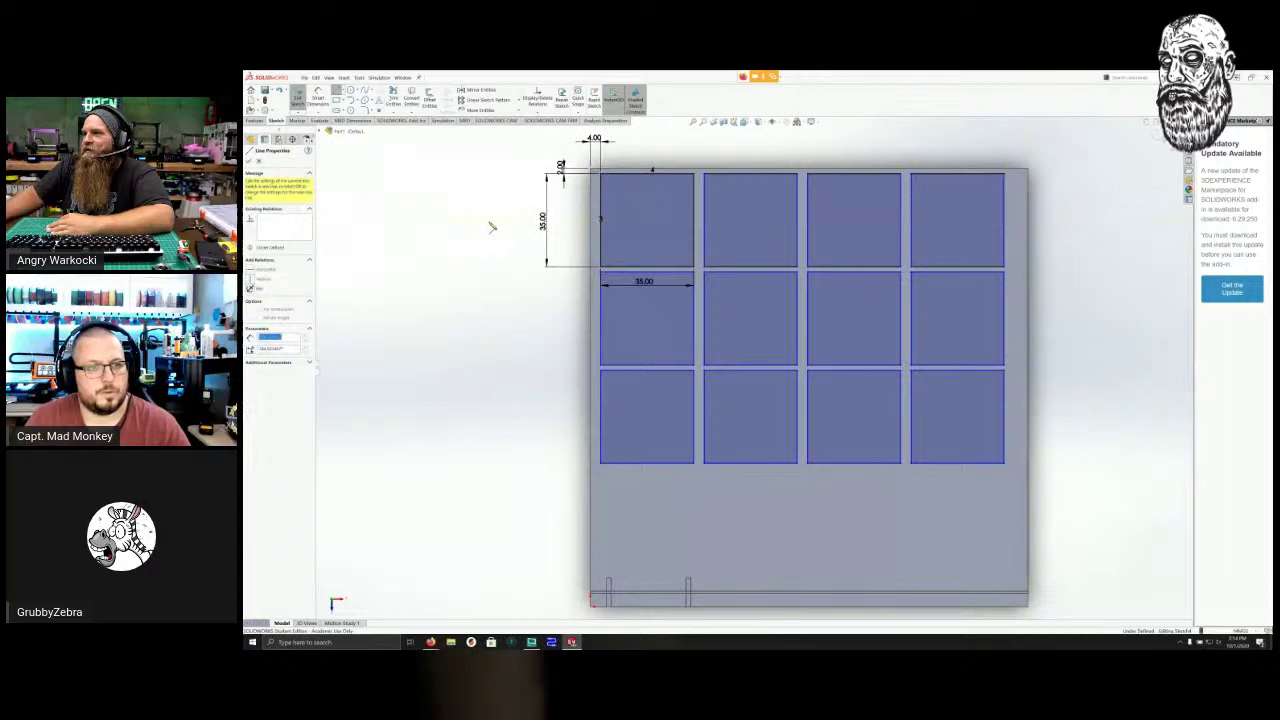
left_click(497, 249)
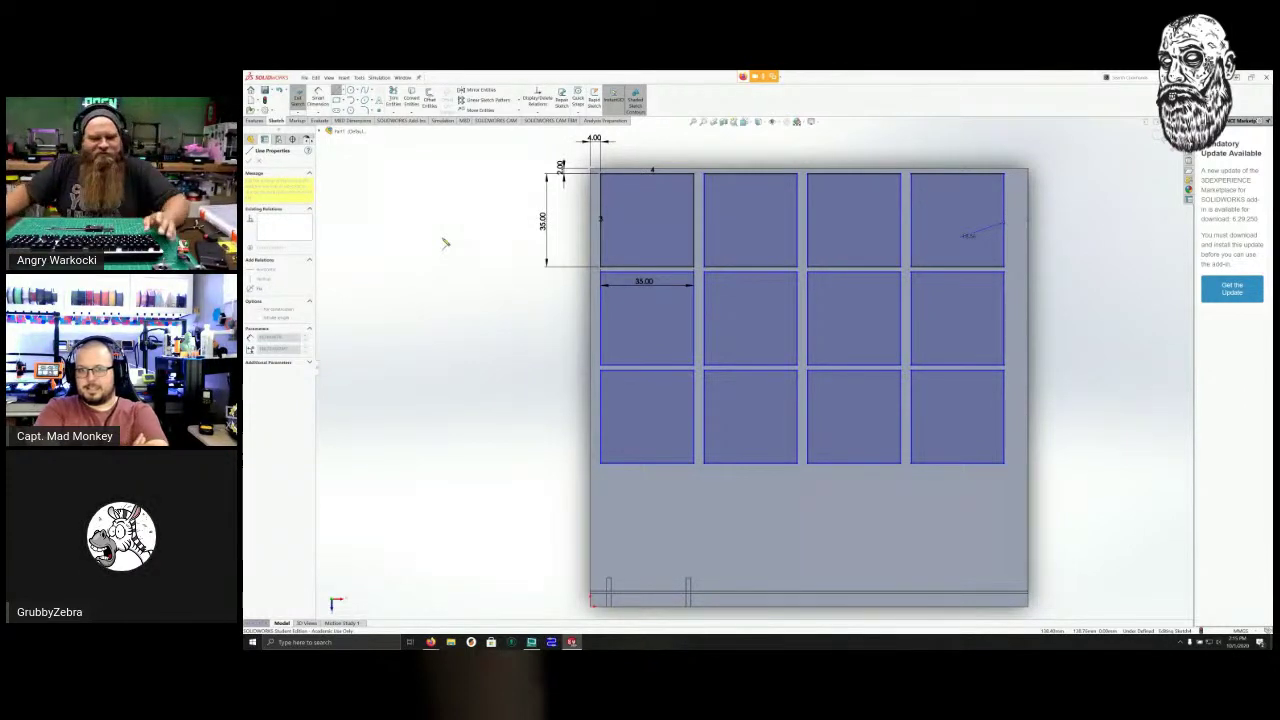
key("Escape")
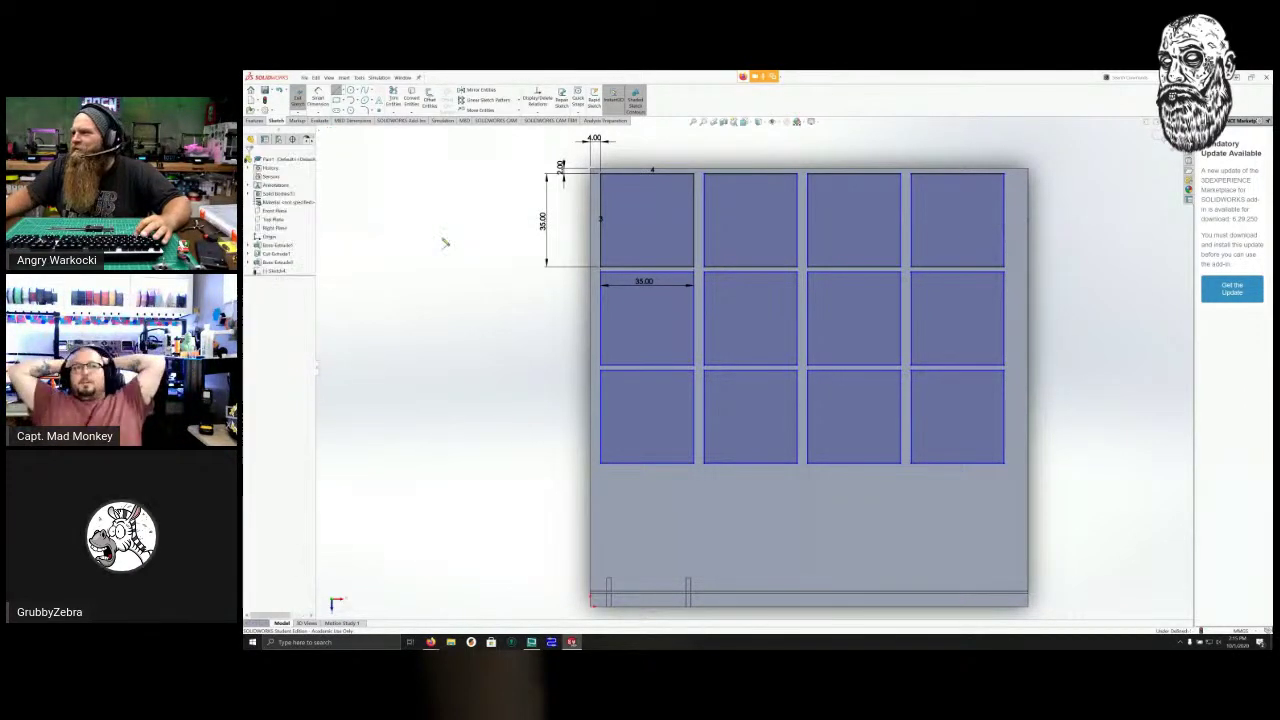
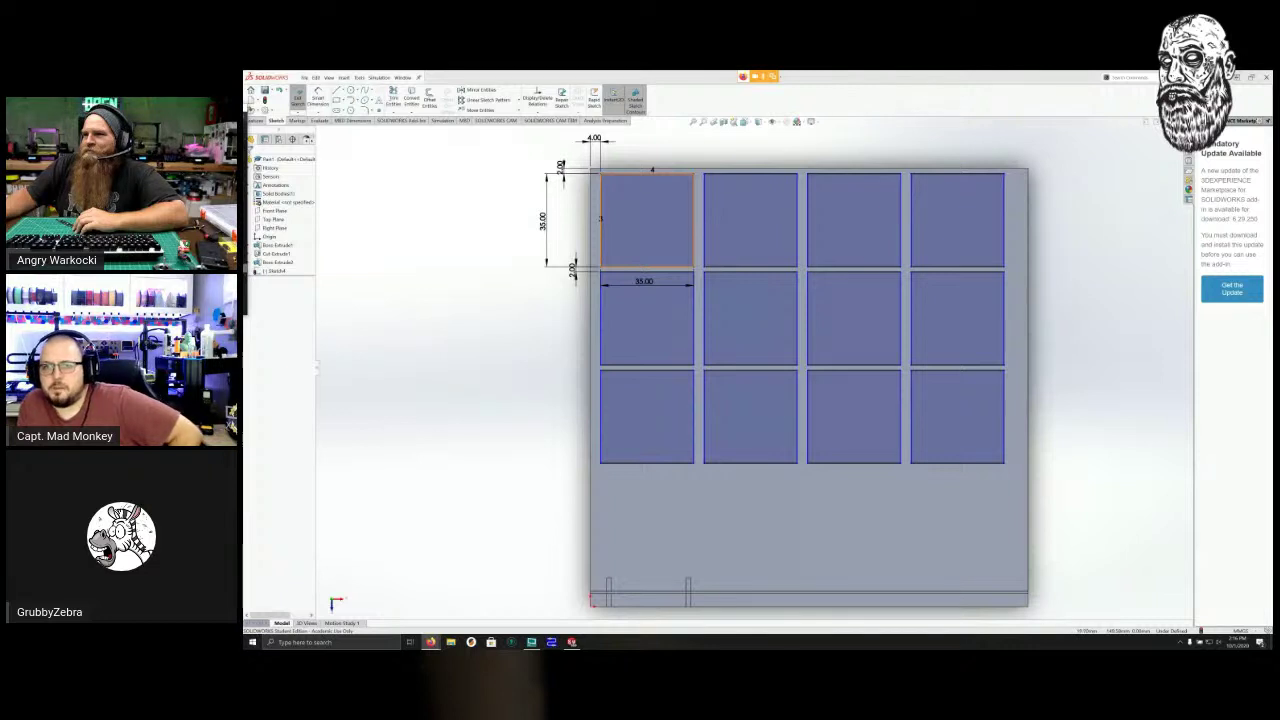
right_click(643, 208)
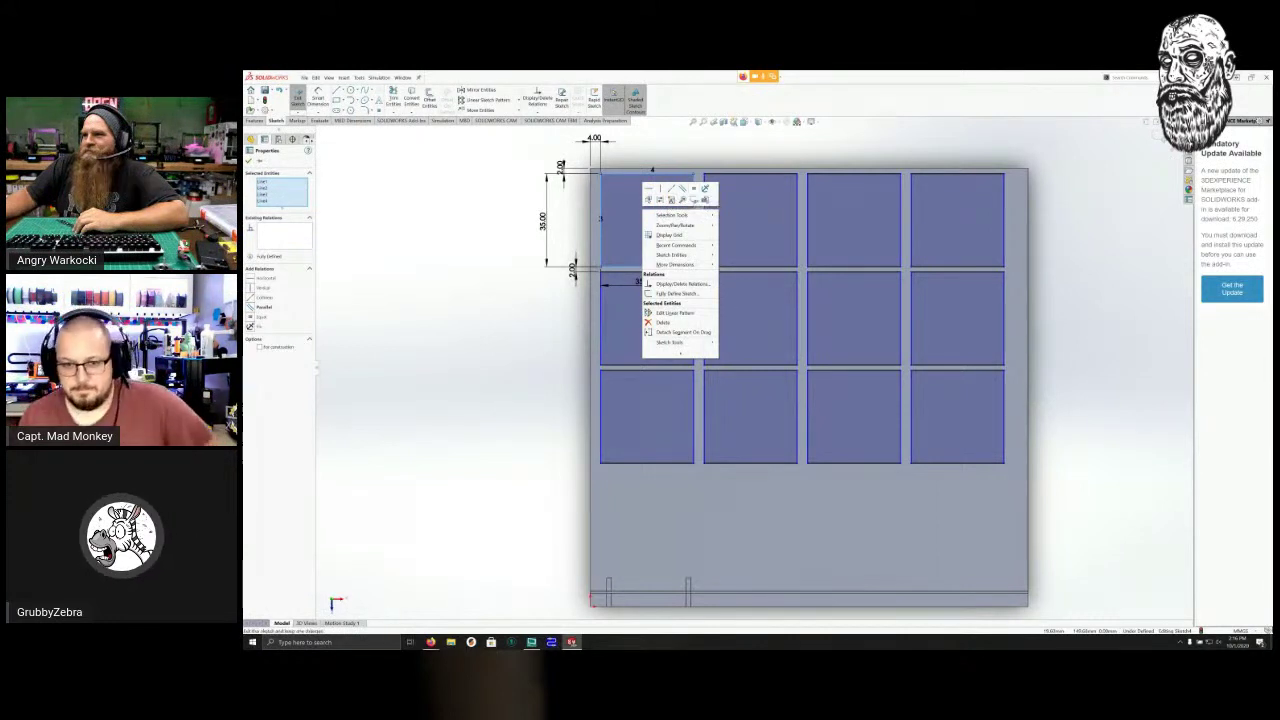
key("Escape")
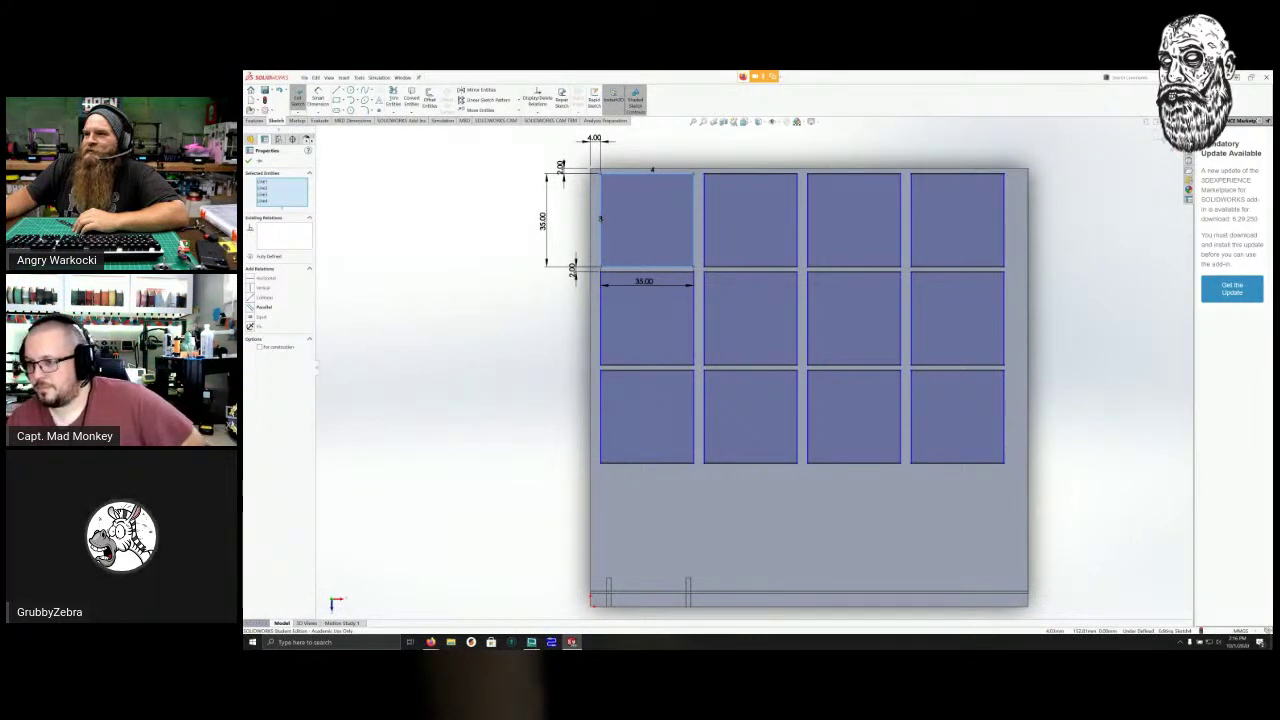
left_click(601, 201)
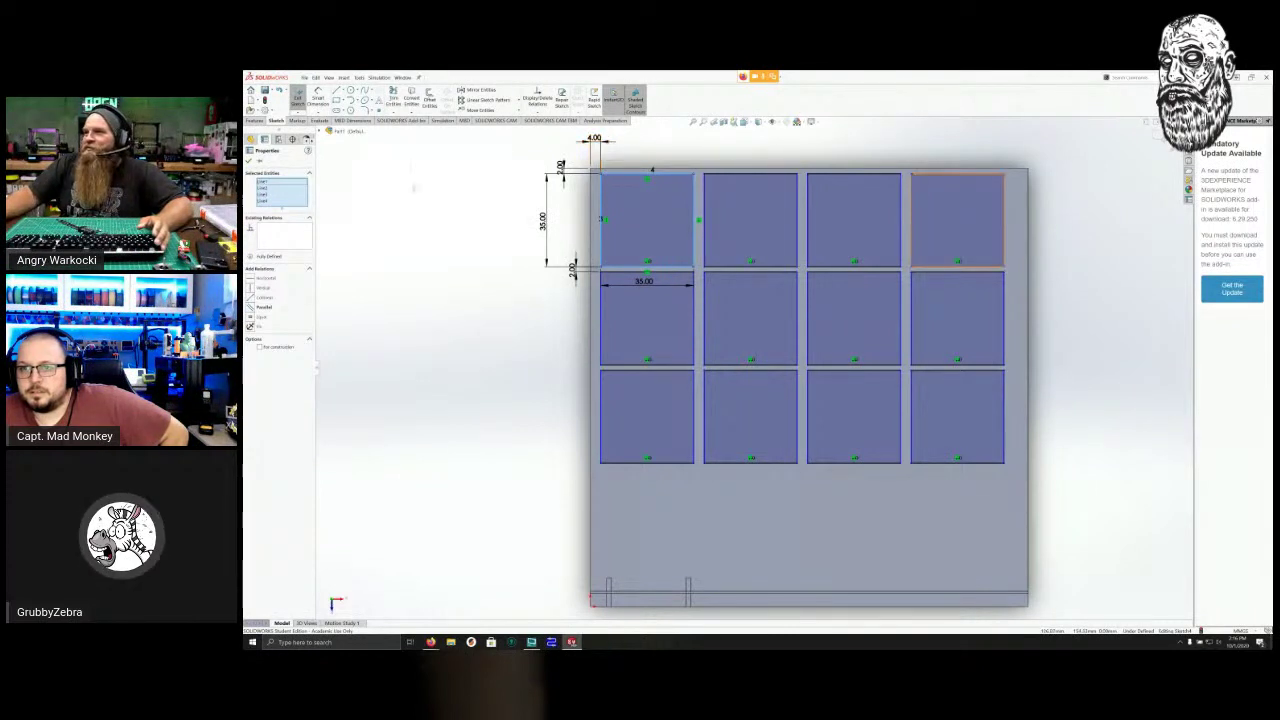
left_click(361, 169)
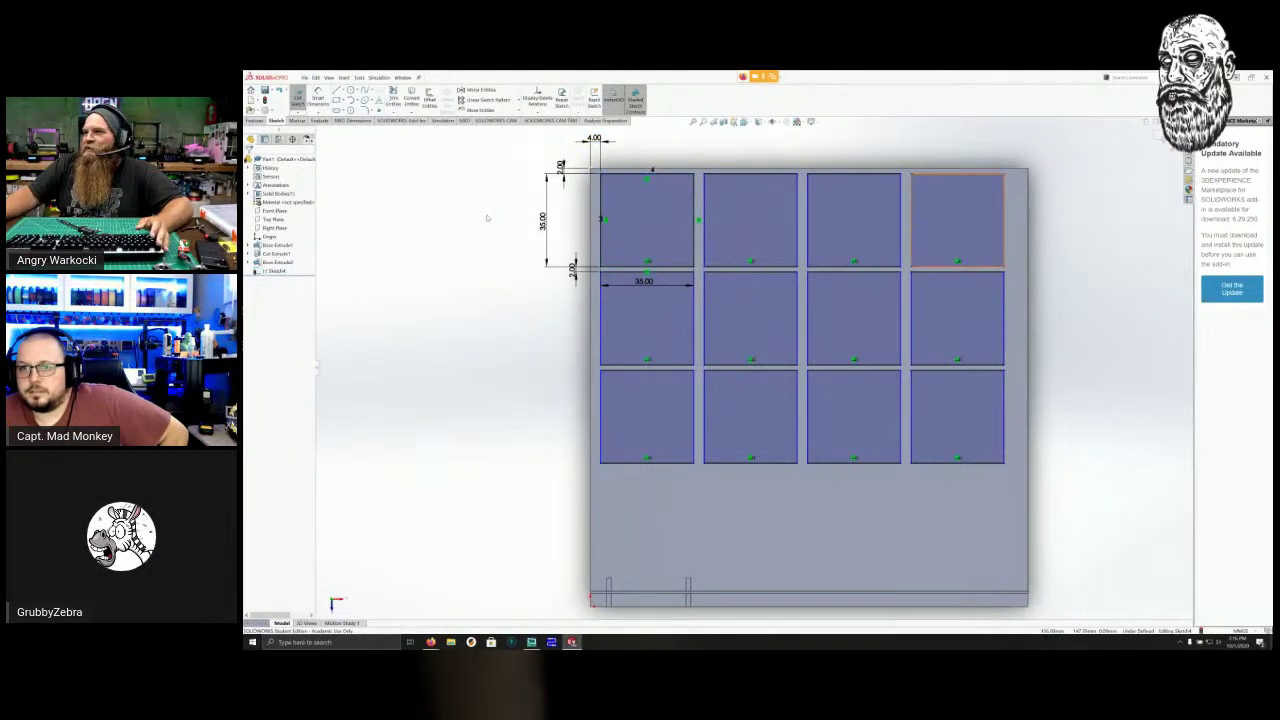
Dimension the gap from the top-right square's outer side to the block's right edge, equating it to the left-edge offset dimension.
left_click(1004, 216)
left_click(1028, 214)
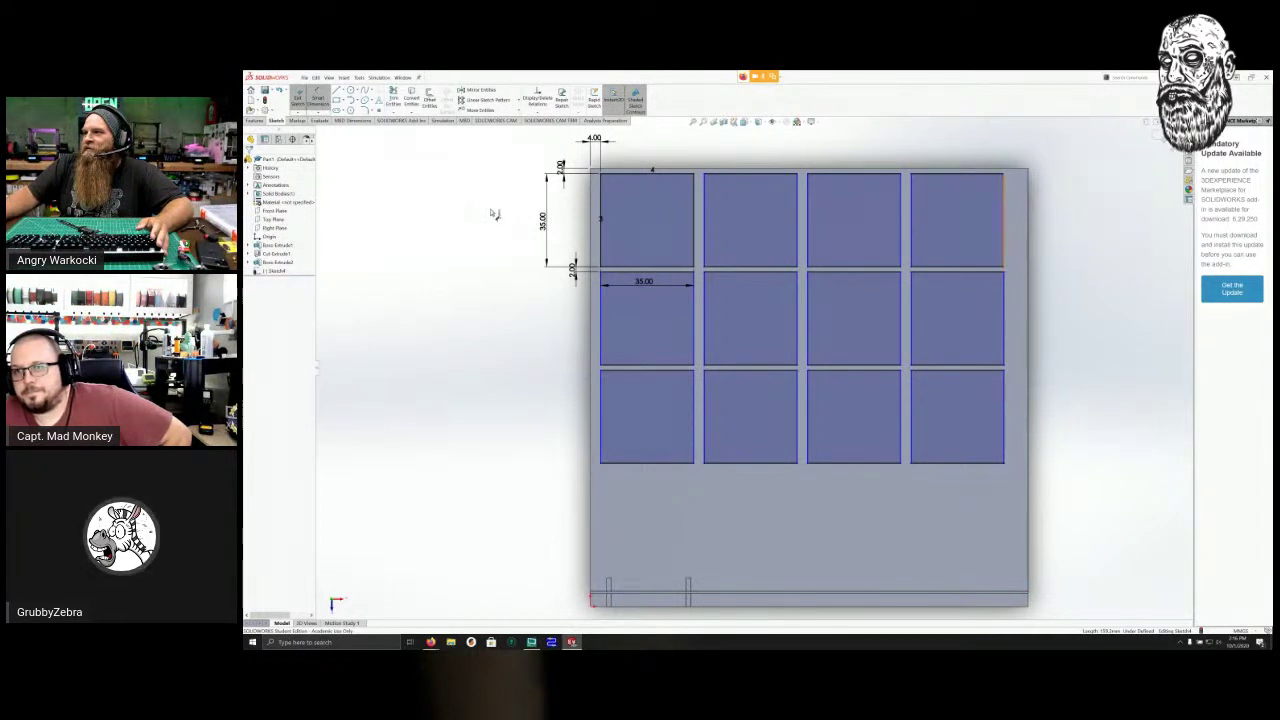
left_click(1004, 213)
left_click(1028, 210)
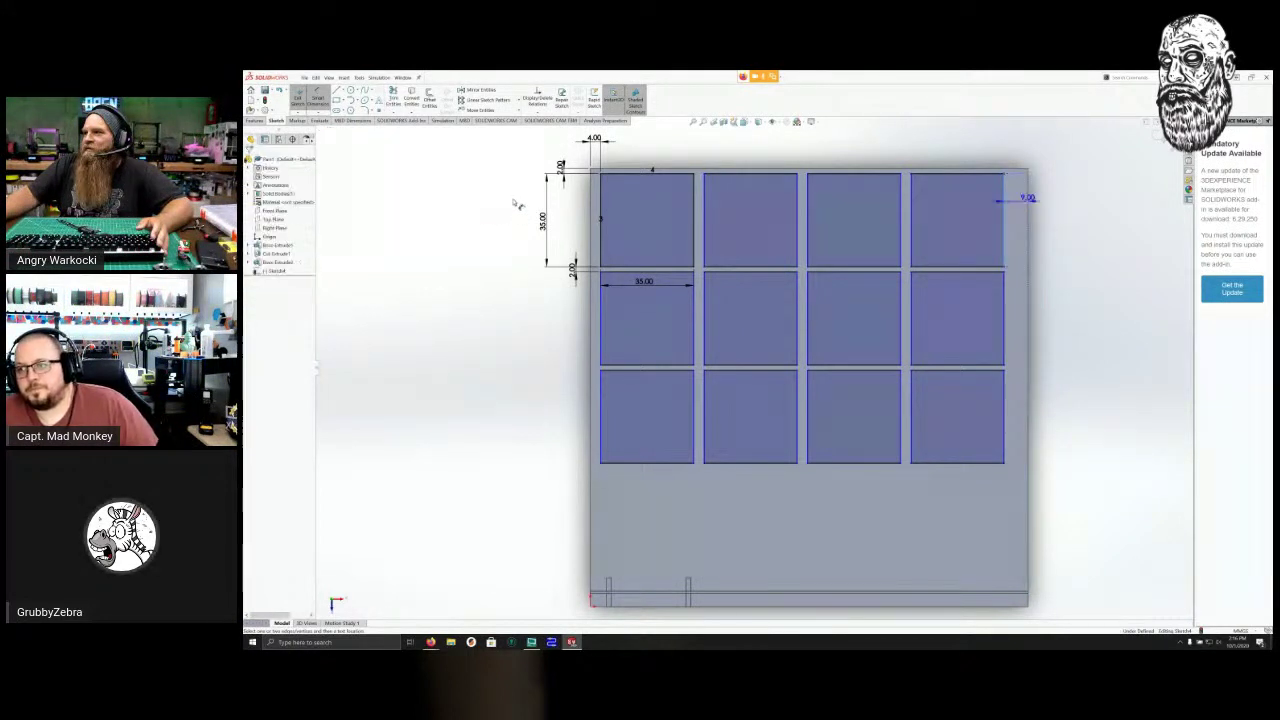
left_click(1024, 141)
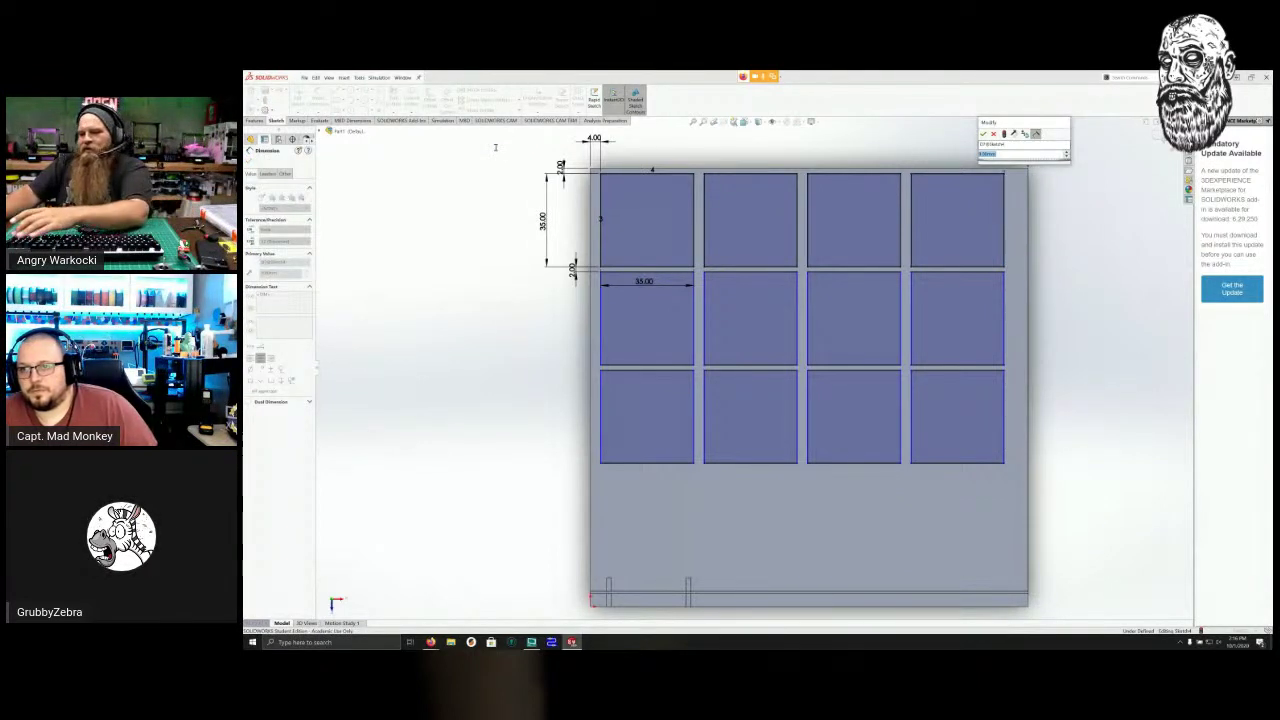
type("=")
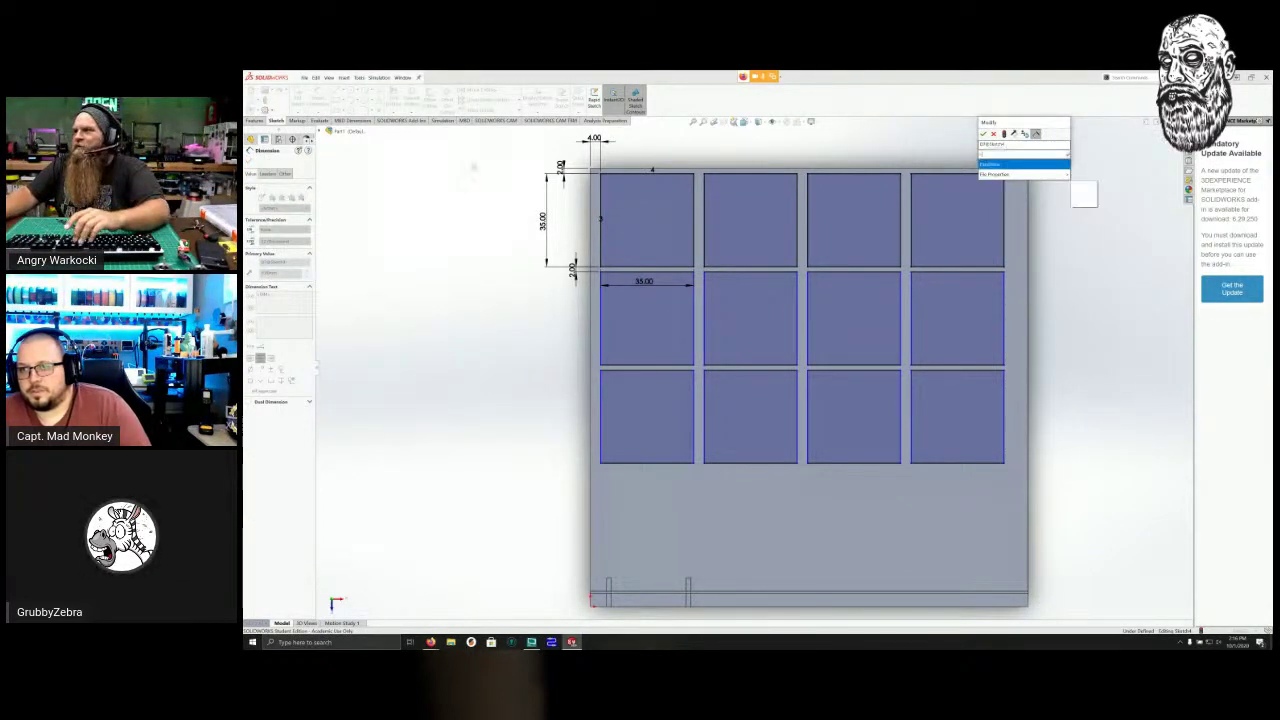
left_click(594, 139)
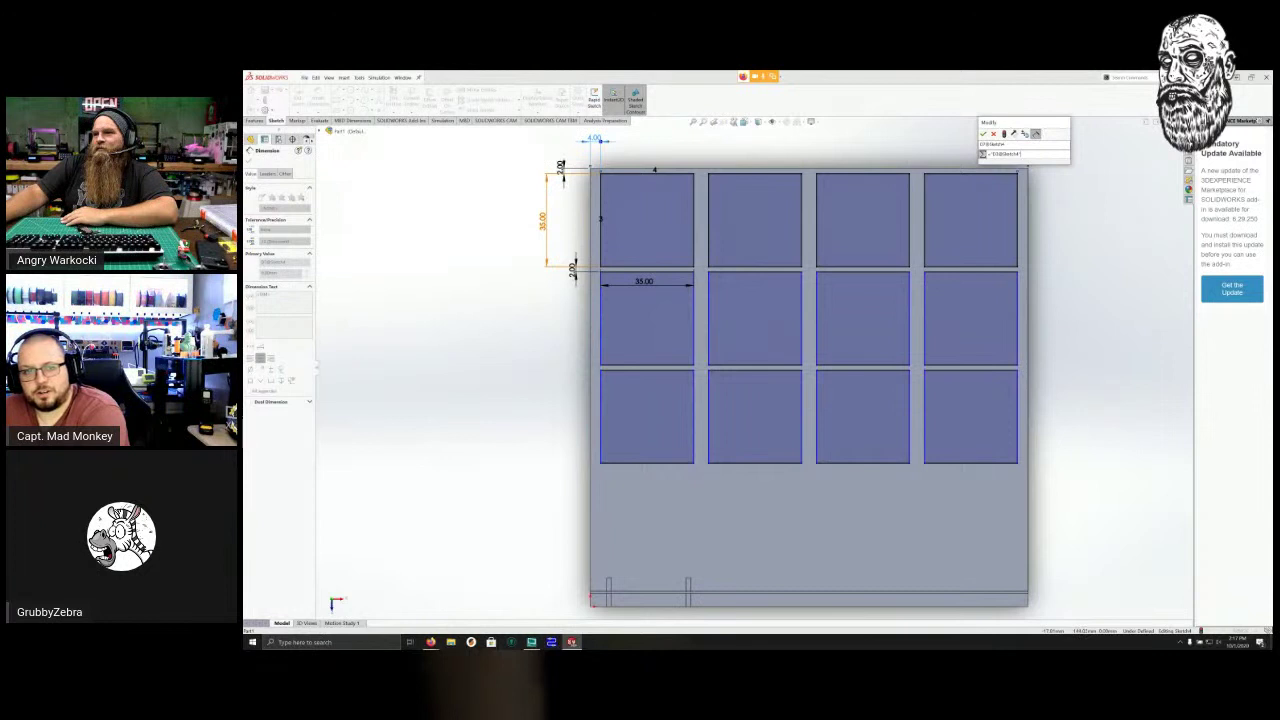
left_click(543, 223)
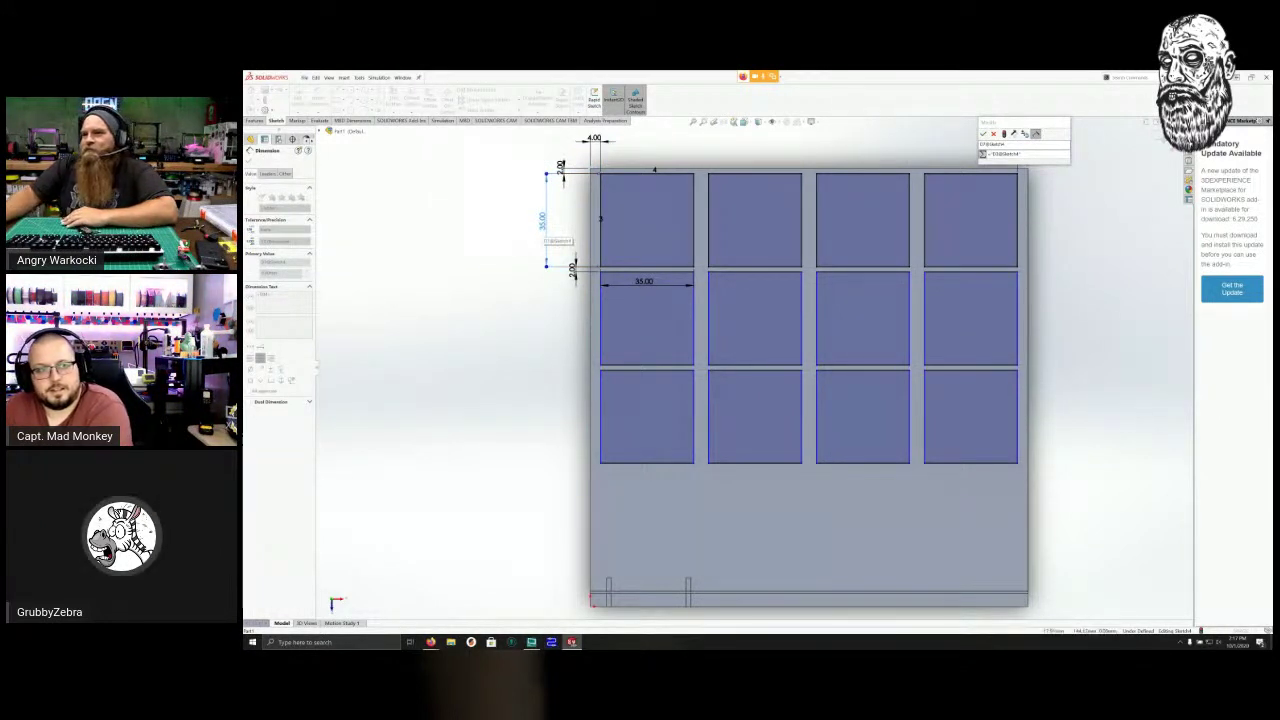
left_click(645, 282)
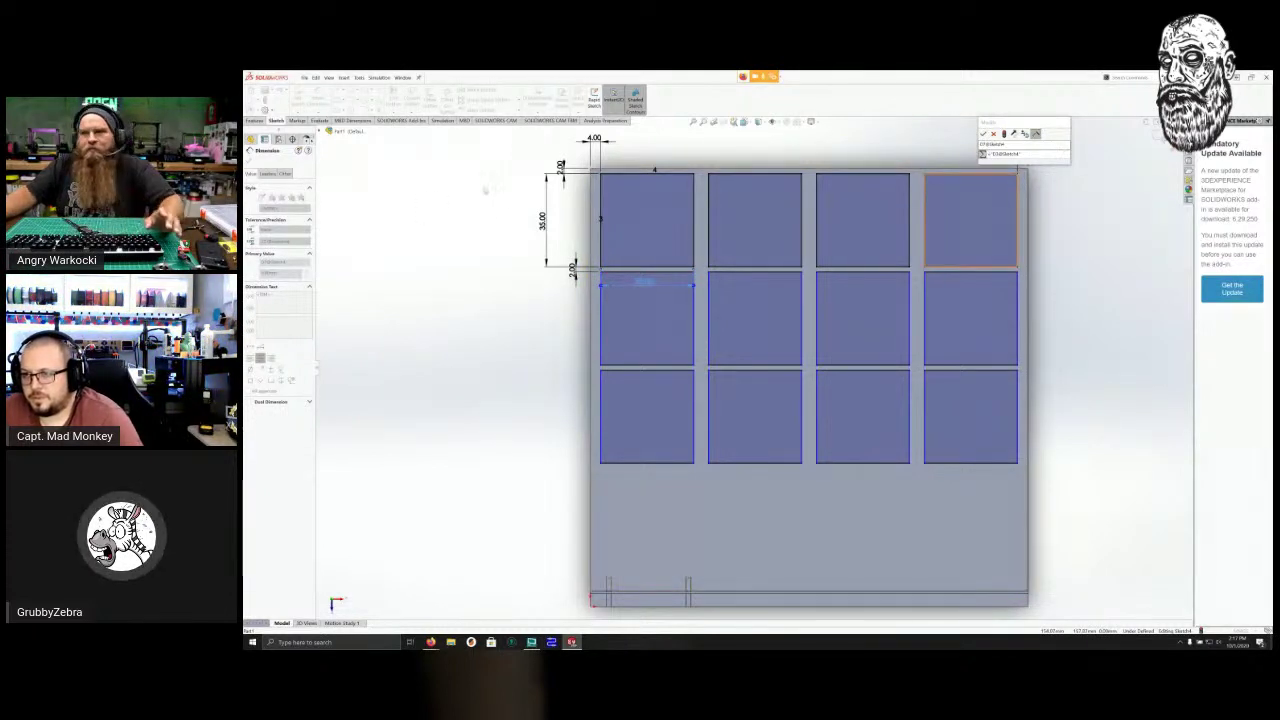
key("Return")
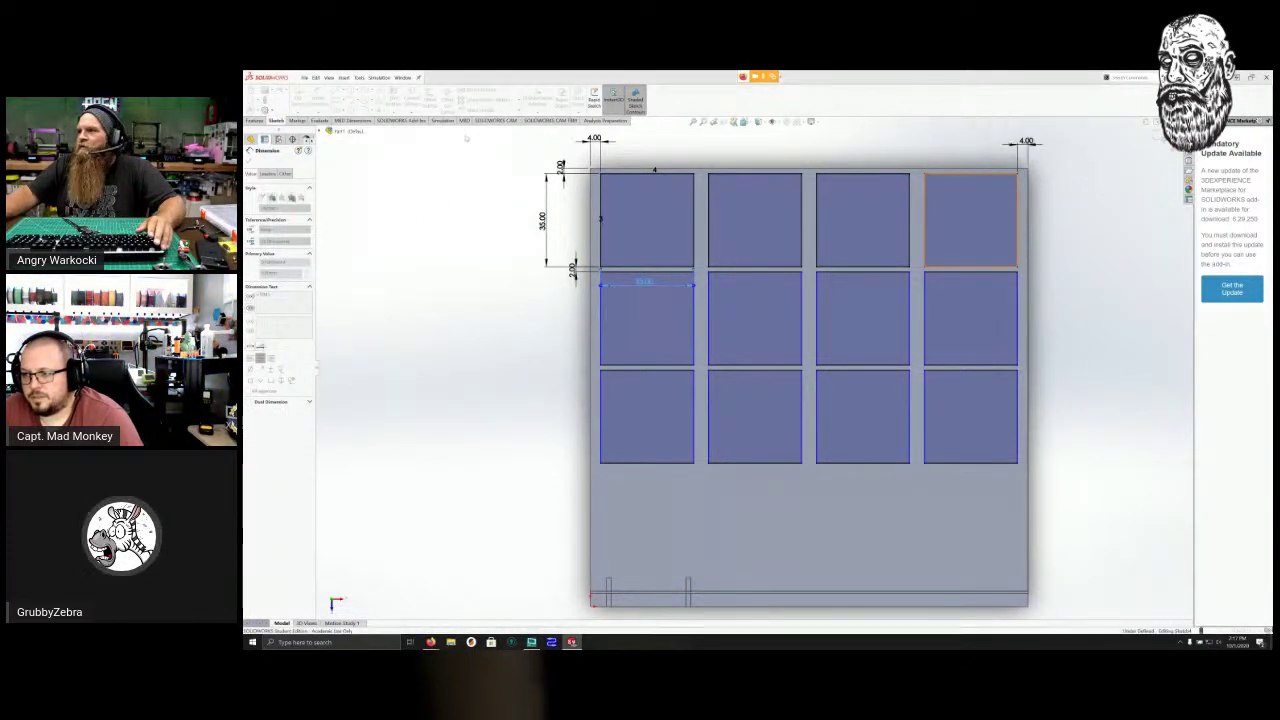
key("Escape")
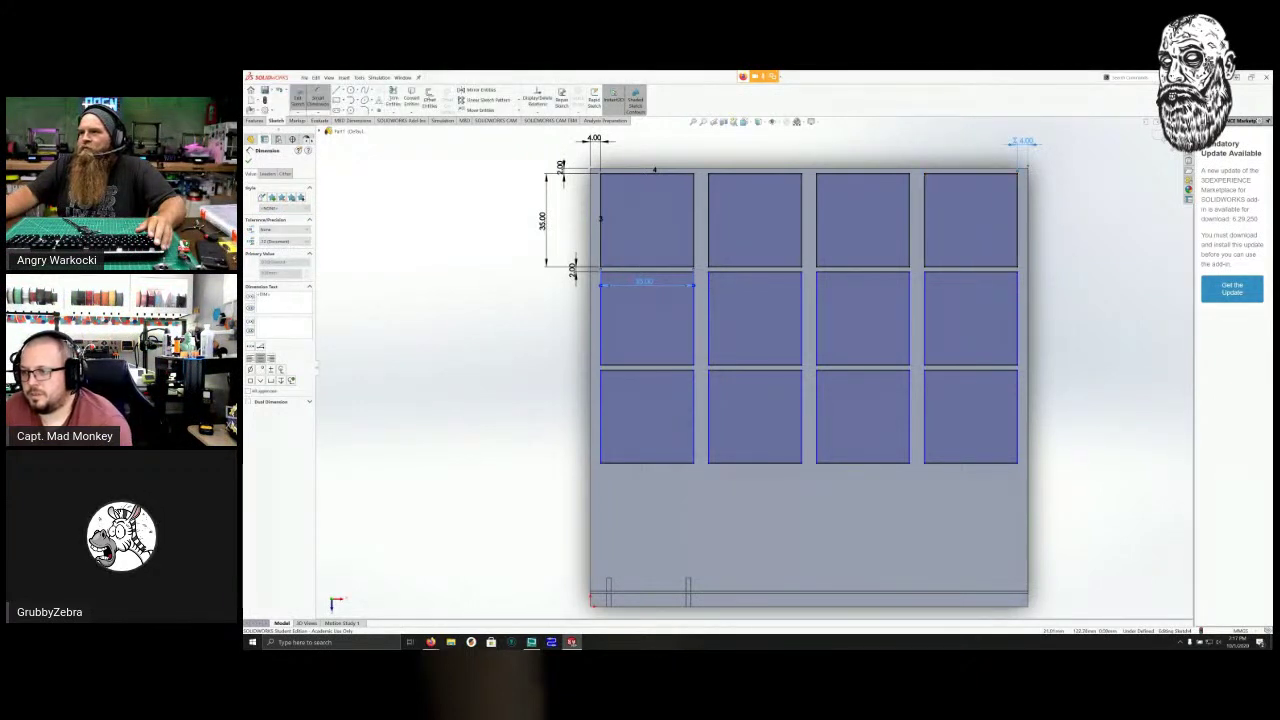
Try widths of 40 mm and 38 mm for the grid's squares.
type("40")
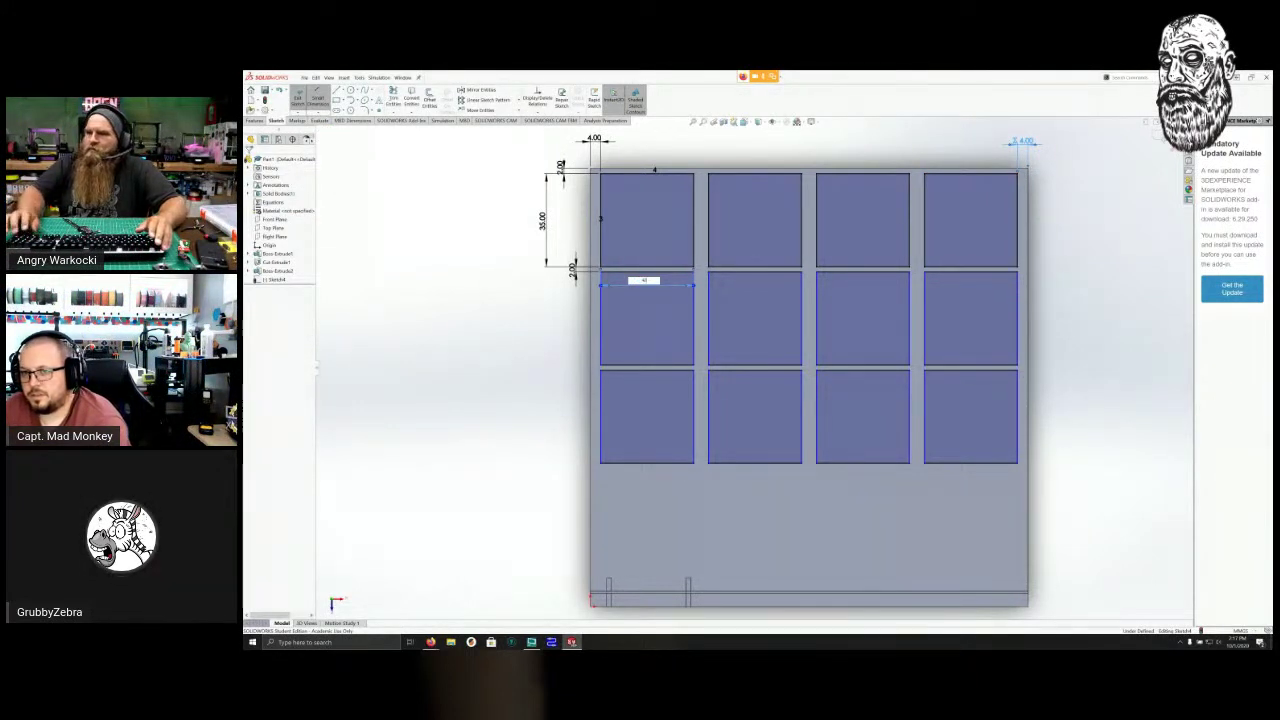
key("Return")
key("f")
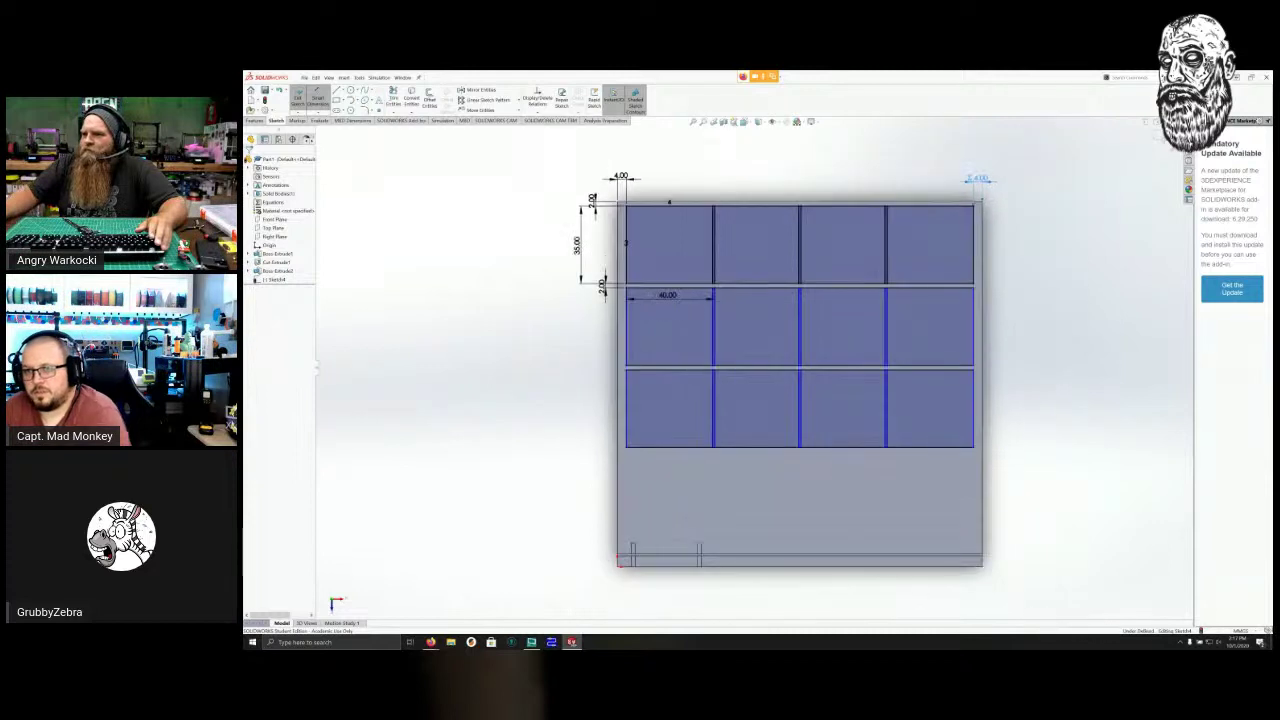
double_click(668, 296)
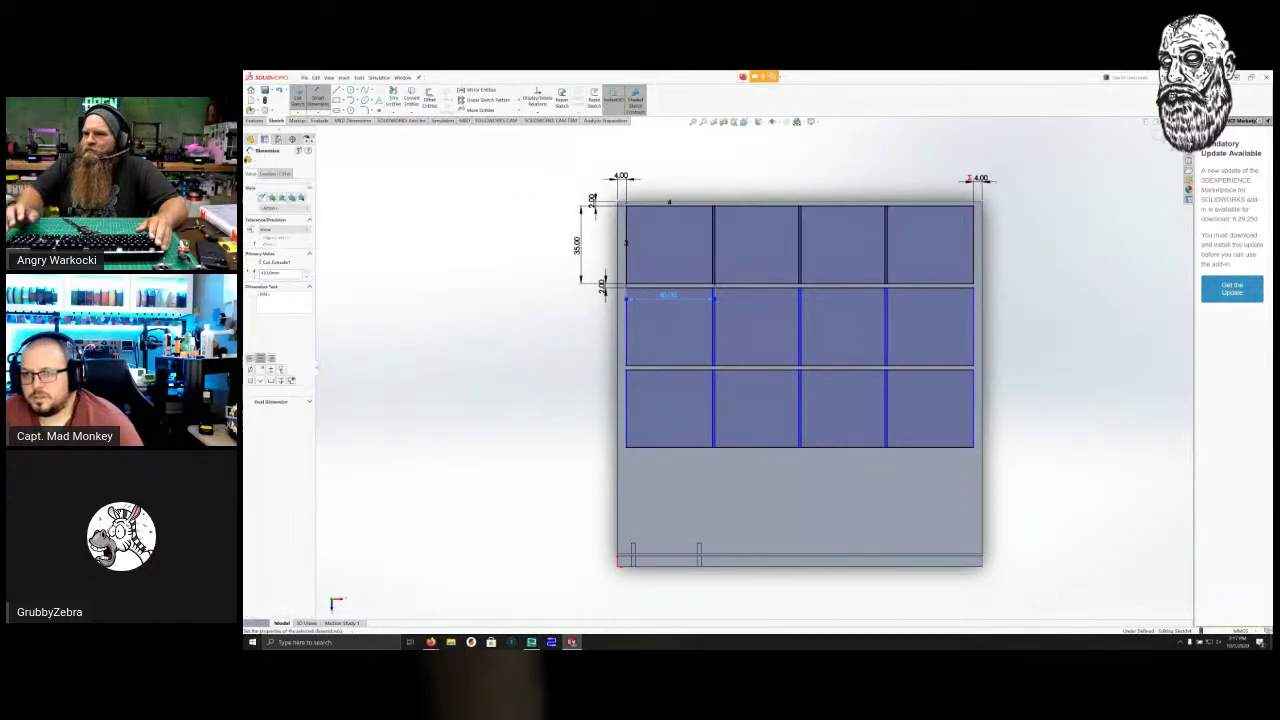
type("38")
key("Return")
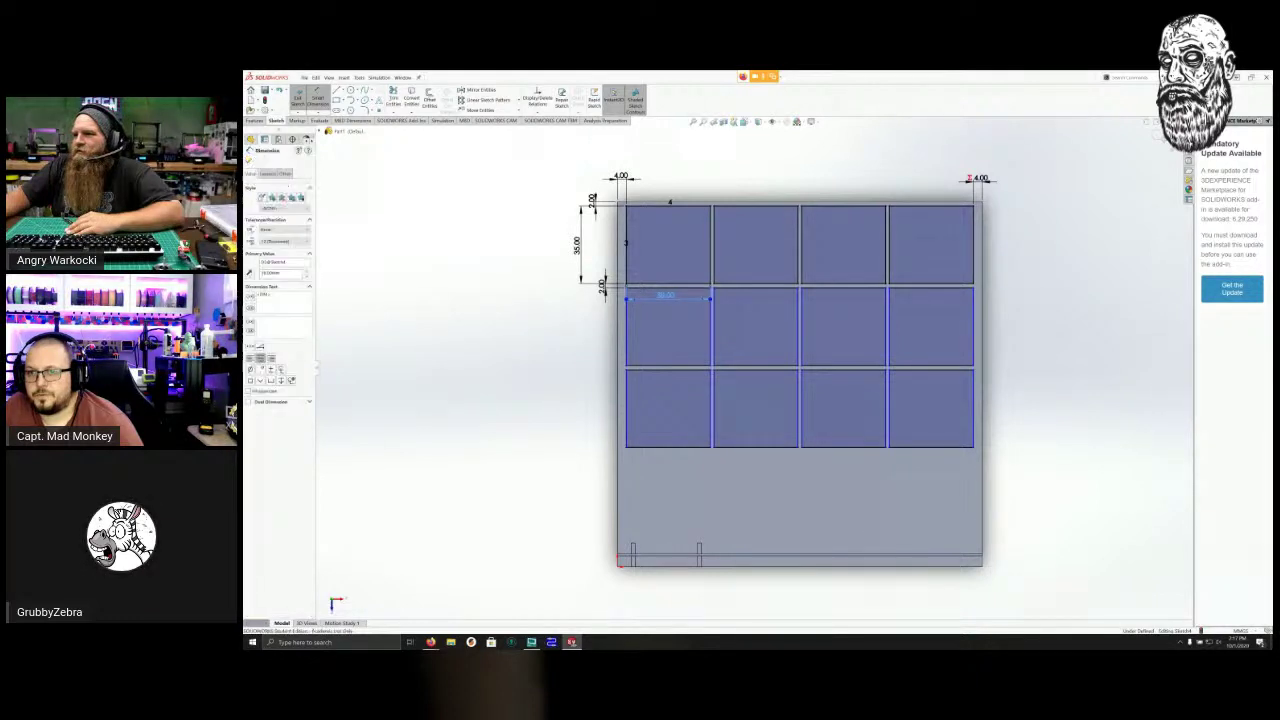
double_click(665, 295)
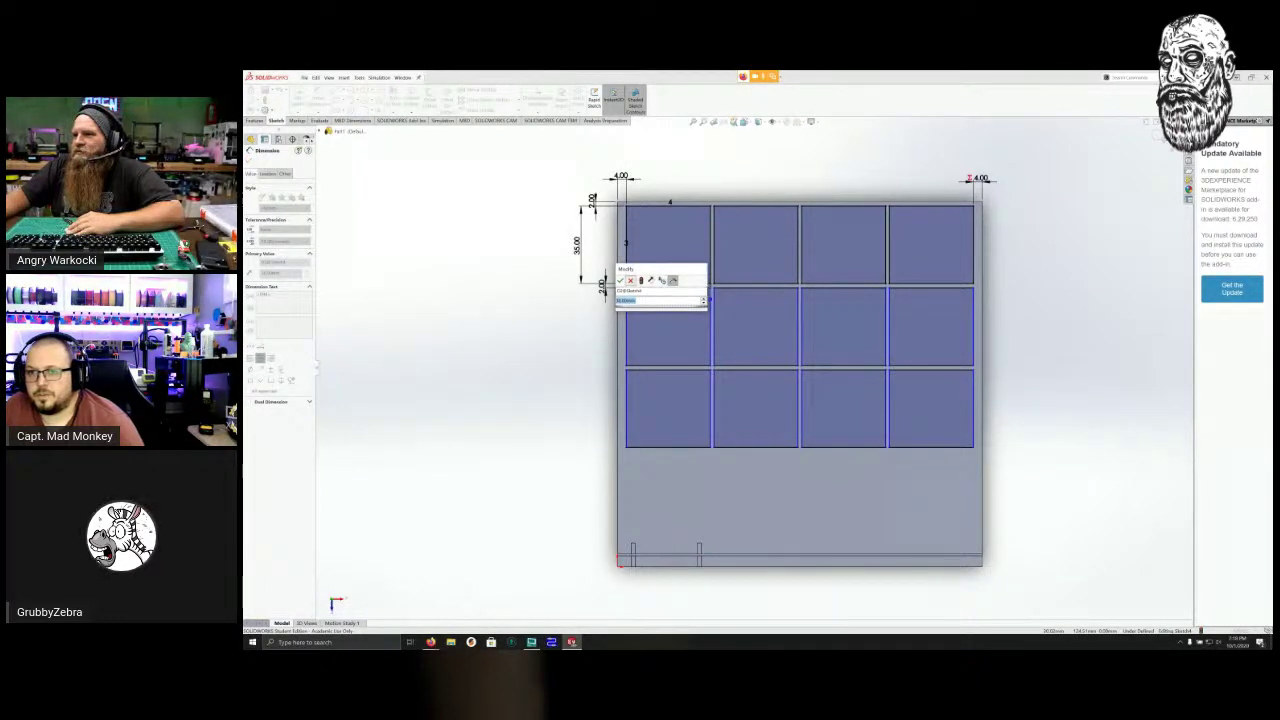
left_click(630, 280)
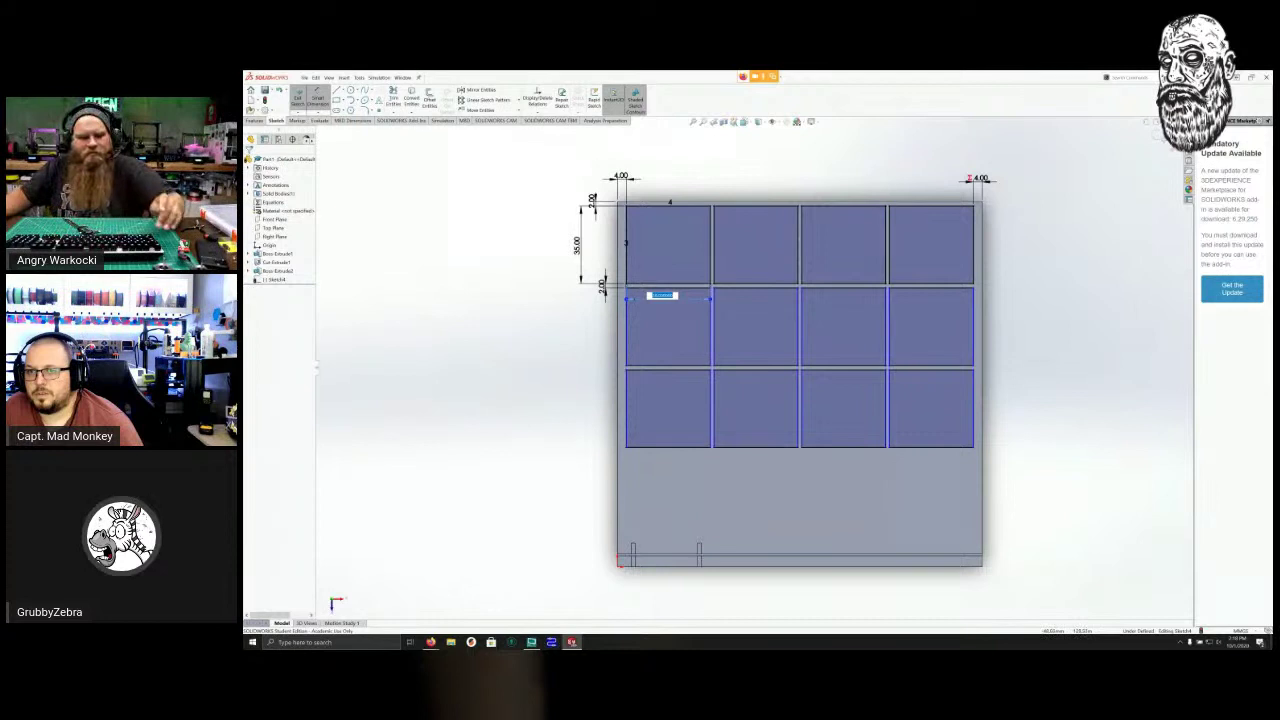
right_click(662, 297)
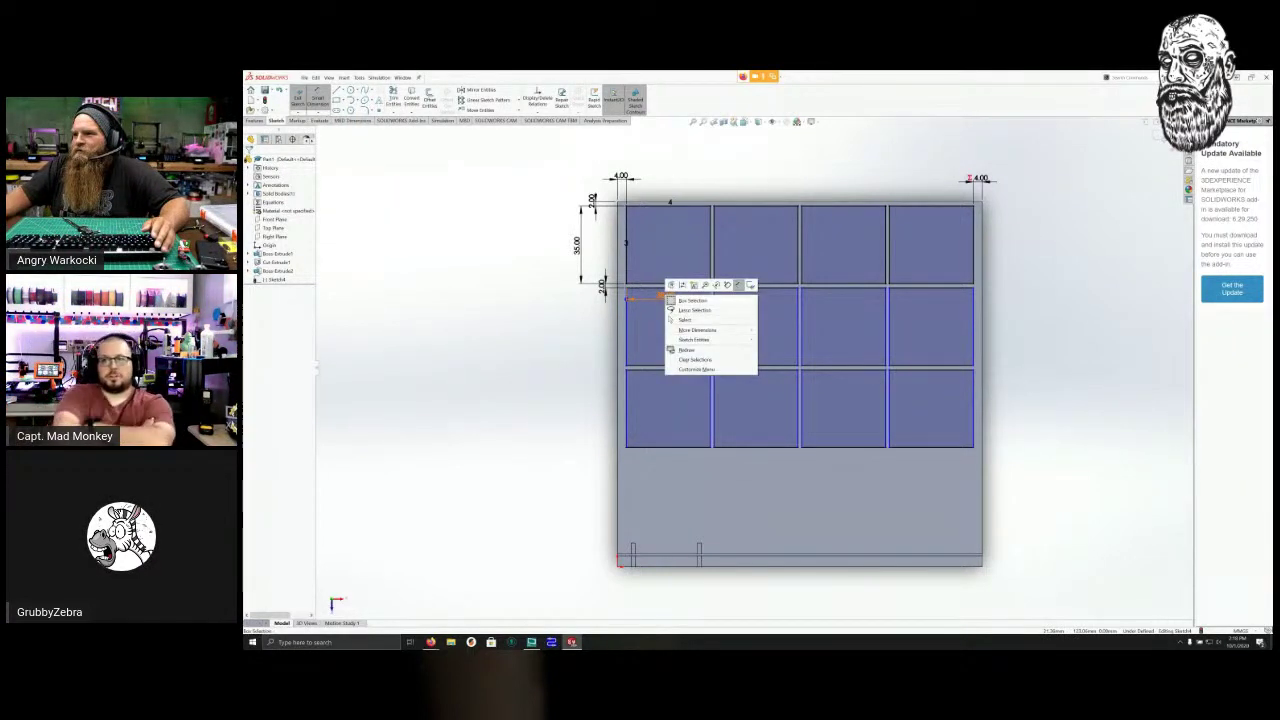
left_click(598, 310)
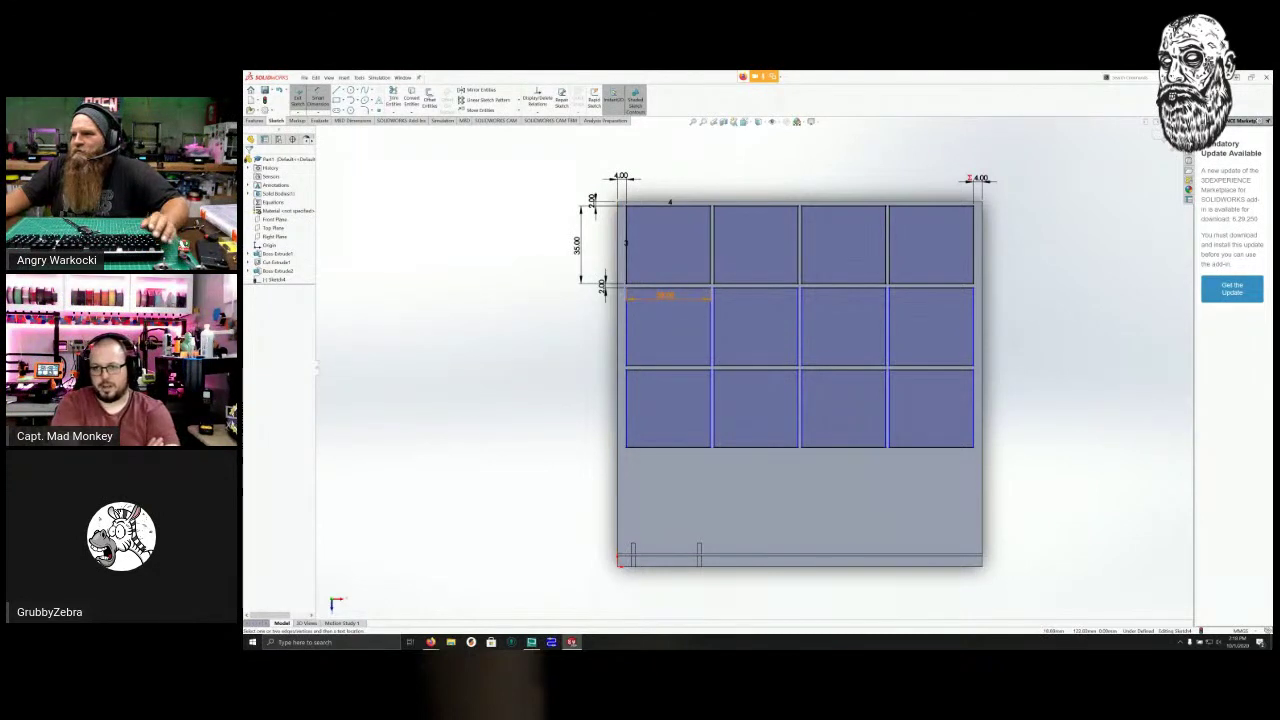
left_click(662, 296)
key("BackSpace")
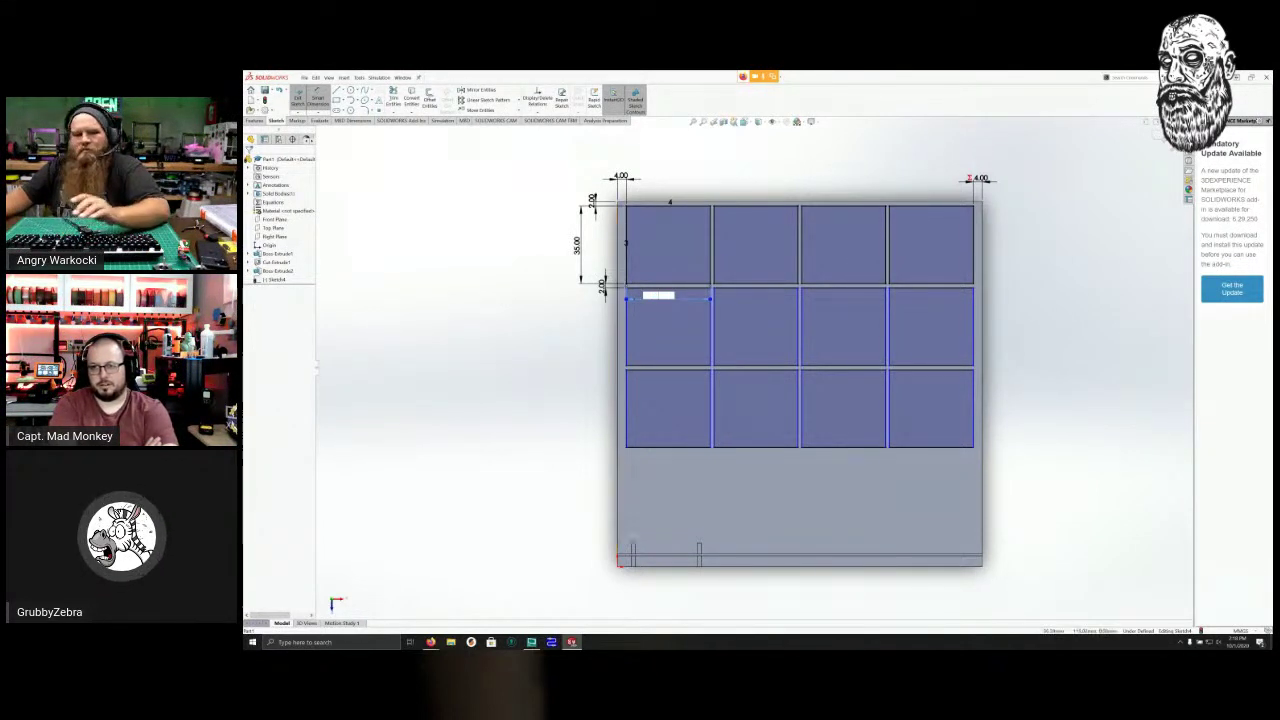
key("Escape")
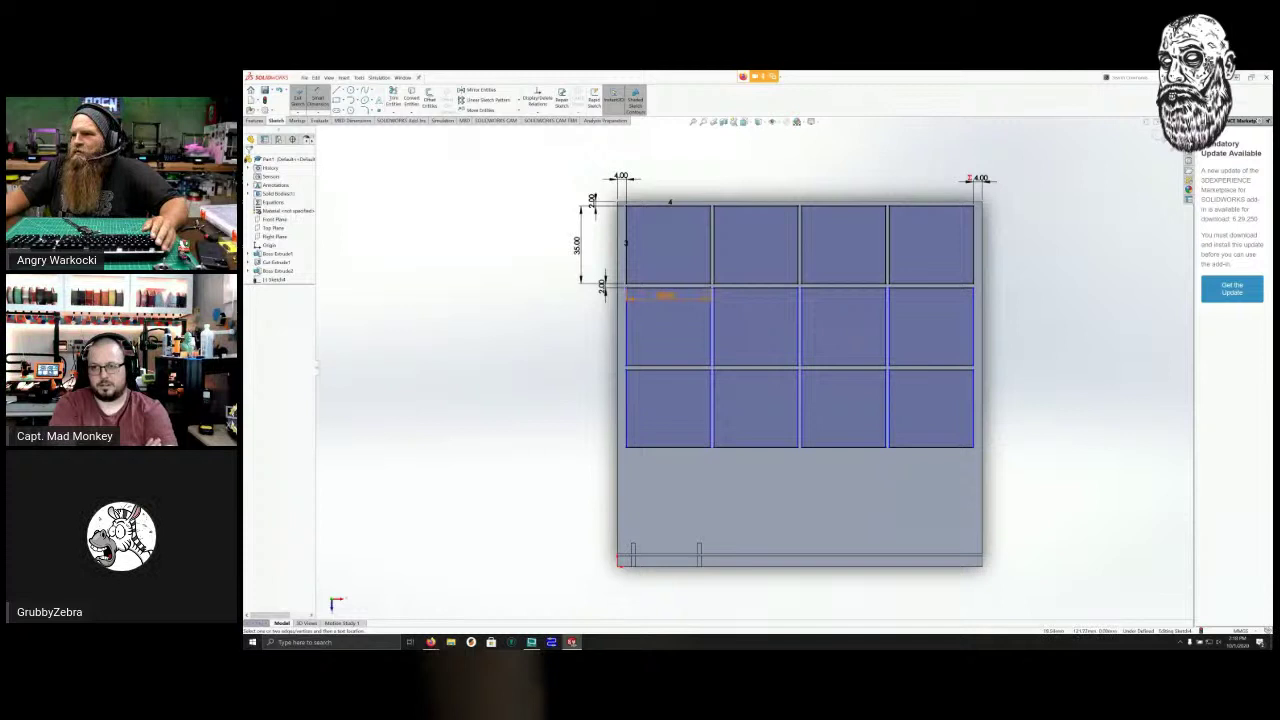
right_click(662, 297)
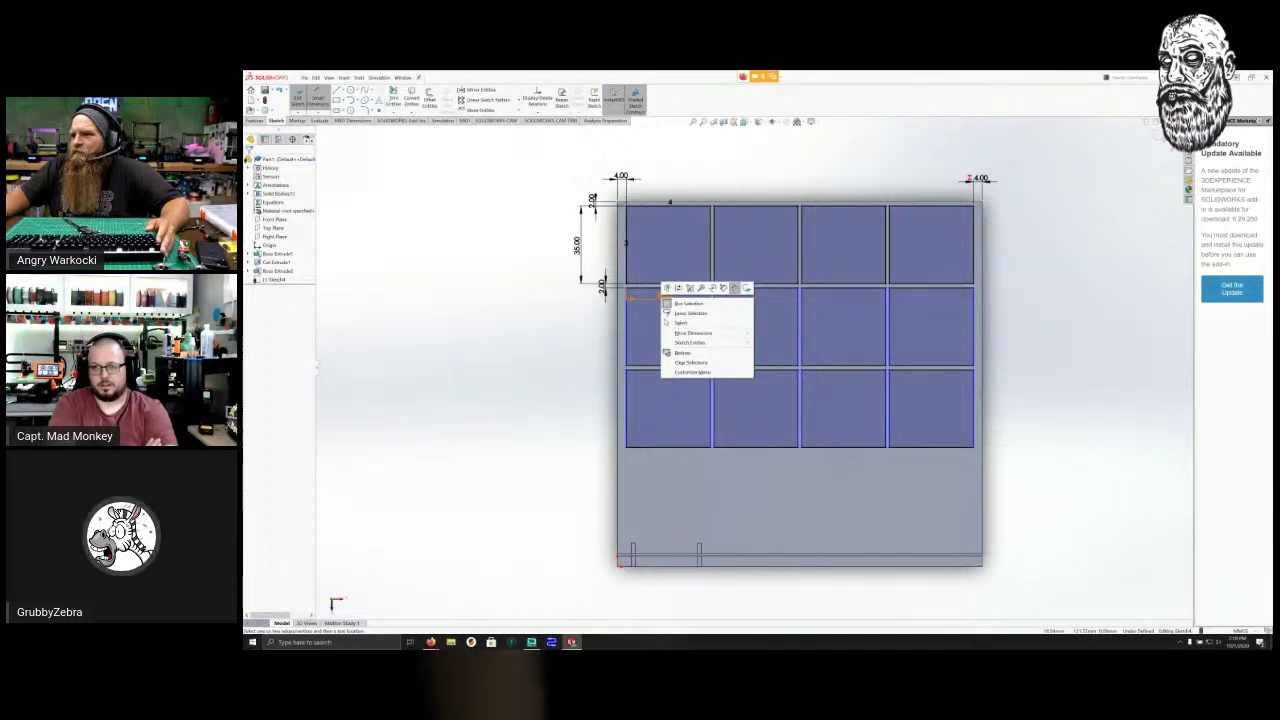
key("Escape")
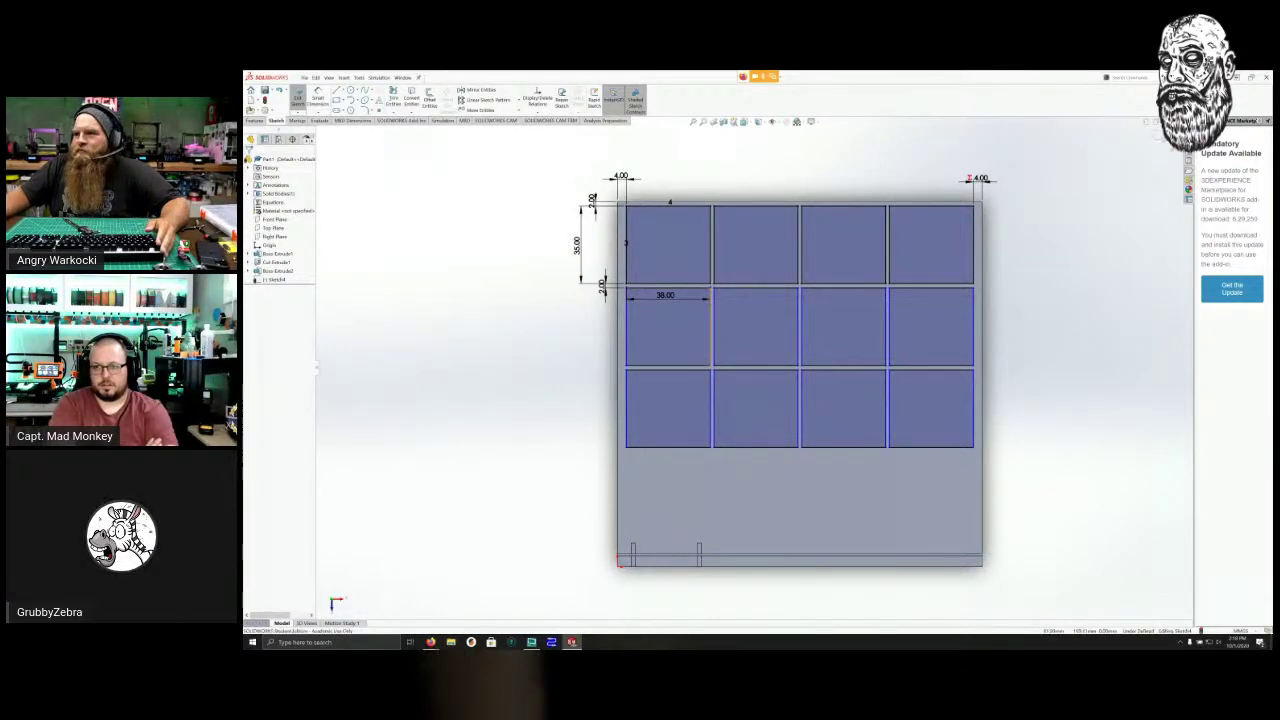
Delete the width dimension of the grid's squares.
left_click(665, 295)
right_click(666, 295)
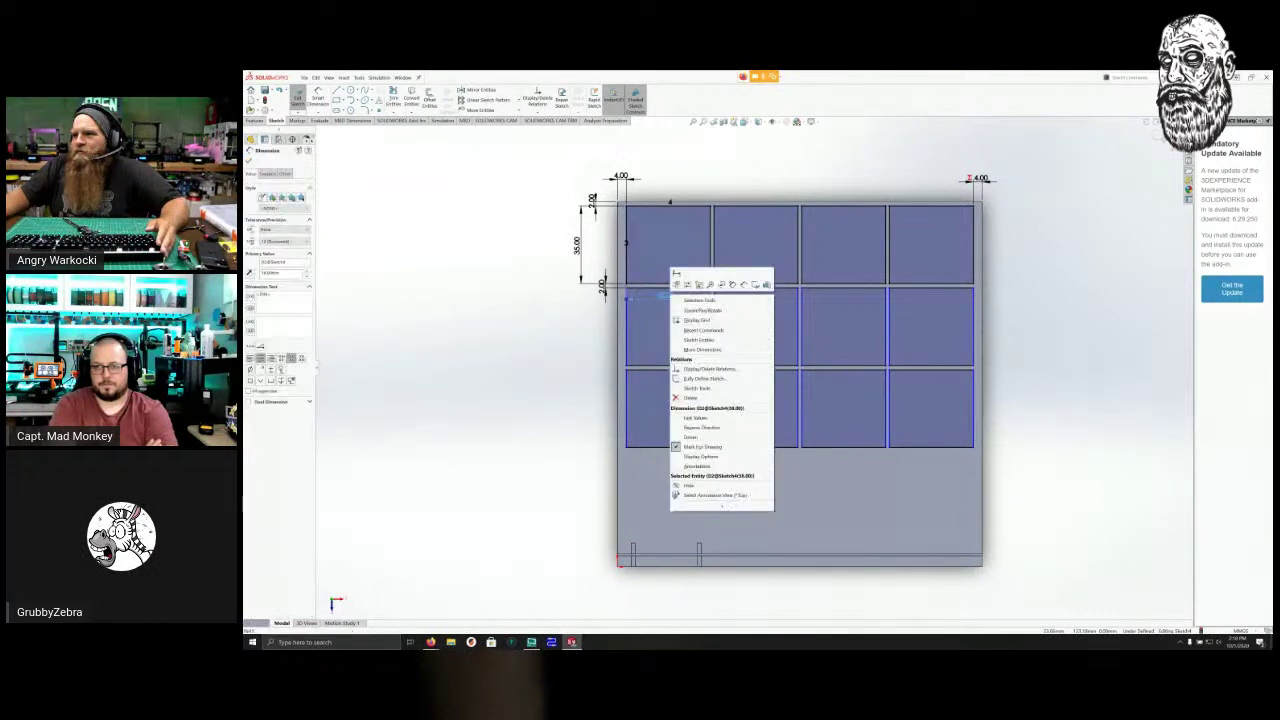
key("Delete")
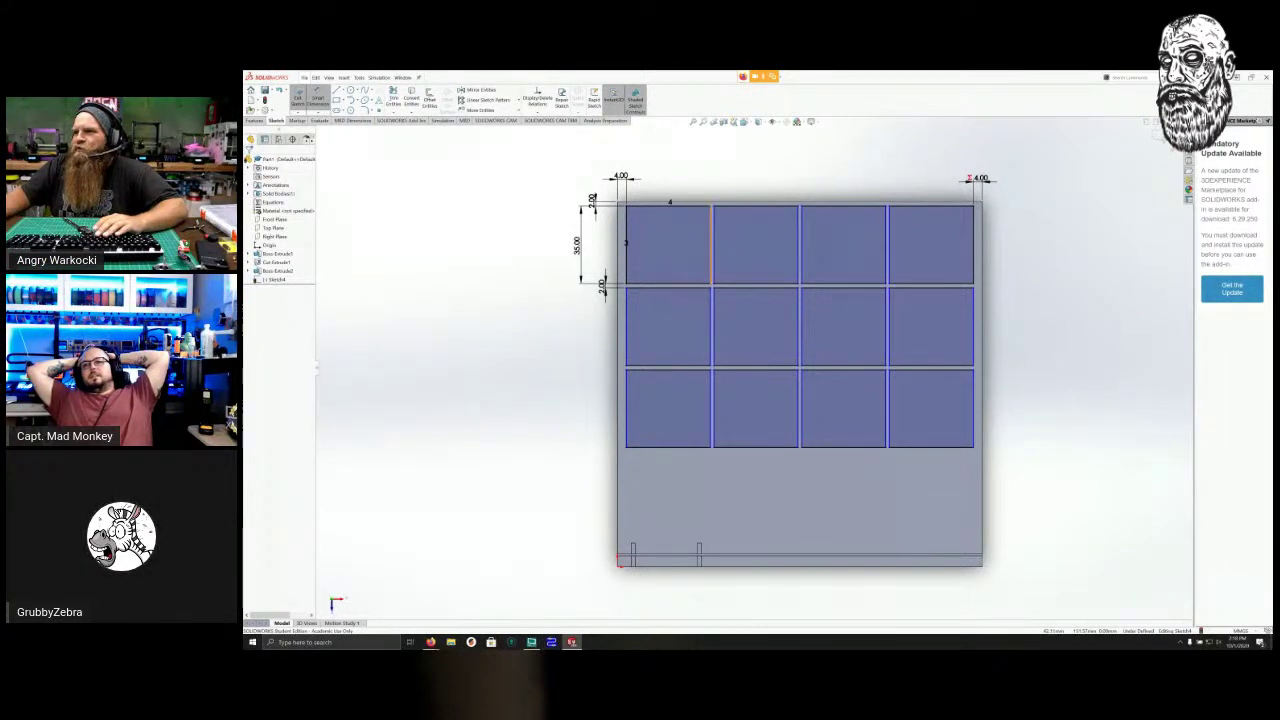
Dimension the horizontal gap between the first two top-row squares at 2 mm and set the top row's offset from the block's upper edge to 4 mm.
left_click(712, 235)
left_click(714, 232)
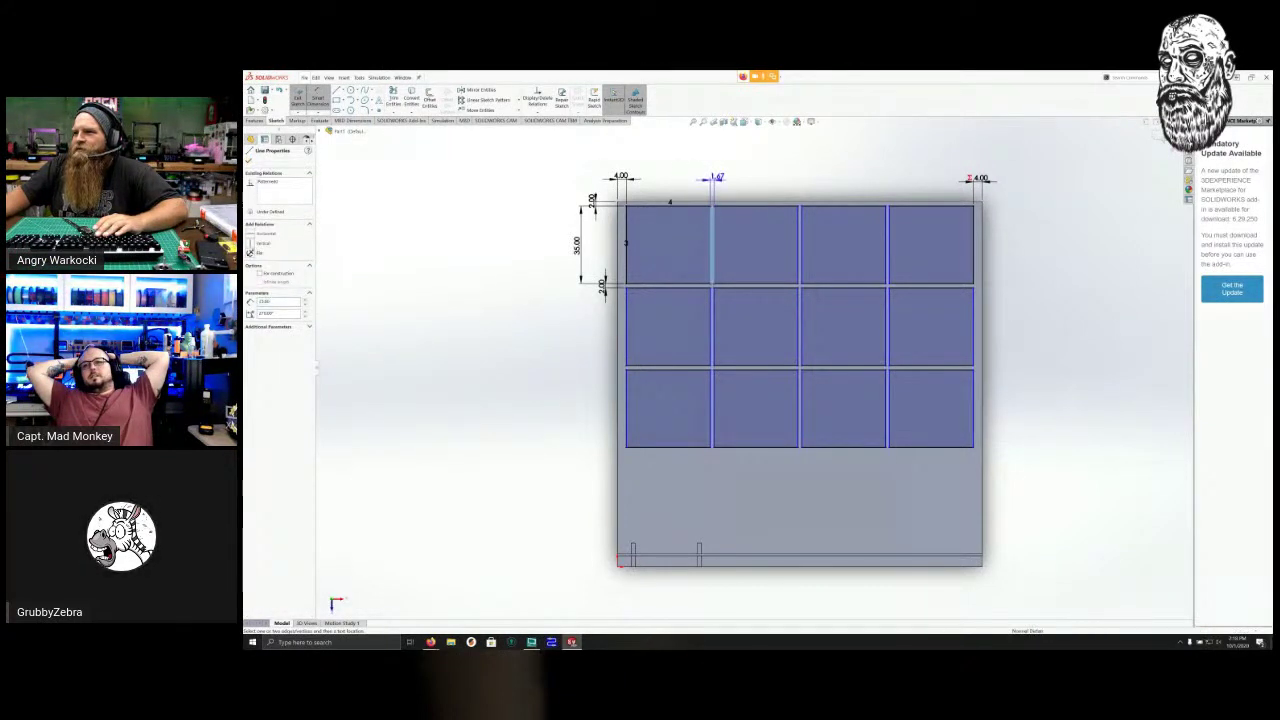
left_click(717, 177)
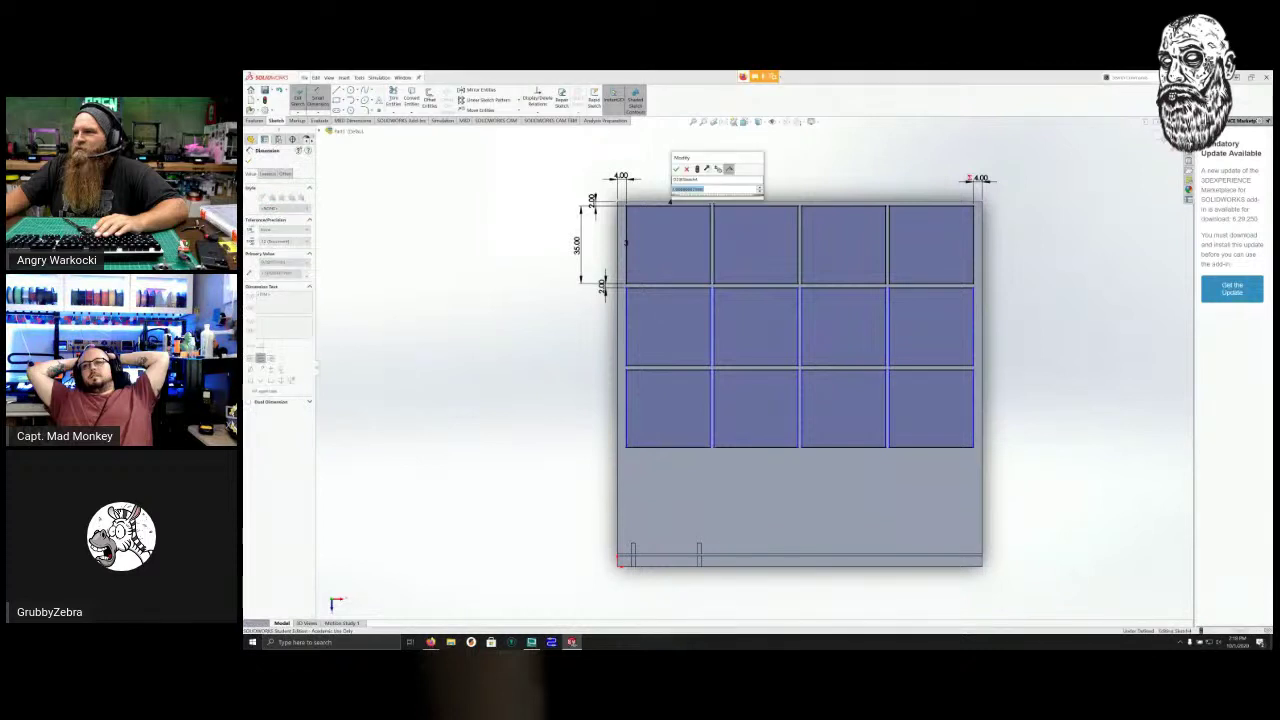
type("2")
key("Return")
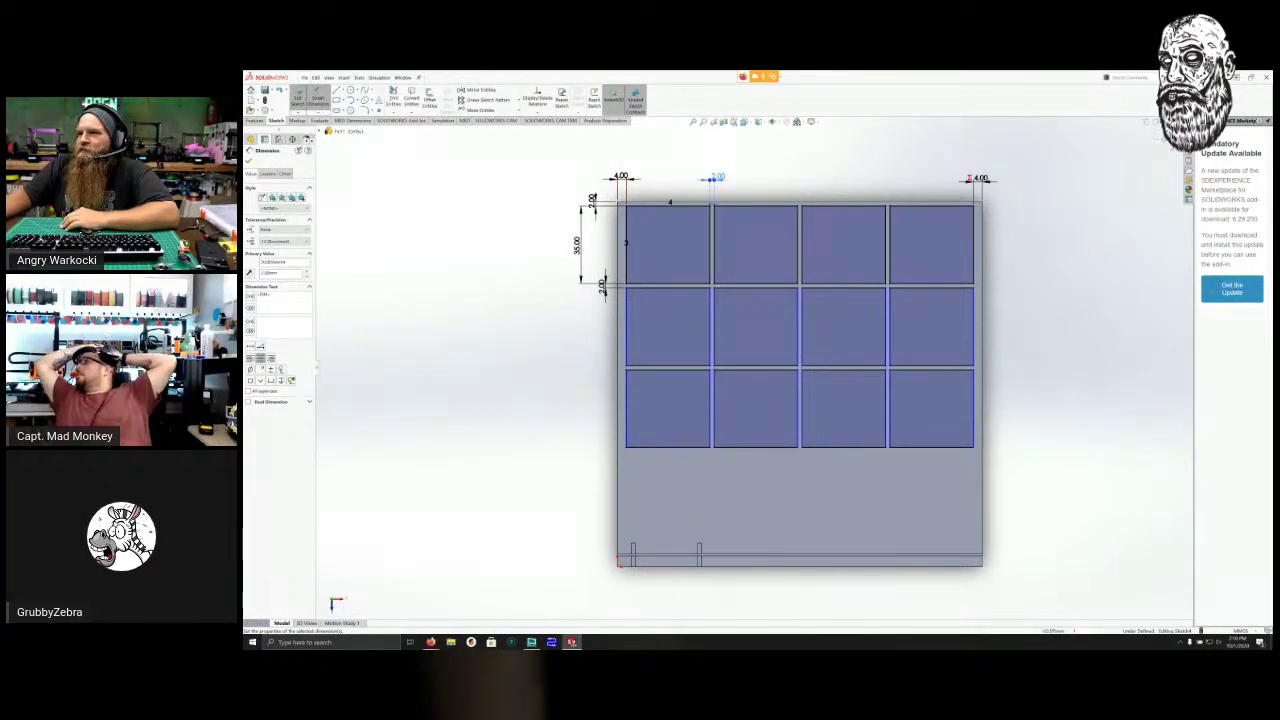
key("Escape")
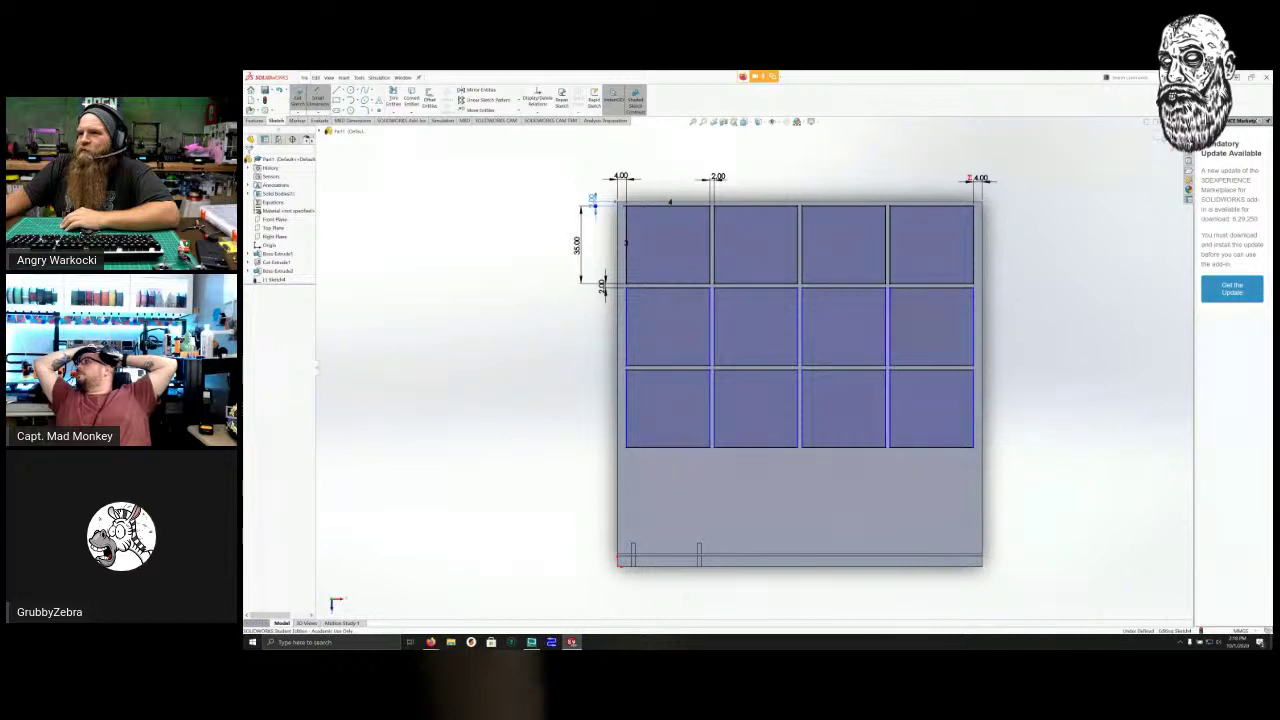
double_click(620, 177)
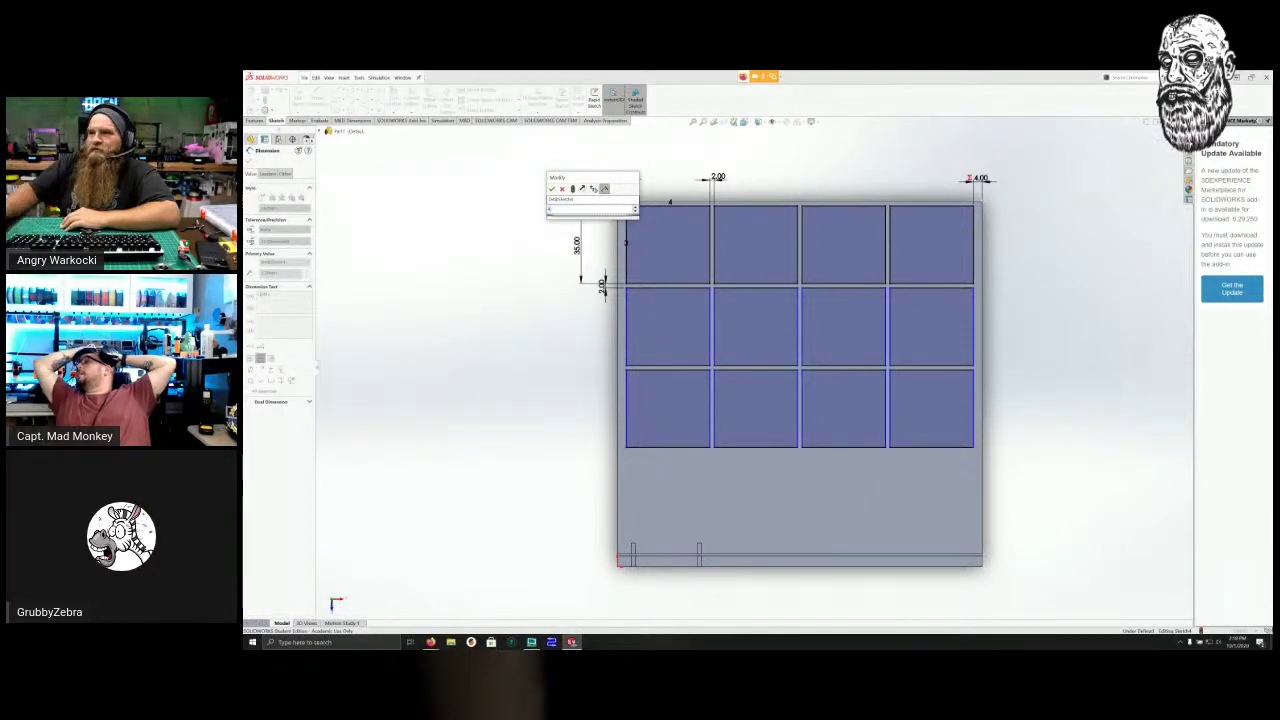
key("Return")
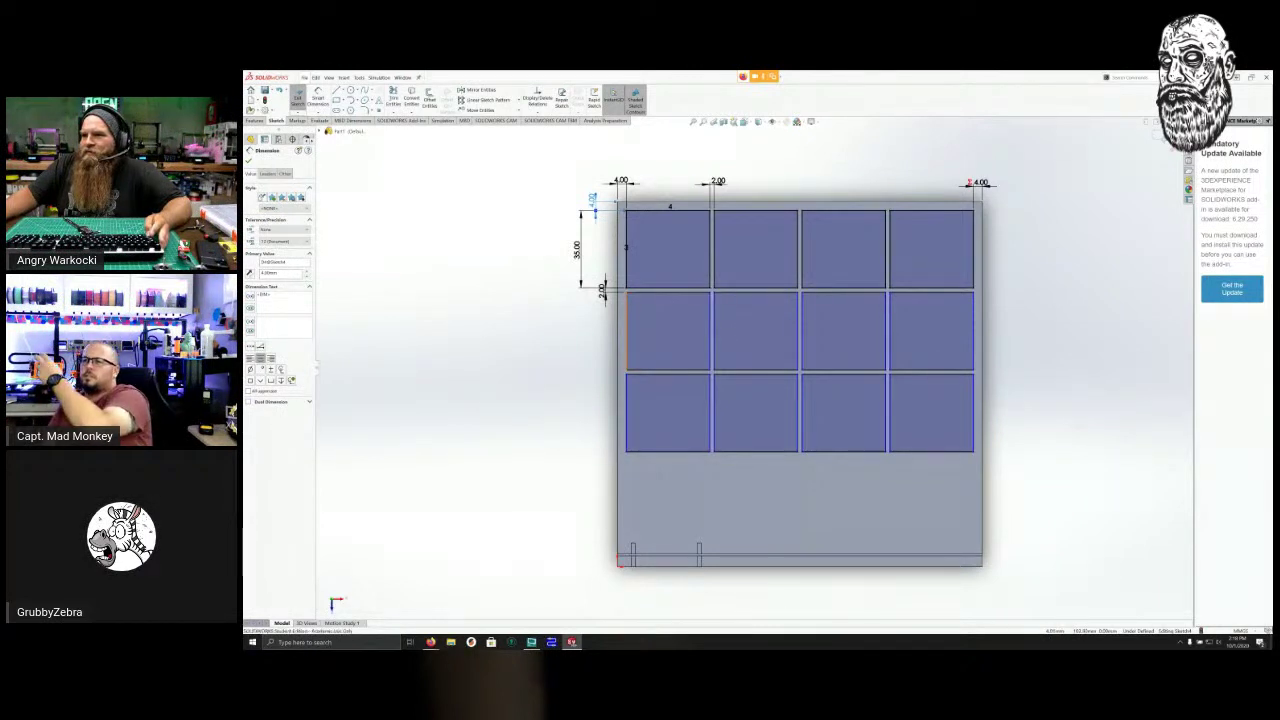
left_click(627, 338)
left_click(626, 270, "ctrl")
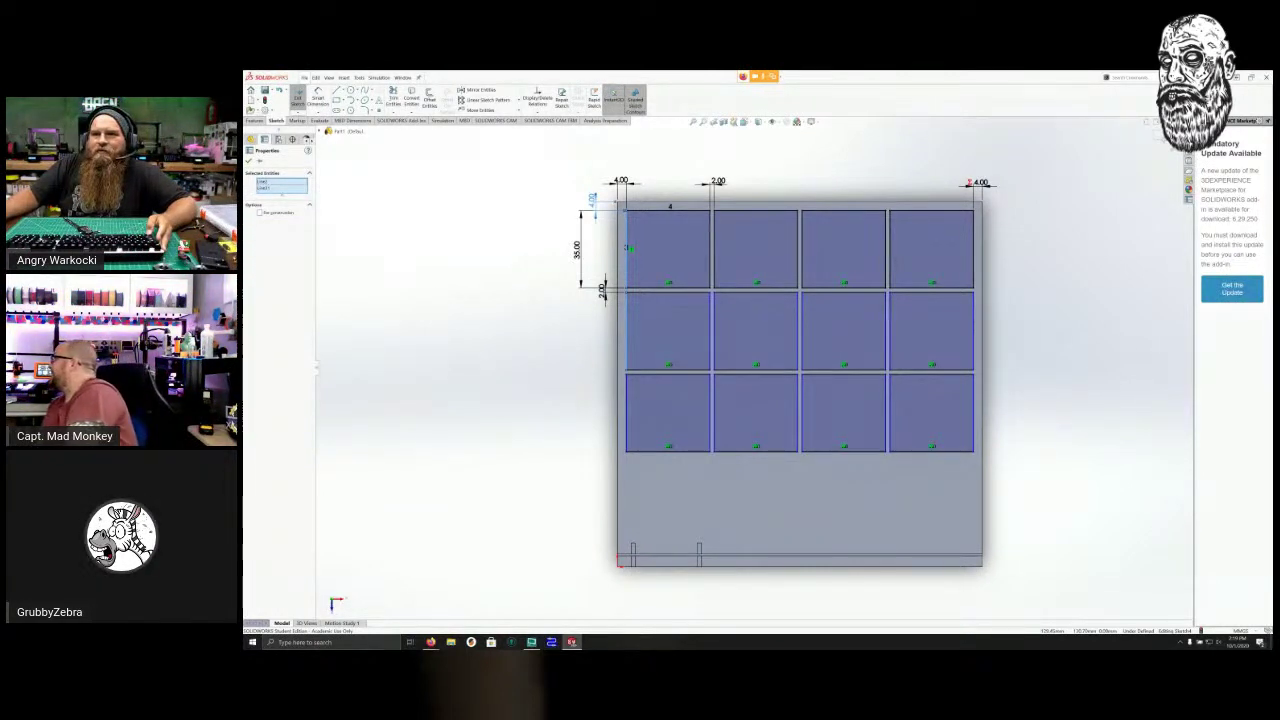
key("Escape")
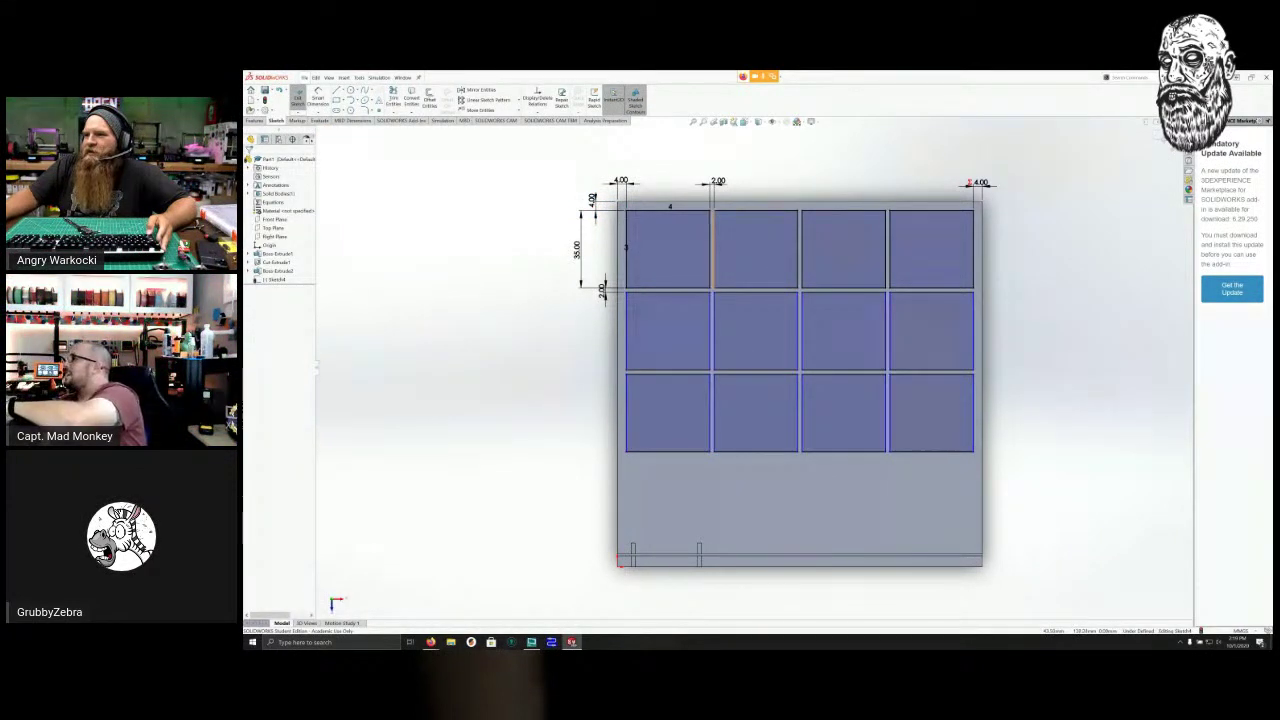
Make the left sides of the upper two squares in the second column collinear.
left_click(712, 250)
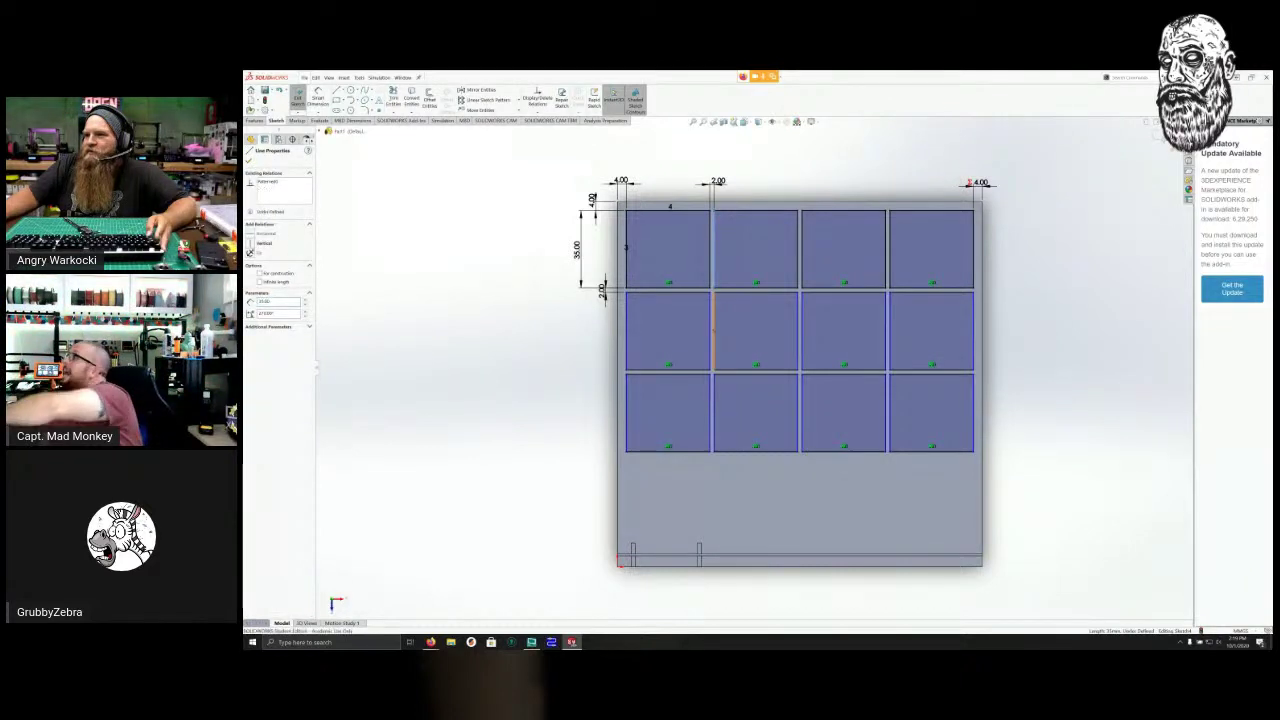
left_click(713, 330, "ctrl")
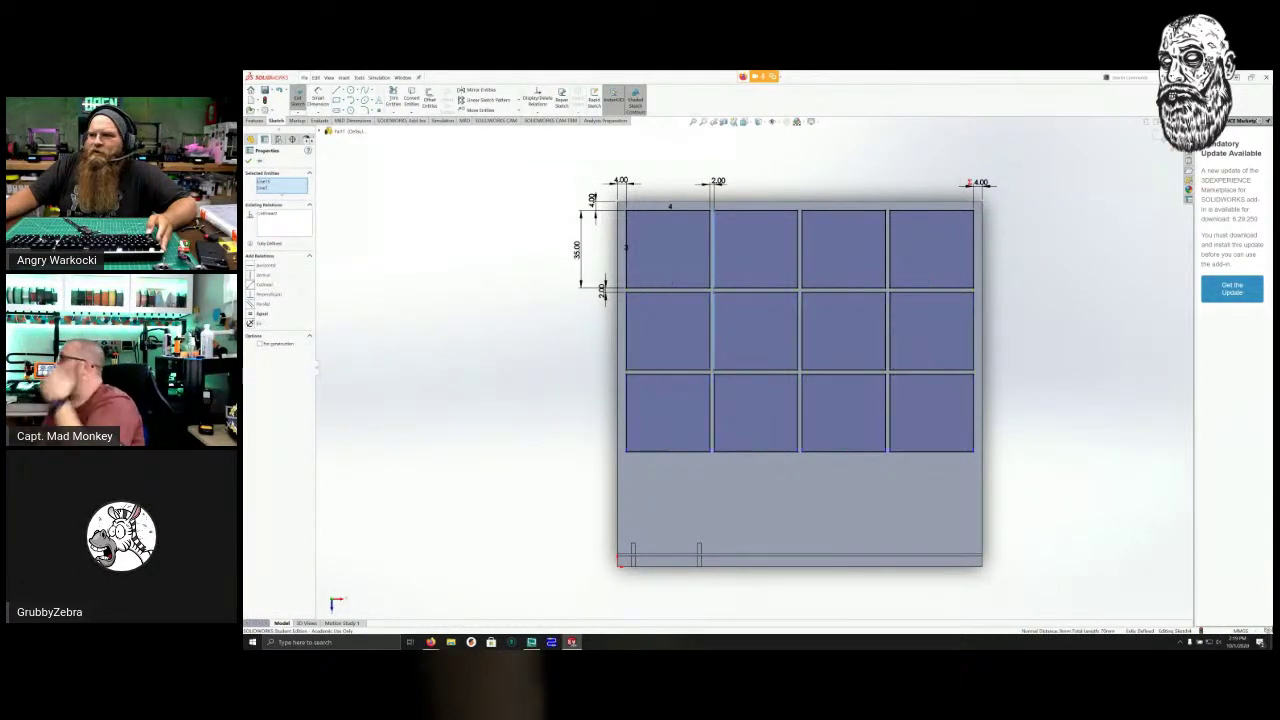
key("Escape")
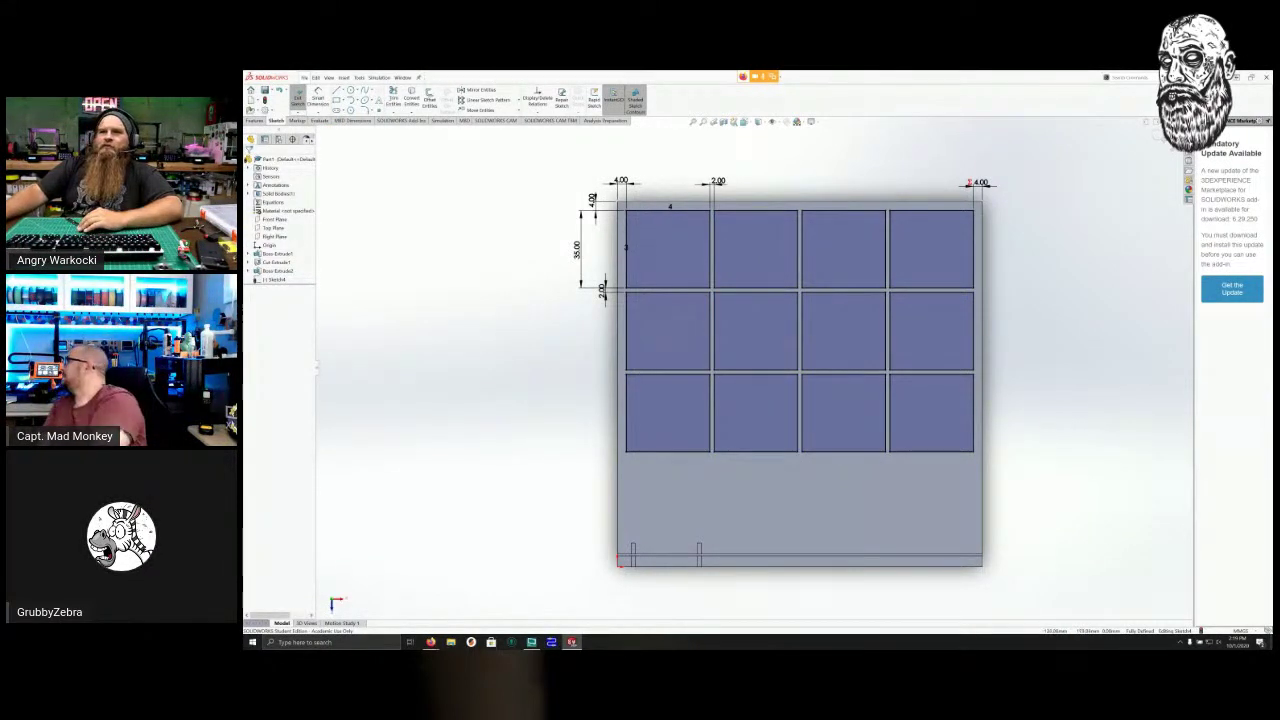
Start an extruded cut from the twelve-rectangle grid sketch and inspect its previewed depth from the side of the block.
left_click(338, 101)
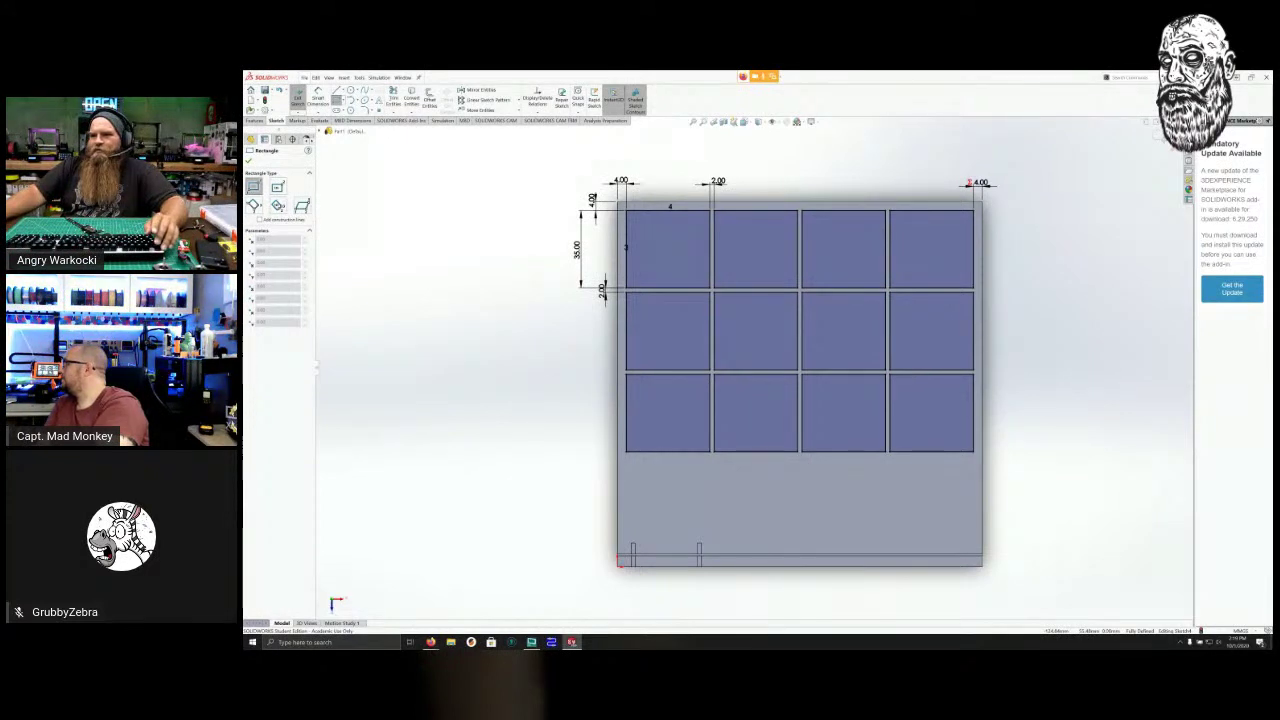
mouse_move(760, 420)
middle_mouse_down()
mouse_move(880, 428)
mouse_move(764, 420)
middle_mouse_up()
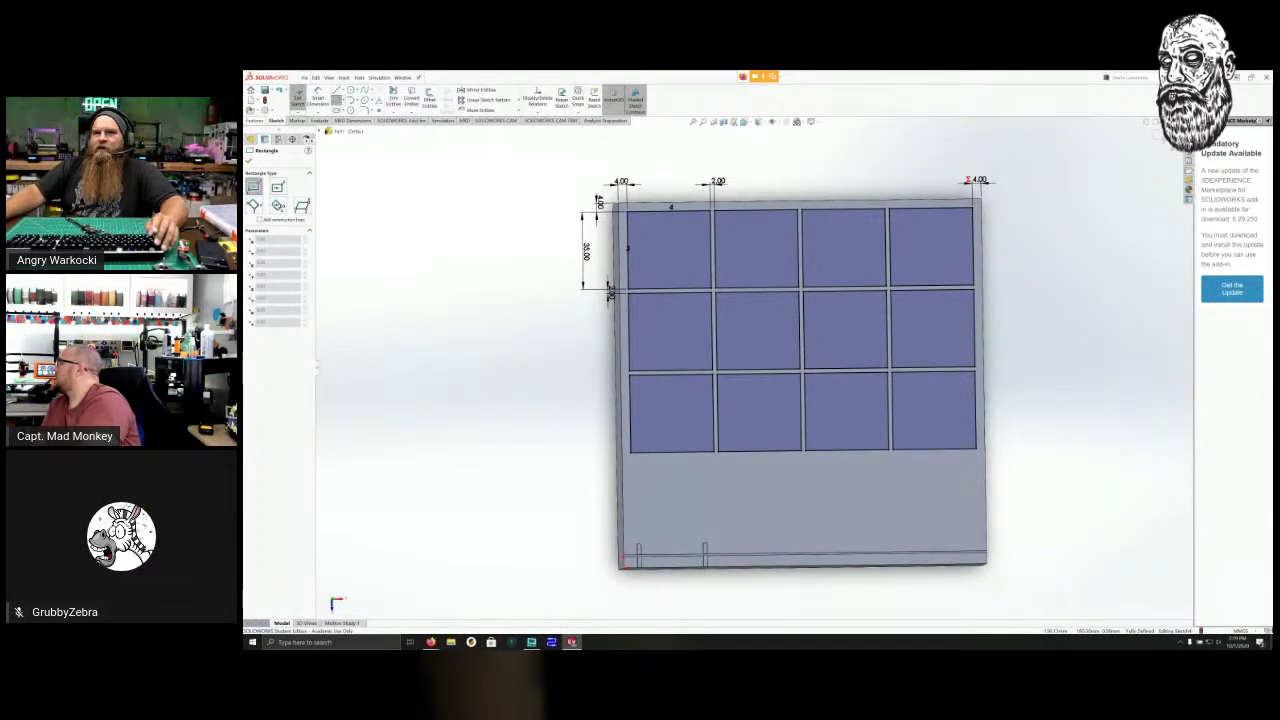
left_click(255, 121)
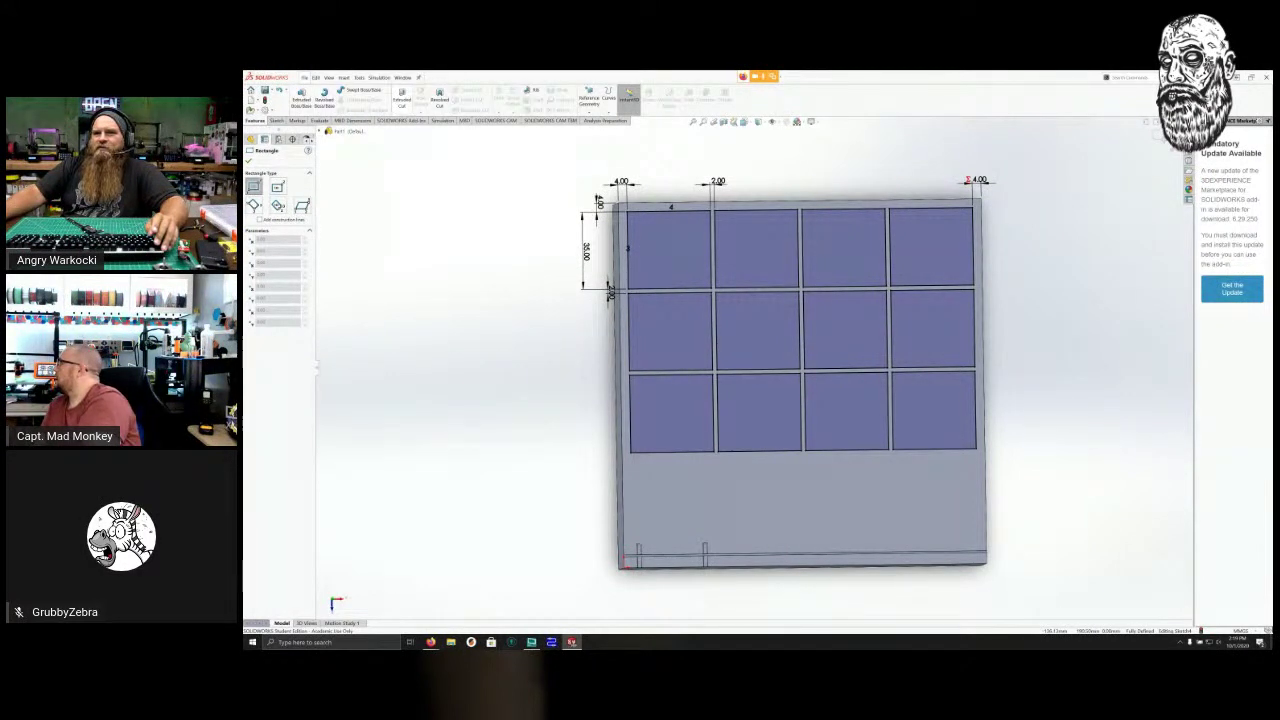
left_click(401, 97)
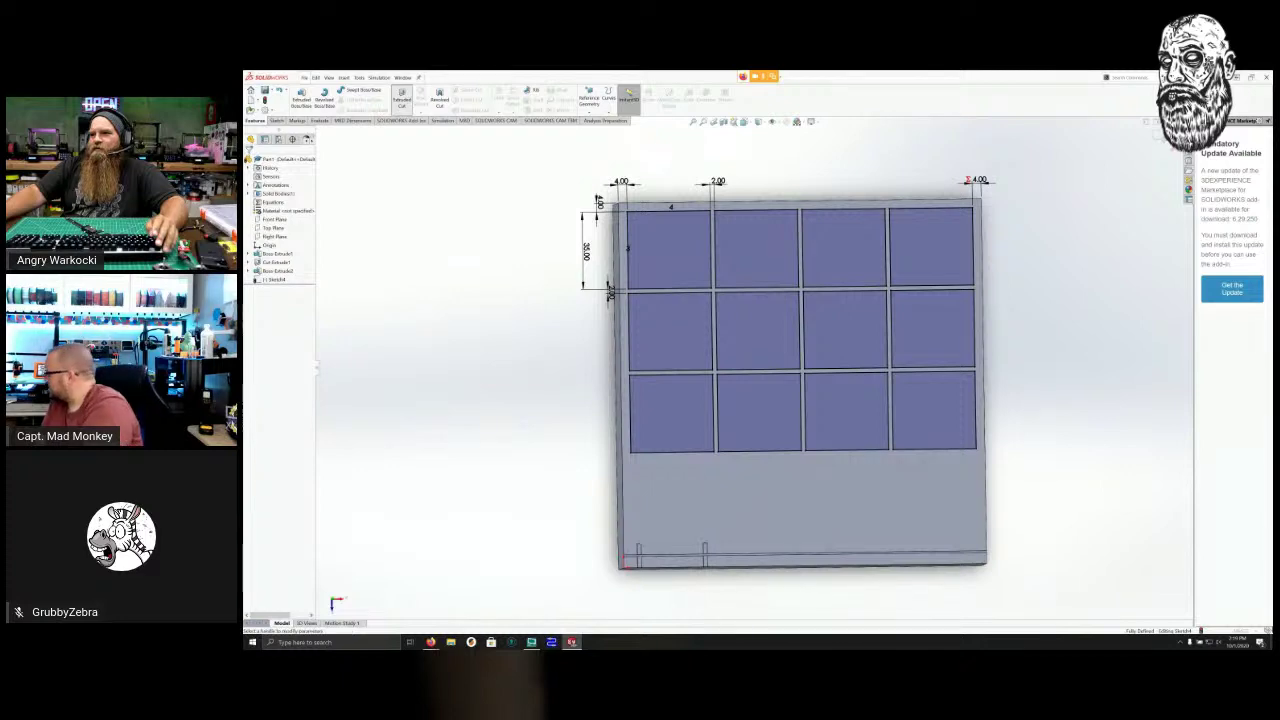
middle_click_drag(675, 332, 683, 332)
mouse_move(801, 332)
middle_mouse_down()
mouse_move(820, 330)
mouse_move(808, 330)
middle_mouse_up()
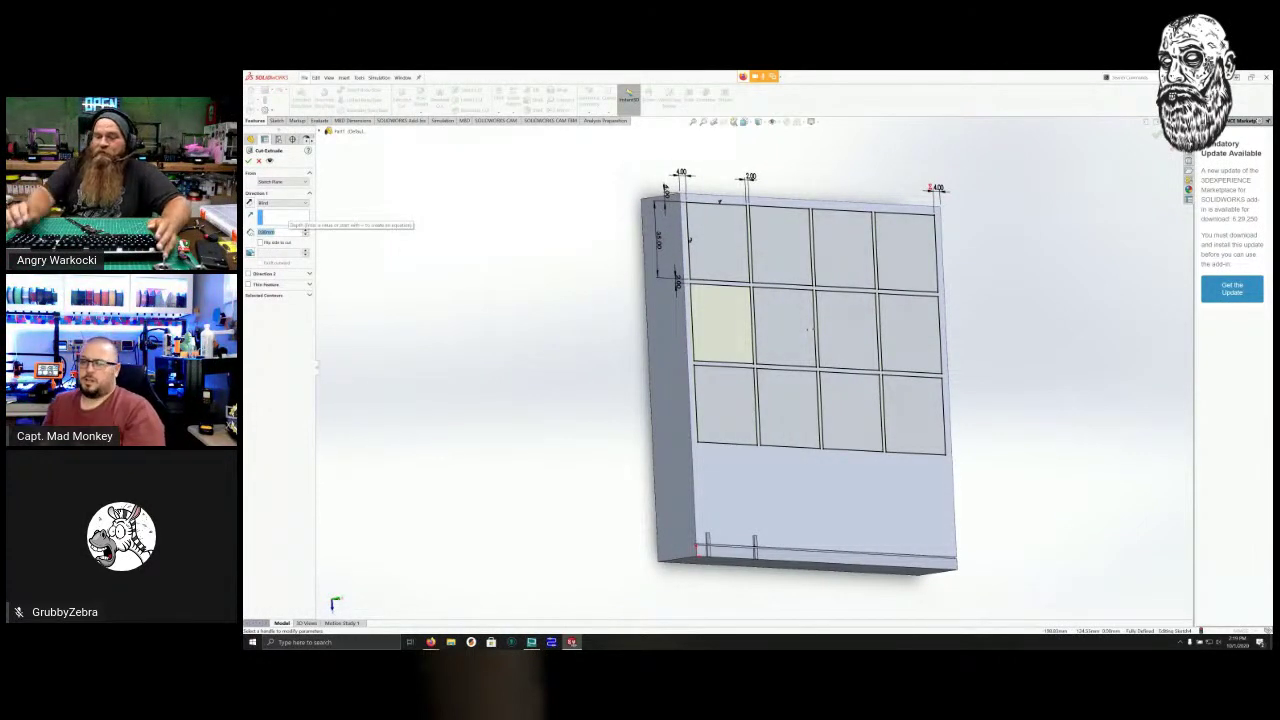
type("2")
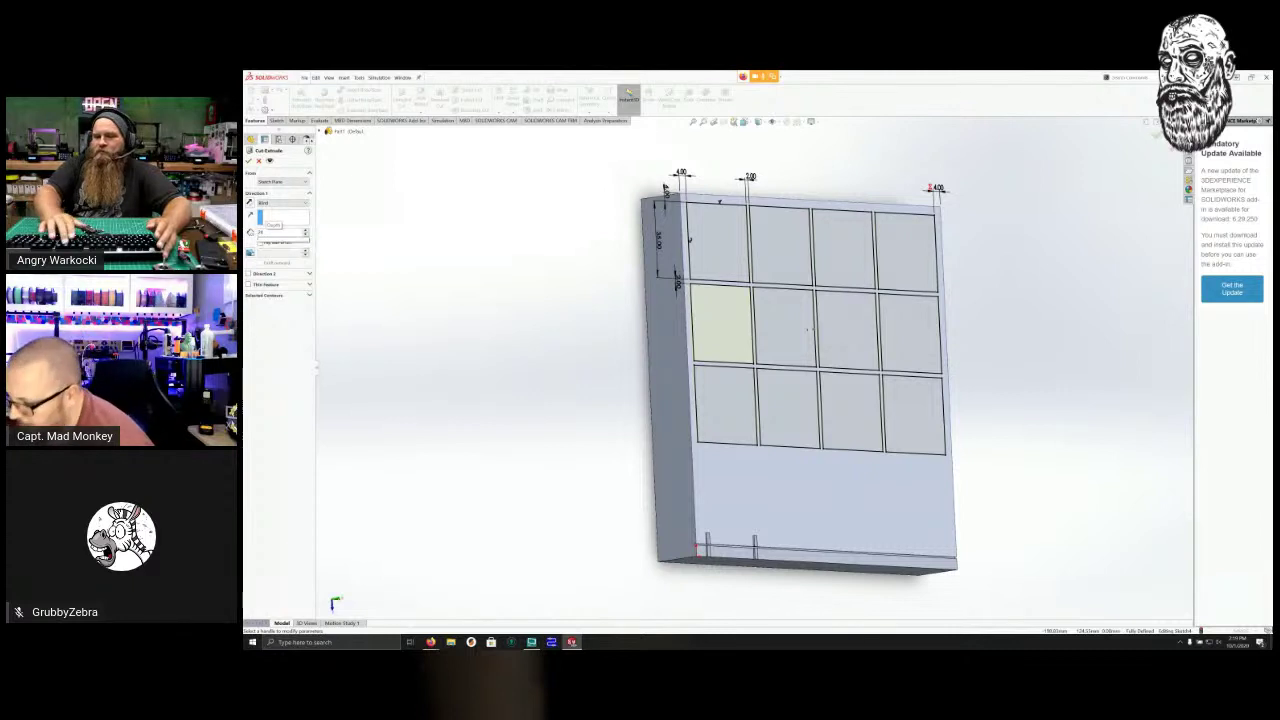
type("4")
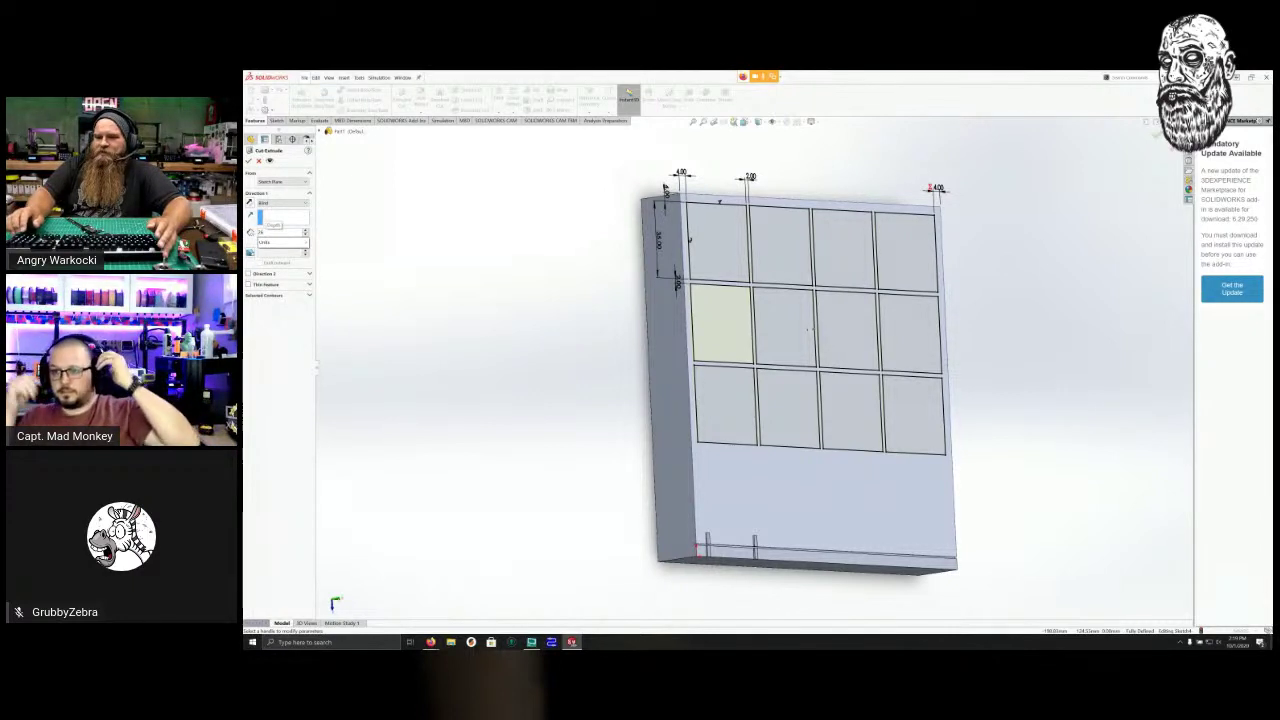
key("BackSpace")
key("Return")
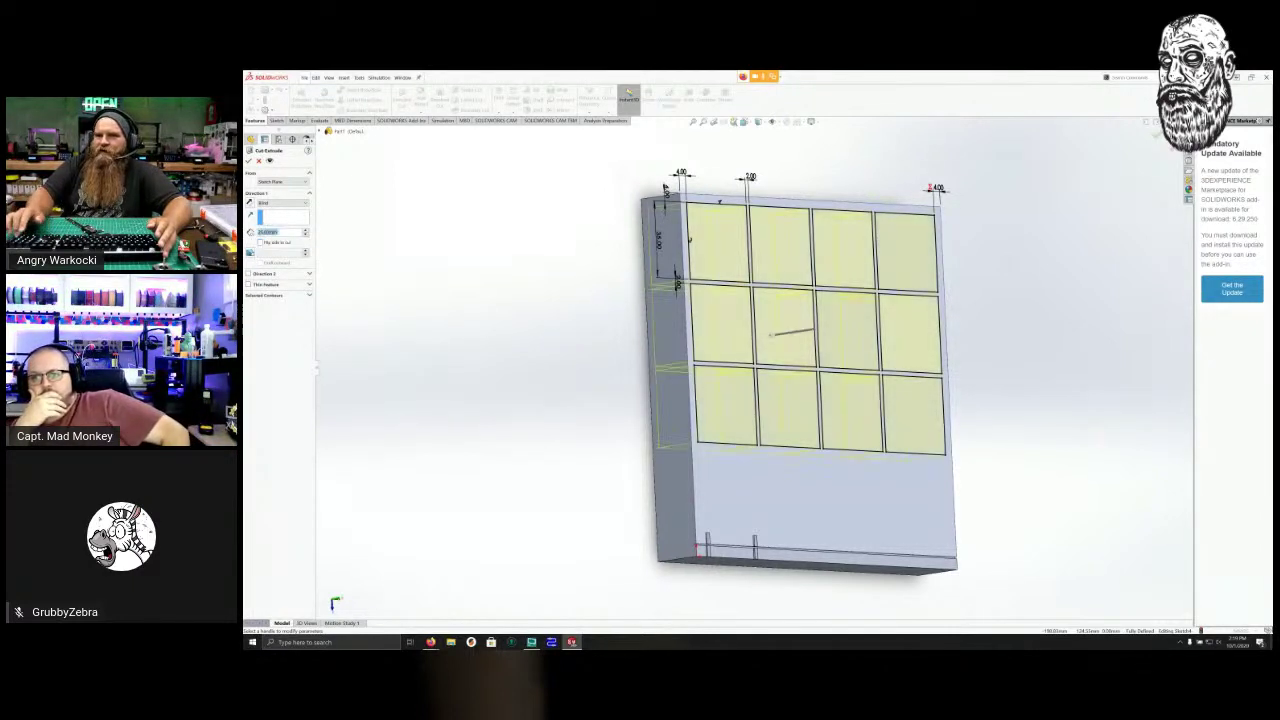
middle_click_drag(700, 380, 1000, 380)
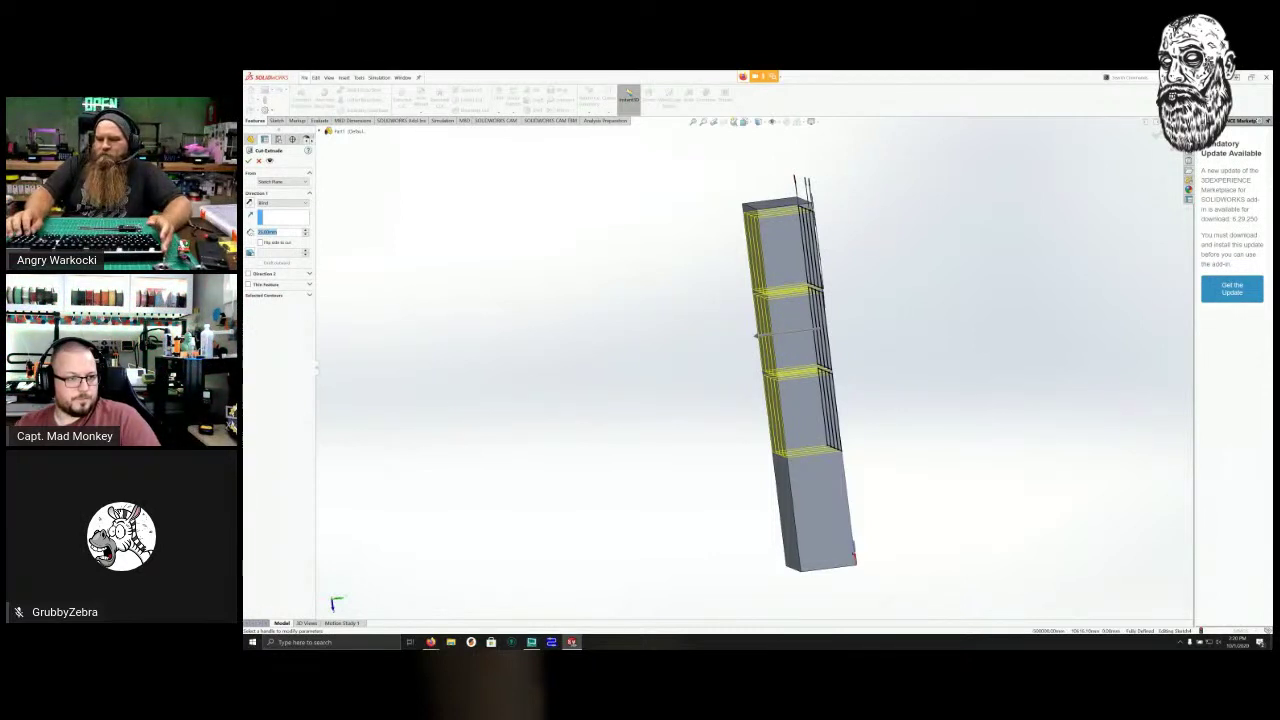
Set the grid cut's depth to 21 mm and complete the twelve pockets.
type("20")
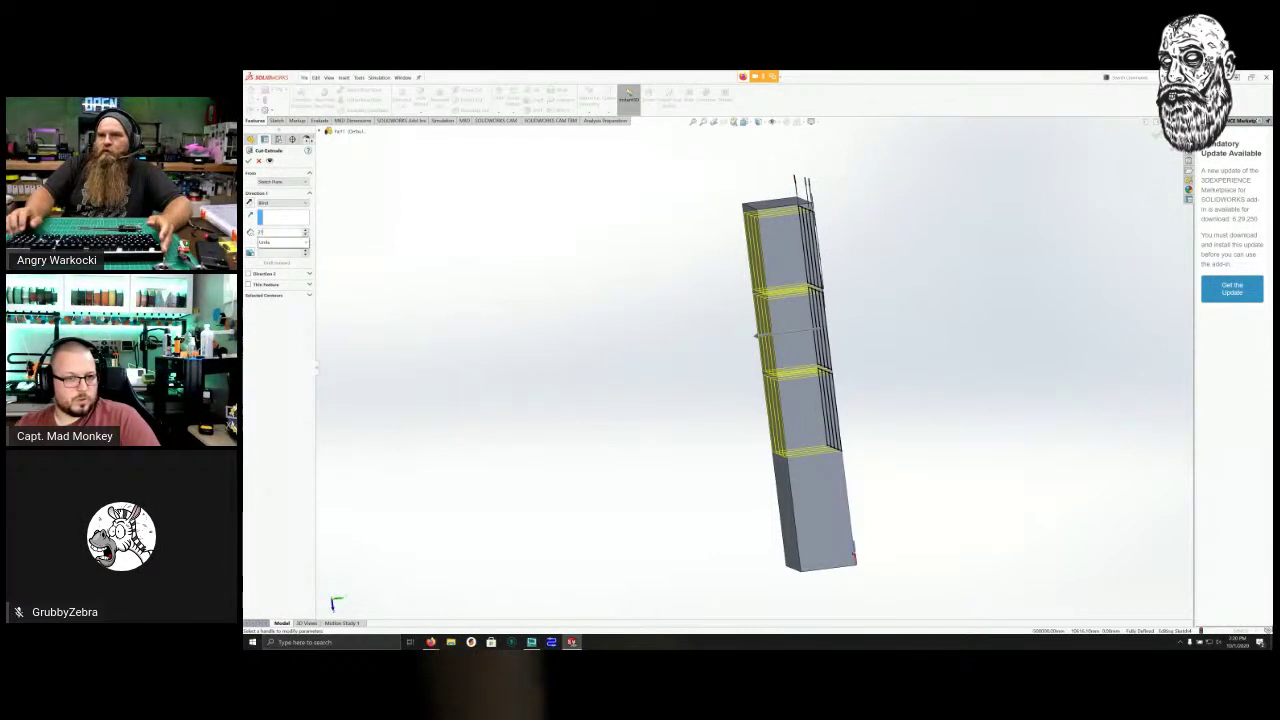
key("Return")
scroll(790, 373, "up", 1)
middle_click_drag(800, 372, 684, 356)
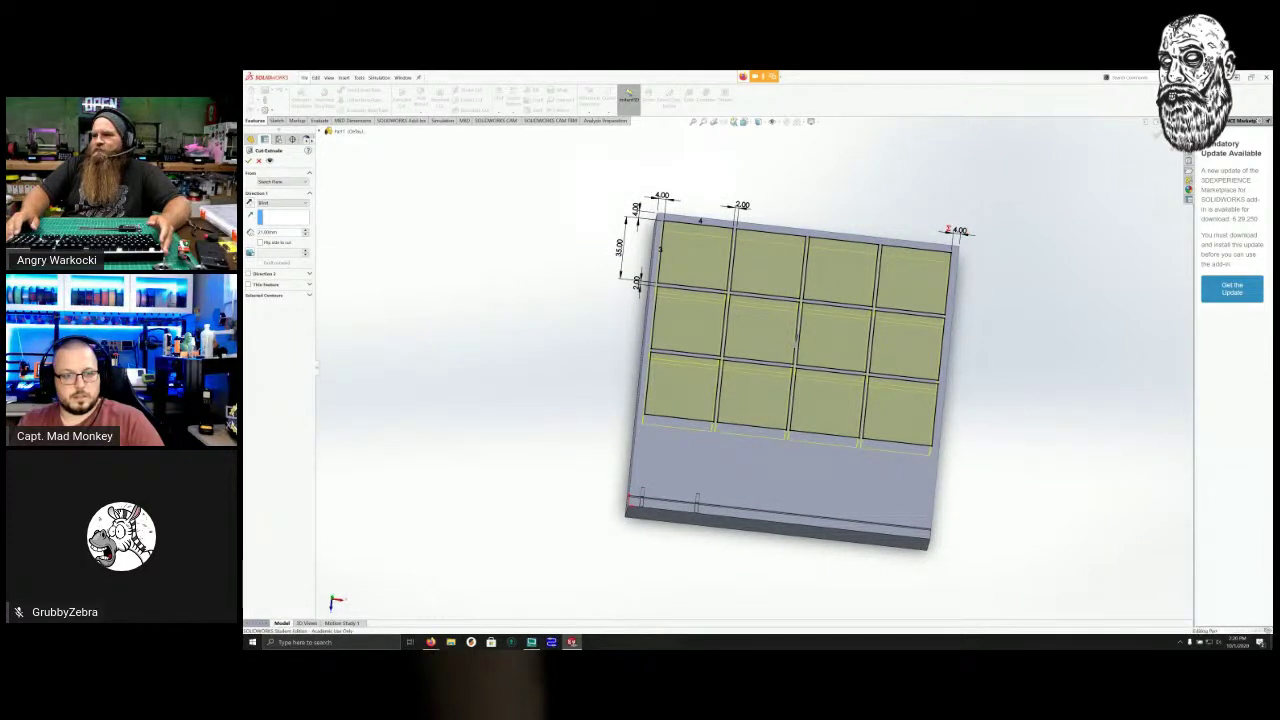
key("Return")
scroll(607, 321, "down", 1)
mouse_move(782, 239)
middle_mouse_down()
mouse_move(708, 234)
mouse_move(838, 222)
mouse_move(742, 226)
mouse_move(762, 254)
mouse_move(790, 250)
mouse_move(782, 236)
middle_mouse_up()
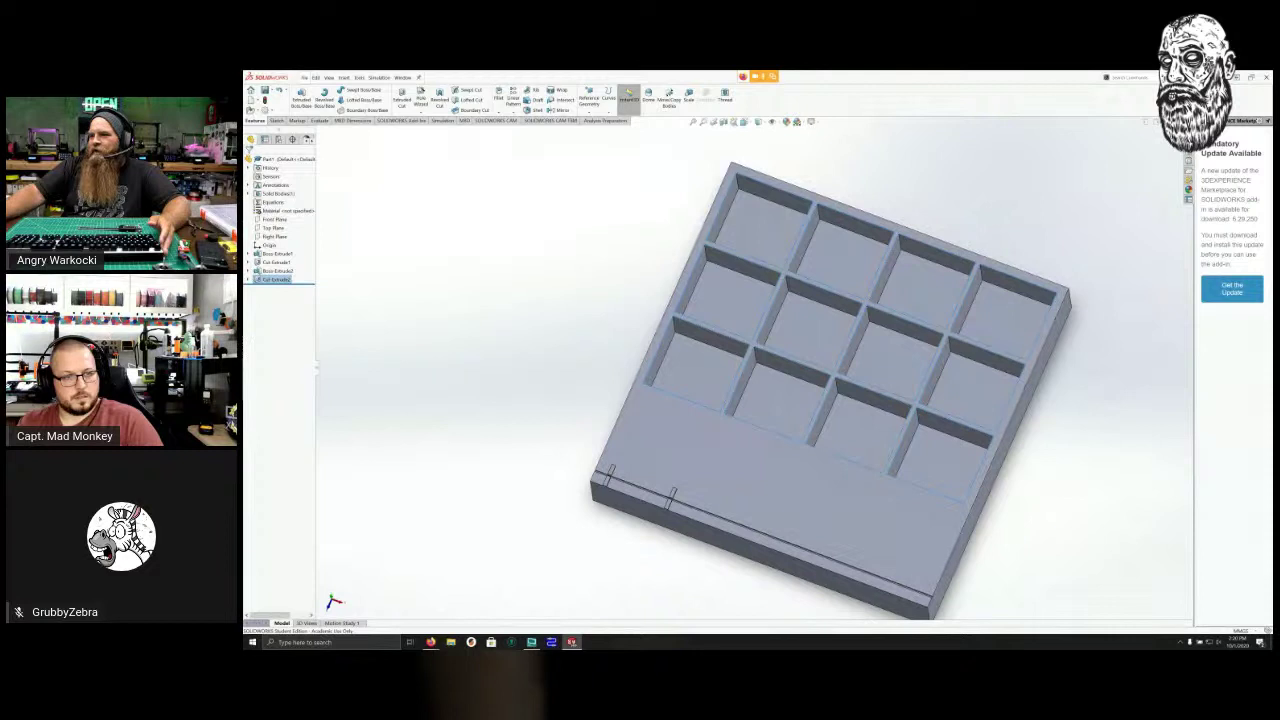
middle_click_drag(417, 550, 476, 544)
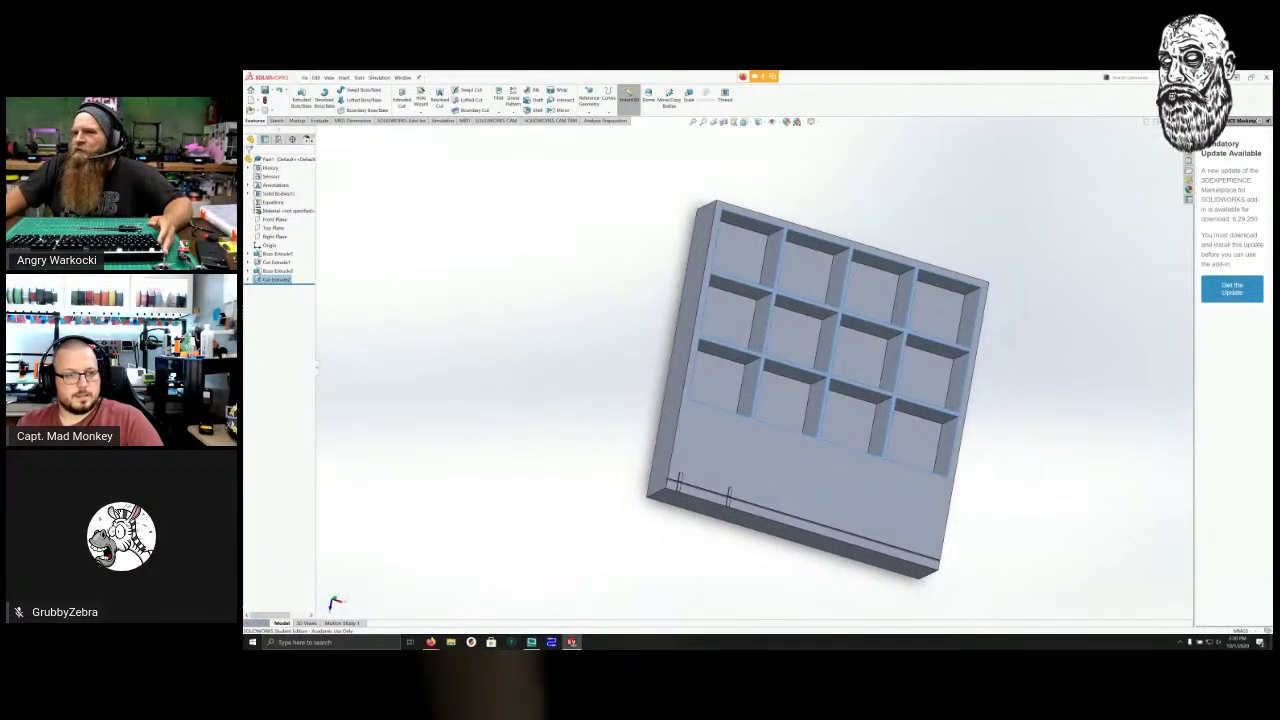
On the block's front face, sketch a rectangle about 157 by 32 mm between the pocket grid and the groove.
left_click(276, 121)
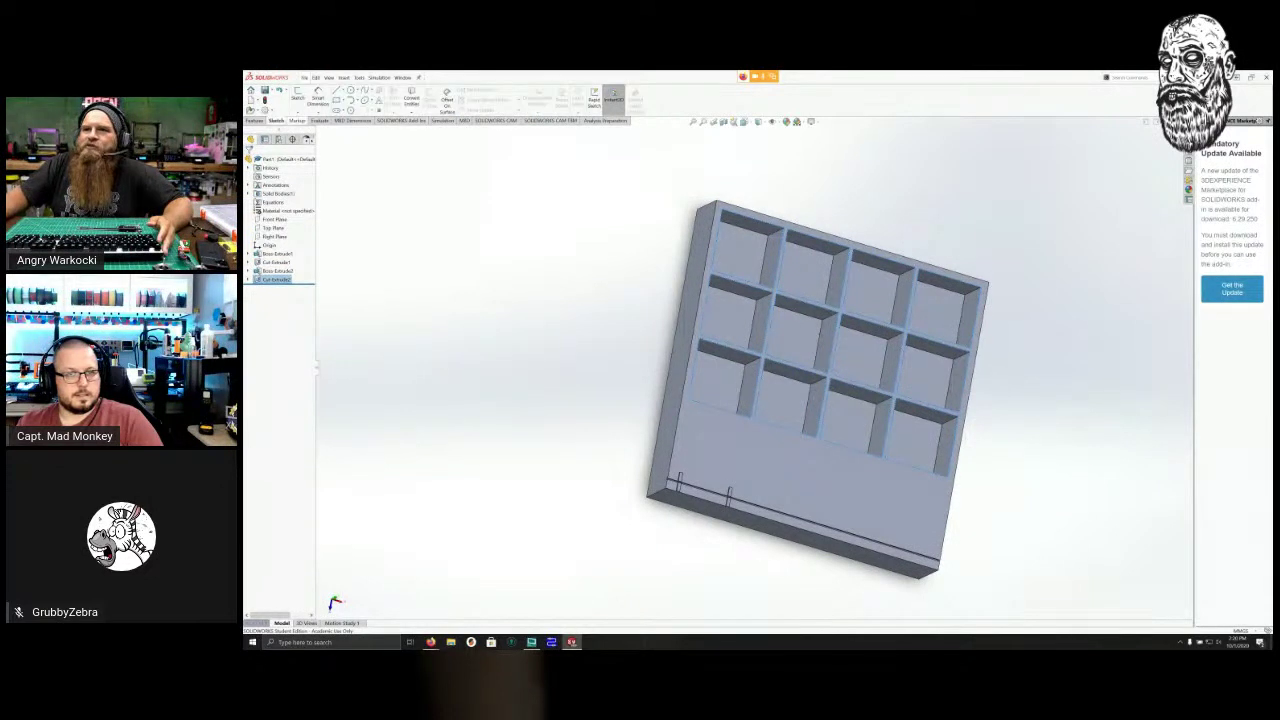
left_click(297, 97)
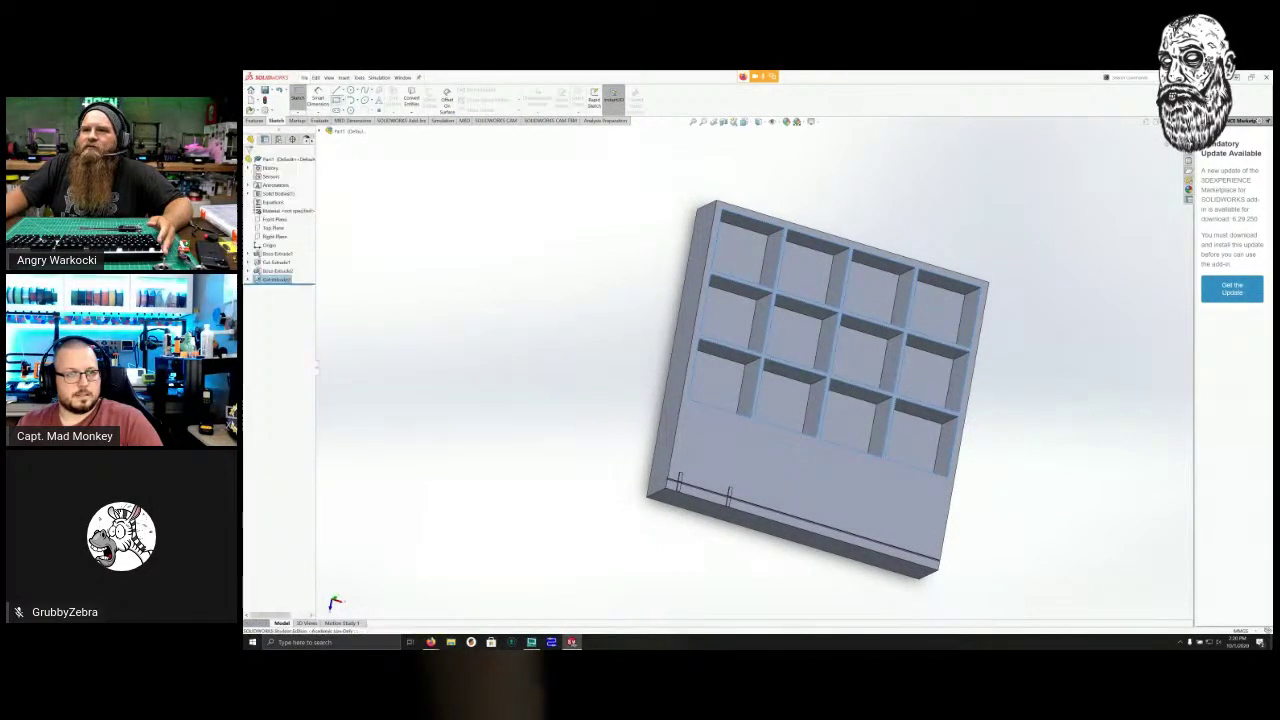
left_click(705, 460)
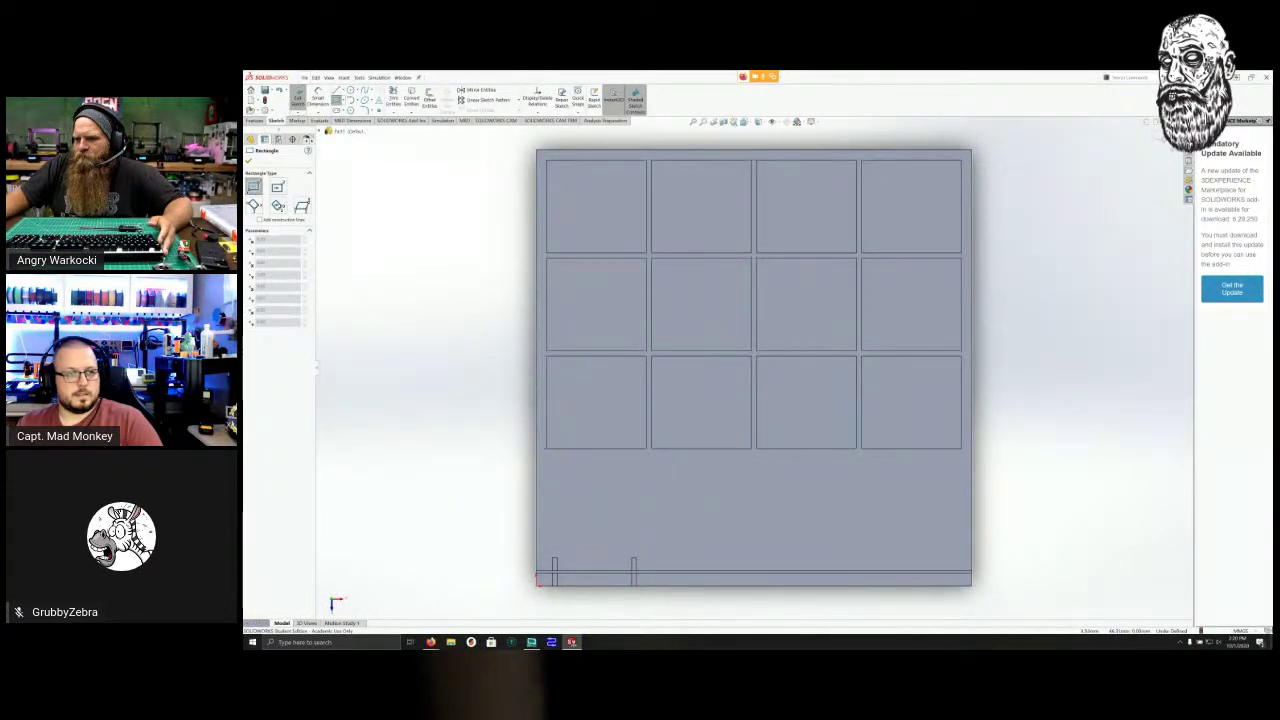
key("Escape")
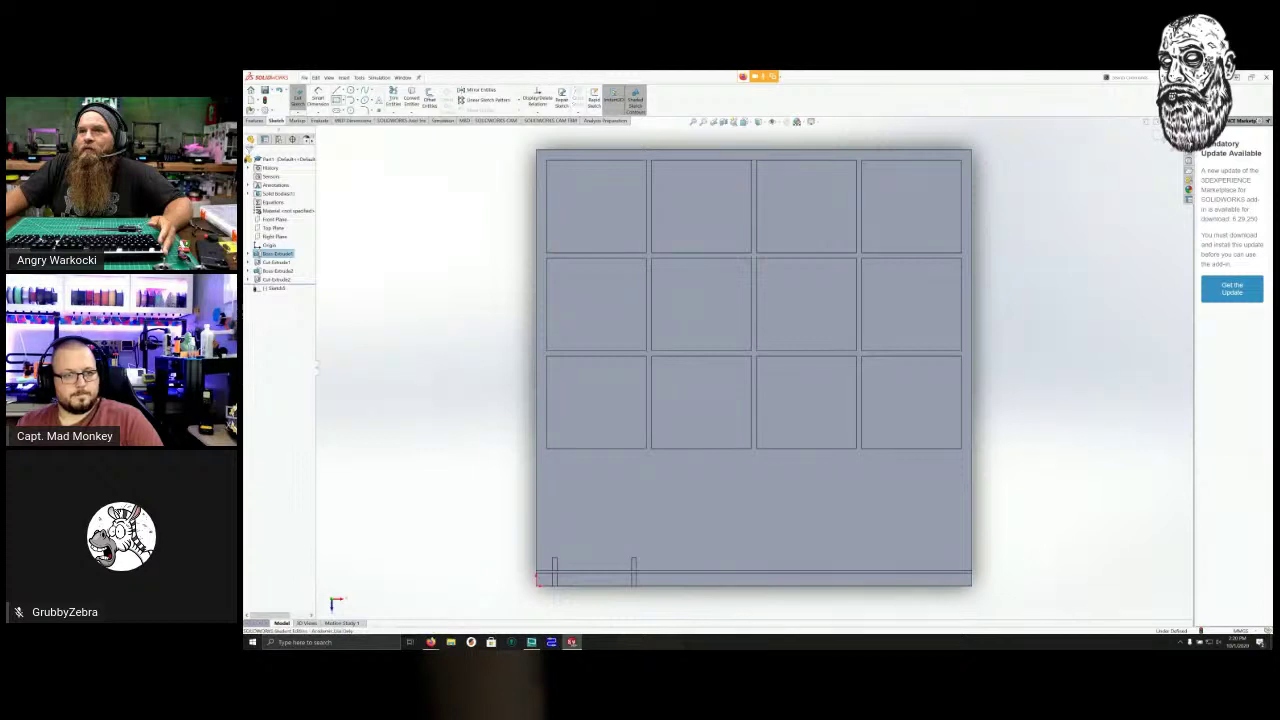
left_click(337, 100)
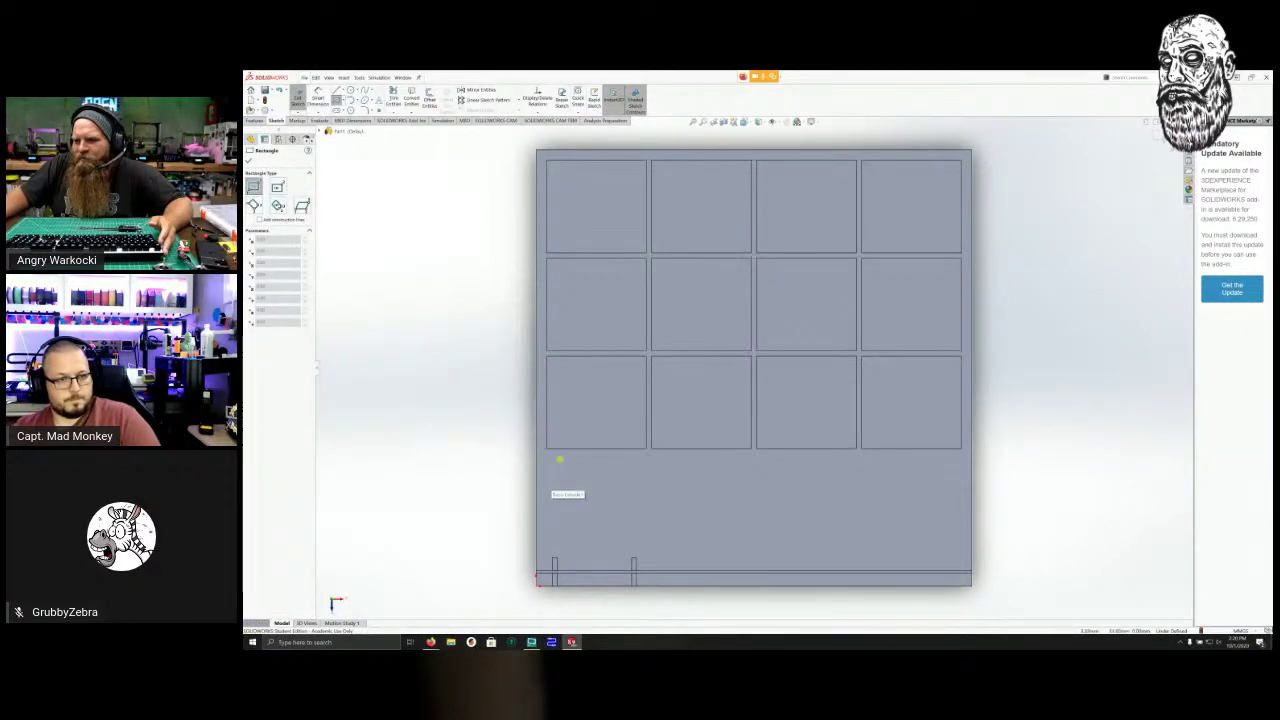
left_click(545, 466)
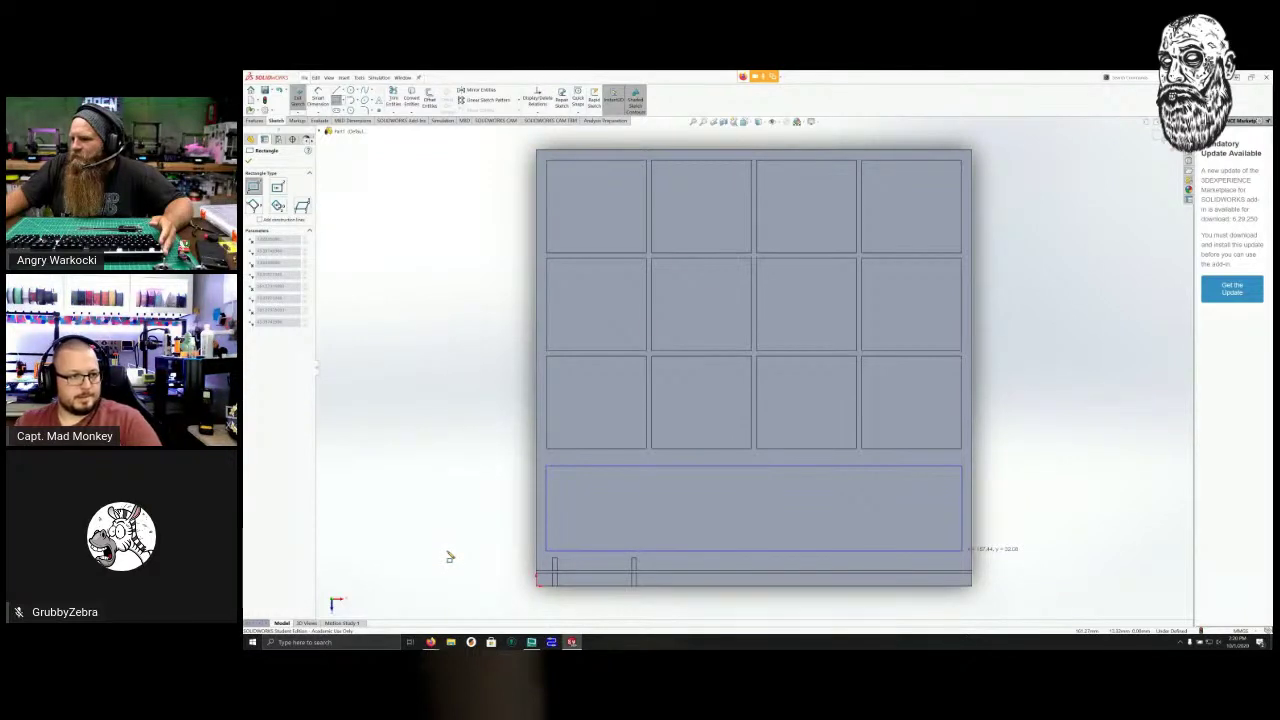
left_click(962, 550)
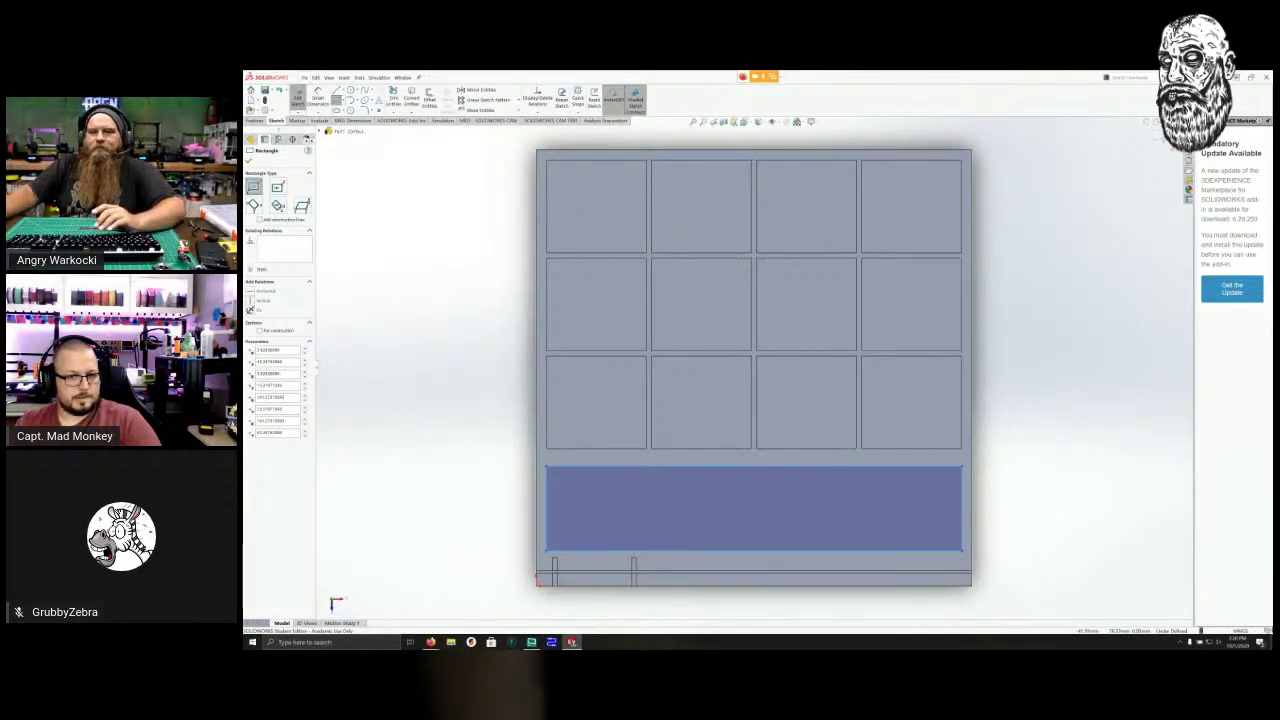
key("Escape")
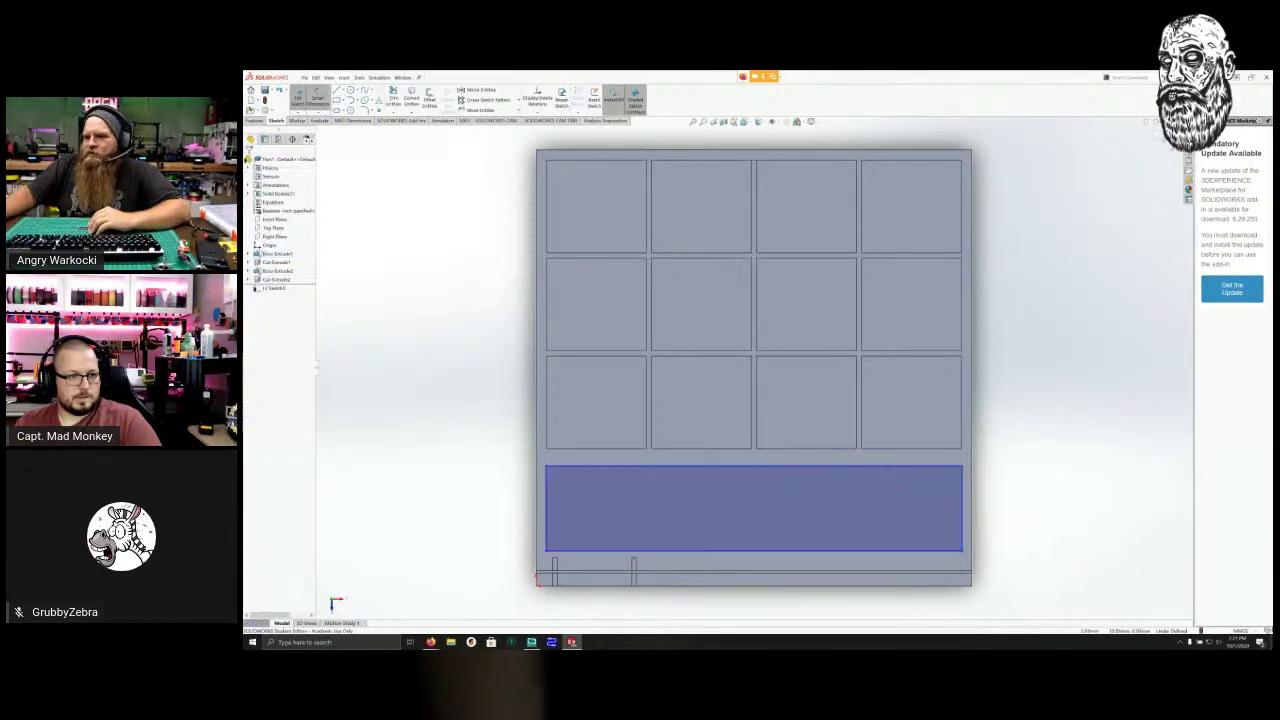
Dimension the rectangle's left and right sides at 4 mm from the block's corresponding side edges.
left_click(541, 510)
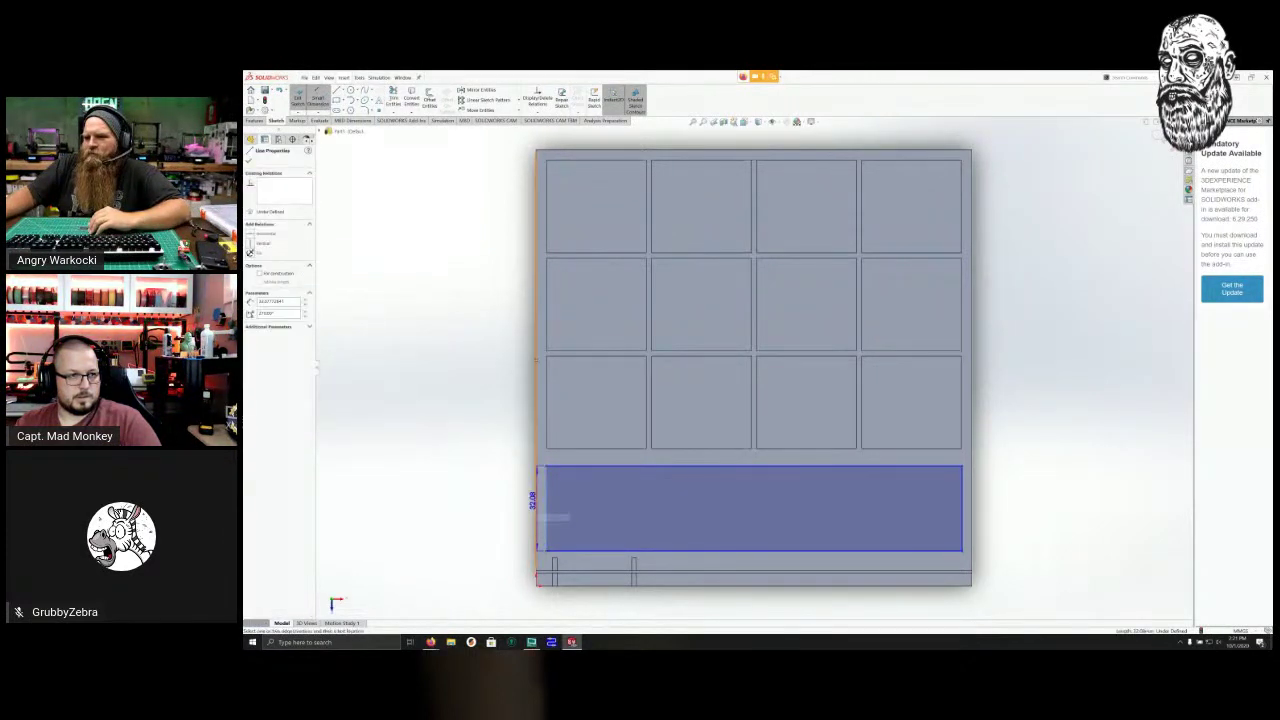
key("Delete")
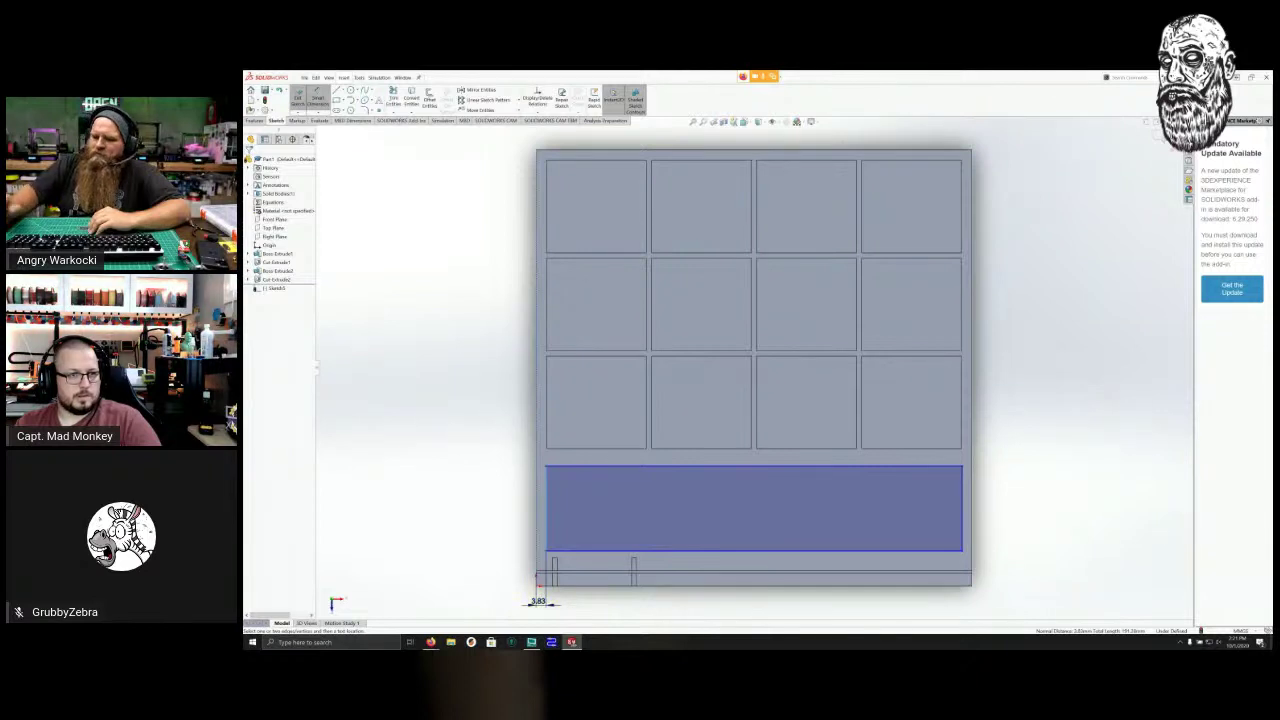
left_click(538, 601)
type("4")
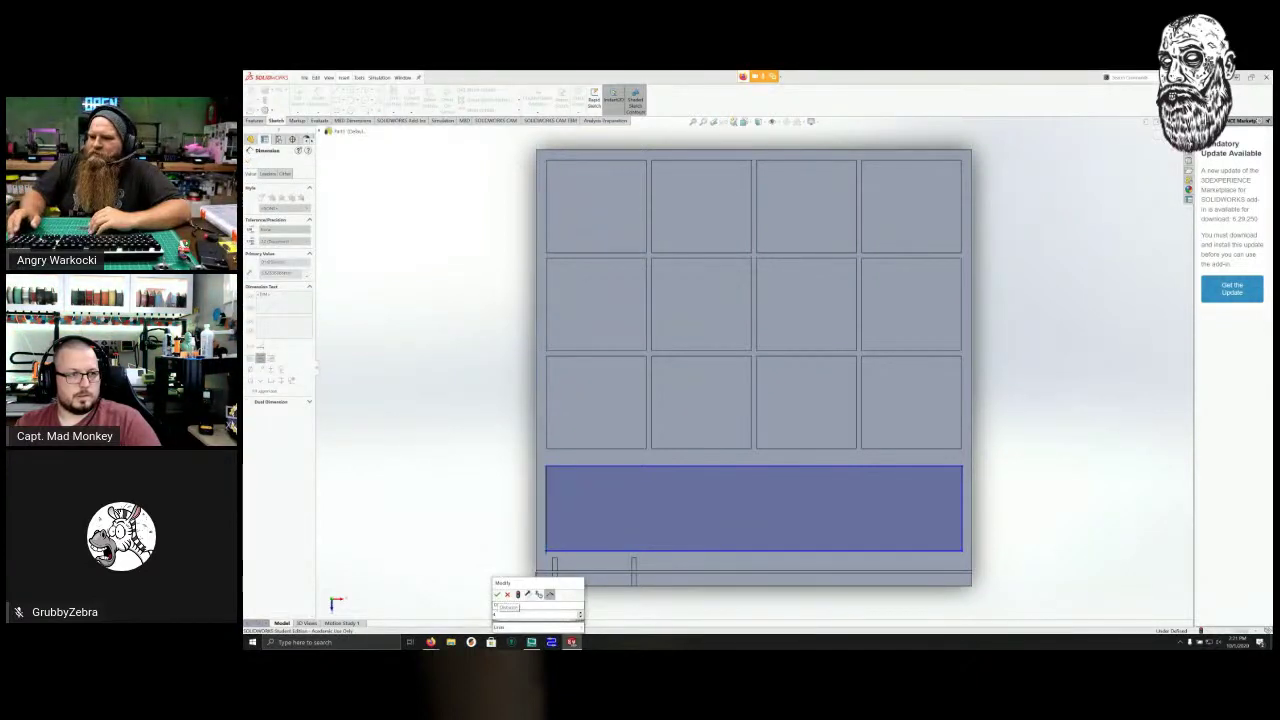
key("Return")
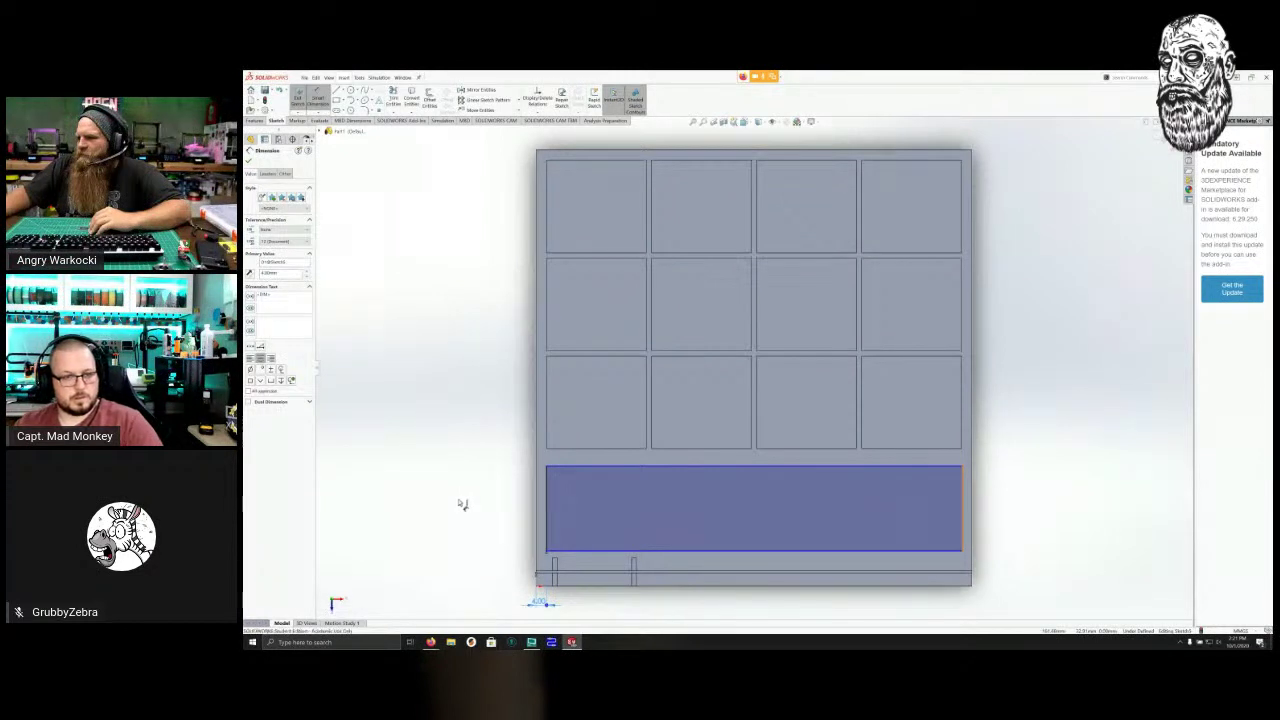
left_click(962, 499)
key("Escape")
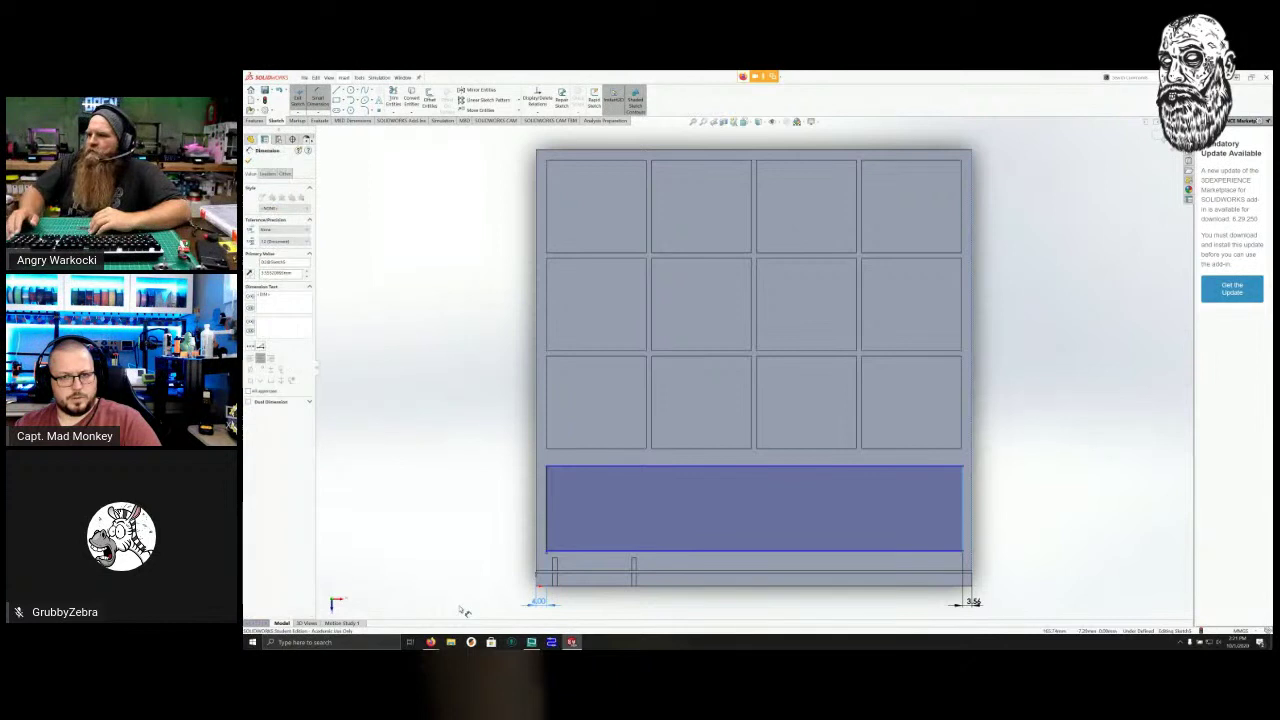
type("4")
key("Return")
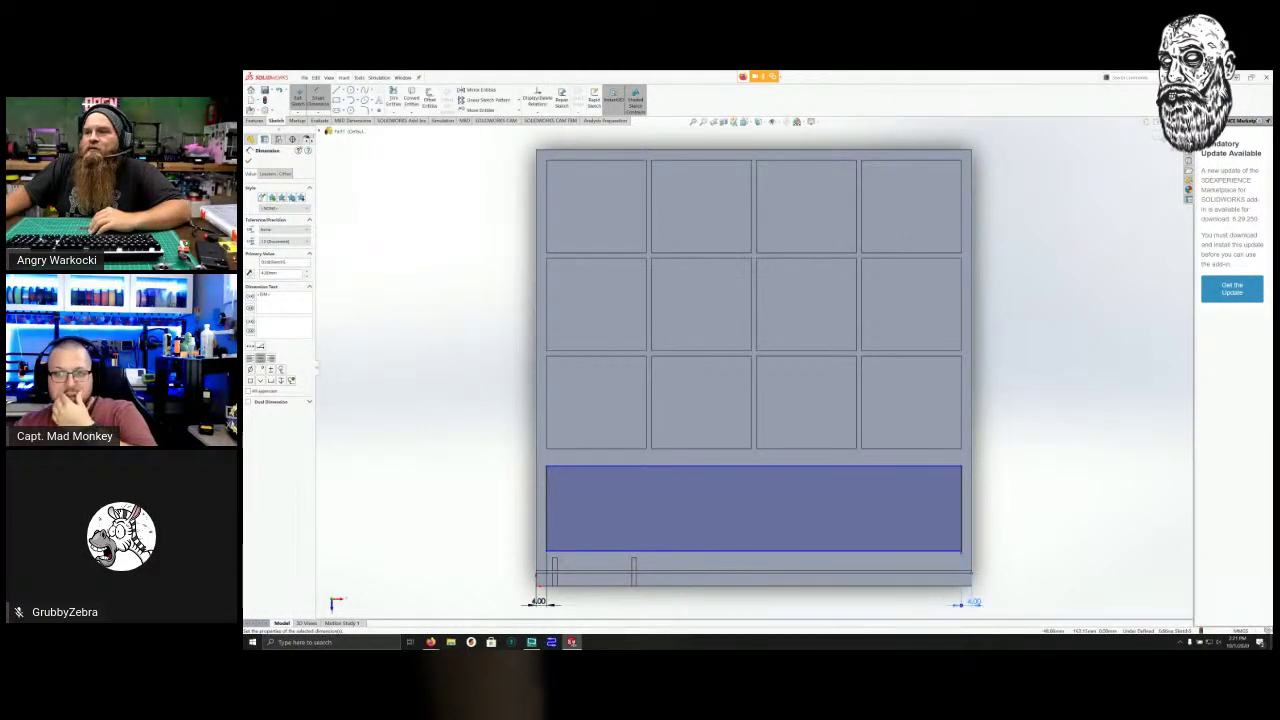
Dimension the gap between the bottom row of pockets and the rectangle's upper side at 2 mm.
left_click(606, 449)
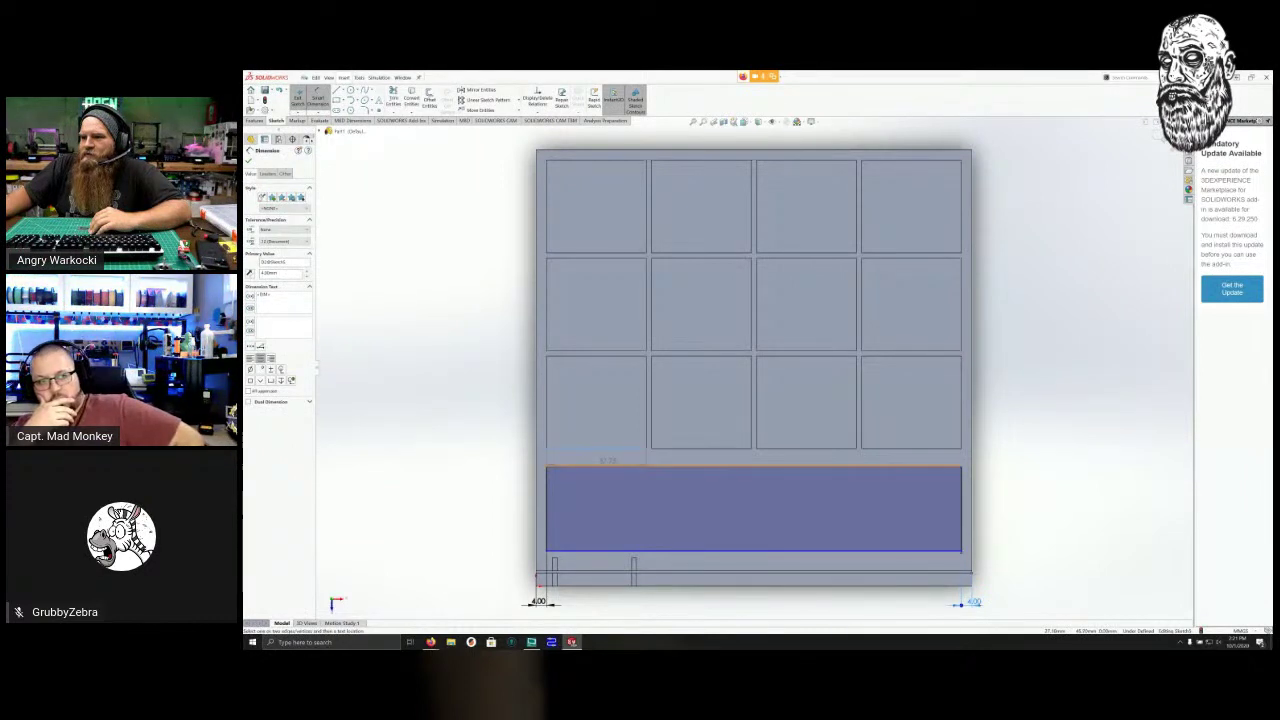
left_click(608, 465)
left_click(489, 461)
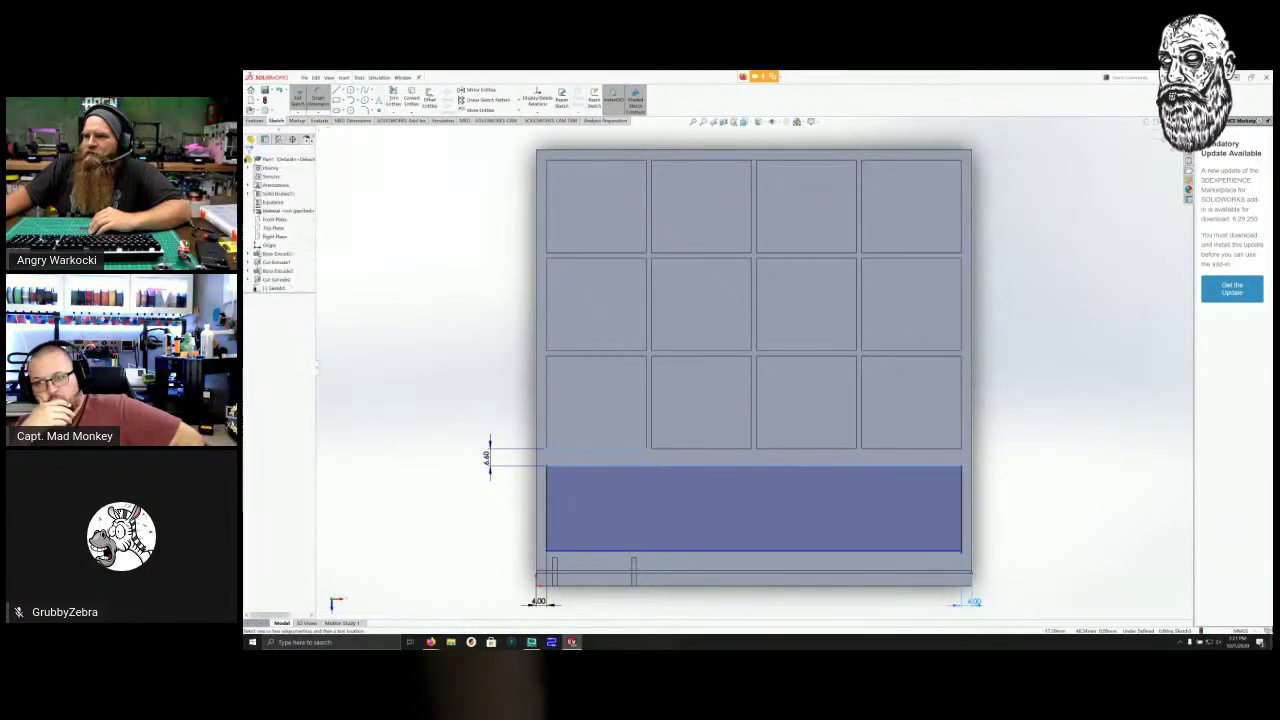
type("4")
key("Return")
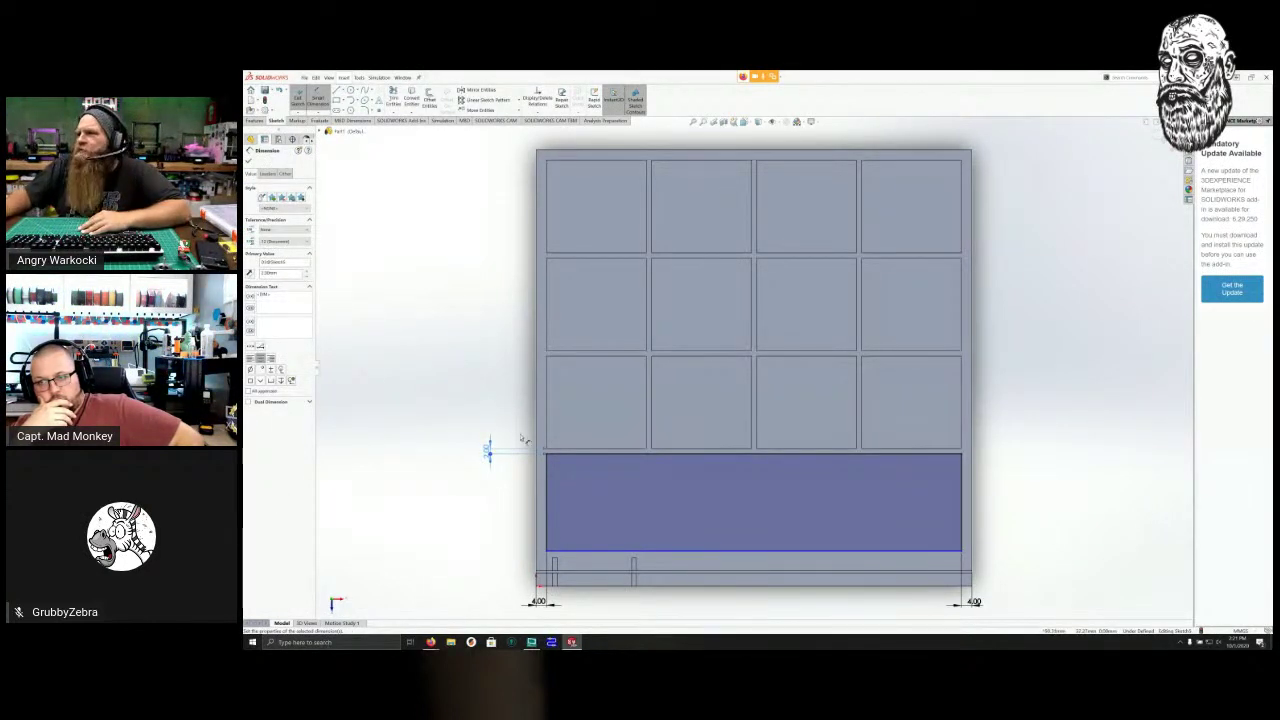
Cut the wide rectangle below the pocket grid into the block as a blind extruded cut.
mouse_move(521, 440)
middle_mouse_down()
mouse_move(517, 383)
mouse_move(540, 429)
mouse_move(514, 381)
mouse_move(515, 433)
middle_mouse_up()
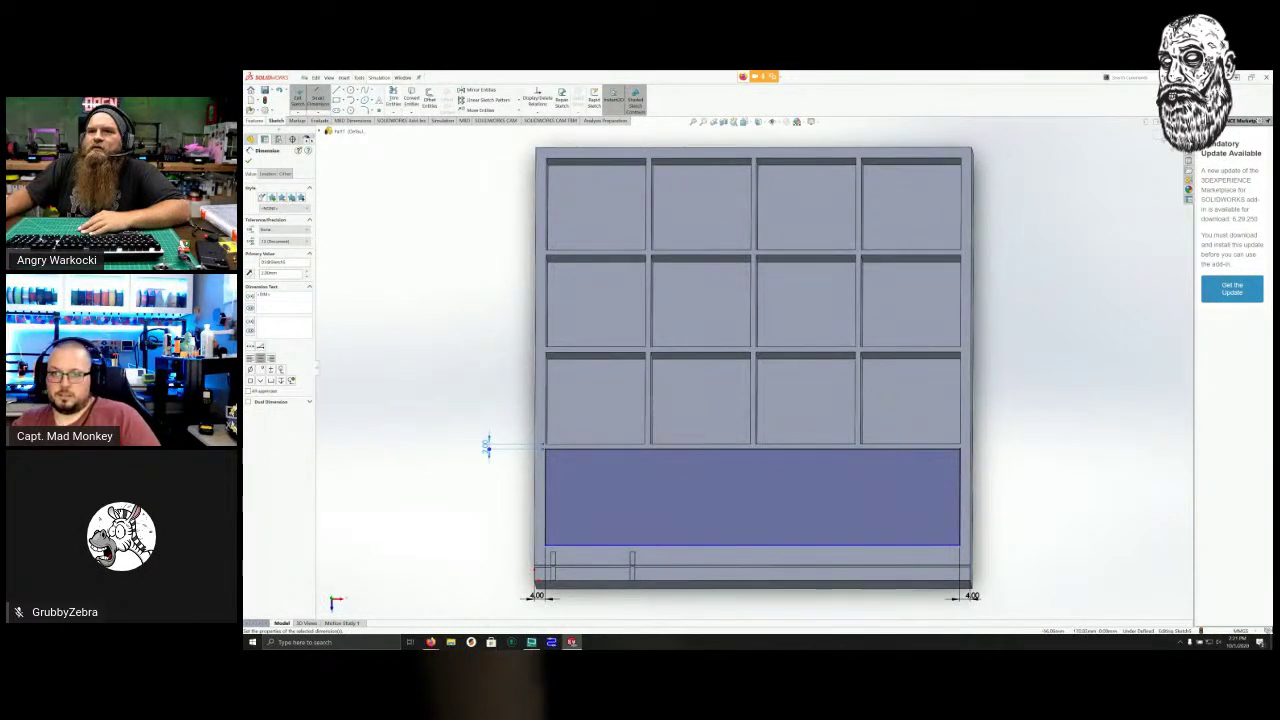
left_click(255, 121)
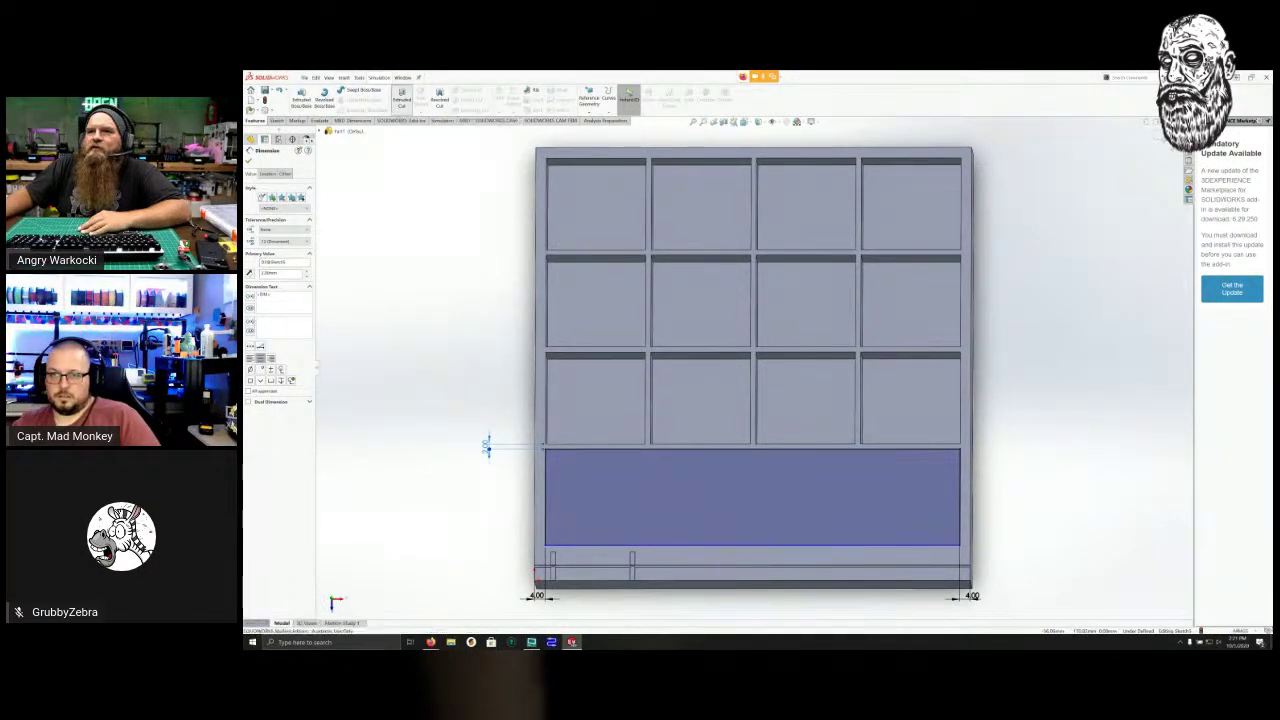
left_click(401, 97)
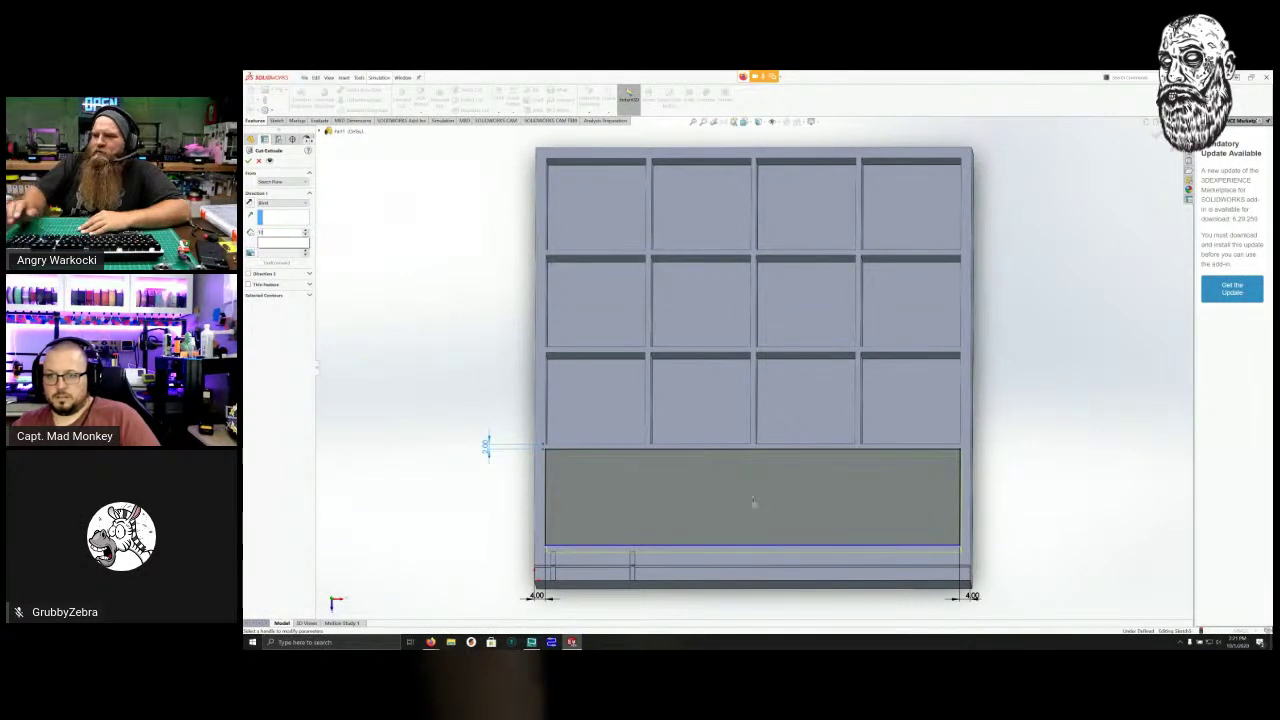
mouse_move(972, 596)
middle_mouse_down()
mouse_move(934, 606)
mouse_move(886, 591)
mouse_move(977, 594)
mouse_move(849, 594)
mouse_move(988, 588)
mouse_move(966, 582)
middle_mouse_up()
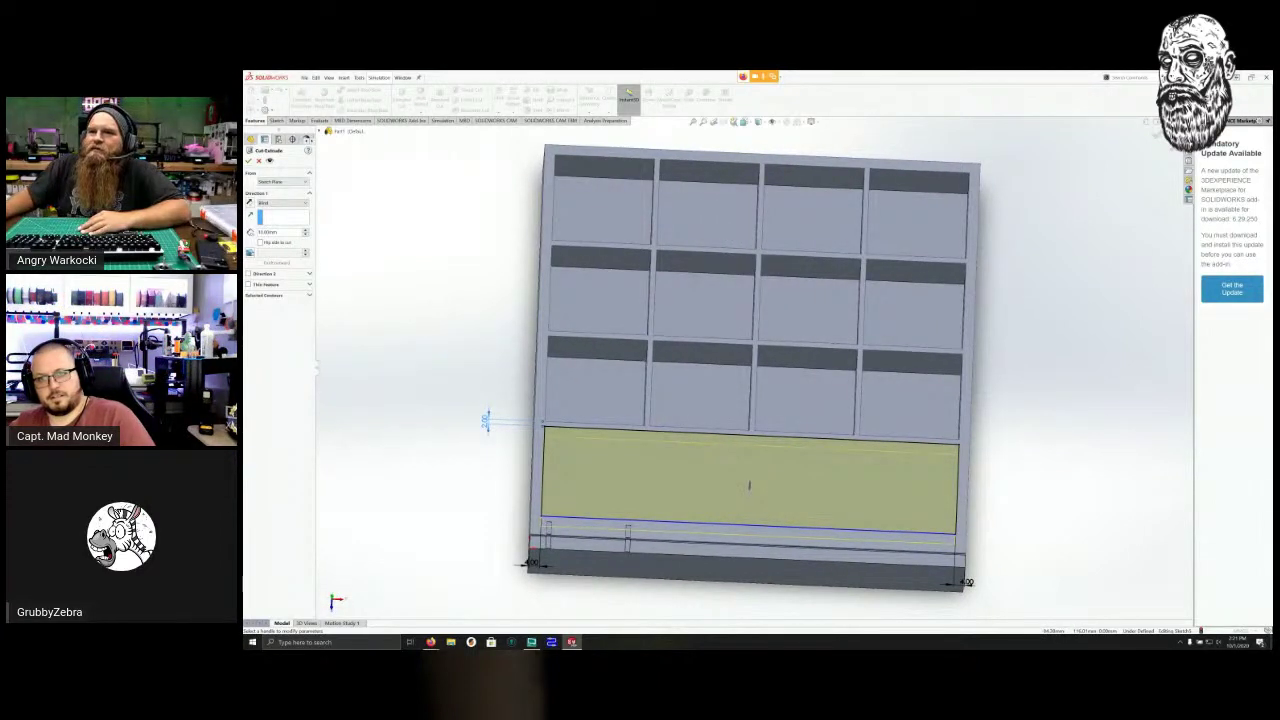
key("Return")
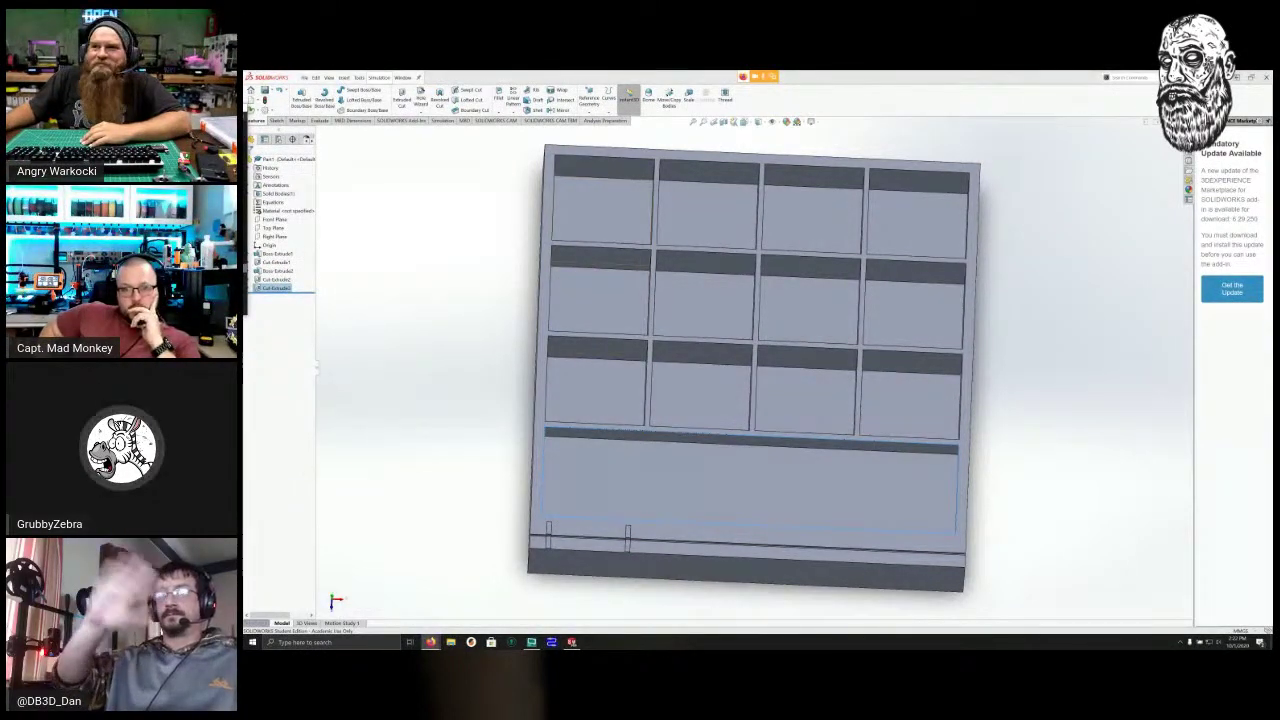
Fillet the floor faces of all twelve grid pockets with a 5 mm radius.
mouse_move(750, 370)
middle_mouse_down()
mouse_move(670, 370)
mouse_move(800, 365)
mouse_move(665, 370)
mouse_move(750, 367)
middle_mouse_up()
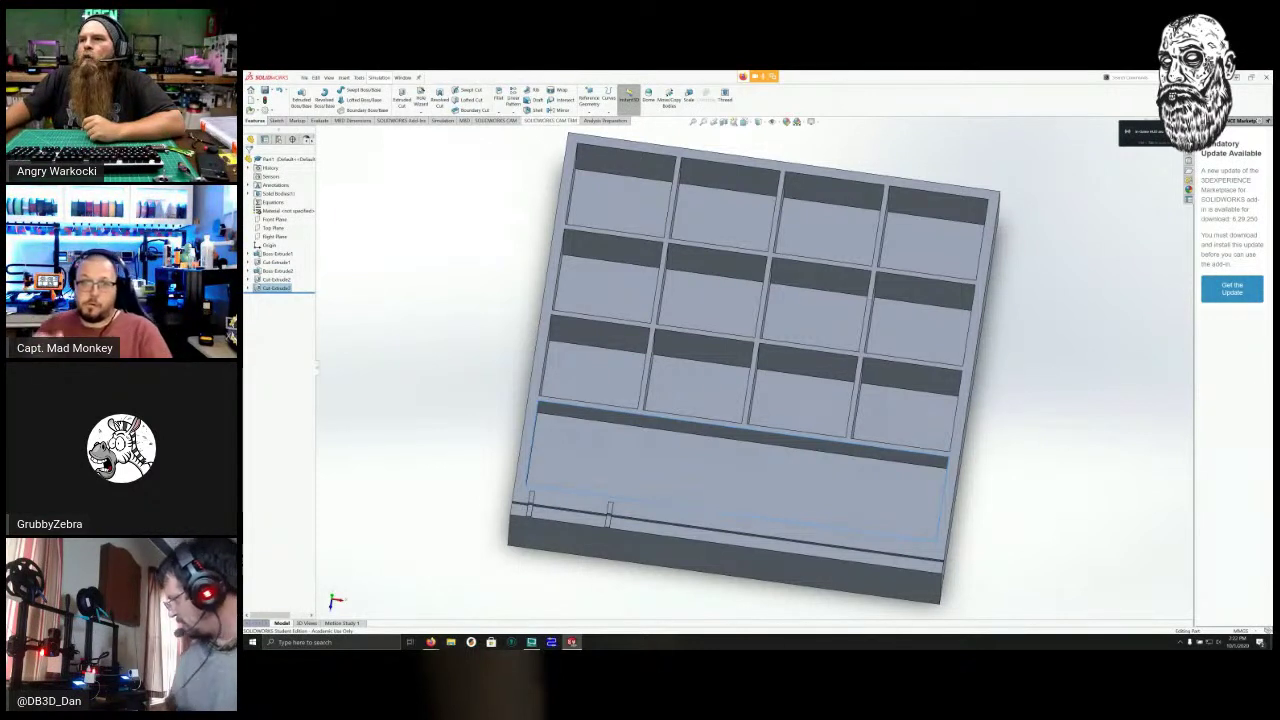
left_click(498, 93)
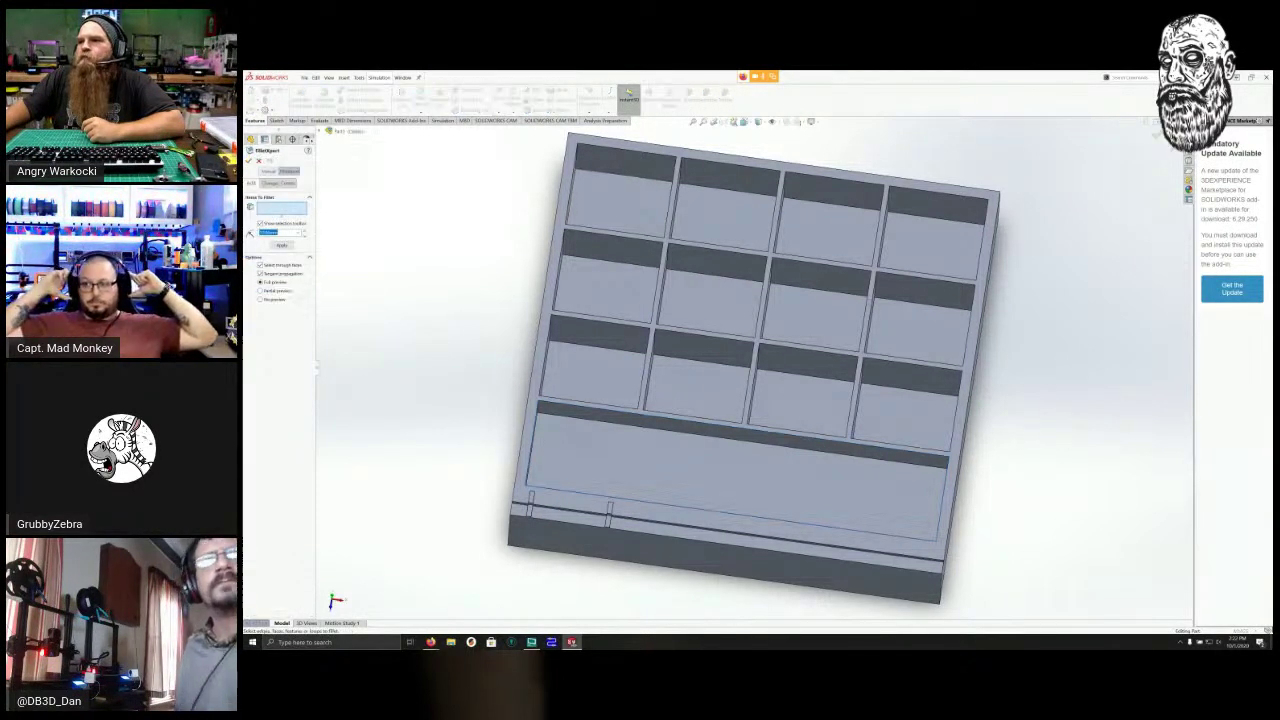
left_click(616, 205)
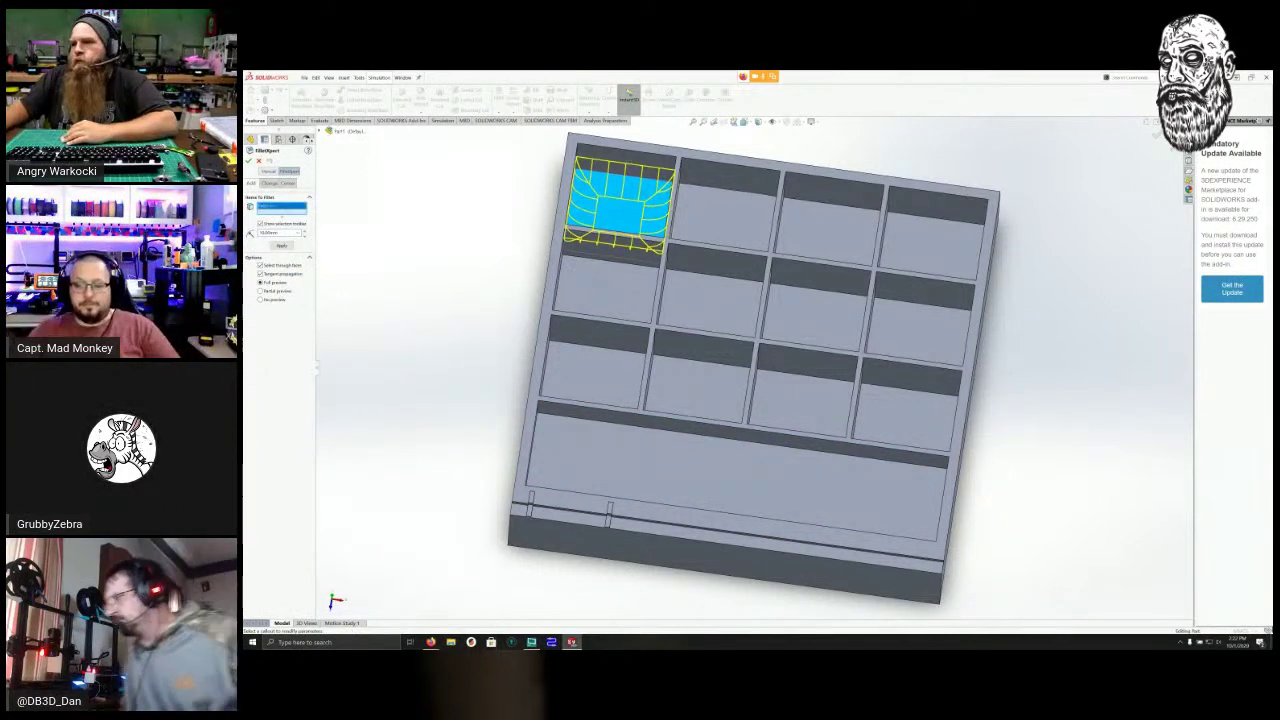
left_click(722, 216)
left_click(830, 215)
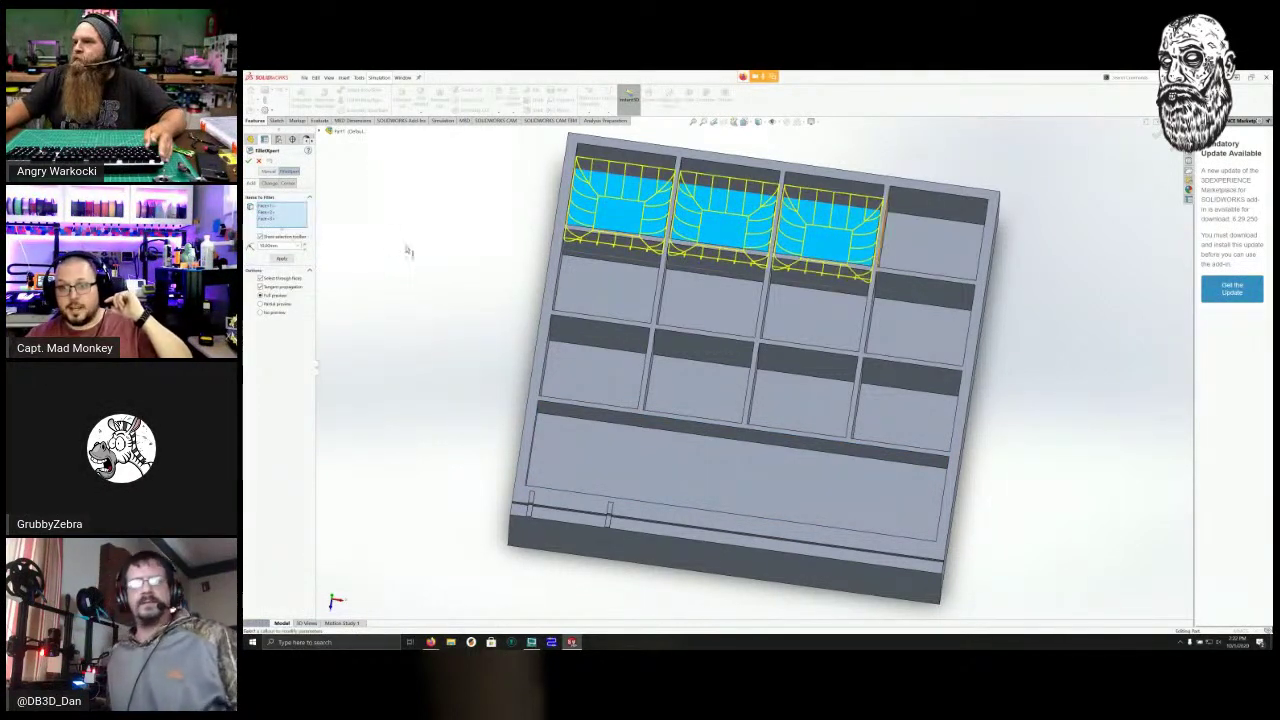
left_click(935, 225)
left_click(608, 290)
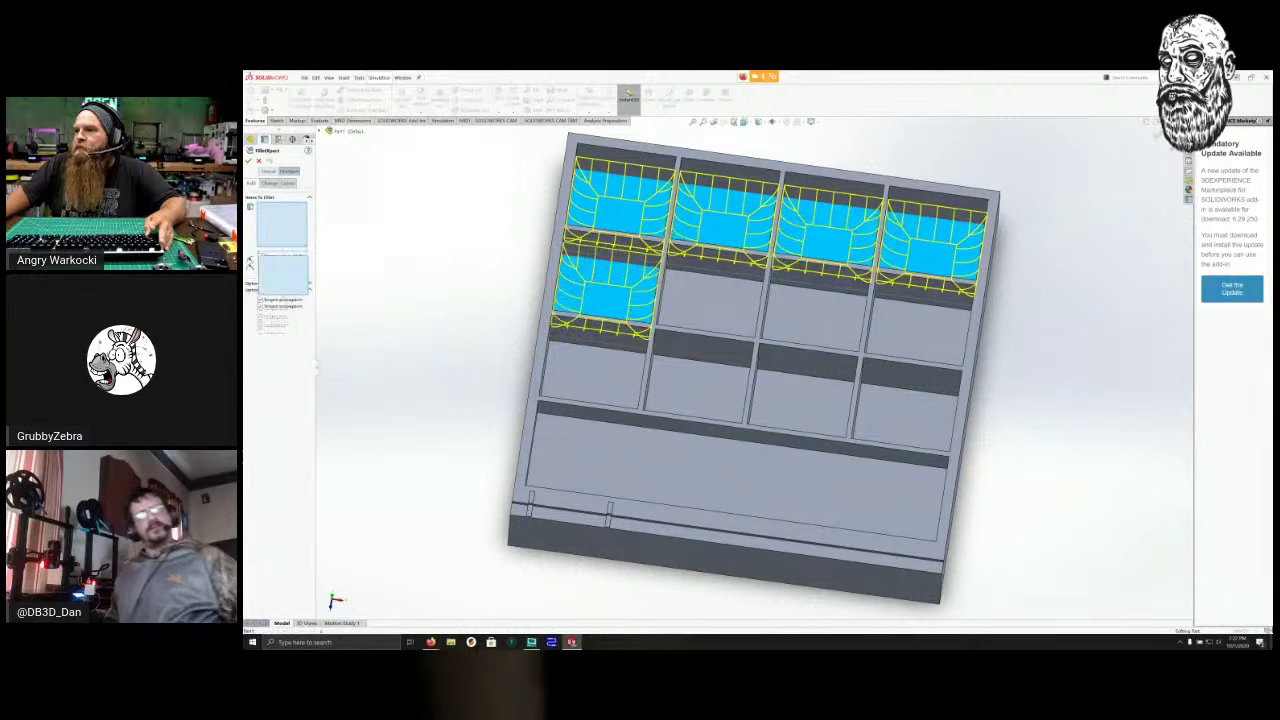
left_click(714, 300)
left_click(812, 312)
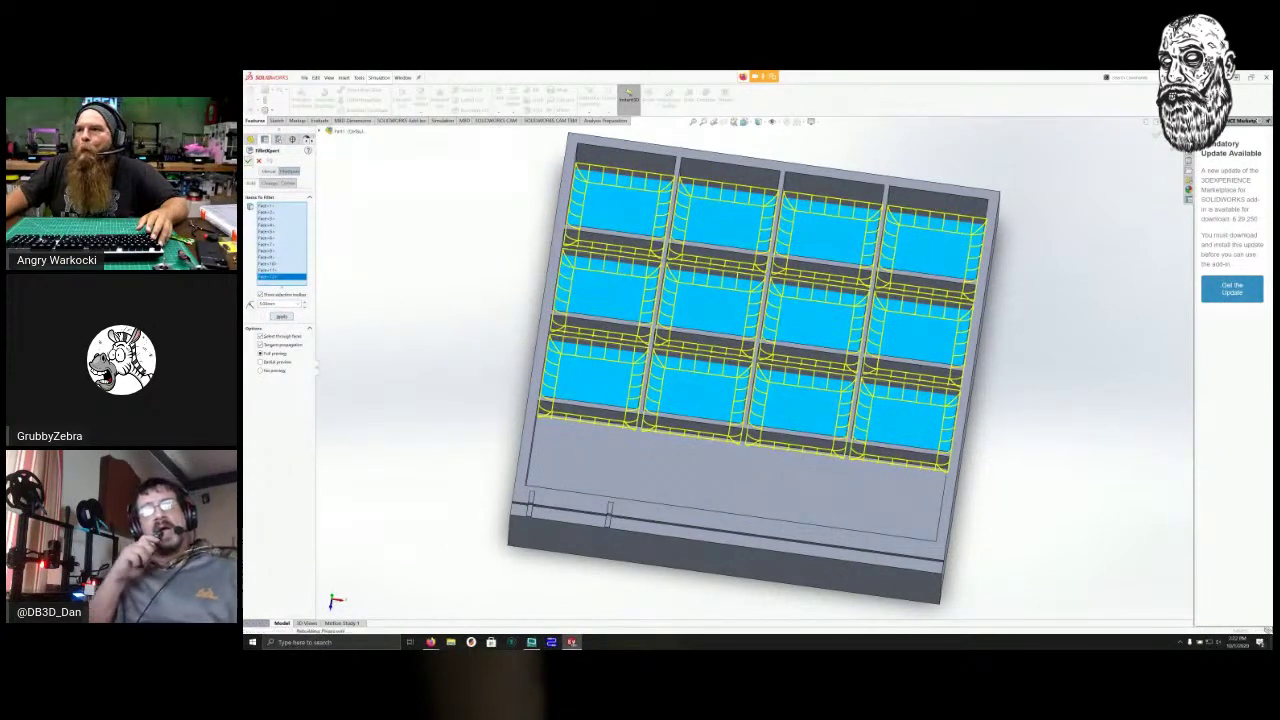
left_click(249, 161)
mouse_move(690, 360)
middle_mouse_down()
mouse_move(810, 350)
mouse_move(760, 290)
mouse_move(690, 300)
mouse_move(685, 385)
mouse_move(750, 400)
mouse_move(730, 350)
mouse_move(695, 375)
middle_mouse_up()
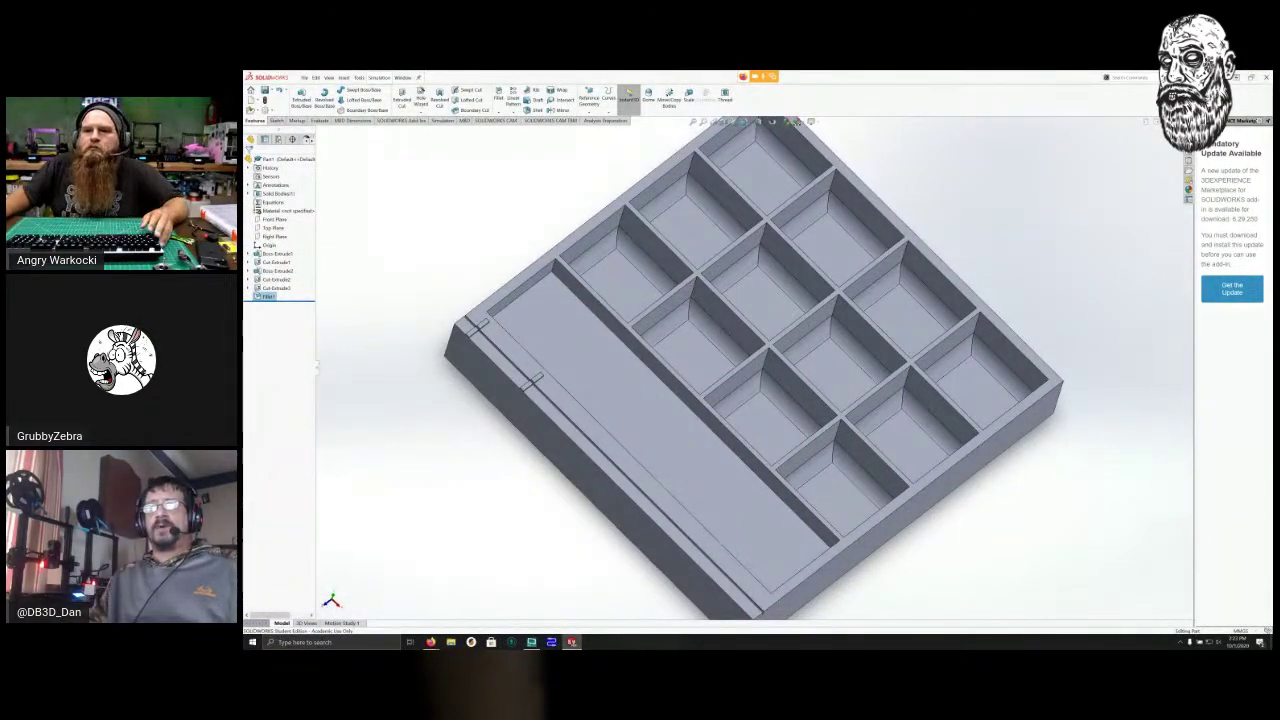
right_click(266, 296)
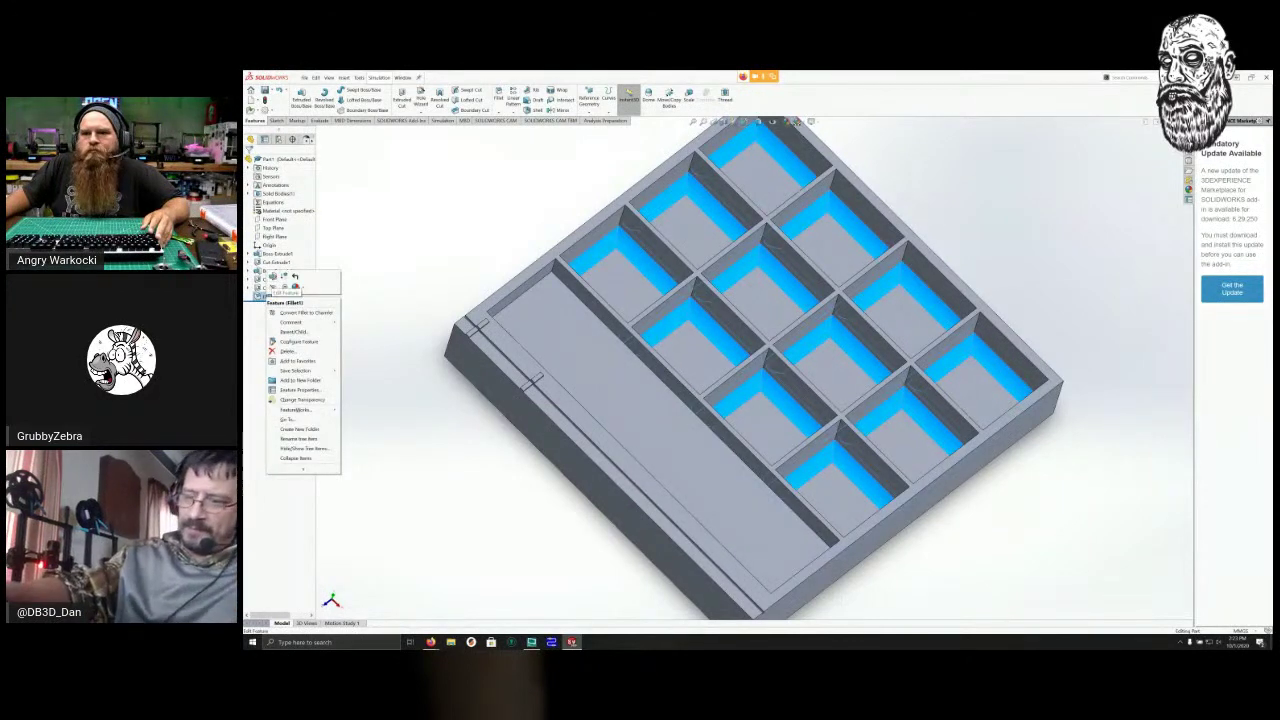
left_click(273, 277)
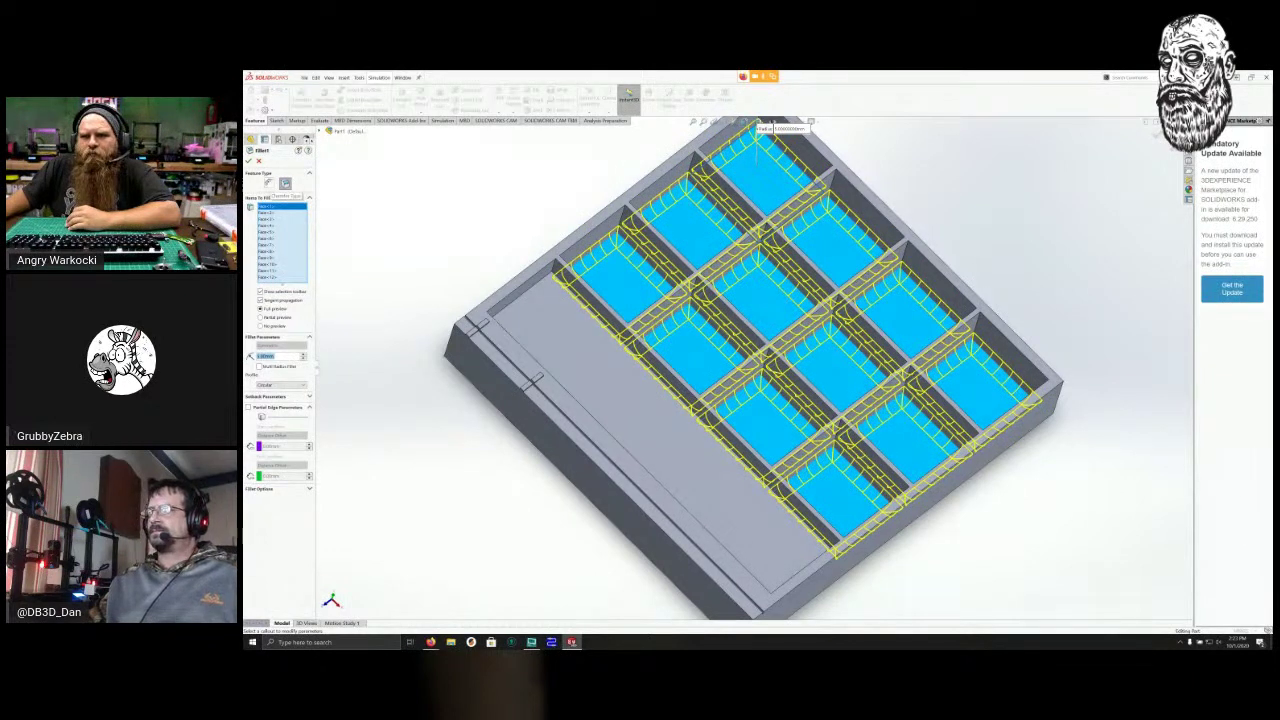
left_click(285, 183)
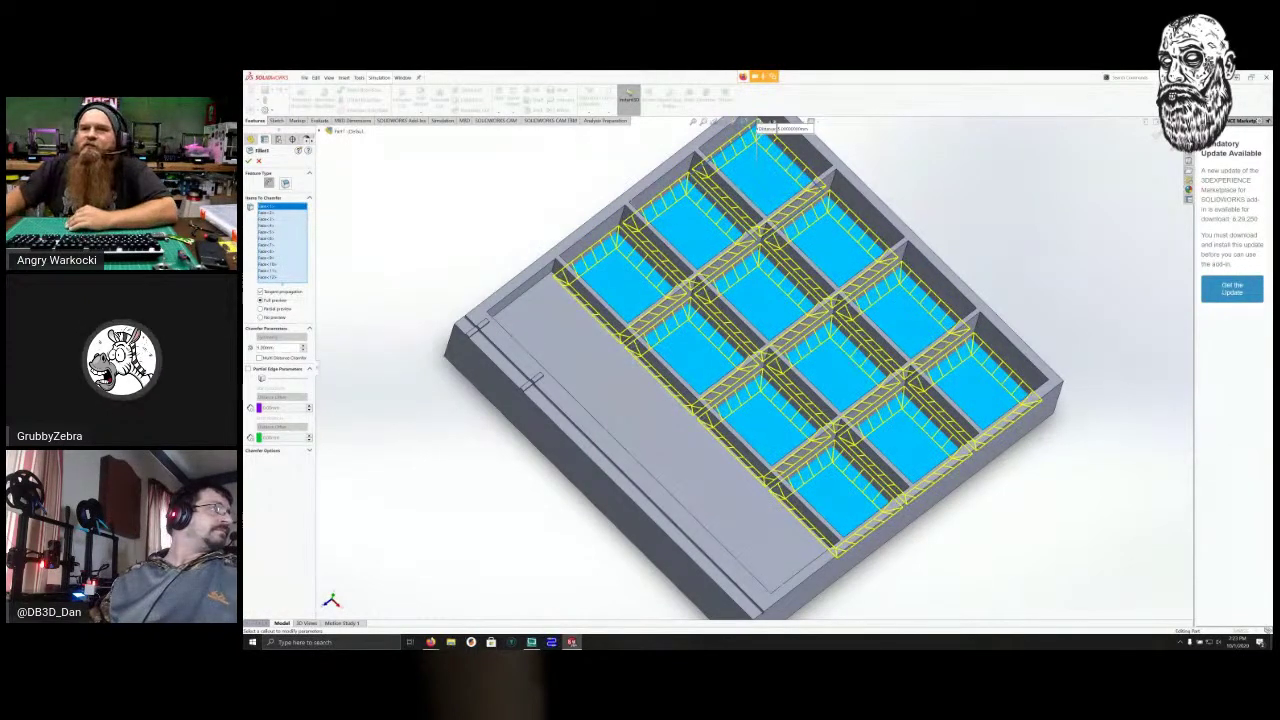
left_click(259, 161)
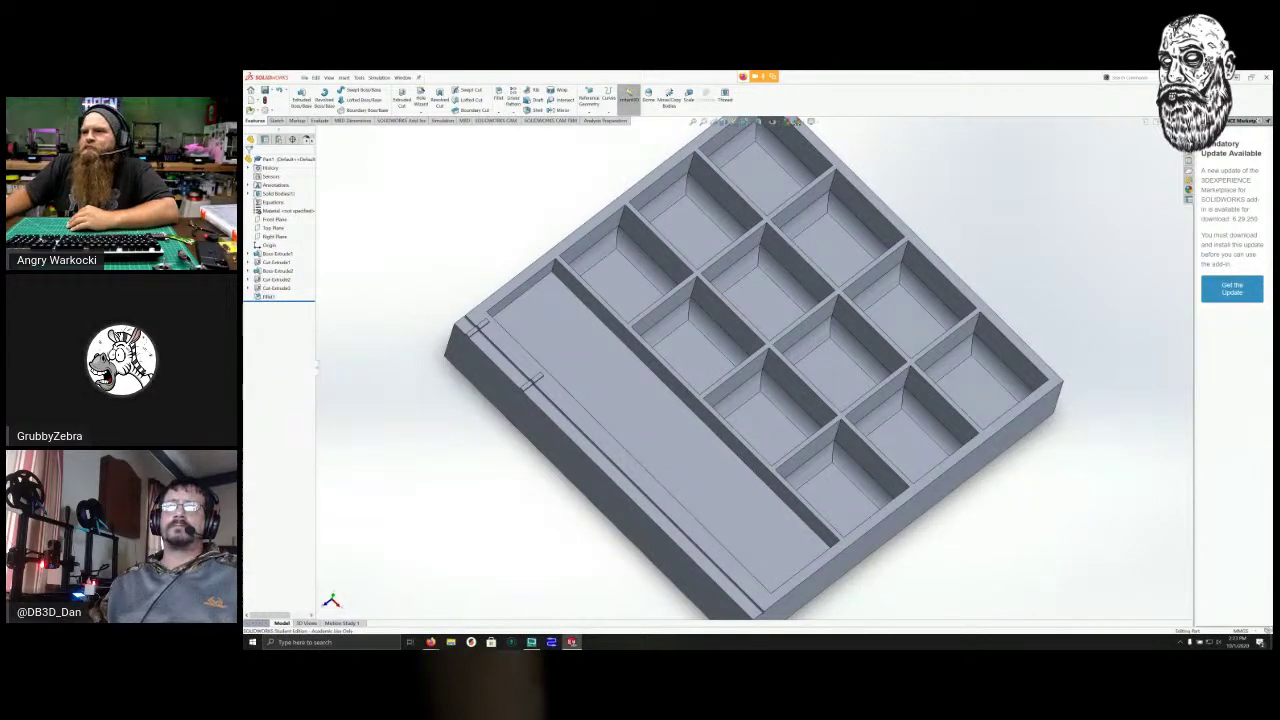
Edit the pocket-floor fillet and set its profile to Curvature Continuous.
middle_click_drag(680, 287, 600, 265)
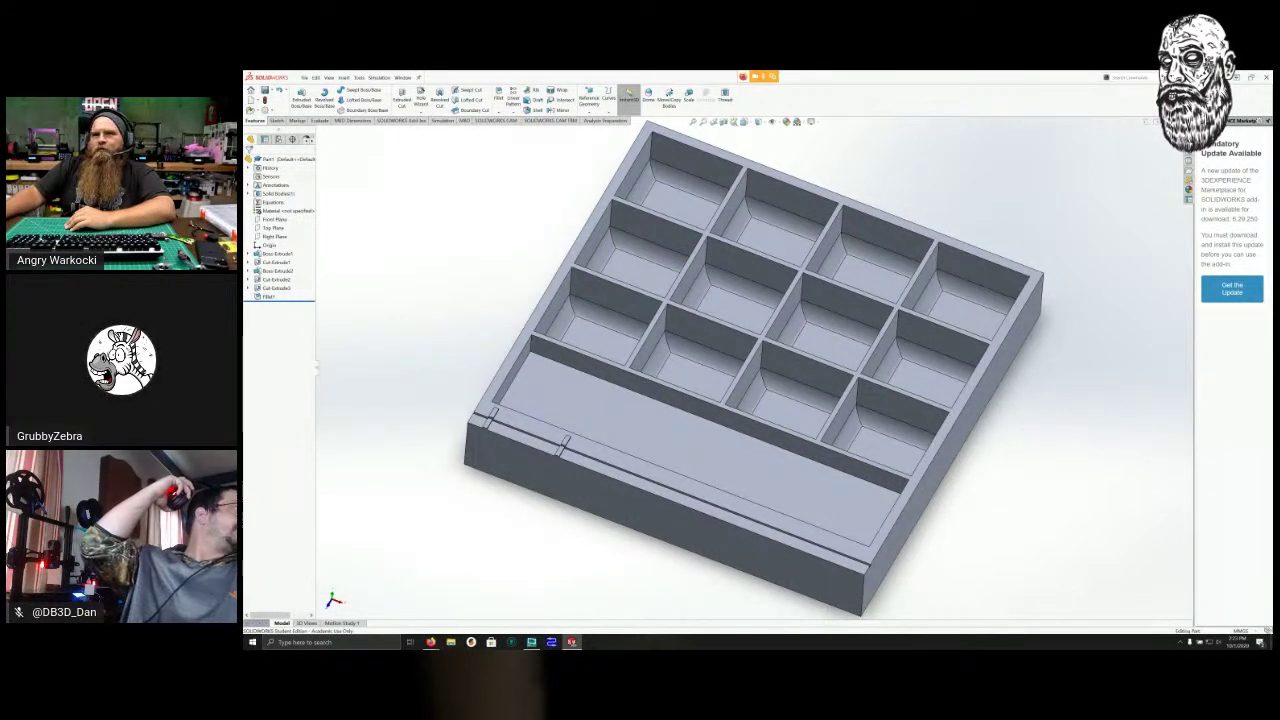
right_click(268, 296)
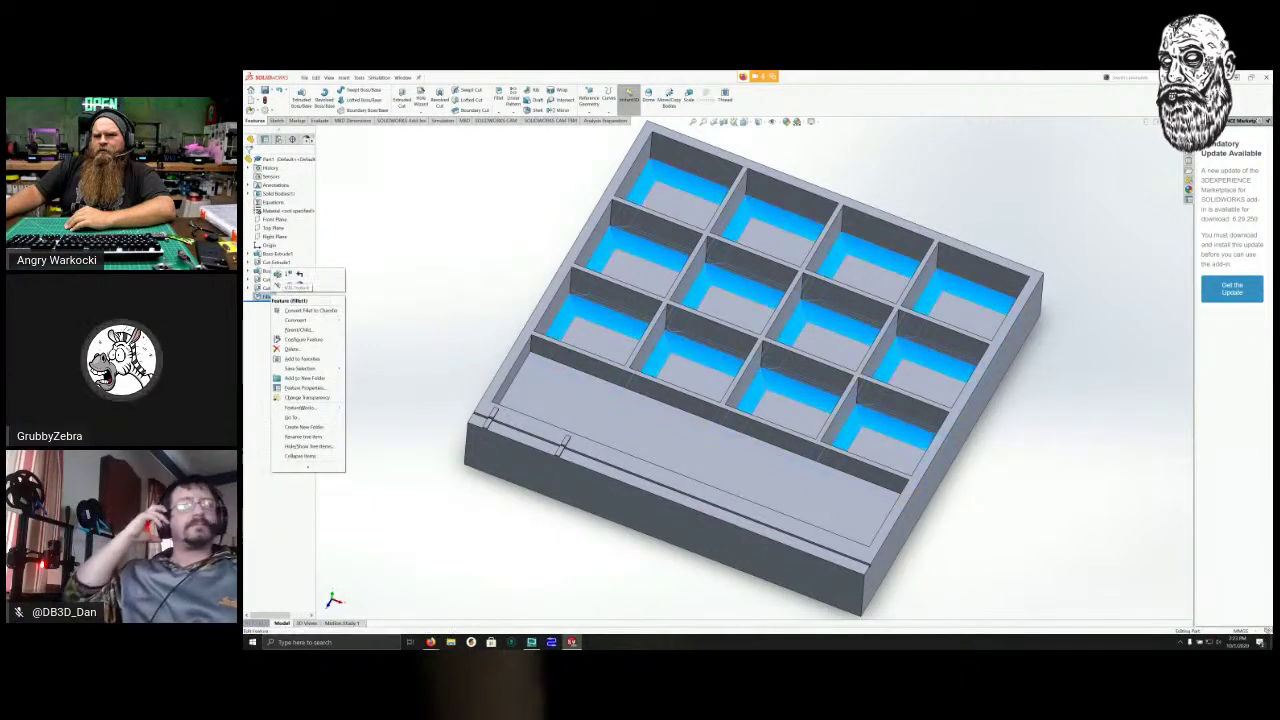
left_click(278, 274)
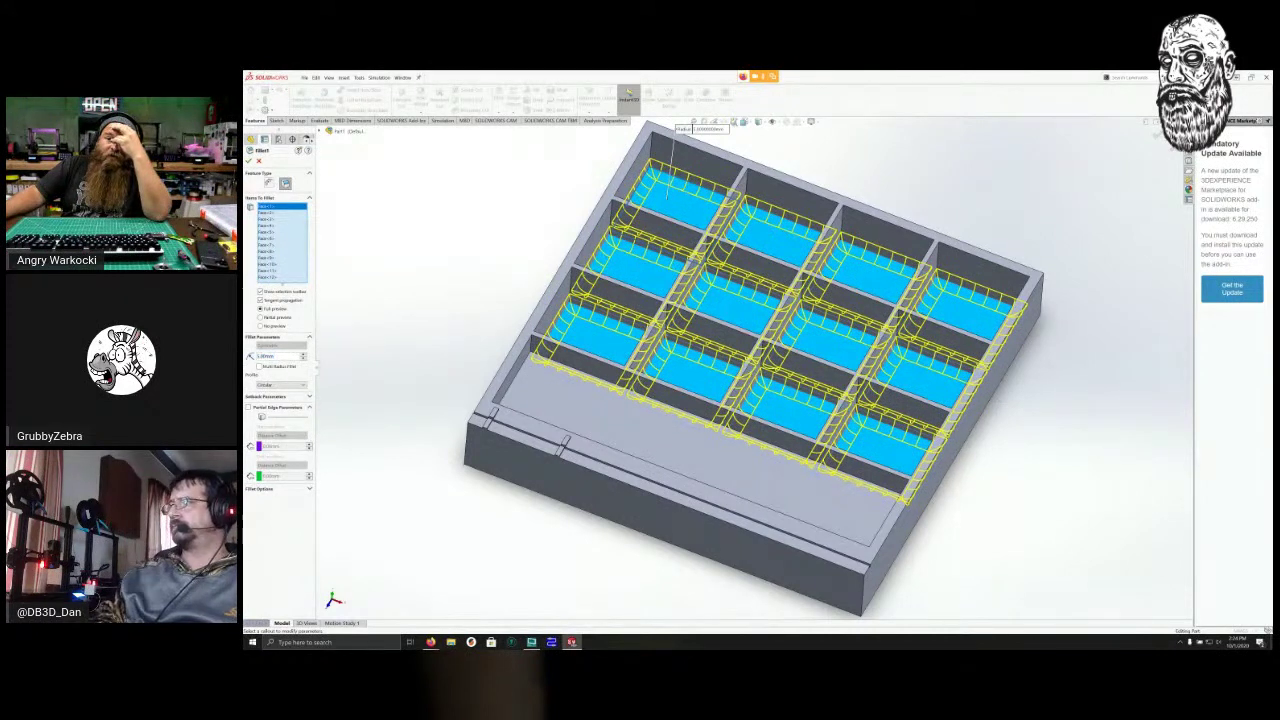
left_click(260, 366)
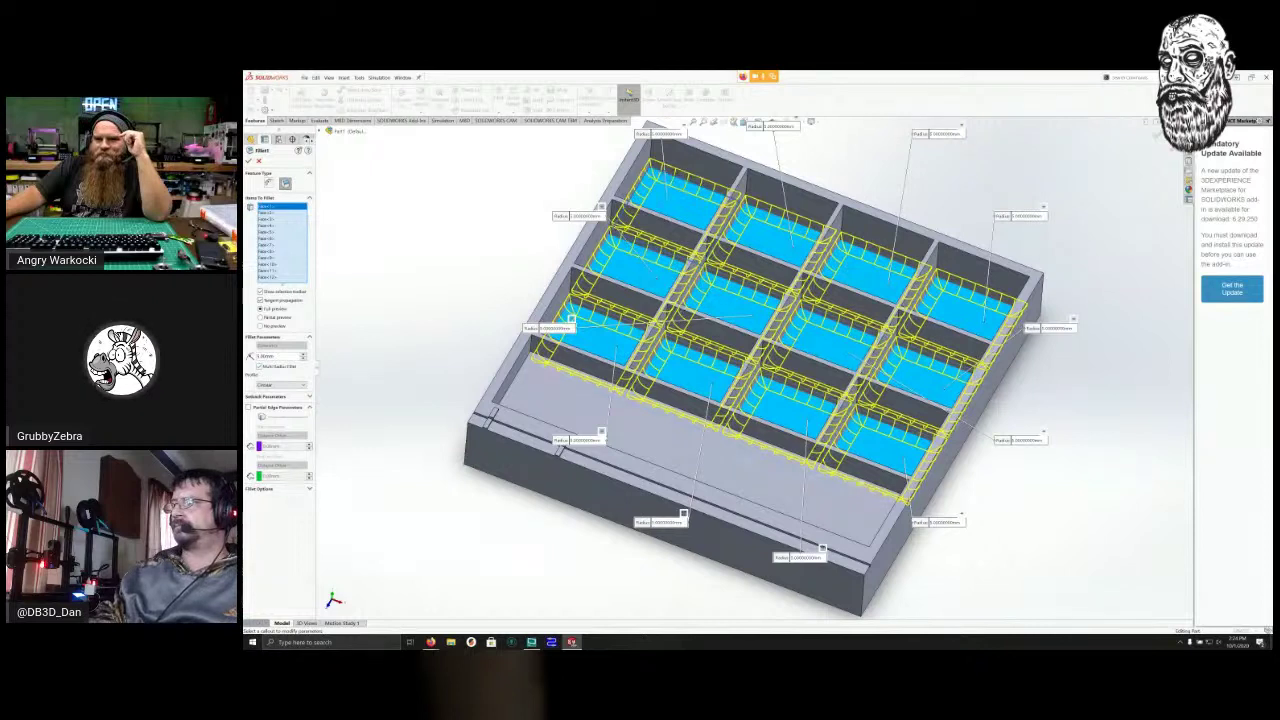
left_click(260, 366)
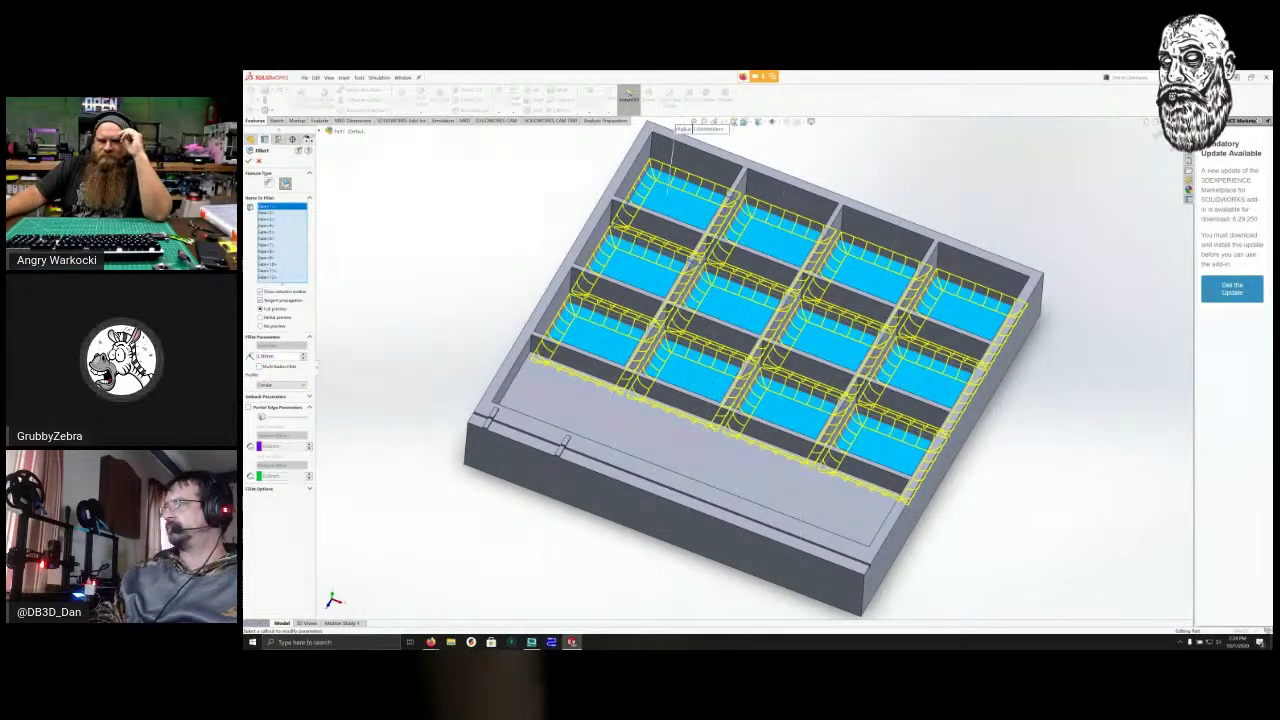
left_click(282, 385)
left_click(274, 398)
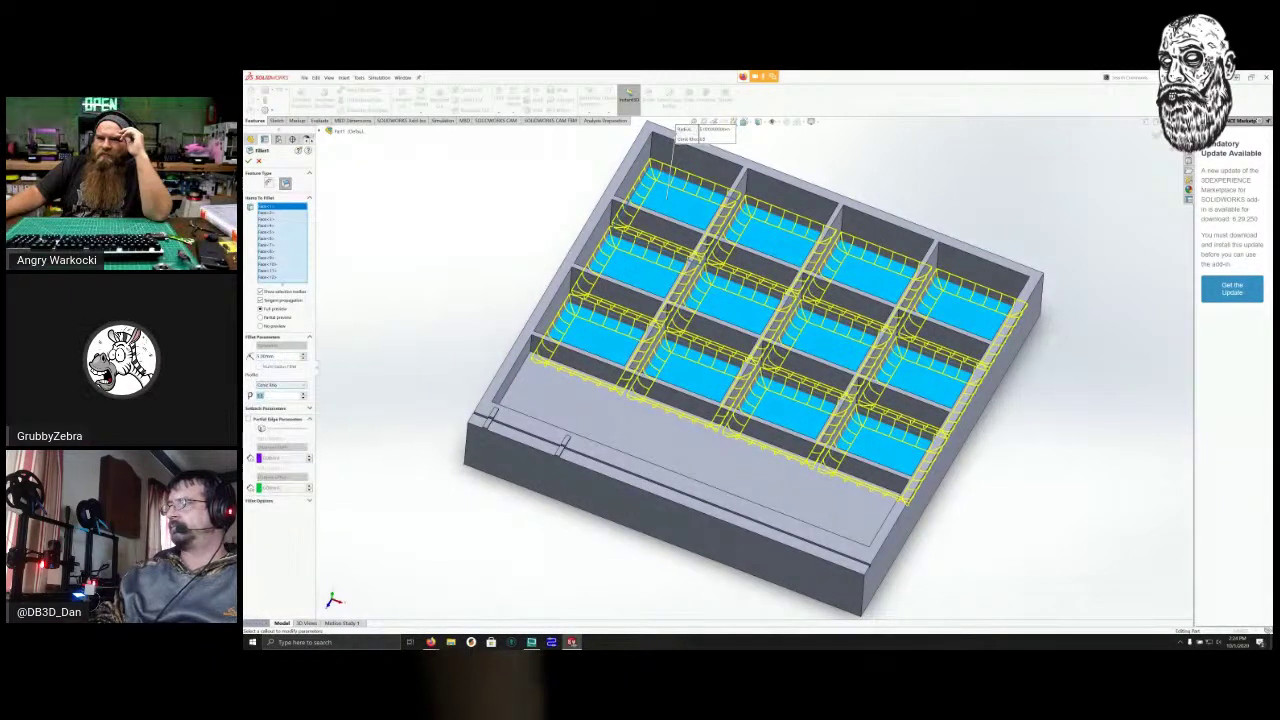
left_click(281, 385)
left_click(270, 403)
left_click(281, 385)
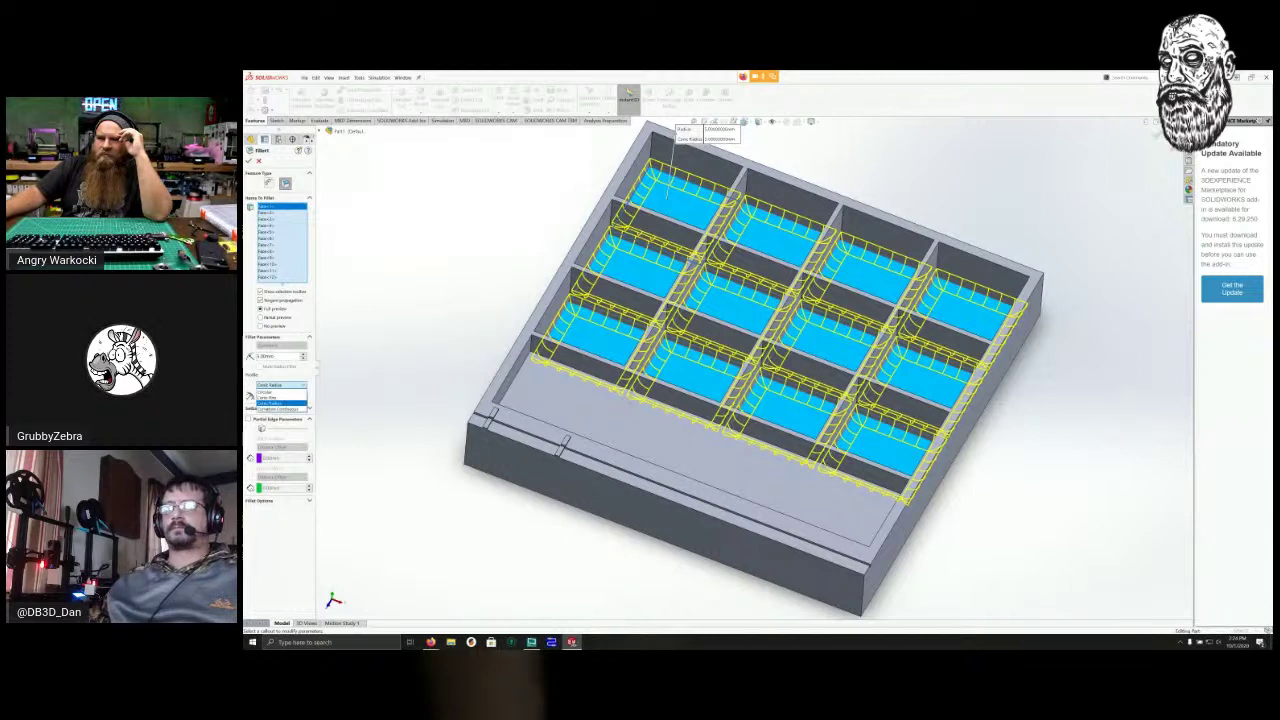
left_click(278, 409)
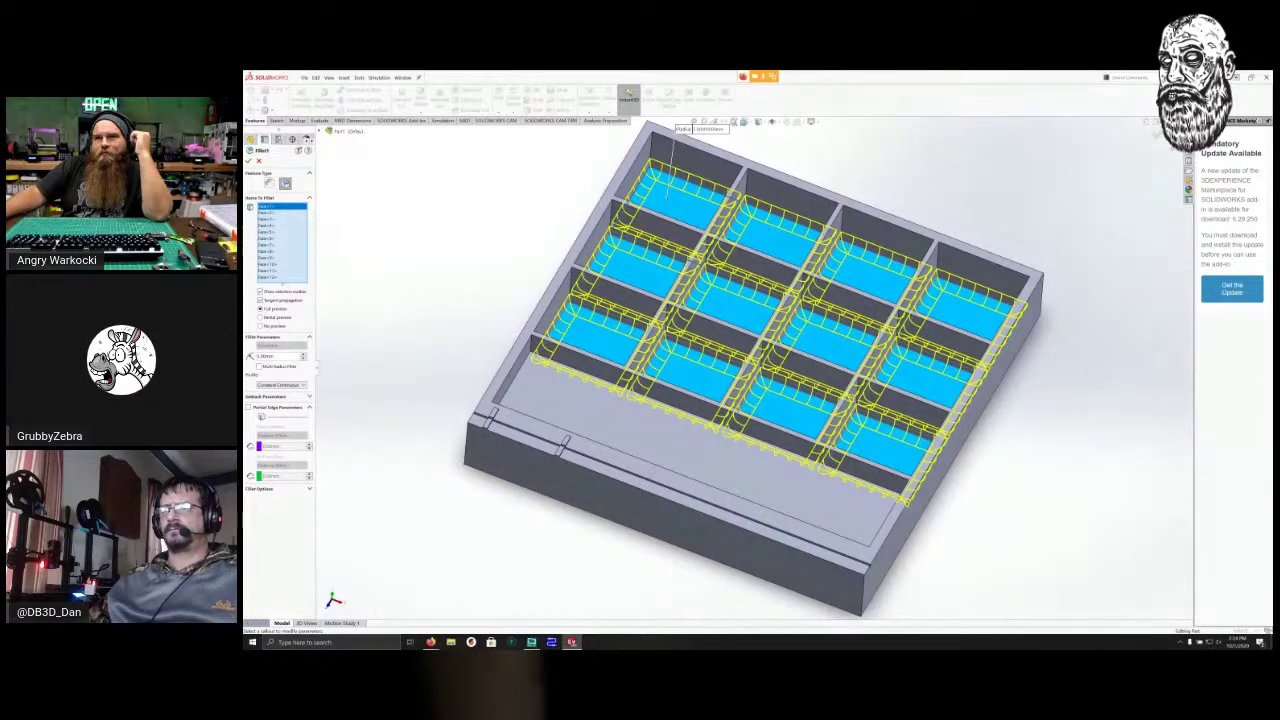
left_click(249, 161)
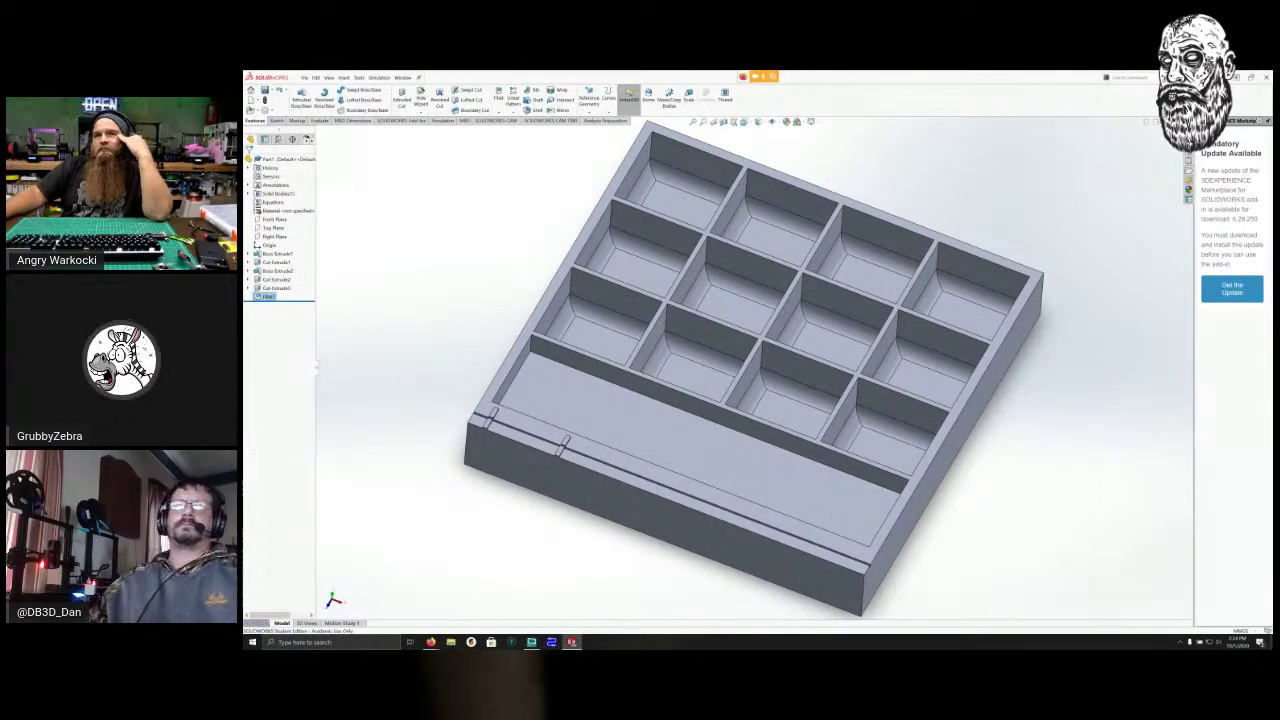
Reopen the pocket-floor fillet and add a vertical corner edge of the grid's outer corner pocket, keeping the Curvature Continuous profile.
right_click(268, 296)
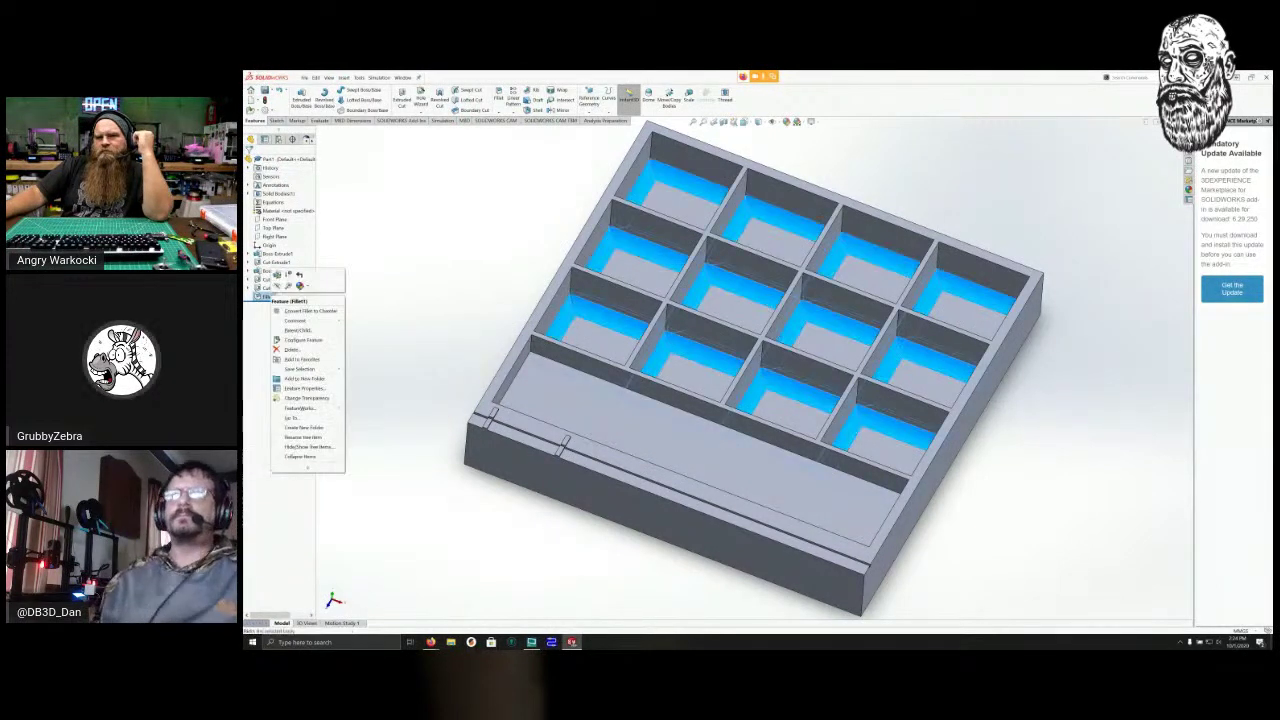
left_click(278, 275)
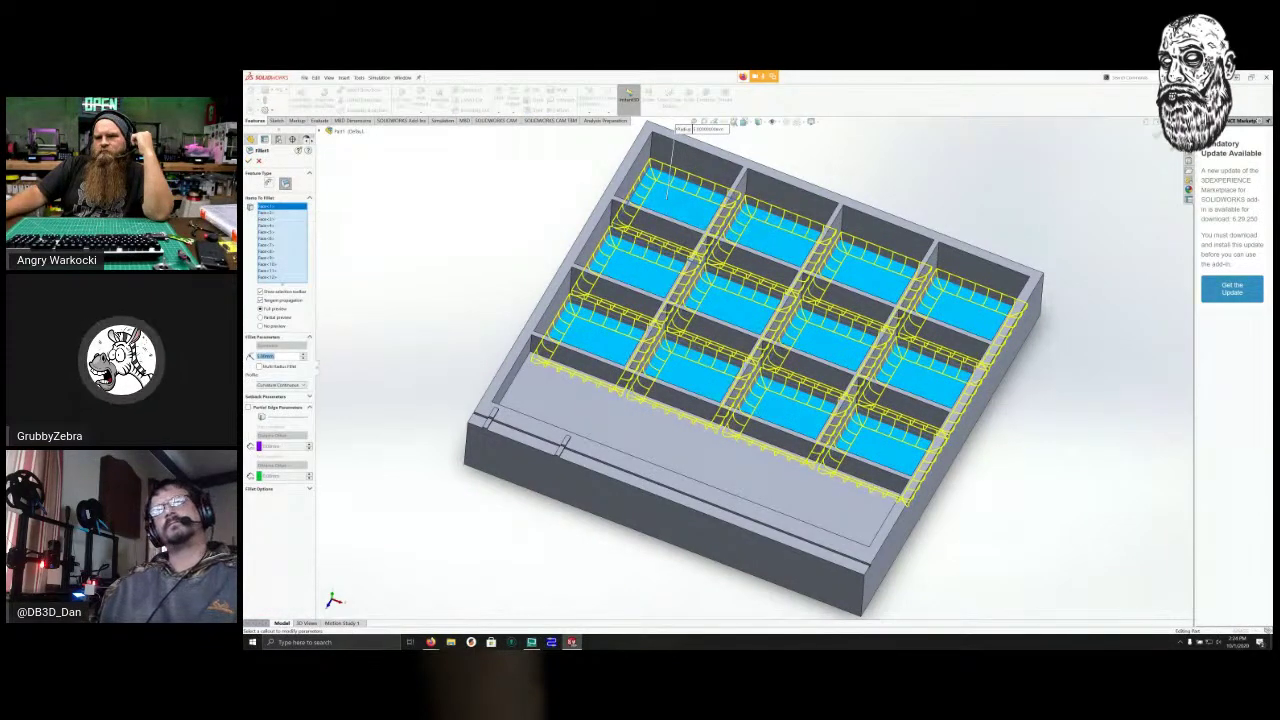
left_click(280, 385)
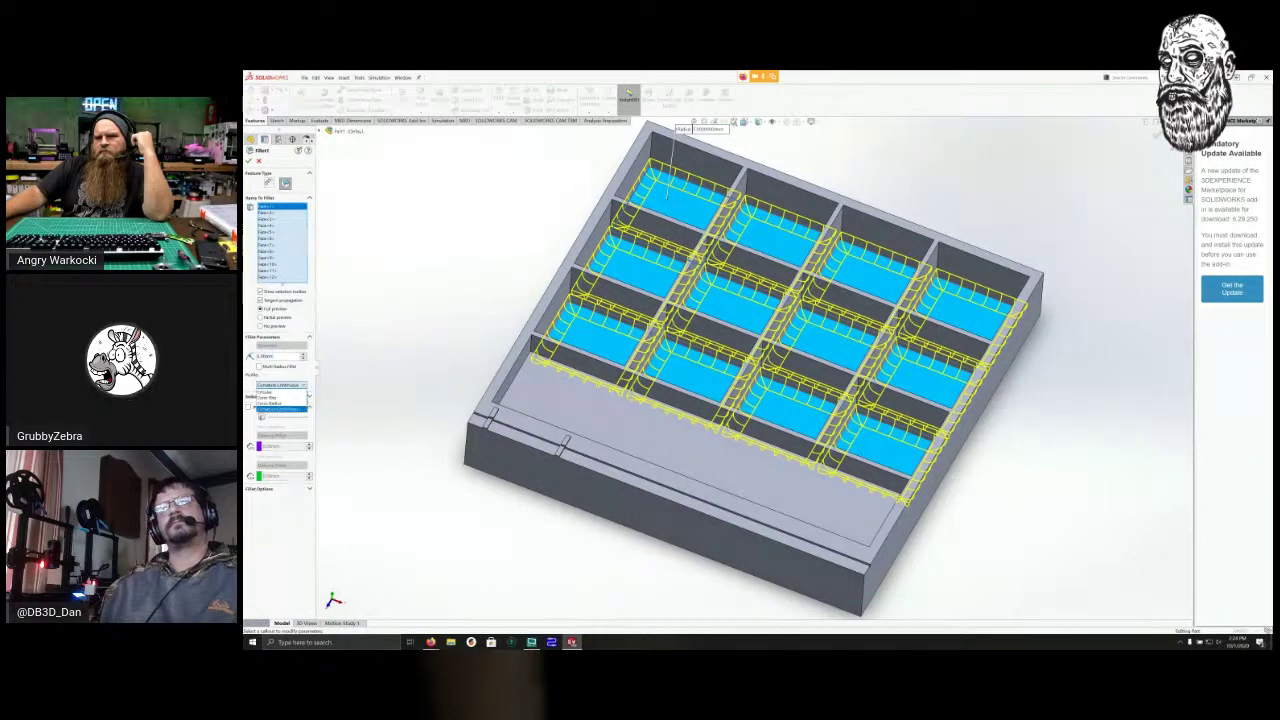
left_click(280, 409)
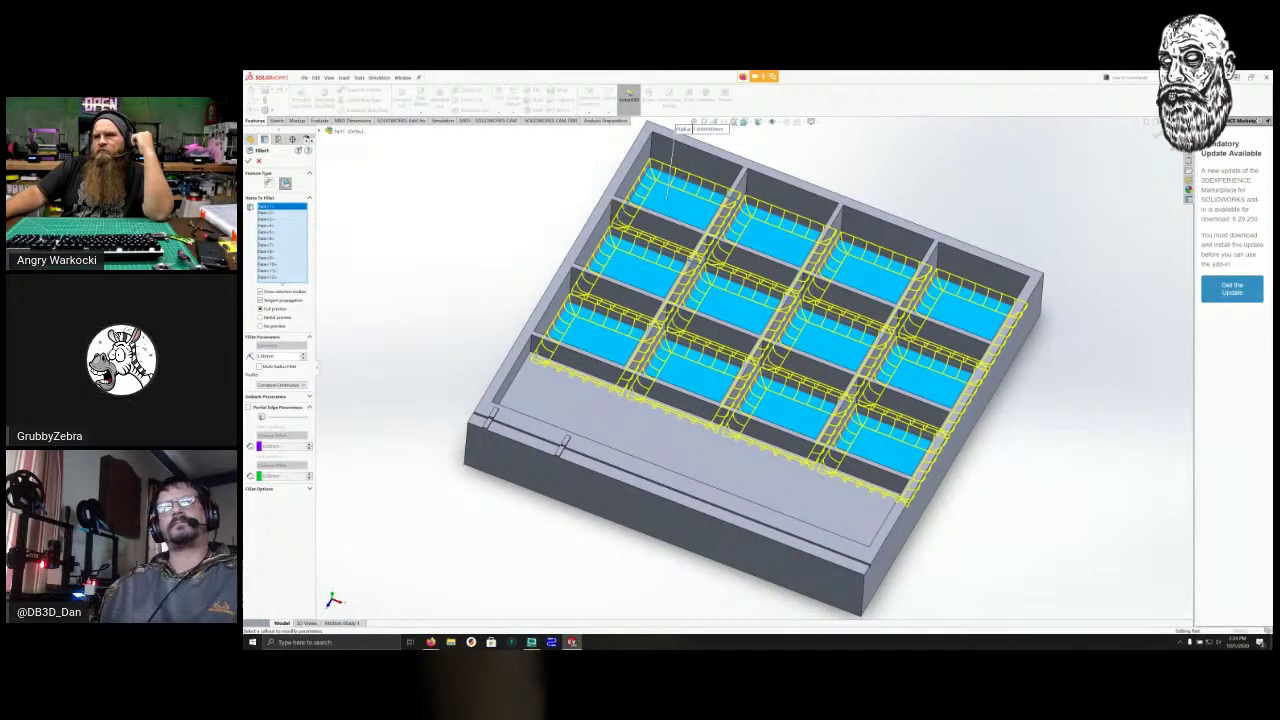
scroll(665, 160, "down", 8)
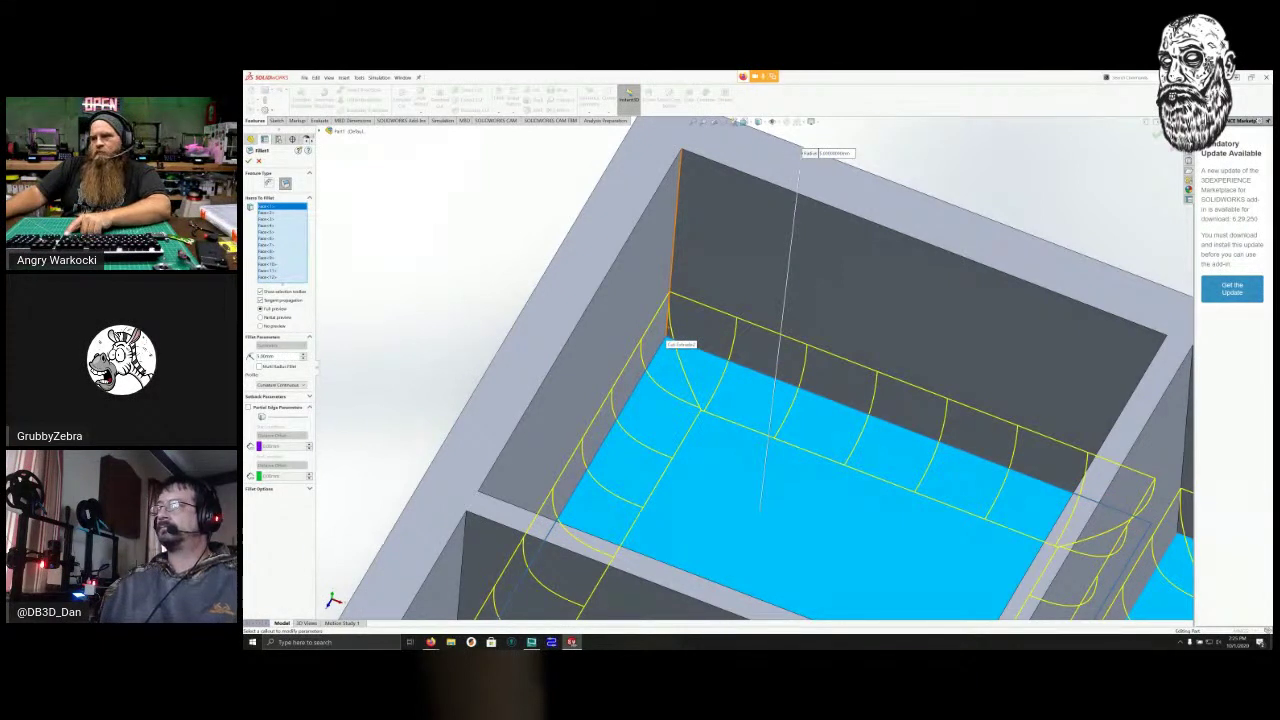
left_click(670, 320)
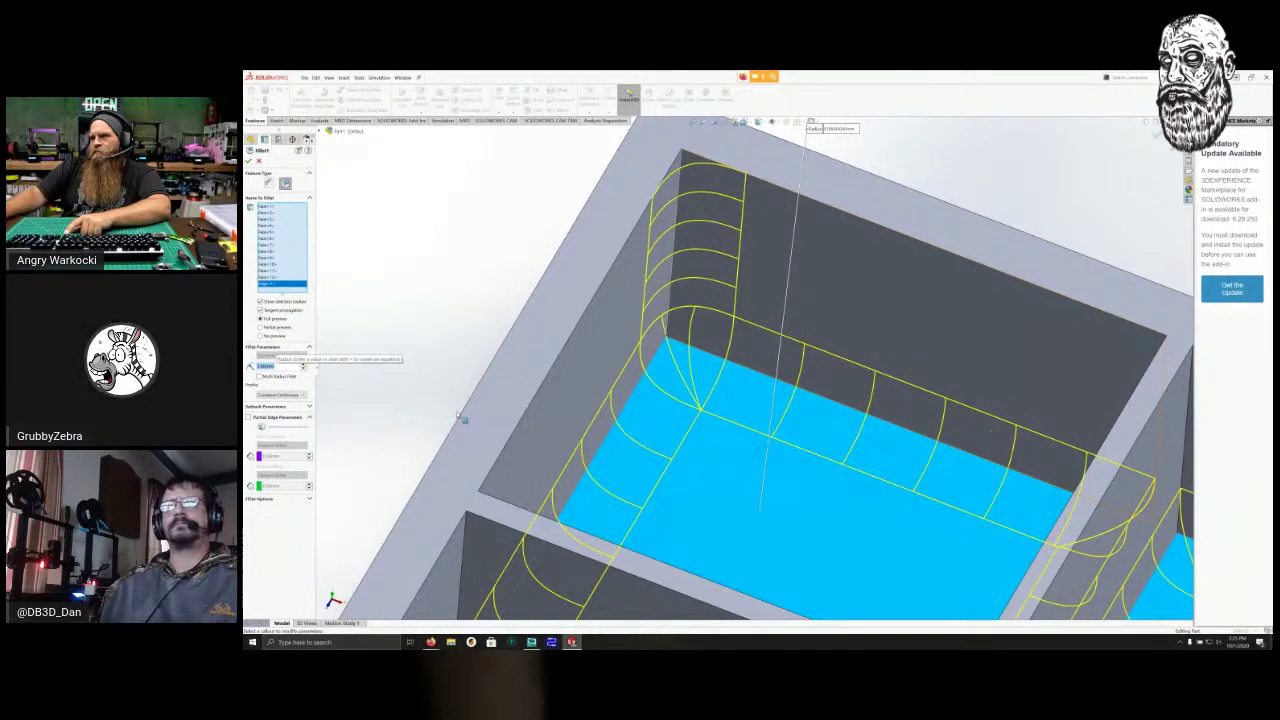
scroll(462, 420, "up", 5)
scroll(458, 414, "up", 4)
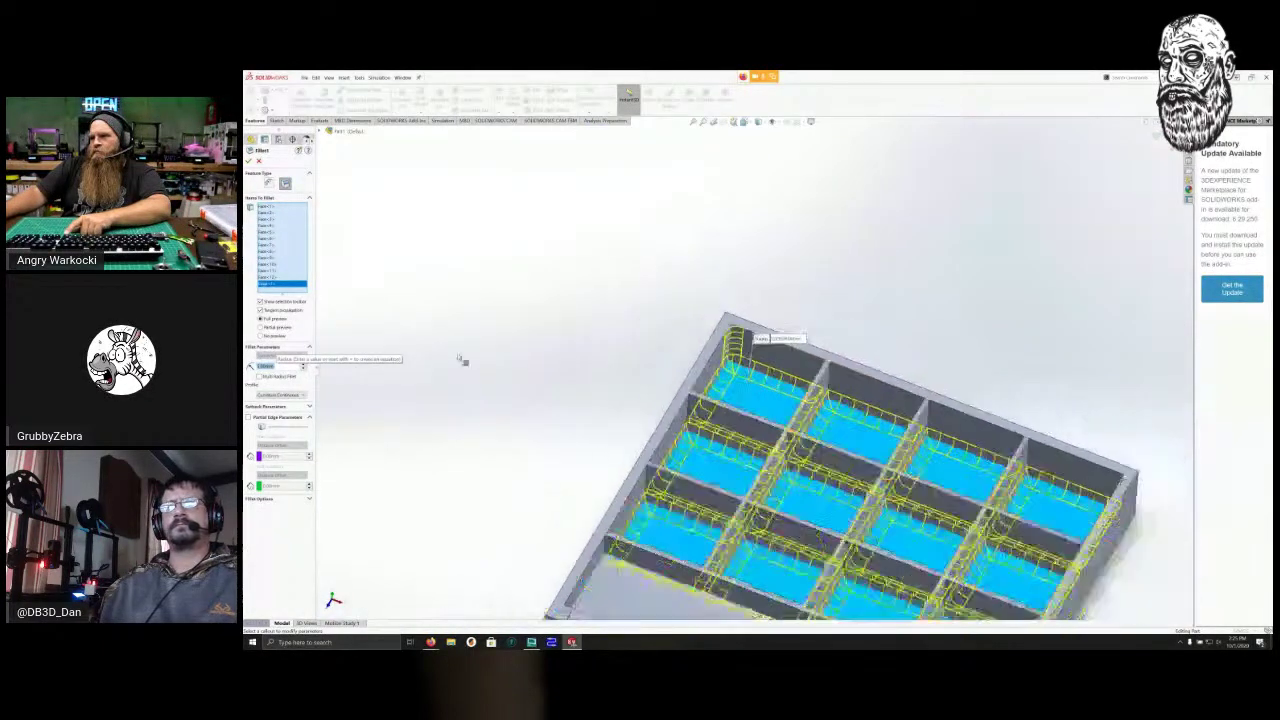
Add vertical corner edges of the other pockets in the grid to the same fillet.
middle_click_drag(354, 337, 311, 378)
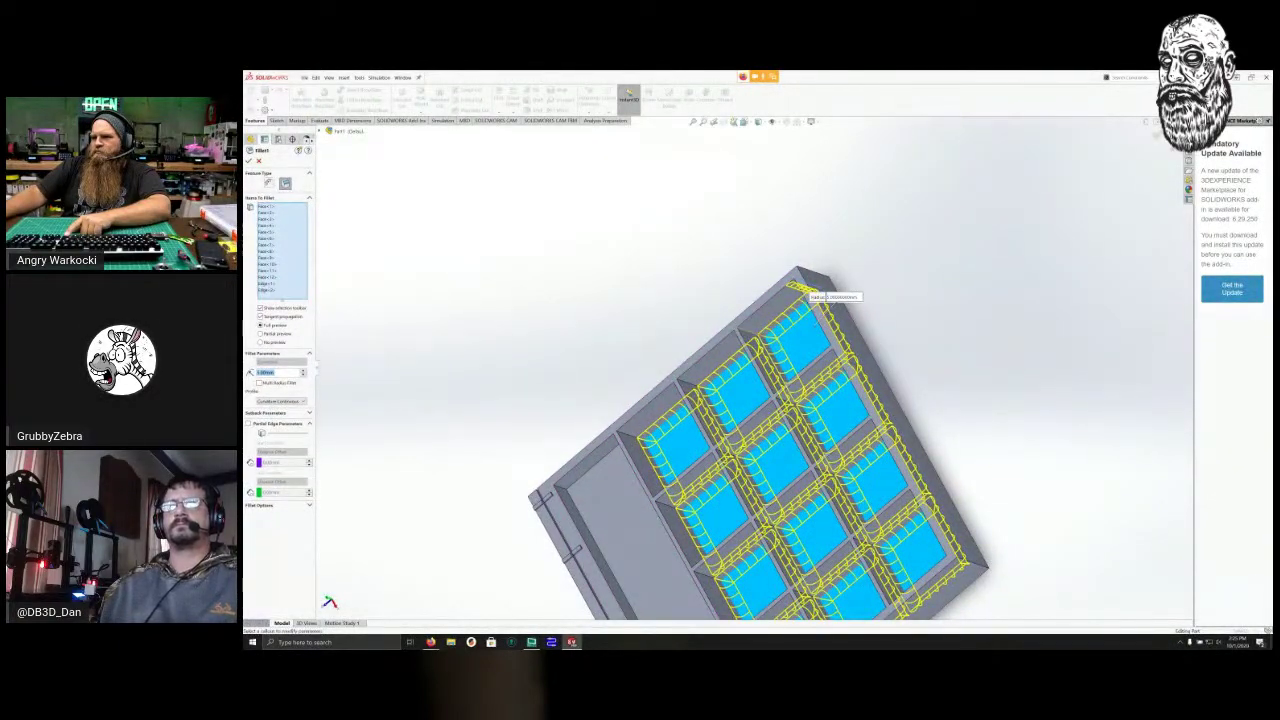
left_click(765, 330)
left_click(697, 383)
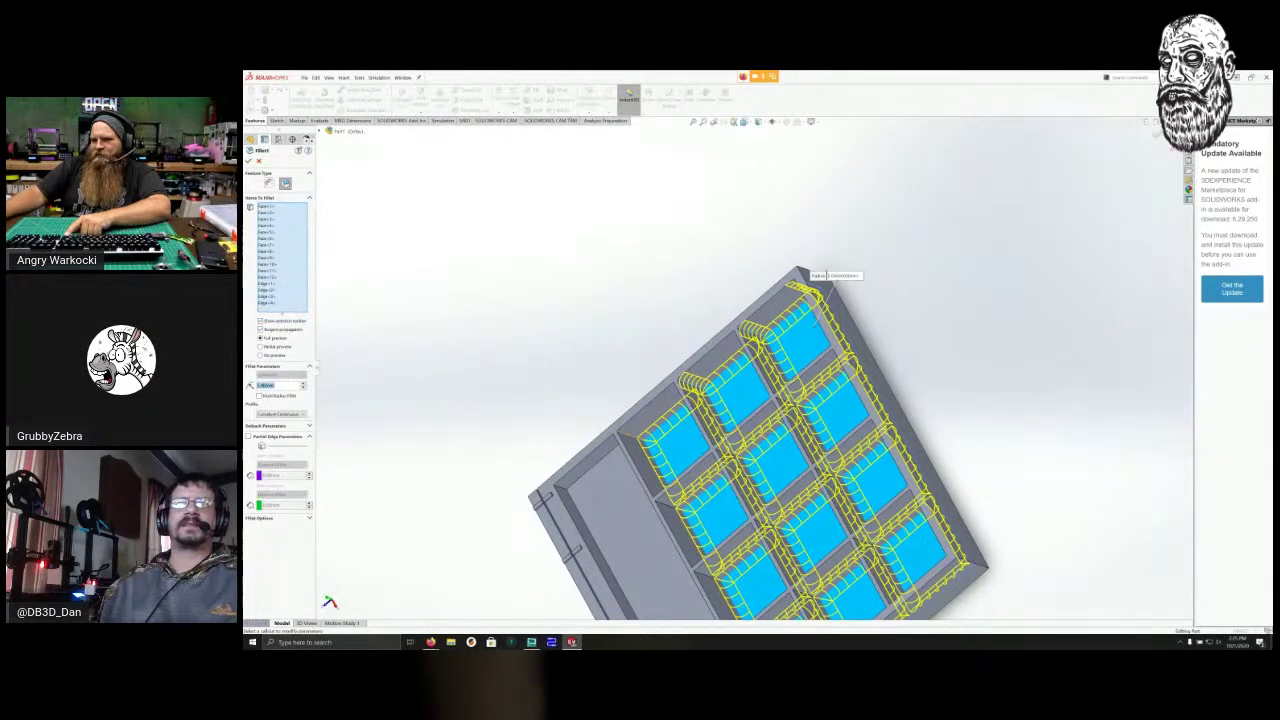
left_click(632, 432)
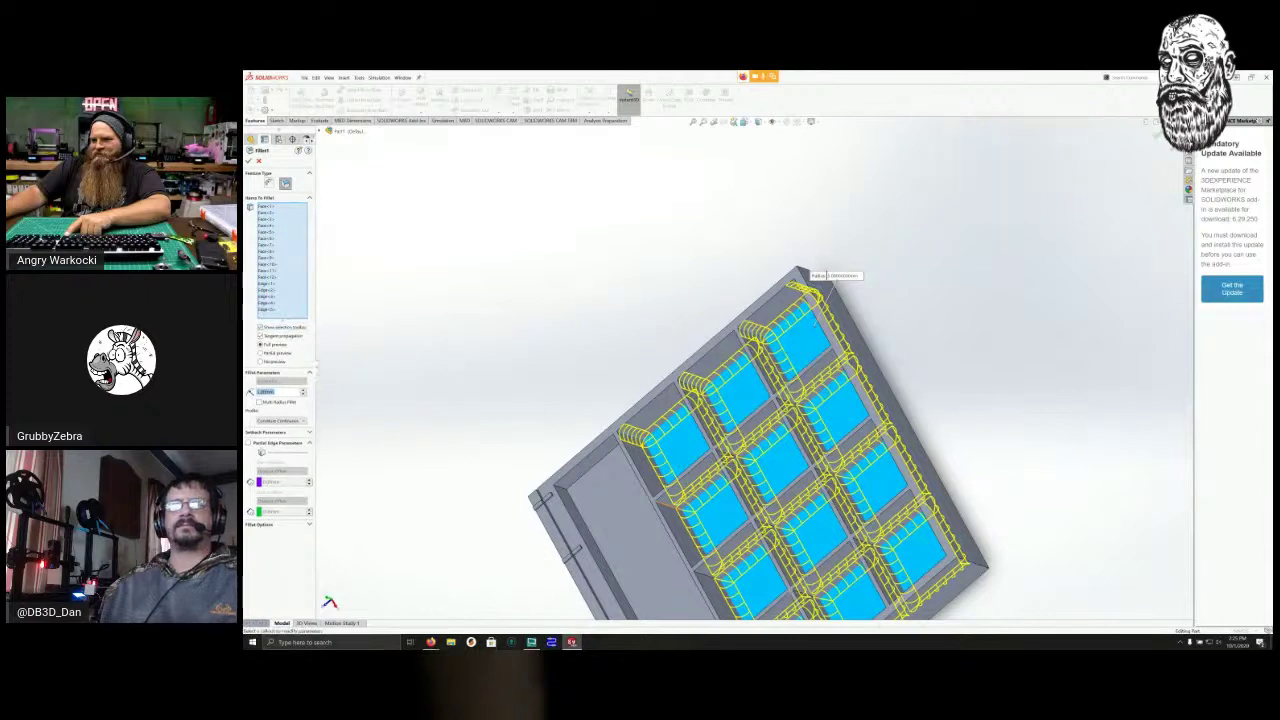
left_click(700, 488)
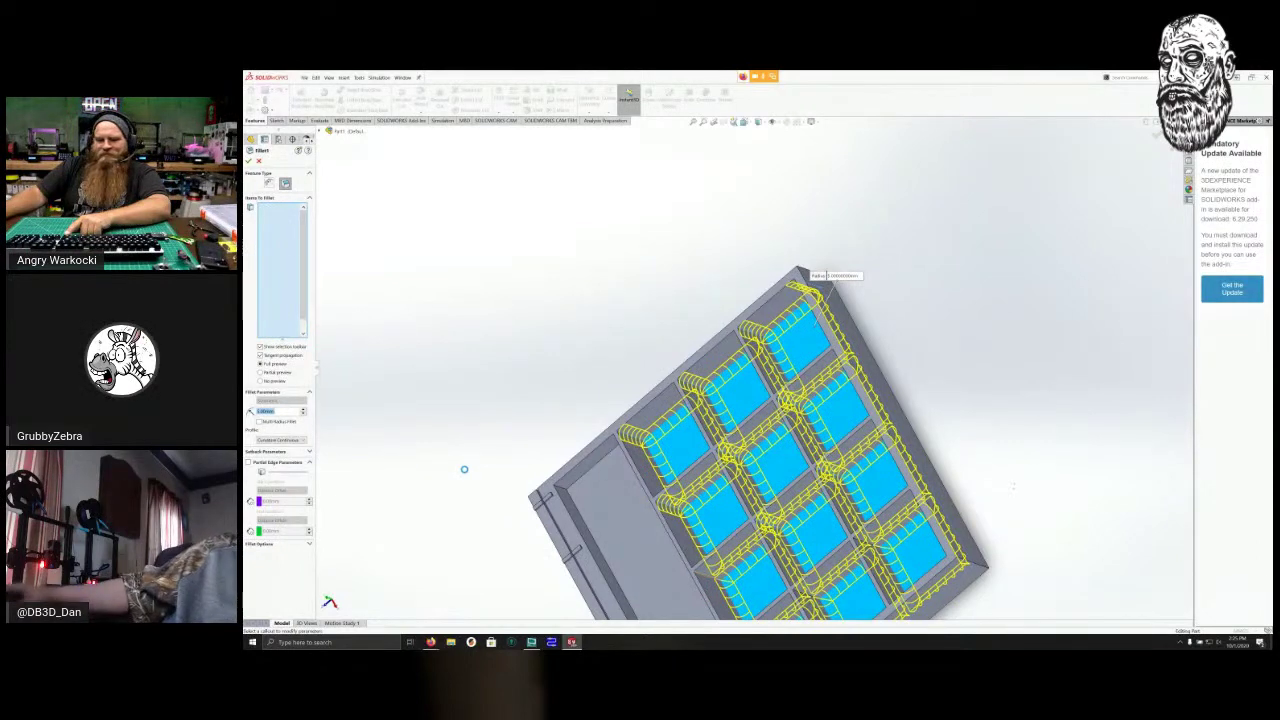
middle_click_drag(516, 452, 396, 322, "ctrl")
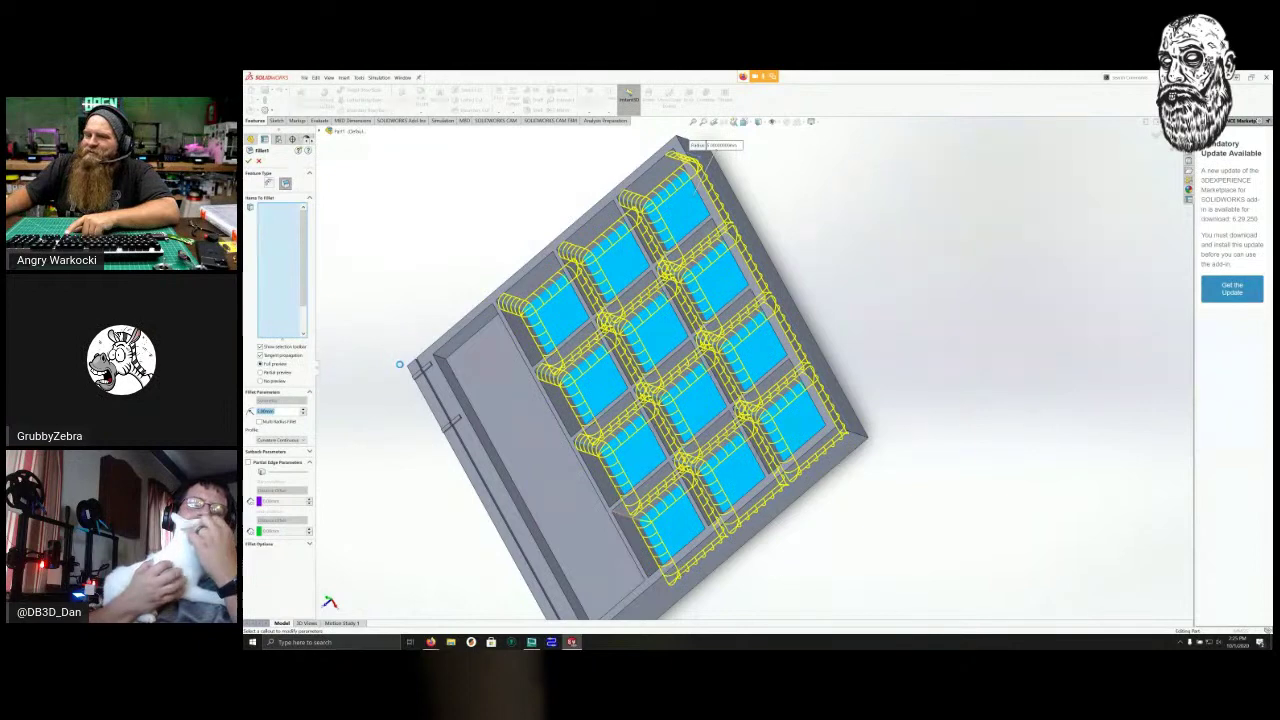
middle_click_drag(432, 447, 434, 388)
scroll(655, 372, "up", 1)
middle_click_drag(628, 384, 636, 389)
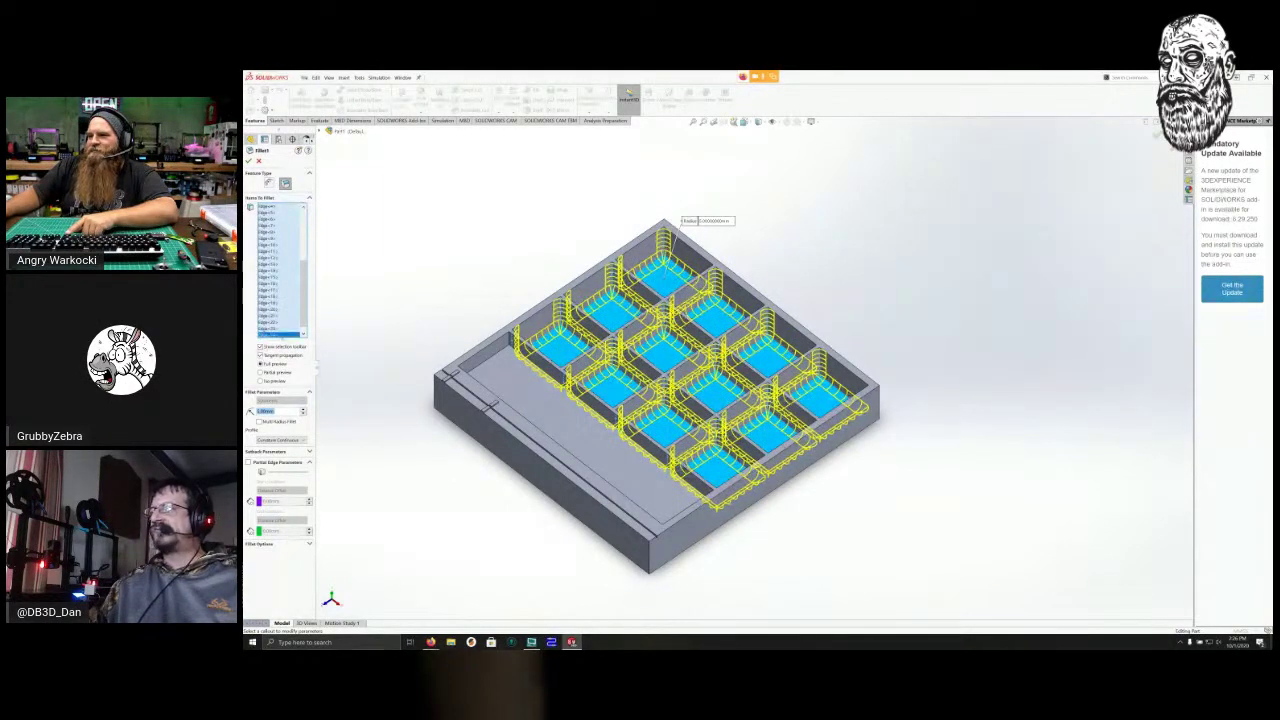
Add the remaining vertical corner edges of the twelve grid pockets to the fillet and apply the edit.
middle_click_drag(640, 380, 746, 400)
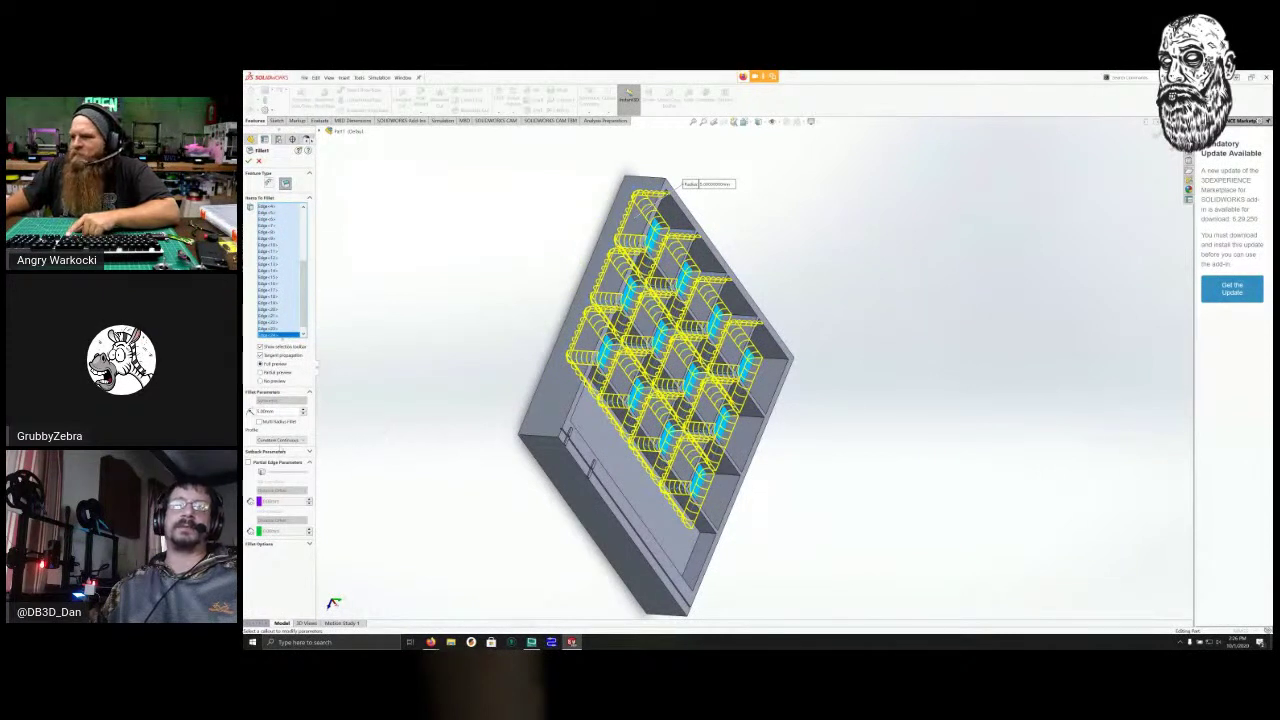
type("1")
key("Return")
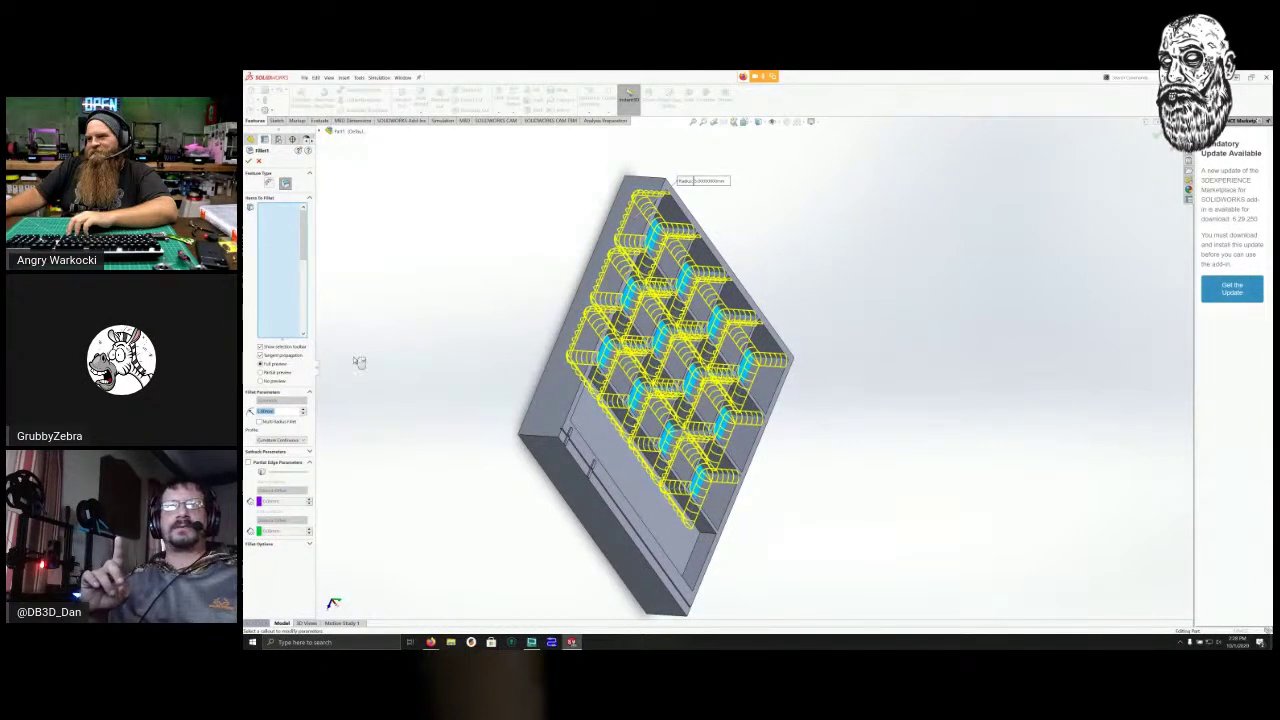
middle_click_drag(340, 365, 650, 385)
middle_click_drag(700, 298, 733, 516)
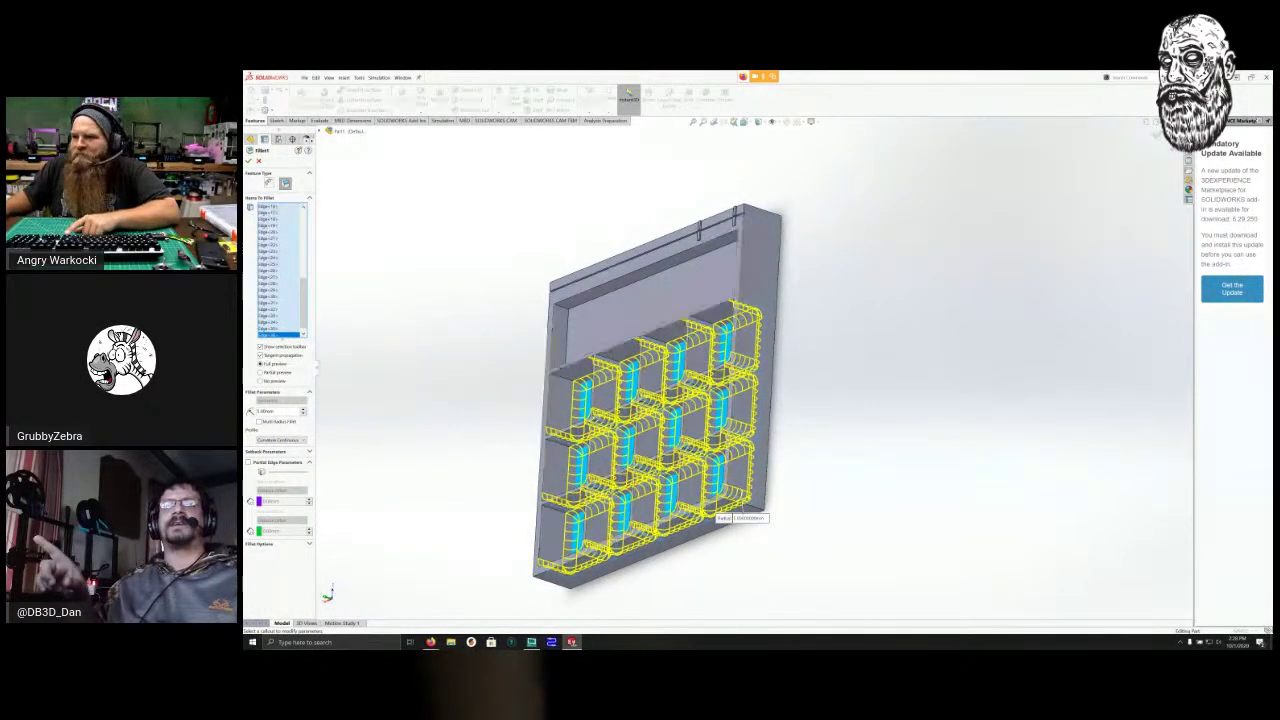
left_click(570, 380)
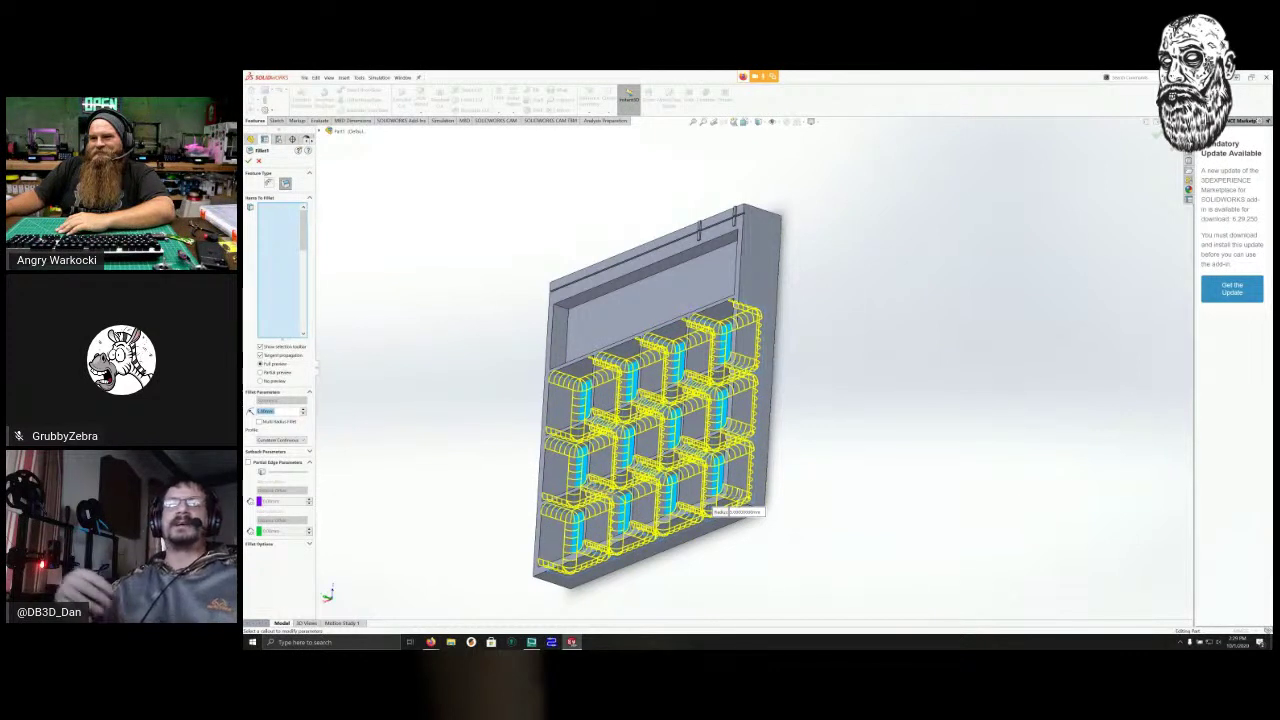
left_click(249, 161)
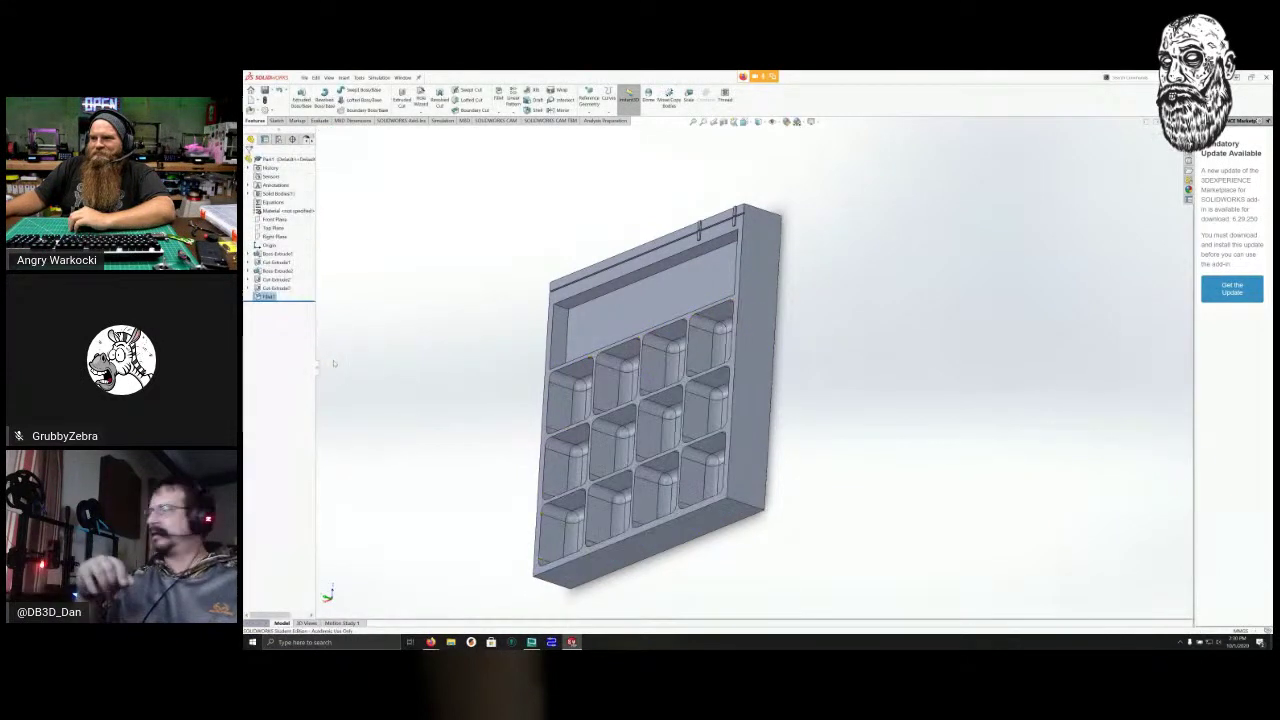
Fillet the two long floor edges of the wide pocket with a 4 mm radius.
middle_click_drag(334, 363, 431, 291)
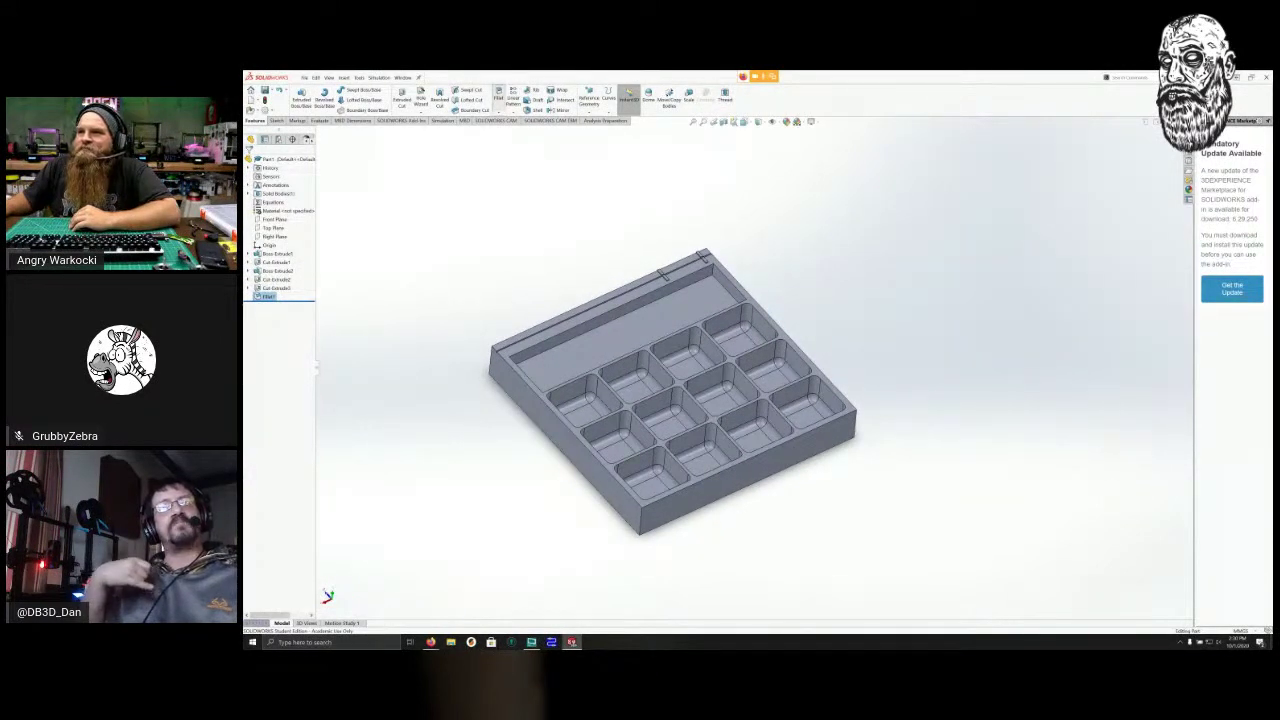
left_click(499, 94)
left_click(543, 352)
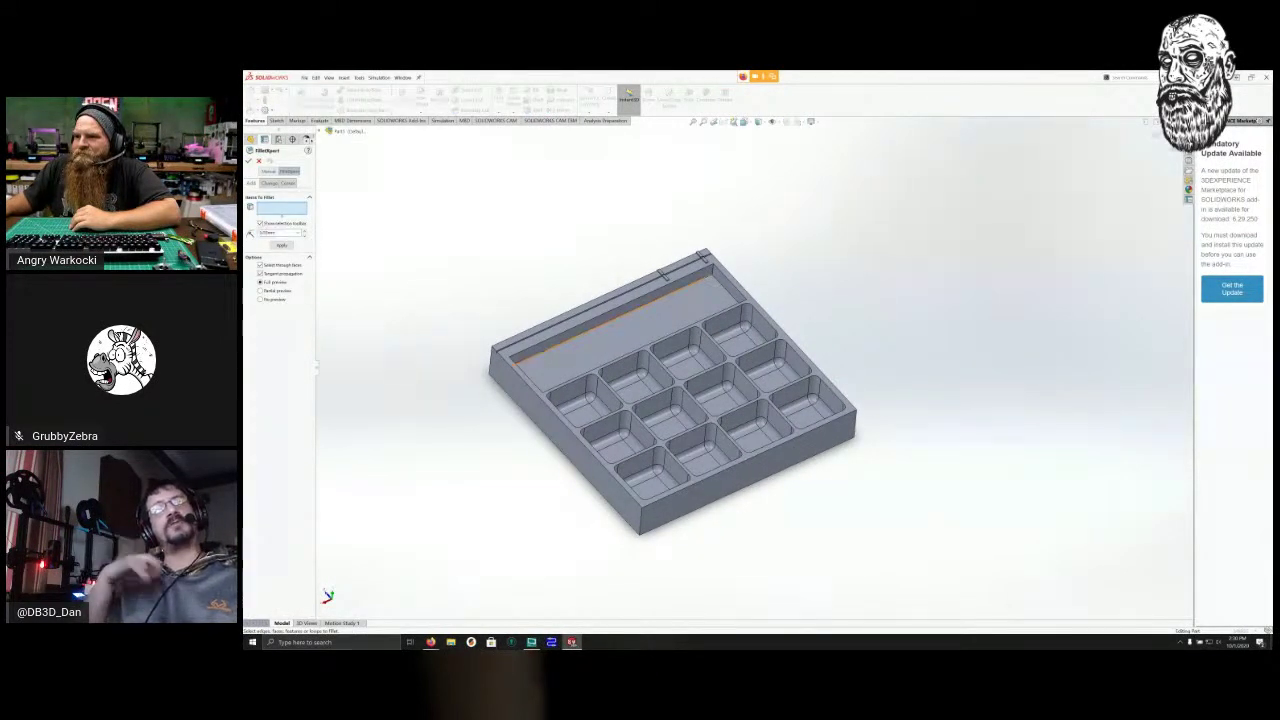
middle_click_drag(389, 306, 403, 449)
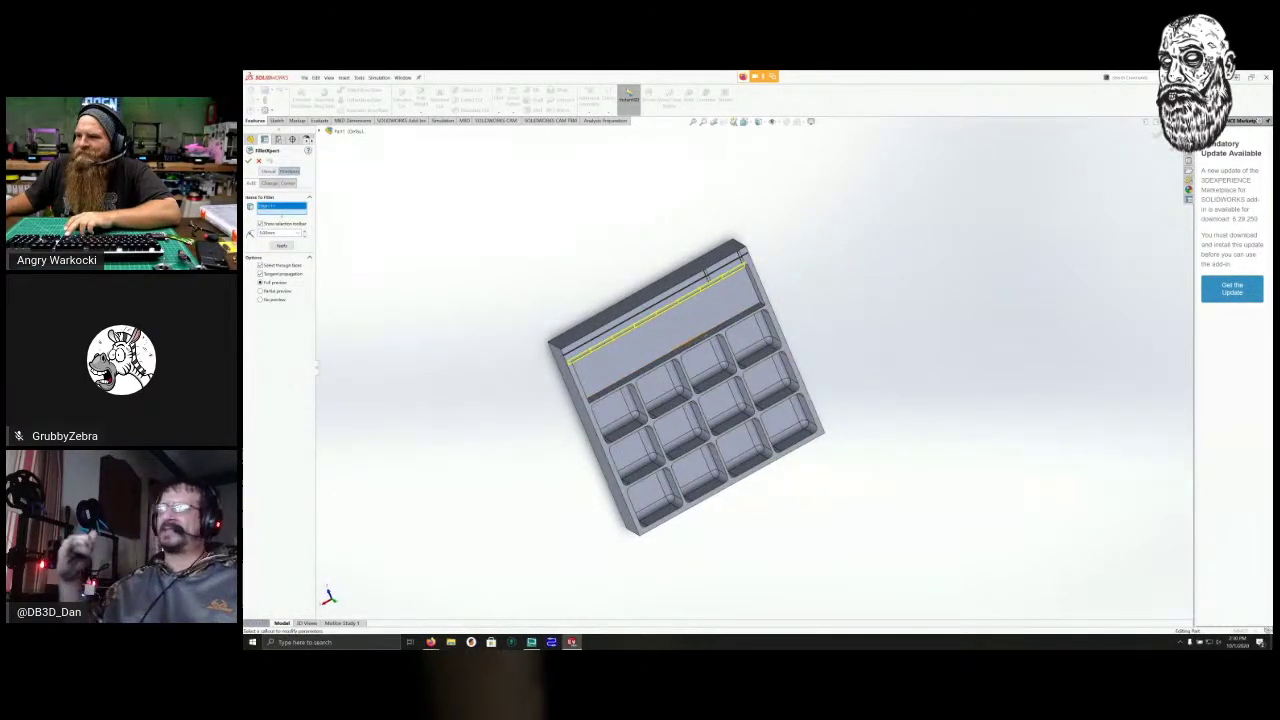
left_click(700, 341)
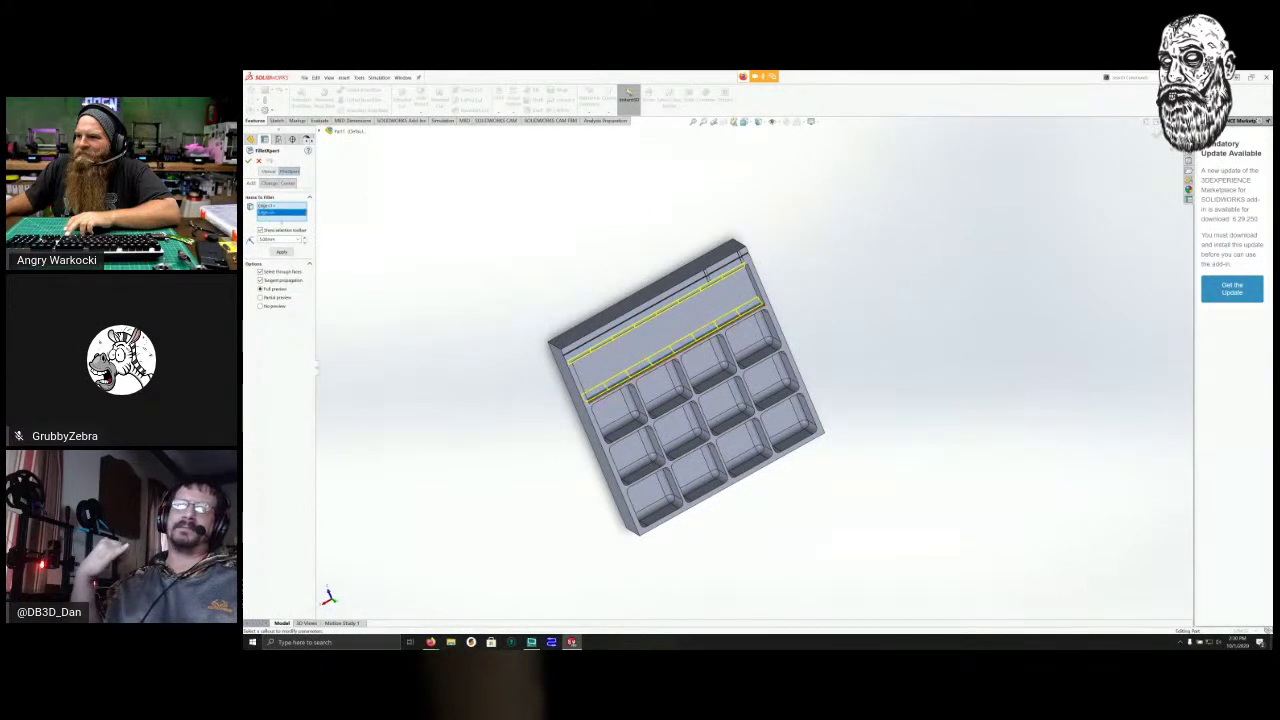
left_click_drag(278, 240, 252, 239)
type("4")
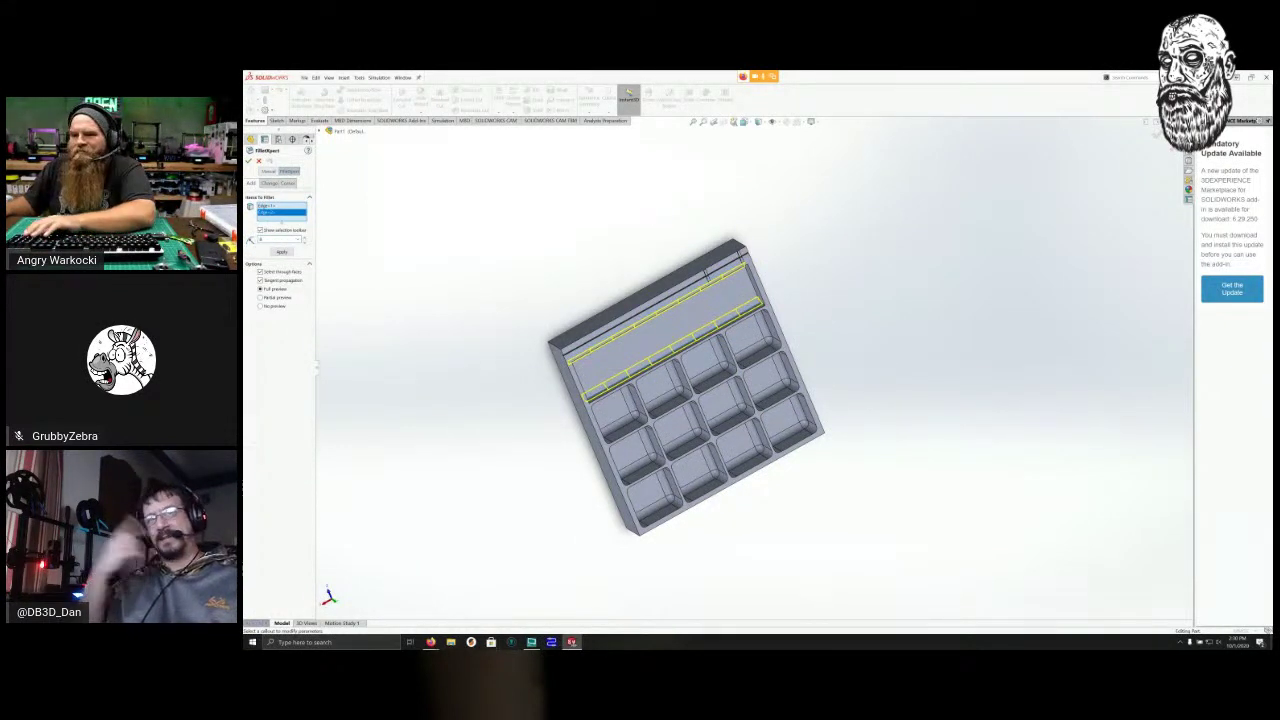
key("Tab")
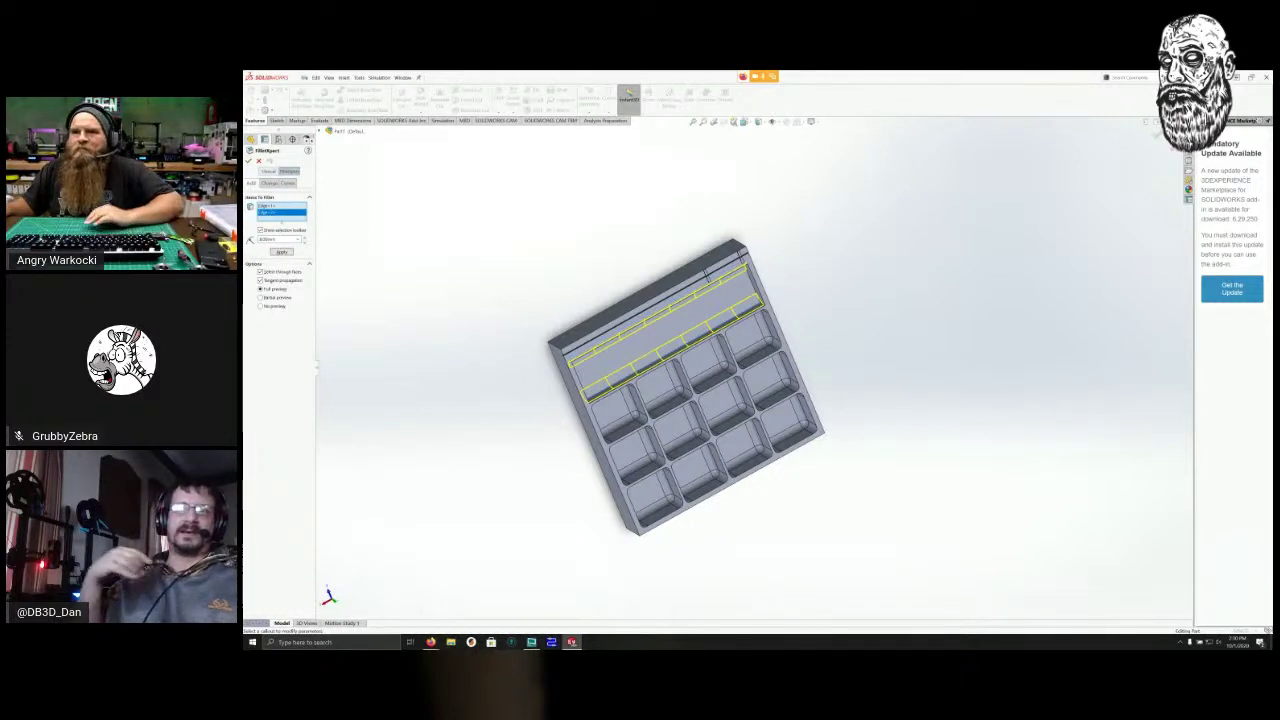
left_click(248, 161)
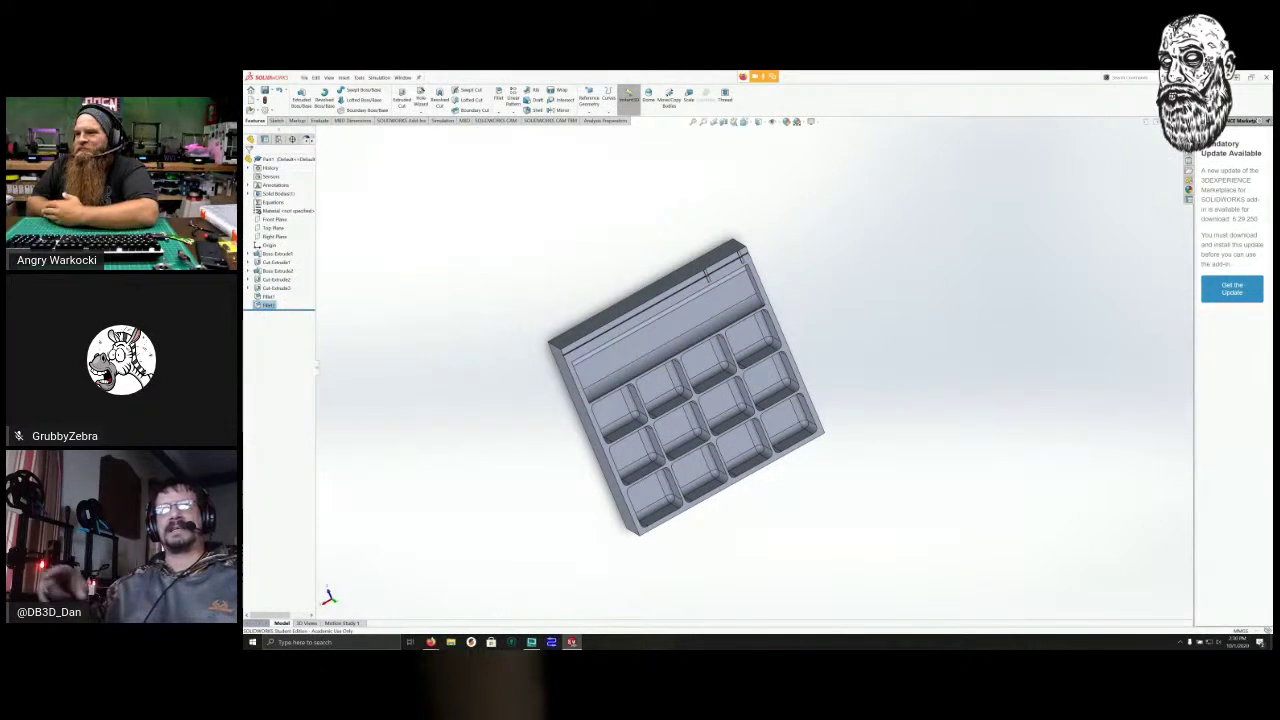
Fillet the four vertical outer corner edges of the compartment tray.
middle_click_drag(700, 400, 660, 345)
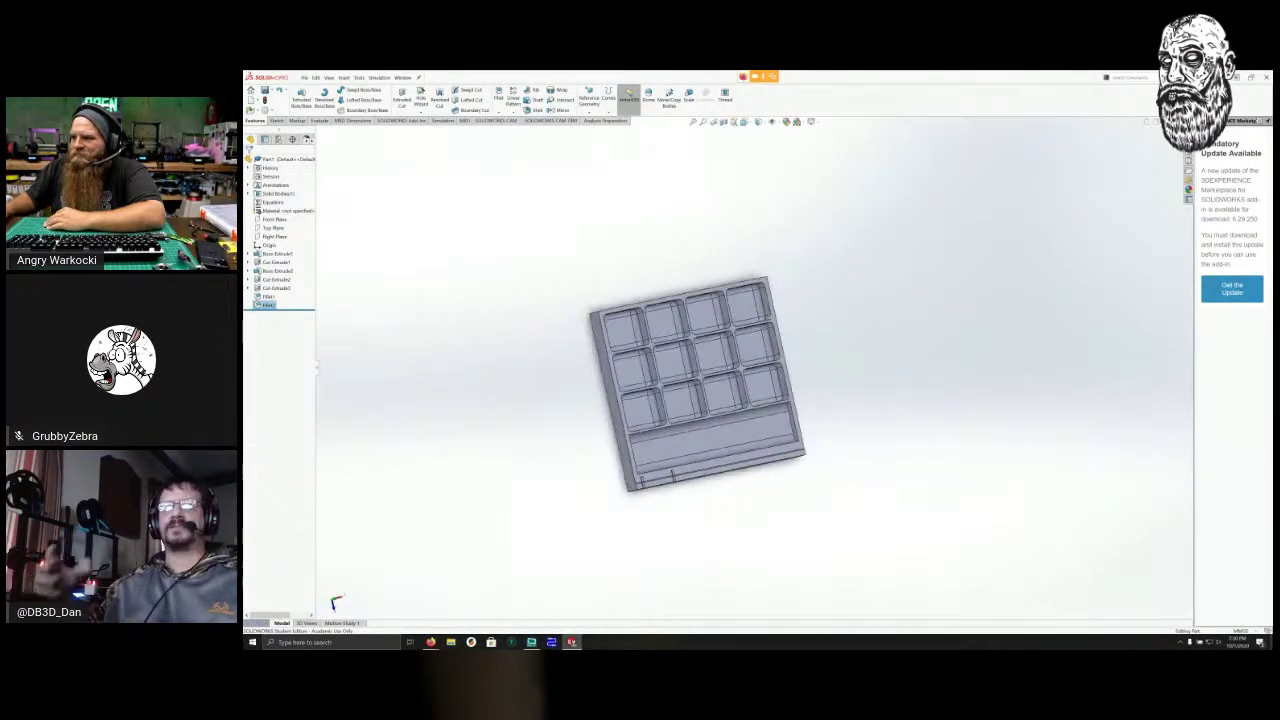
middle_click_drag(700, 385, 634, 352)
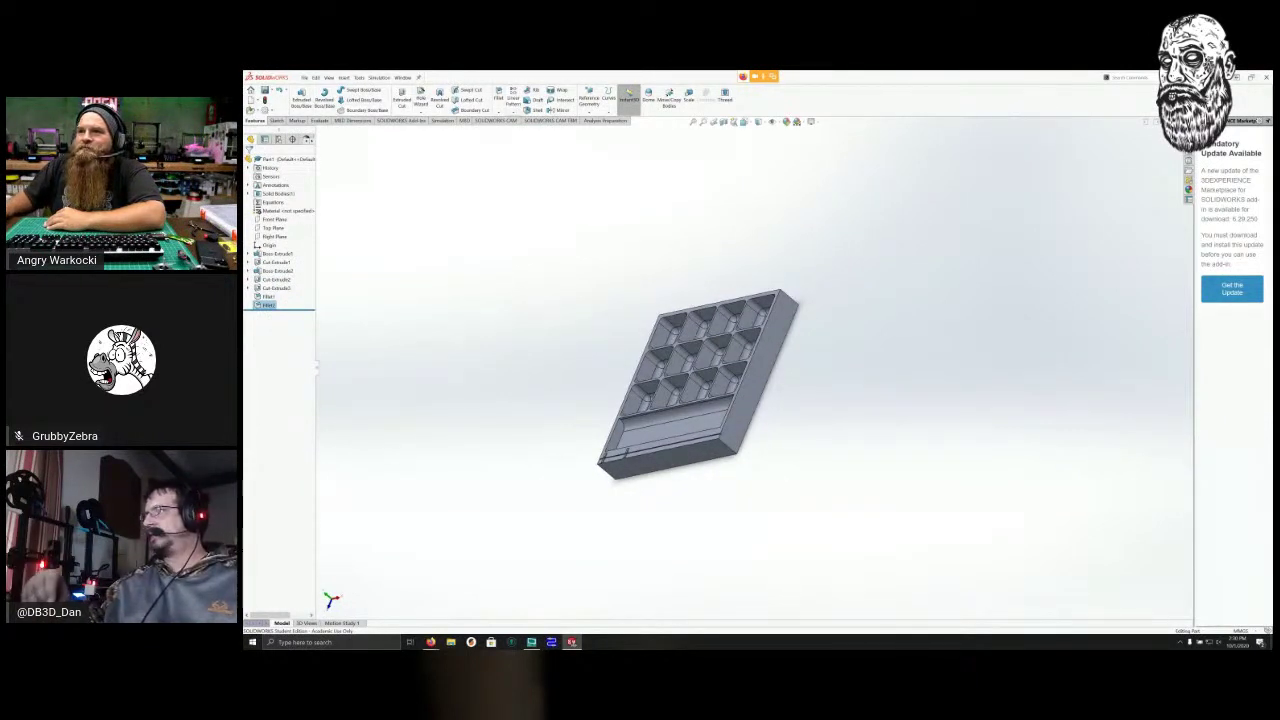
left_click(498, 94)
left_click(731, 448)
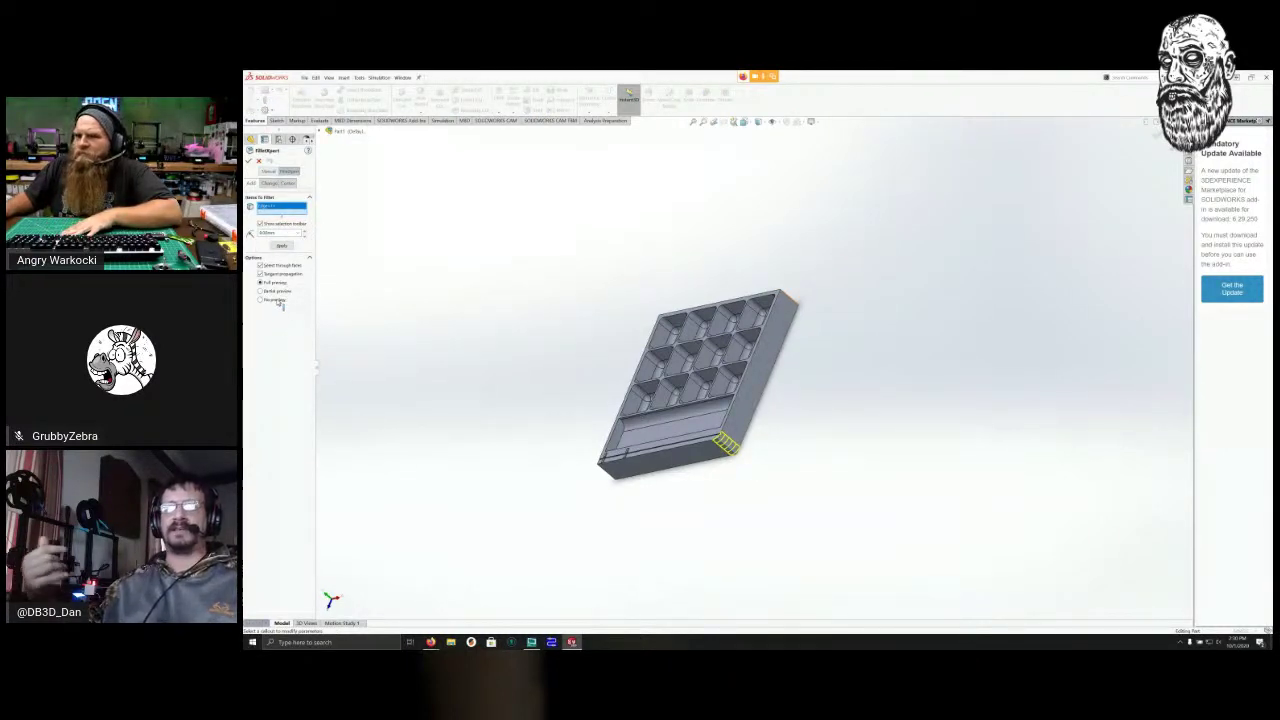
left_click(788, 299)
middle_click_drag(322, 290, 265, 578)
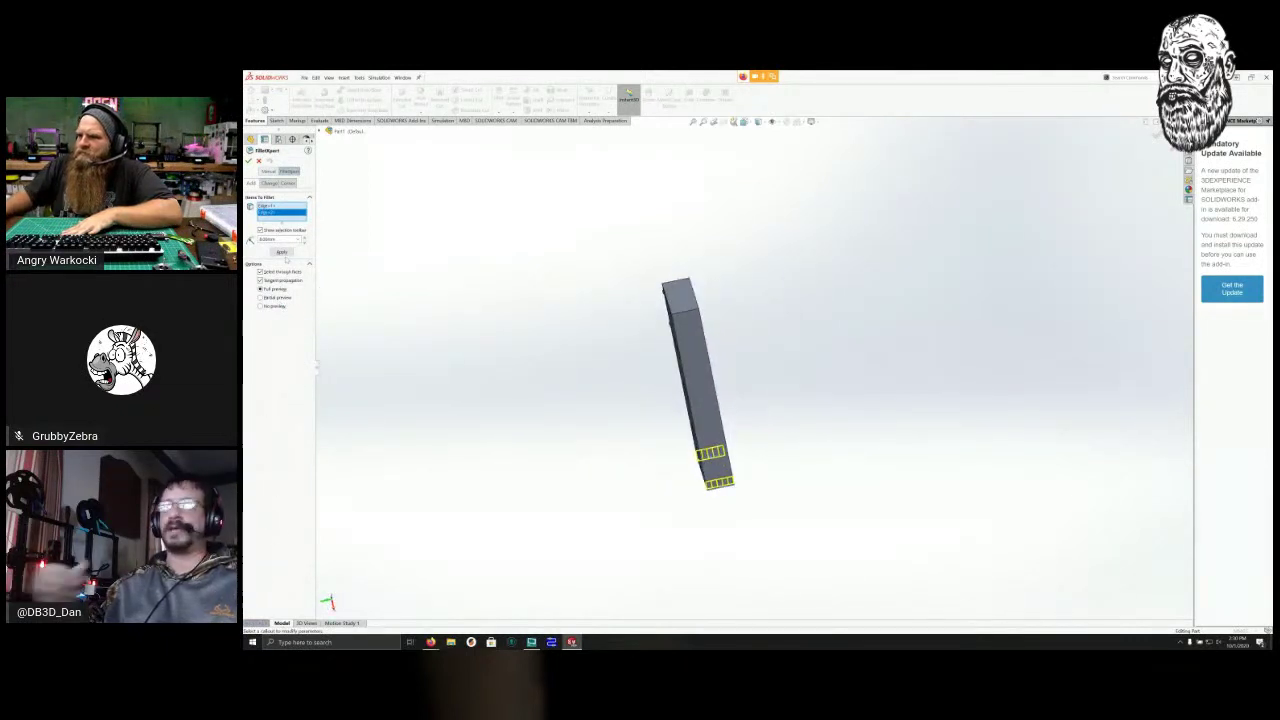
middle_click_drag(286, 258, 348, 326)
left_click(772, 368)
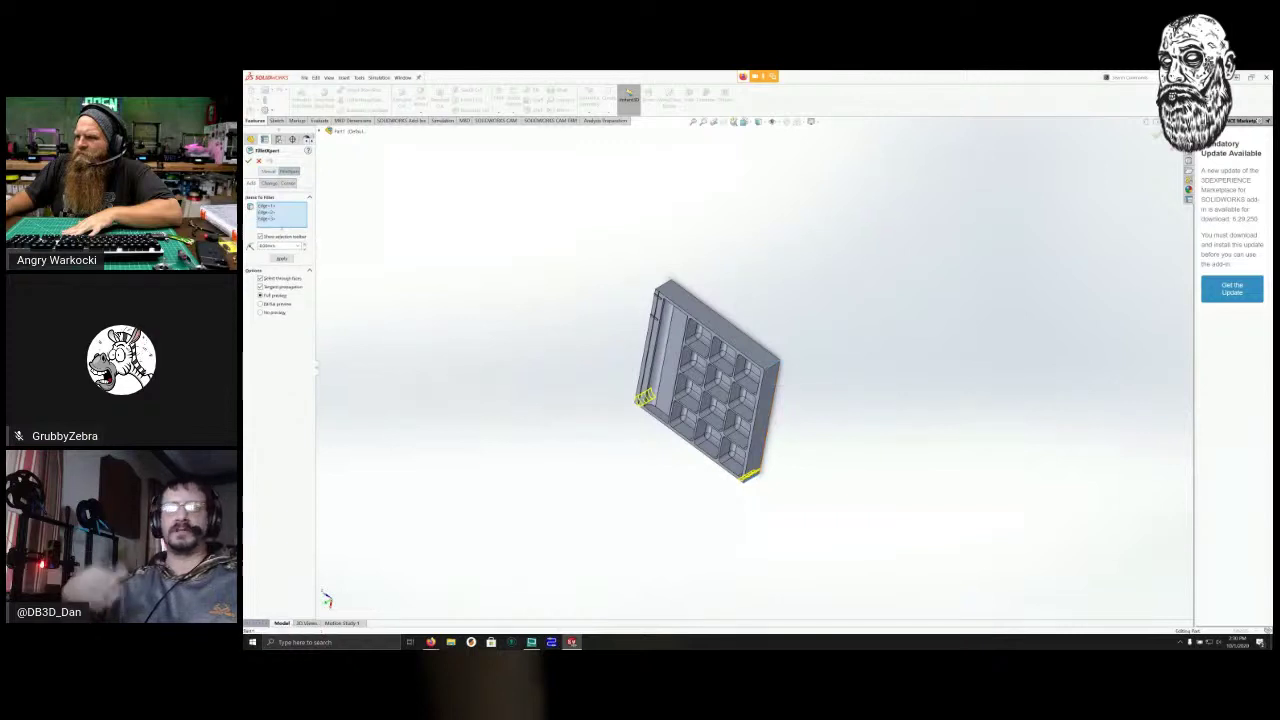
left_click(662, 290)
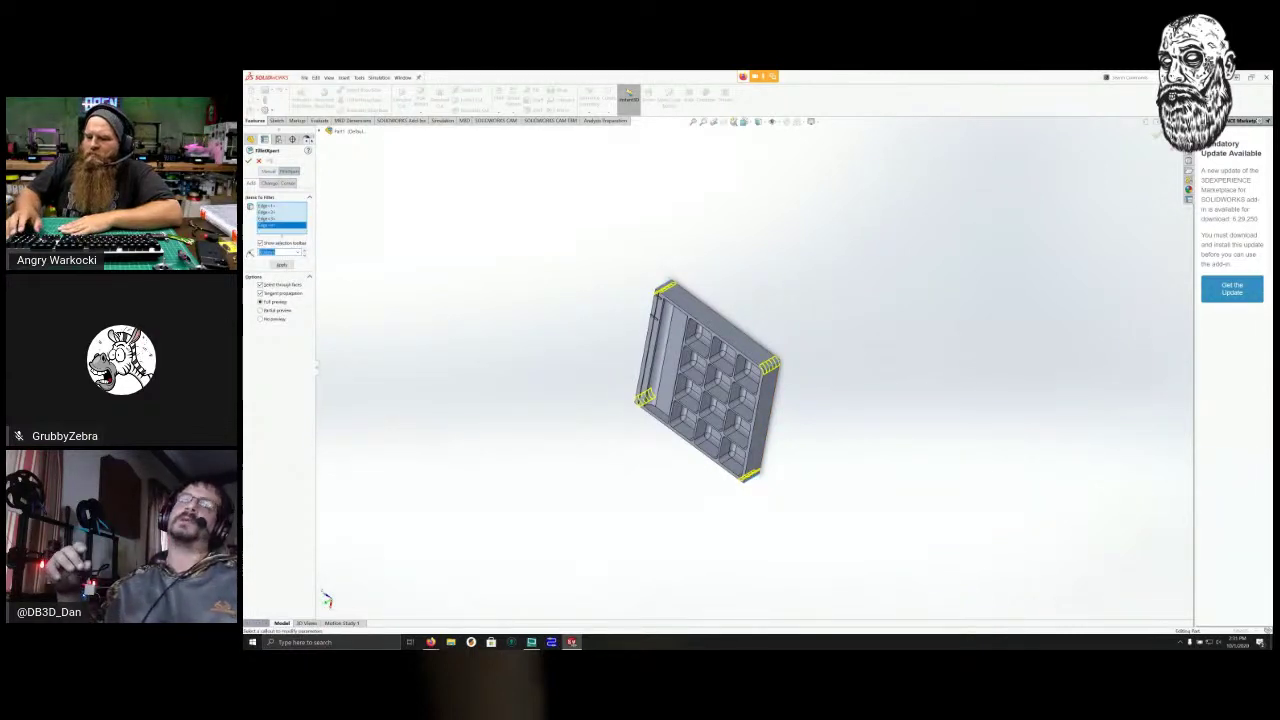
key("Tab")
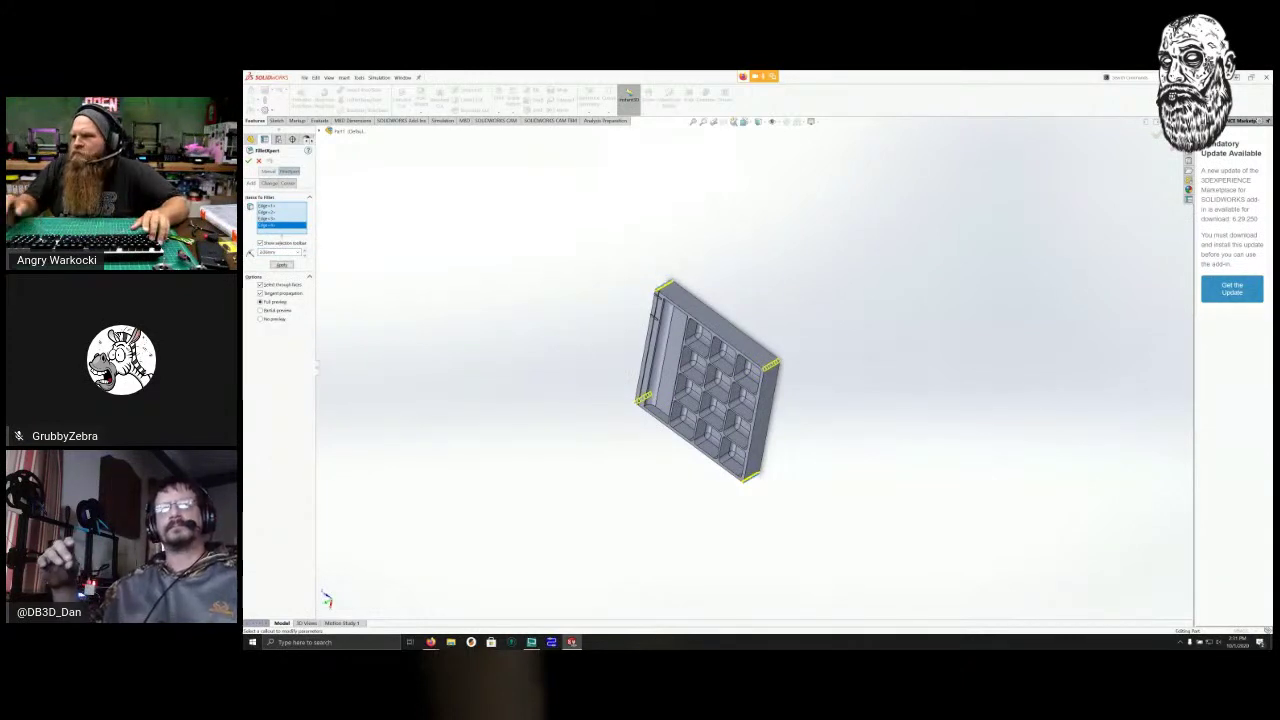
middle_click_drag(700, 385, 765, 355)
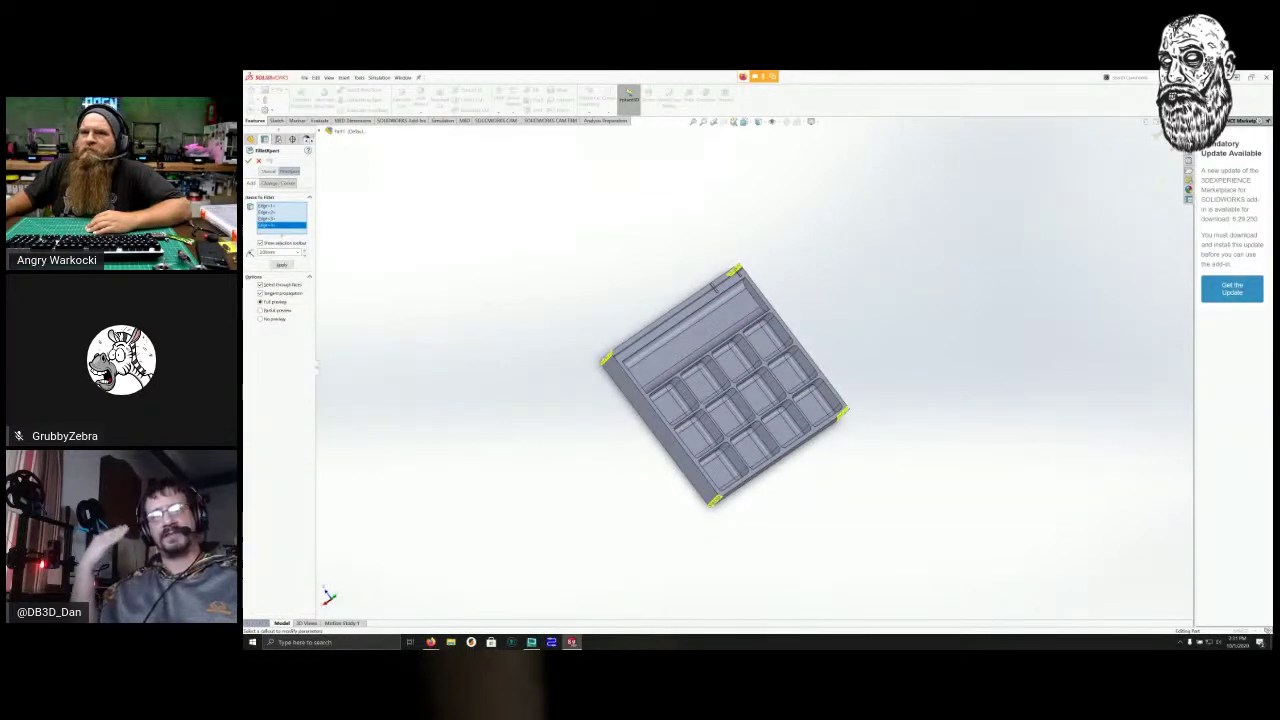
left_click(249, 161)
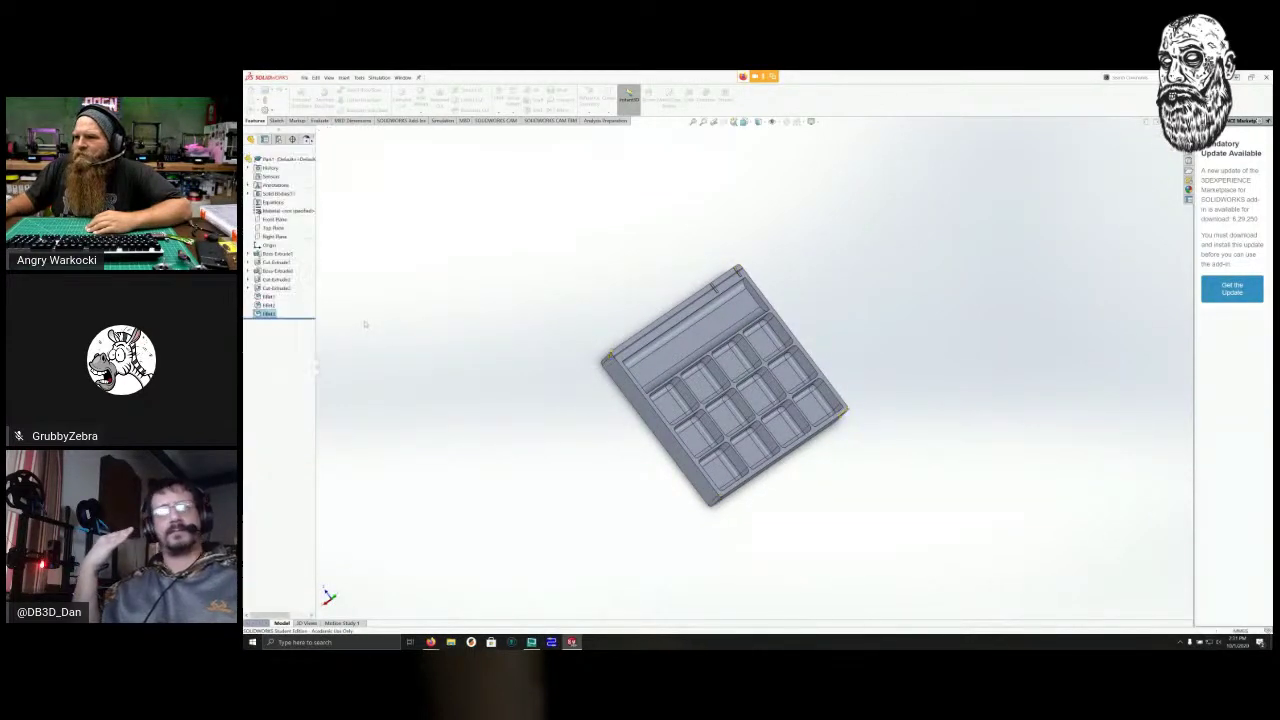
Try to chamfer the tray's outer bottom edges, including the rounded corners, by 10 mm at 45°.
middle_click_drag(369, 306, 218, 319)
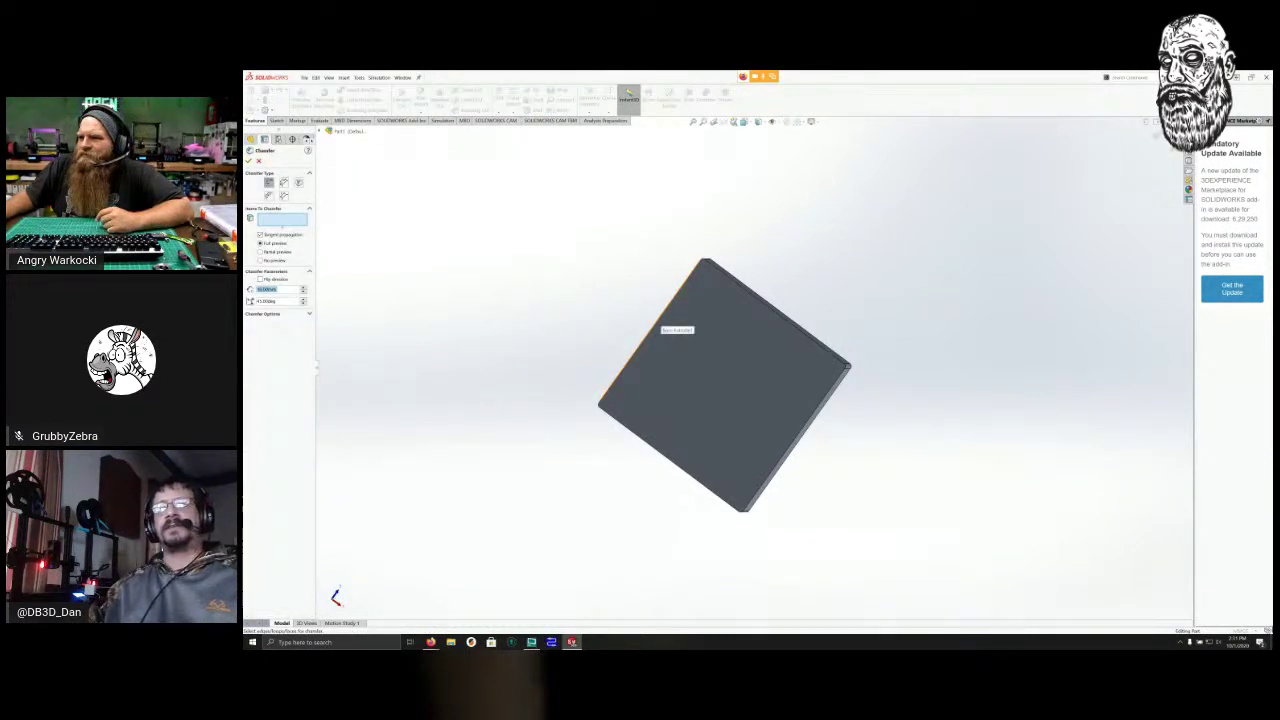
left_click(727, 282)
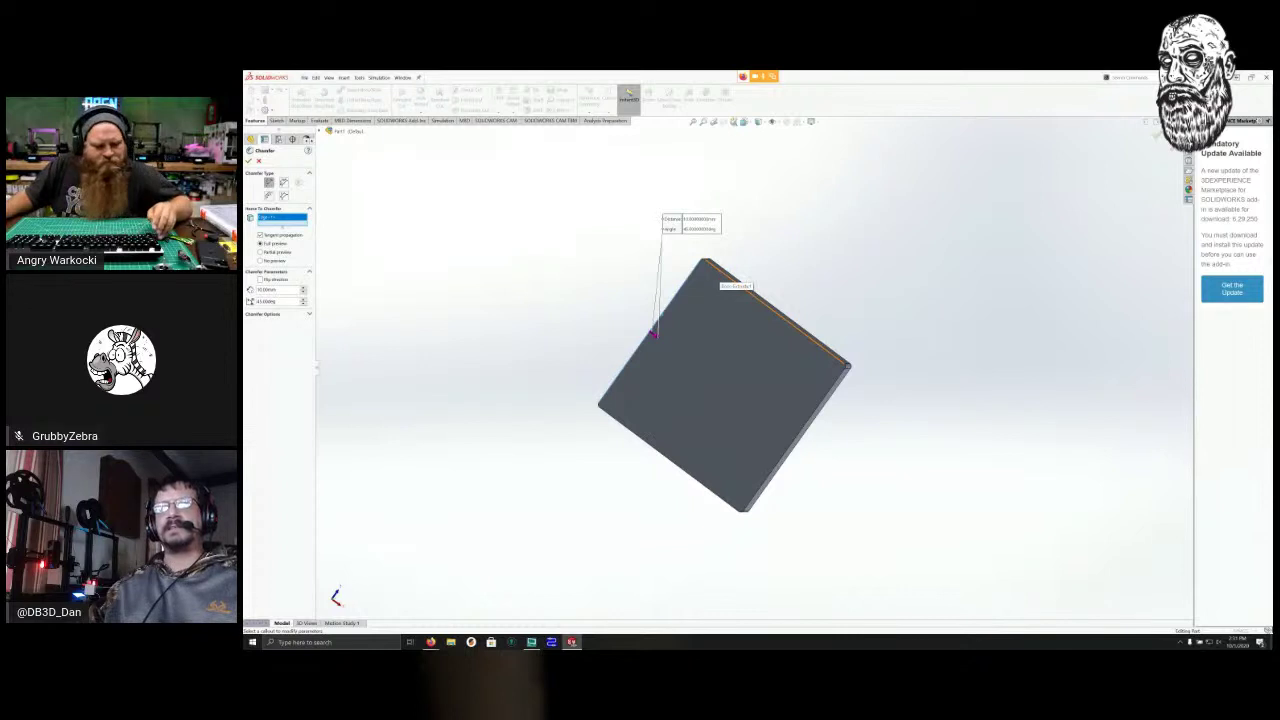
left_click(769, 314)
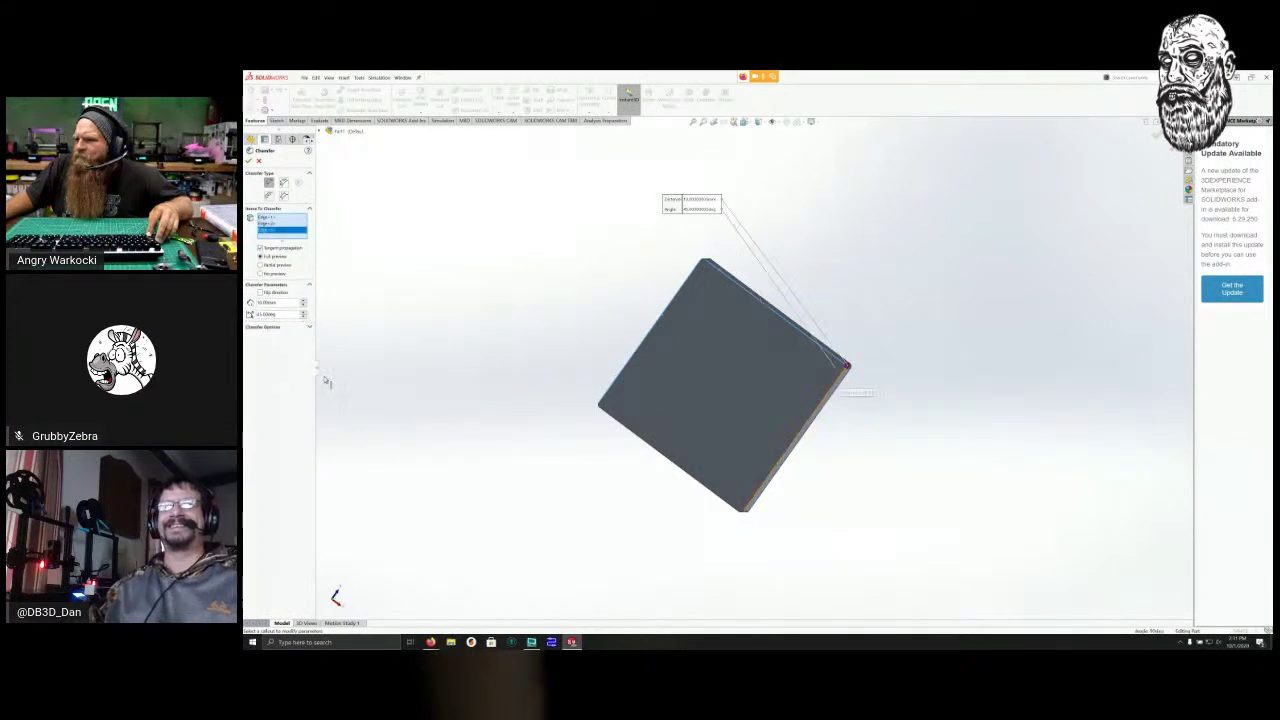
left_click(790, 436)
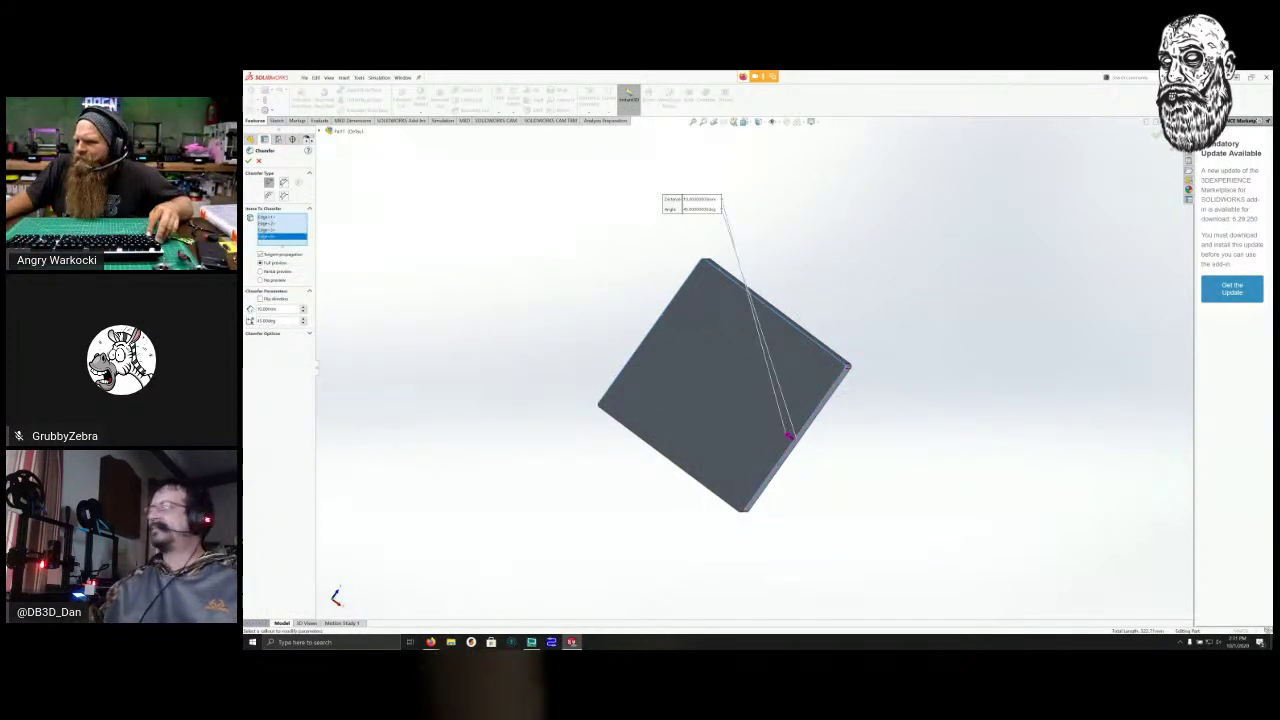
left_click(744, 511)
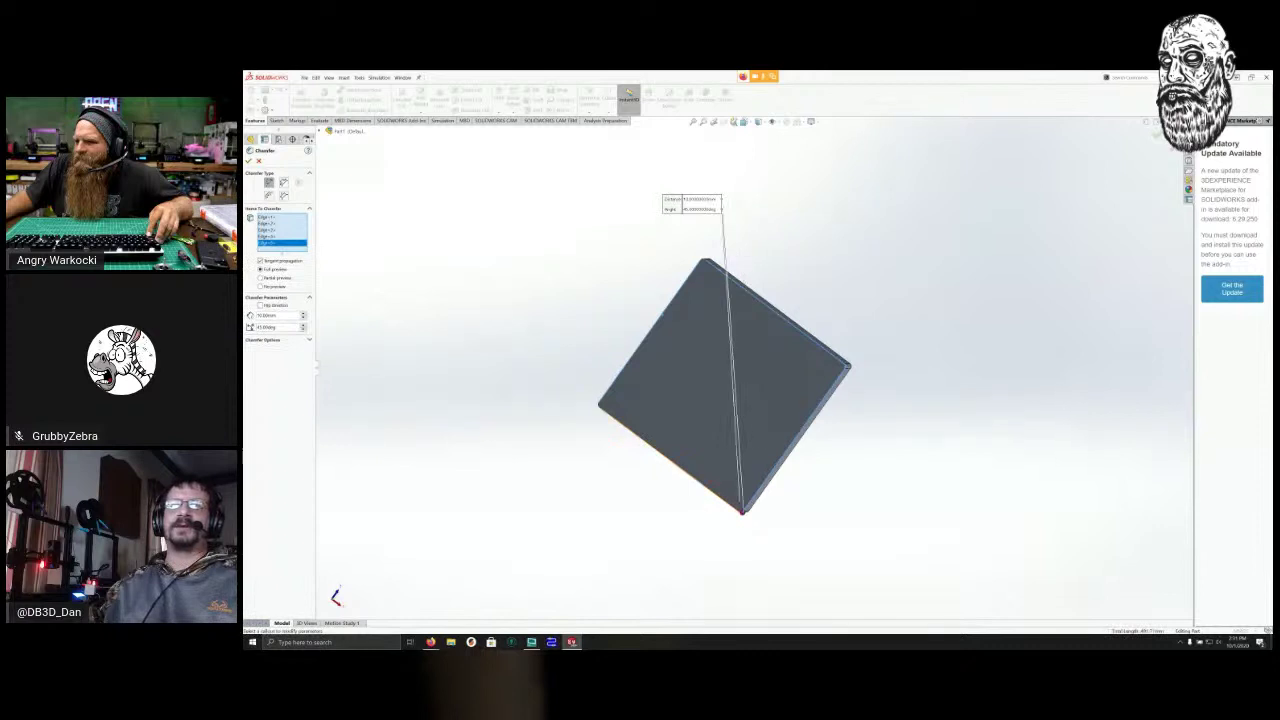
left_click(673, 455)
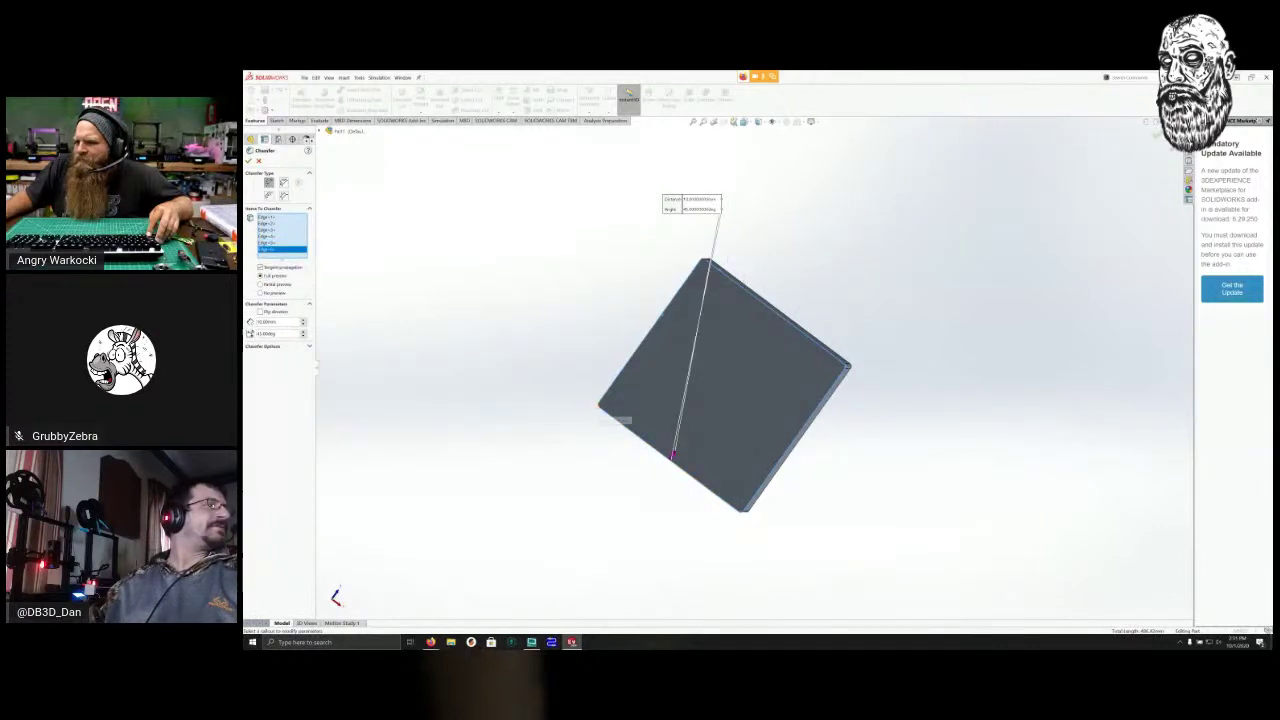
left_click(600, 405)
left_click(706, 262)
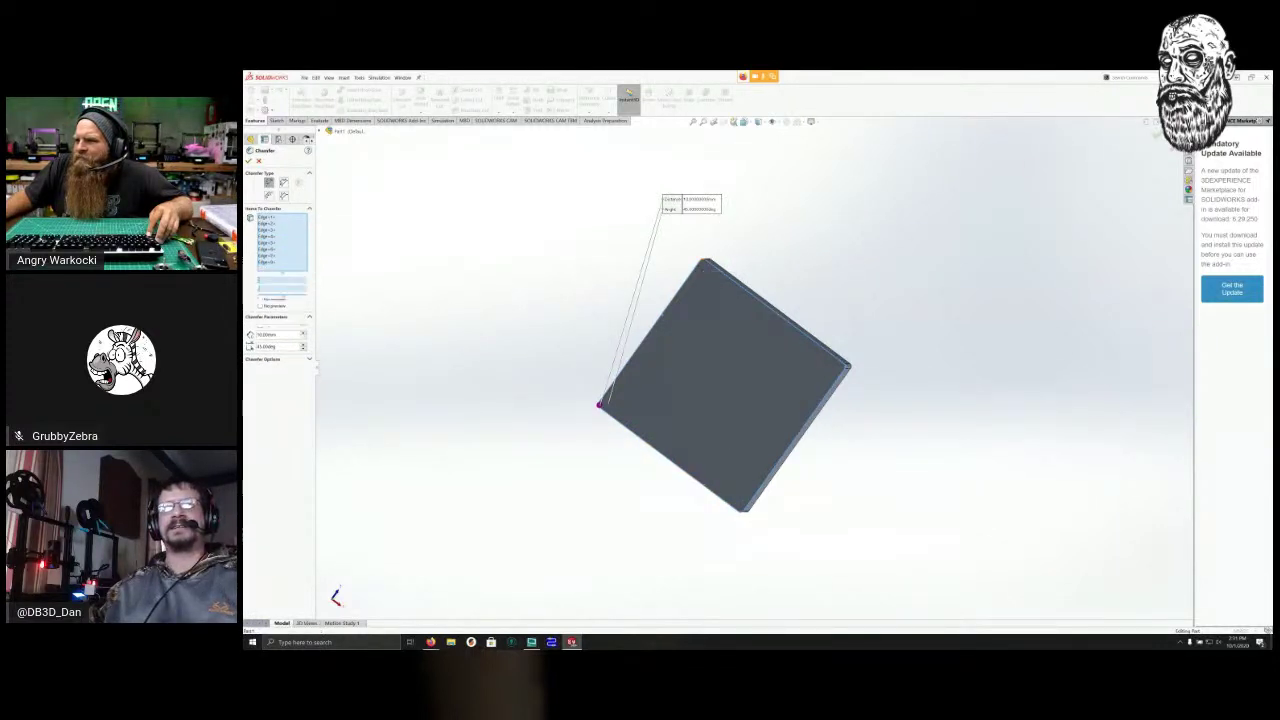
left_click(704, 262)
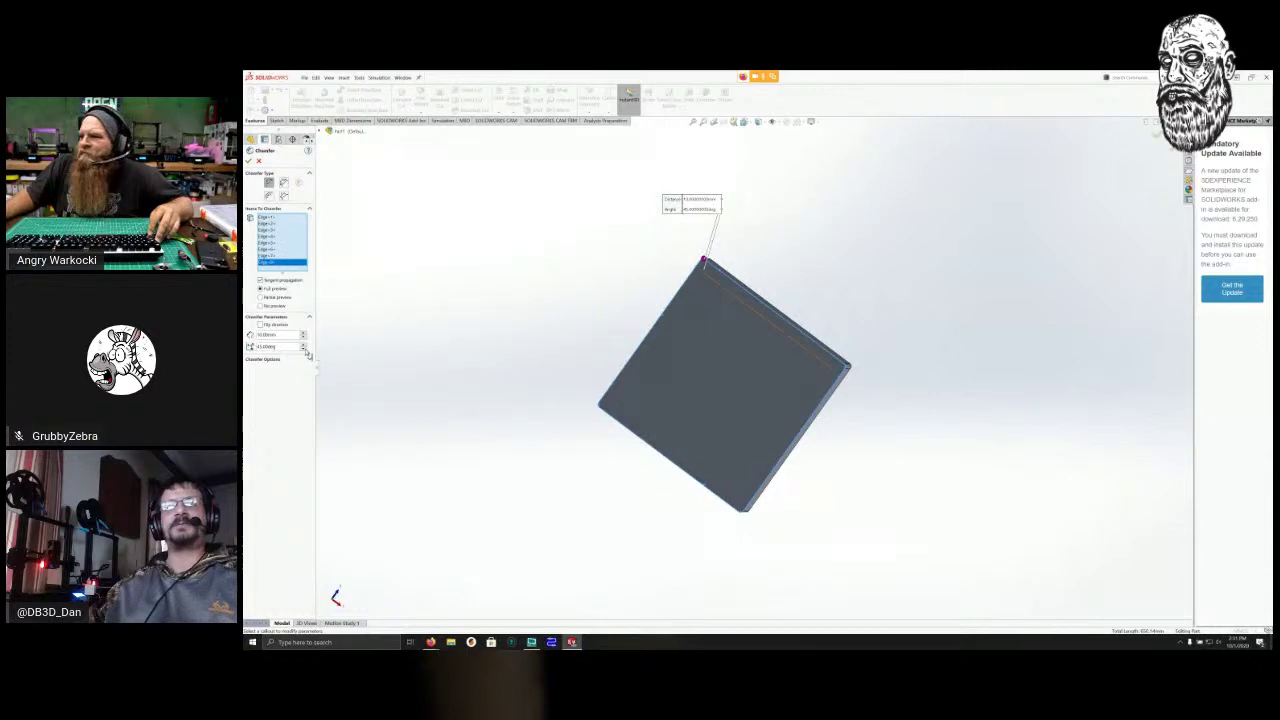
scroll(888, 348, "down", 8)
middle_click_drag(650, 488, 765, 483)
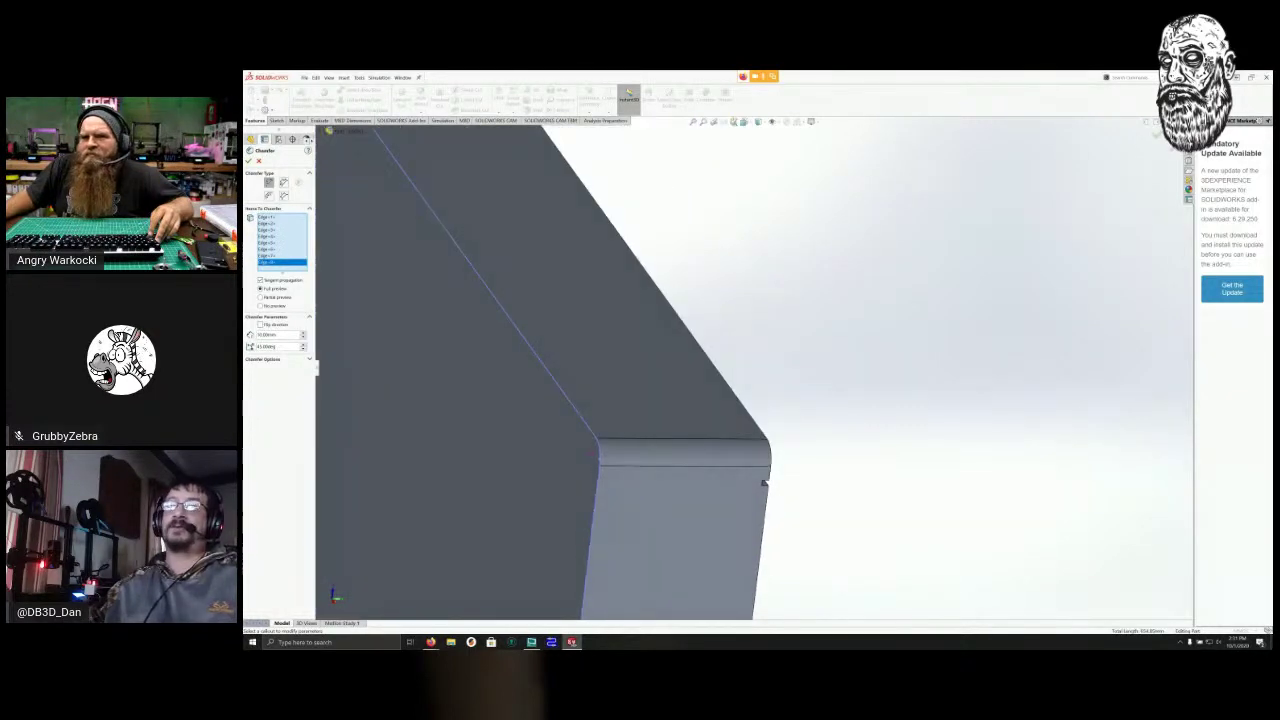
scroll(448, 340, "down", 2)
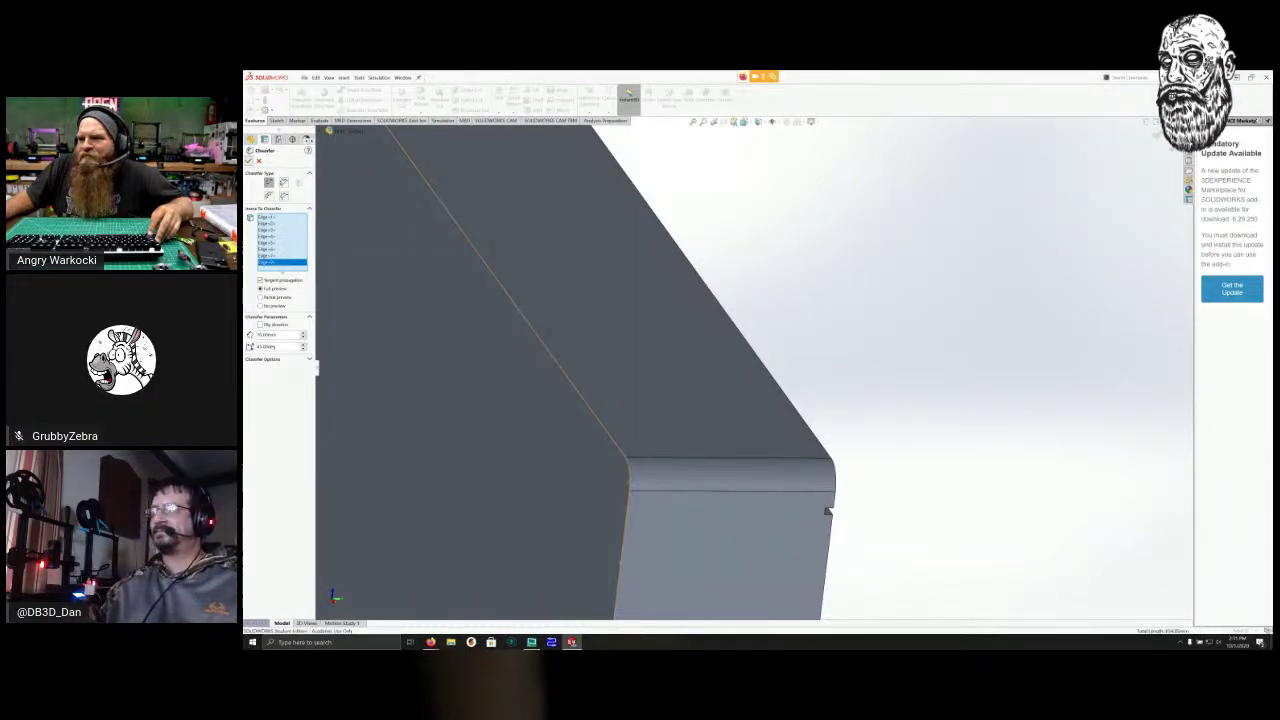
scroll(446, 277, "down", 8)
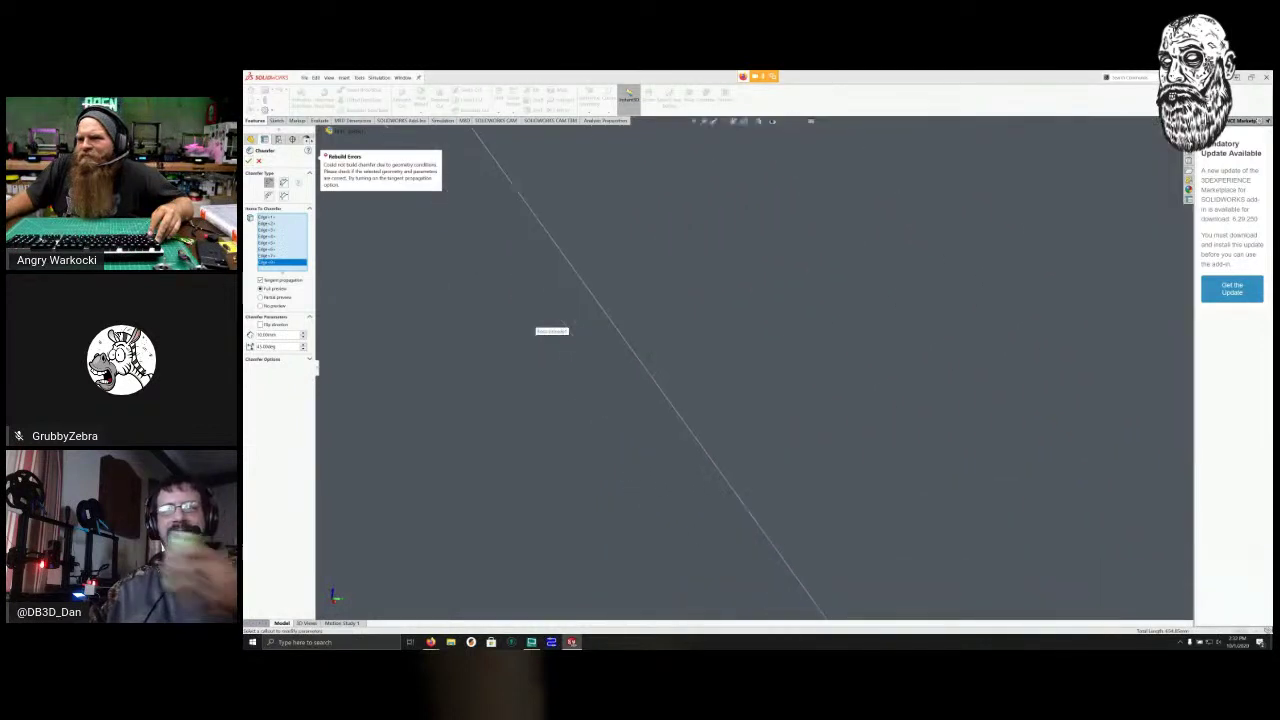
scroll(538, 318, "up", 6)
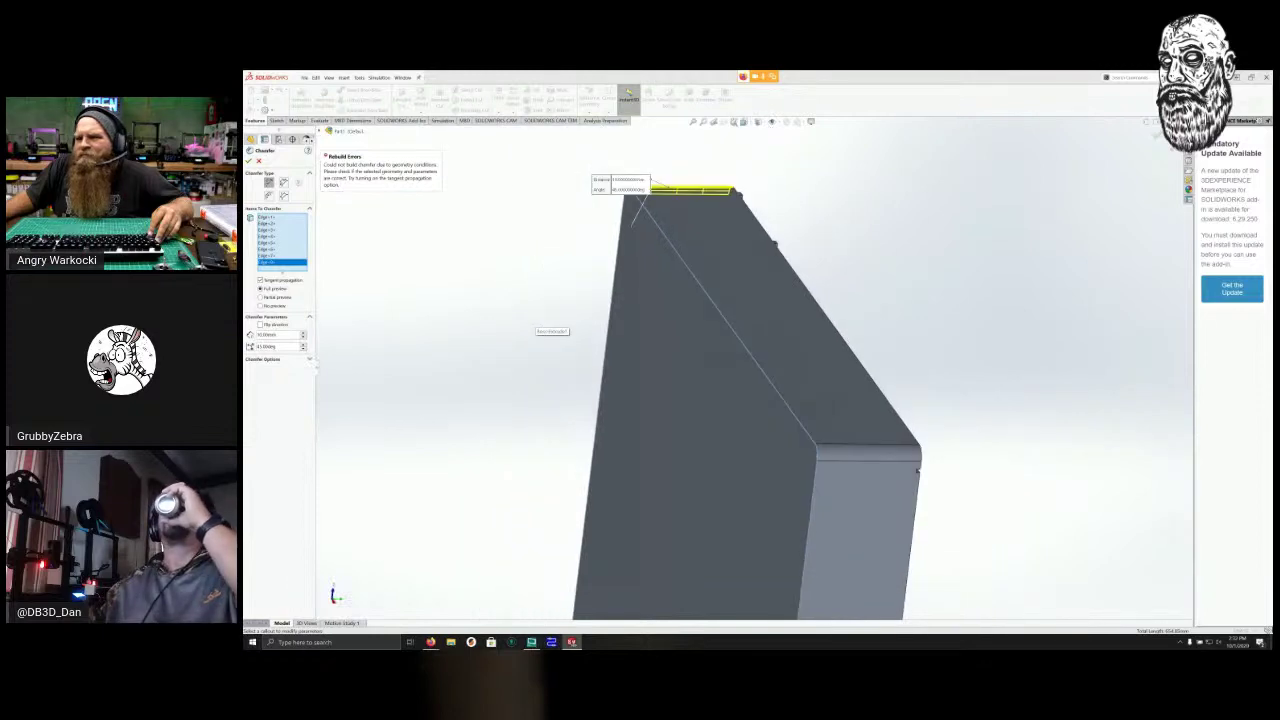
key("Escape")
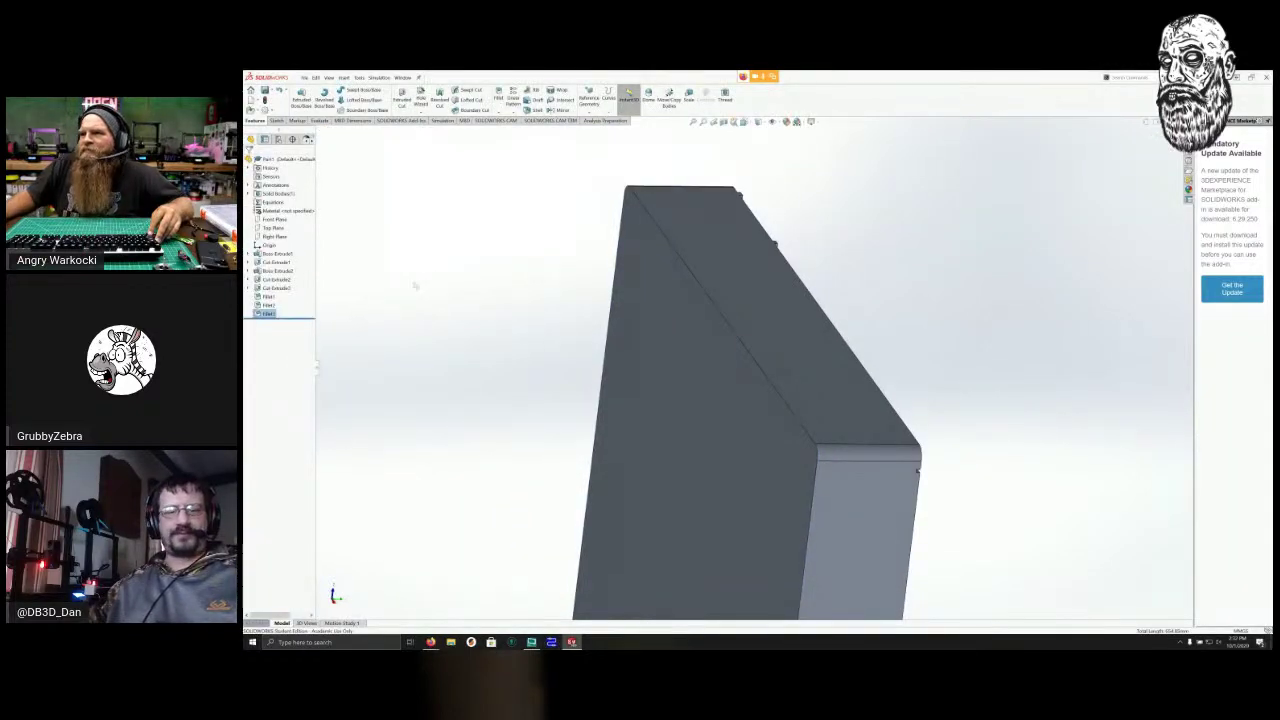
Examine the tray's rounded corners and overall shape, including views normal to the Front Plane and Top Plane.
middle_click_drag(409, 280, 760, 300)
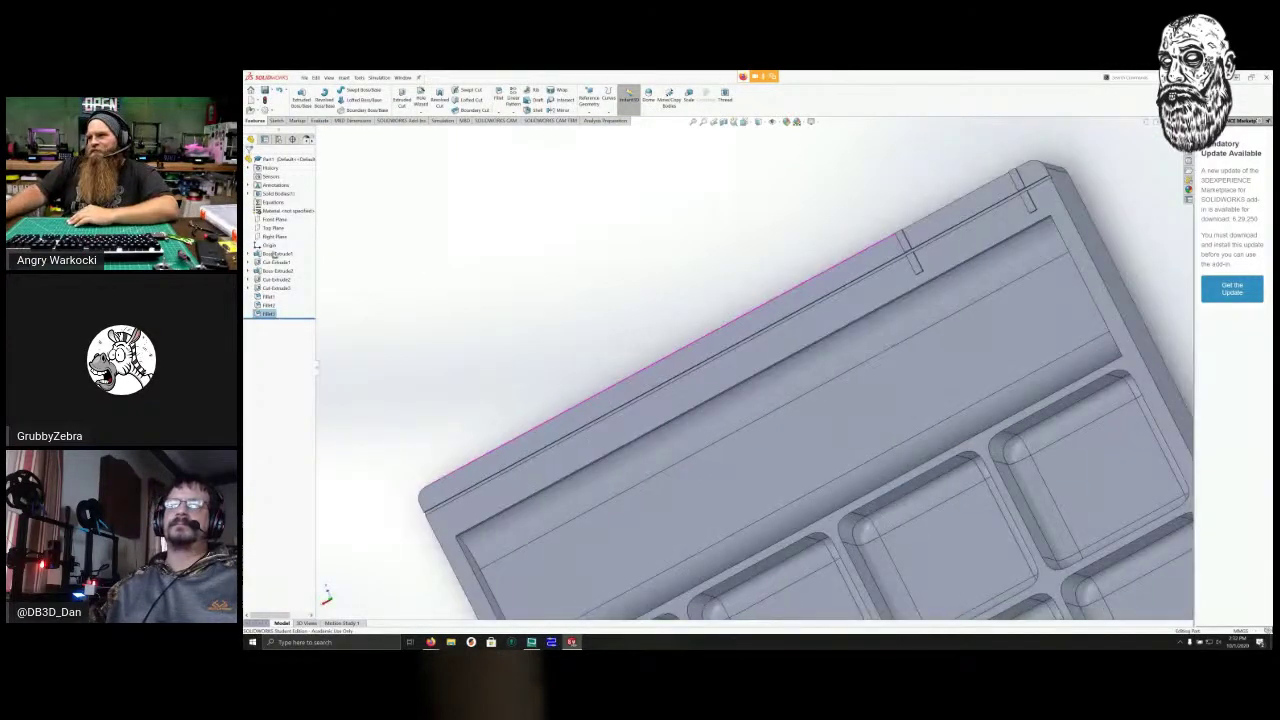
scroll(800, 290, "down", 5)
scroll(800, 290, "up", 8)
scroll(757, 368, "up", 5)
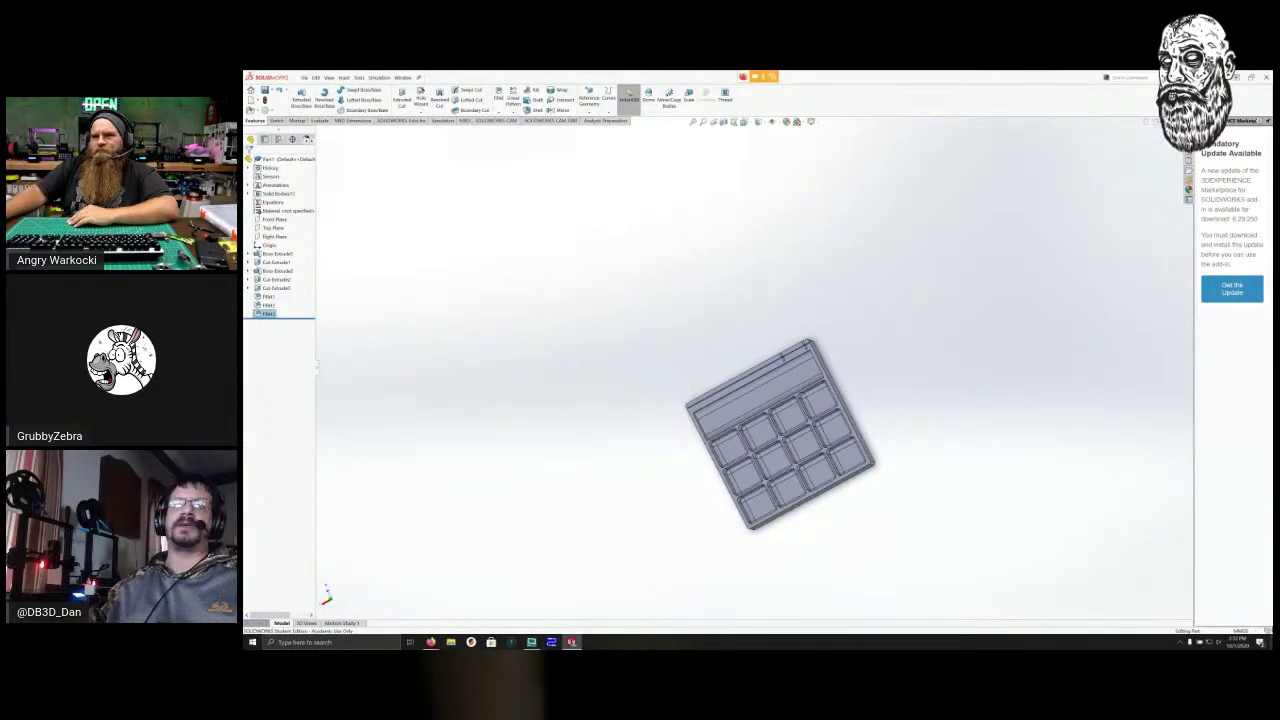
right_click(270, 219)
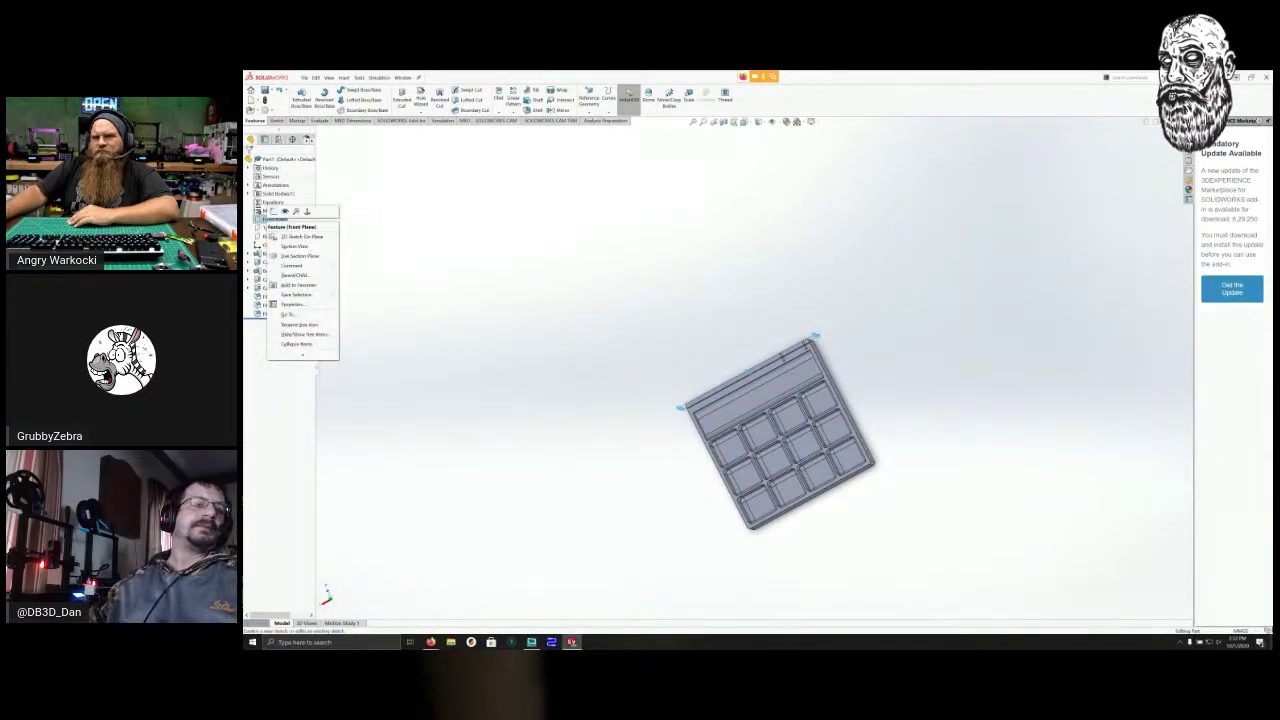
left_click(307, 211)
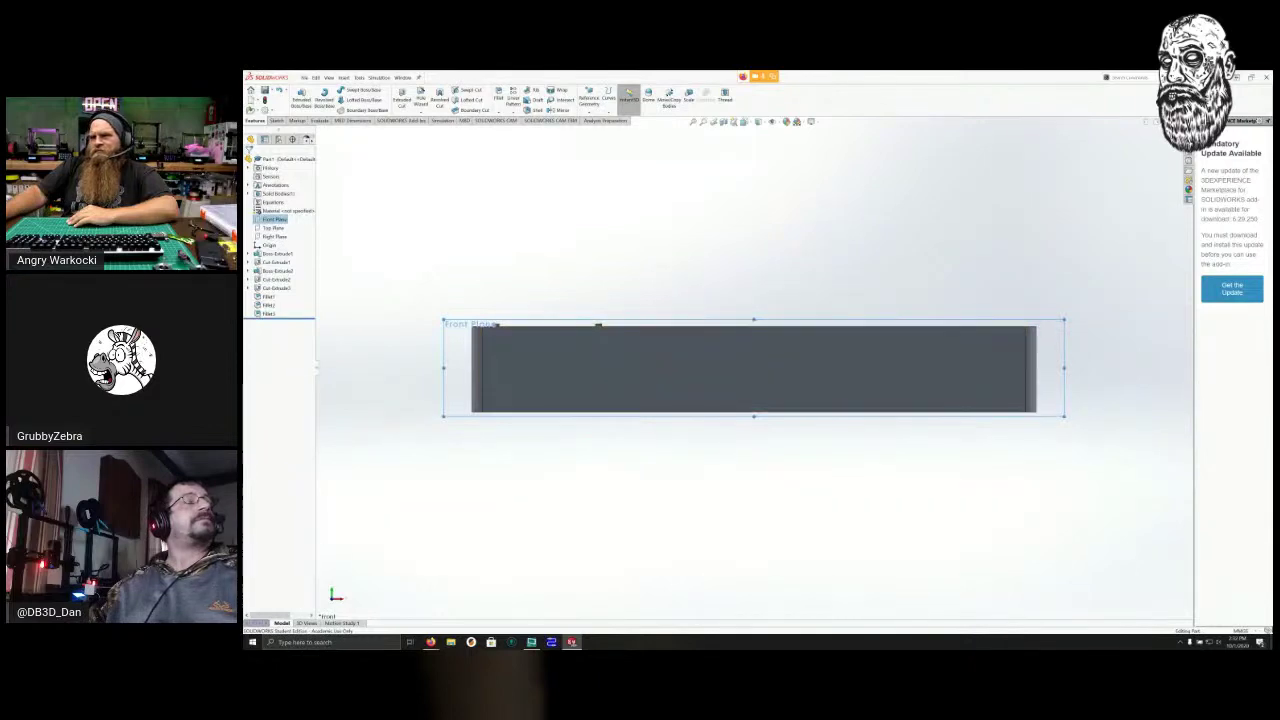
right_click(274, 228)
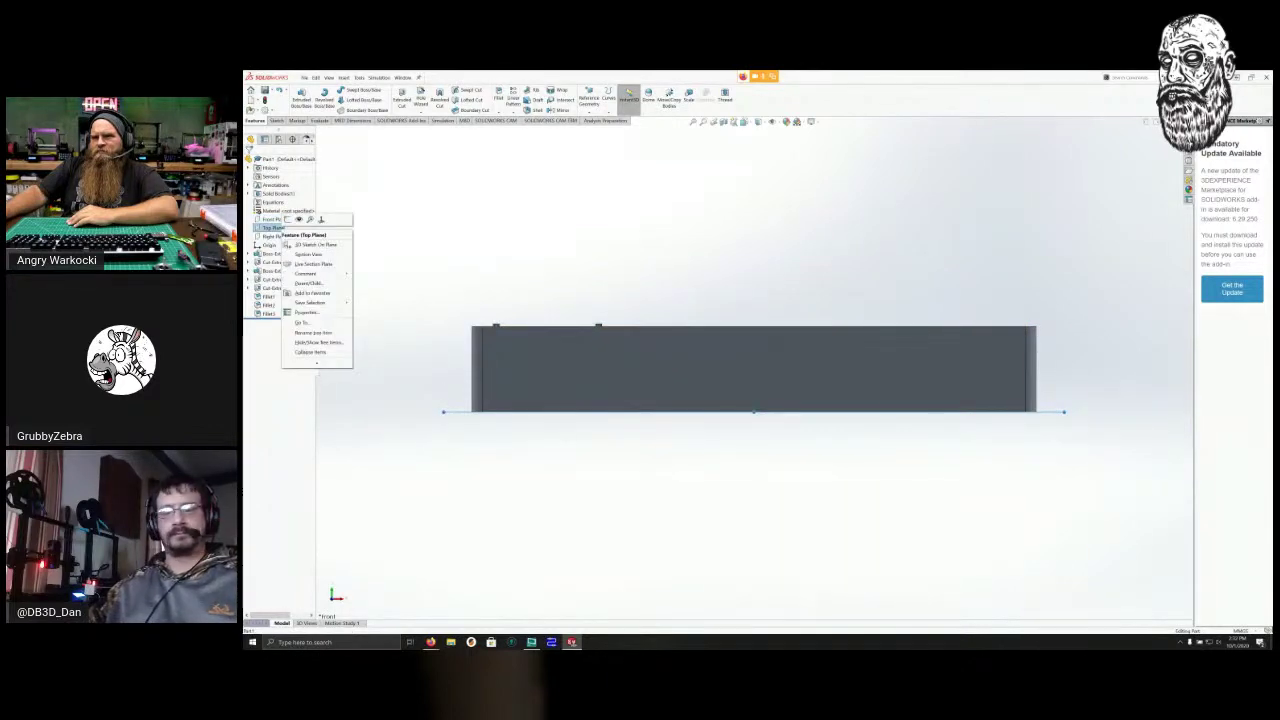
left_click(309, 219)
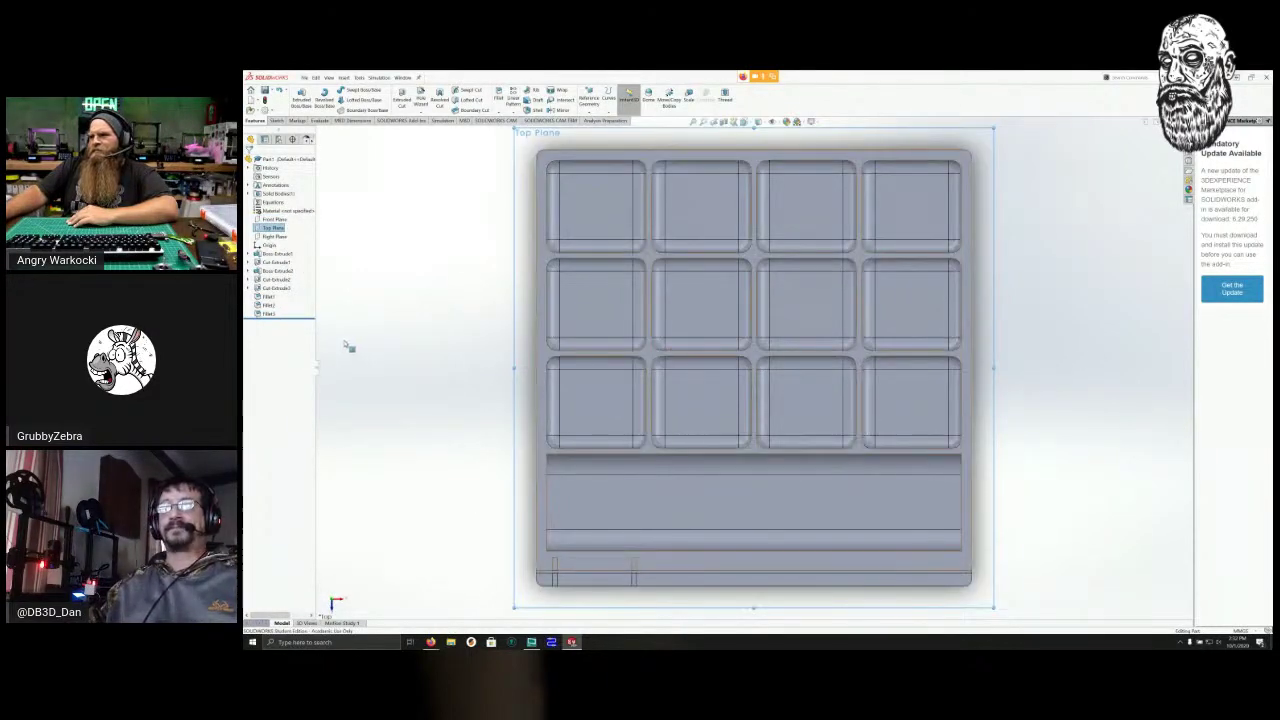
scroll(449, 356, "down", 2)
scroll(449, 356, "up", 4)
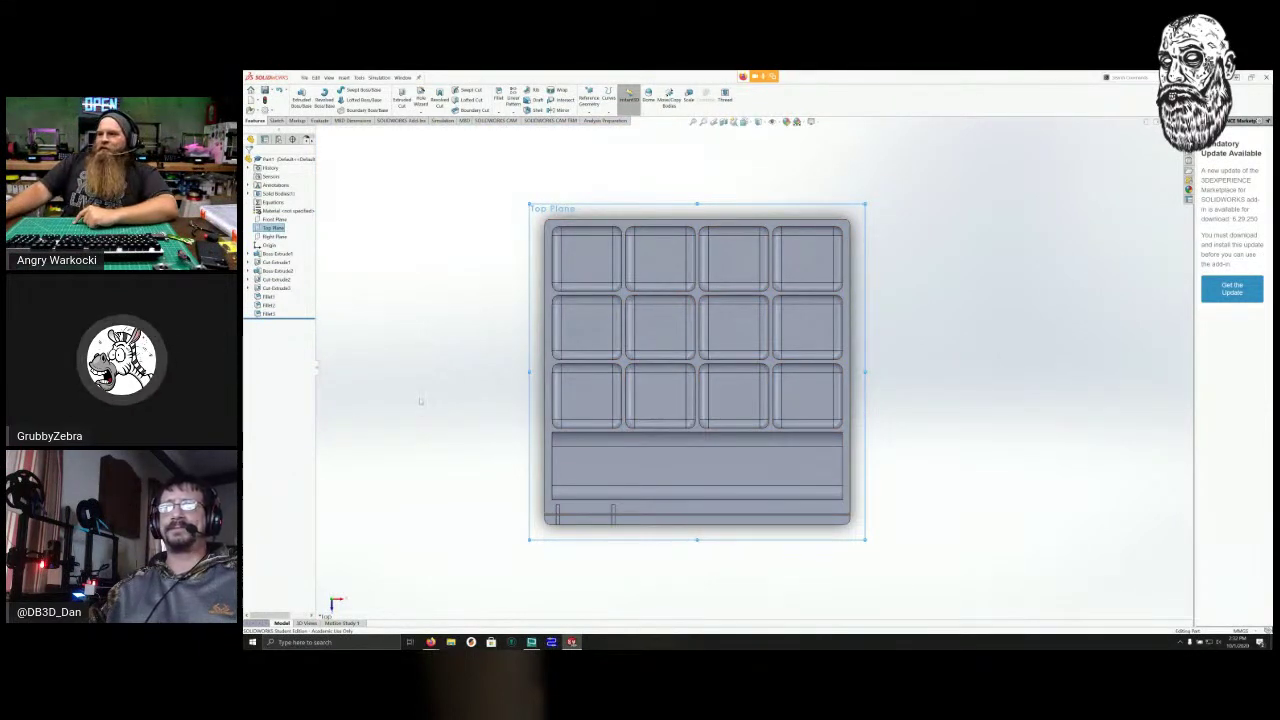
middle_click_drag(421, 427, 470, 345)
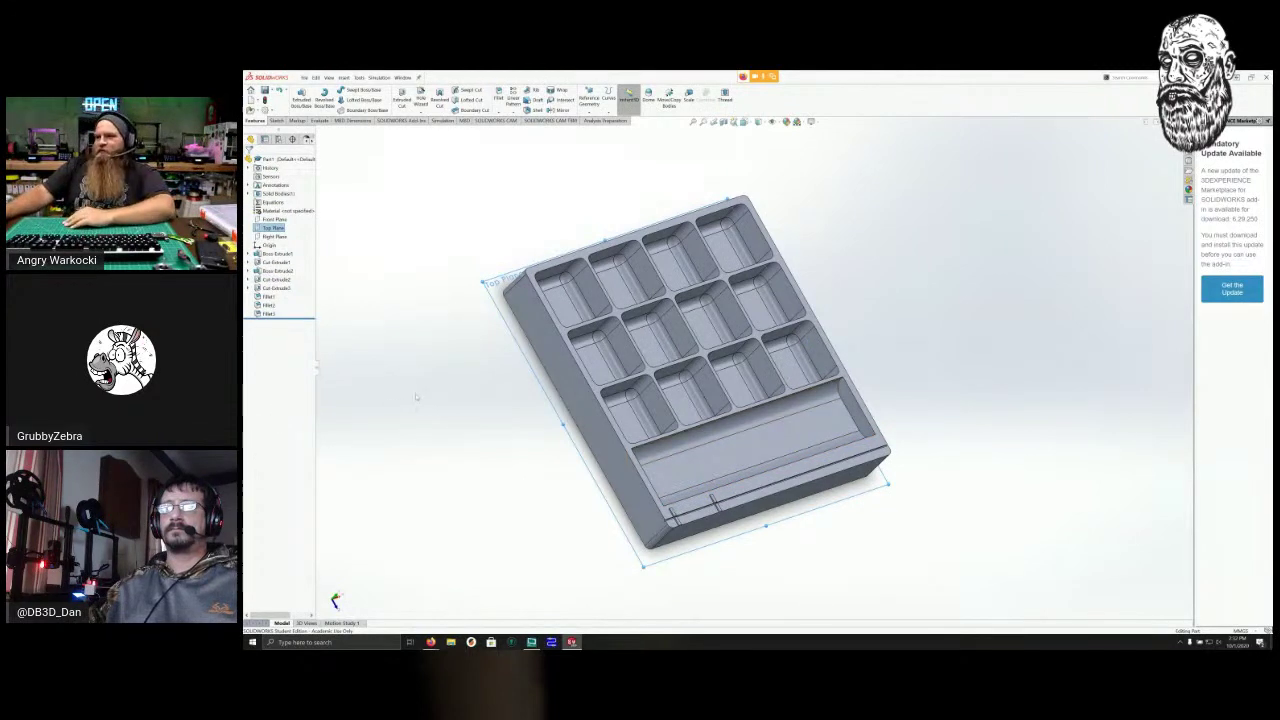
middle_click_drag(418, 398, 380, 394)
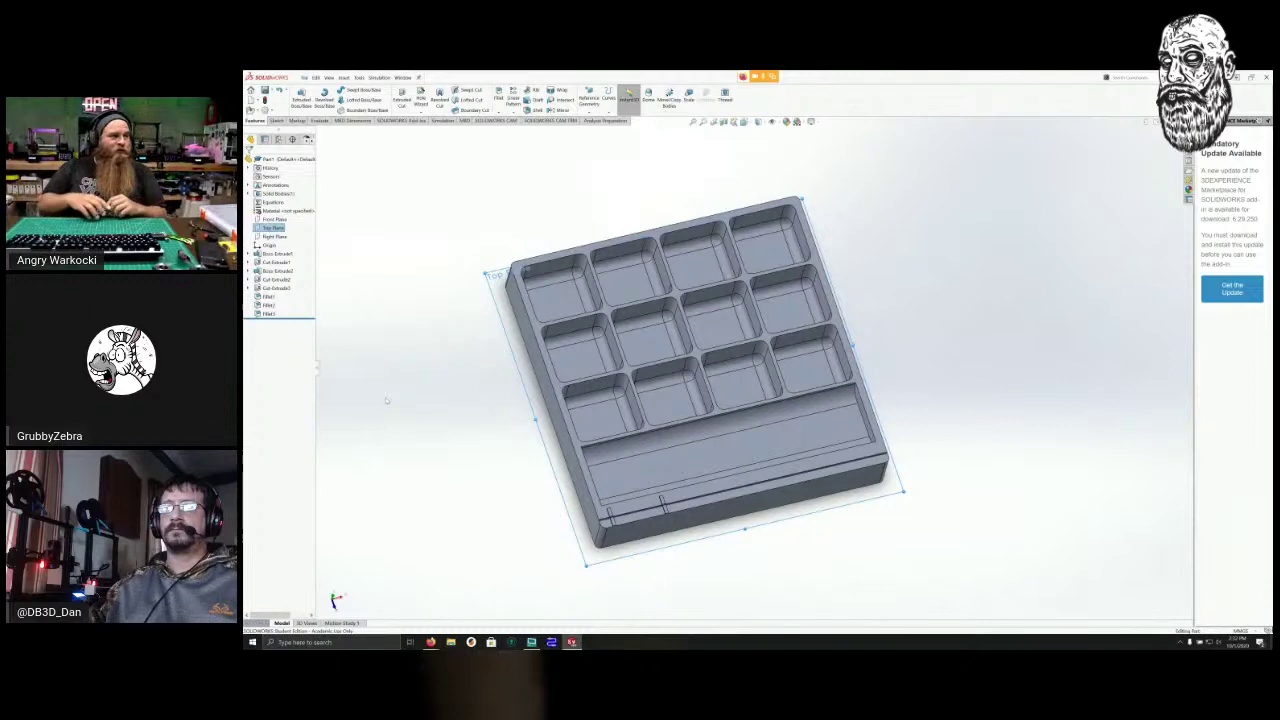
middle_click_drag(421, 403, 329, 409)
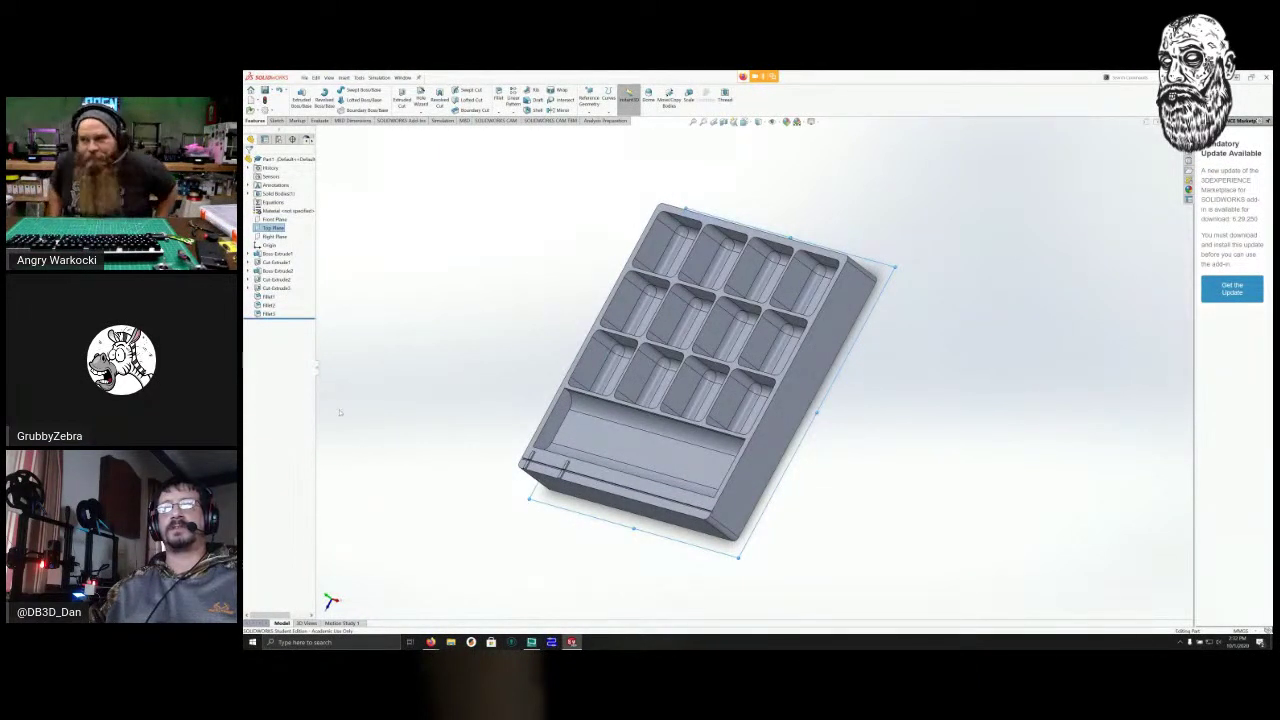
middle_click_drag(427, 341, 458, 259)
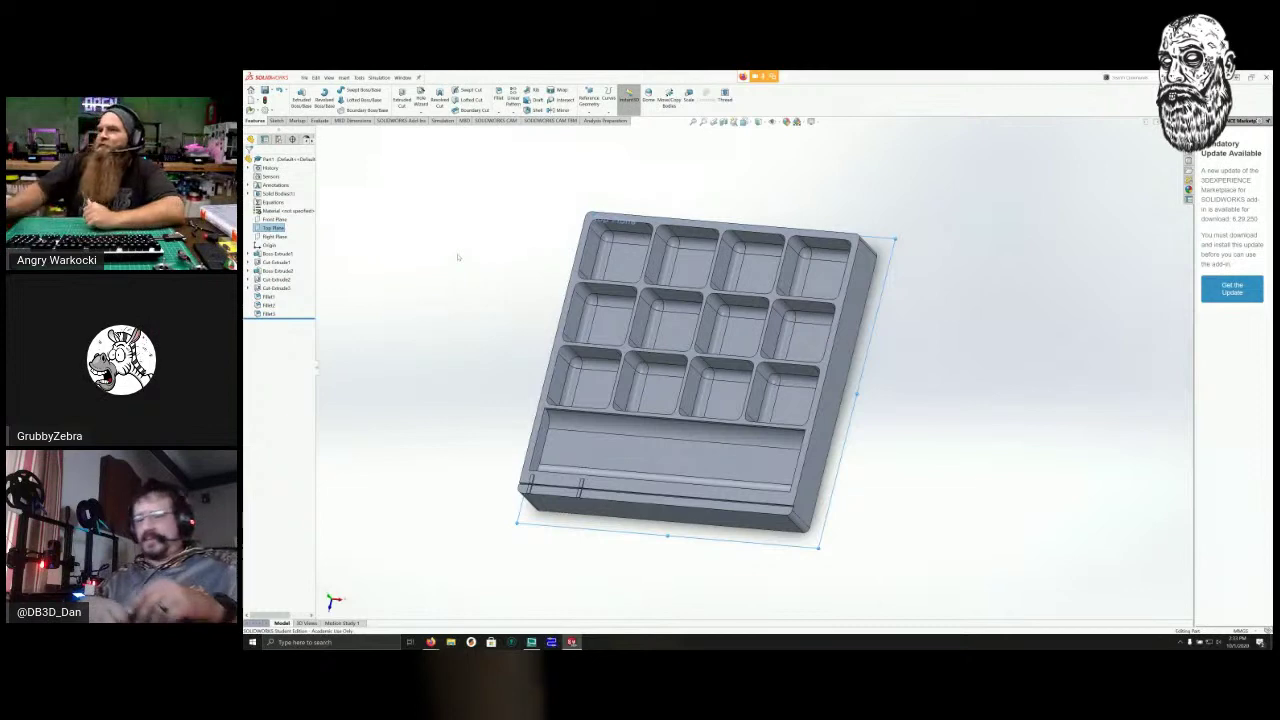
mouse_move(443, 323)
middle_mouse_down()
mouse_move(484, 324)
mouse_move(474, 306)
mouse_move(348, 296)
mouse_move(451, 257)
mouse_move(480, 228)
mouse_move(368, 286)
mouse_move(437, 286)
mouse_move(443, 345)
middle_mouse_up()
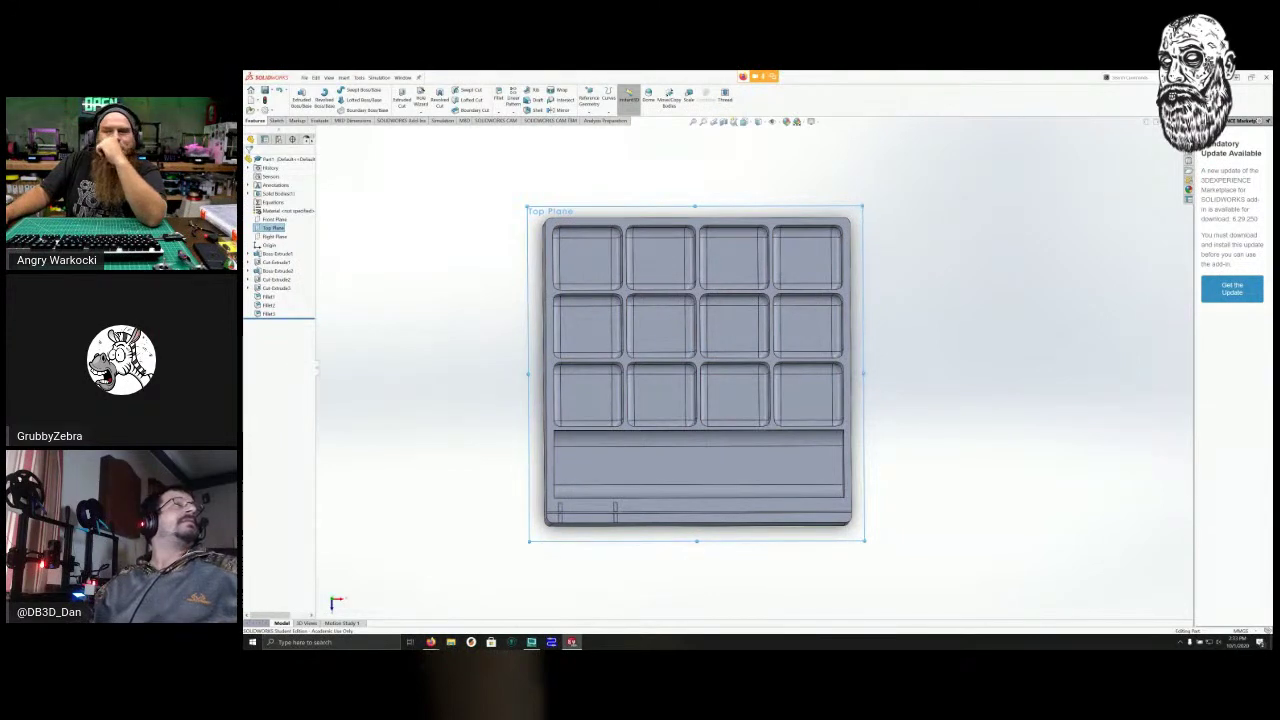
scroll(620, 256, "down", 5)
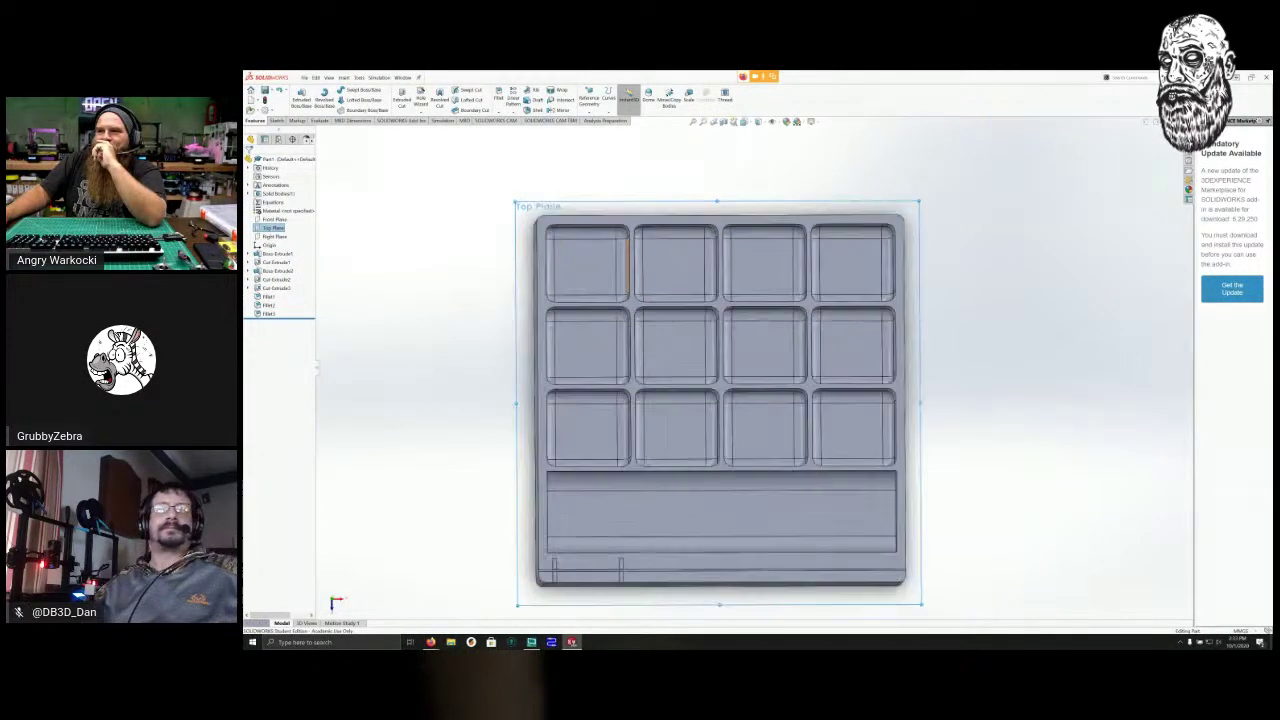
scroll(620, 256, "up", 4)
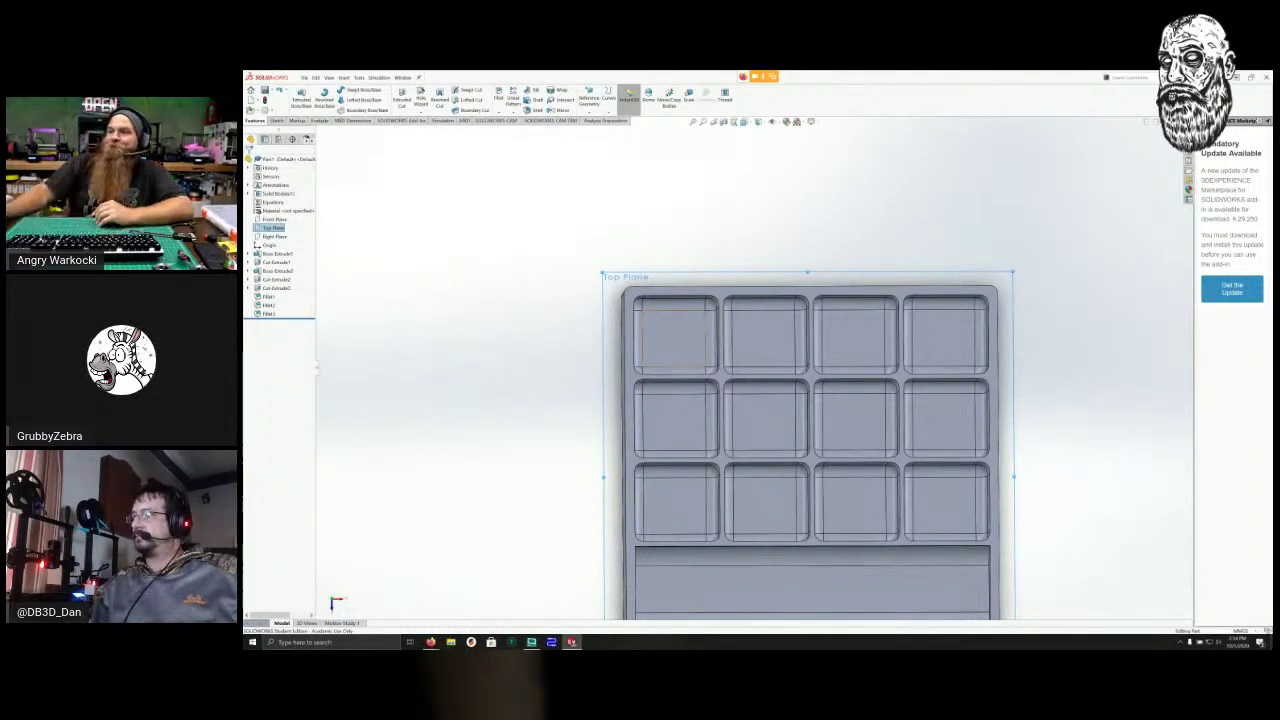
scroll(492, 192, "down", 1)
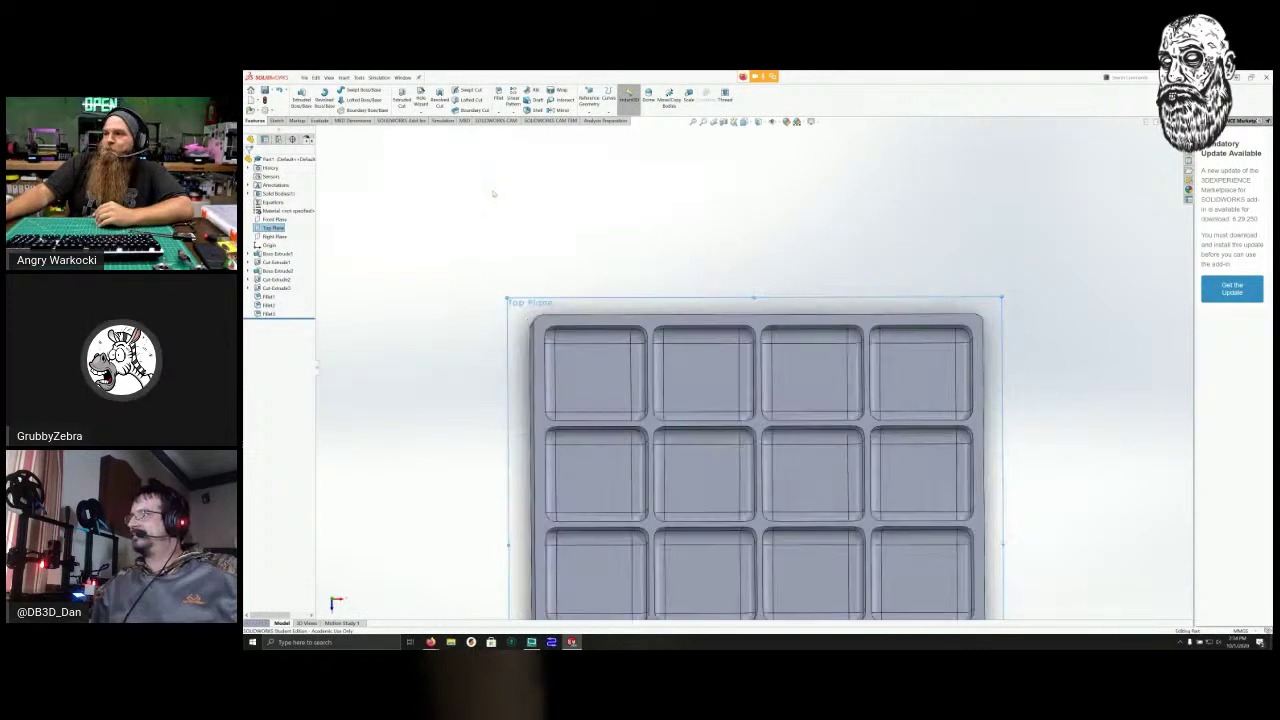
scroll(493, 194, "up", 3)
mouse_move(486, 234)
middle_mouse_down()
mouse_move(367, 245)
mouse_move(420, 260)
mouse_move(477, 253)
mouse_move(477, 223)
mouse_move(446, 197)
mouse_move(406, 200)
mouse_move(381, 212)
mouse_move(491, 234)
mouse_move(470, 234)
middle_mouse_up()
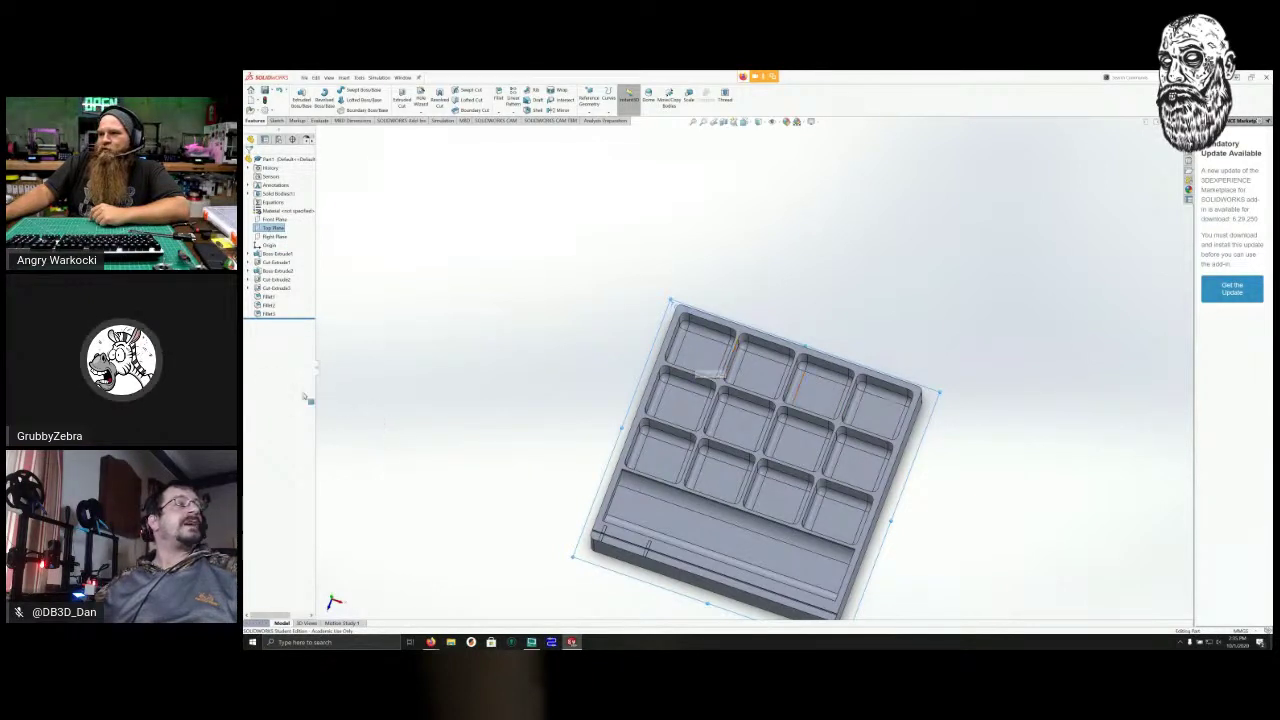
Start a sketch on the floor of the tray's back-left corner compartment and draw a circle about 14.3 mm in diameter near its centre.
scroll(825, 309, "down", 2)
scroll(825, 317, "down", 1)
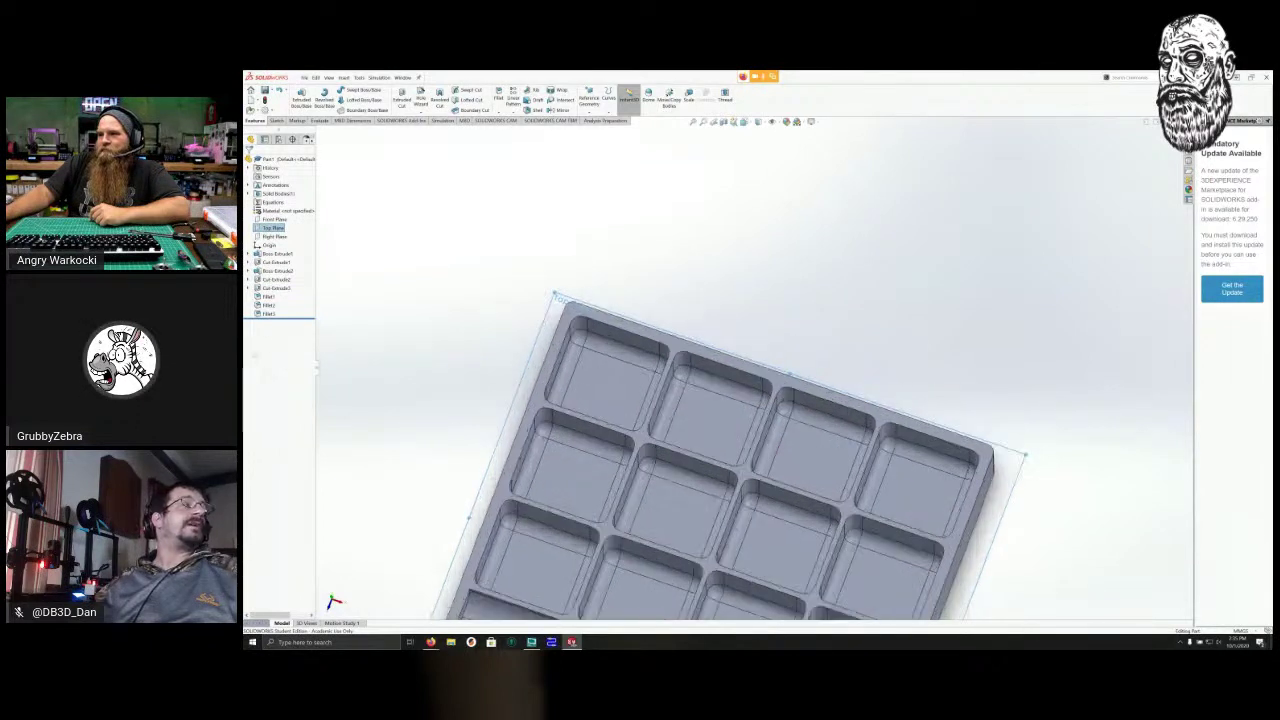
right_click(606, 362)
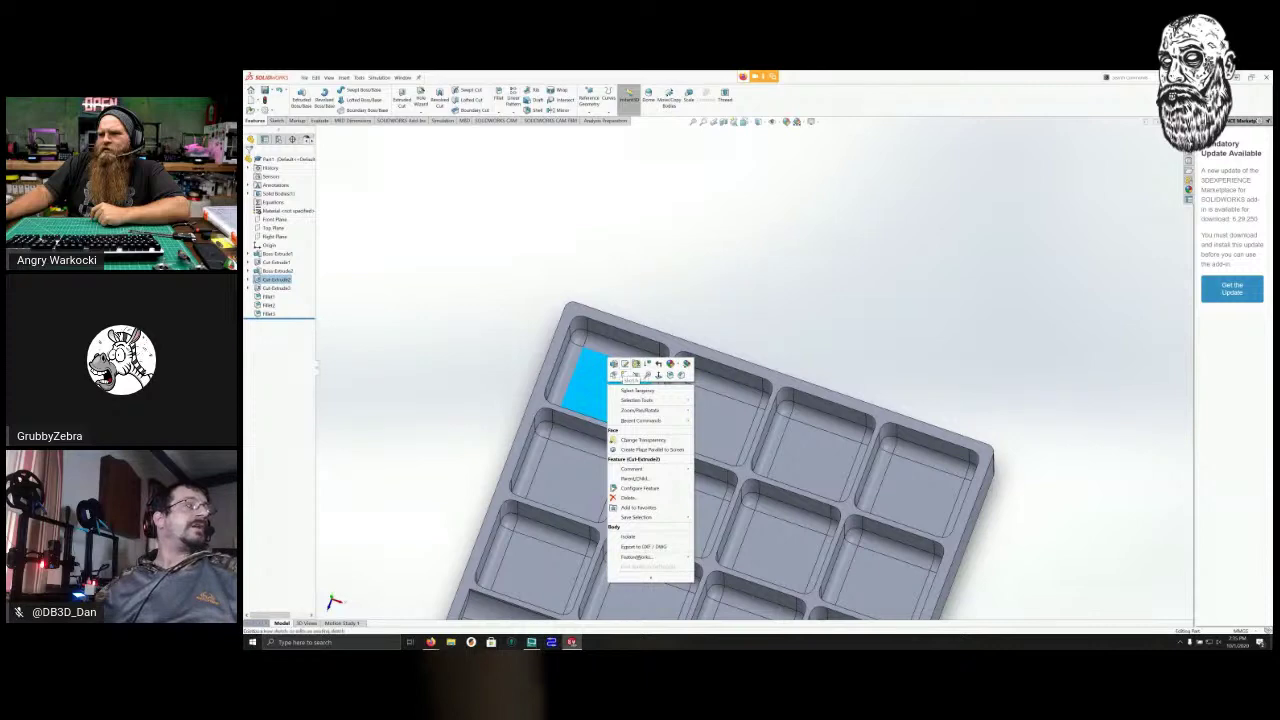
left_click(625, 374)
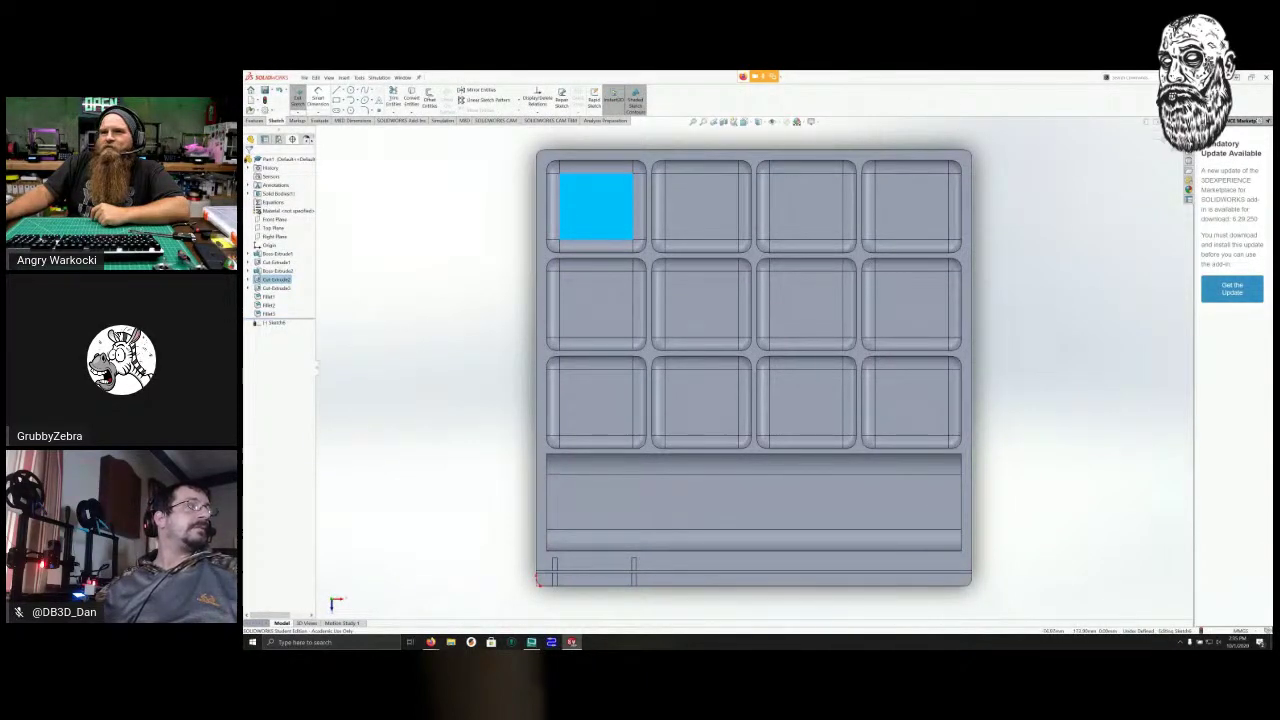
left_click(350, 90)
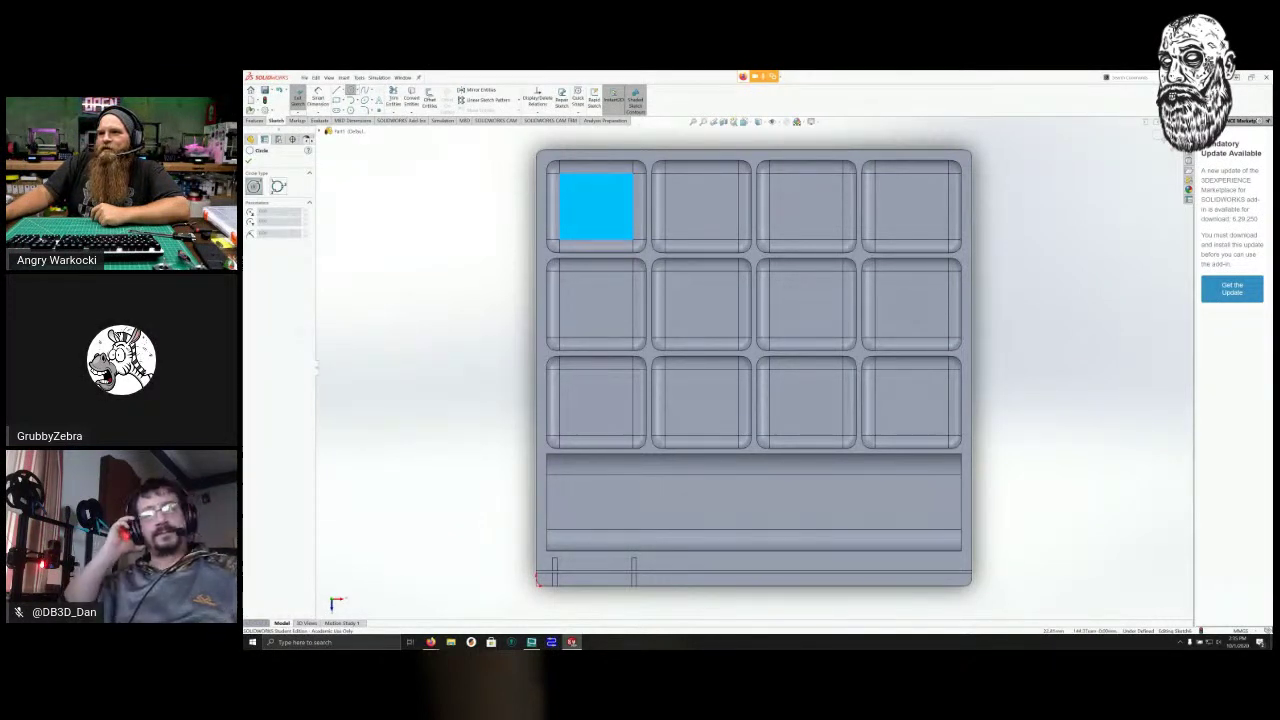
scroll(557, 167, "down", 6)
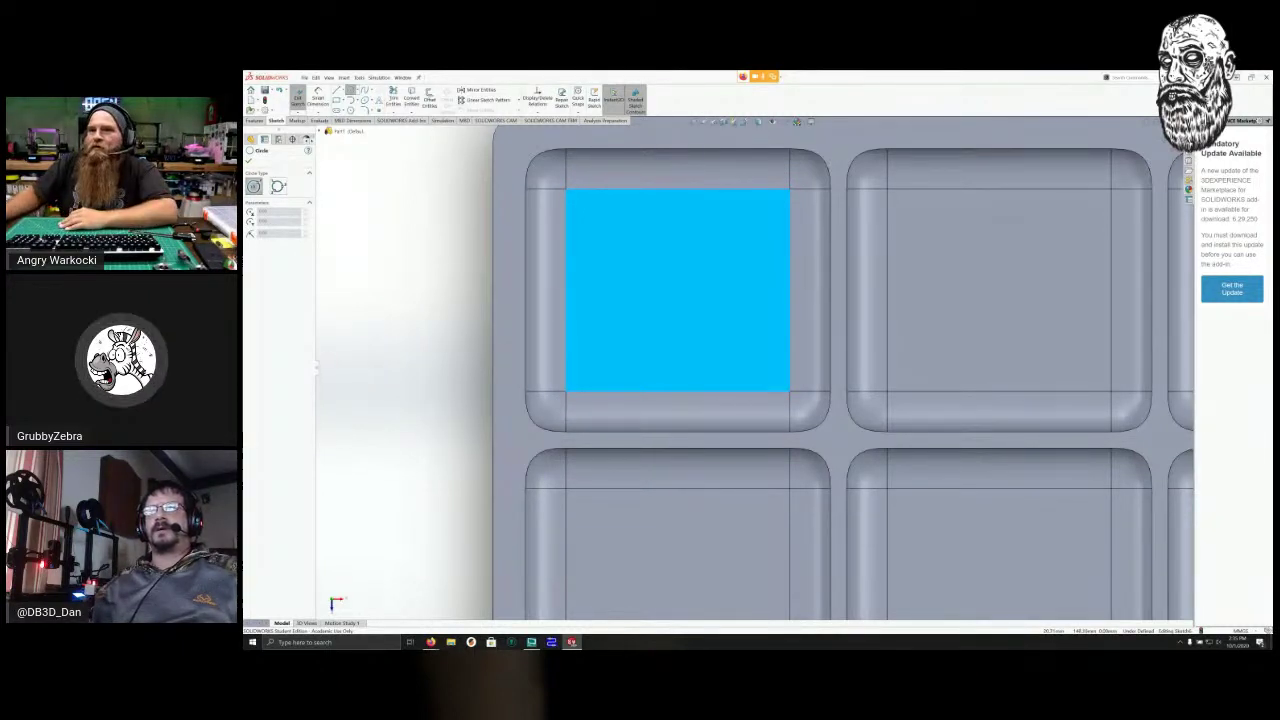
left_click(670, 290)
left_click(718, 326)
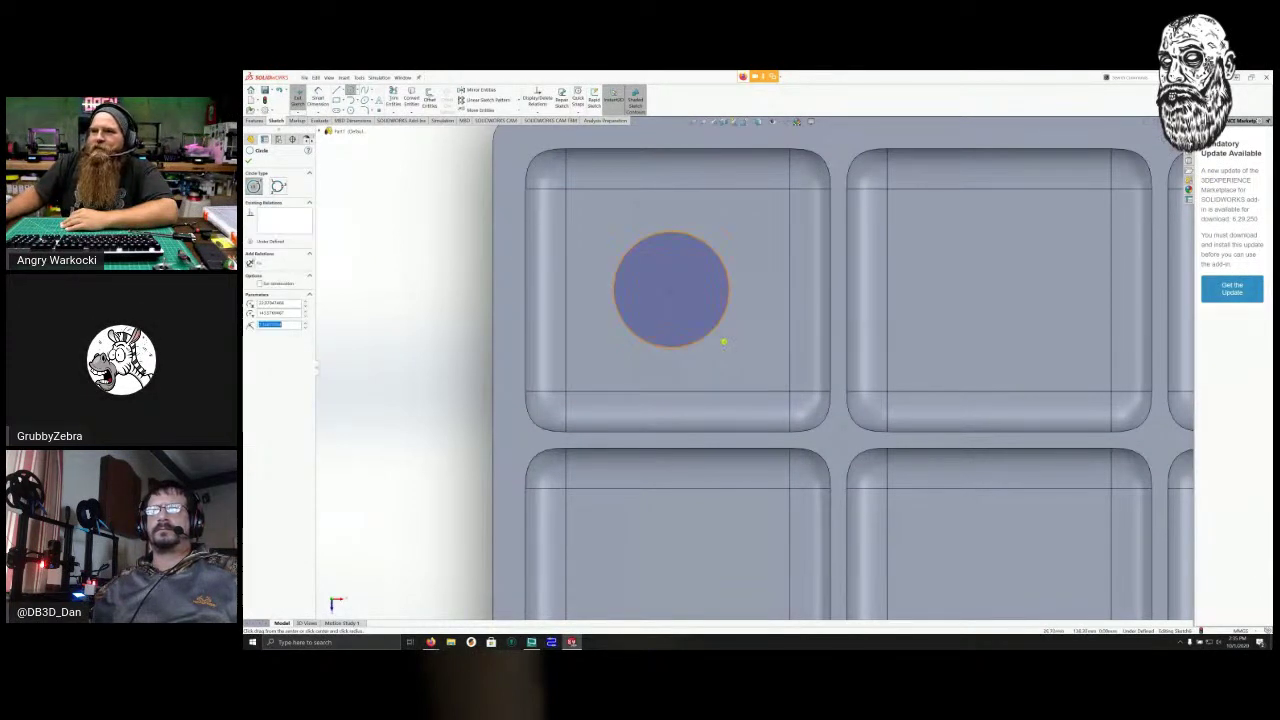
key("Escape")
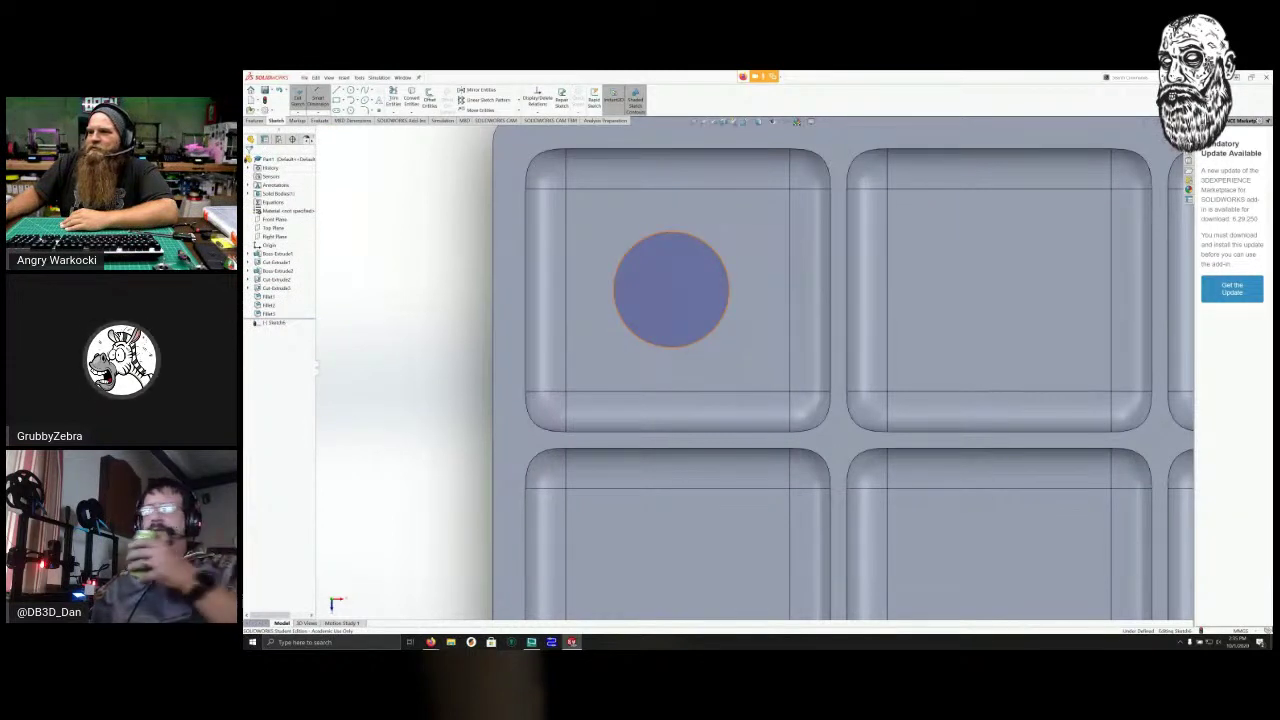
Dimension the circle's diameter and set it to 15.3 mm.
left_click(615, 290)
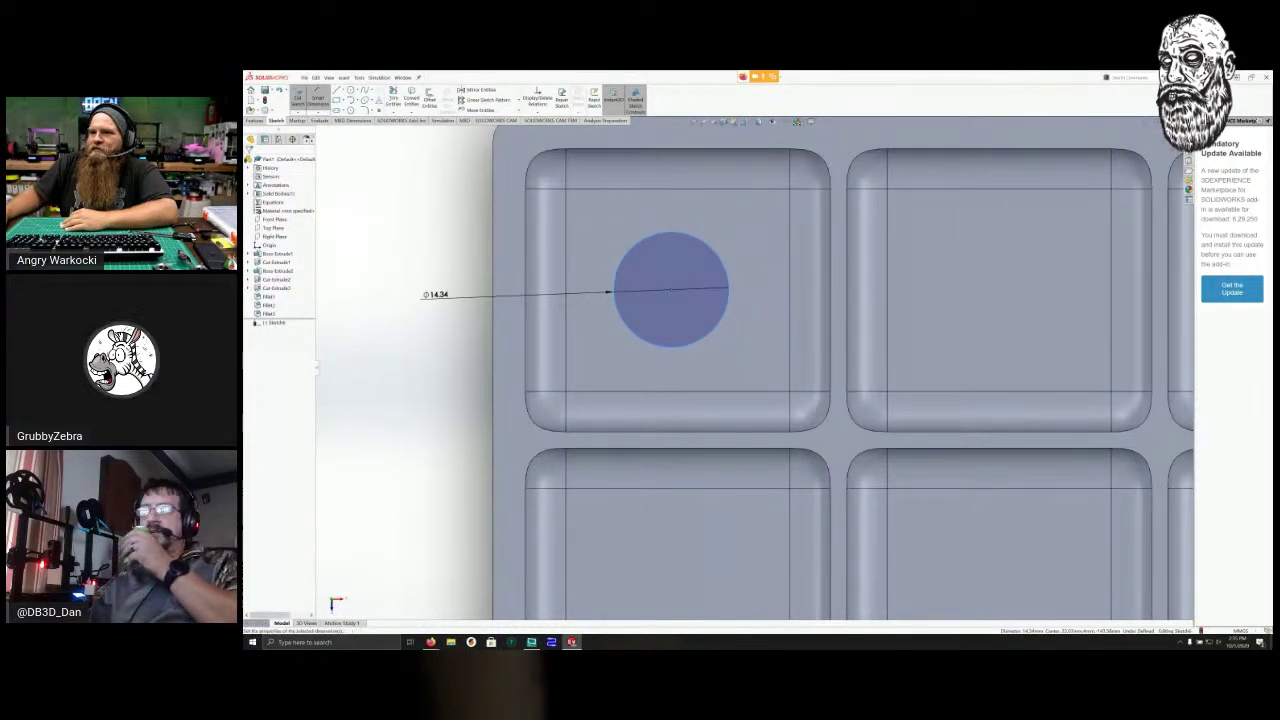
left_click(430, 294)
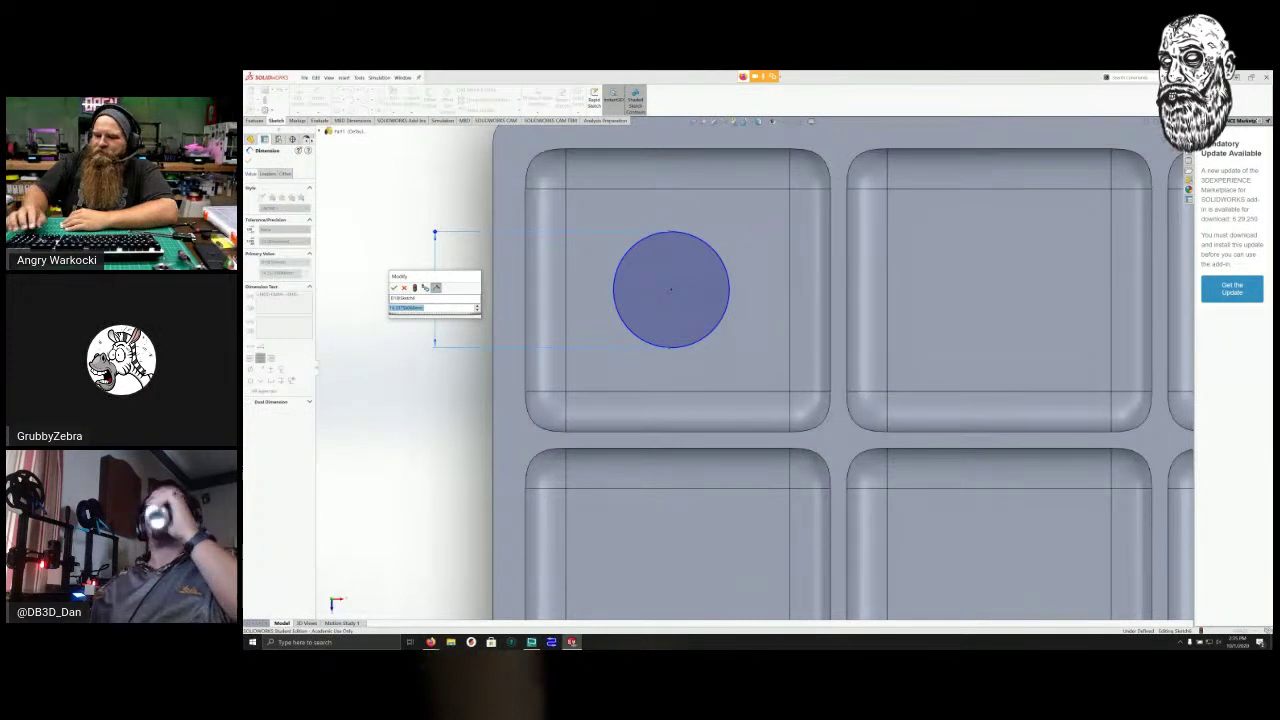
type("15")
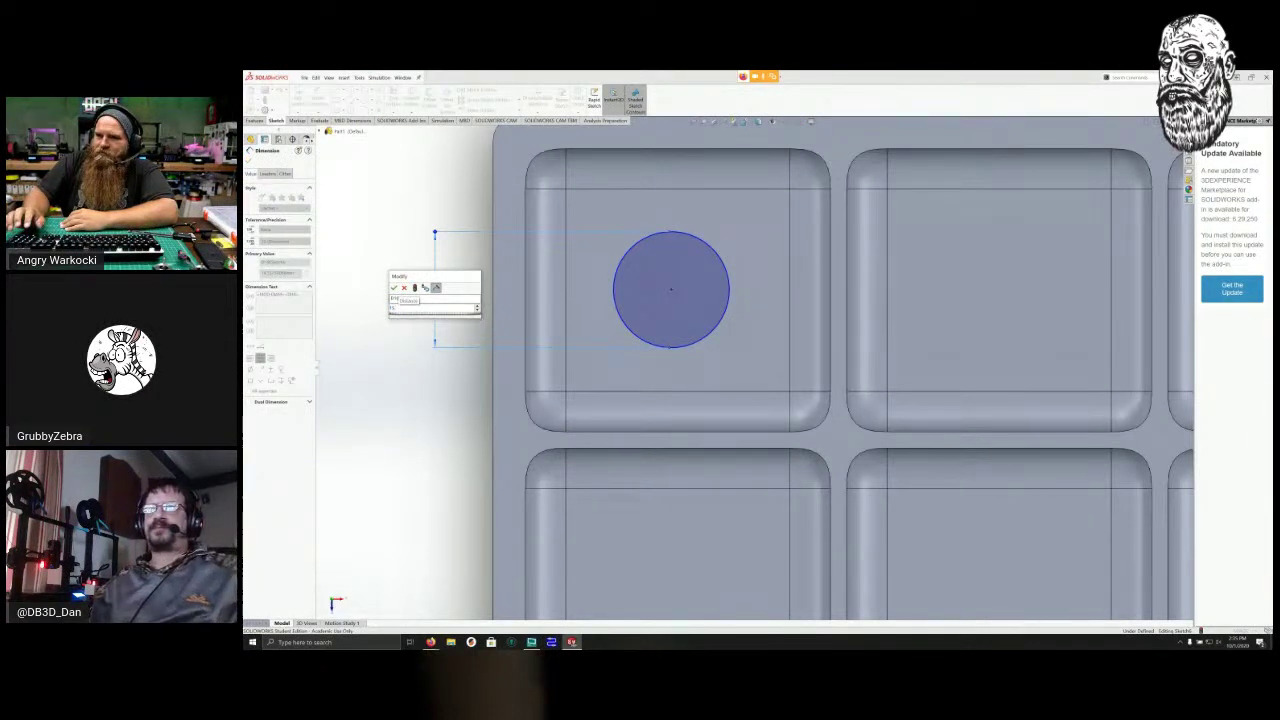
type(".5")
key("Return")
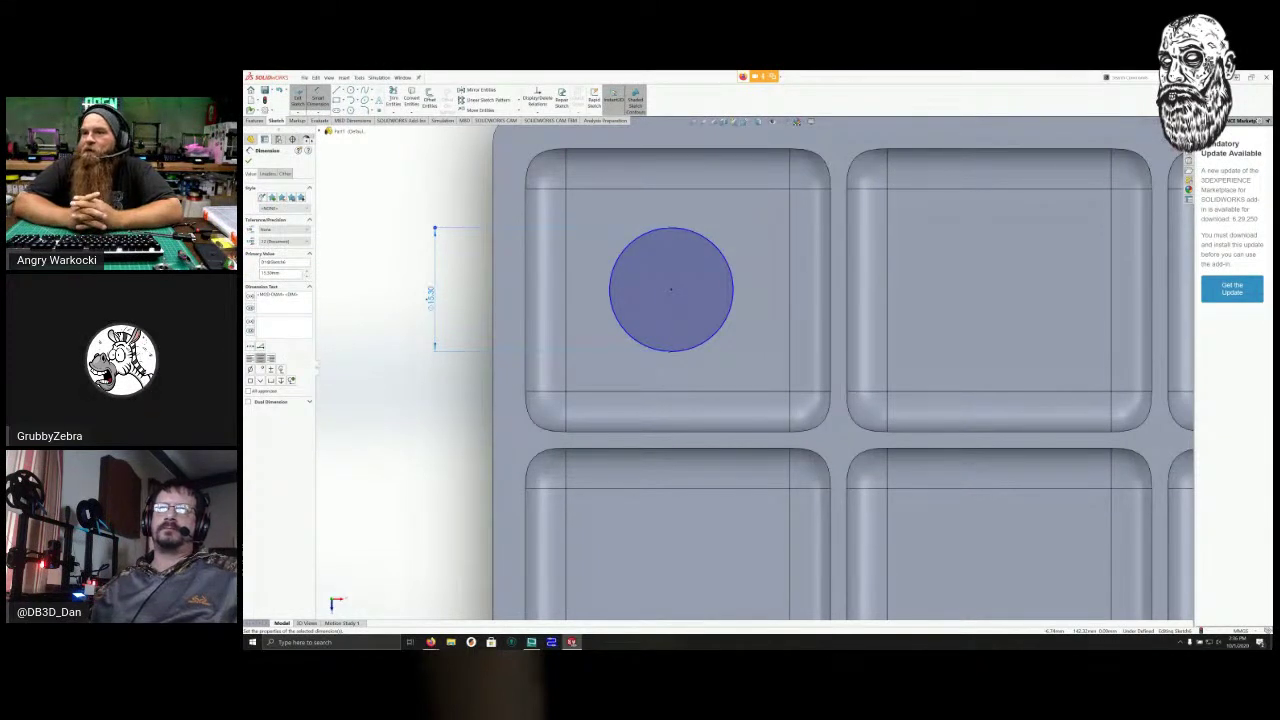
Draw a construction centerline from the front-left to the back-right corner of the compartment's flat floor.
scroll(345, 295, "down", 1)
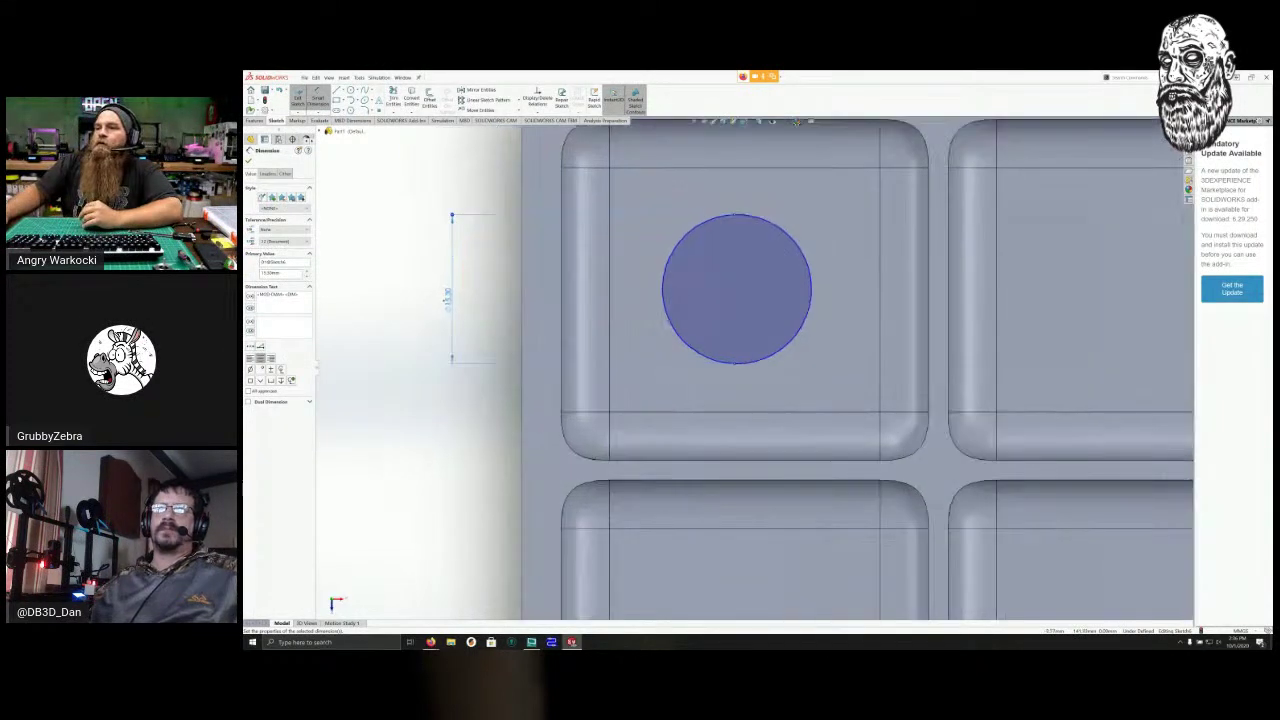
scroll(345, 295, "up", 2)
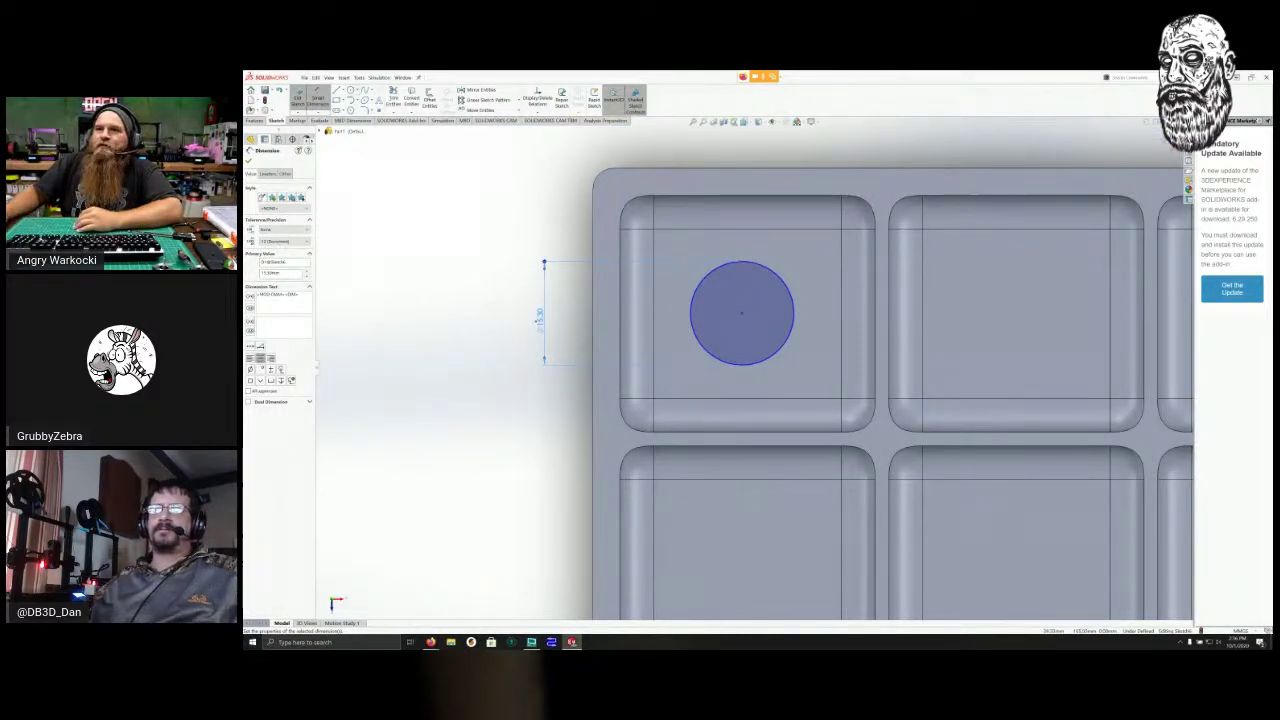
left_click(343, 91)
left_click(360, 110)
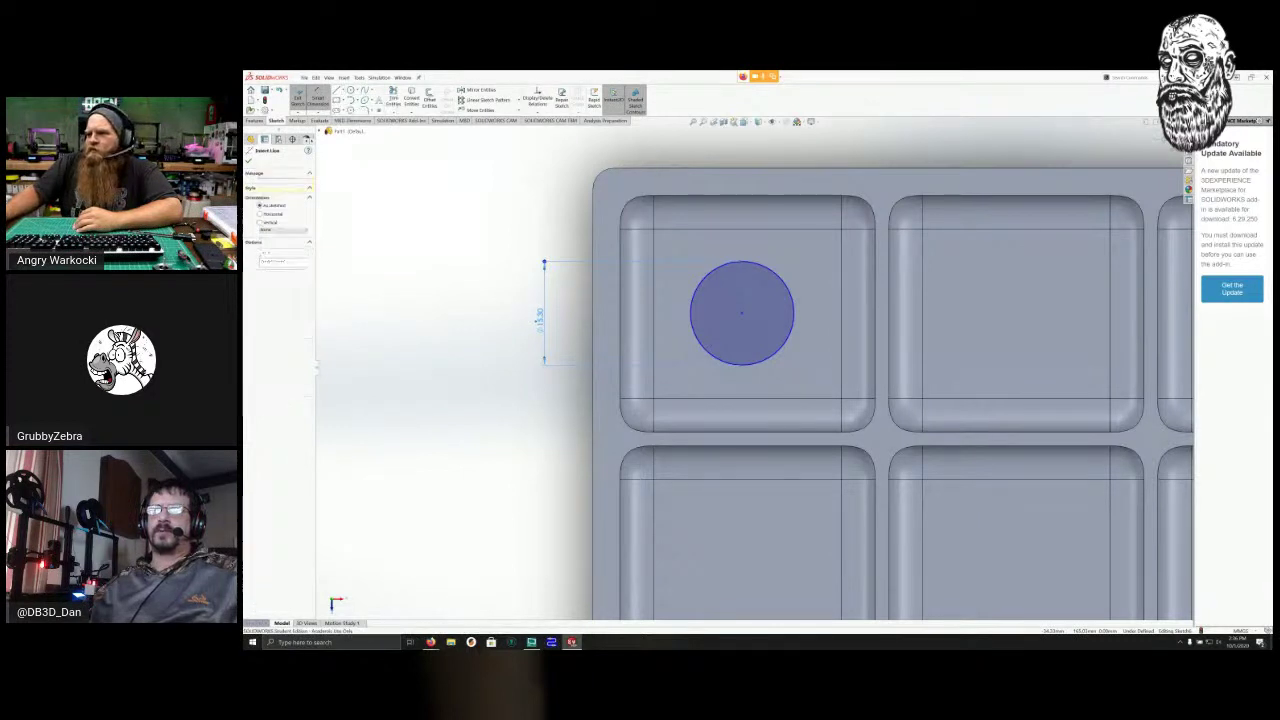
left_click(656, 397)
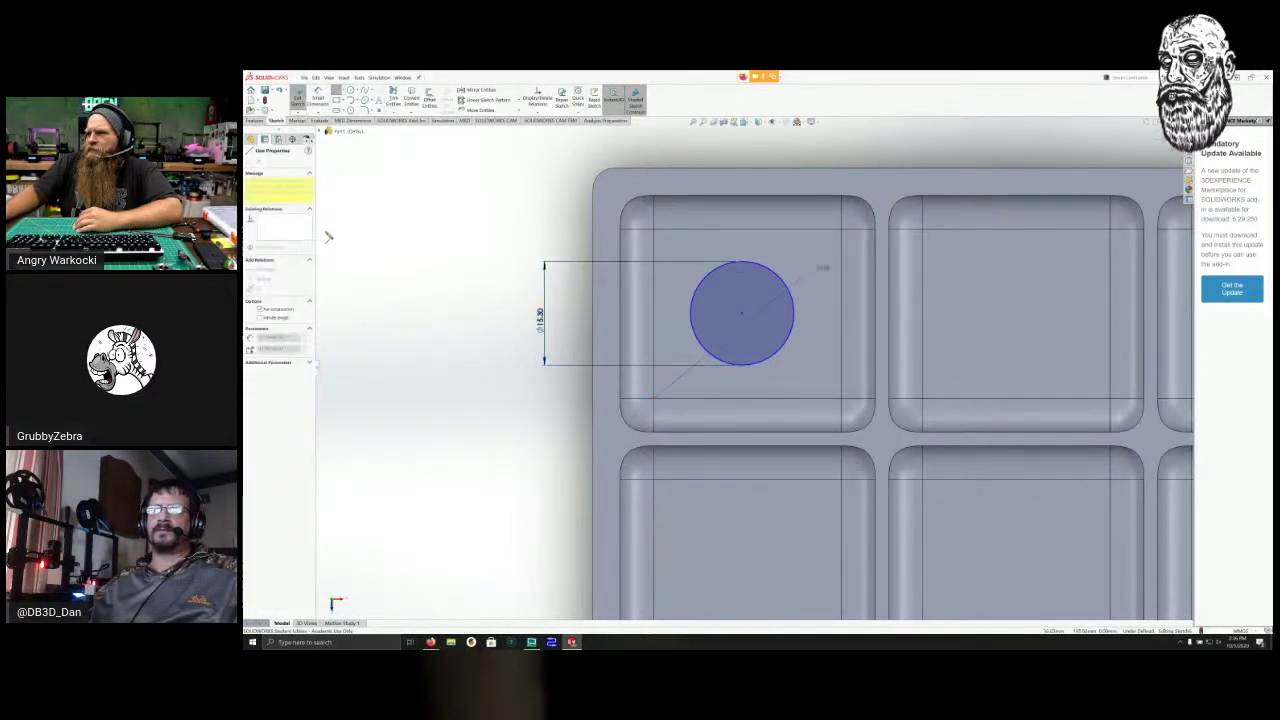
left_click(842, 230)
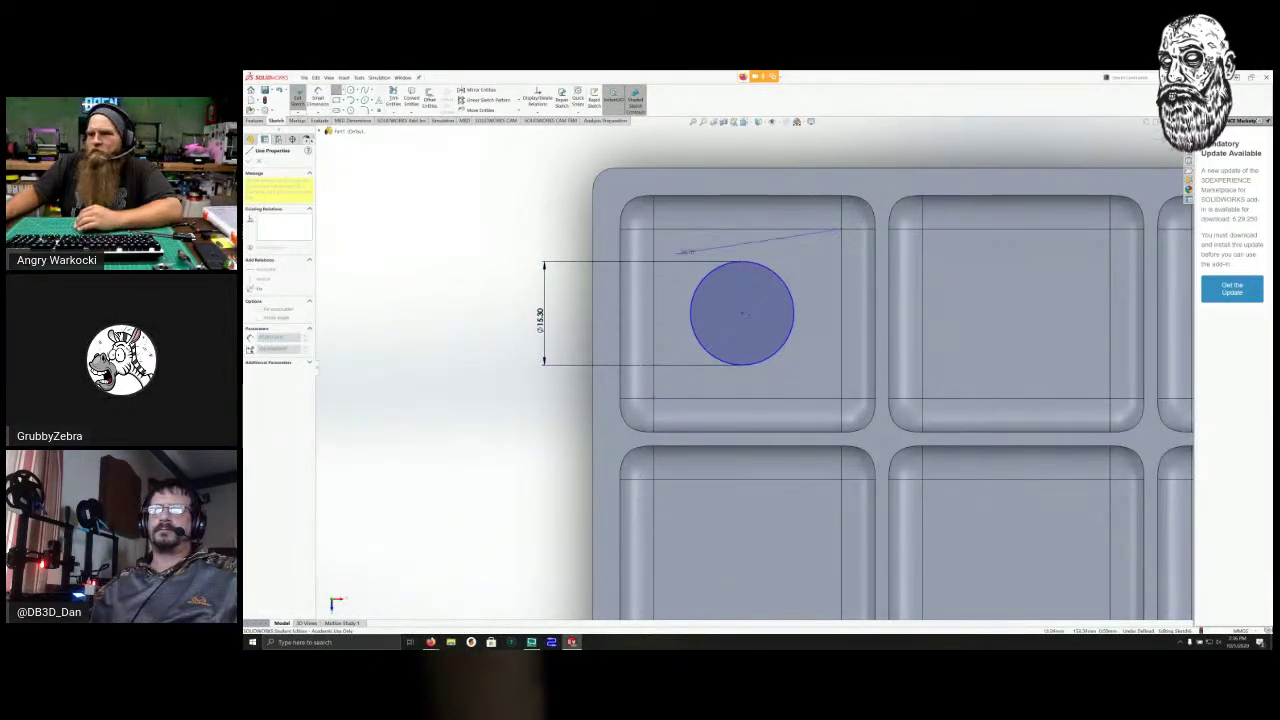
key("Escape")
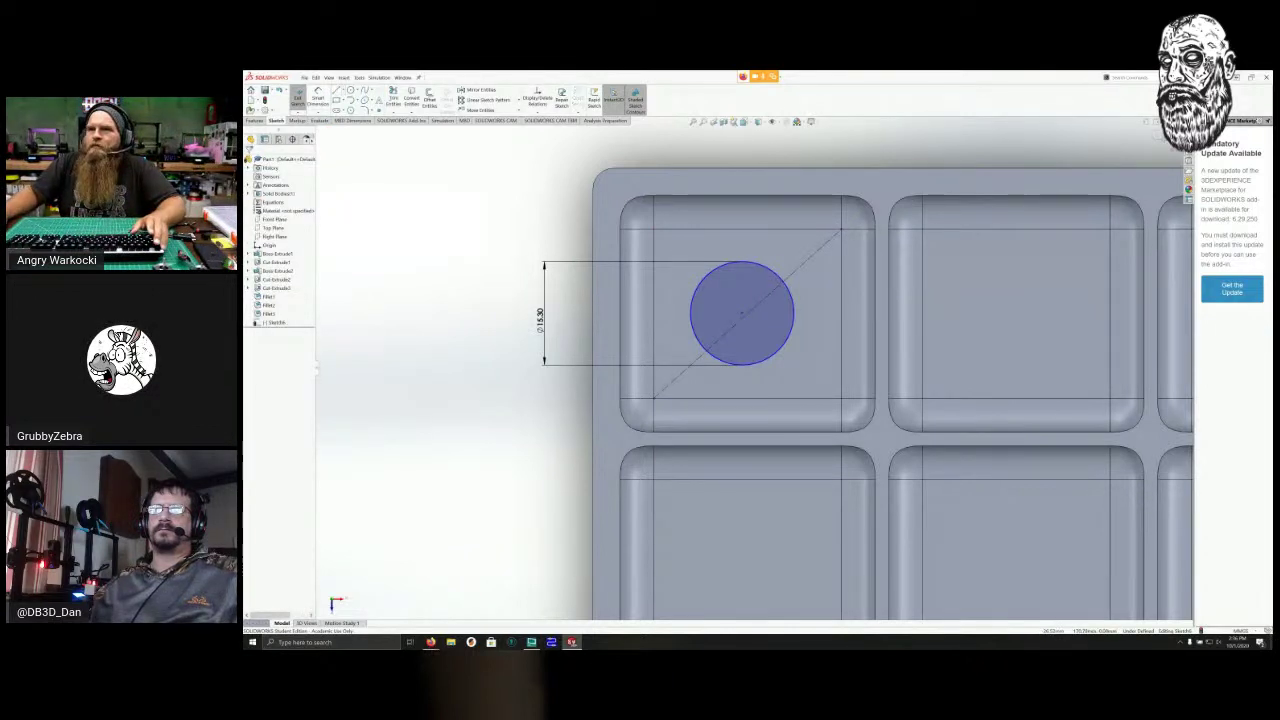
Draw a second construction centerline joining the other two corners of the compartment floor, crossing the first diagonal.
left_click(344, 91)
left_click(356, 108)
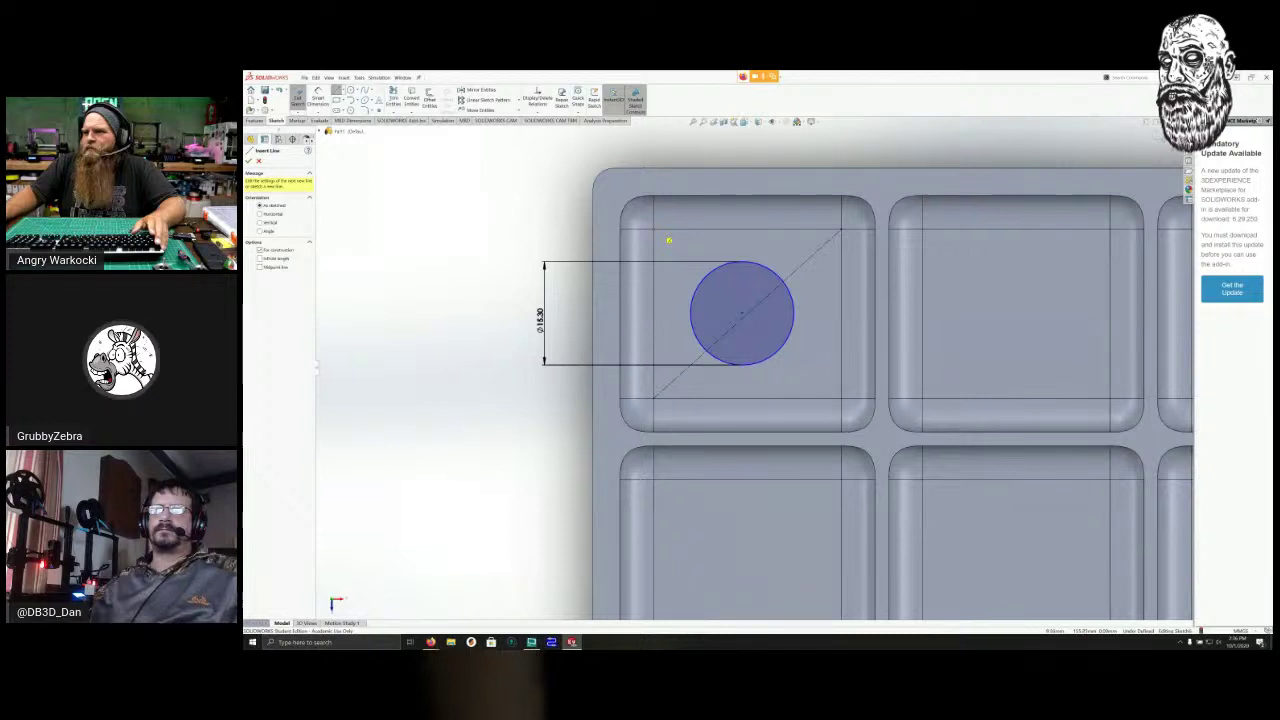
key("Escape")
left_click(841, 399)
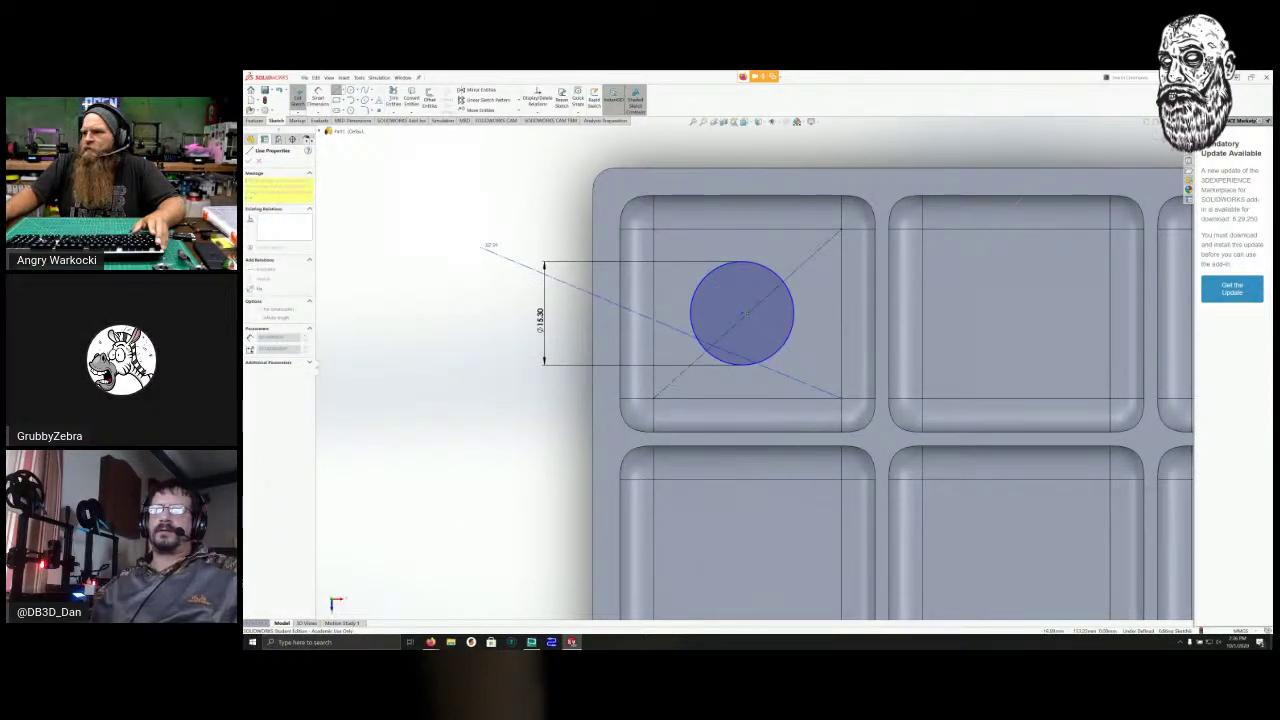
key("Escape")
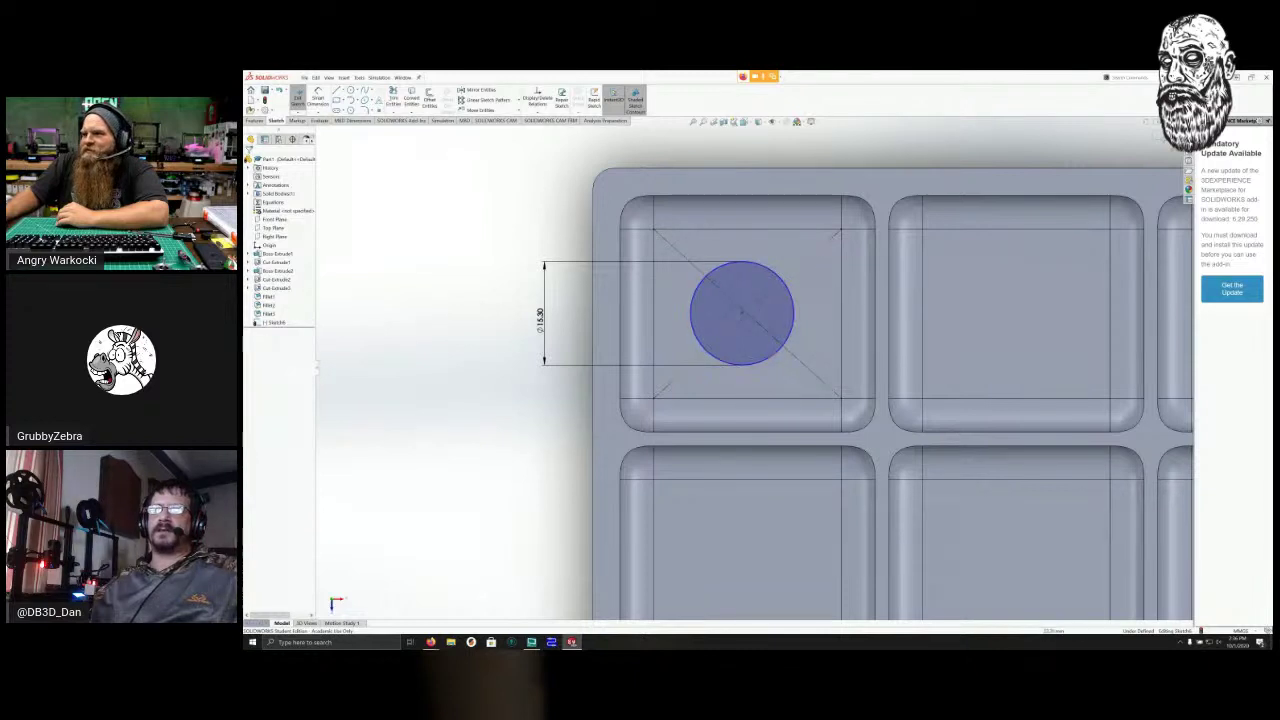
Make the circle's centre coincident with the midpoint where the two diagonal centerlines cross.
scroll(749, 298, "down", 5)
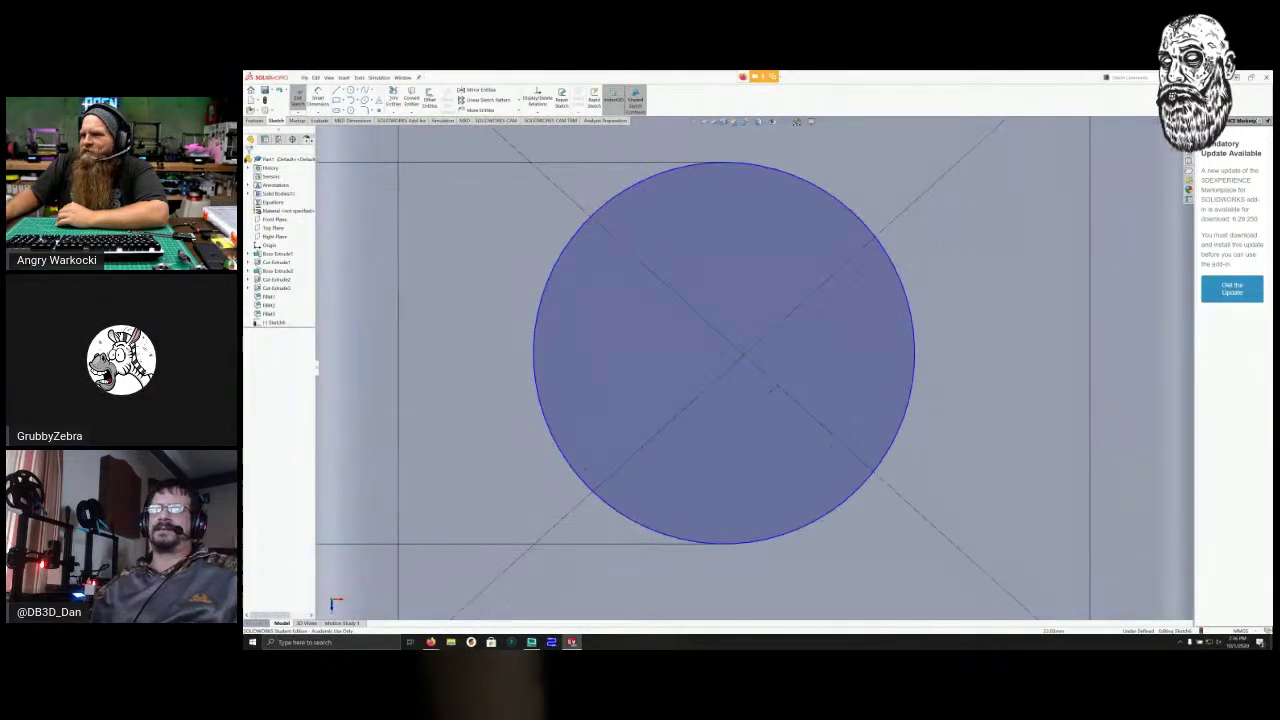
left_click(724, 354)
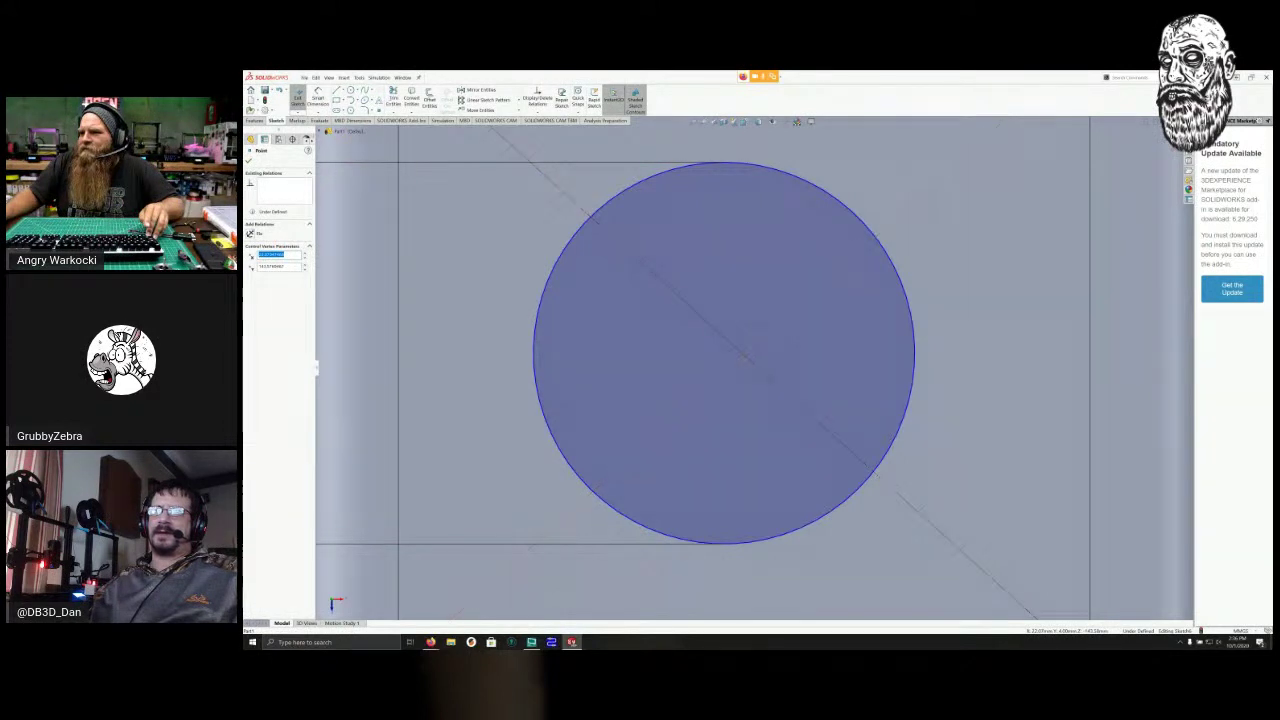
left_click(745, 355)
left_click(745, 355, "ctrl")
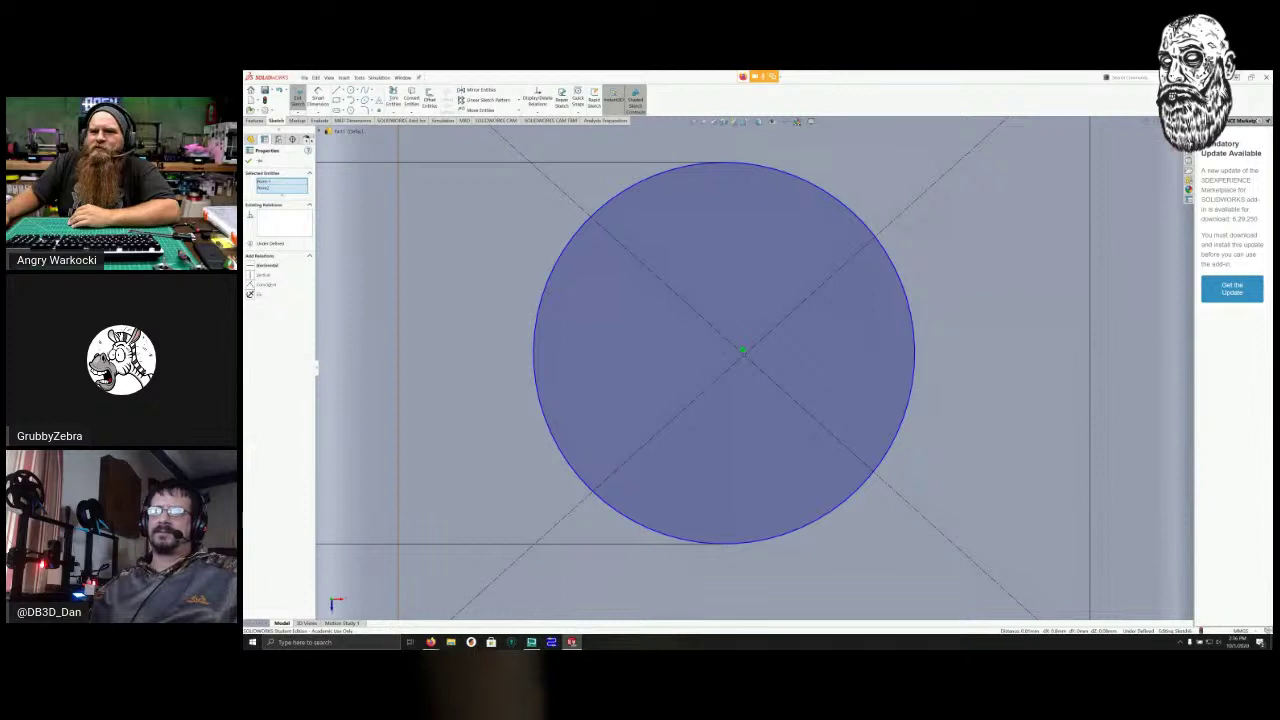
left_click(266, 285)
scroll(480, 280, "down", 2)
scroll(538, 304, "up", 2)
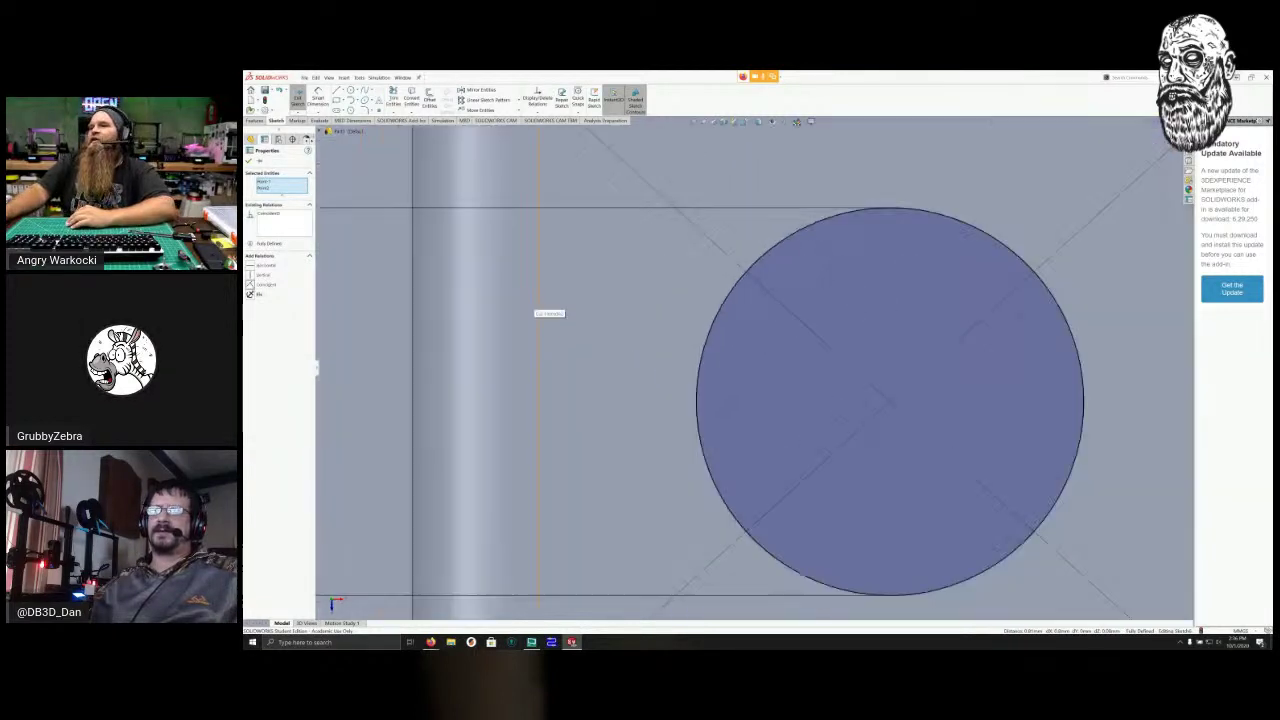
Start a linear sketch pattern of the circle along the X axis with 4 instances.
scroll(540, 305, "up", 5)
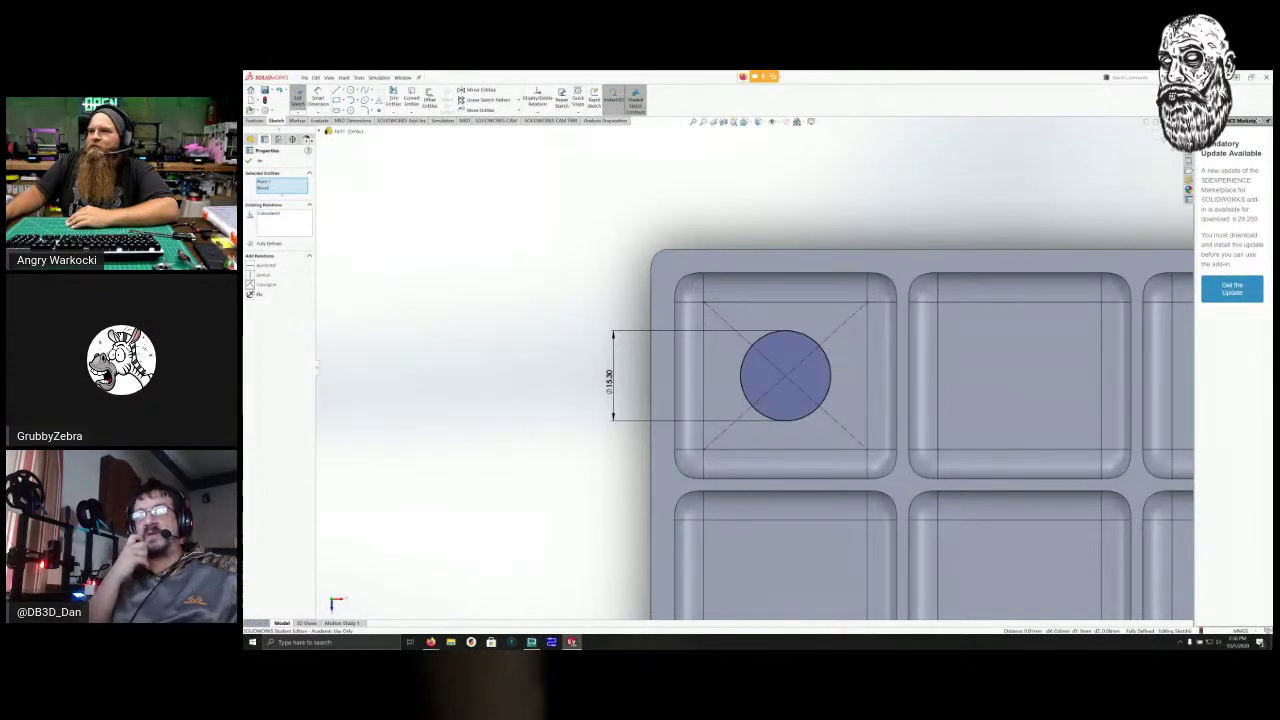
scroll(805, 398, "up", 4)
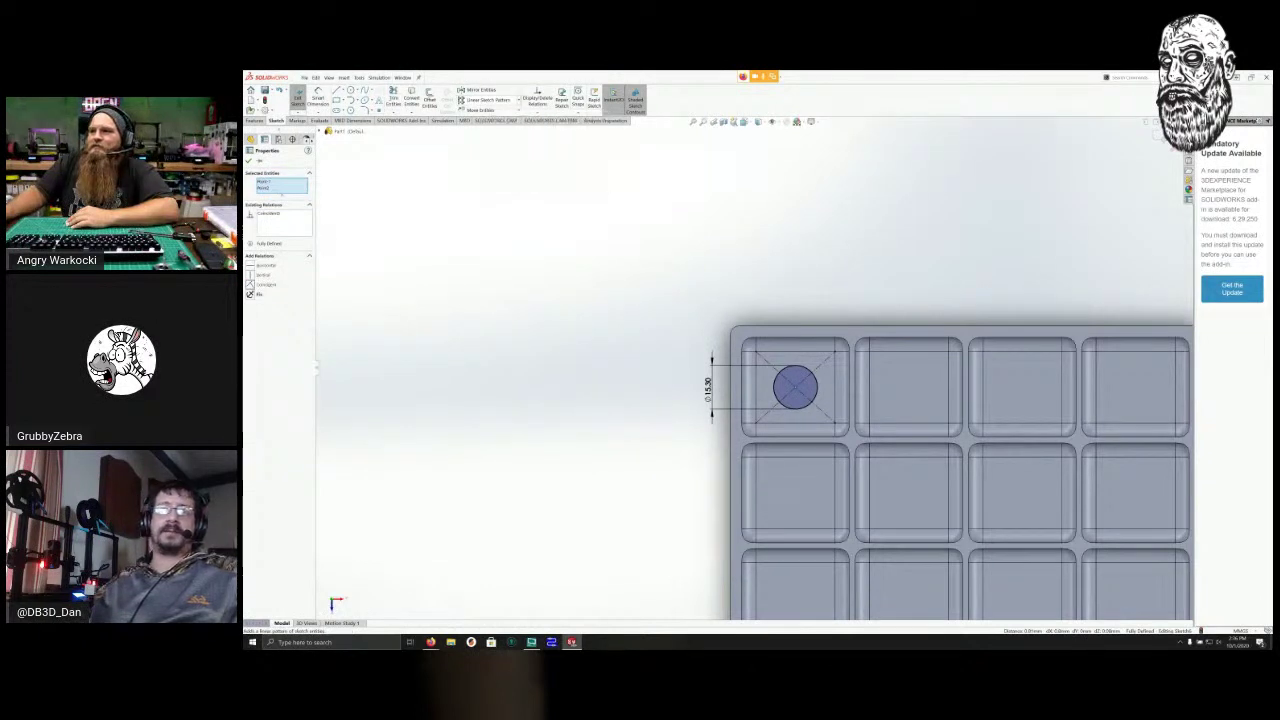
left_click(488, 101)
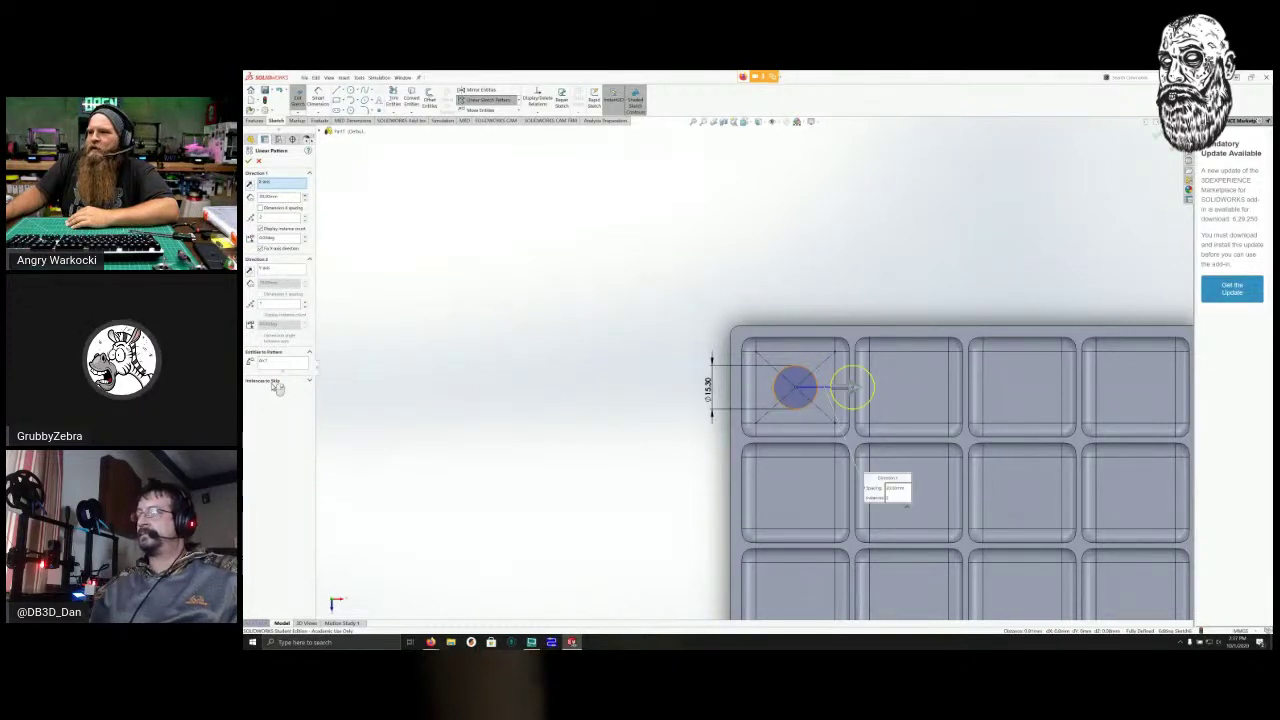
left_click_drag(288, 197, 257, 197)
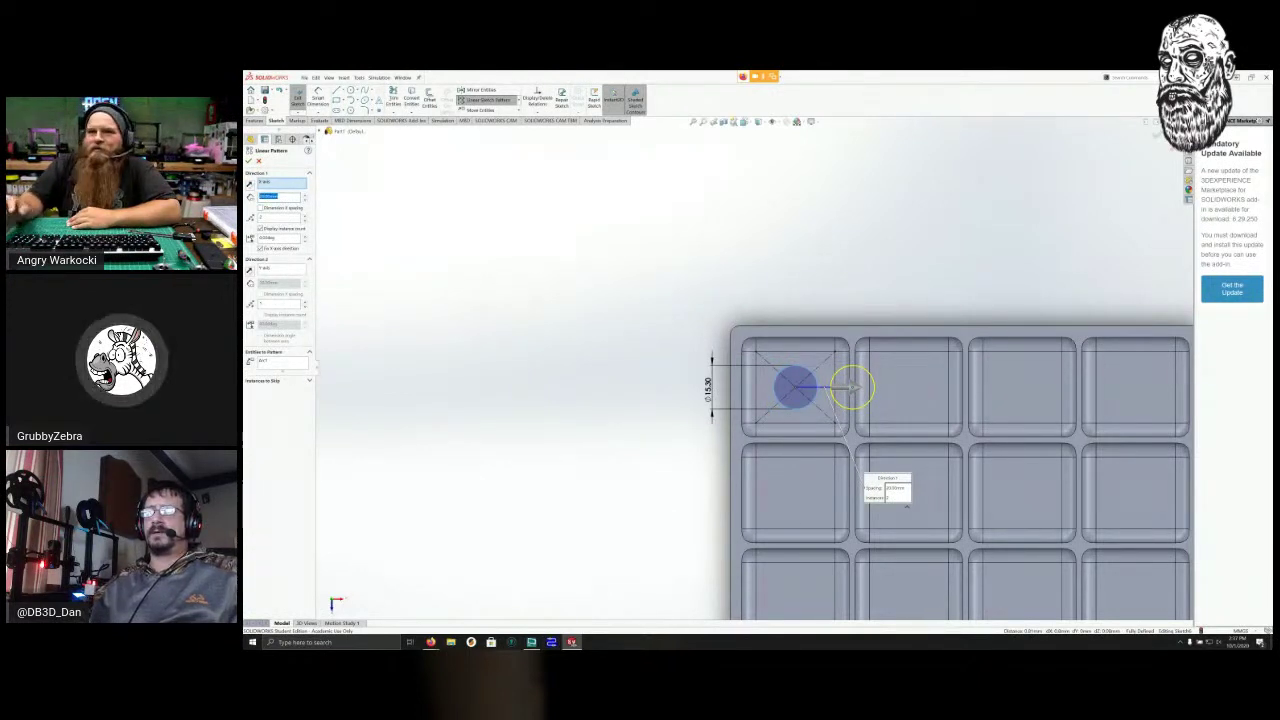
left_click(305, 216)
left_click(305, 216)
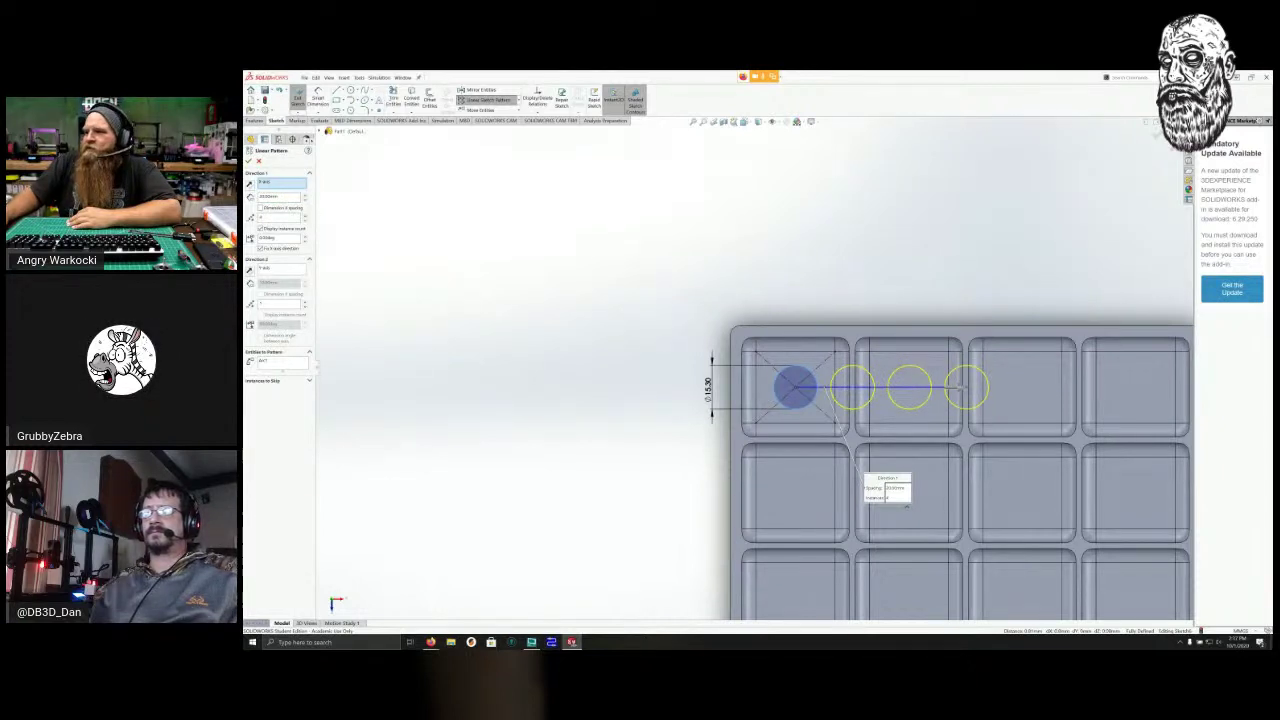
Add a reversed Y-axis direction with 2 instances at 20 mm spacing to the circle pattern and create the pattern.
scroll(320, 207, "down", 1)
scroll(320, 207, "up", 4)
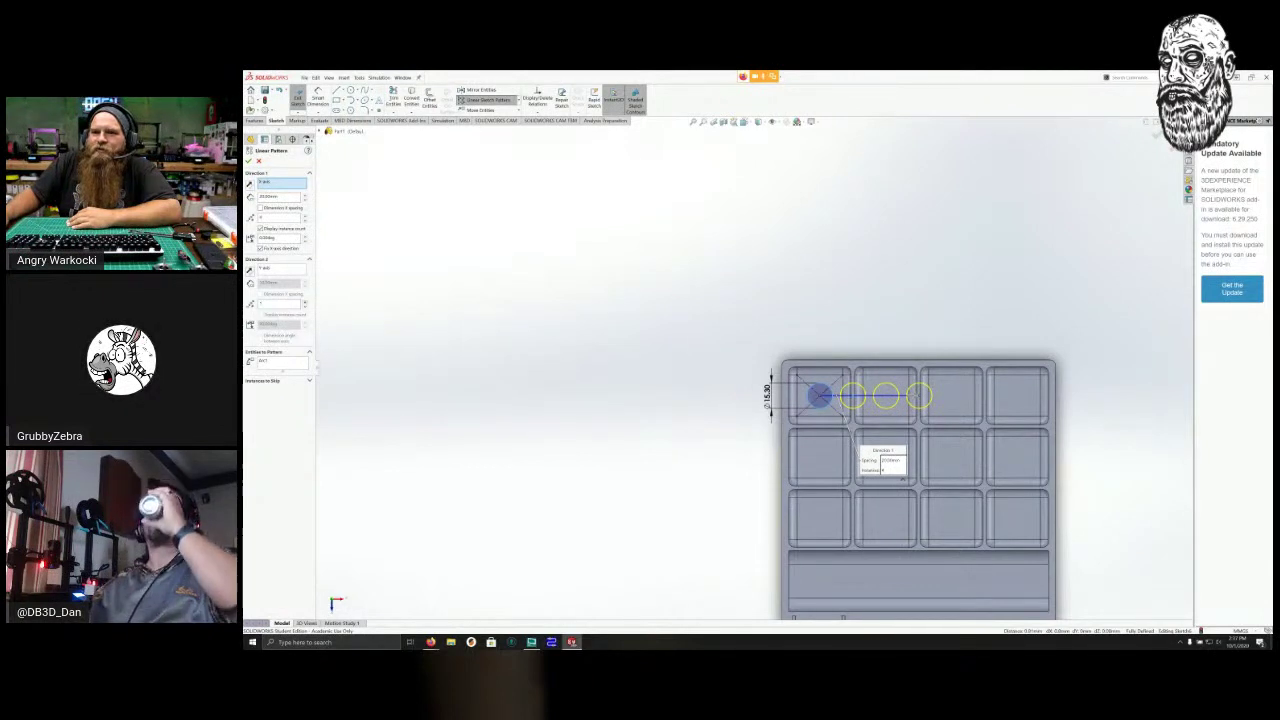
left_click(305, 302)
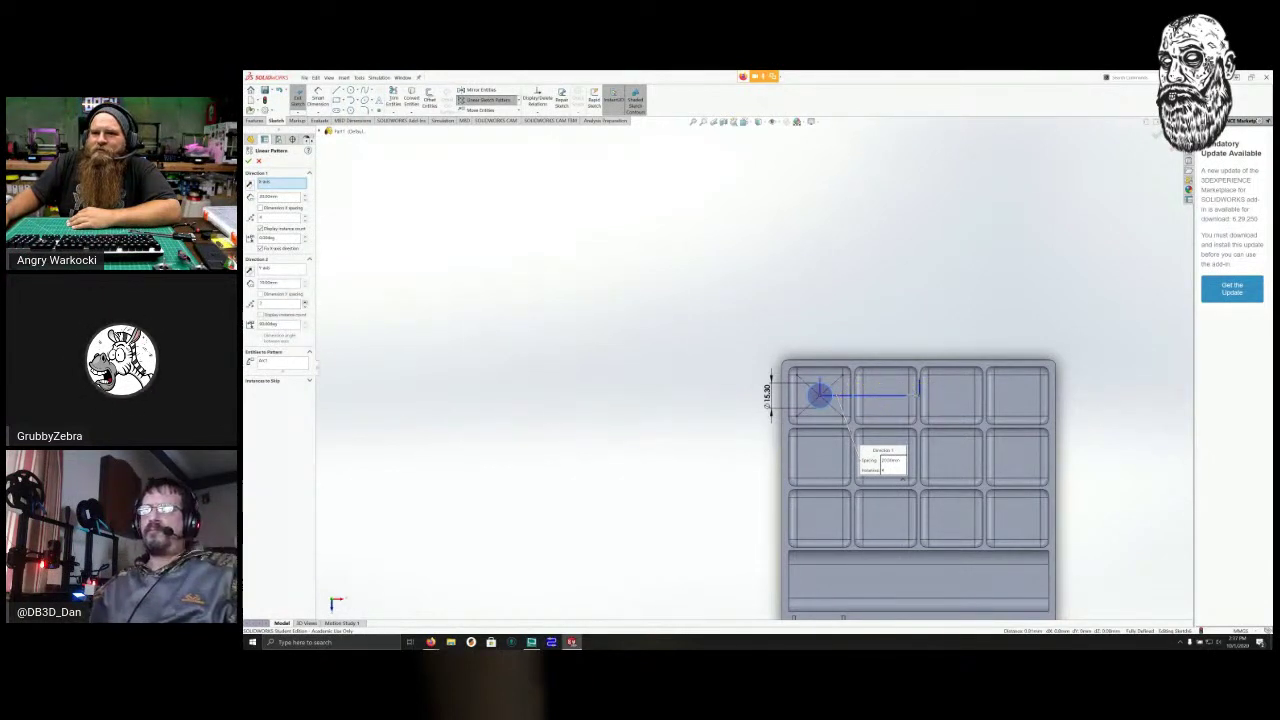
left_click(250, 271)
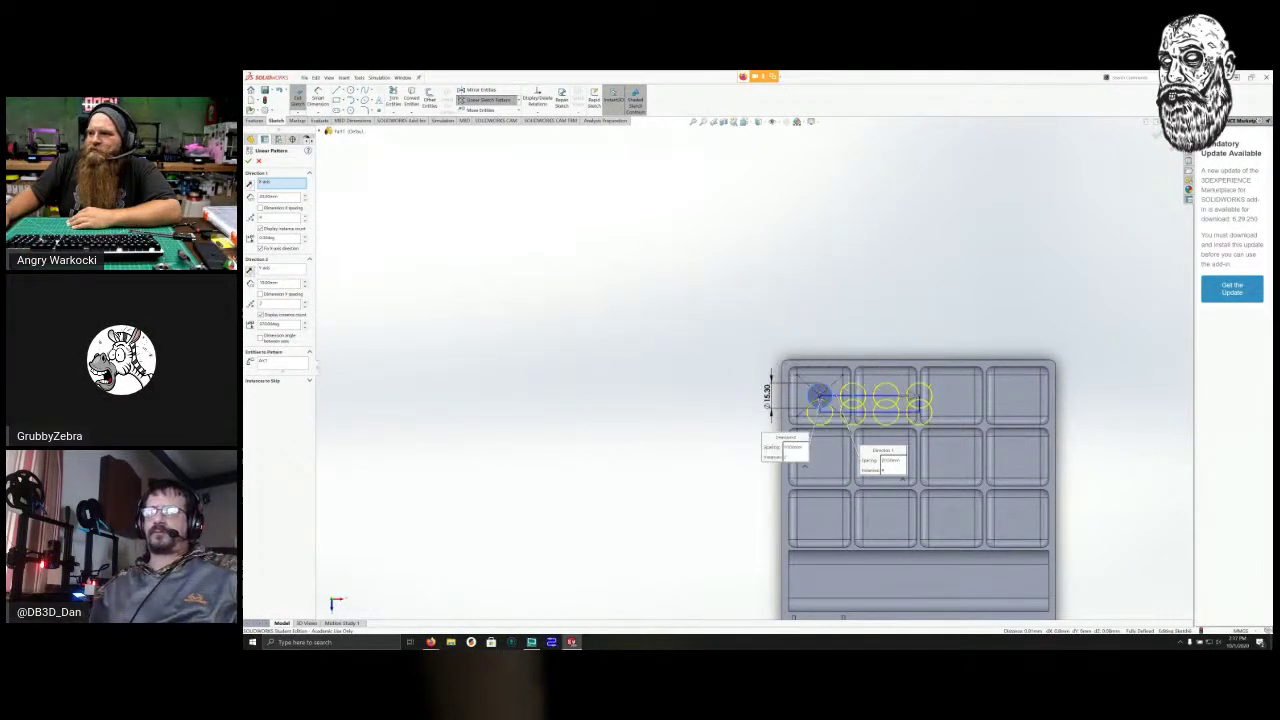
type("25")
key("Tab")
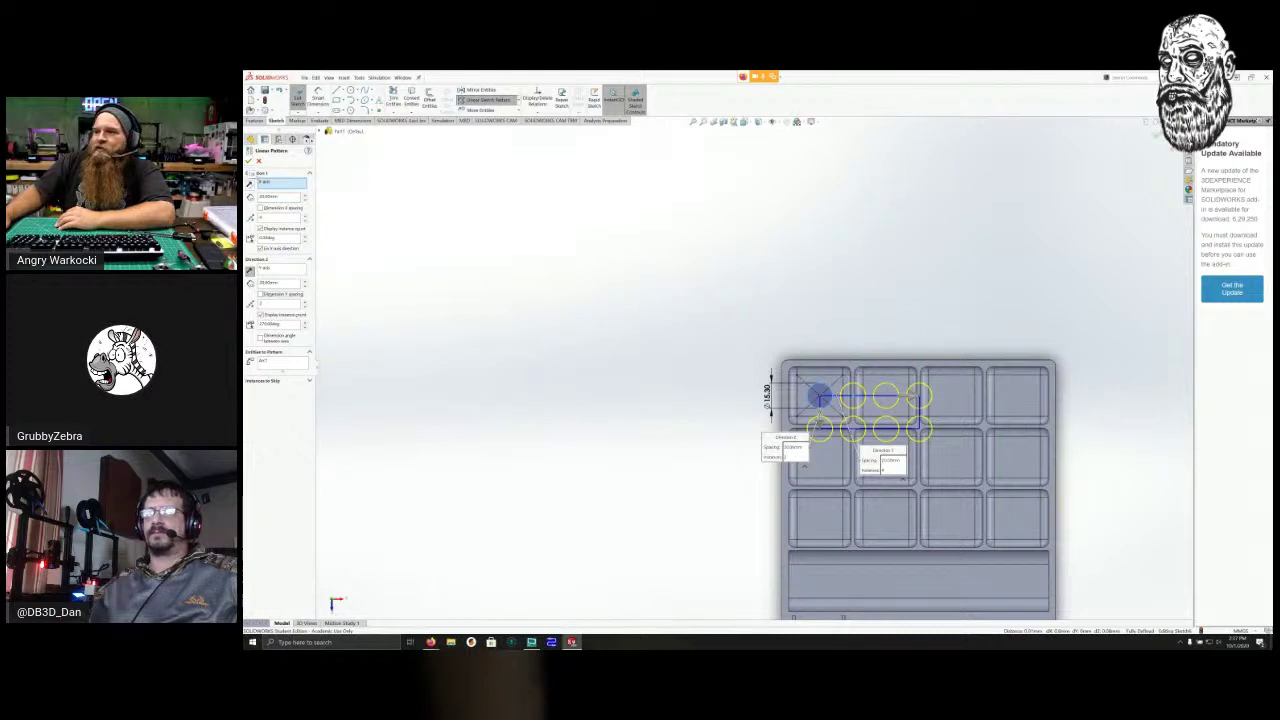
left_click(249, 160)
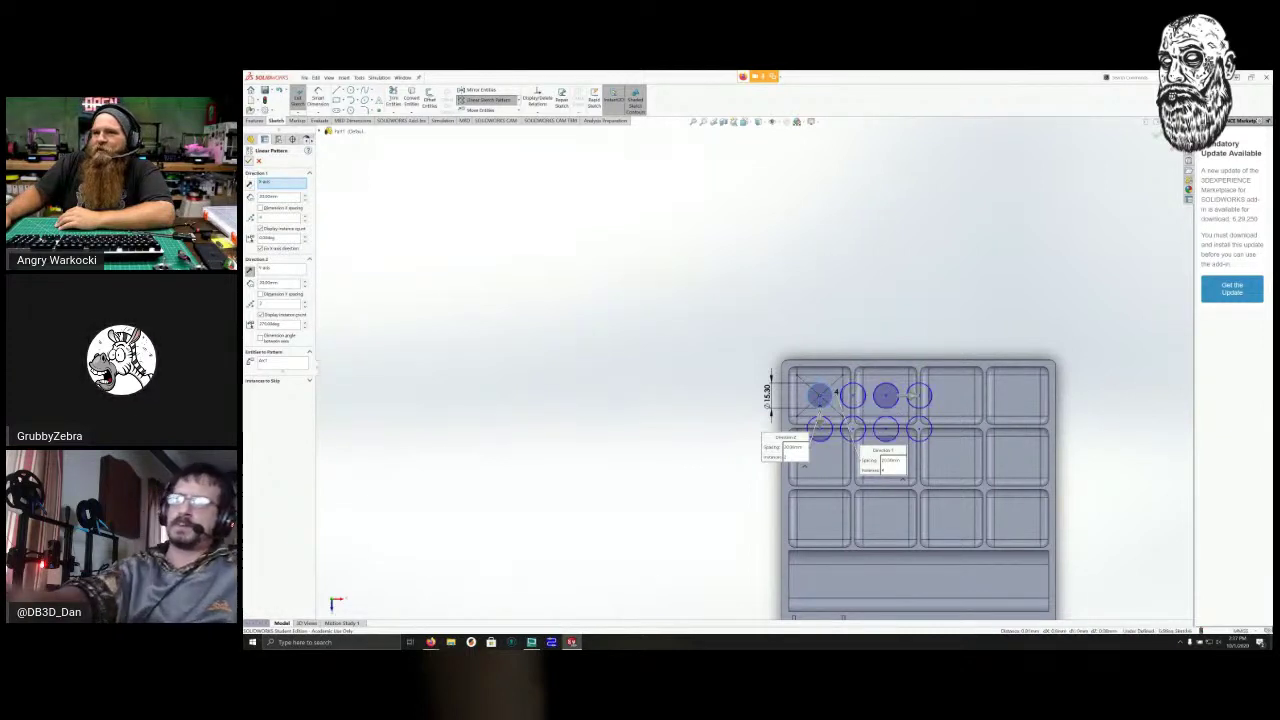
Draw a diagonal construction centerline across the floor corners of the compartment in the second row, fourth column.
scroll(577, 359, "down", 3)
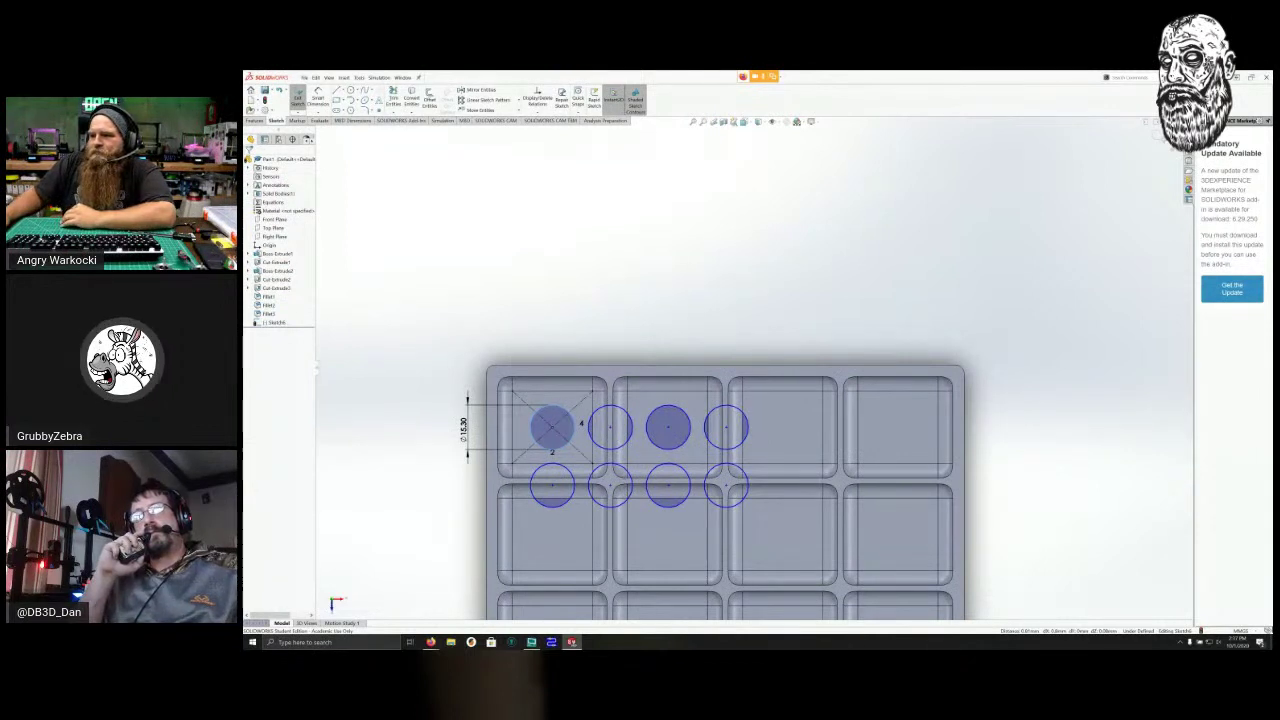
scroll(714, 302, "down", 1)
scroll(714, 302, "up", 4)
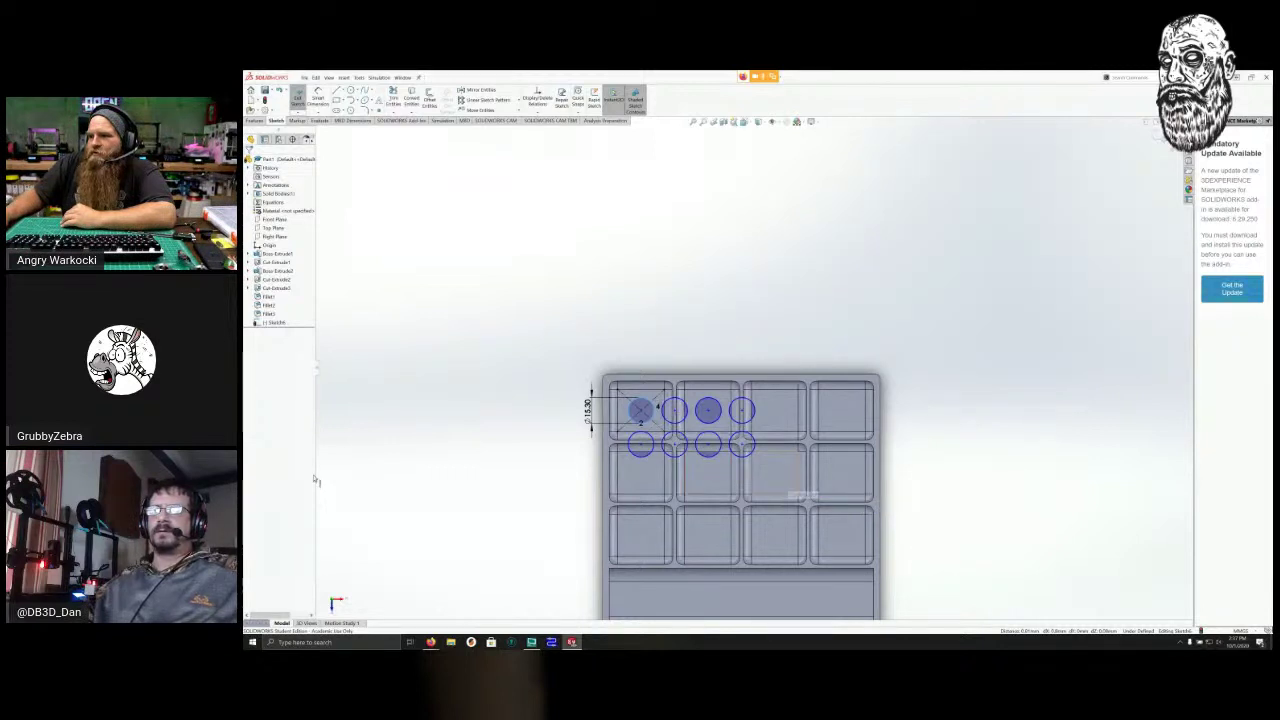
scroll(352, 471, "down", 5)
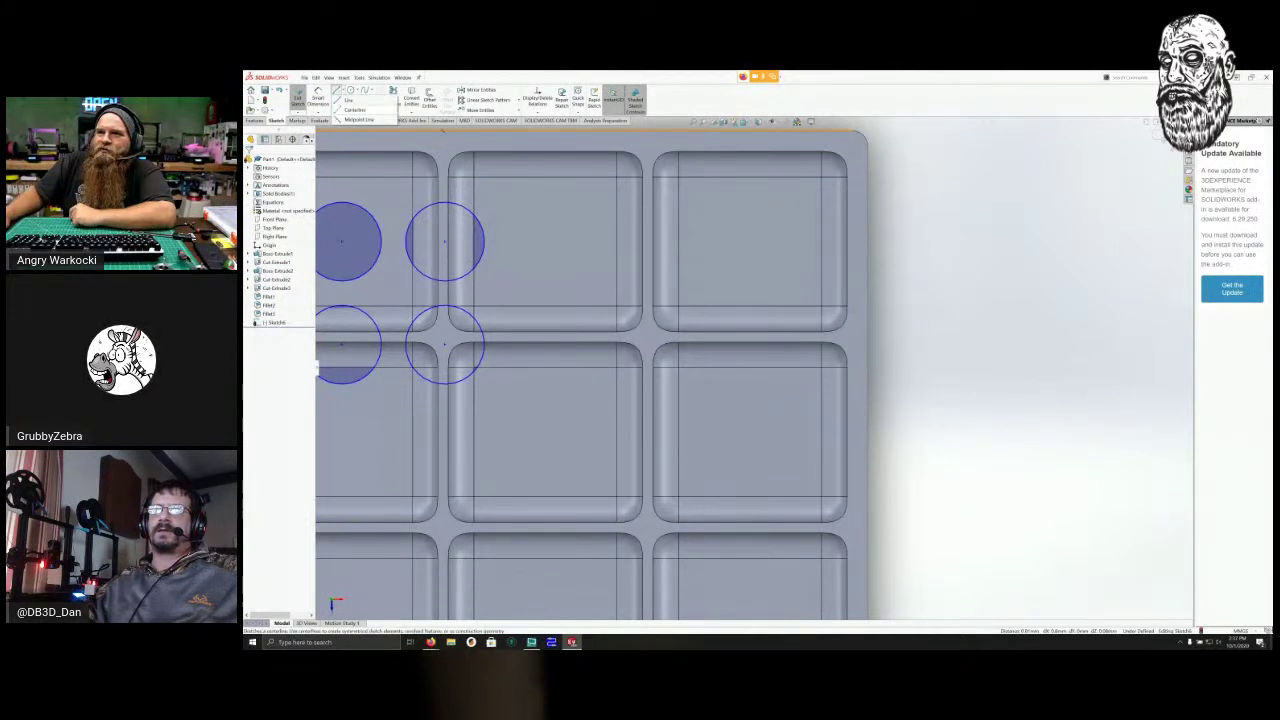
left_click(337, 91)
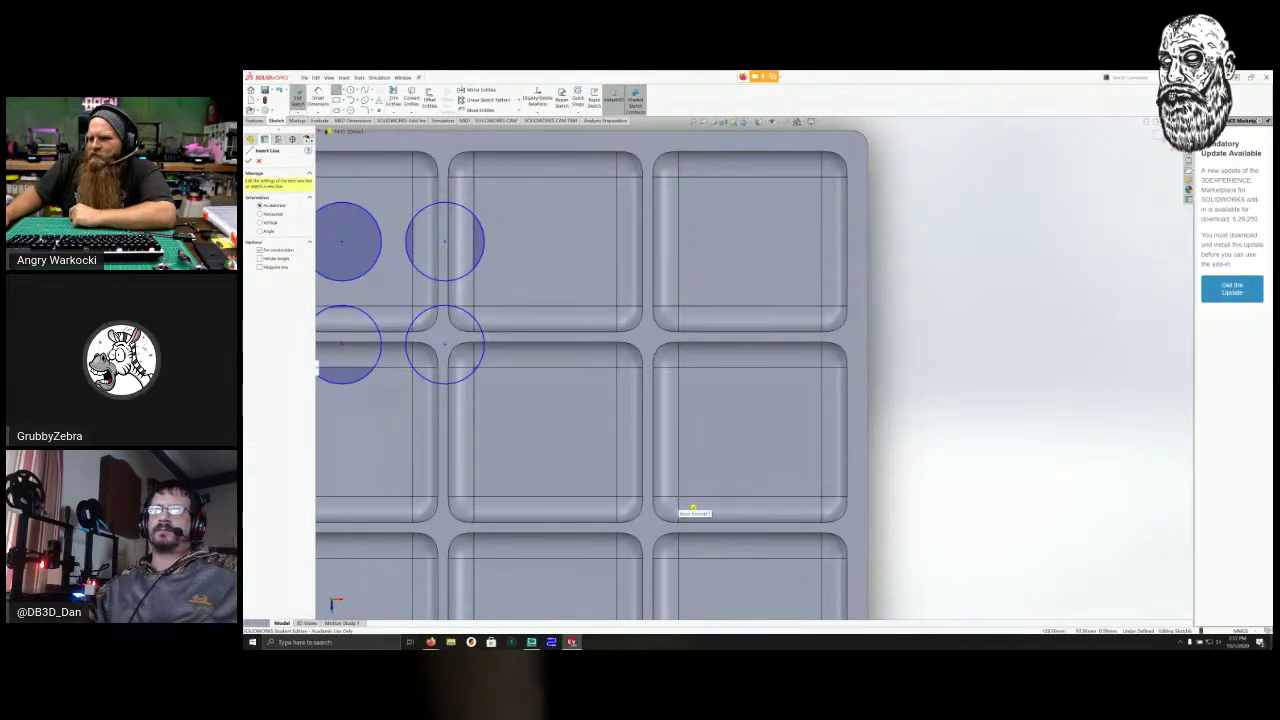
left_click(680, 498)
left_click(822, 368)
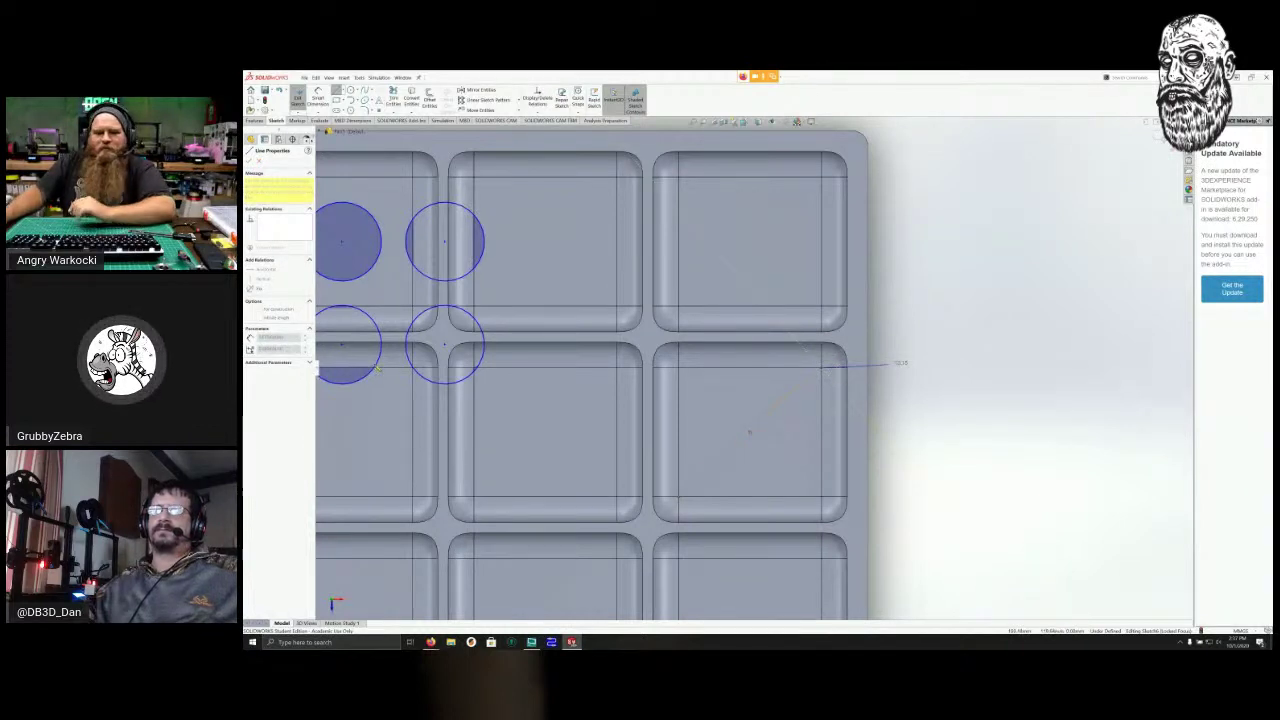
key("Escape")
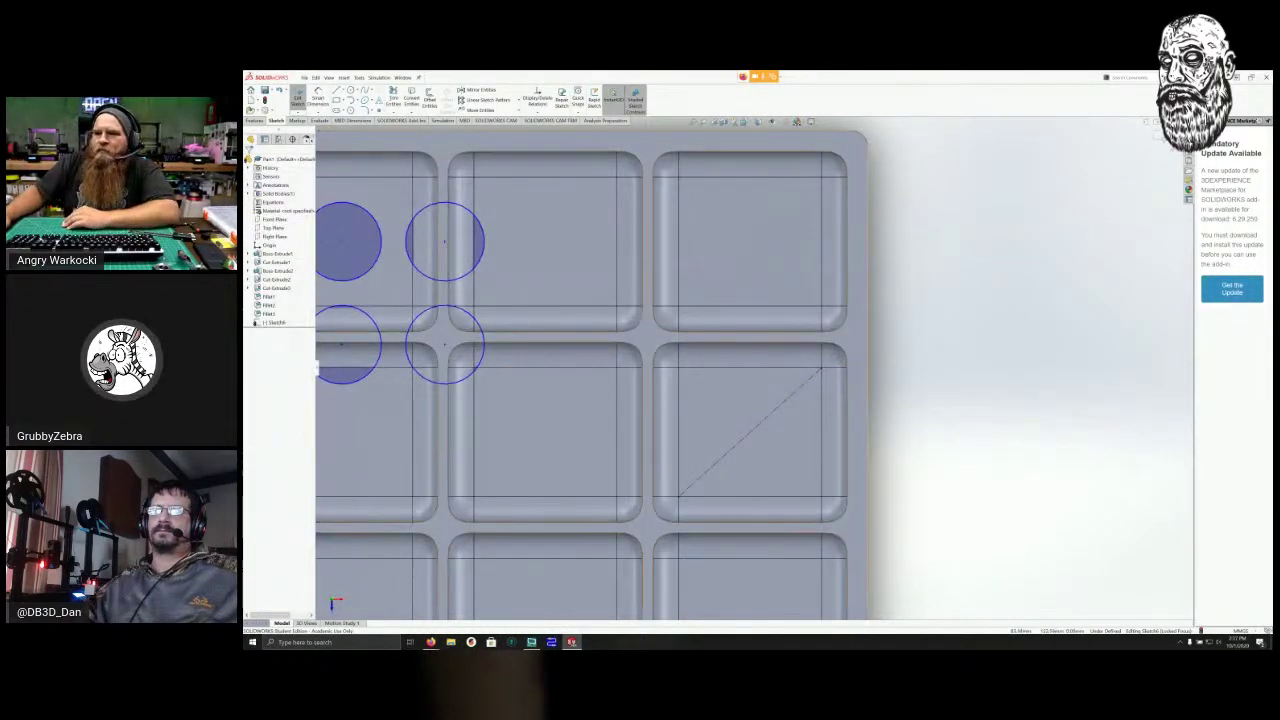
Make the centre of the pattern's far-corner circle coincident with the midpoint of the new diagonal centerline.
left_click(445, 344)
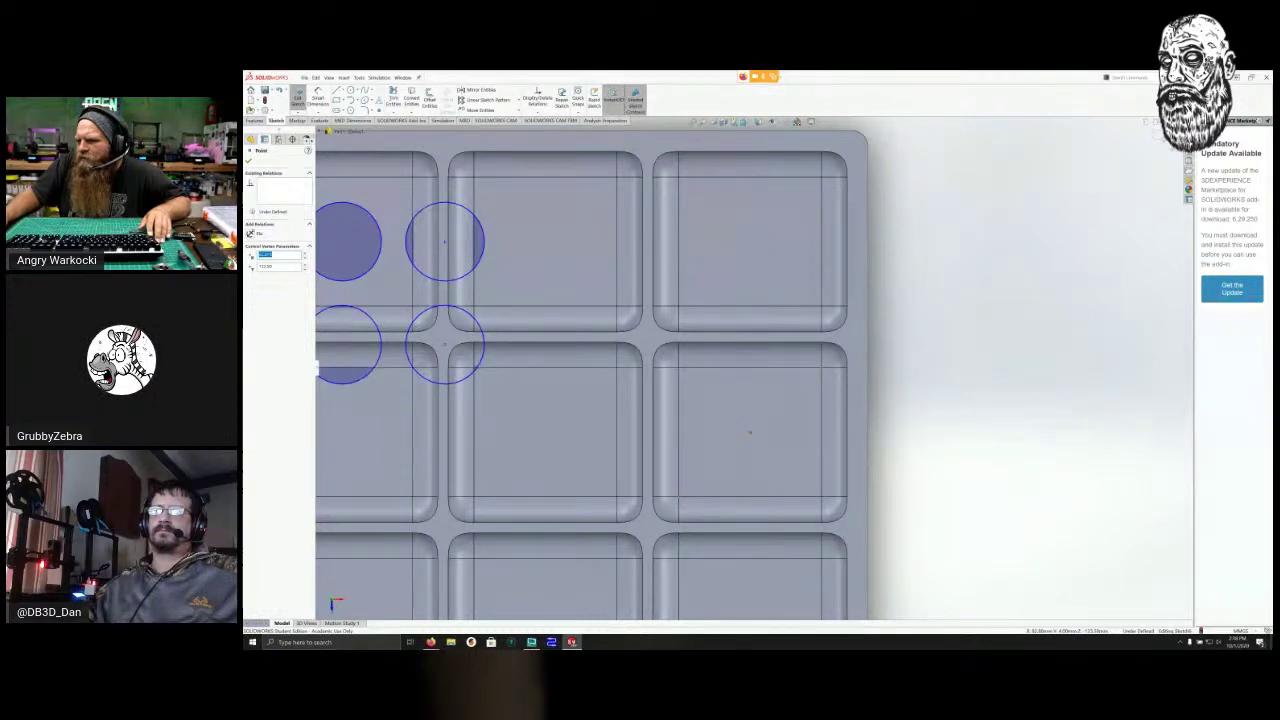
left_click(749, 432)
left_click(748, 428, "ctrl")
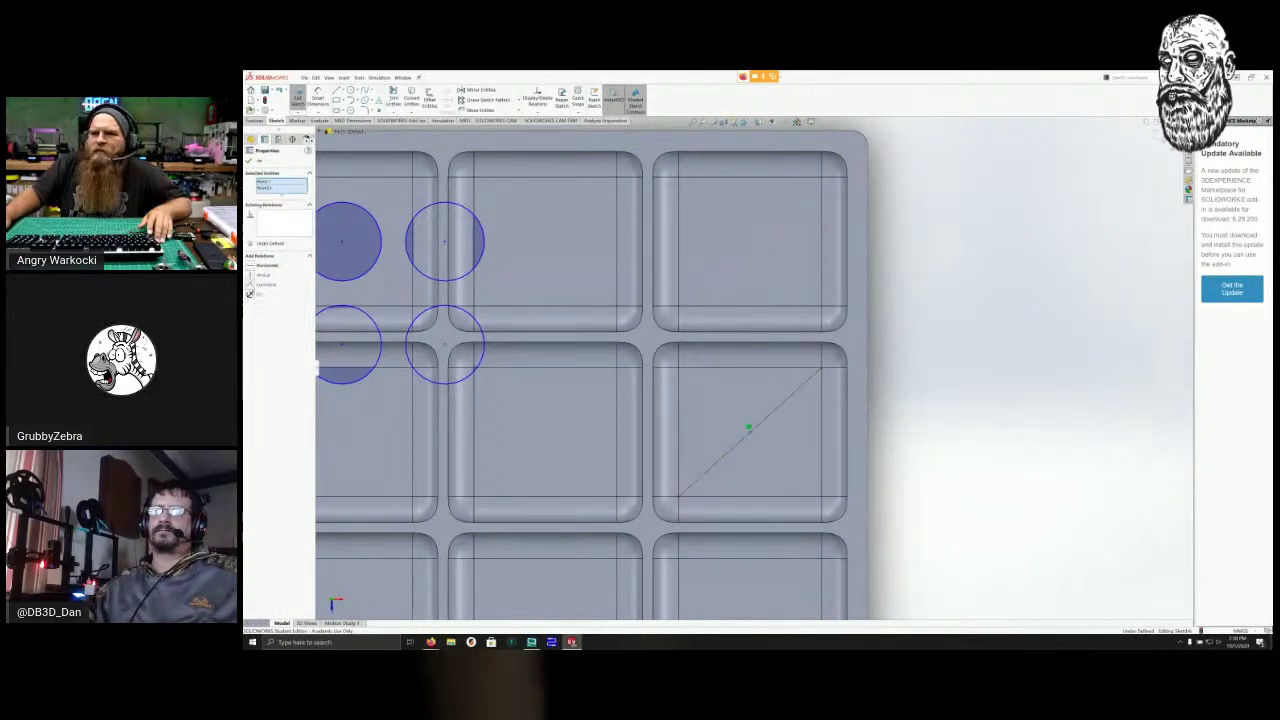
left_click(263, 285)
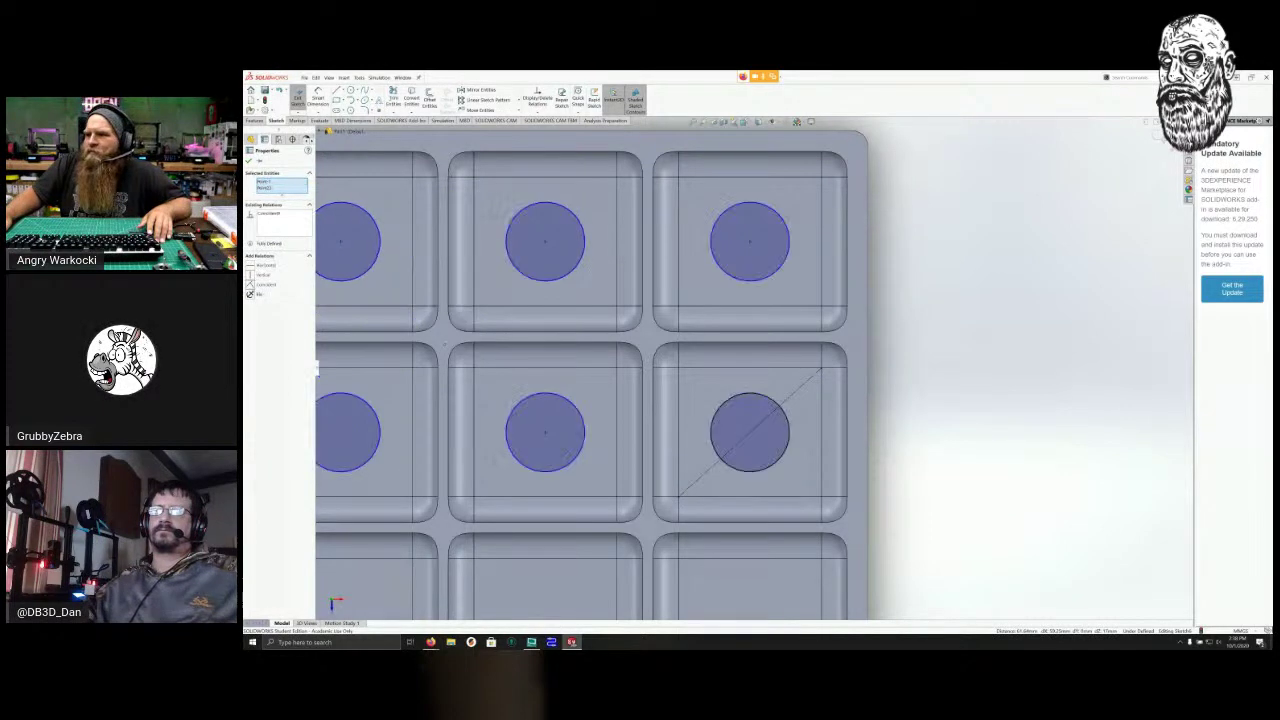
Try adding vertical and horizontal relations between the first two circle centres of the first row, and undo them.
scroll(506, 377, "down", 2)
scroll(480, 380, "up", 6)
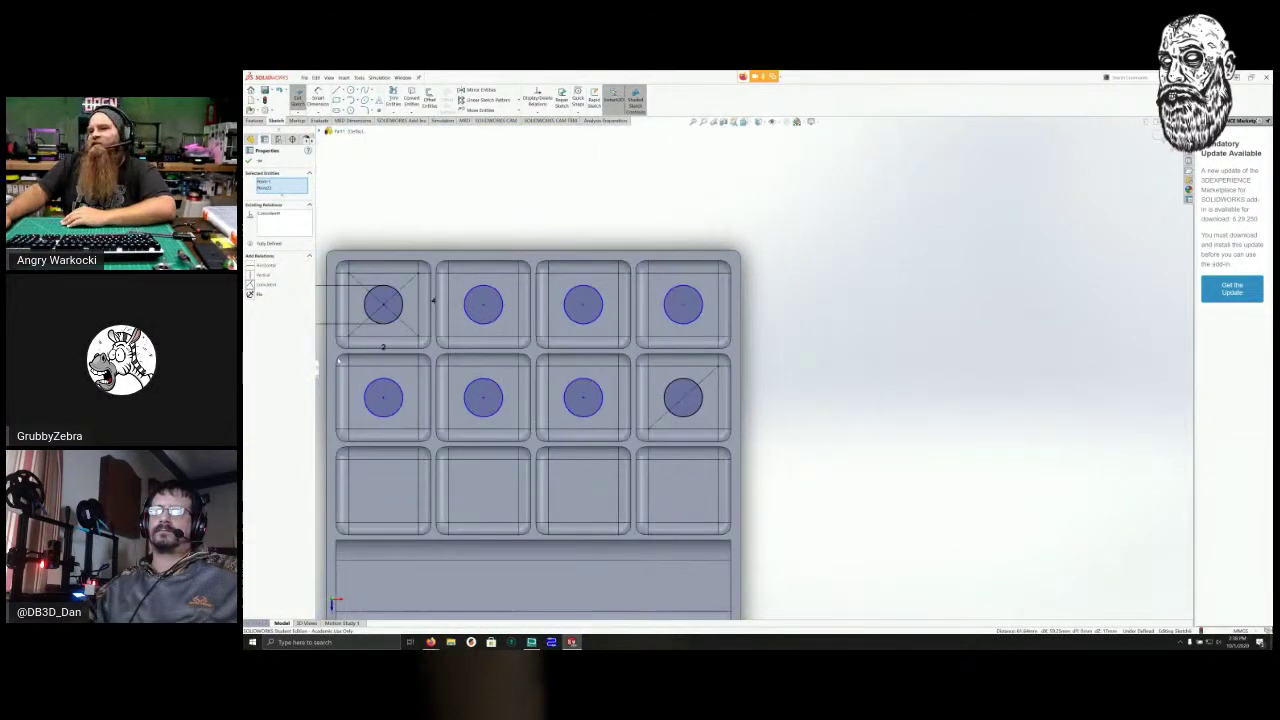
scroll(340, 365, "up", 3)
scroll(335, 363, "down", 5)
scroll(320, 361, "up", 4)
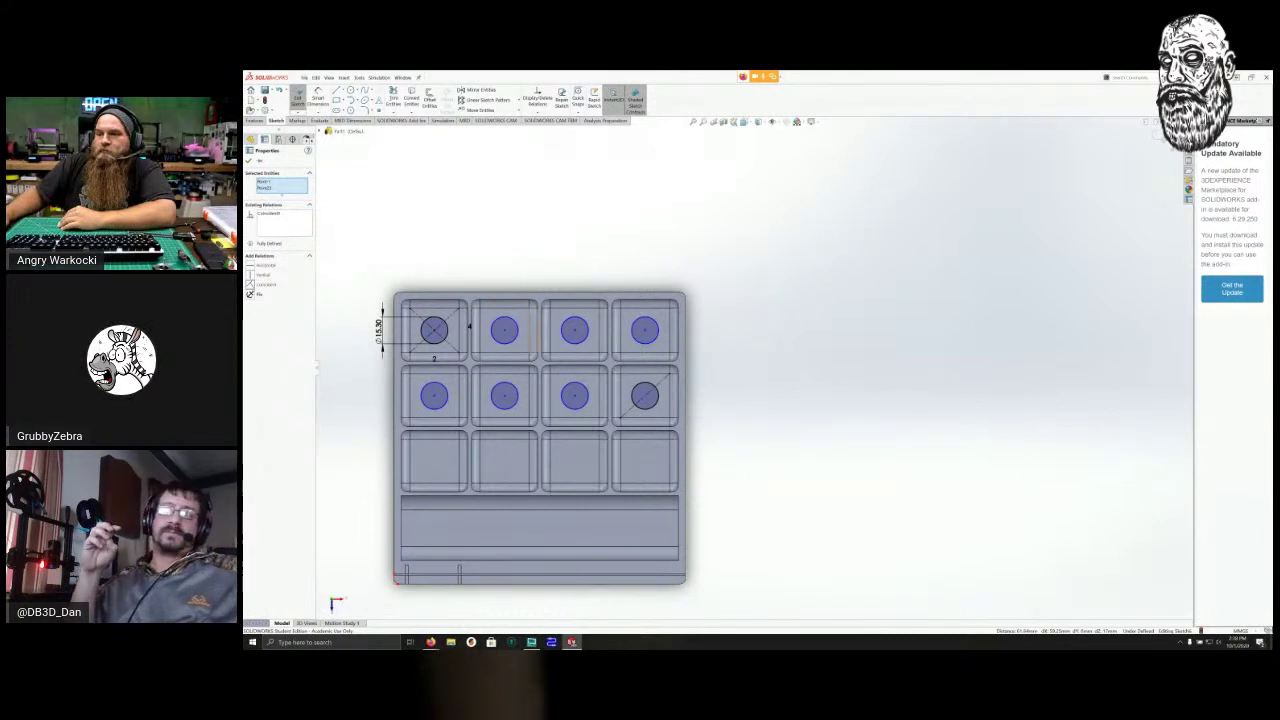
scroll(484, 295, "down", 2)
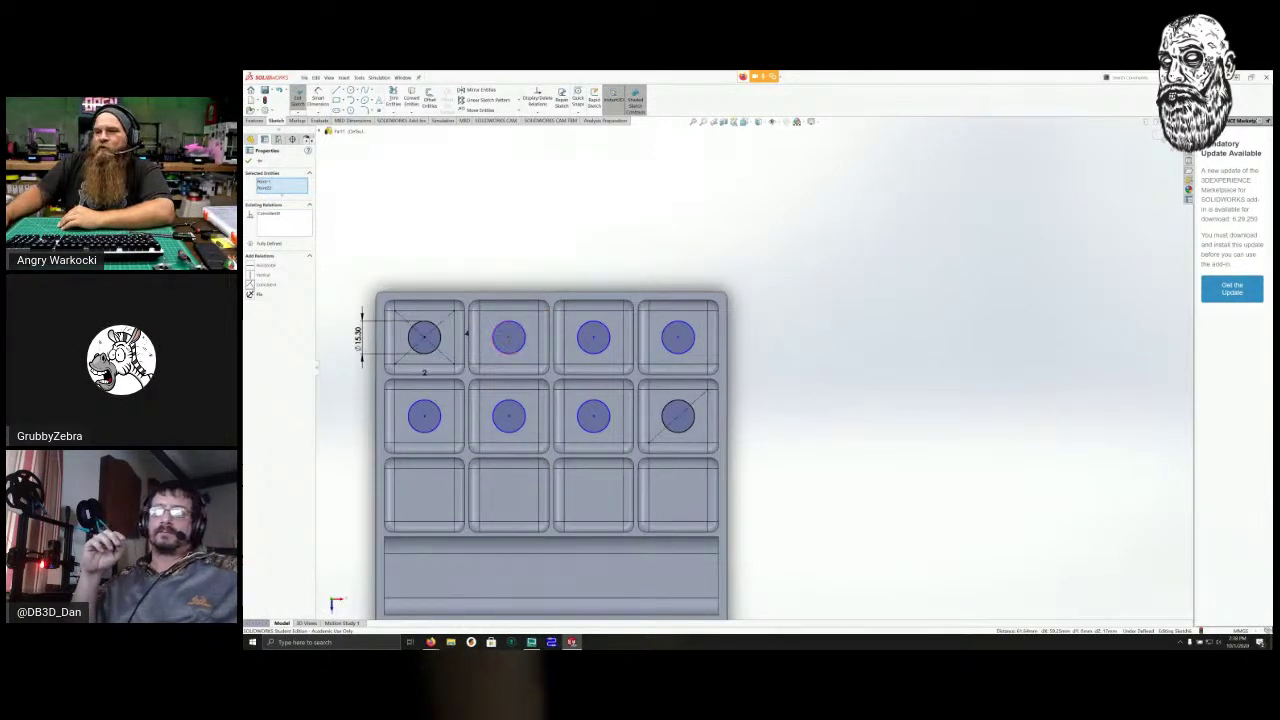
left_click(508, 337)
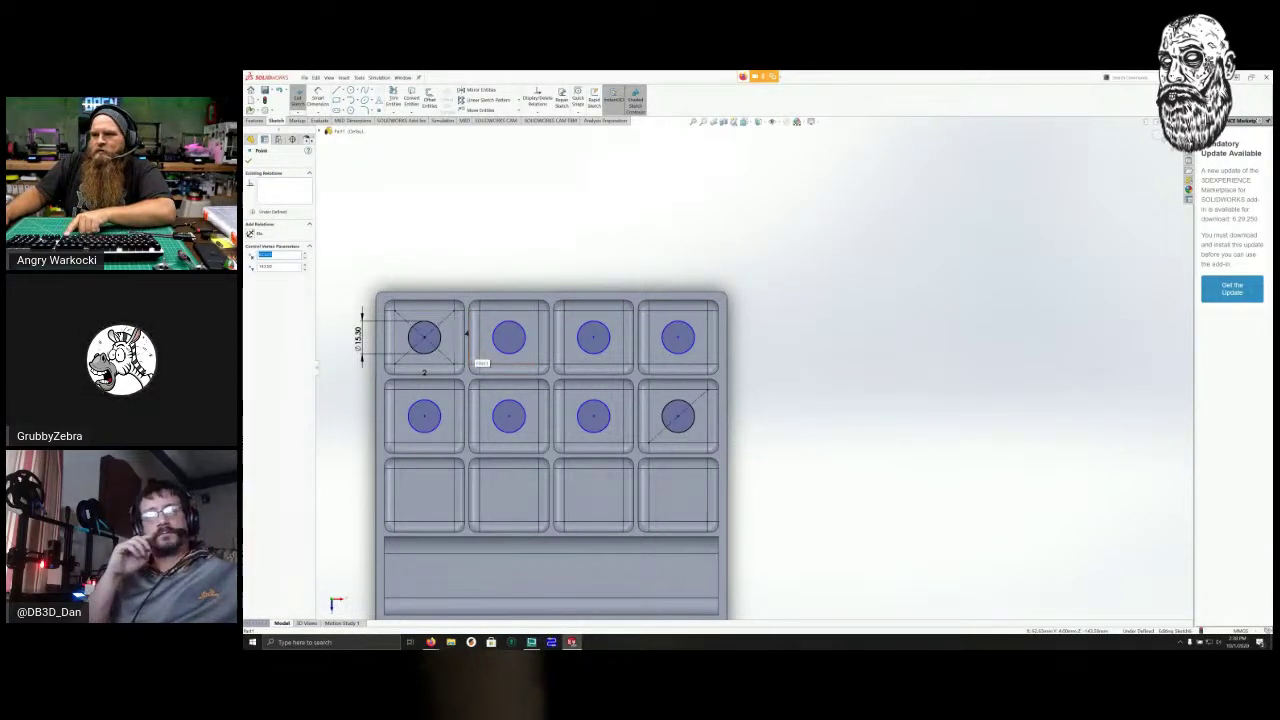
left_click(424, 338, "ctrl")
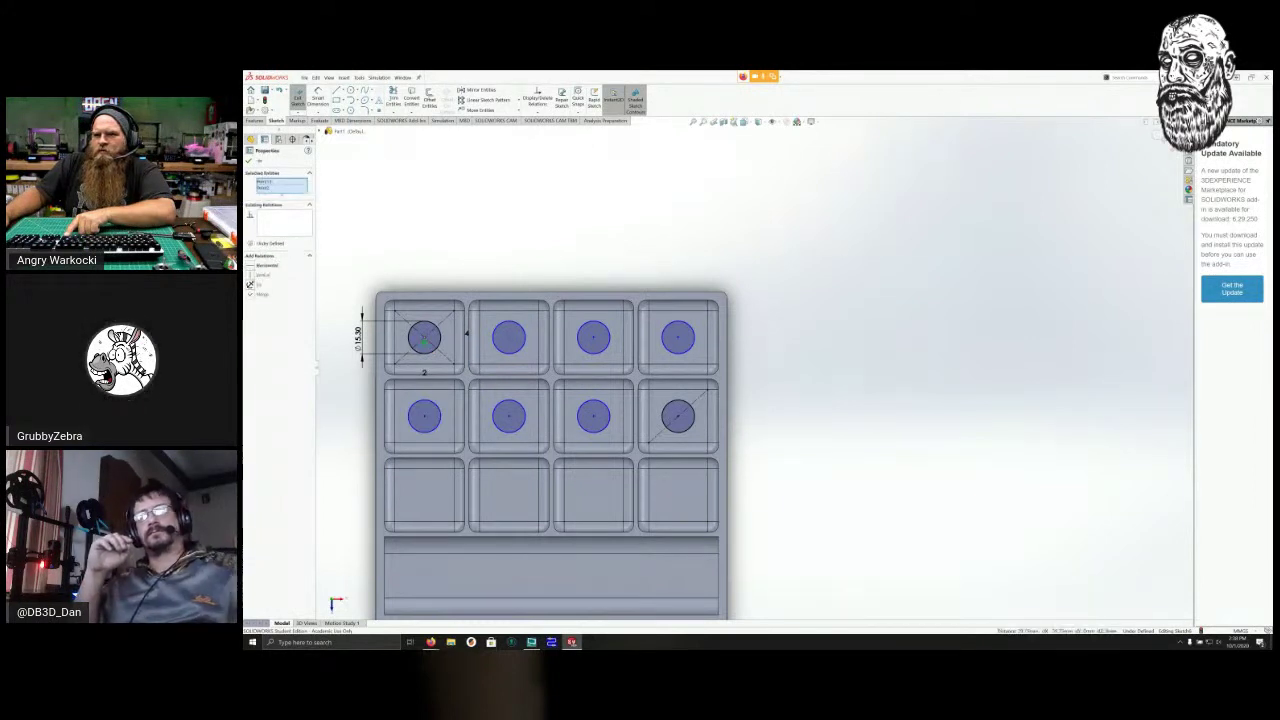
left_click(263, 275)
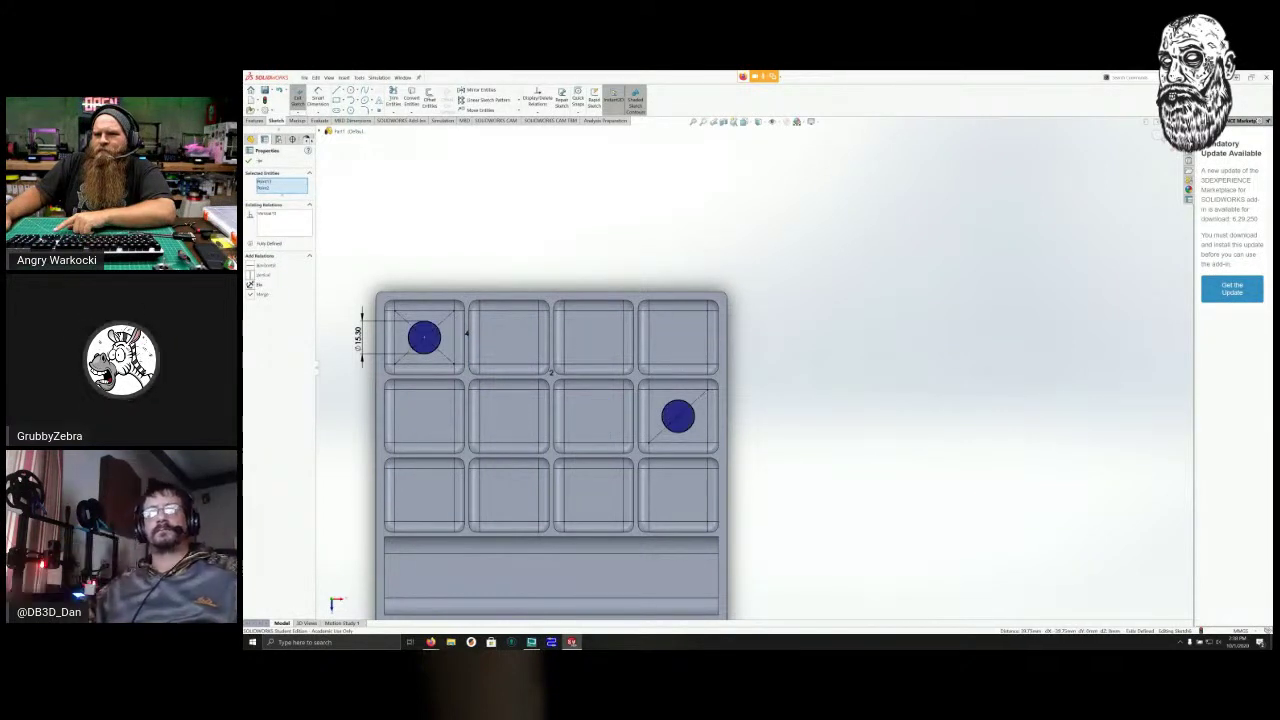
left_click(262, 265)
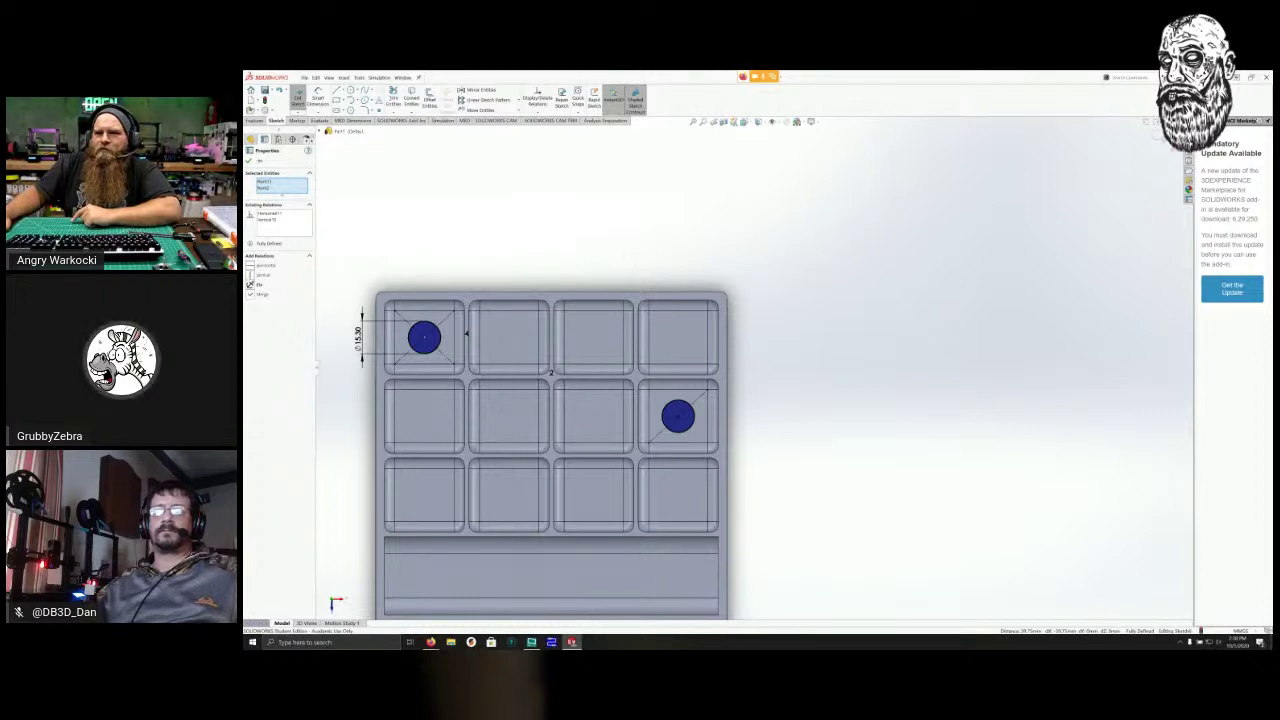
key("Escape")
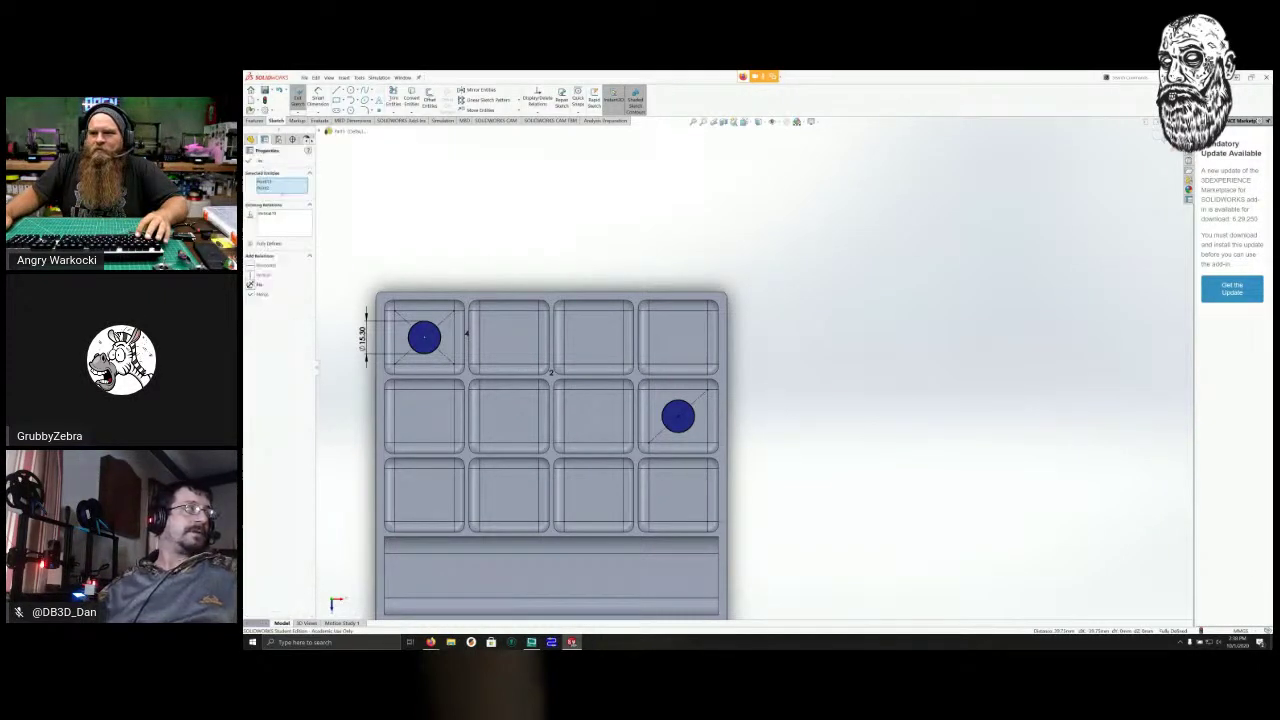
key("ctrl+z")
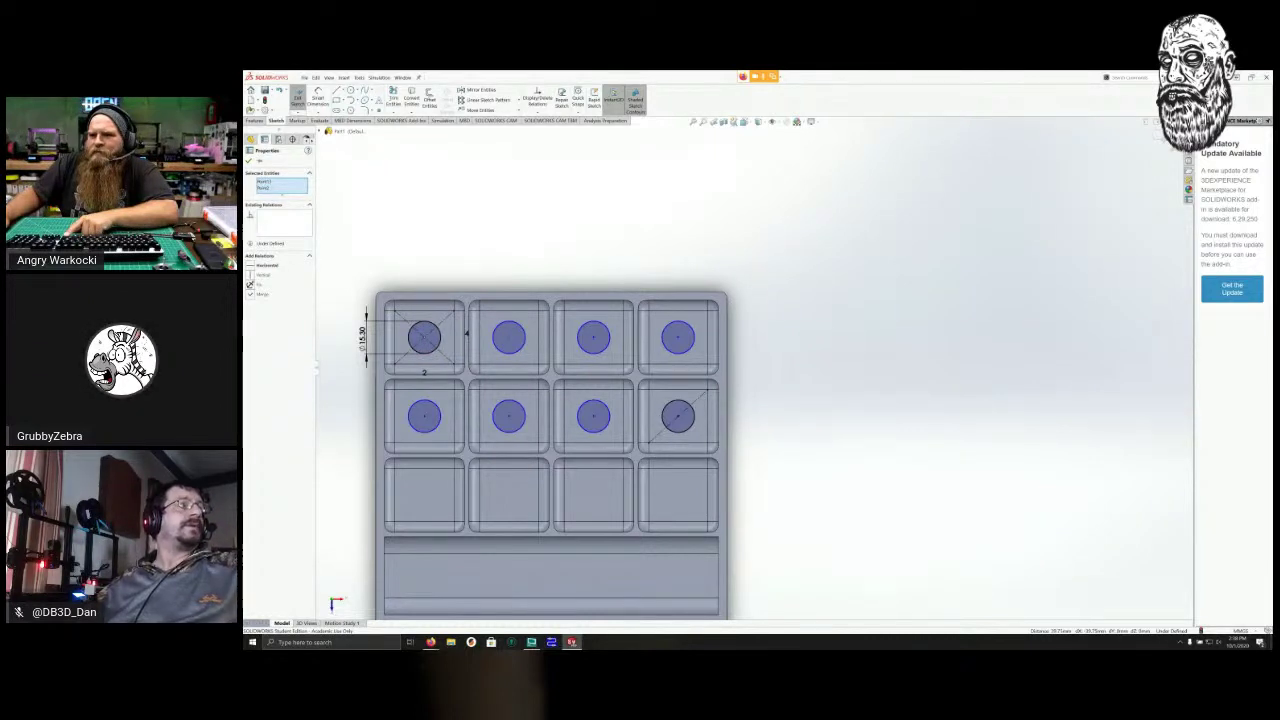
Add a horizontal relation between the centres of the first and second circles in the first row.
left_click(424, 337)
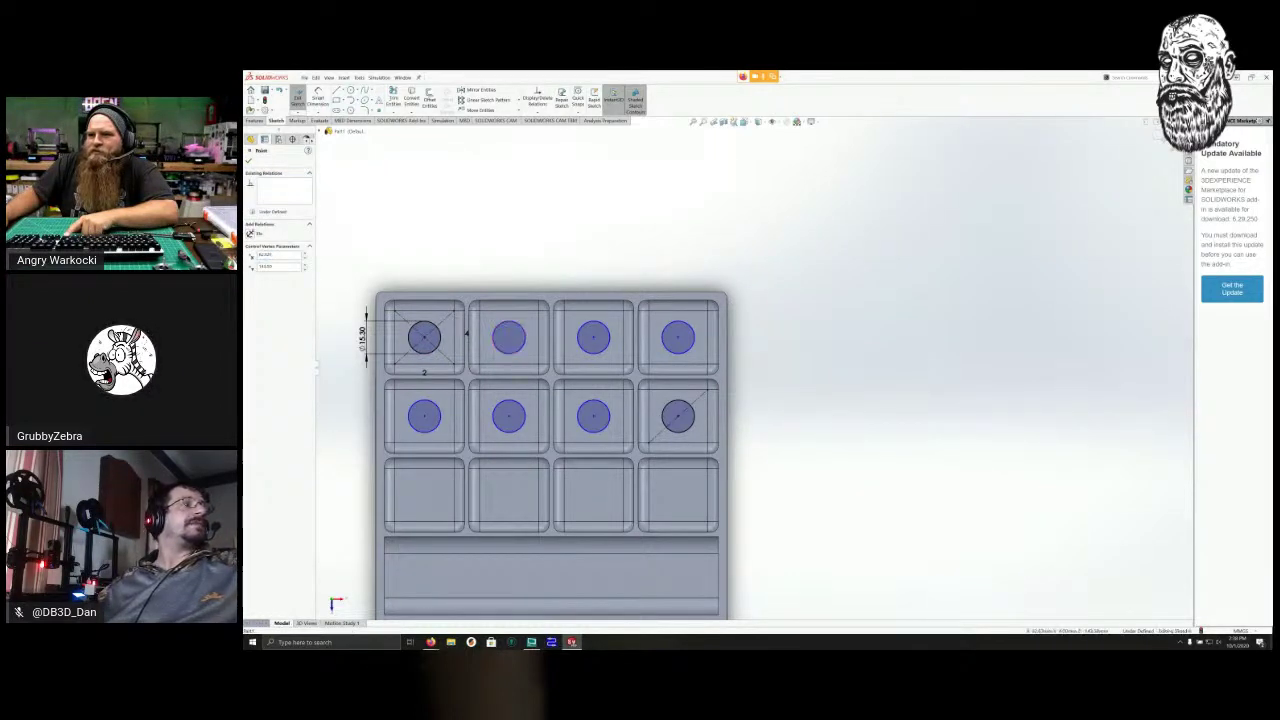
key("Escape")
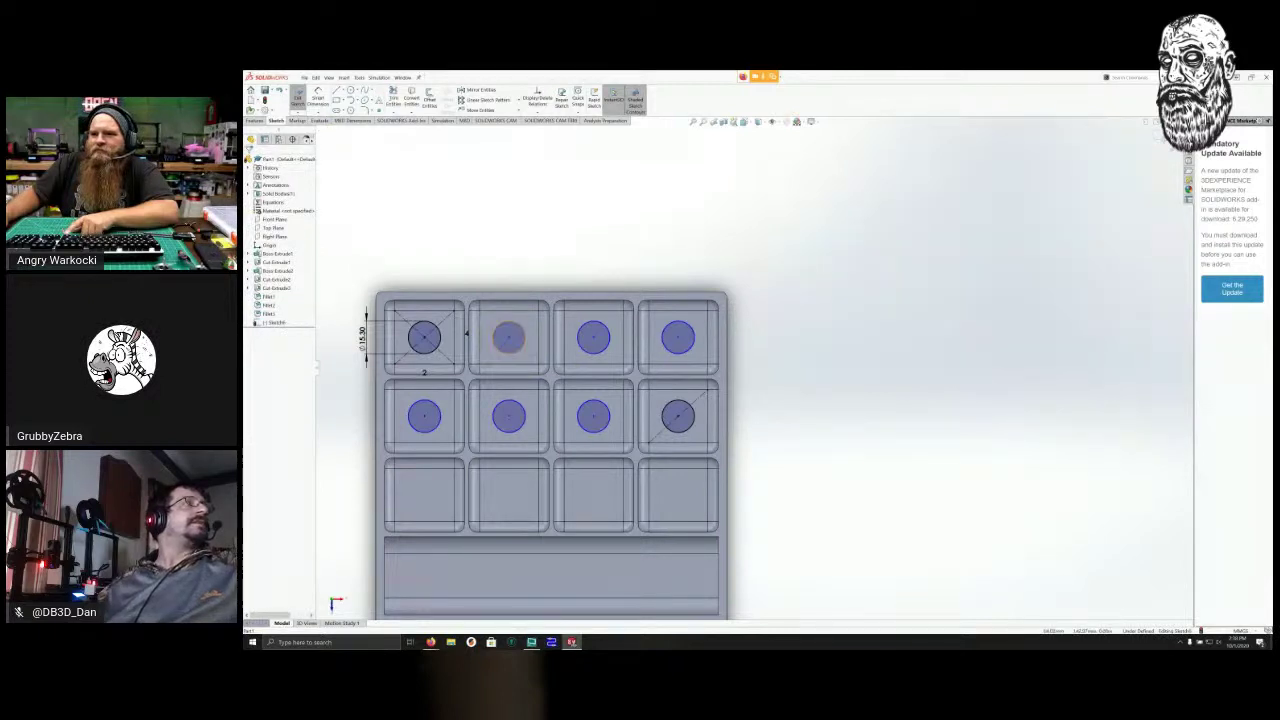
left_click(508, 337)
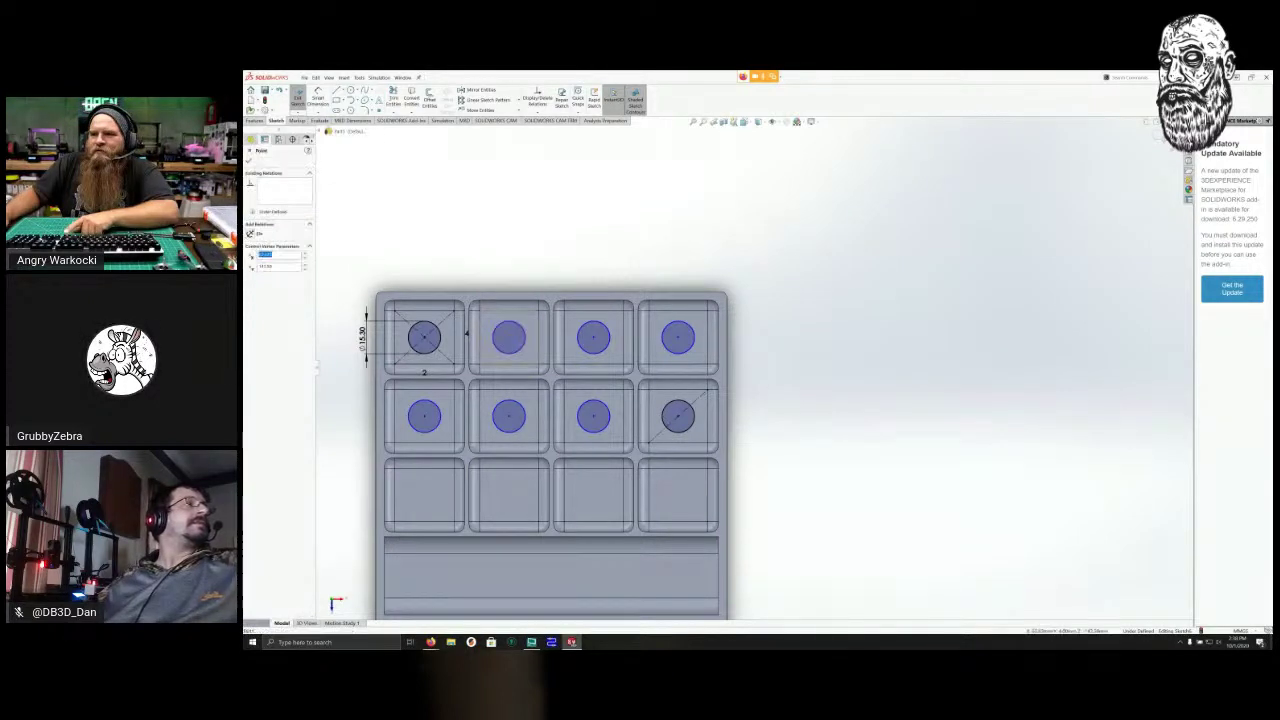
scroll(337, 321, "down", 5)
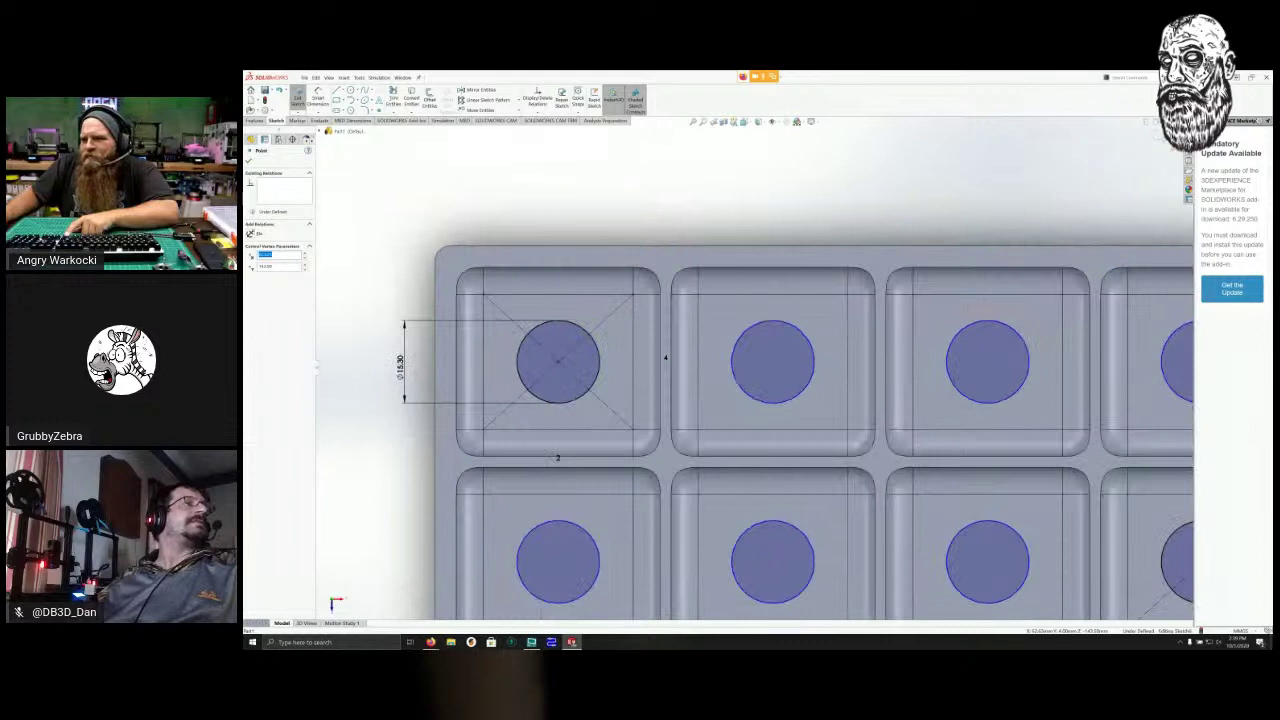
left_click(558, 362, "ctrl")
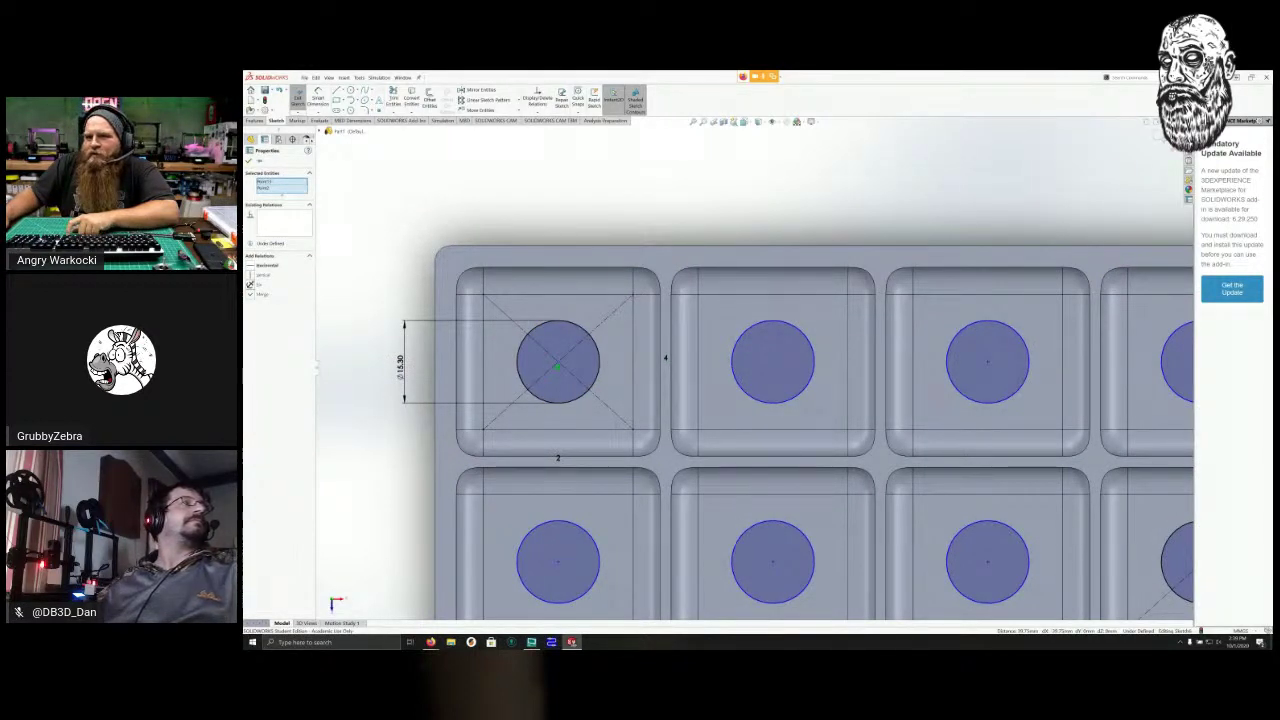
left_click(263, 265)
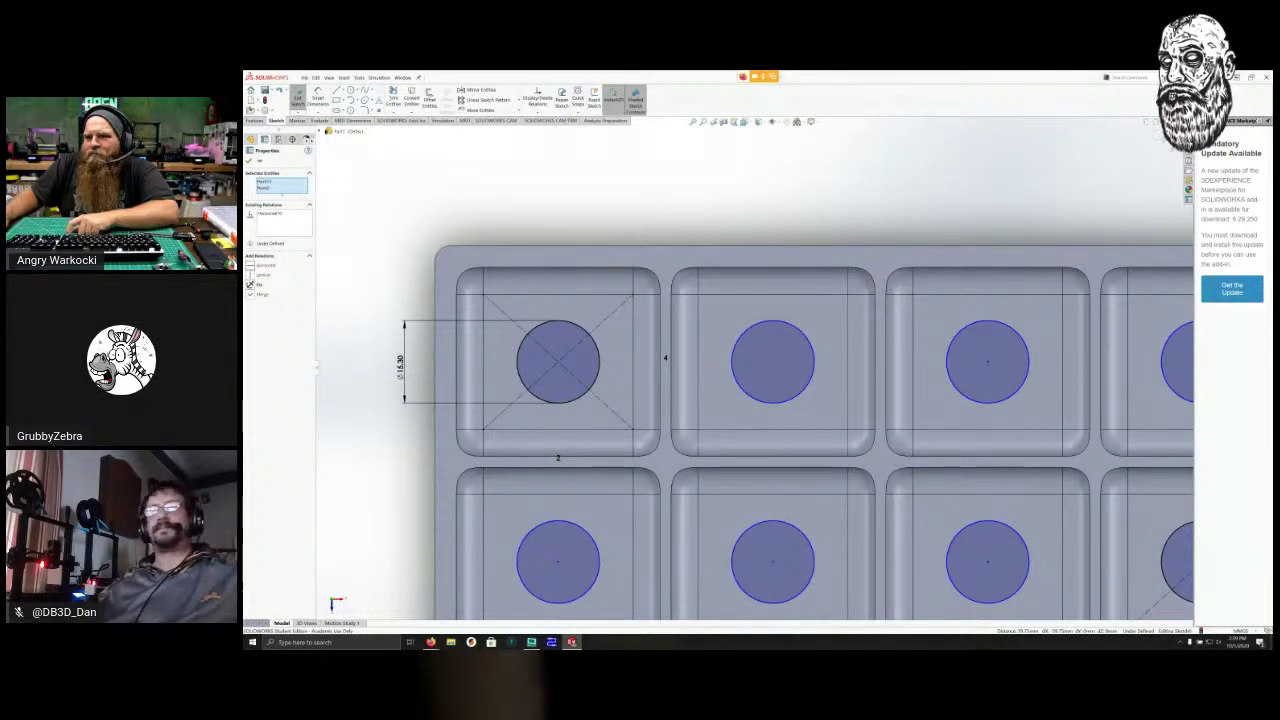
key("Escape")
Add a vertical relation between the centres of the two circles in the first column.
scroll(891, 402, "up", 4)
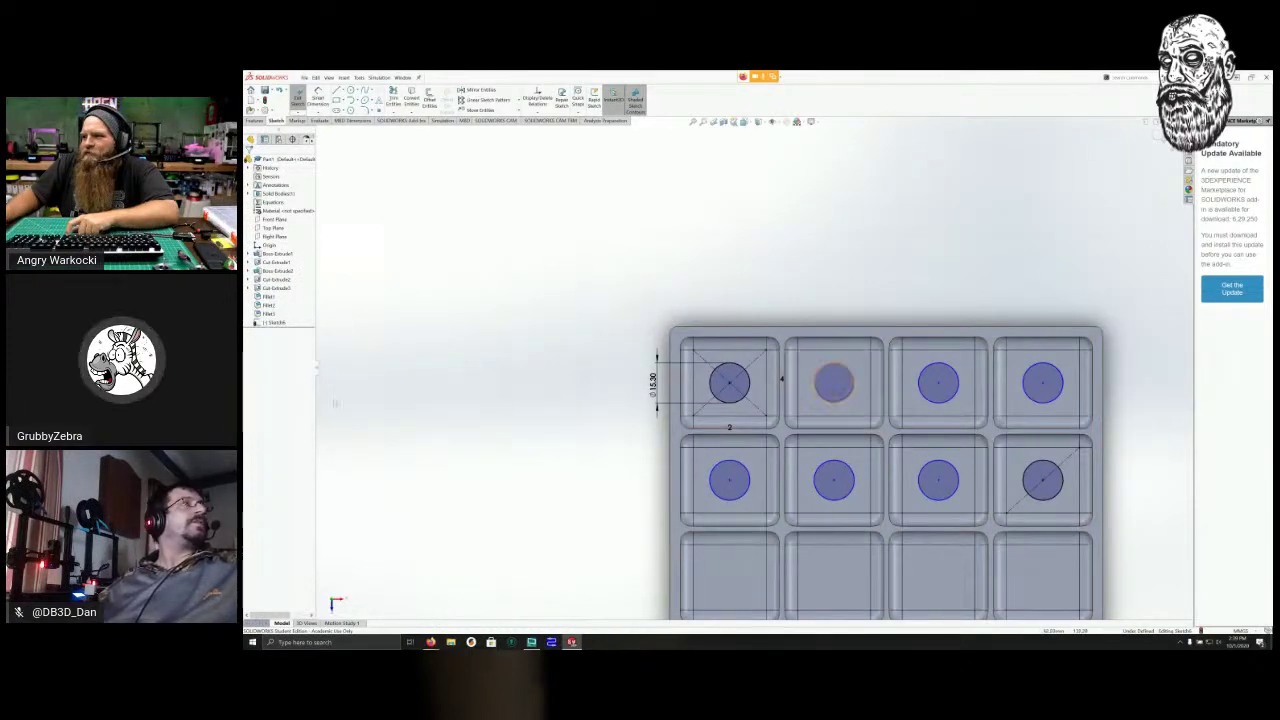
scroll(886, 404, "down", 3)
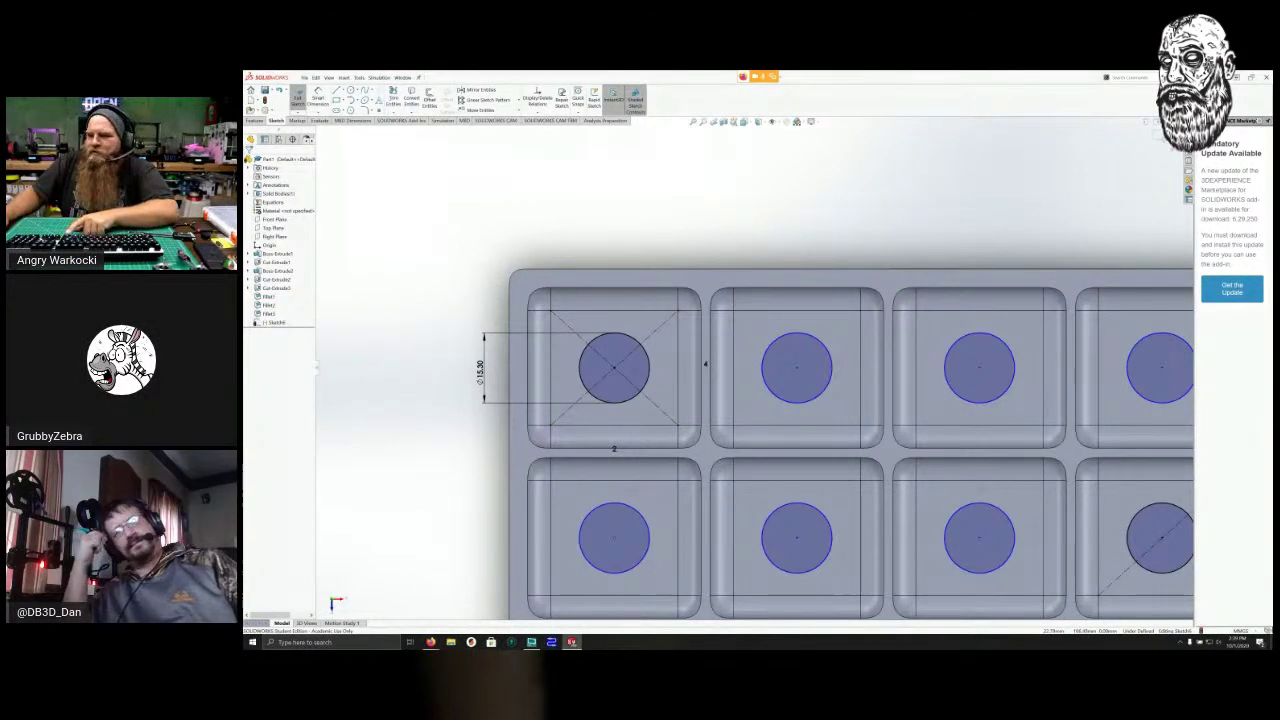
left_click(614, 538)
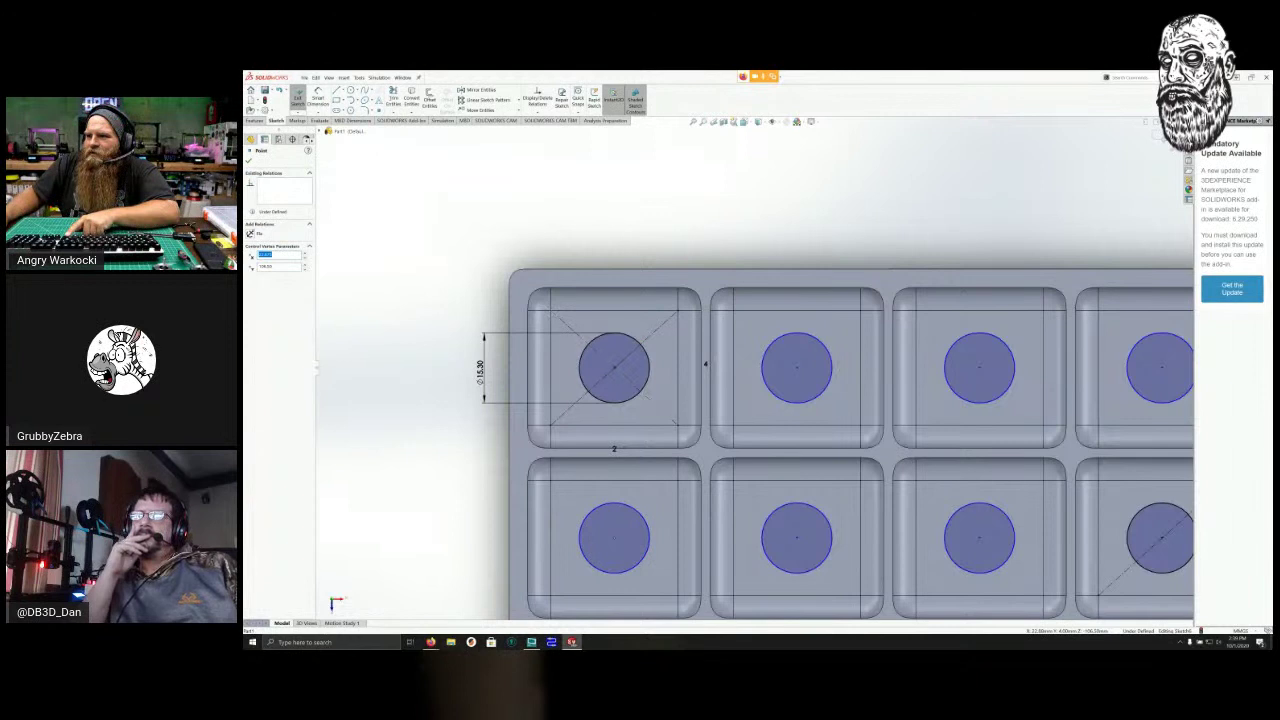
left_click(614, 368)
left_click(794, 368, "ctrl")
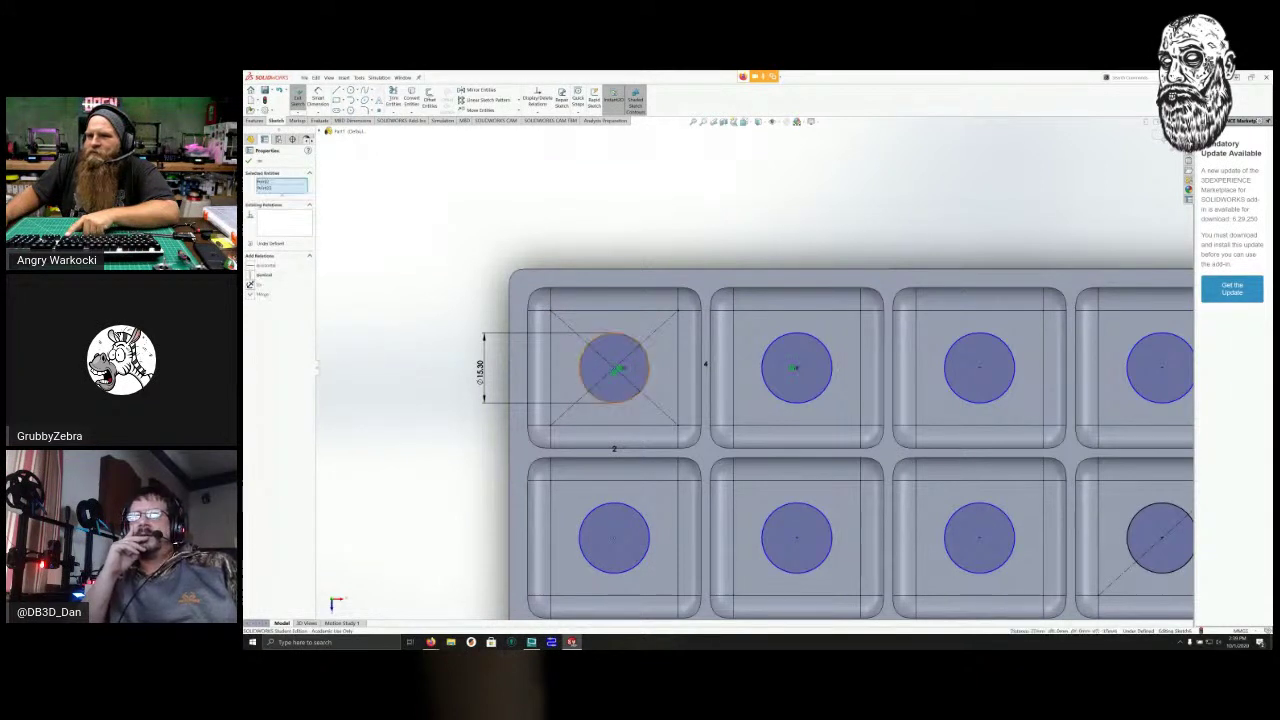
left_click(263, 275)
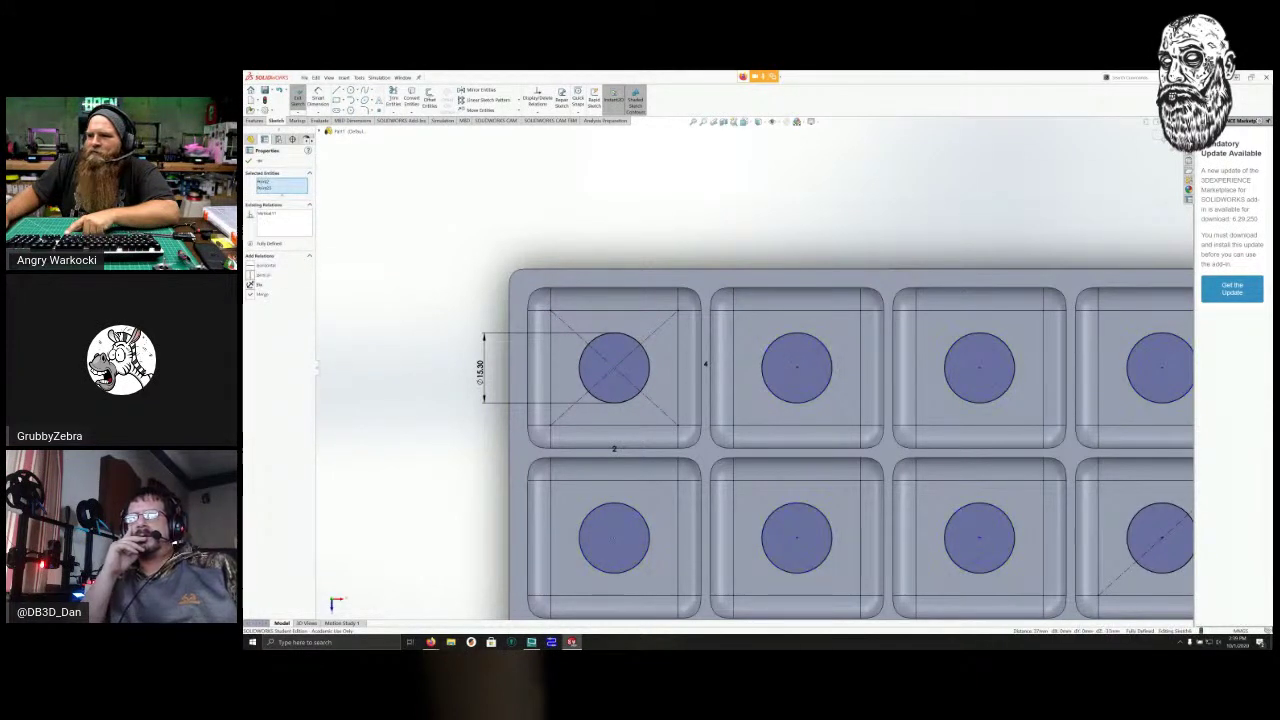
key("Escape")
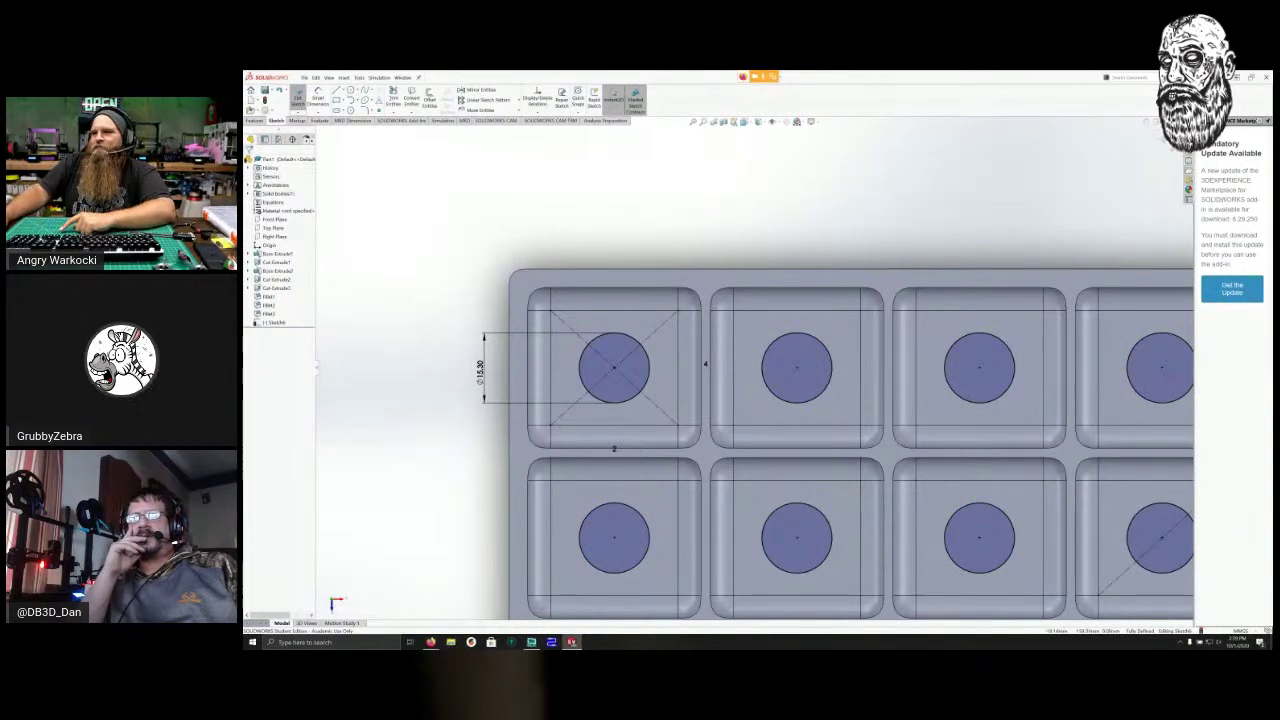
Cut-extrude the eight sketched circles to a blind depth of 1.8 mm into the compartment floors.
scroll(818, 378, "up", 4)
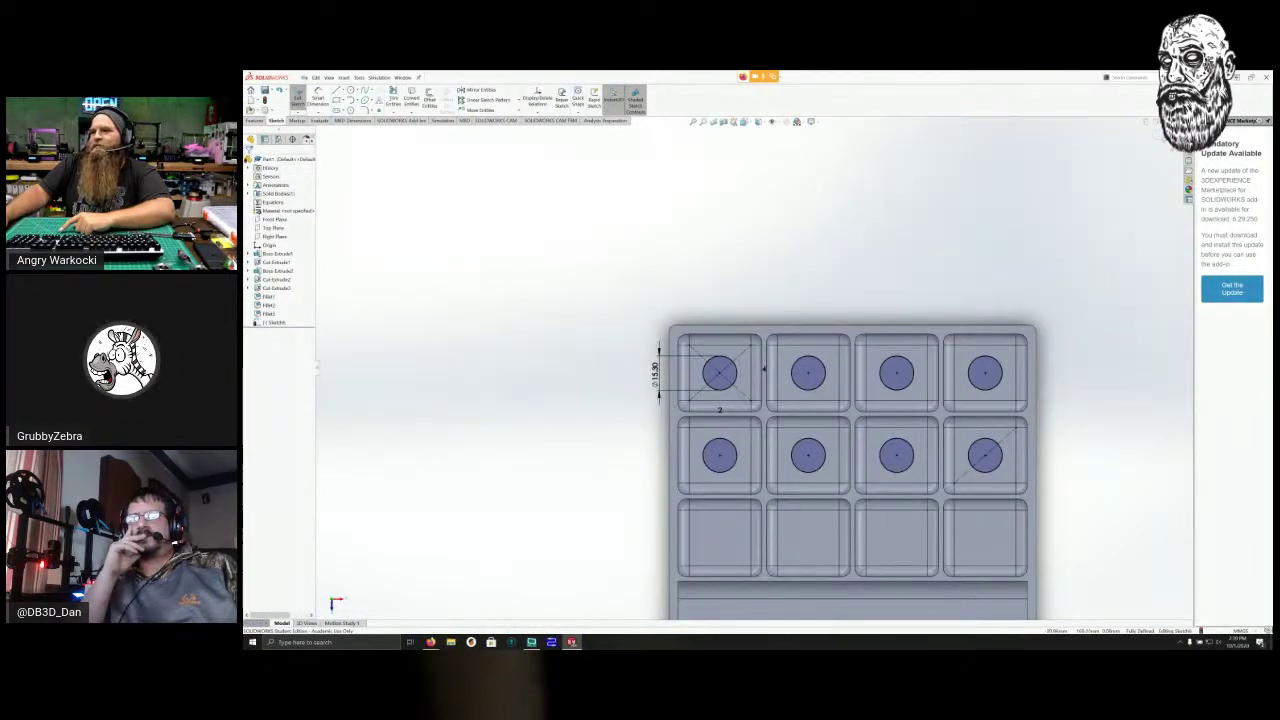
scroll(790, 378, "up", 1)
middle_click_drag(800, 390, 766, 406)
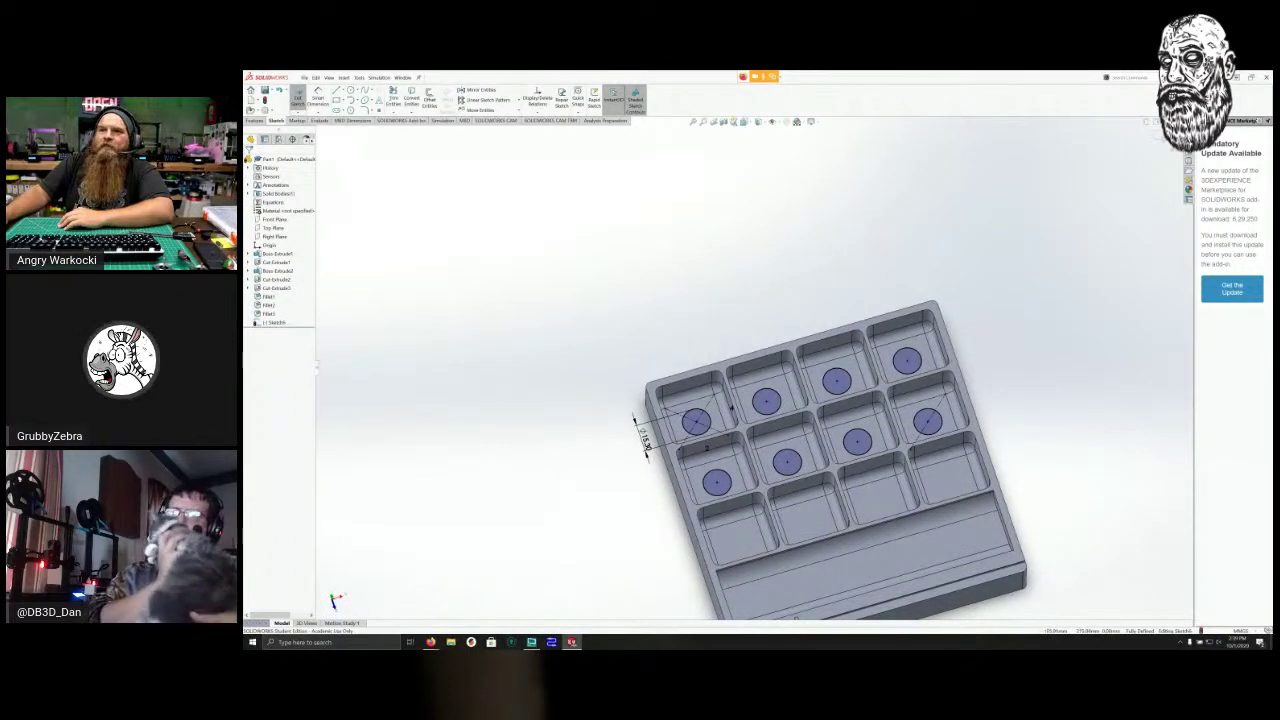
left_click(255, 121)
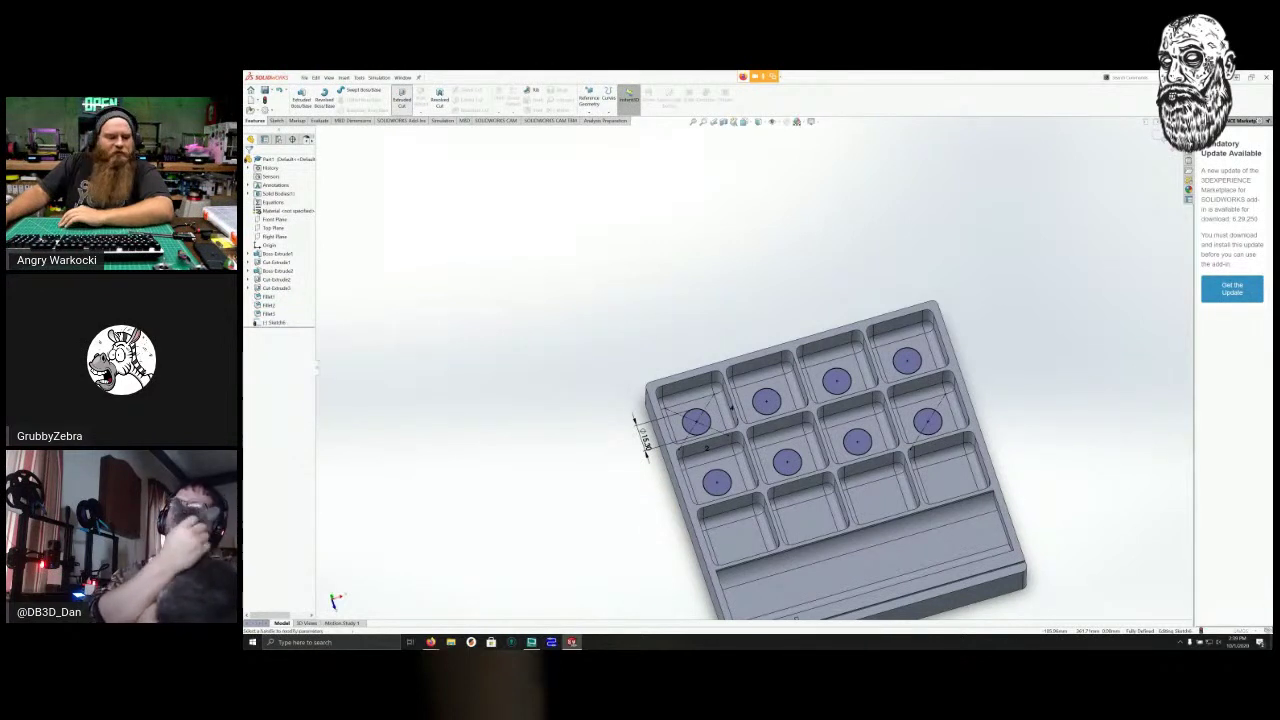
left_click(401, 97)
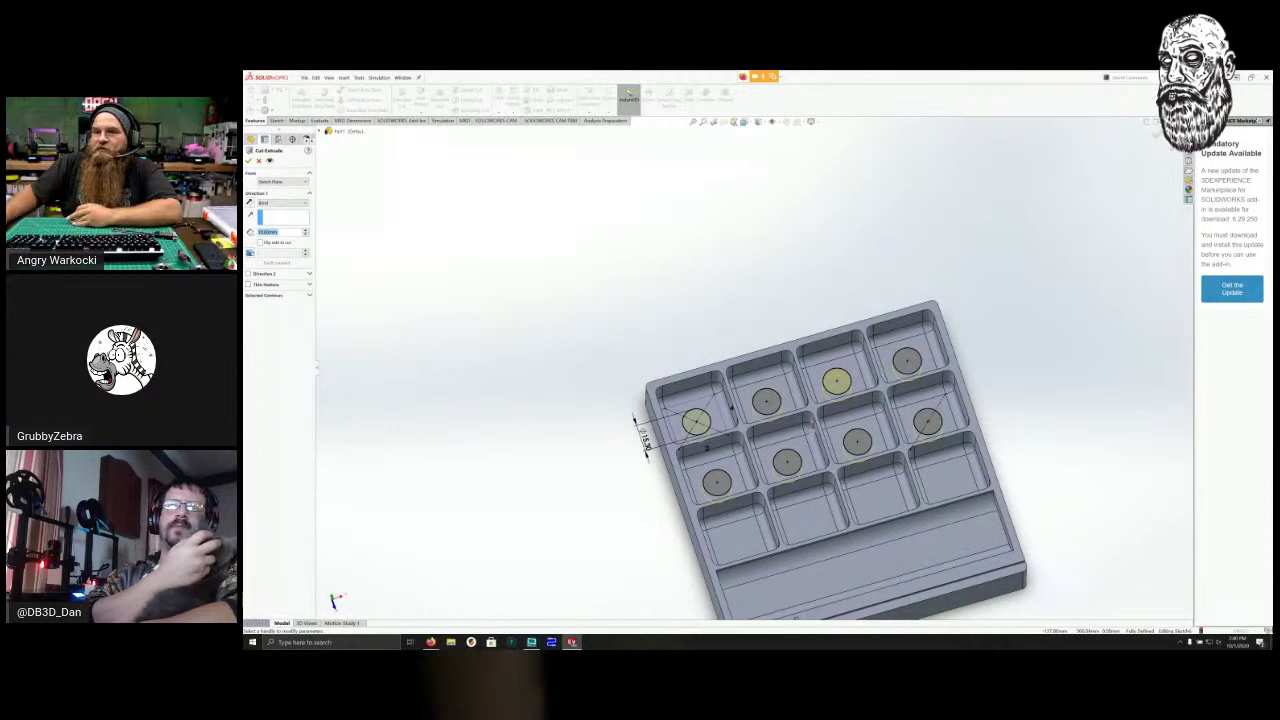
type("1")
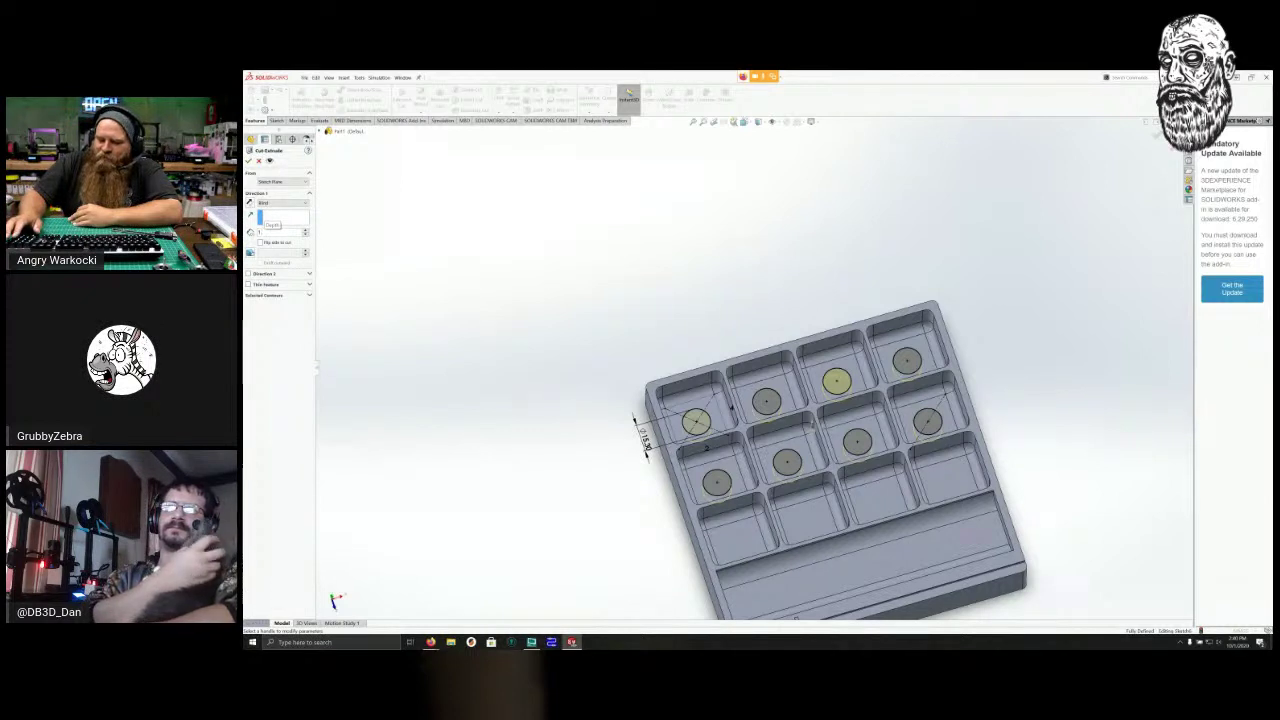
type("8")
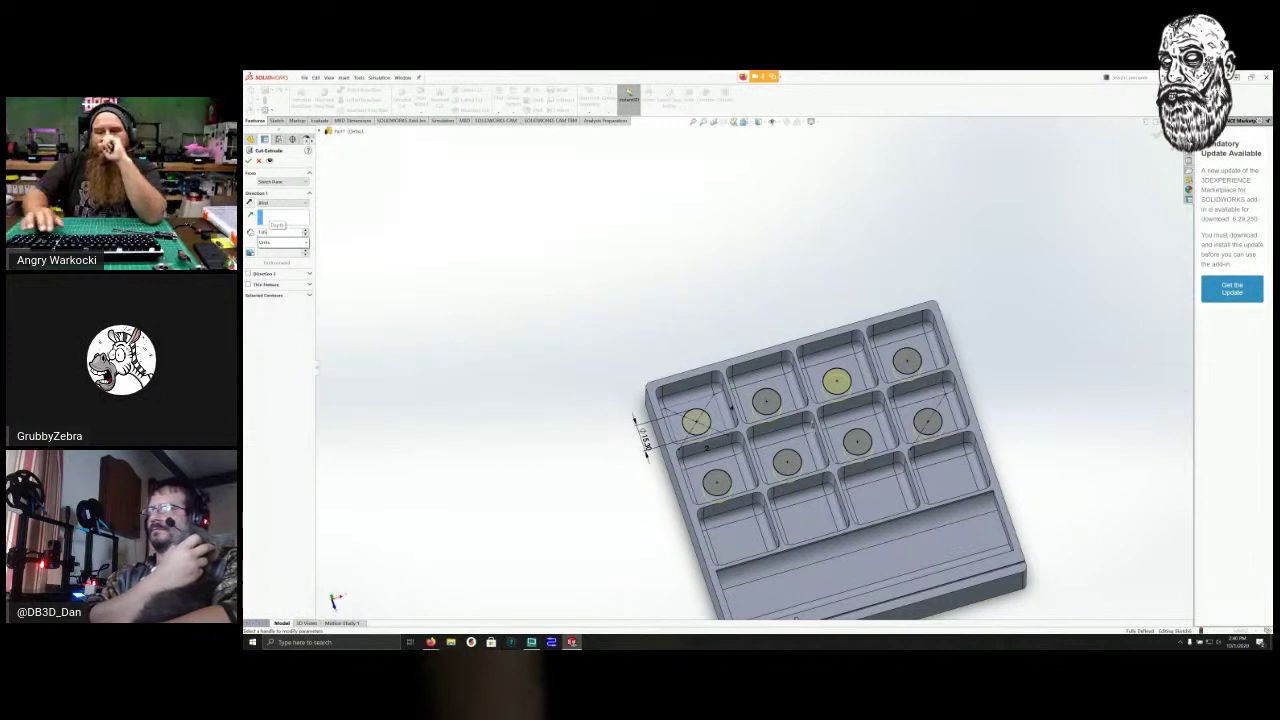
key("Return")
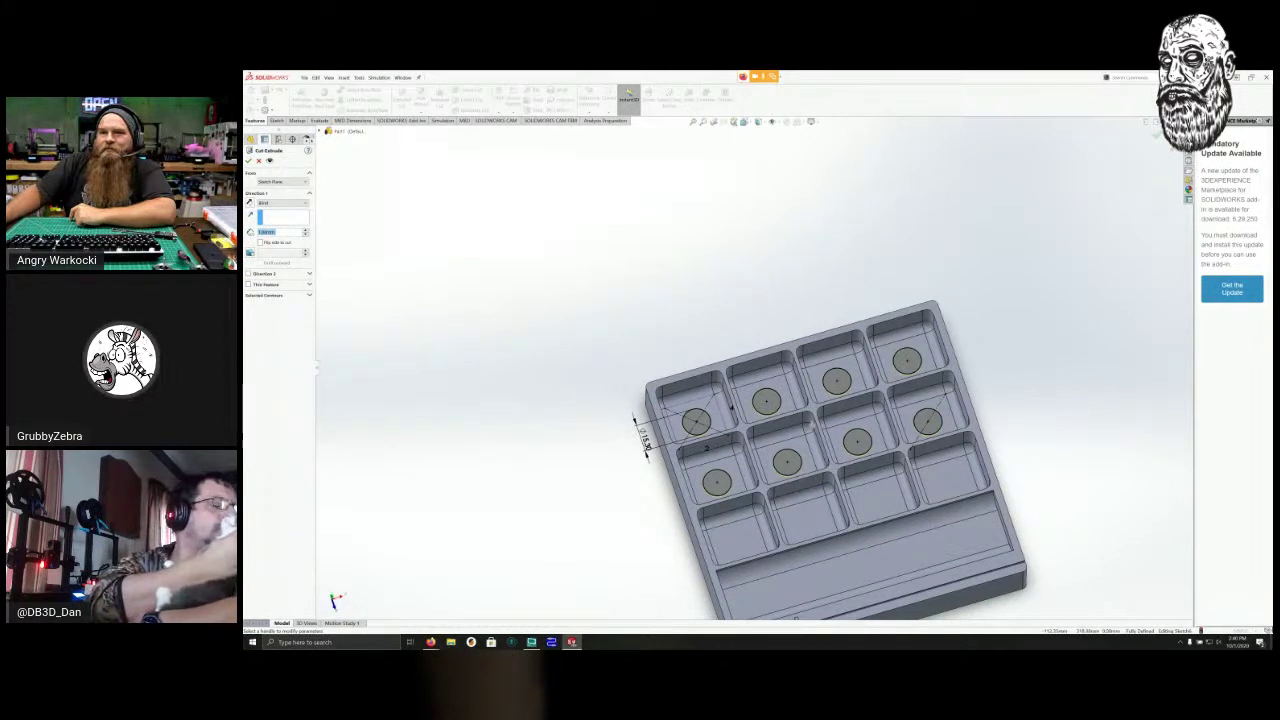
left_click(249, 161)
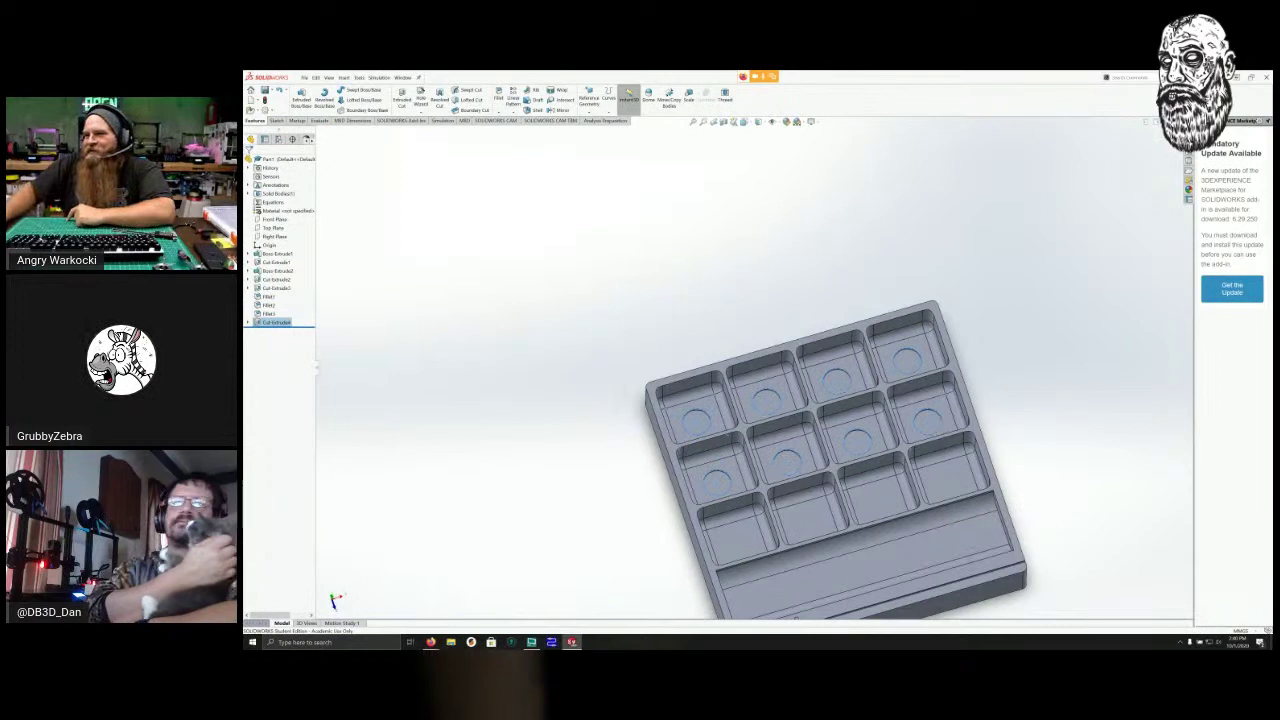
Examine the new circular recesses in the compartment floors up close and across the whole tray.
mouse_move(700, 420)
middle_mouse_down()
mouse_move(740, 412)
mouse_move(706, 390)
mouse_move(672, 402)
mouse_move(700, 405)
middle_mouse_up()
scroll(469, 387, "down", 4)
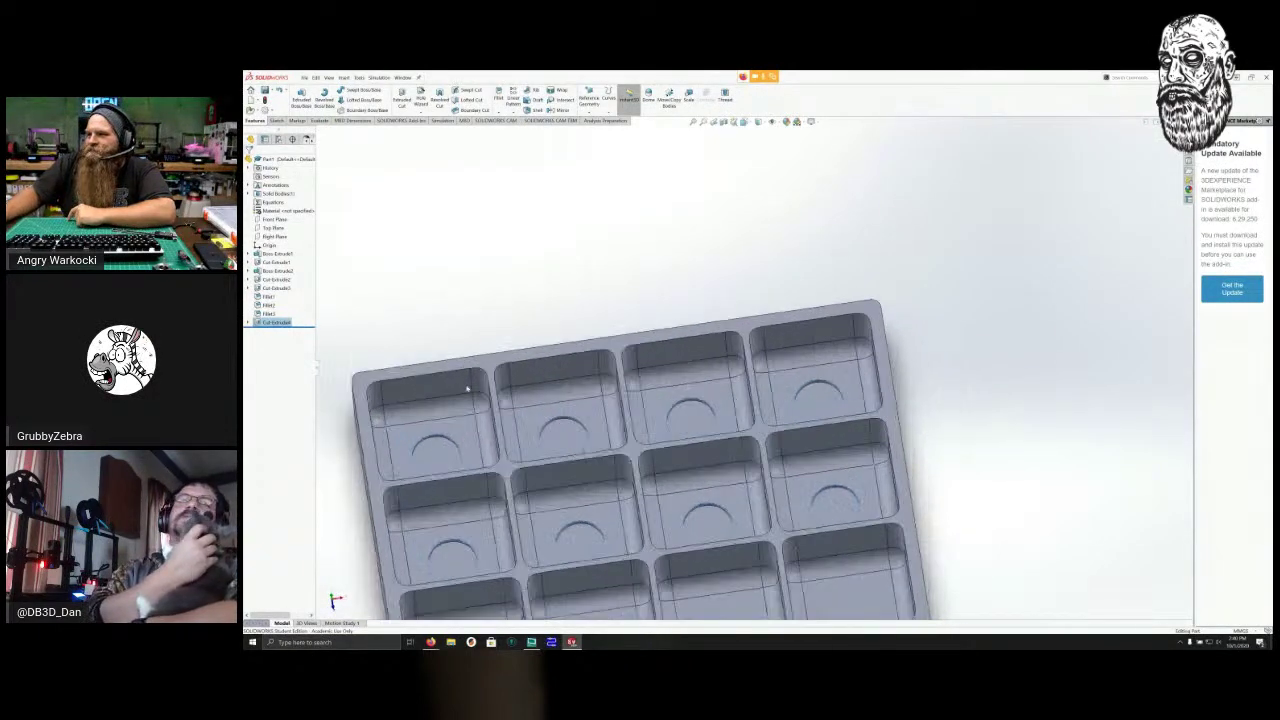
scroll(431, 386, "up", 6)
middle_click_drag(361, 388, 366, 429)
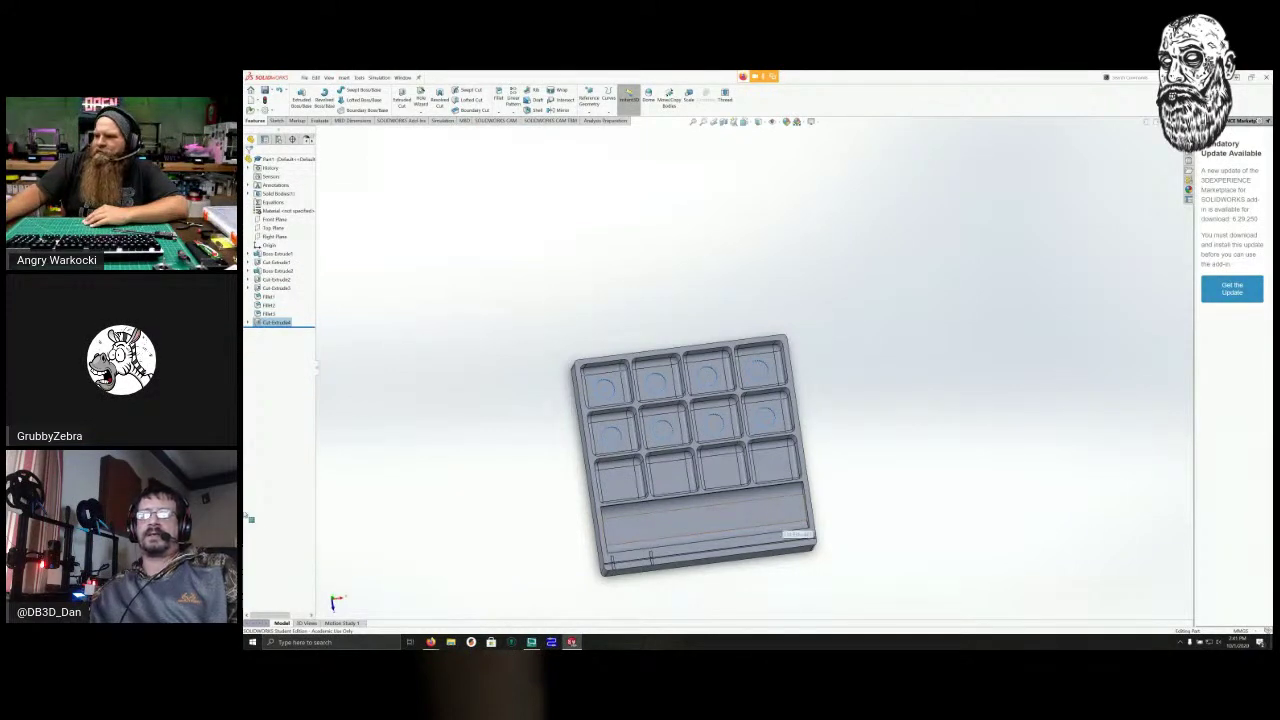
scroll(757, 552, "down", 1)
scroll(757, 552, "down", 4)
scroll(757, 552, "up", 4)
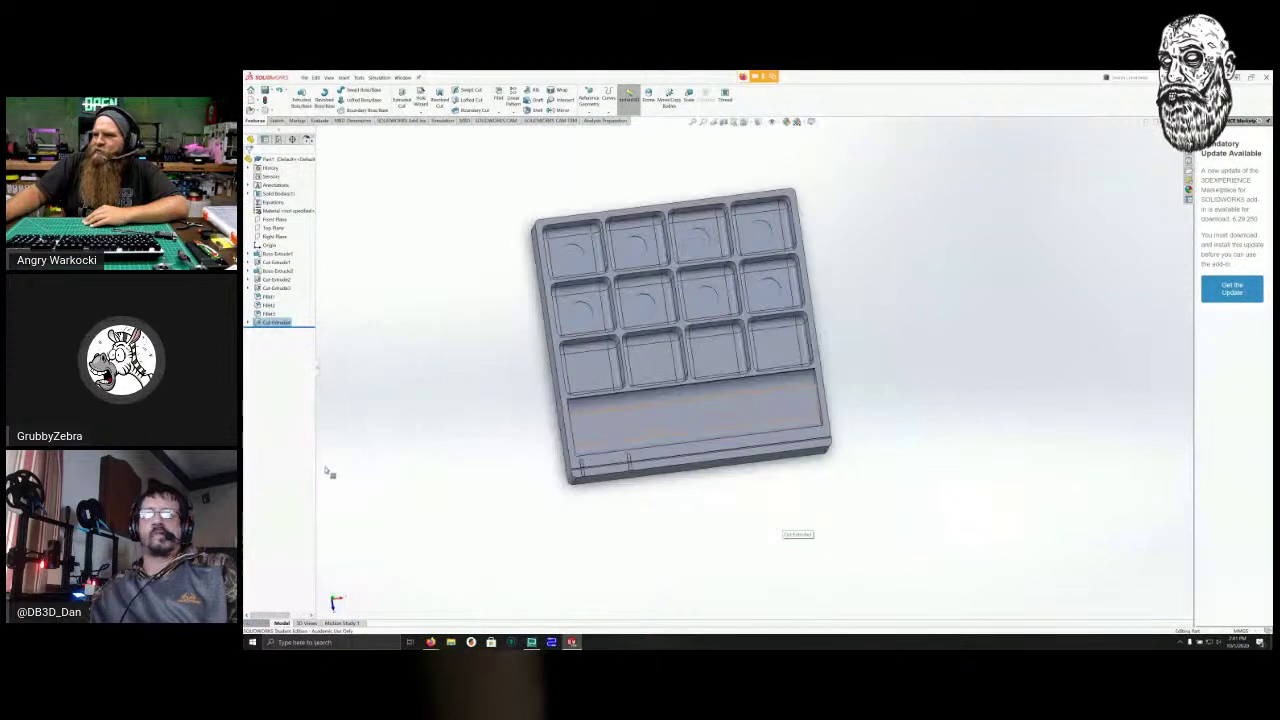
middle_click_drag(399, 457, 386, 434)
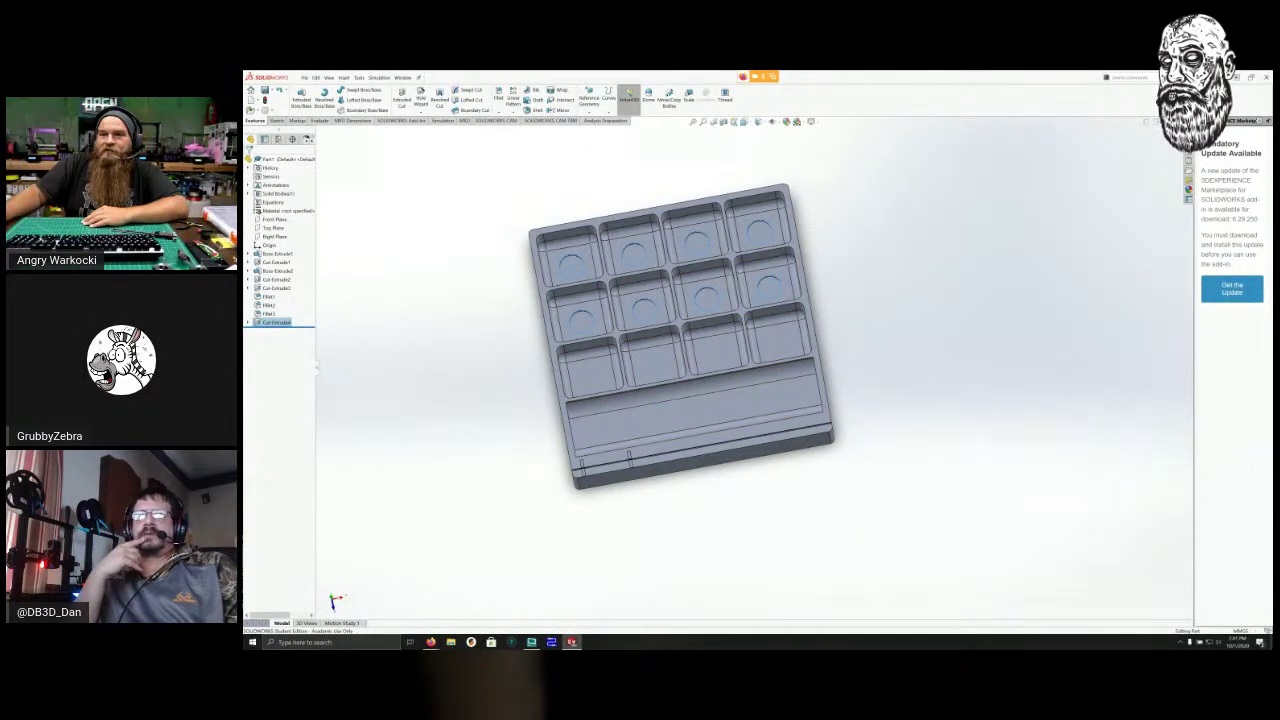
Open the recess cut's sketch, check the circles' placement from several angles, and exit the sketch.
right_click(275, 323)
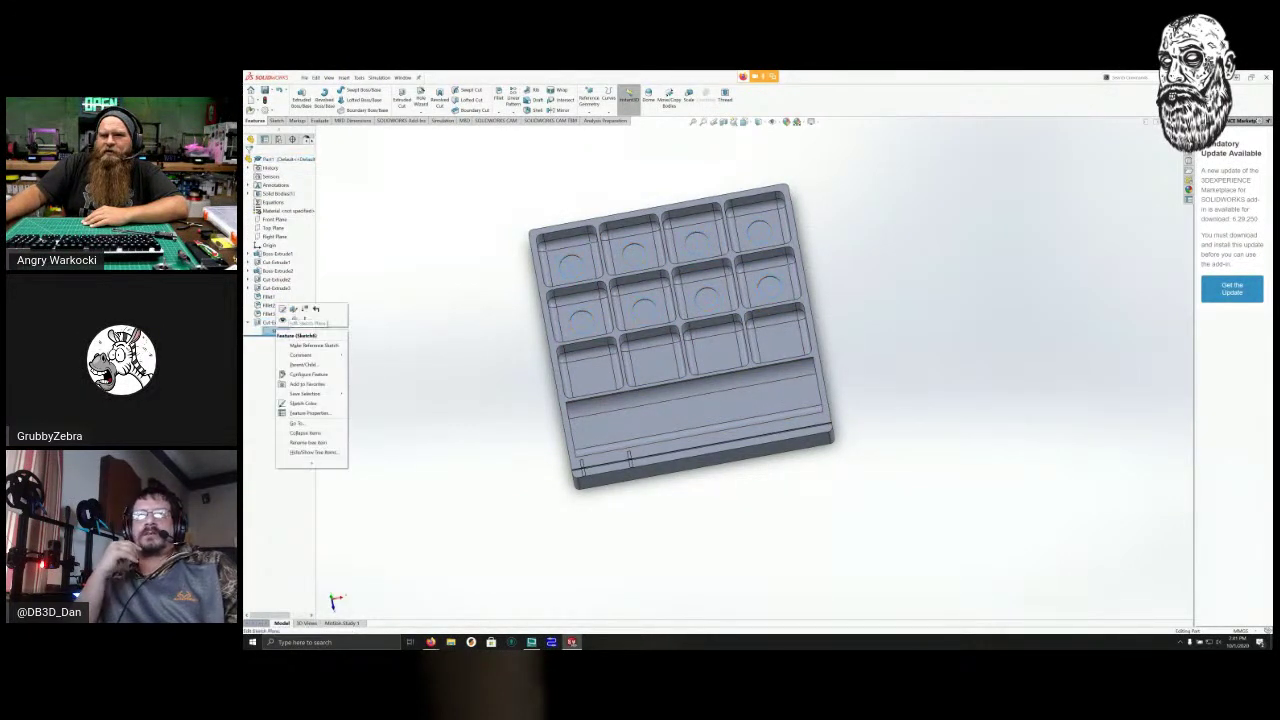
left_click(284, 309)
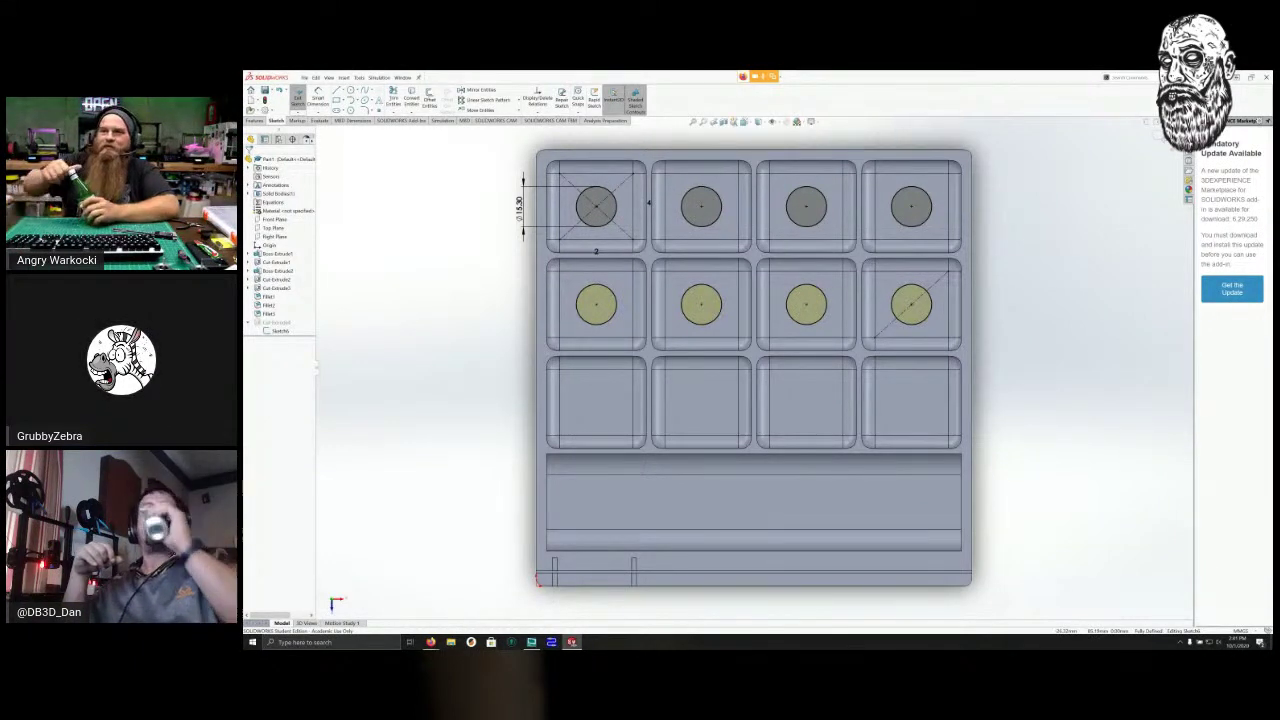
middle_click_drag(600, 440, 715, 426)
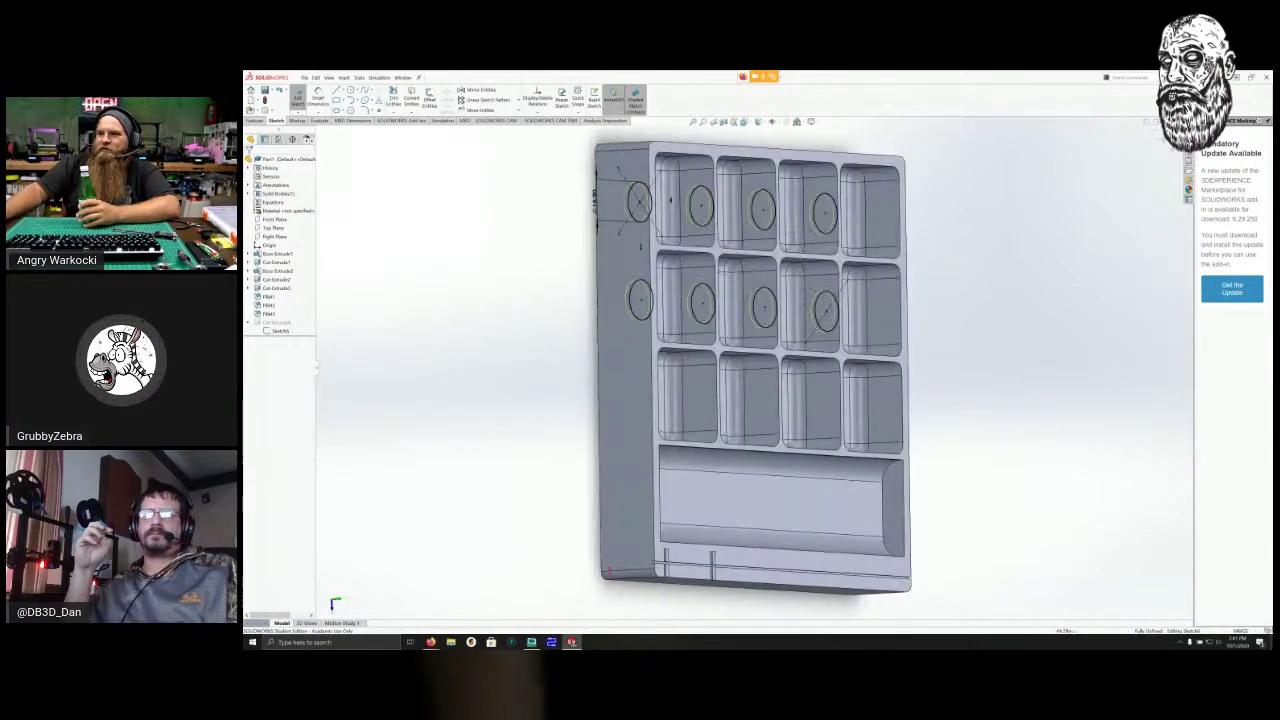
middle_click_drag(641, 247, 704, 254)
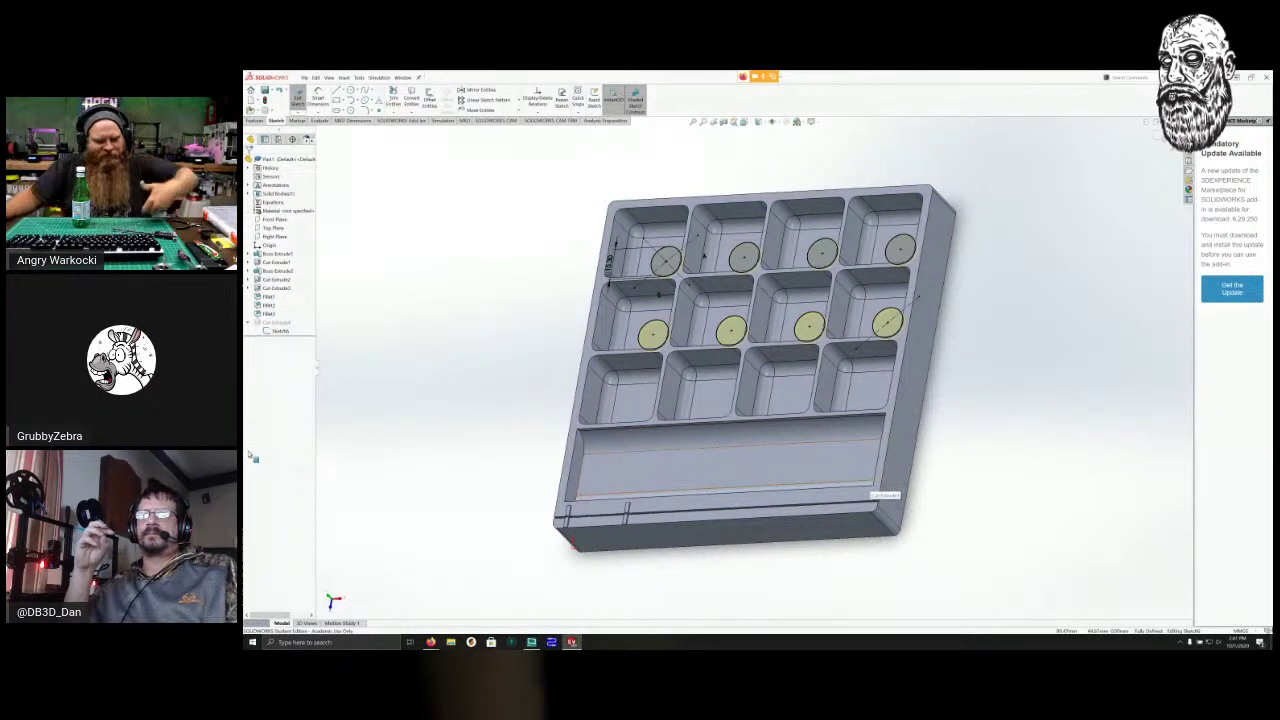
middle_click_drag(537, 465, 573, 470)
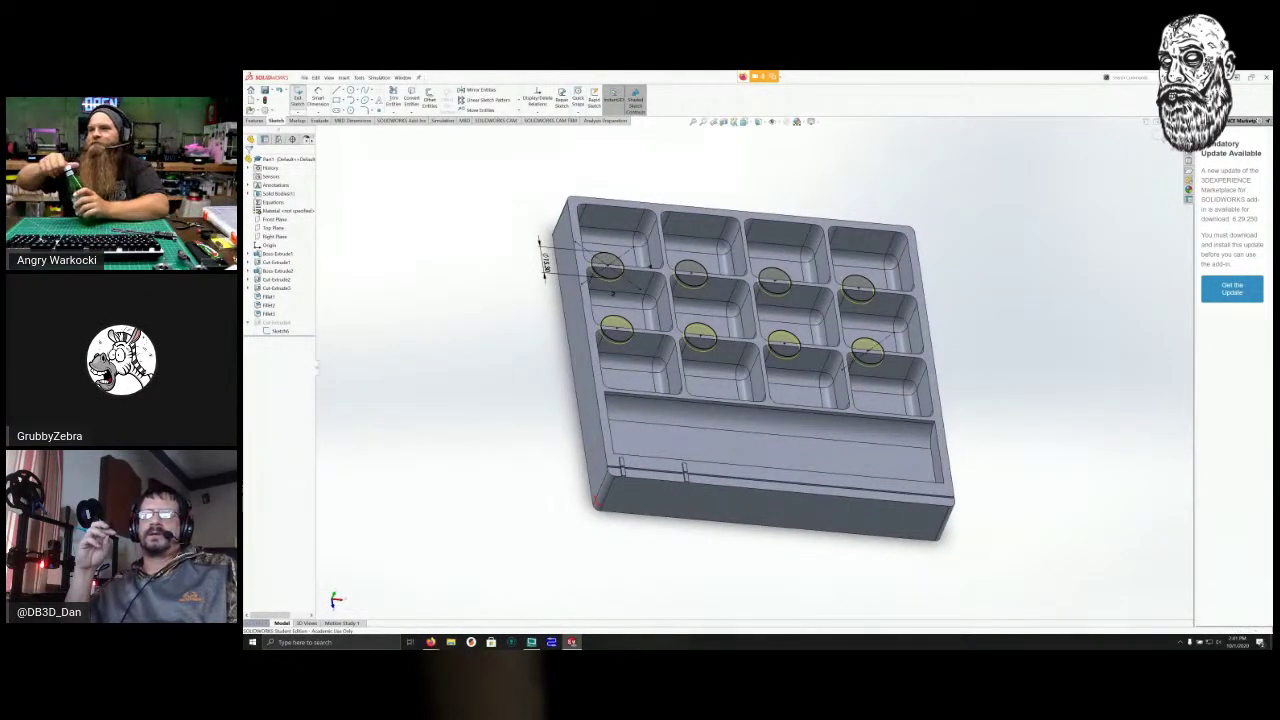
left_click(298, 98)
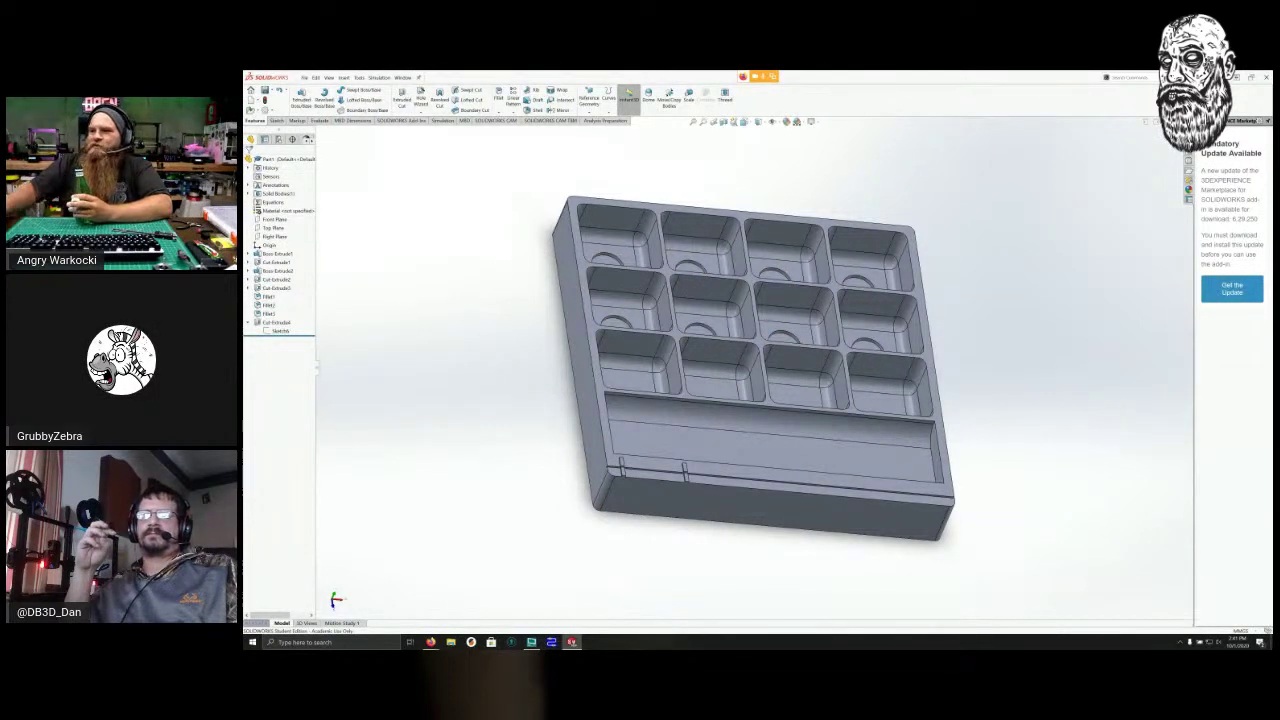
Inspect the whole tray from several angles, including the recesses, long trough and front edge slots.
middle_click_drag(755, 370, 705, 425)
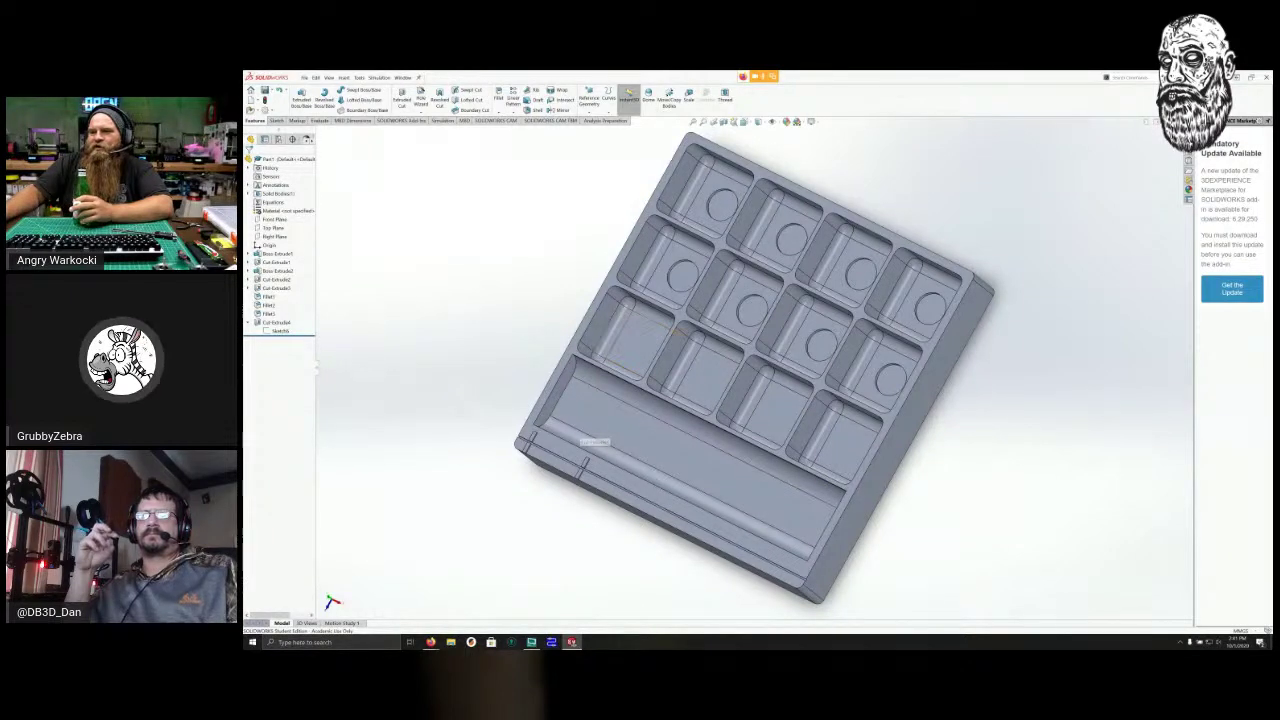
middle_click_drag(580, 430, 530, 358)
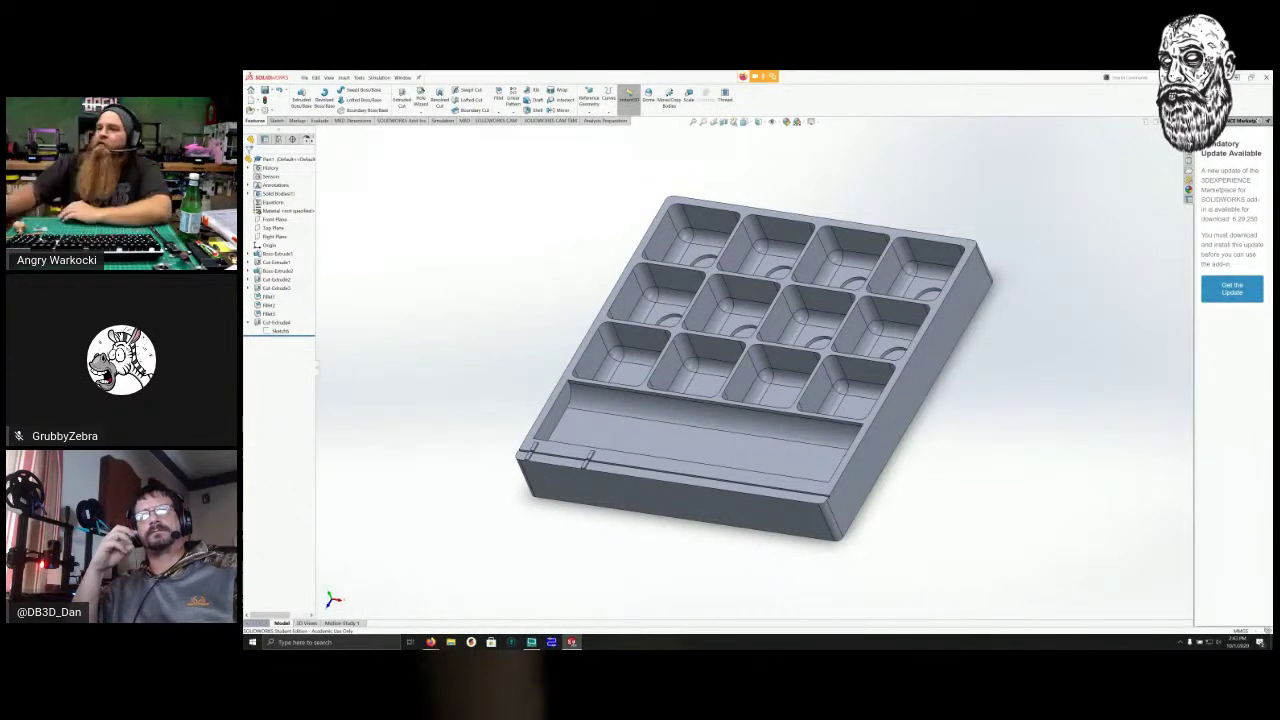
scroll(871, 390, "up", 5)
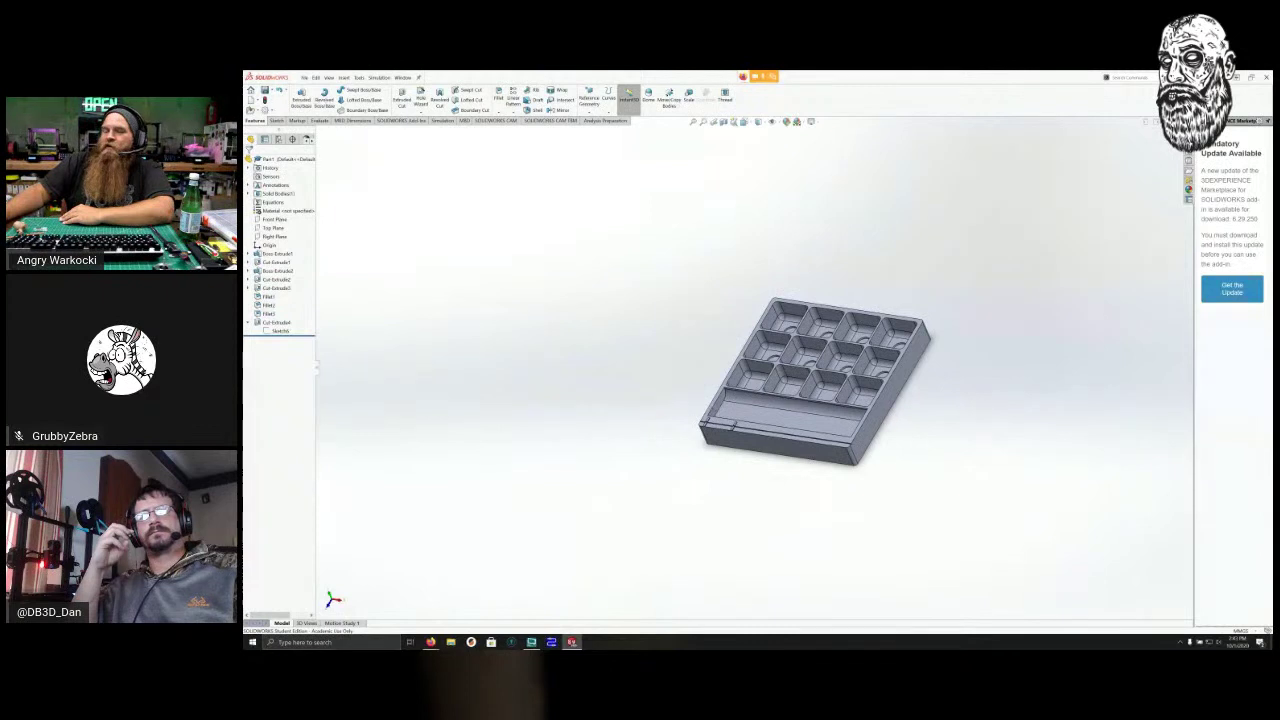
middle_click_drag(423, 426, 322, 326)
mouse_move(320, 400)
middle_mouse_down()
mouse_move(346, 411)
mouse_move(314, 402)
middle_mouse_up()
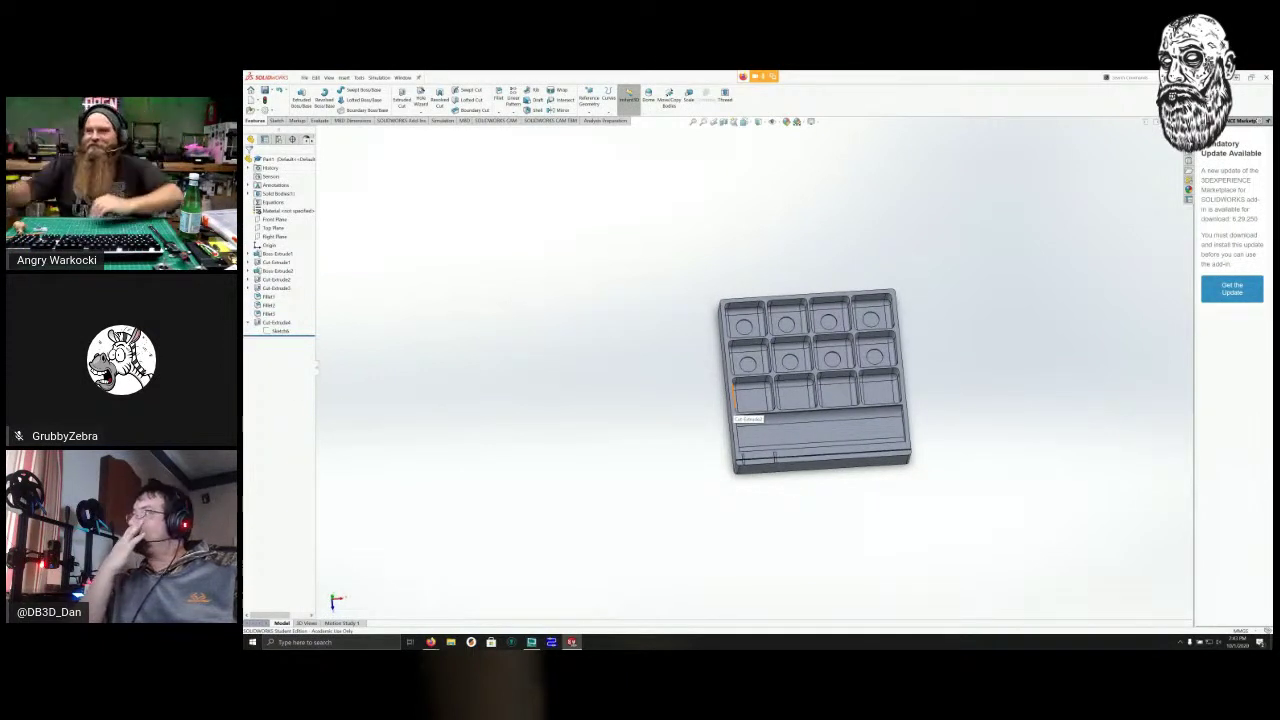
middle_click_drag(443, 358, 376, 362)
scroll(370, 358, "up", 3)
scroll(874, 360, "down", 10)
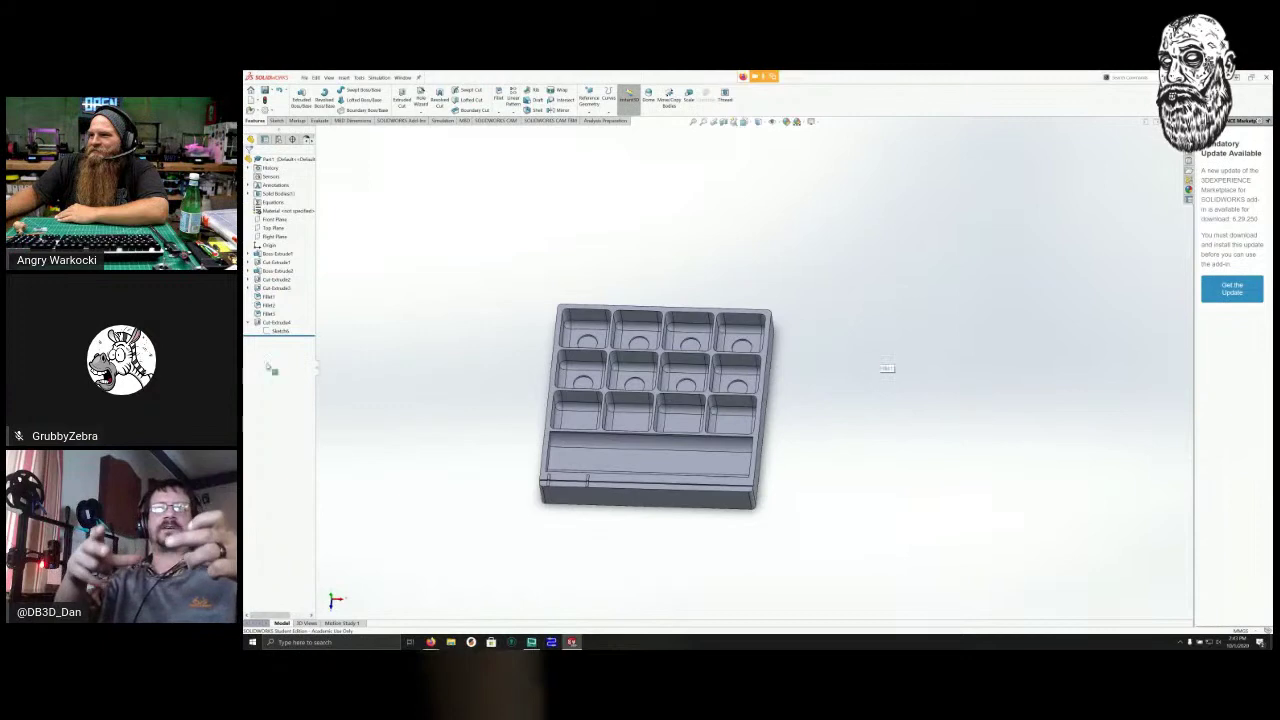
scroll(880, 366, "up", 5)
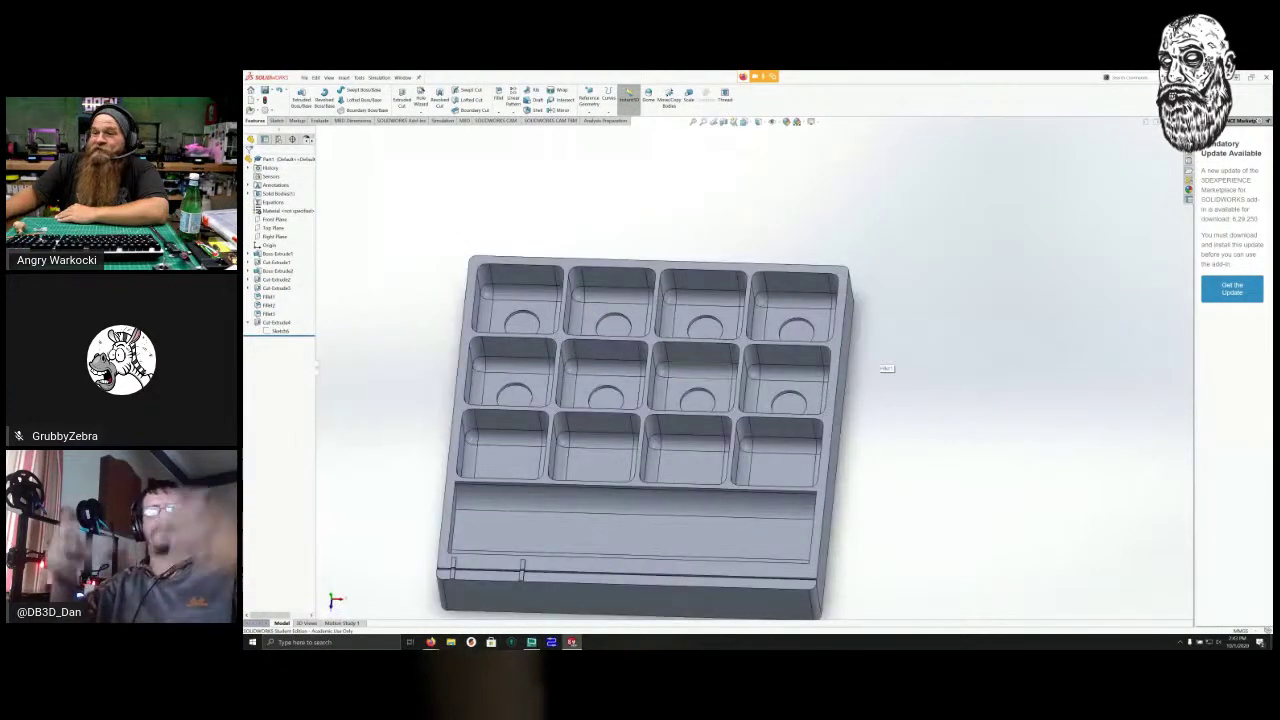
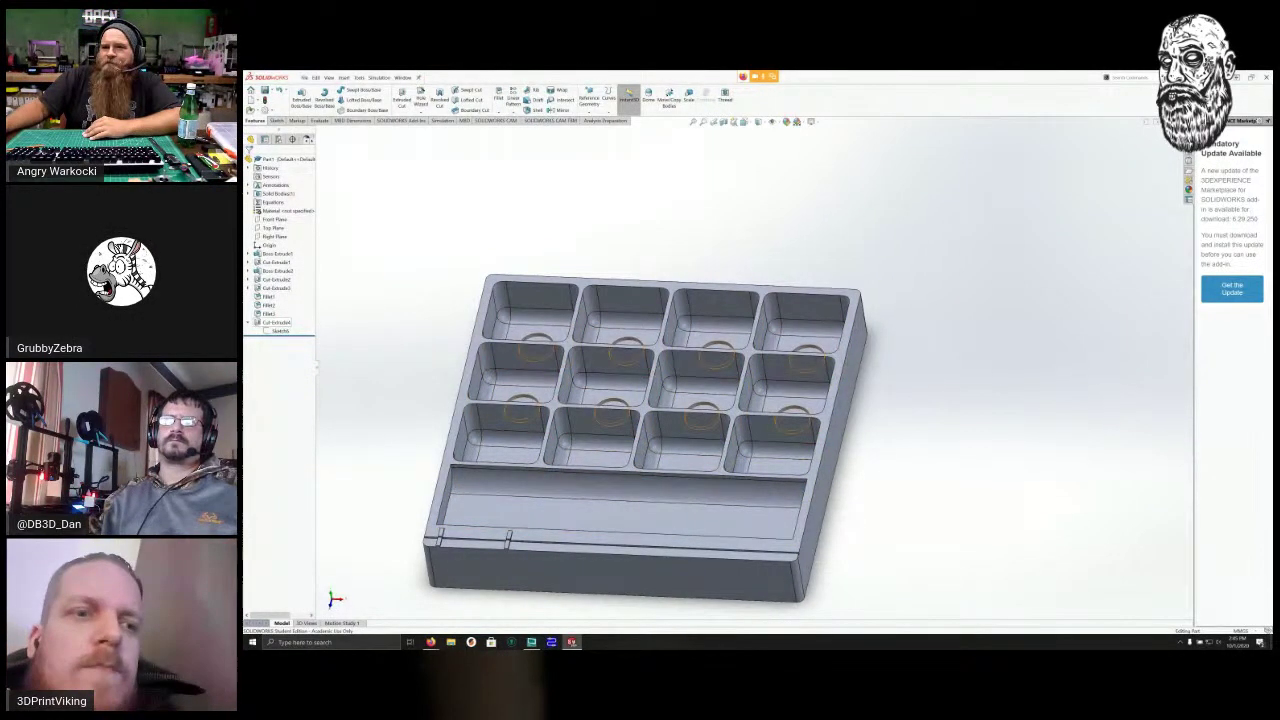
Open the recess cut's feature definition, review its start conditions, keep Sketch Plane, and close it.
right_click(276, 322)
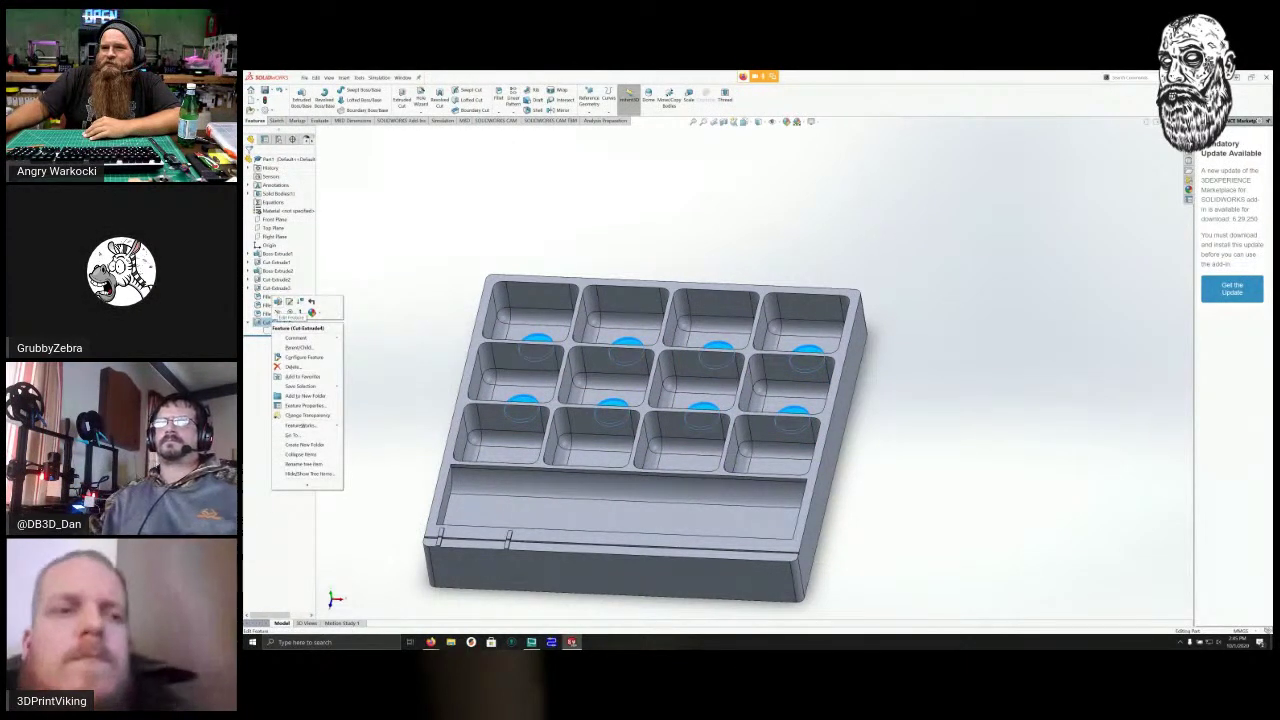
left_click(289, 302)
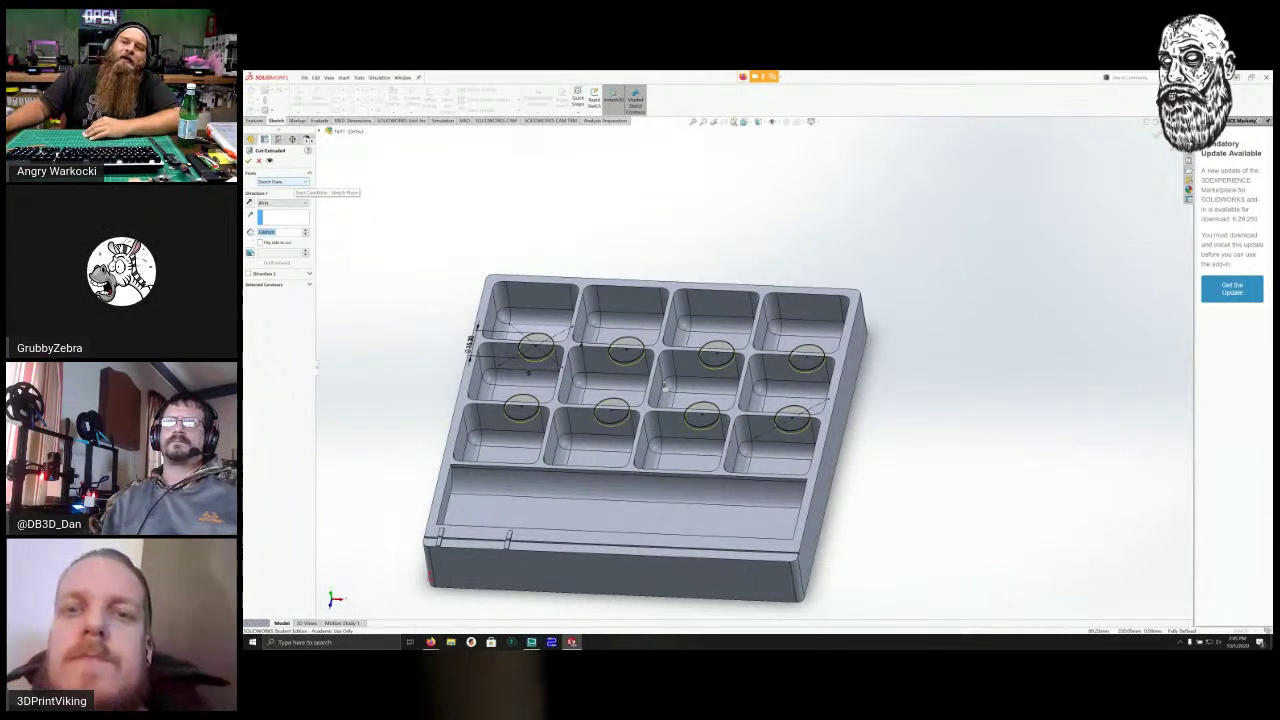
left_click(284, 181)
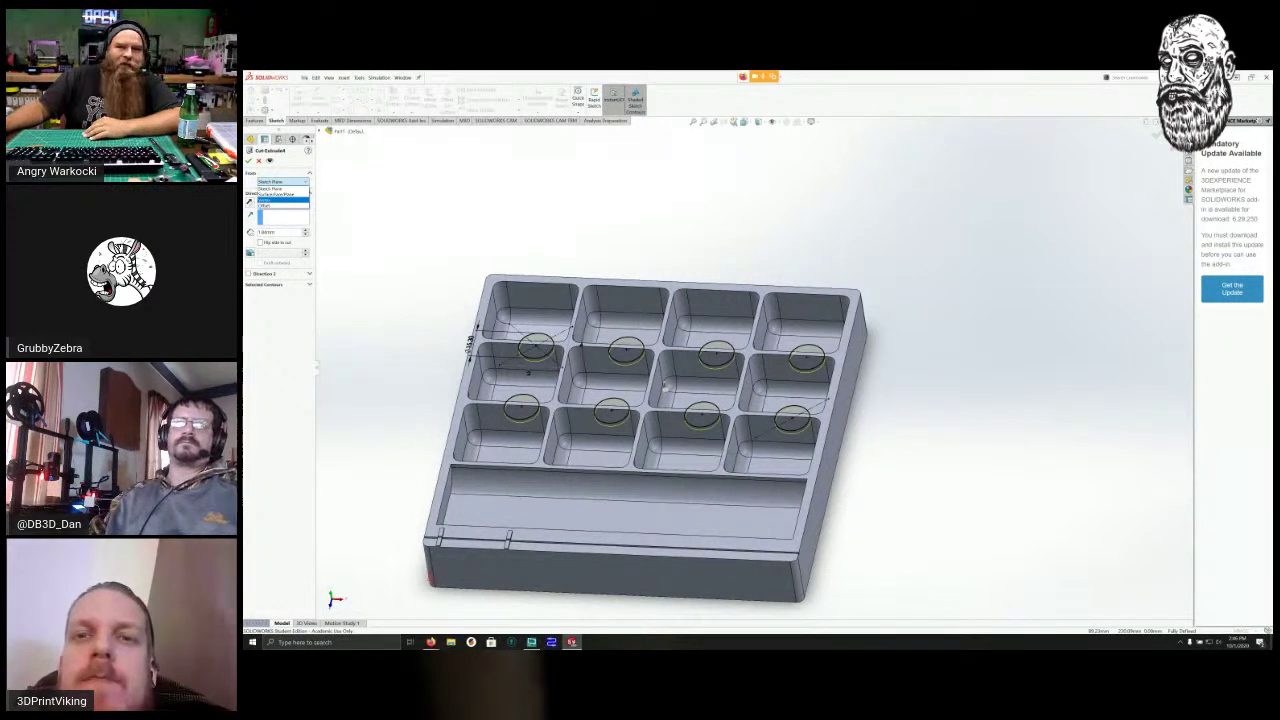
left_click(274, 188)
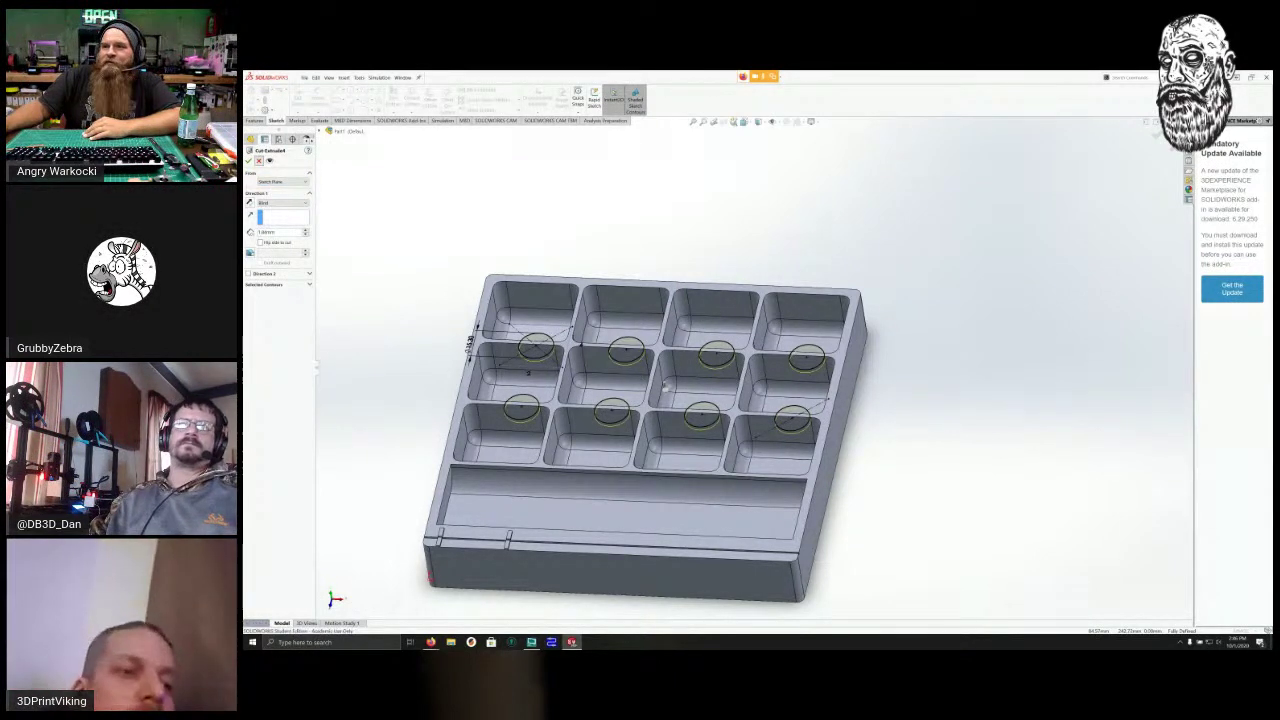
key("Return")
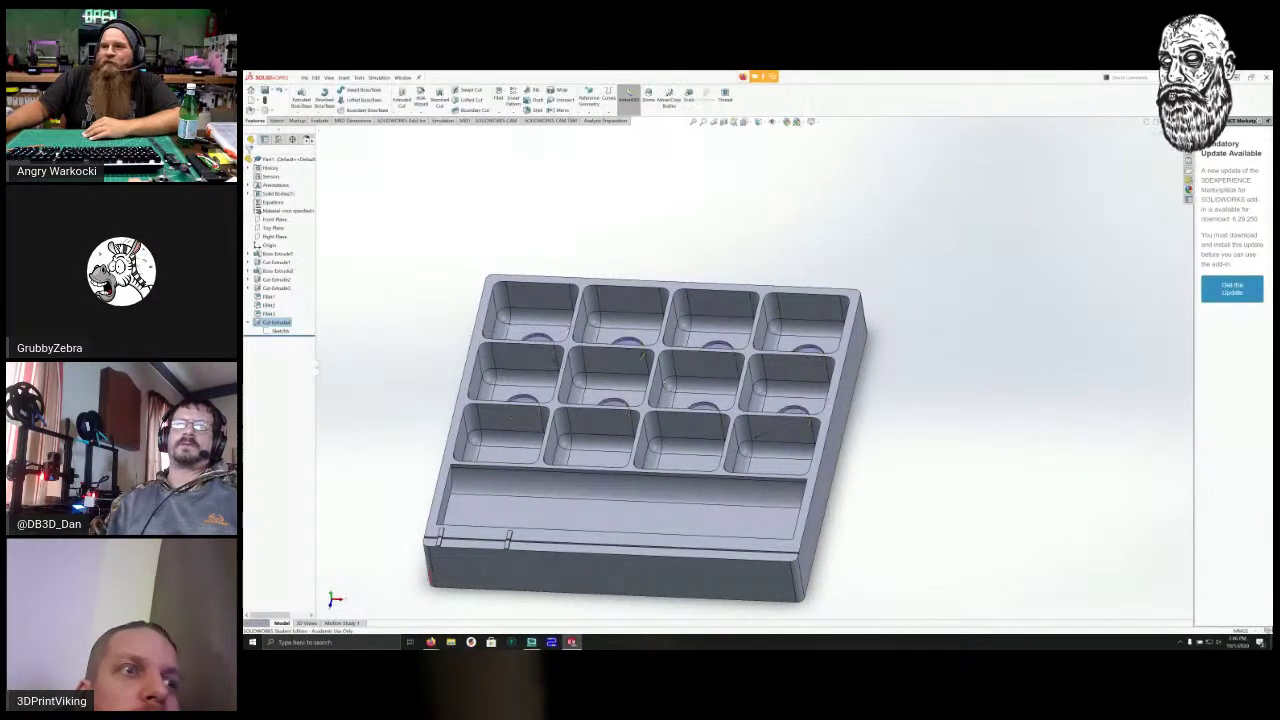
middle_click_drag(431, 340, 491, 365)
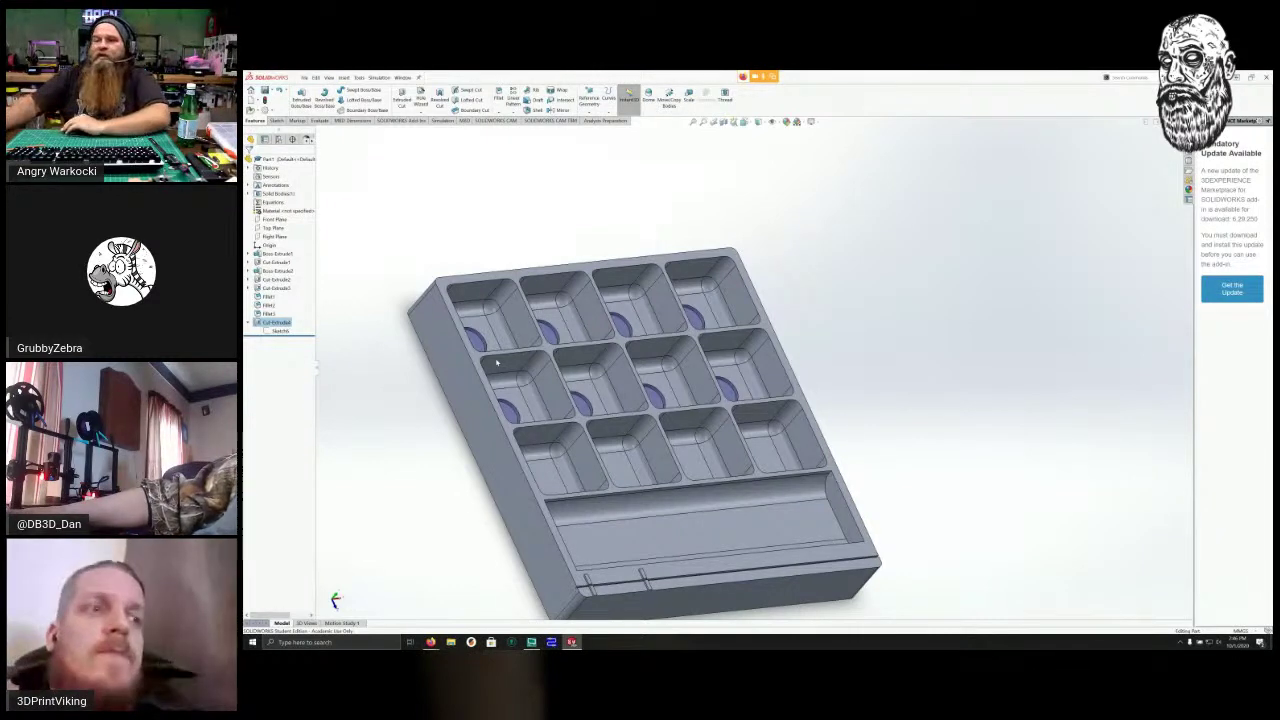
middle_click_drag(363, 337, 318, 317)
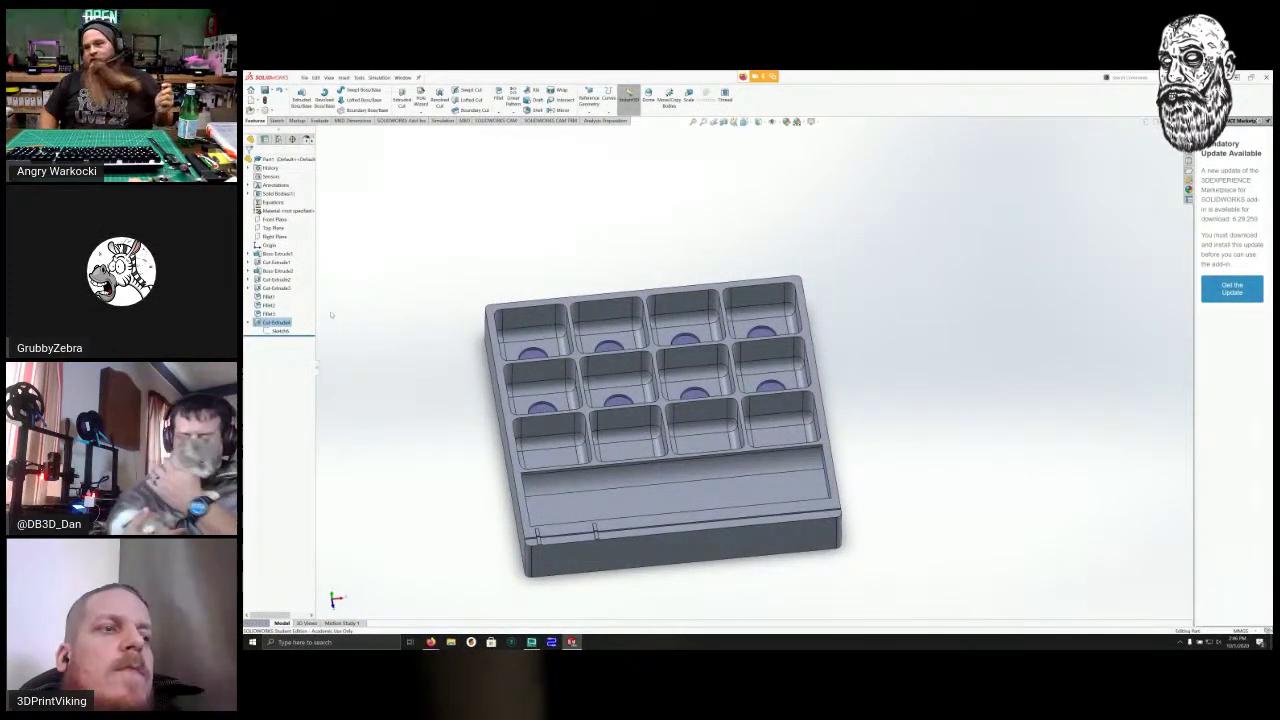
scroll(277, 374, "down", 6)
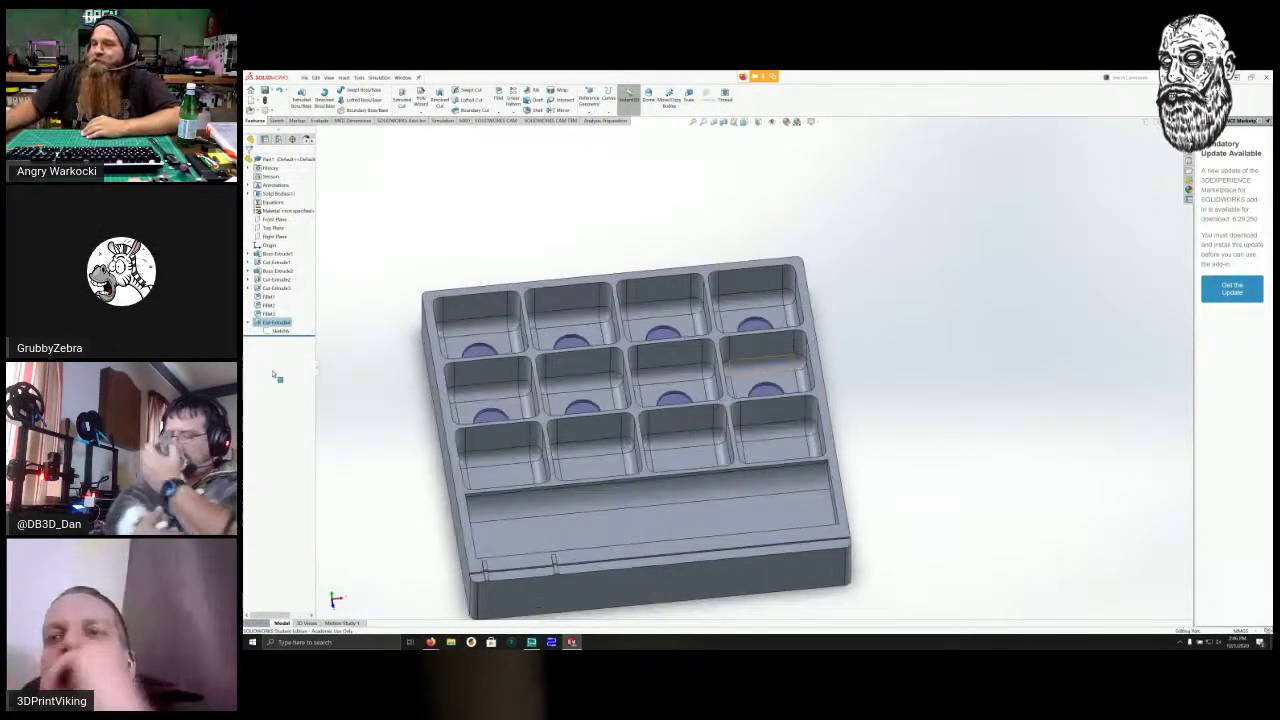
scroll(283, 380, "up", 6)
middle_click_drag(355, 419, 330, 450)
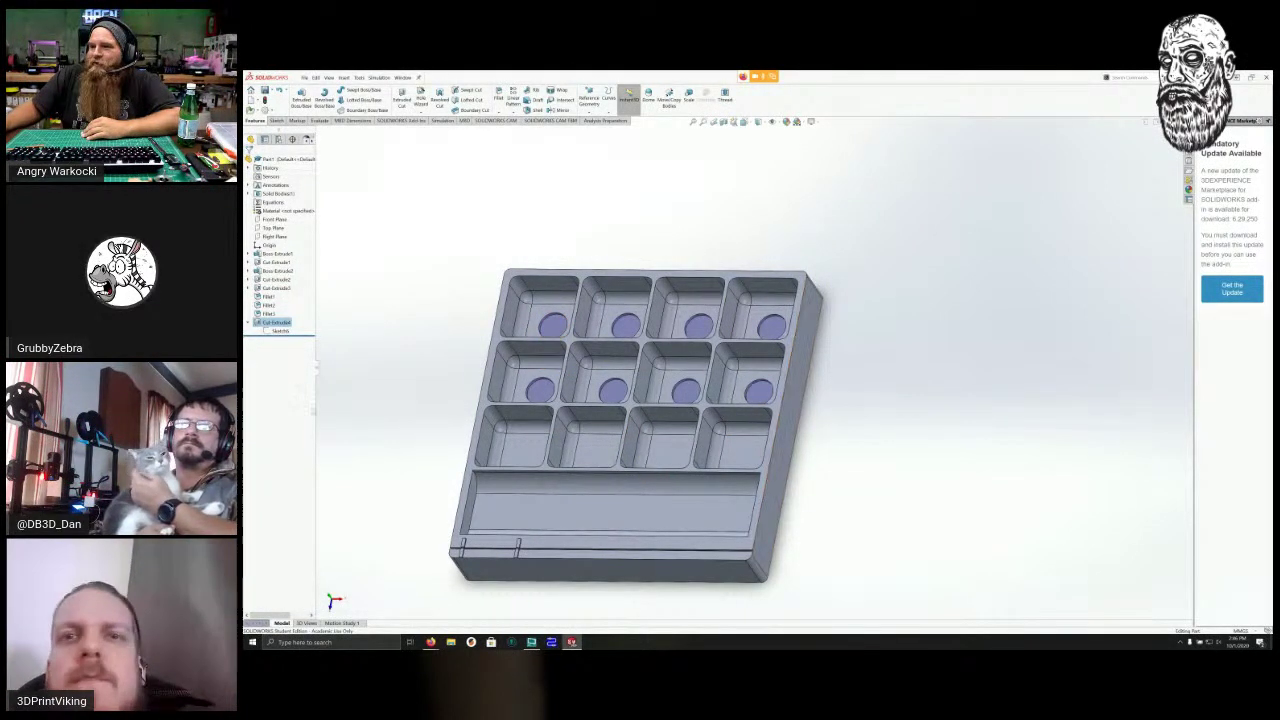
scroll(324, 412, "up", 2)
scroll(324, 412, "down", 3)
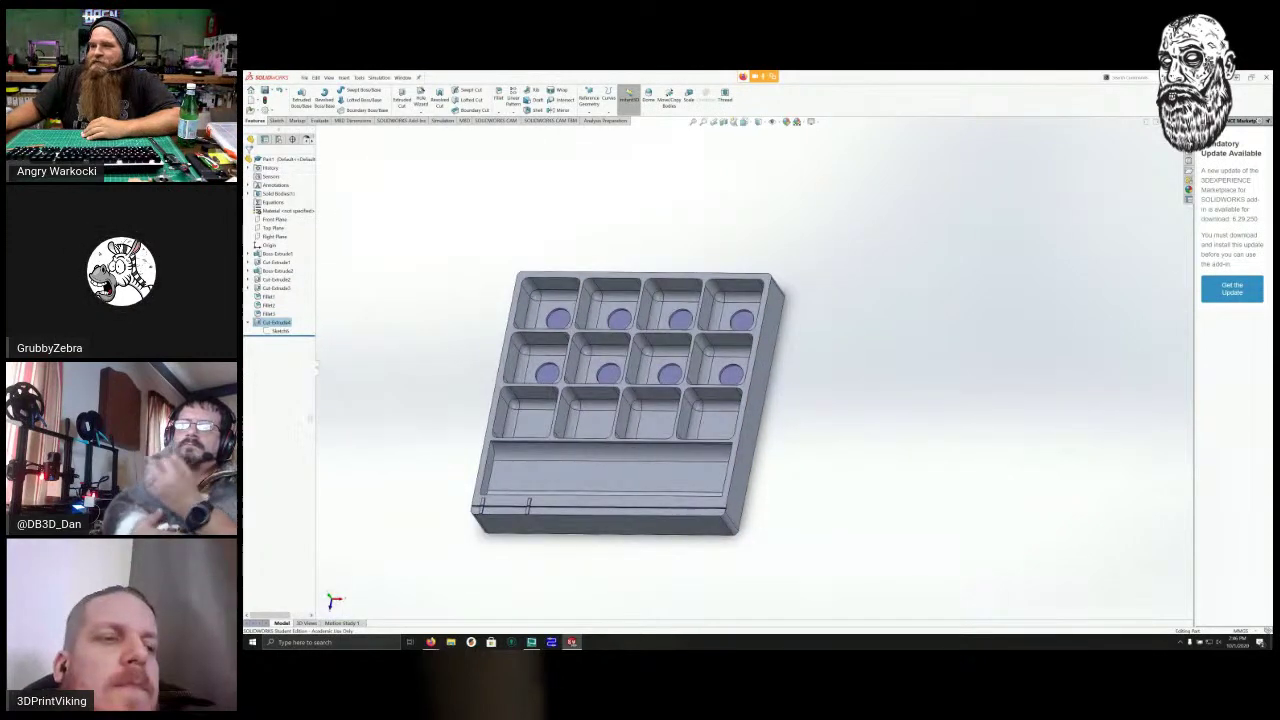
Examine the tray's compartments, circular recesses, trough and front slots up close, from above and from opposite sides.
mouse_move(307, 428)
middle_mouse_down()
mouse_move(352, 432)
mouse_move(273, 430)
mouse_move(318, 418)
middle_mouse_up()
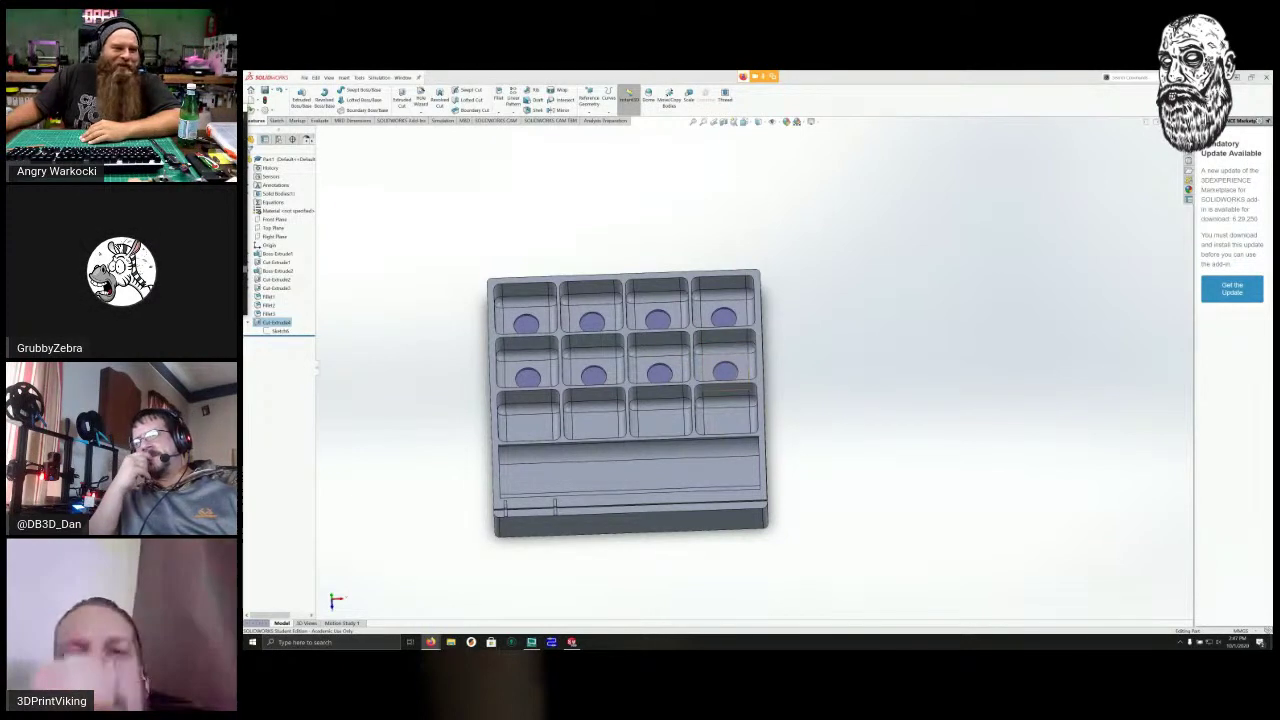
scroll(657, 431, "down", 3)
scroll(657, 431, "up", 4)
mouse_move(345, 400)
middle_mouse_down()
mouse_move(272, 415)
mouse_move(317, 429)
mouse_move(350, 420)
middle_mouse_up()
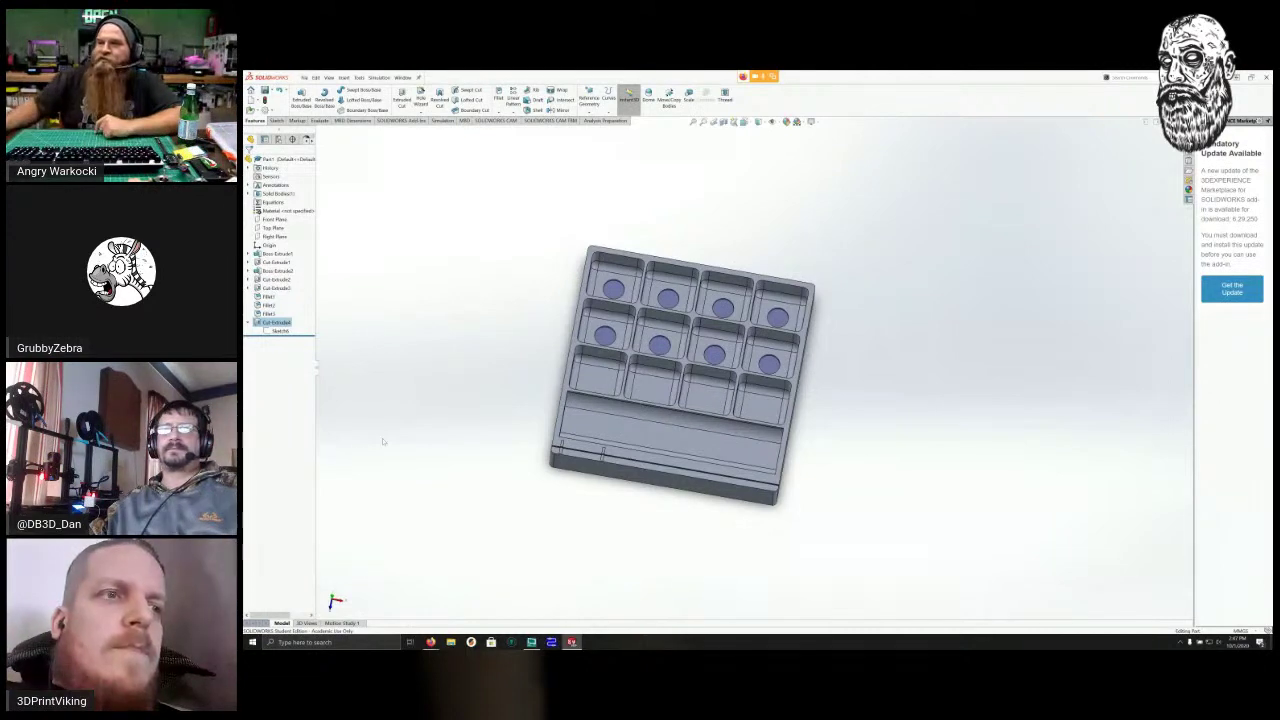
scroll(741, 448, "down", 5)
scroll(741, 448, "up", 4)
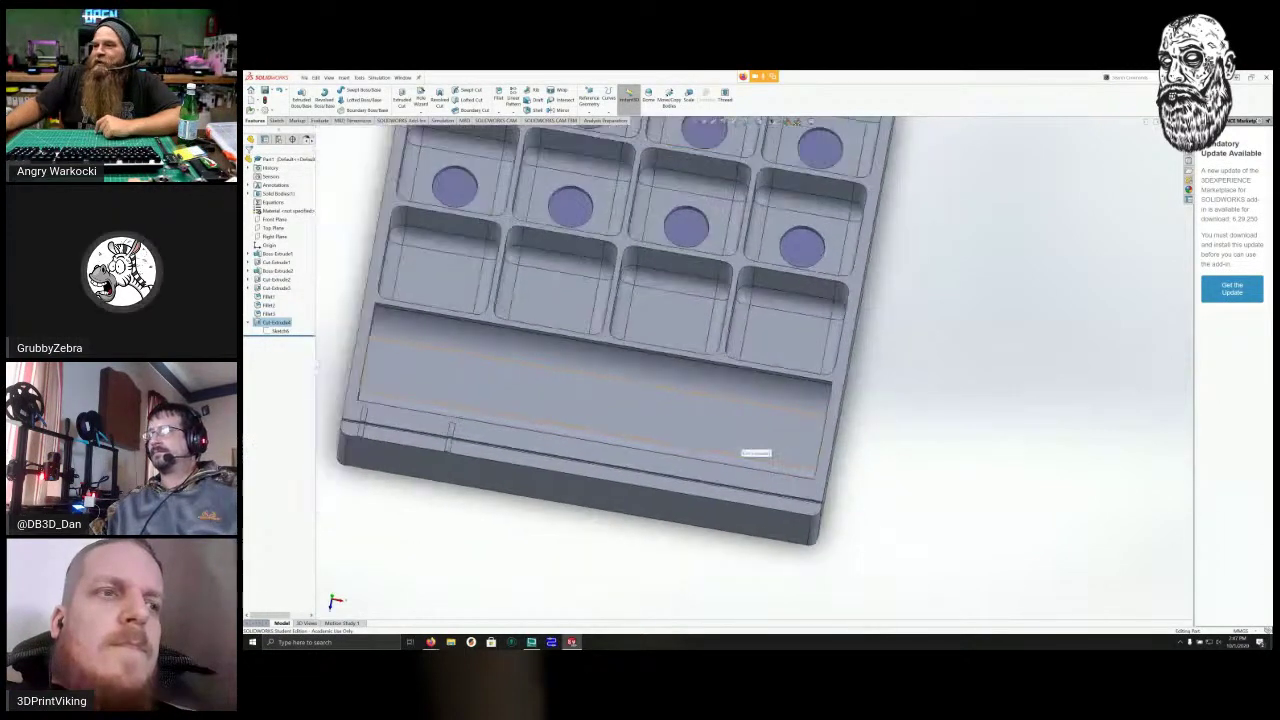
mouse_move(358, 439)
middle_mouse_down()
mouse_move(360, 391)
mouse_move(337, 363)
mouse_move(289, 357)
mouse_move(374, 394)
mouse_move(297, 407)
mouse_move(386, 410)
mouse_move(360, 414)
middle_mouse_up()
scroll(722, 342, "up", 1)
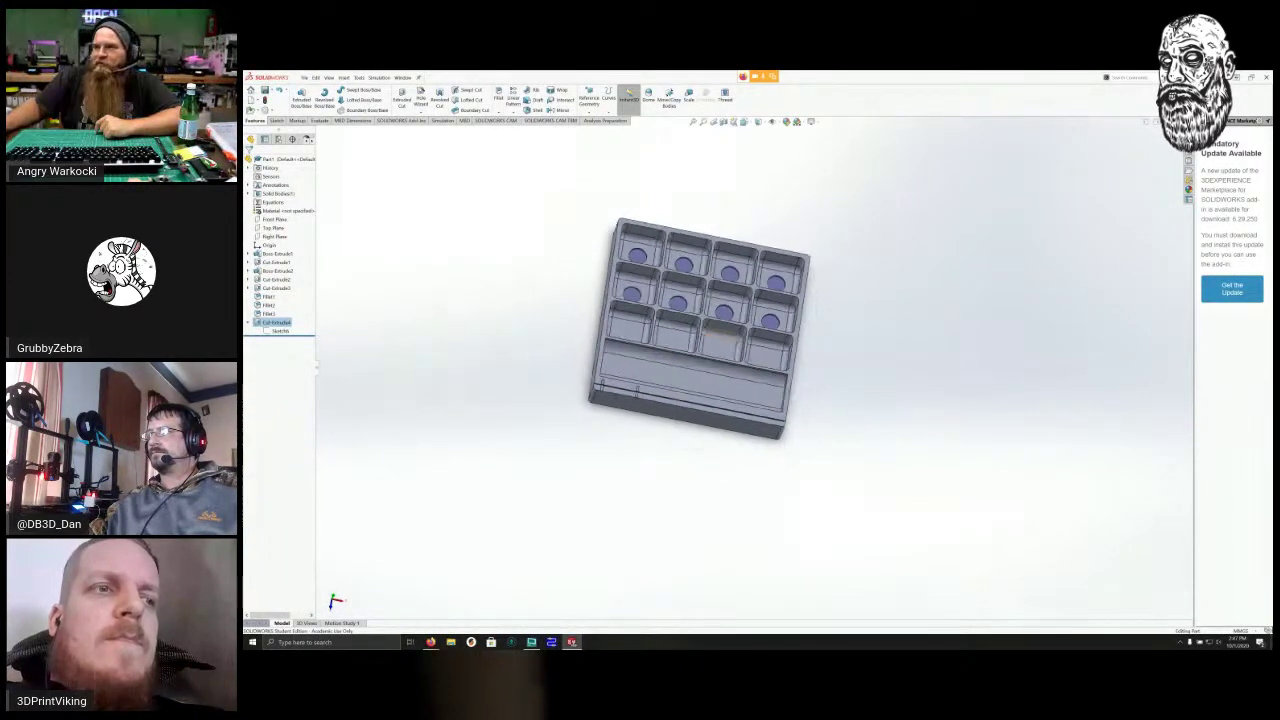
scroll(722, 342, "down", 3)
middle_click_drag(408, 498, 317, 467)
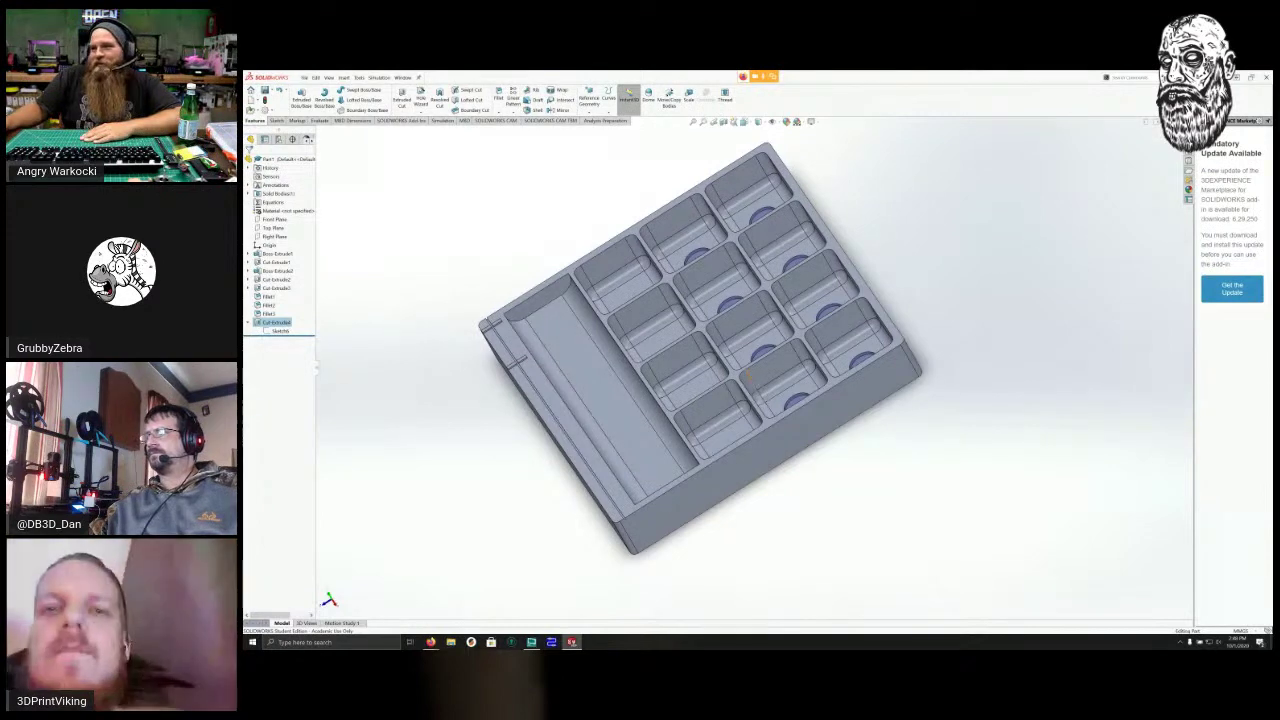
scroll(748, 376, "down", 1)
scroll(748, 376, "up", 2)
mouse_move(750, 377)
middle_mouse_down()
mouse_move(771, 397)
mouse_move(788, 393)
mouse_move(748, 397)
mouse_move(828, 386)
mouse_move(758, 408)
mouse_move(738, 388)
mouse_move(750, 342)
mouse_move(720, 322)
mouse_move(768, 346)
mouse_move(778, 362)
mouse_move(766, 388)
mouse_move(758, 376)
middle_mouse_up()
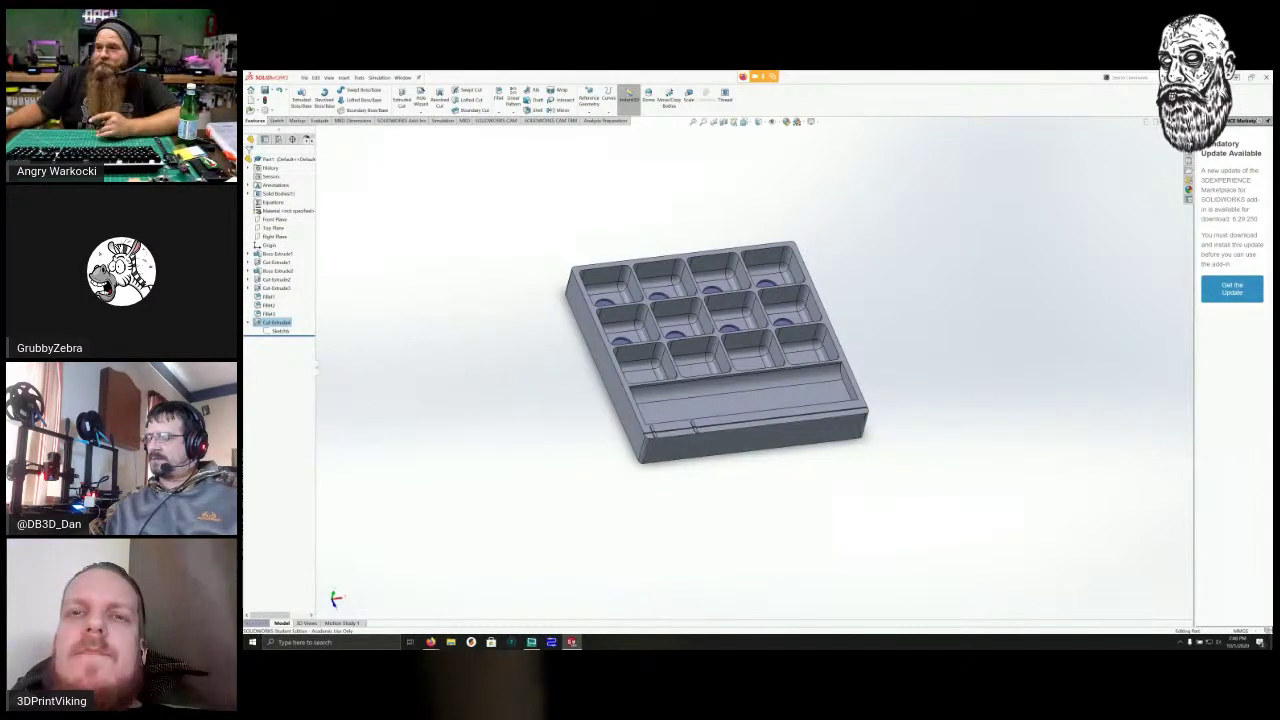
scroll(697, 348, "down", 5)
scroll(697, 348, "up", 3)
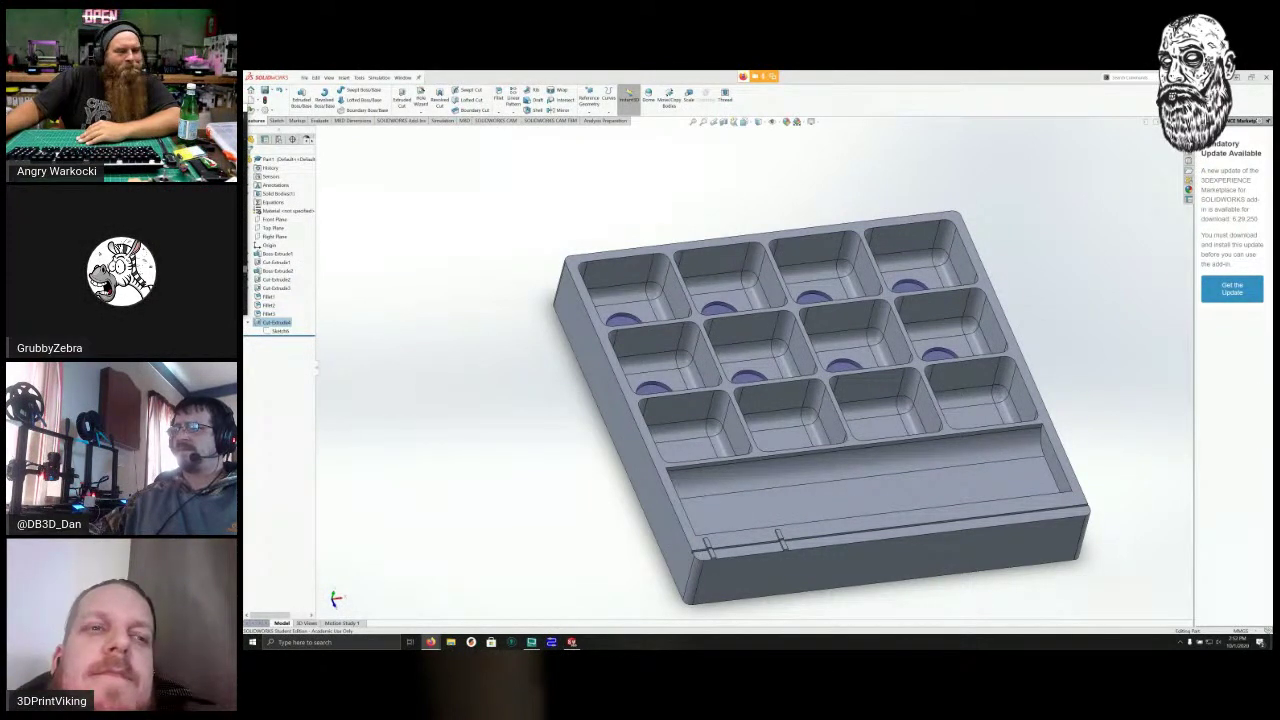
middle_click_drag(512, 318, 489, 346)
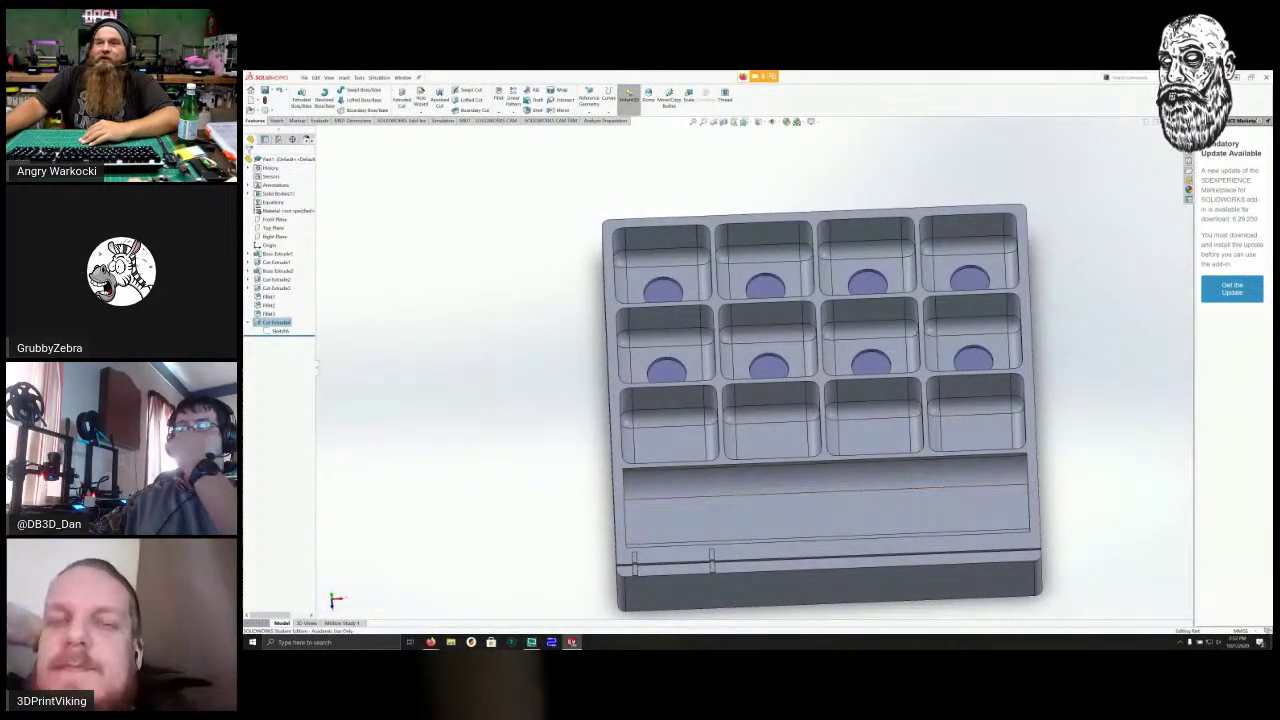
left_click(277, 121)
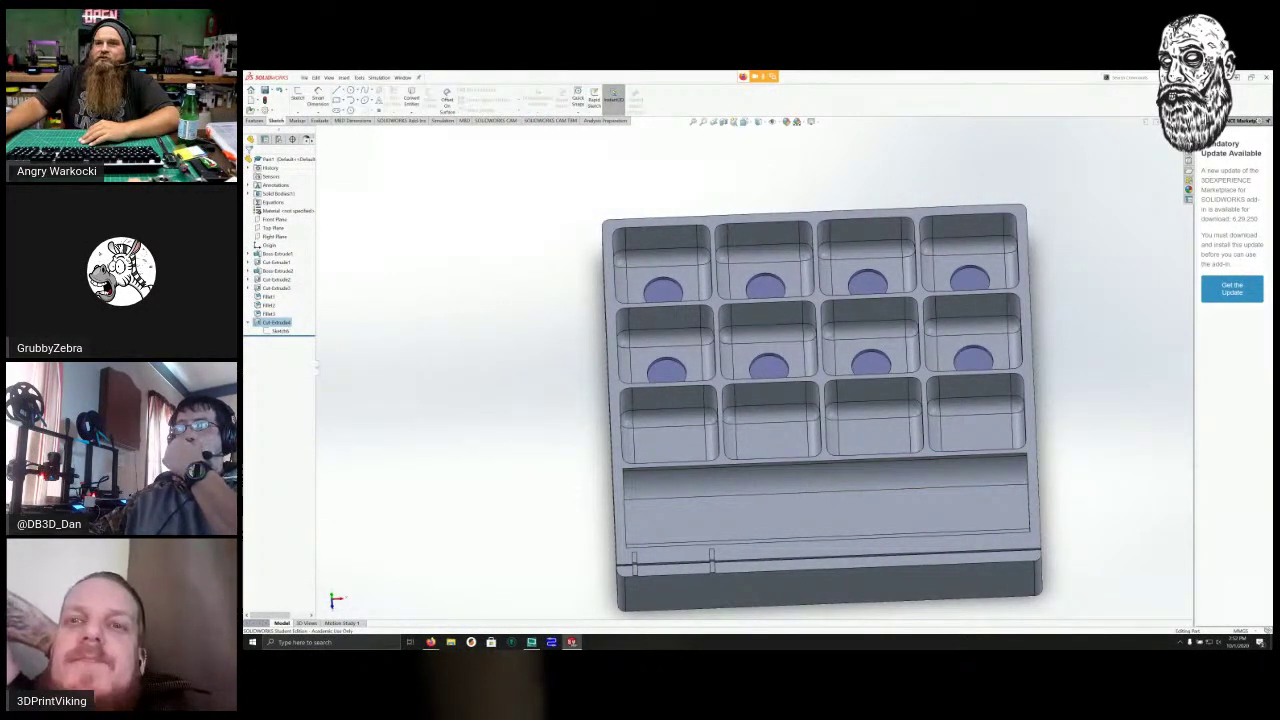
left_click(351, 90)
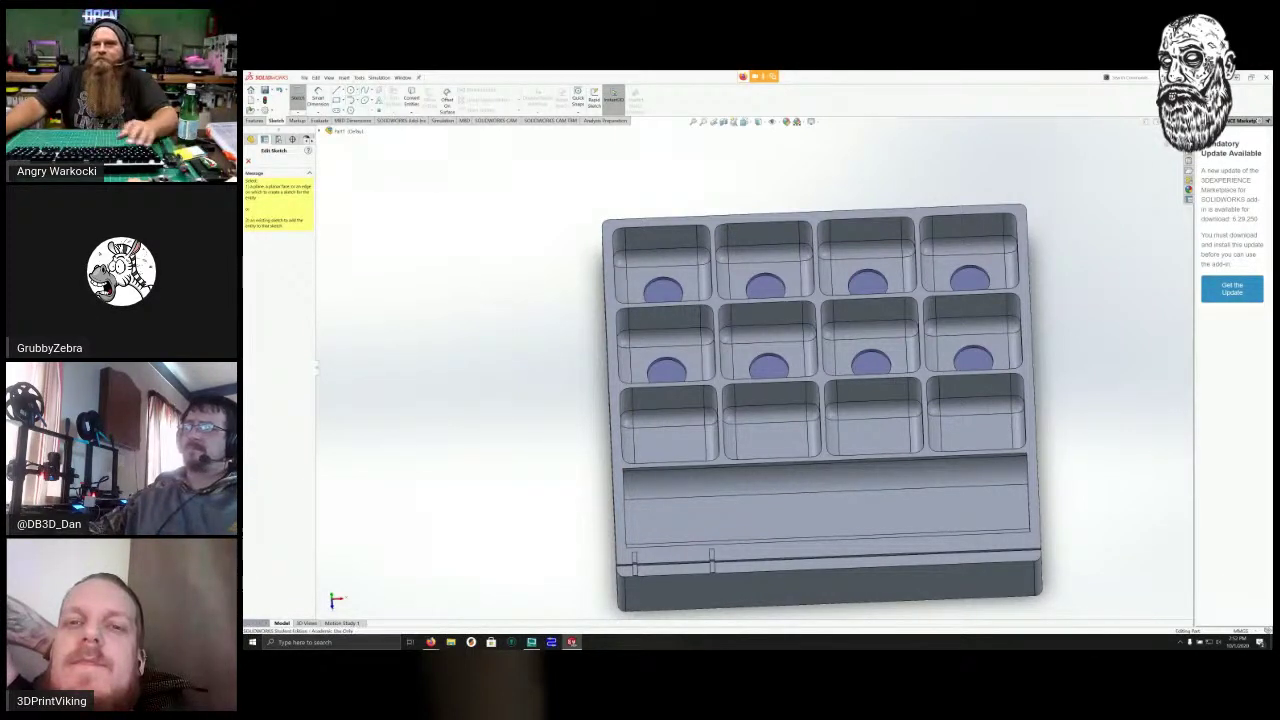
right_click(690, 521)
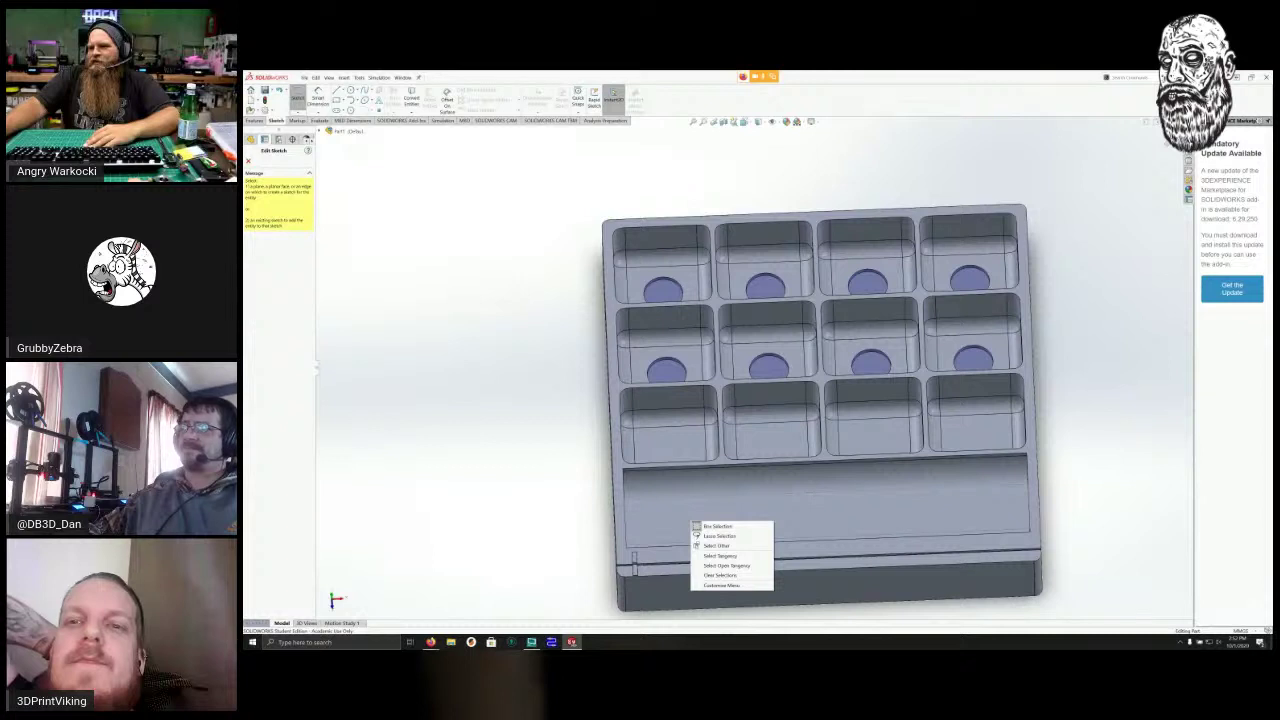
key("Escape")
key("Escape")
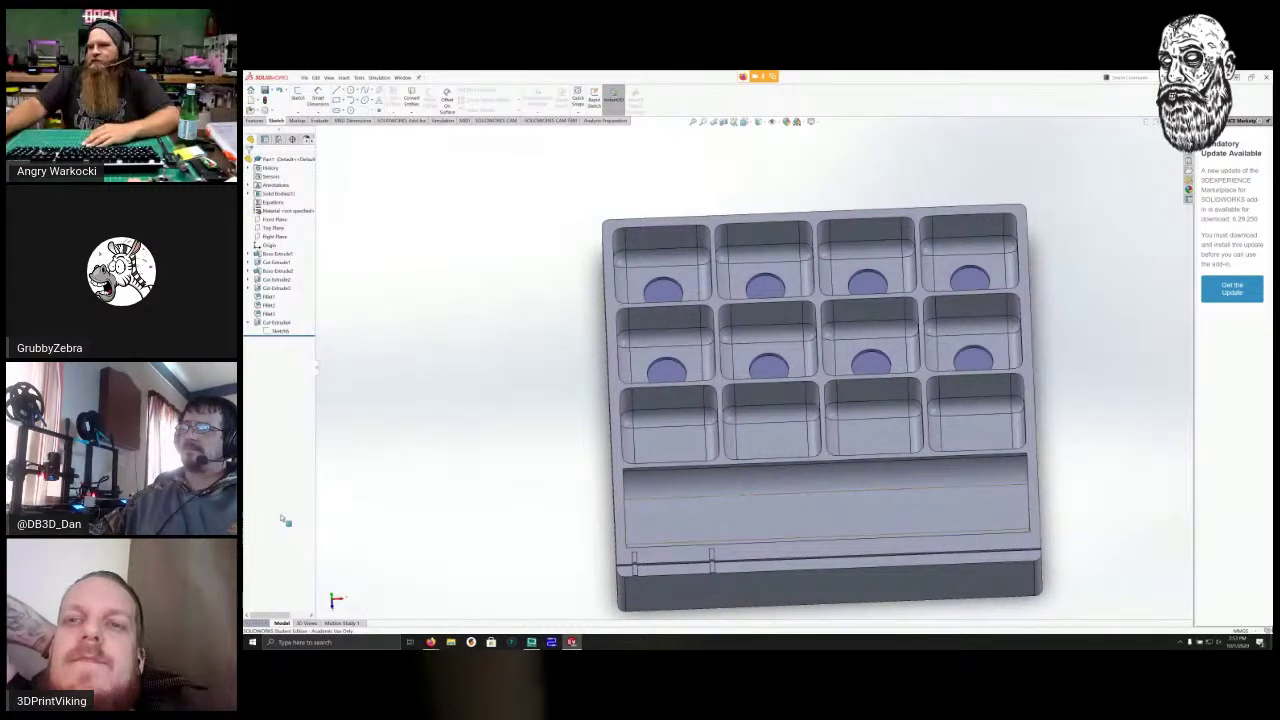
Start a sketch on the long trough's floor and draw a circle about 16.7 mm in diameter near its left end.
right_click(795, 515)
left_click(814, 442)
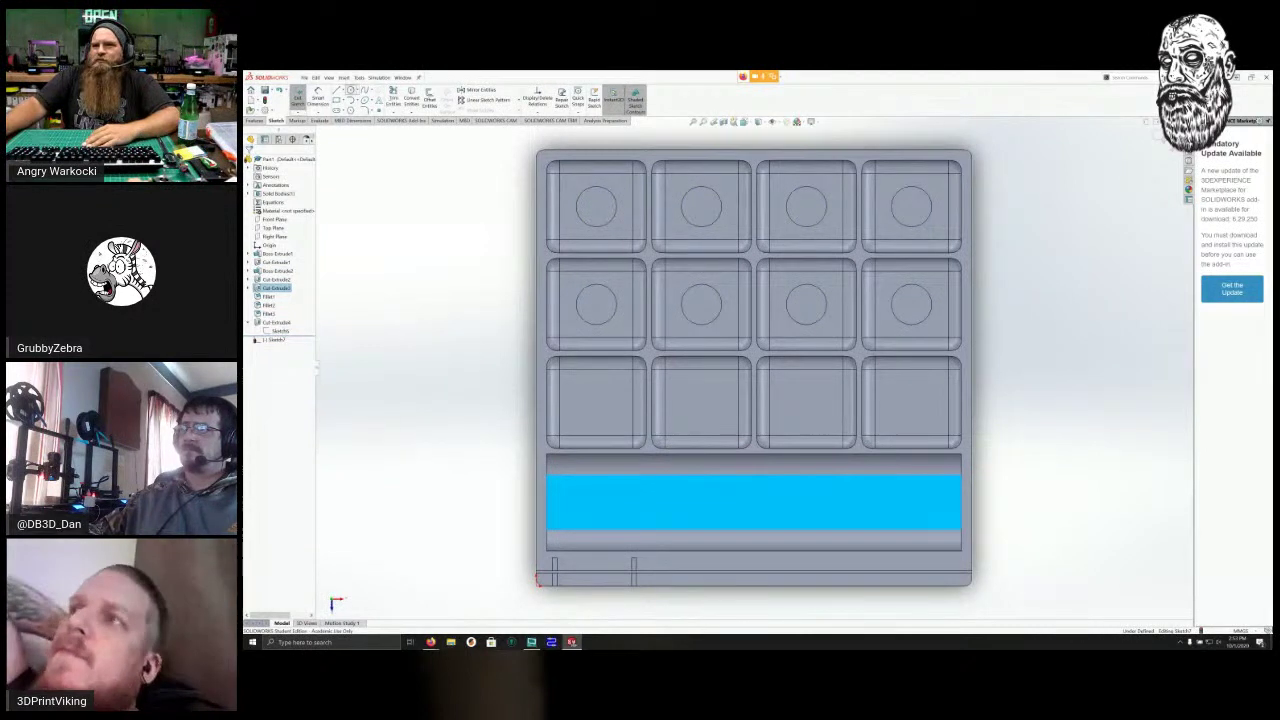
left_click(350, 90)
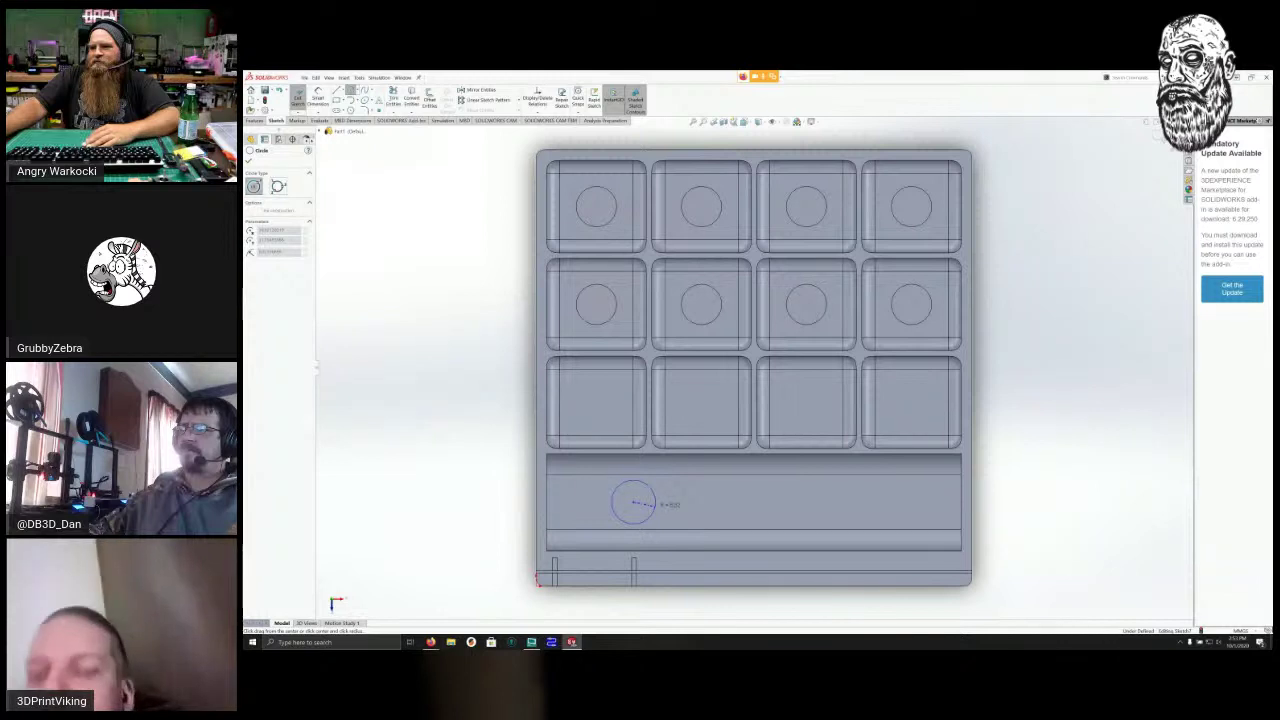
left_click(654, 503)
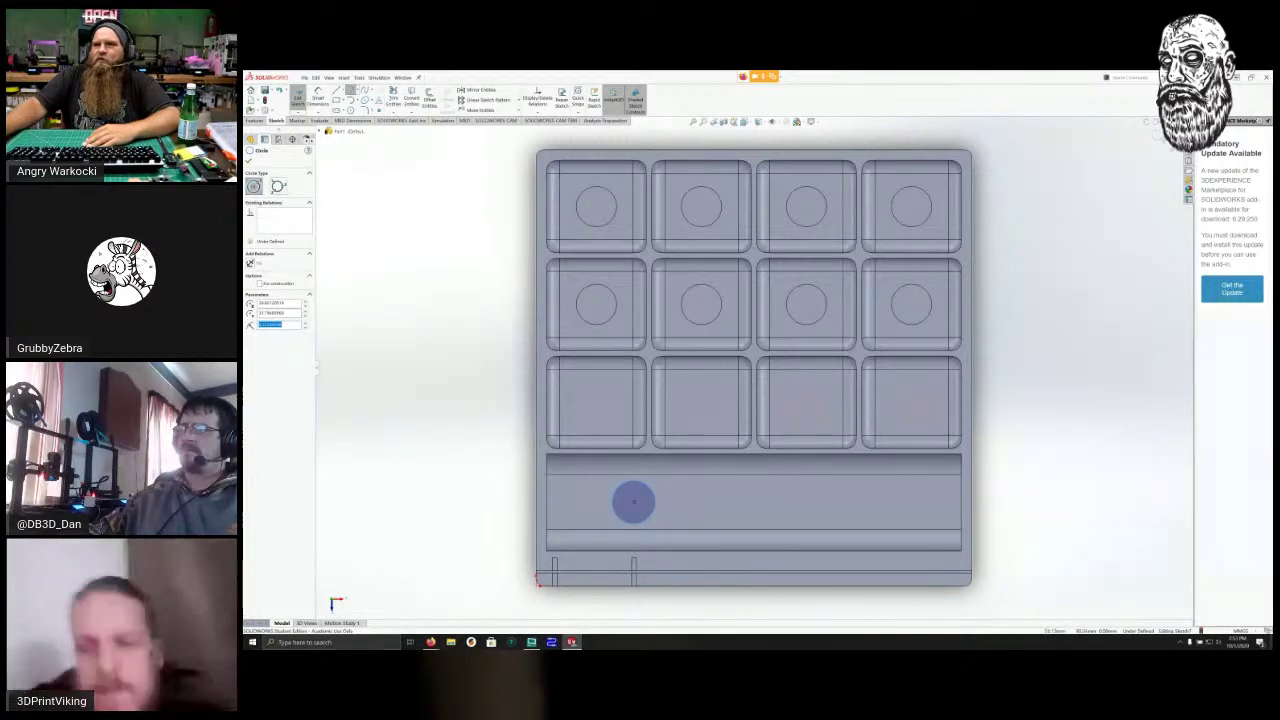
key("Escape")
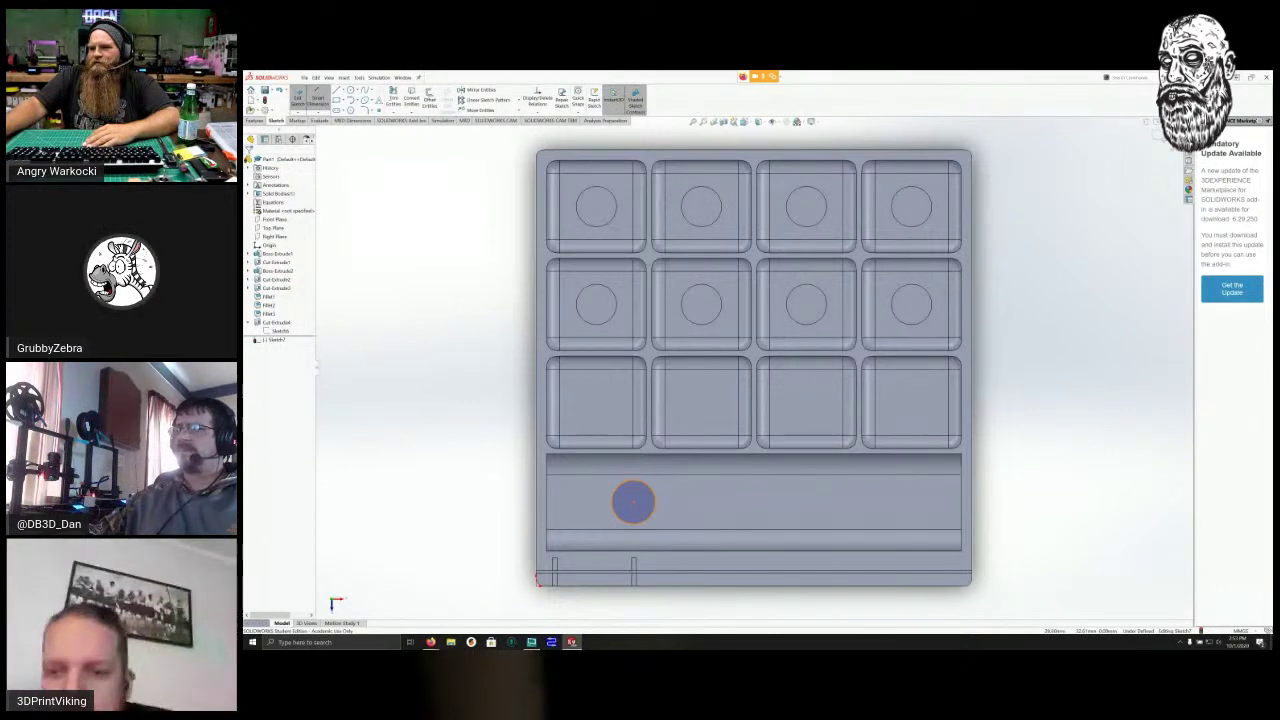
Try to dimension the trough circle's diameter using an equation value, and delete the dimension.
left_click(613, 501)
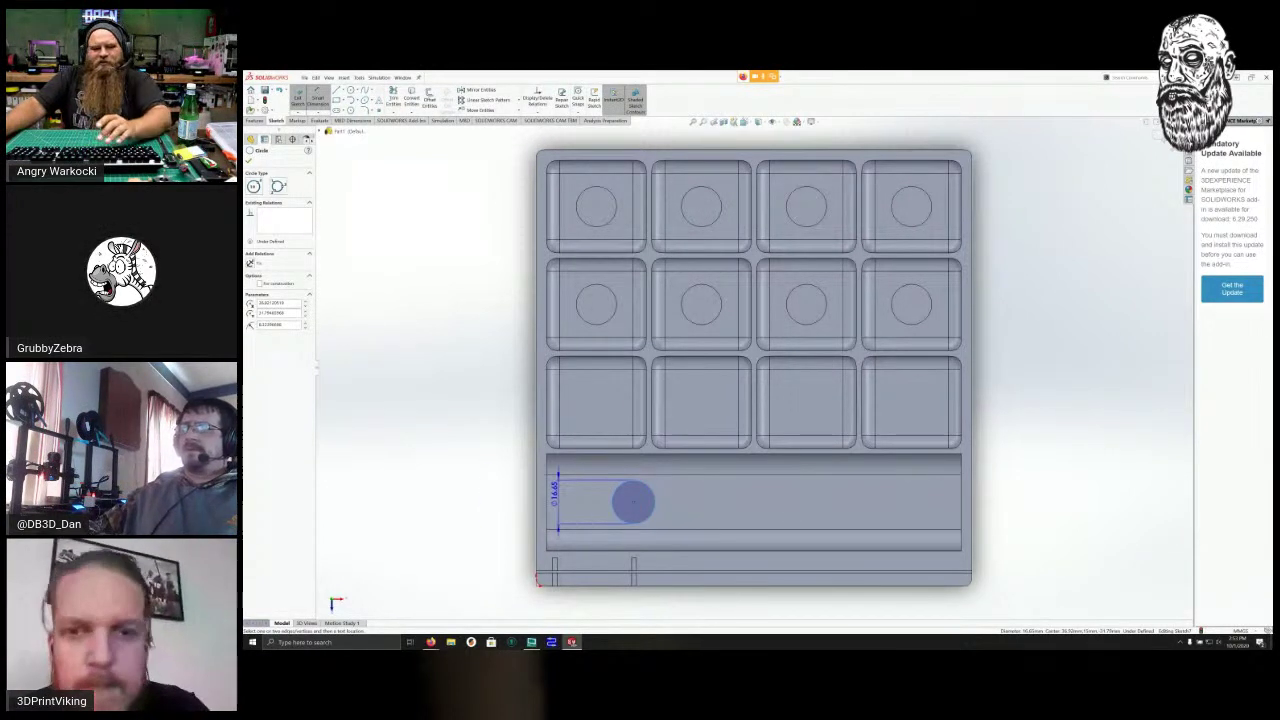
left_click(488, 489)
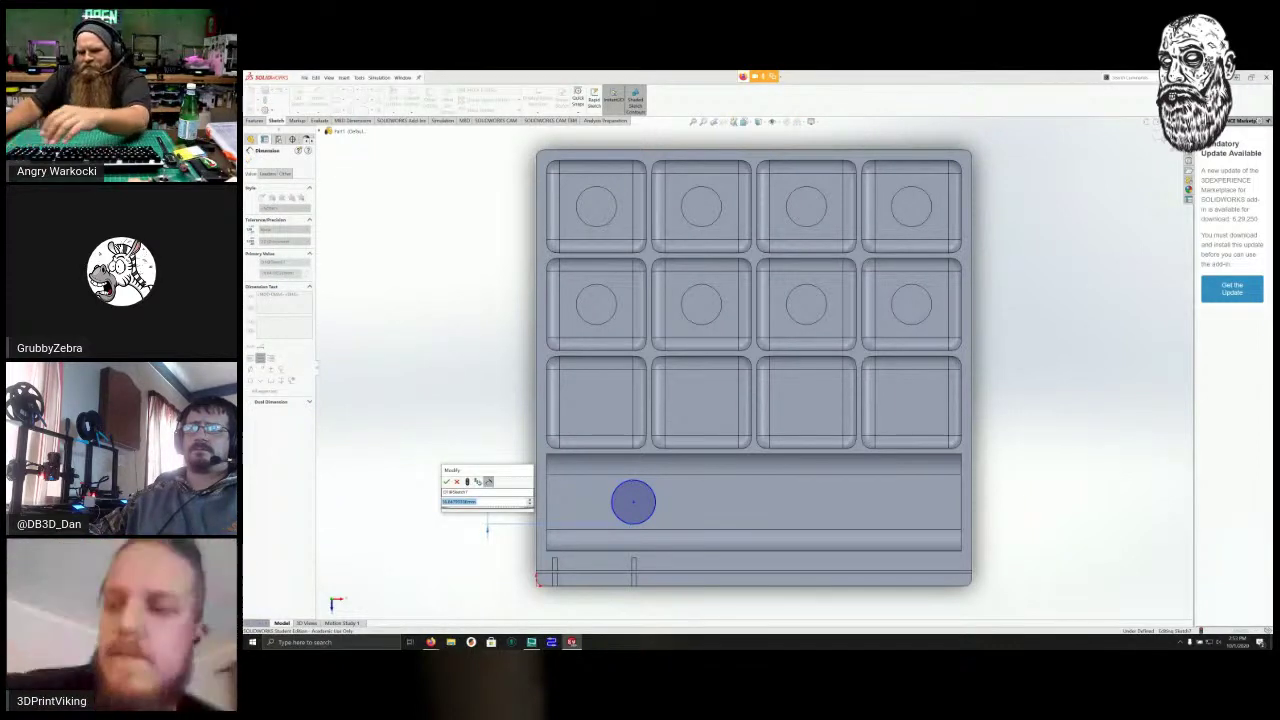
type("=")
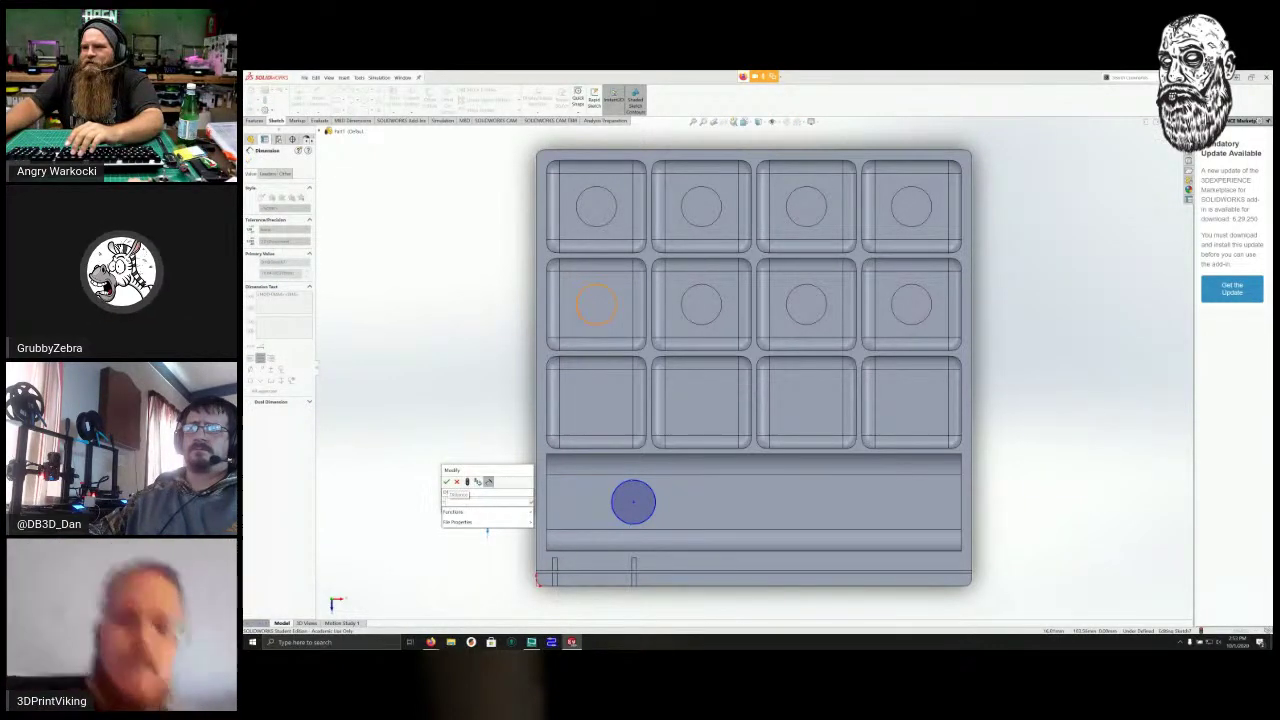
key("BackSpace")
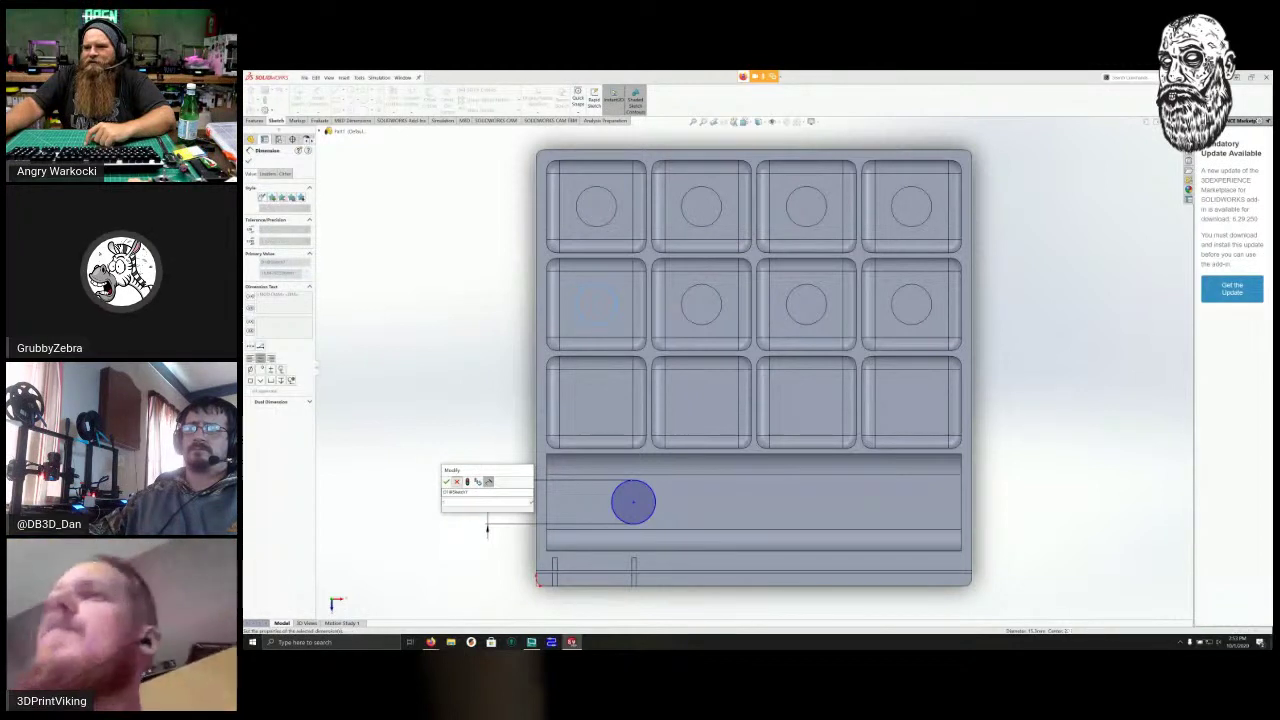
key("Escape")
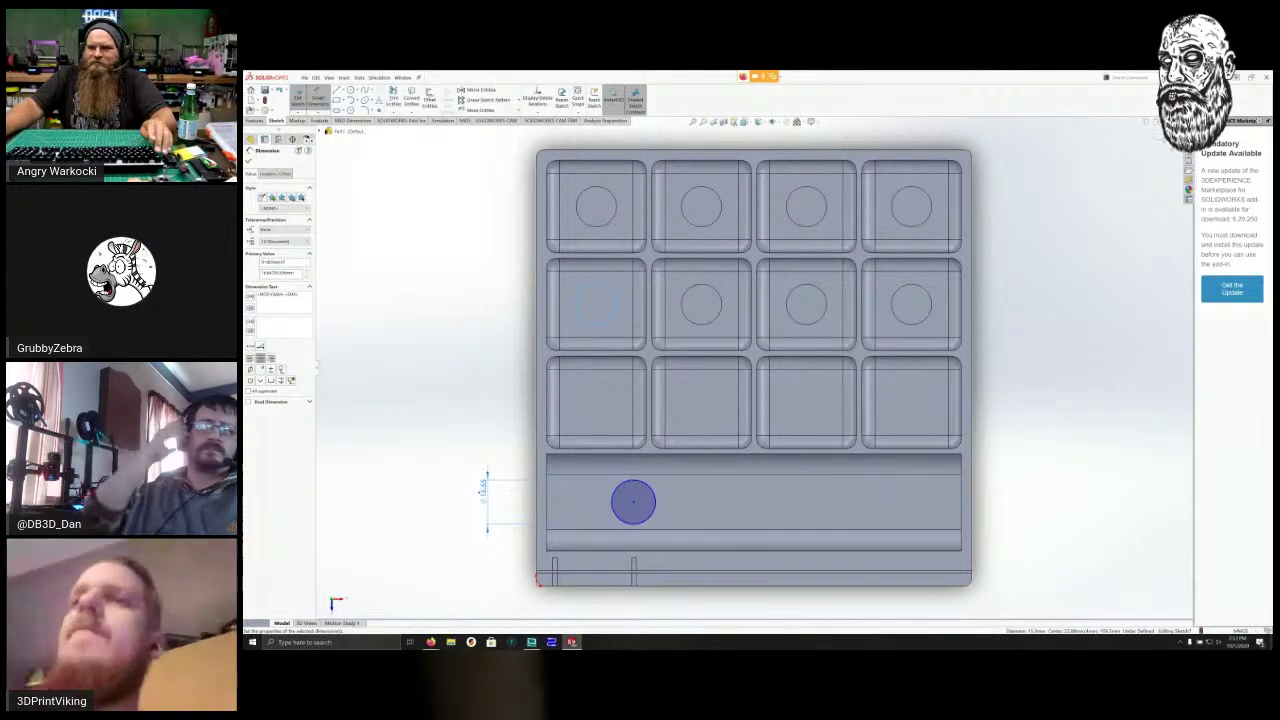
key("Escape")
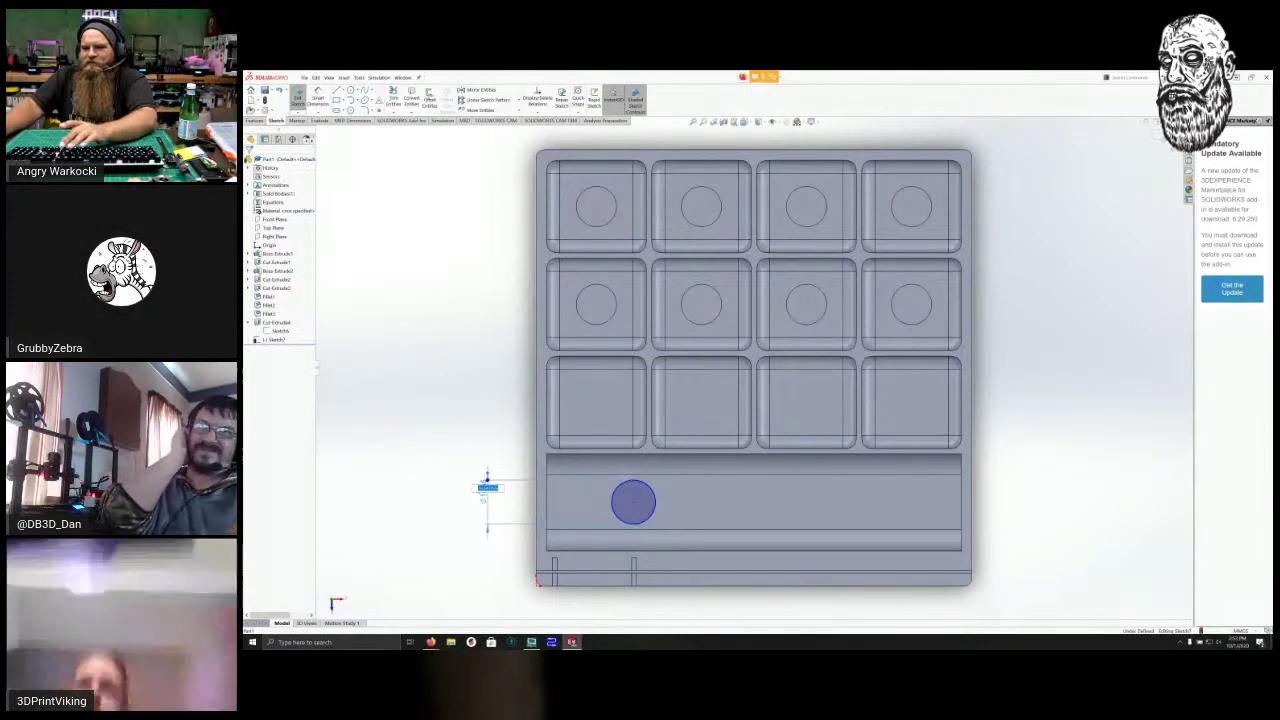
key("Return")
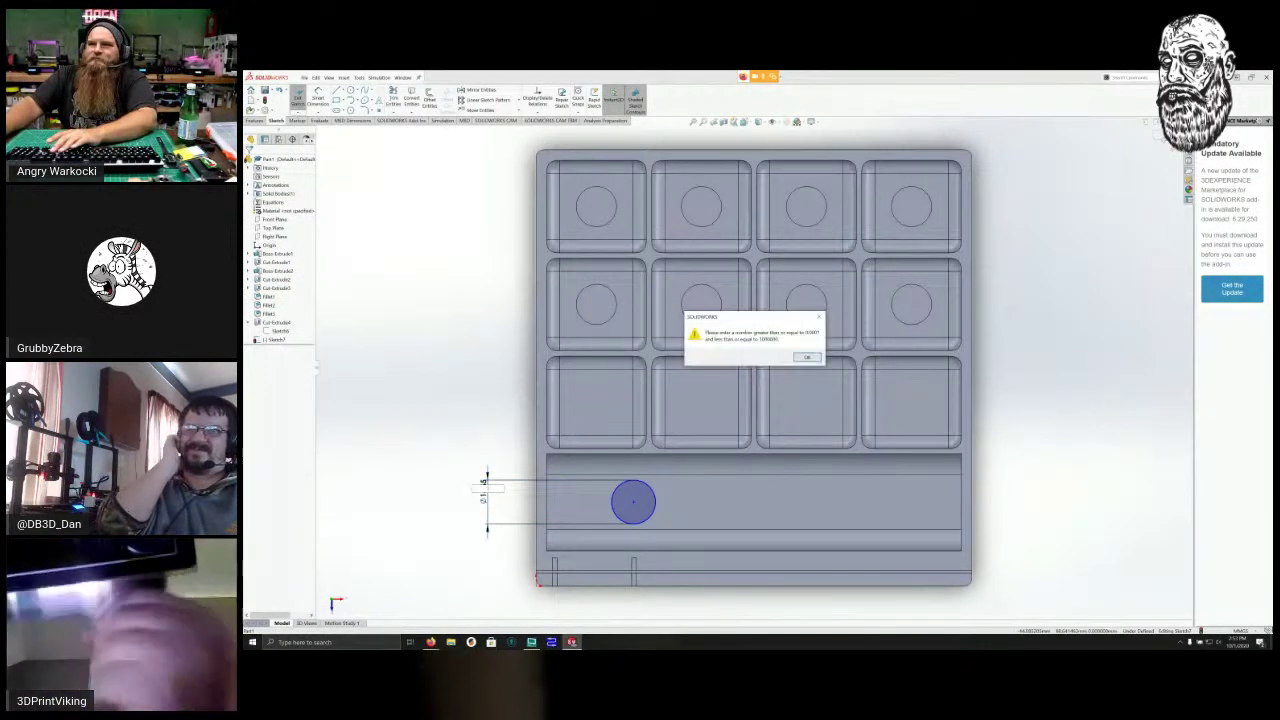
key("Return")
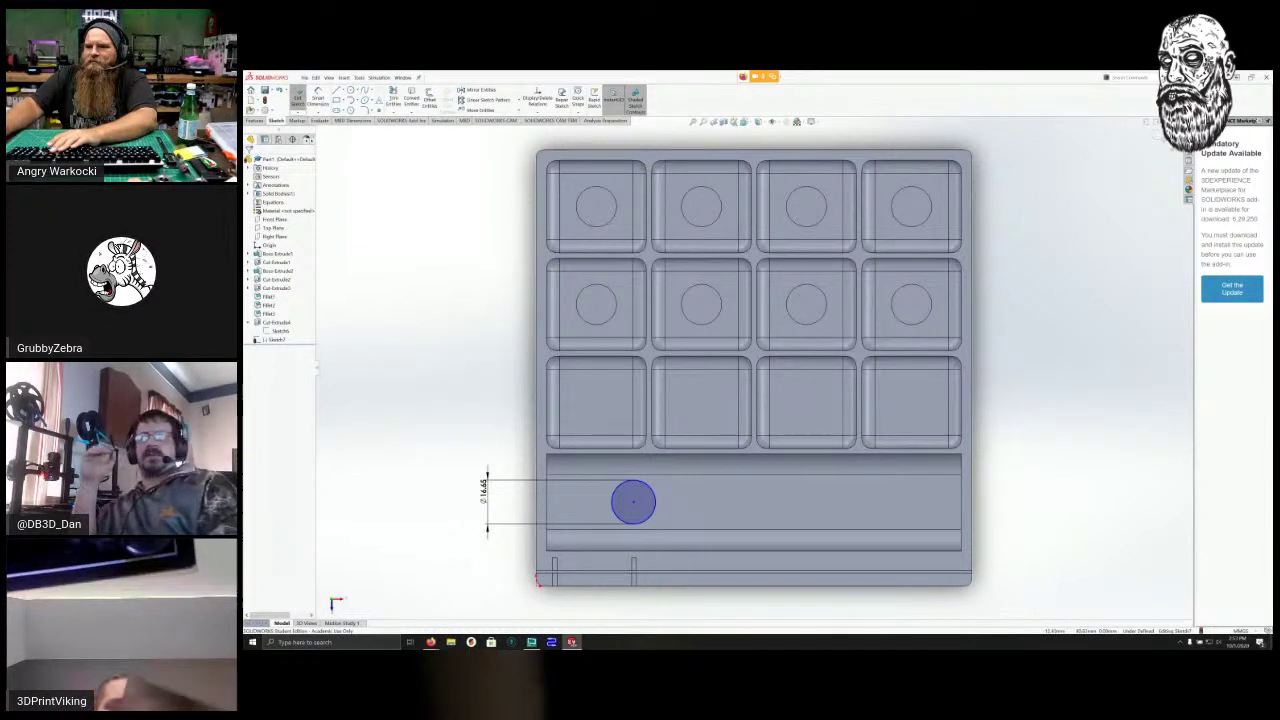
left_click(484, 491)
key("Delete")
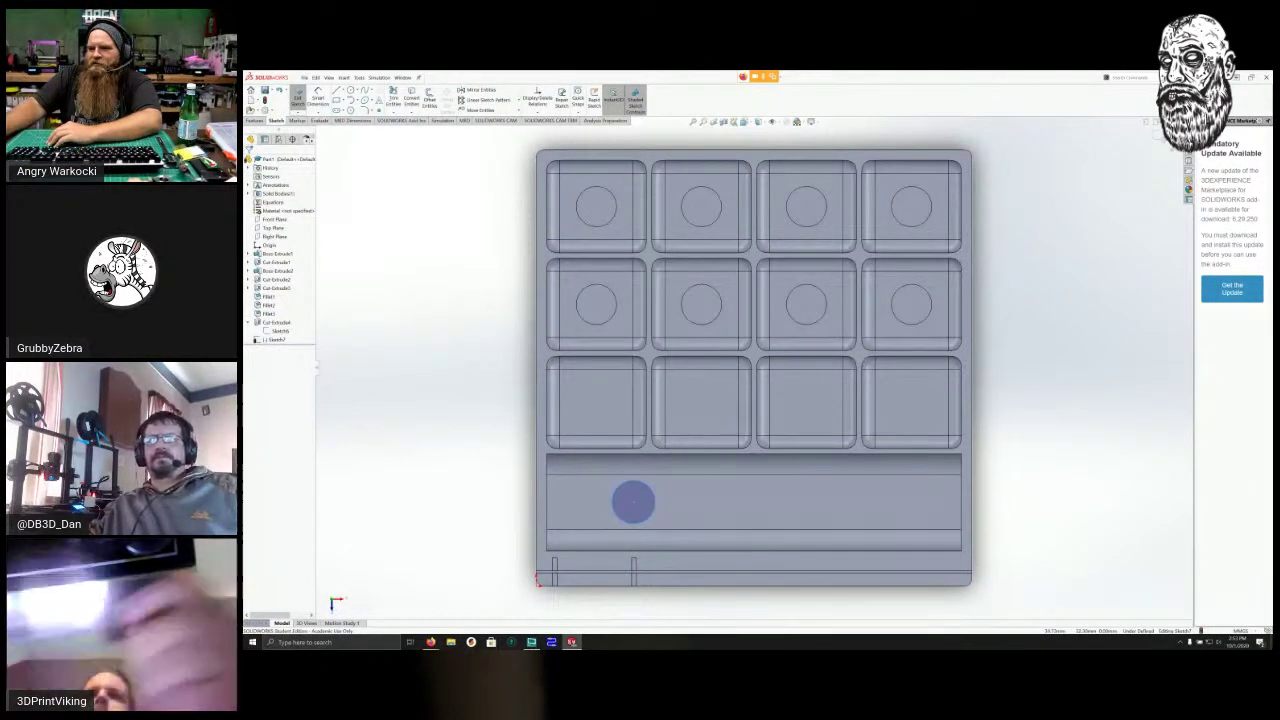
Try to relate the trough circle to the floor face of the second row's leftmost recess, and clear the selection.
left_click(633, 502)
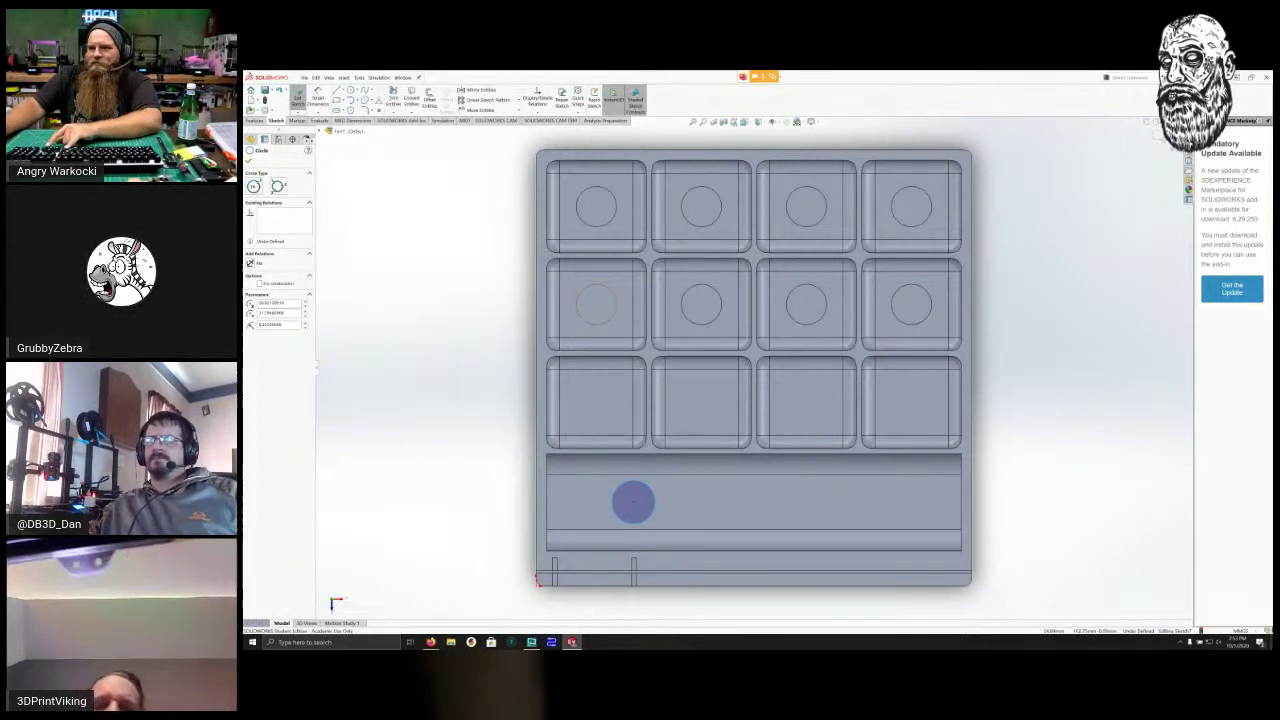
left_click(596, 305, "ctrl")
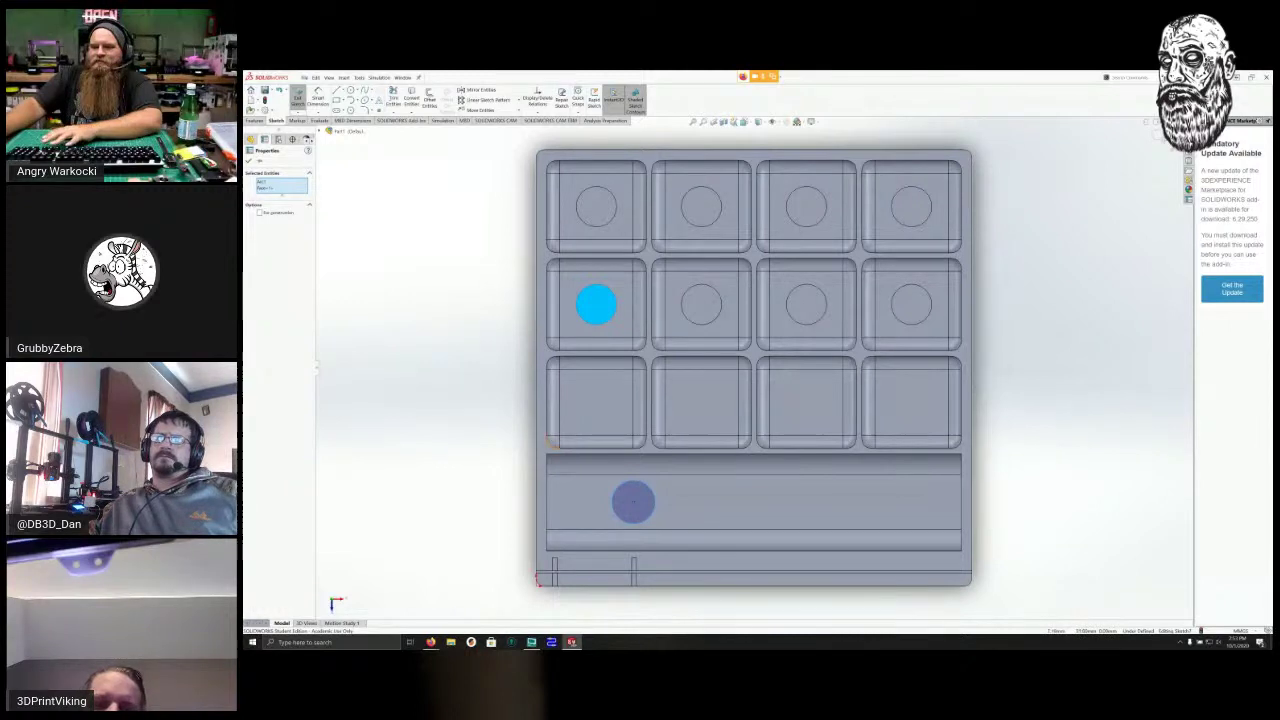
key("Escape")
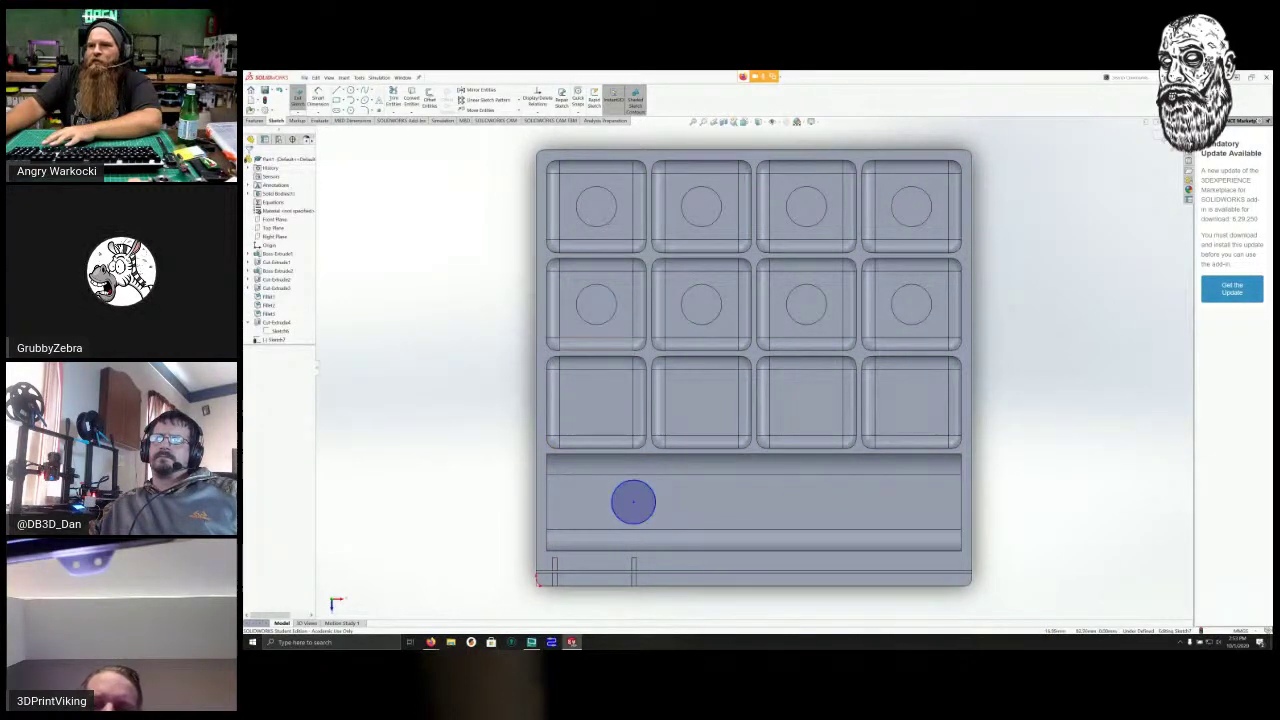
left_click(596, 305)
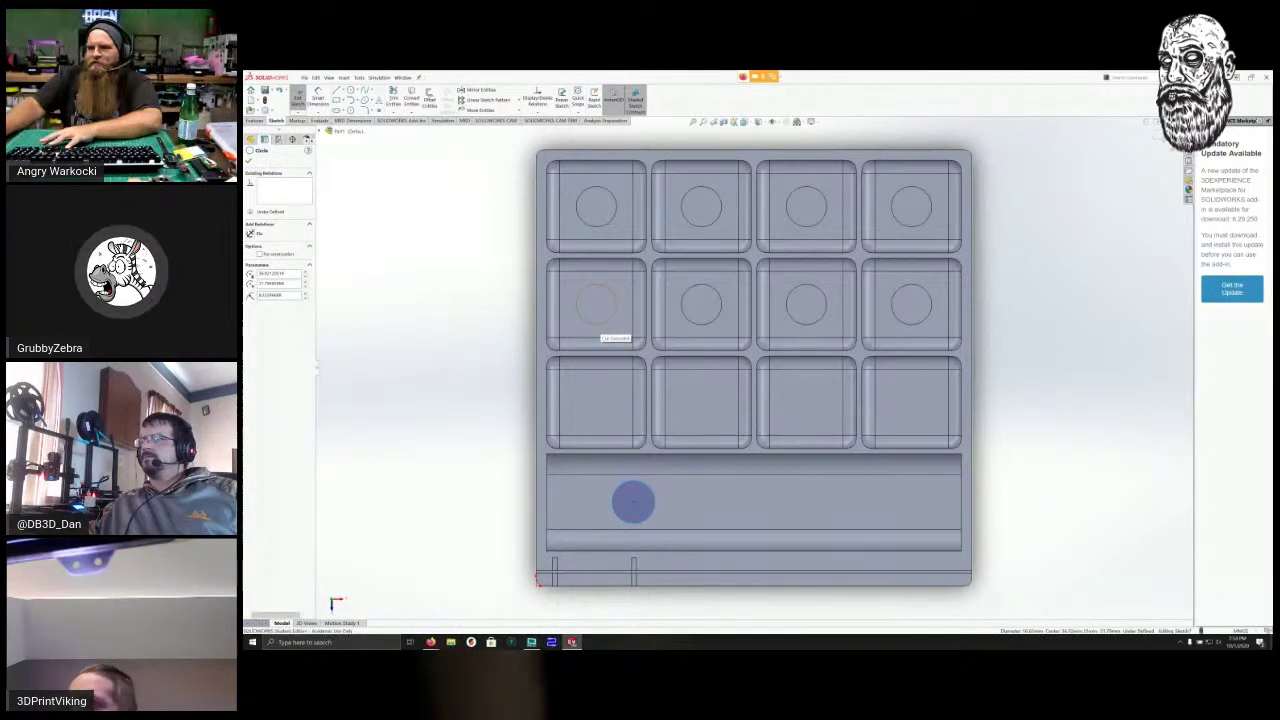
left_click(600, 322)
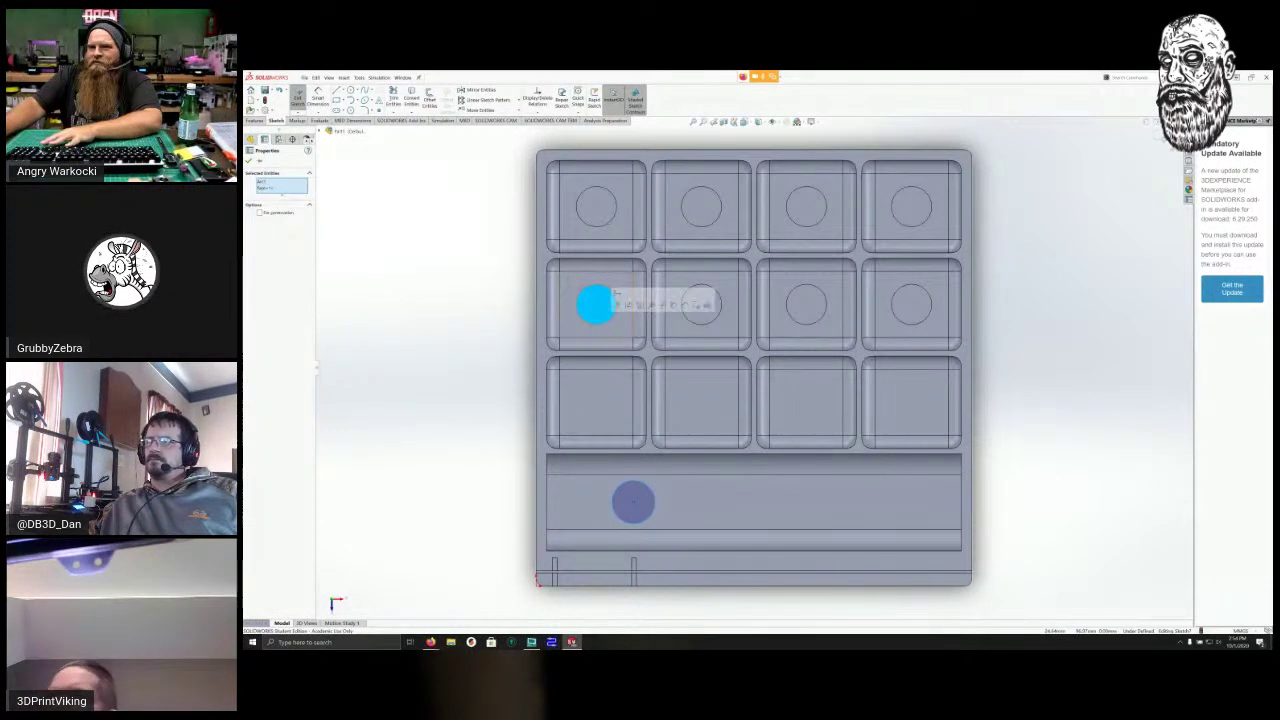
scroll(600, 322, "down", 1)
scroll(600, 322, "down", 3)
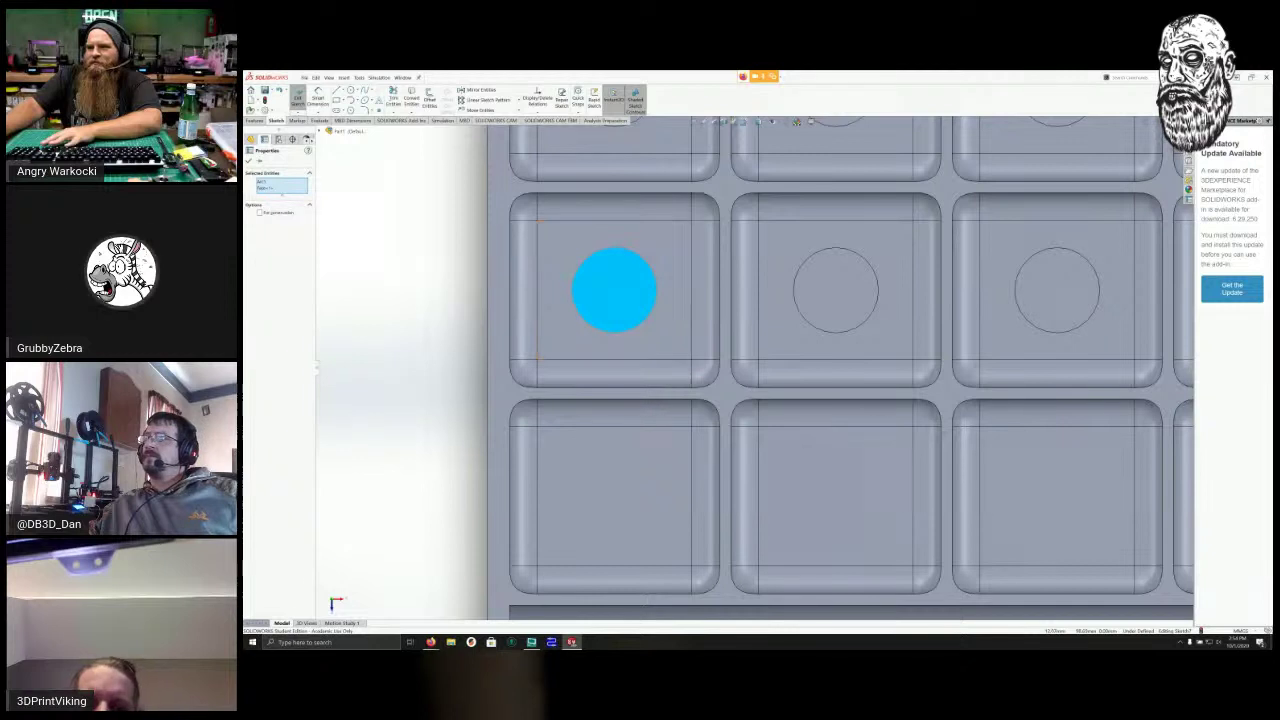
key("Escape")
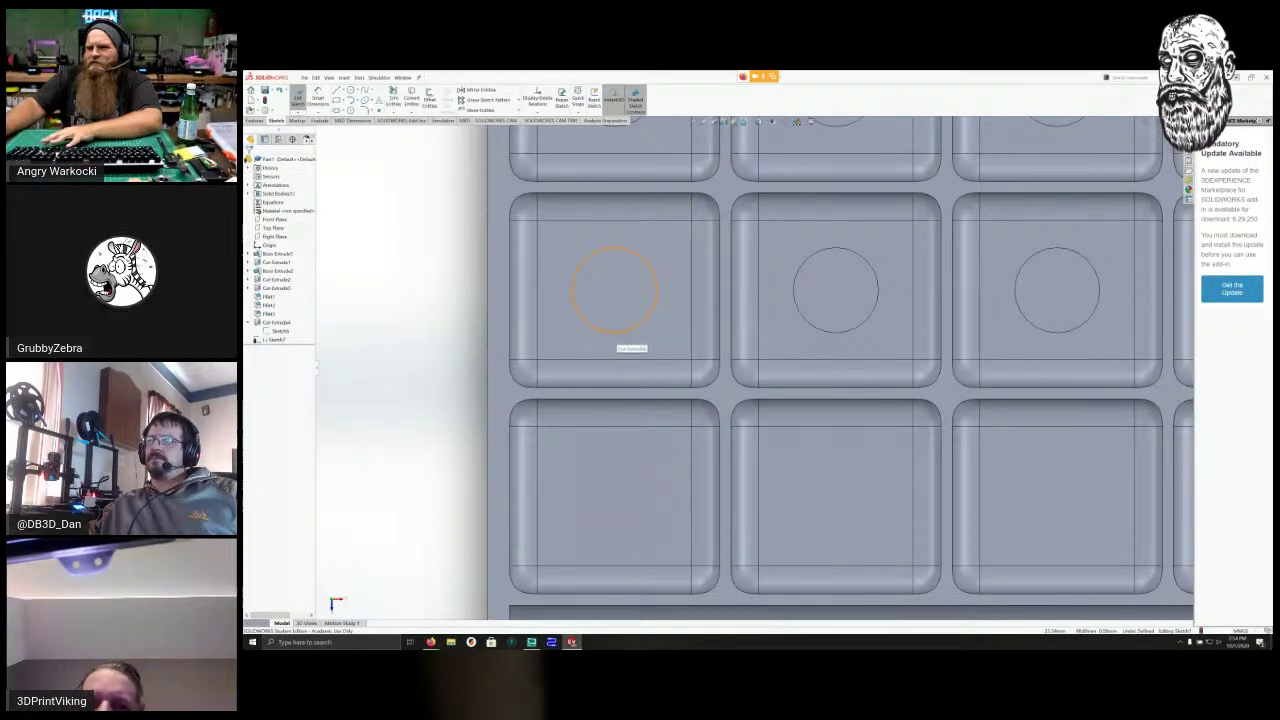
Make the trough circle equal in radius to the circular edge of the second row's leftmost recess.
left_click(617, 332)
scroll(603, 359, "down", 1)
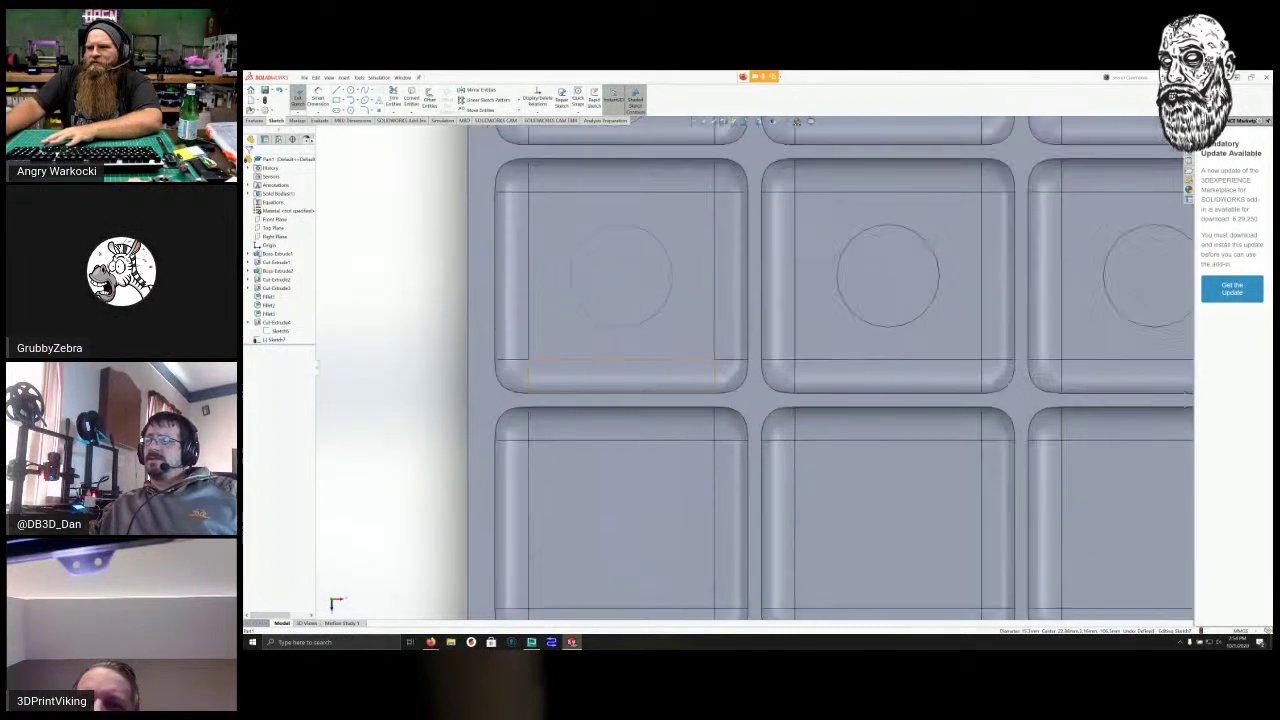
scroll(612, 361, "up", 2)
scroll(622, 376, "up", 5)
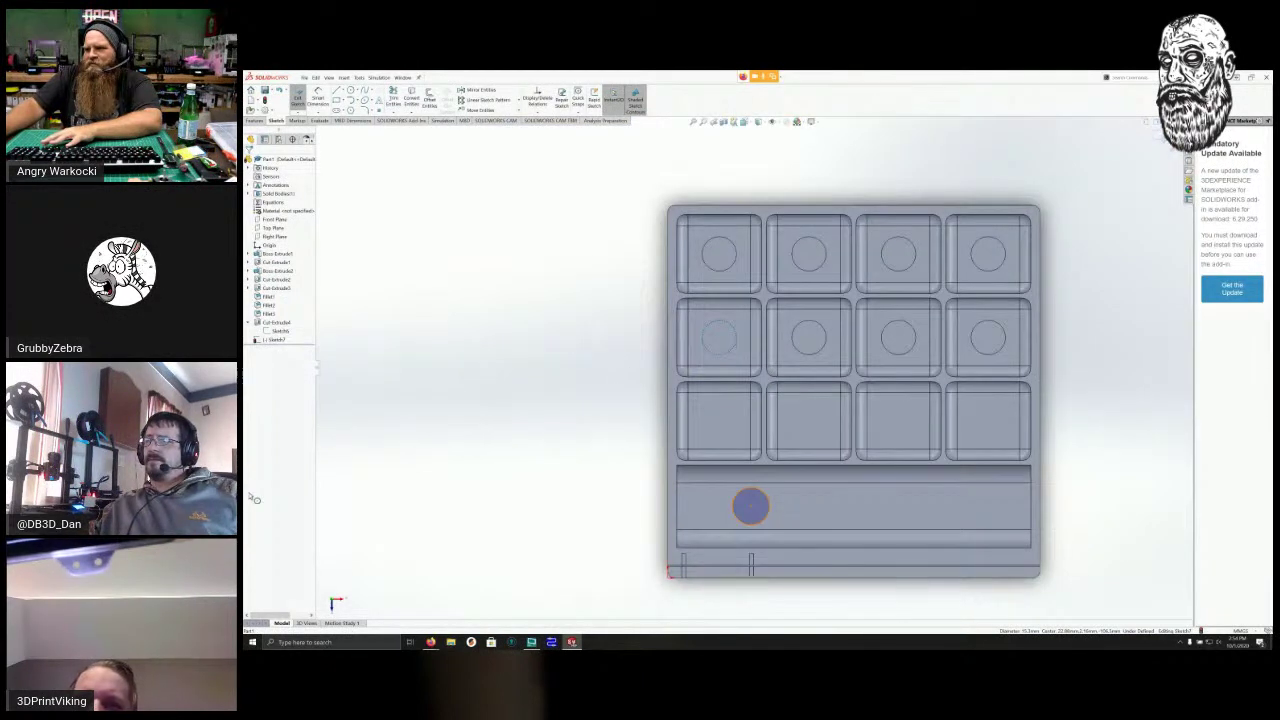
left_click(735, 497, "ctrl")
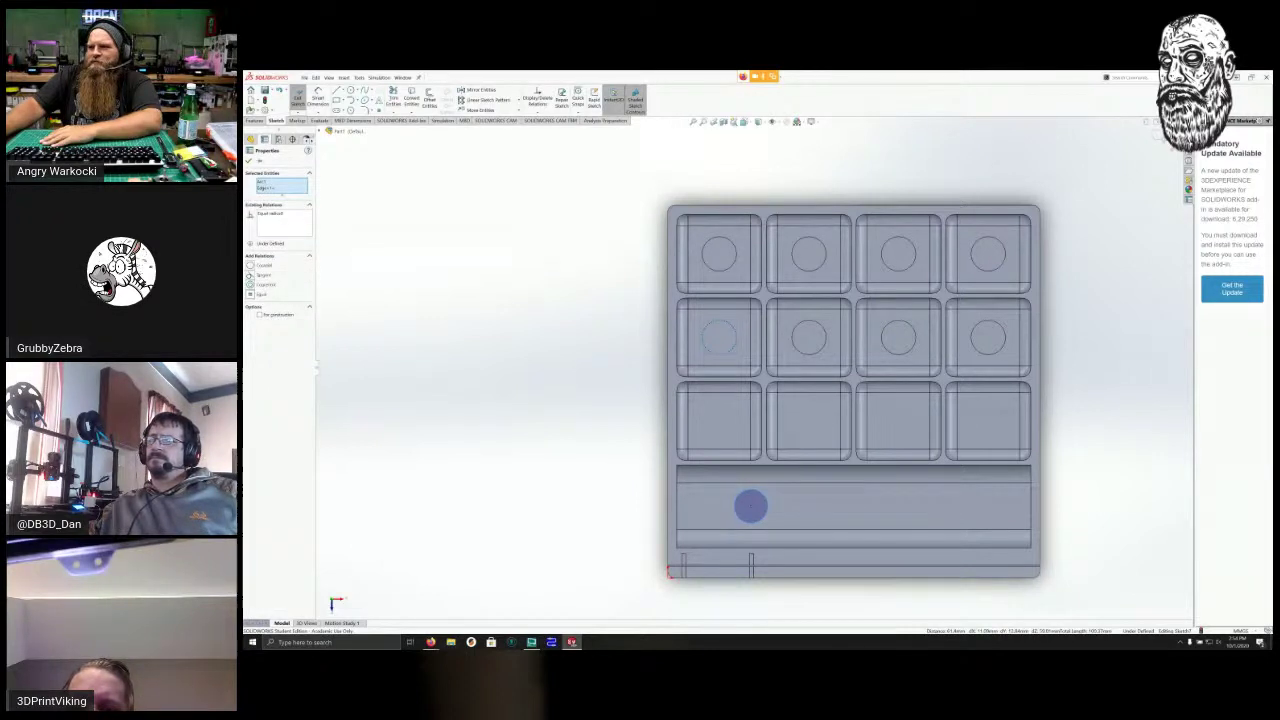
Accept the equal-radius relation and draw a vertical centerline from the midpoint of the tray's upper edge to the midpoint of its lower edge.
left_click(249, 160)
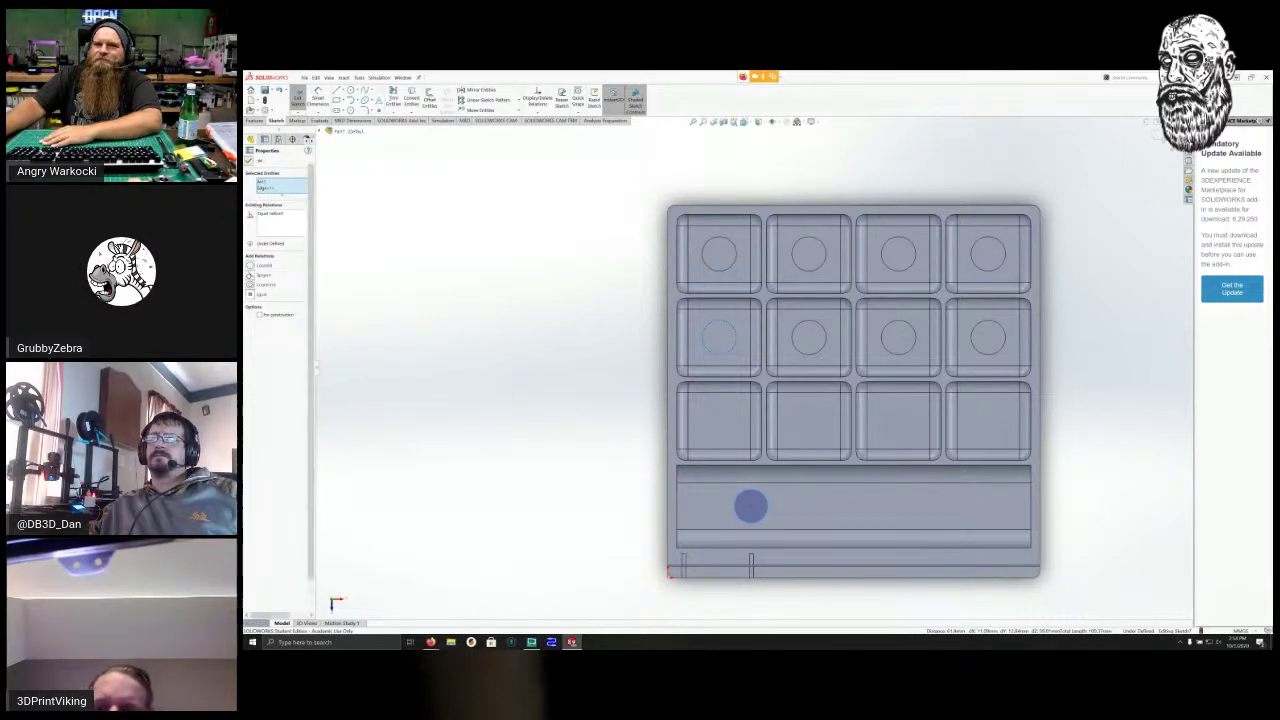
scroll(832, 474, "down", 3)
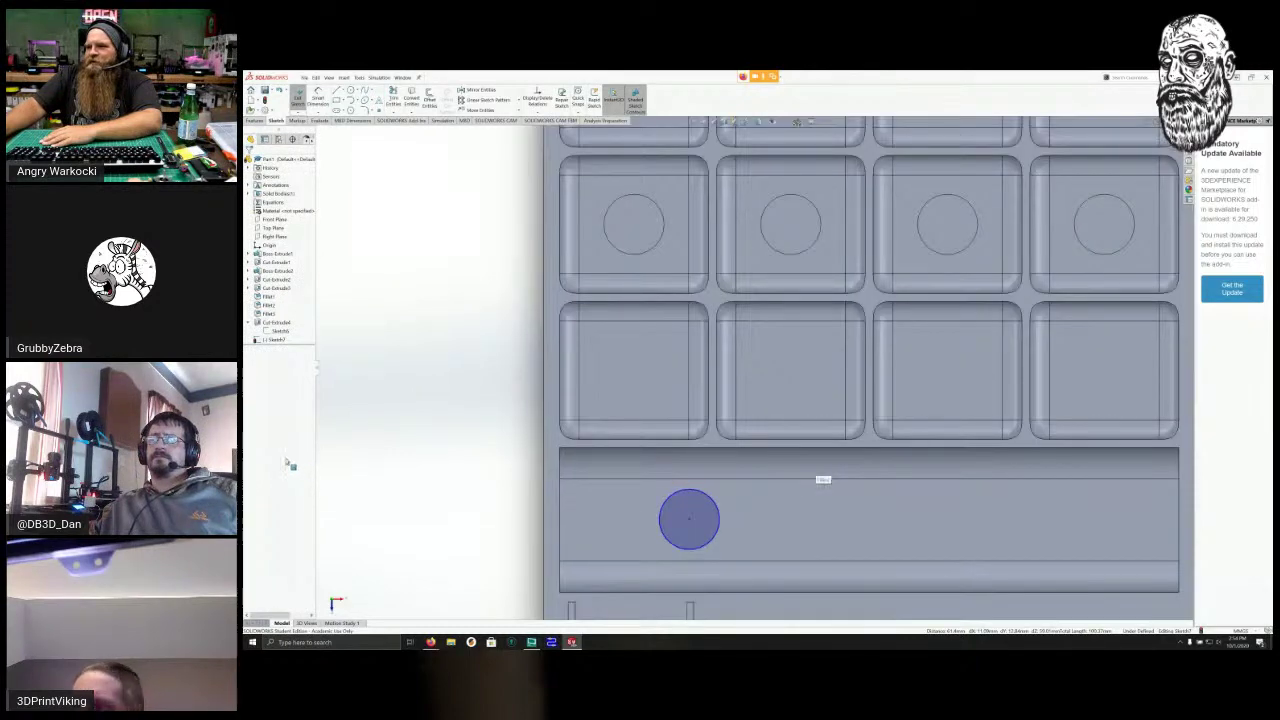
scroll(808, 464, "up", 3)
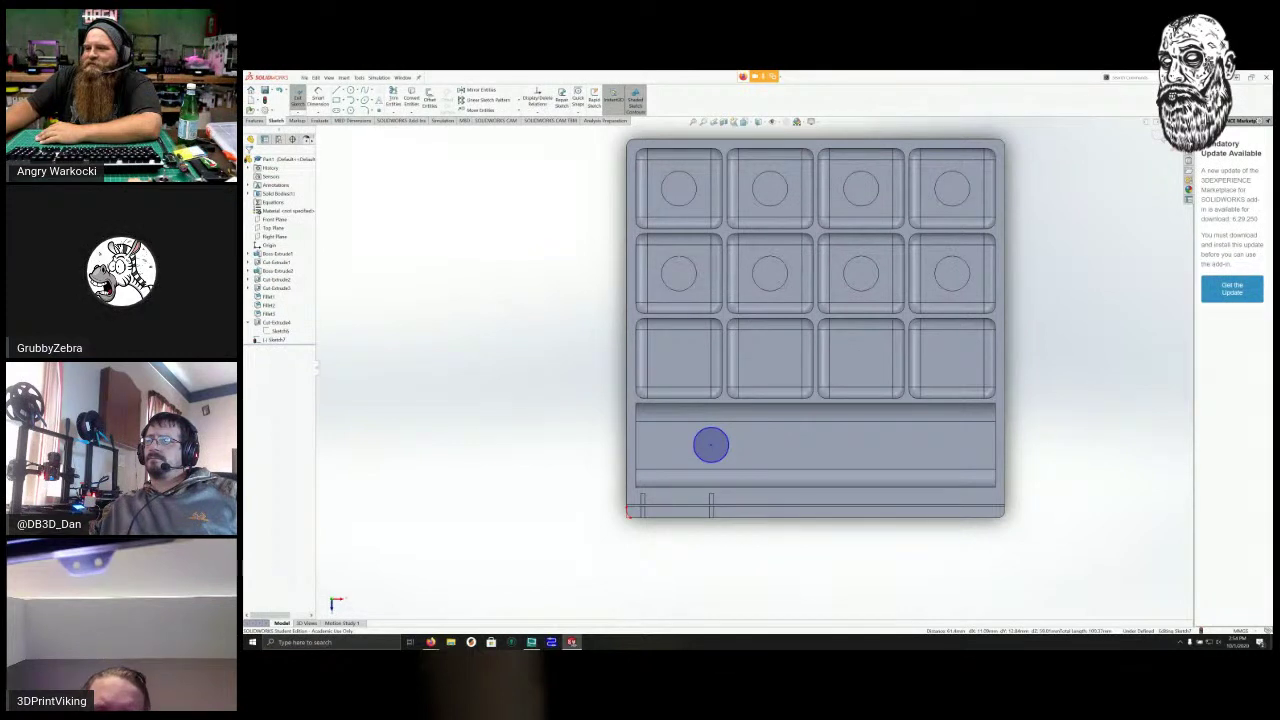
left_click(344, 90)
left_click(360, 108)
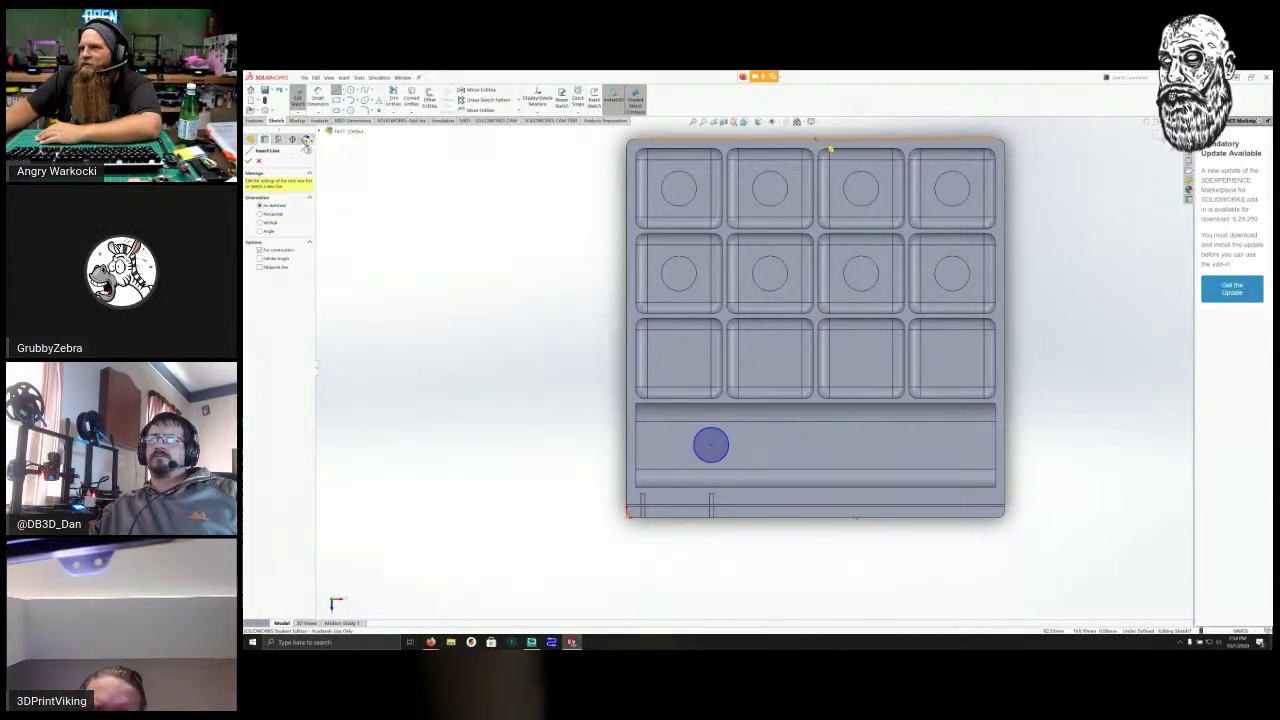
left_click(815, 143)
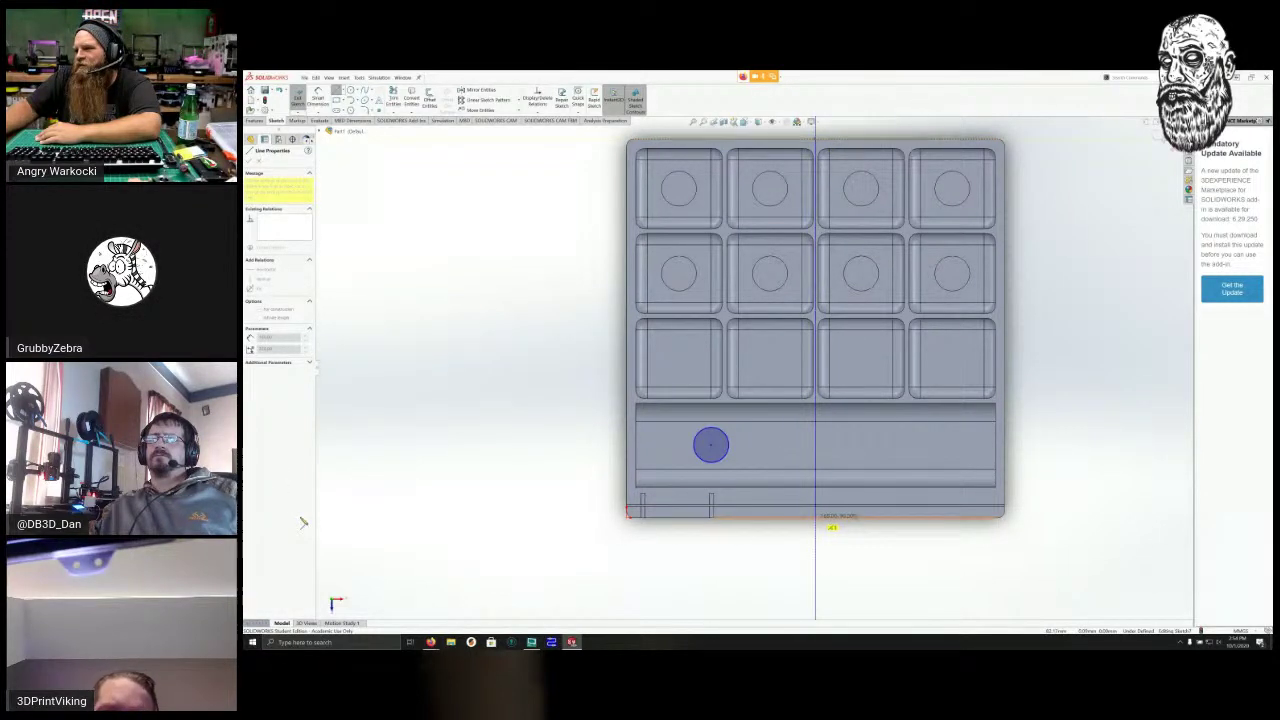
left_click(815, 517)
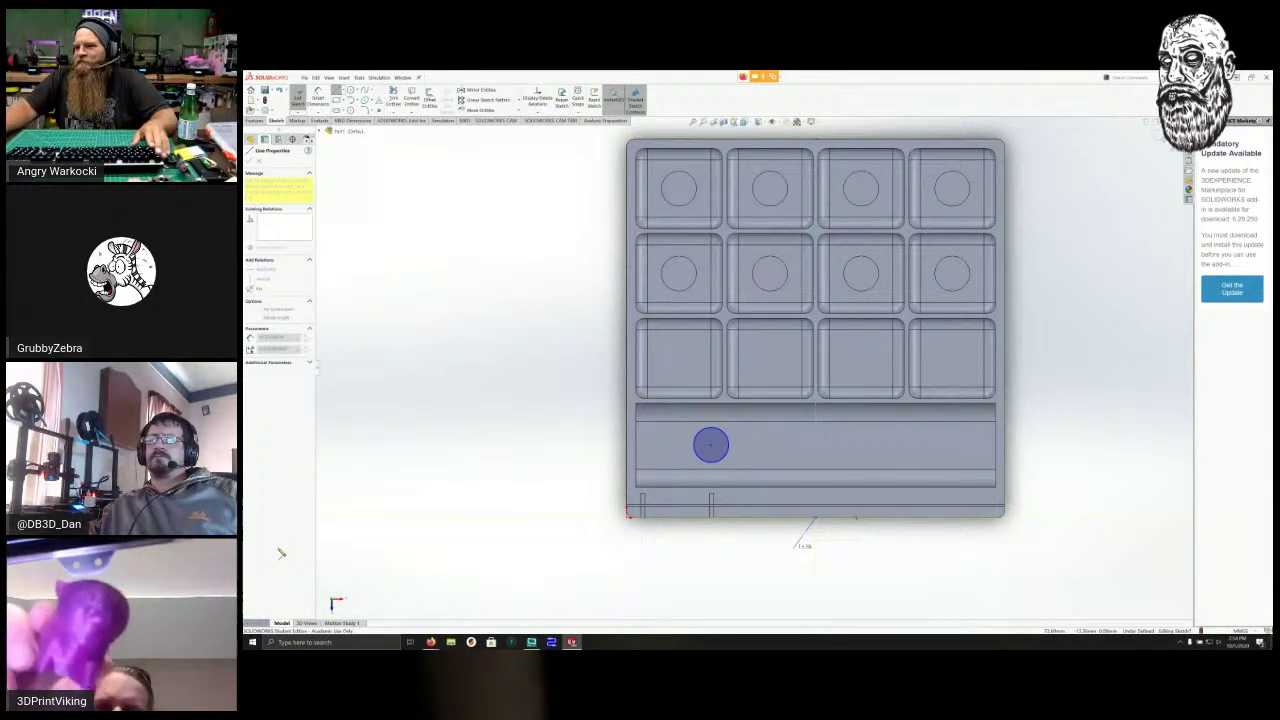
key("Escape")
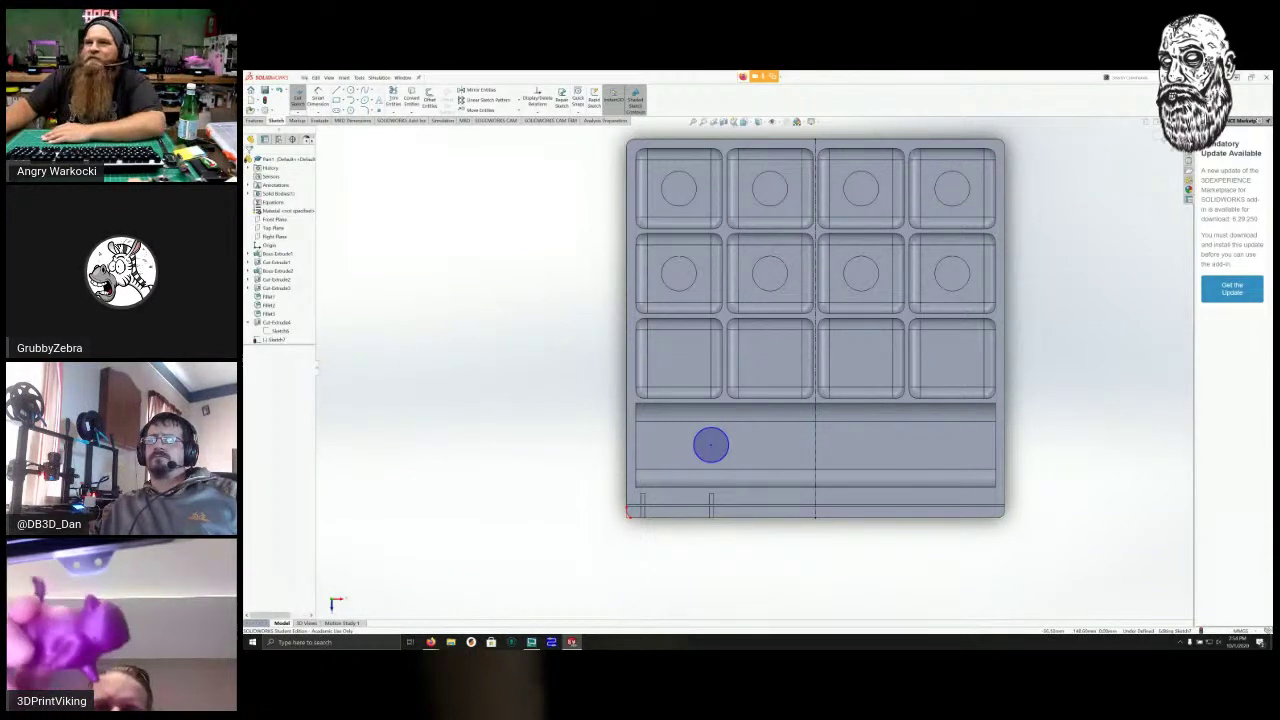
Mirror the trough circle about the vertical centerline, keeping only the circle as the mirrored entity.
left_click(470, 89)
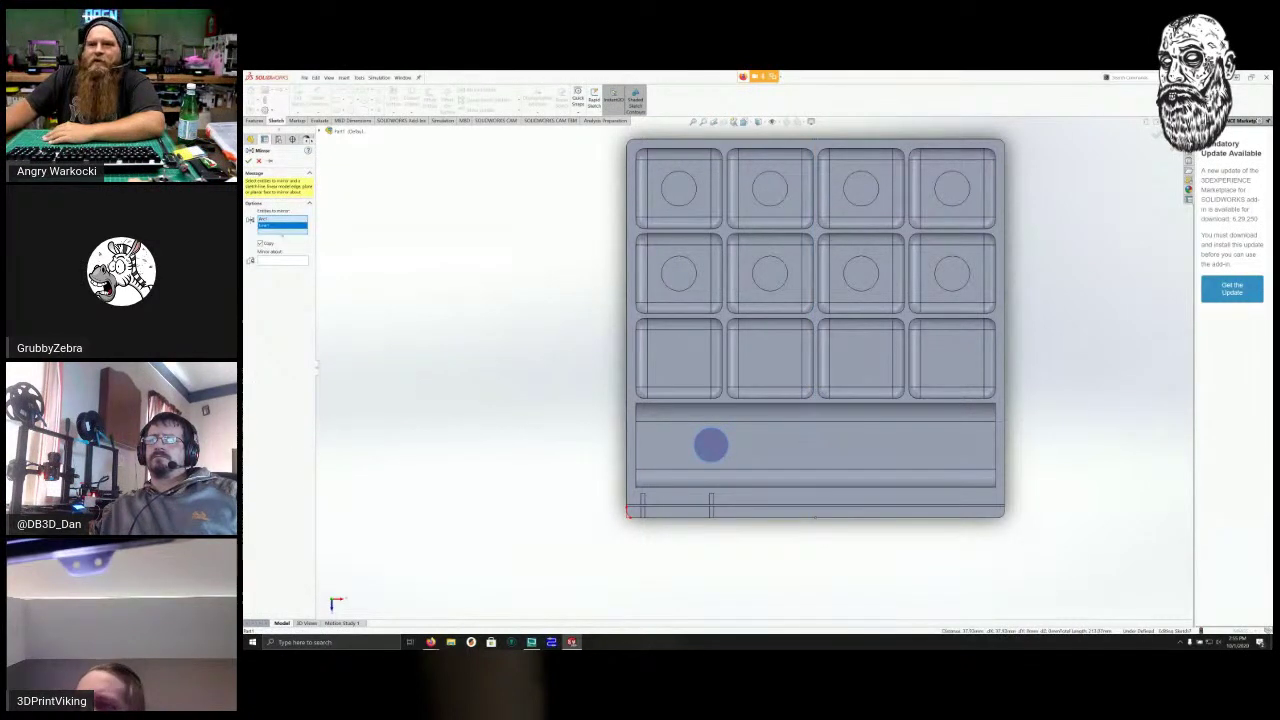
left_click(274, 219)
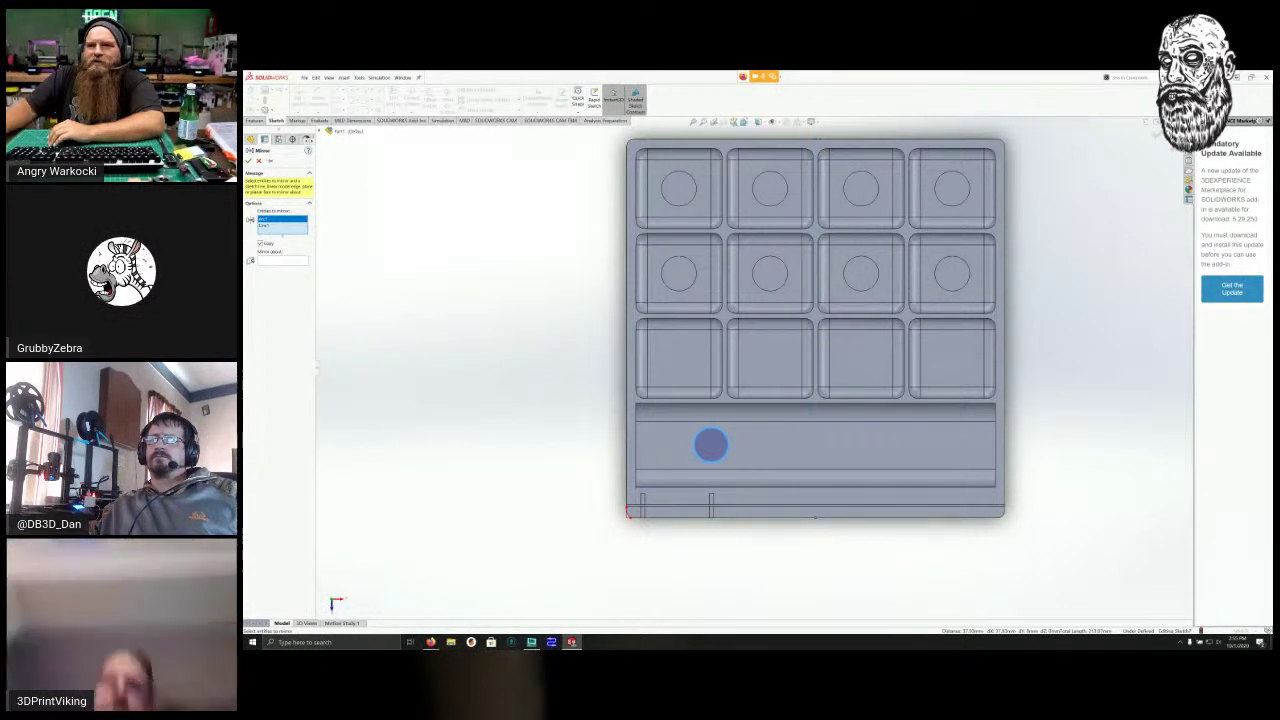
left_click(265, 226)
key("Delete")
left_click(282, 255)
left_click(815, 445)
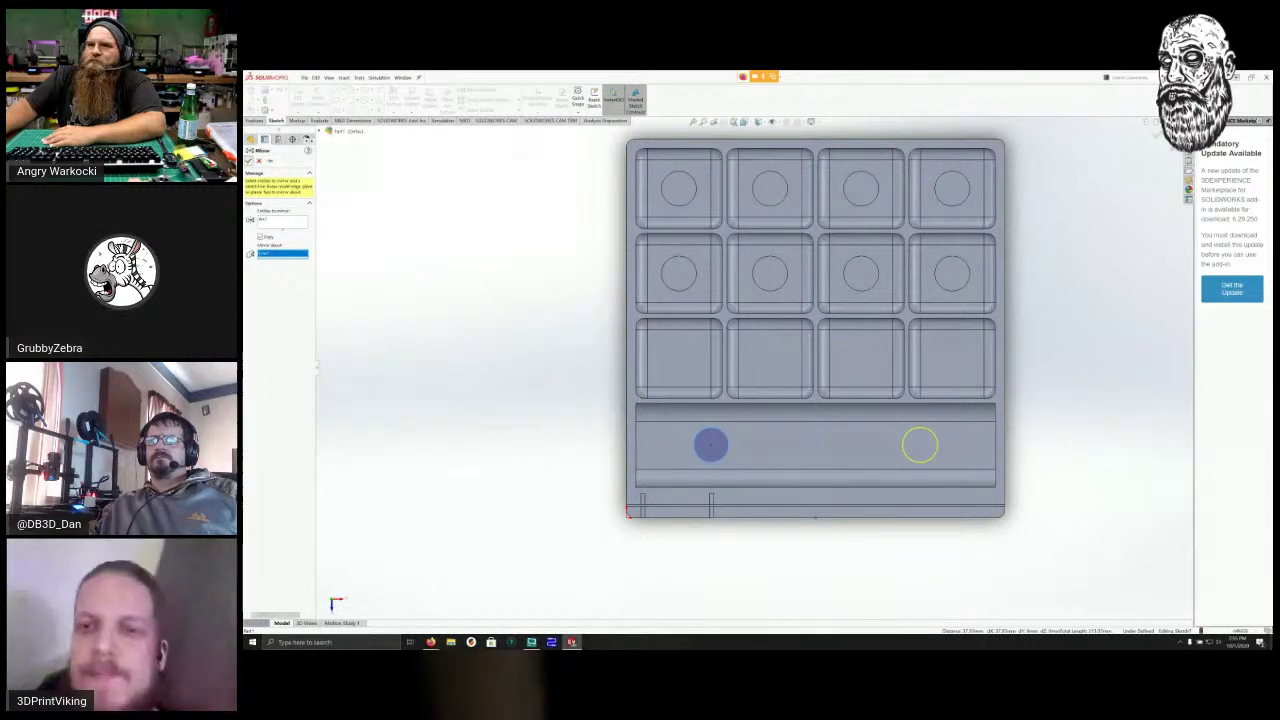
left_click(249, 161)
Draw a horizontal centerline along the trough between the midpoints of its left and right end edges.
scroll(1025, 470, "down", 3)
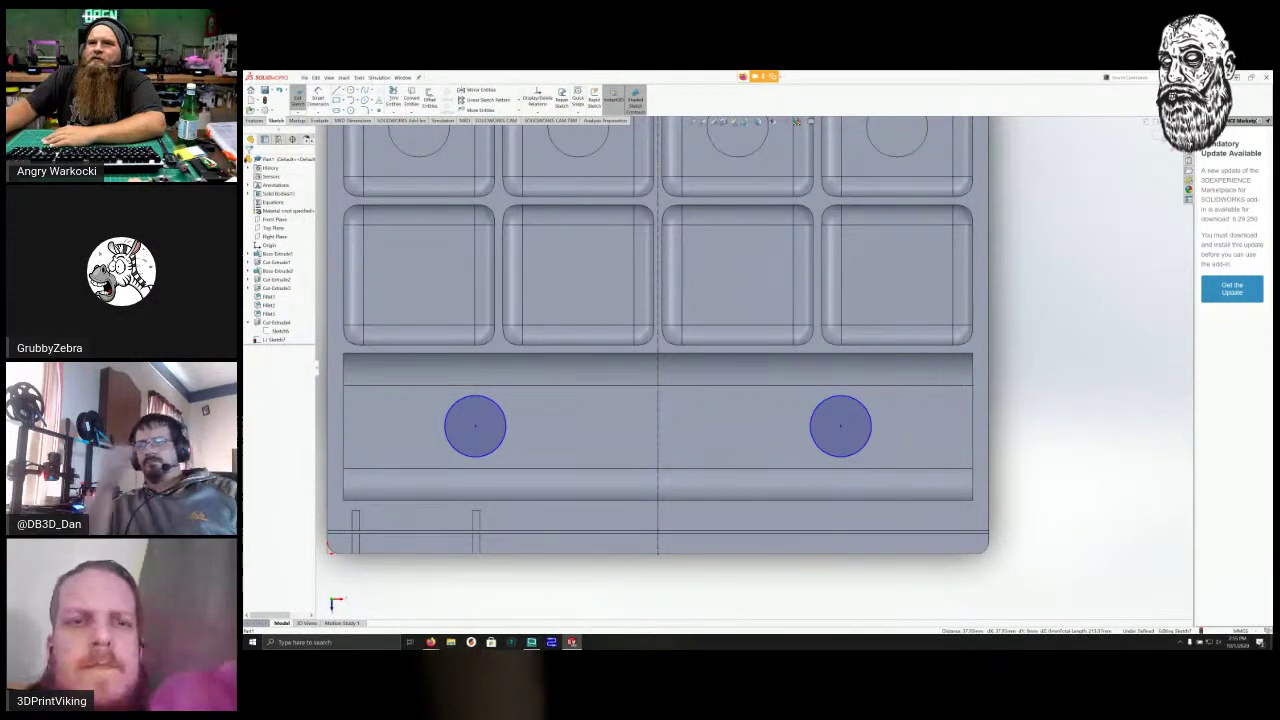
left_click(345, 91)
left_click(353, 109)
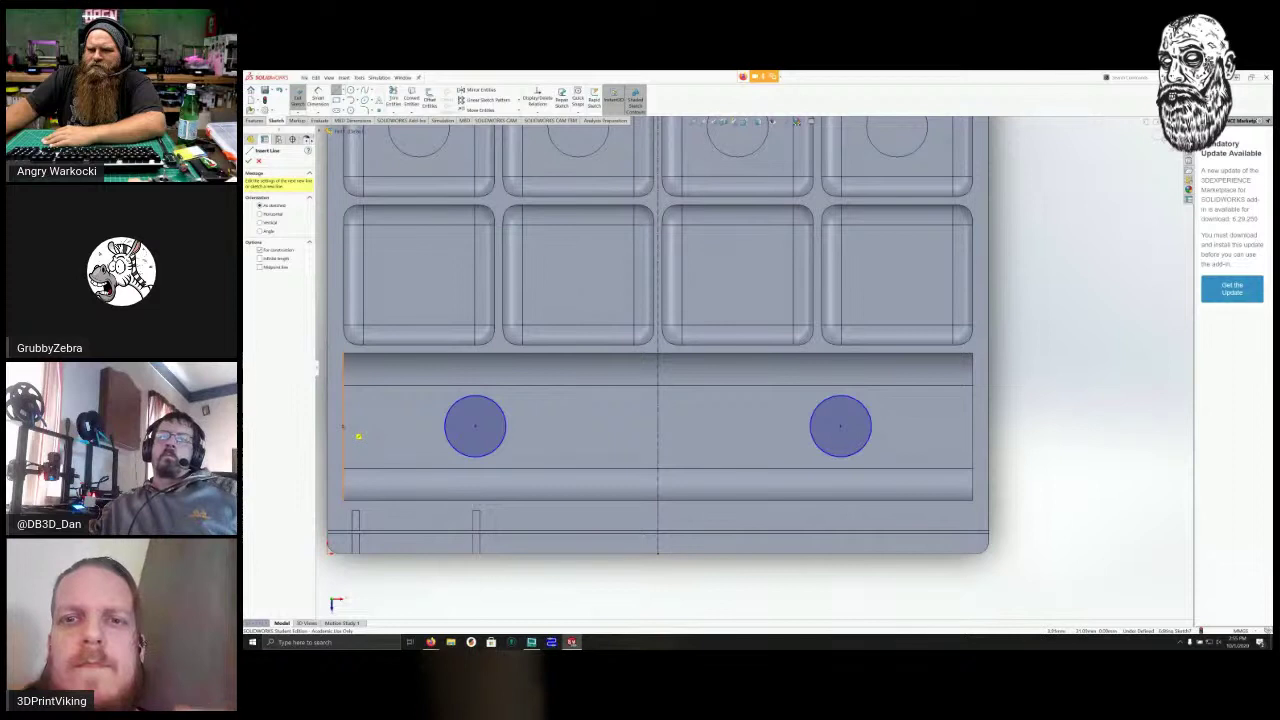
key("Escape")
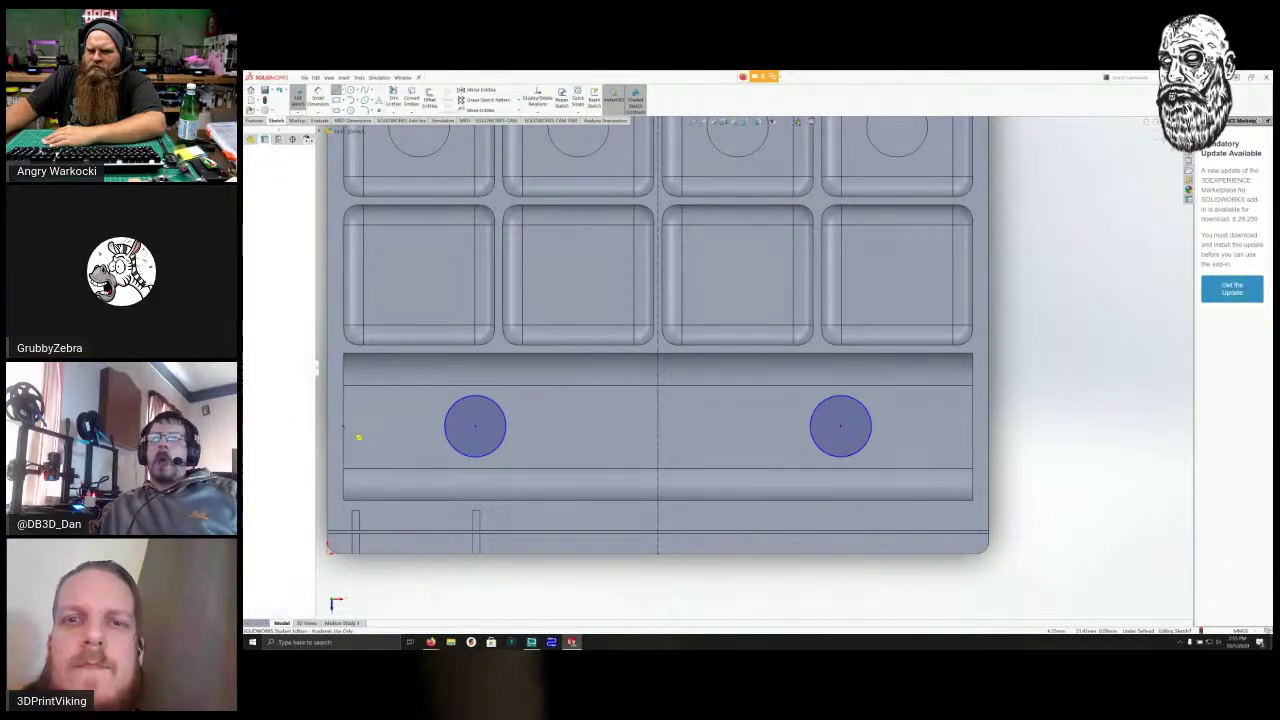
left_click(344, 427)
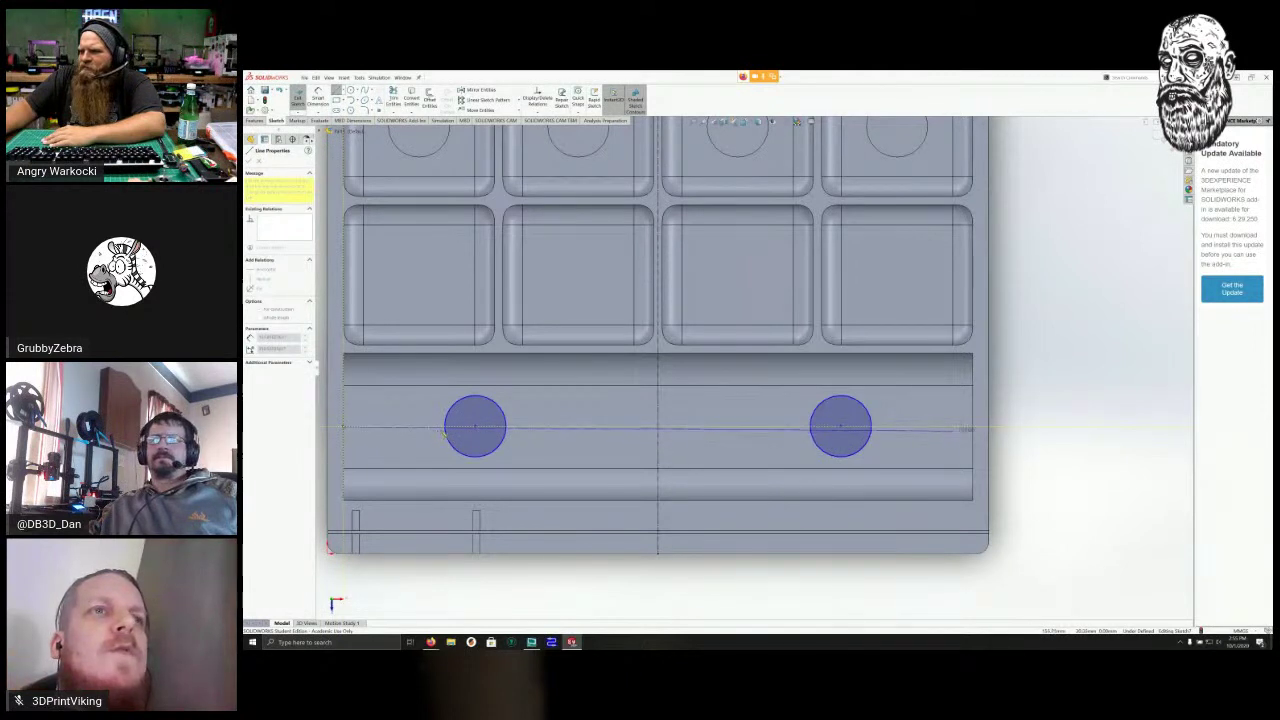
left_click(973, 427)
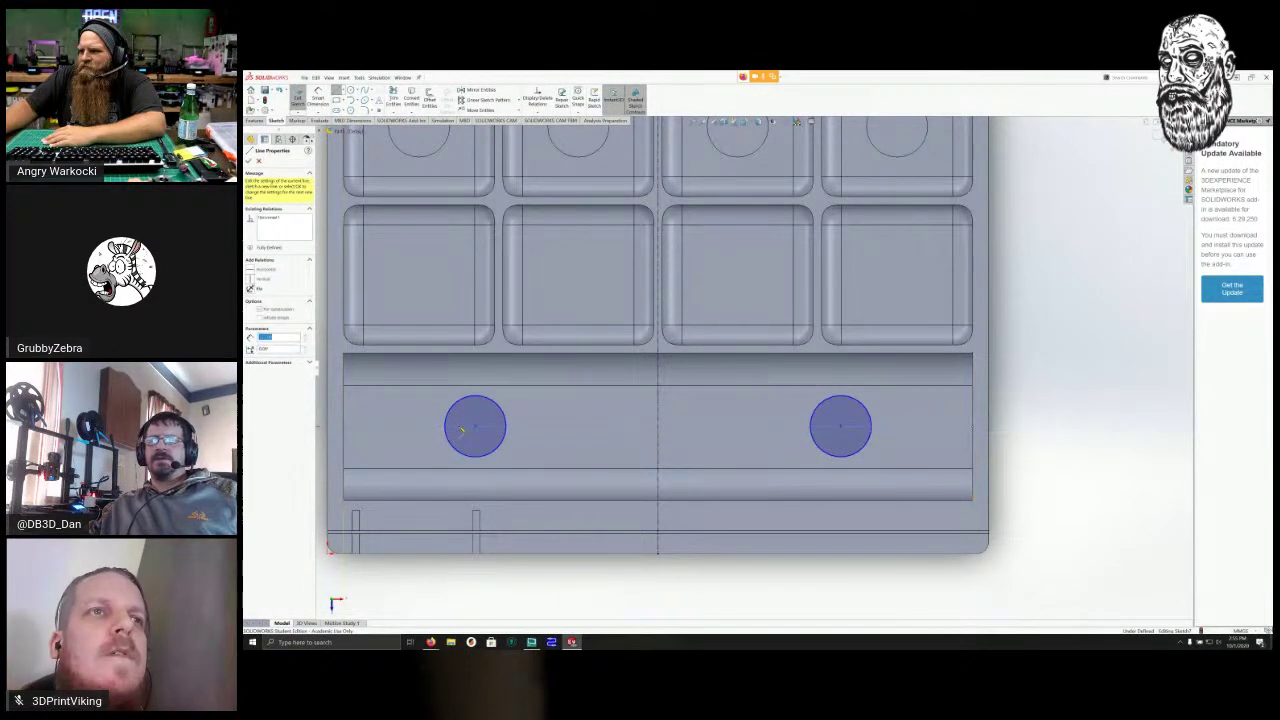
scroll(508, 418, "down", 2)
scroll(516, 416, "down", 3)
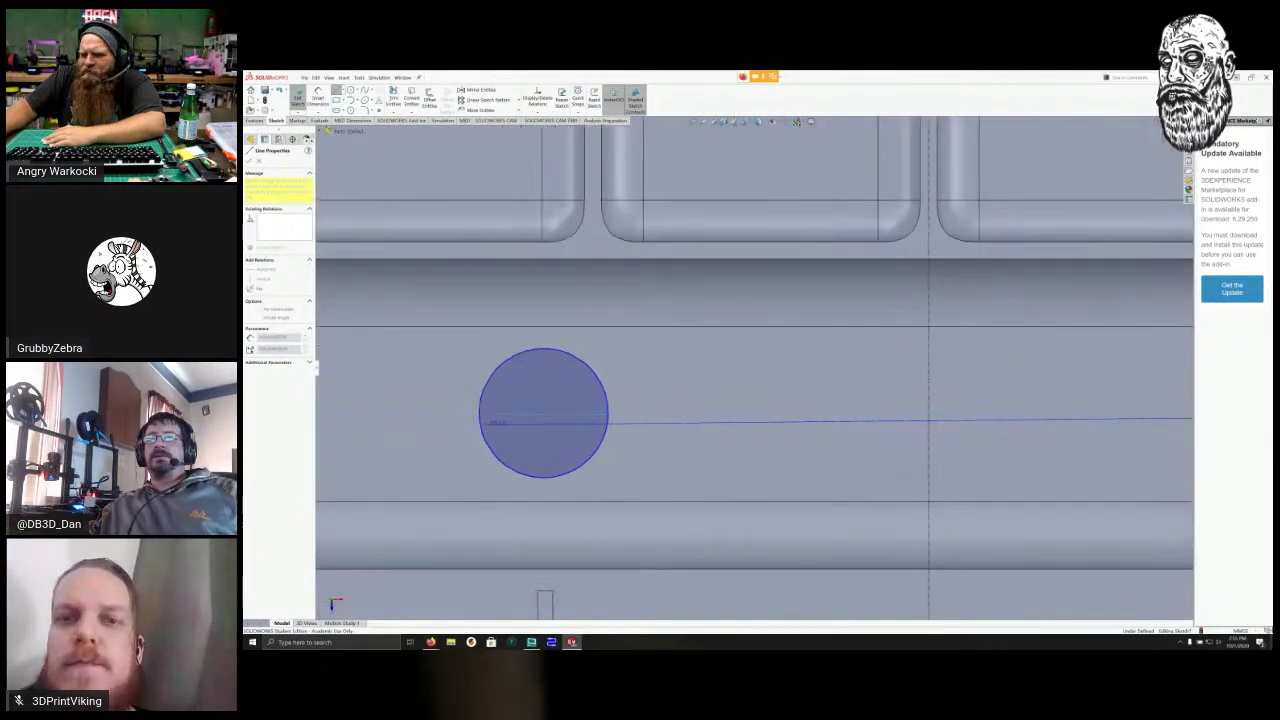
key("Escape")
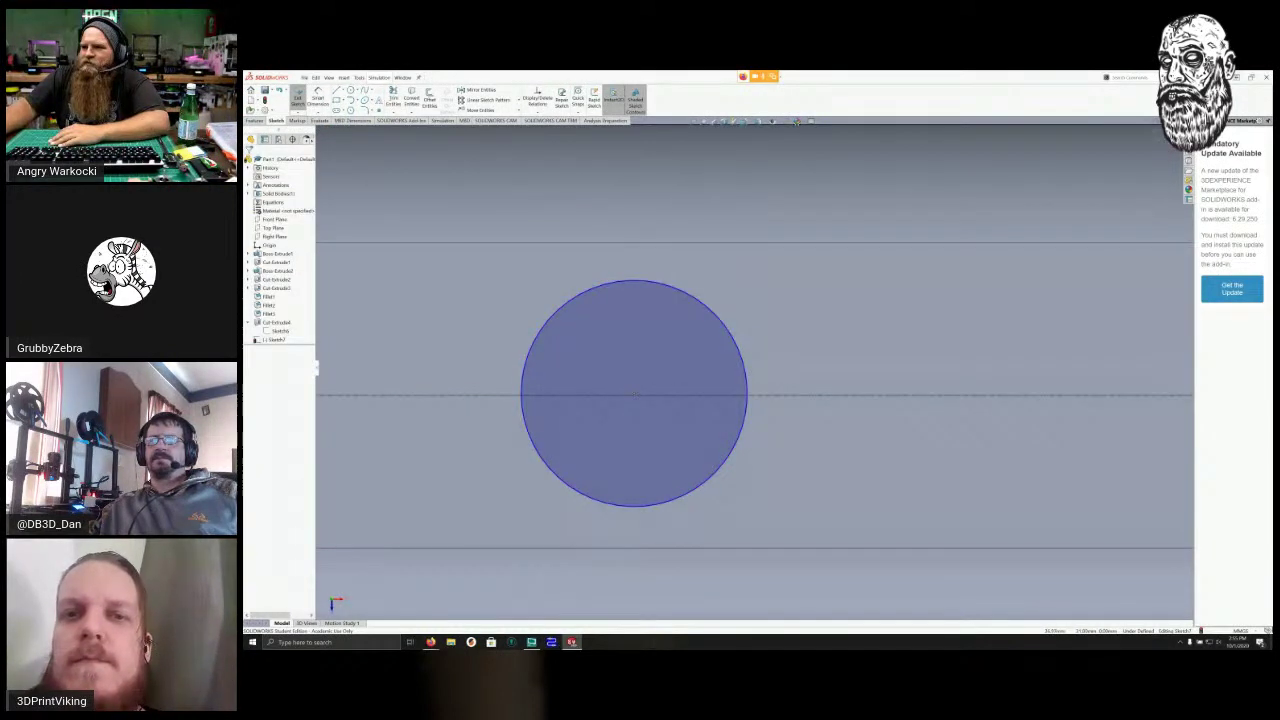
Make the left trough circle's center coincident with the horizontal centerline.
left_click(634, 392)
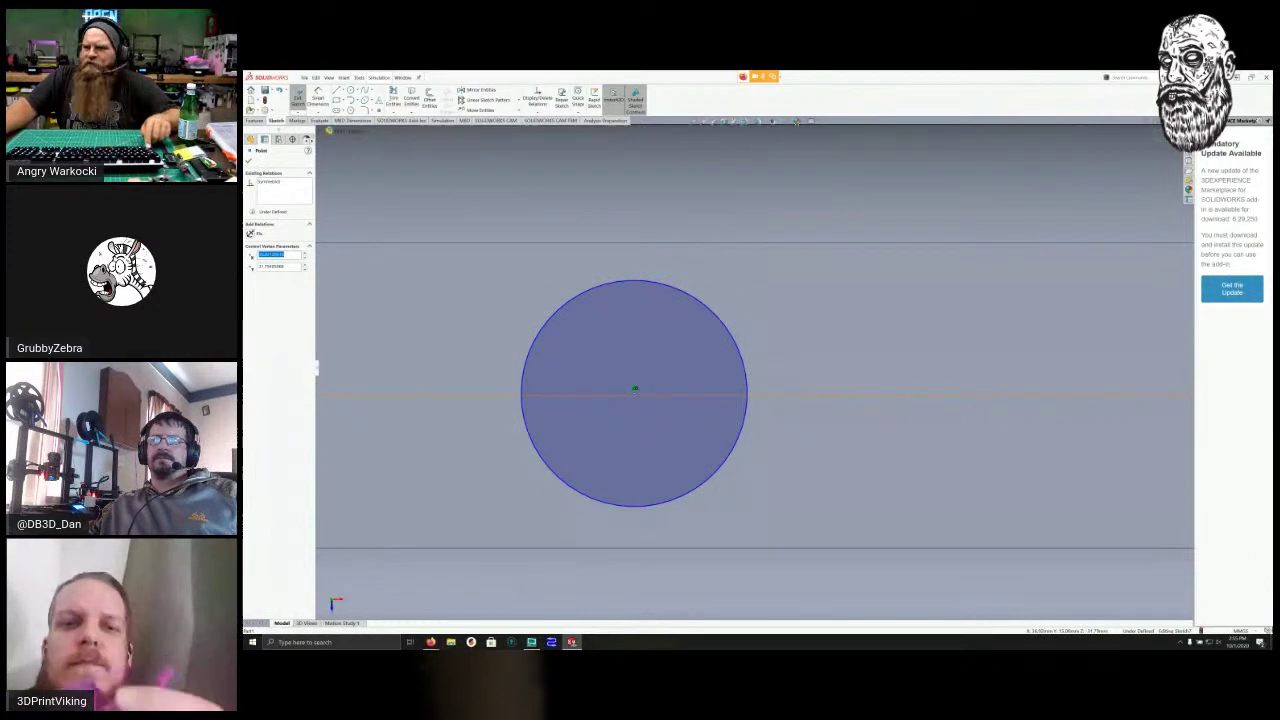
left_click(690, 395)
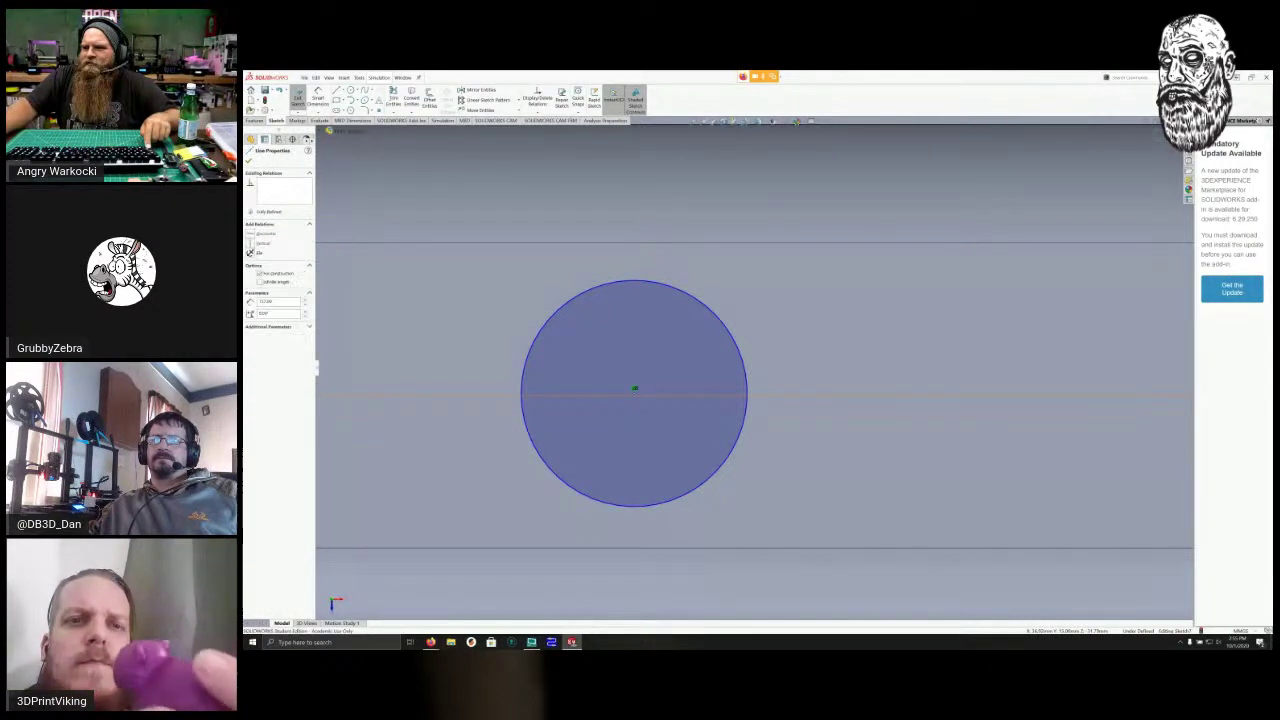
left_click(634, 394, "ctrl")
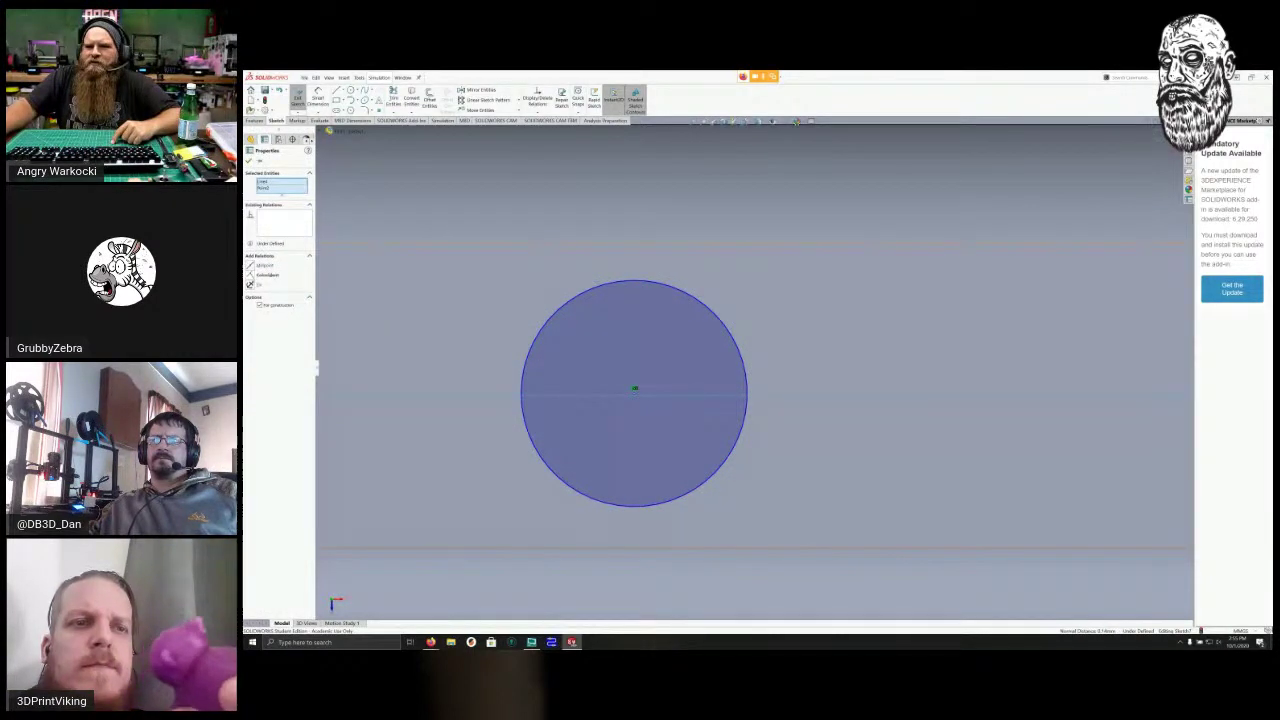
left_click(267, 275)
Dimension the left circle's center from the trough's left edge and set the distance to 40 mm.
scroll(406, 330, "down", 4)
scroll(406, 330, "up", 12)
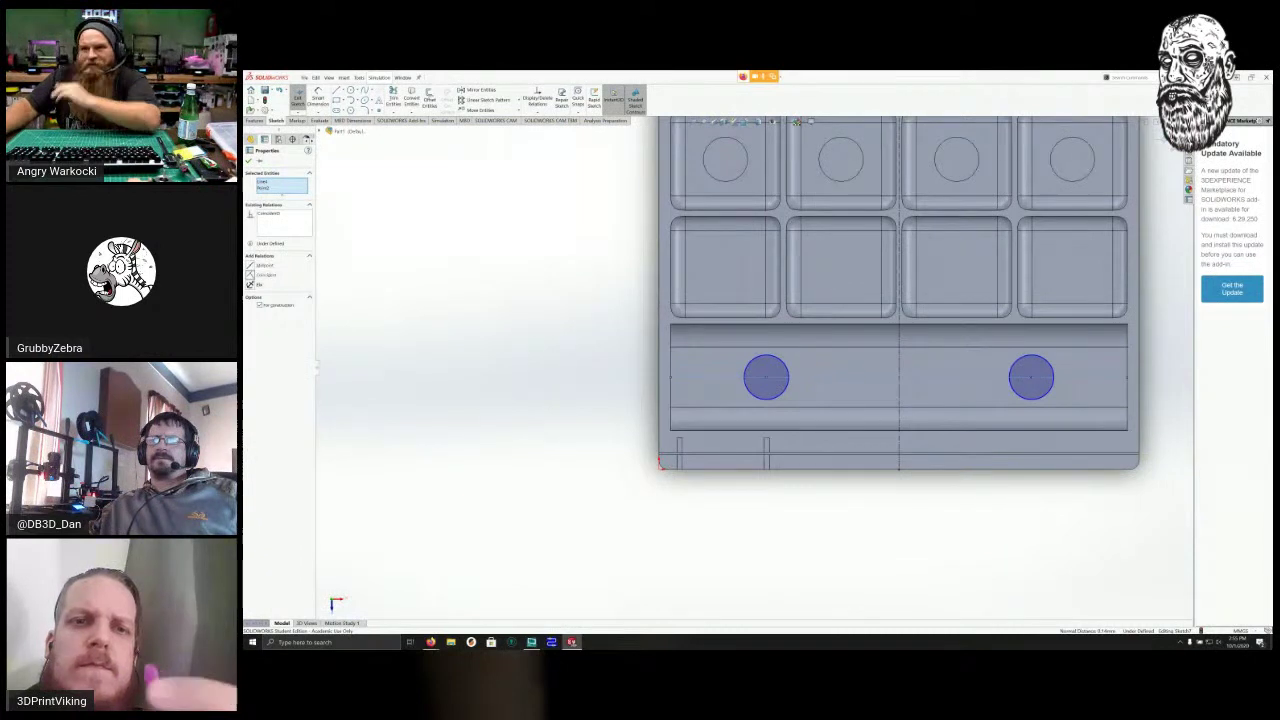
left_click(318, 98)
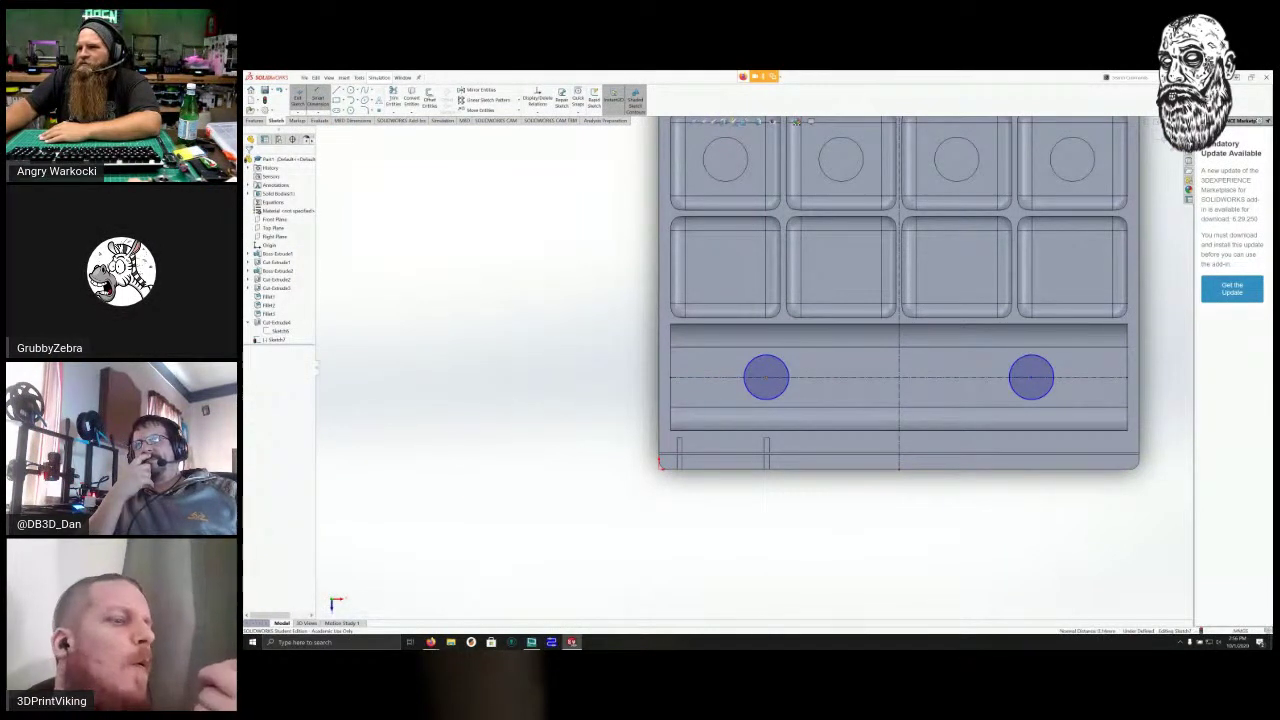
left_click(766, 377)
left_click(670, 397)
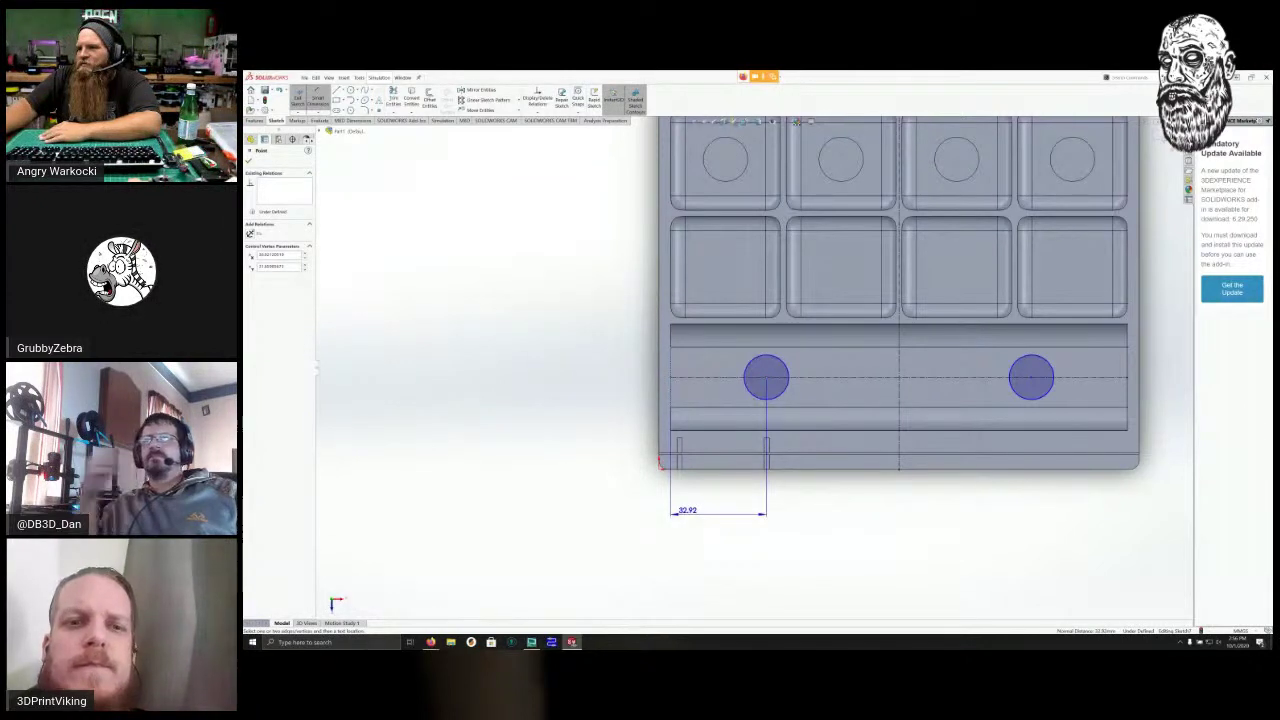
left_click(687, 511)
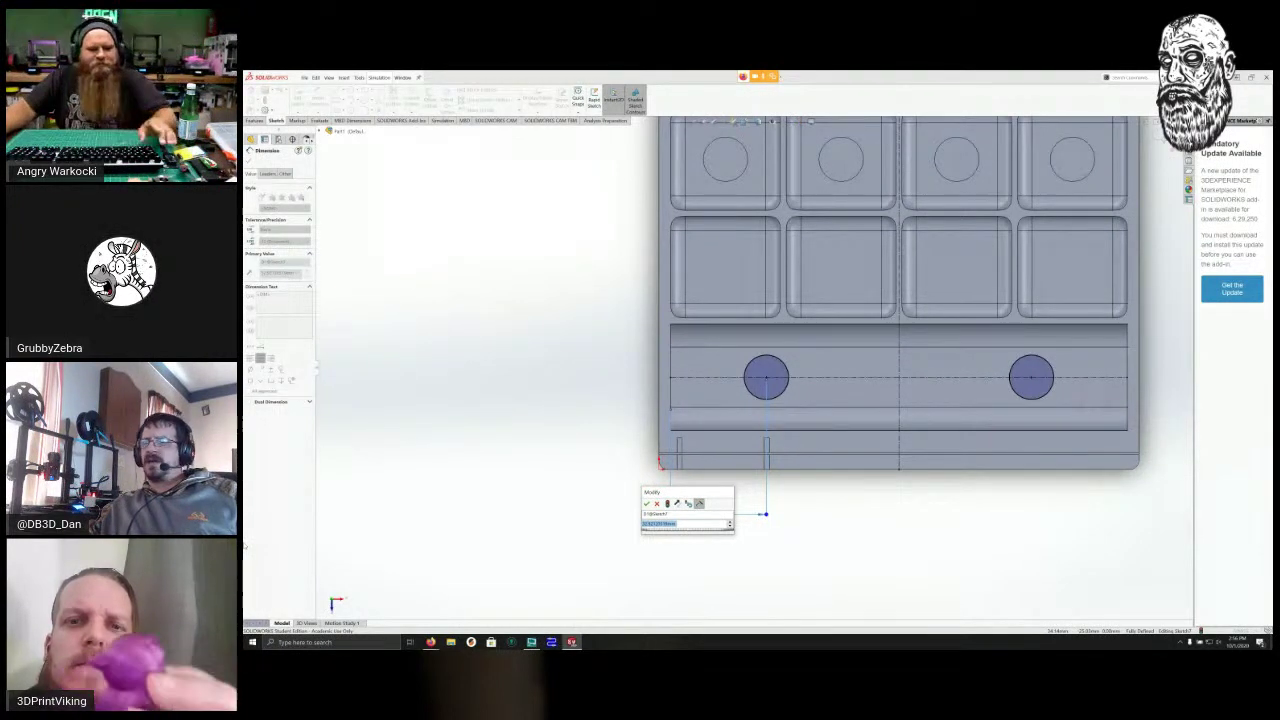
key("Return")
key("Escape")
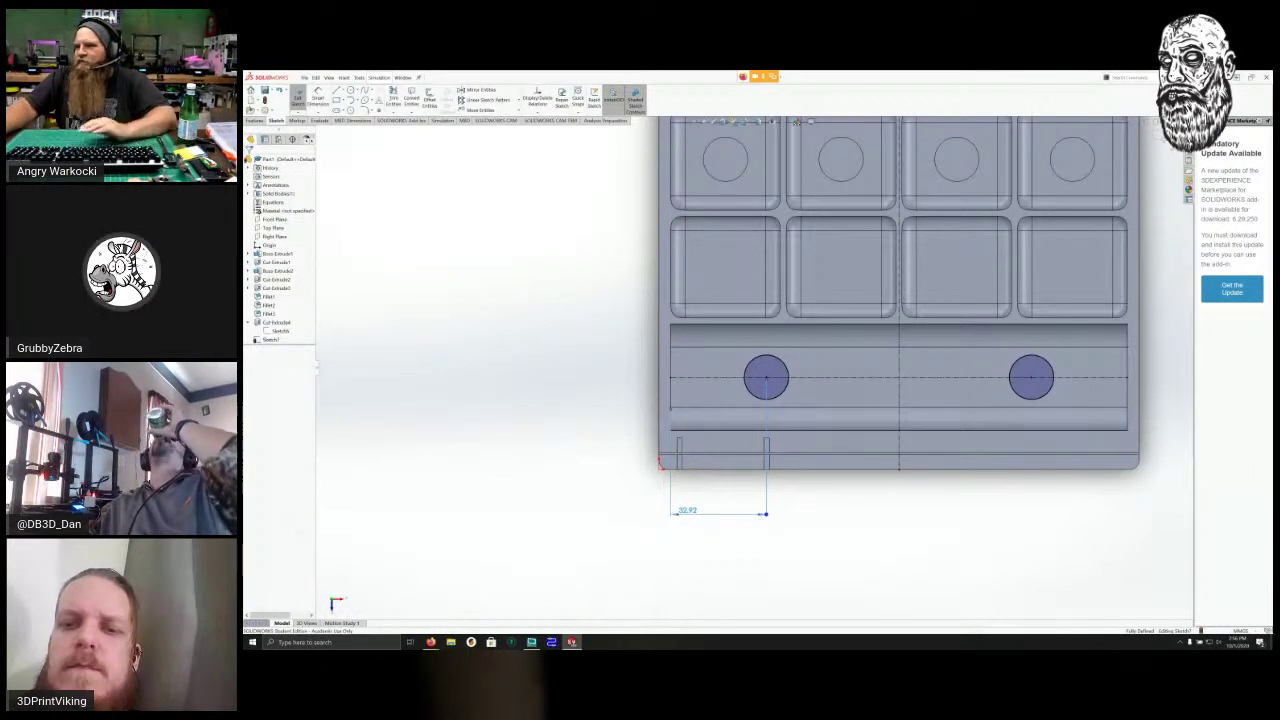
double_click(688, 511)
type("30")
key("Return")
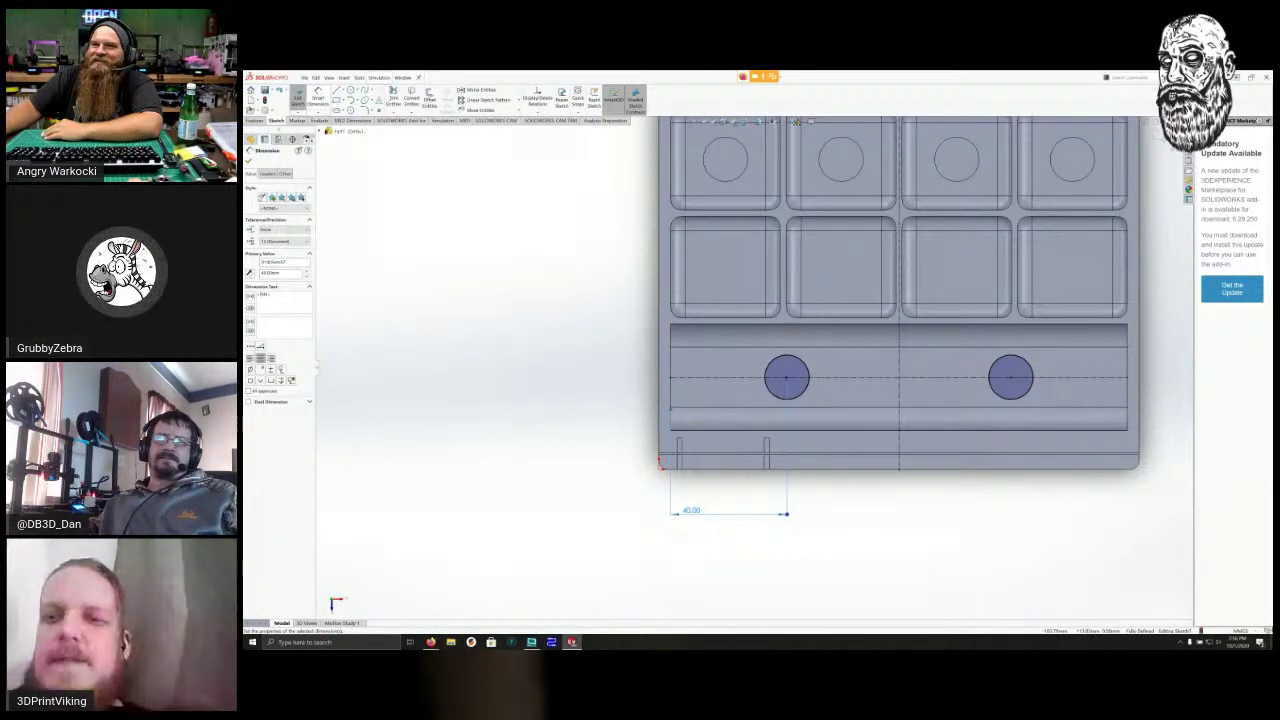
Cut-extrude both trough circles into the trough's floor with a blind end condition.
left_click(255, 121)
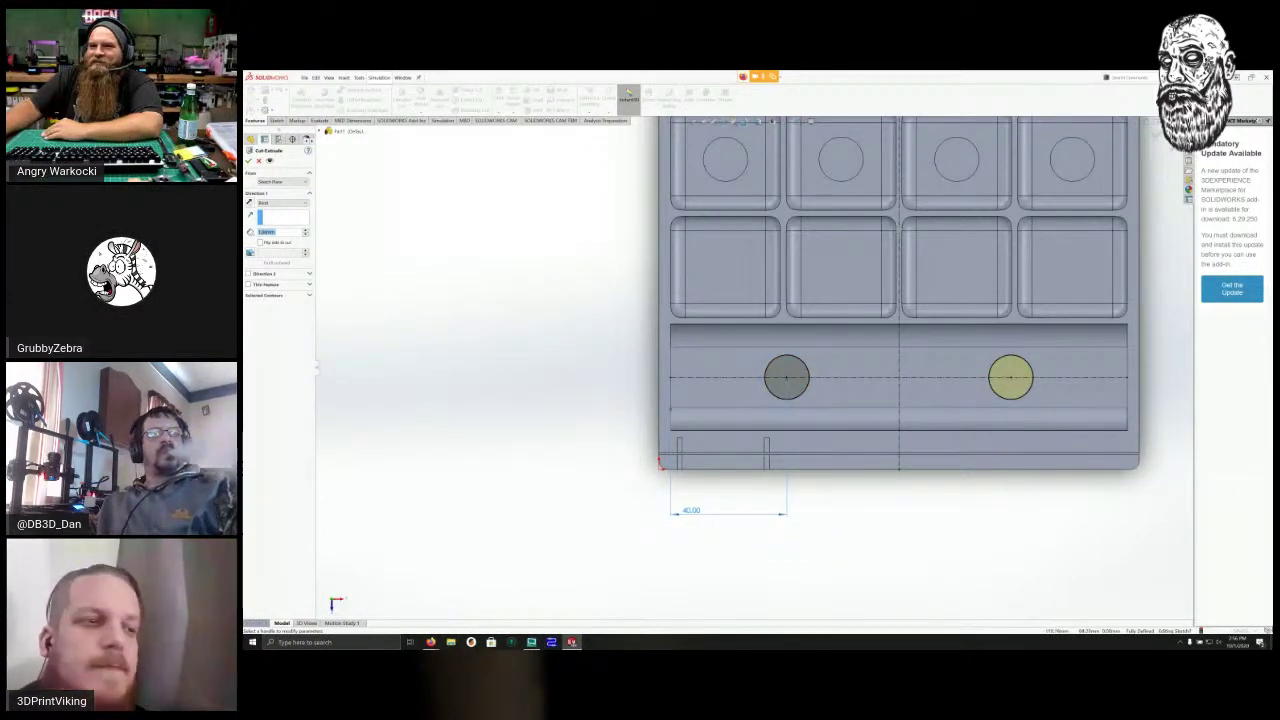
left_click(249, 161)
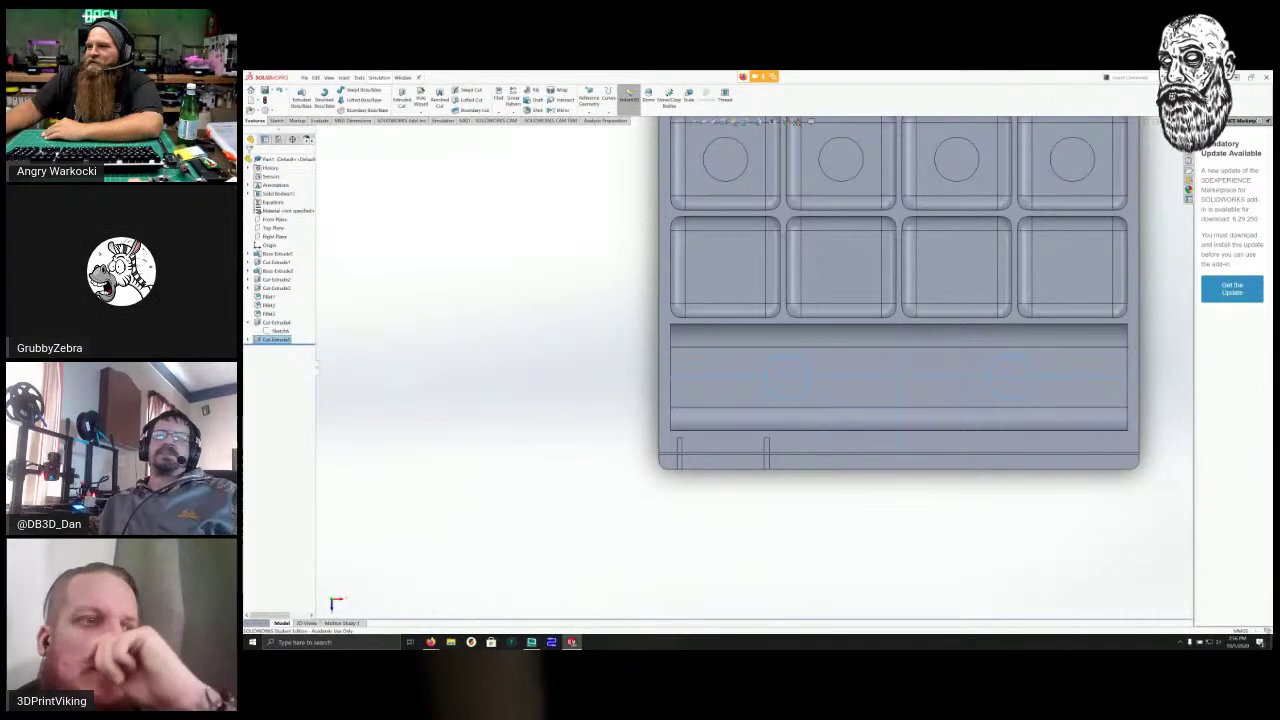
Examine the finished tray from several angles, checking the two trough recesses and the compartment recesses.
middle_click_drag(780, 370, 935, 405)
scroll(805, 365, "up", 6)
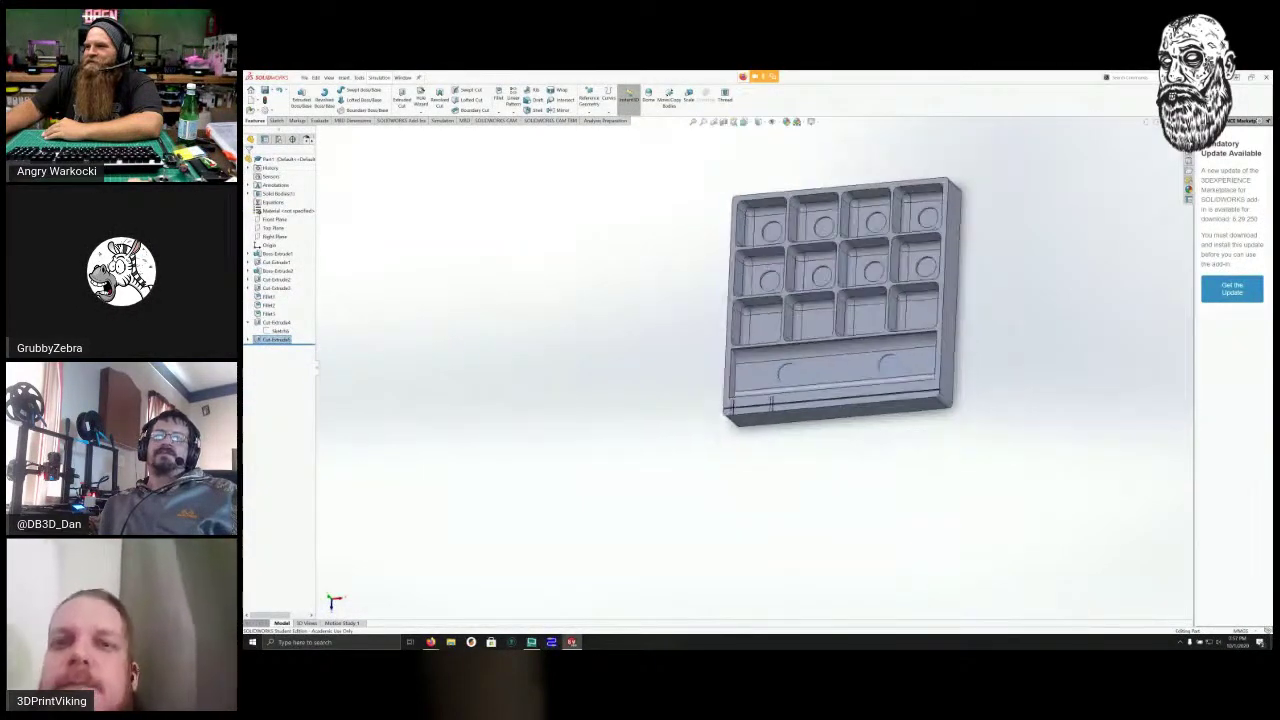
mouse_move(830, 320)
middle_mouse_down()
mouse_move(790, 335)
mouse_move(835, 315)
middle_mouse_up()
scroll(840, 290, "down", 4)
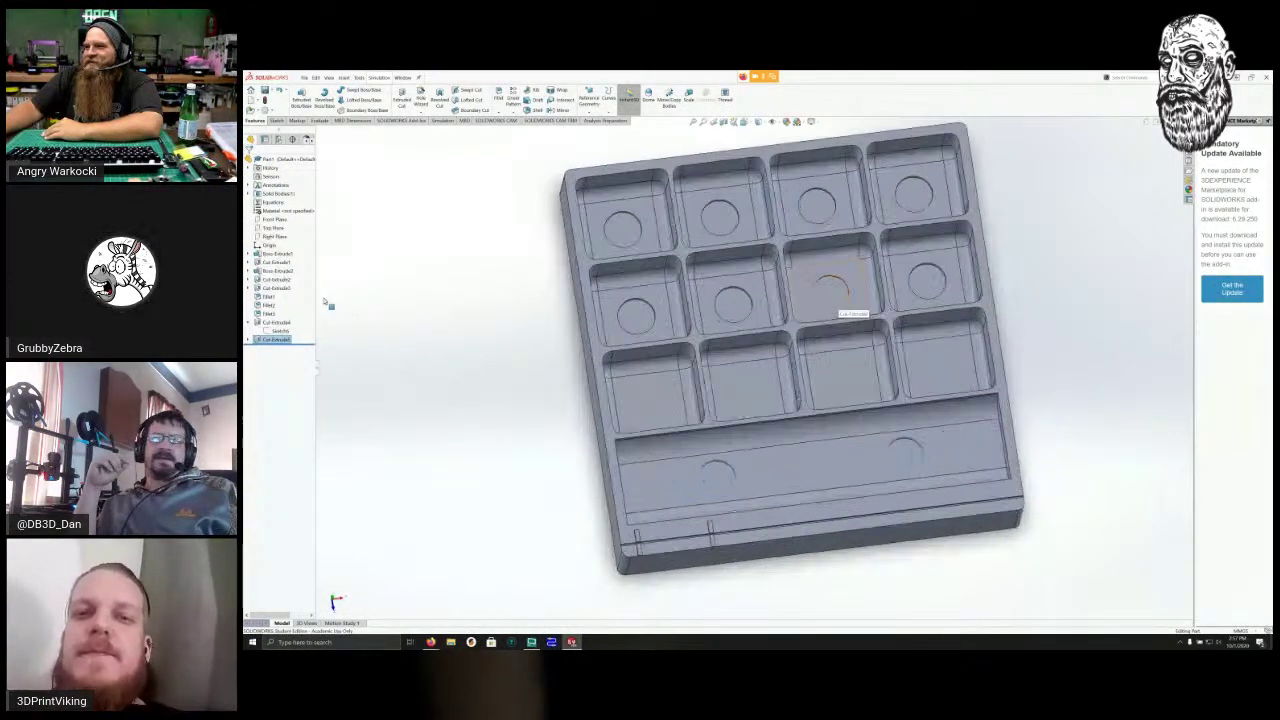
scroll(321, 308, "down", 1)
scroll(323, 308, "up", 1)
middle_click_drag(545, 405, 530, 365)
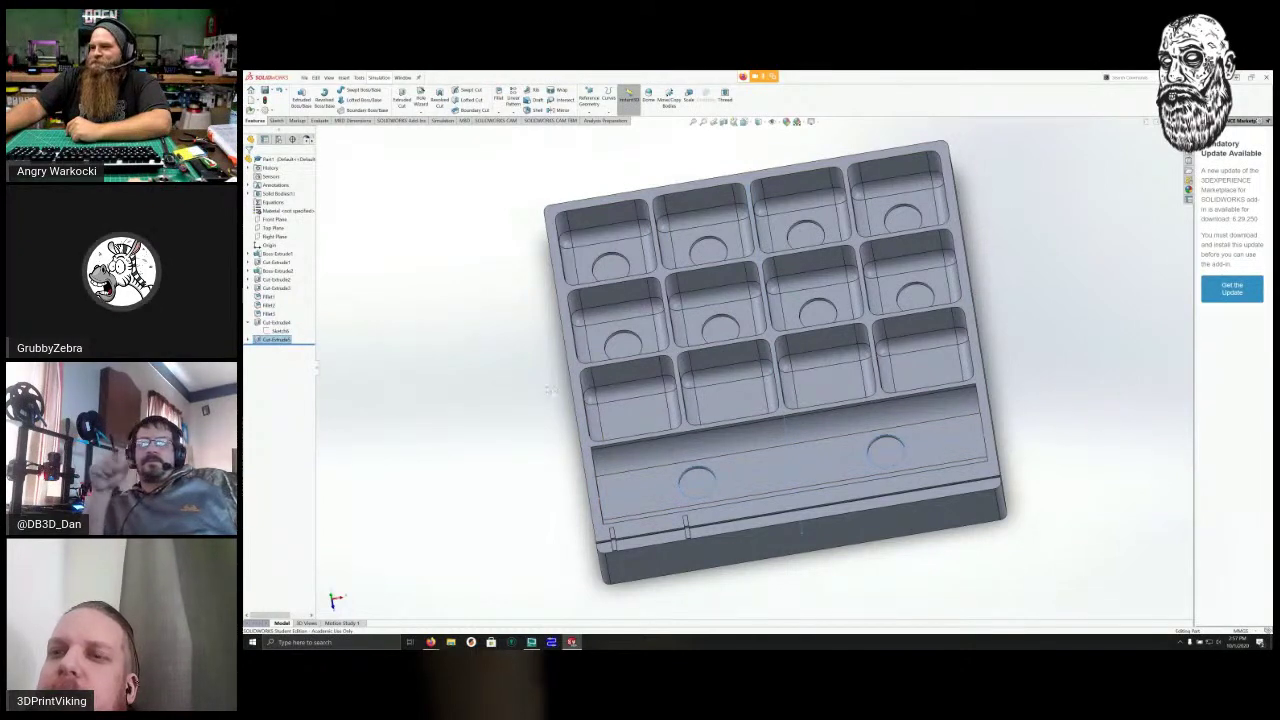
scroll(549, 389, "up", 2)
scroll(535, 386, "down", 4)
scroll(460, 372, "down", 1)
middle_click_drag(453, 372, 396, 389)
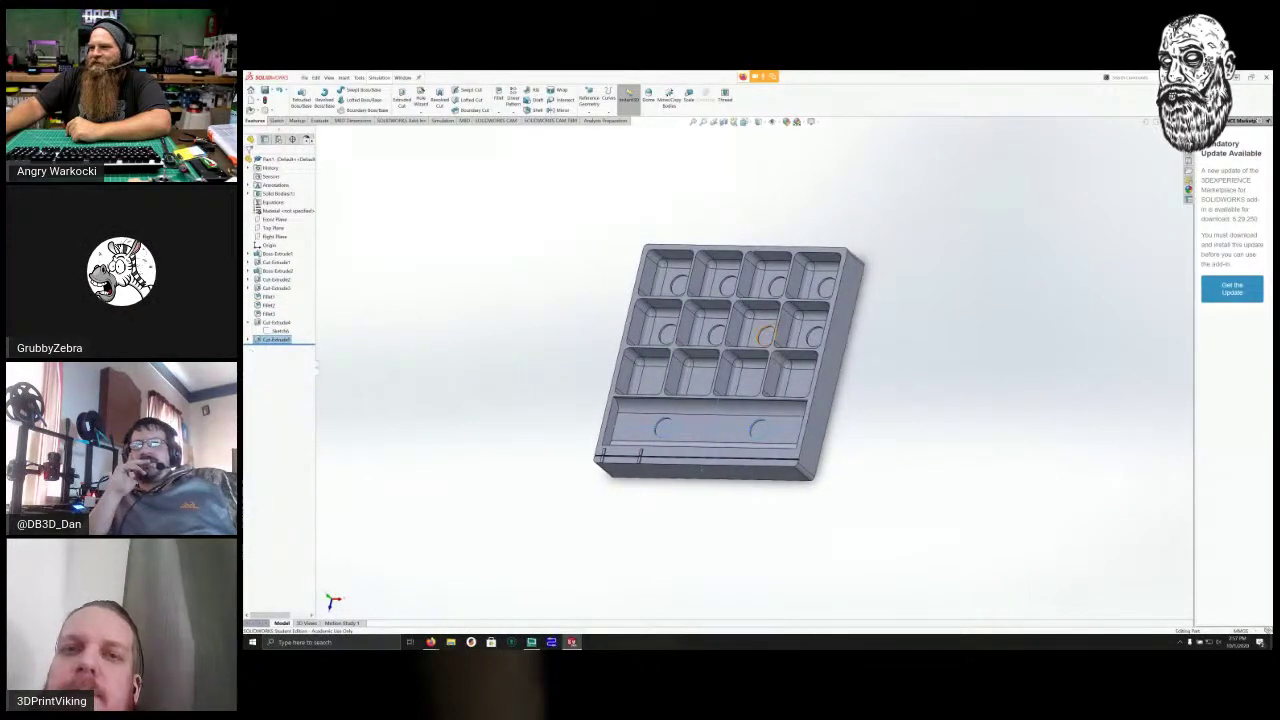
scroll(765, 348, "down", 2)
scroll(765, 348, "up", 5)
scroll(765, 348, "down", 3)
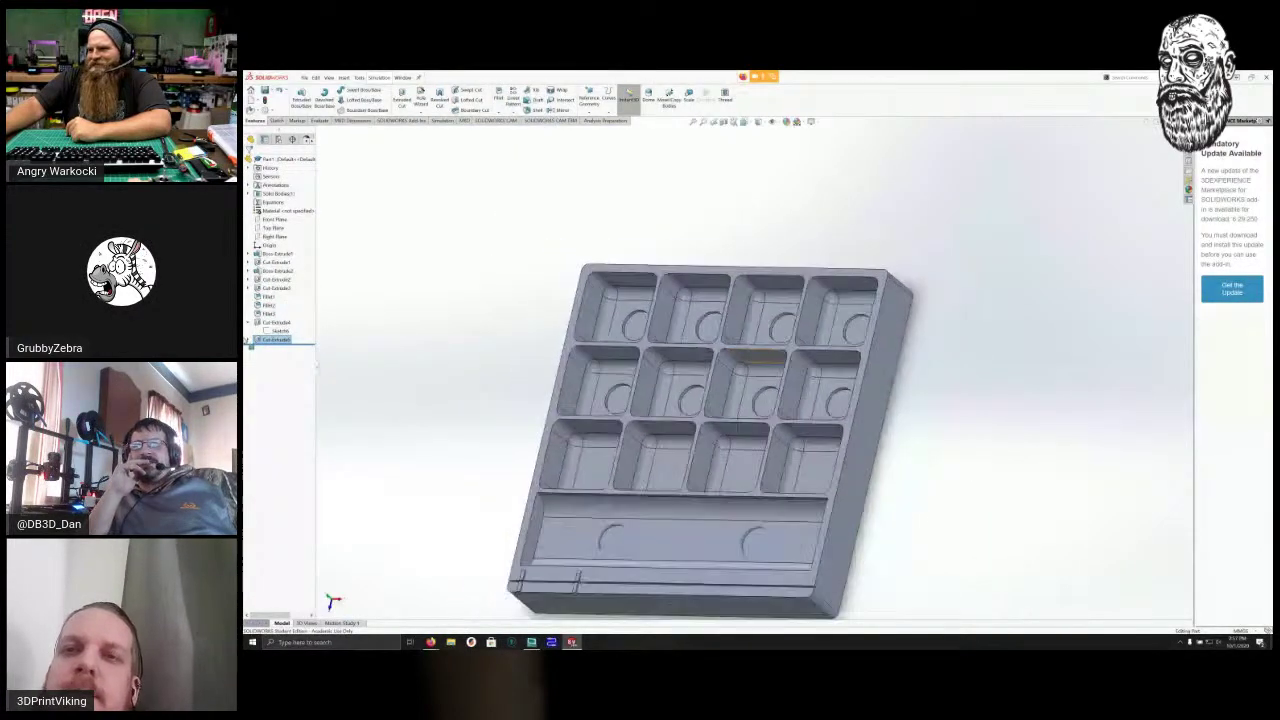
scroll(760, 340, "down", 1)
middle_click_drag(420, 420, 496, 388)
scroll(301, 393, "up", 5)
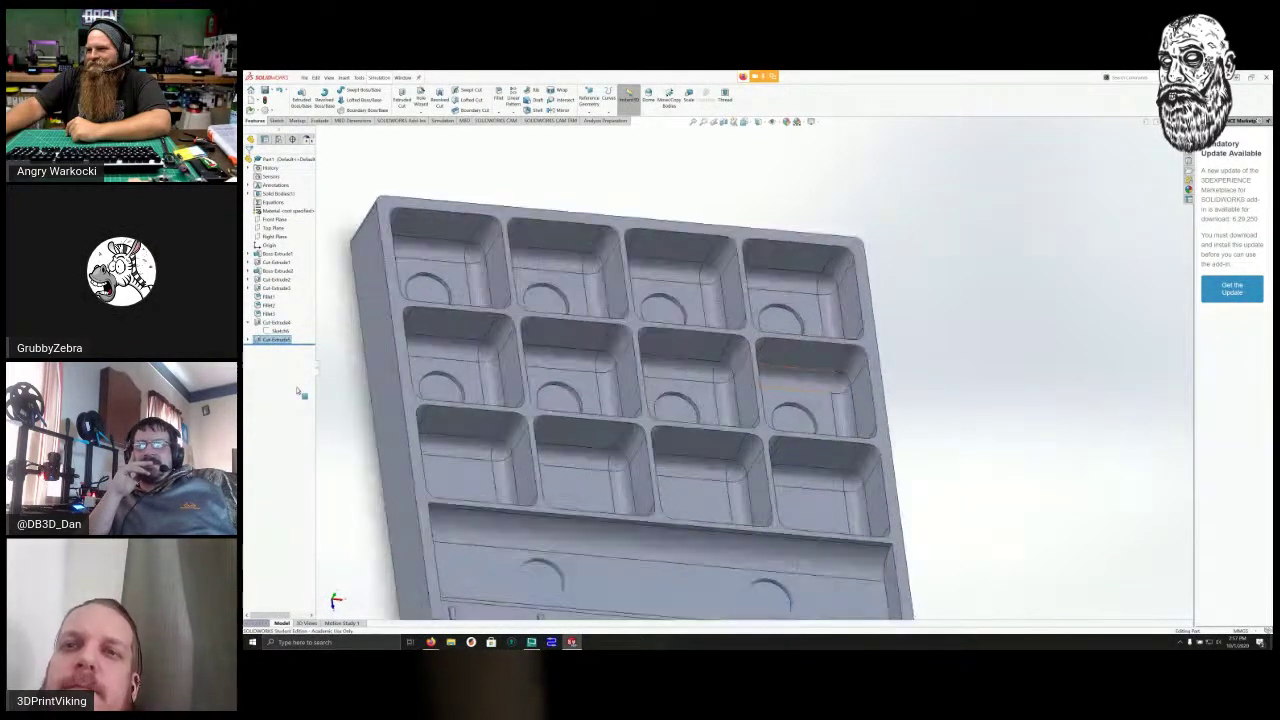
scroll(301, 393, "down", 6)
mouse_move(366, 410)
middle_mouse_down()
mouse_move(323, 403)
mouse_move(317, 420)
mouse_move(353, 431)
middle_mouse_up()
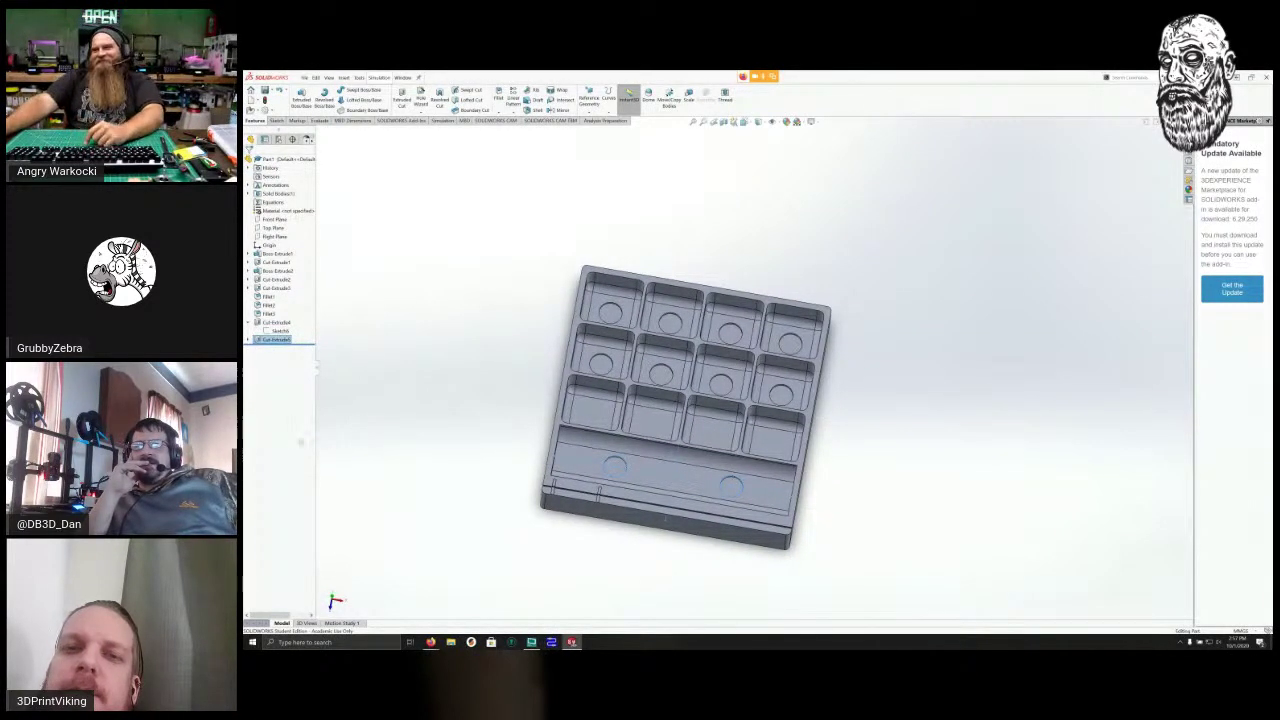
Examine the tray's compartment floors and long trough up close and from several viewing angles.
scroll(716, 416, "up", 8)
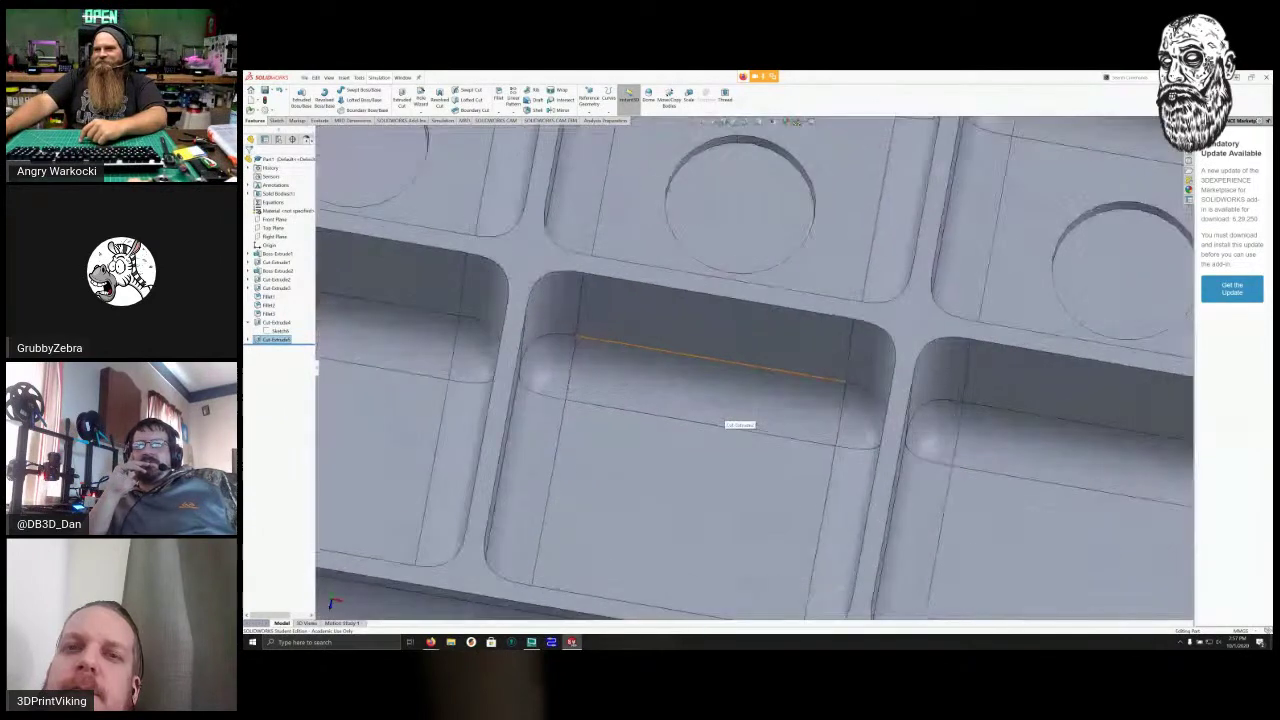
scroll(735, 422, "down", 8)
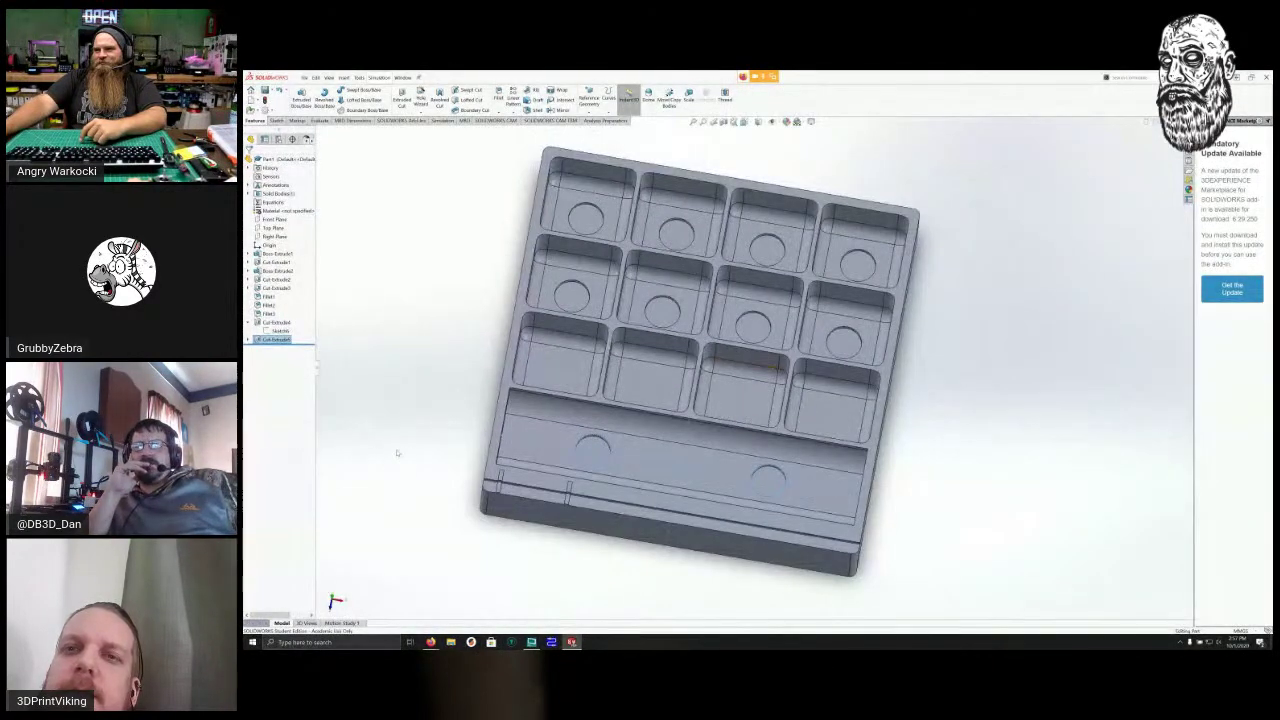
middle_click_drag(396, 453, 370, 404)
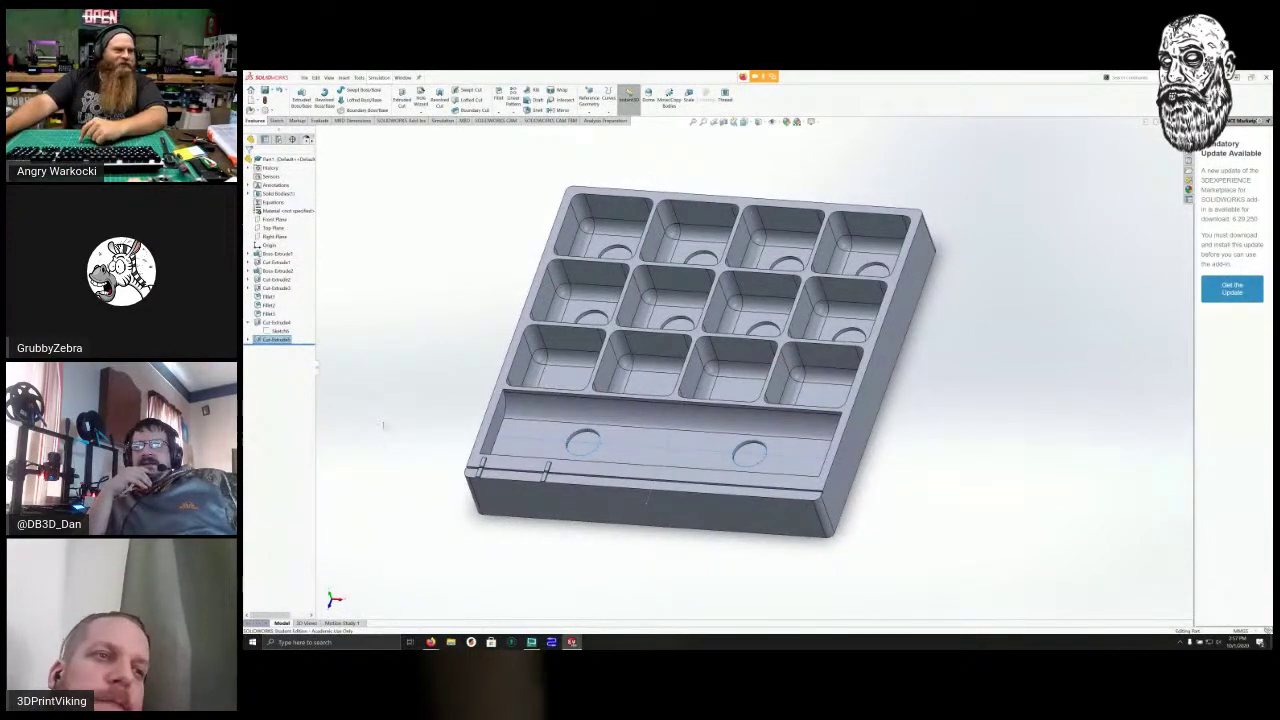
middle_click_drag(371, 404, 512, 440)
scroll(392, 366, "down", 3)
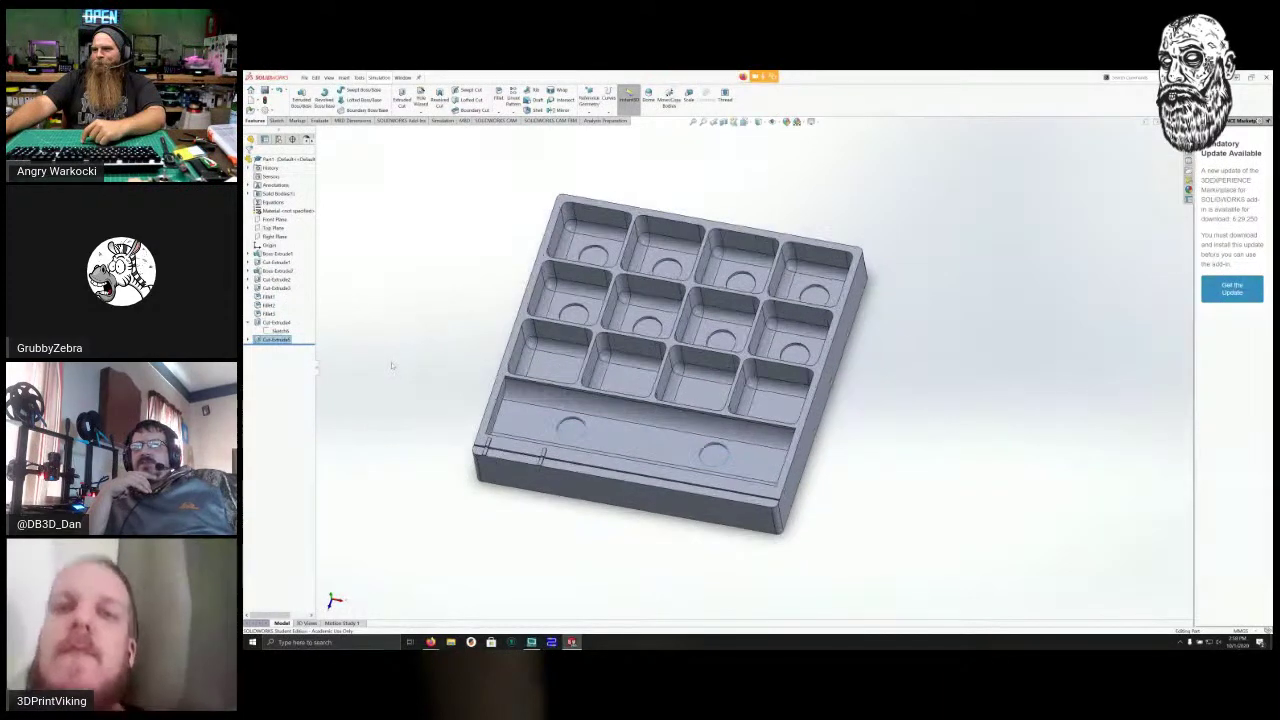
scroll(356, 392, "up", 1)
middle_click_drag(356, 392, 318, 464)
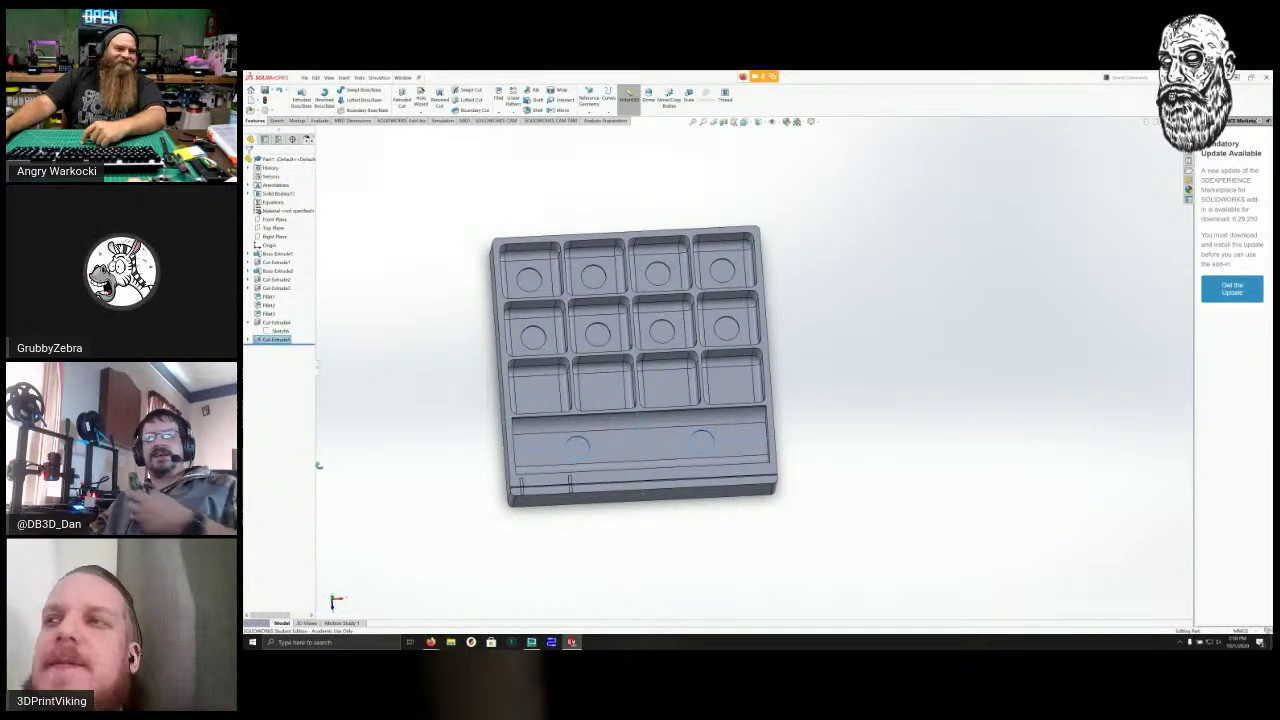
middle_click_drag(318, 461, 360, 389)
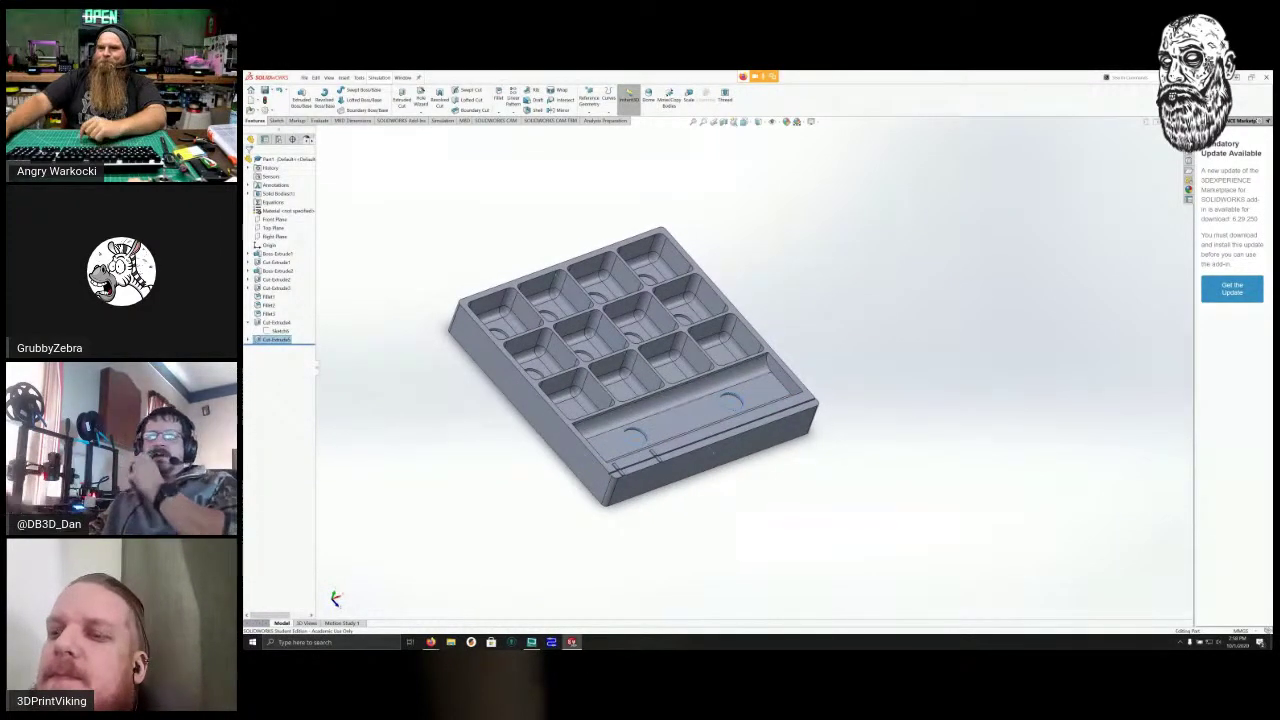
Edit the first cut-extrude and increase the blind depth of the thin groove running along the tray's front rim.
scroll(630, 466, "down", 5)
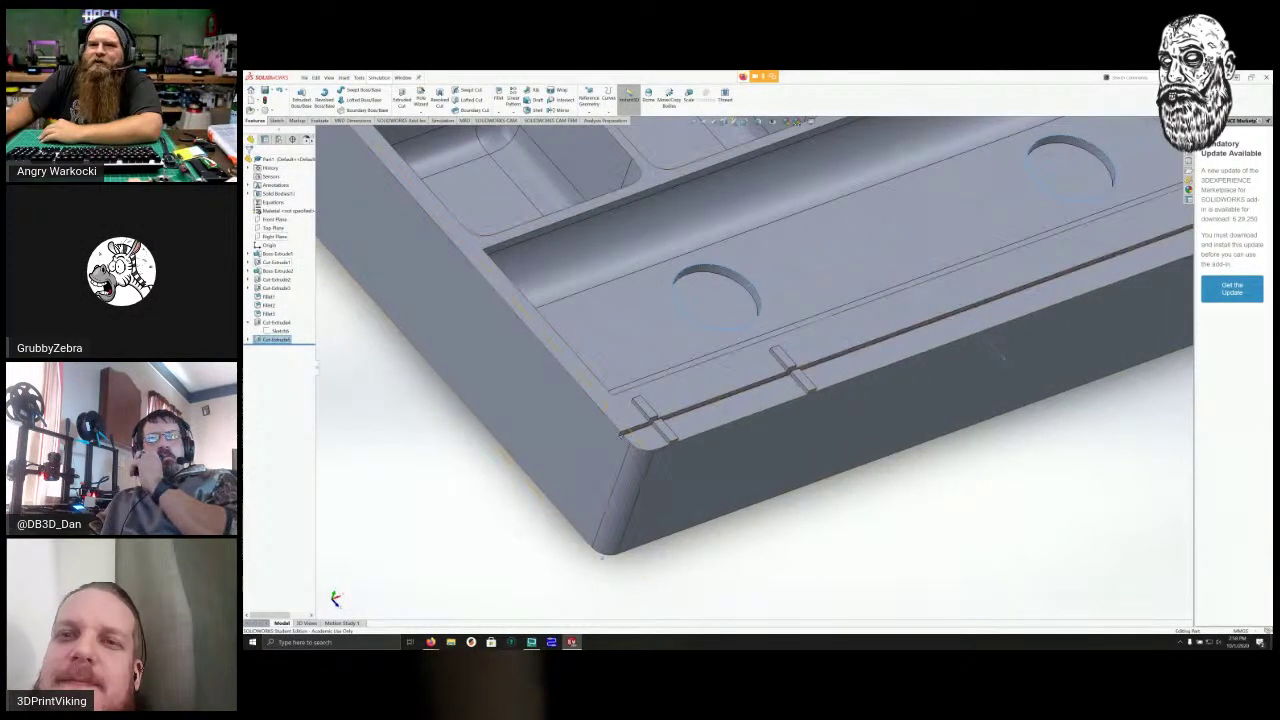
right_click(266, 262)
left_click(272, 242)
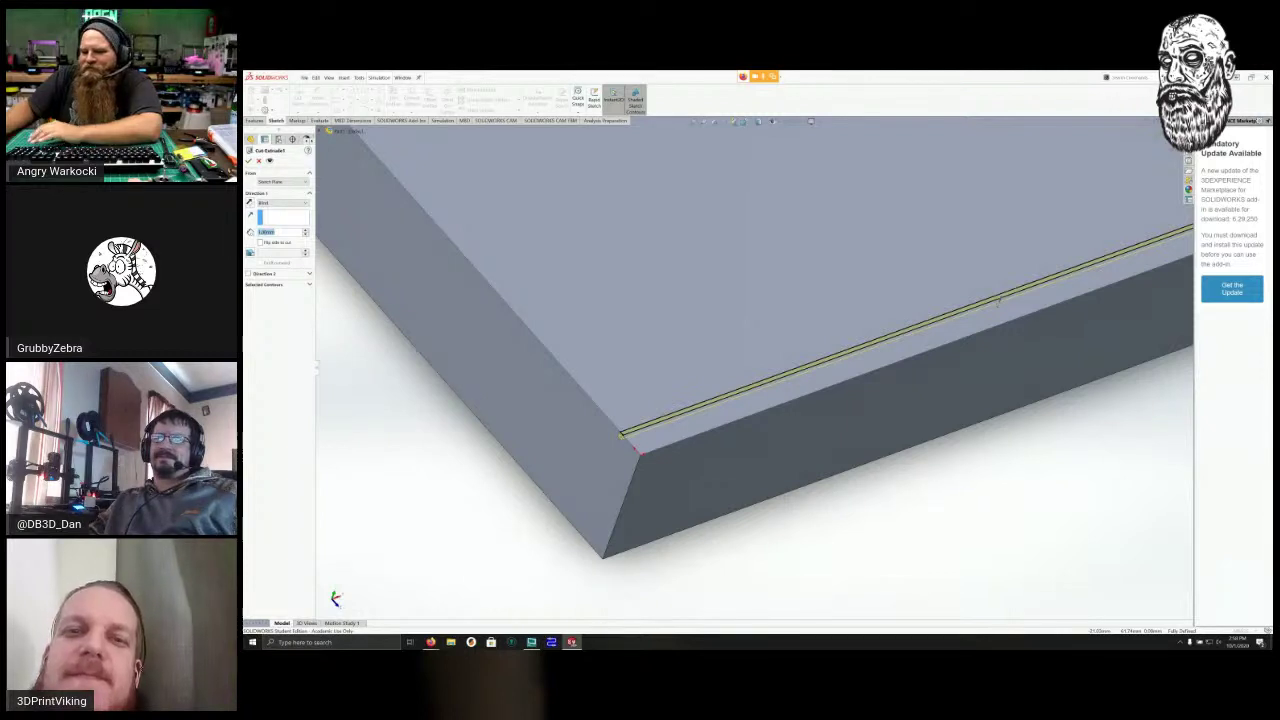
type("3")
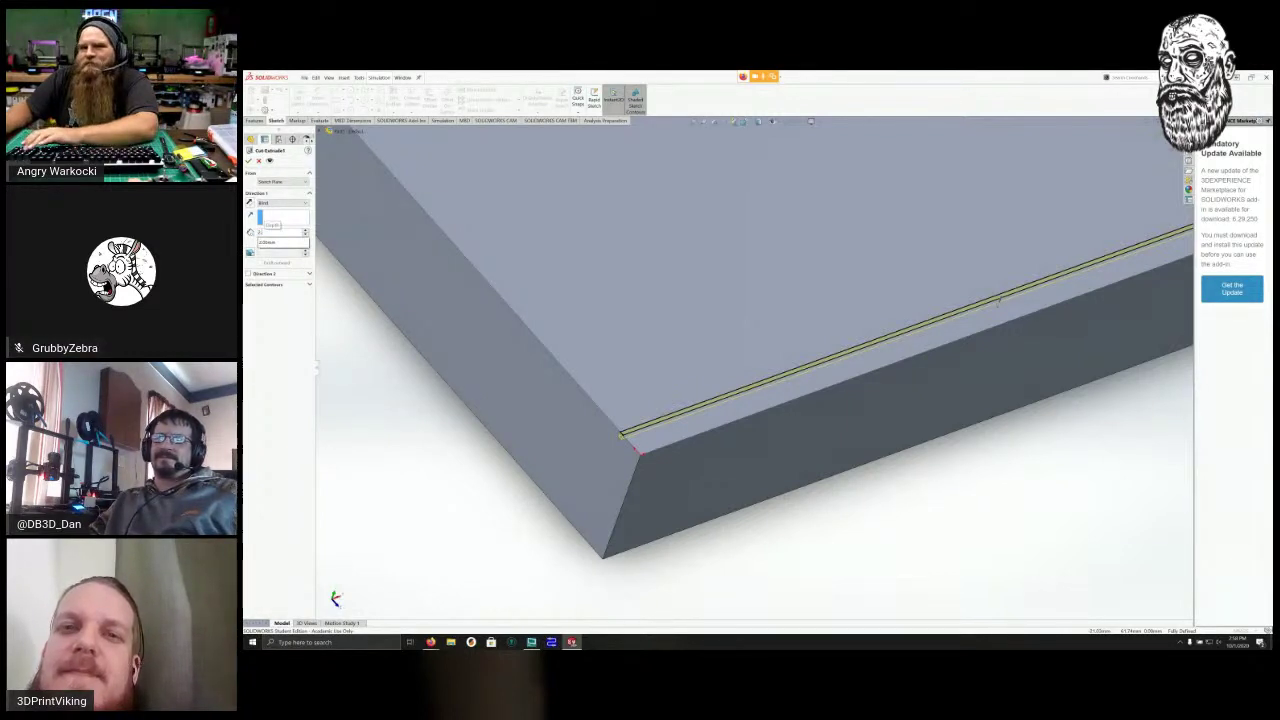
mouse_move(283, 242)
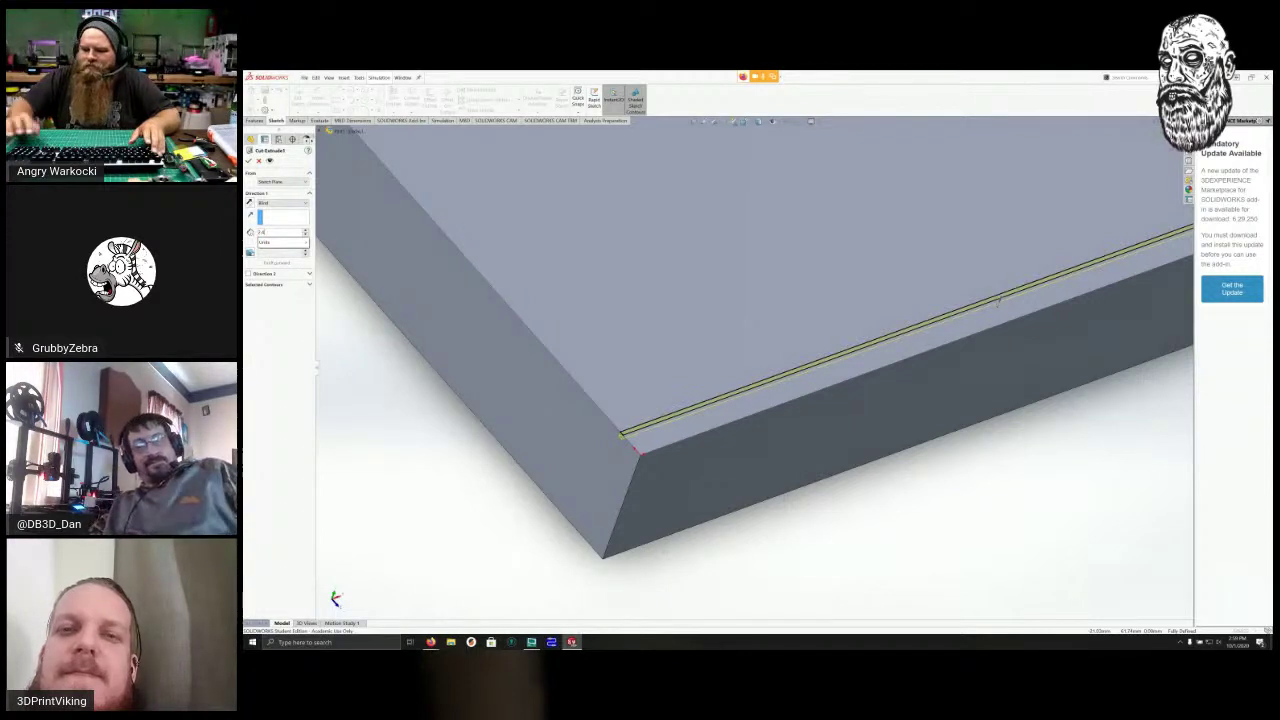
type("in")
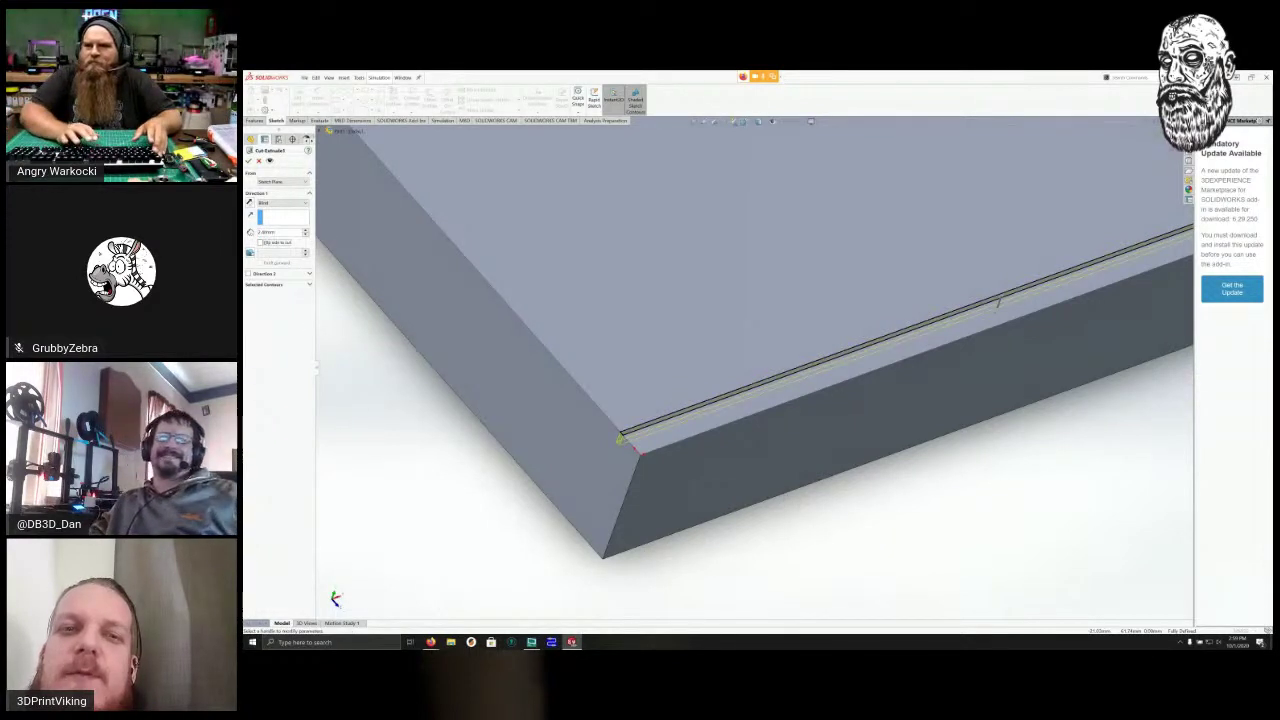
left_click(249, 161)
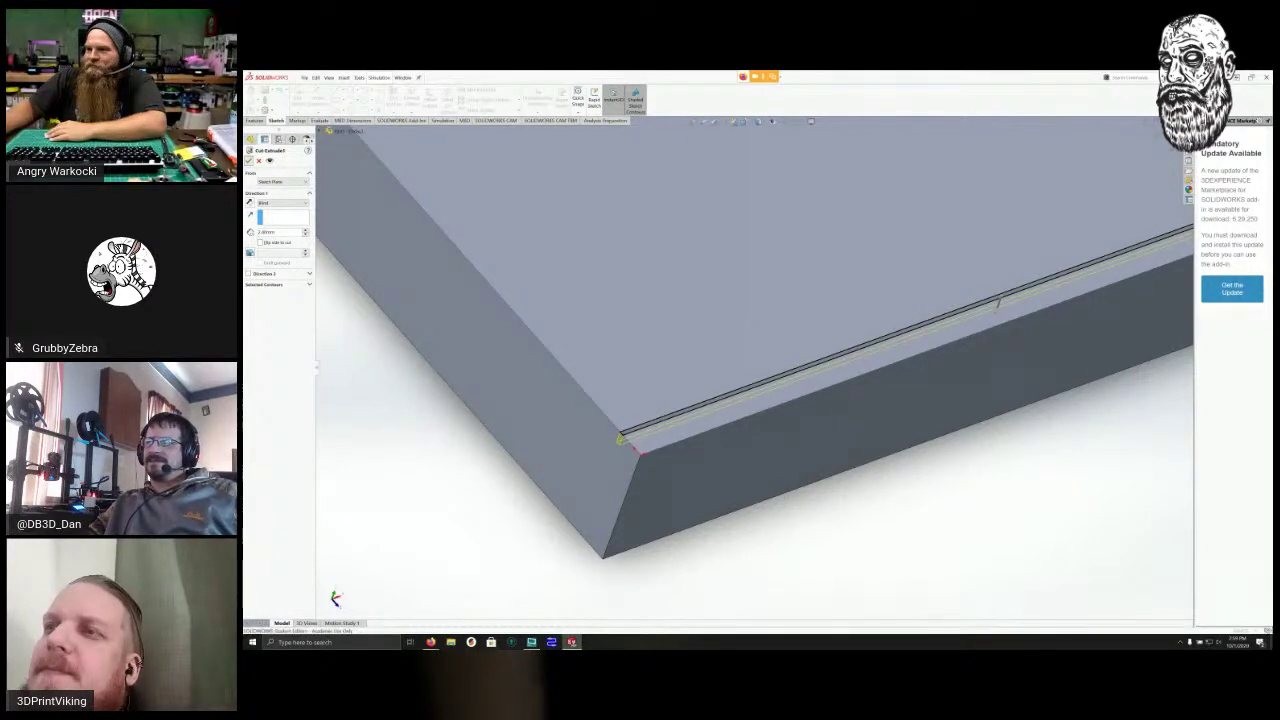
Check the deepened front groove at the tray's corner and across the whole front rim.
scroll(372, 477, "down", 3)
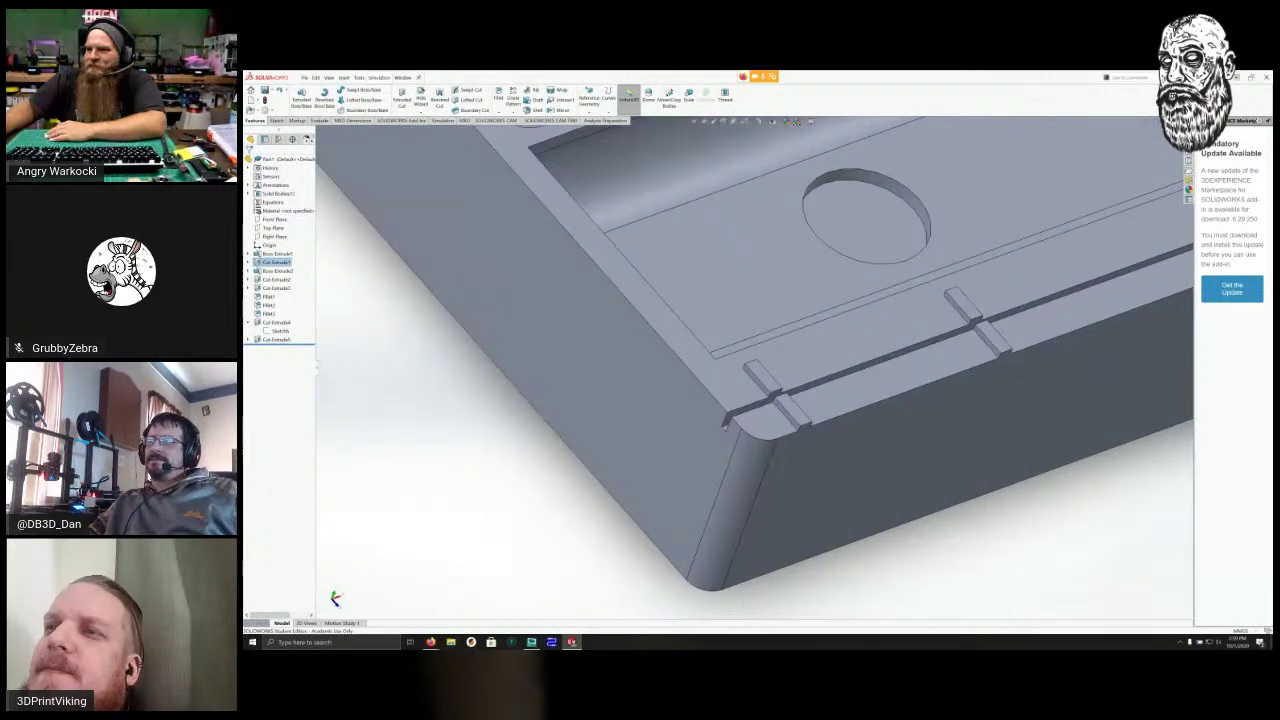
scroll(750, 365, "up", 4)
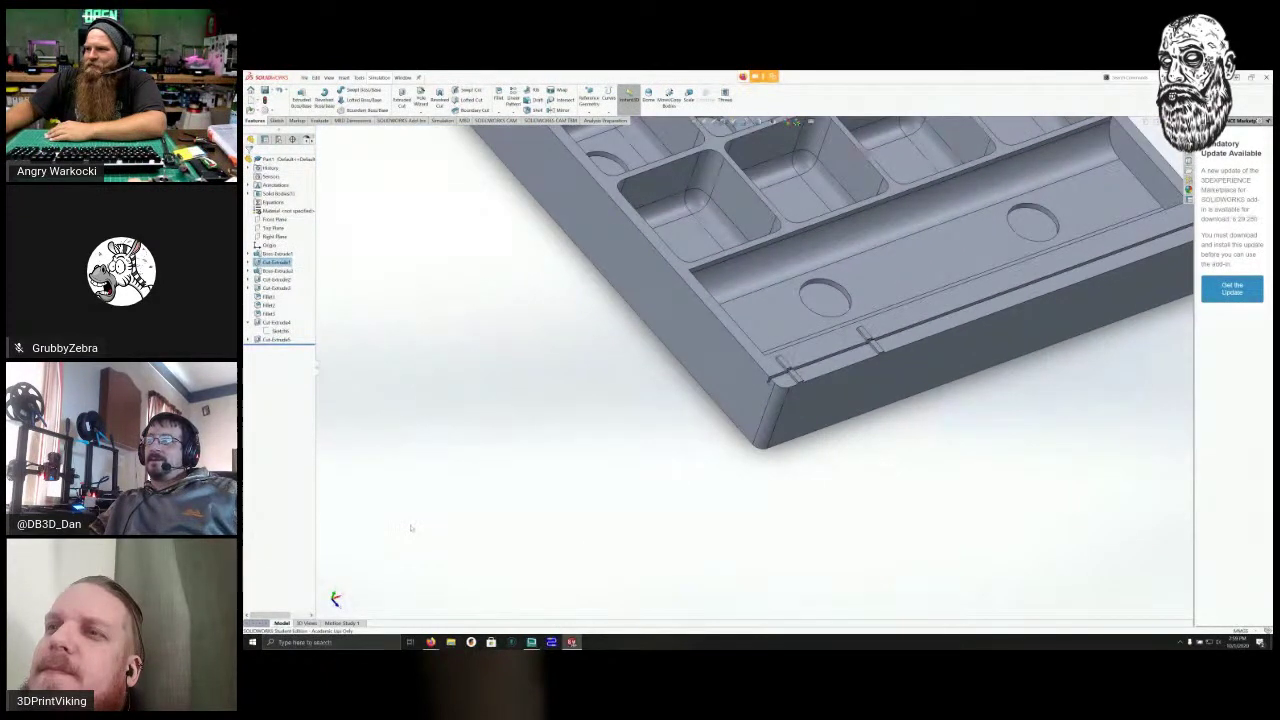
middle_click_drag(386, 534, 343, 551)
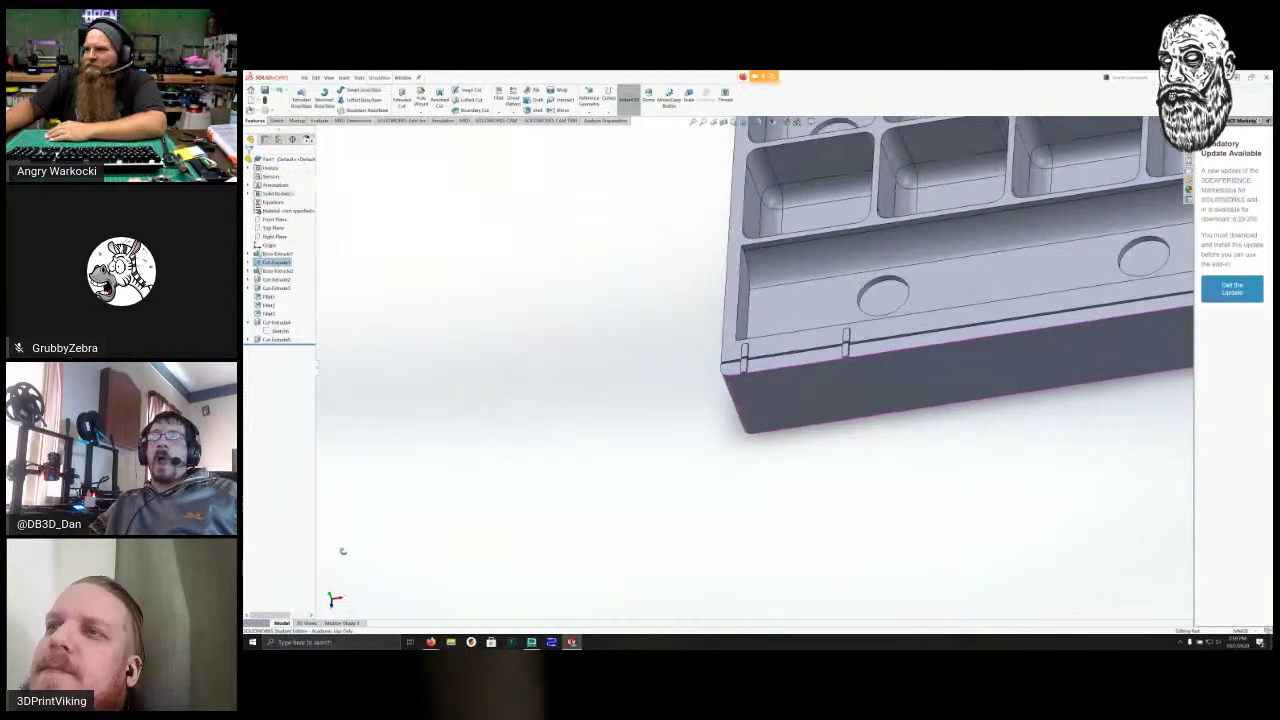
scroll(474, 450, "up", 5)
middle_click_drag(332, 410, 342, 450)
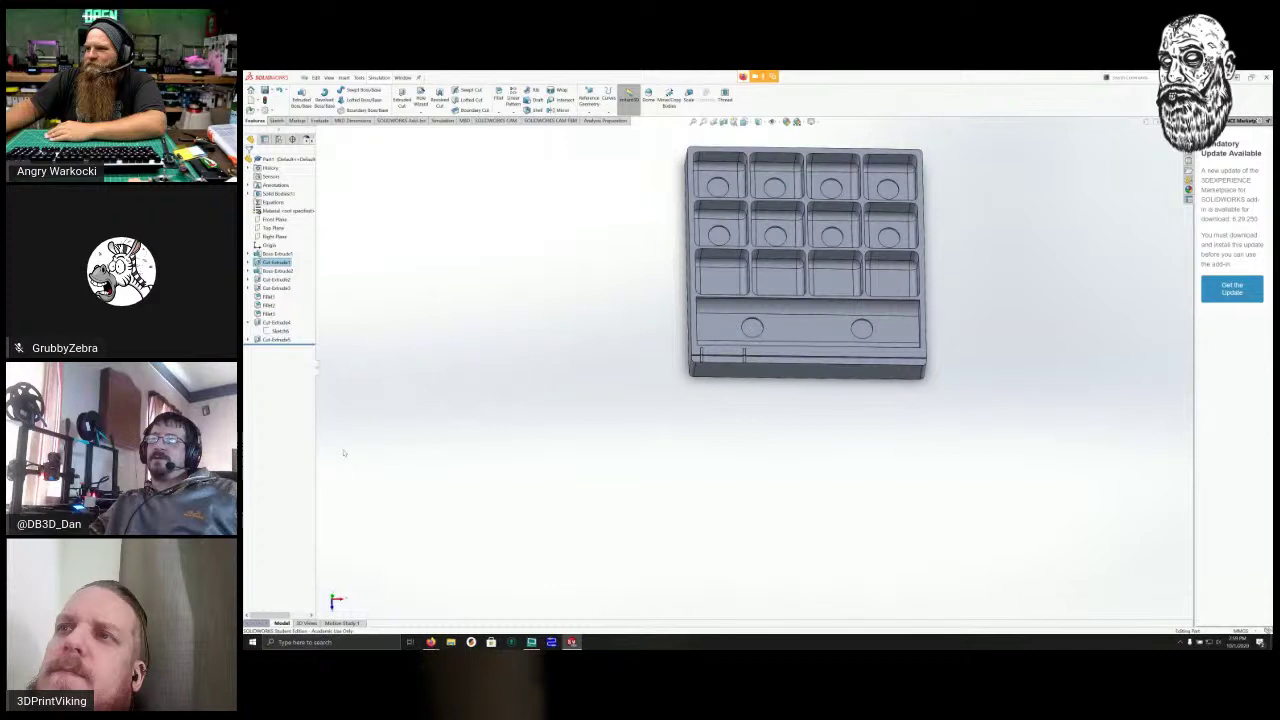
scroll(363, 288, "up", 3)
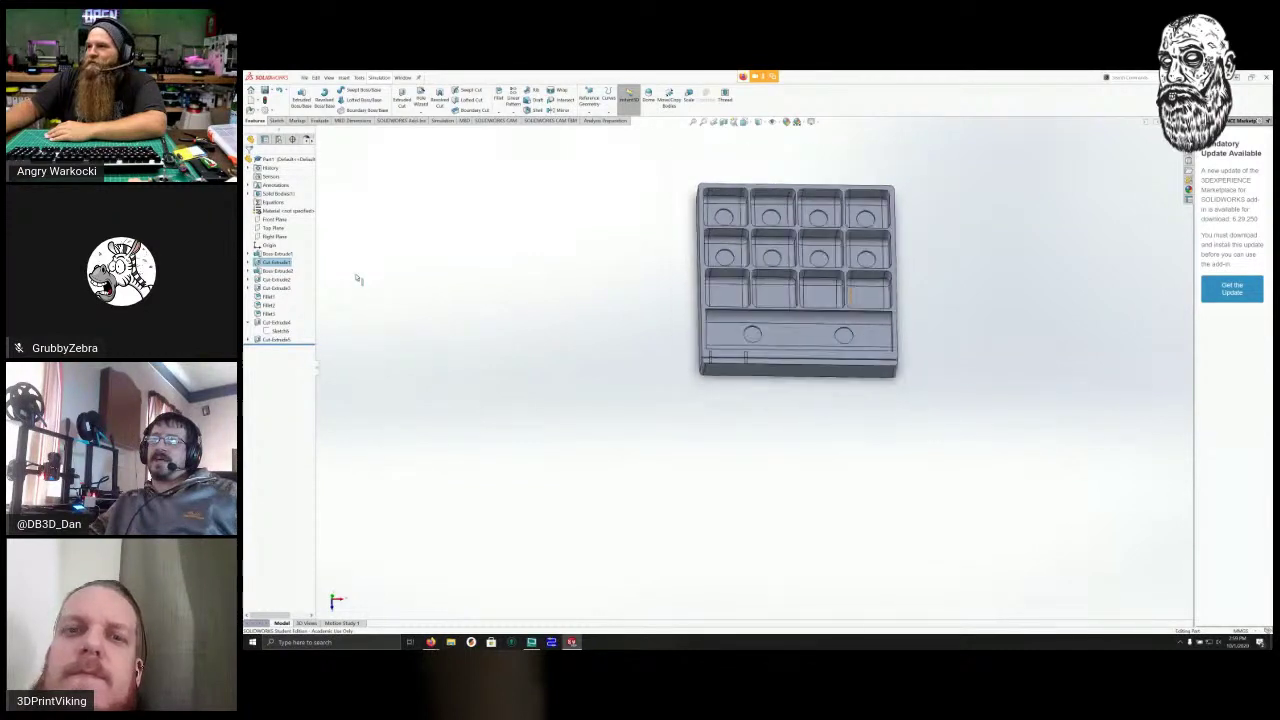
Inspect the whole tray from above and from tilted angles, checking the compartments, circular recesses, trough and side walls.
scroll(358, 279, "down", 5)
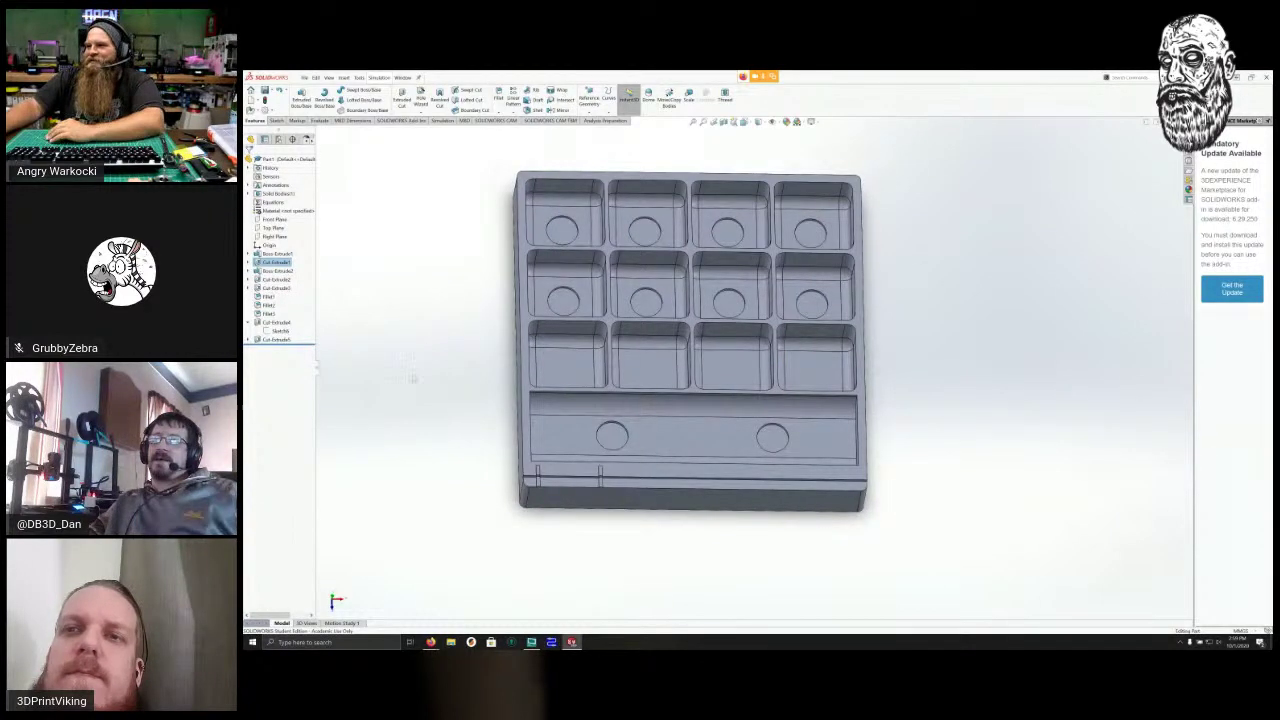
mouse_move(421, 348)
middle_mouse_down()
mouse_move(385, 380)
mouse_move(380, 355)
mouse_move(429, 340)
mouse_move(444, 352)
middle_mouse_up()
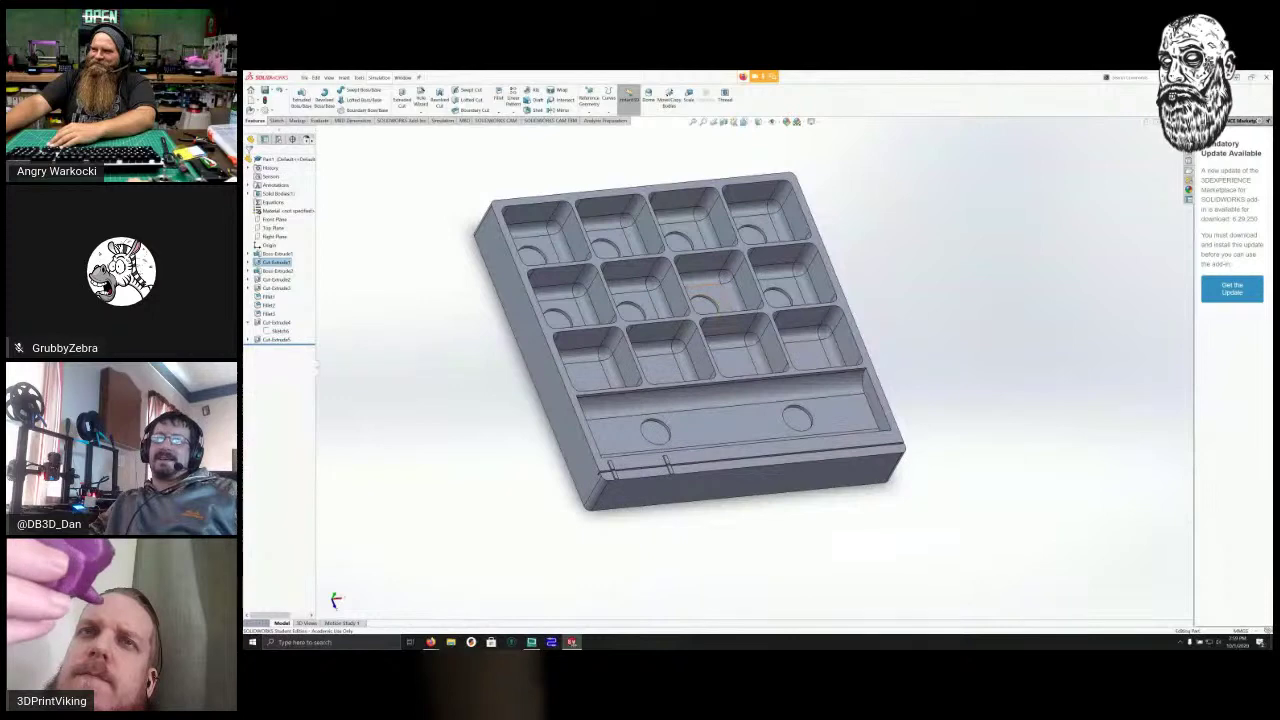
scroll(735, 303, "up", 5)
scroll(730, 299, "down", 6)
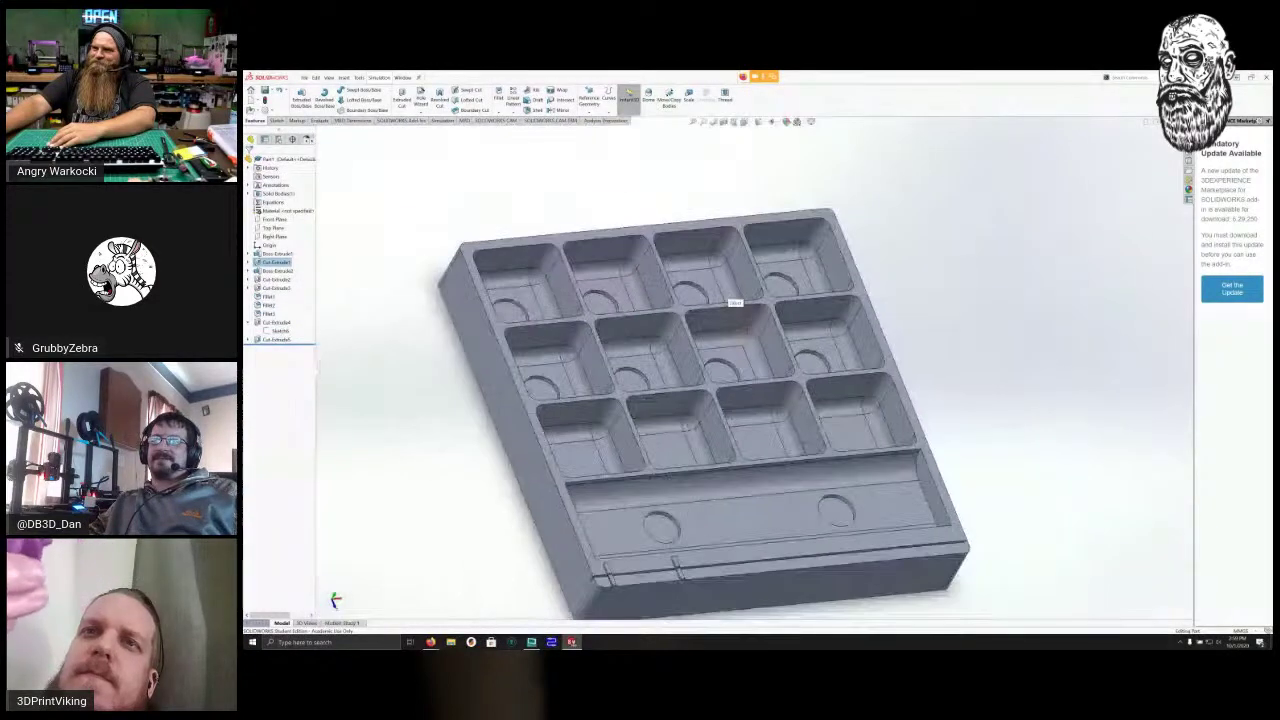
middle_click_drag(477, 372, 422, 371)
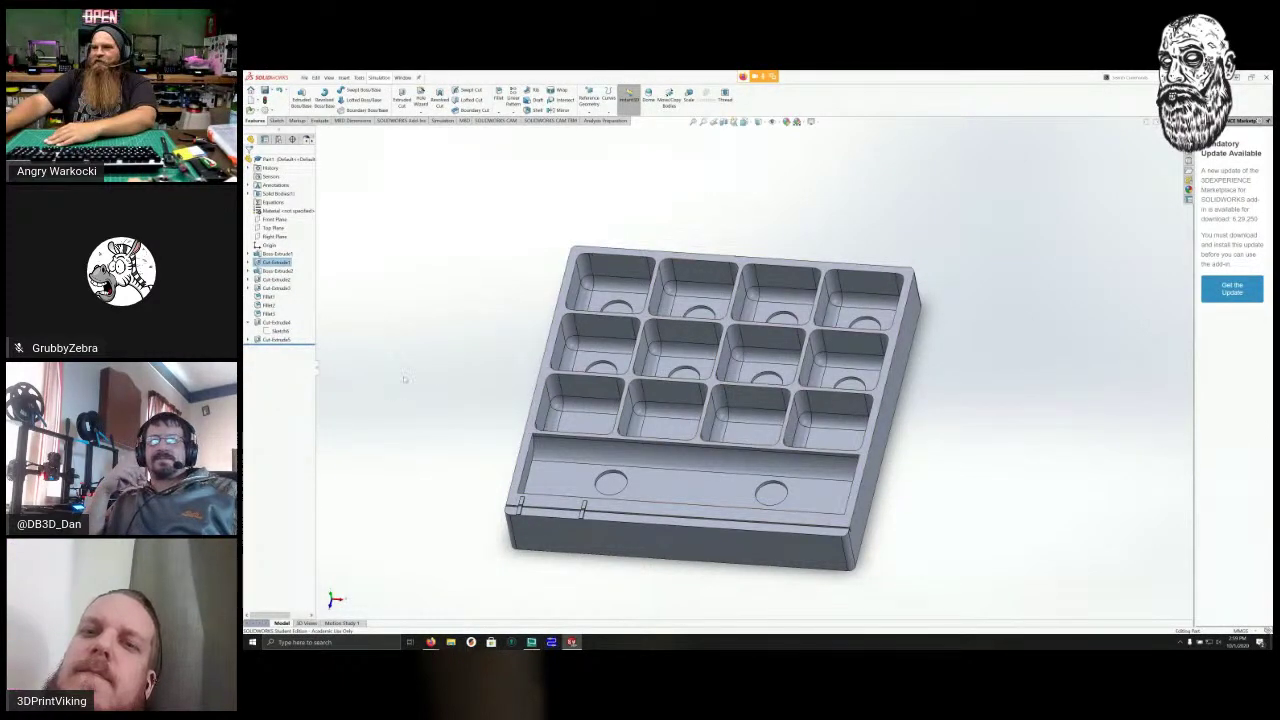
scroll(427, 389, "down", 3)
scroll(400, 382, "up", 5)
middle_click_drag(328, 428, 297, 430)
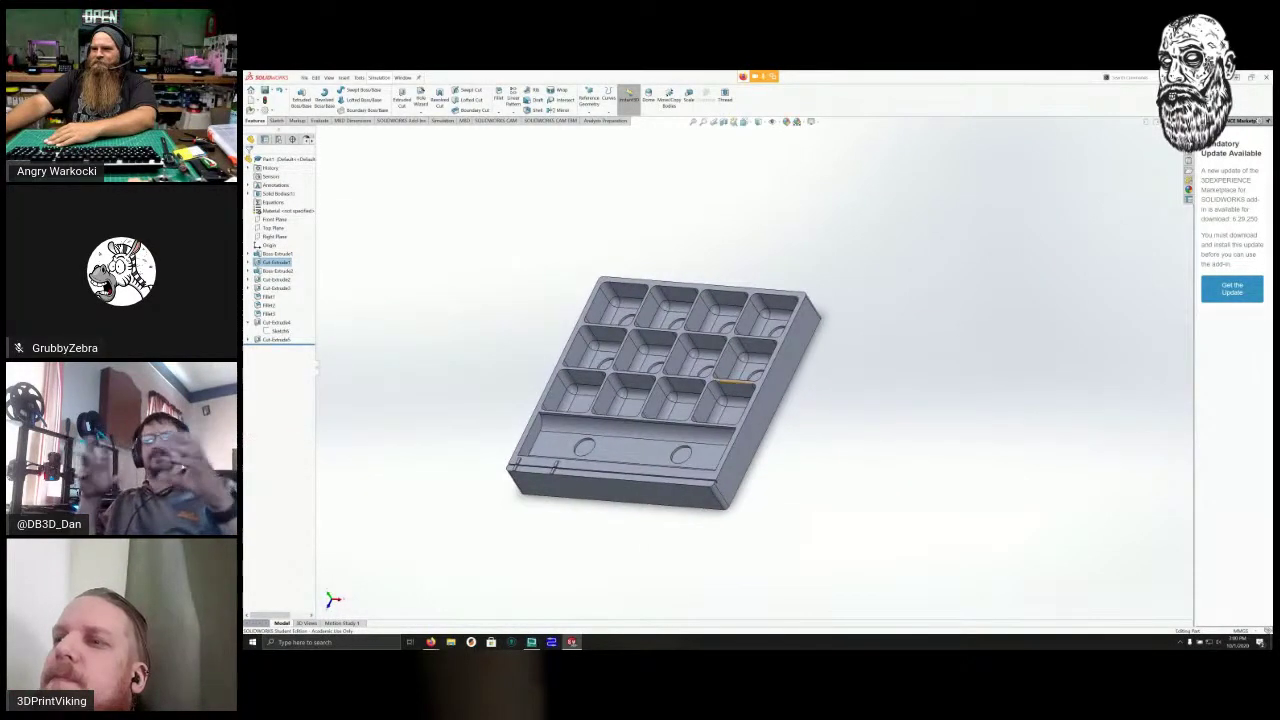
scroll(703, 370, "down", 5)
scroll(700, 370, "up", 5)
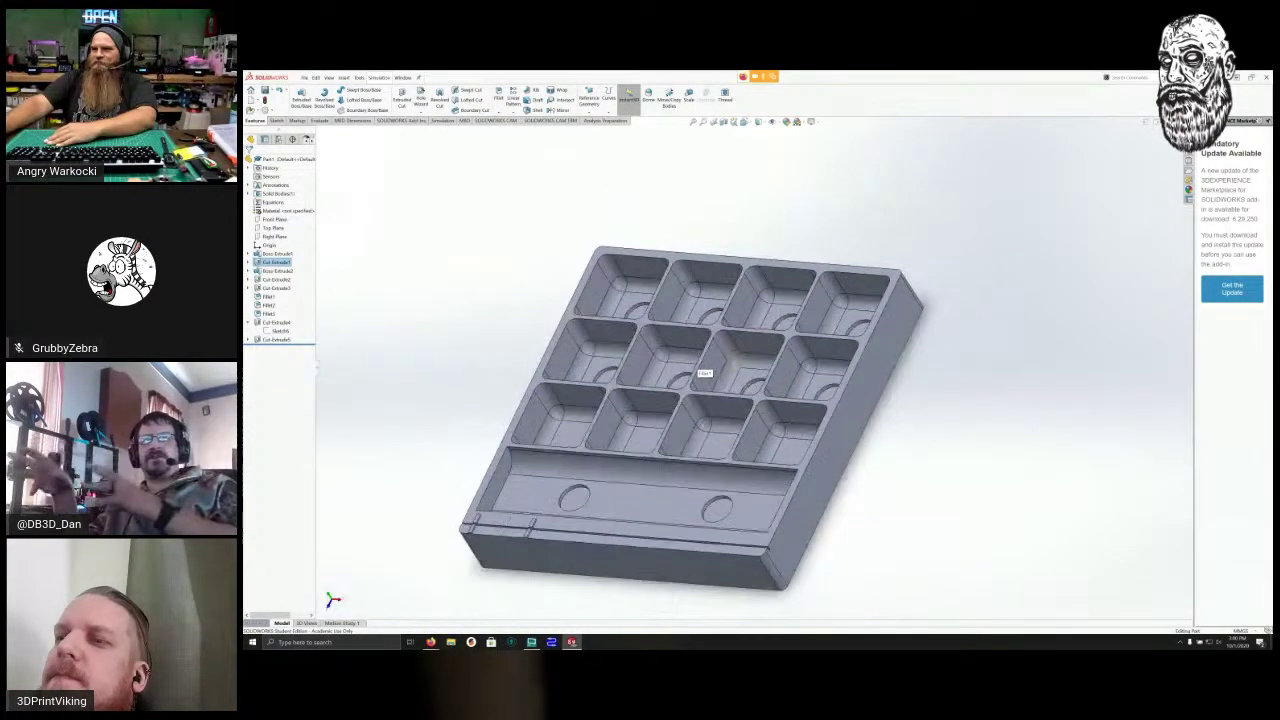
mouse_move(400, 446)
middle_mouse_down()
mouse_move(471, 443)
mouse_move(382, 451)
mouse_move(420, 437)
middle_mouse_up()
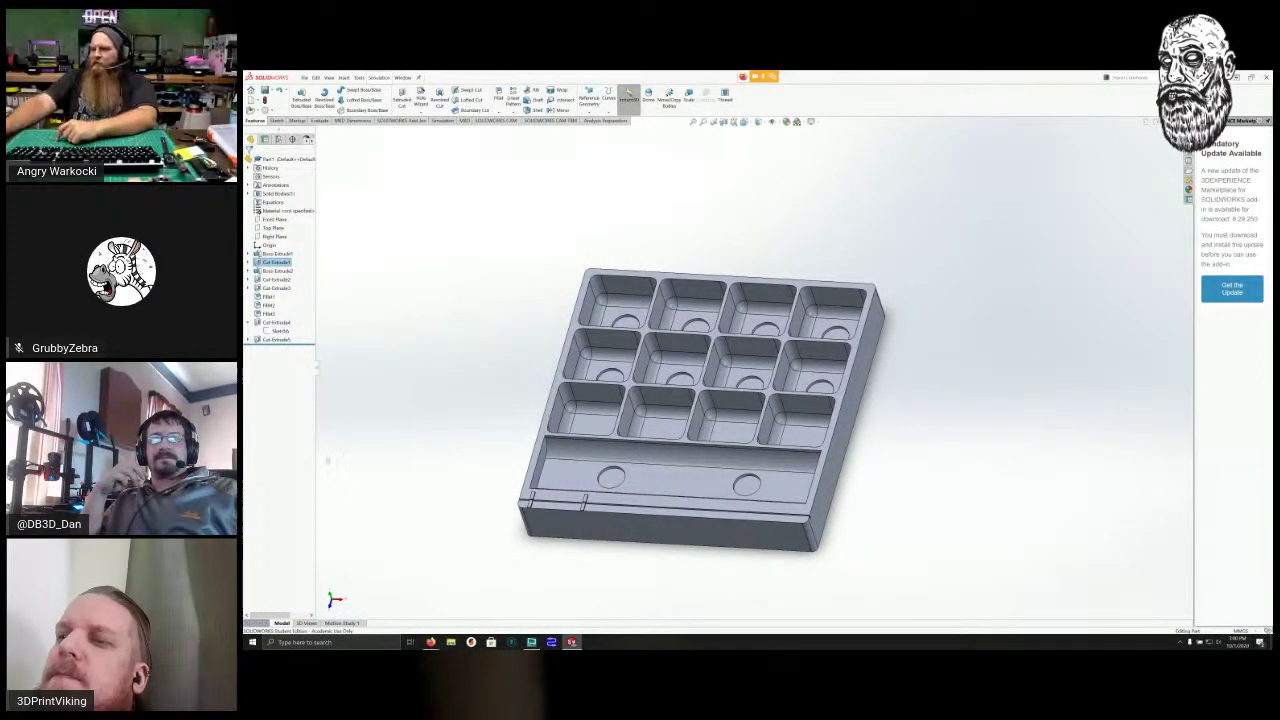
scroll(271, 426, "down", 4)
scroll(276, 425, "up", 3)
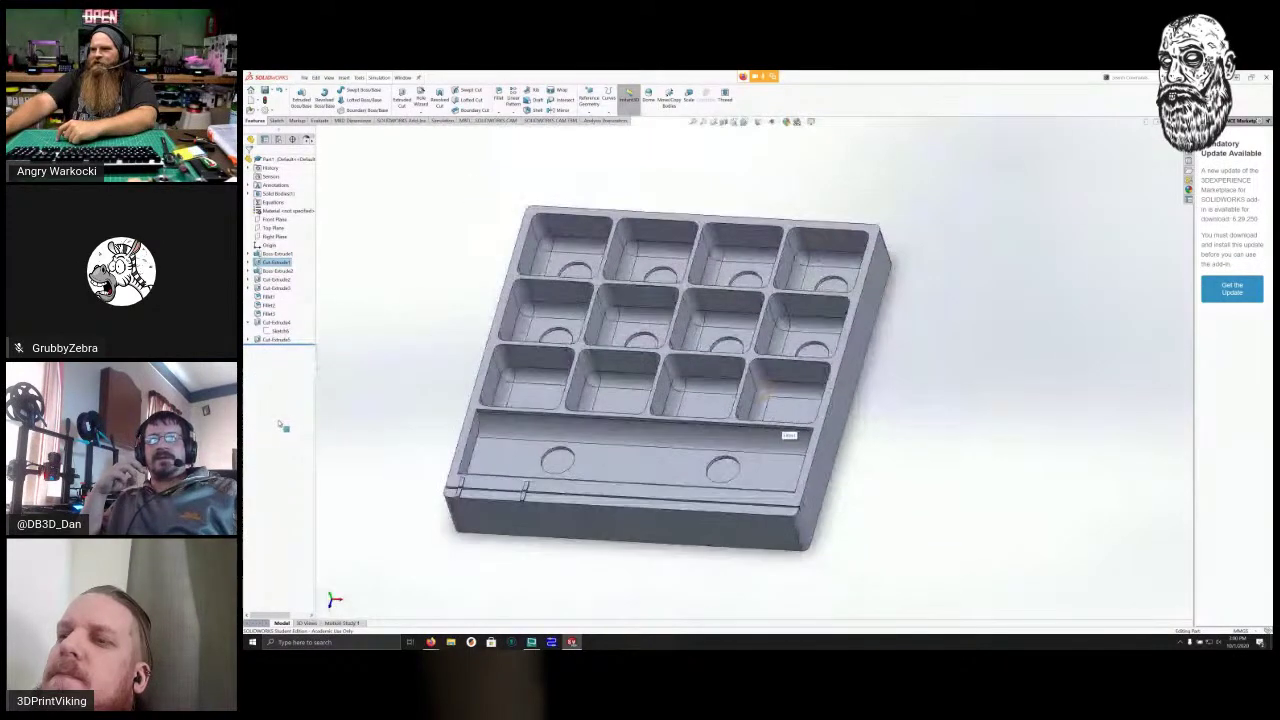
scroll(350, 432, "down", 4)
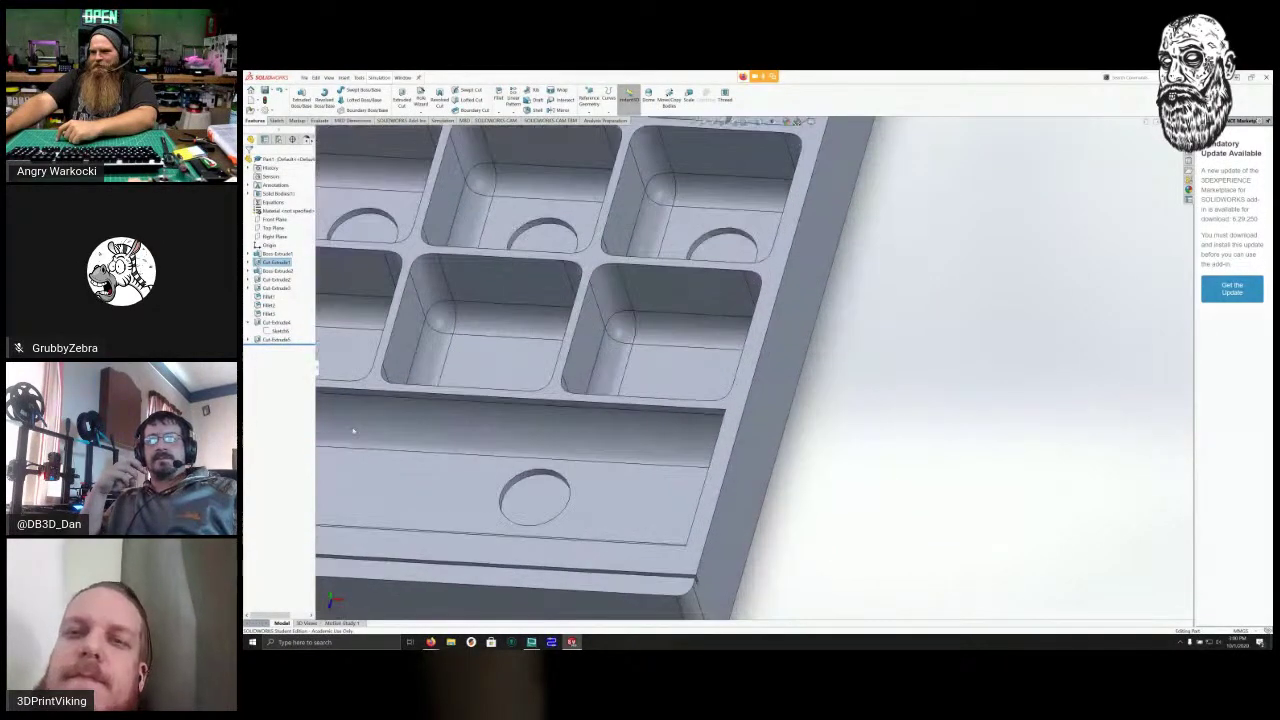
scroll(354, 432, "up", 4)
middle_click_drag(352, 432, 367, 497)
scroll(725, 350, "up", 4)
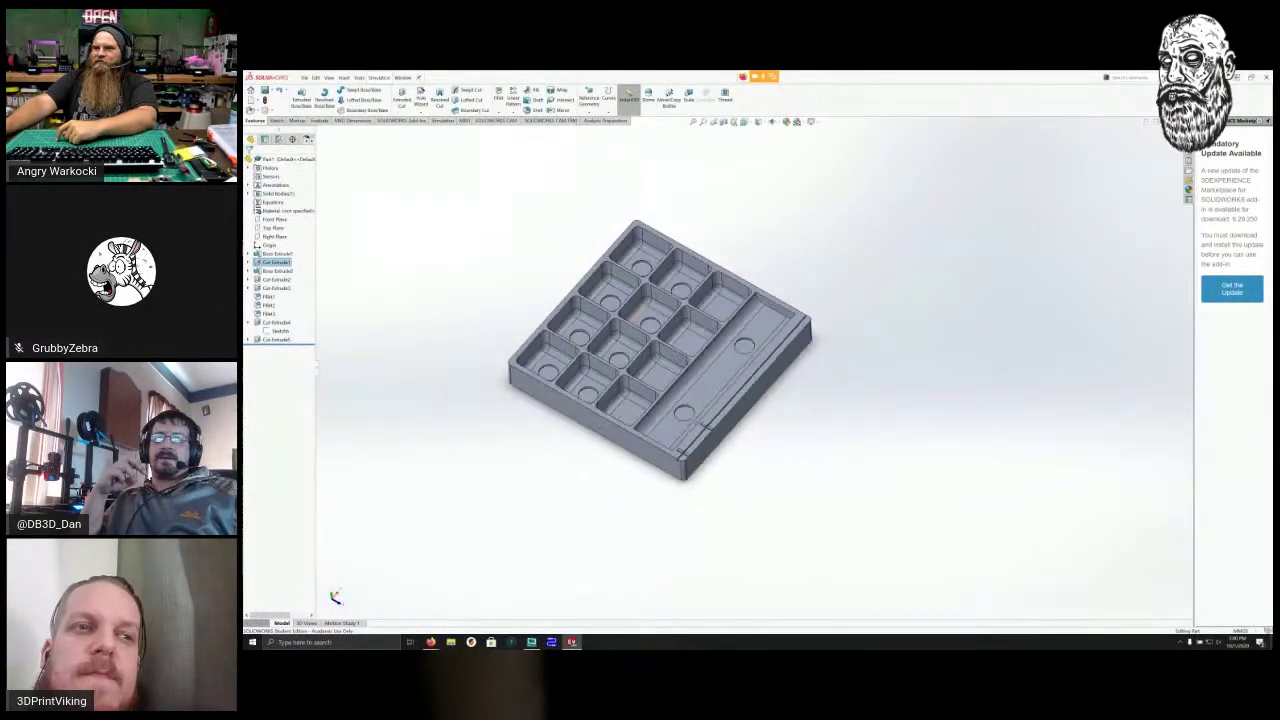
scroll(530, 265, "down", 5)
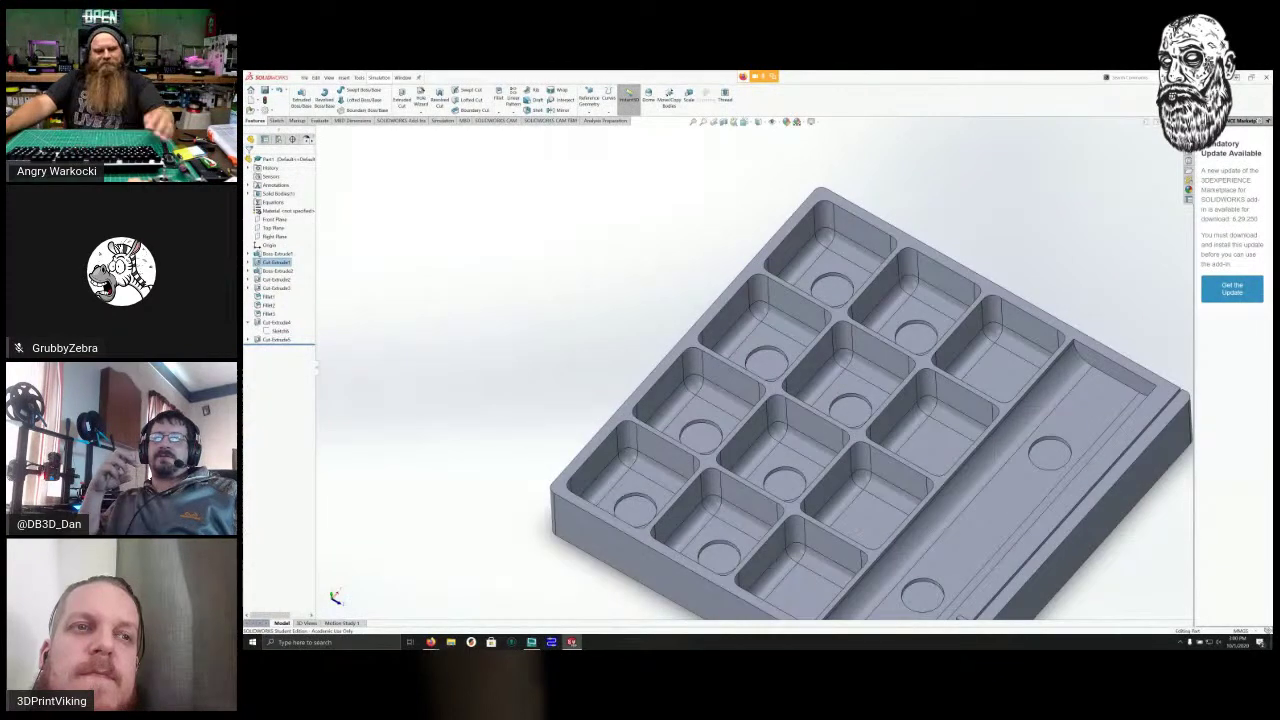
middle_click_drag(800, 400, 624, 314, "ctrl")
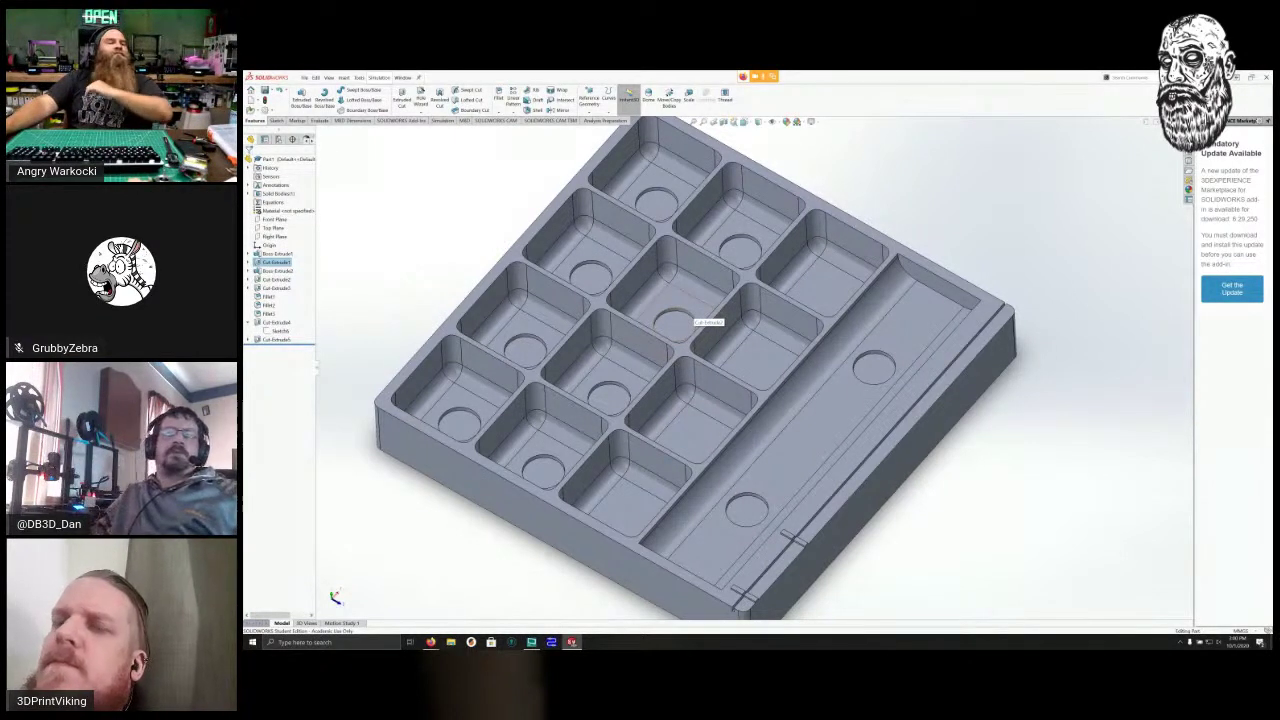
scroll(715, 297, "down", 1)
scroll(716, 297, "up", 2)
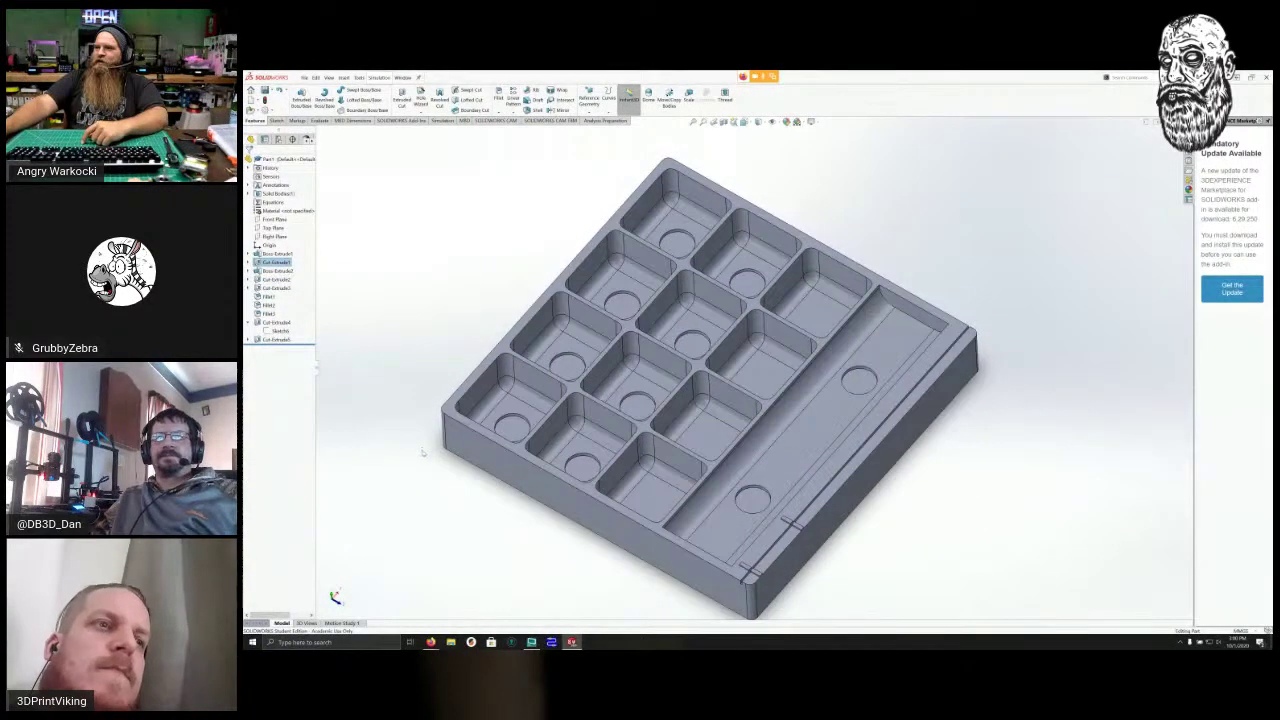
middle_click_drag(426, 460, 431, 429)
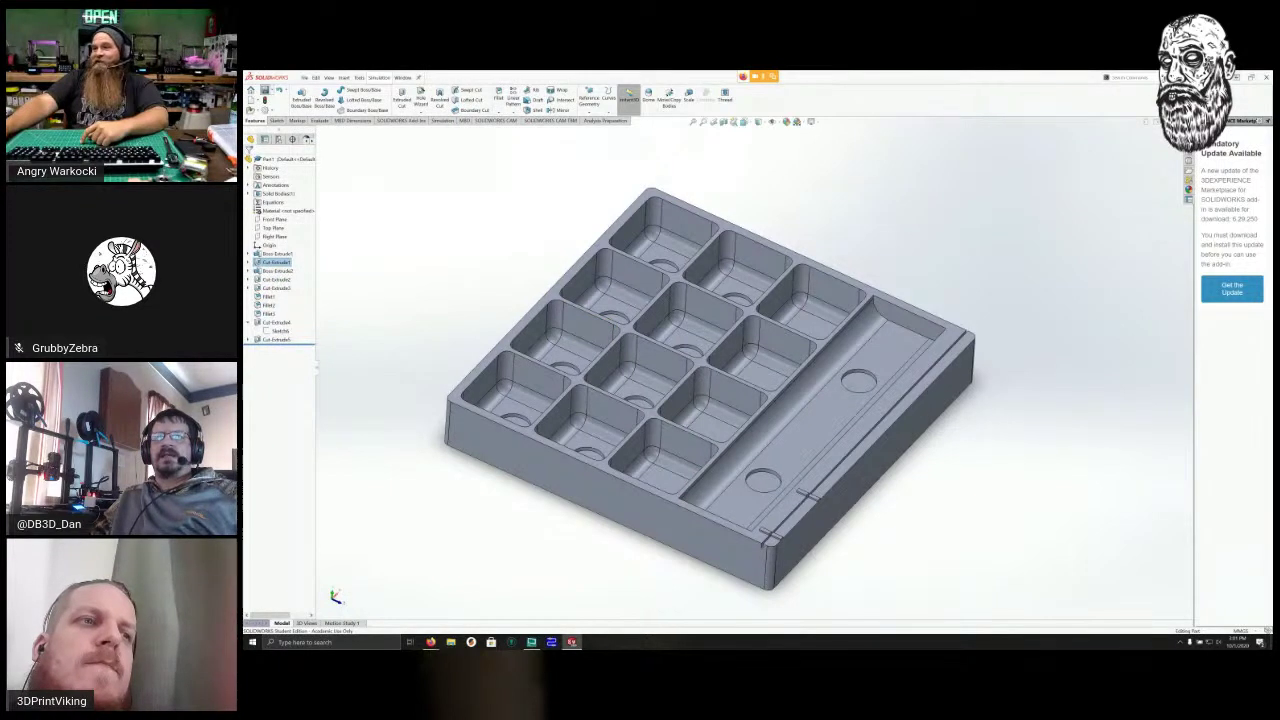
Save the part under the file name Spinner Tray in the Solidworks folder.
key("ctrl+s")
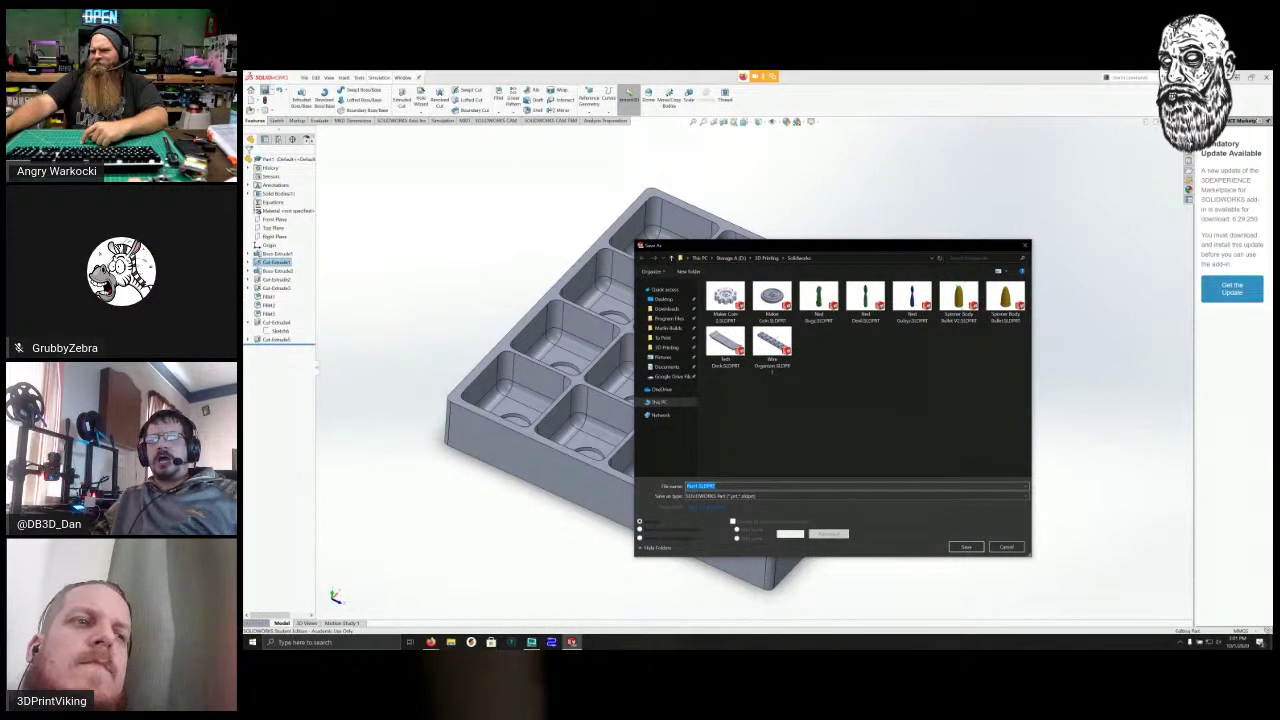
left_click(700, 486)
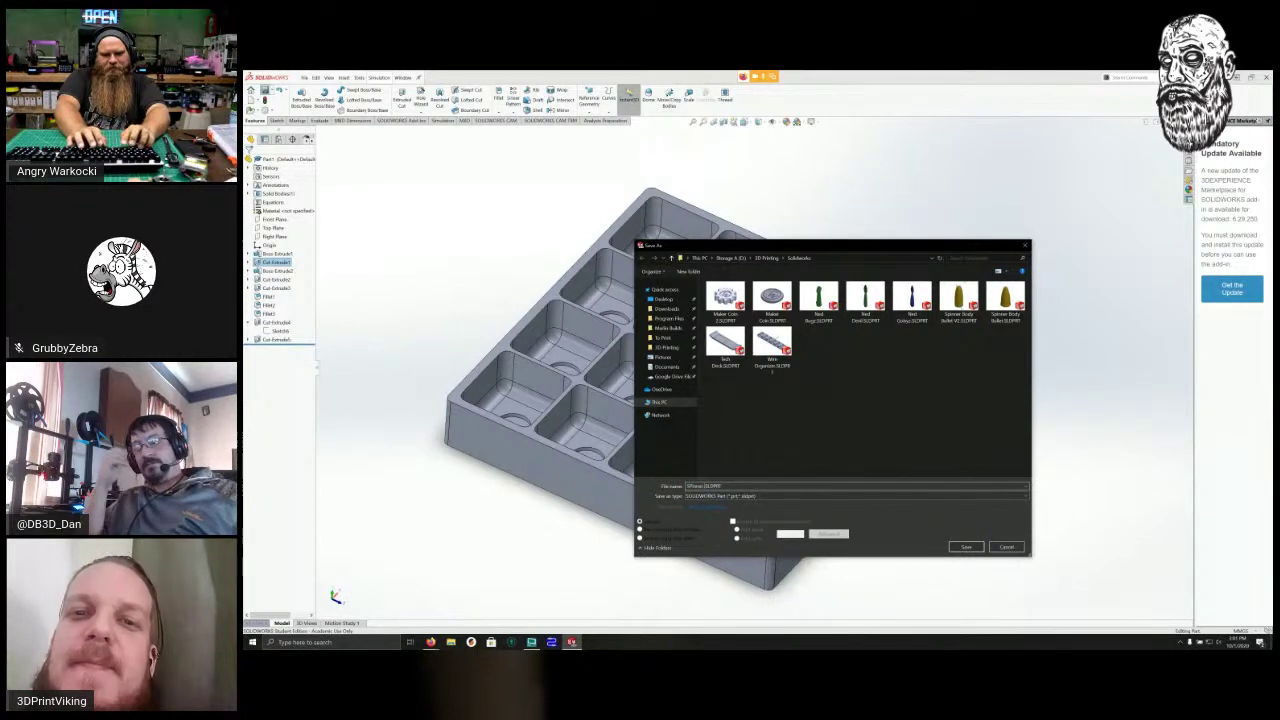
key("BackSpace")
key("BackSpace")
key("BackSpace")
key("BackSpace")
key("BackSpace")
key("BackSpace")
key("BackSpace")
key("BackSpace")
key("BackSpace")
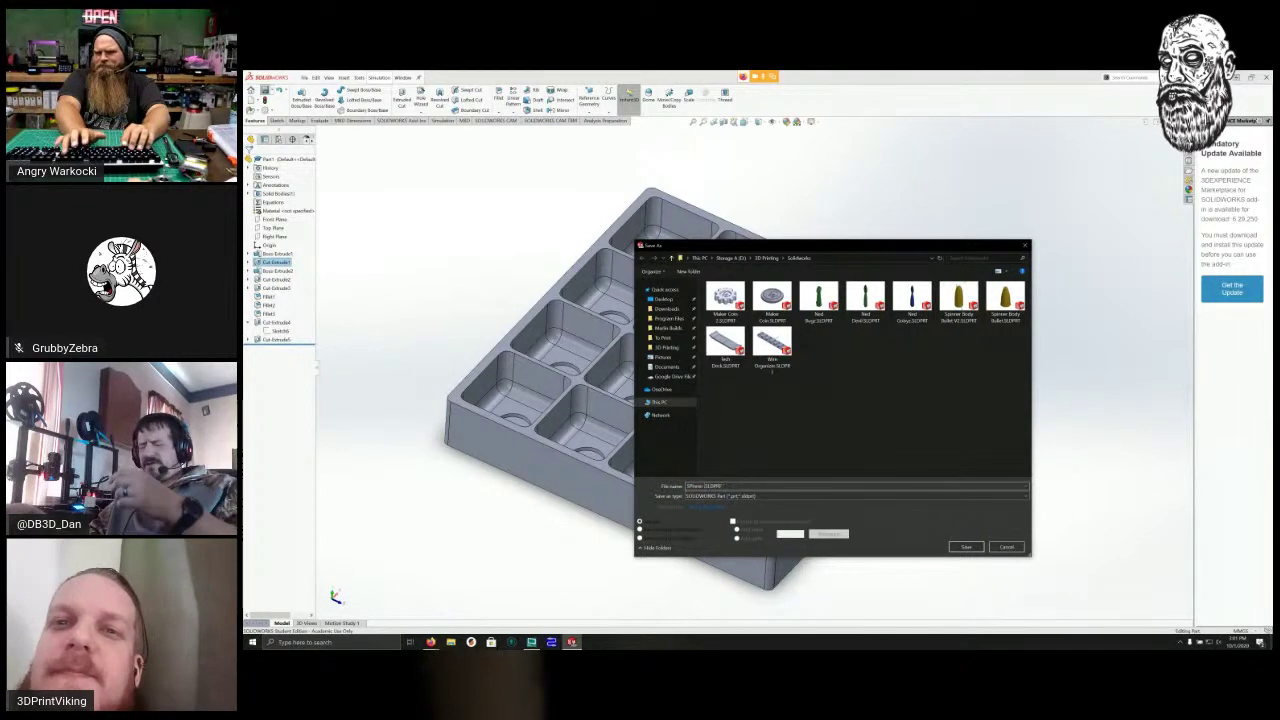
key("BackSpace")
type("p")
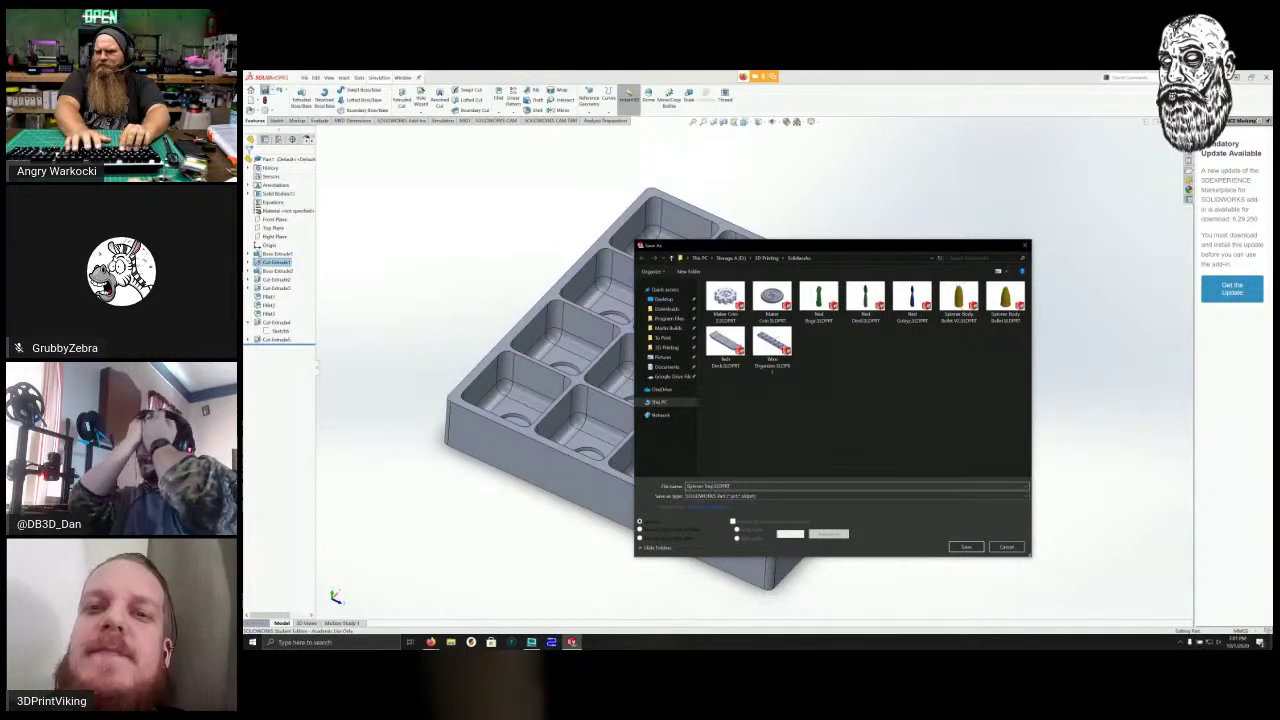
type("inner Tray")
key("Return")
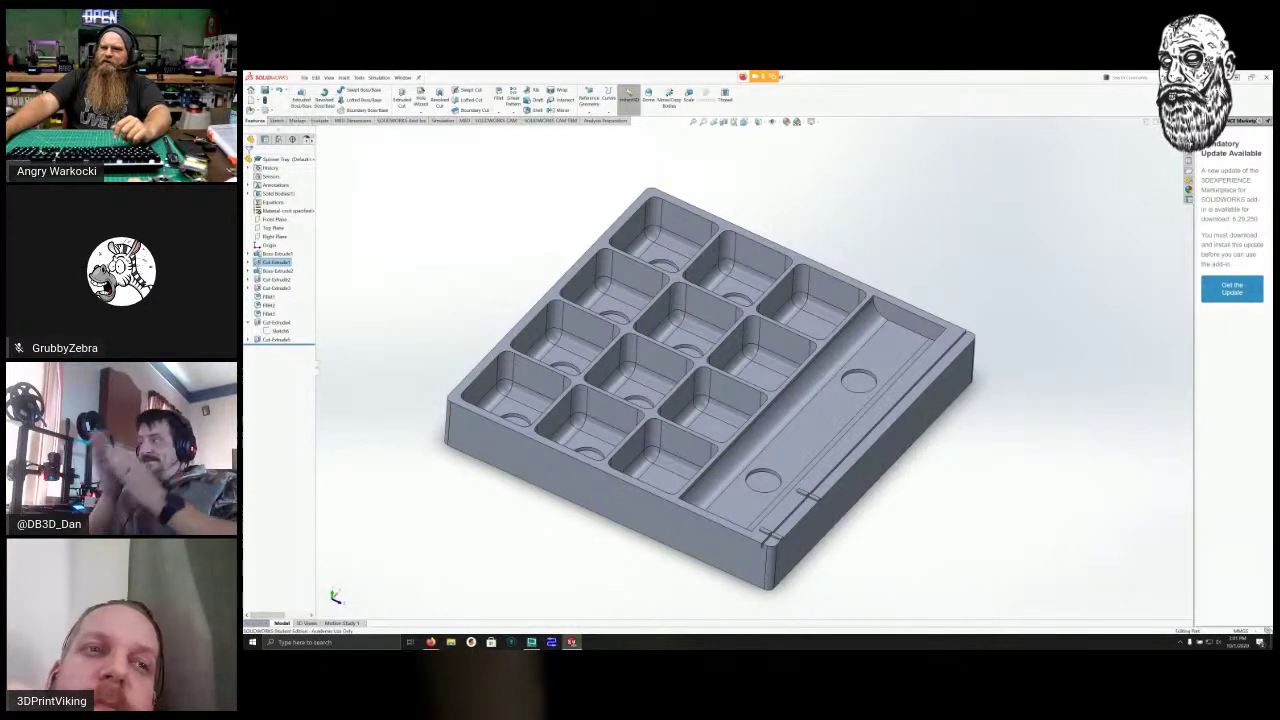
Export the tray as an STL file named Spinner Tray in the same folder, accepting the mesh export.
key("ctrl+s")
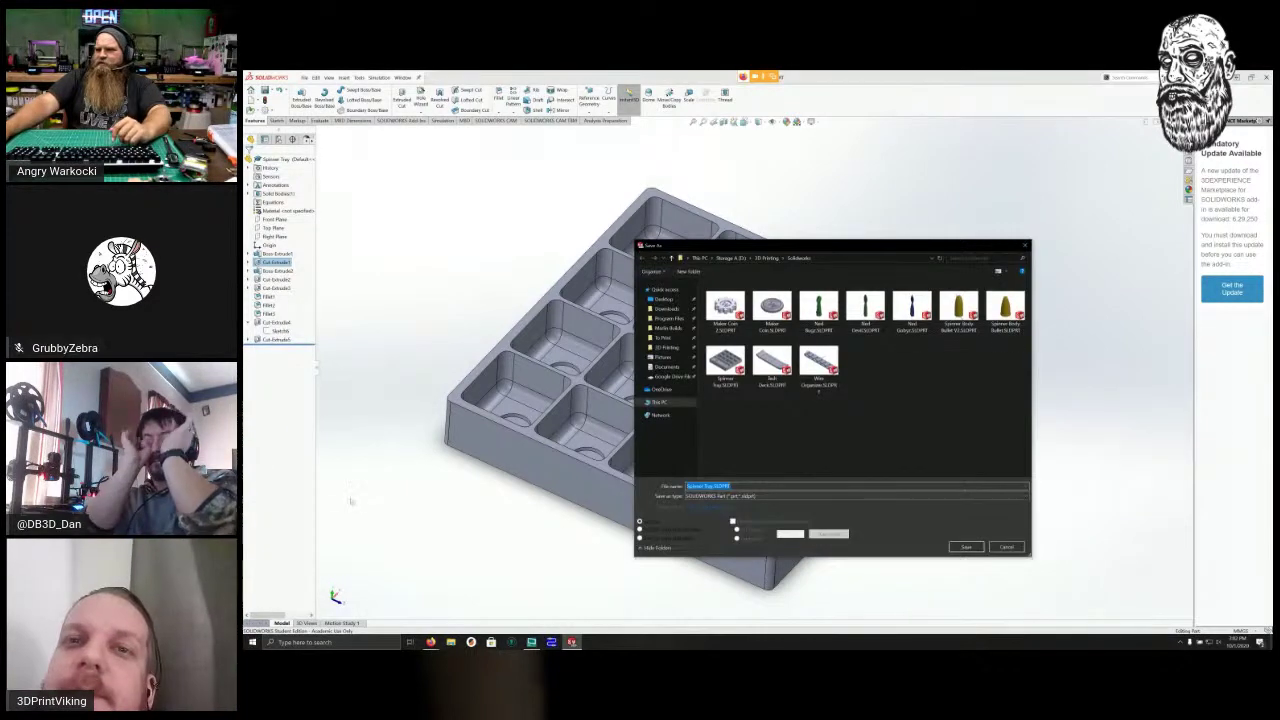
left_click(855, 496)
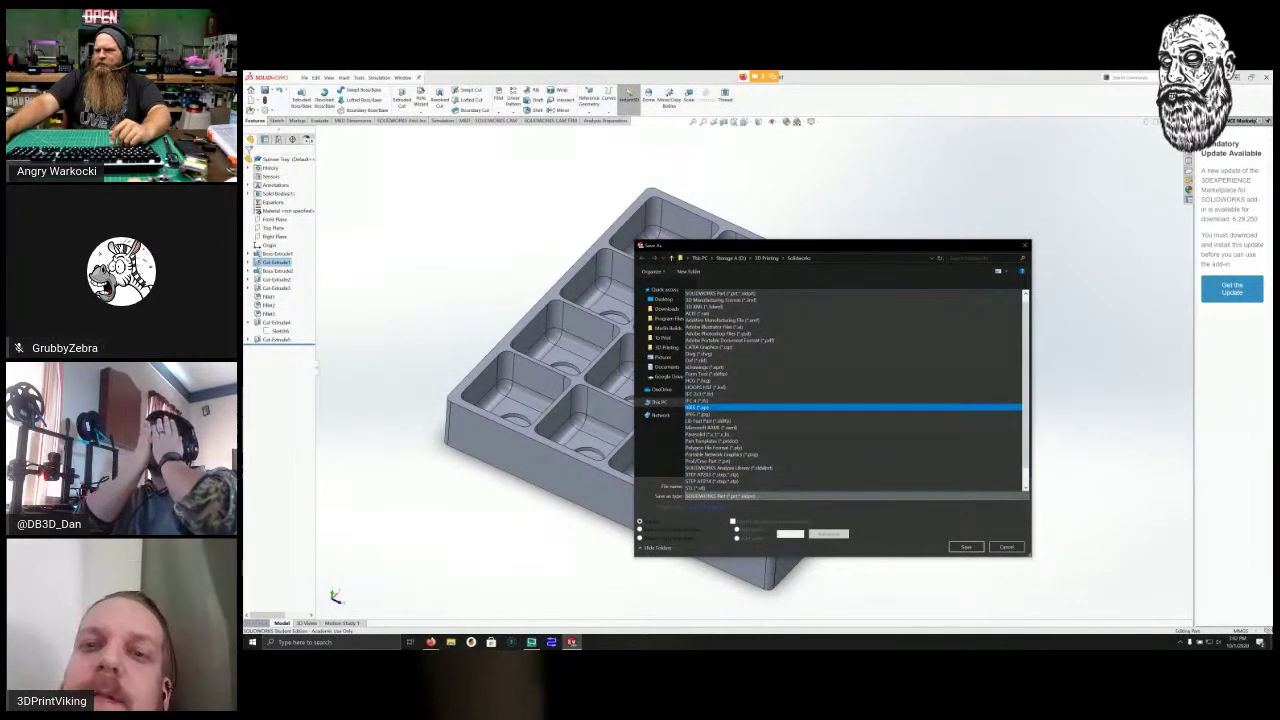
key("Down")
key("Down")
key("Down")
key("Return")
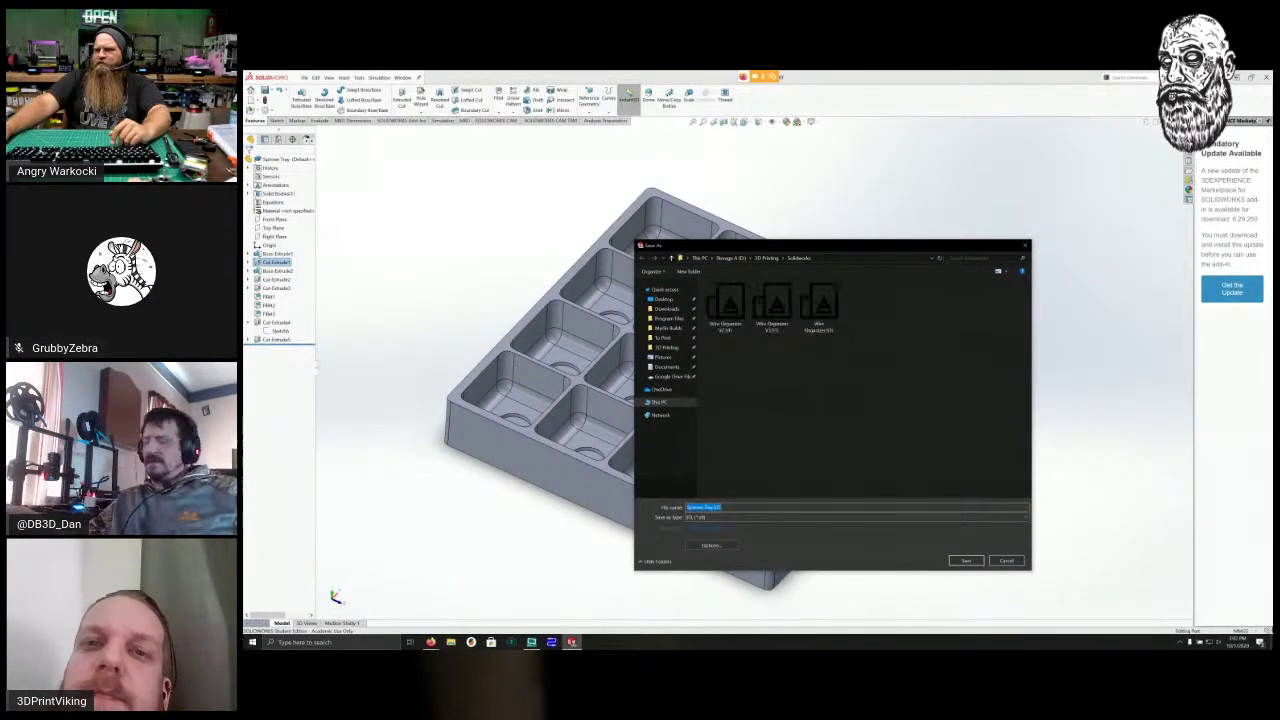
key("Return")
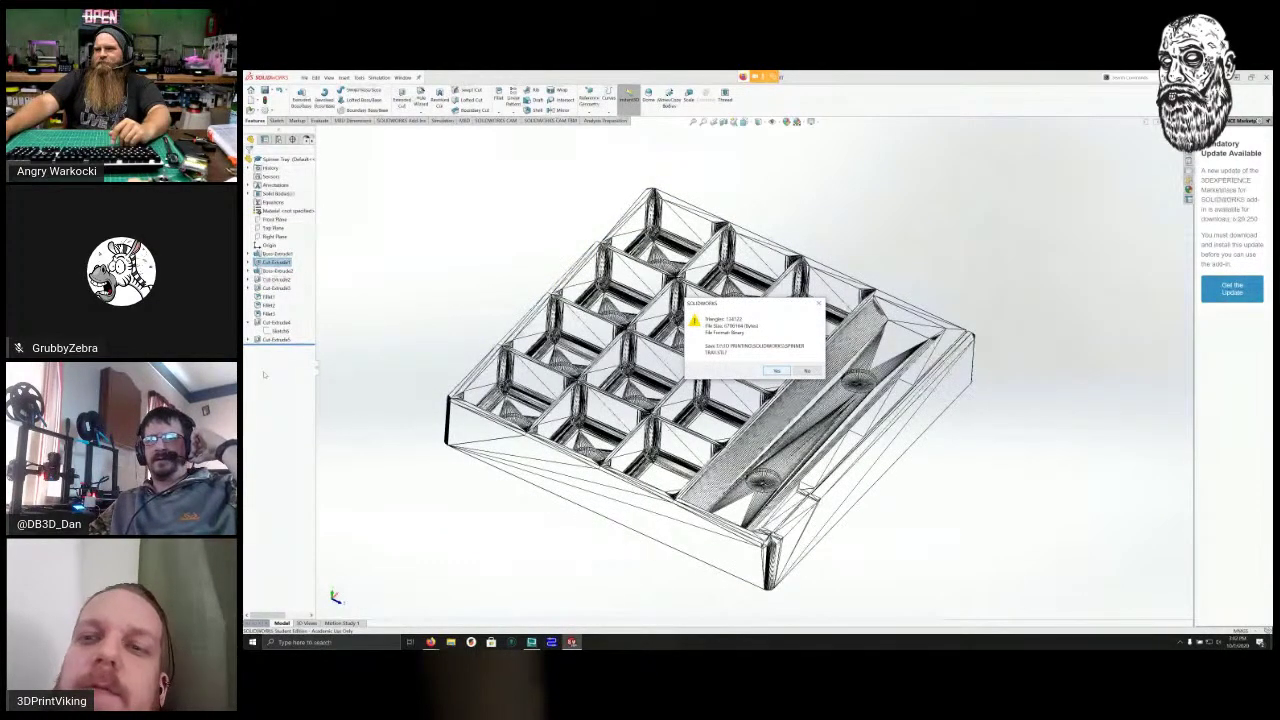
key("Return")
key("Return")
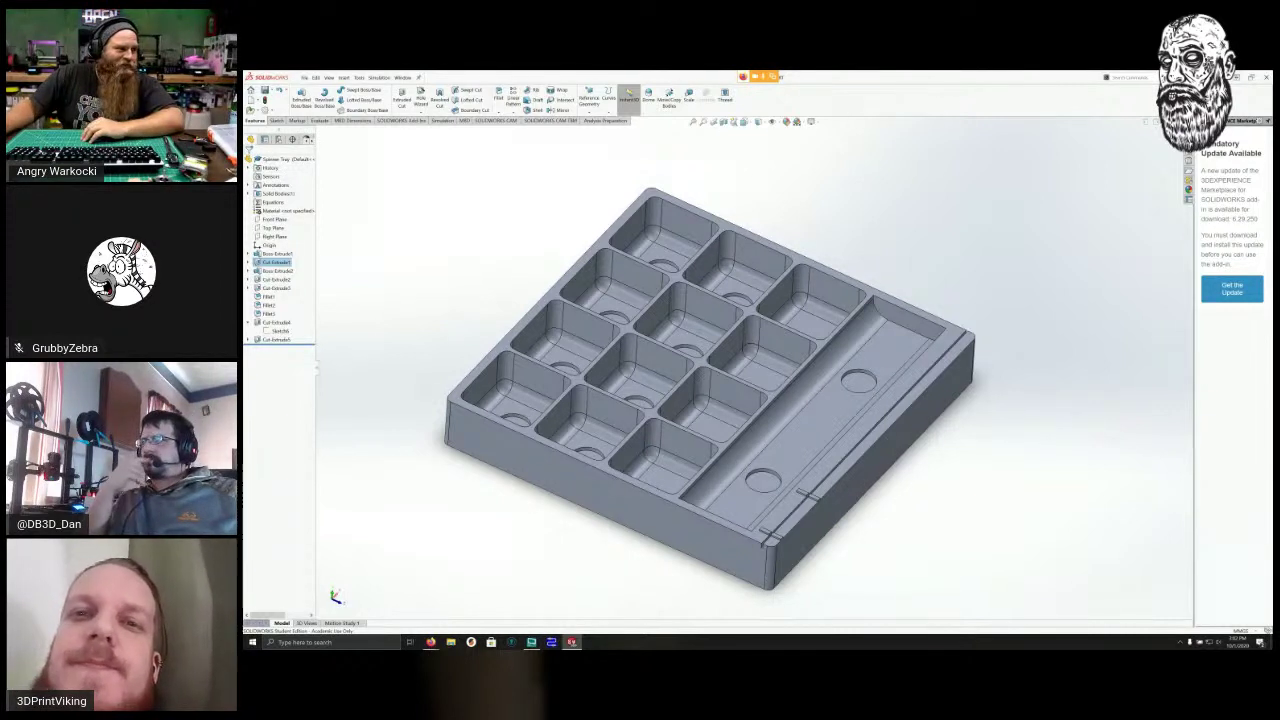
Switch to ideaMaker and import Spinner Tray.STL from the 3D Printing\Solidworks folder.
scroll(755, 370, "up", 1)
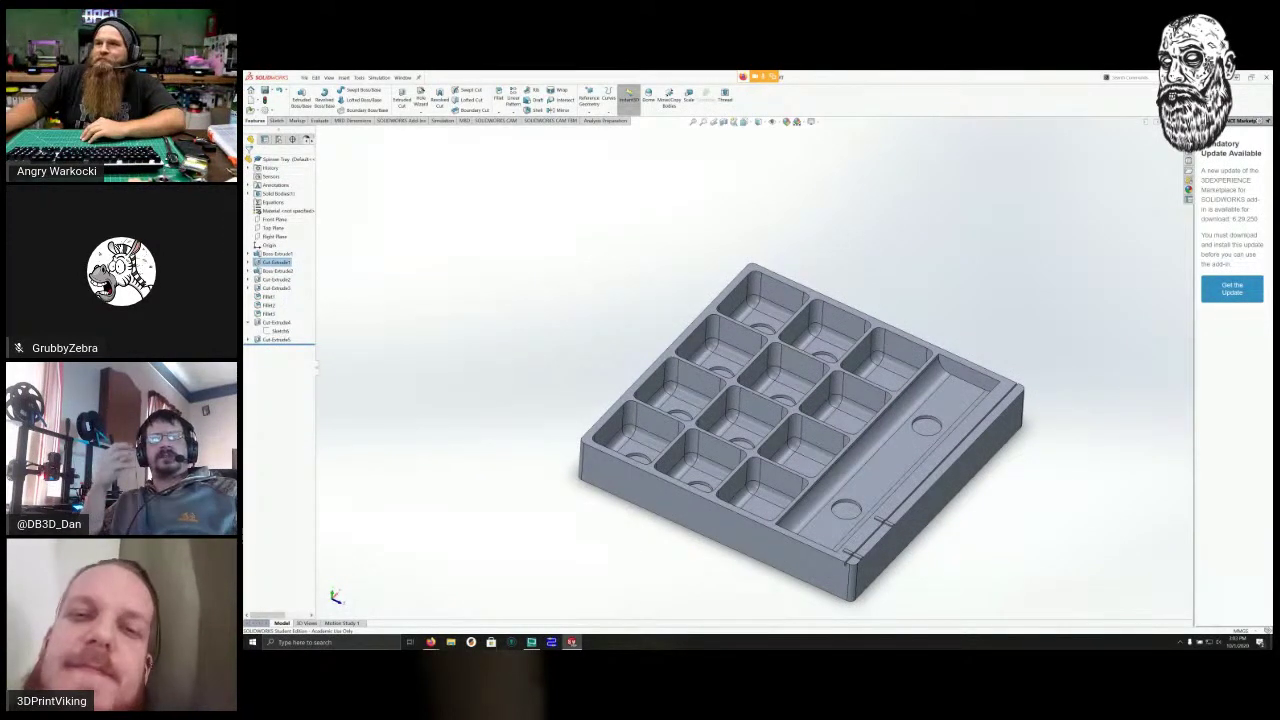
key("super+Down")
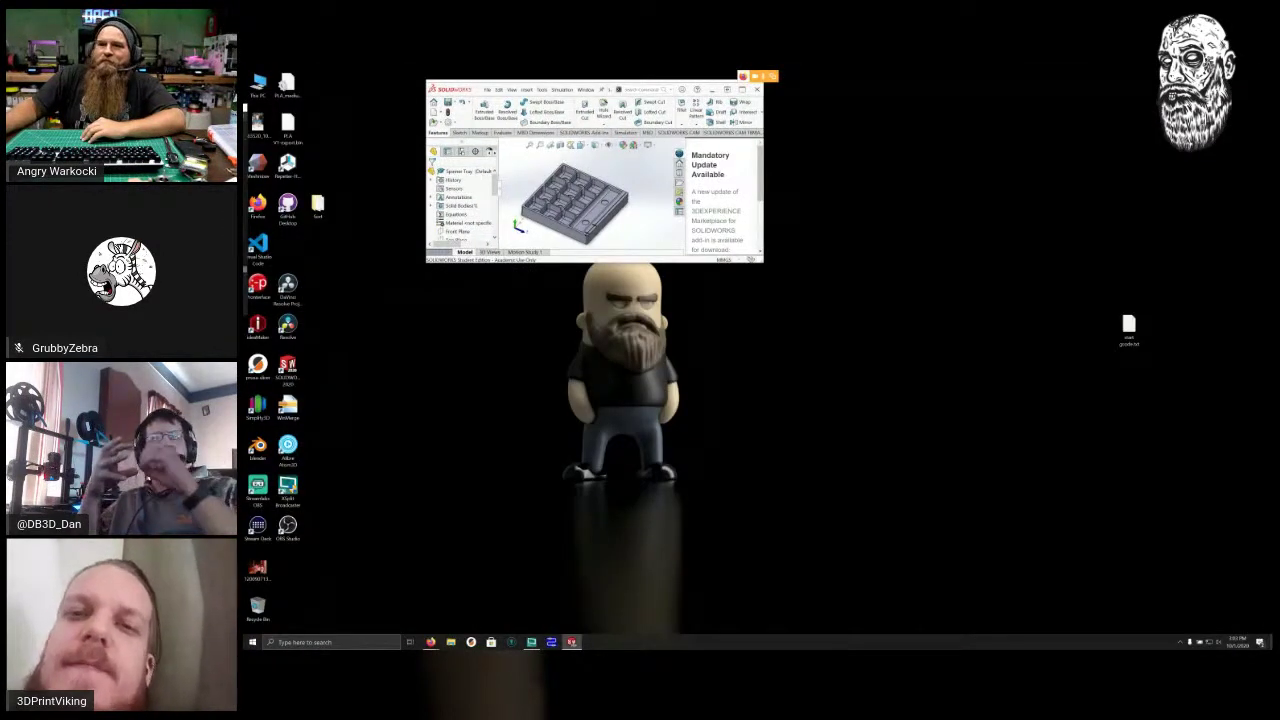
double_click(258, 326)
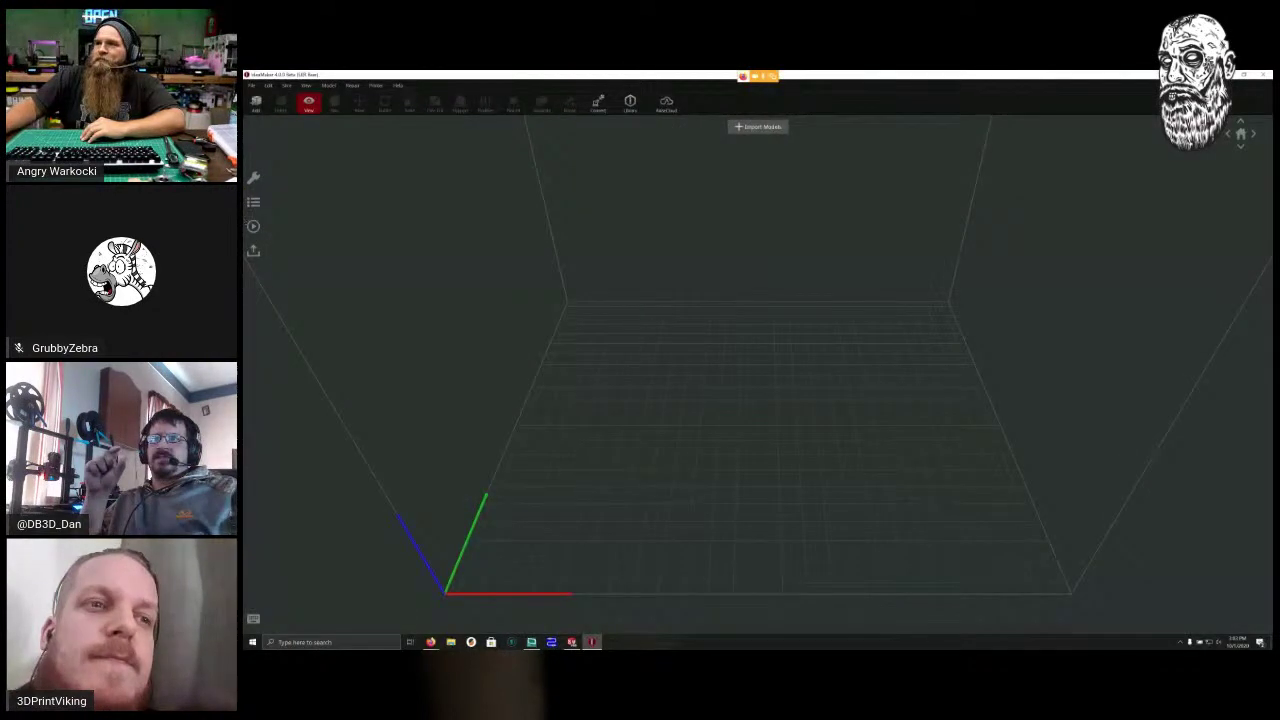
left_click(758, 127)
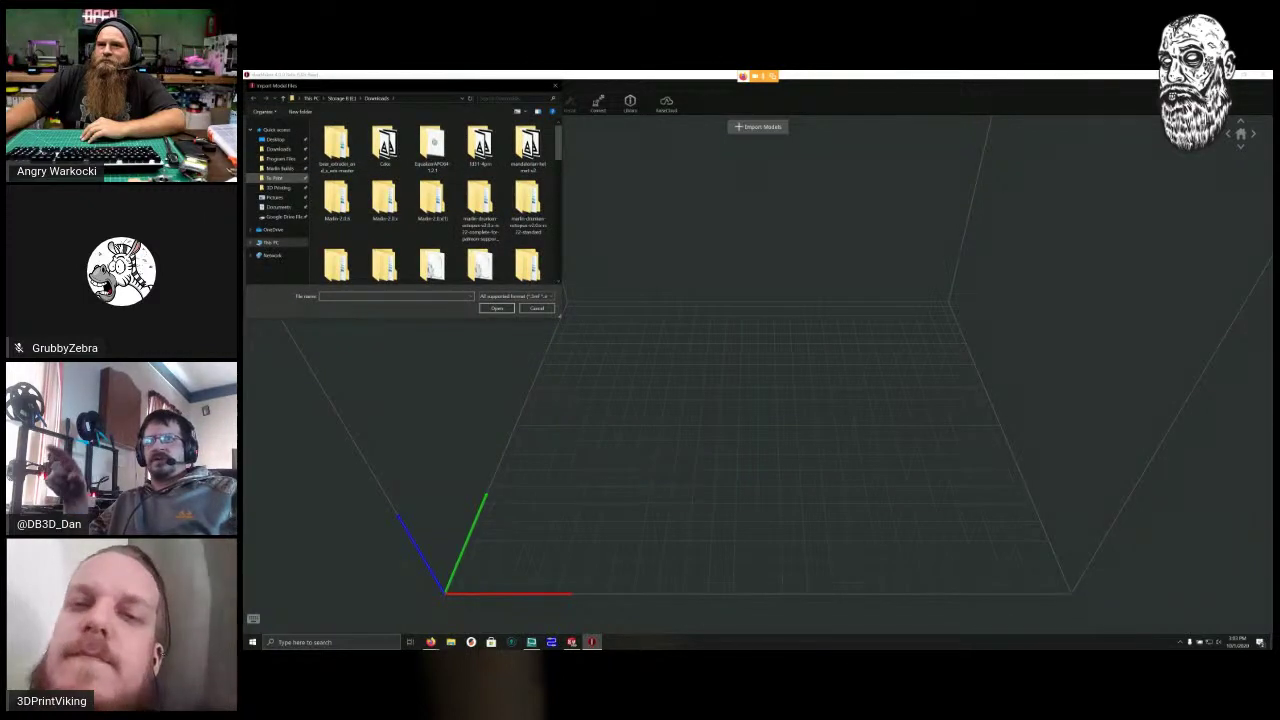
left_click(277, 187)
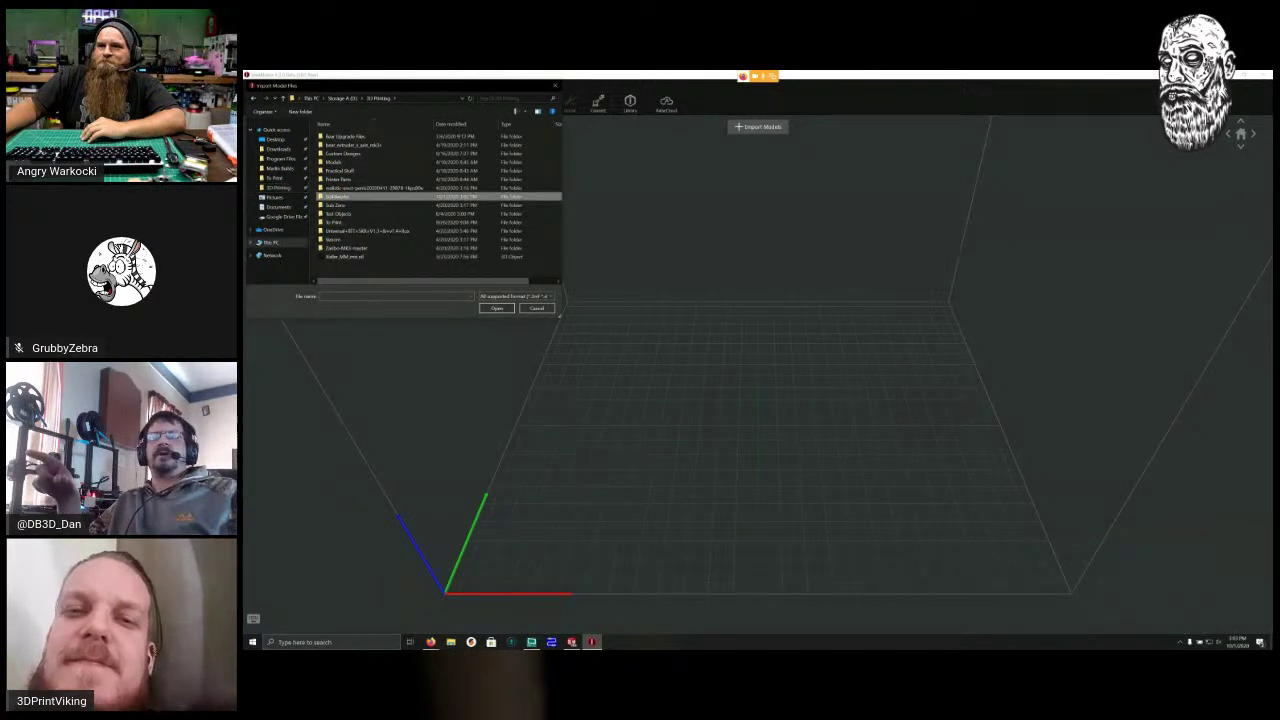
double_click(336, 196)
left_click(337, 145)
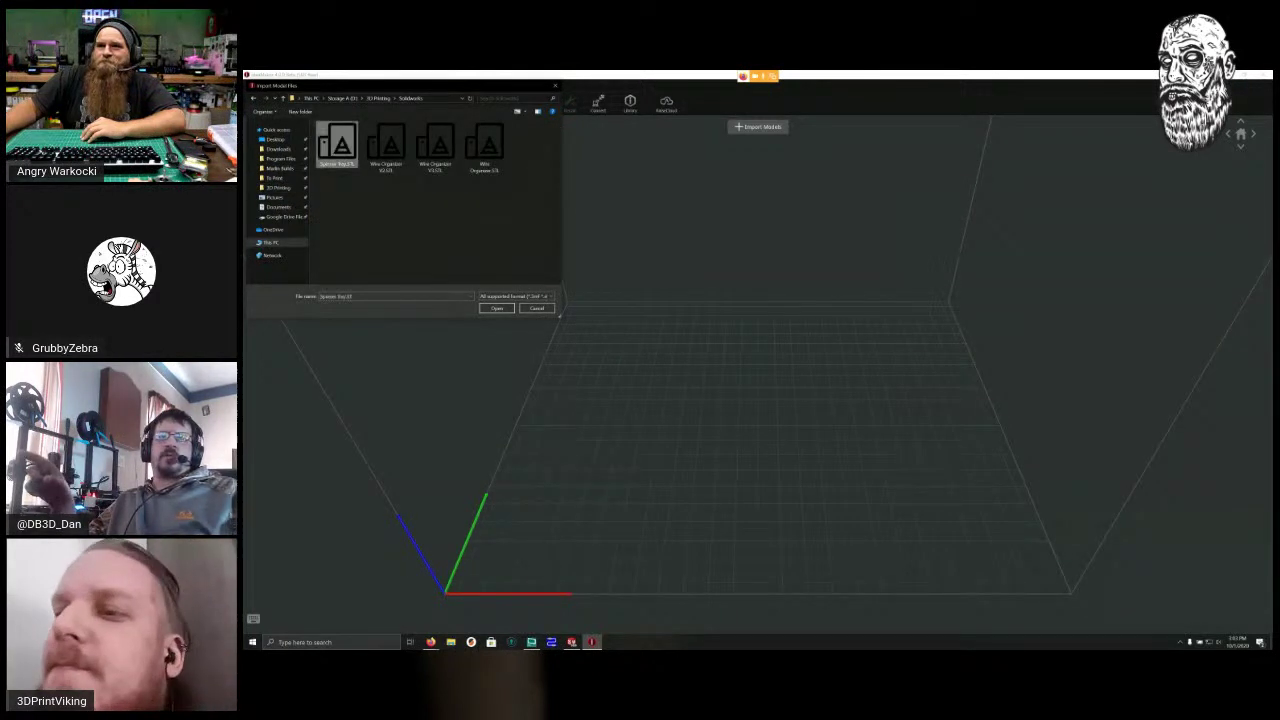
left_click(497, 308)
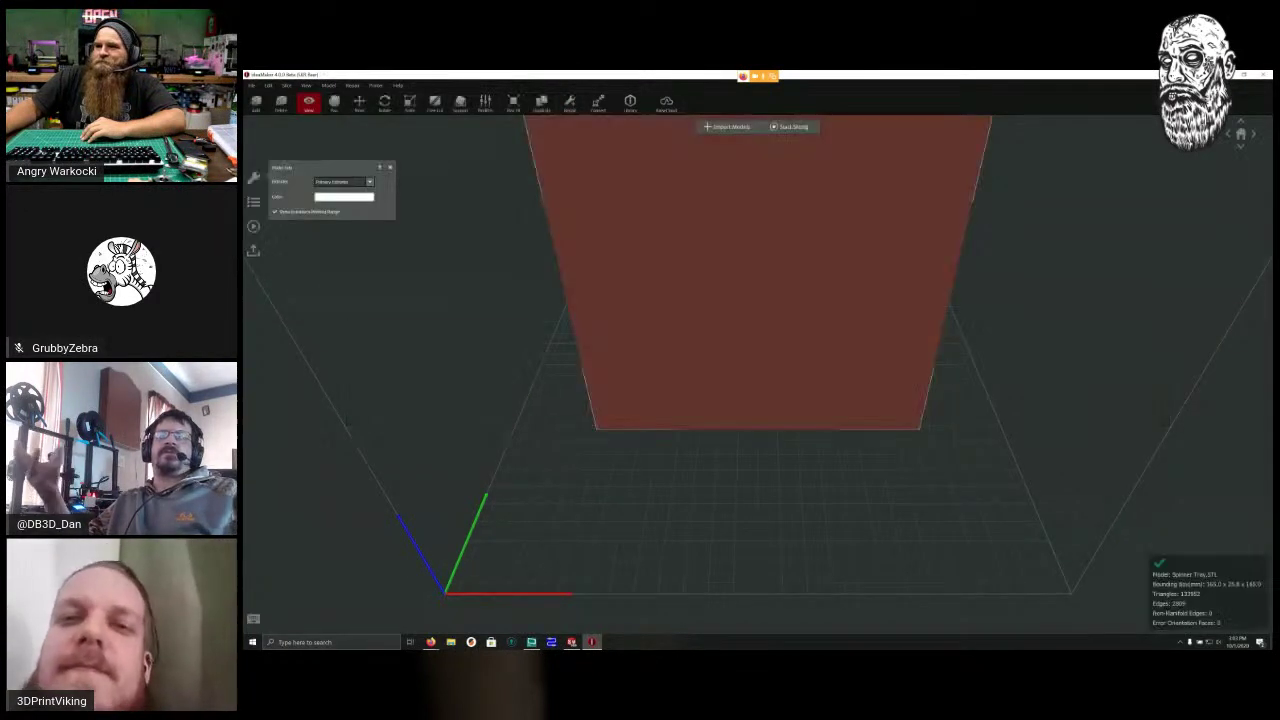
Lay the upright tray flat on the build platform using its large bottom face.
right_click(681, 249)
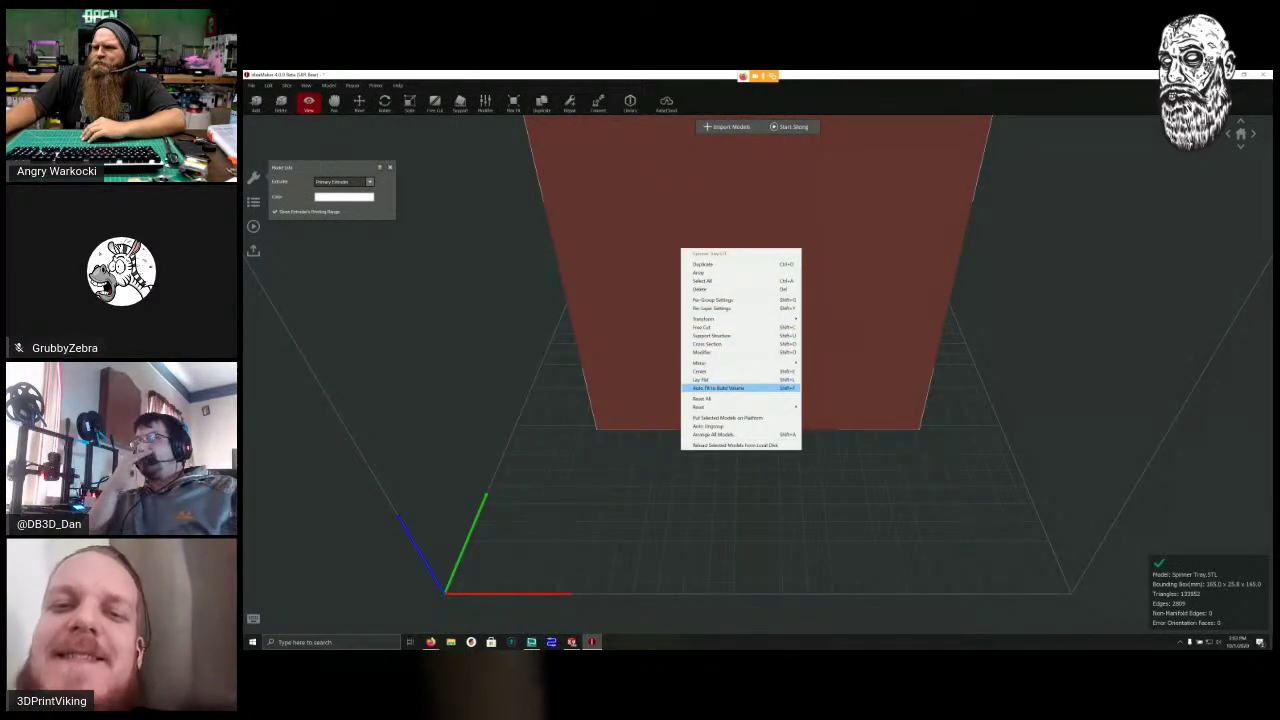
left_click(701, 380)
left_click(698, 272)
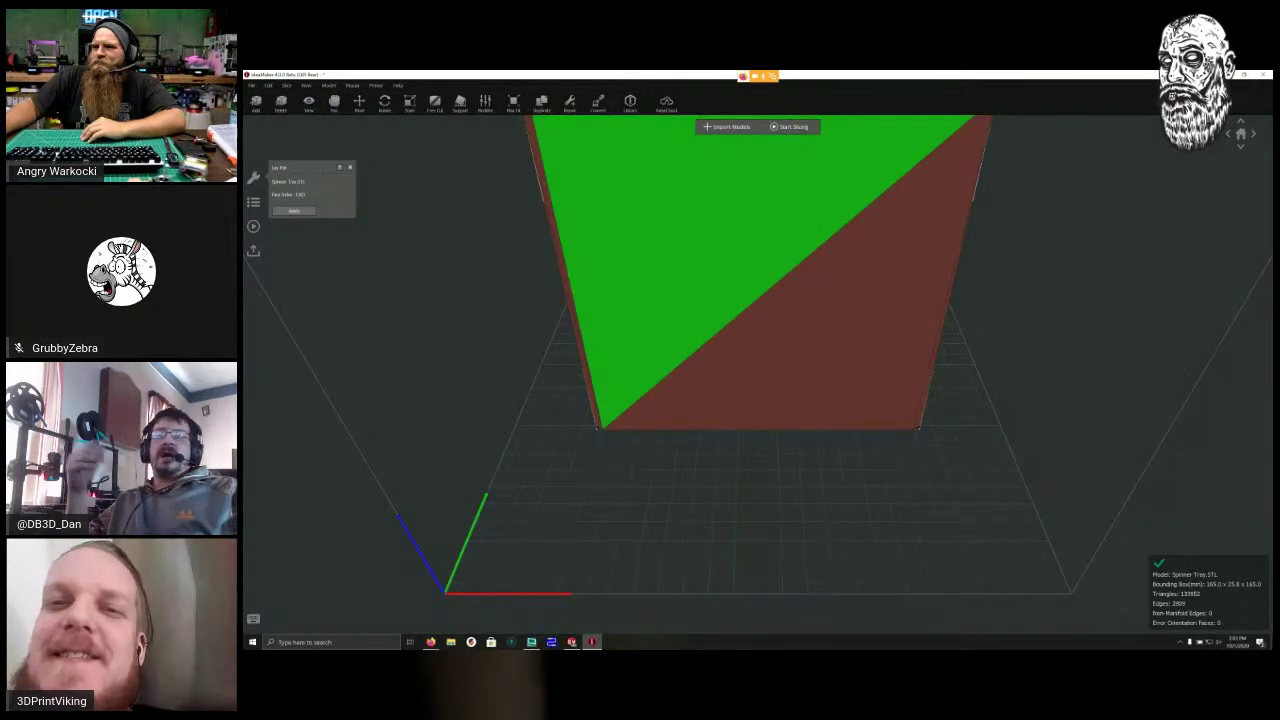
left_click(294, 211)
left_click(428, 428)
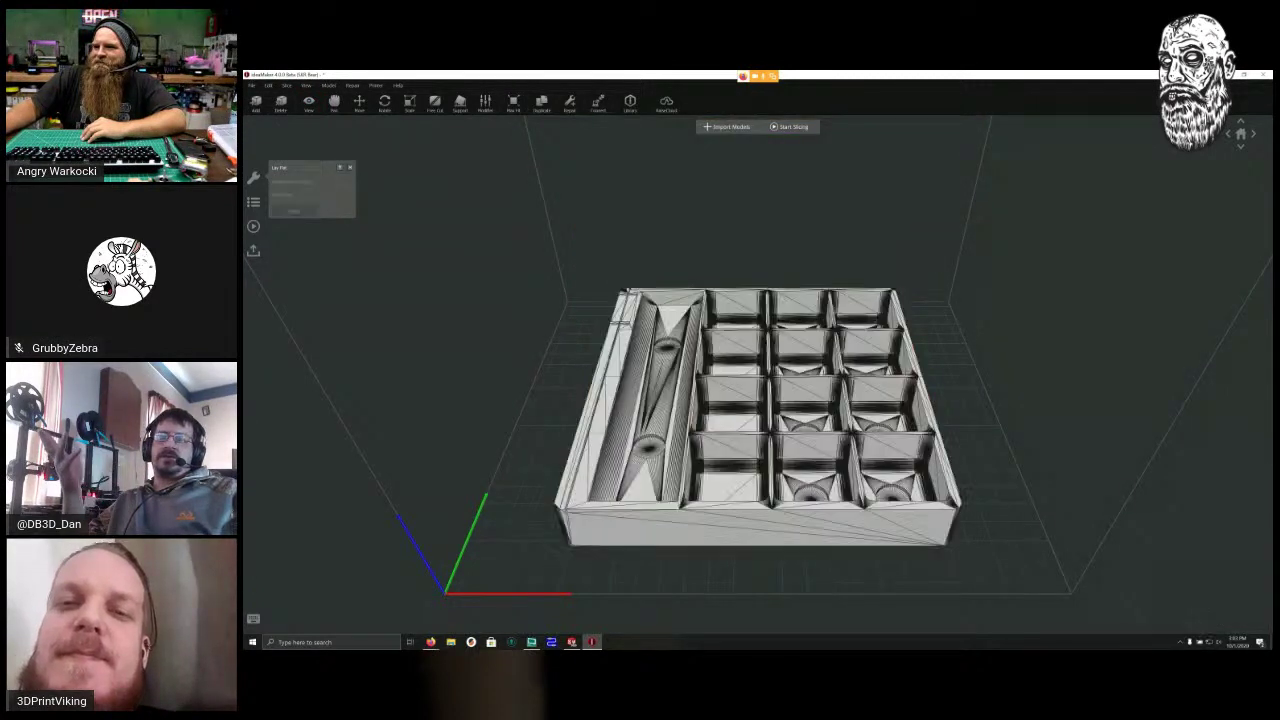
scroll(442, 426, "down", 3)
right_click_drag(442, 424, 453, 385)
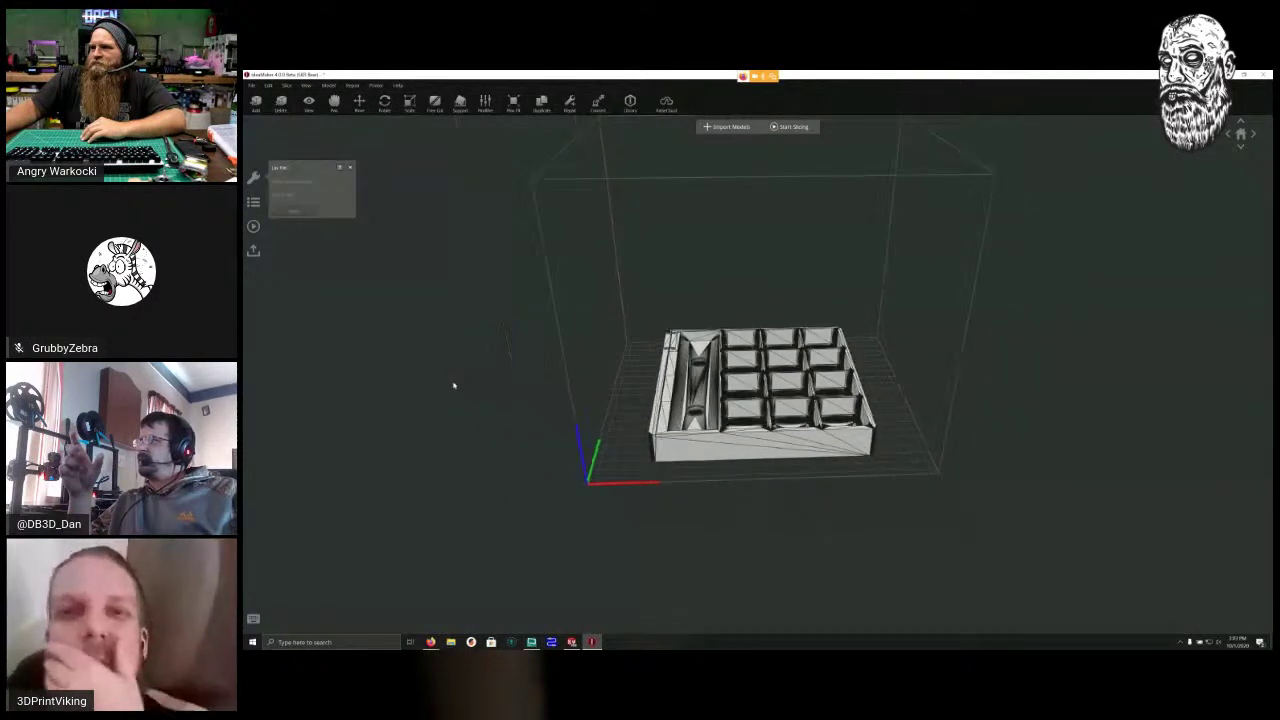
scroll(453, 385, "down", 2)
scroll(395, 382, "up", 2)
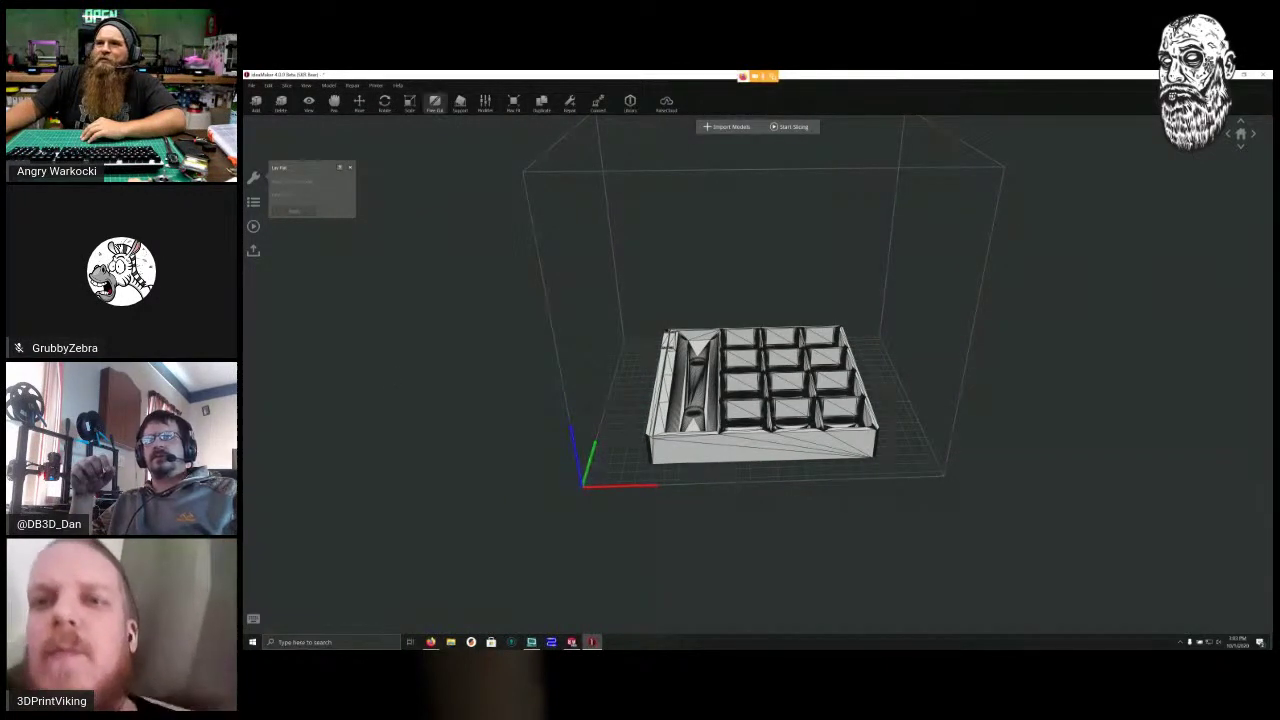
Select the SKR PLA V1 slicing template and set the upper limit of its adaptive infill rate range to 20%.
left_click(789, 127)
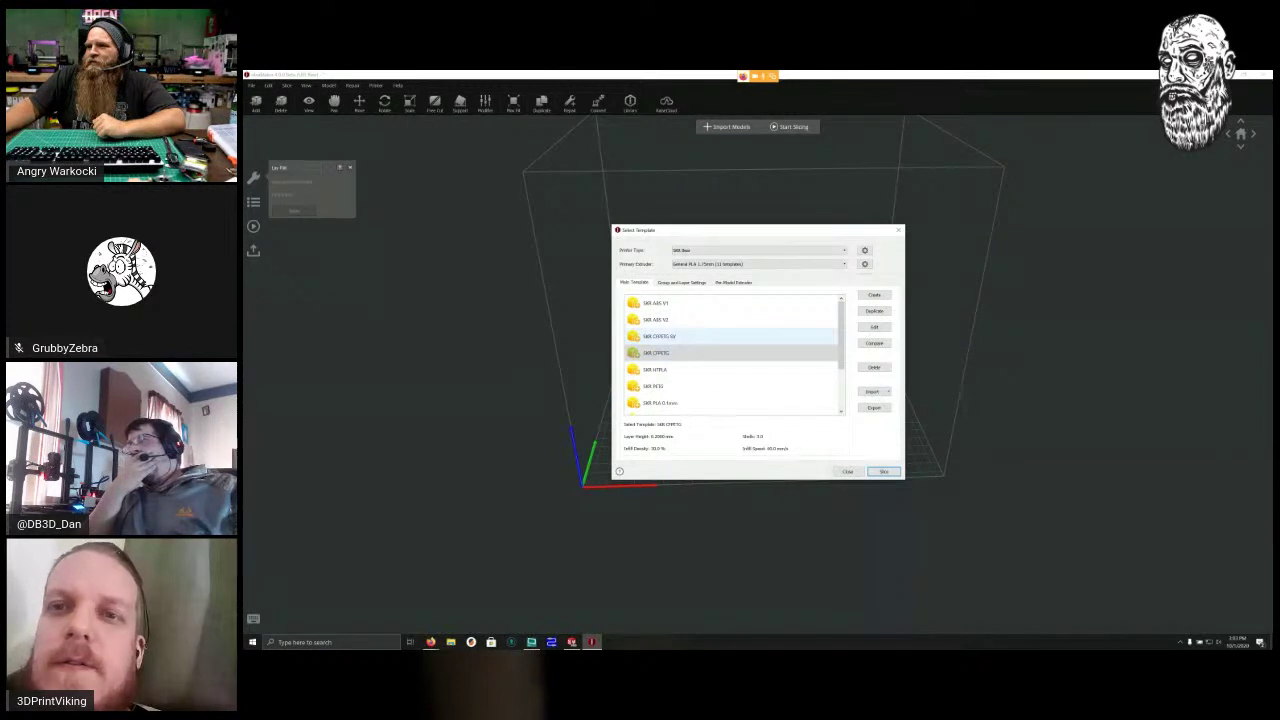
scroll(730, 330, "down", 2)
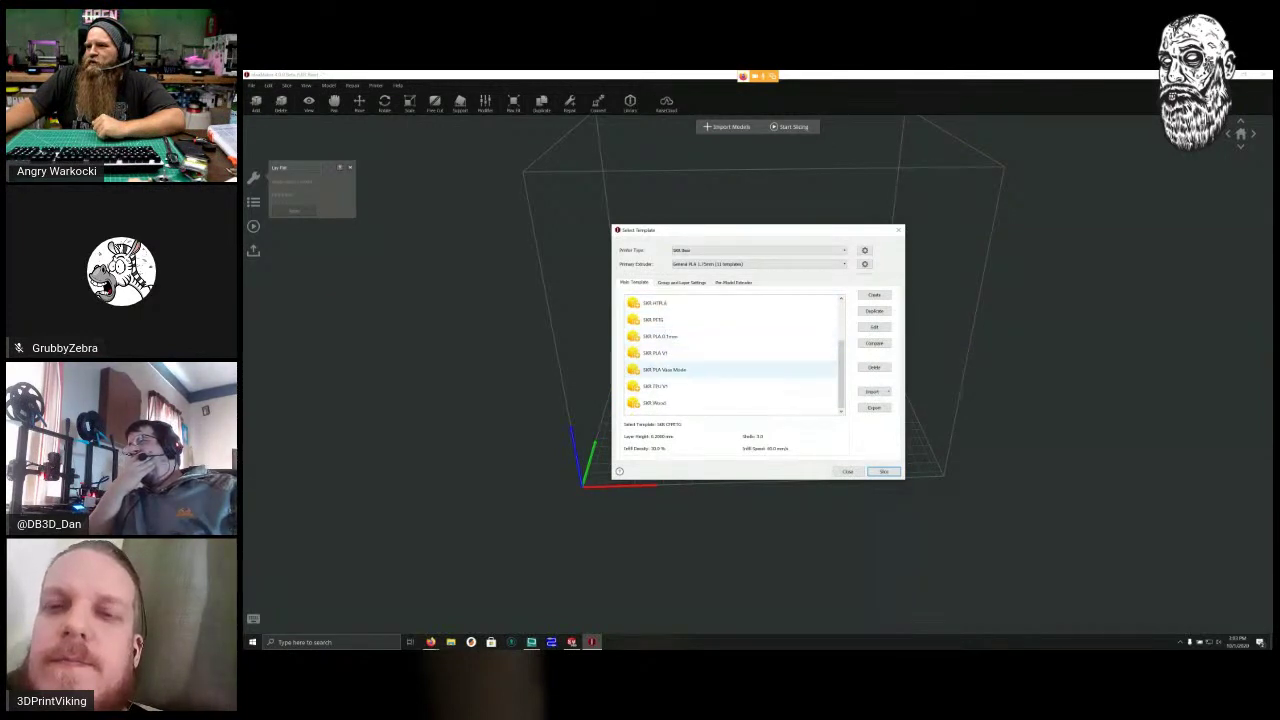
left_click(700, 353)
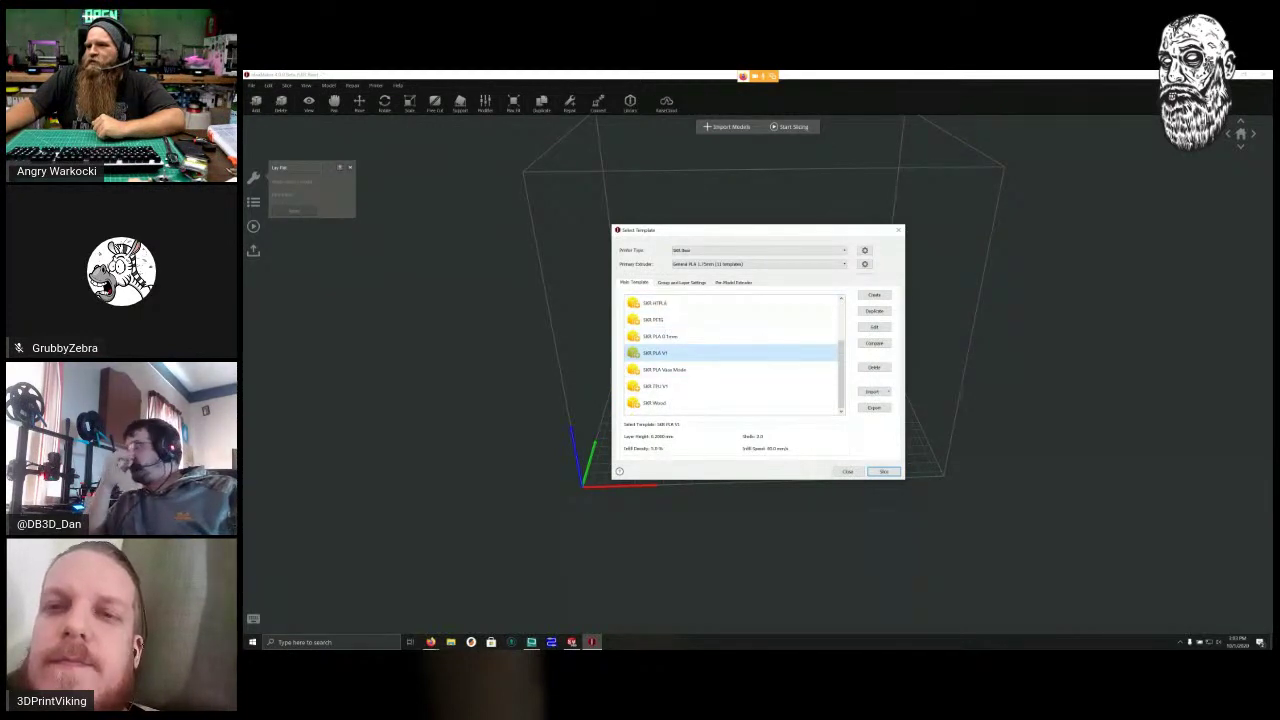
left_click(874, 327)
left_click(601, 257)
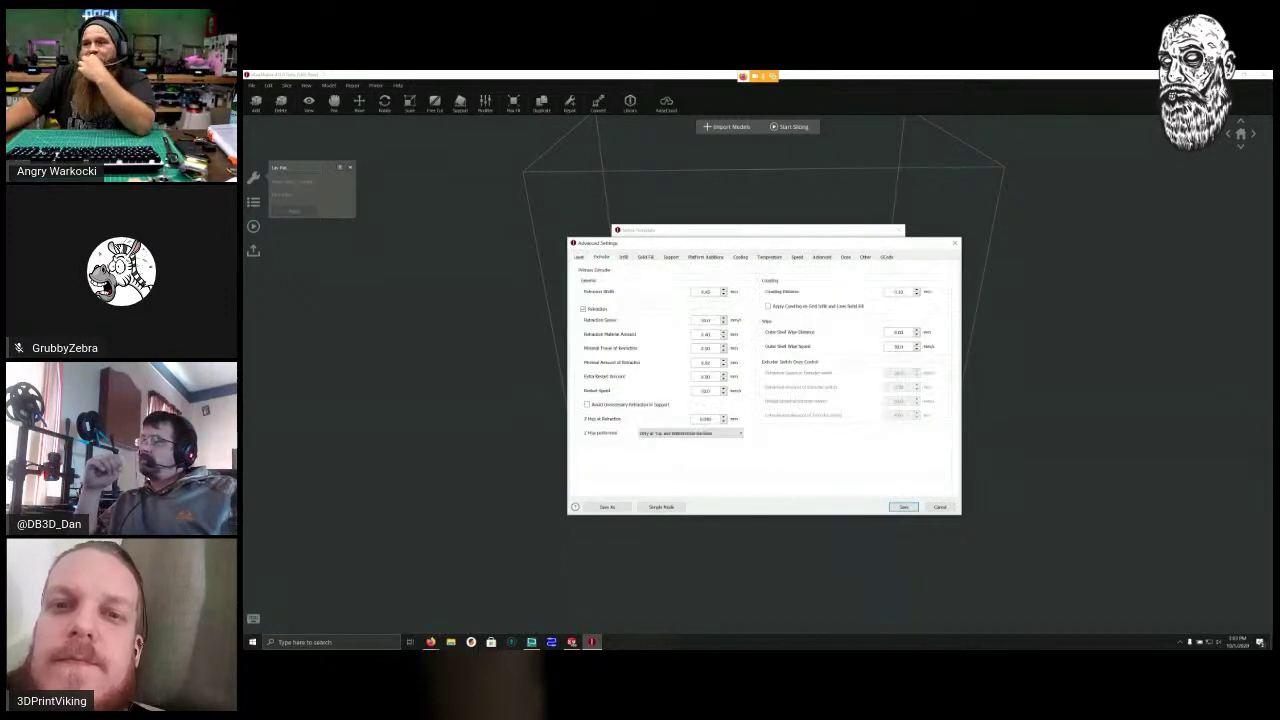
left_click(623, 257)
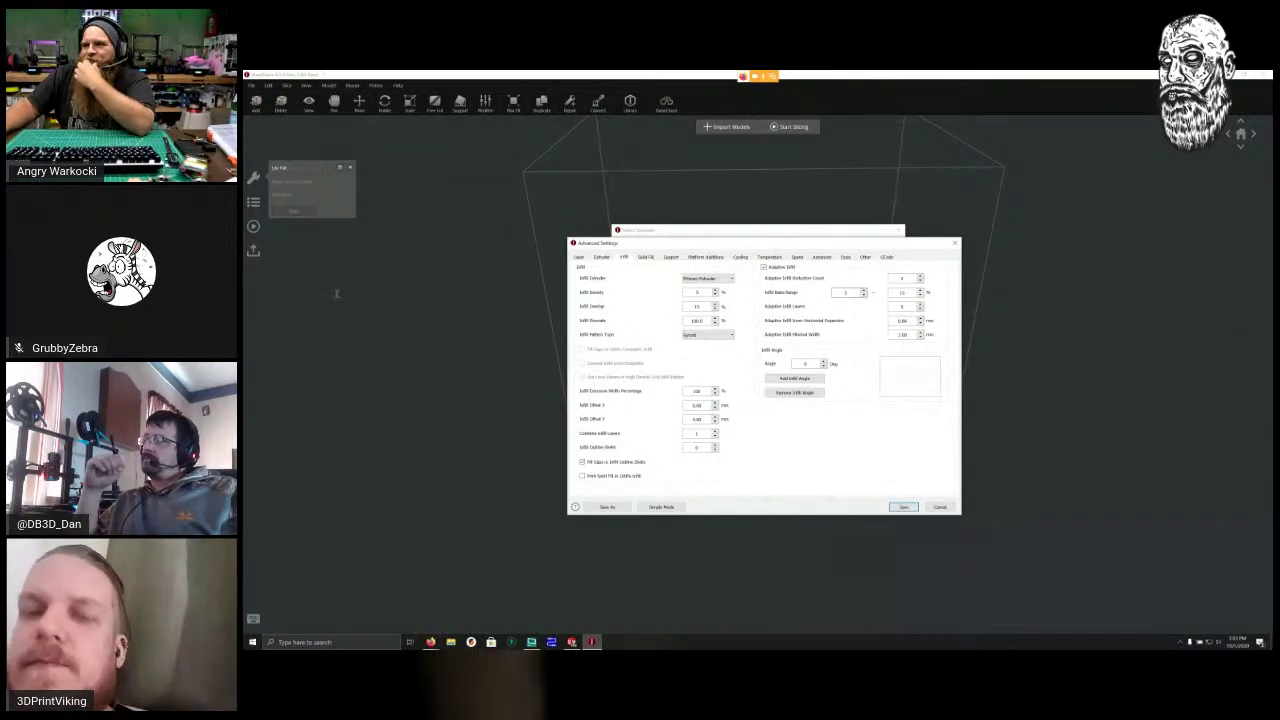
key("Tab")
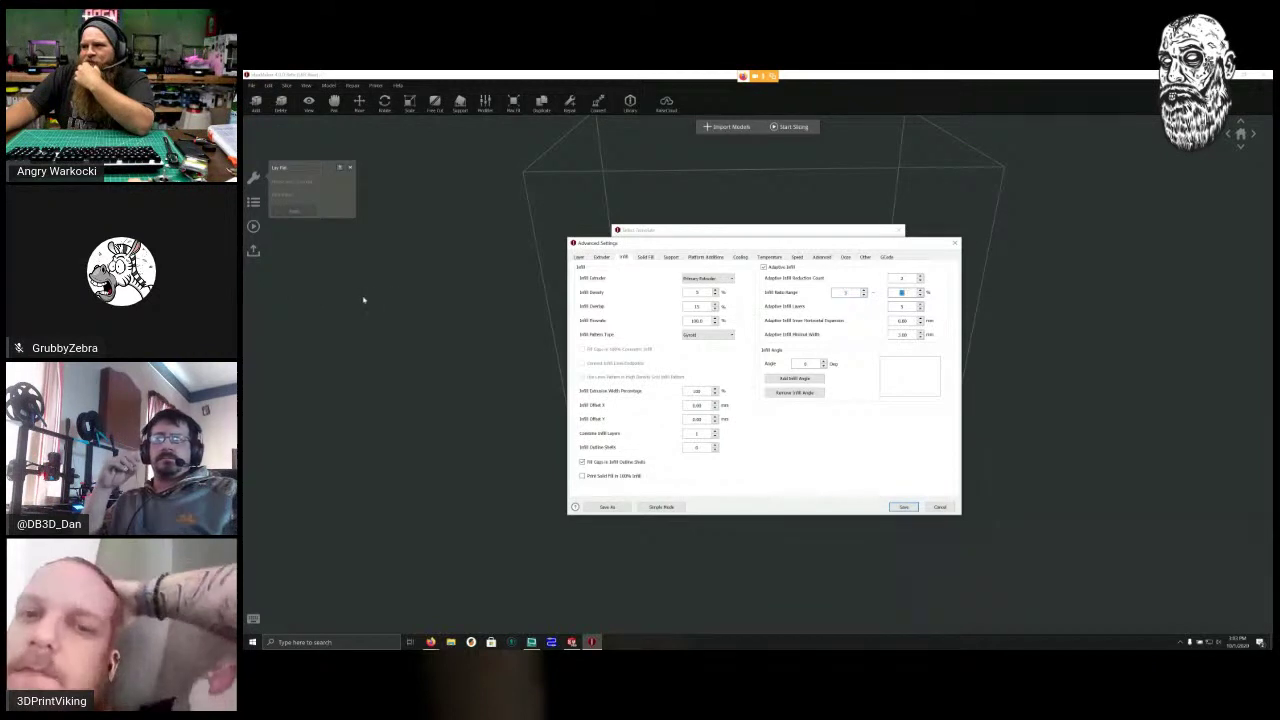
type("20")
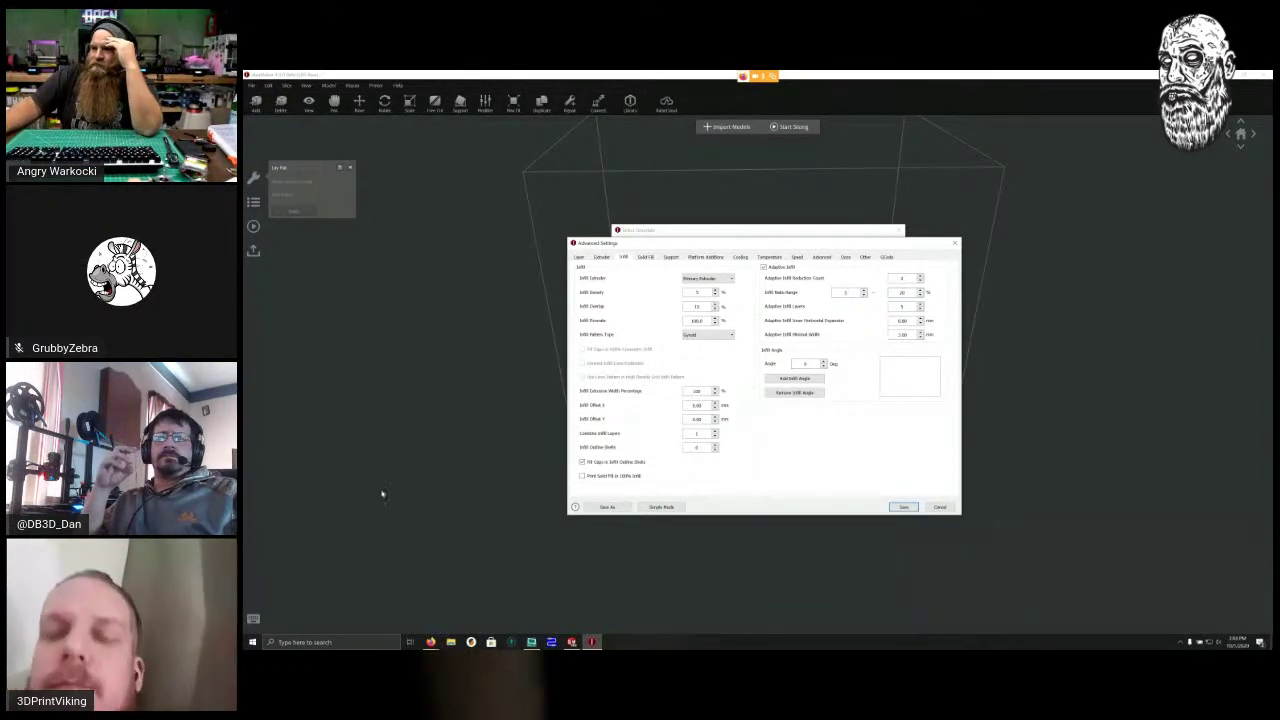
key("Return")
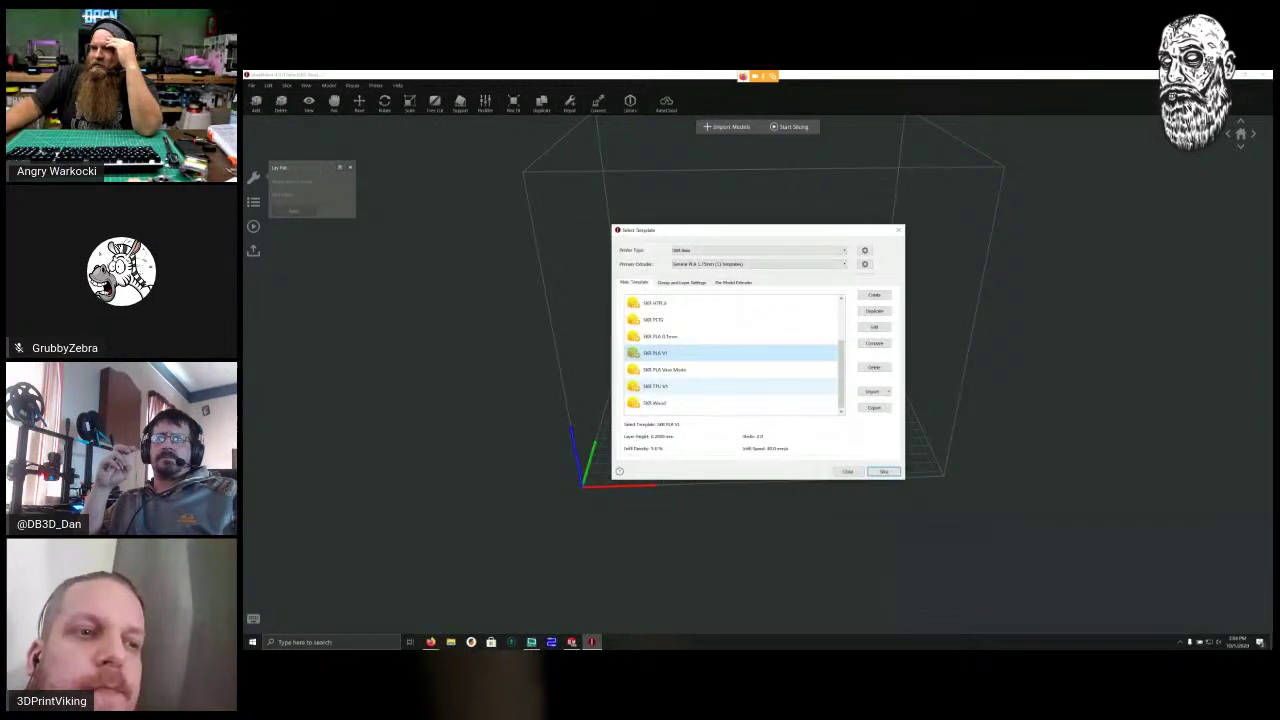
Slice the tray and export the print file as SKRPLA_Spinner Tray.gcode to the To Print folder.
key("Return")
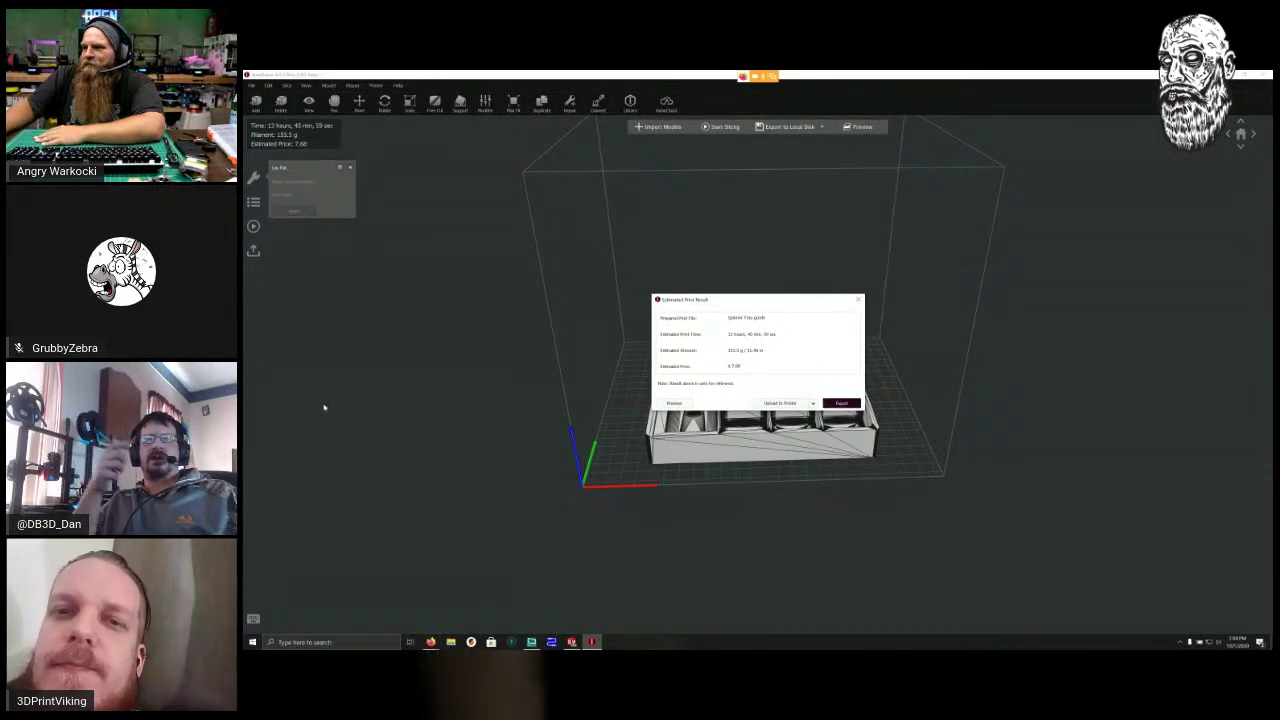
left_click(841, 403)
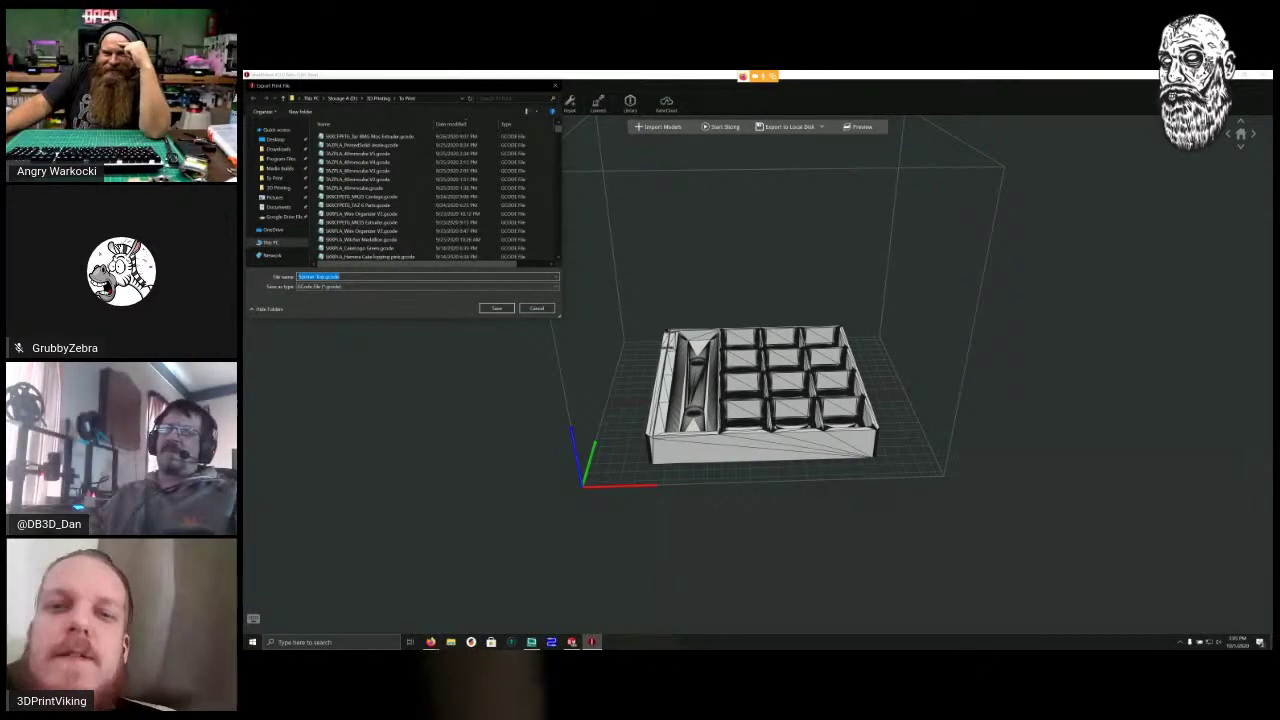
left_click(299, 277)
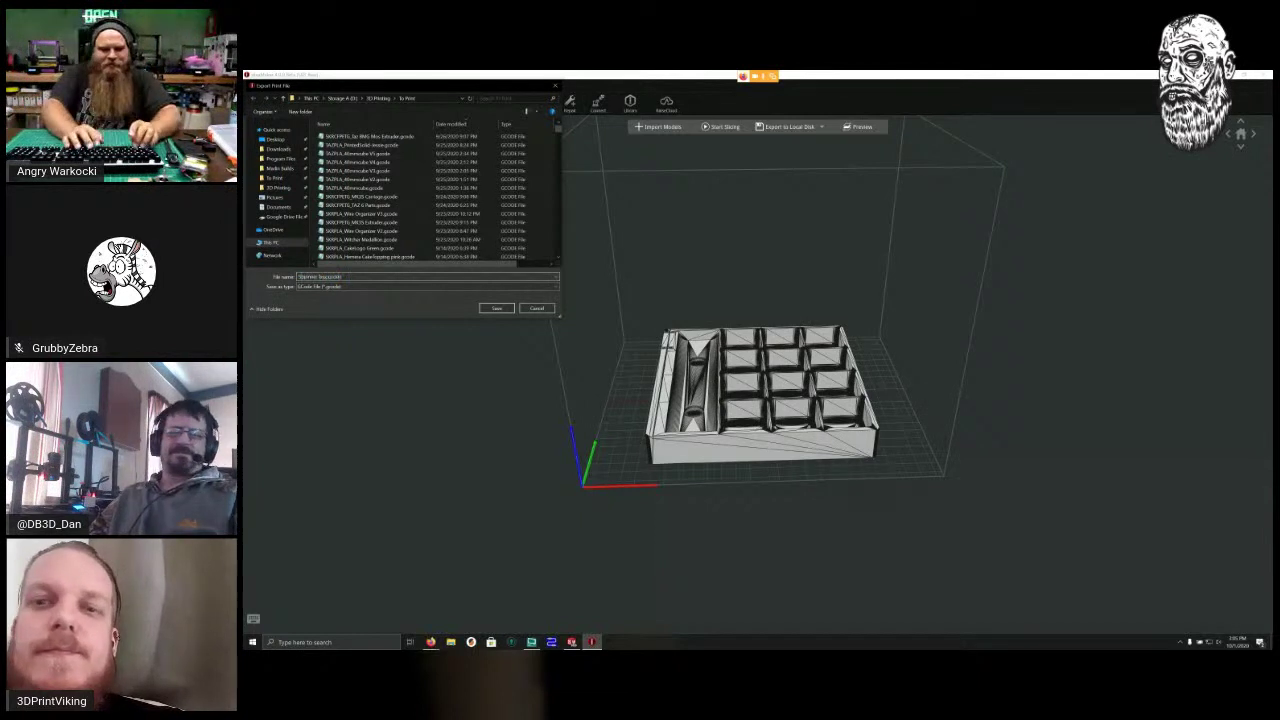
type("SKRPLA_")
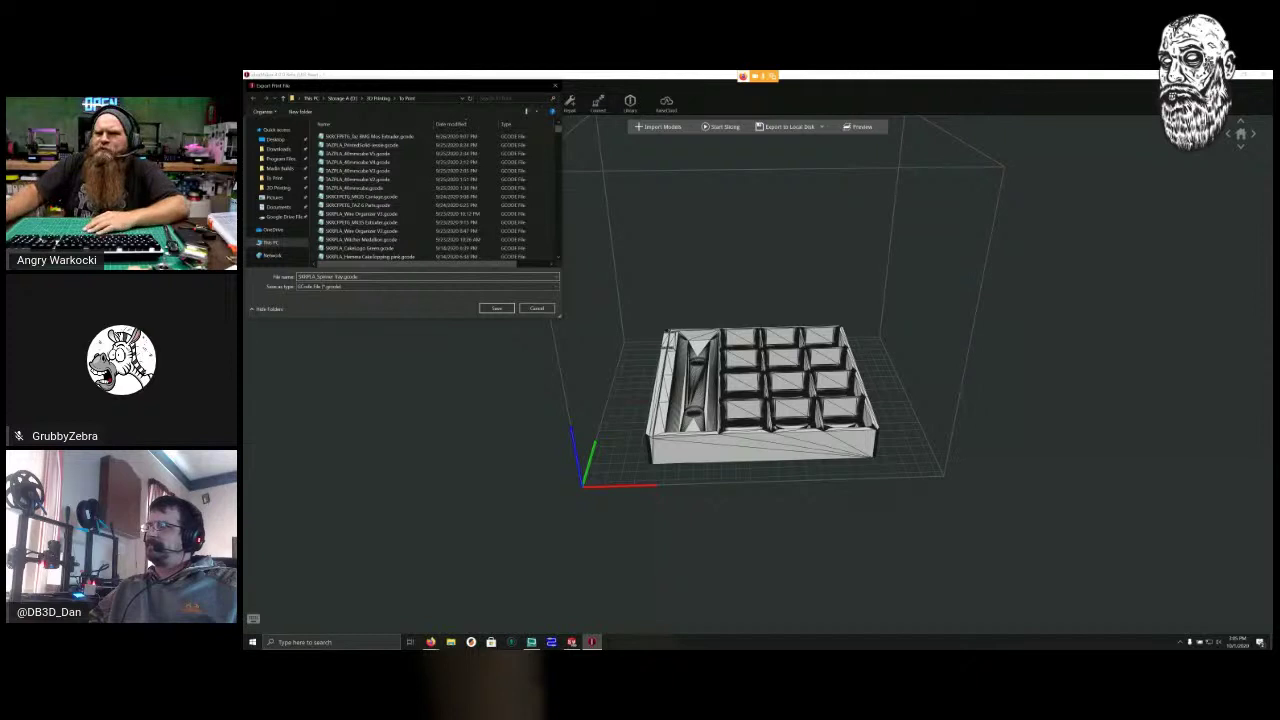
left_click(497, 308)
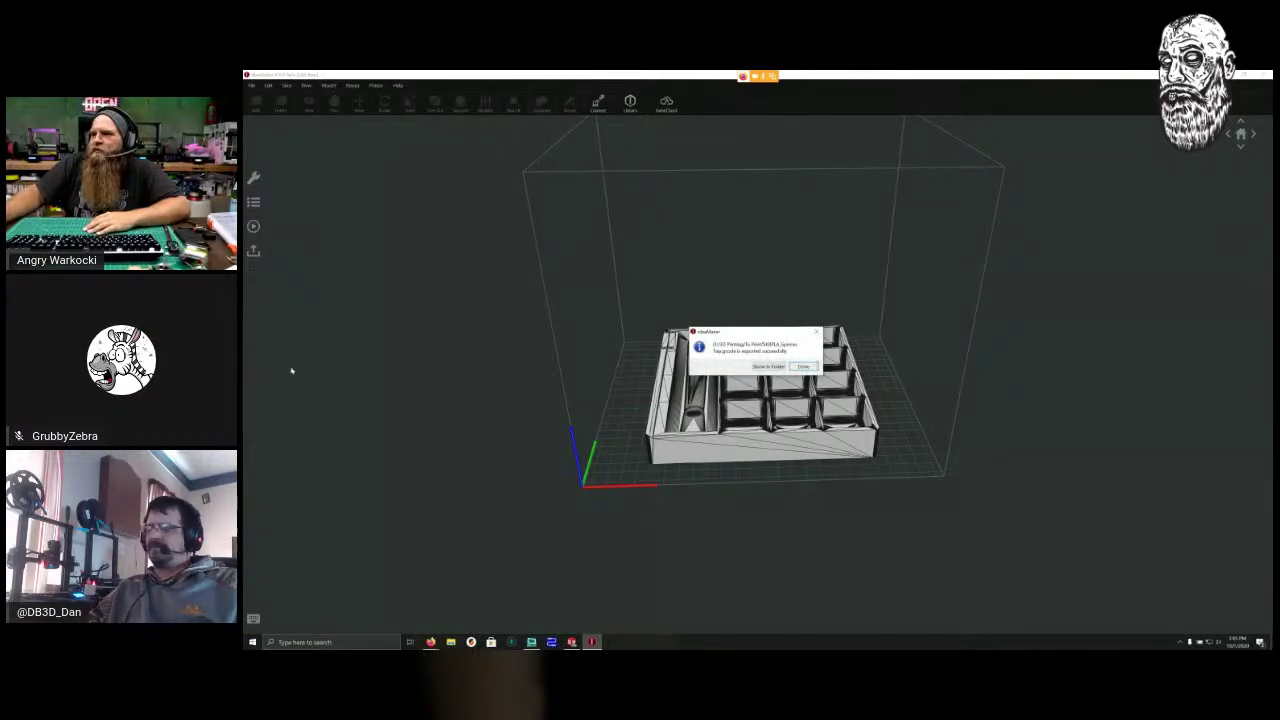
Dismiss the export confirmation and the estimated print result, and return the tray to the normal model view.
key("Return")
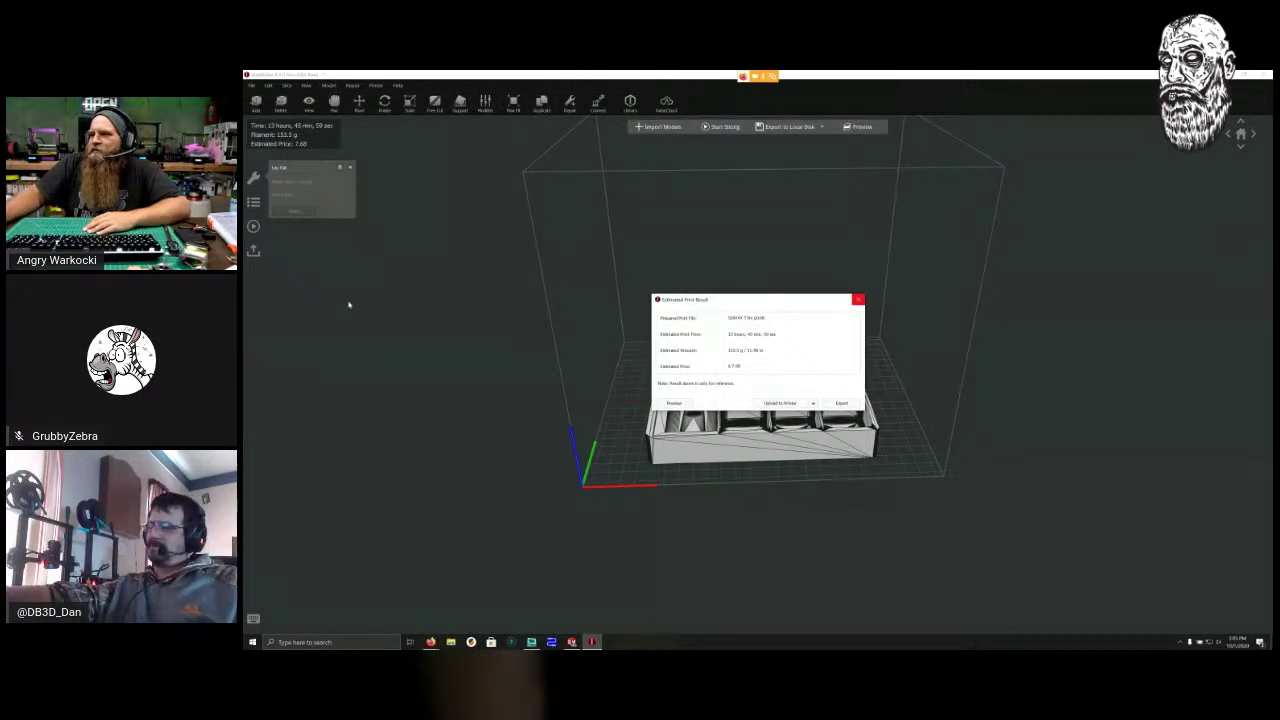
left_click(858, 299)
left_click(309, 103)
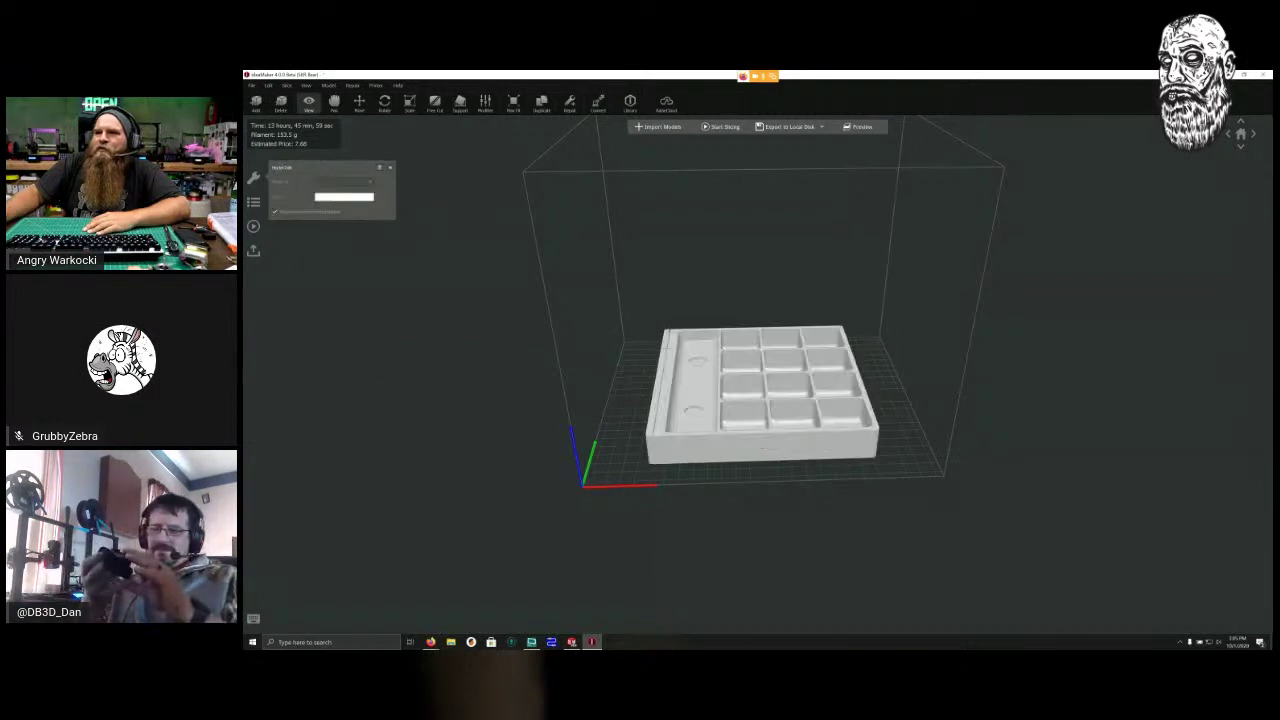
Inspect the Spinner Tray on the build platform, including the compartment corners and the round recesses in their floors.
scroll(325, 418, "up", 5)
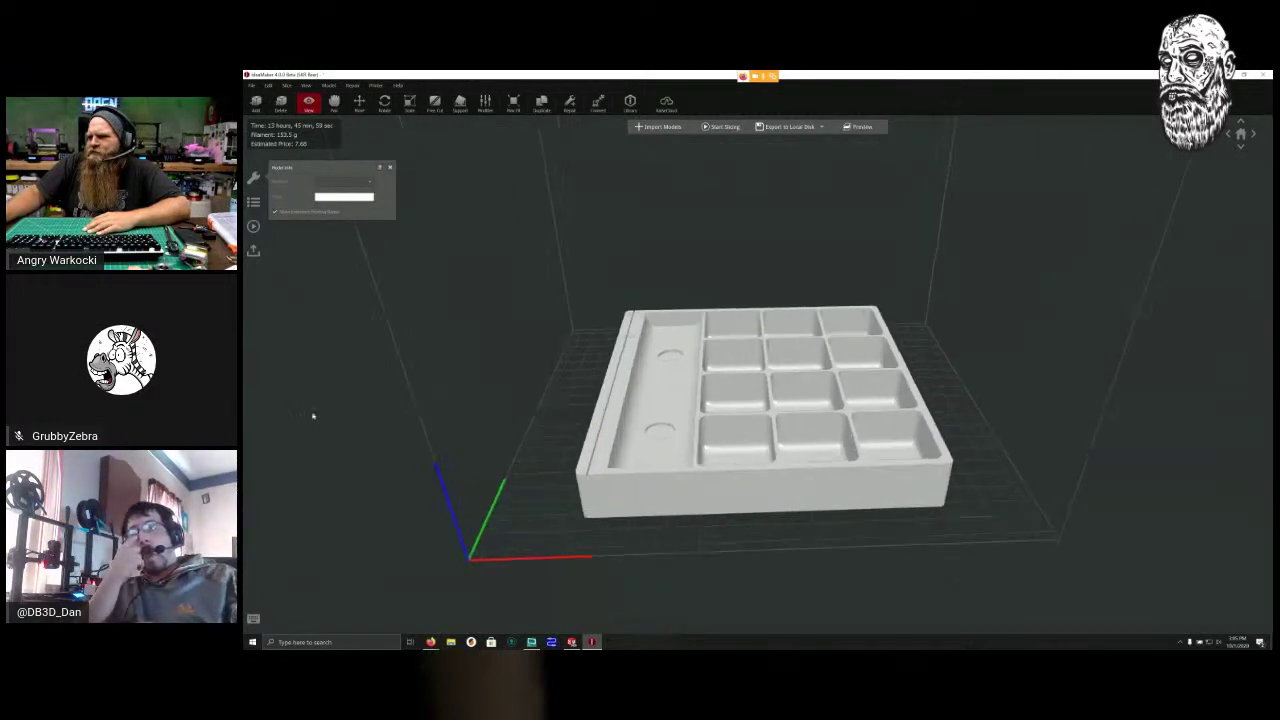
left_click(700, 430)
middle_click_drag(700, 430, 775, 491)
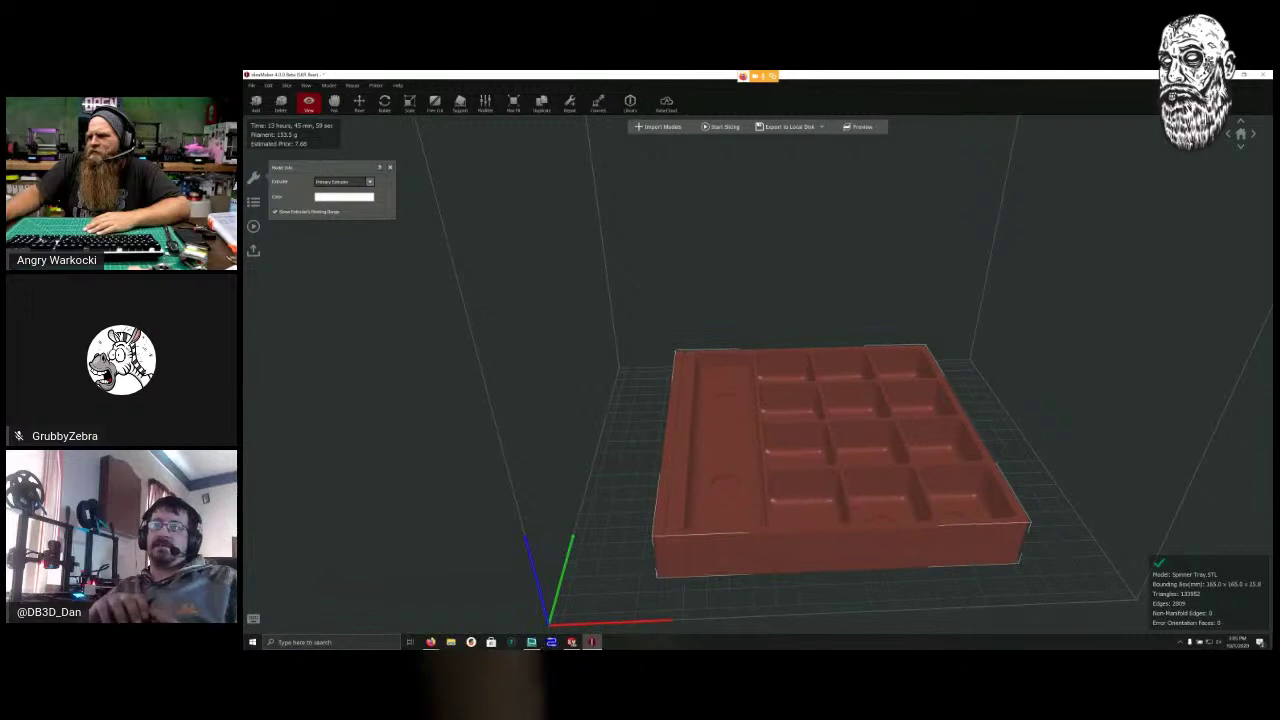
left_click_drag(258, 455, 366, 457)
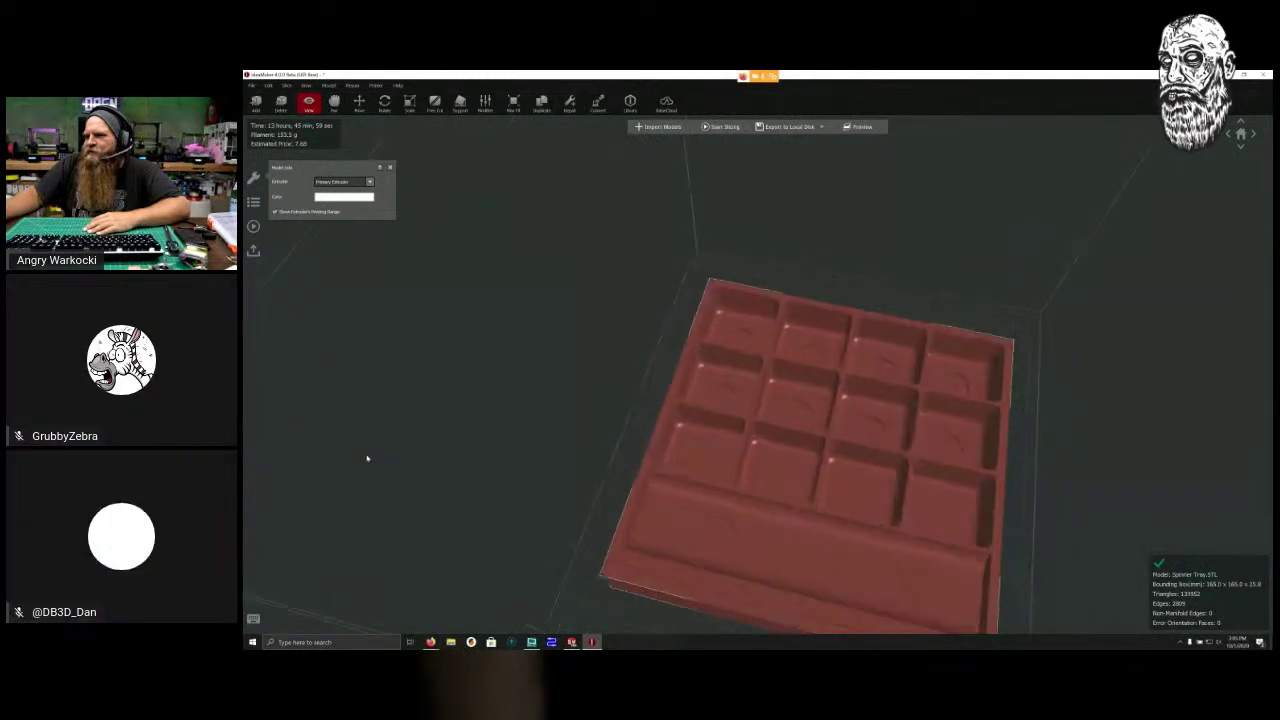
scroll(364, 447, "up", 2)
scroll(364, 447, "up", 2)
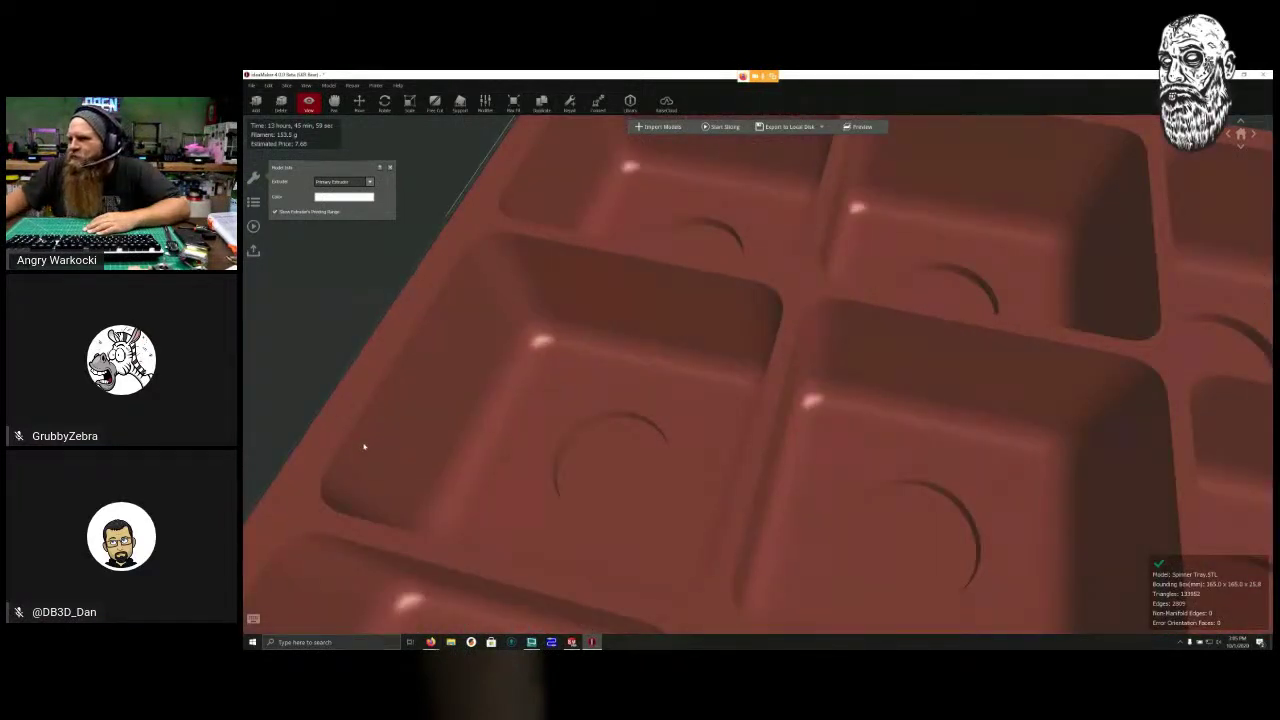
scroll(364, 447, "down", 10)
middle_click_drag(451, 461, 372, 485)
right_click_drag(371, 485, 432, 372)
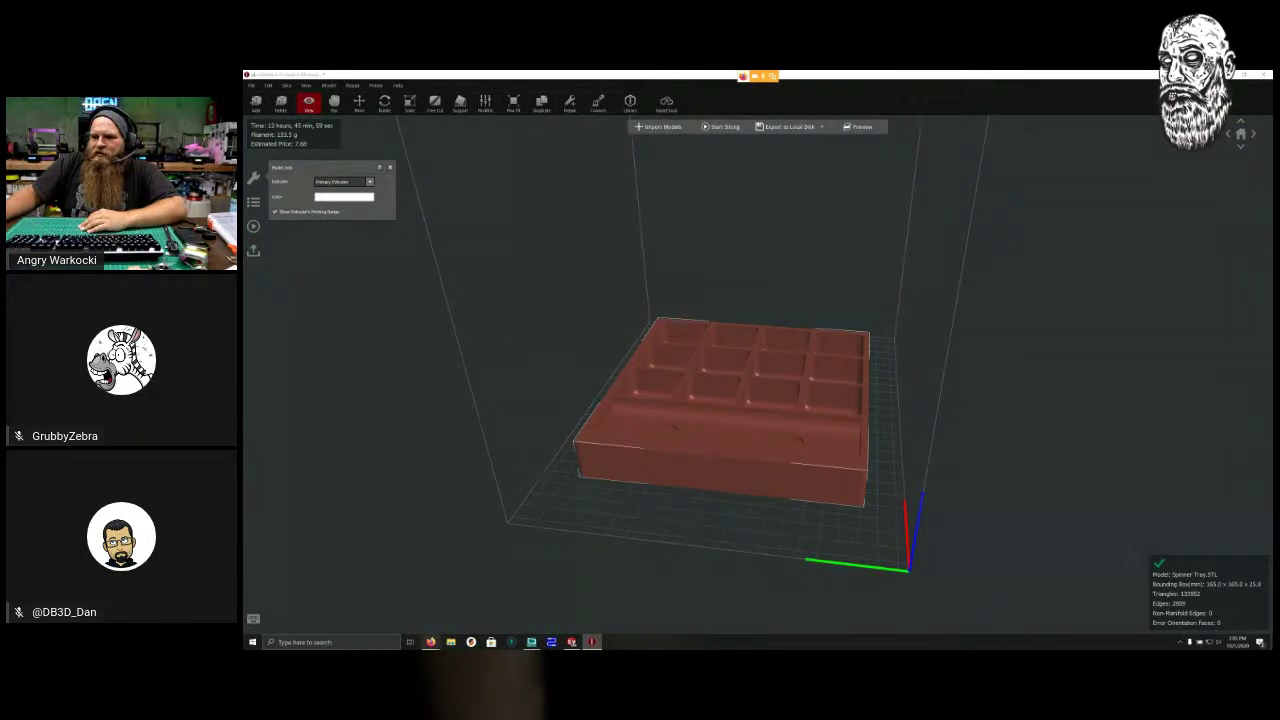
Open the Elvira printer page of Repetier-Server in a new Firefox window and upload SKRPLA_Spinner Tray.gcode from the To Print folder.
right_click(430, 641)
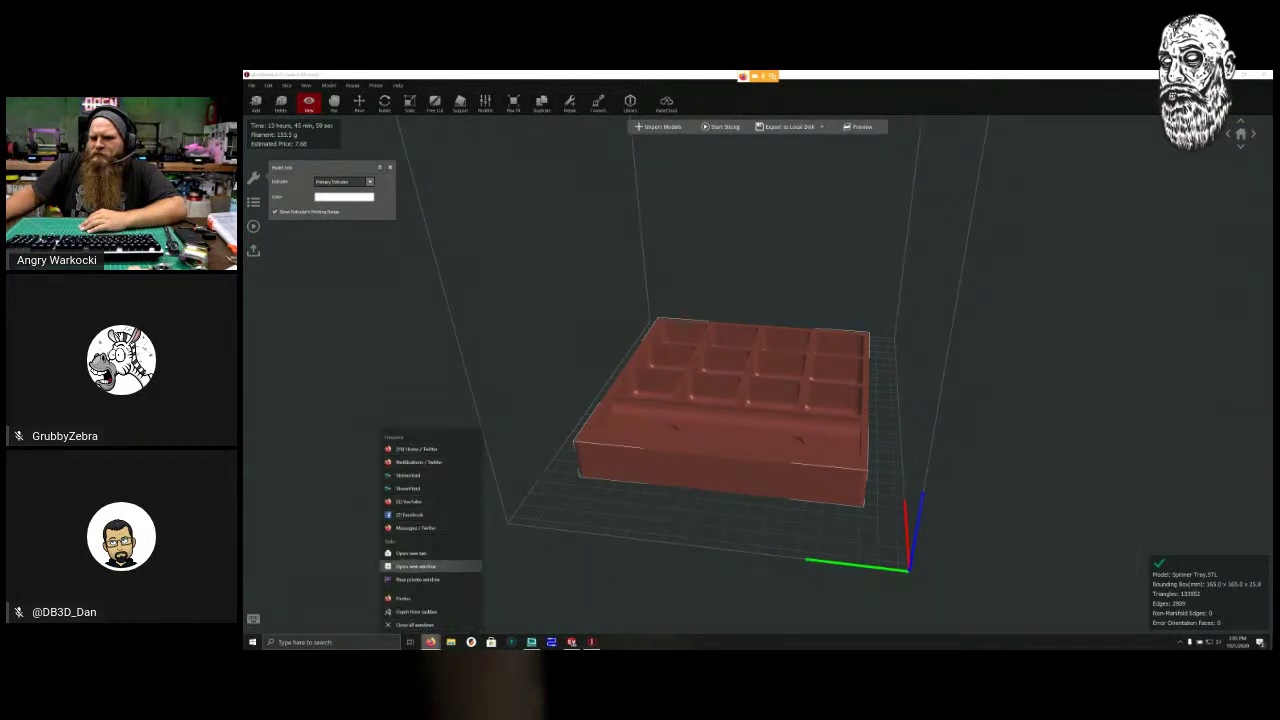
left_click(416, 566)
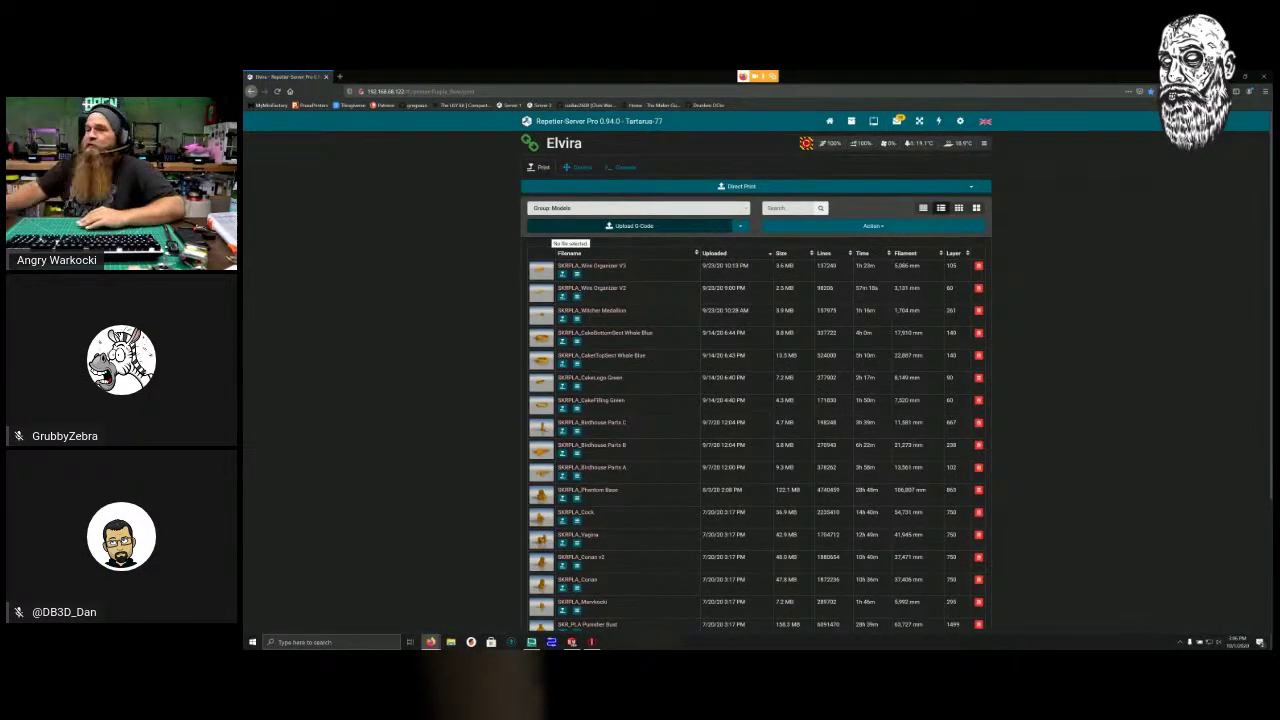
left_click(634, 225)
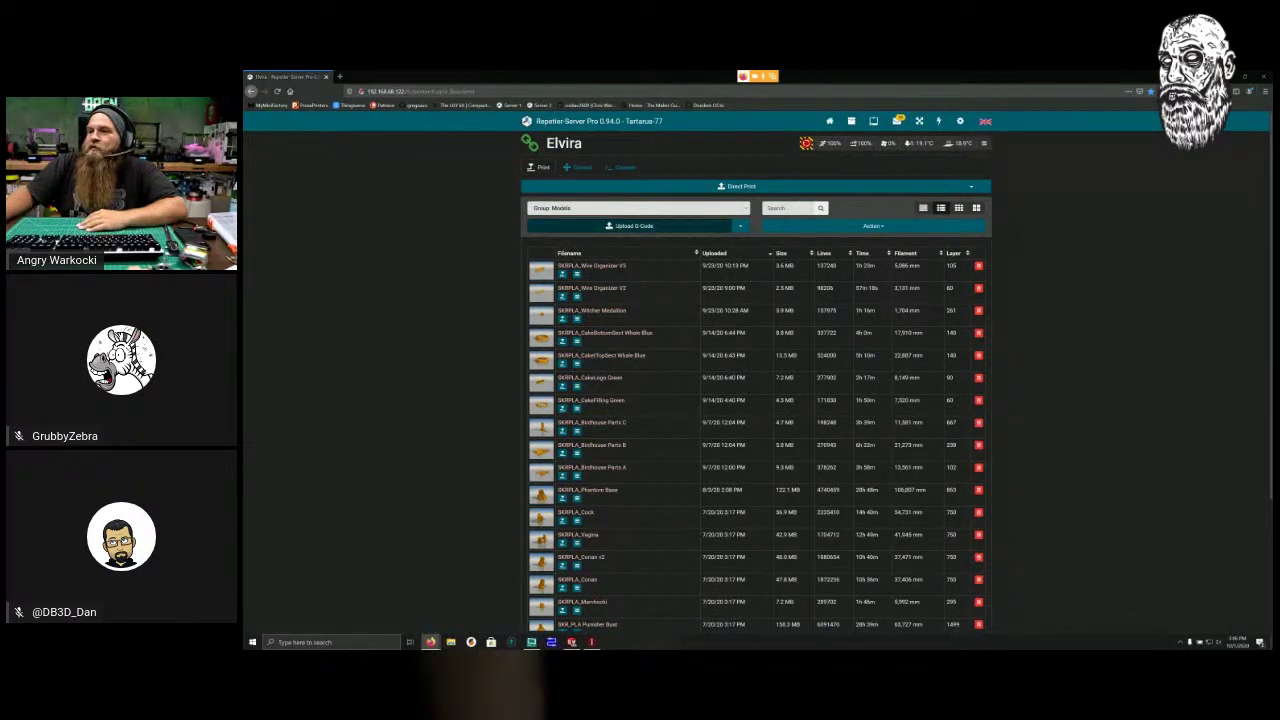
left_click(372, 127)
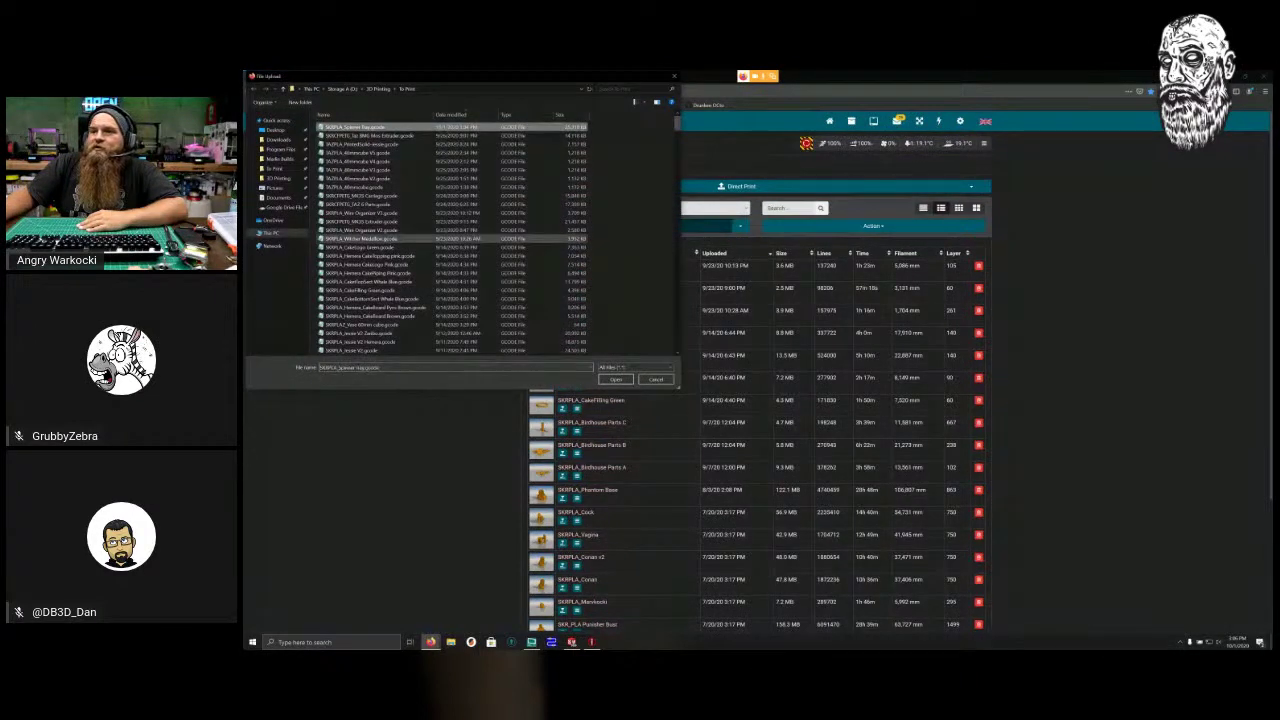
left_click(616, 379)
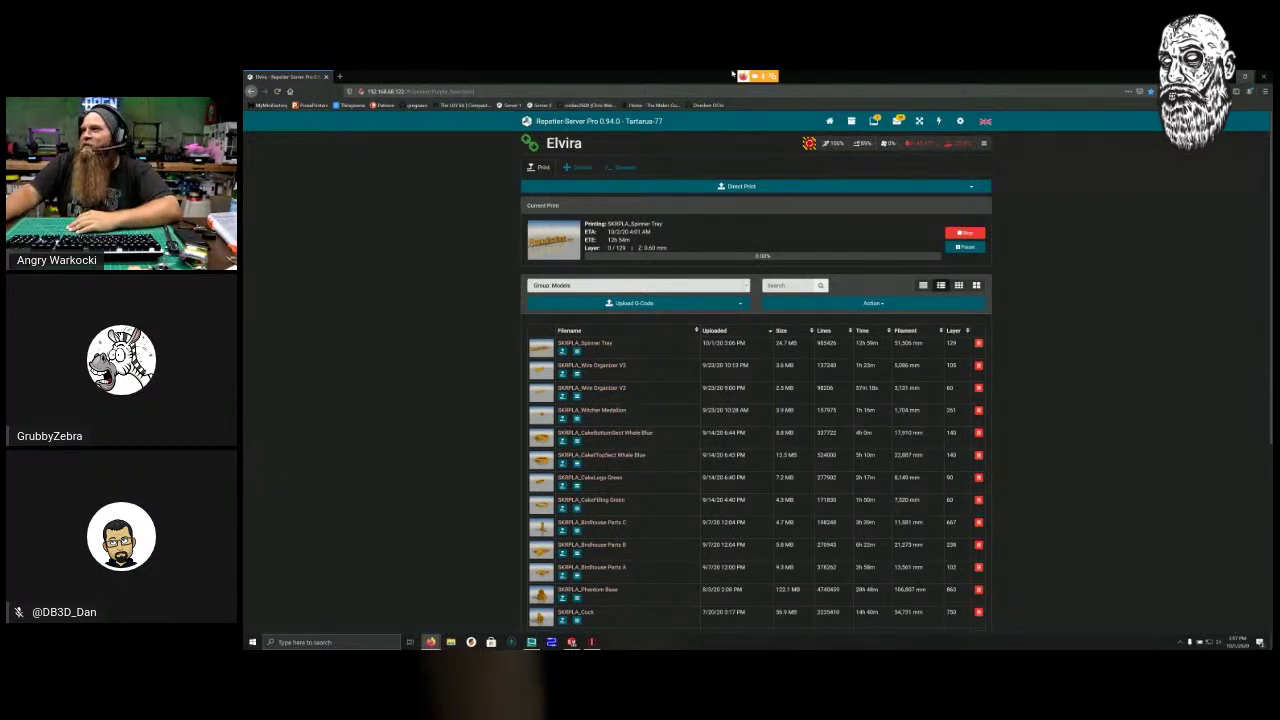
Minimize the browser, close ideaMaker, and maximize the SOLIDWORKS window containing the Spinner Tray part.
left_click(1227, 76)
left_click(1262, 75)
left_click(771, 378)
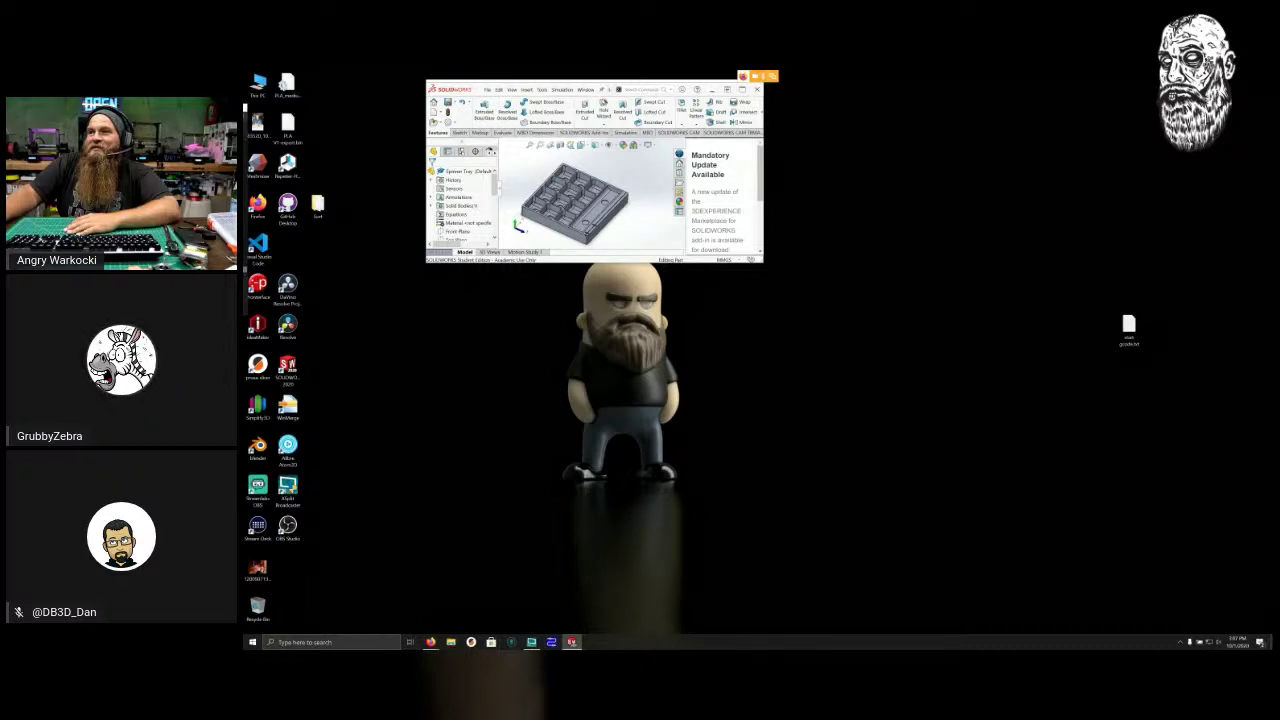
mouse_move(612, 89)
left_mouse_down()
mouse_move(613, 107)
mouse_move(611, 71)
left_mouse_up()
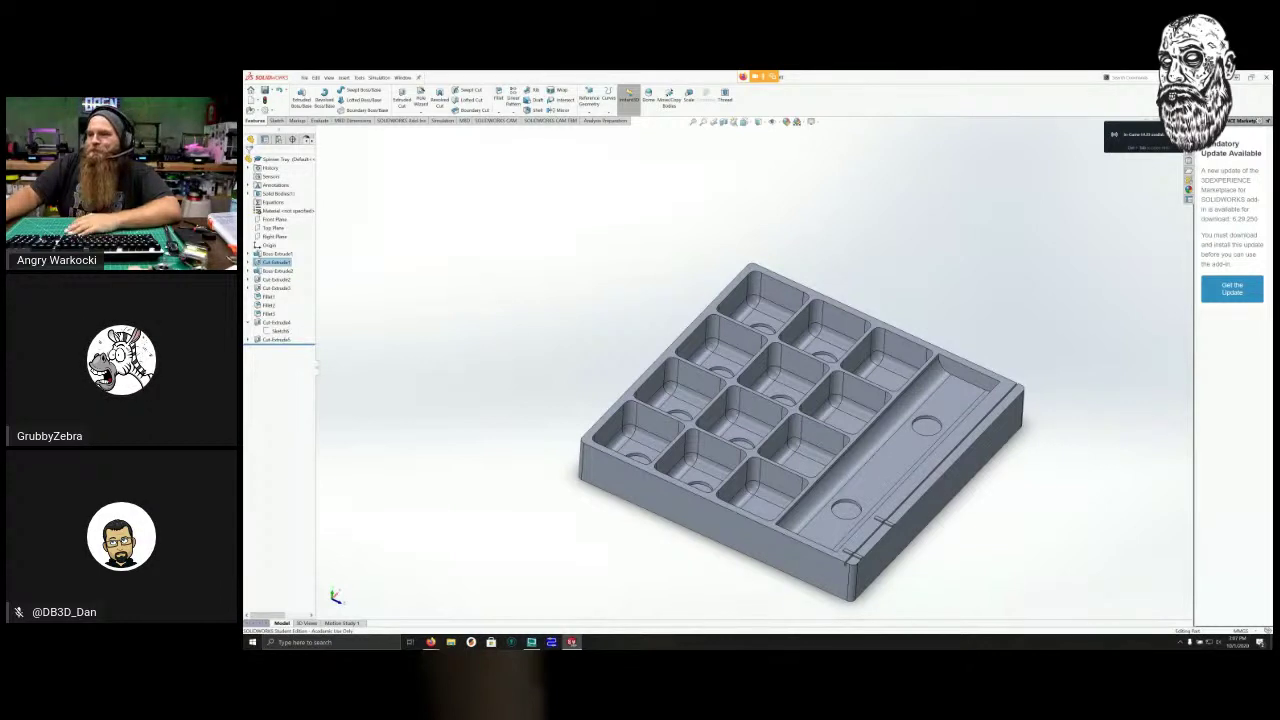
scroll(540, 300, "down", 1)
scroll(540, 300, "up", 1)
scroll(753, 367, "up", 2)
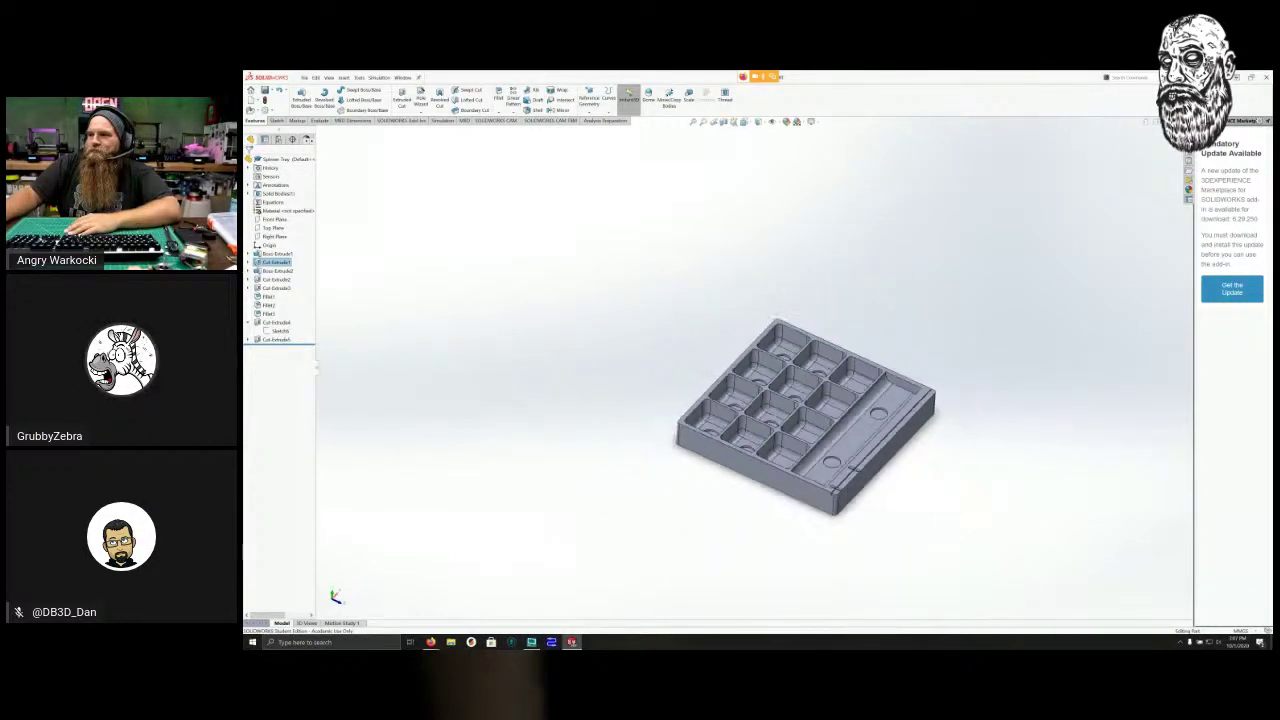
scroll(918, 442, "down", 5)
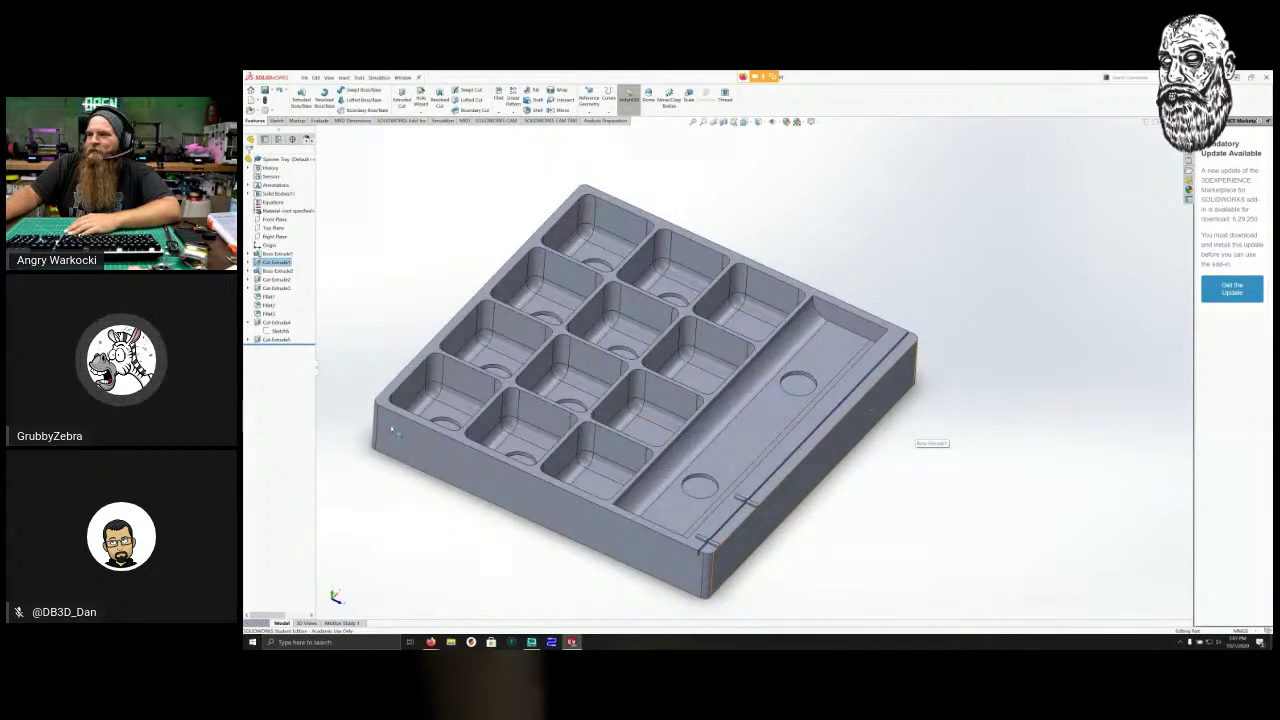
scroll(694, 357, "down", 3)
scroll(694, 357, "up", 5)
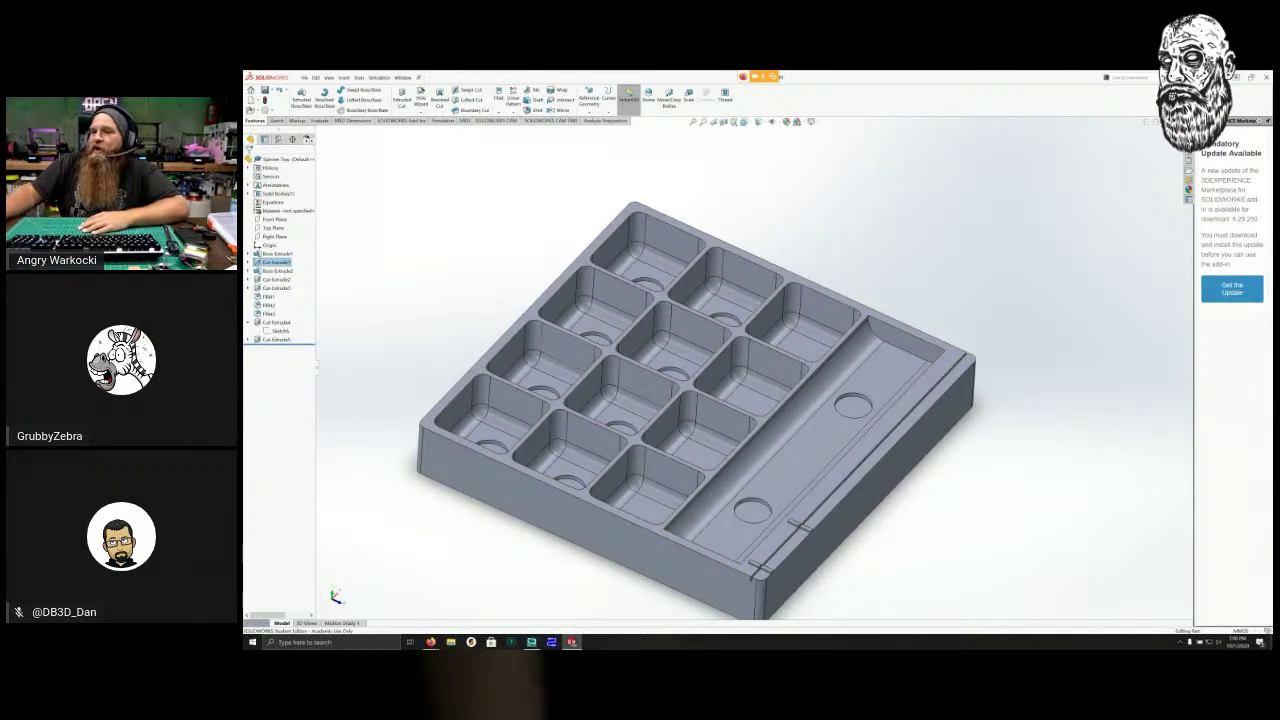
scroll(540, 418, "down", 5)
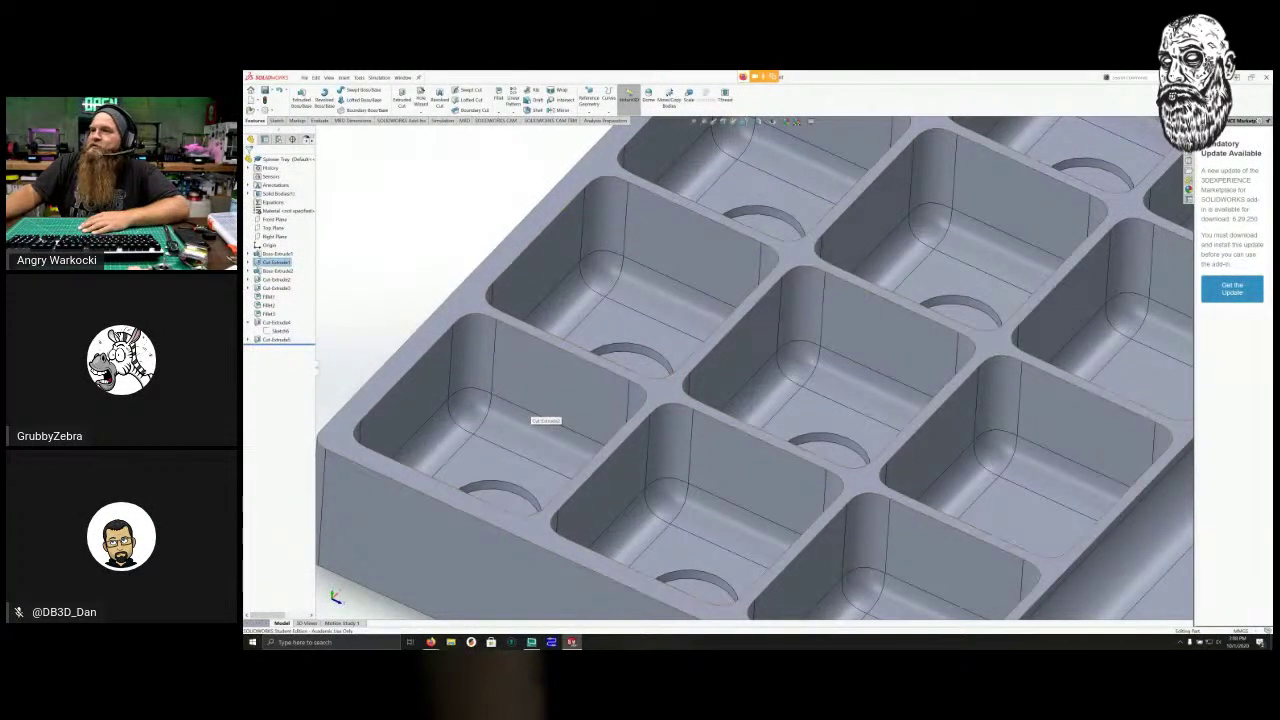
scroll(680, 417, "down", 3)
scroll(818, 416, "up", 3)
scroll(818, 416, "up", 8)
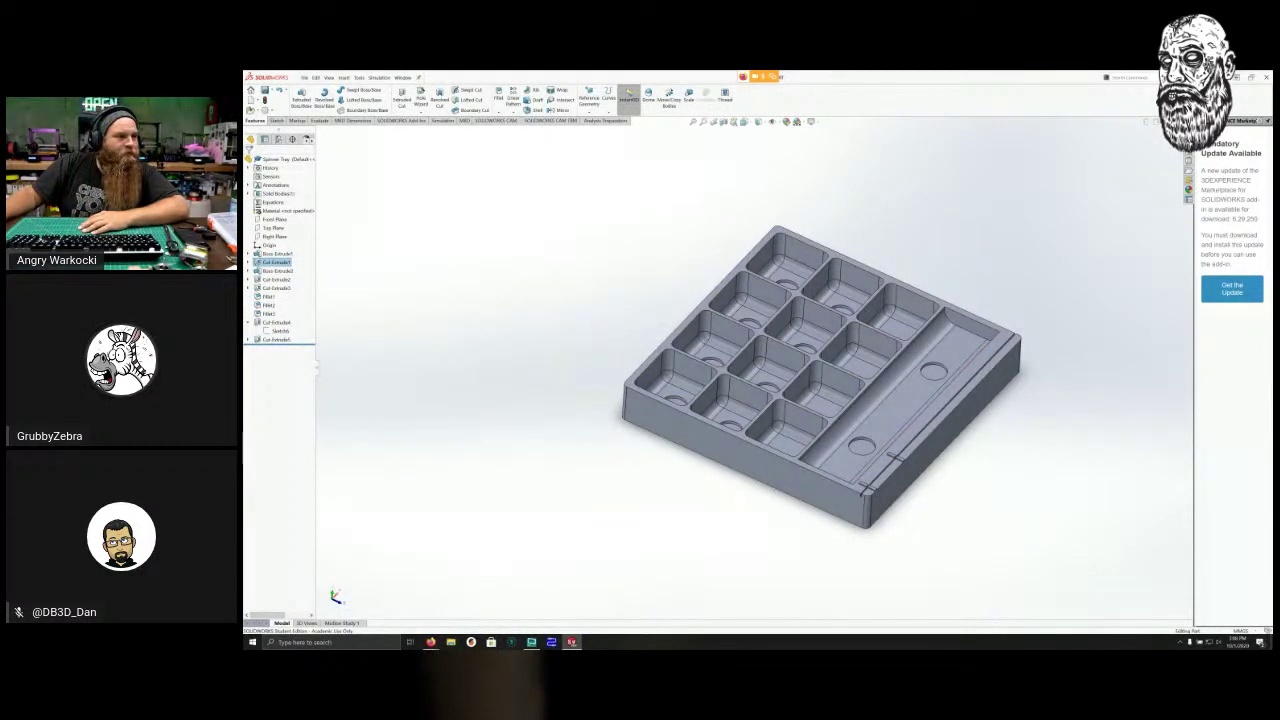
Examine the finished tray from above, from the sides and from underneath, checking its compartments, outer walls and base.
middle_click_drag(486, 286, 474, 363)
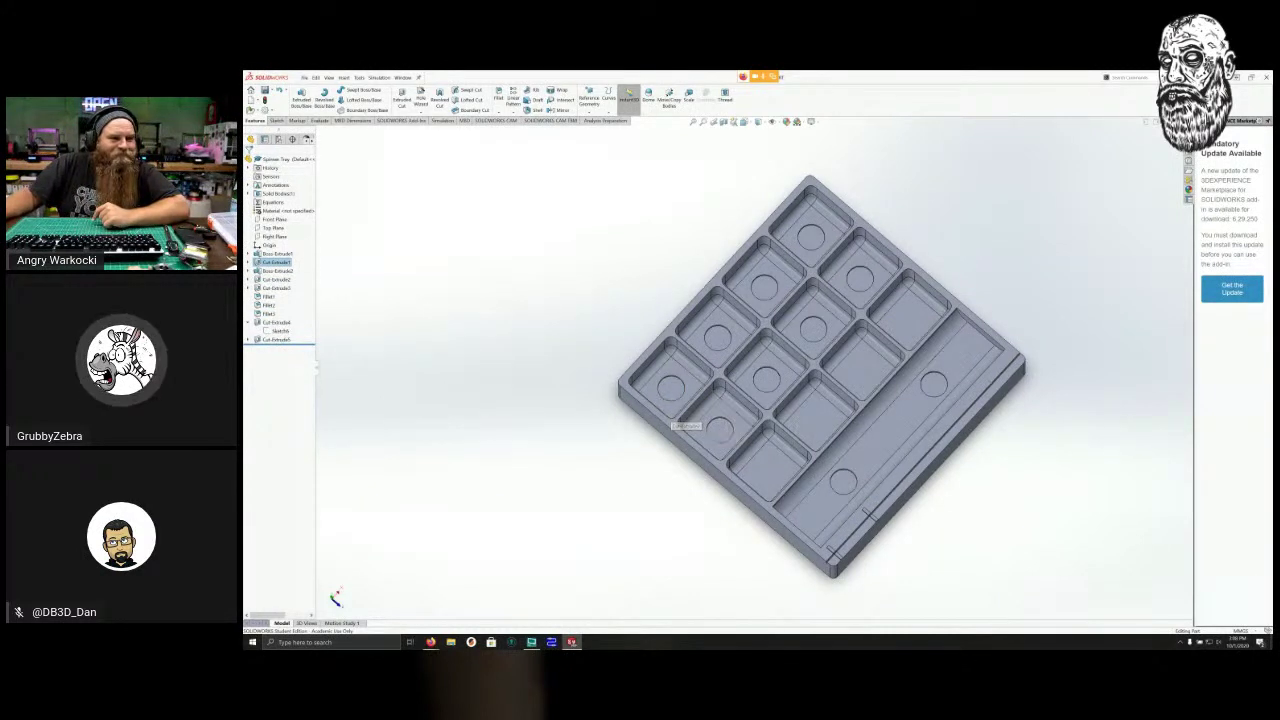
middle_click_drag(820, 400, 820, 353)
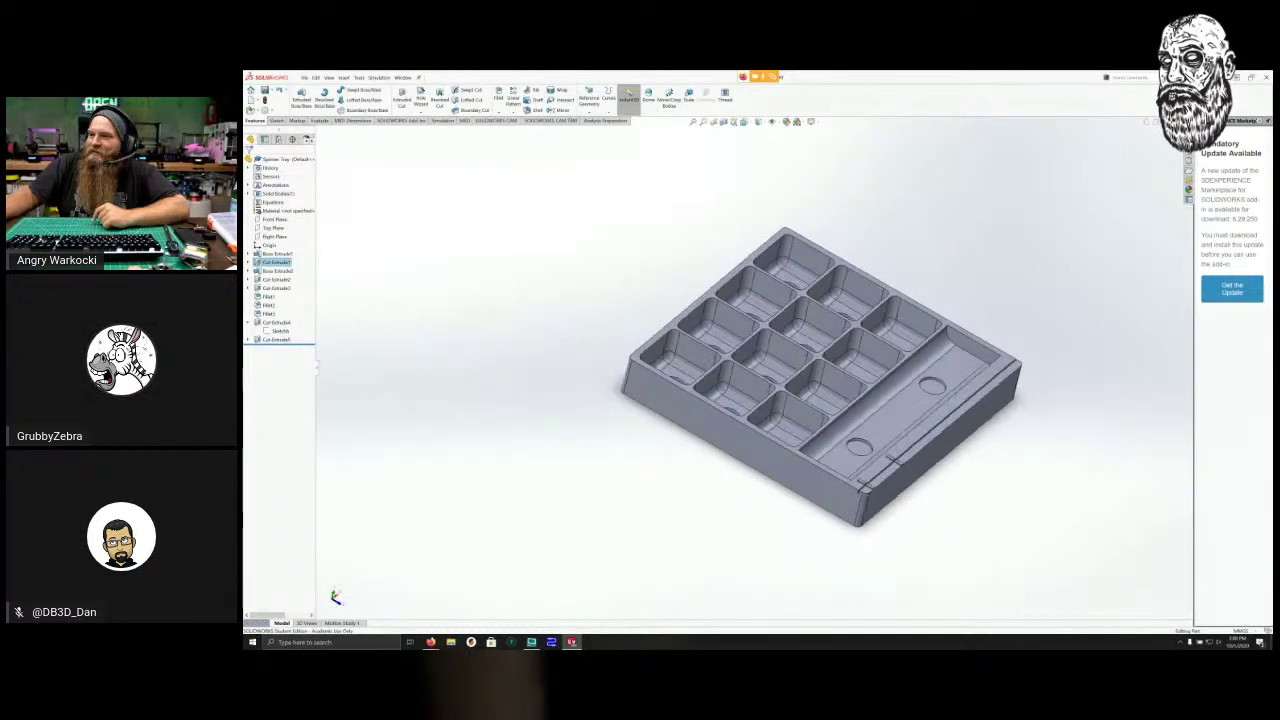
scroll(922, 333, "down", 3)
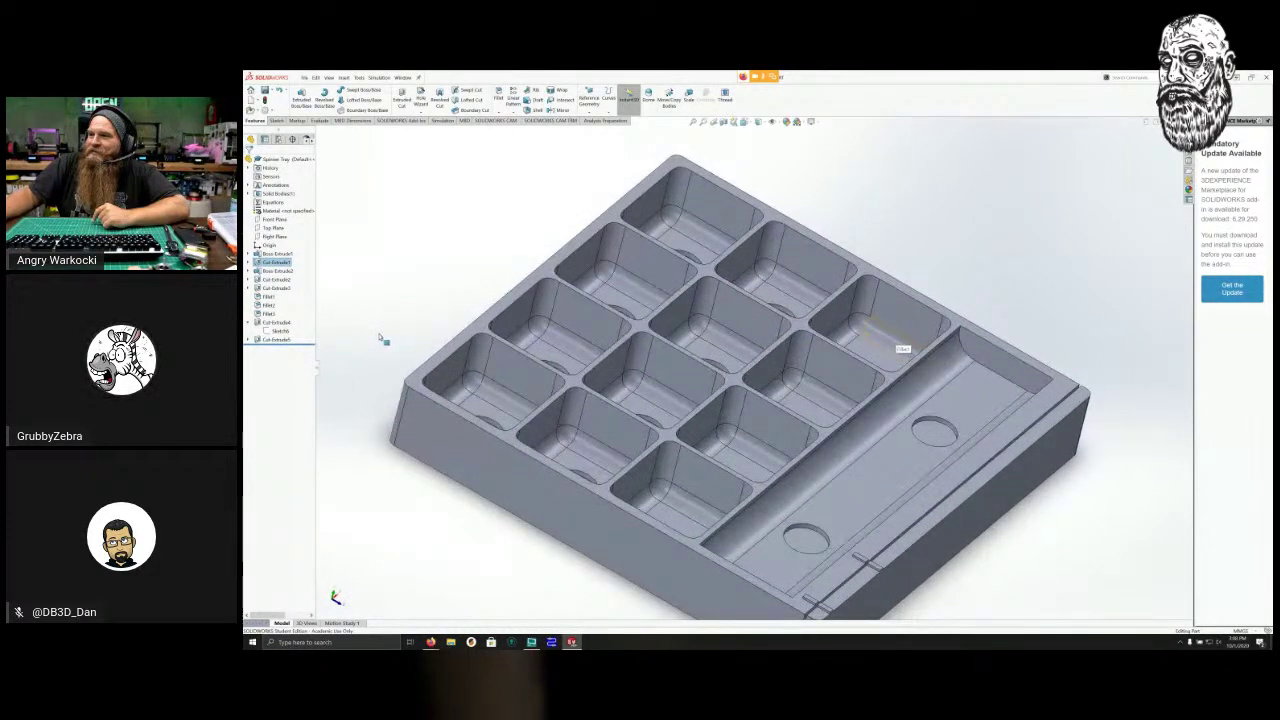
scroll(381, 338, "up", 1)
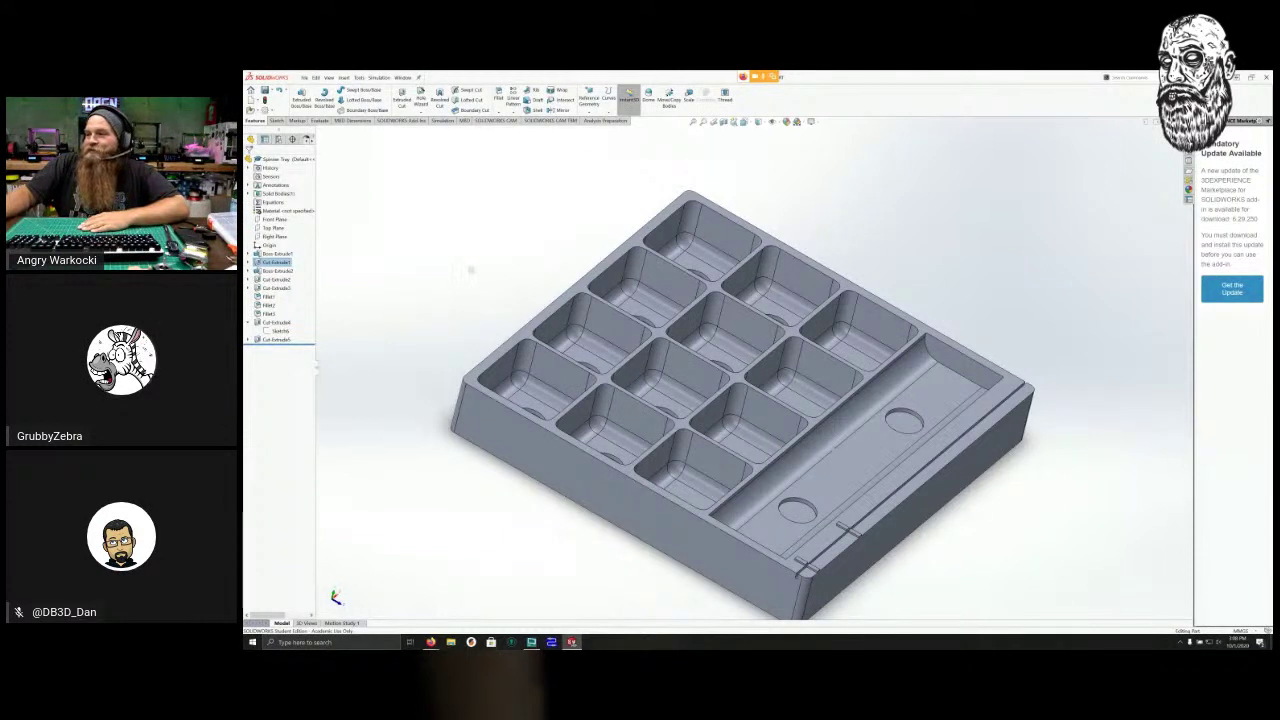
scroll(487, 273, "down", 3)
scroll(475, 271, "up", 4)
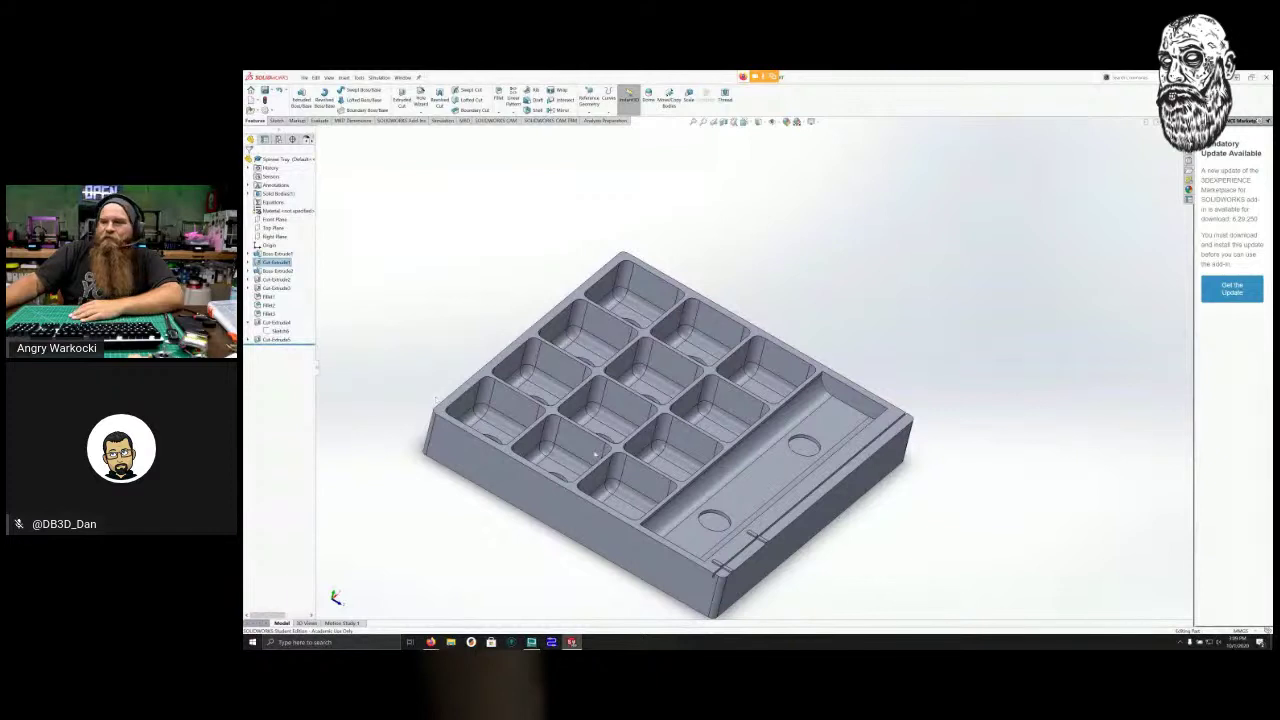
middle_click_drag(443, 517, 405, 482)
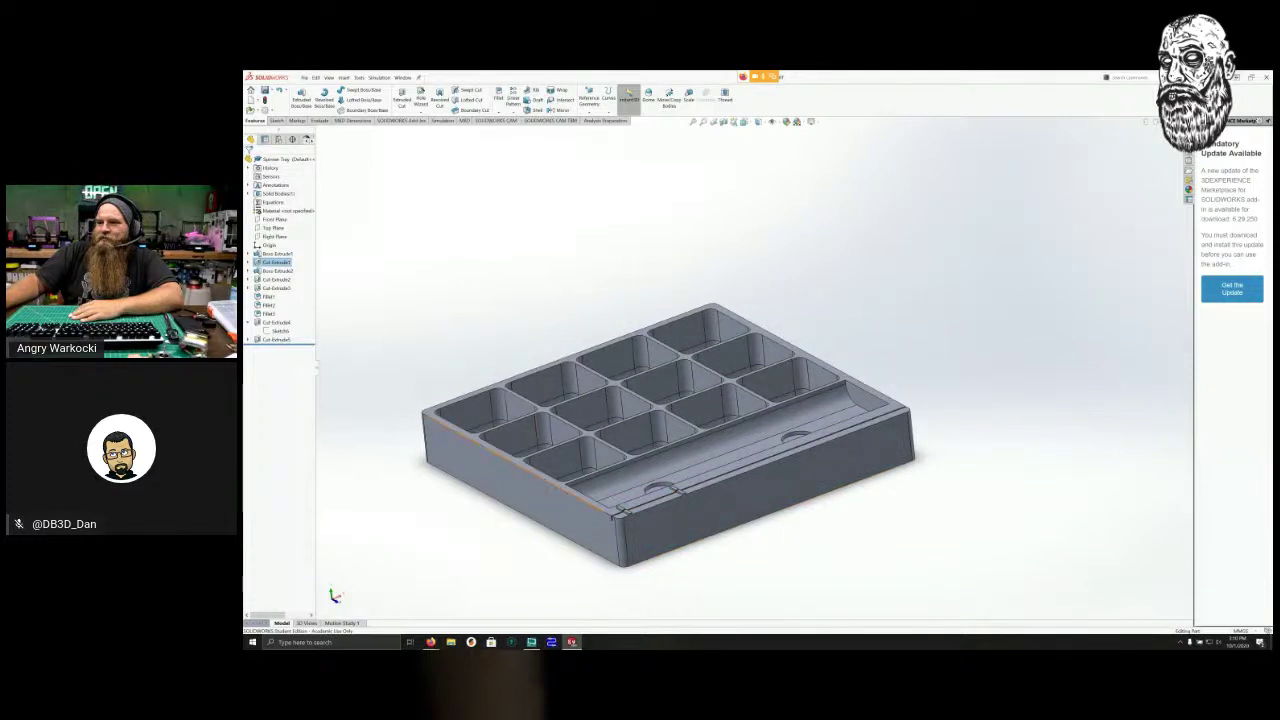
middle_click_drag(532, 519, 564, 344)
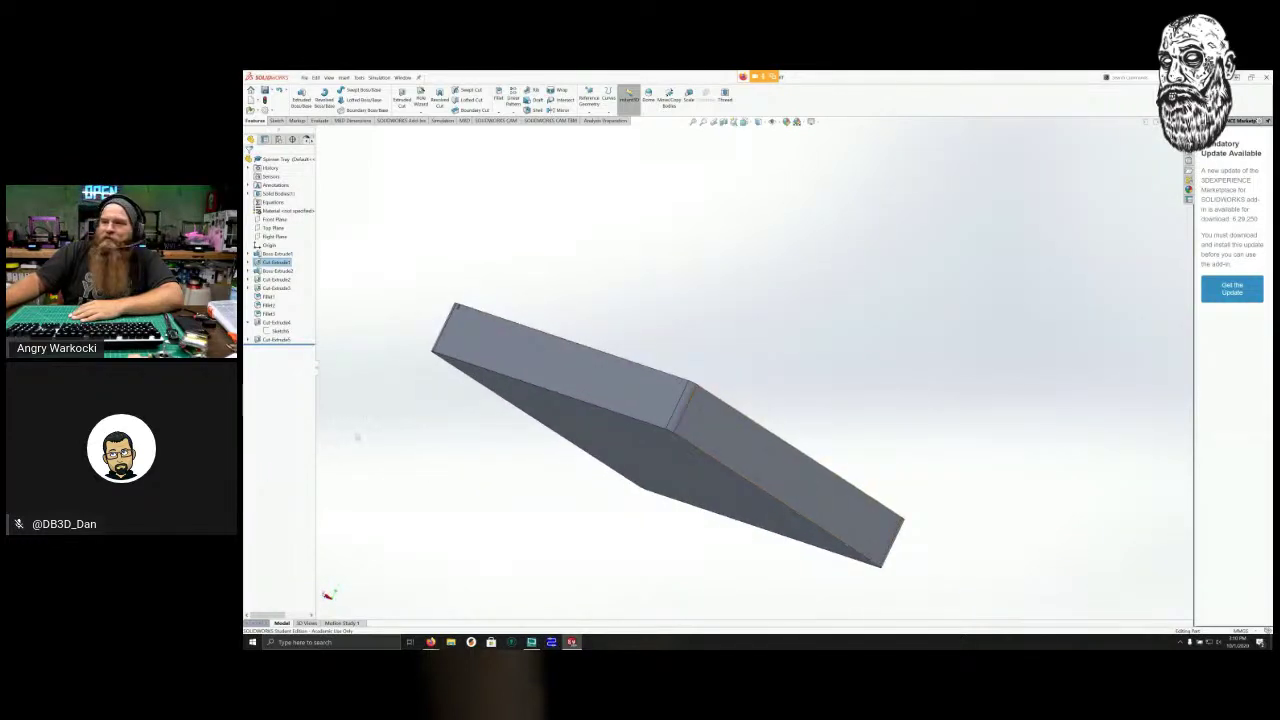
middle_click_drag(775, 465, 690, 490)
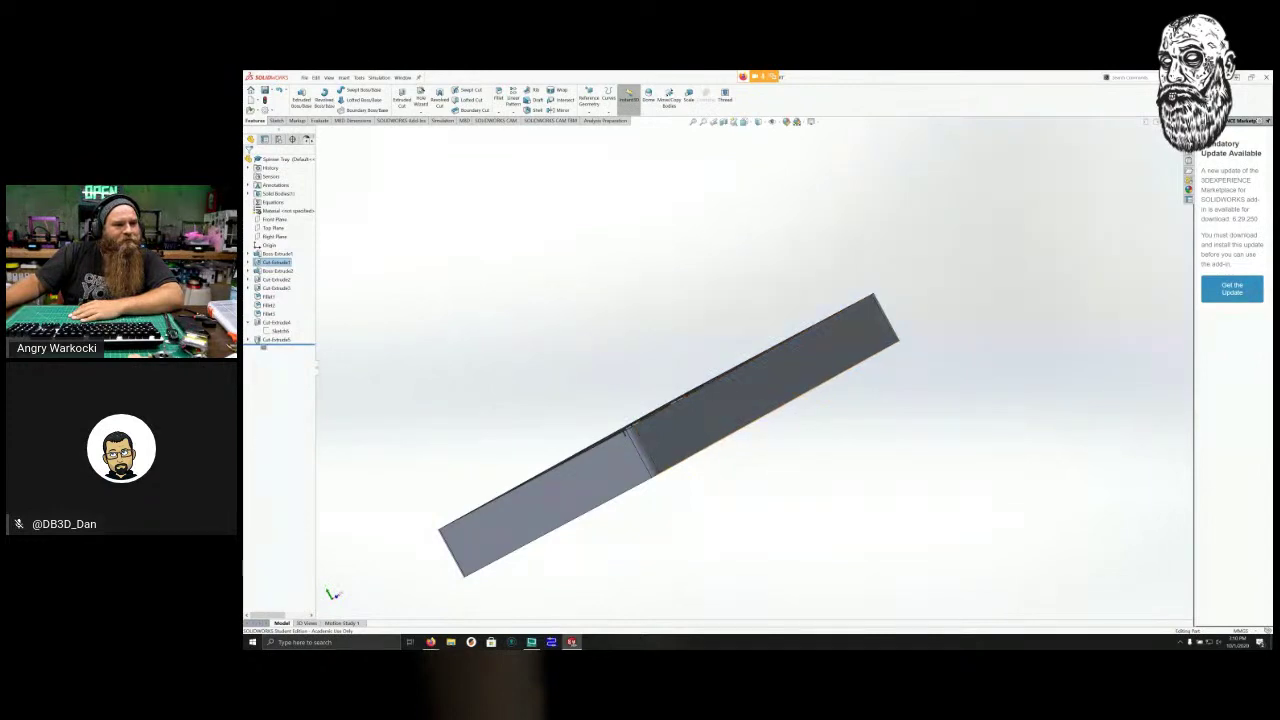
middle_click_drag(248, 310, 294, 391)
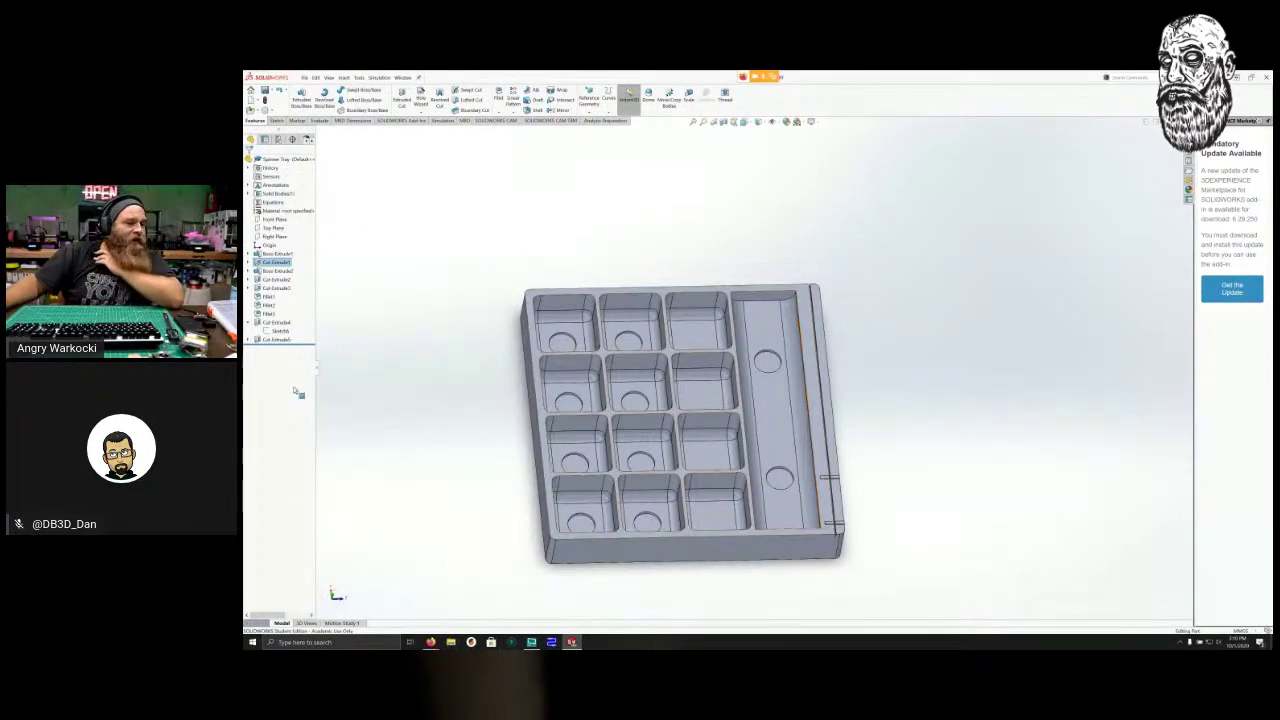
middle_click_drag(375, 460, 306, 494)
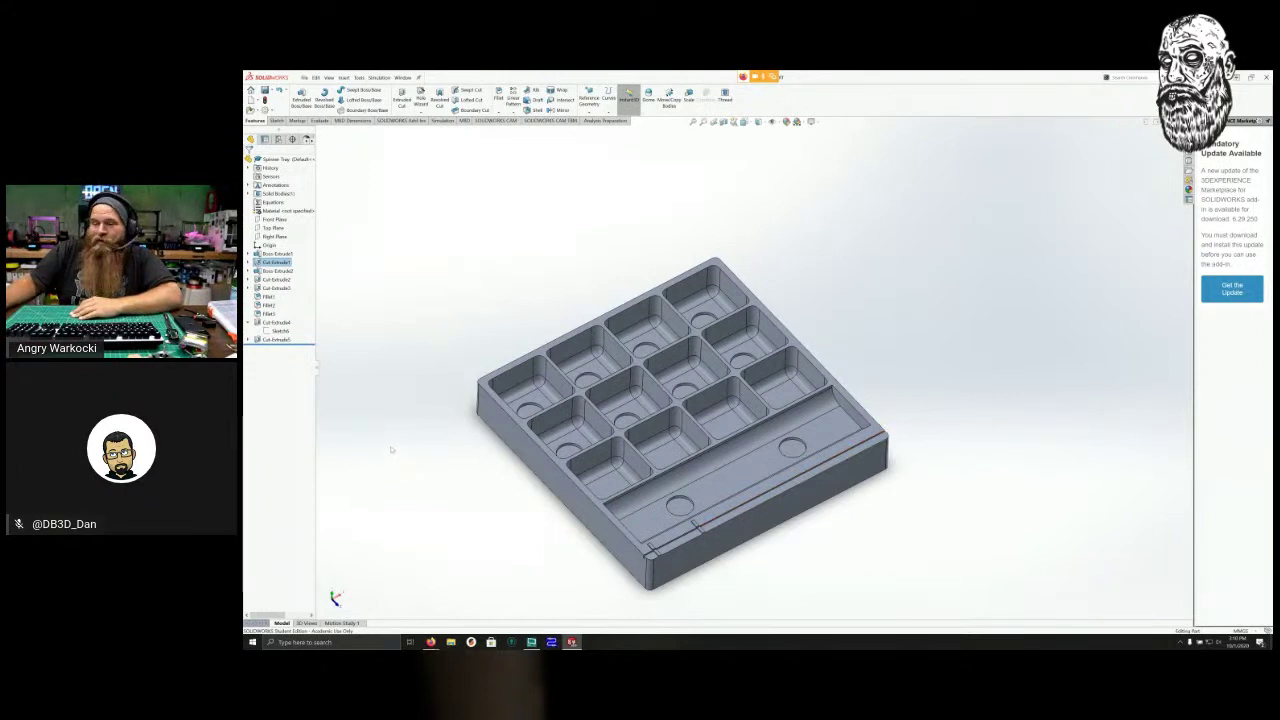
scroll(389, 443, "down", 5)
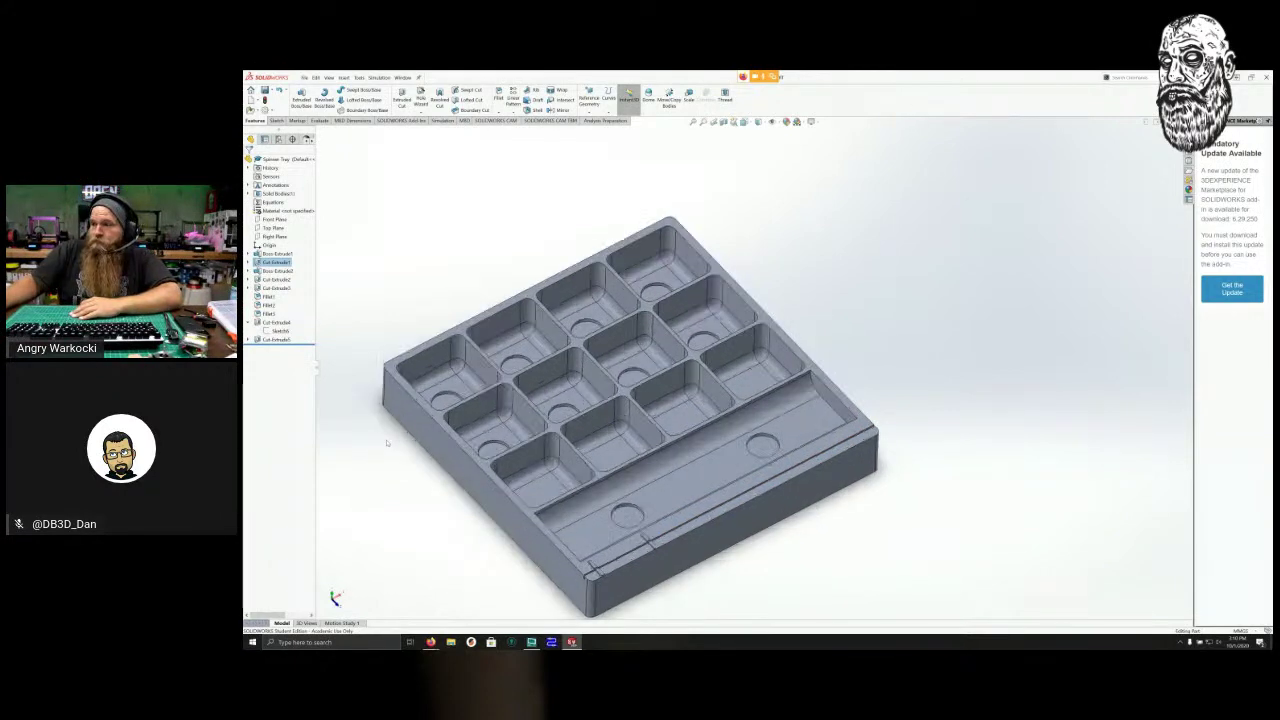
scroll(387, 443, "up", 6)
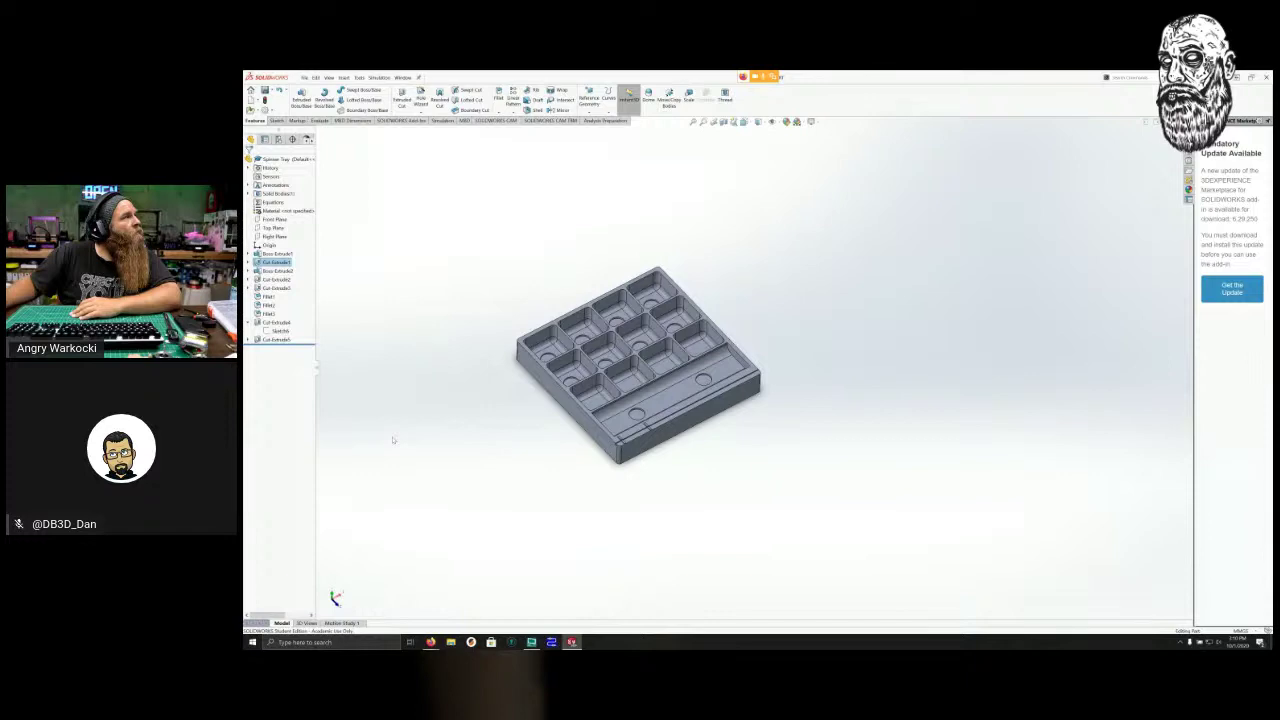
scroll(390, 350, "up", 2)
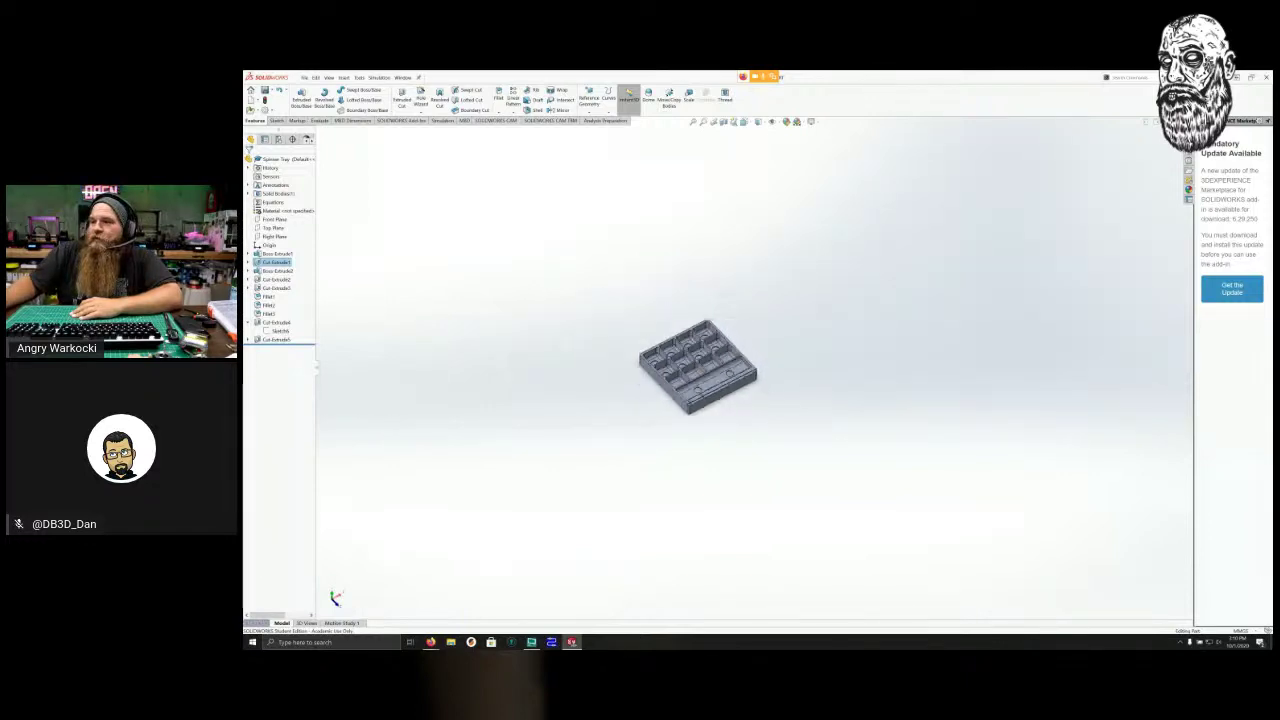
scroll(393, 343, "down", 6)
scroll(363, 330, "down", 3)
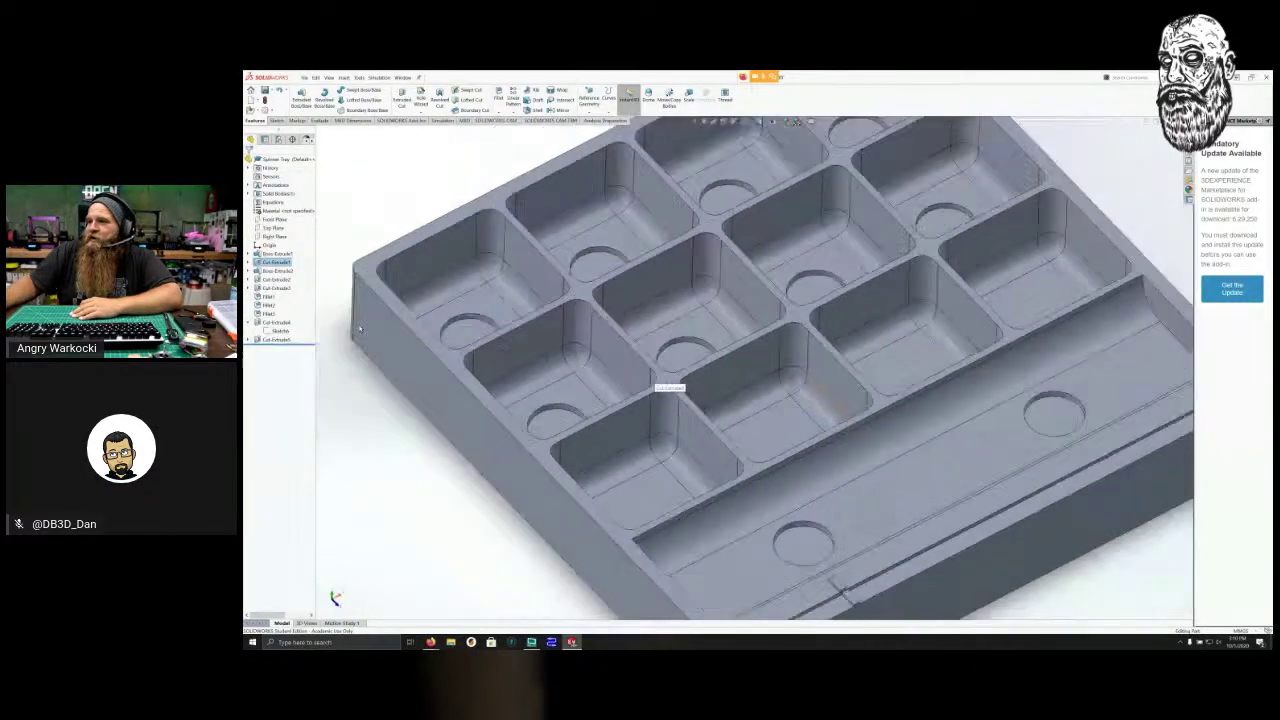
scroll(362, 331, "up", 4)
scroll(362, 331, "down", 2)
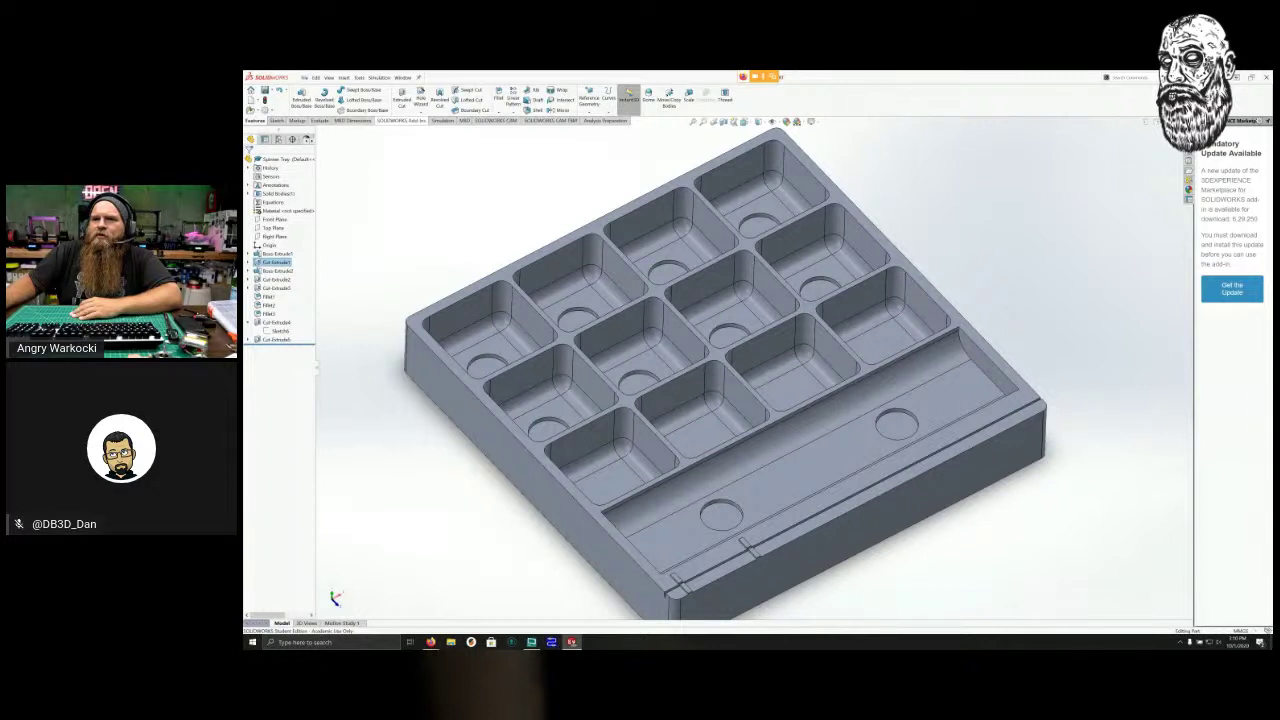
left_click(402, 120)
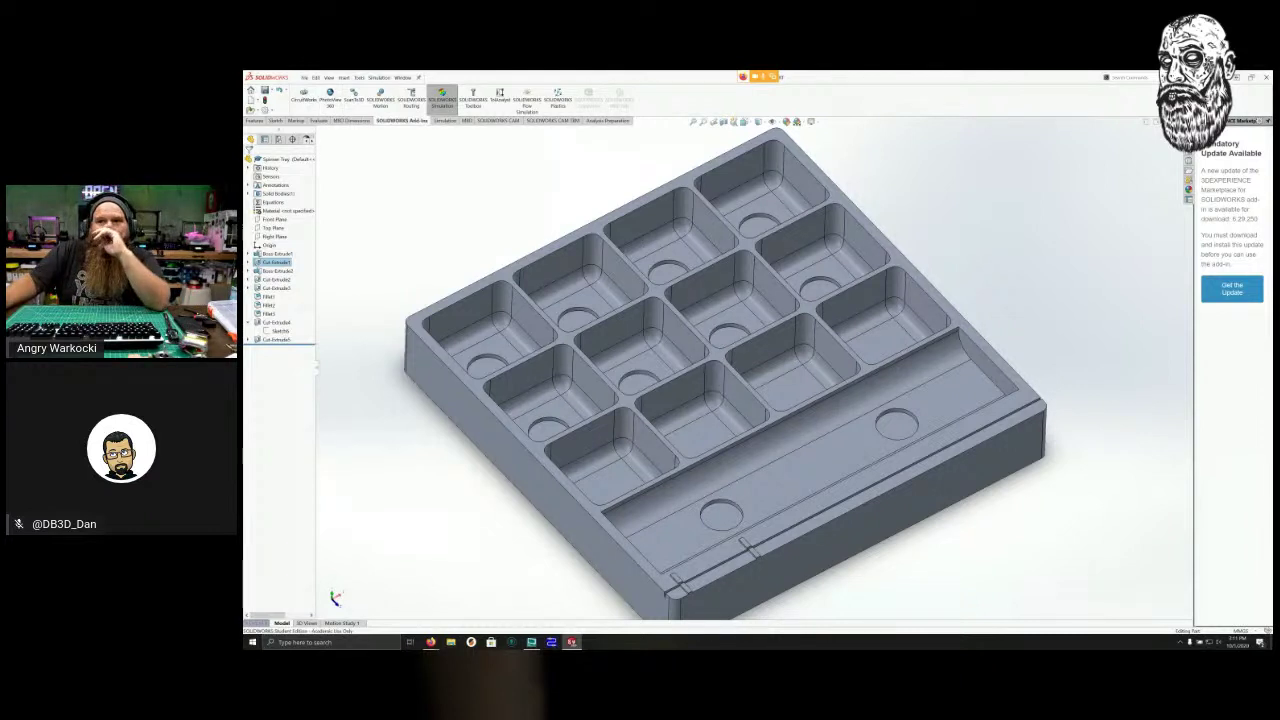
Try a transparent material on the tray's solid body and view the tray with it.
left_click(248, 194)
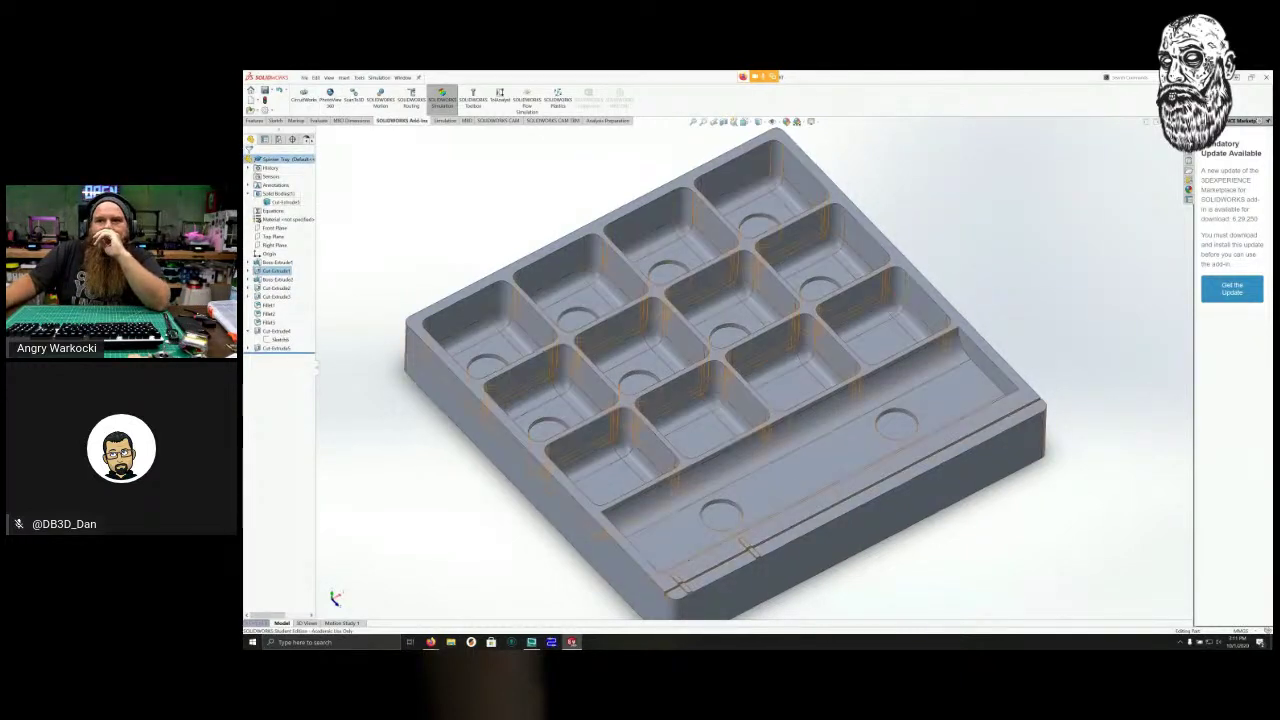
right_click(279, 202)
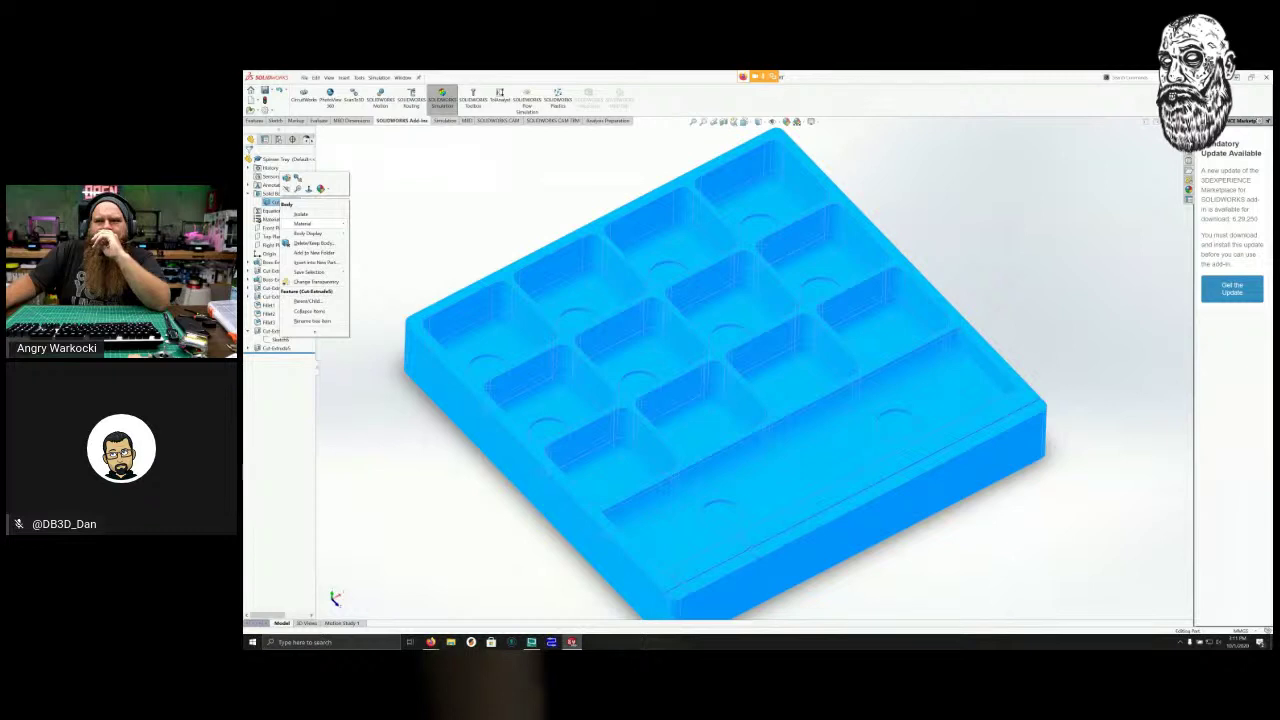
mouse_move(303, 223)
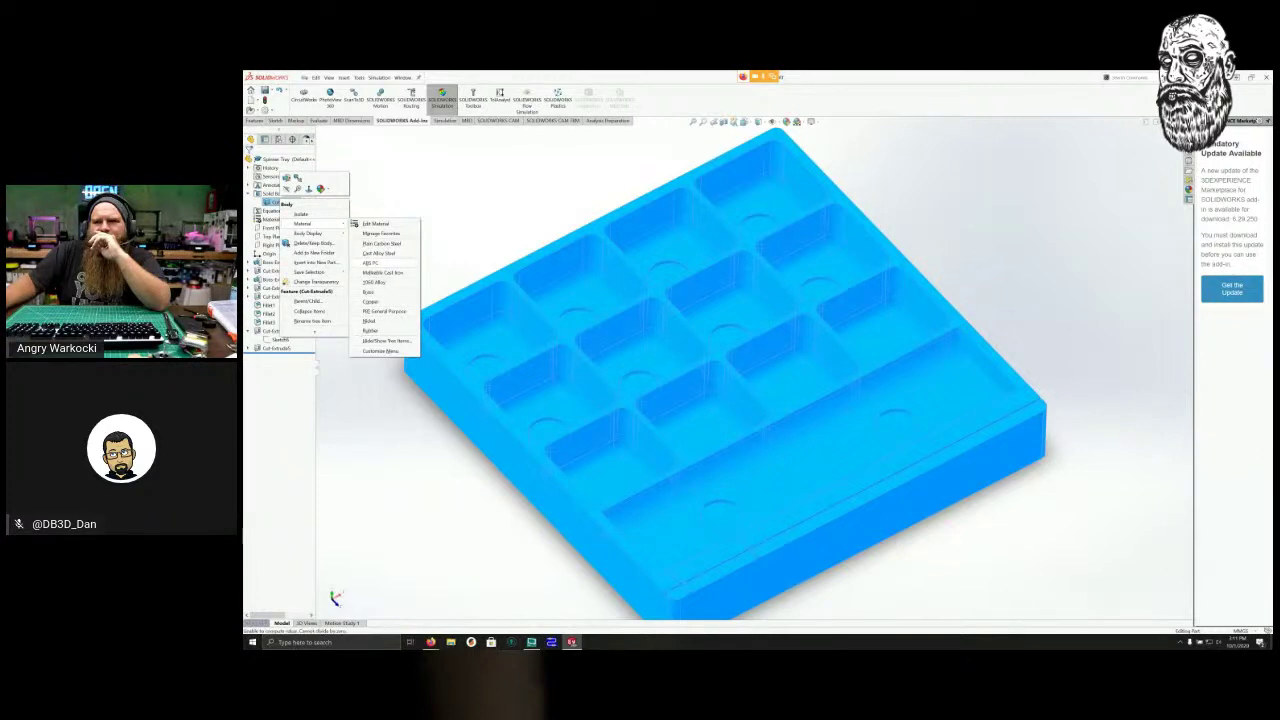
left_click(376, 224)
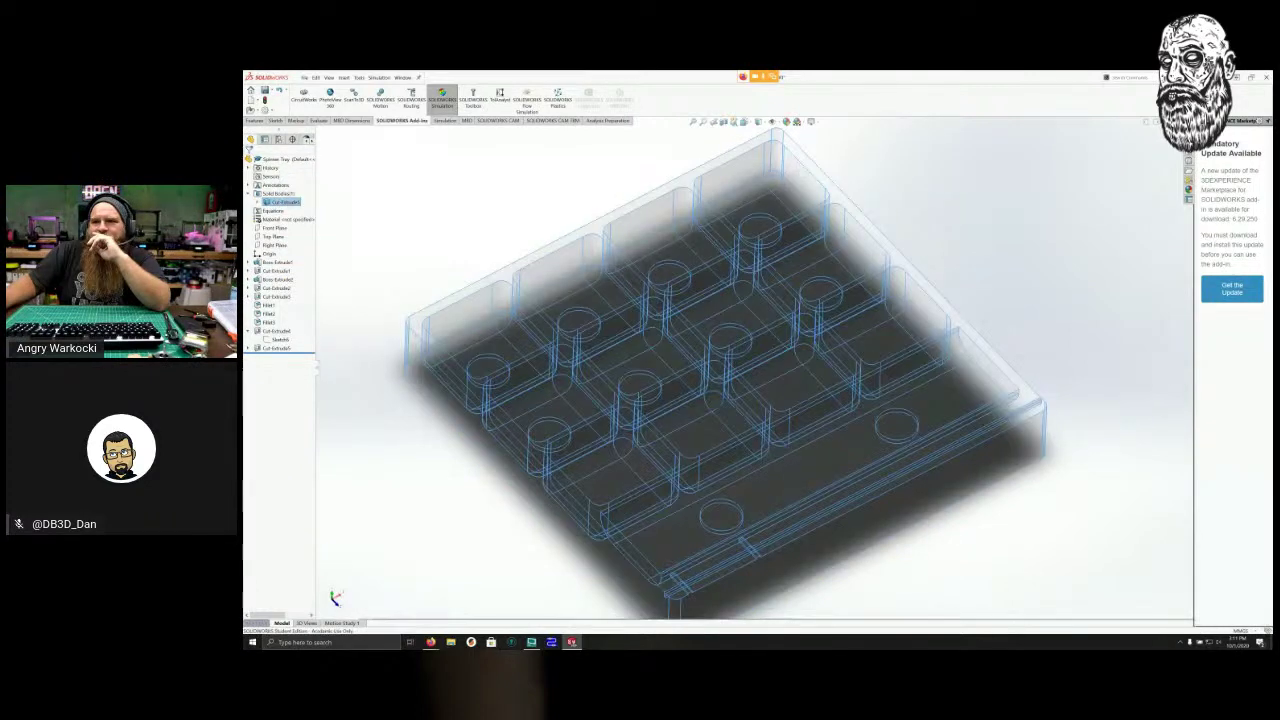
scroll(368, 262, "down", 2)
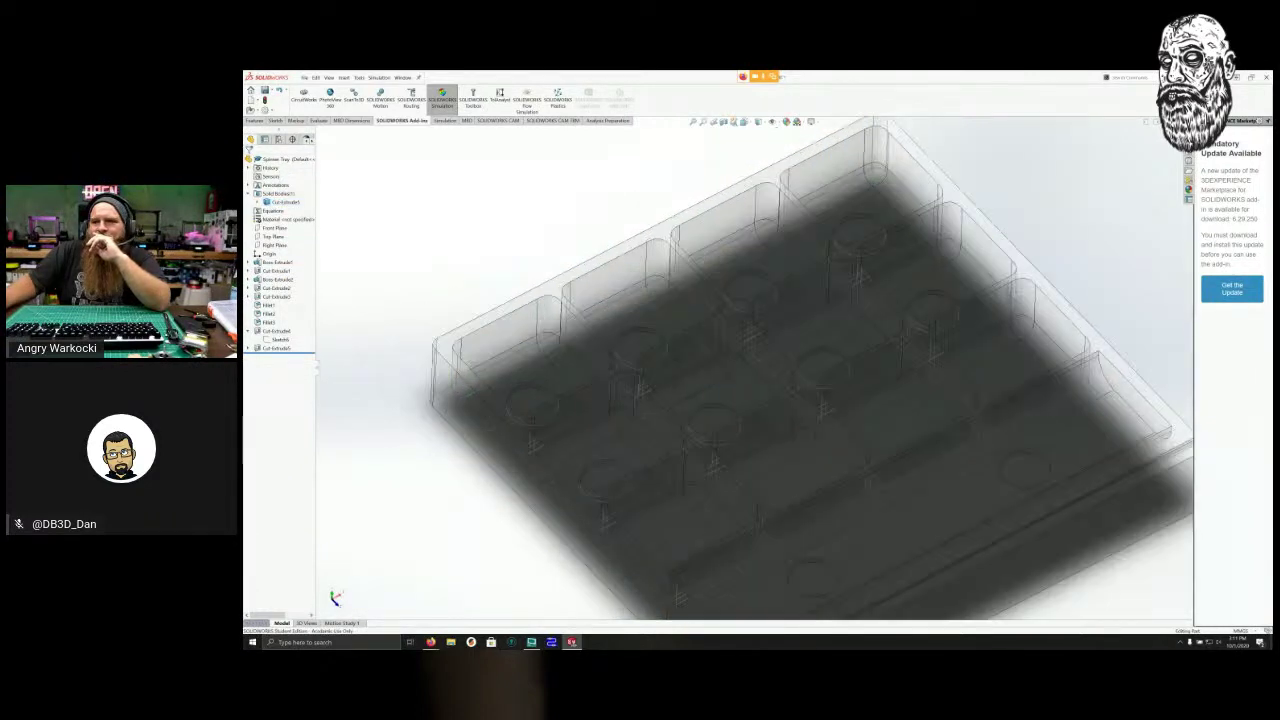
scroll(780, 380, "up", 6)
middle_click_drag(784, 412, 802, 298)
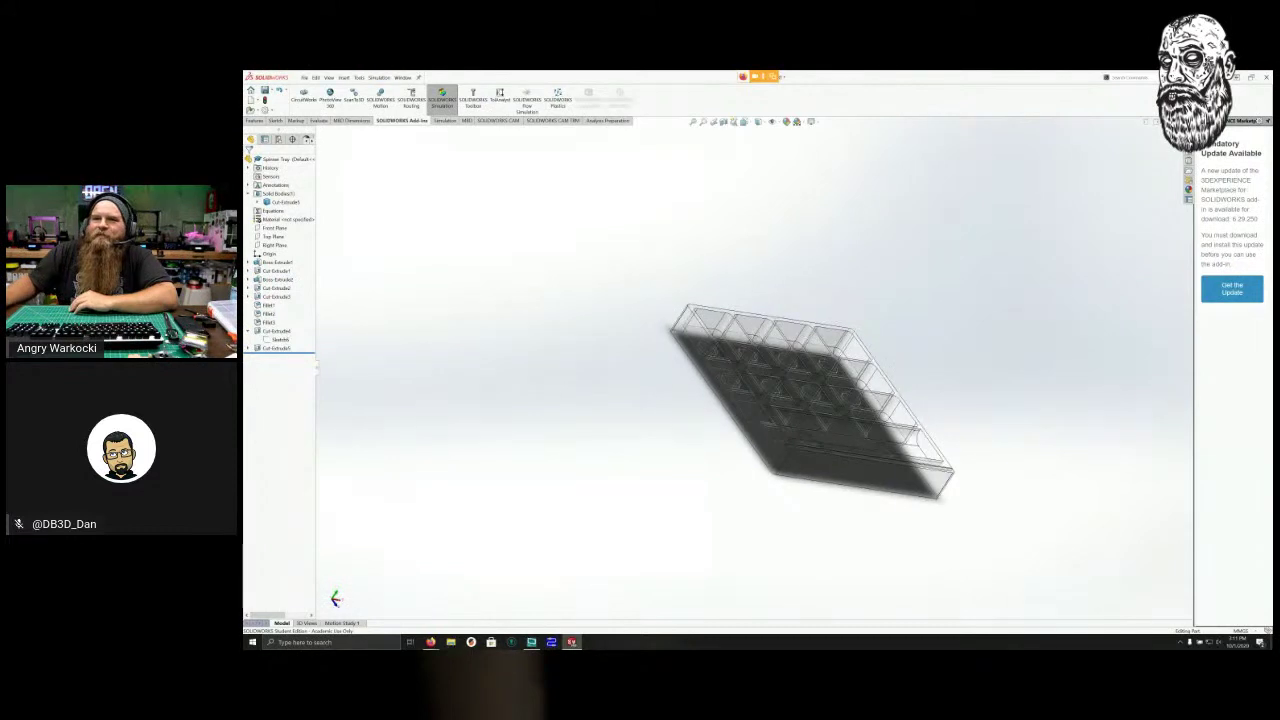
Assign the ABS PC material to the tray's solid body.
right_click(286, 202)
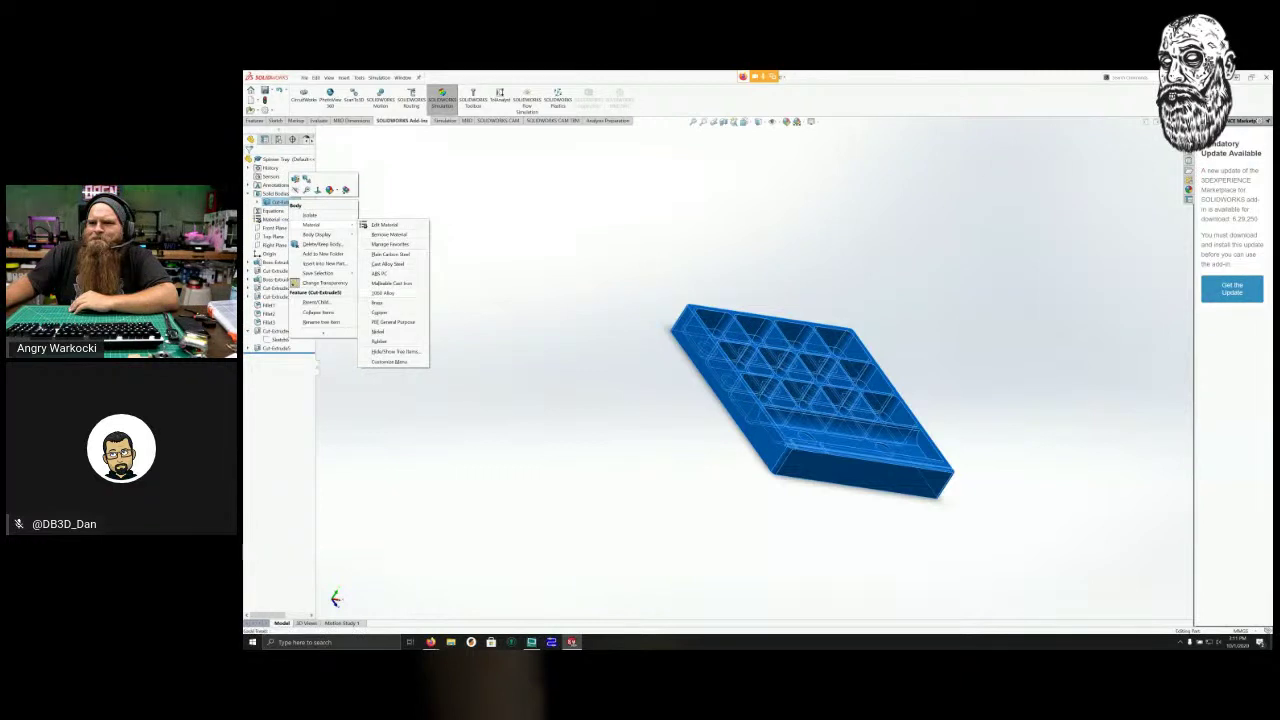
left_click(380, 274)
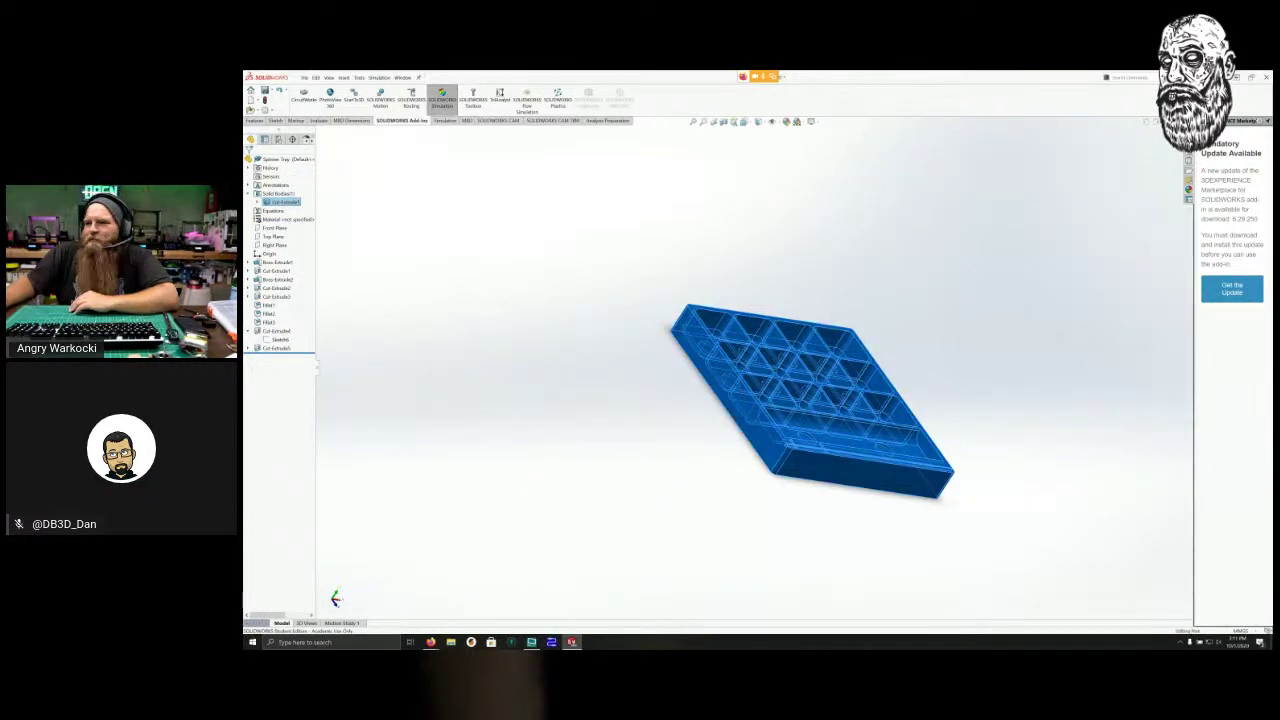
key("Escape")
Save a JPEG image of the whole tray in an angled view as Spinner Tray in the Solidworks folder.
middle_click_drag(875, 395, 790, 398)
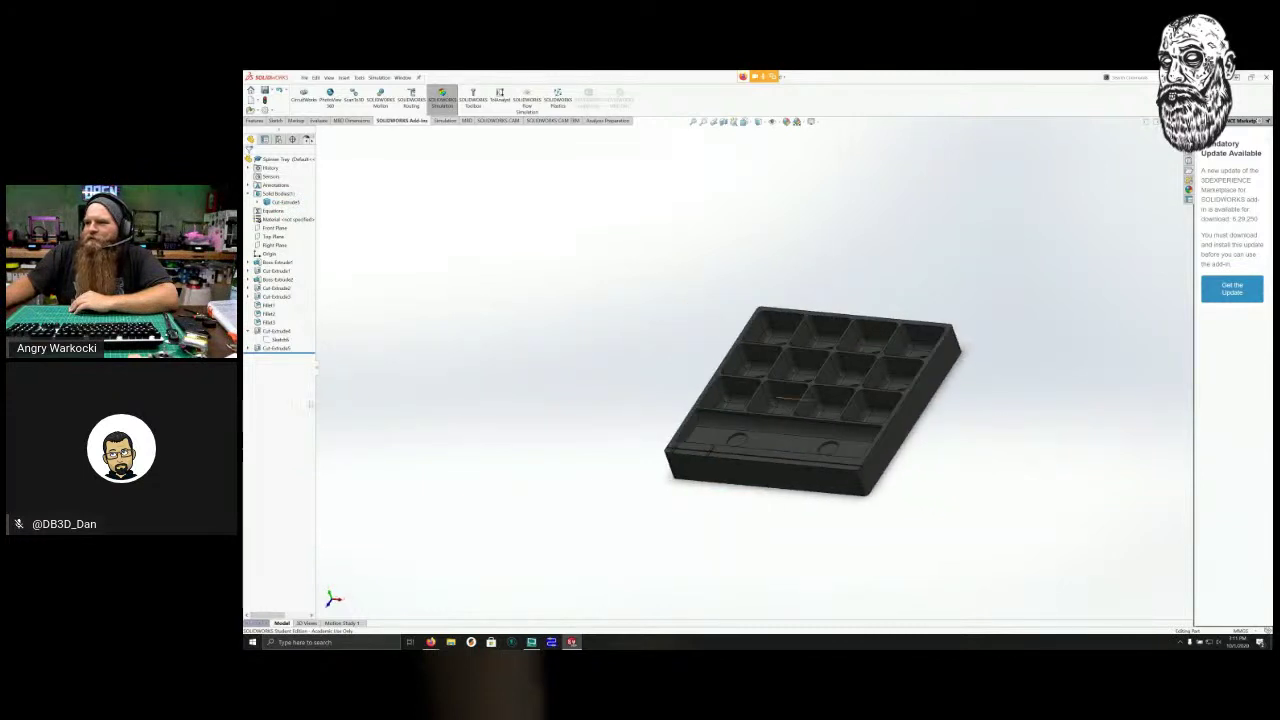
key("f")
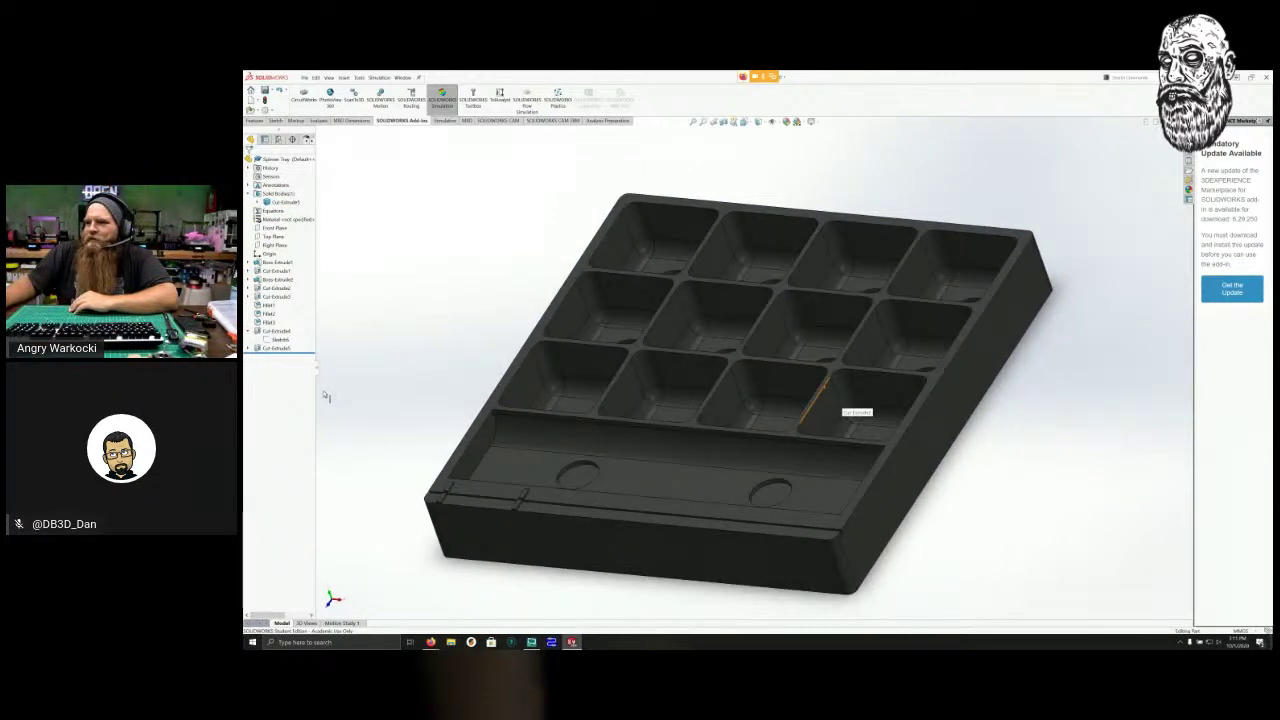
middle_click_drag(326, 394, 421, 437)
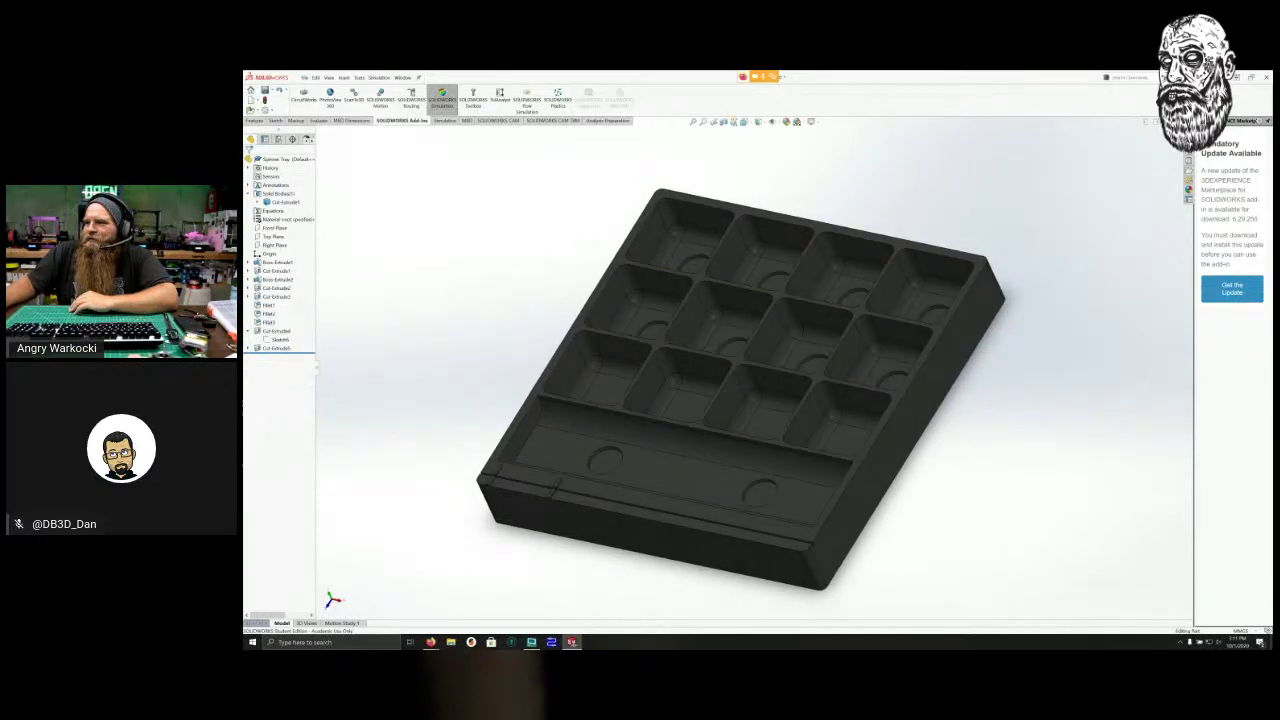
middle_click_drag(420, 320, 421, 306)
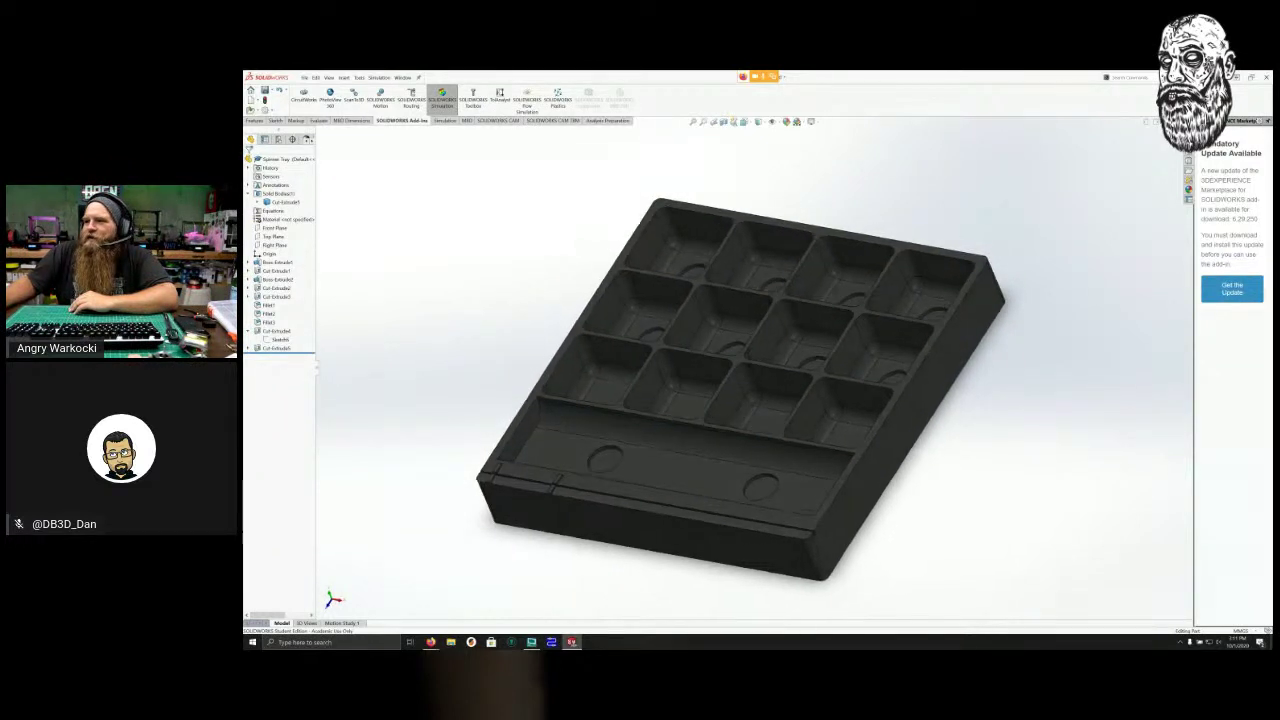
scroll(680, 290, "down", 1)
scroll(680, 290, "up", 1)
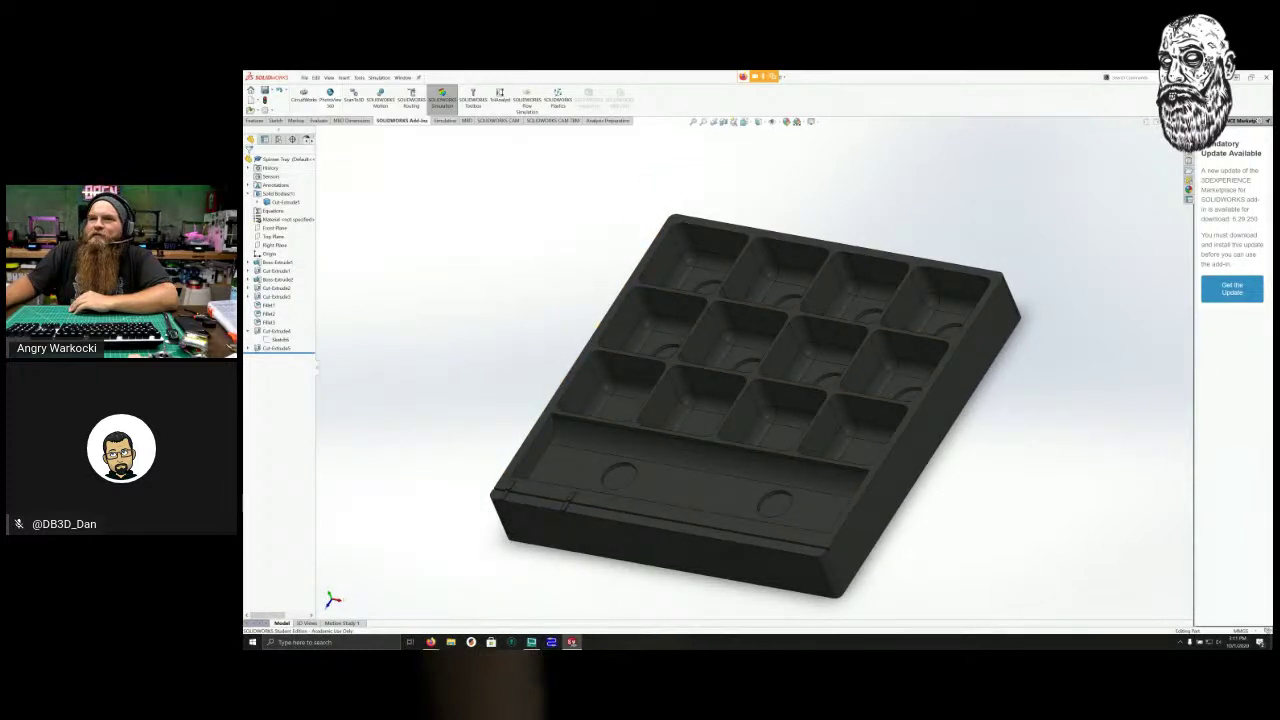
left_click(254, 120)
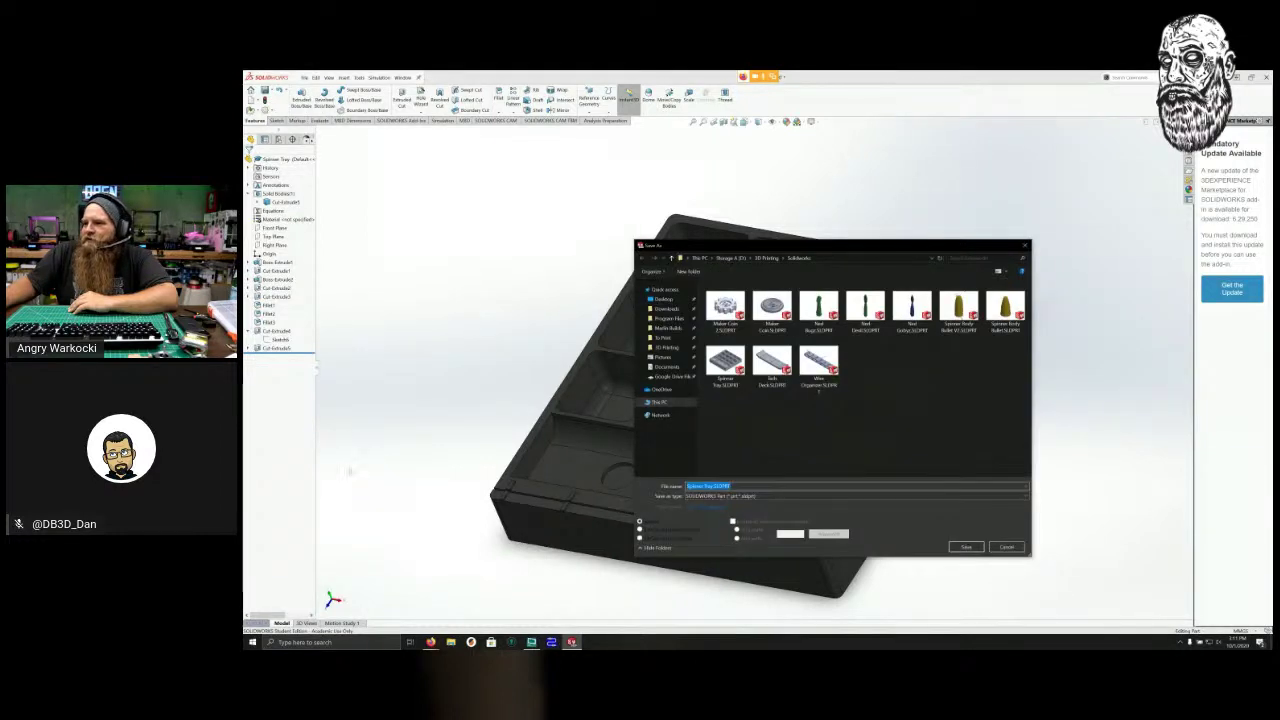
left_click(855, 496)
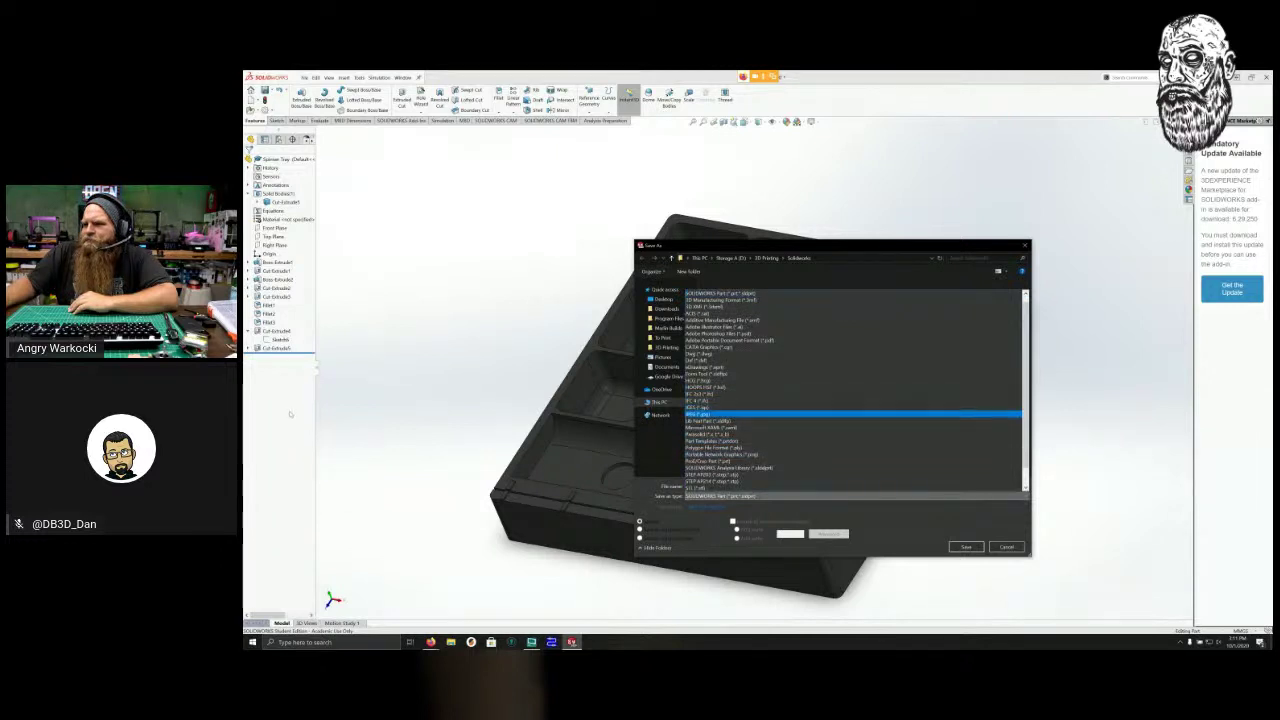
left_click(698, 414)
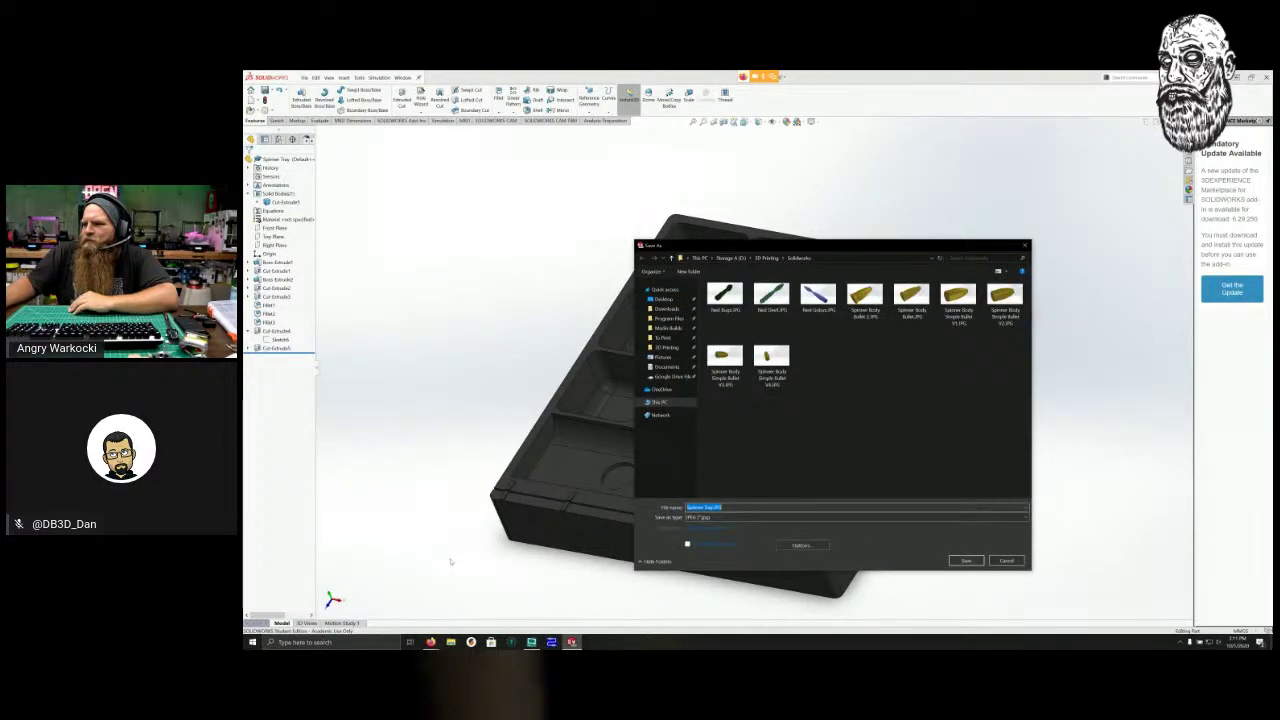
key("Return")
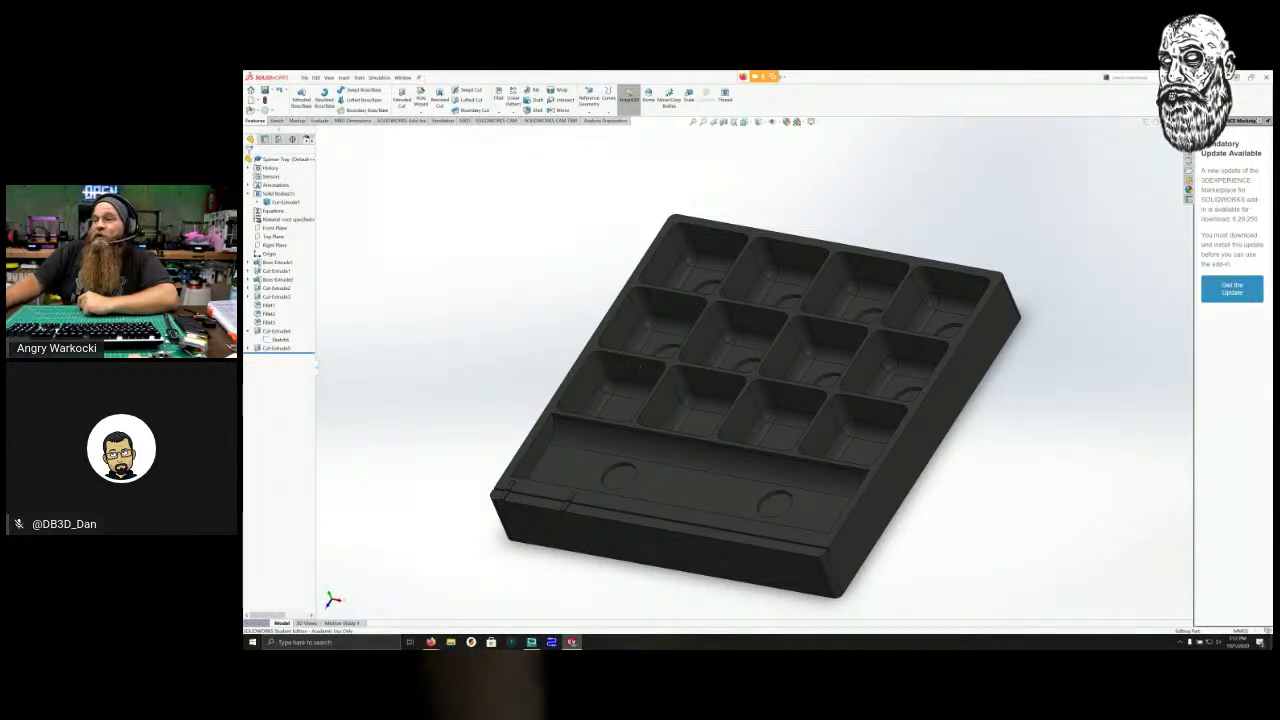
Save a second JPEG image of the tray viewed normal to the Top Plane, adding V1 to the file name.
middle_click_drag(720, 350, 769, 410)
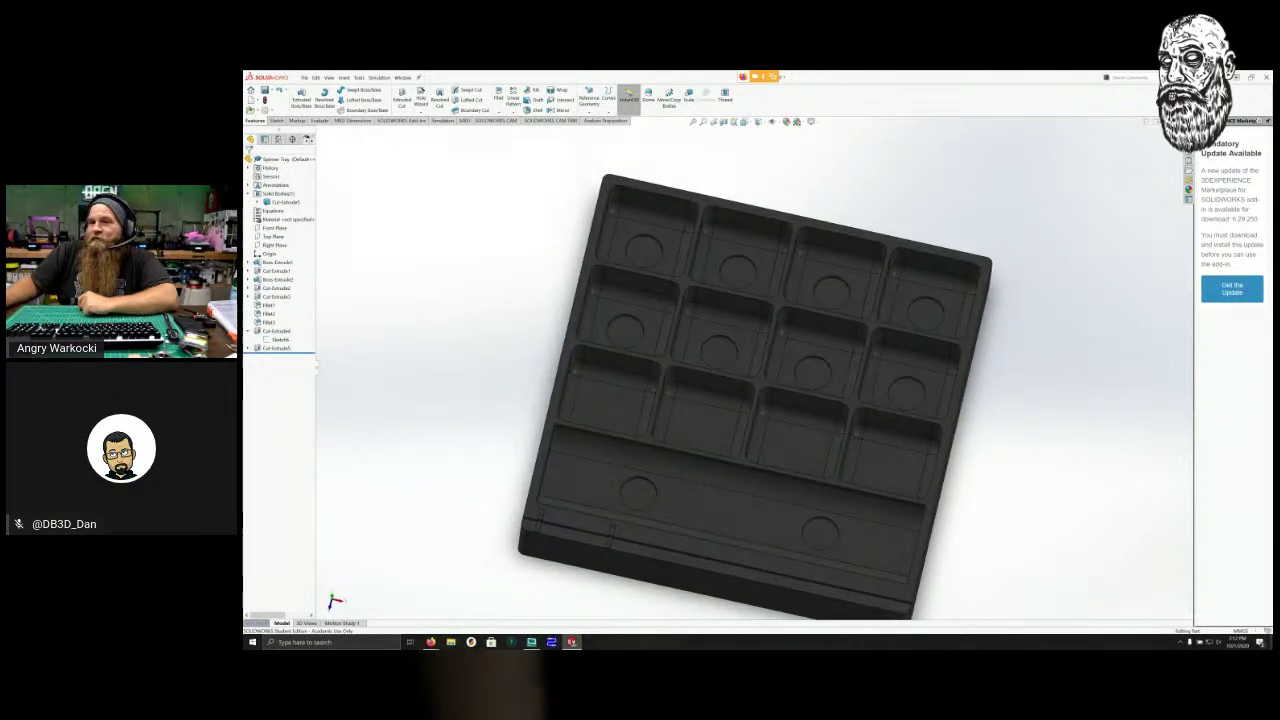
right_click(270, 236)
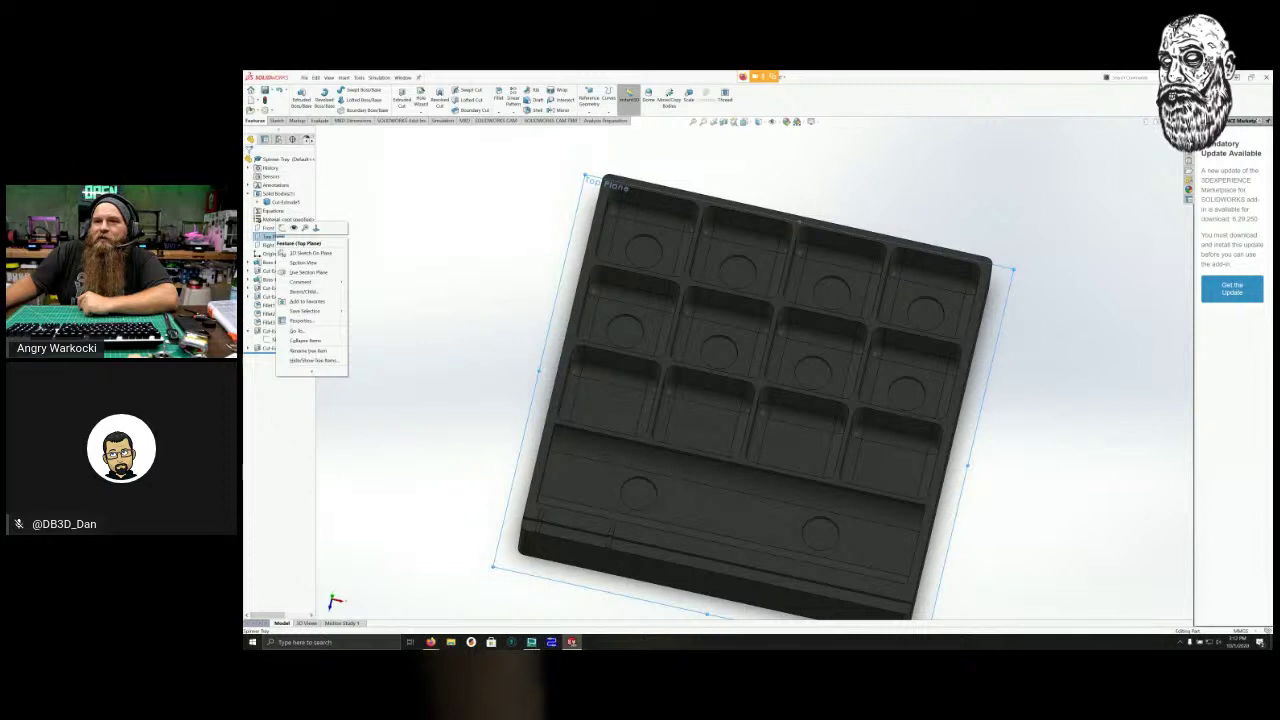
left_click(316, 228)
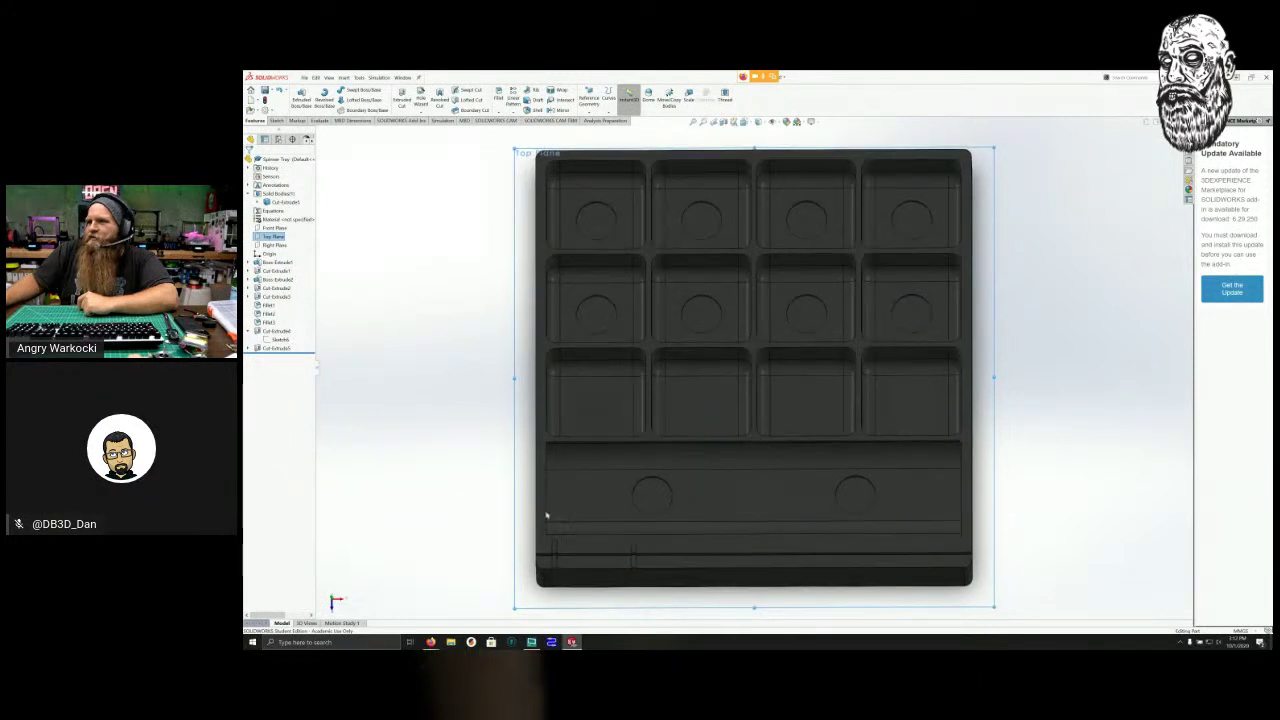
key("Escape")
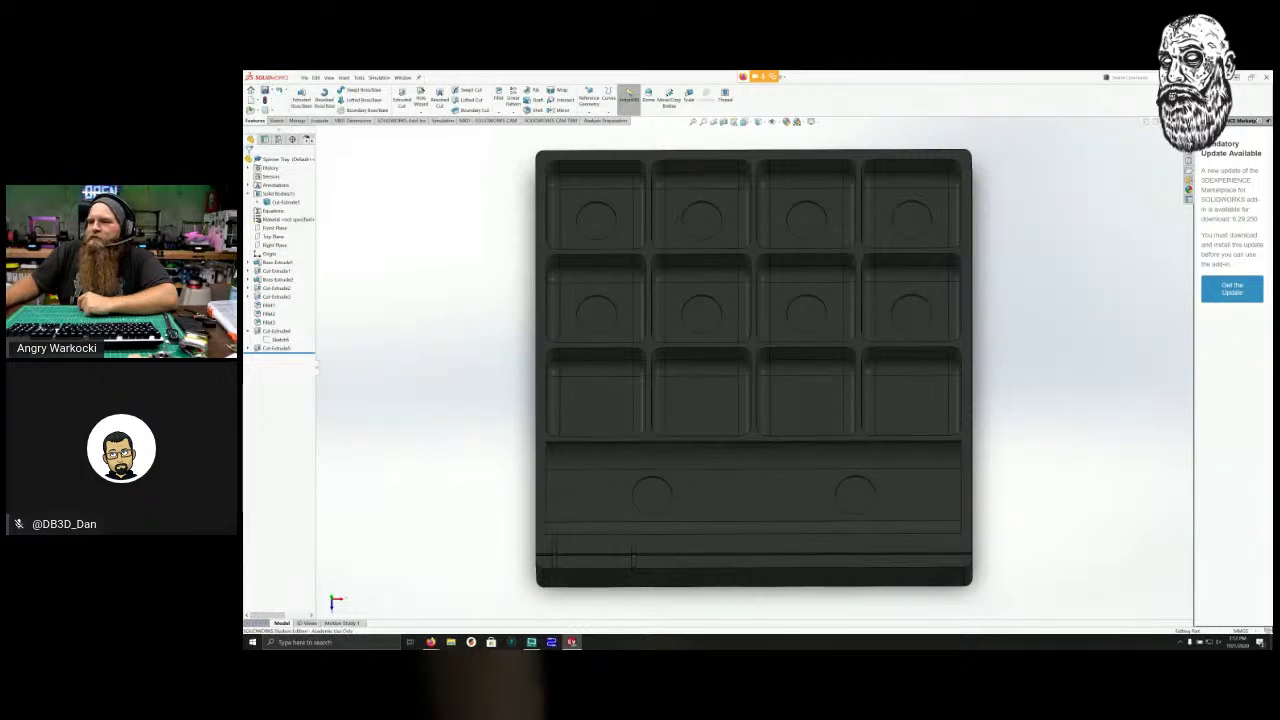
left_click(853, 496)
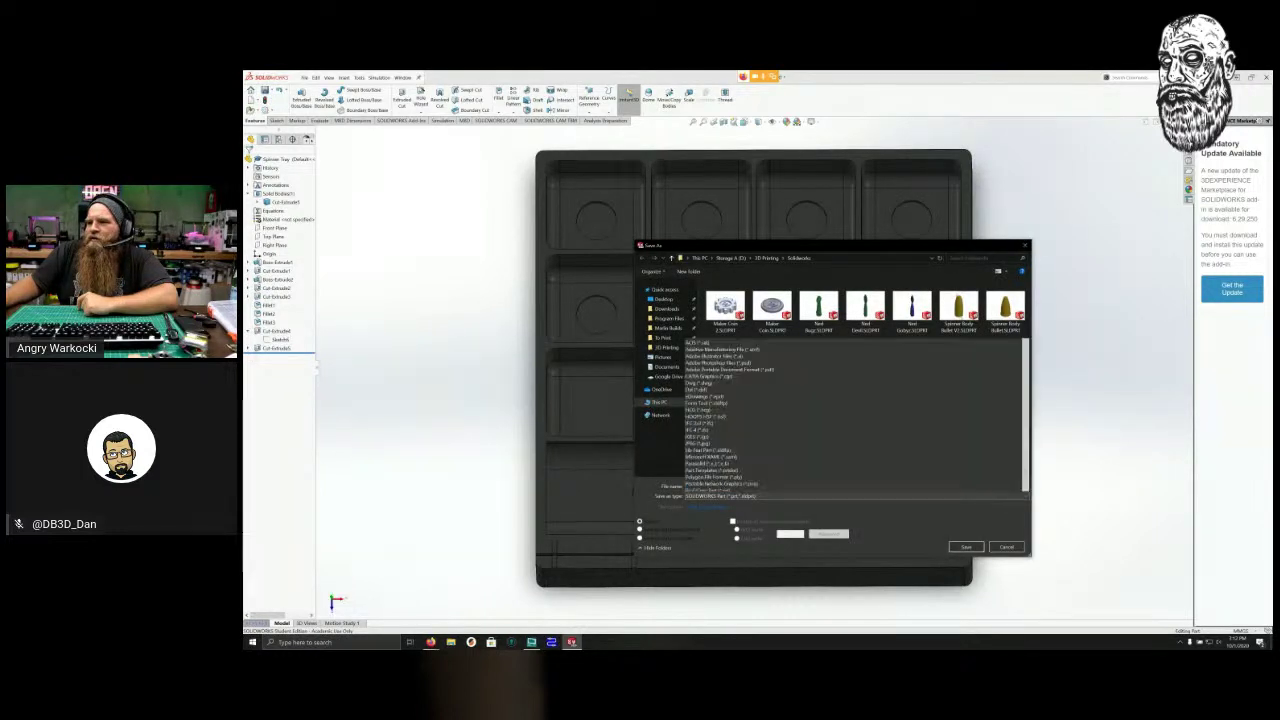
left_click(700, 414)
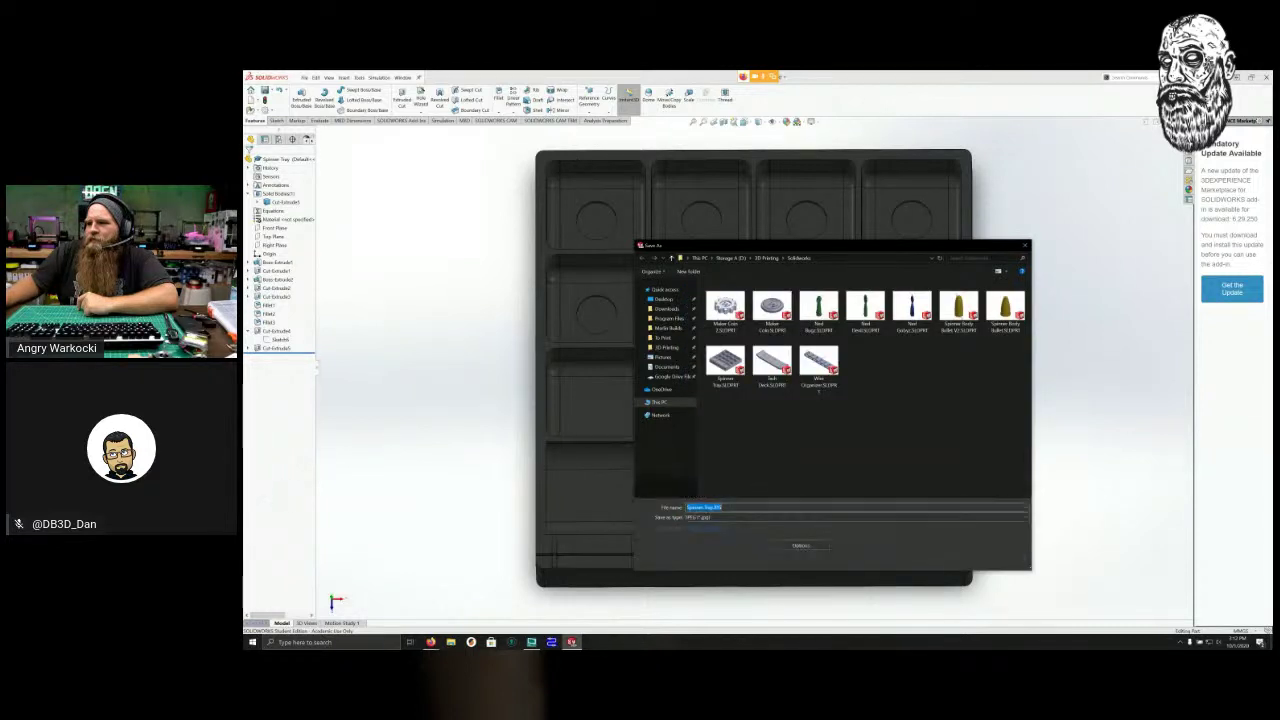
left_click(711, 507)
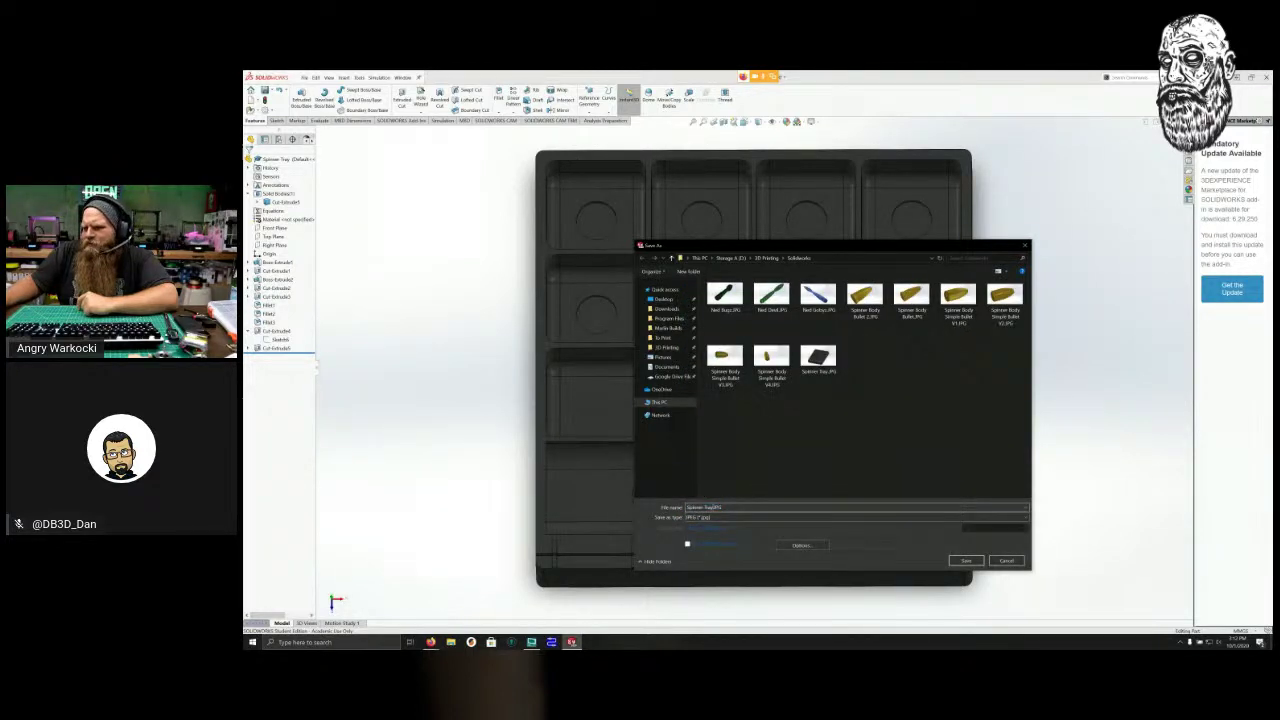
type("V1")
key("Return")
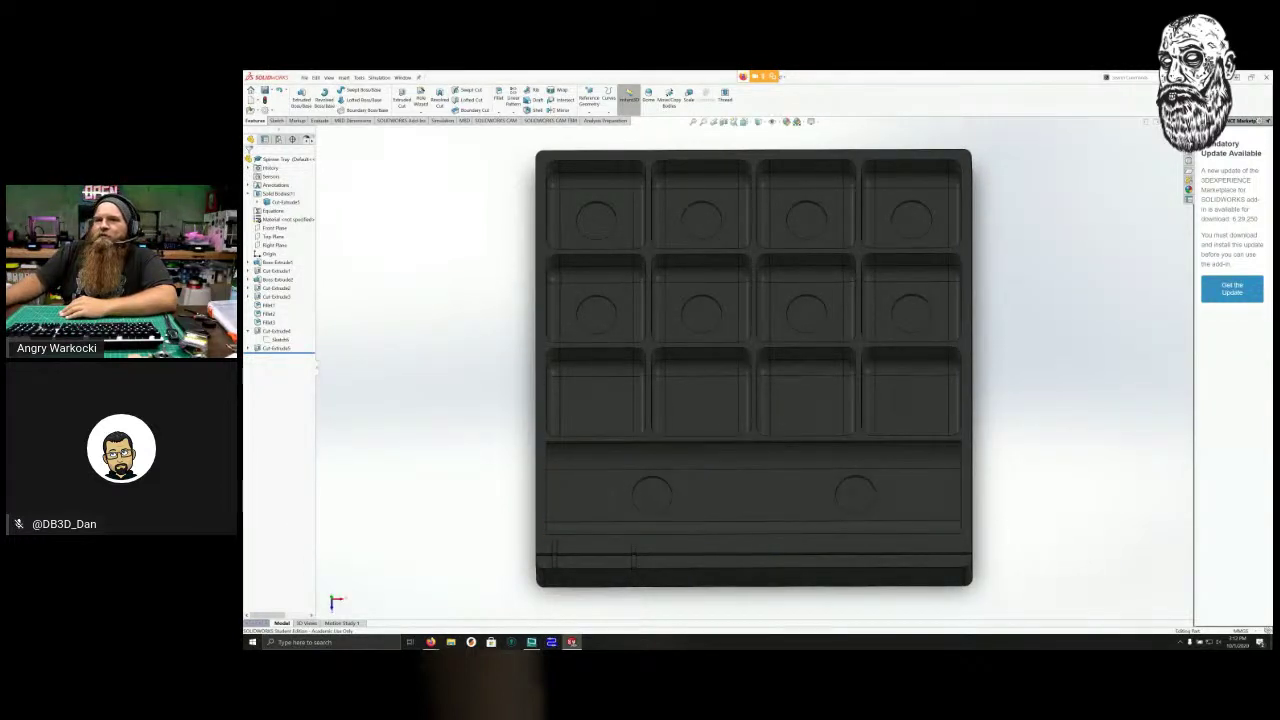
Export the part as a STEP file named Spinner Tray in the Solidworks folder.
left_click(268, 91)
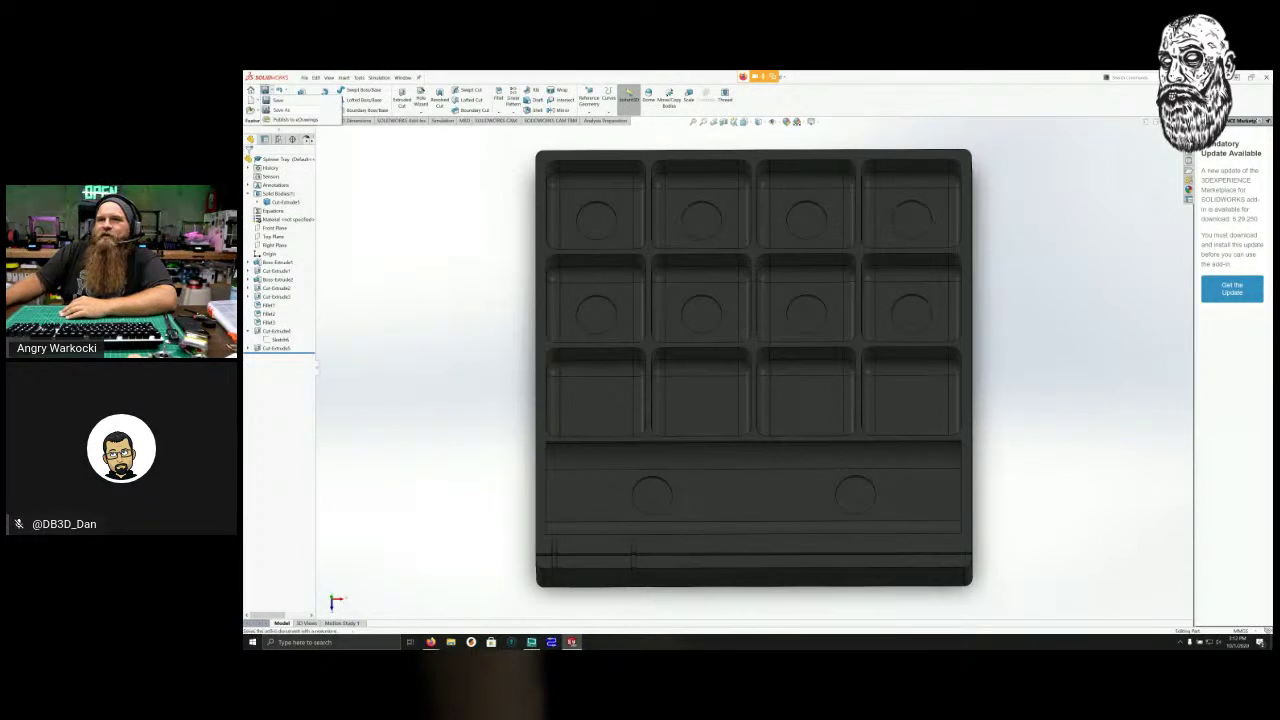
left_click(282, 110)
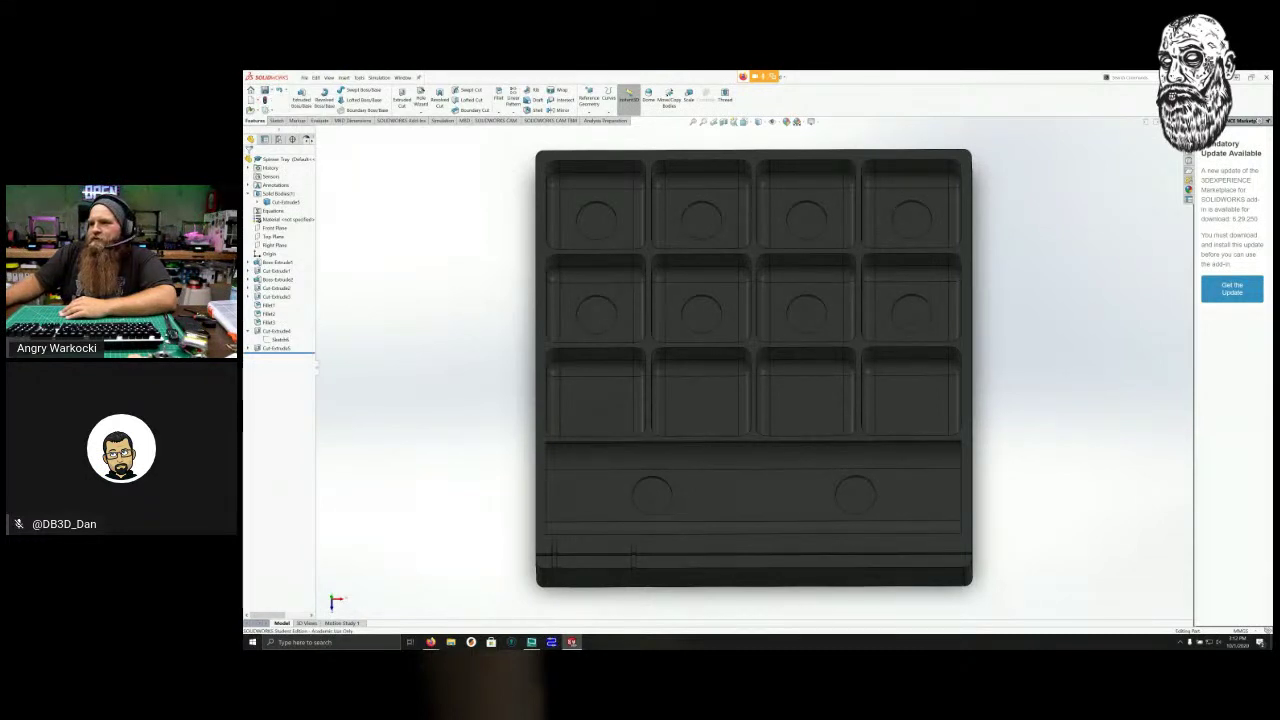
left_click(856, 496)
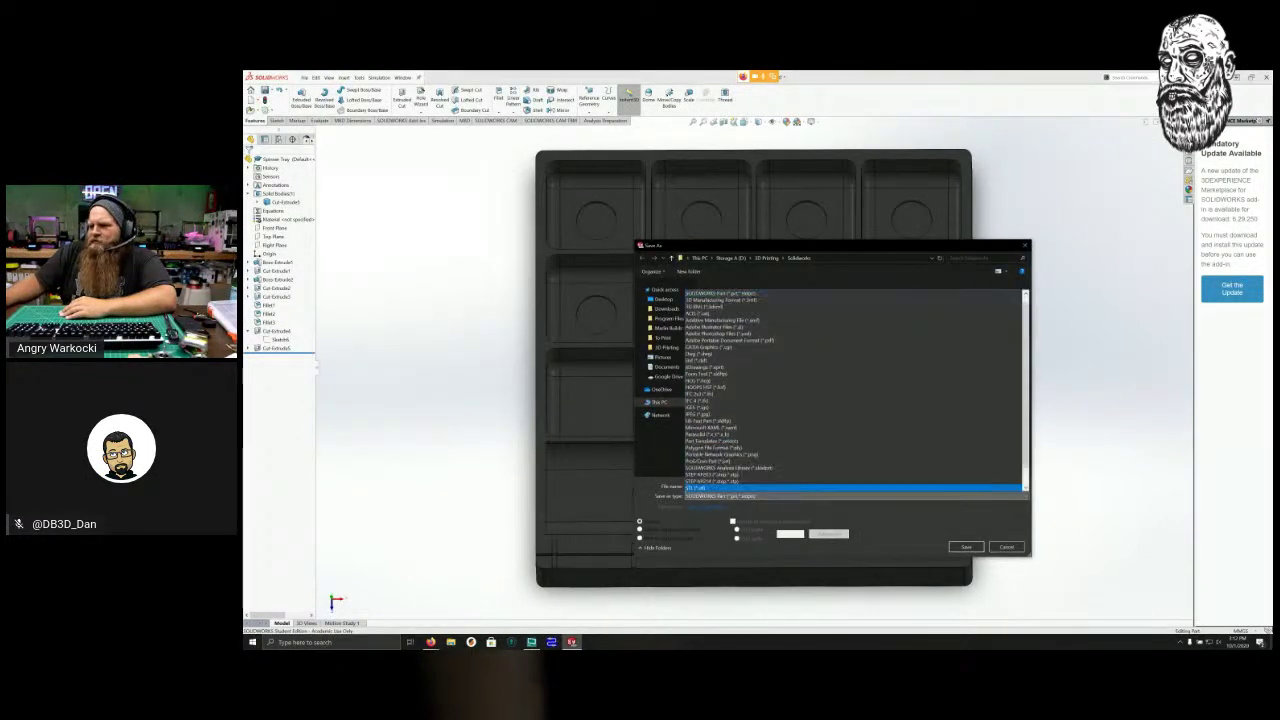
scroll(853, 390, "down", 1)
left_click(853, 454)
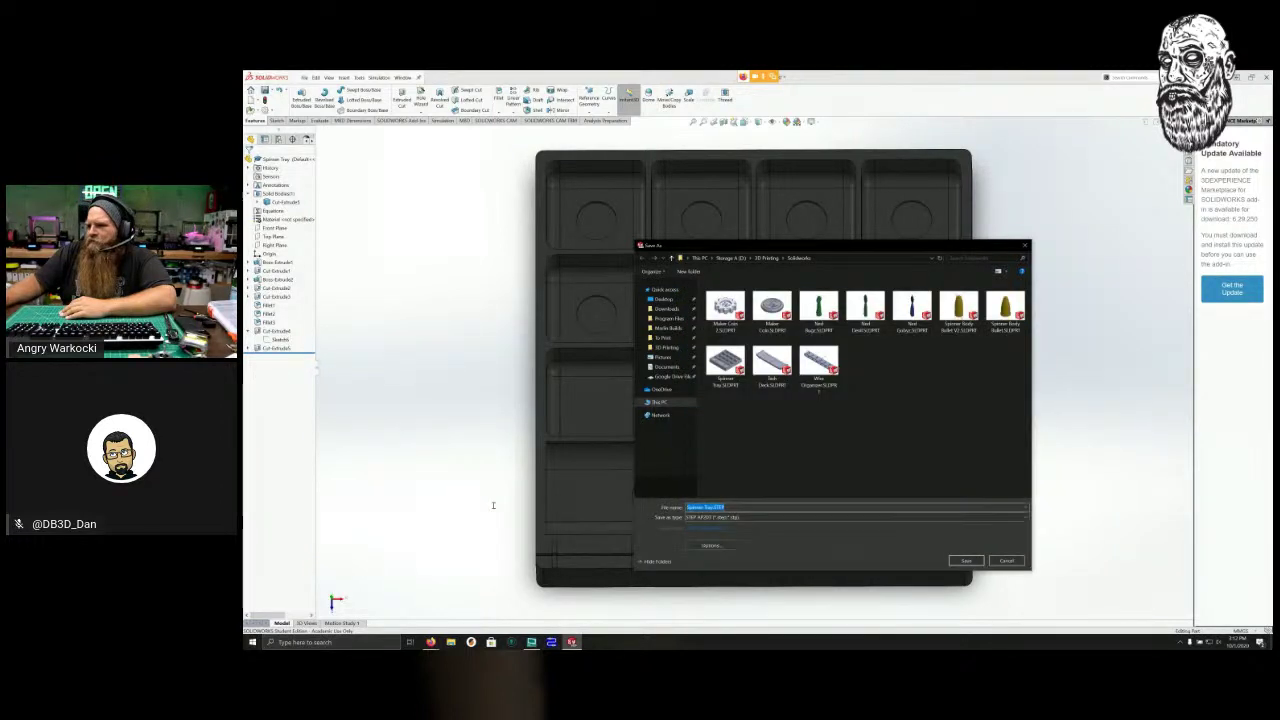
left_click(966, 559)
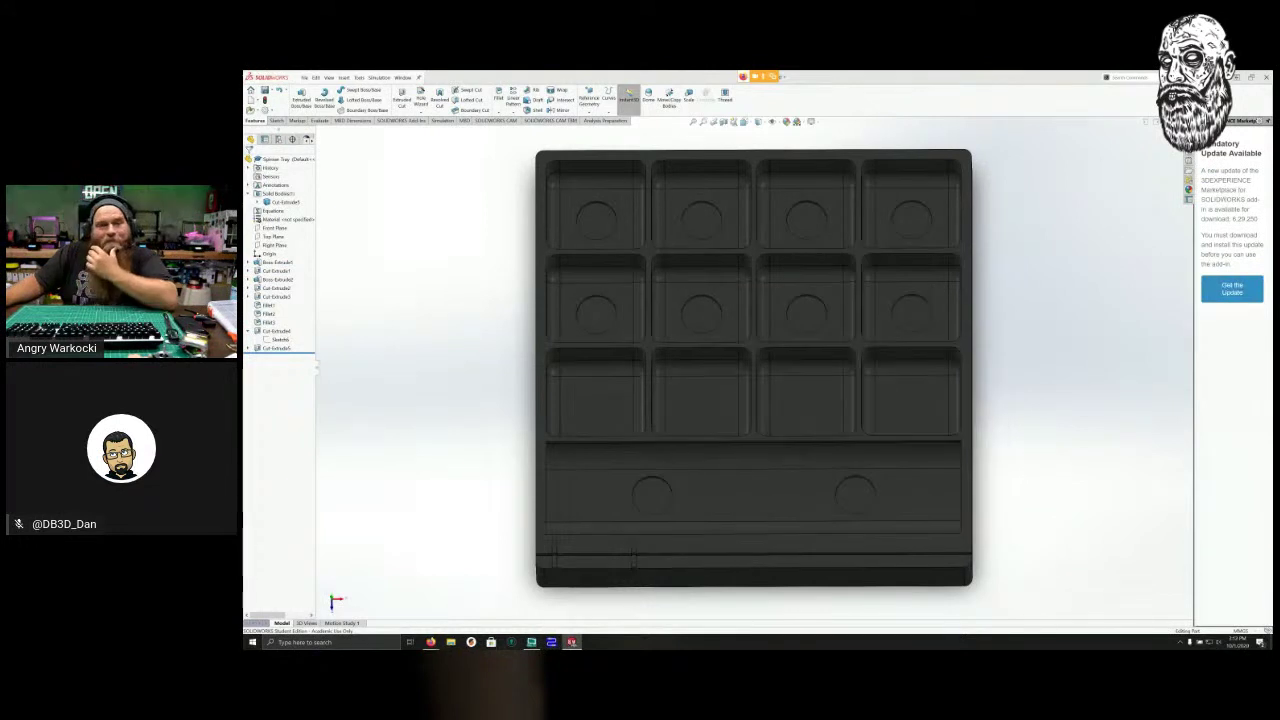
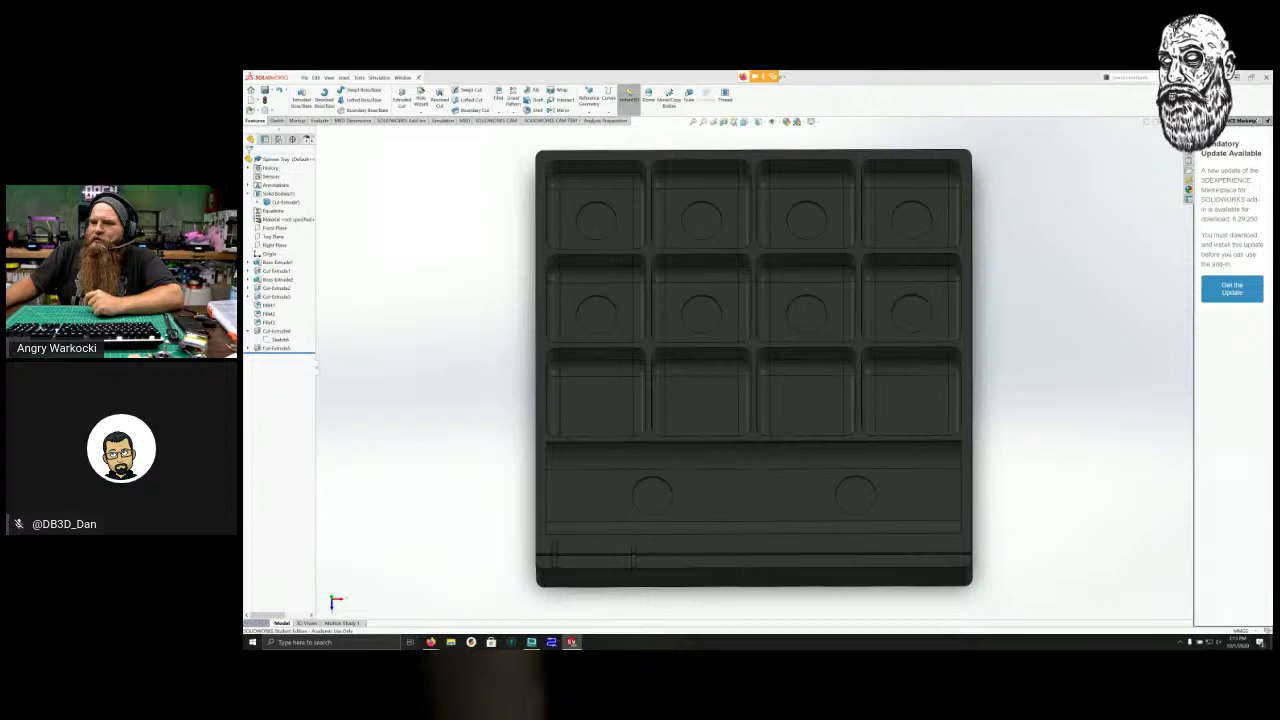
Open a new Firefox window and go to prusaprinters.org.
key("super+Tab")
key("Escape")
right_click(430, 641)
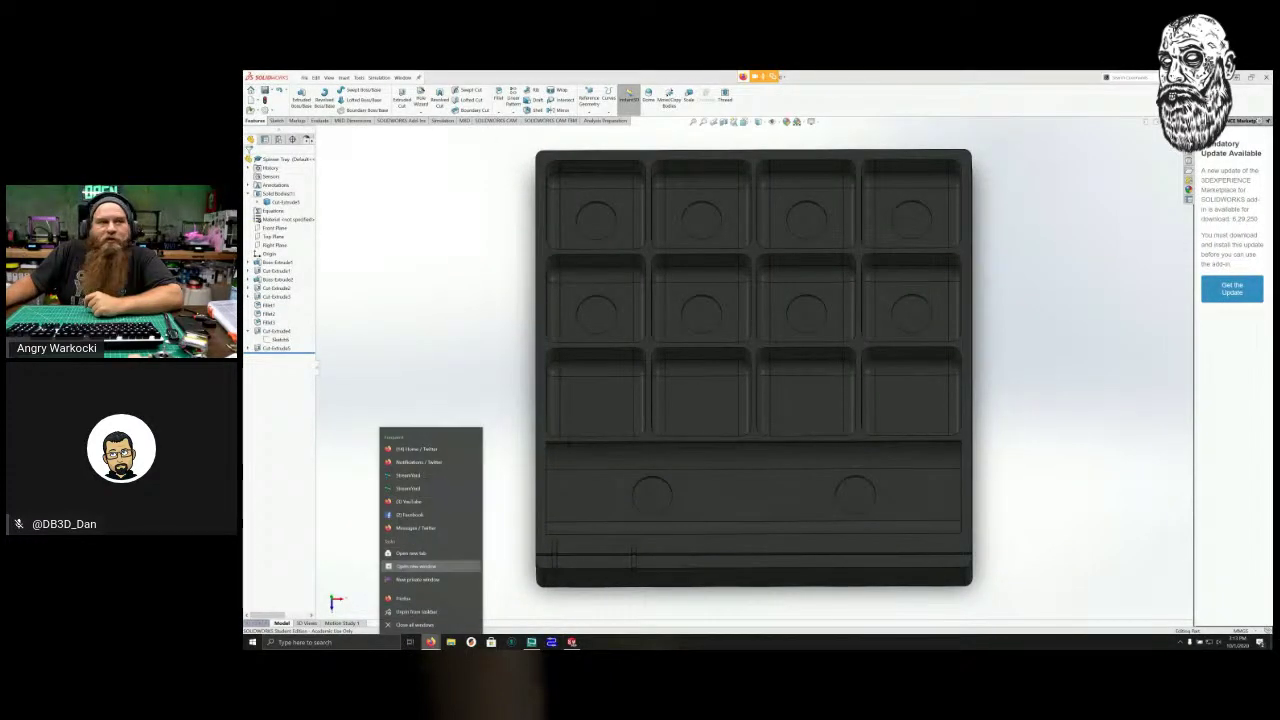
left_click(415, 566)
left_click(588, 92)
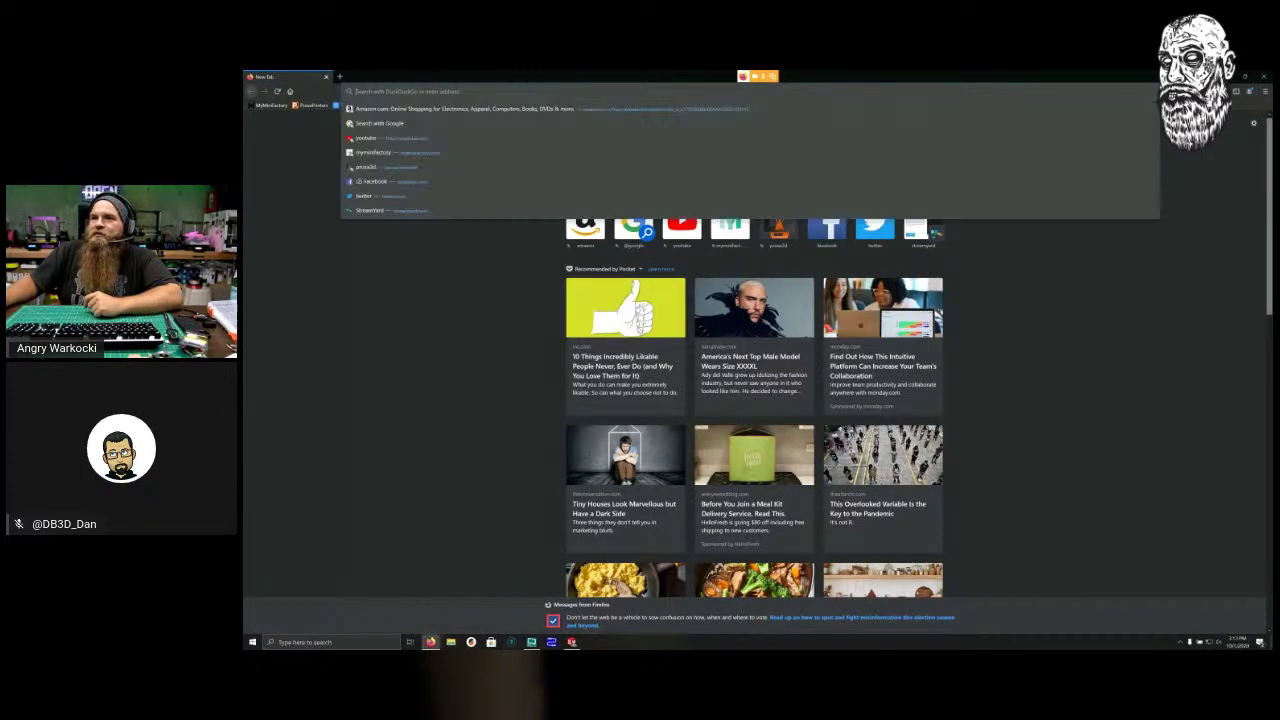
type("prusaprinters.org")
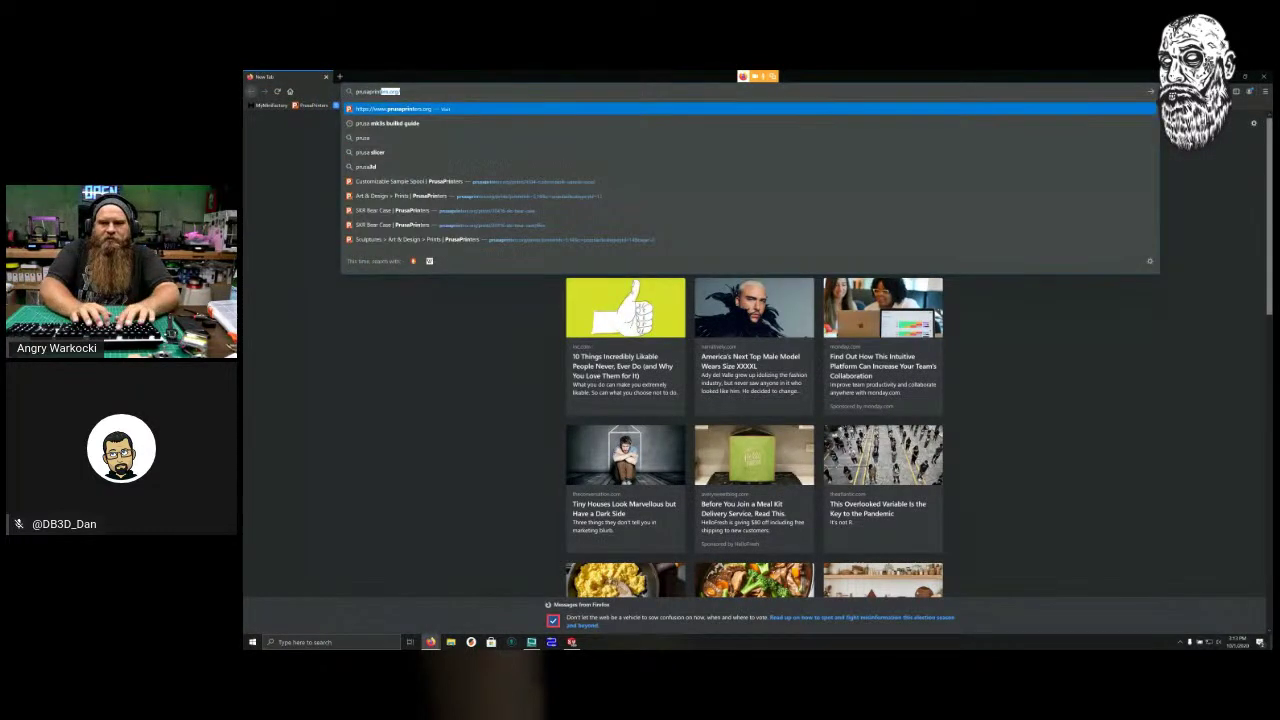
key("Return")
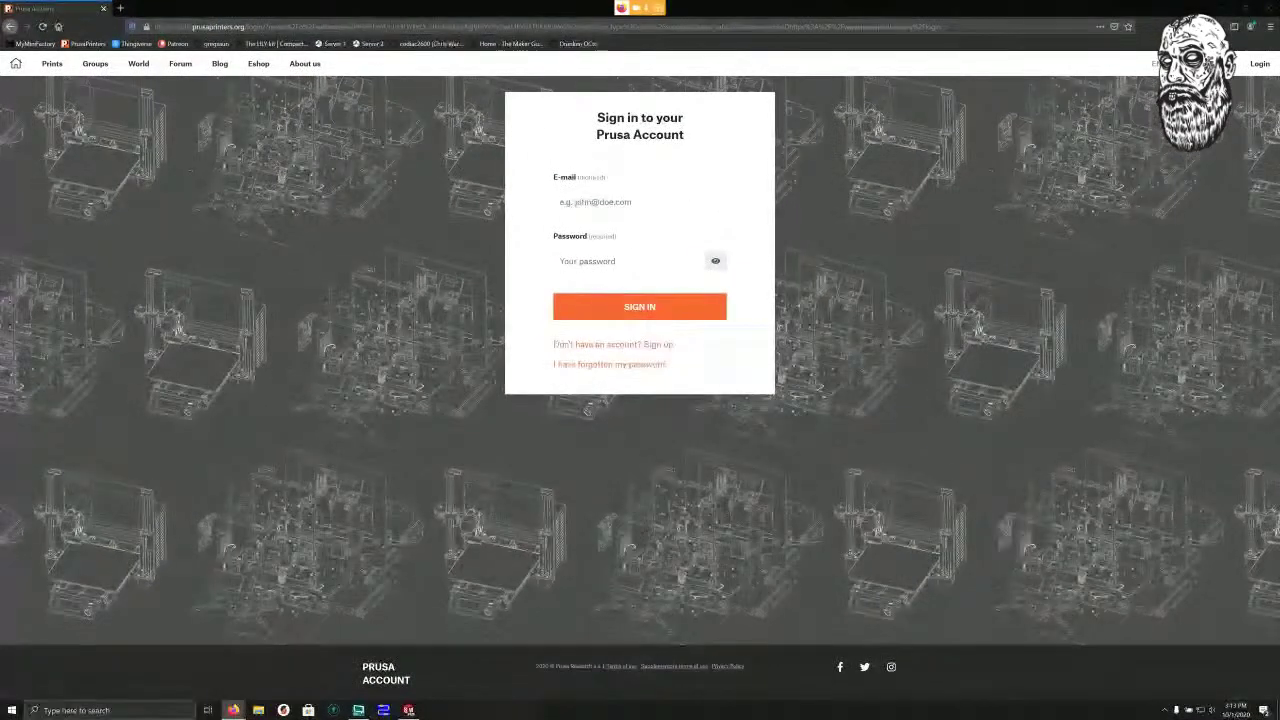
Try to sign in to the Prusa account with the saved e-mail address and the account password.
left_click(640, 202)
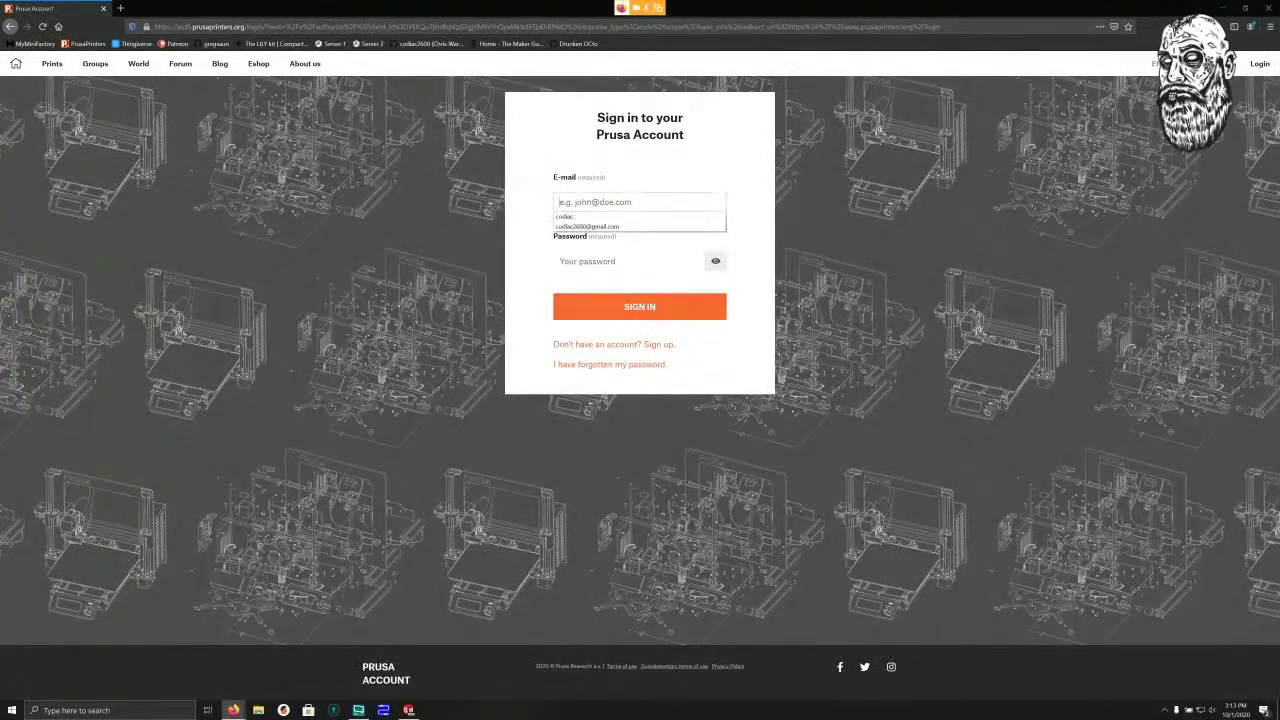
left_click(588, 226)
left_click(630, 261)
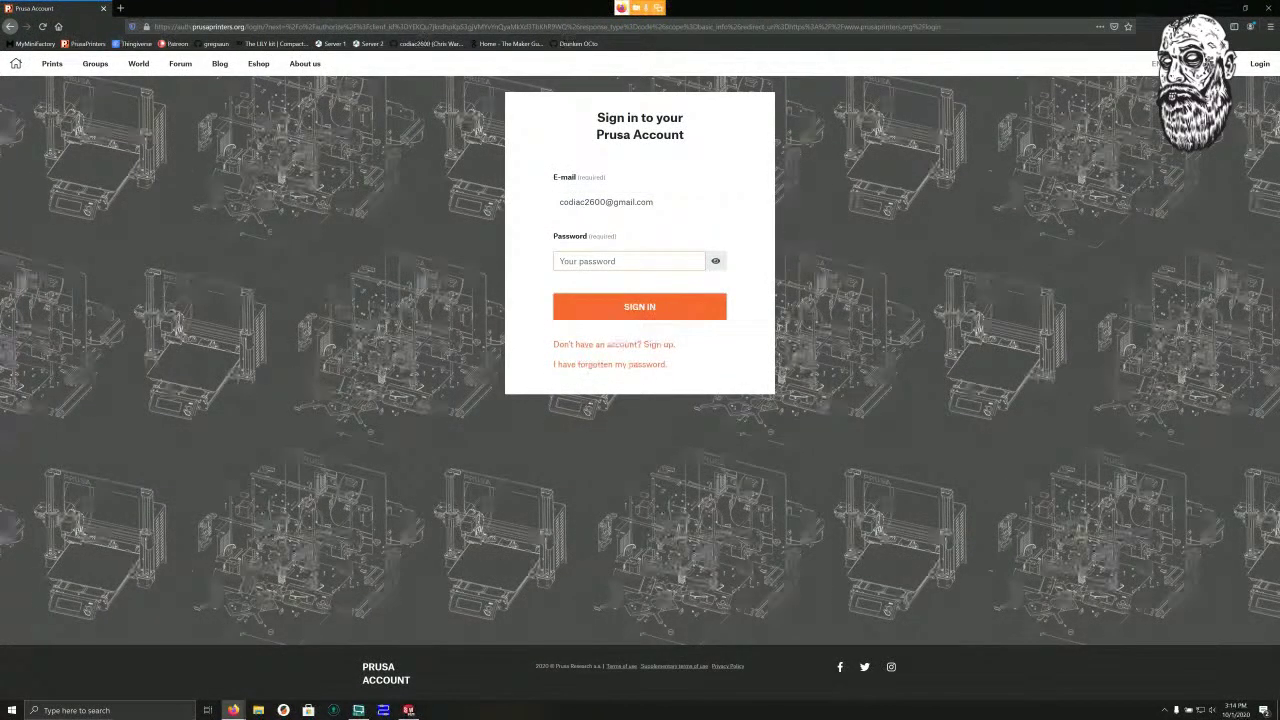
type("•")
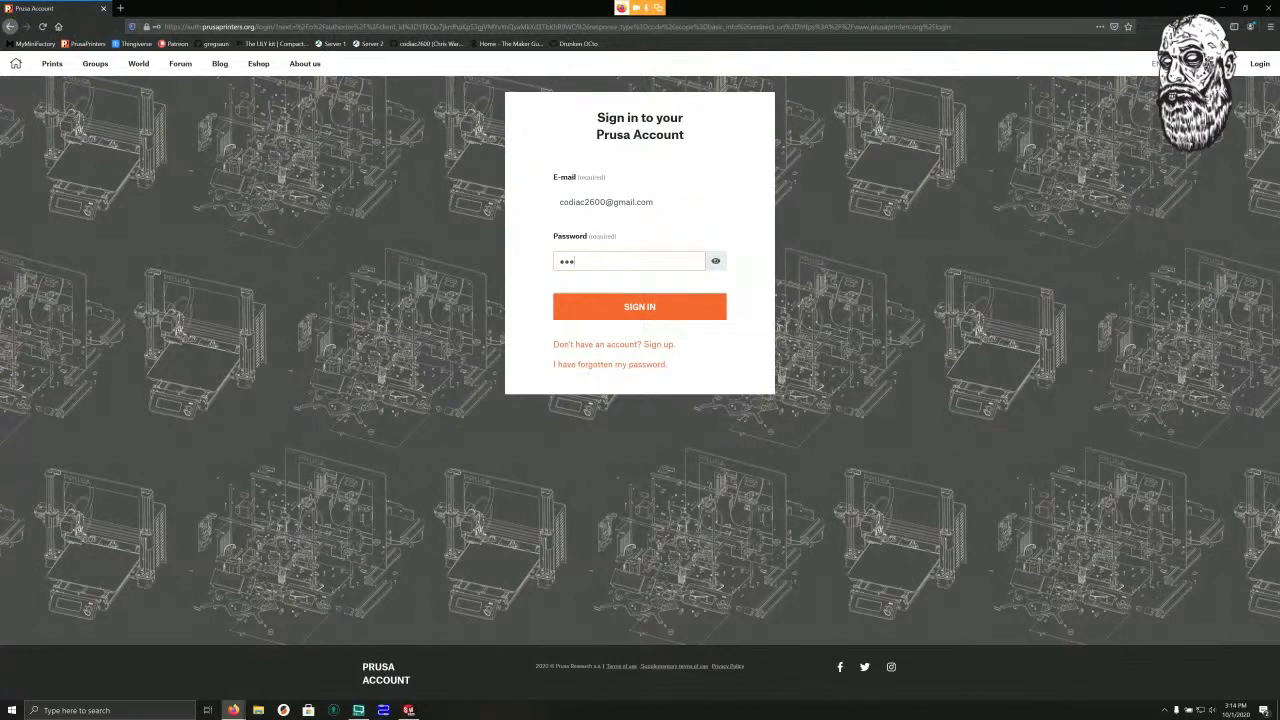
type("••••••••••")
key("Return")
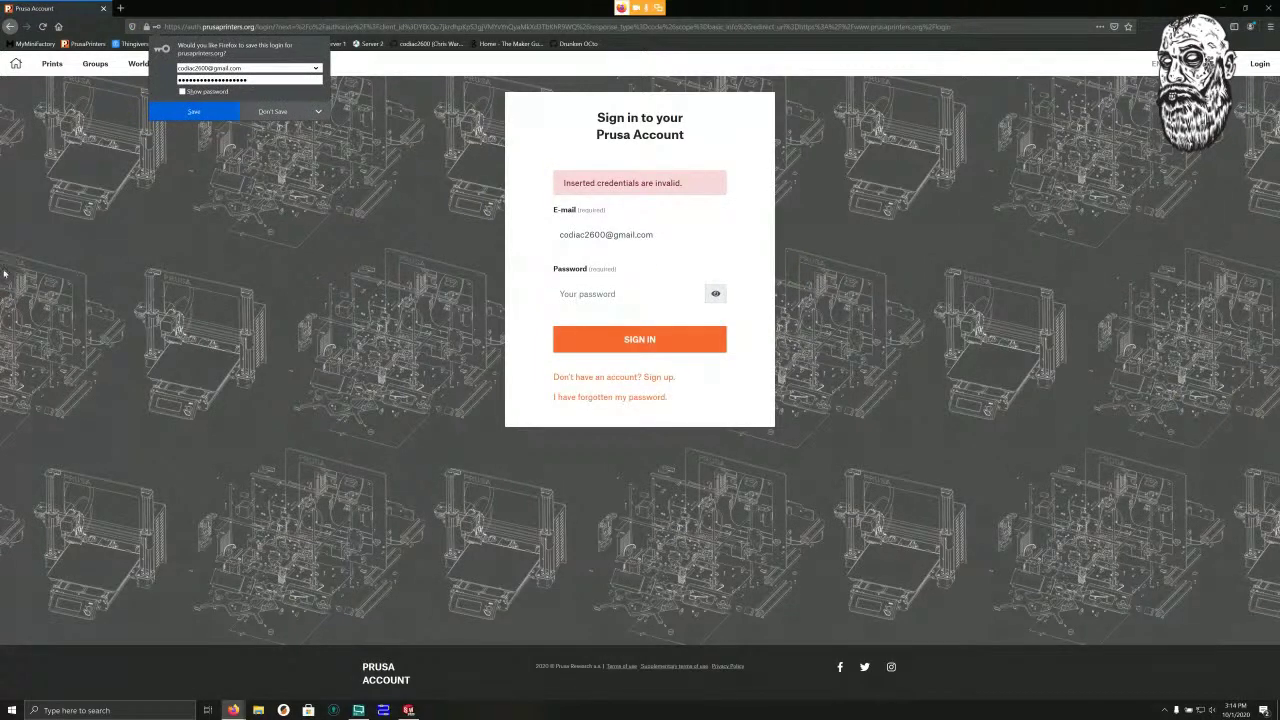
Re-enter the account password, submit the sign-in, and decline saving the login in Firefox.
left_click(629, 294)
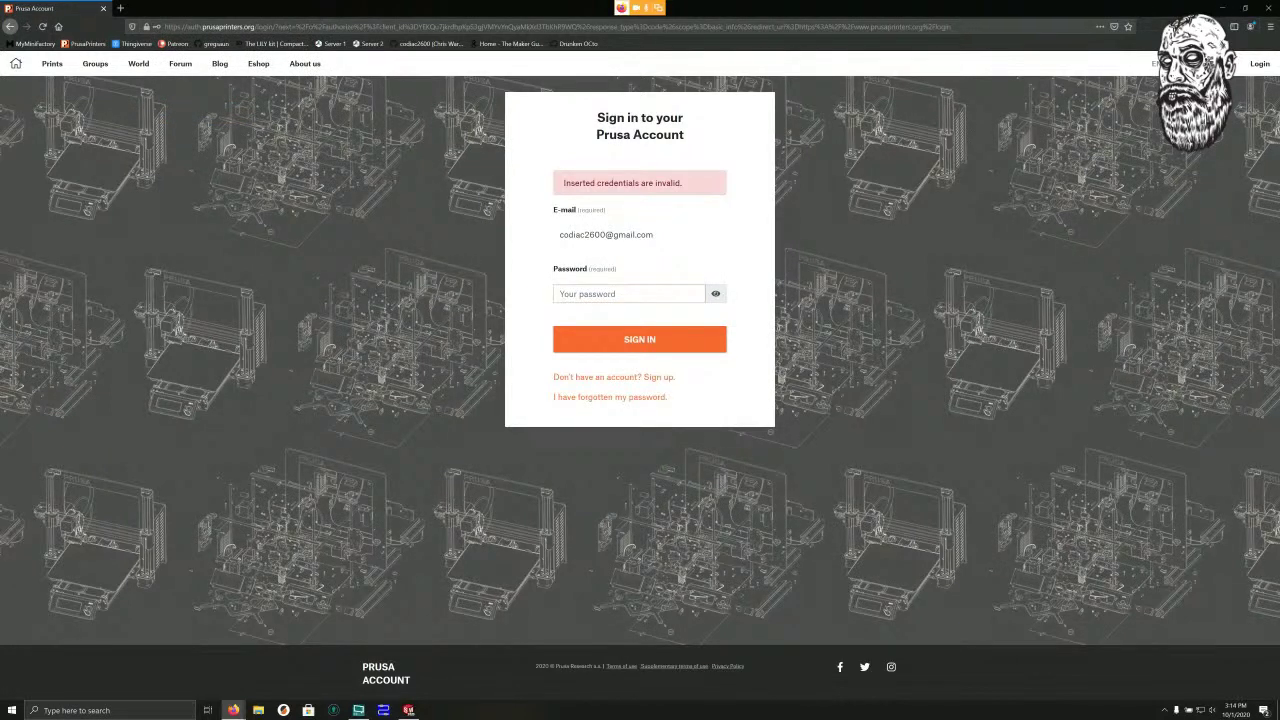
type("•••••••••")
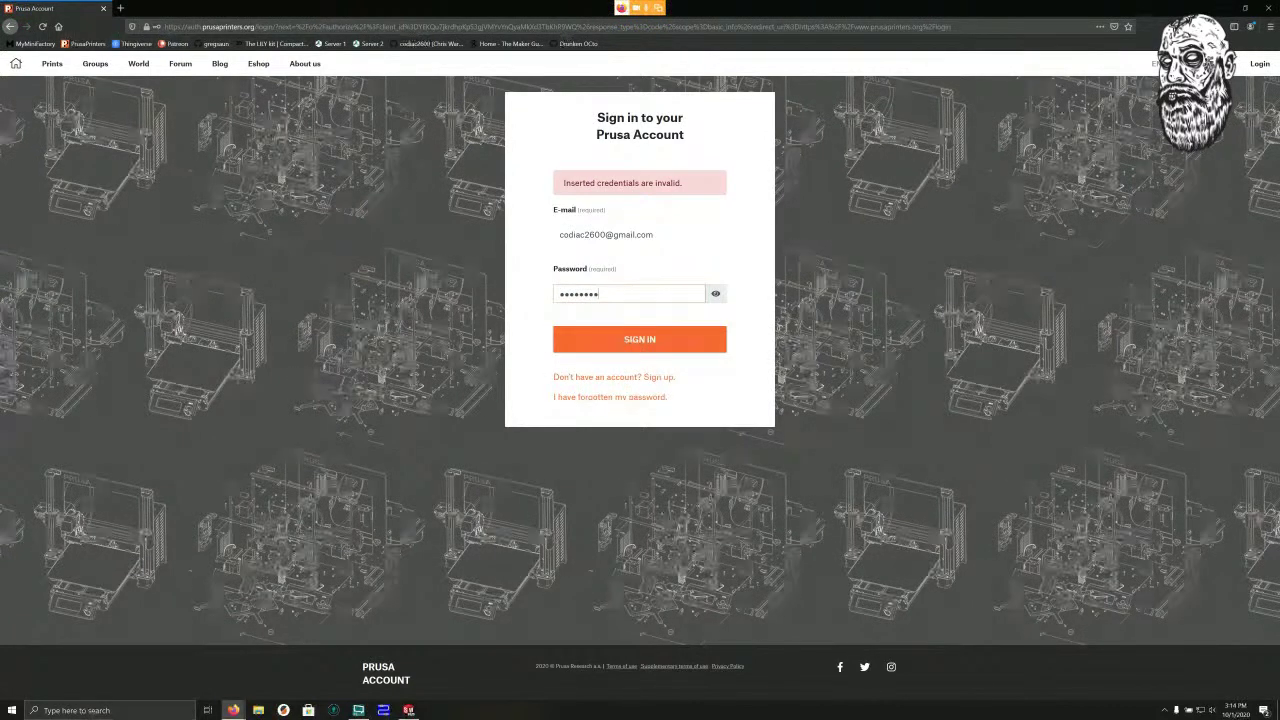
type("••")
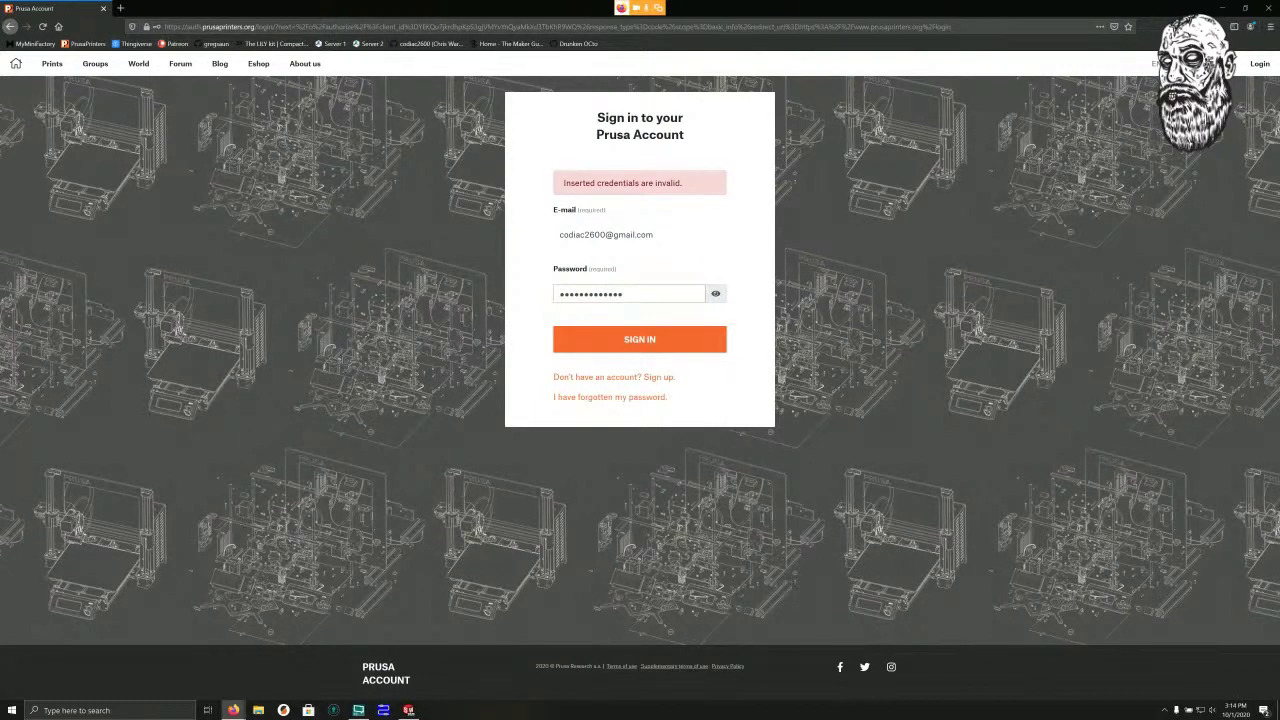
type("••••")
key("Return")
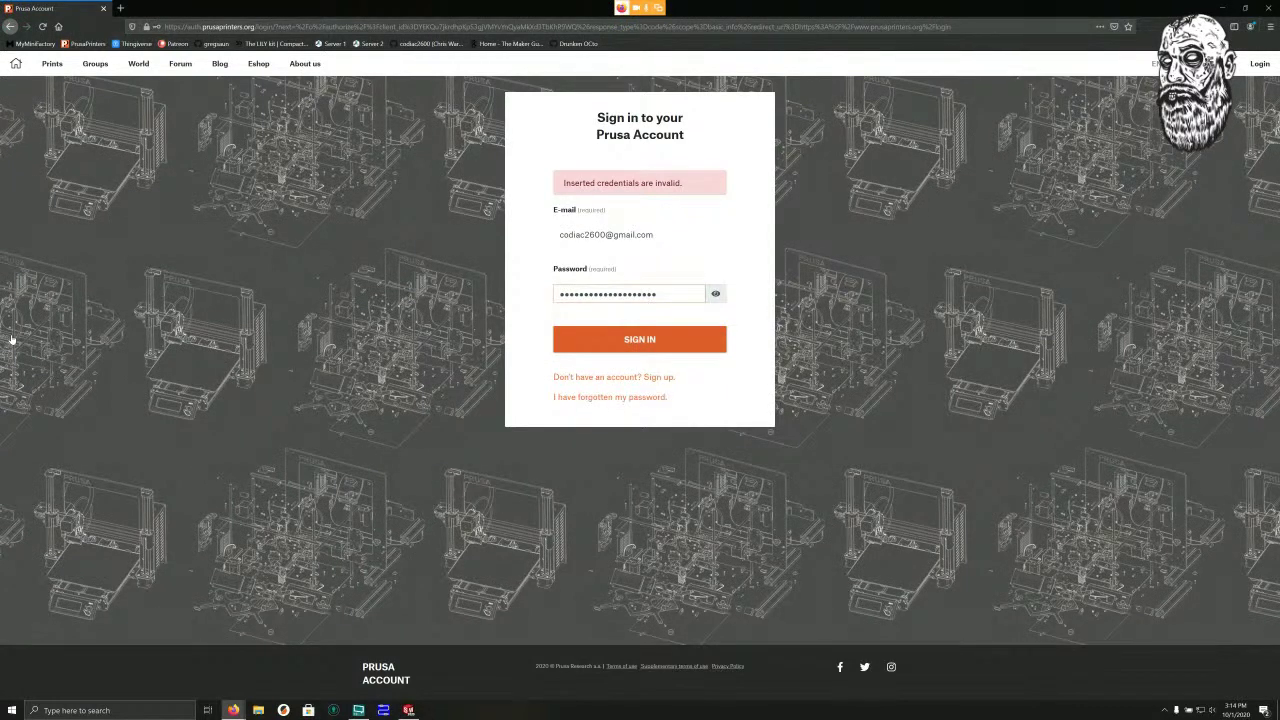
left_click(640, 340)
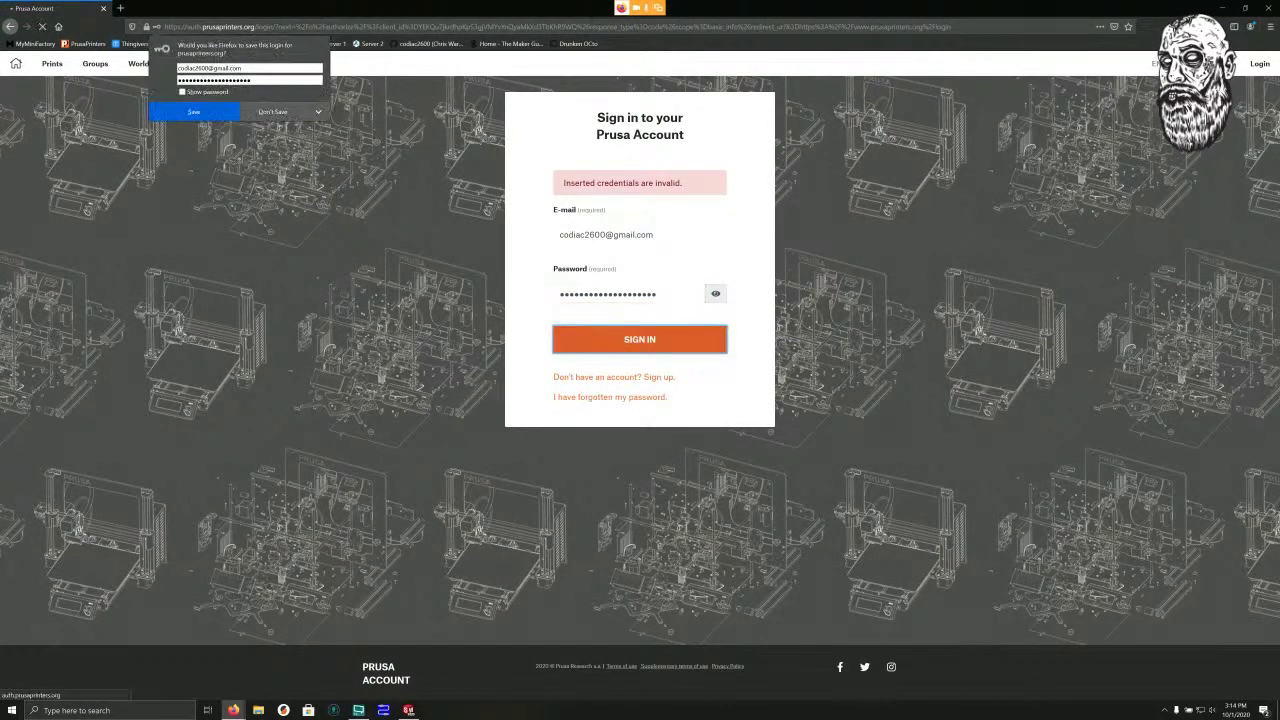
left_click(273, 112)
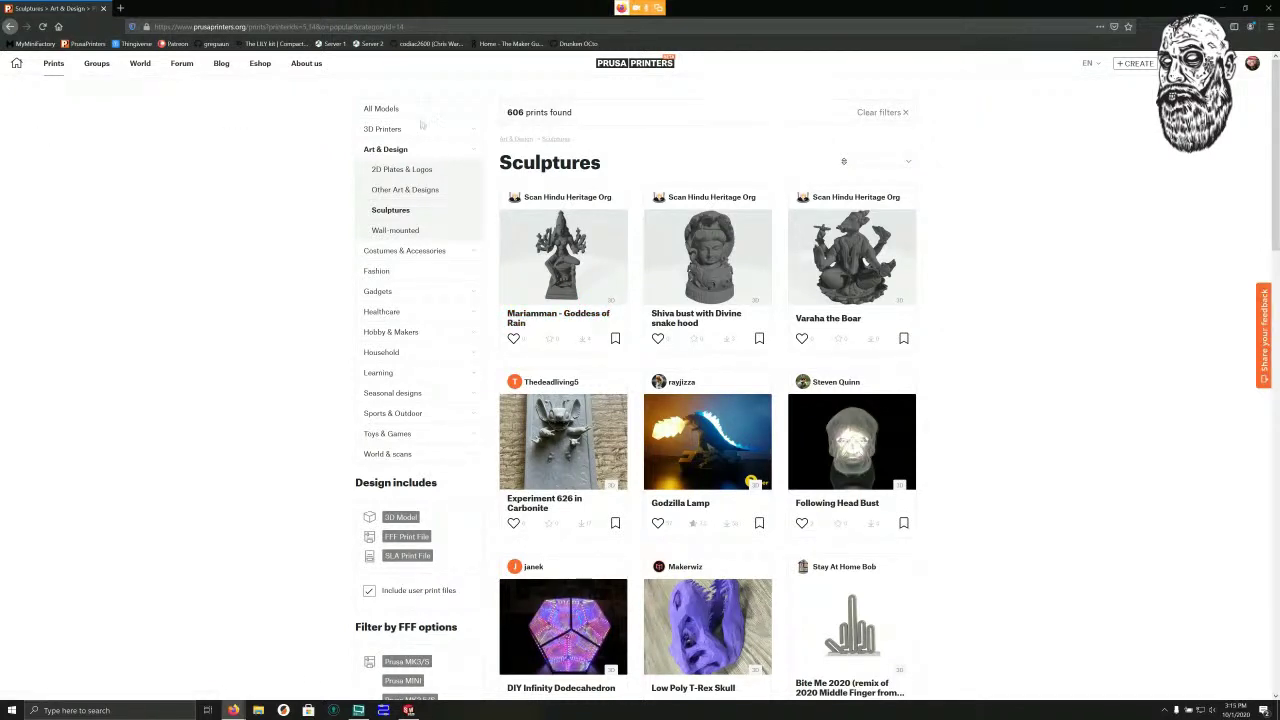
Start a new print from the account profile and open the Solidworks folder under 3D Printing in File Explorer.
left_click(1252, 64)
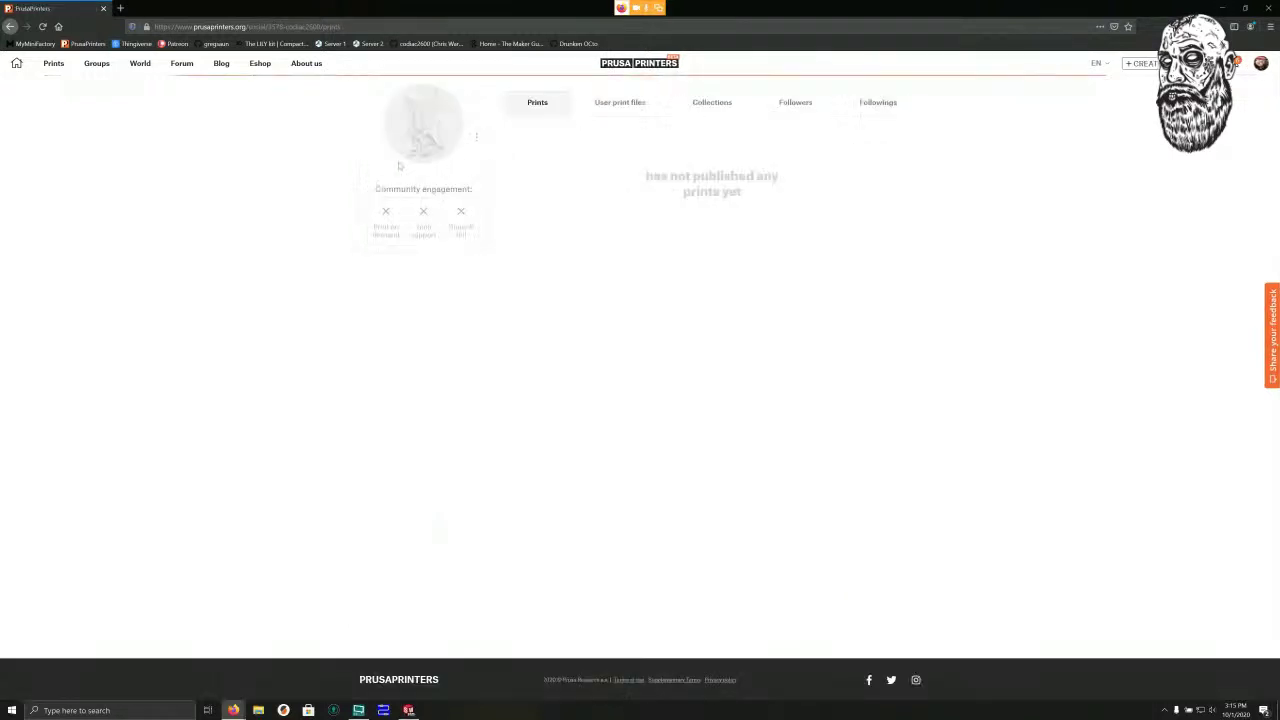
left_click(645, 137)
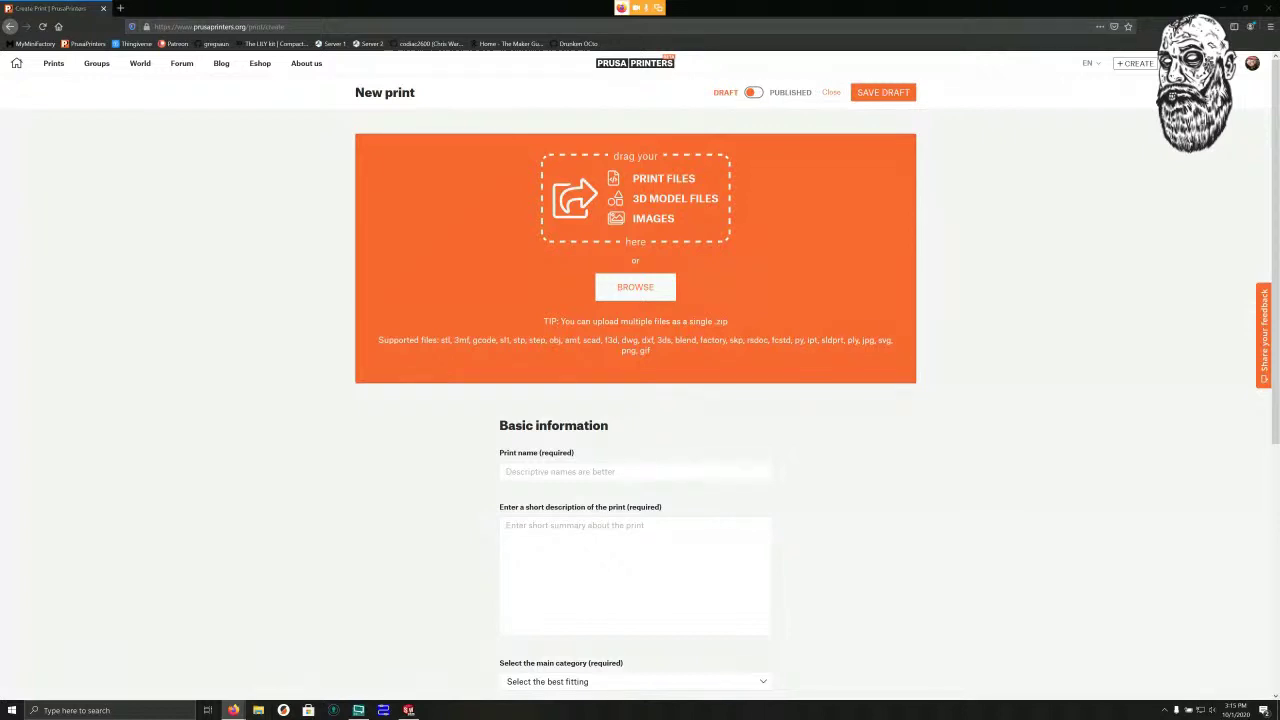
left_click(258, 710)
left_click_drag(300, 78, 288, 191)
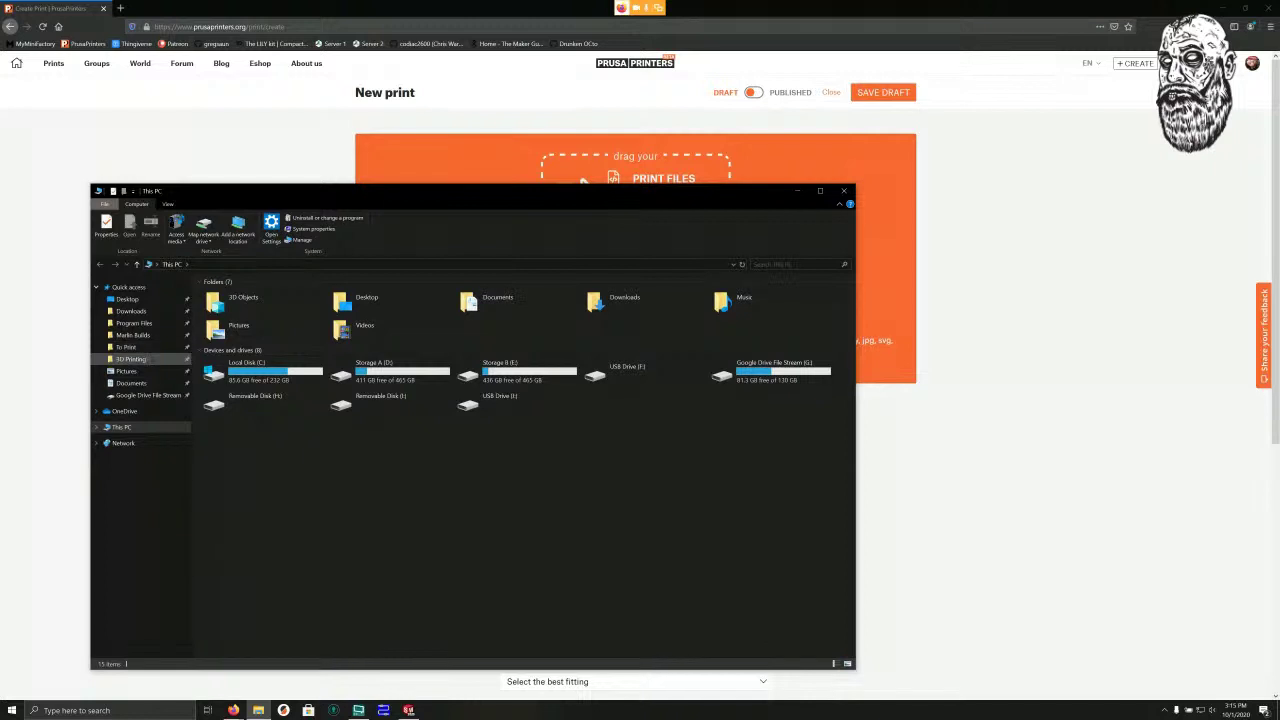
left_click(130, 359)
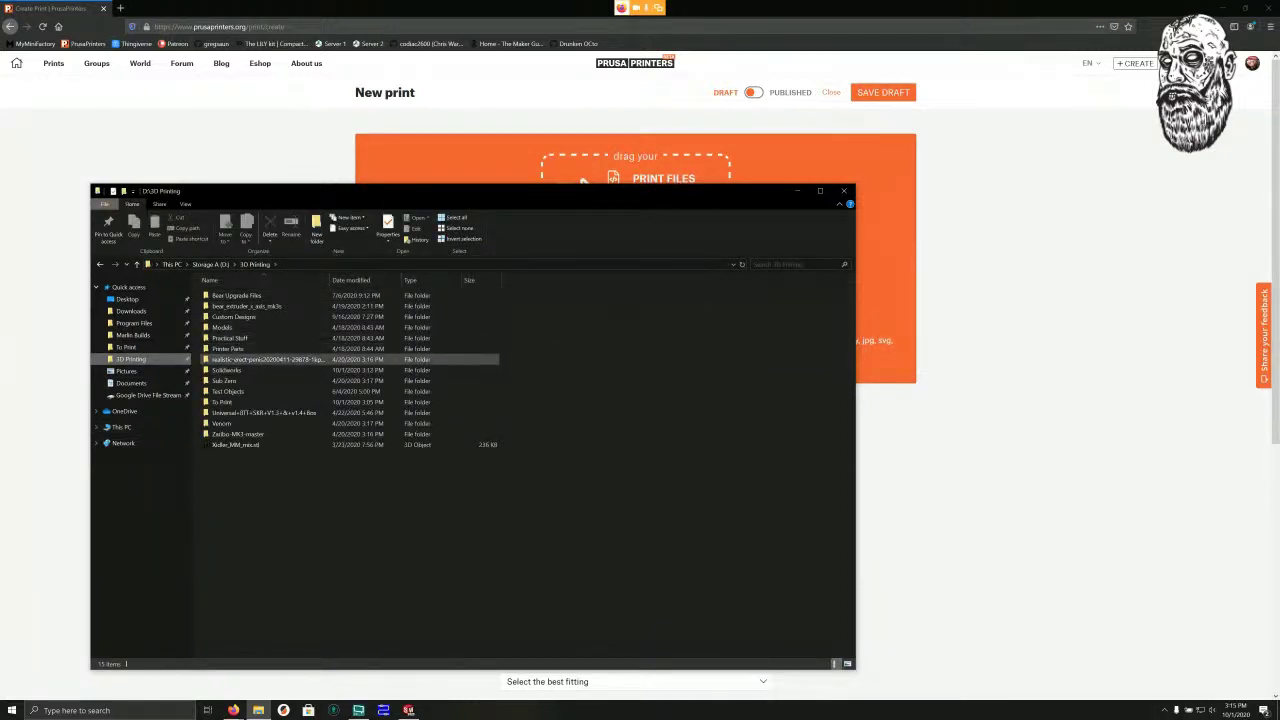
double_click(228, 370)
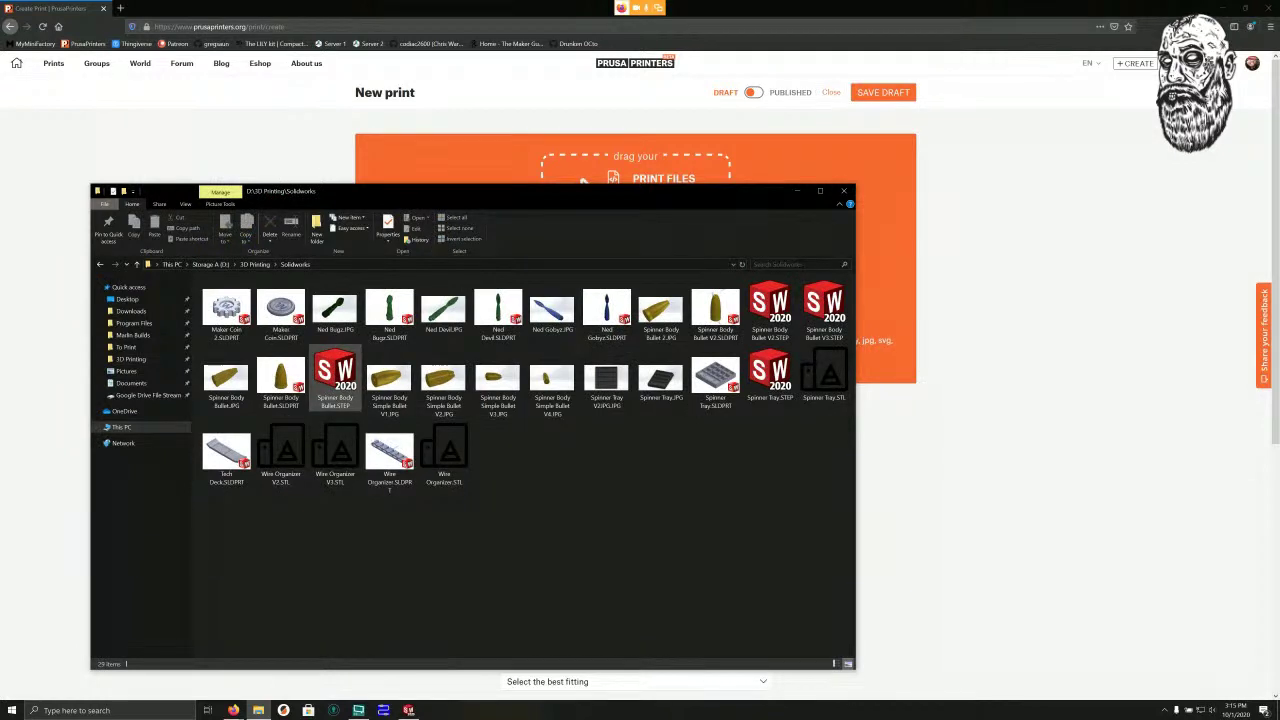
Upload the Spinner Tray SLDPRT, STEP and STL files and its two JPG images to the new print, returning to the Firefox page.
left_click(335, 378)
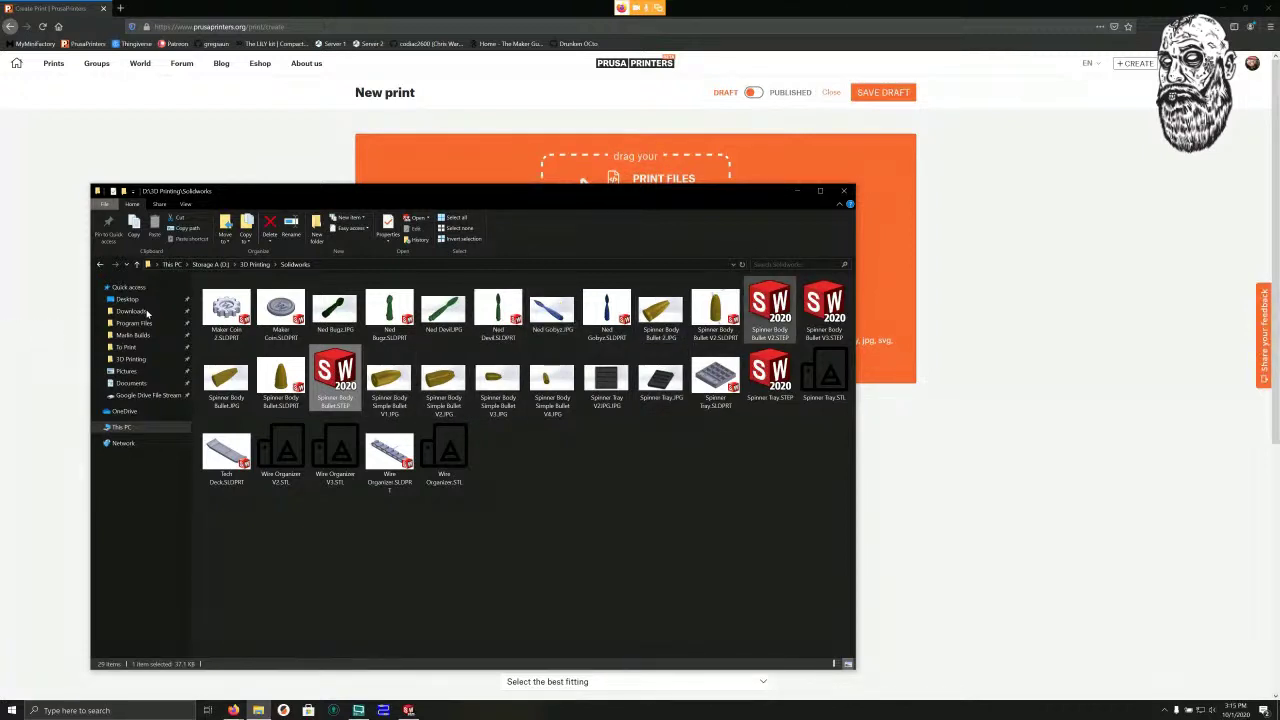
left_click(768, 370)
left_click(716, 388)
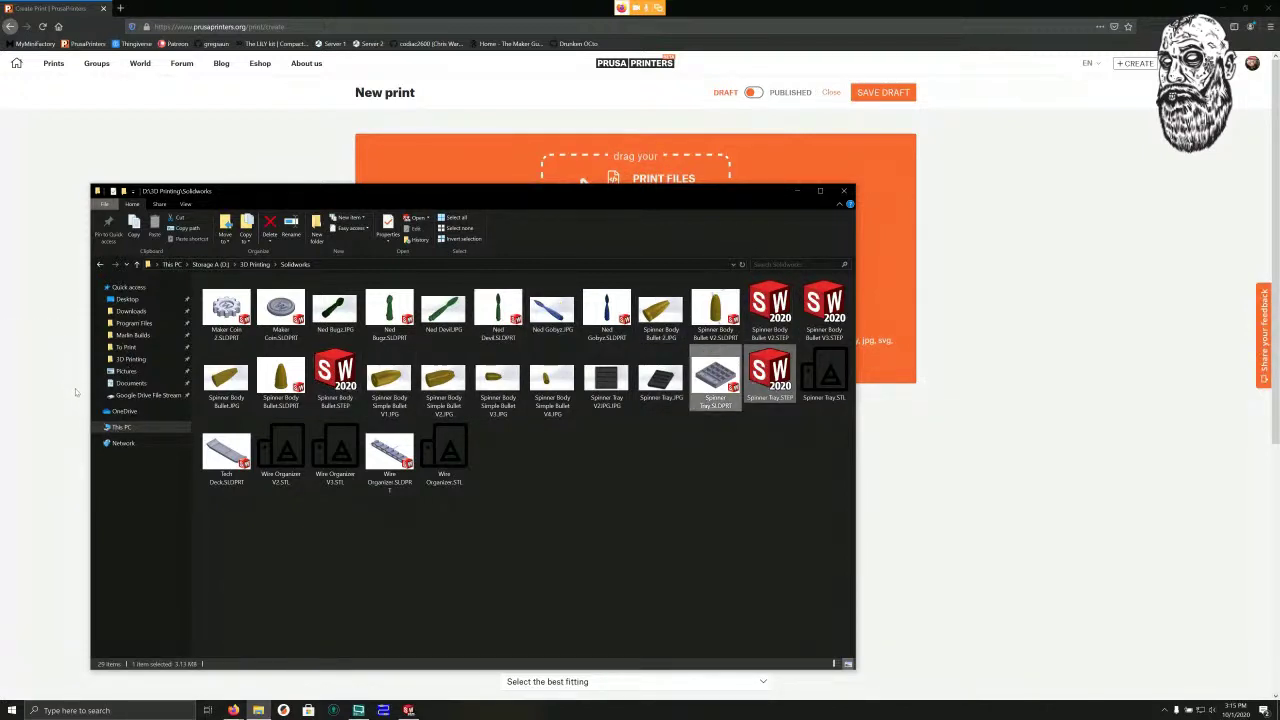
left_click(820, 380, "ctrl")
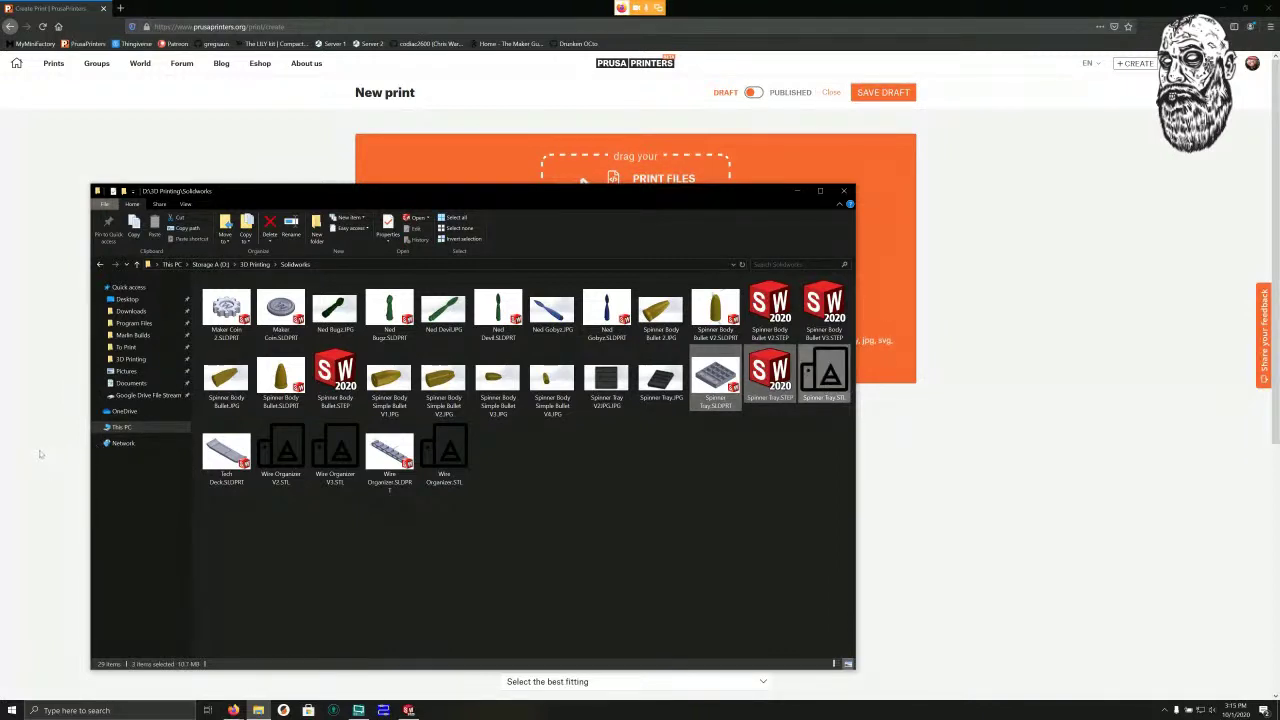
left_click(655, 386, "ctrl")
left_click(607, 386, "ctrl")
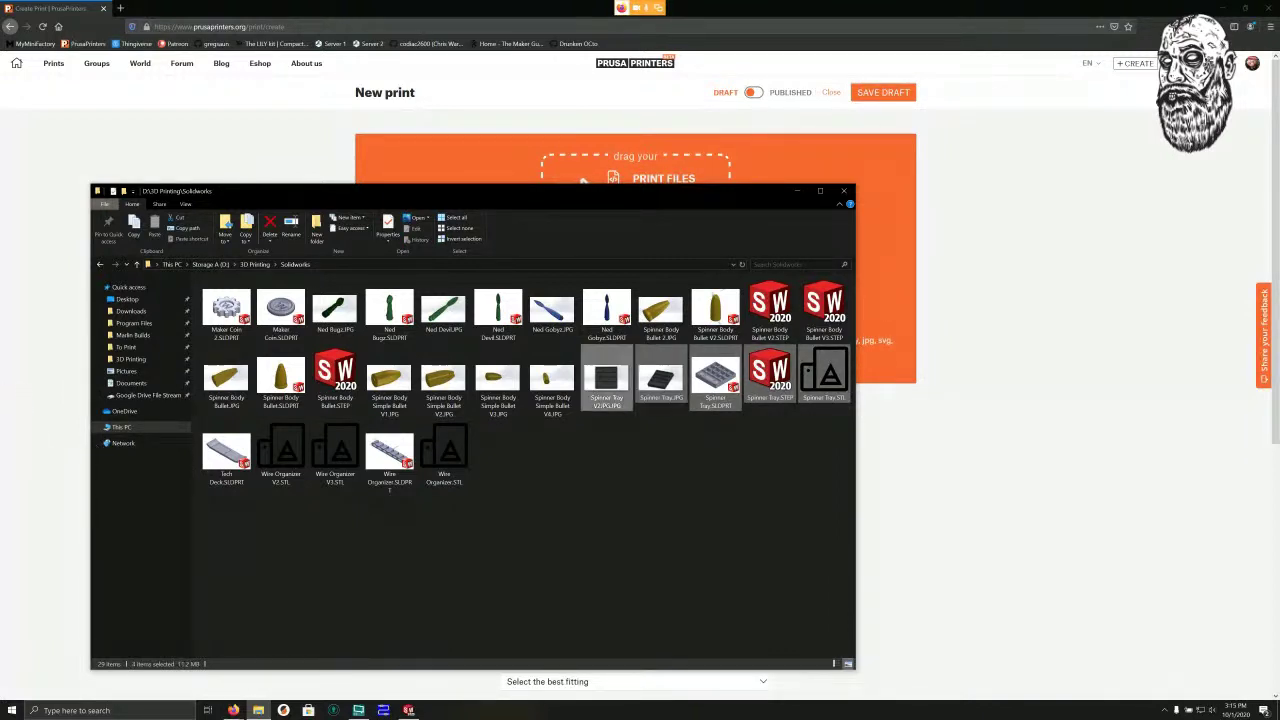
left_click_drag(817, 378, 688, 178)
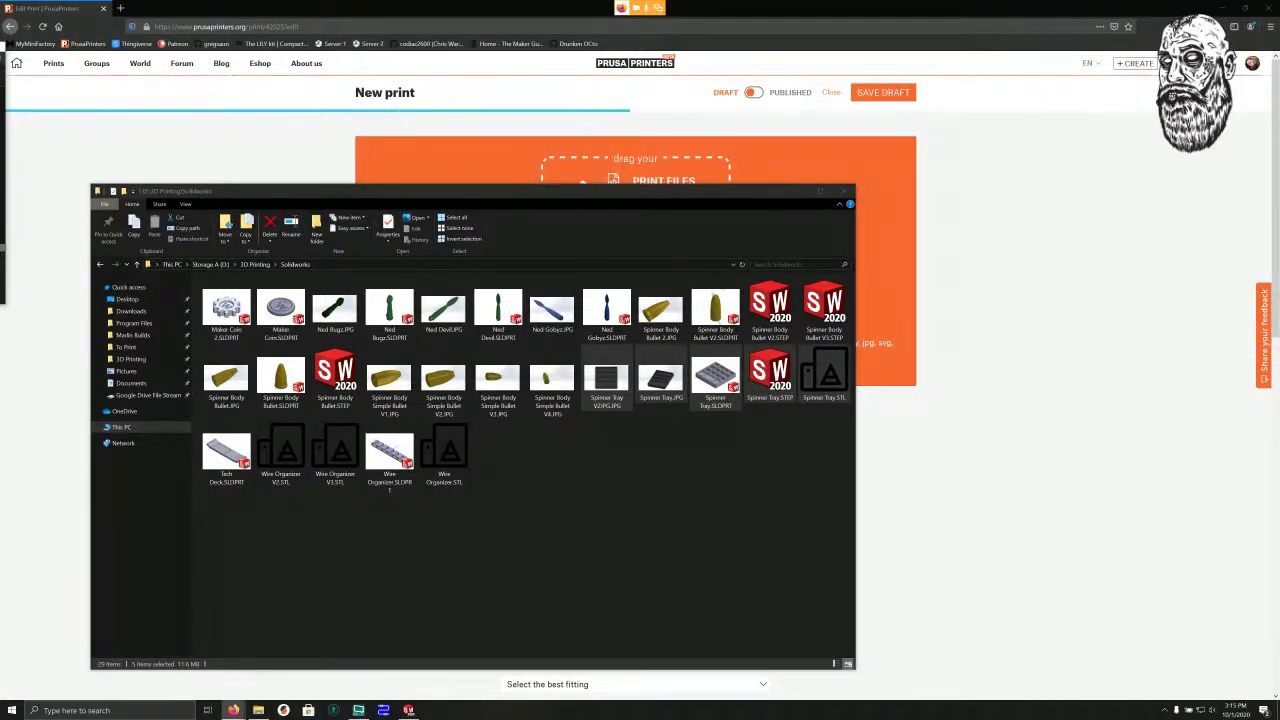
key("alt+Tab")
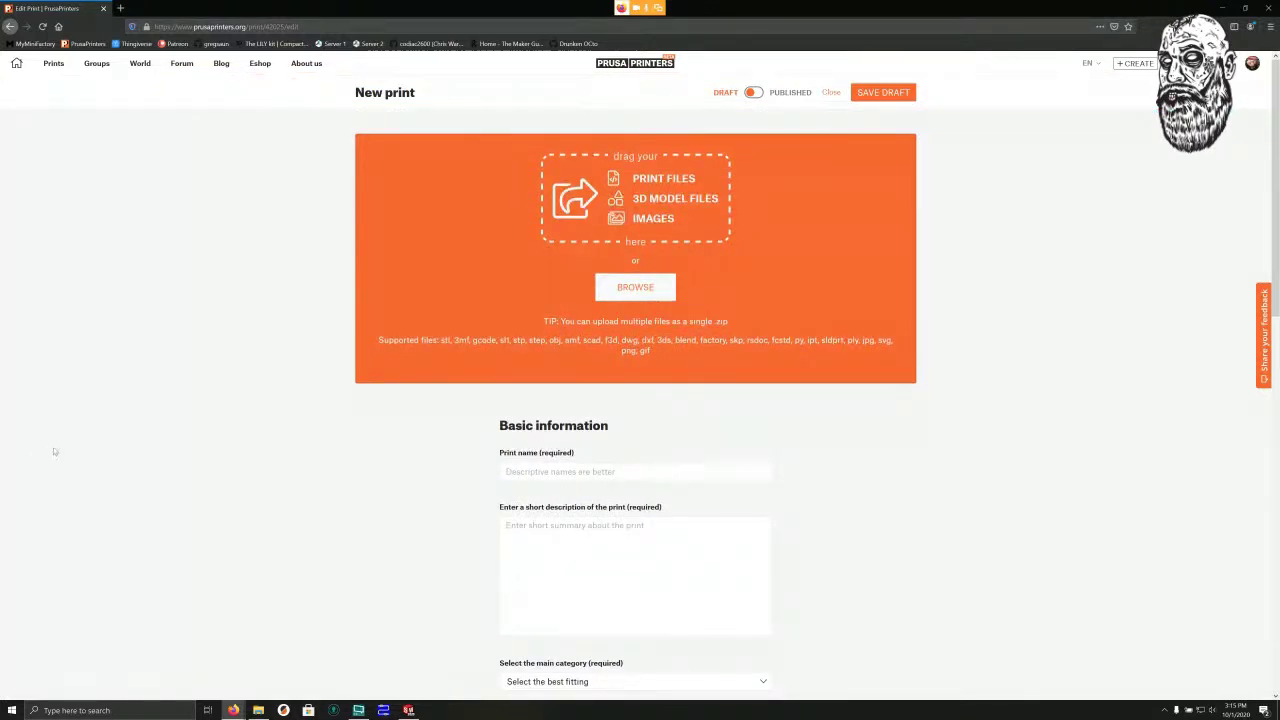
Name the new print "Parts Tray" in the basic information.
scroll(53, 447, "down", 4)
scroll(52, 450, "up", 3)
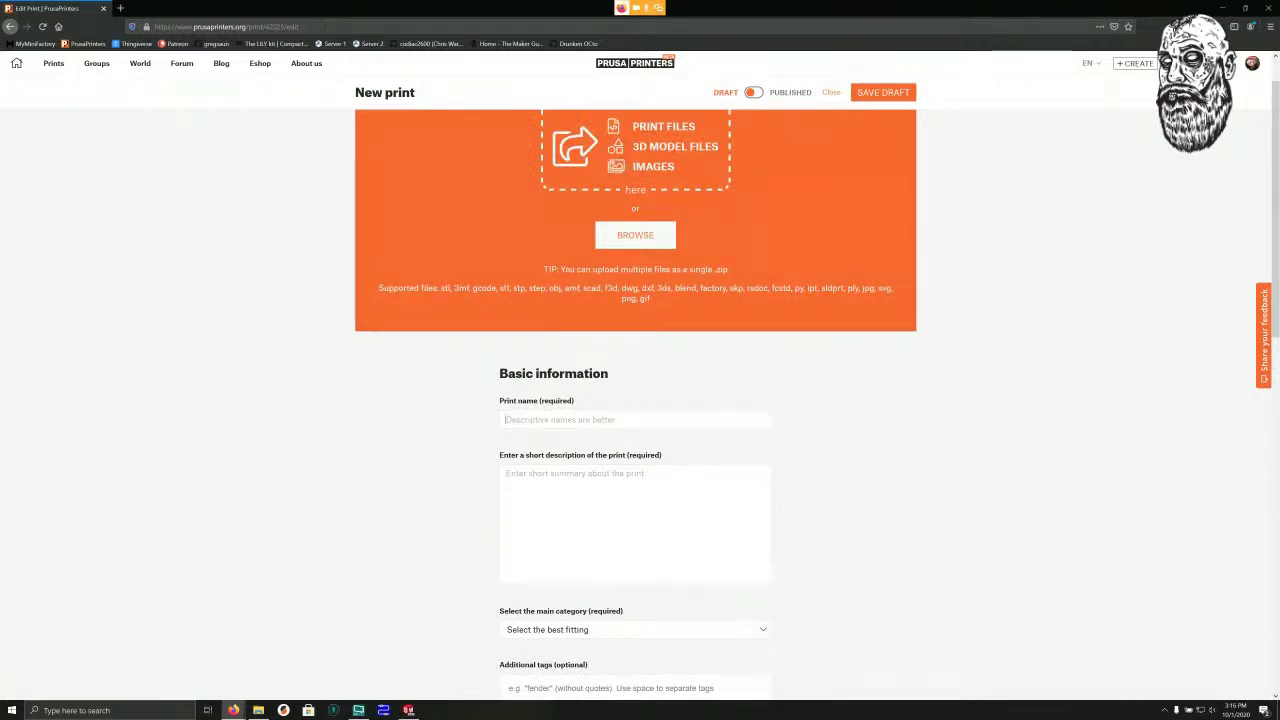
type("Tackle Tray")
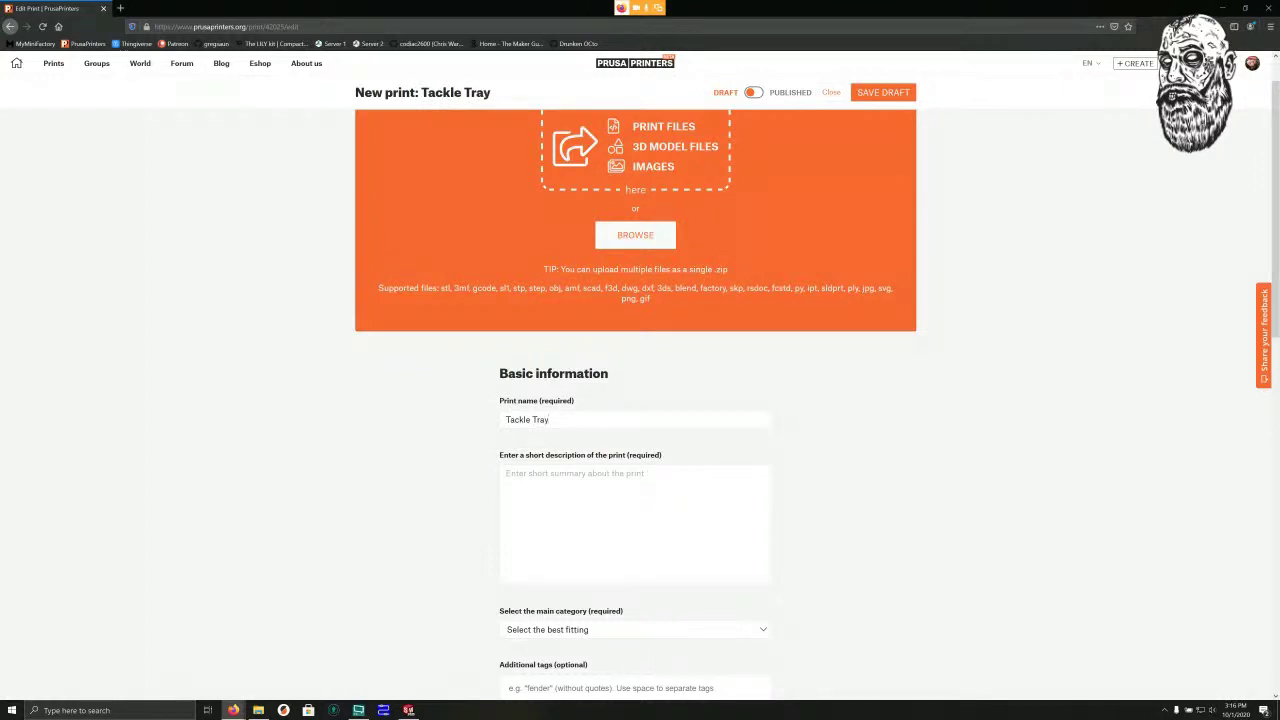
key("BackSpace")
key("BackSpace")
key("BackSpace")
key("BackSpace")
key("BackSpace")
key("BackSpace")
key("BackSpace")
key("BackSpace")
key("BackSpace")
key("BackSpace")
key("BackSpace")
type("Parts Tray")
Begin the short description with "I needed a custom tray for building fishing lures and made something".
type("IU")
type(" needed a cusotm")
type(" tray to")
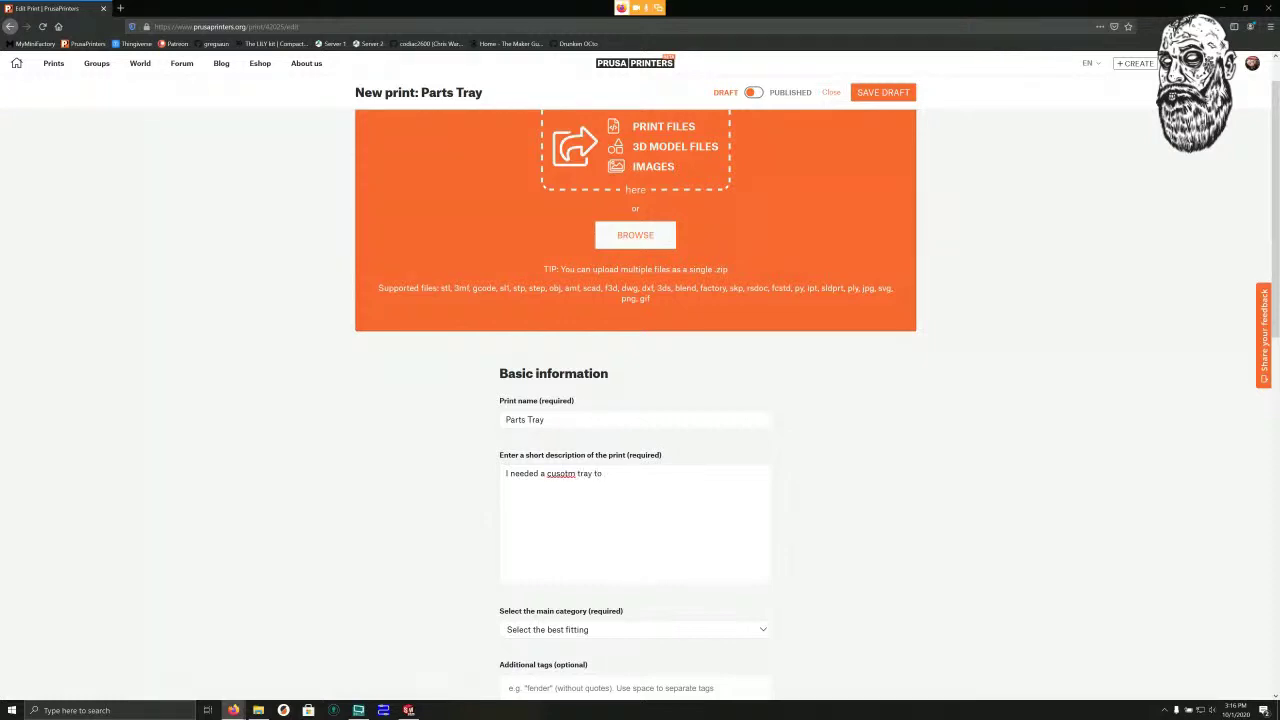
key("BackSpace")
key("BackSpace")
key("BackSpace")
key("BackSpace")
key("BackSpace")
key("BackSpace")
key("BackSpace")
key("BackSpace")
key("BackSpace")
key("BackSpace")
key("BackSpace")
type("tom tray for building fishing lures and made something")
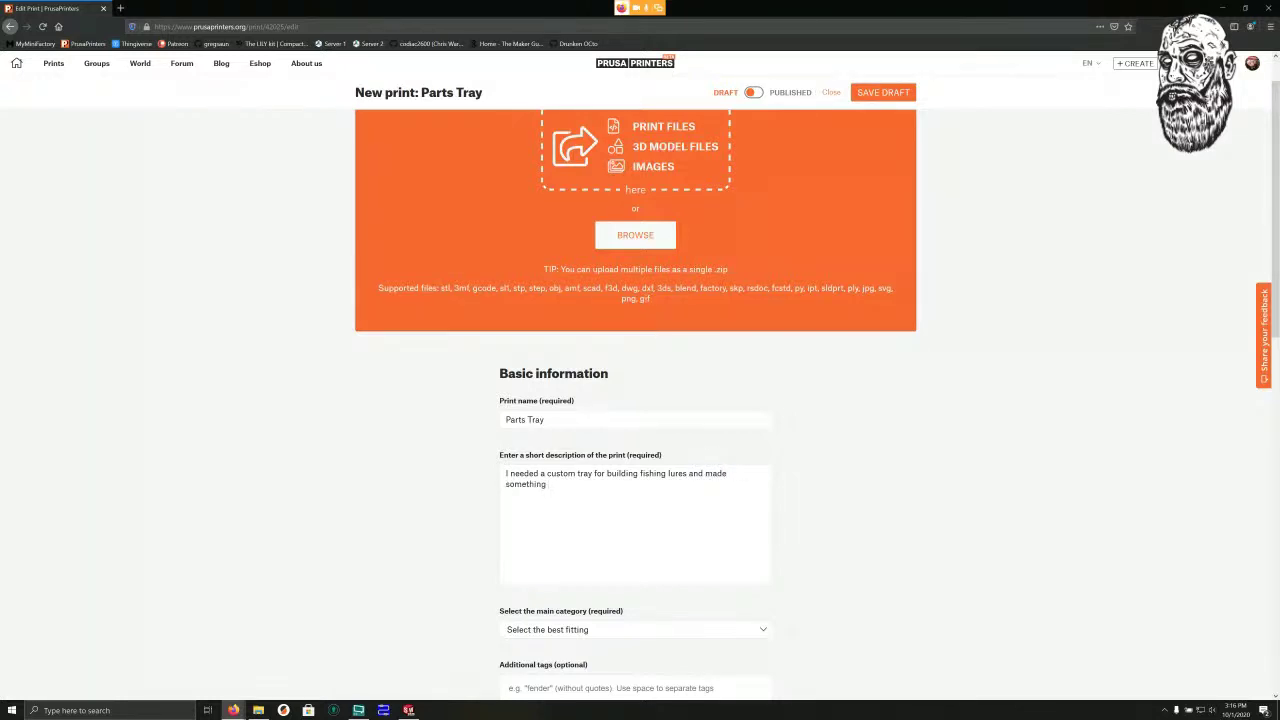
Continue the description with "that would fit my needs. It has 12 main compartments, one", correcting the spelling of "compartments".
type(" that would fit my needs. It has 12")
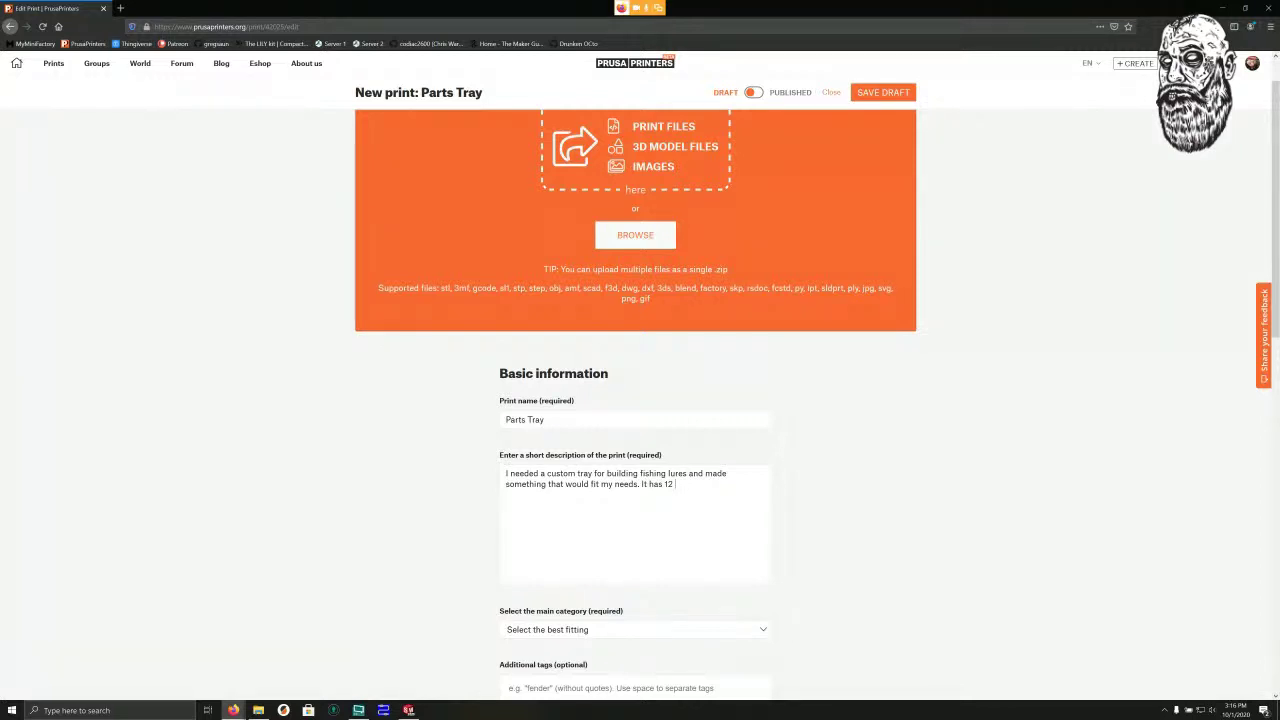
type(" main compan")
type("ments,")
key("BackSpace")
key("BackSpace")
type("ts, one")
right_click(724, 483)
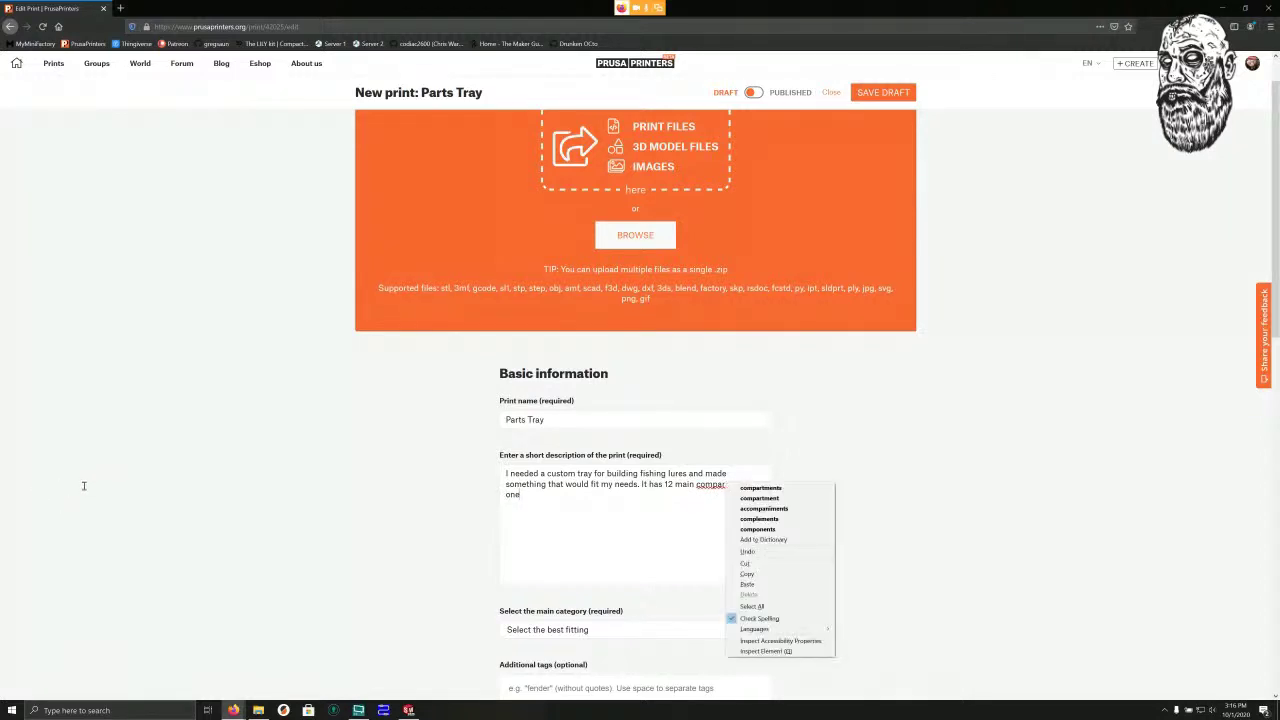
left_click(738, 487)
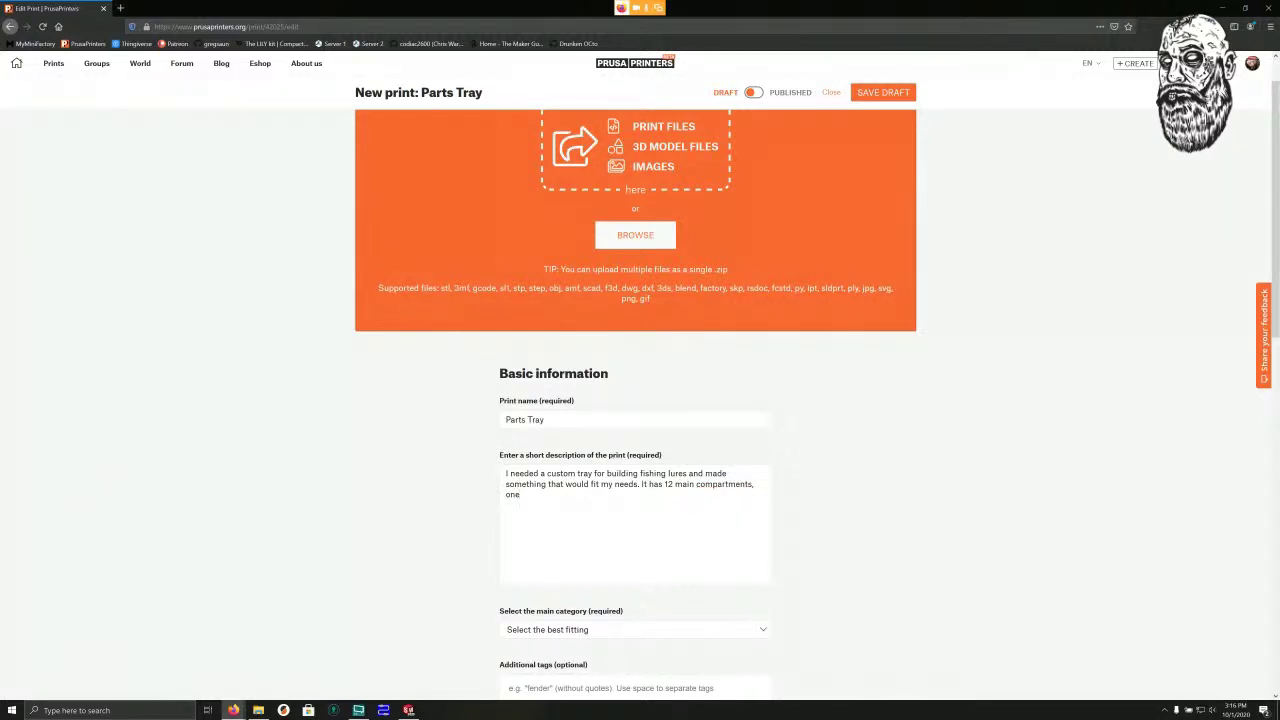
Complete the description's second sentence with "long compartment, and a jig slot for cutting metal wire to length.".
type("long compartment, and a jig slot for cutting")
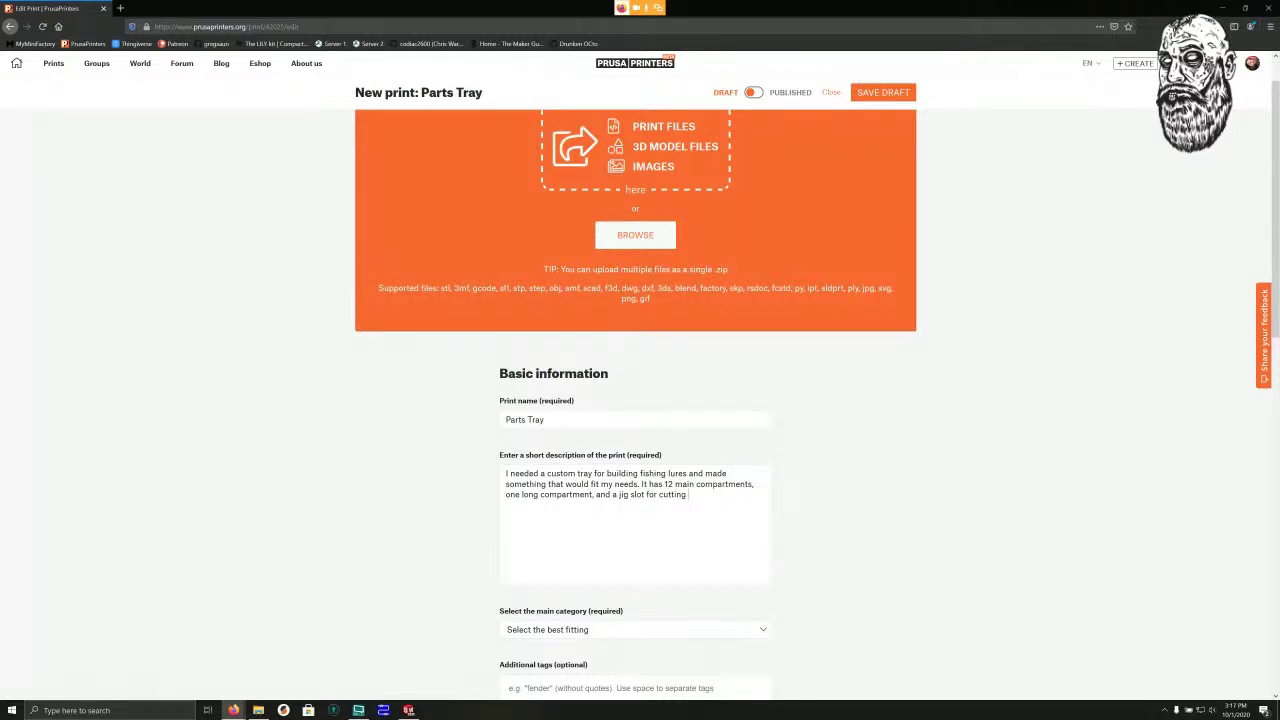
type(" metal wire to")
type(" length.")
End the description with the sentence "15x2mm magnet spots are used to hold parts in.".
type(" Magnets a")
type("re")
key("BackSpace")
key("BackSpace")
key("BackSpace")
key("BackSpace")
key("BackSpace")
key("BackSpace")
key("BackSpace")
key("BackSpace")
key("BackSpace")
key("BackSpace")
key("BackSpace")
key("BackSpace")
key("BackSpace")
type("15x2mm magnet spots a")
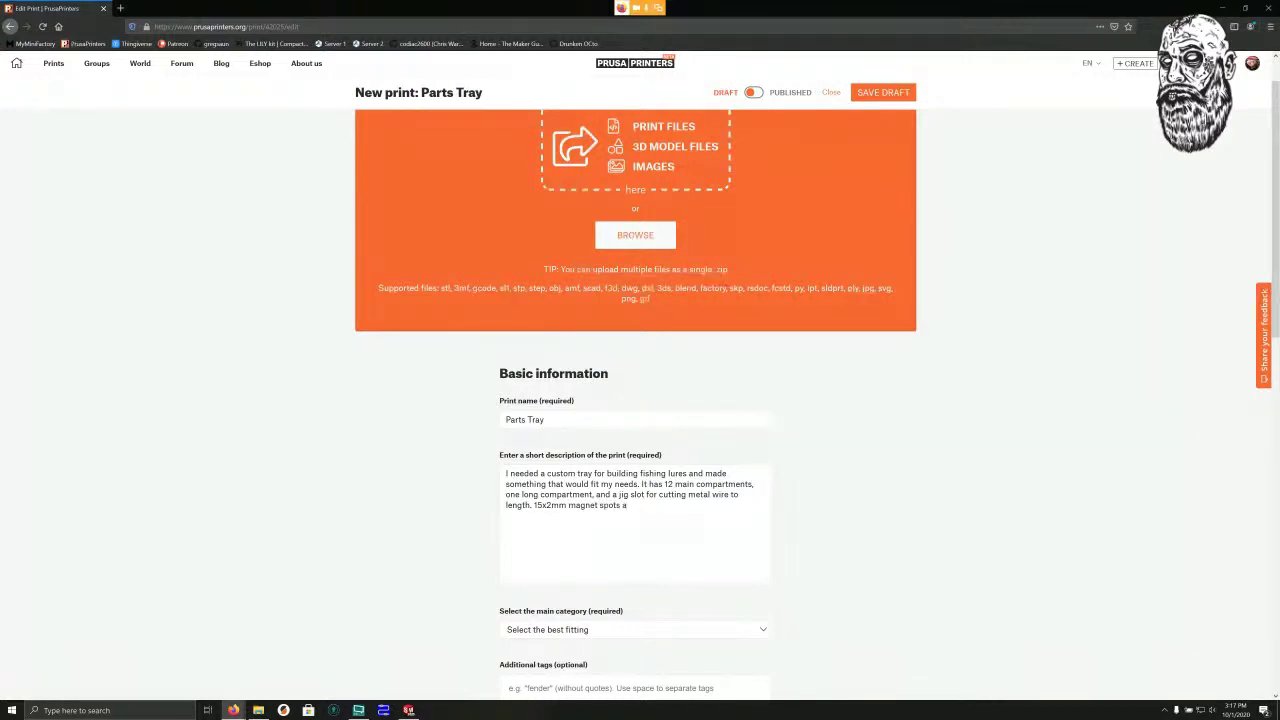
type("re used to hold parts in.")
Set the print's main category to Outdoor Sports under Sports & Outdoor.
scroll(635, 400, "down", 3)
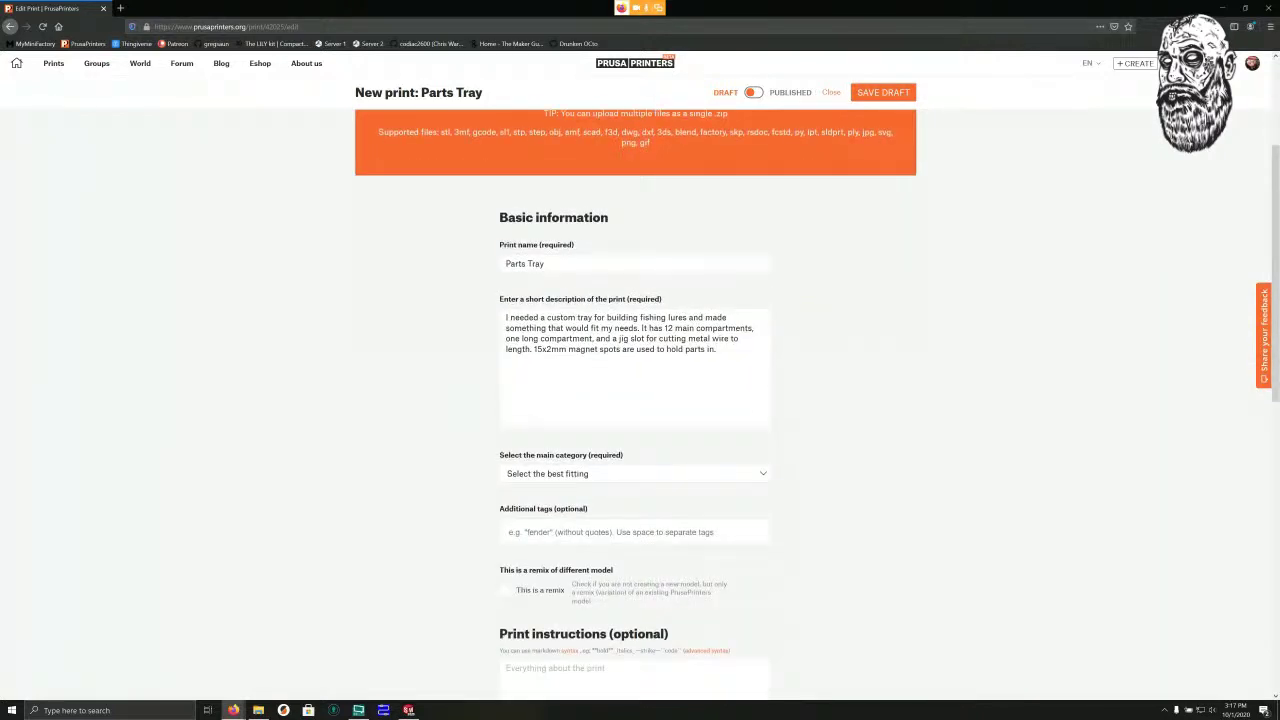
left_click(635, 474)
scroll(635, 288, "down", 1)
scroll(635, 288, "down", 6)
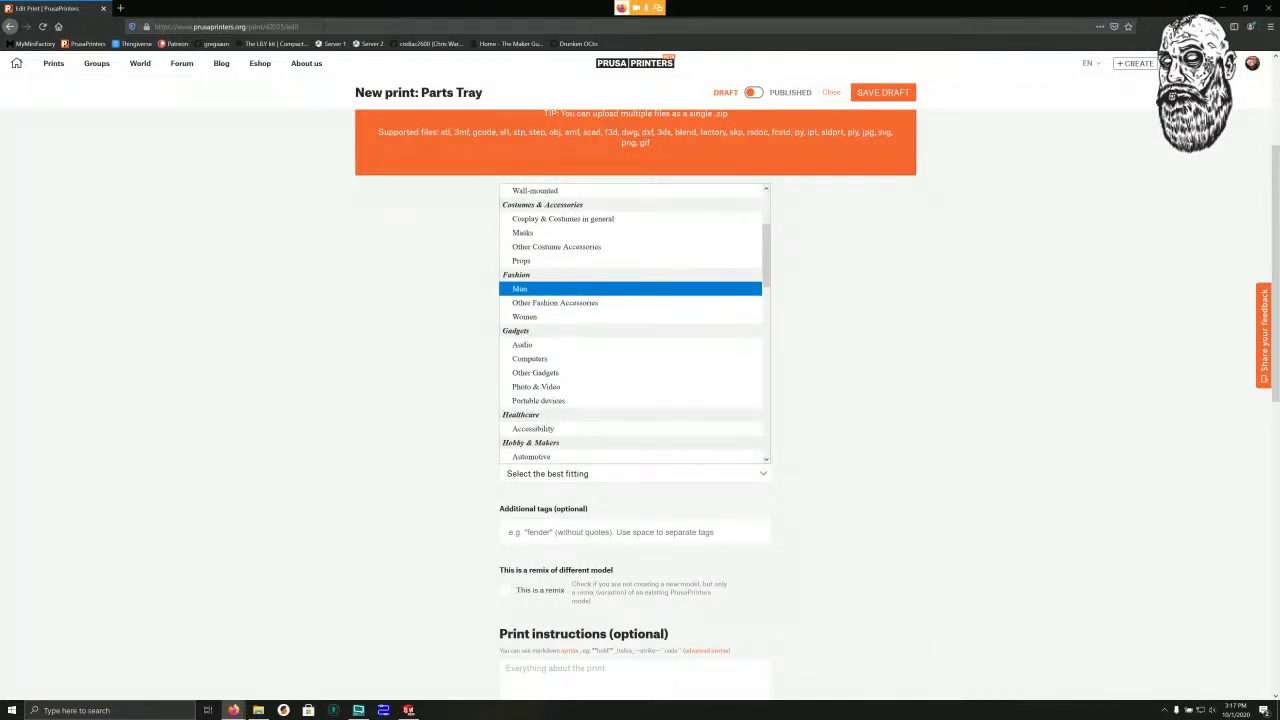
scroll(635, 288, "down", 8)
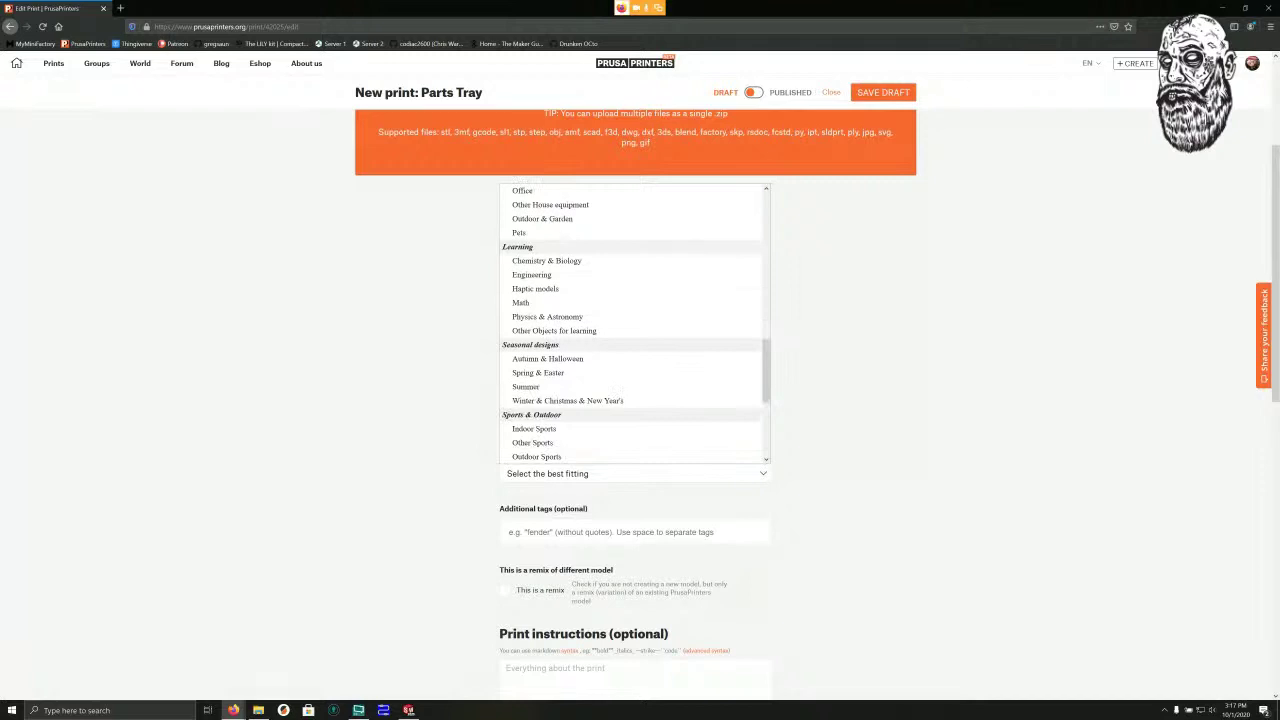
scroll(630, 316, "down", 2)
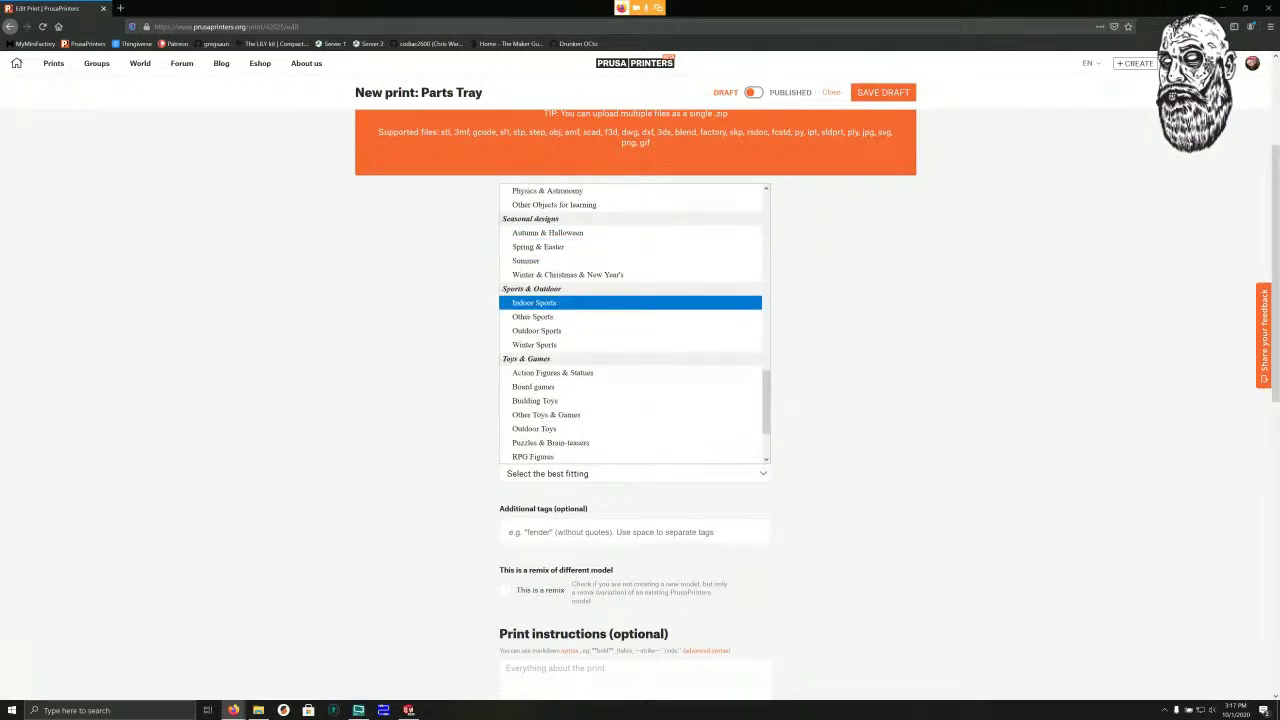
left_click(537, 331)
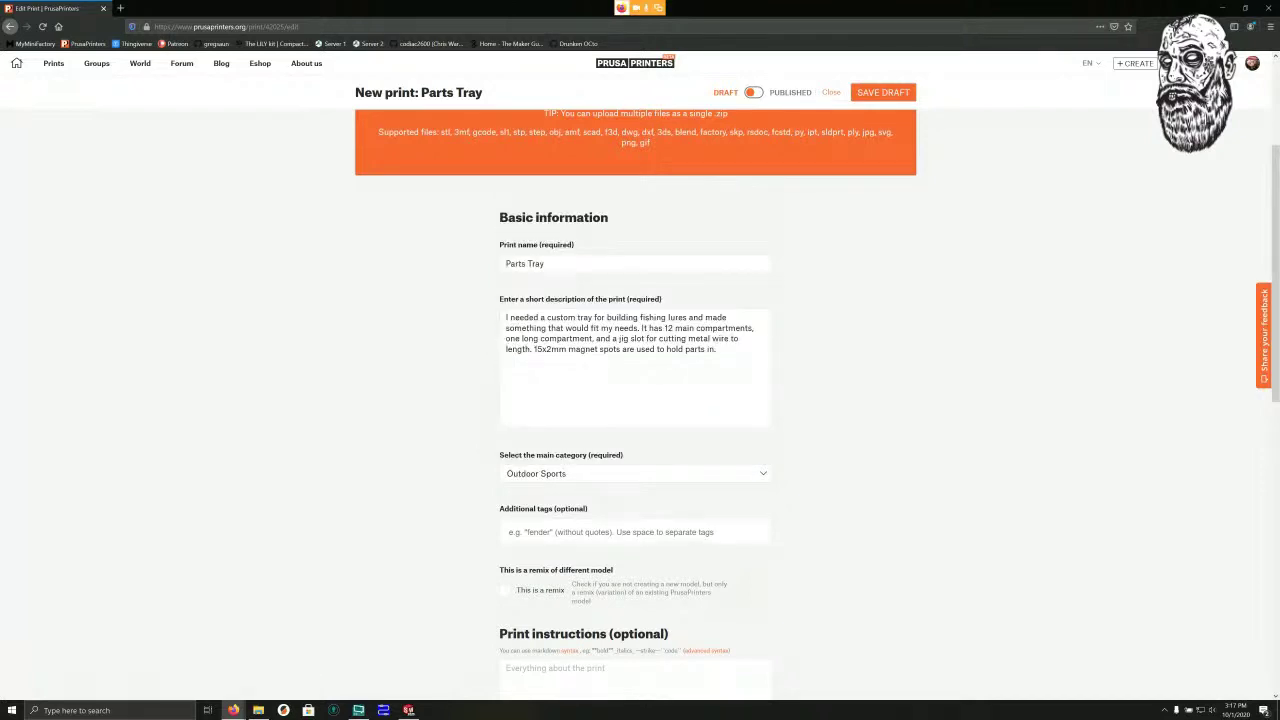
Add the tags "fishing,", "lure", "outdoors", "parts" and "partstray" to the print's additional tags.
scroll(508, 376, "down", 3)
left_click(508, 376)
type("fishing, ")
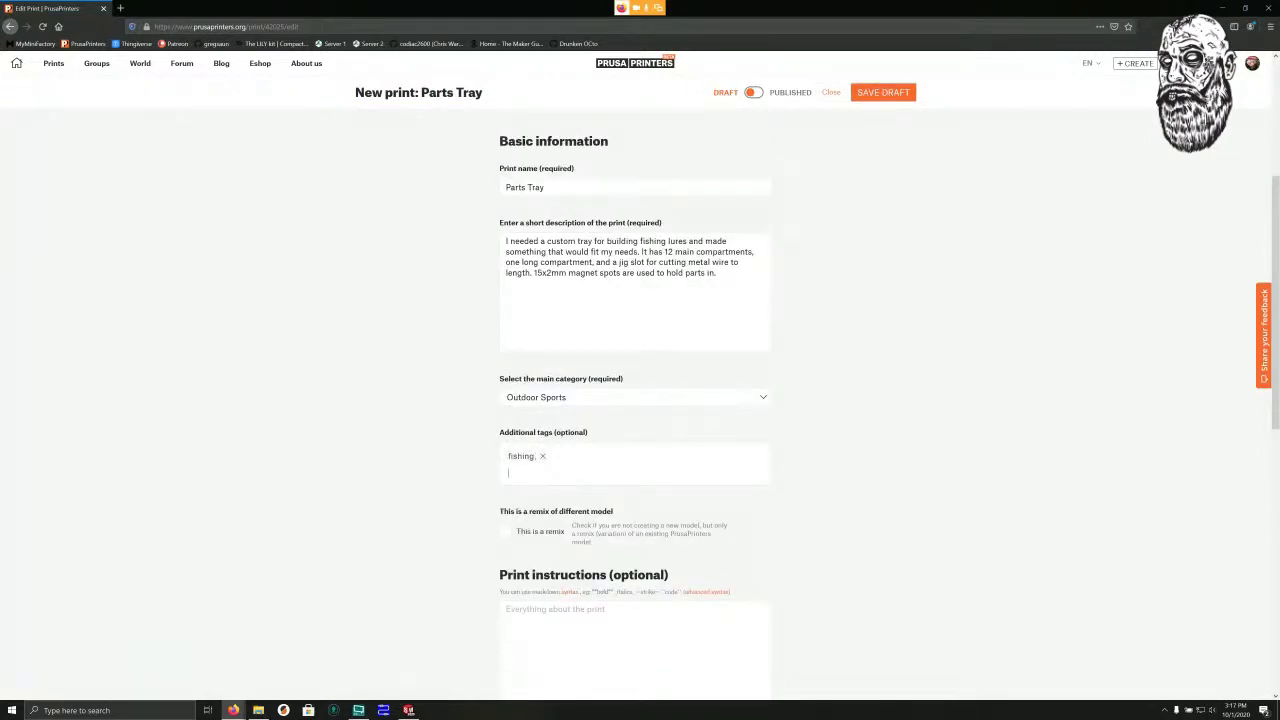
type("lure ")
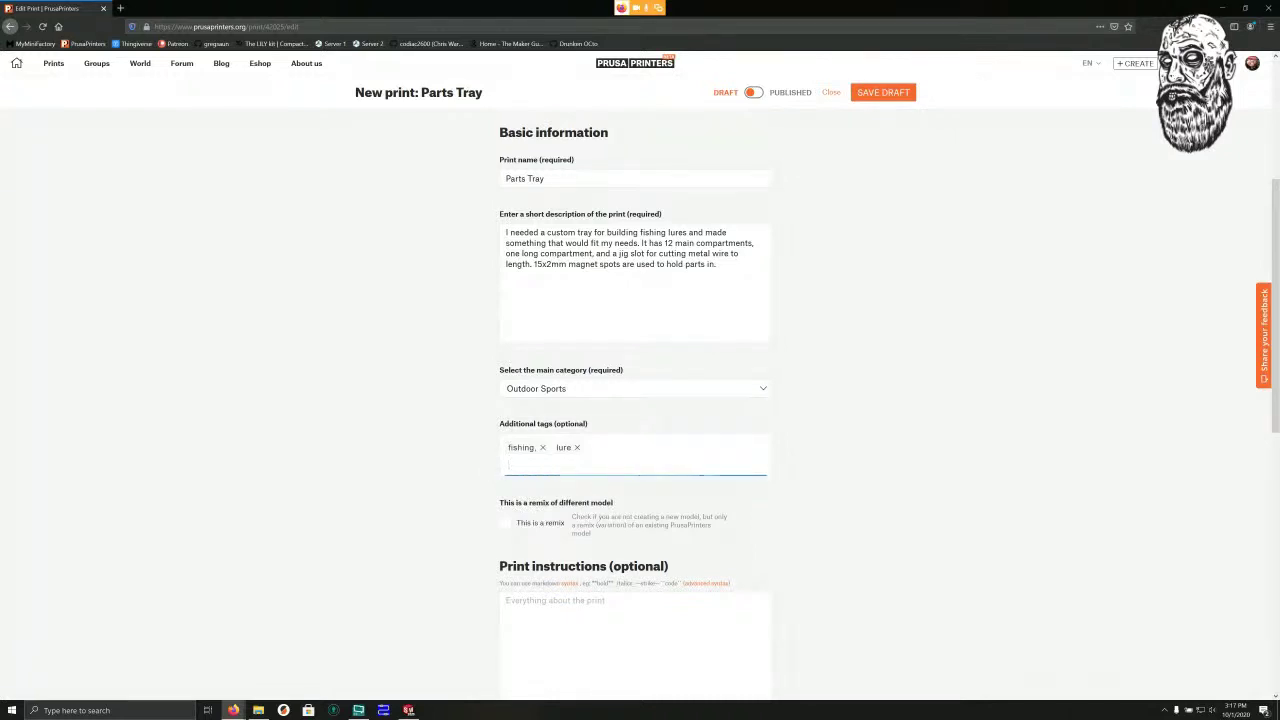
type("outdoors parts partst")
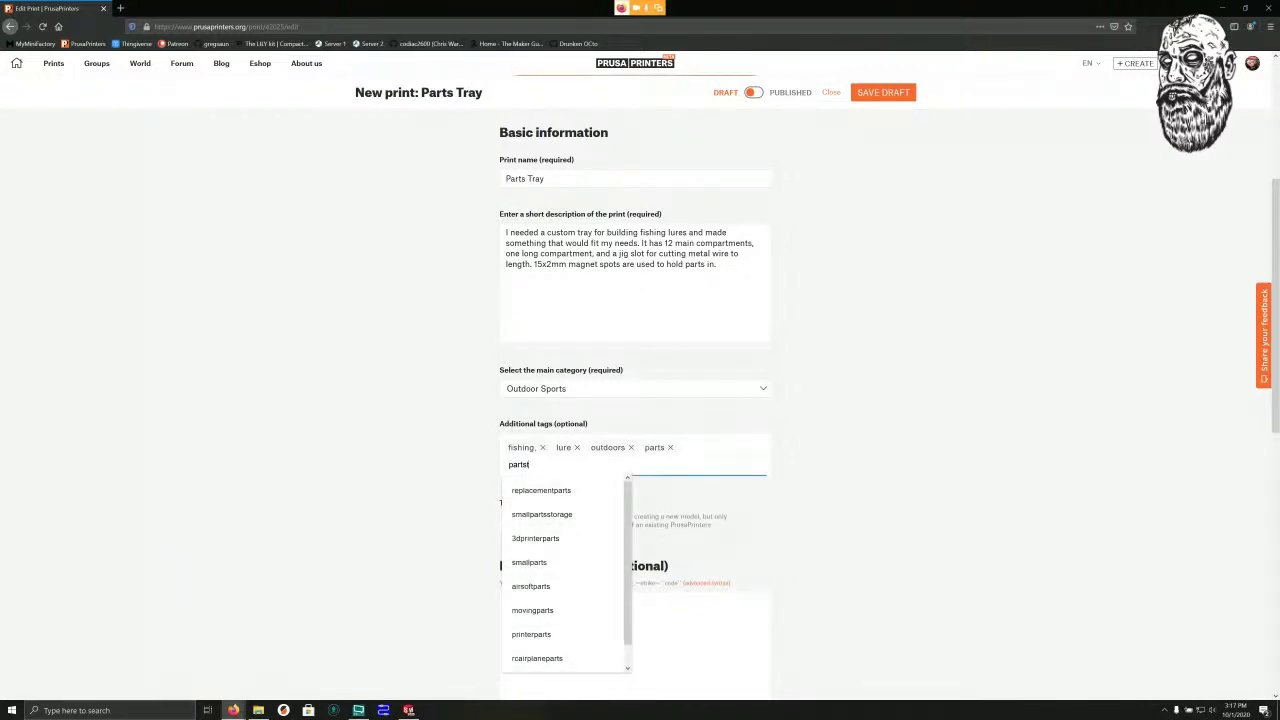
key("BackSpace")
key("BackSpace")
type("tstray")
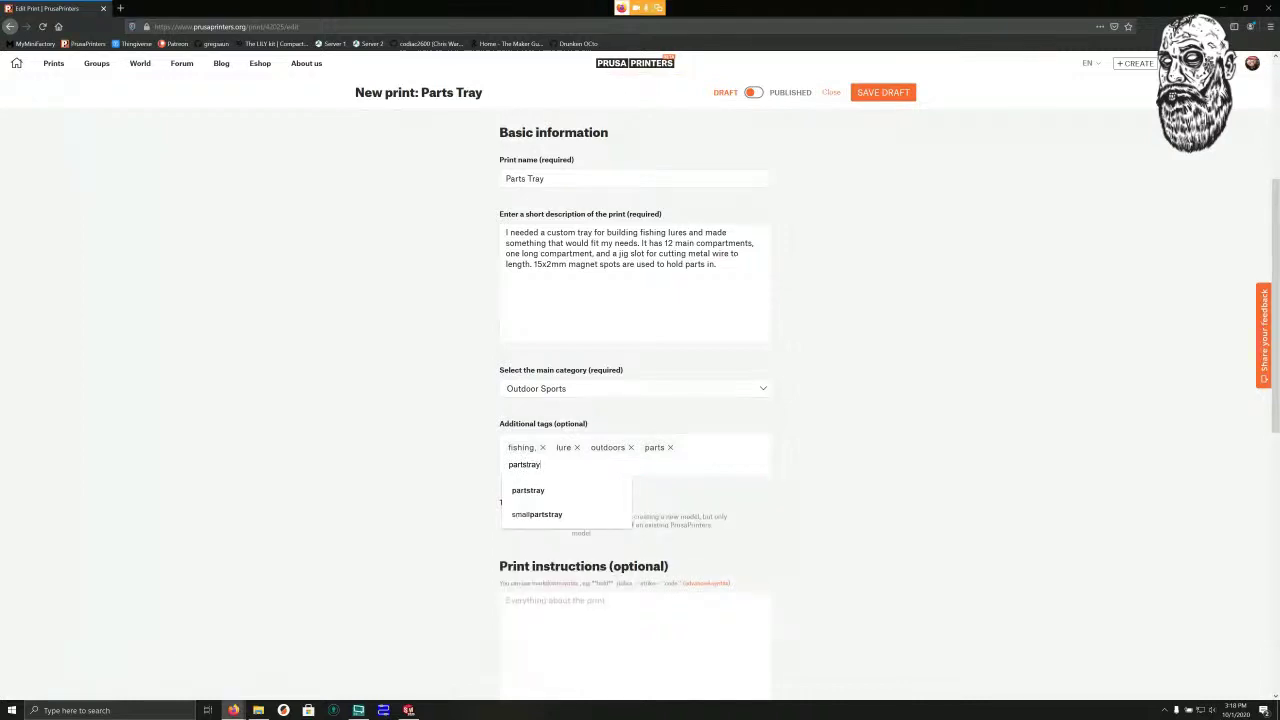
key("Return")
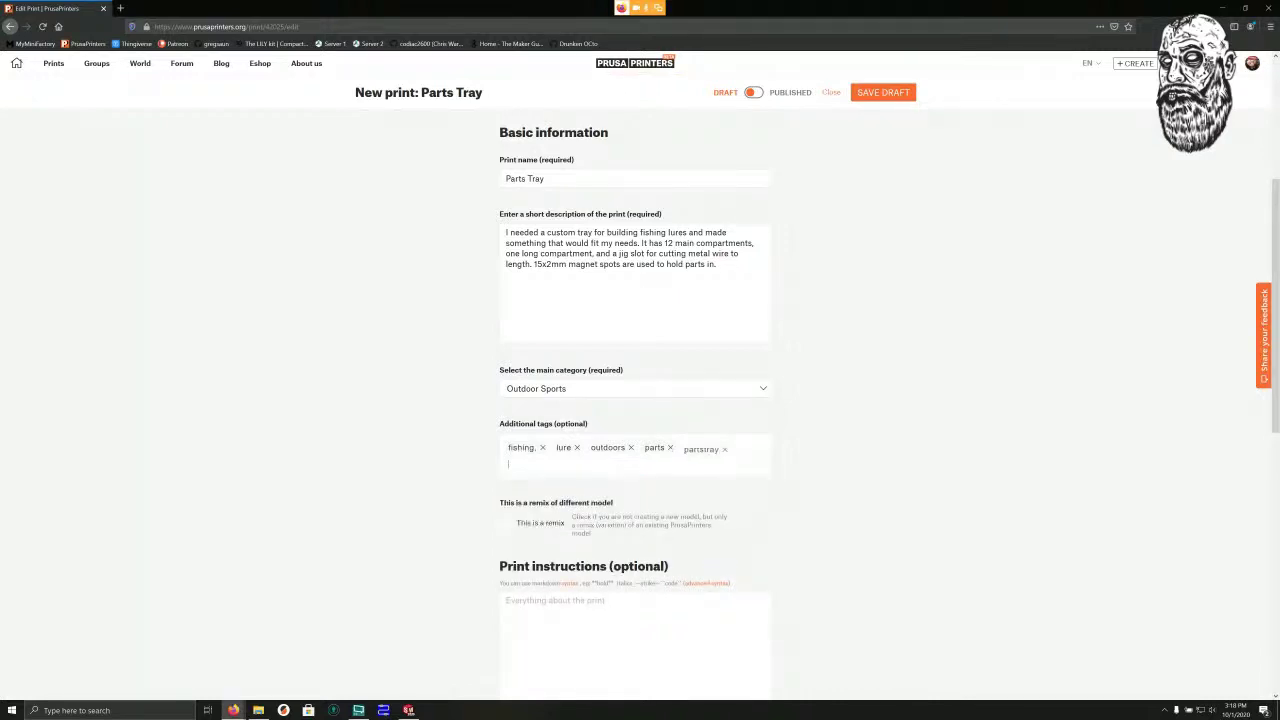
scroll(640, 400, "down", 2)
scroll(640, 400, "down", 3)
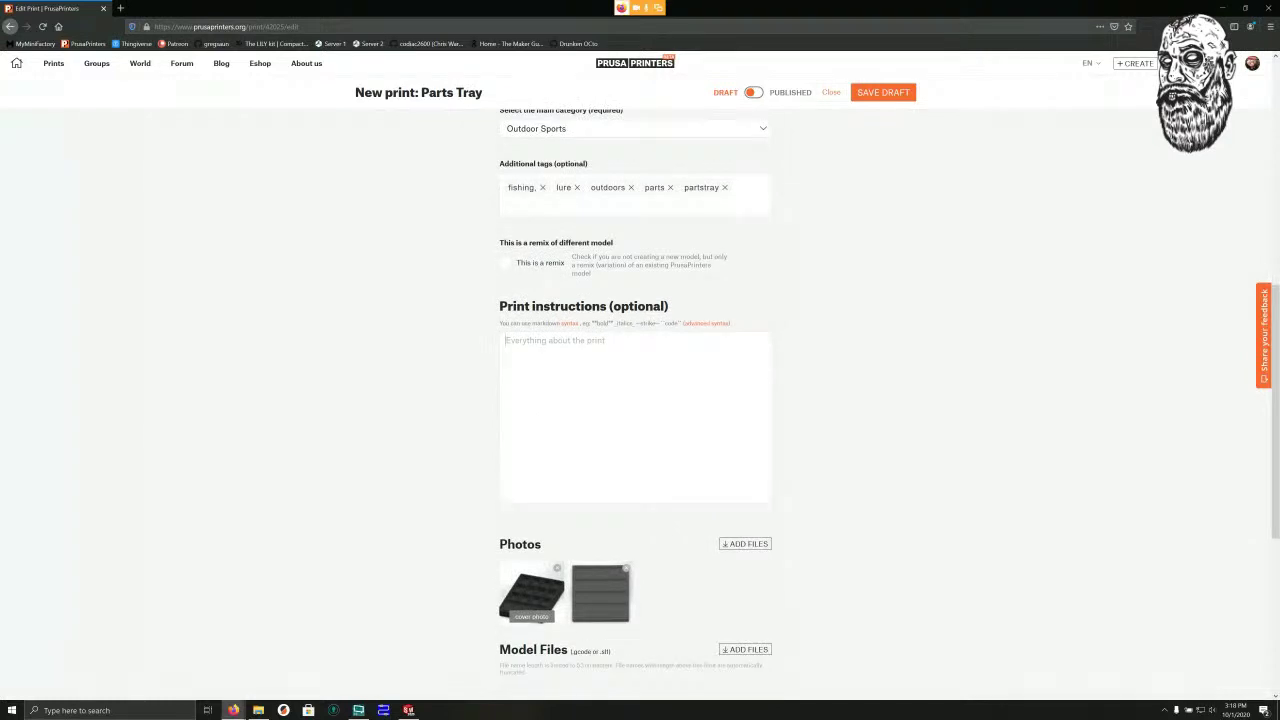
Write the print instructions "Anything works but designed for 0.2mm layer height and 0.45mmm layer width.", correcting the misspelled words.
type("ANythign works buyt designed for 0.3")
key("BackSpace")
type("2mm layer height")
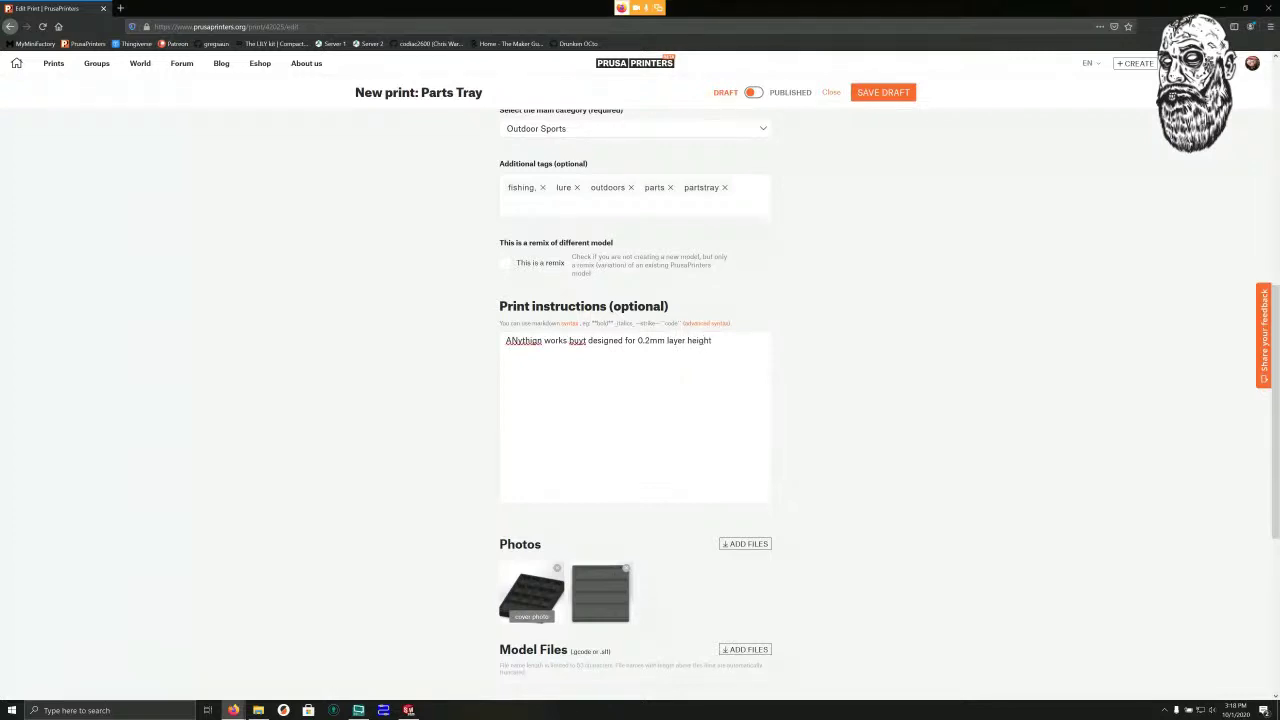
type(" and 0.45mmm layer width.")
right_click(535, 340)
left_click(562, 348)
right_click(576, 340)
left_click(596, 350)
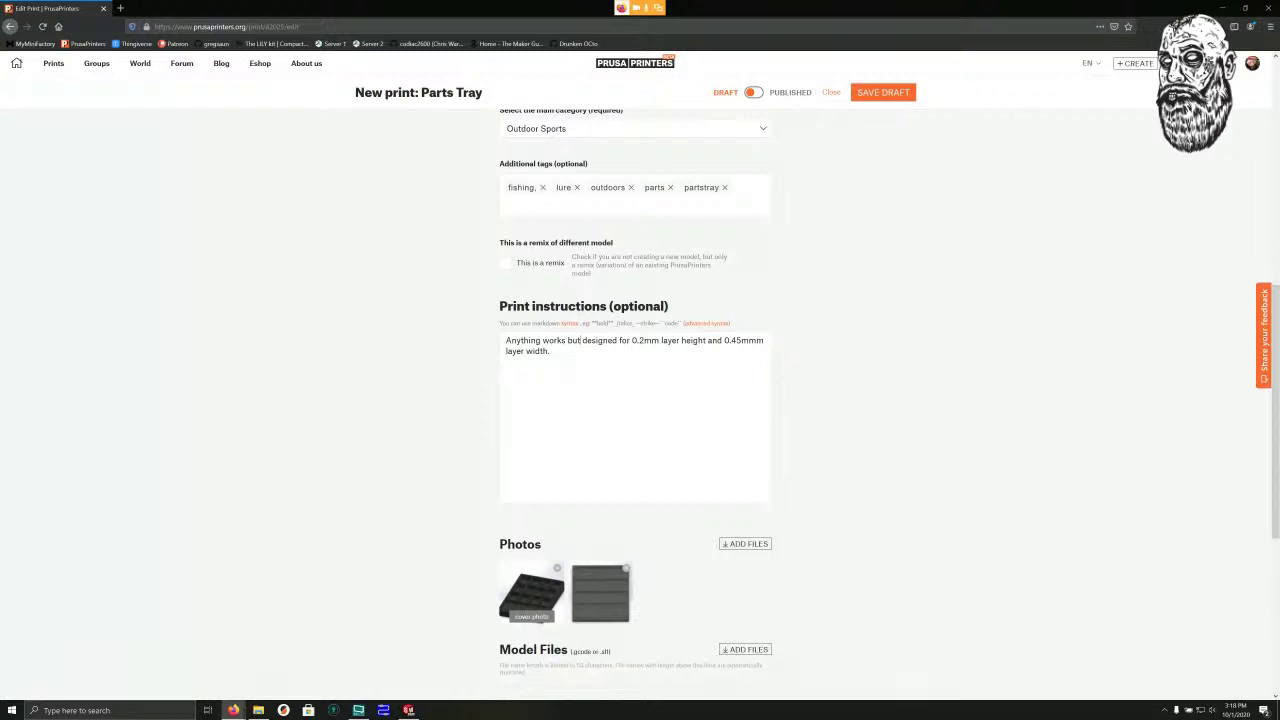
Choose GNU General Public License v3.0 as the licence for the model files.
scroll(26, 468, "down", 2)
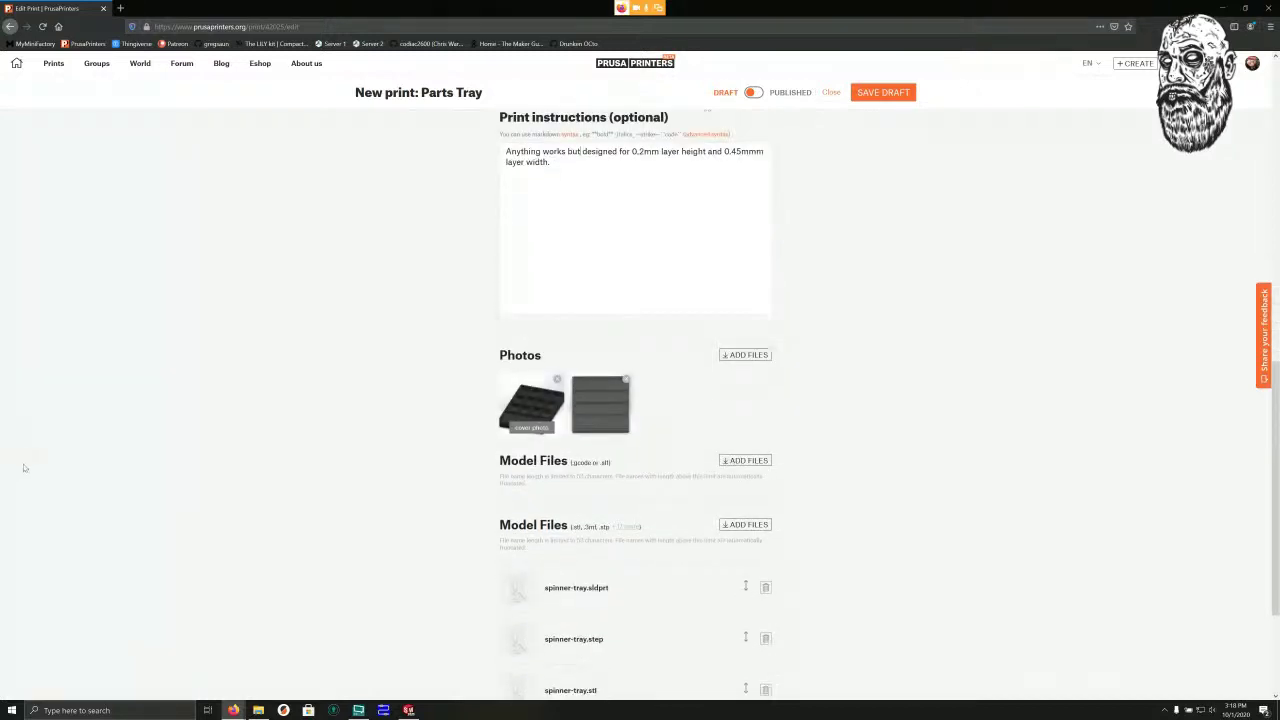
scroll(26, 468, "down", 1)
scroll(640, 400, "down", 1)
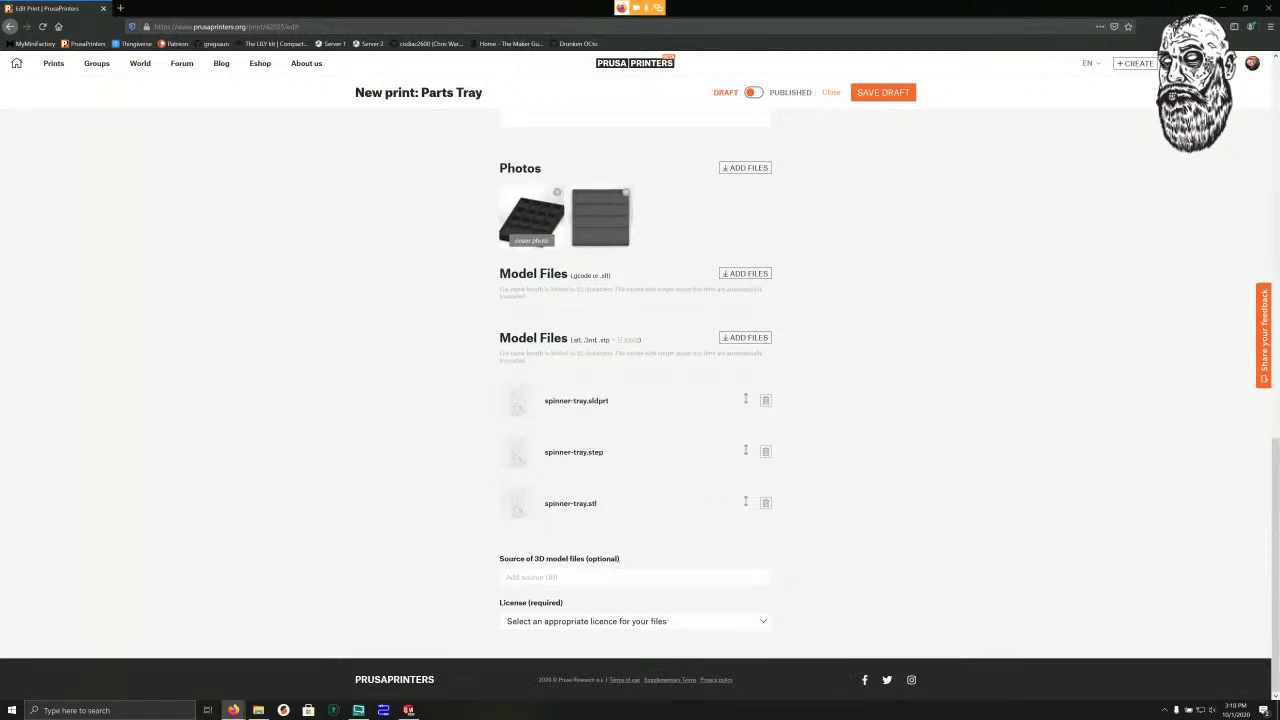
left_click(635, 621)
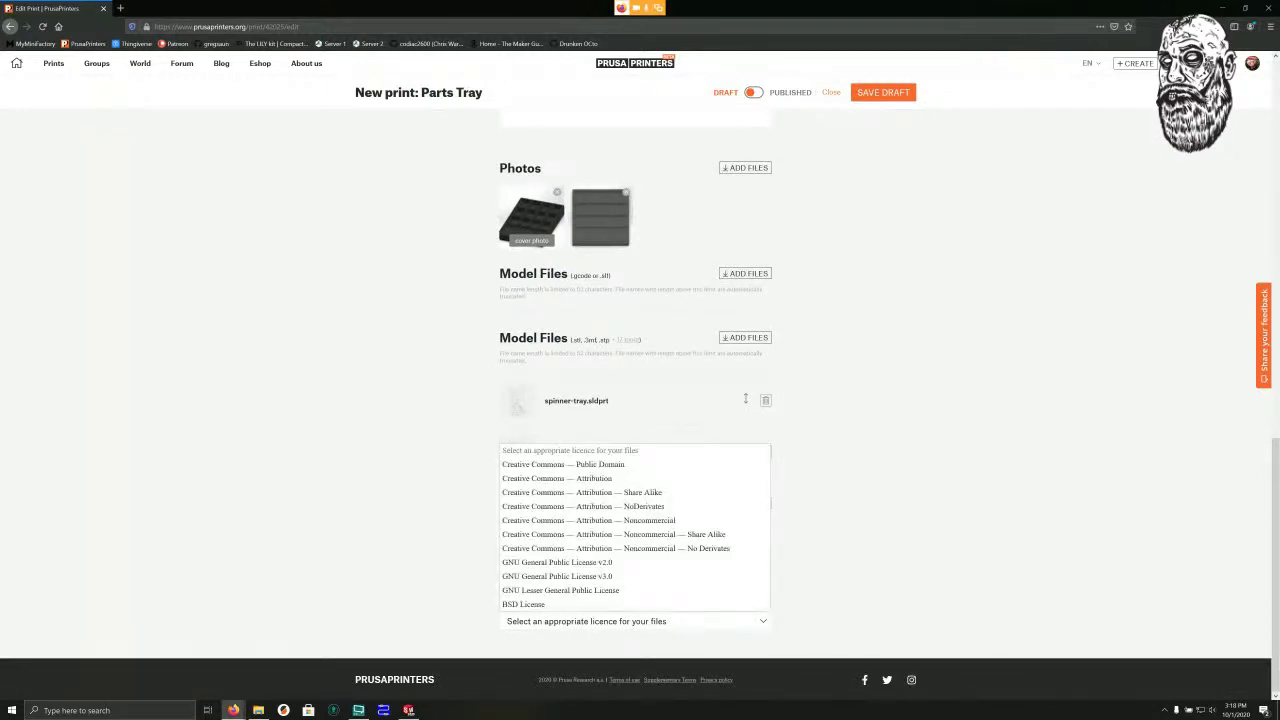
key("Down")
key("Down")
key("Down")
key("Down")
key("Down")
key("Down")
key("Down")
key("Down")
key("Down")
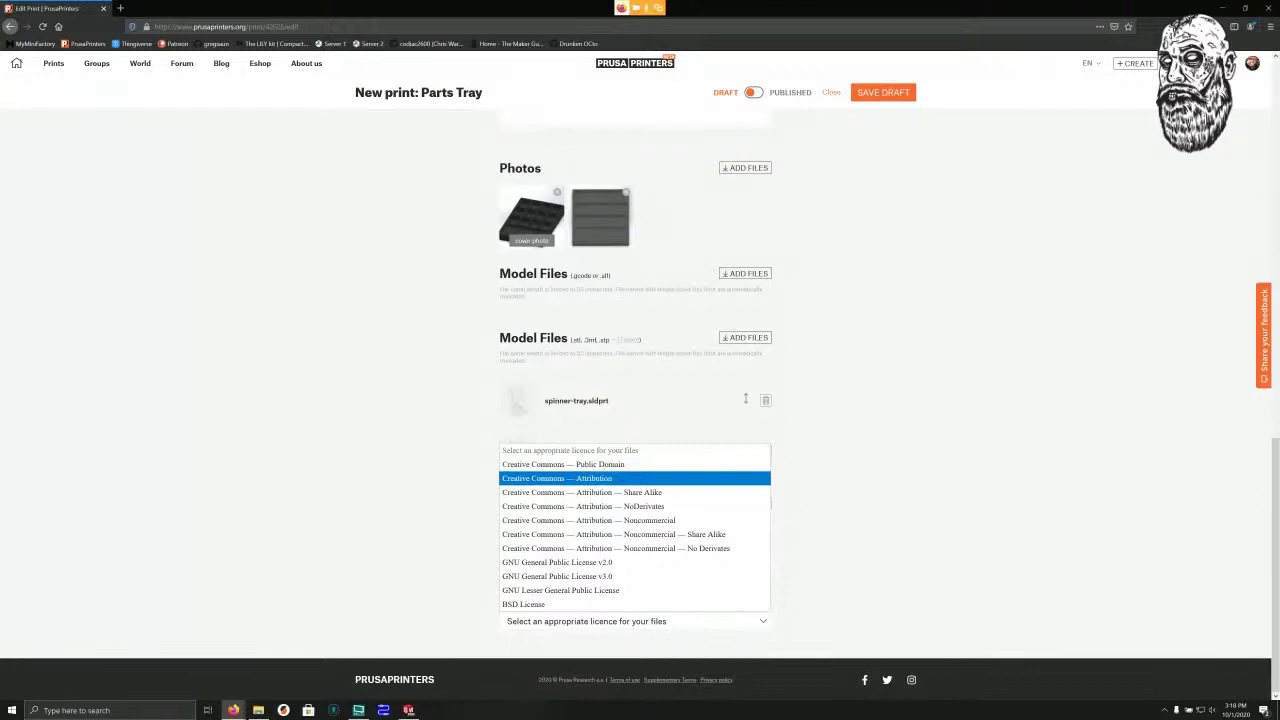
key("Up")
key("Up")
key("Down")
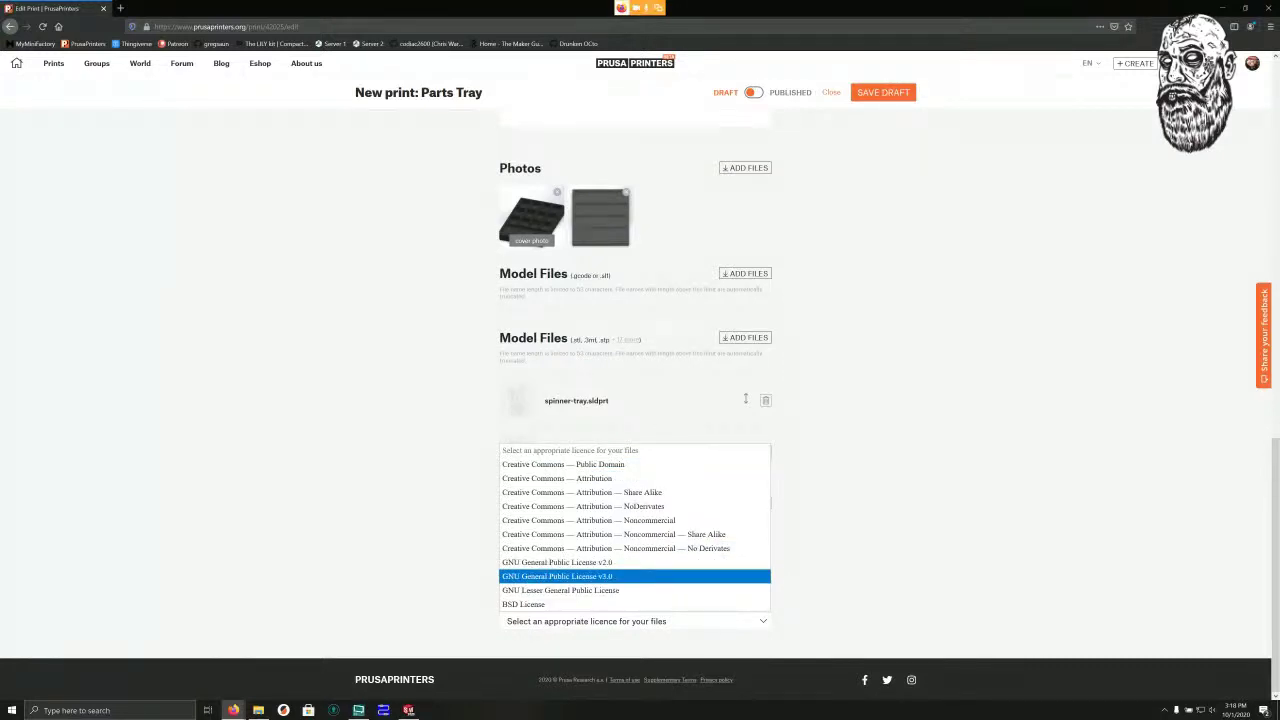
key("Return")
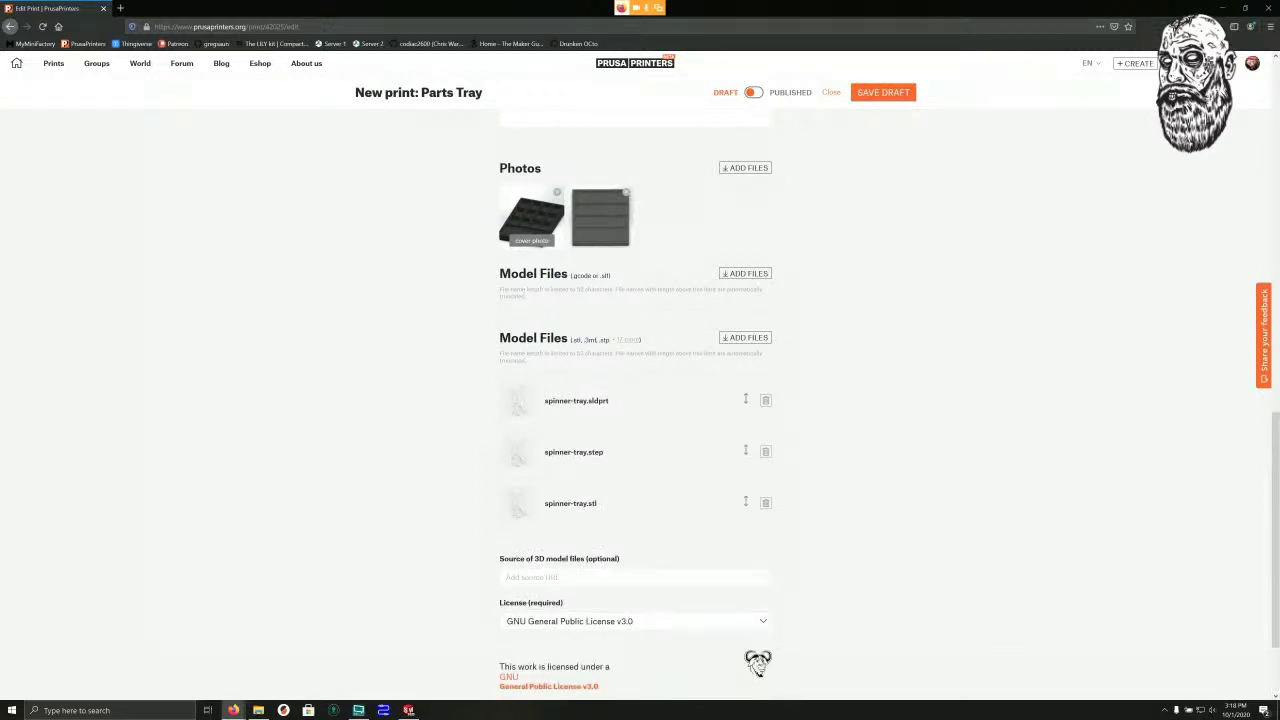
scroll(640, 400, "down", 2)
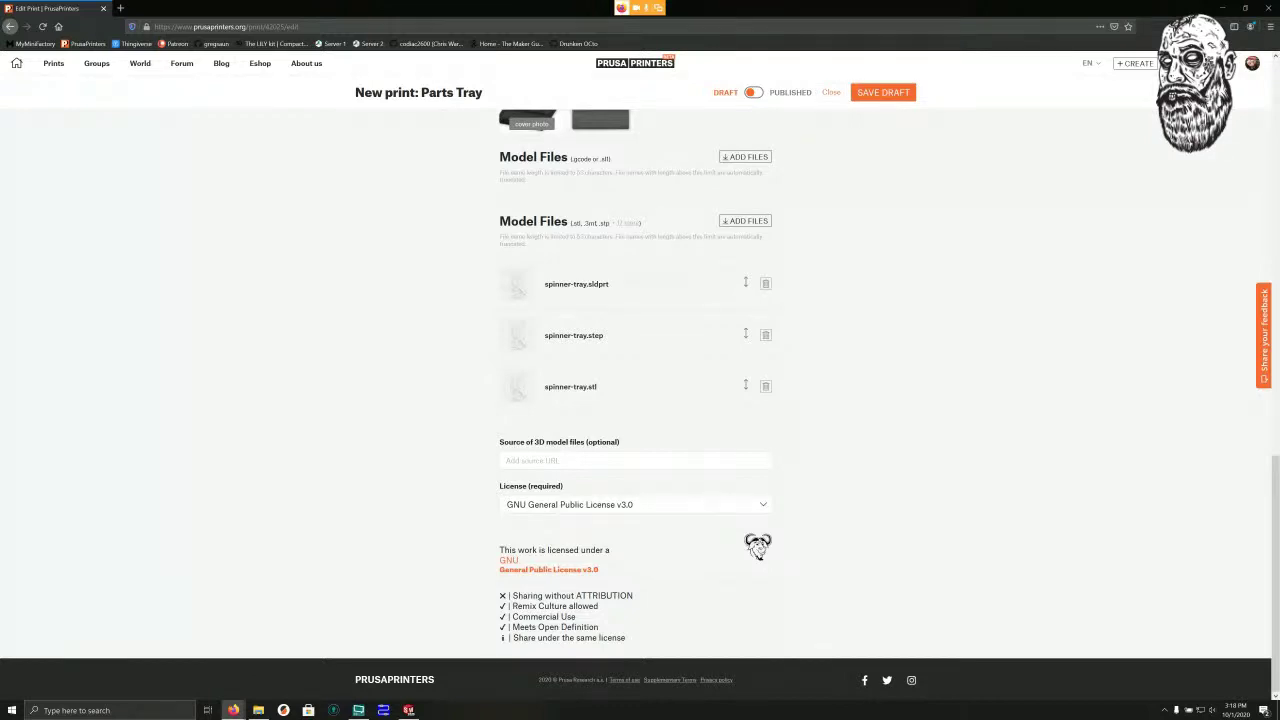
Switch the Parts Tray print's status from Draft to Published and look over the form.
scroll(266, 556, "up", 3)
scroll(260, 552, "up", 10)
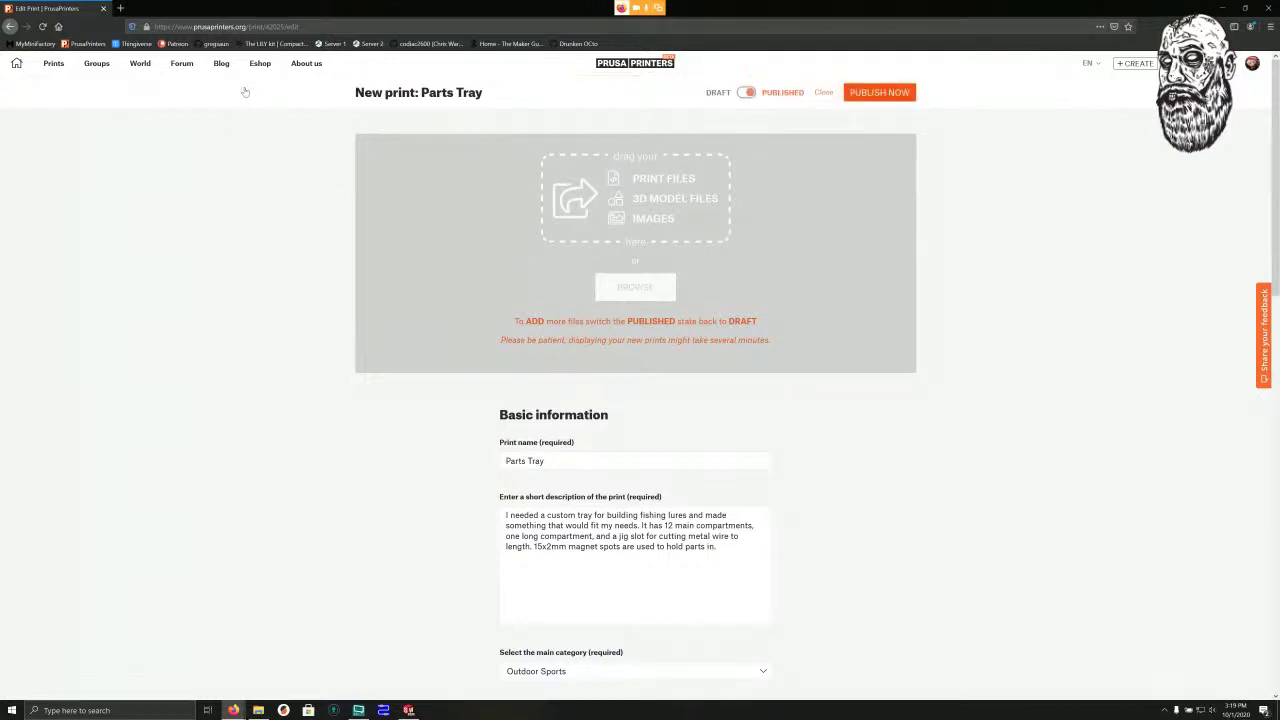
scroll(290, 190, "down", 15)
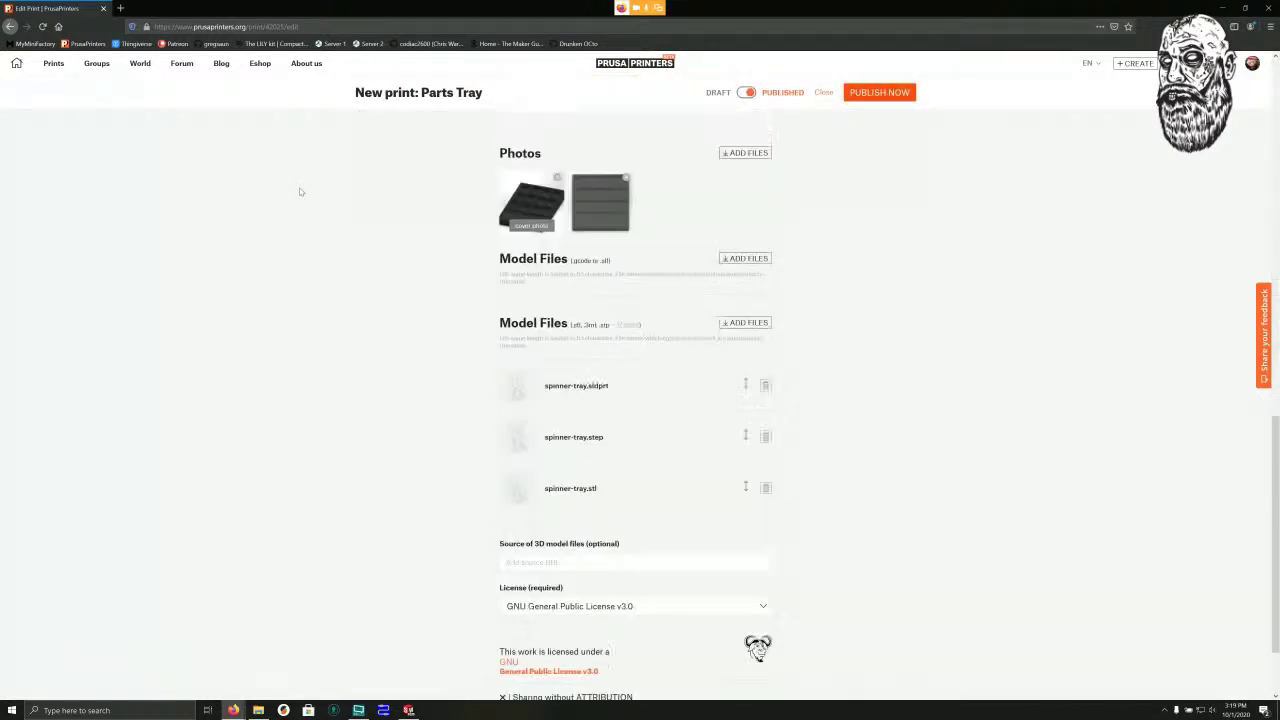
scroll(297, 194, "up", 15)
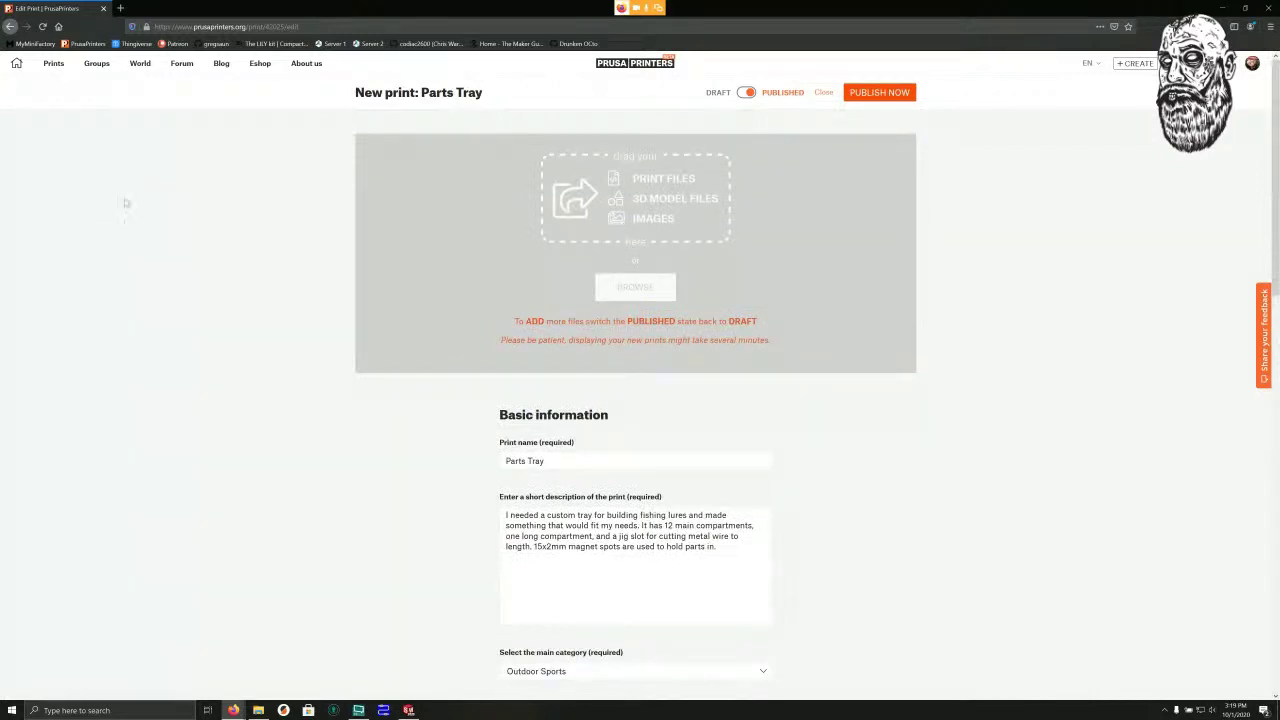
Save the print as a draft and set its status back to Published.
left_click(747, 92)
left_click(883, 92)
left_click(747, 92)
left_click(1252, 63)
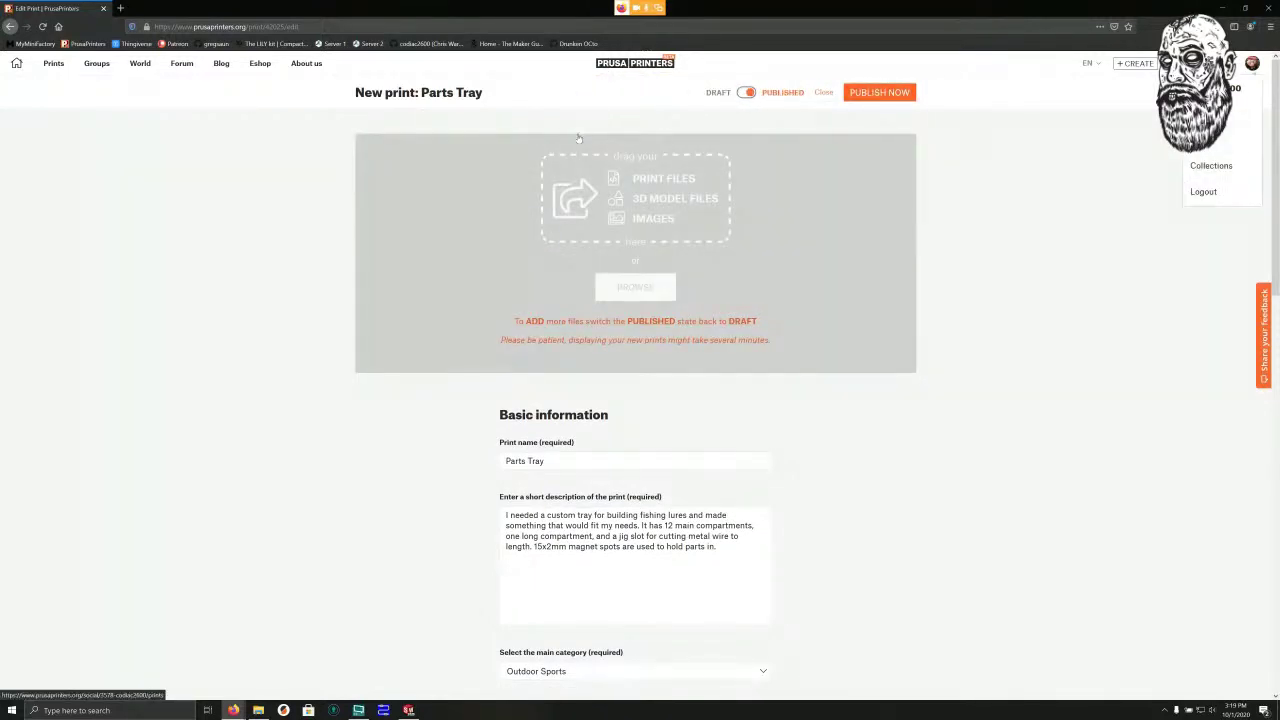
left_click(1207, 139)
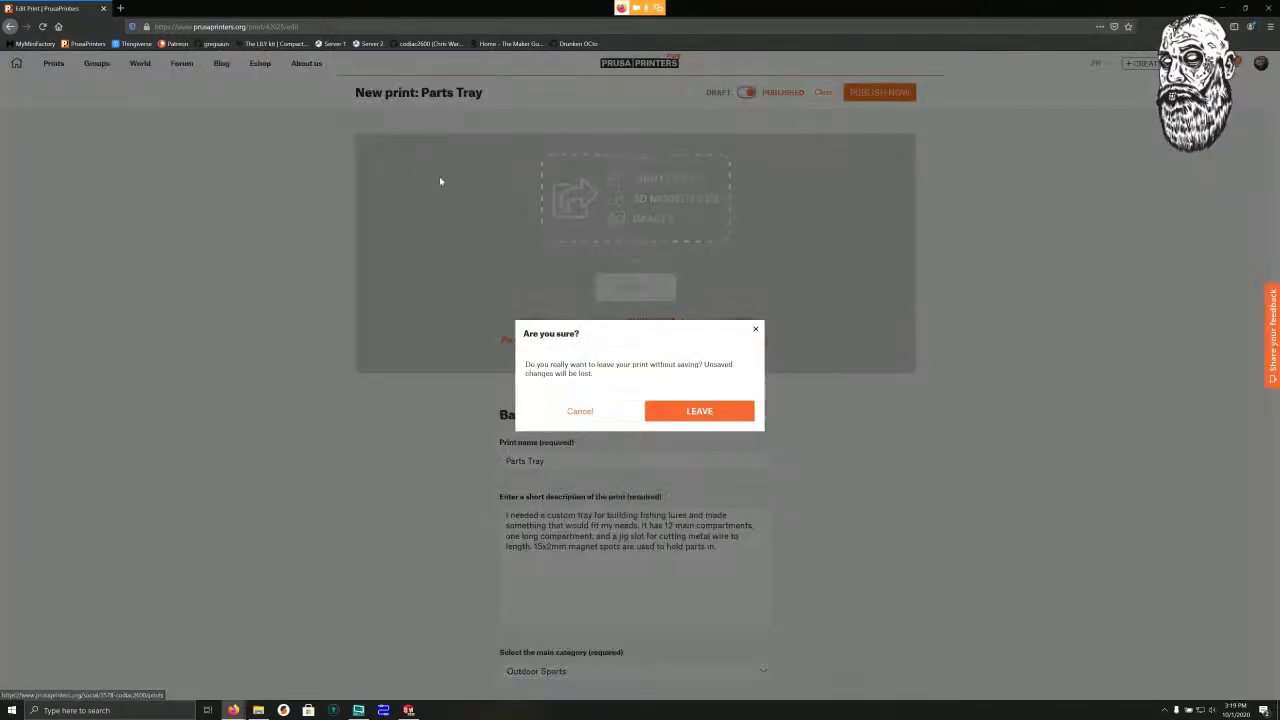
left_click(115, 324)
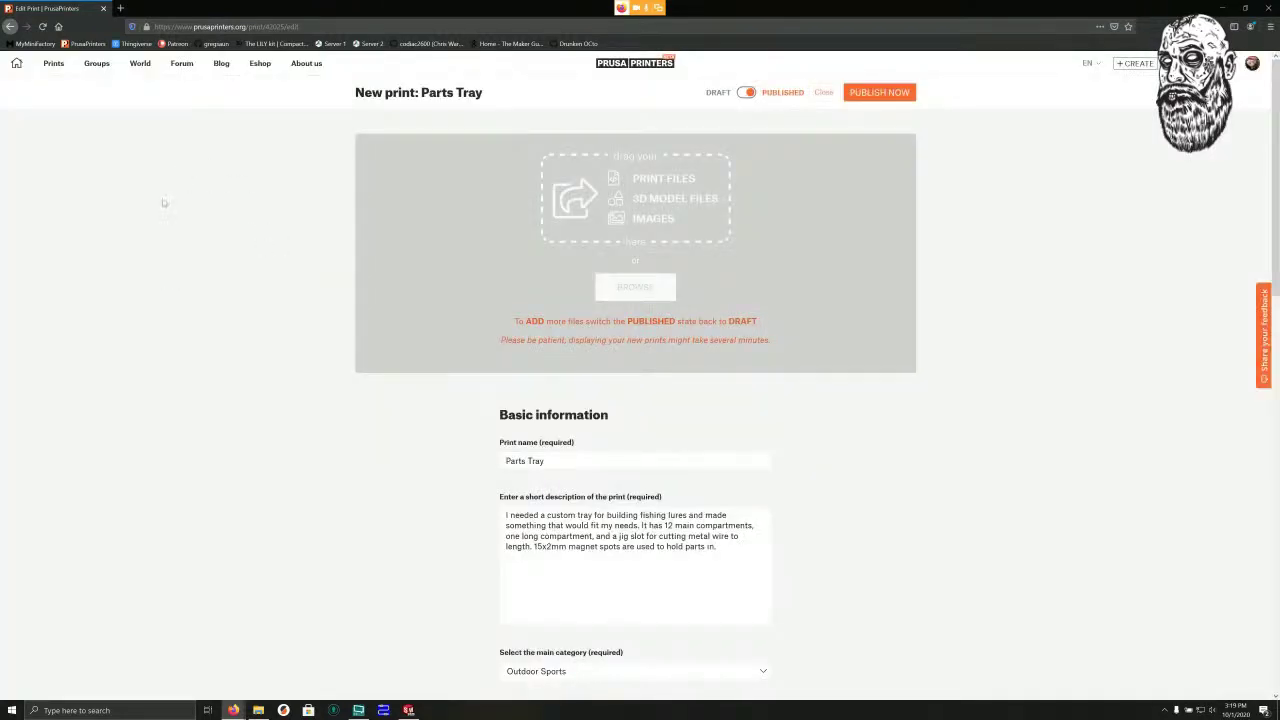
Check the form's fields, rename the print as "Fishing Parts Tray" and return its status to Draft.
scroll(165, 220, "down", 15)
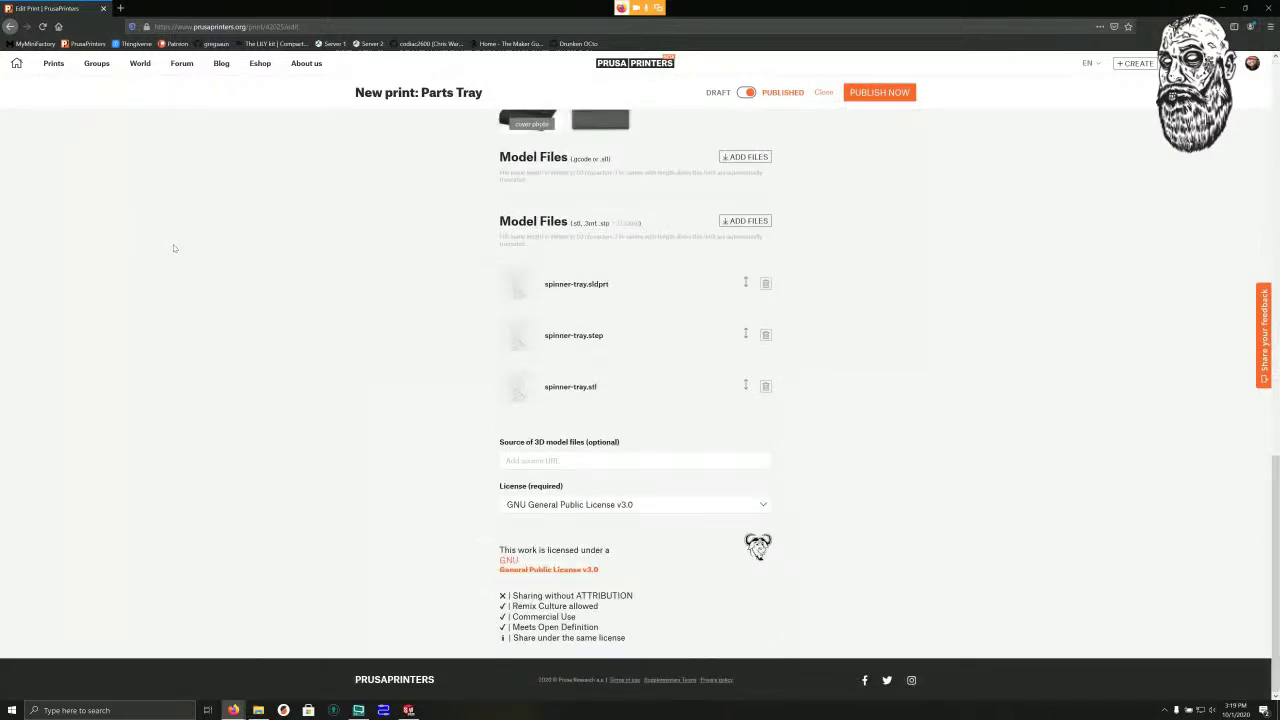
scroll(179, 268, "up", 15)
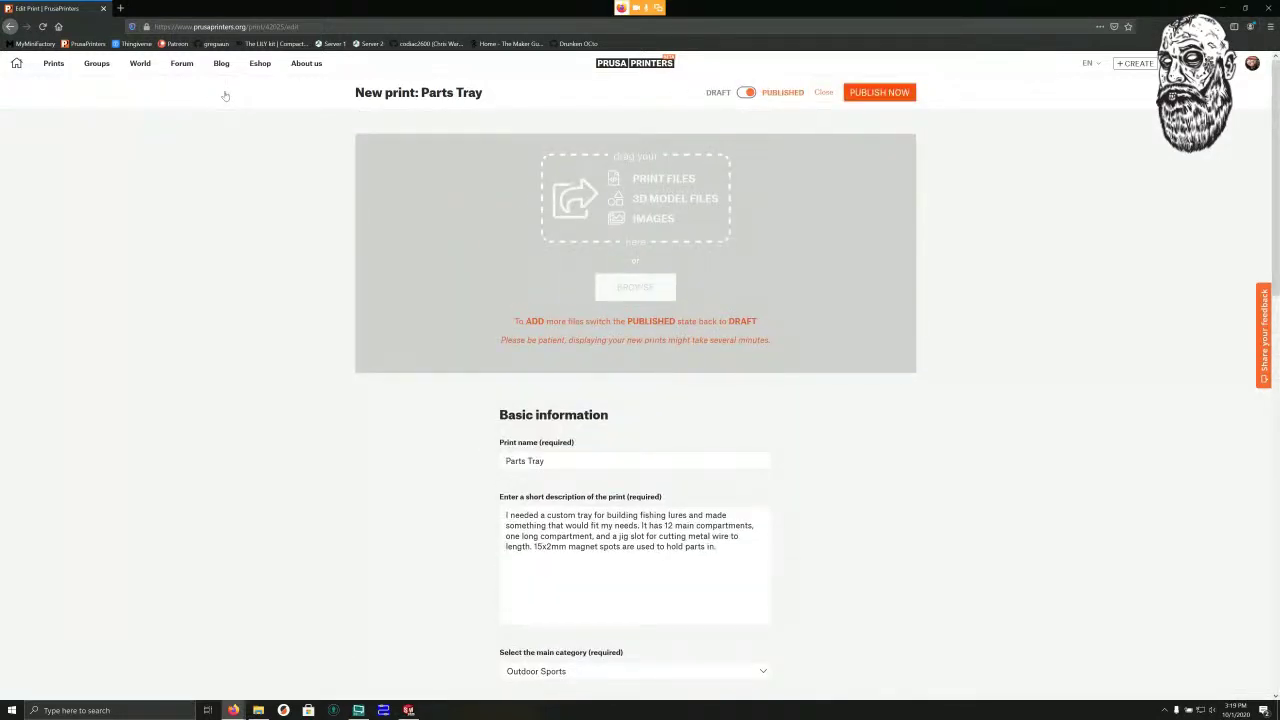
scroll(130, 161, "down", 3)
scroll(132, 165, "down", 10)
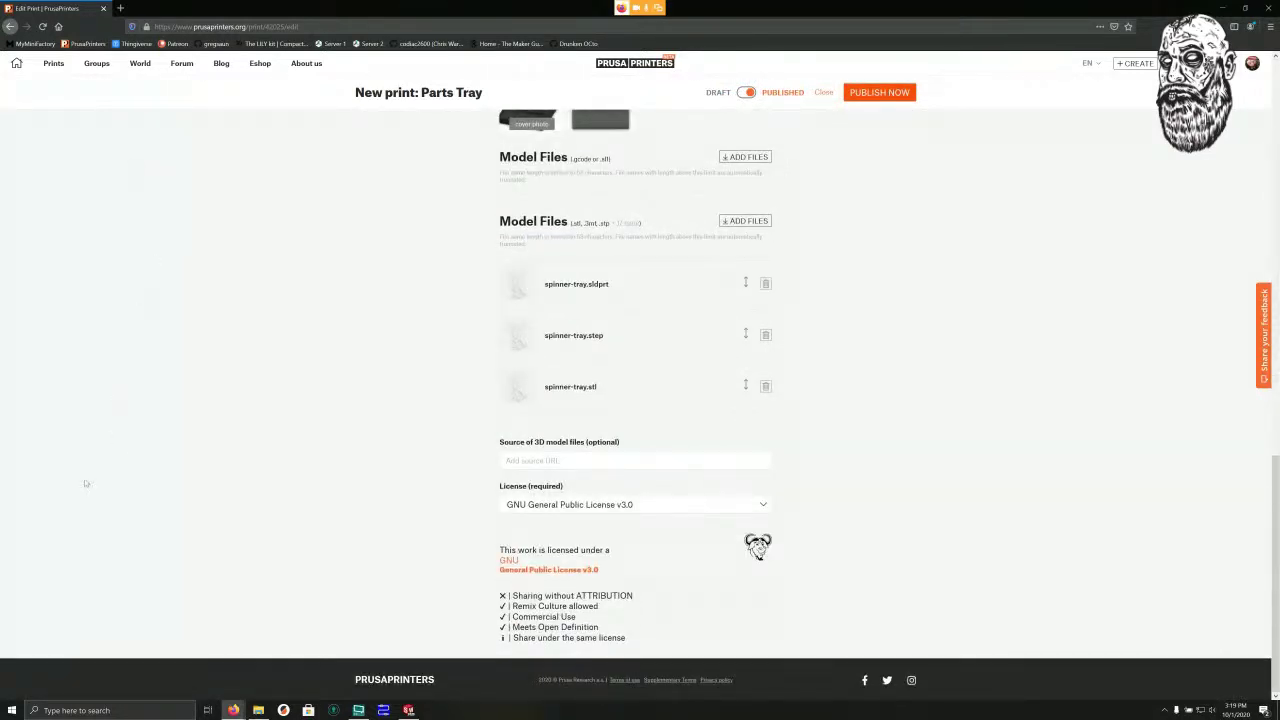
scroll(57, 511, "up", 3)
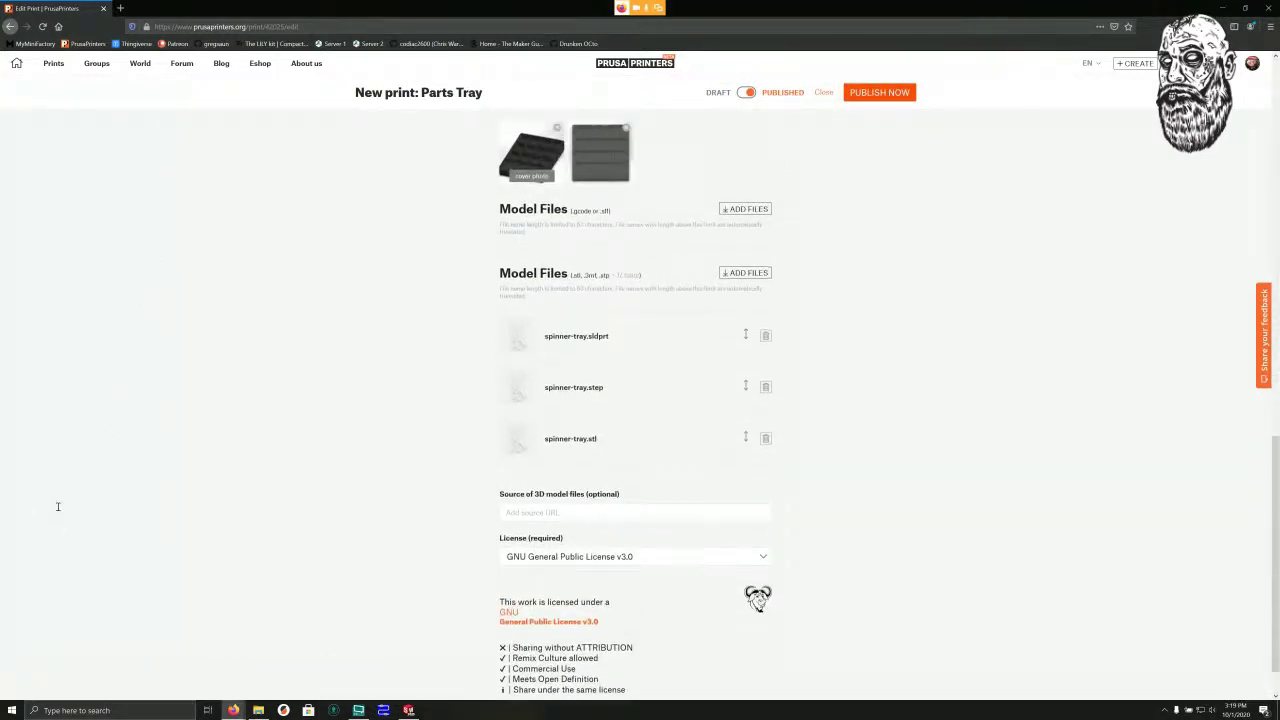
scroll(57, 511, "up", 5)
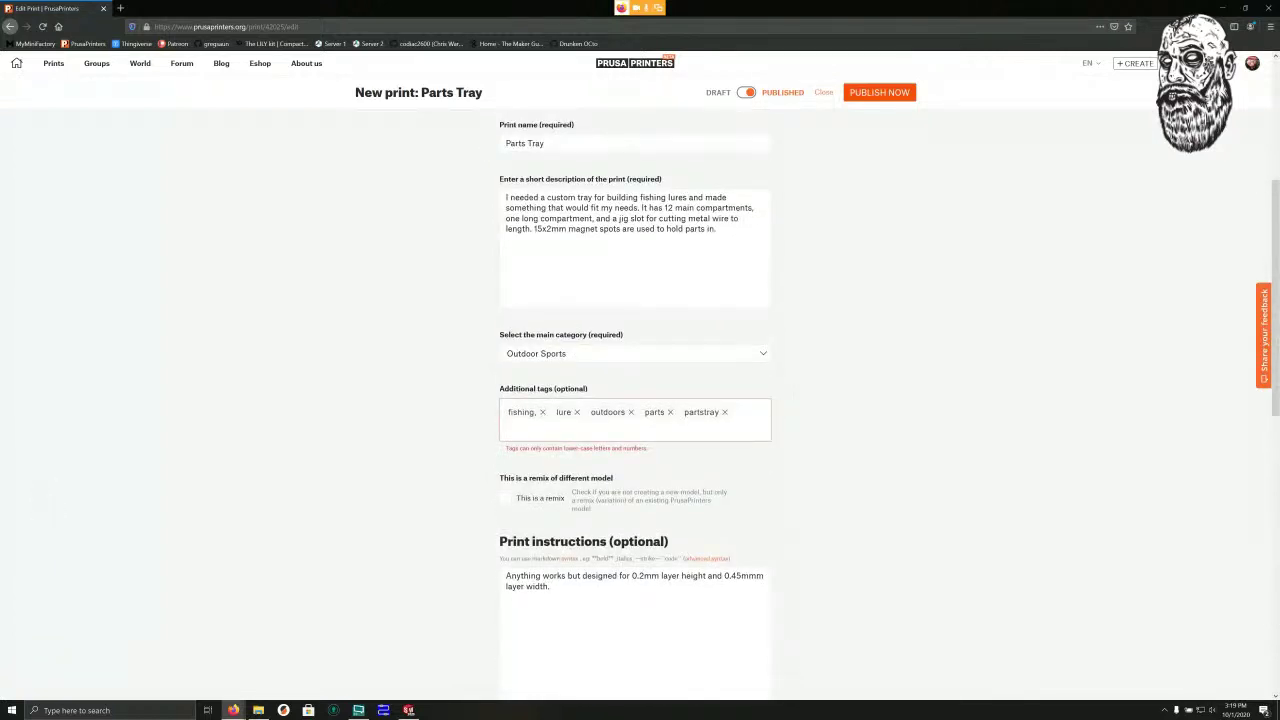
scroll(57, 511, "up", 4)
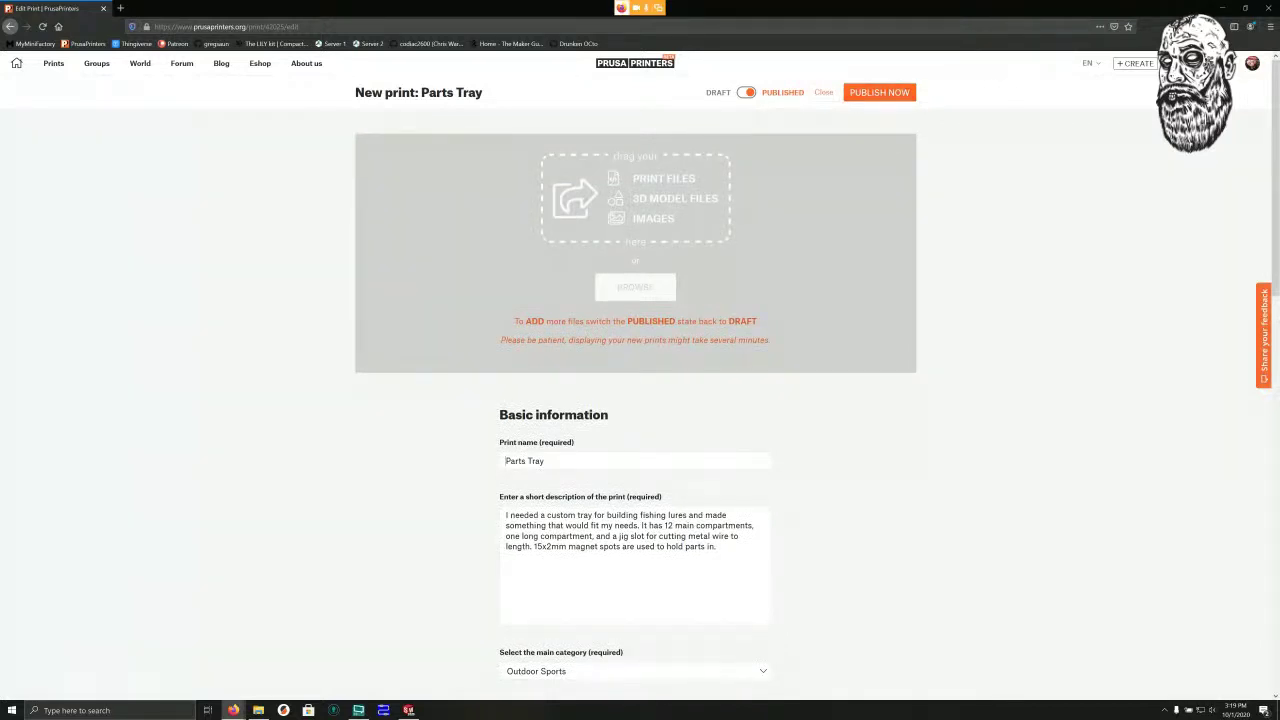
type("Fishing")
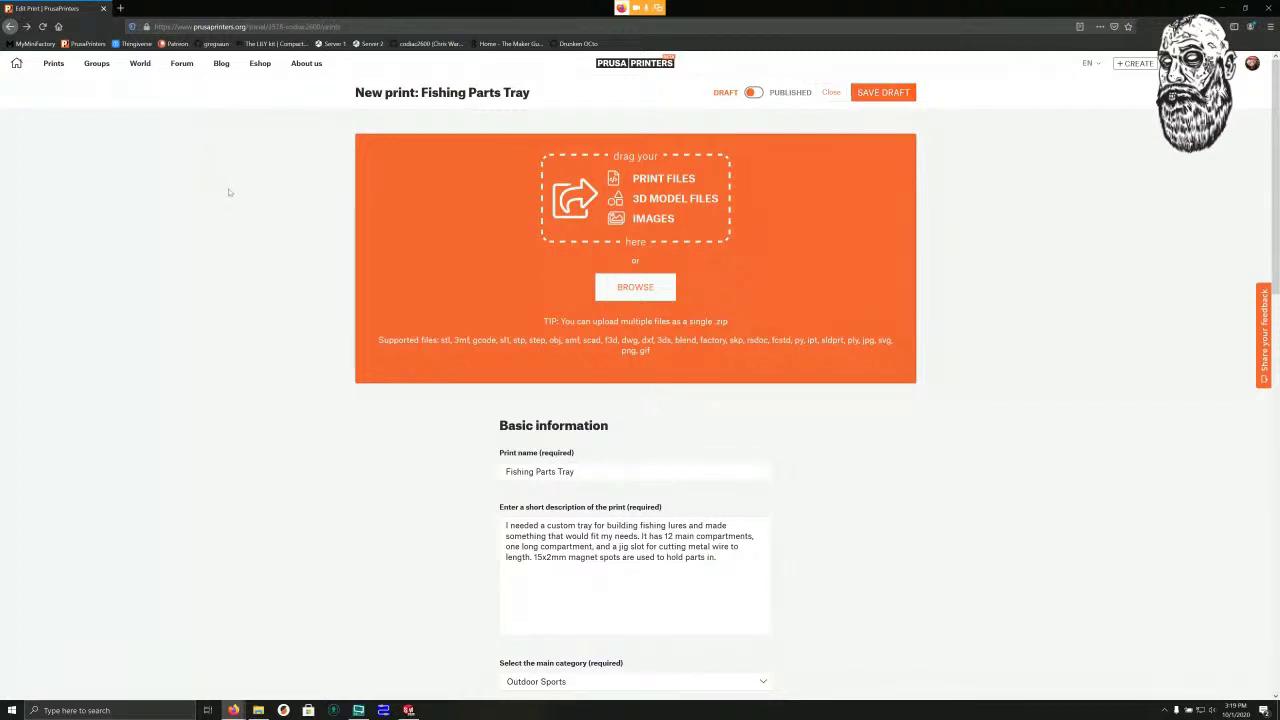
key("alt+Left")
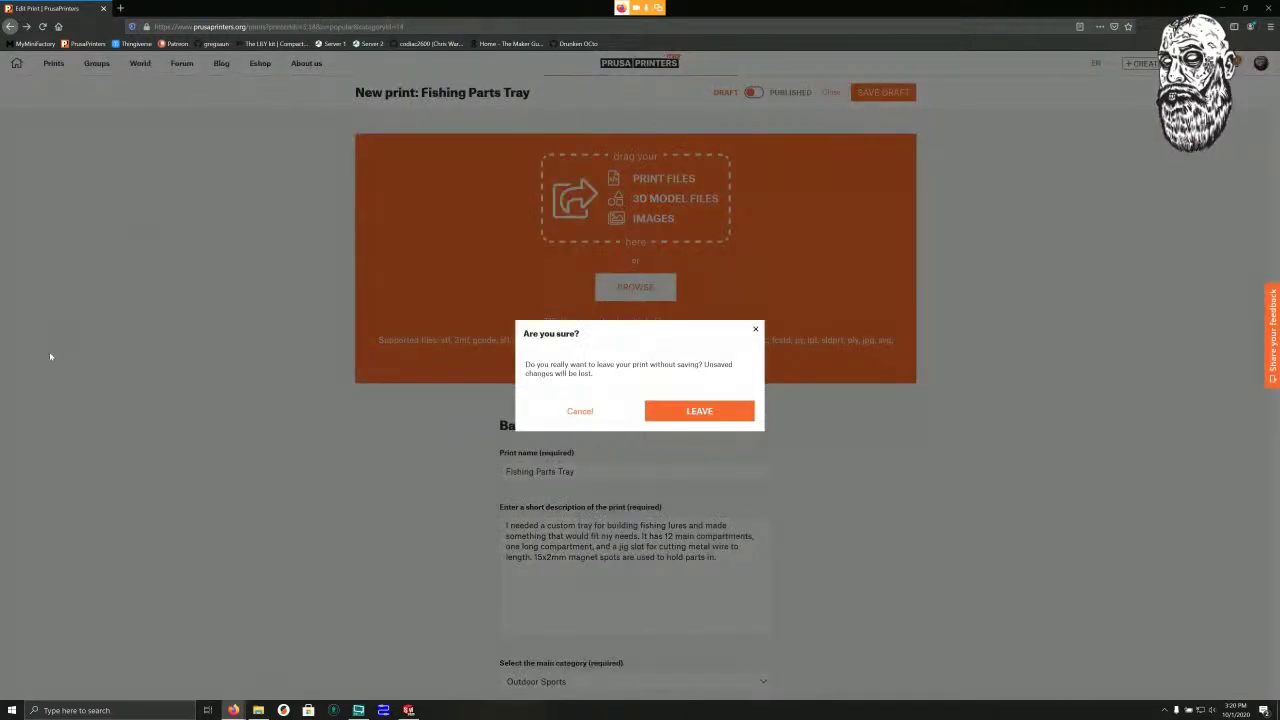
left_click(119, 330)
scroll(210, 369, "down", 15)
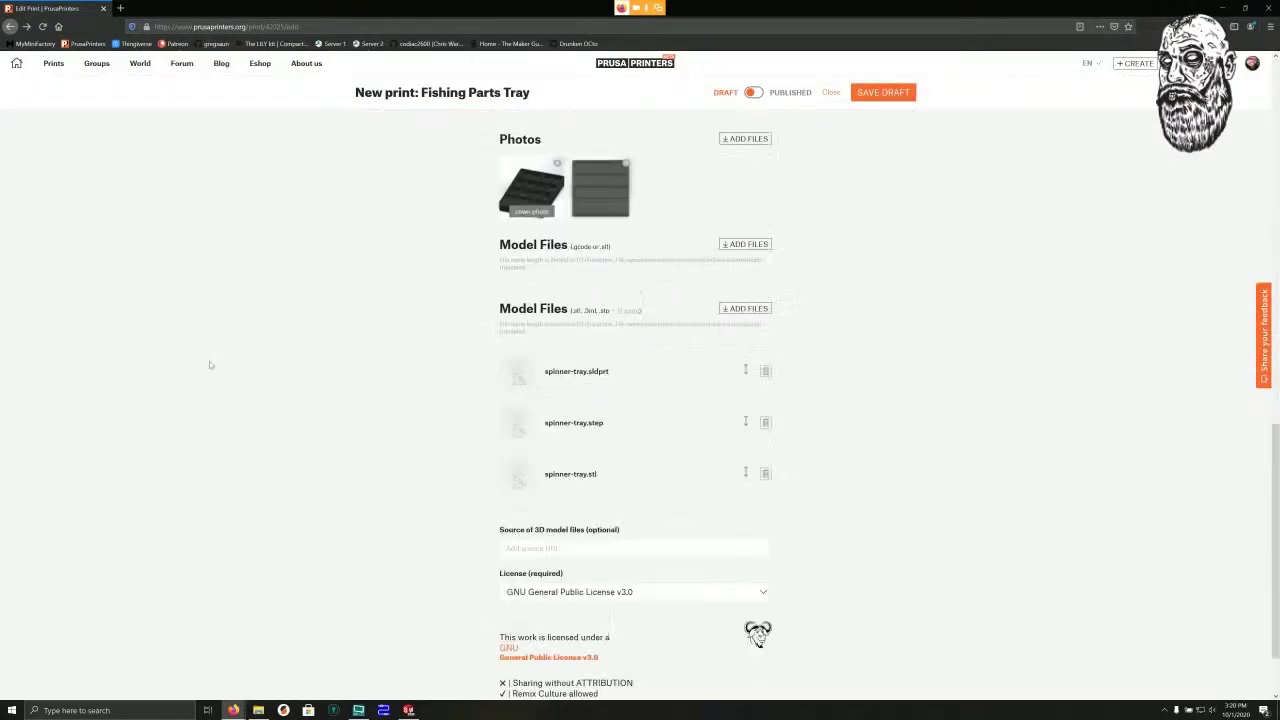
scroll(213, 383, "up", 15)
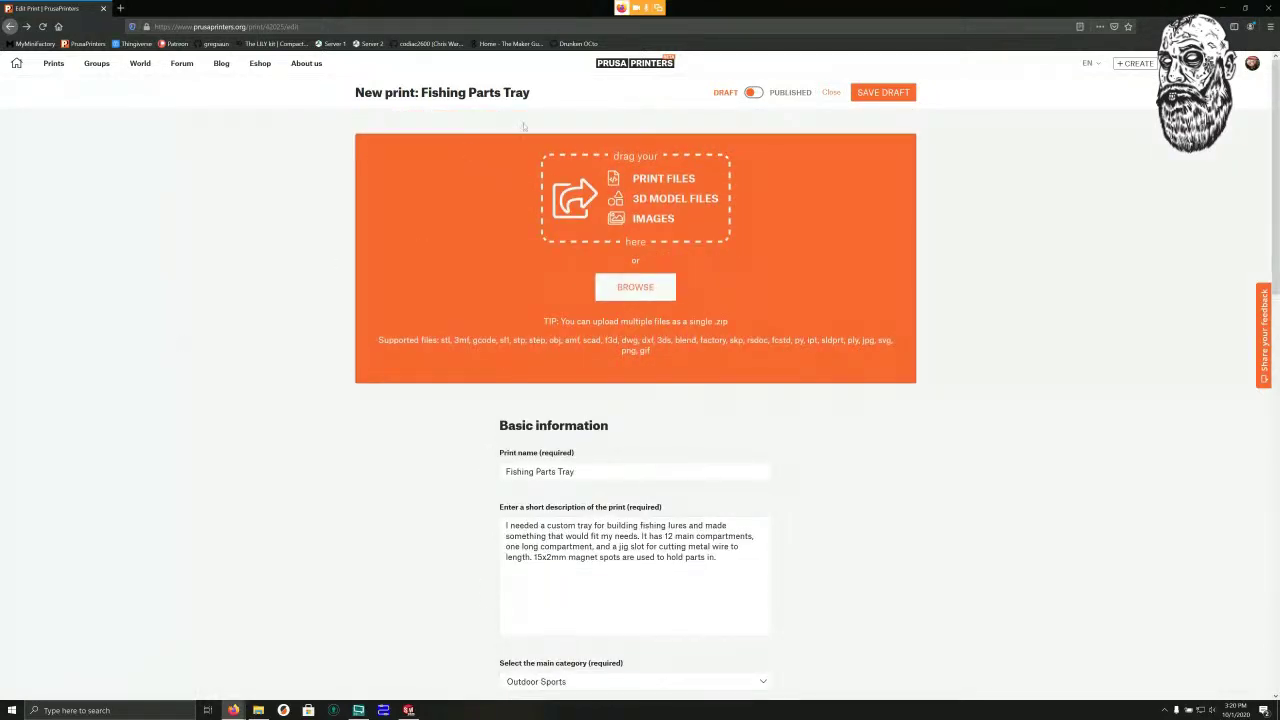
Open the account's own prints page on prusaprinters.org in a new browser tab.
key("ctrl+t")
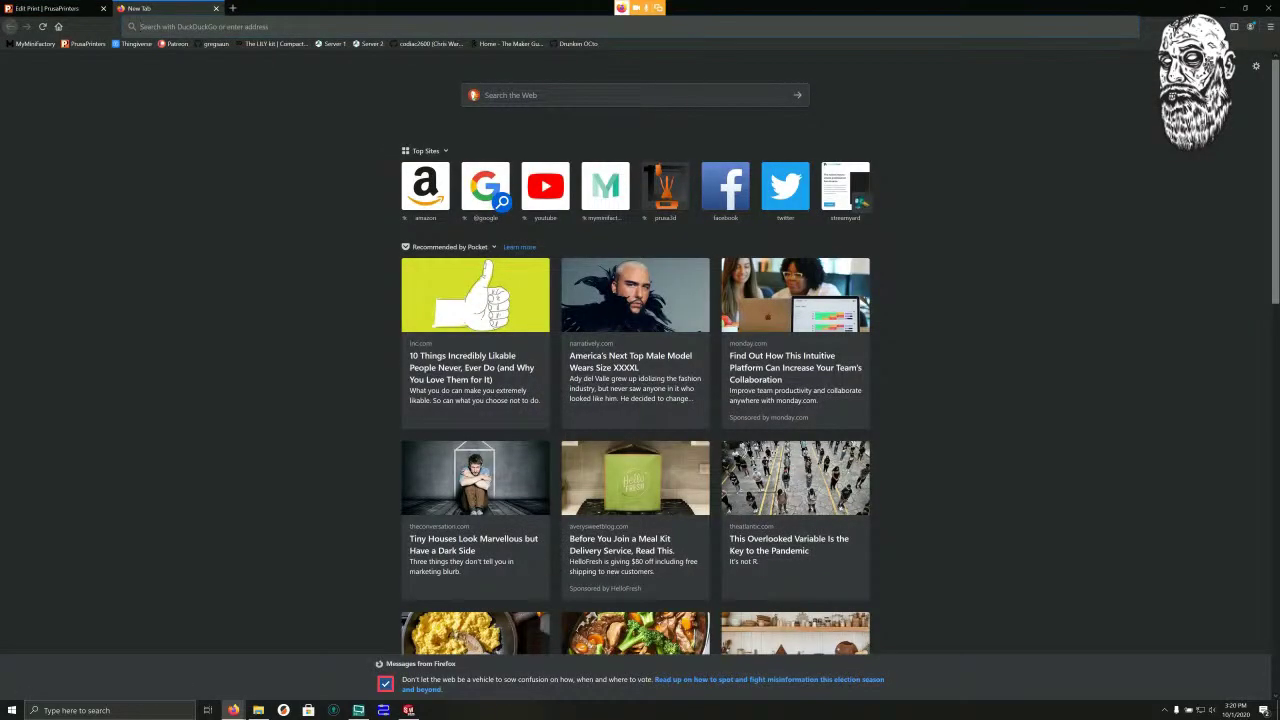
type("prusaprinters.org/")
key("Return")
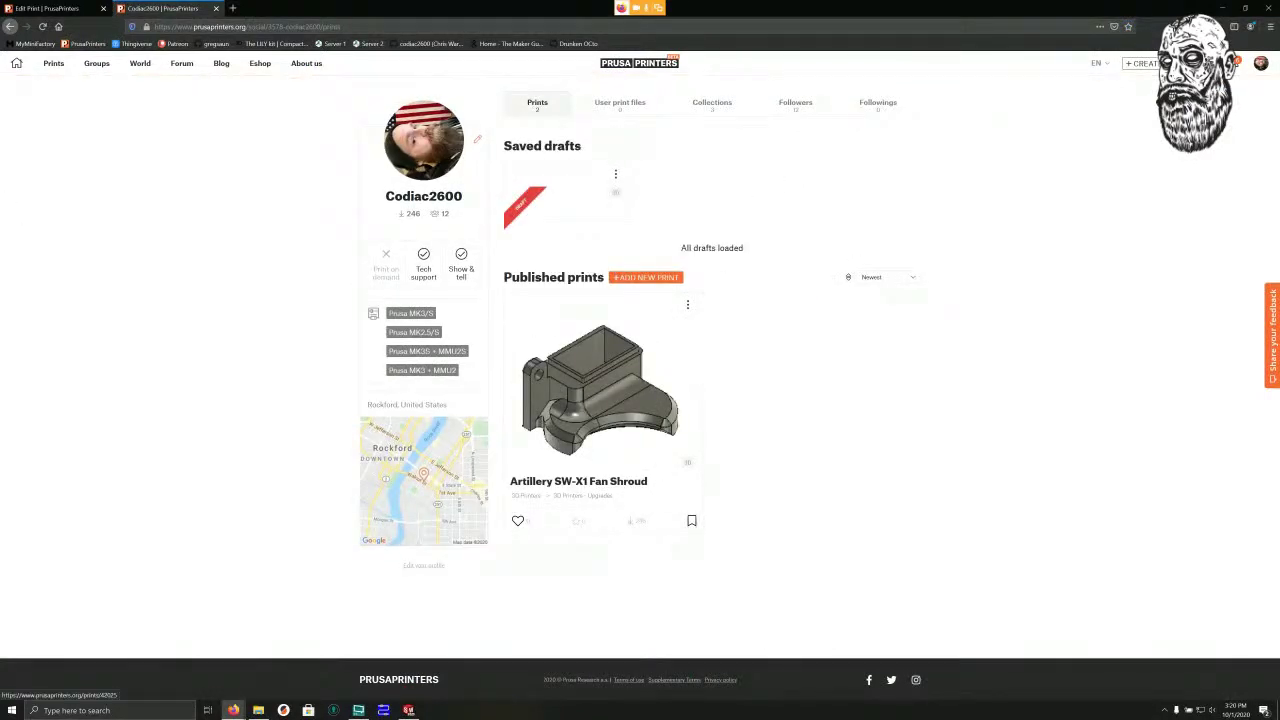
Set the print's status to Published in the edit form, and reload the account's prints page.
left_click(50, 8)
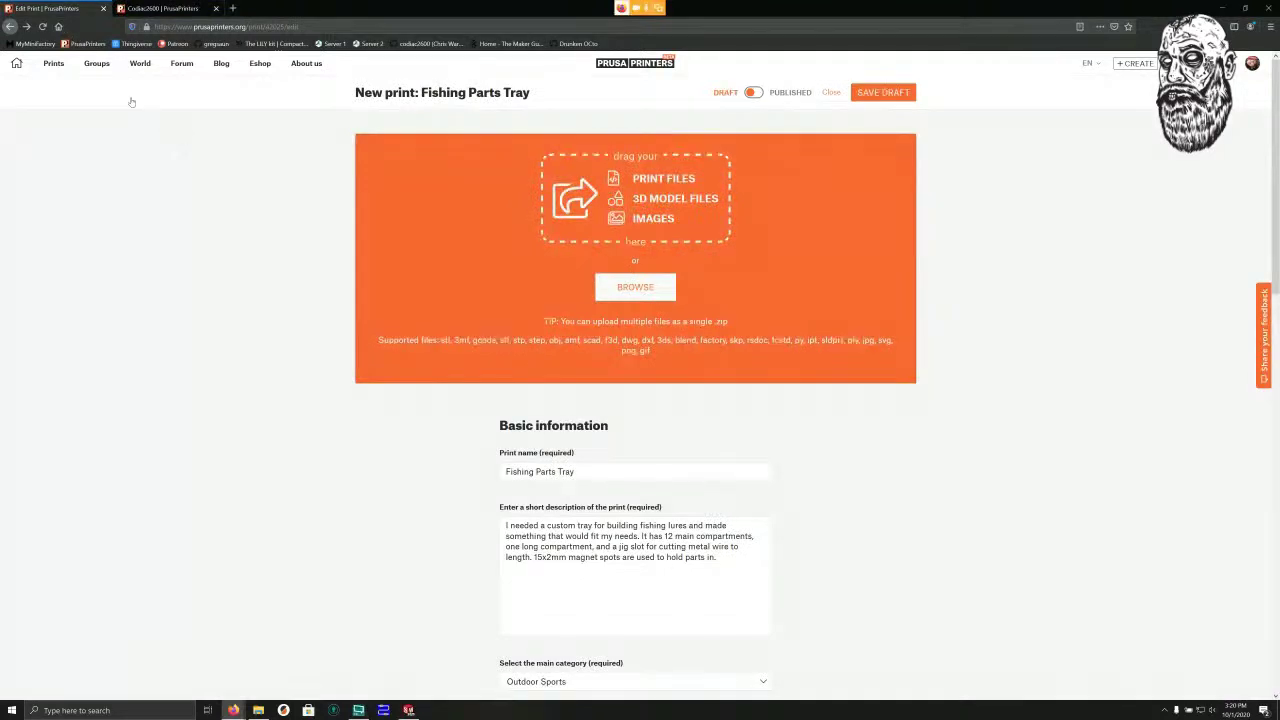
left_click(754, 92)
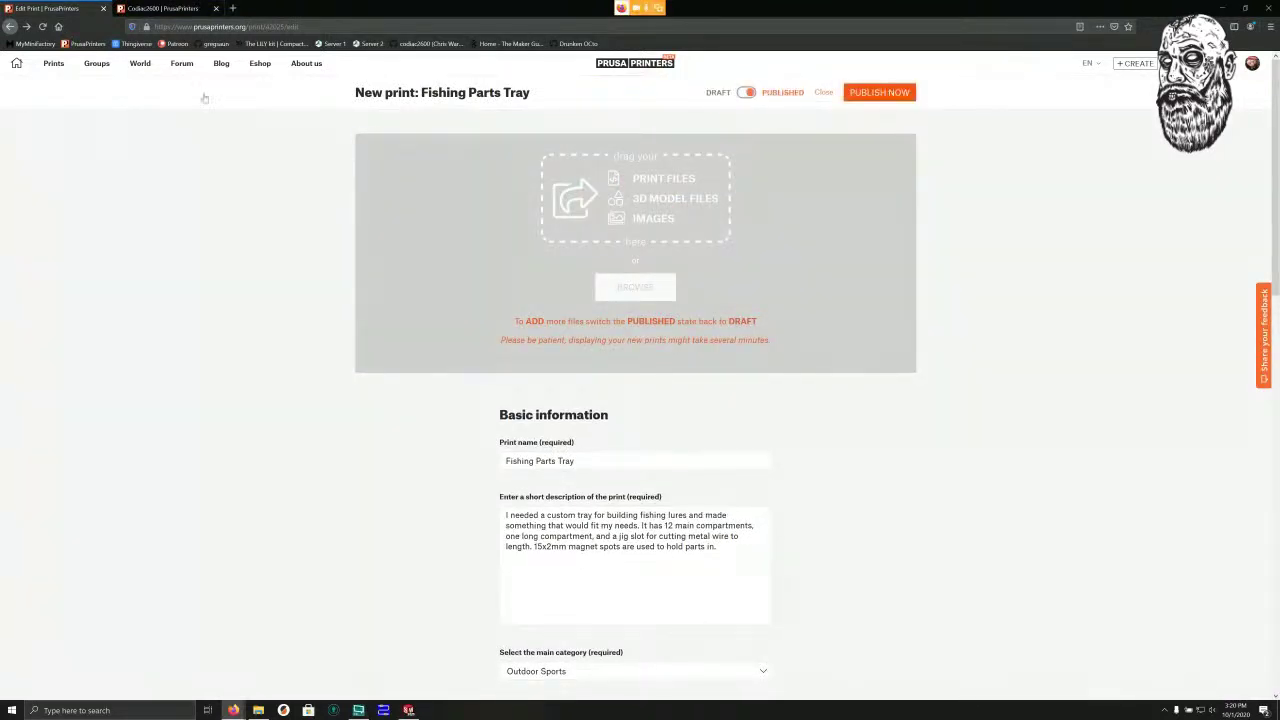
left_click(163, 8)
left_click(42, 27)
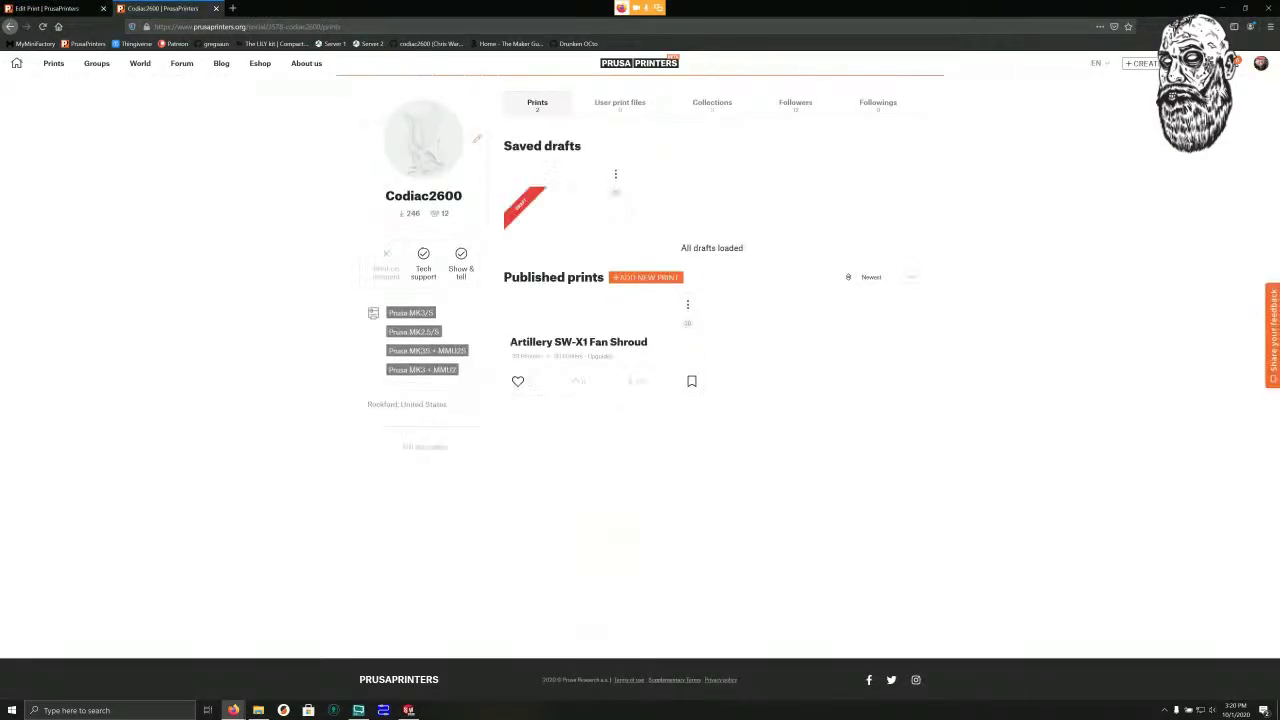
Compare the saved tray draft with the open edit form, and open that draft for editing from the prints page.
left_click(611, 174)
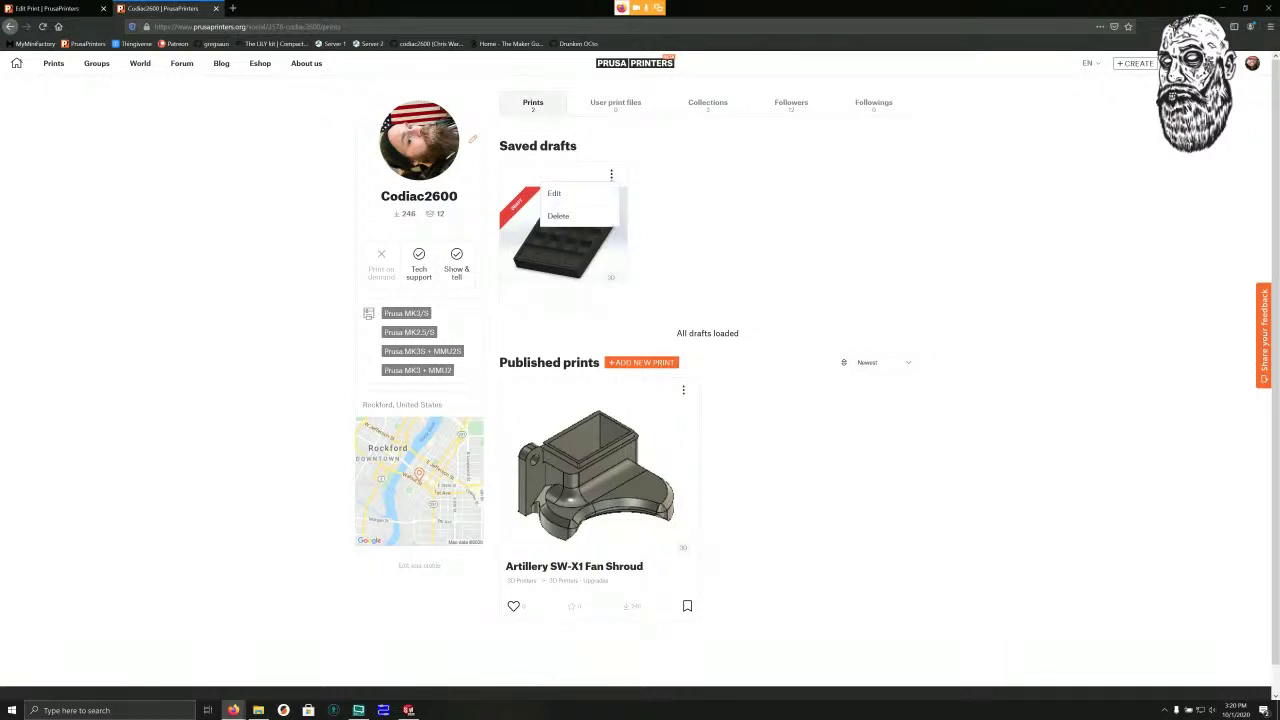
left_click(13, 190)
left_click(52, 8)
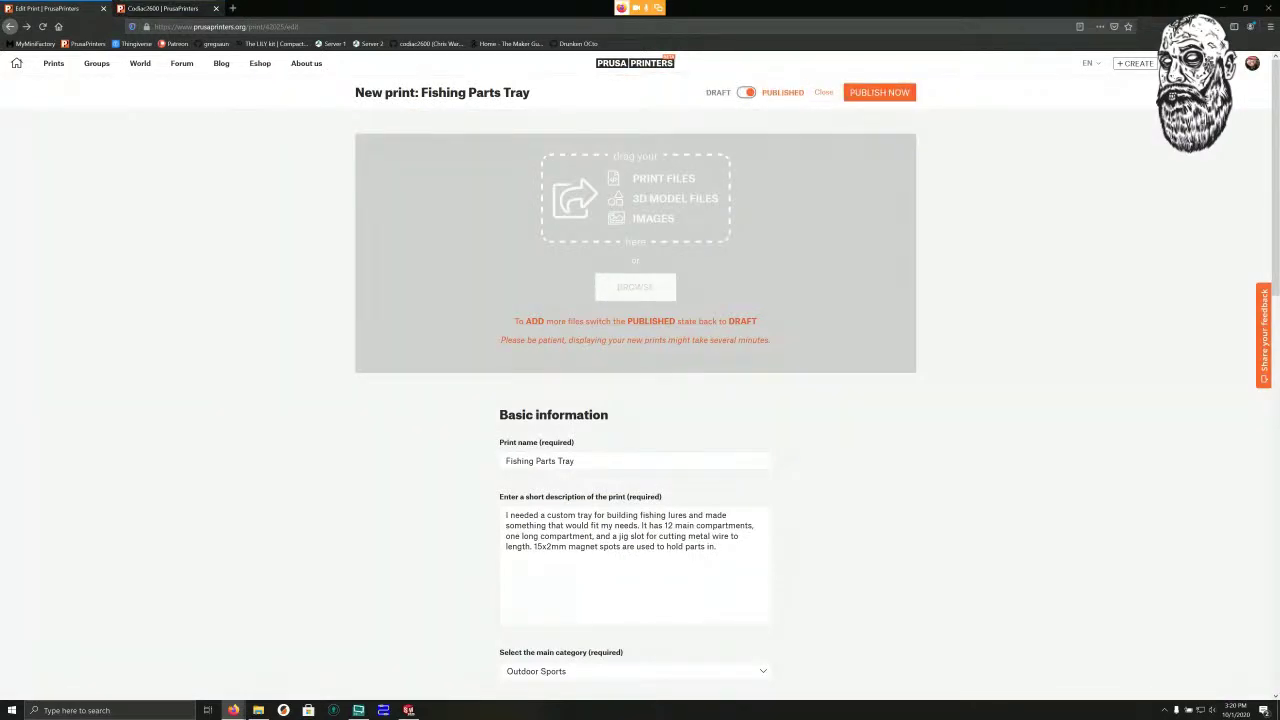
left_click(160, 8)
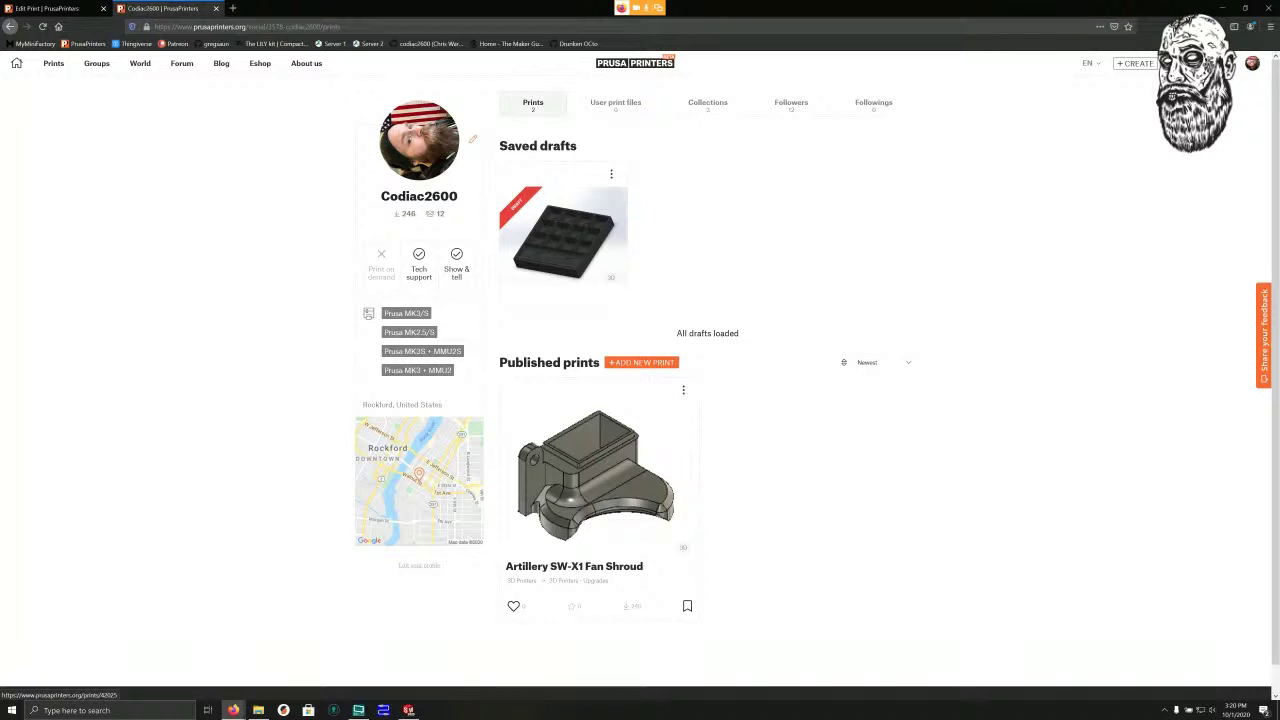
left_click(611, 174)
left_click(553, 193)
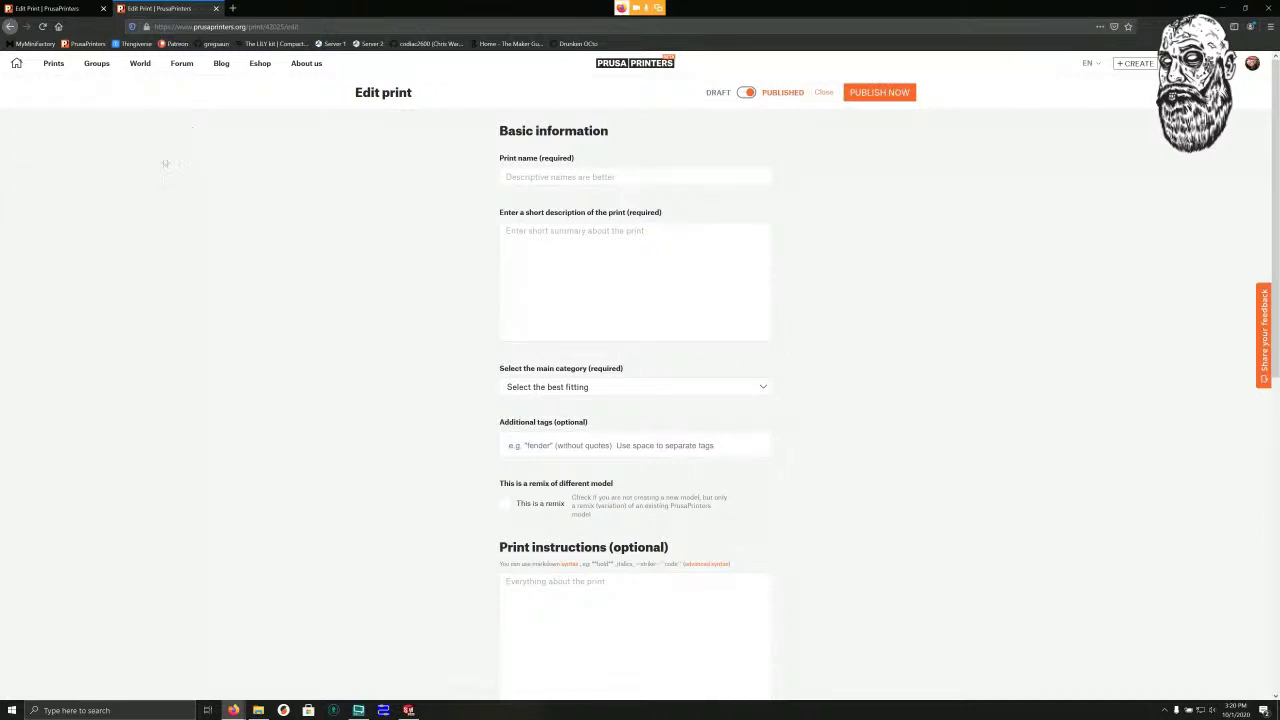
Name the print "Fishing Parts Tray" and enter "Here is a tray." as its short description.
scroll(165, 163, "down", 5)
scroll(163, 165, "up", 5)
type("Fishing Par")
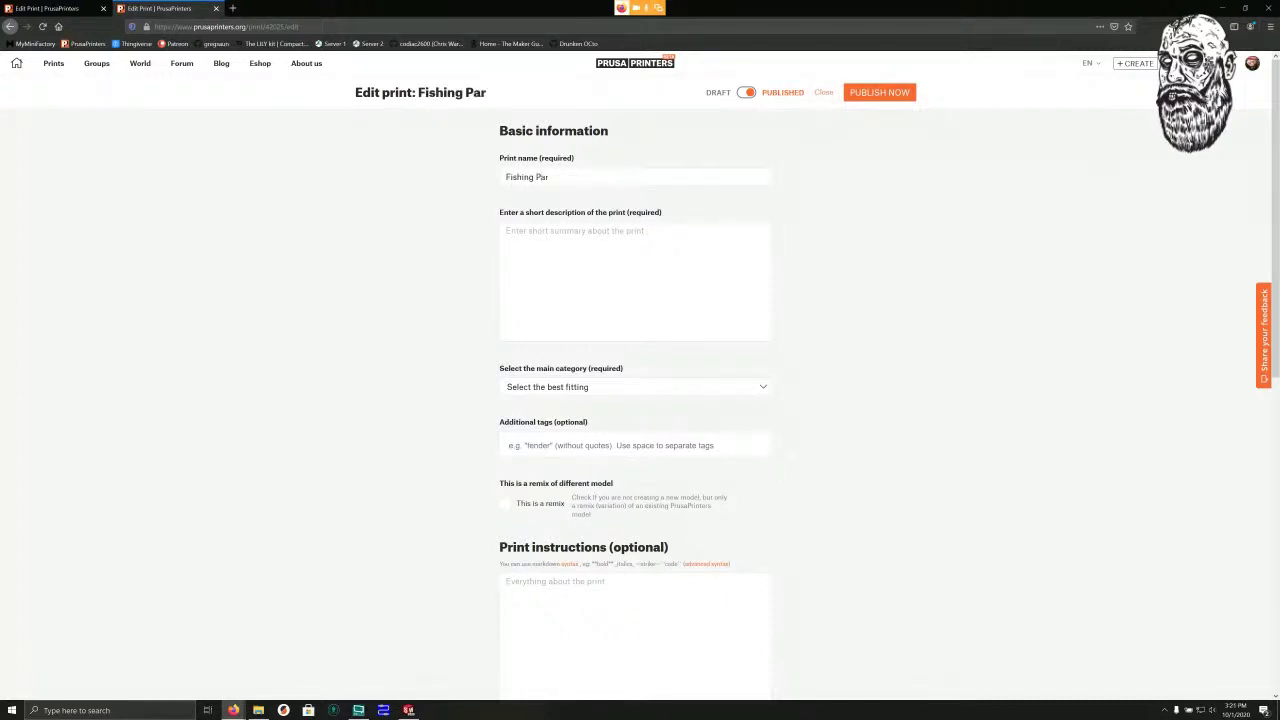
type("ts Tray")
type("Here ")
type("is a tray.")
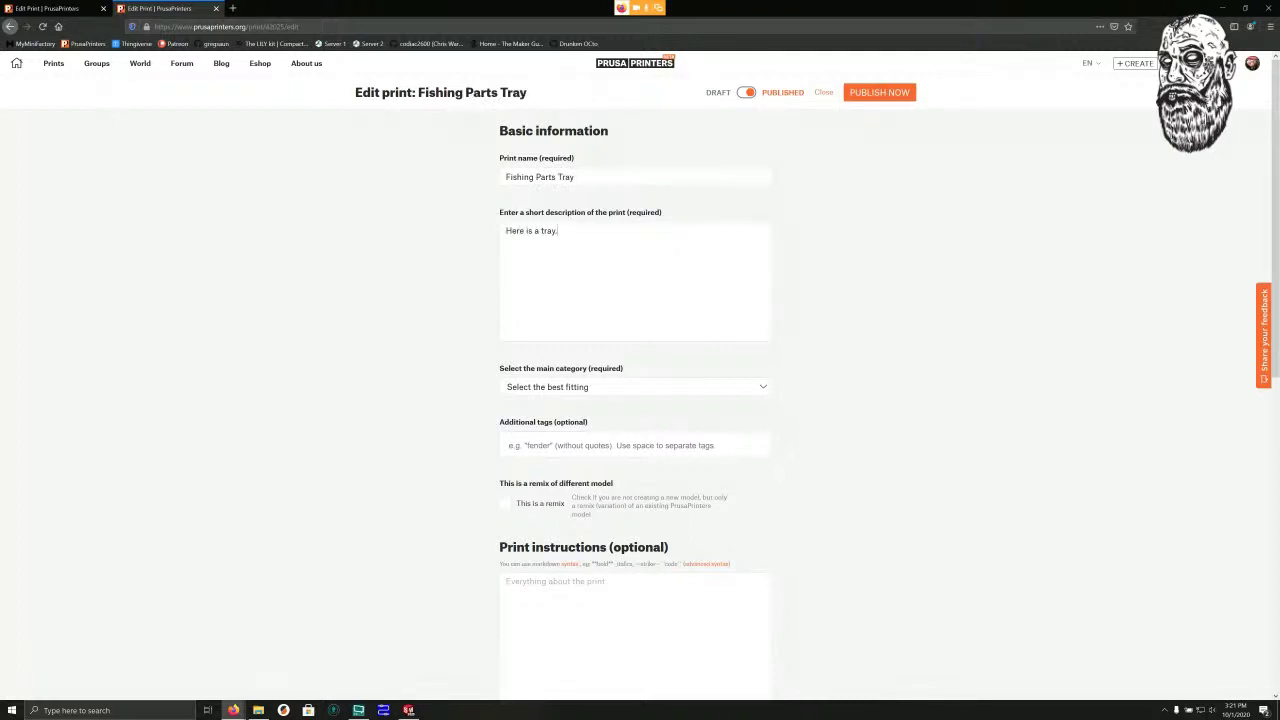
Set the print's main category to Outdoor Sports.
left_click(635, 387)
scroll(635, 457, "down", 15)
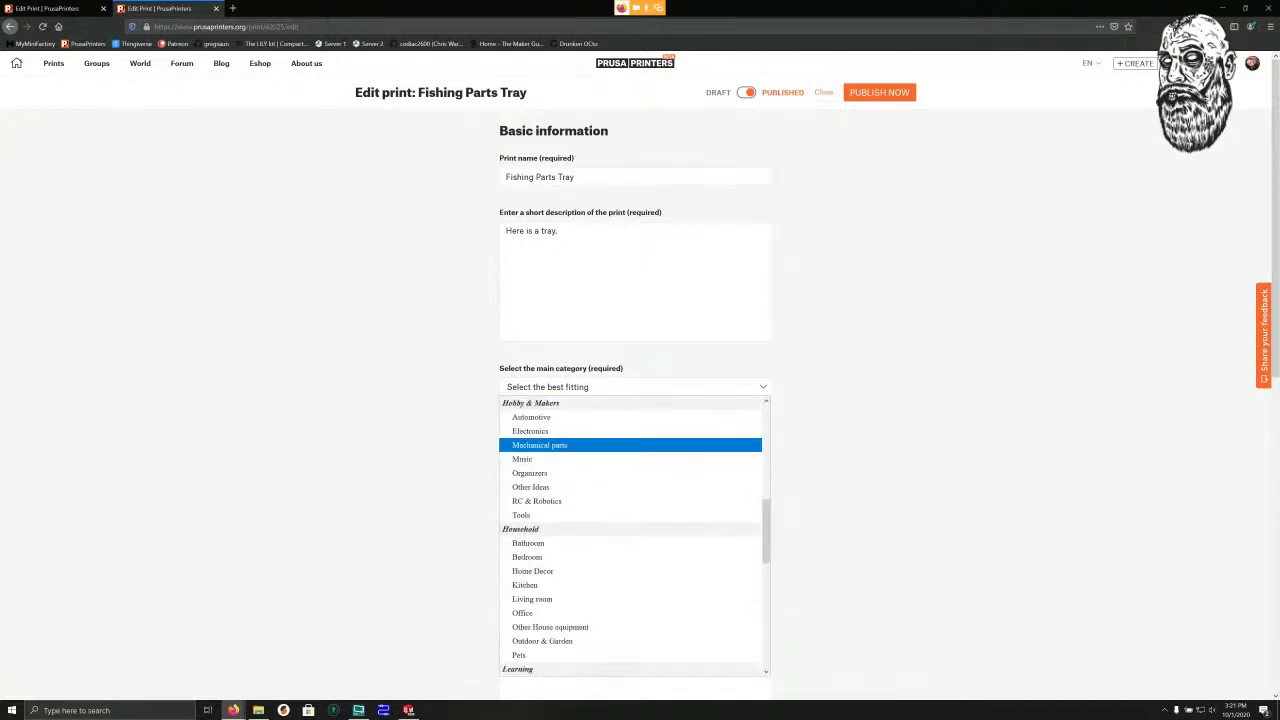
scroll(635, 457, "down", 2)
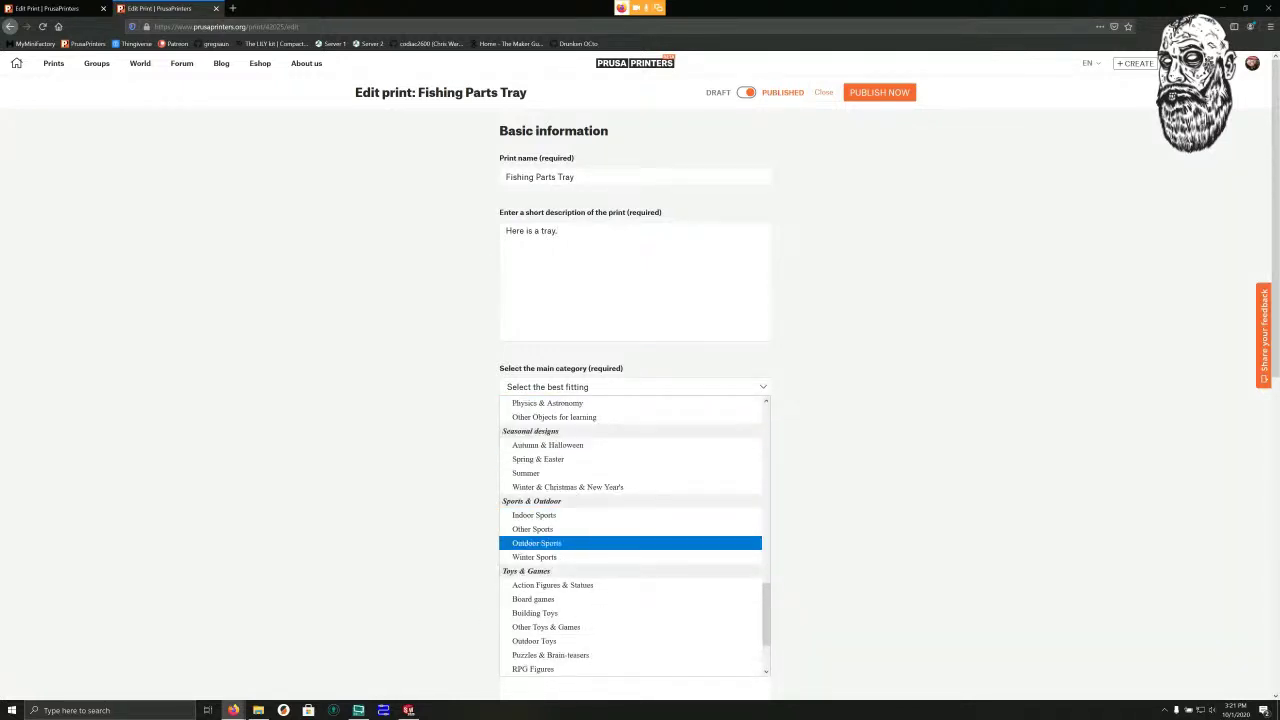
left_click(536, 541)
Add the tags tray, fishing and magnet to the print.
left_click(509, 445)
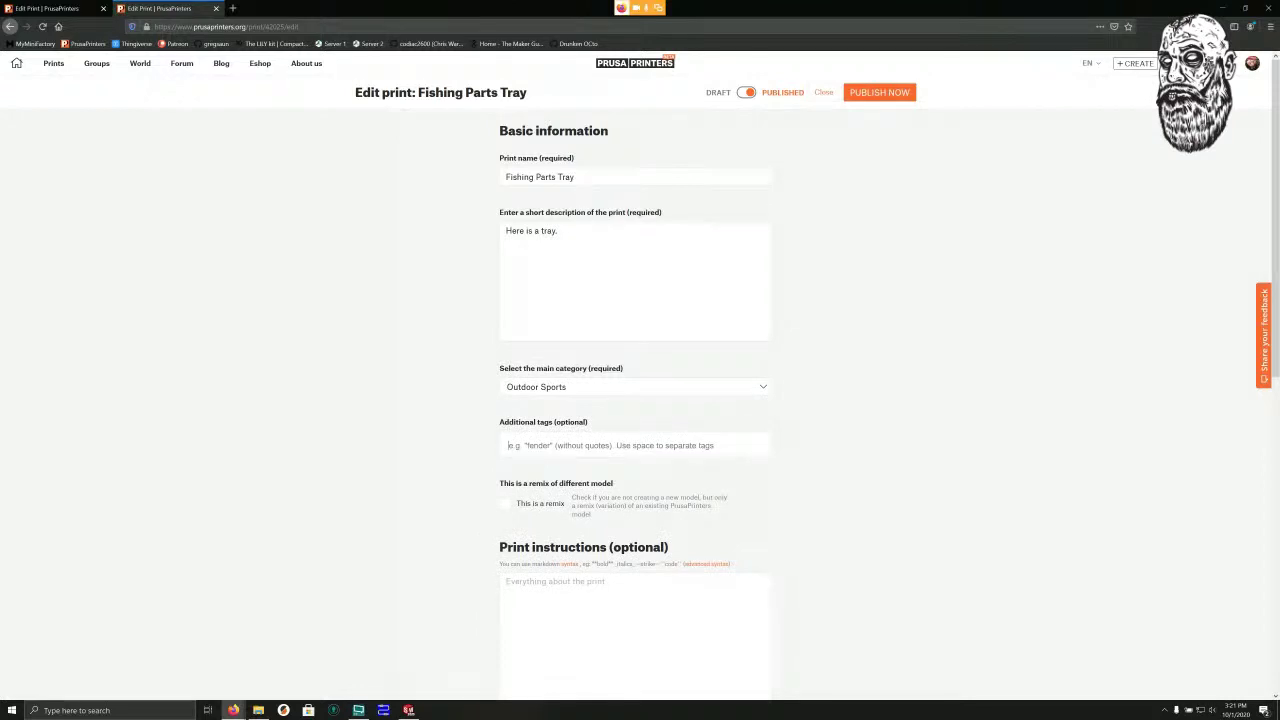
type("tray")
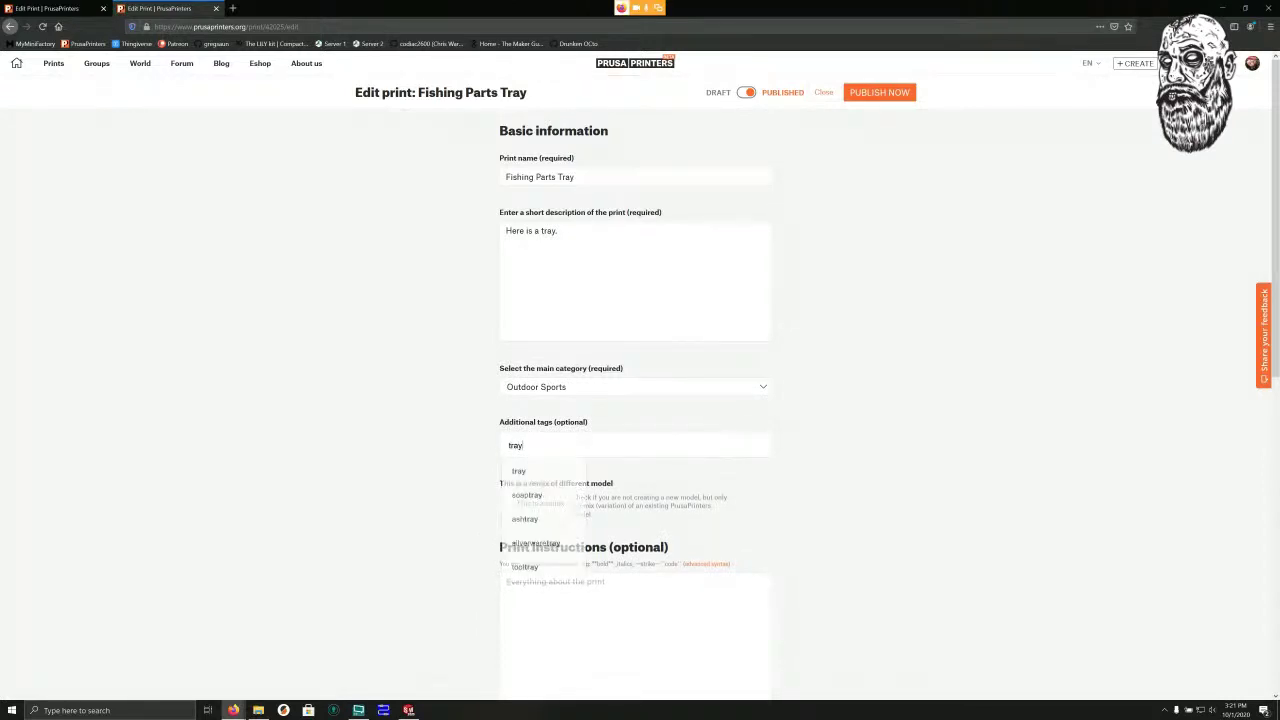
key("Return")
type("fishing")
key("Return")
type("magnet")
key("Return")
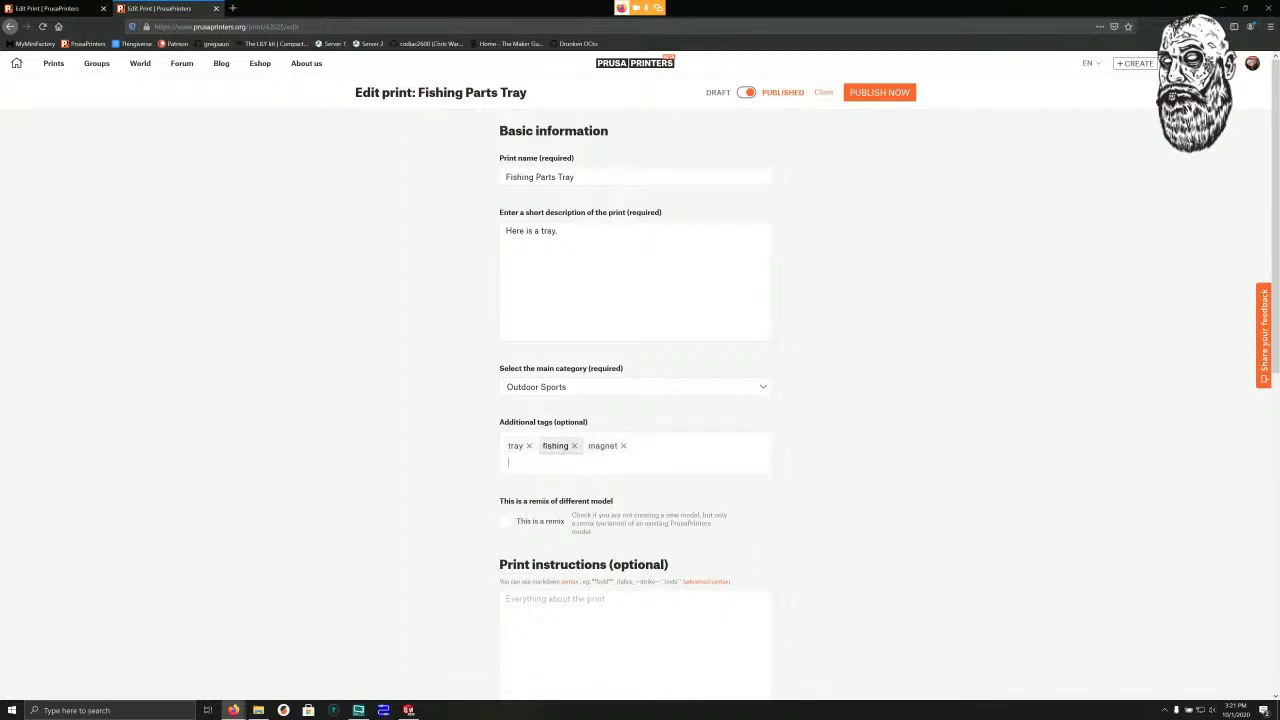
Set the license to Creative Commons — Attribution — Noncommercial — Share Alike and publish the print.
scroll(640, 400, "down", 3)
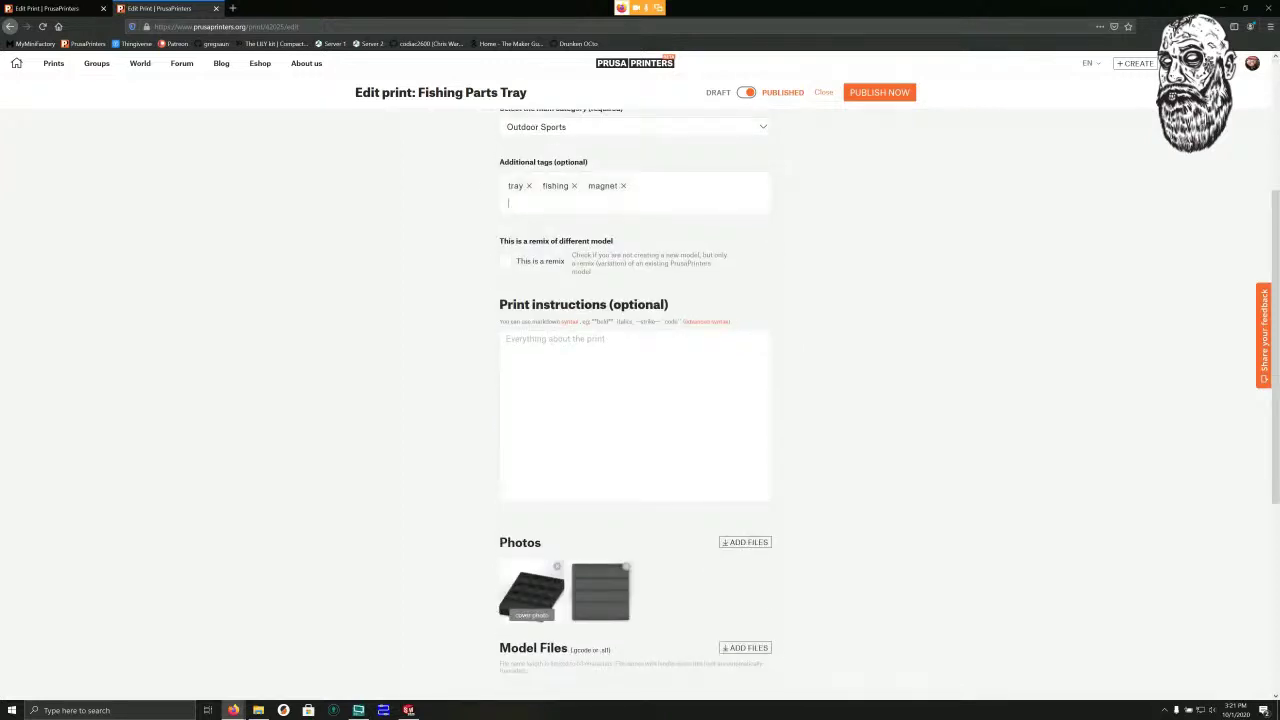
scroll(28, 365, "down", 5)
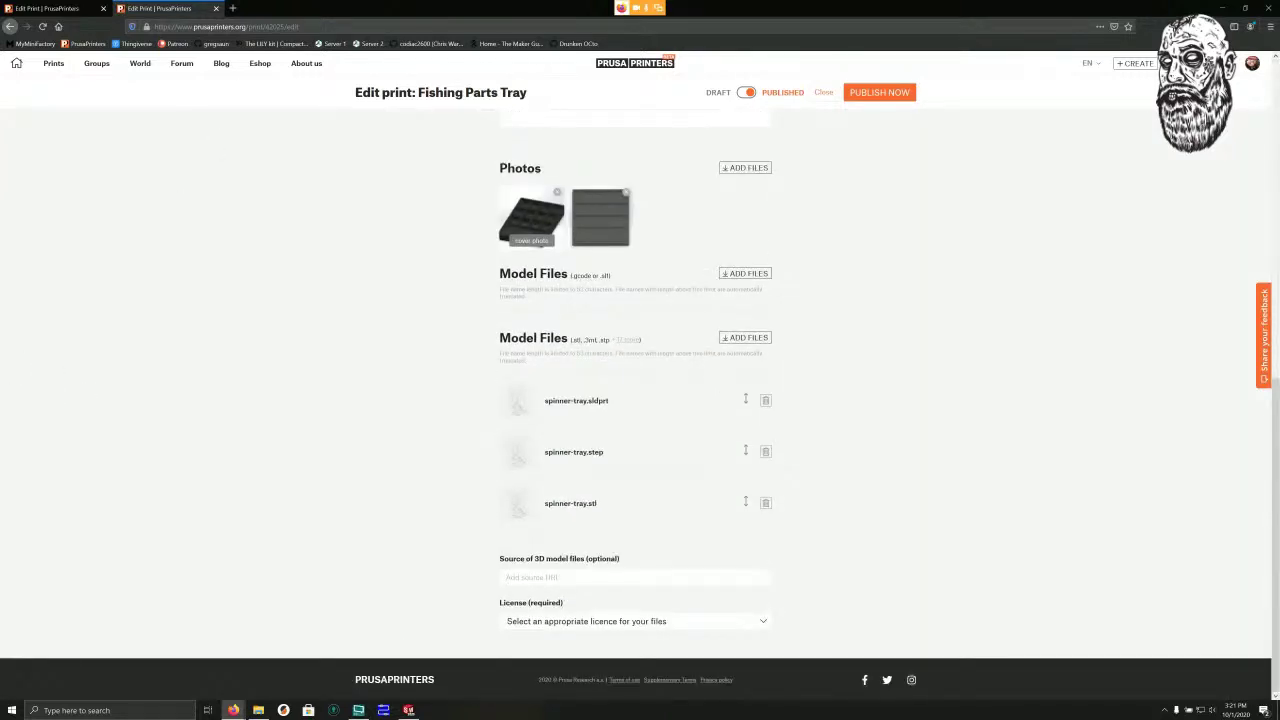
left_click(660, 621)
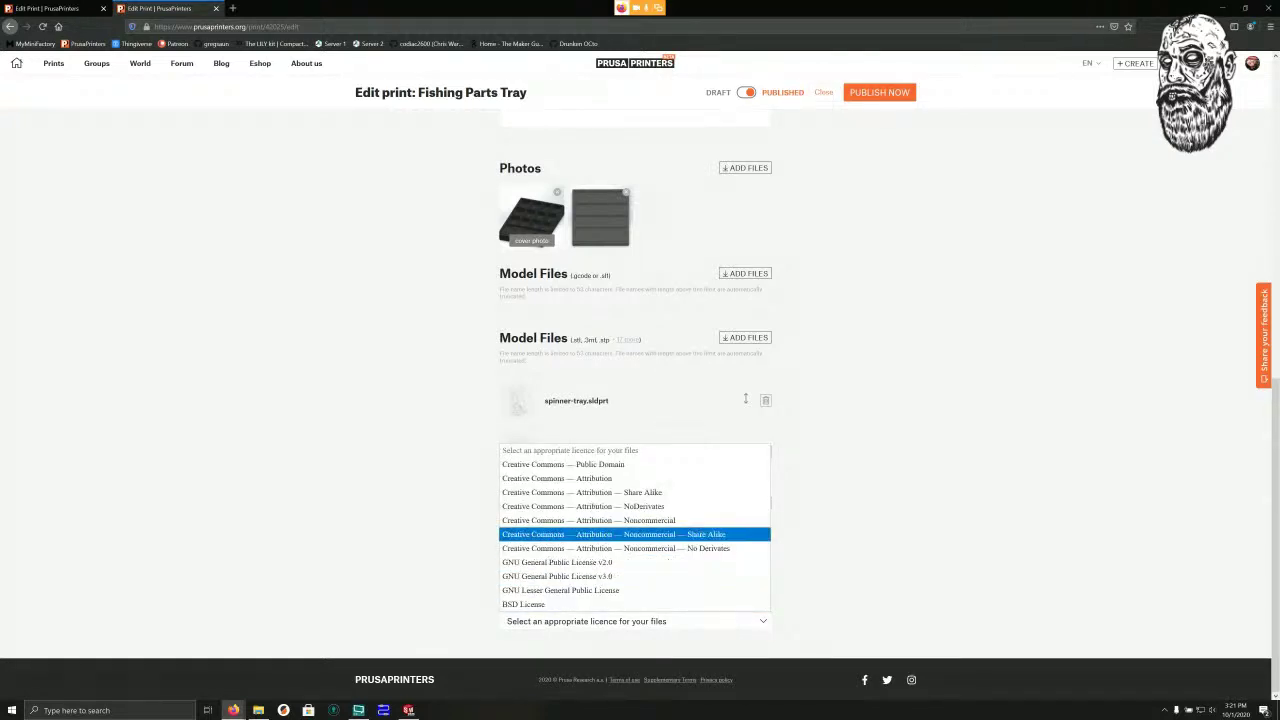
key("Return")
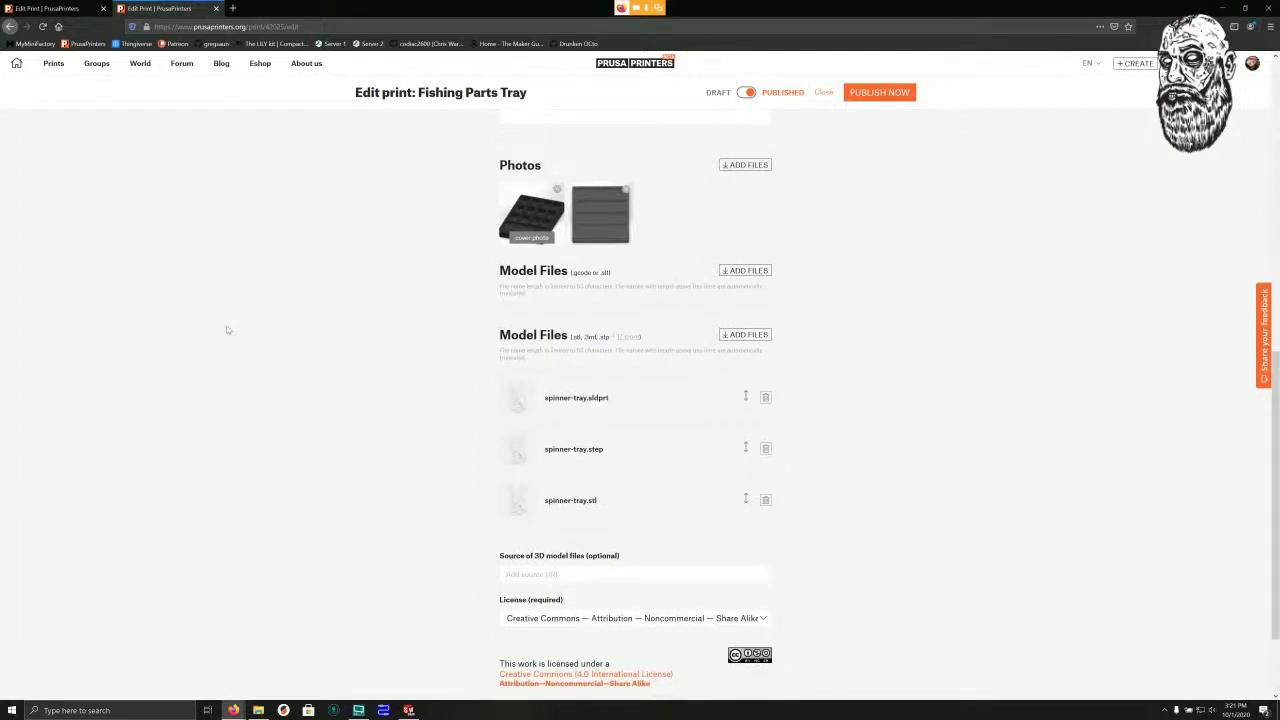
scroll(234, 304, "down", 2)
left_click(880, 92)
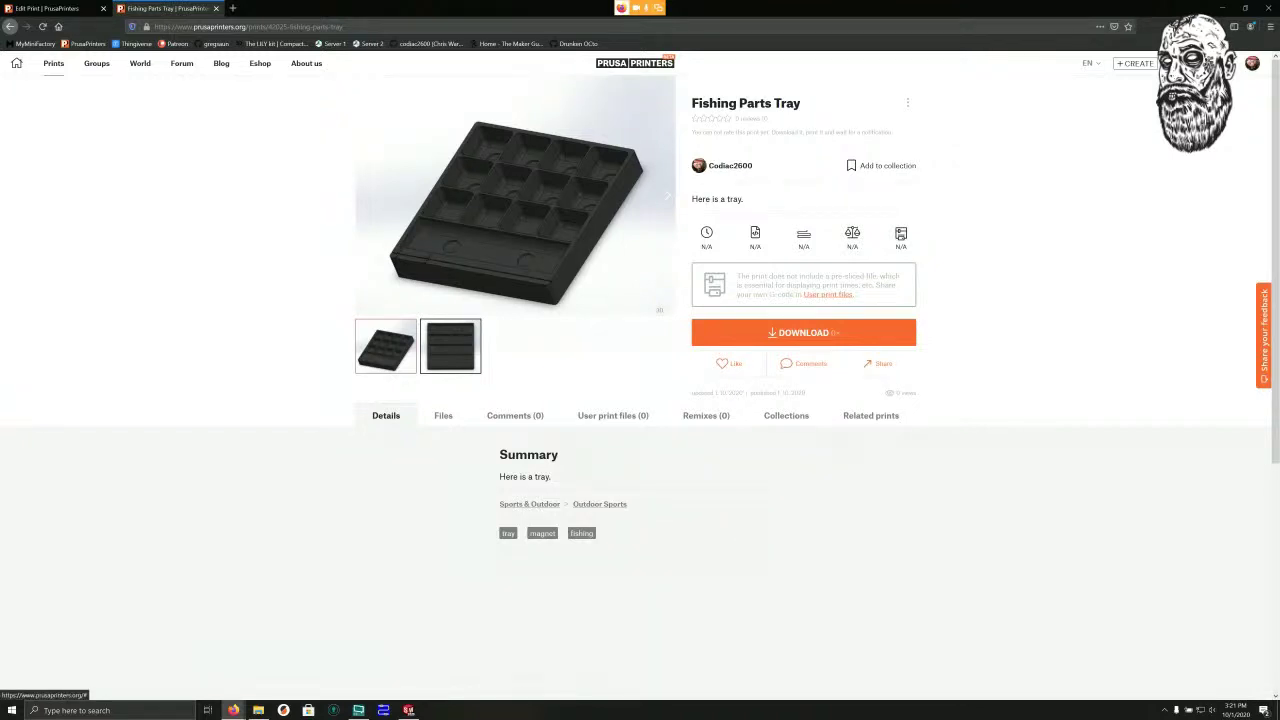
Review the published print's photos, user print files, model files and license information.
left_click(450, 346)
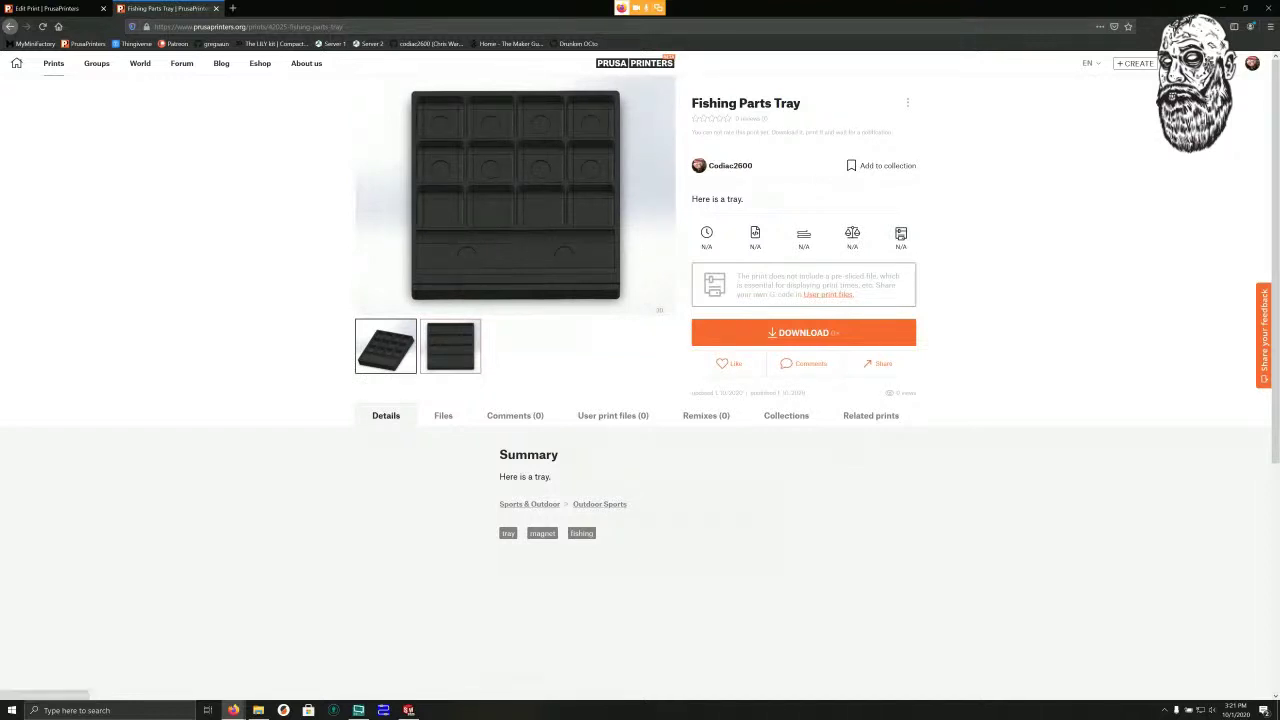
left_click(386, 346)
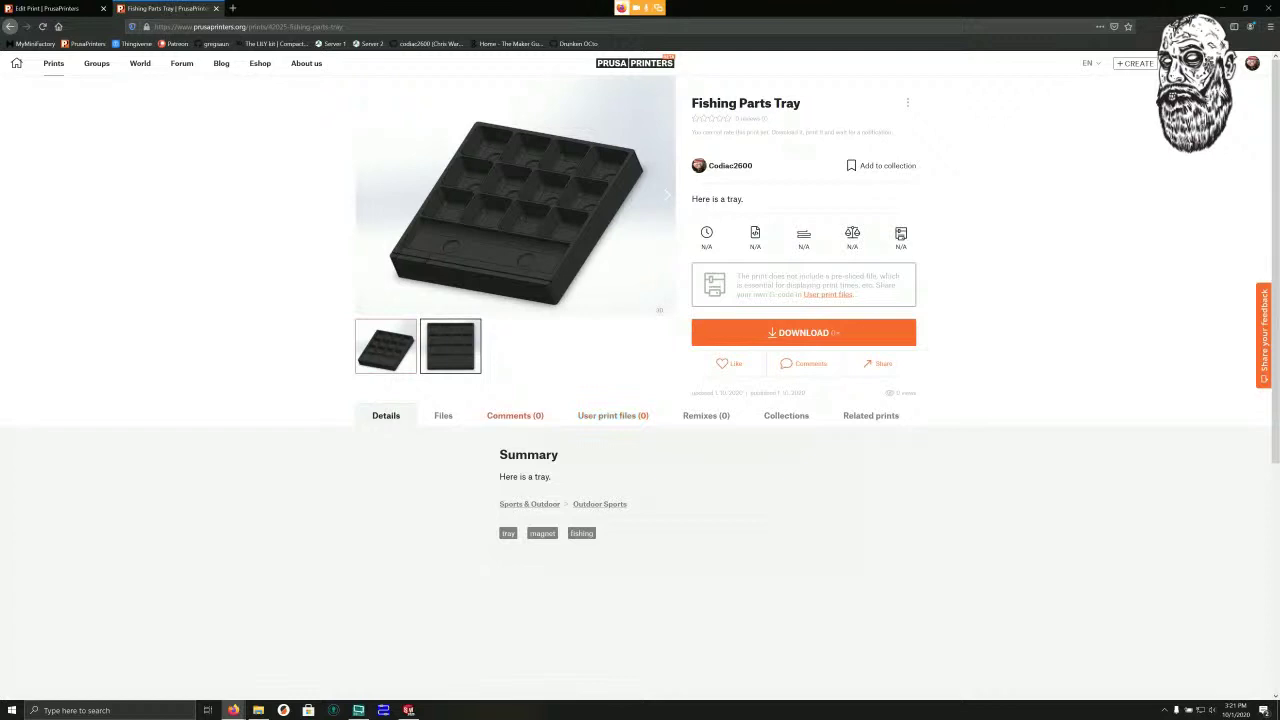
left_click(613, 416)
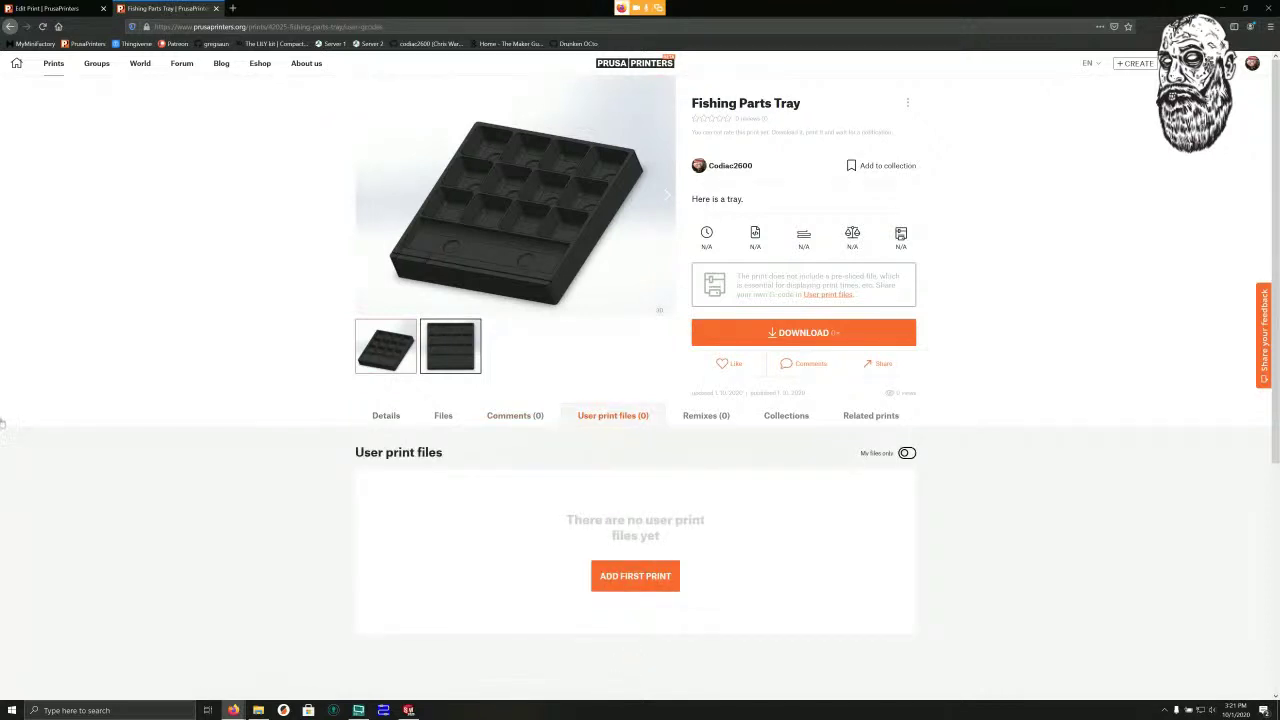
left_click(443, 415)
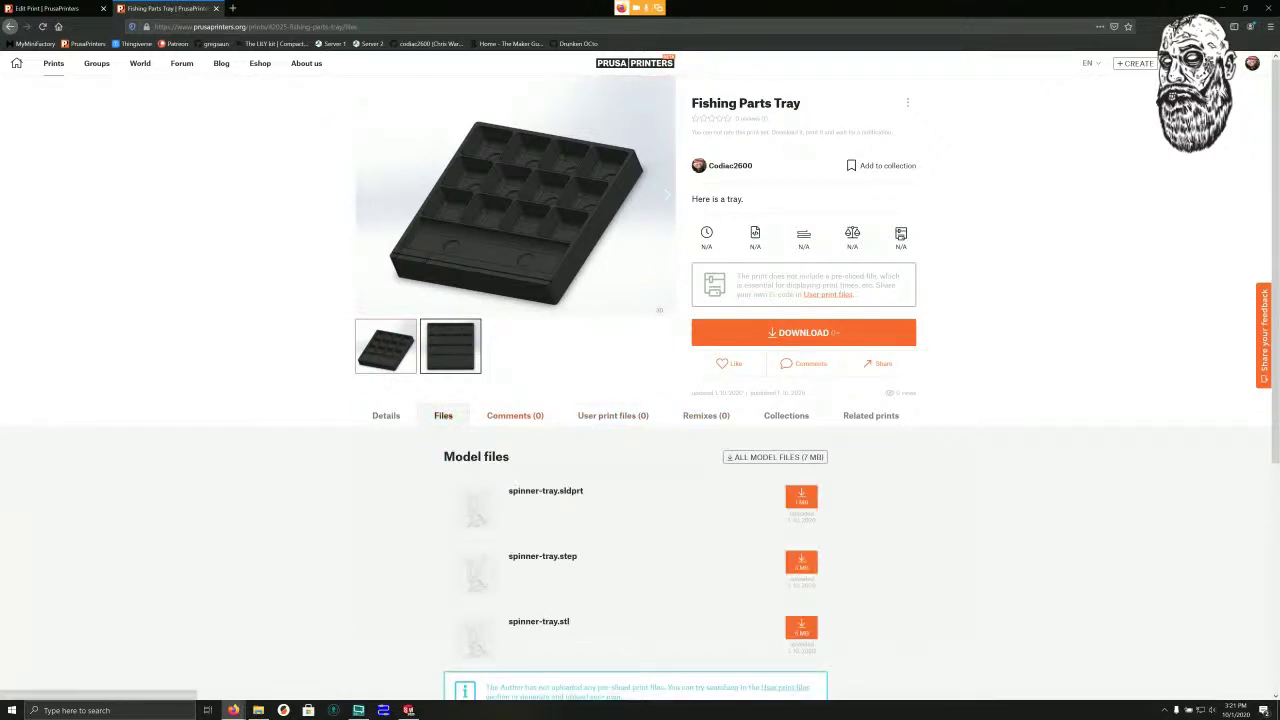
scroll(640, 400, "down", 2)
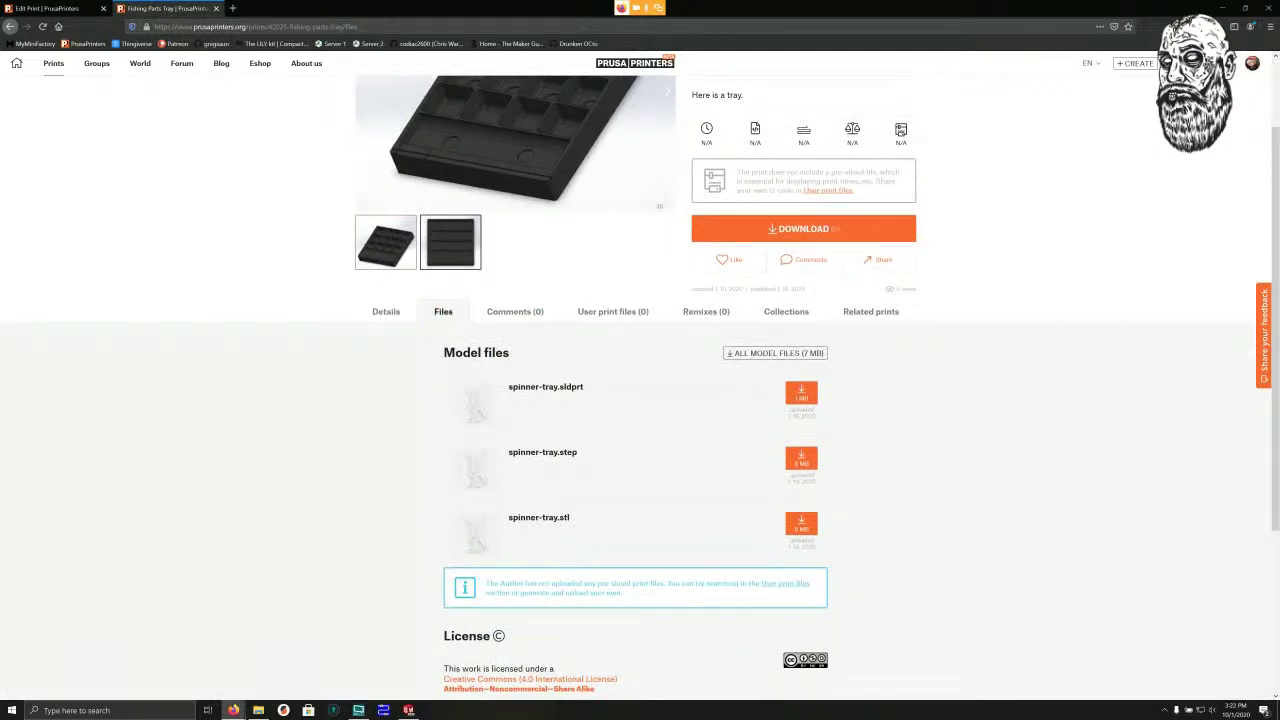
scroll(640, 400, "down", 1)
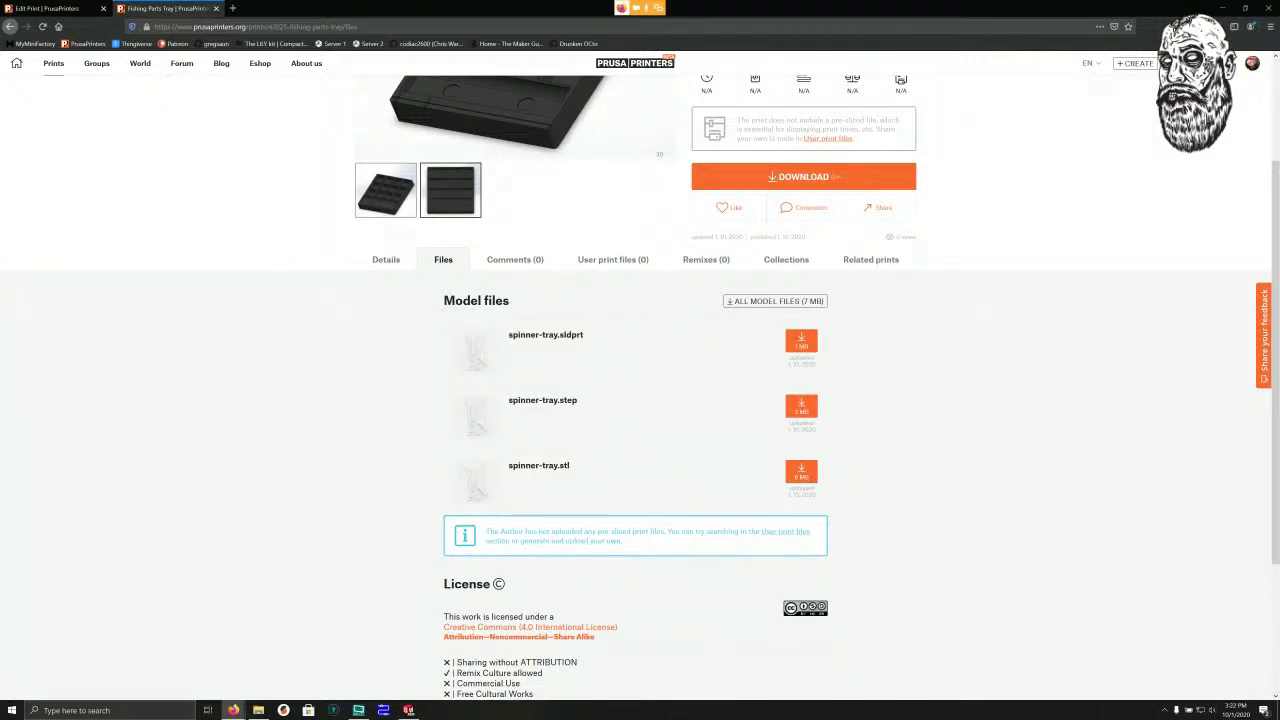
scroll(640, 400, "down", 2)
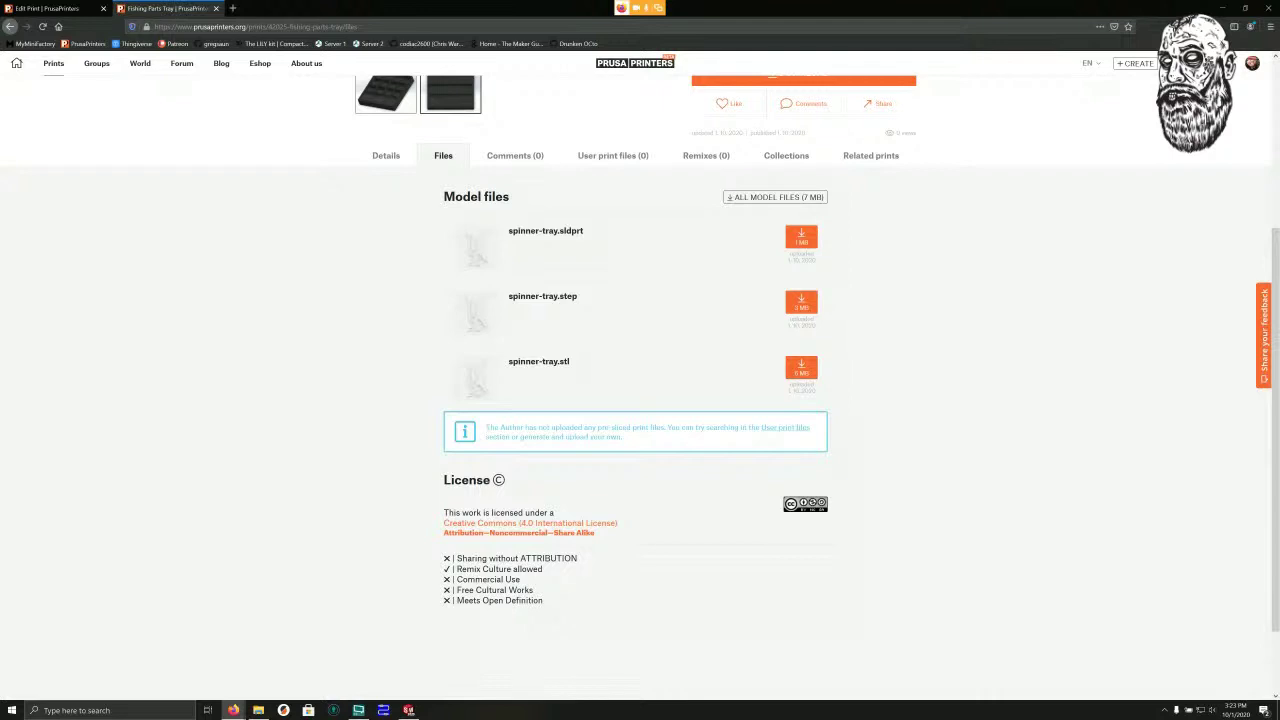
scroll(640, 385, "up", 3)
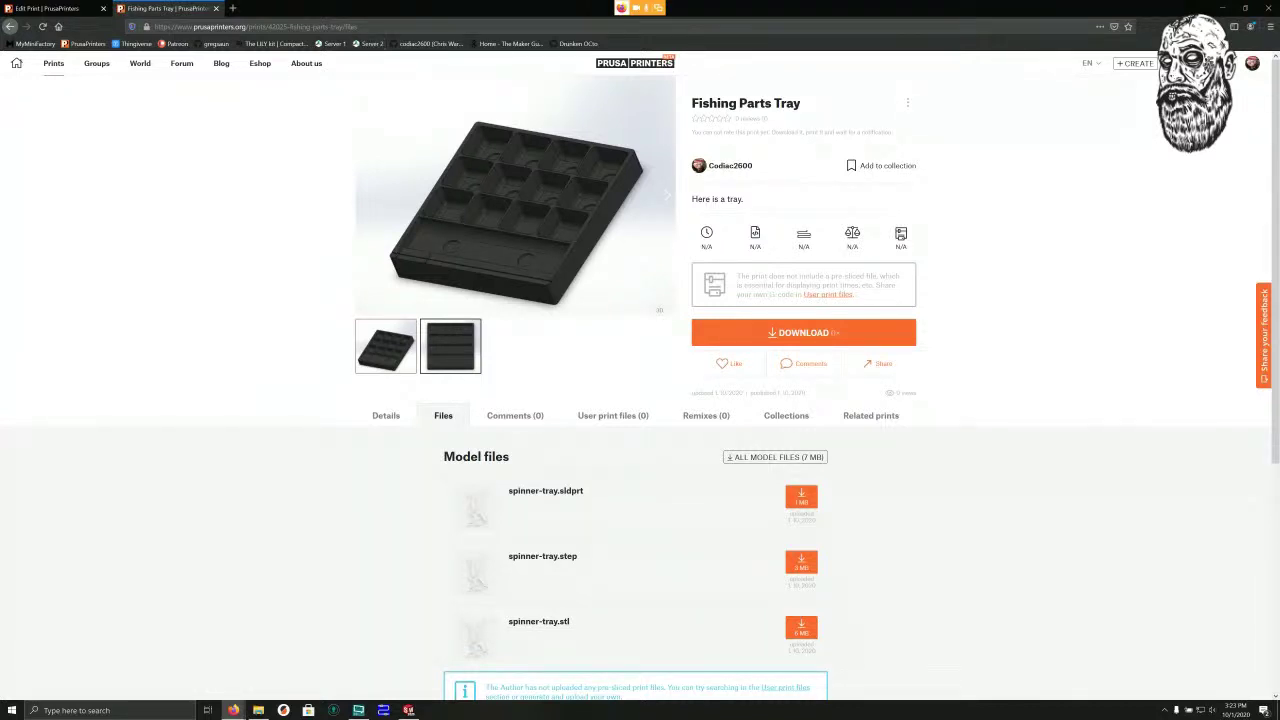
Copy the web address of the print's details page and open Twitter in a new browser tab.
left_click(256, 27)
key("Escape")
left_click(386, 415)
left_click(250, 27)
key("ctrl+c")
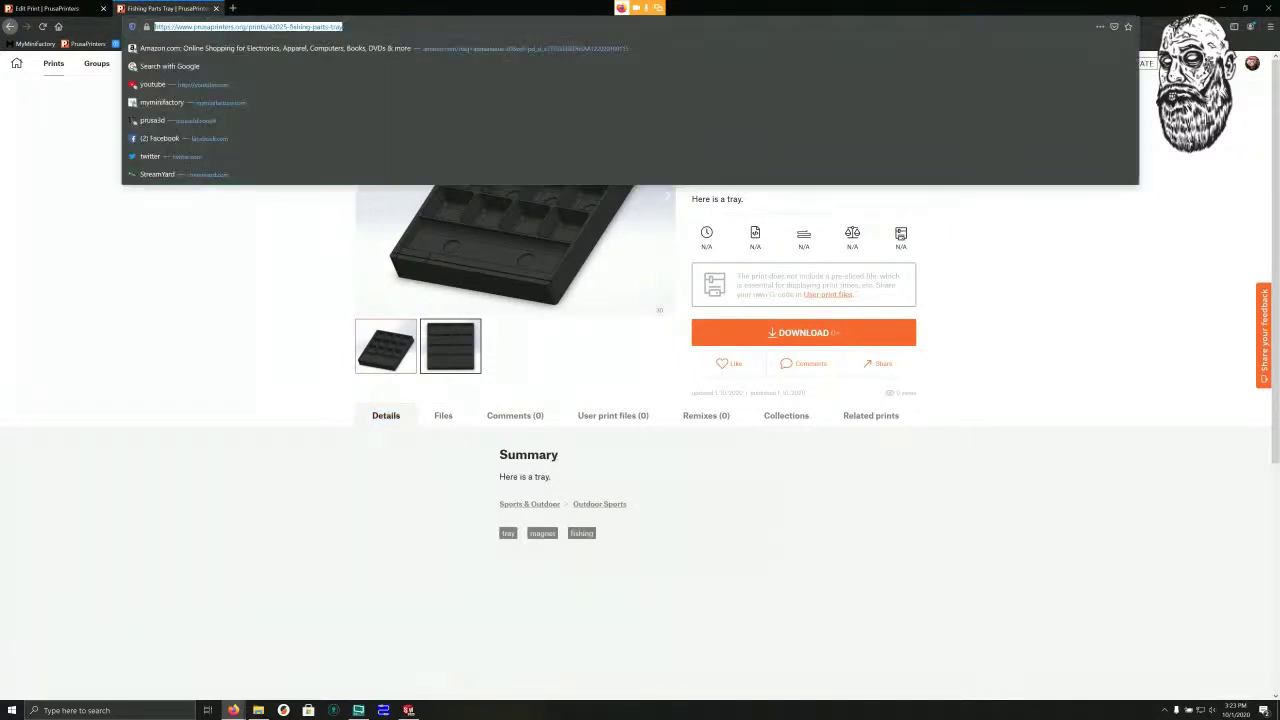
key("ctrl+t")
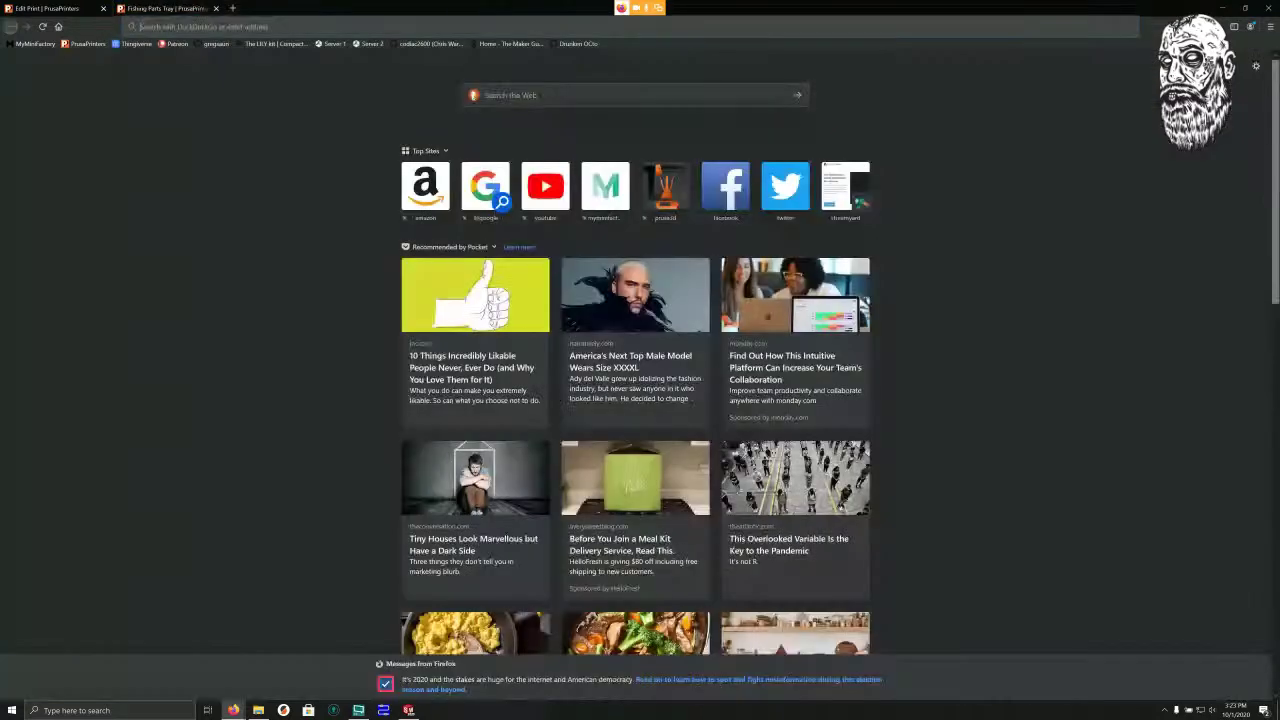
type("tw")
key("Return")
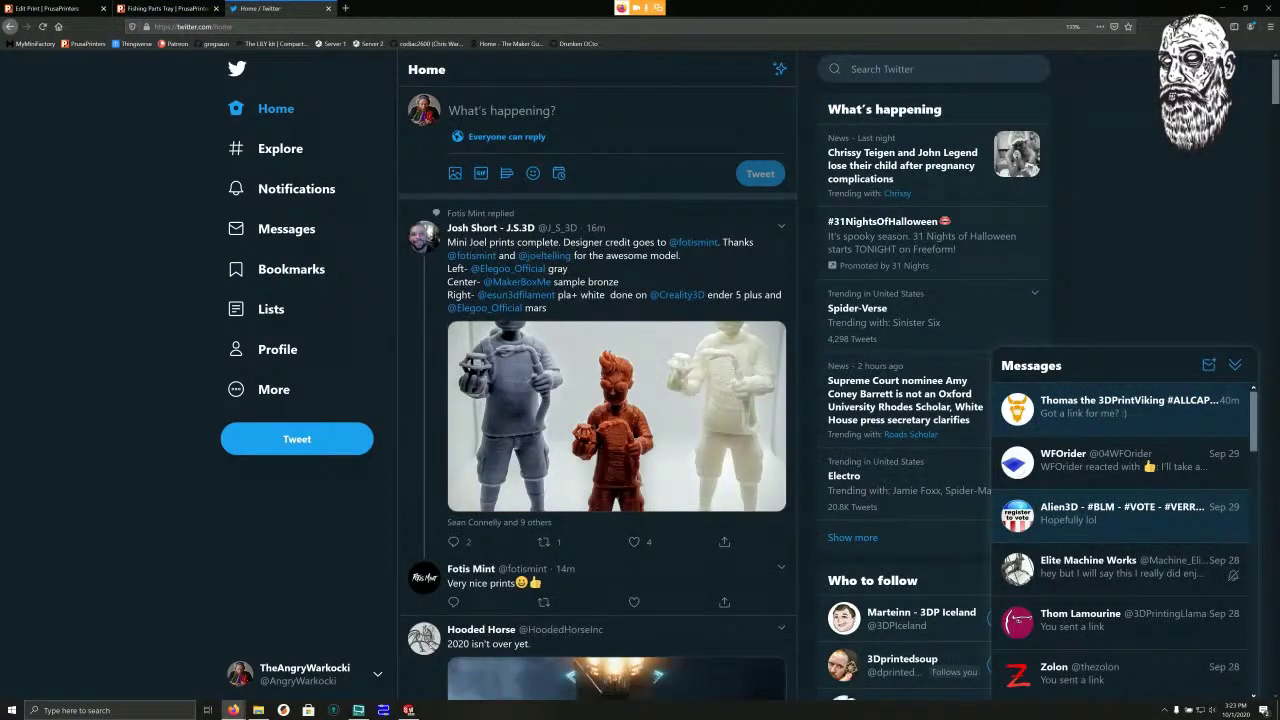
Start a new tweet with the text "We've been streaming and creating in Solidworks".
type("We've been s")
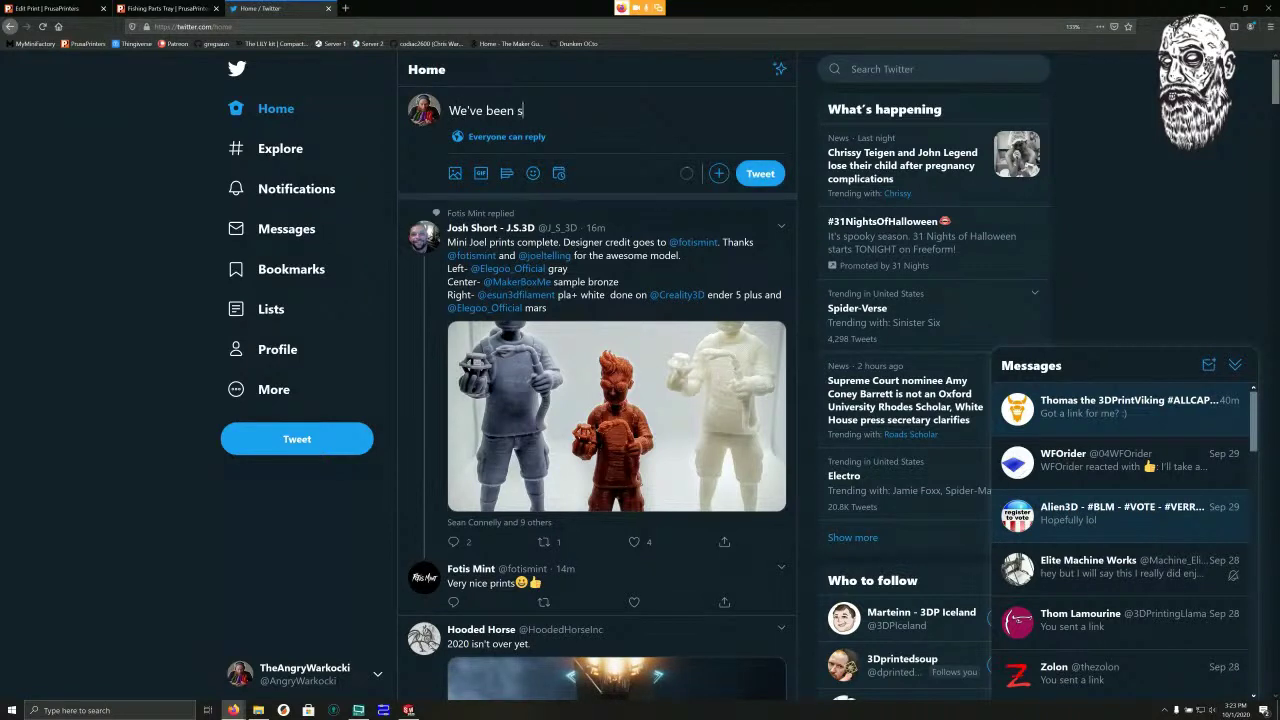
type("tremaing")
key("BackSpace")
key("BackSpace")
key("BackSpace")
key("BackSpace")
key("BackSpace")
key("BackSpace")
type("aming")
type("and creating in S")
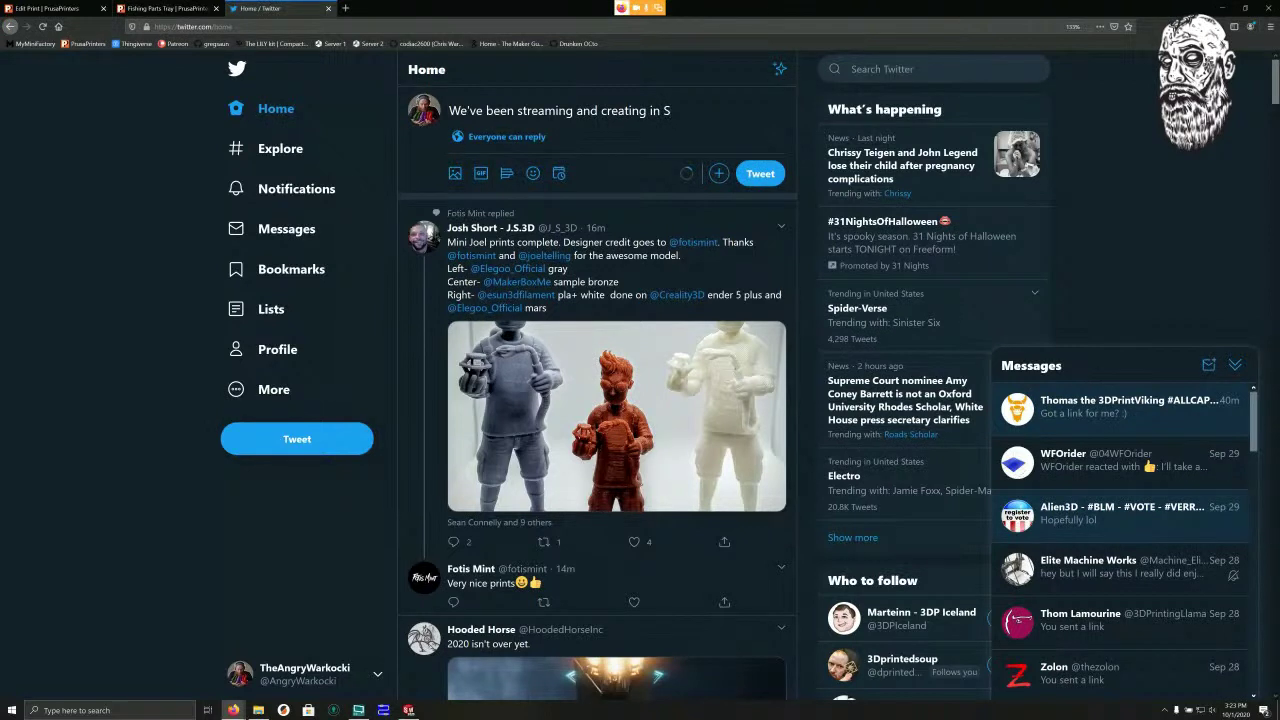
type("olidowrks")
key("BackSpace")
key("BackSpace")
key("BackSpace")
key("BackSpace")
key("BackSpace")
type("workjs")
key("BackSpace")
key("BackSpace")
Continue the tweet with "Check out this awesome tray I made for holding parts as I assemble spinning lures for the fishing." and the copied link.
type("s. CHeck oiut")
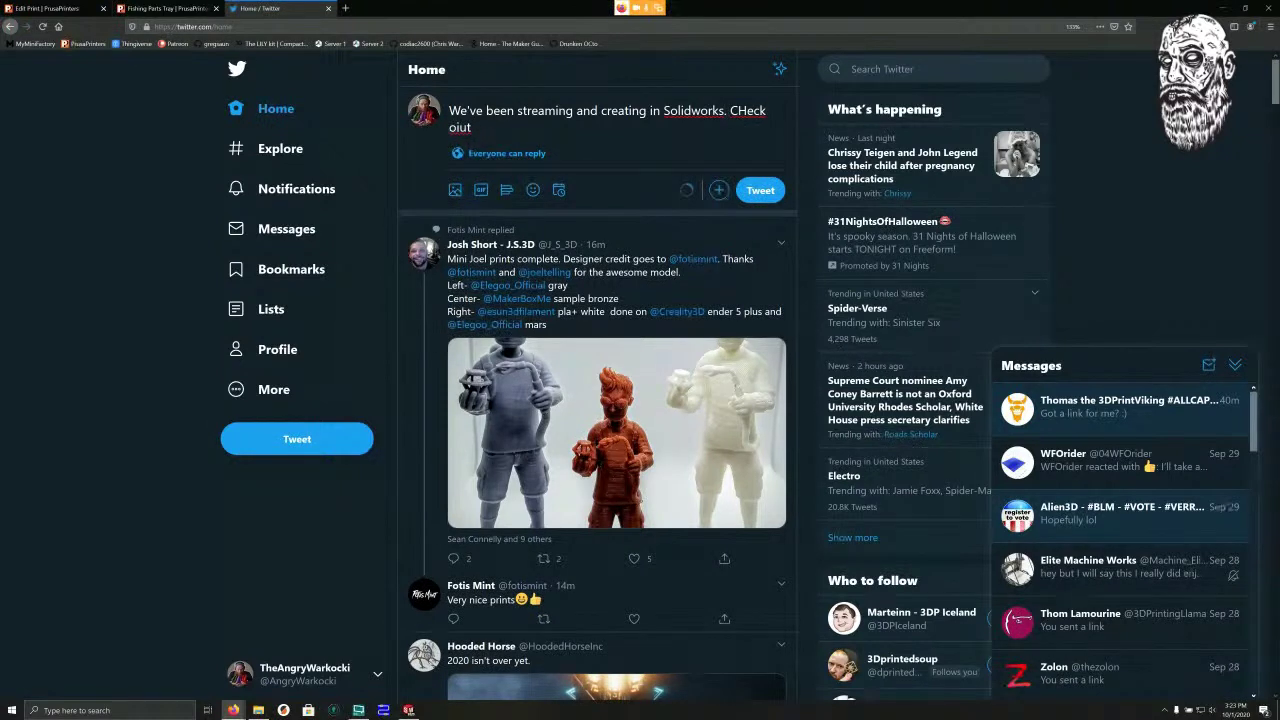
key("BackSpace")
key("BackSpace")
key("BackSpace")
key("BackSpace")
key("BackSpace")
key("BackSpace")
key("BackSpace")
key("BackSpace")
key("BackSpace")
key("BackSpace")
type("heck out this awesome tra")
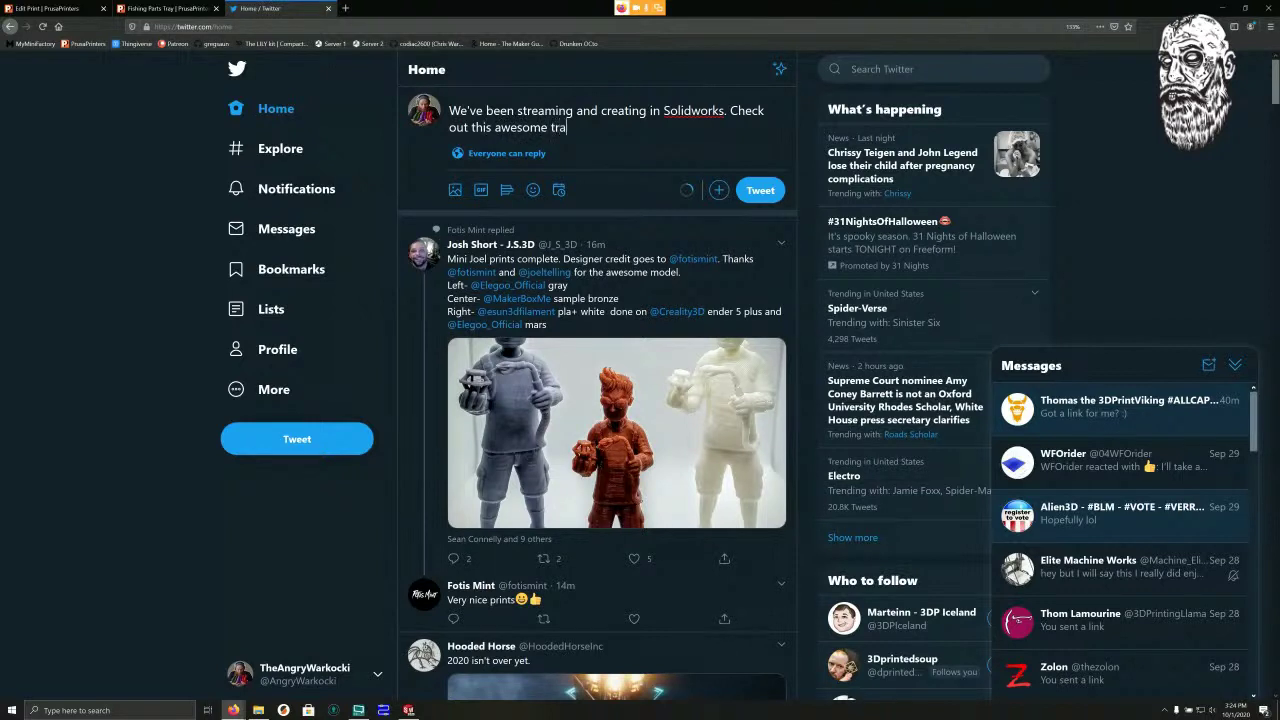
type("y I made for holding parts as I assmeble")
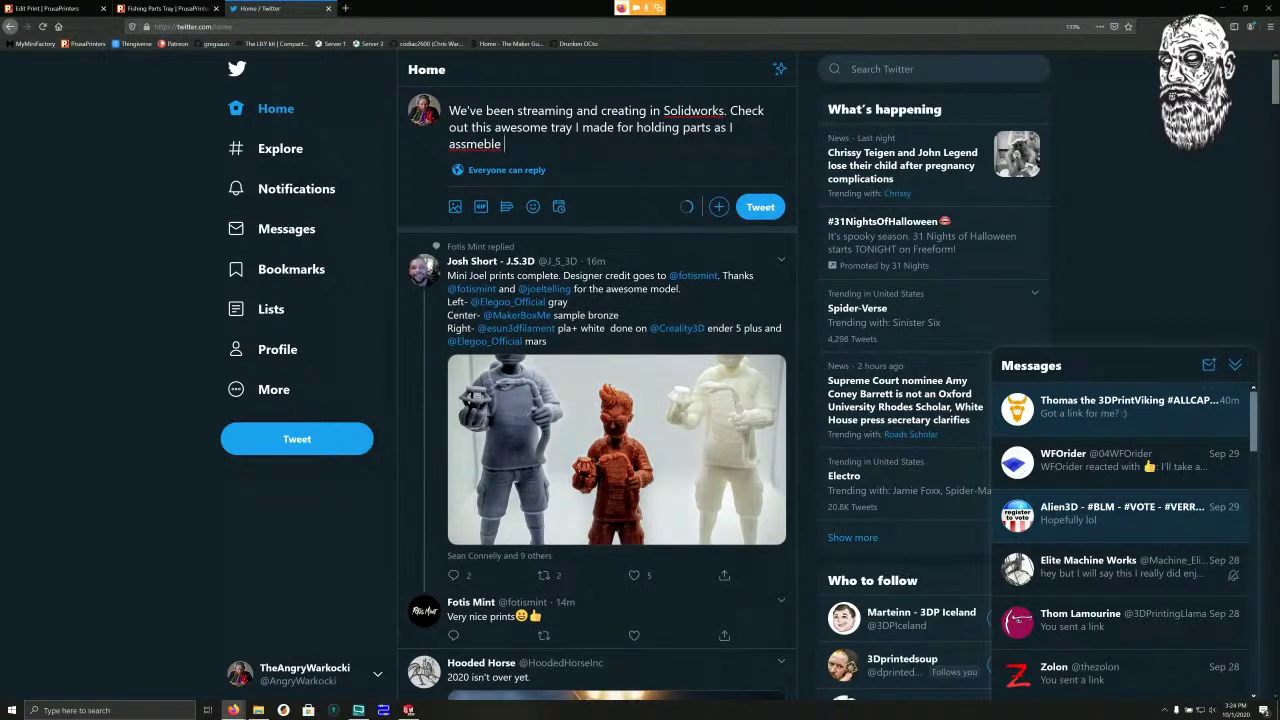
key("BackSpace")
key("BackSpace")
key("BackSpace")
key("BackSpace")
key("BackSpace")
key("BackSpace")
type("emble spinning lures for the fishing")
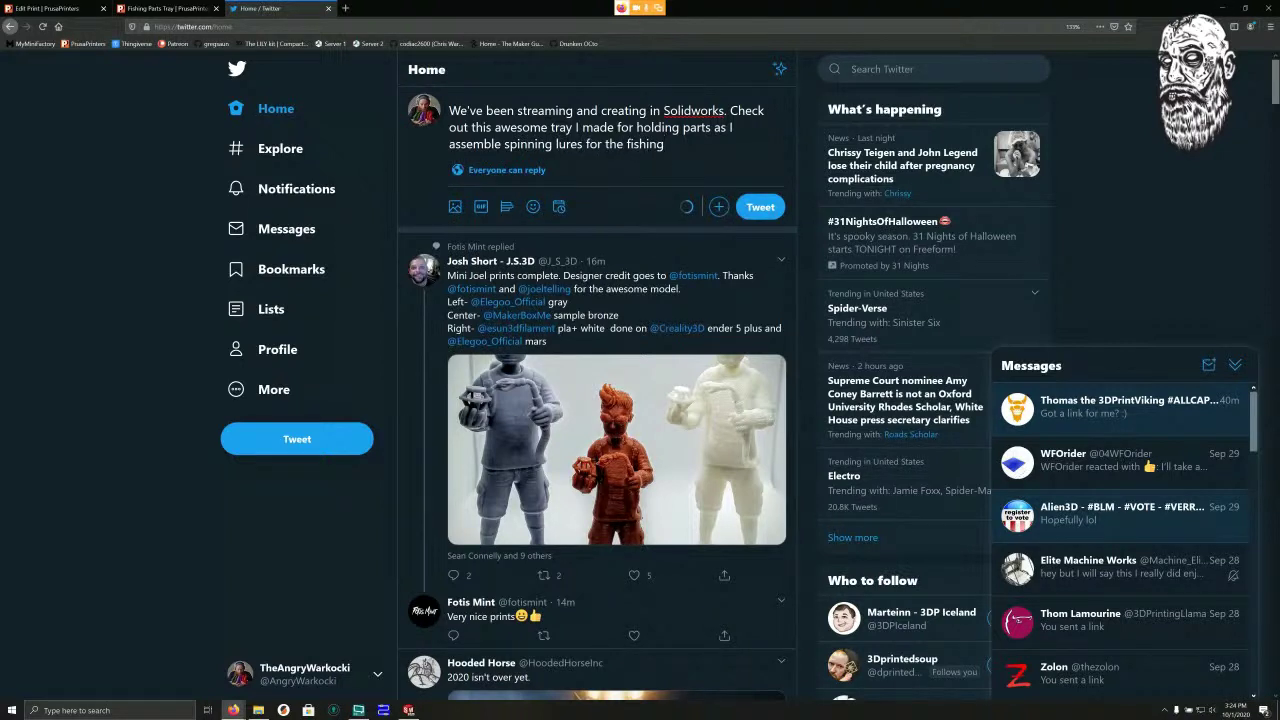
type(".")
key("ctrl+v")
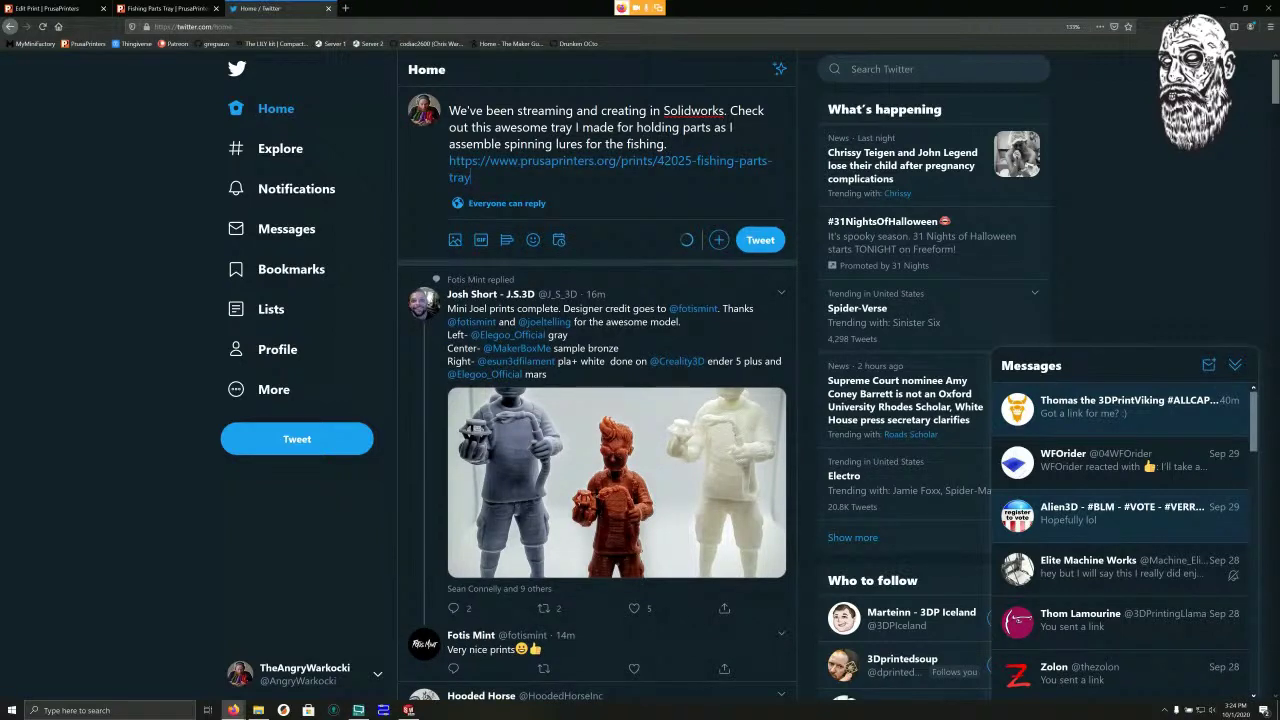
Attach Spinner Tray.JPG from the Solidworks folder in 3D Printing to the tweet and post it.
left_click(455, 240)
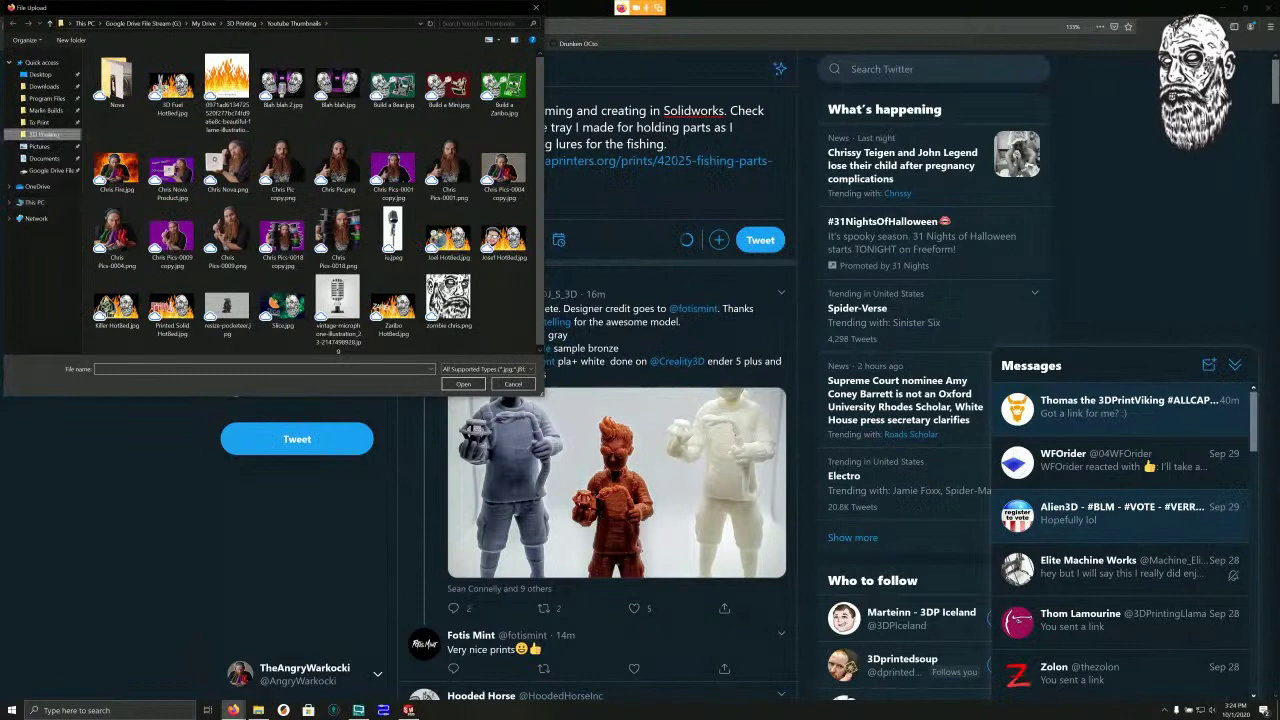
left_click(43, 134)
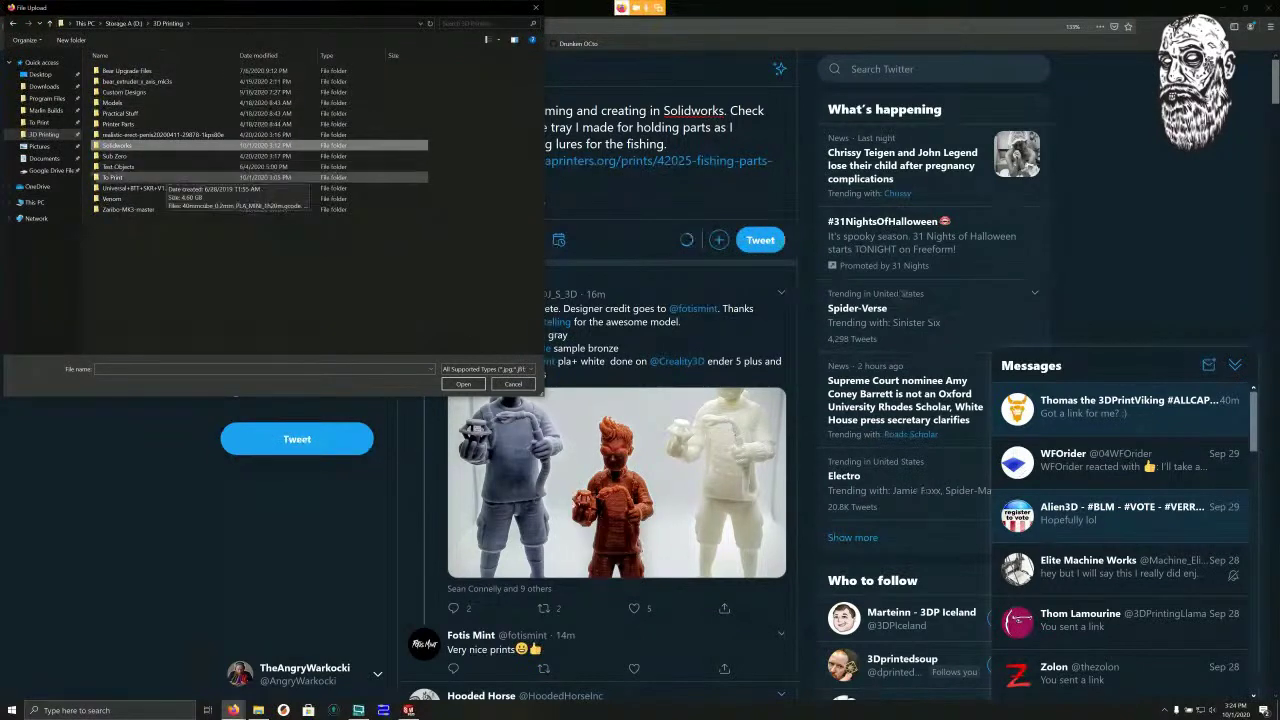
double_click(116, 145)
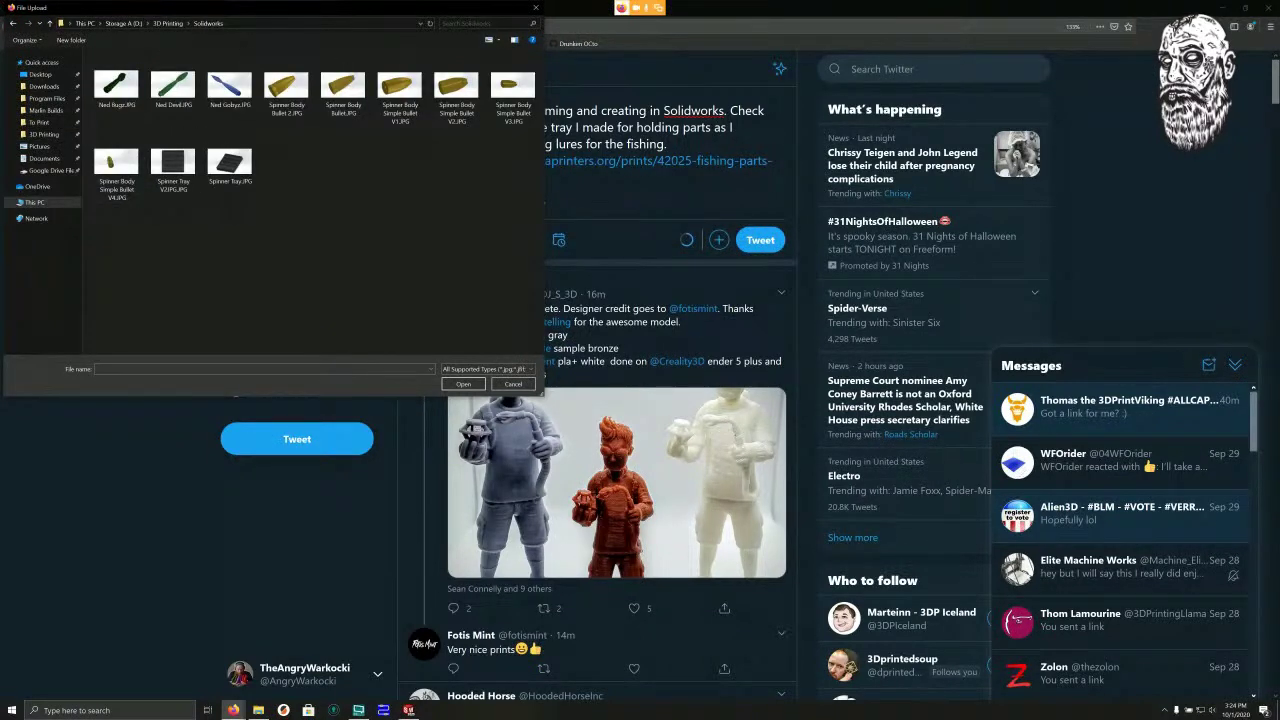
left_click(230, 163)
key("Return")
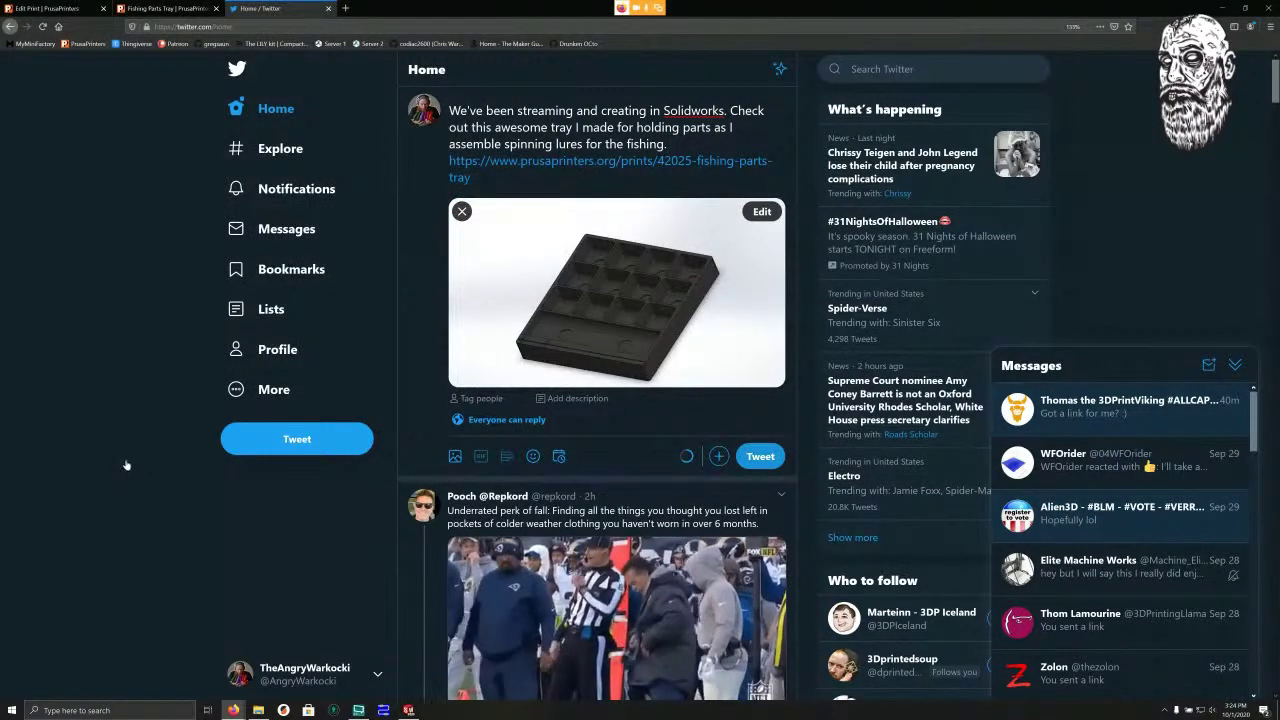
key("ctrl+Return")
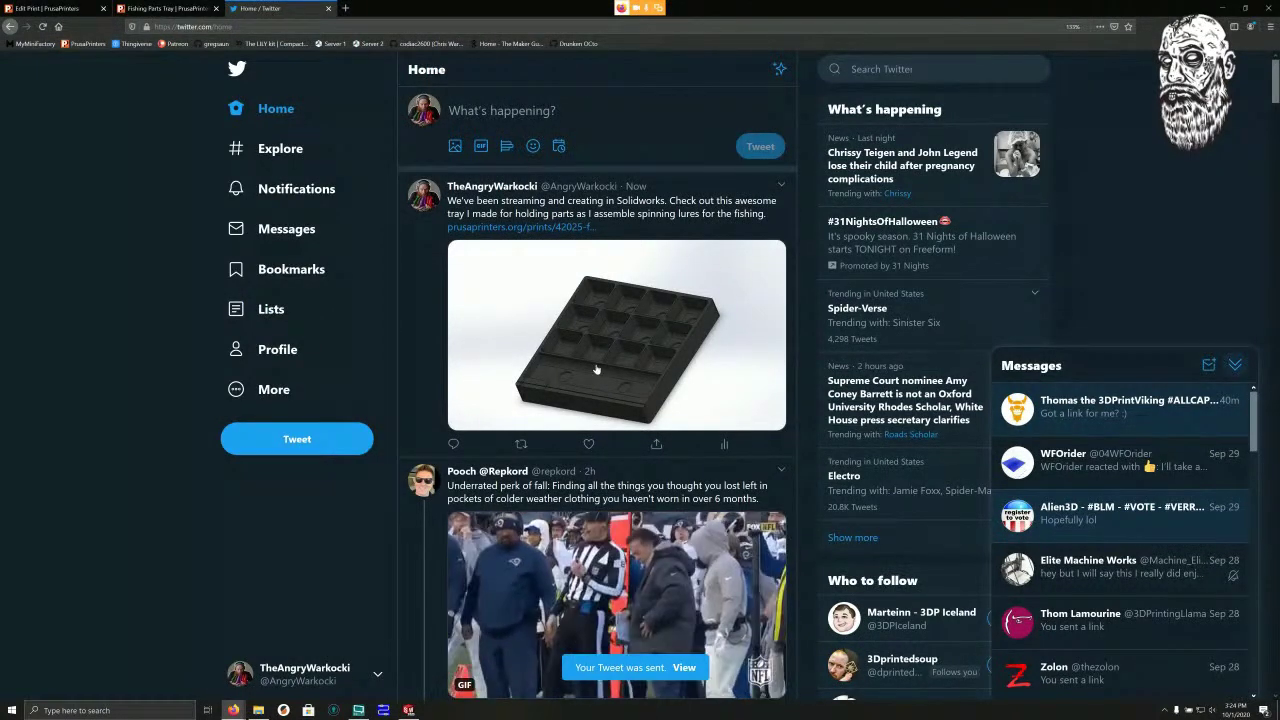
Collapse the Twitter messages, close the browser and the Solidworks folder window, and return to the Spinner Tray part in SOLIDWORKS.
left_click(1235, 365)
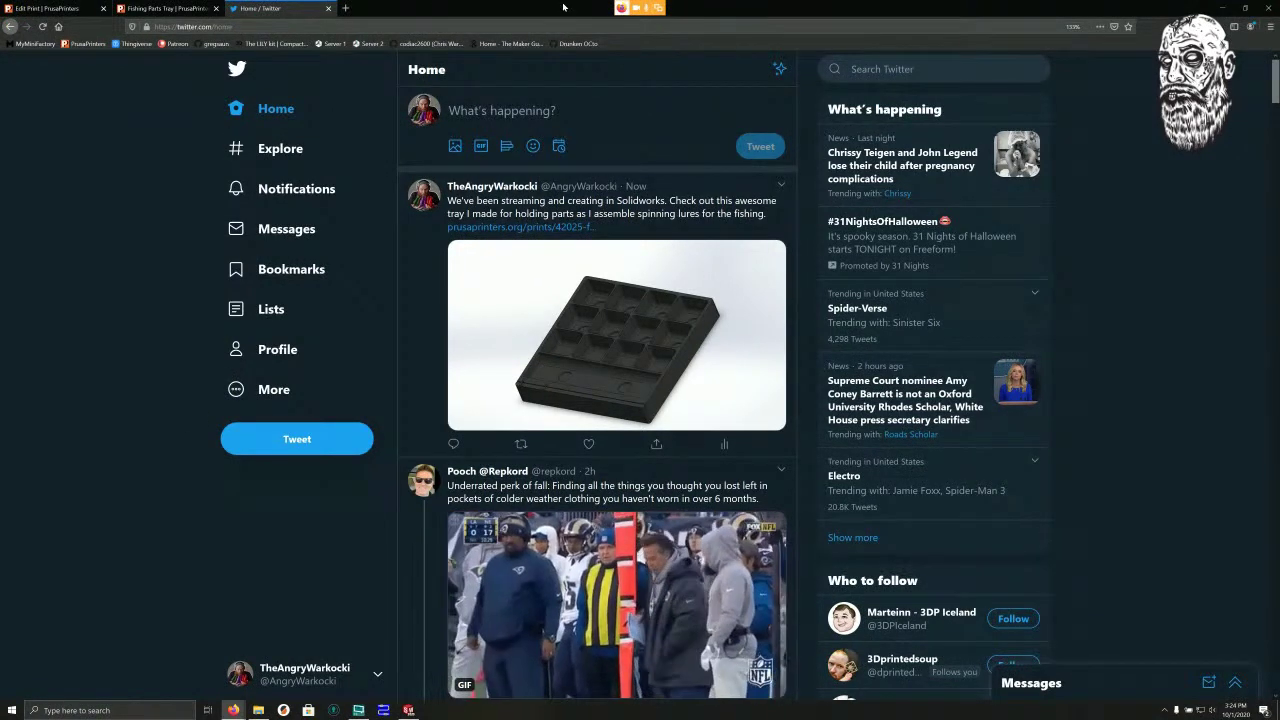
key("alt+F4")
key("Return")
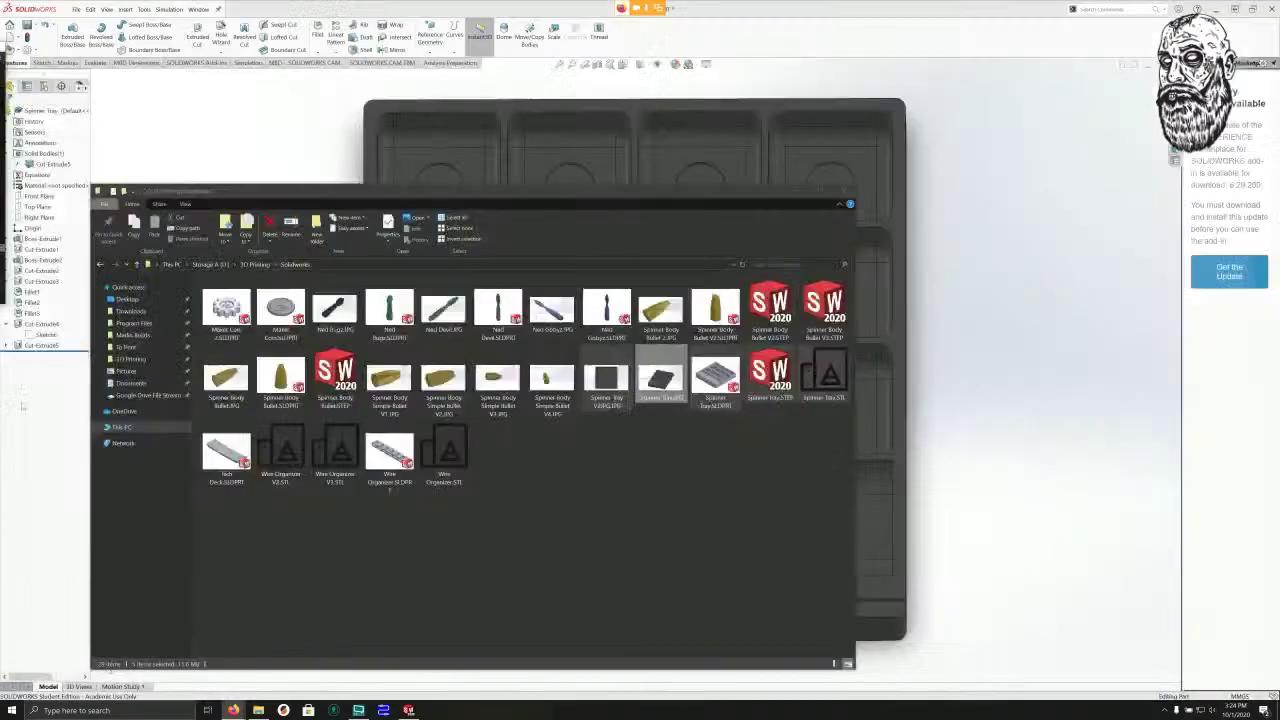
left_click(837, 191)
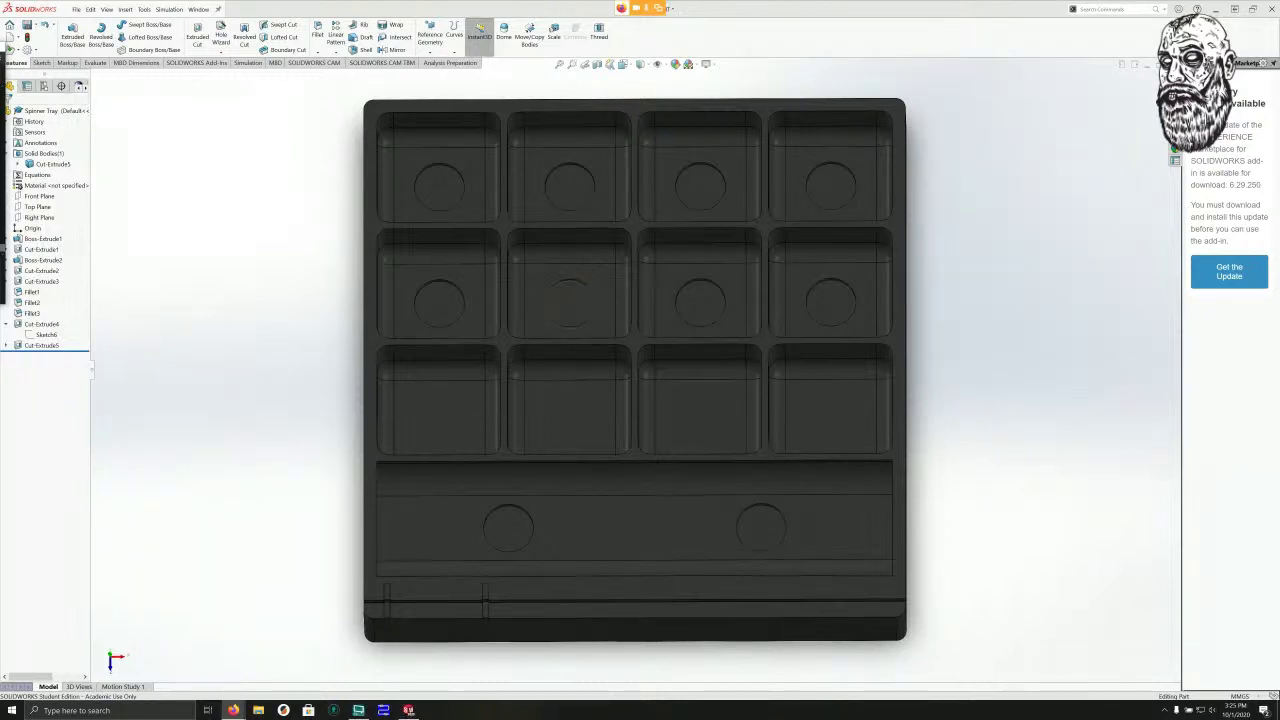
Examine the finished spinner tray model from several angles and distances, including its compartments and front trough.
scroll(572, 306, "down", 4)
scroll(572, 306, "up", 5)
middle_click_drag(572, 306, 596, 236)
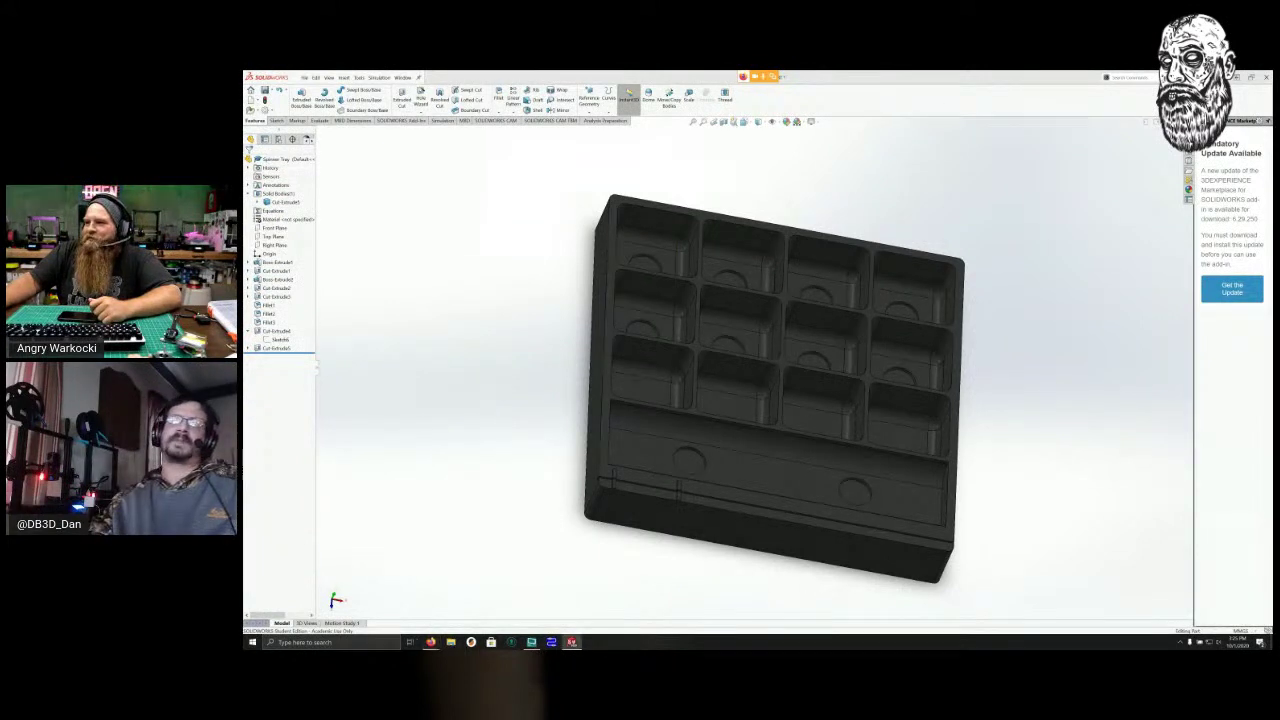
middle_click_drag(775, 385, 735, 400)
middle_click_drag(453, 449, 453, 438)
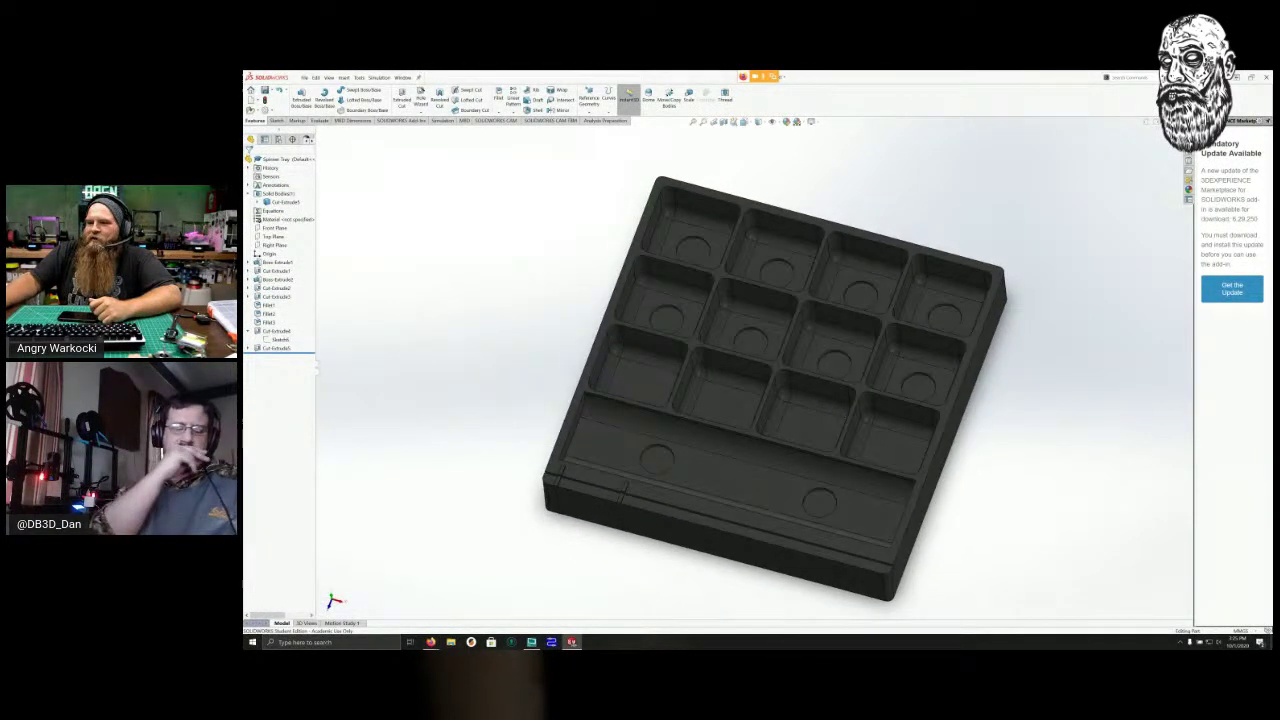
scroll(453, 437, "down", 3)
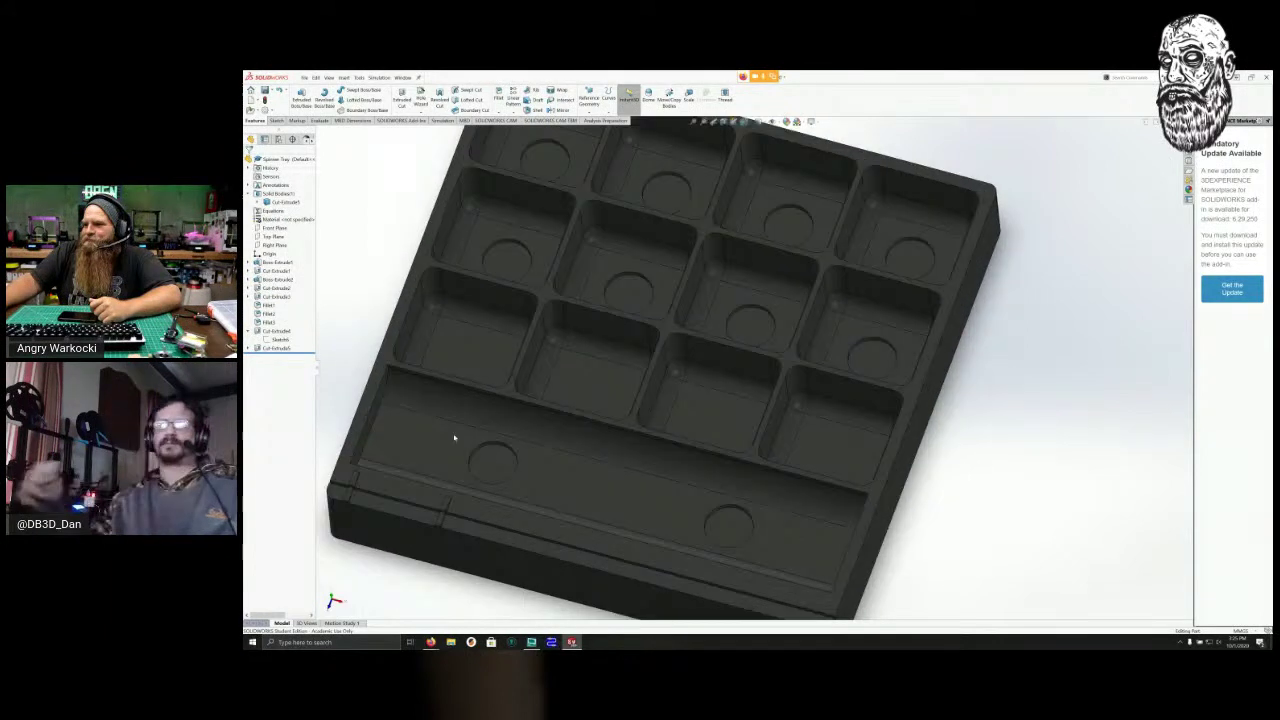
scroll(453, 437, "up", 5)
scroll(400, 434, "down", 5)
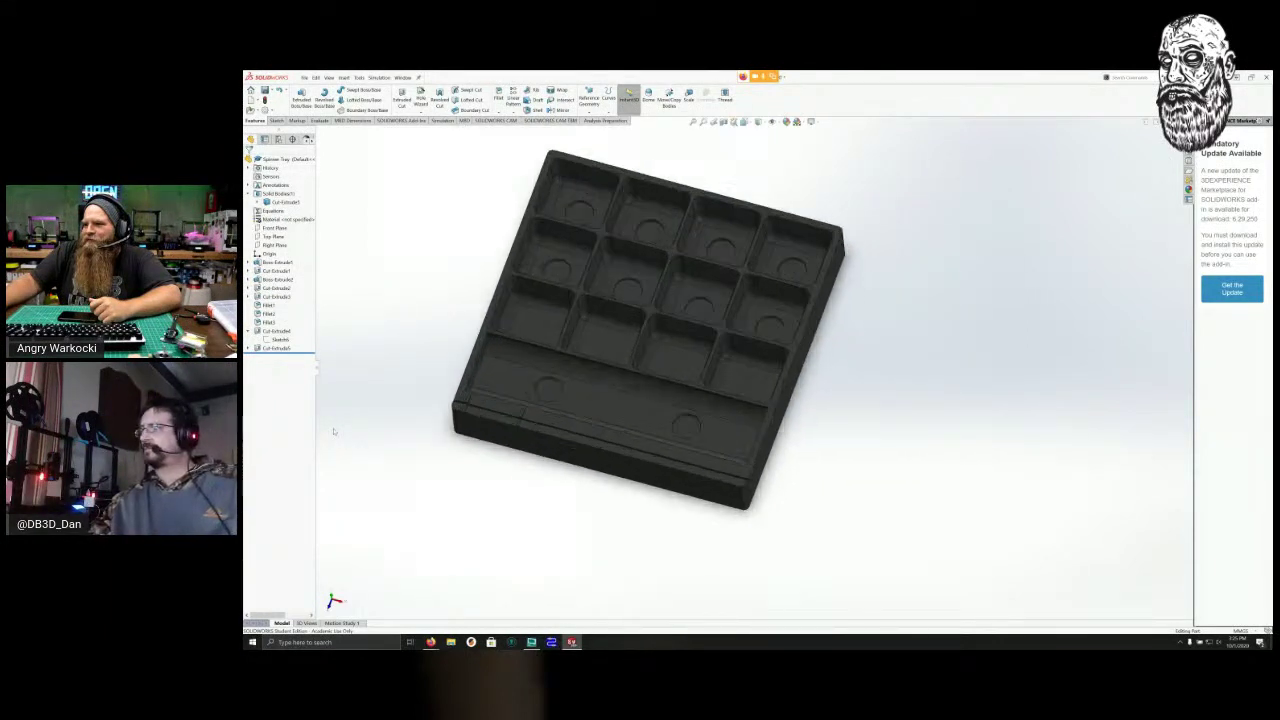
scroll(338, 432, "up", 6)
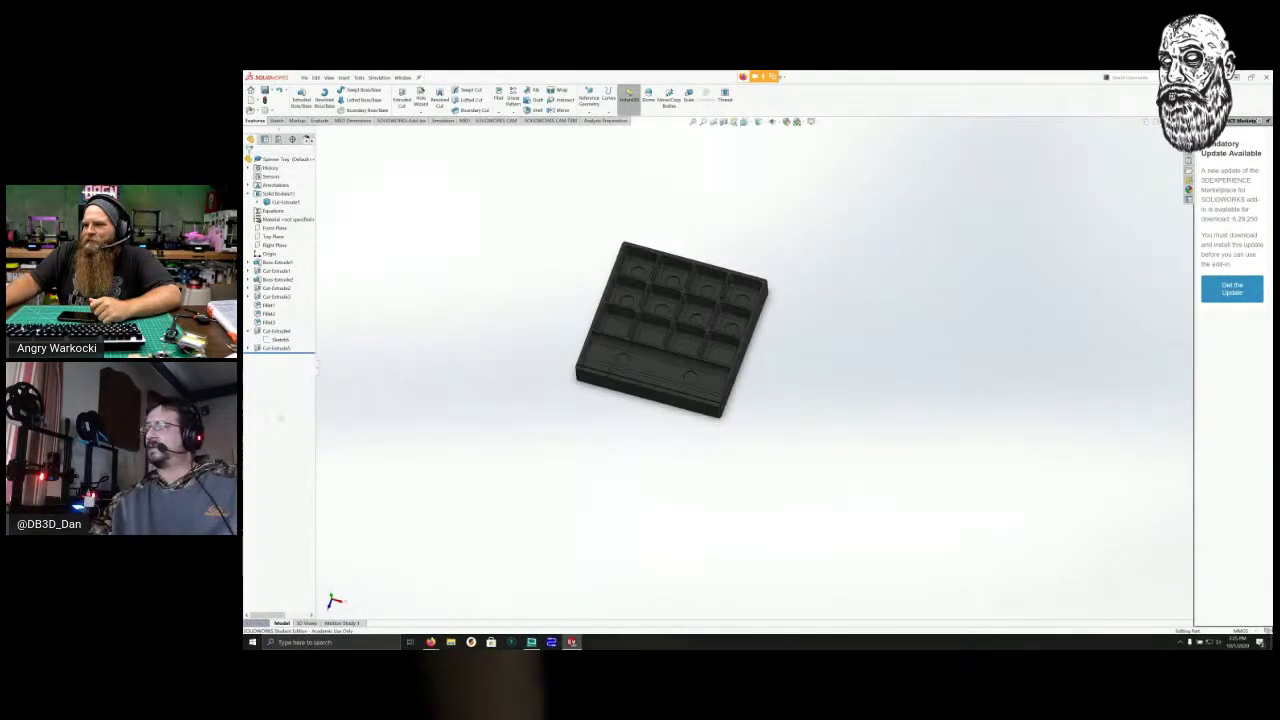
scroll(263, 416, "down", 4)
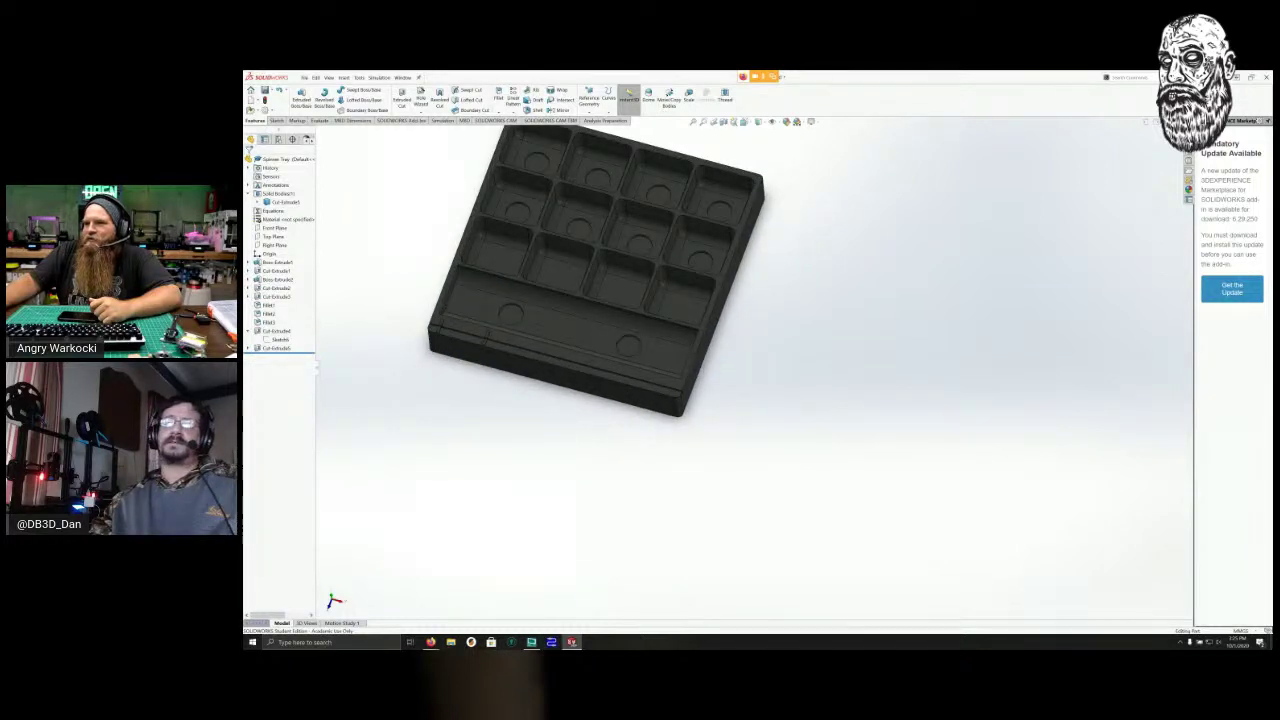
middle_click_drag(640, 290, 618, 366)
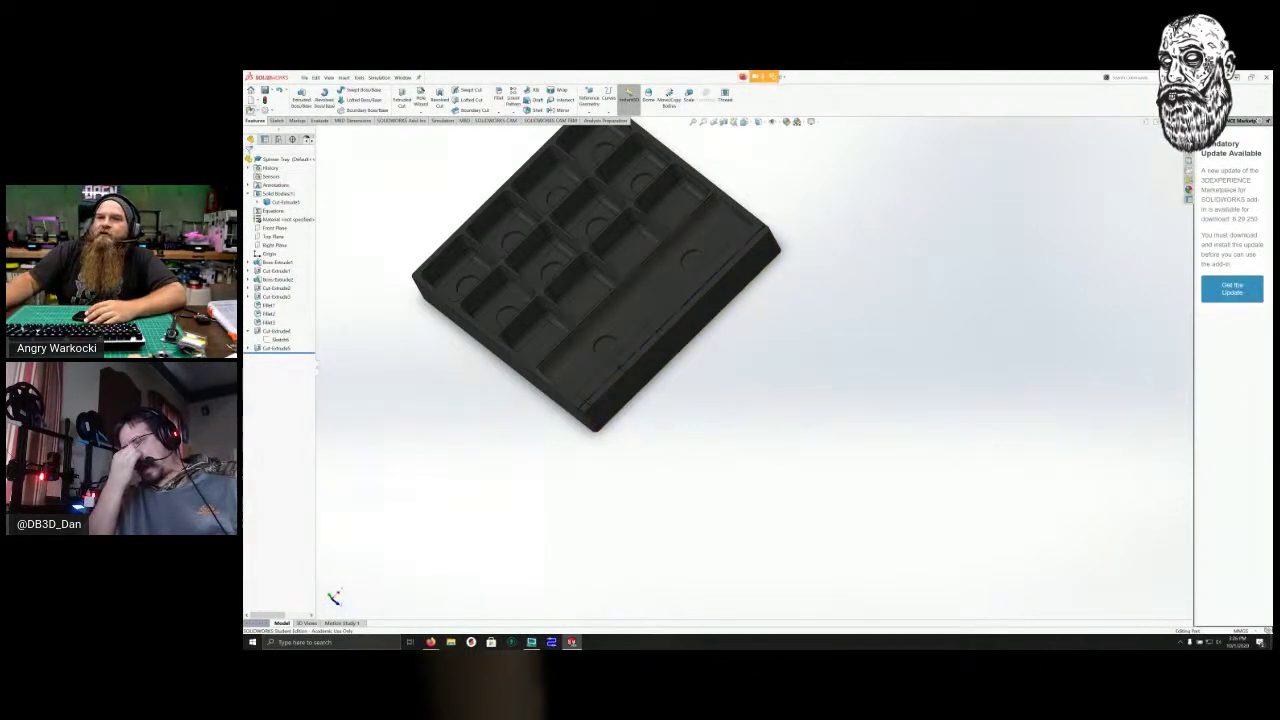
Create a new part document and orient the view normal to the Top Plane.
key("ctrl+o")
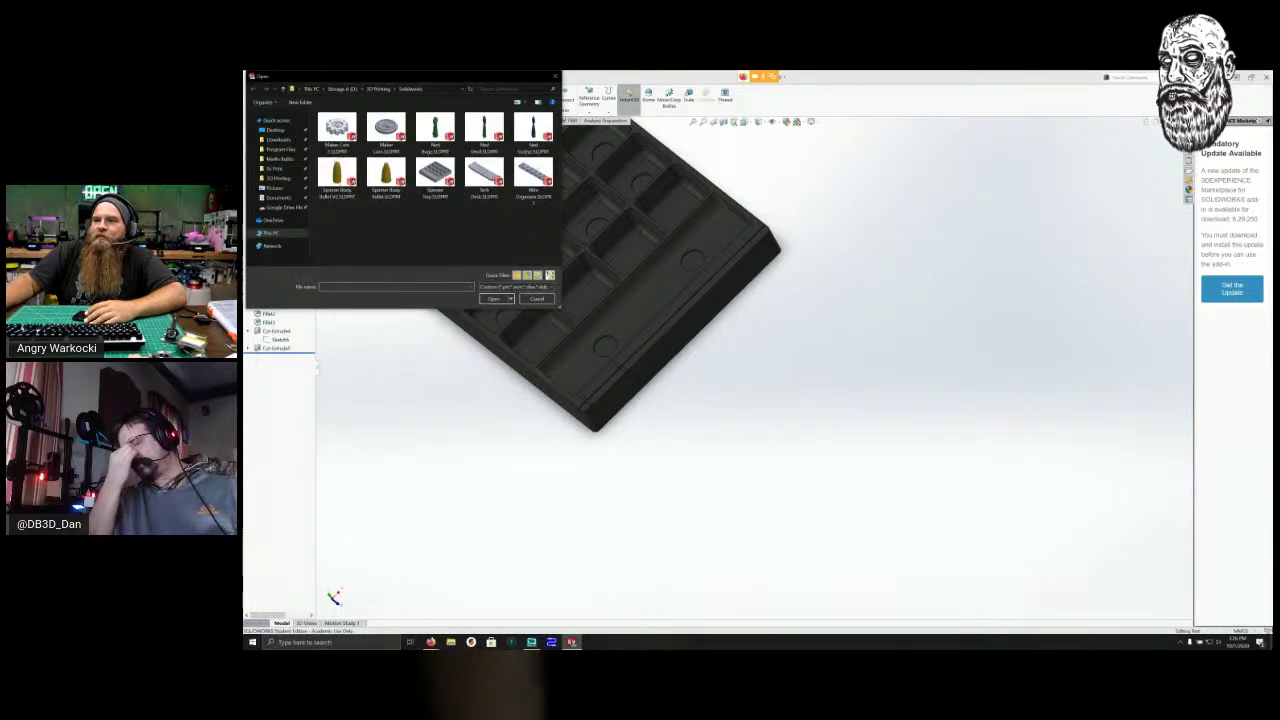
key("Escape")
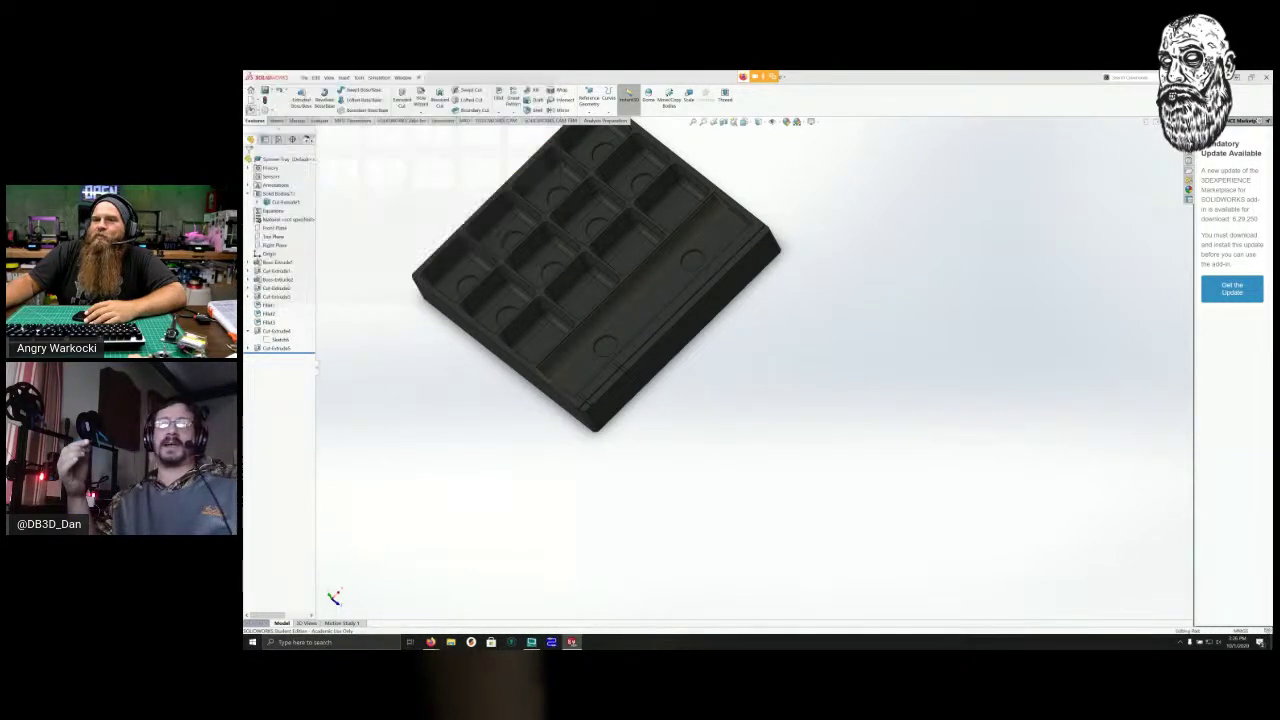
key("ctrl+n")
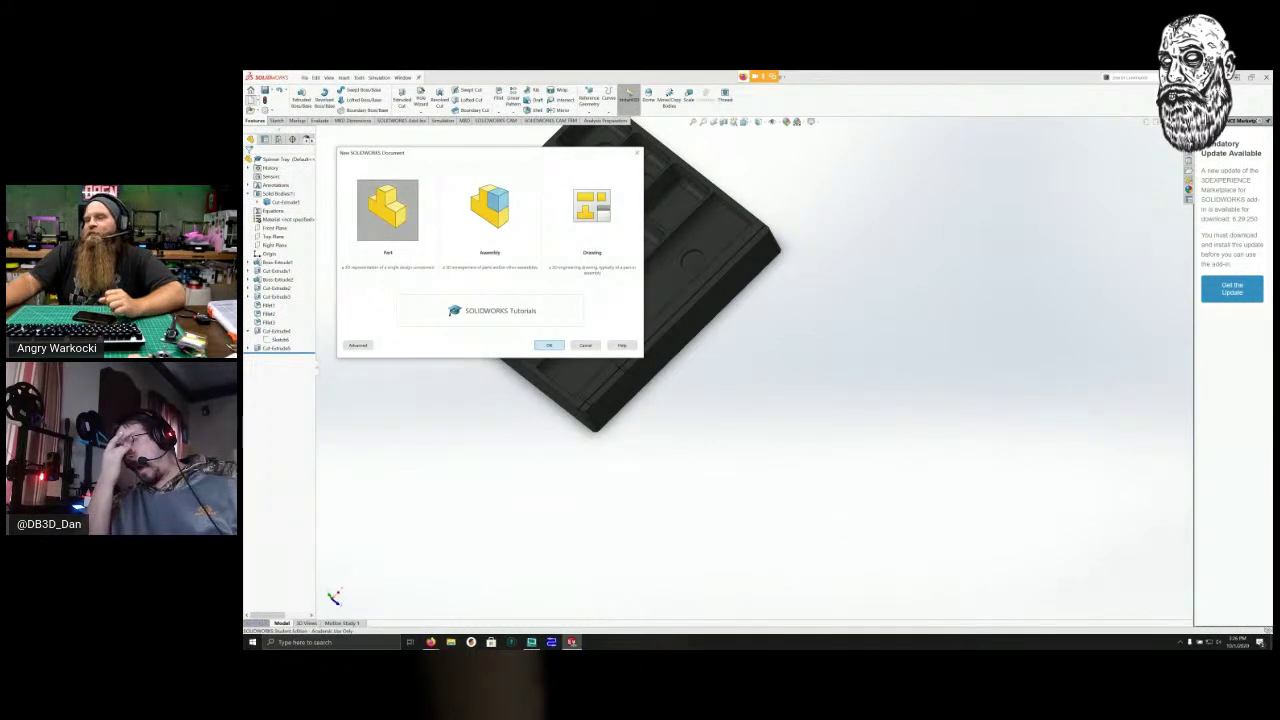
key("Return")
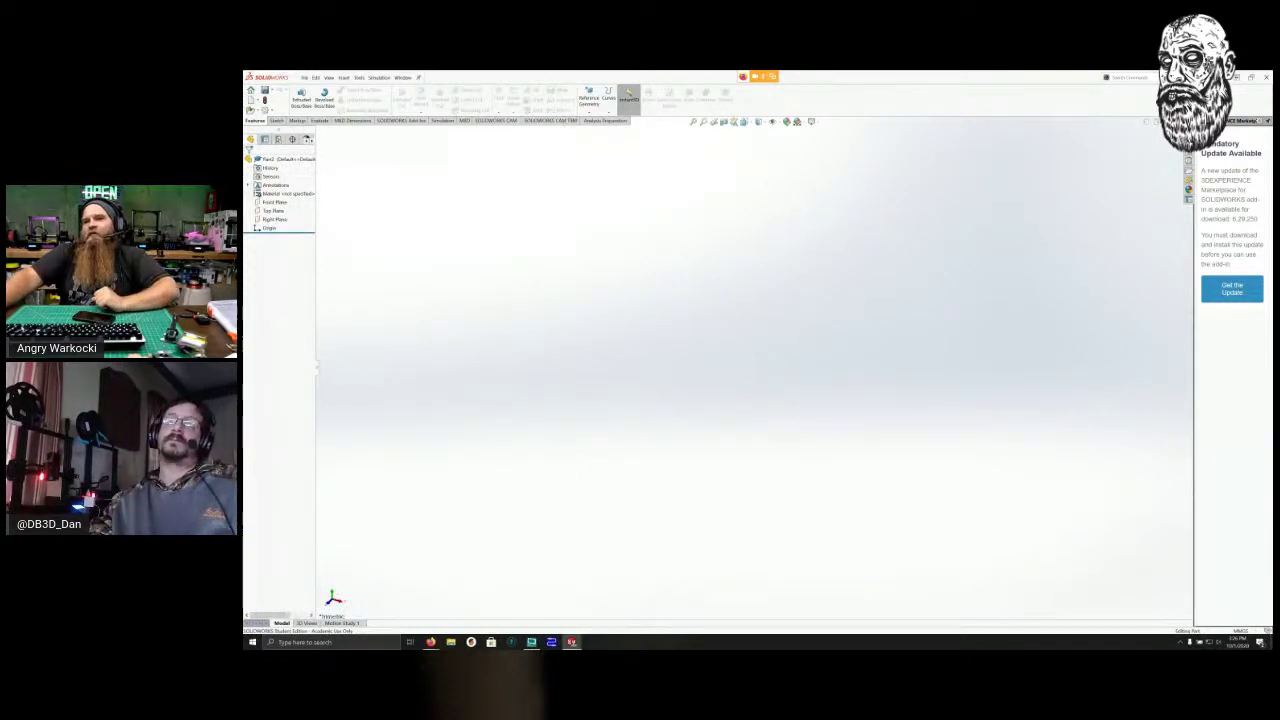
right_click(272, 211)
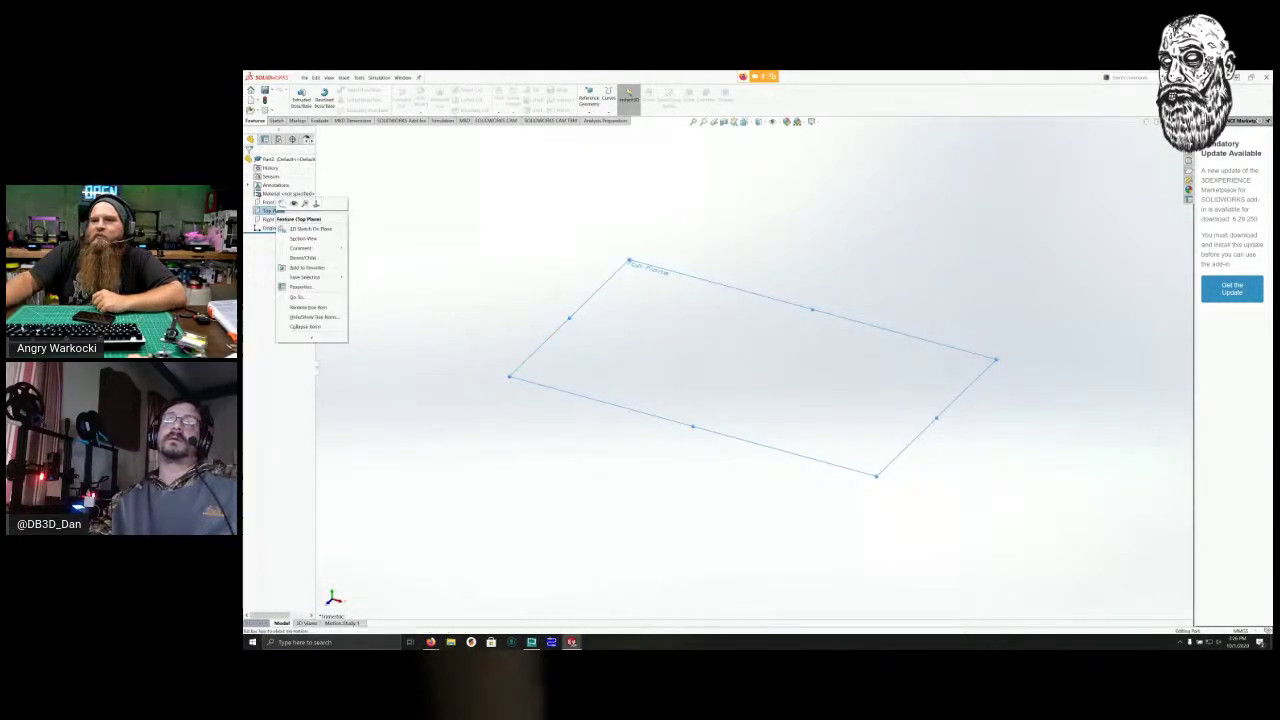
left_click(316, 204)
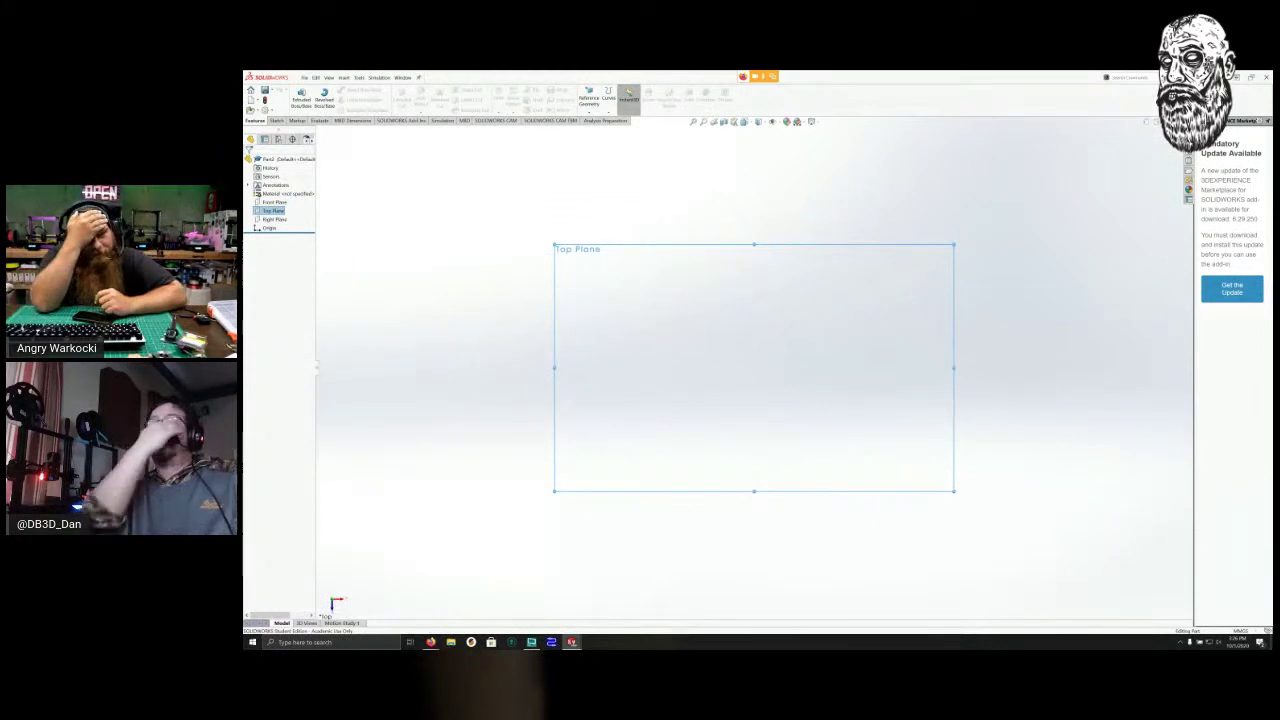
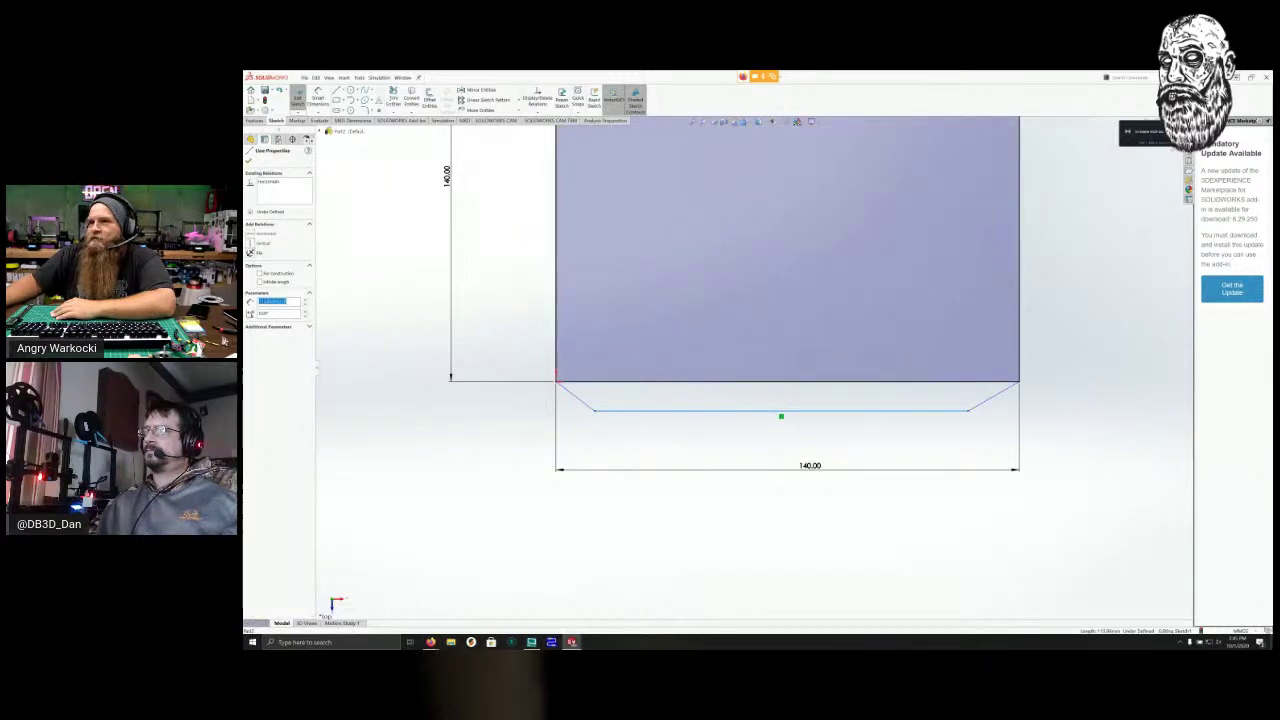
Dimension the distance between the square's lower edge and the parallel line below it as 10 mm.
left_click(318, 98)
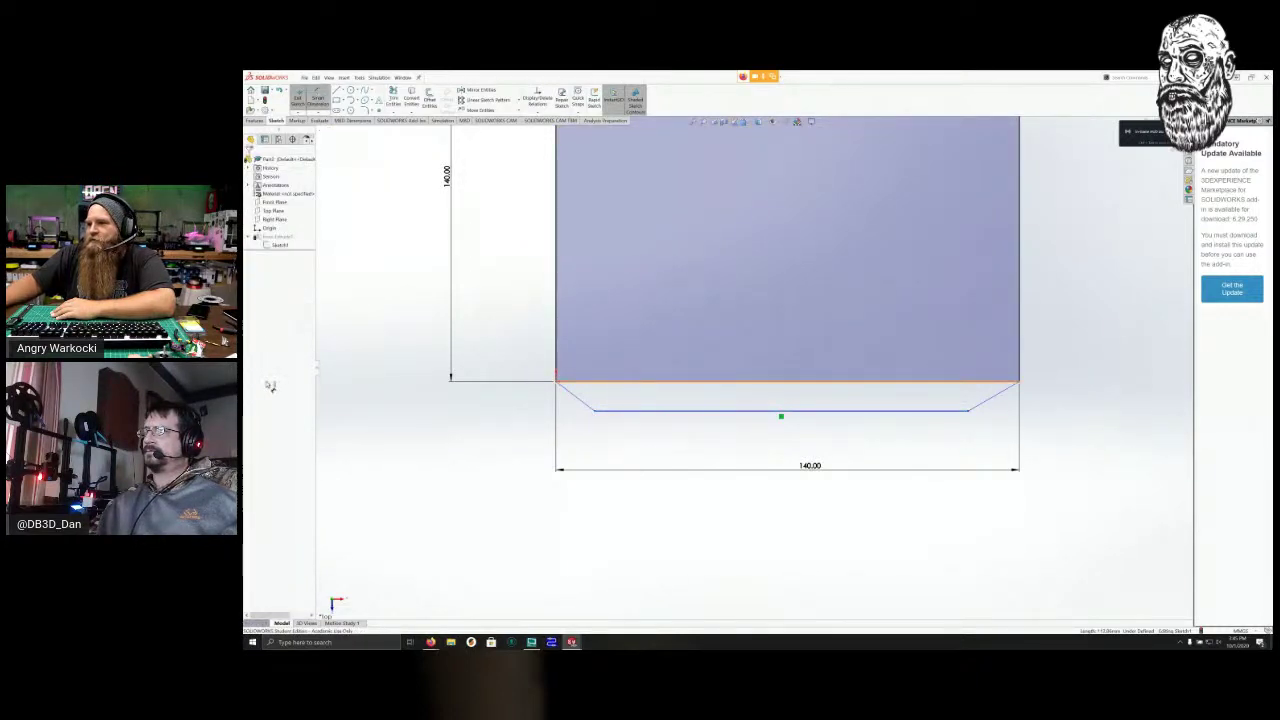
left_click(795, 381)
left_click(796, 410)
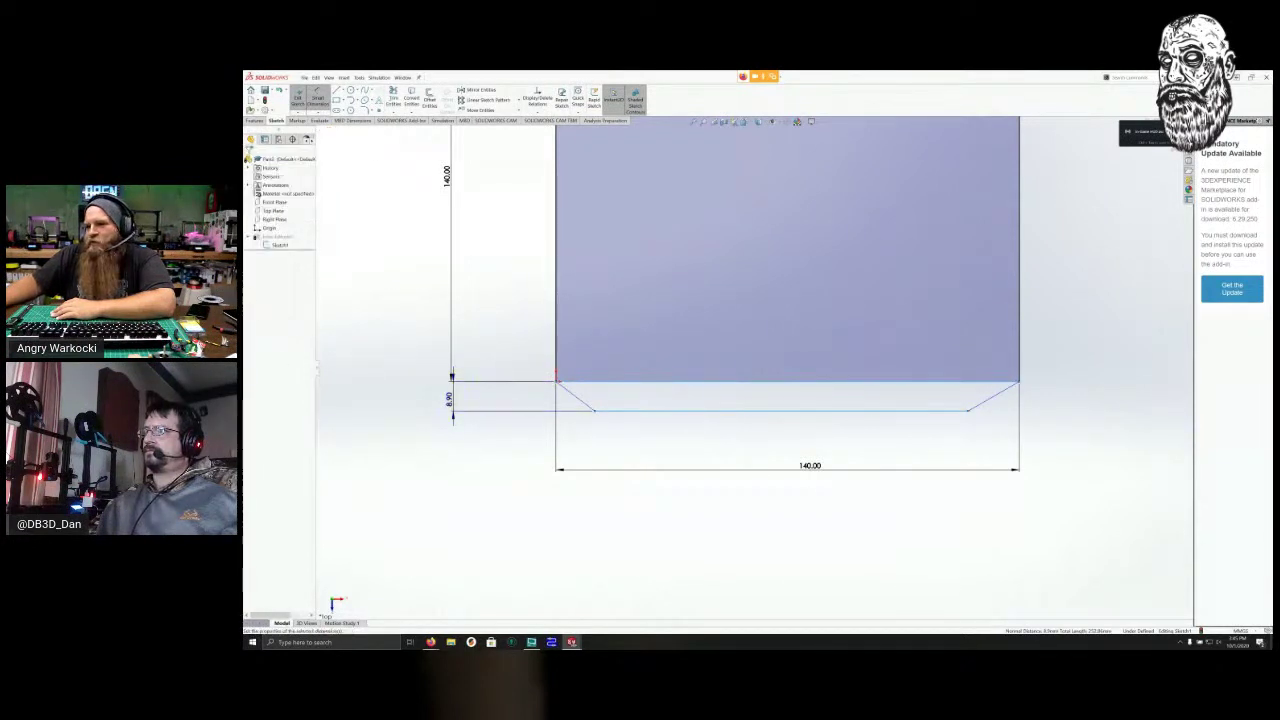
left_click(451, 398)
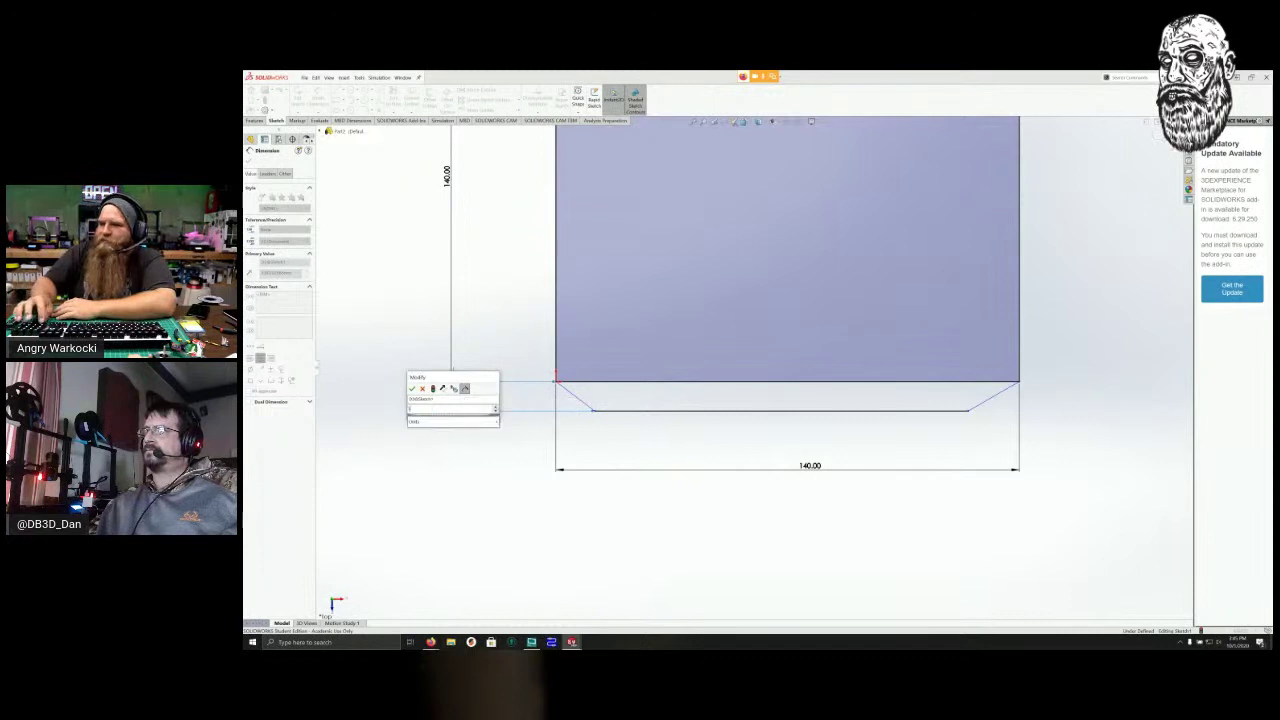
key("Return")
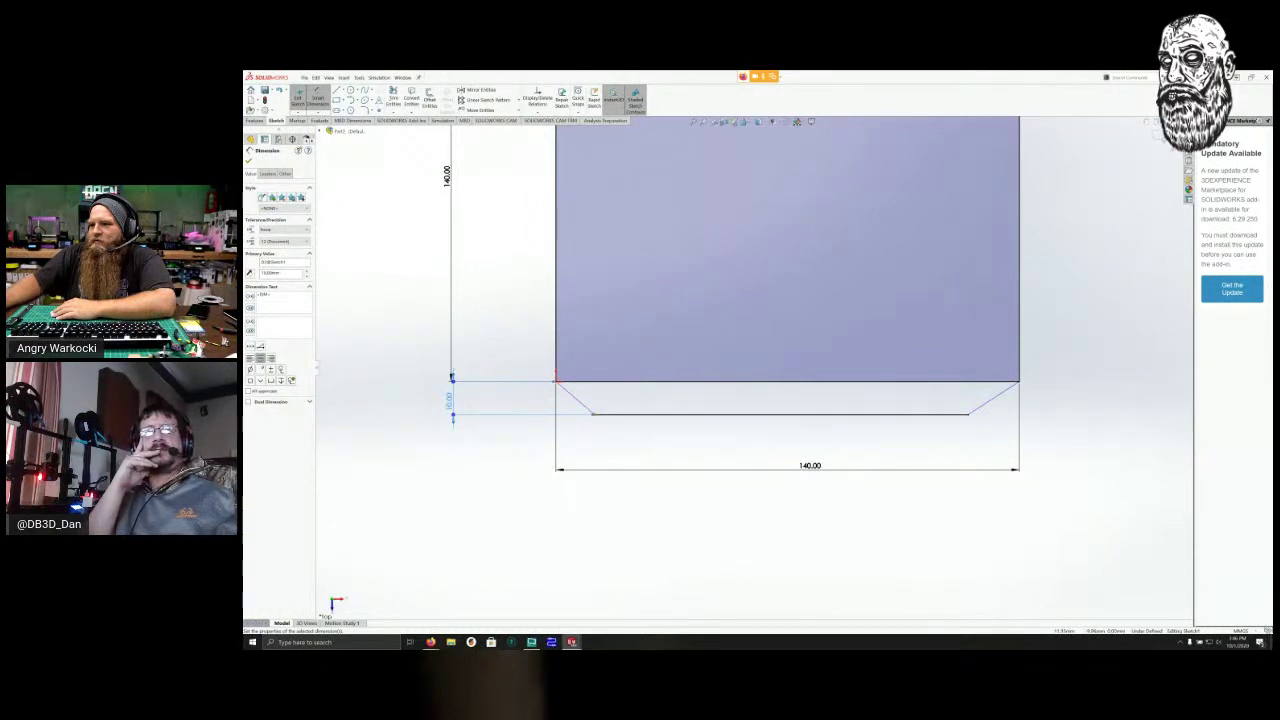
Dimension the horizontal offset of the left slanted line's lower end from the square's left corner as 15 mm.
left_click(452, 378)
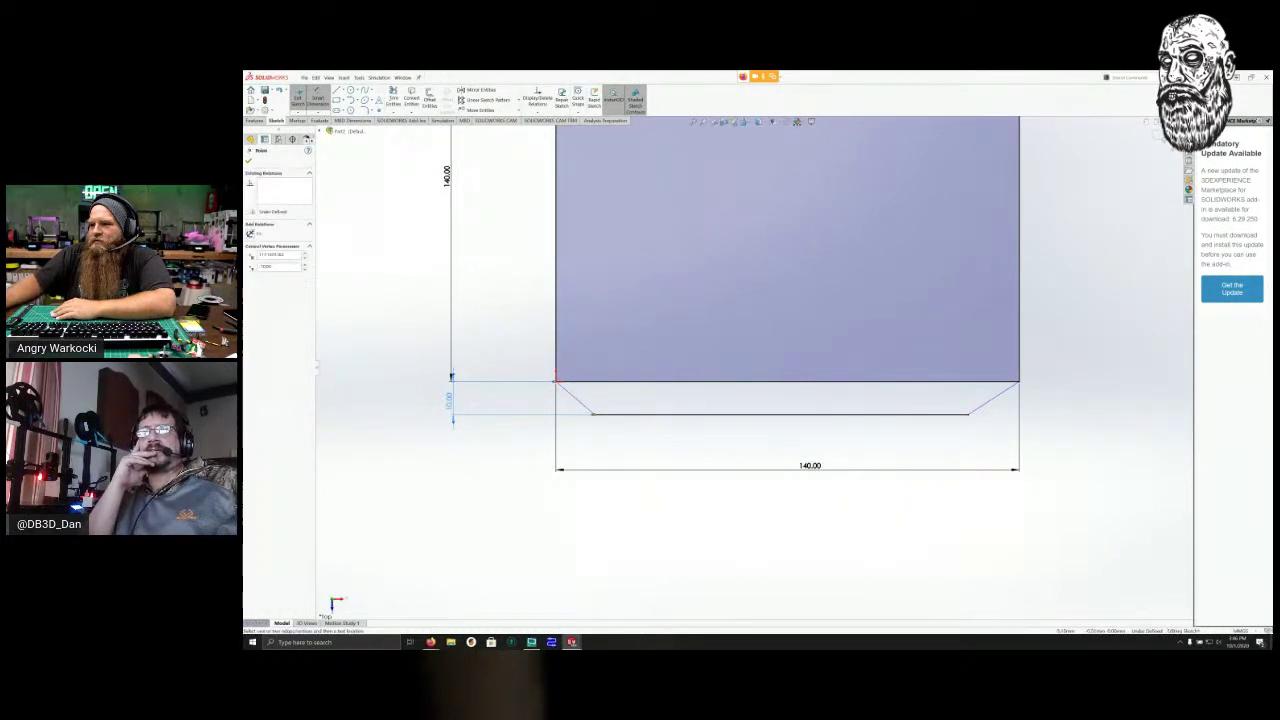
left_click(556, 382)
left_click(558, 440)
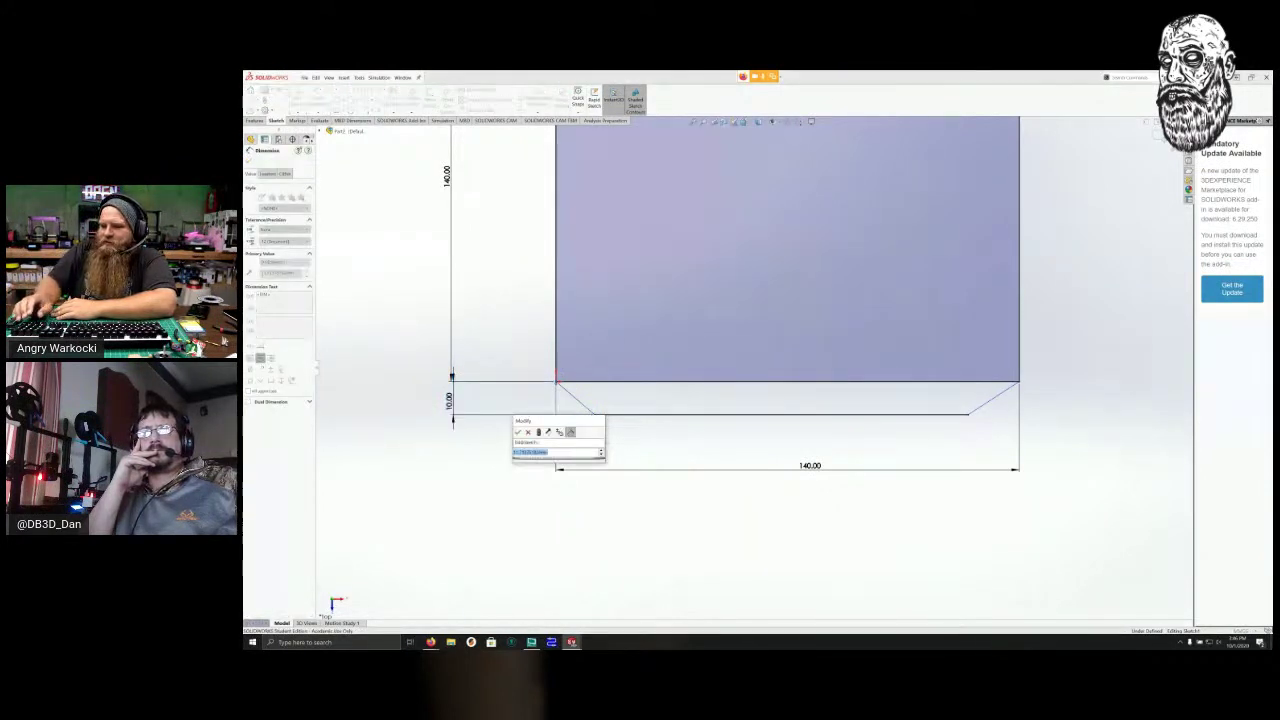
type("15")
key("Return")
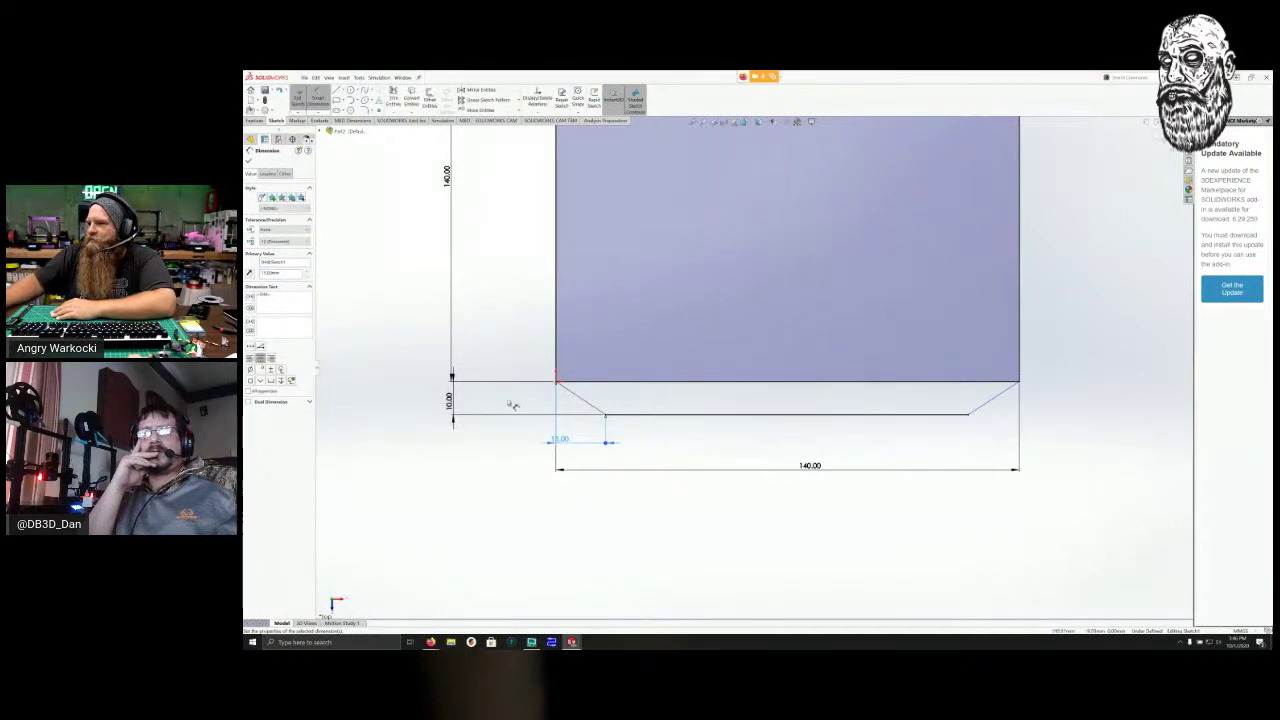
Dimension the horizontal offset of the right slanted line's lower end from the square's right corner as 15 mm.
left_click(457, 420)
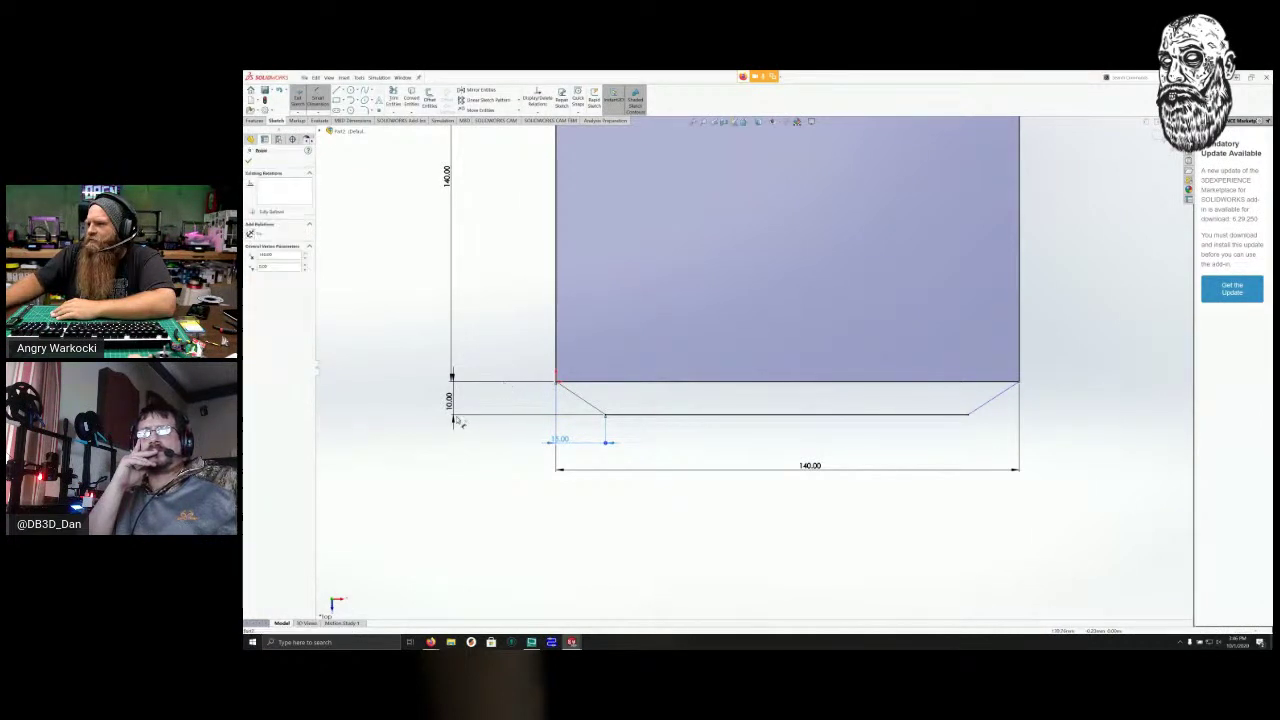
left_click(456, 418)
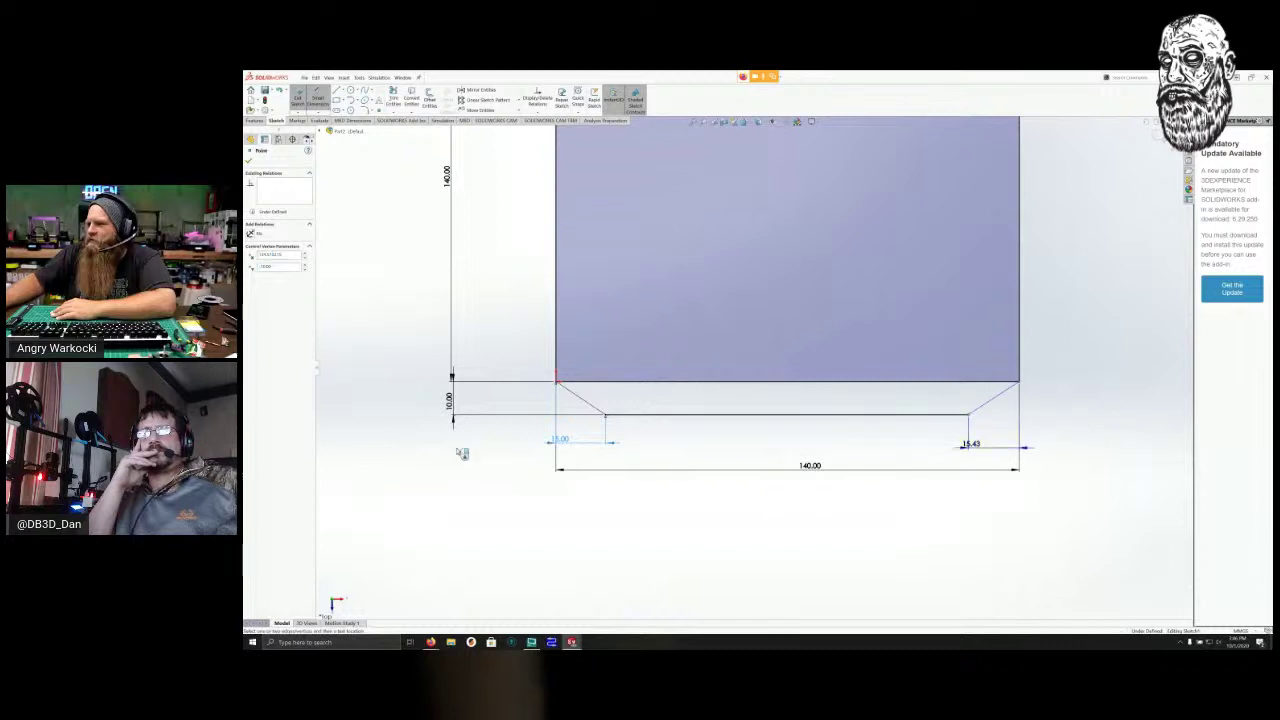
left_click(458, 450)
left_click(460, 452)
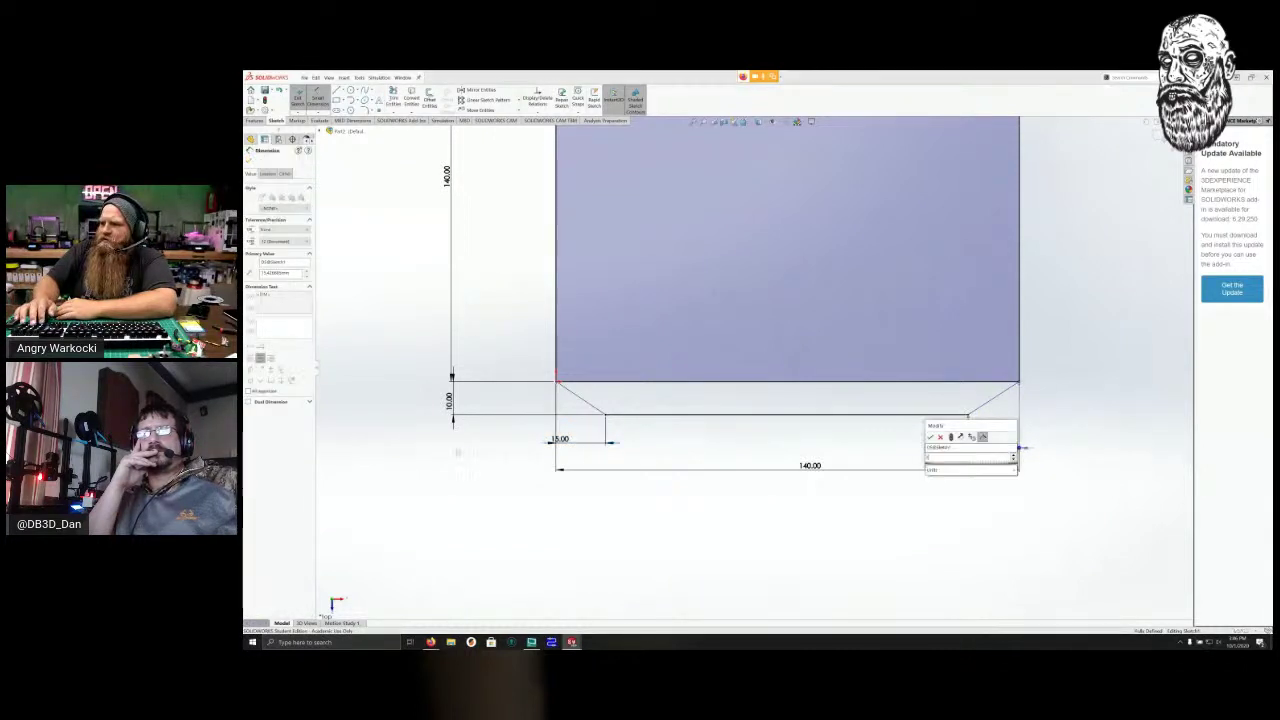
key("Return")
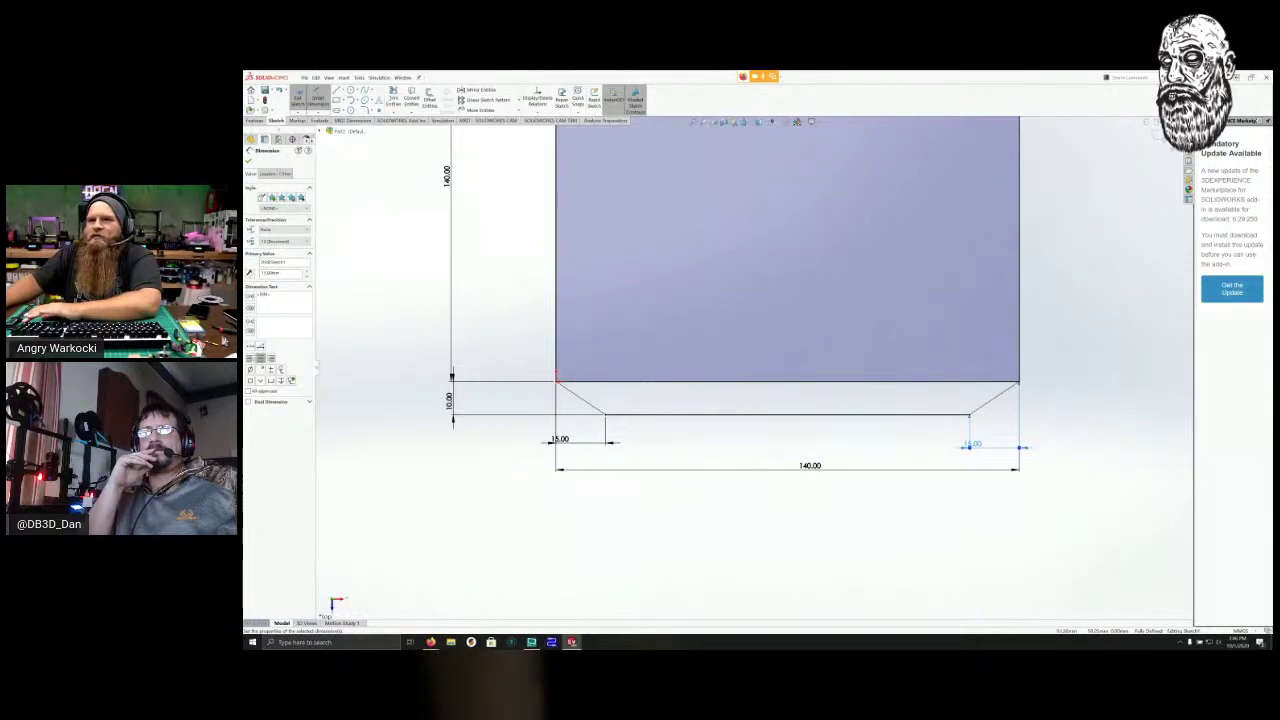
left_click(249, 161)
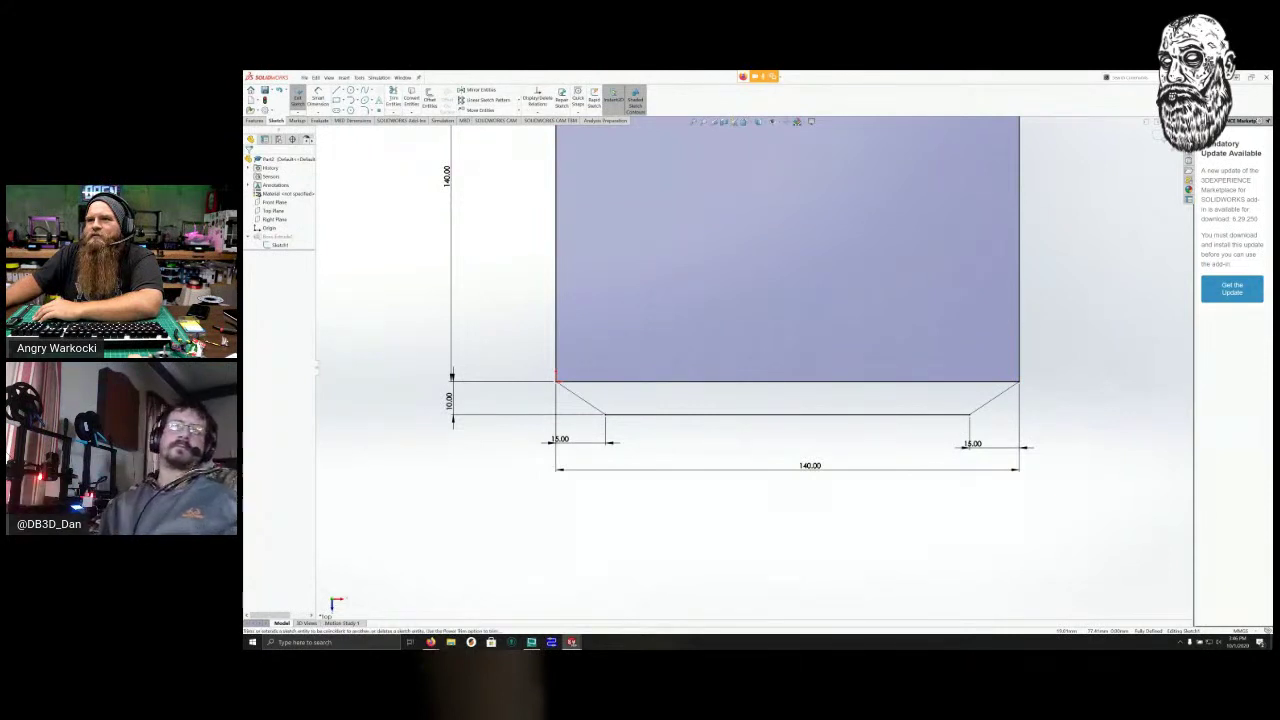
Trim away the line between the square and the angled extension to form one closed profile, and exit the sketch.
left_click(279, 245)
left_click(773, 392)
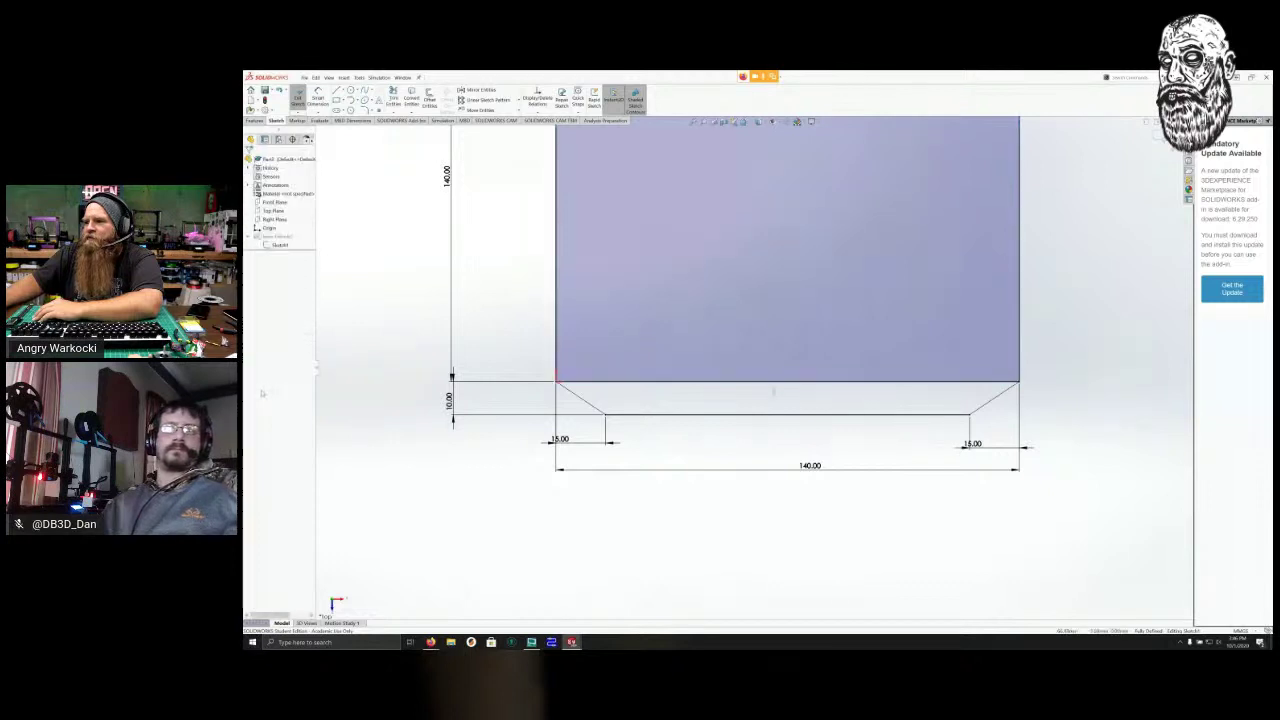
left_click(393, 96)
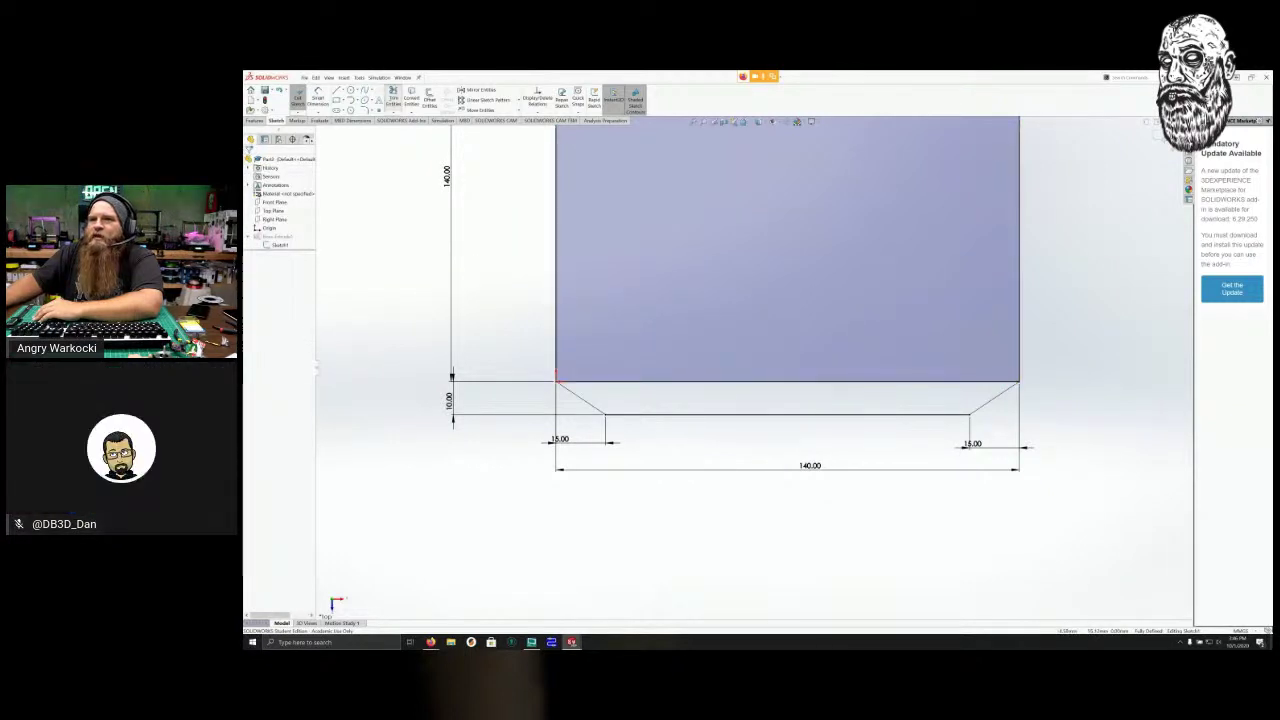
left_click_drag(759, 367, 765, 393)
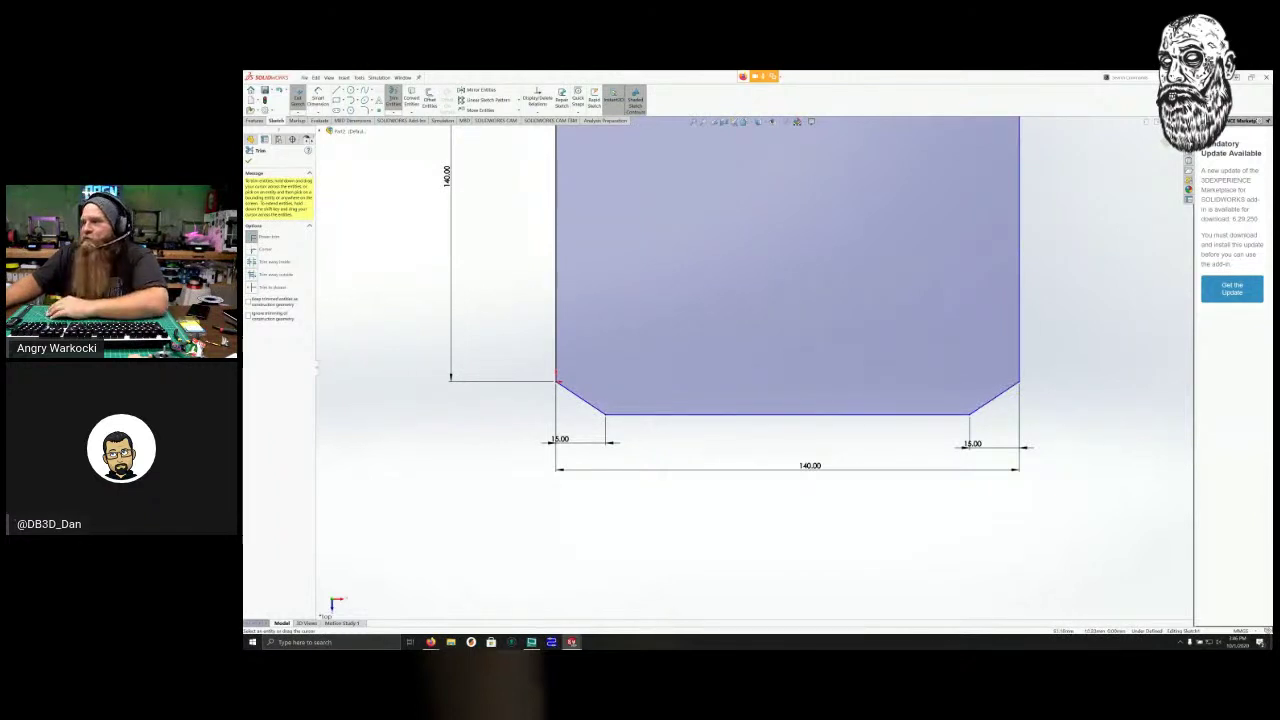
scroll(759, 368, "up", 5)
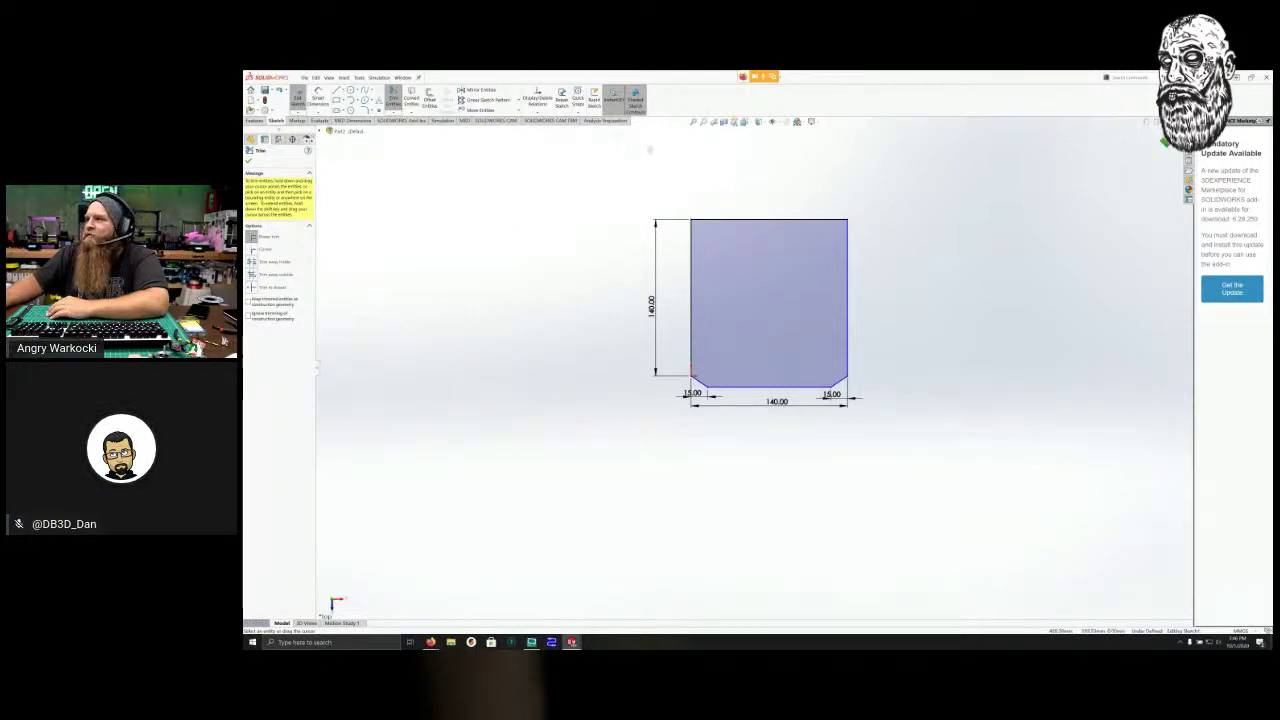
key("Escape")
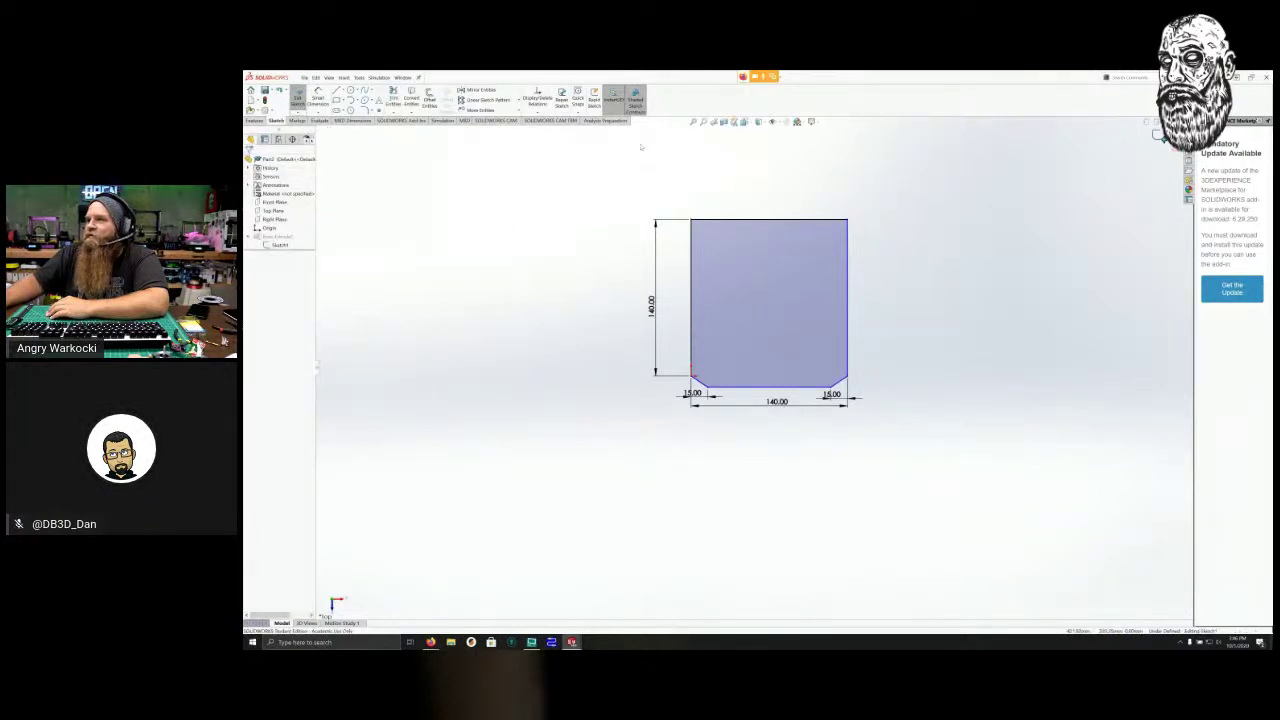
double_click(503, 234)
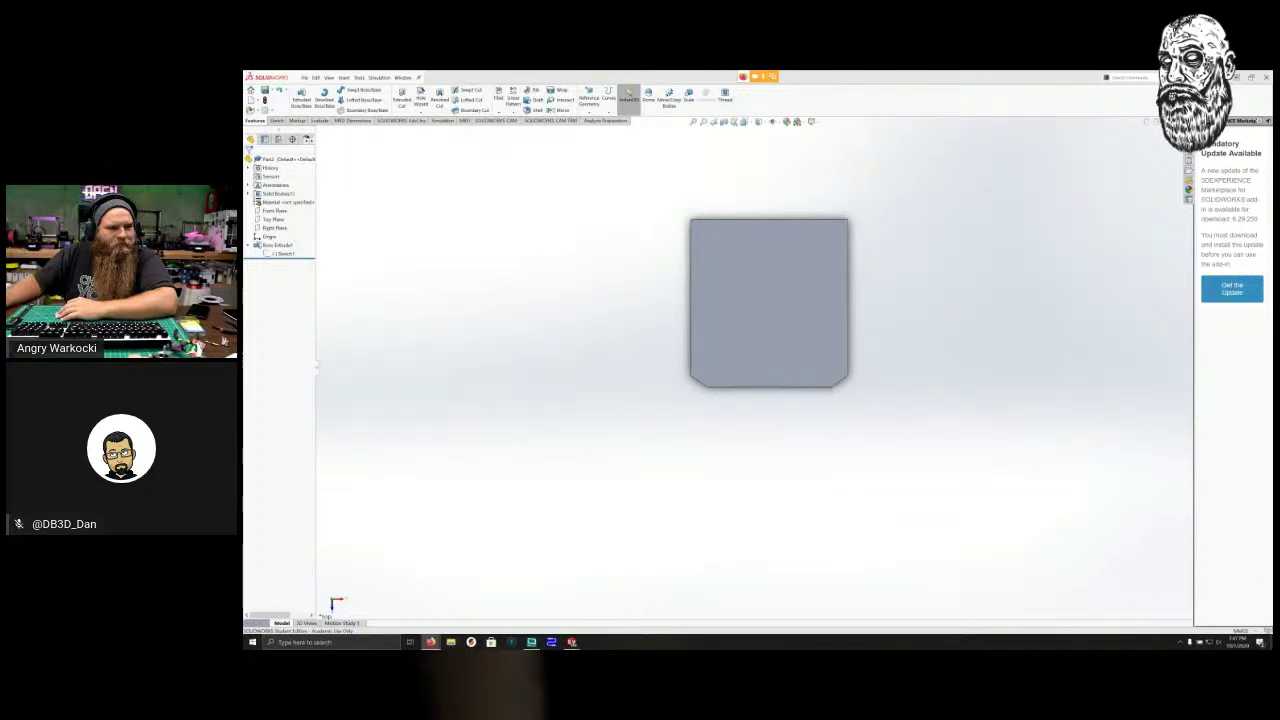
Start a sketch on the extruded block's top face and draw a corner rectangle about 130 mm tall just inside its square portion.
scroll(279, 215, "up", 3)
scroll(278, 215, "down", 8)
scroll(275, 216, "up", 6)
scroll(274, 217, "down", 5)
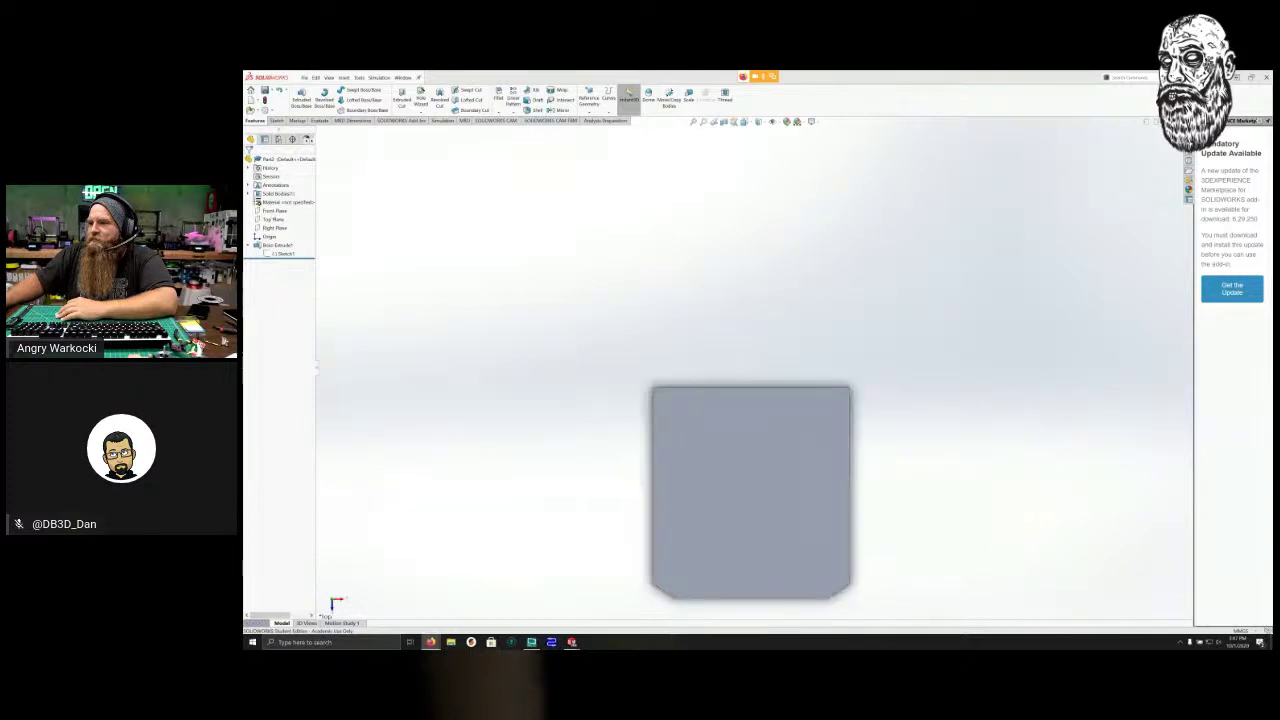
mouse_move(510, 420)
middle_mouse_down()
mouse_move(457, 303)
mouse_move(414, 264)
mouse_move(334, 286)
mouse_move(499, 386)
mouse_move(503, 414)
mouse_move(486, 414)
middle_mouse_up()
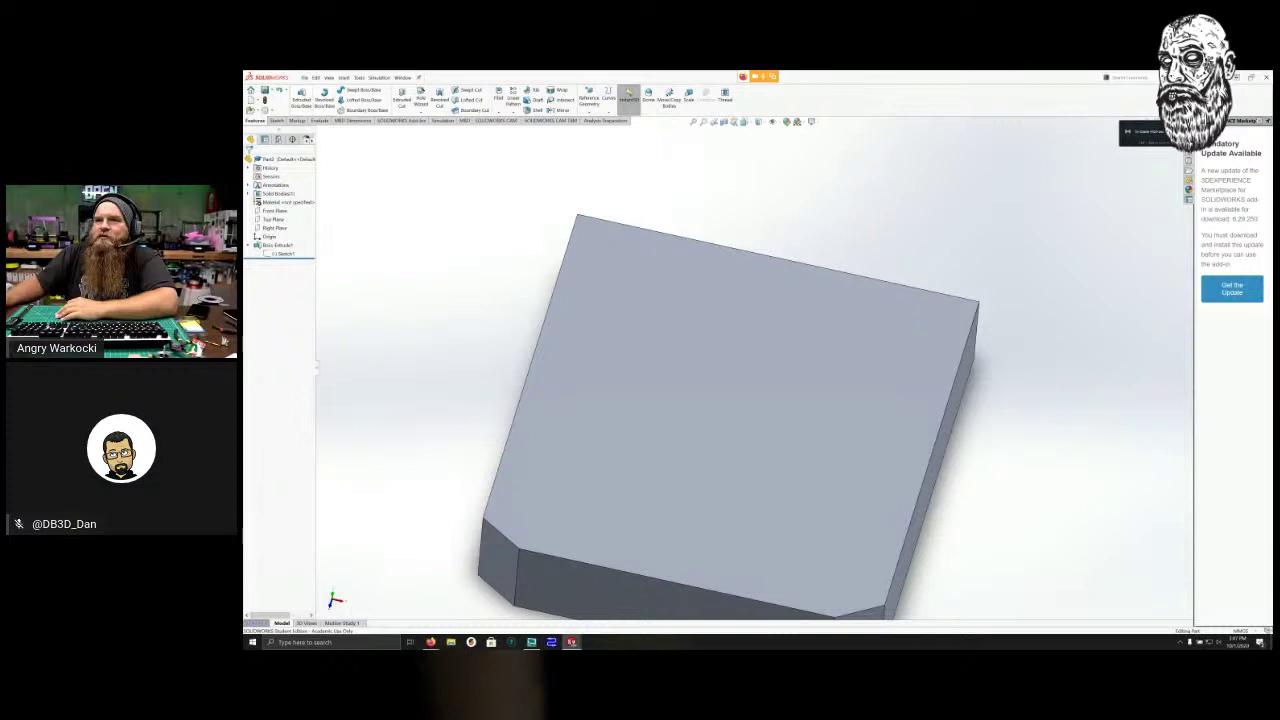
left_click(277, 121)
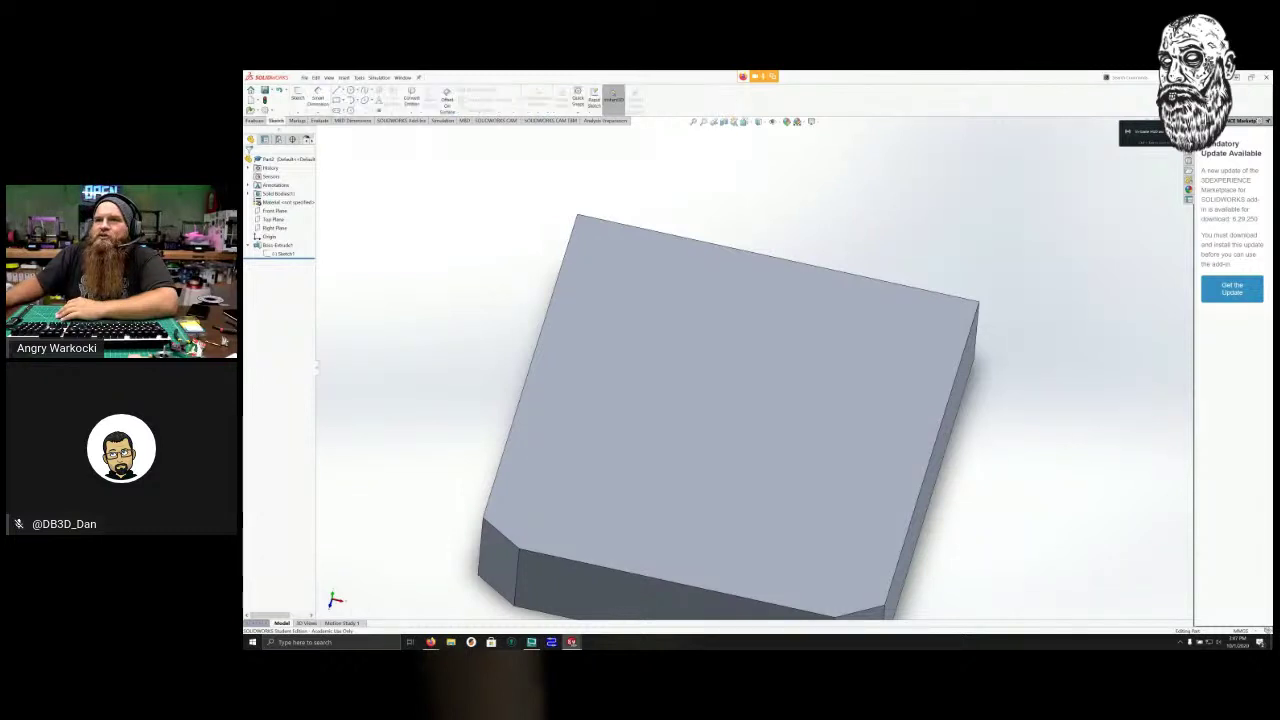
left_click(297, 97)
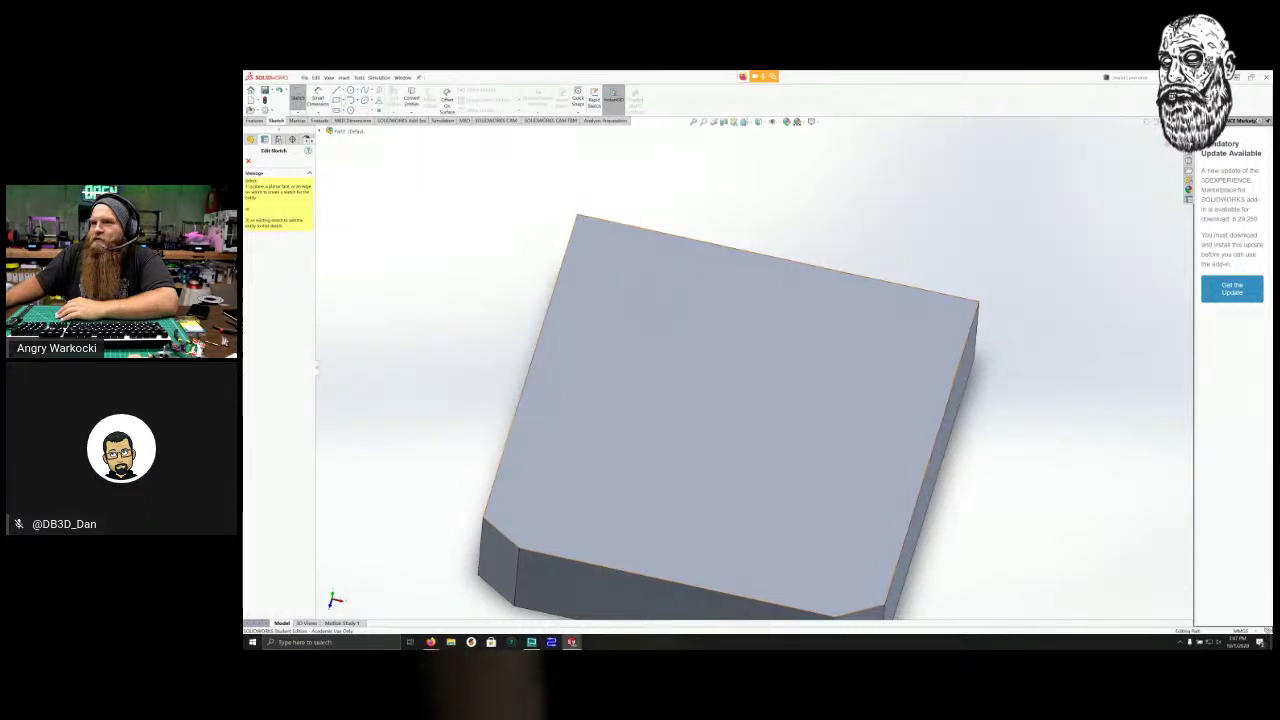
right_click(601, 339)
key("Escape")
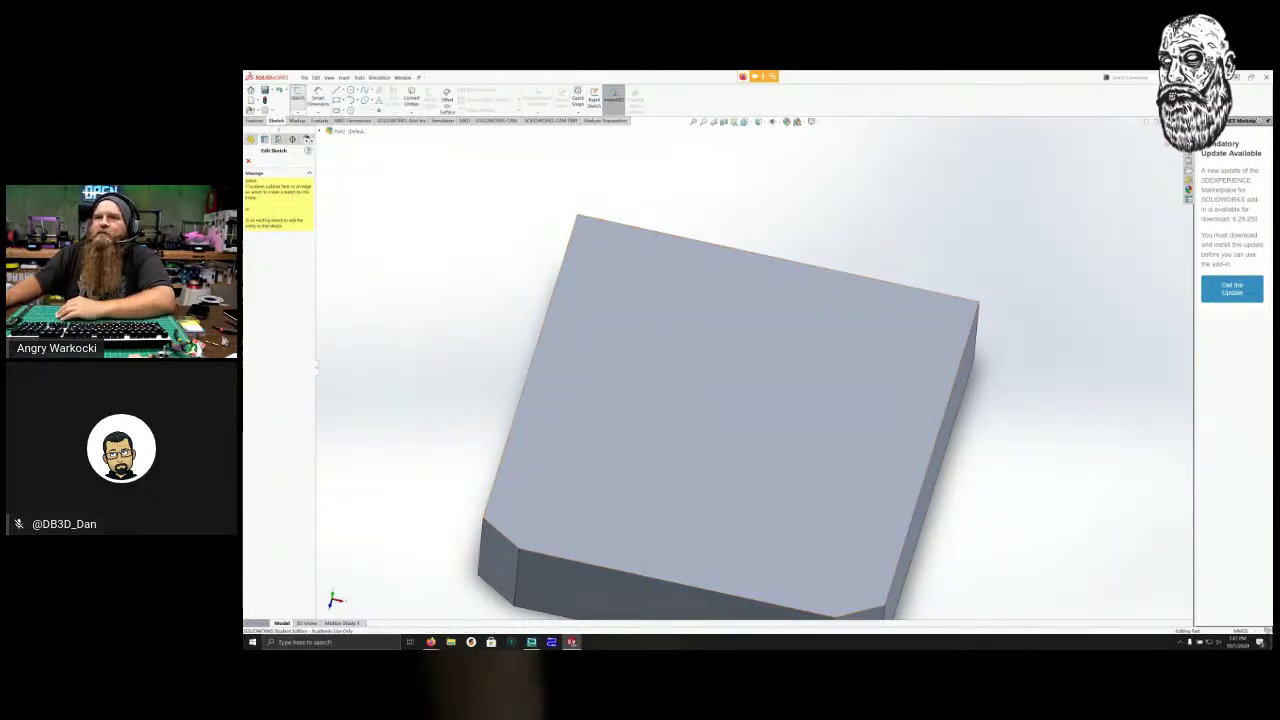
right_click(577, 286)
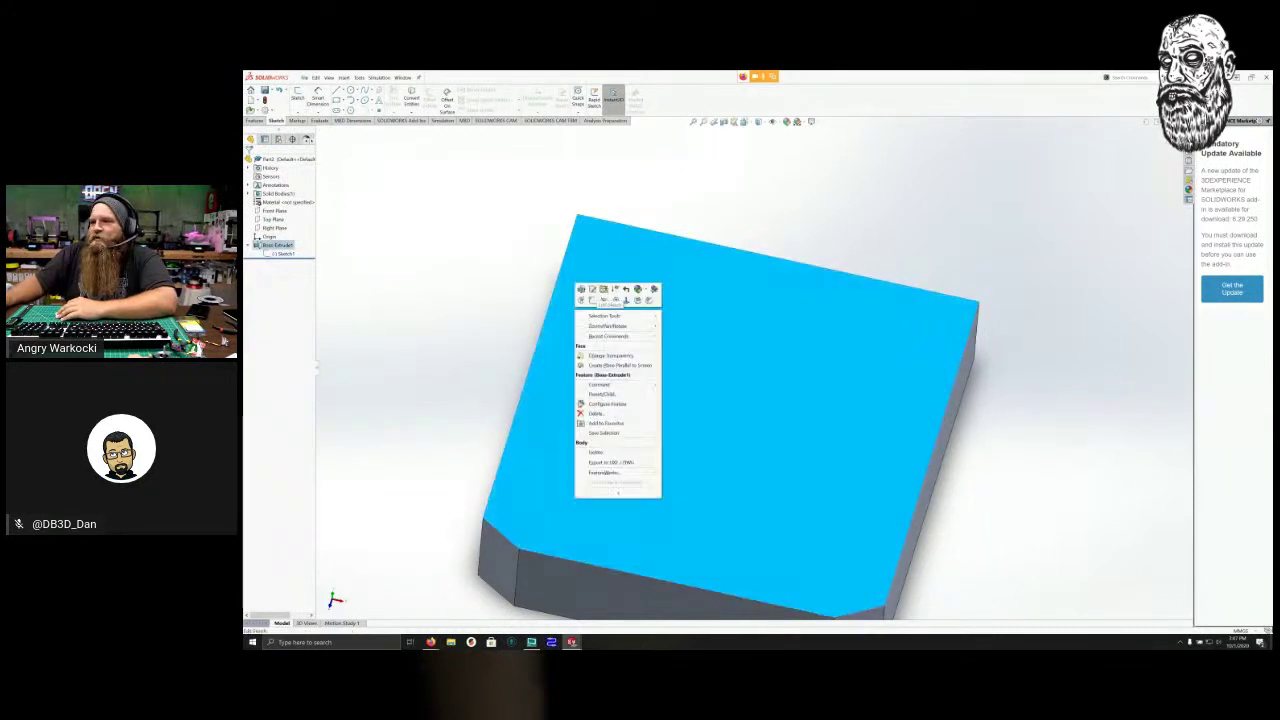
left_click(592, 300)
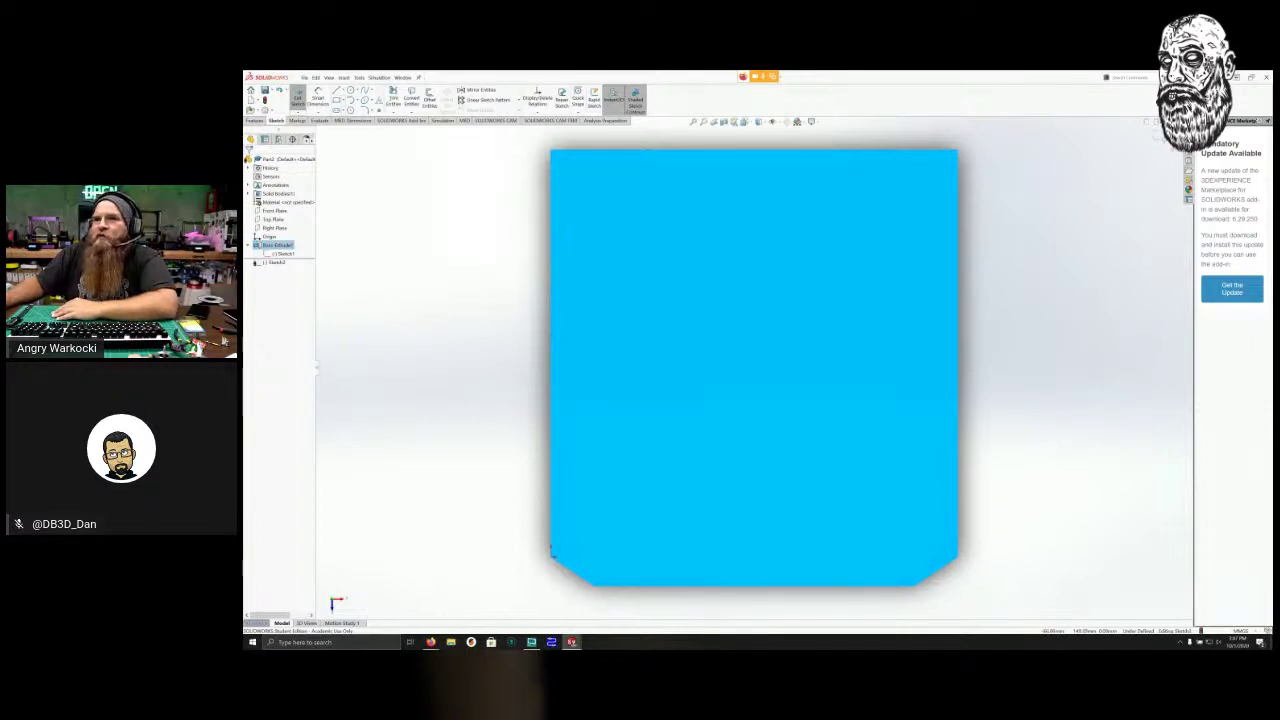
left_click(337, 100)
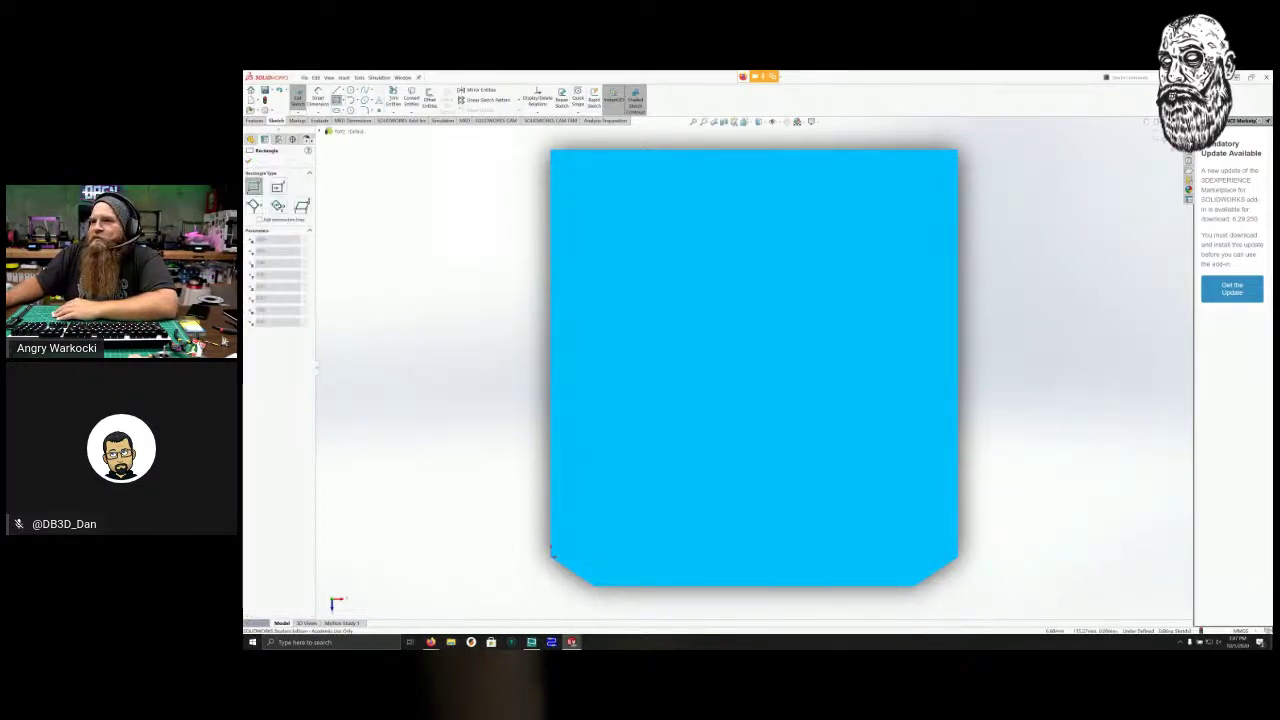
left_click(566, 165)
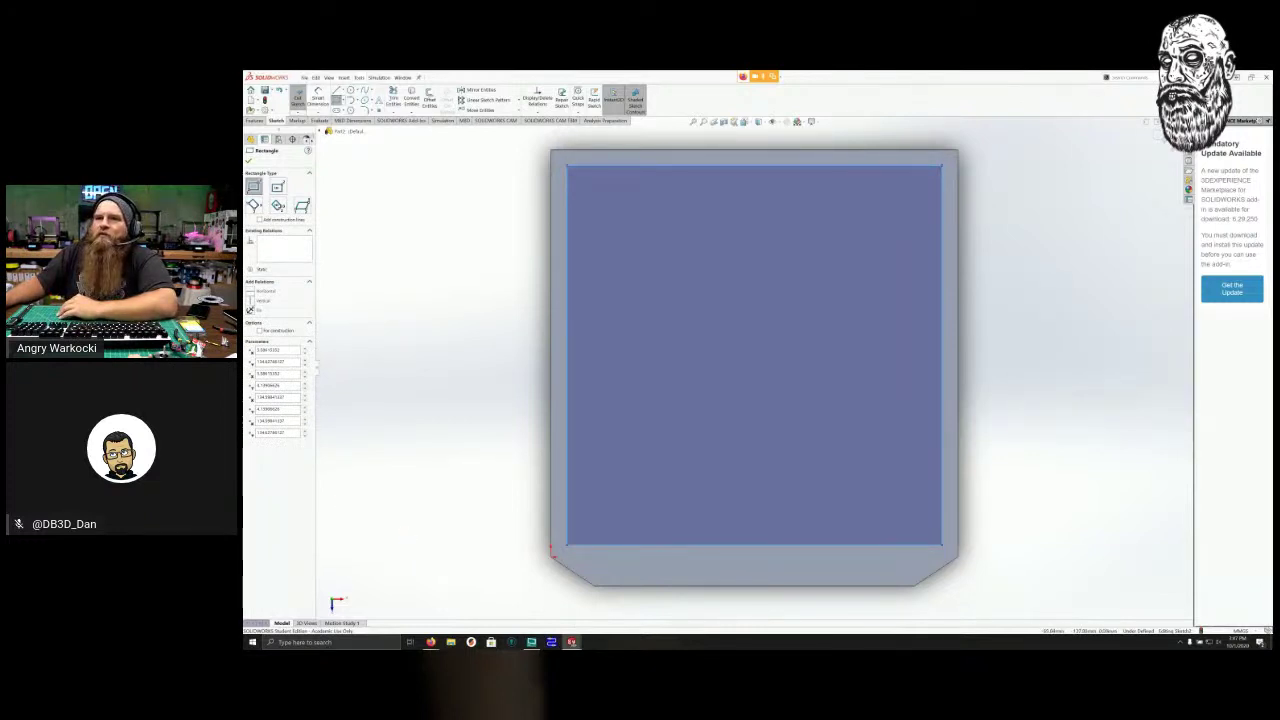
Dimension the gap between the rectangle's left side and the block's left edge as 3 mm.
left_click(318, 98)
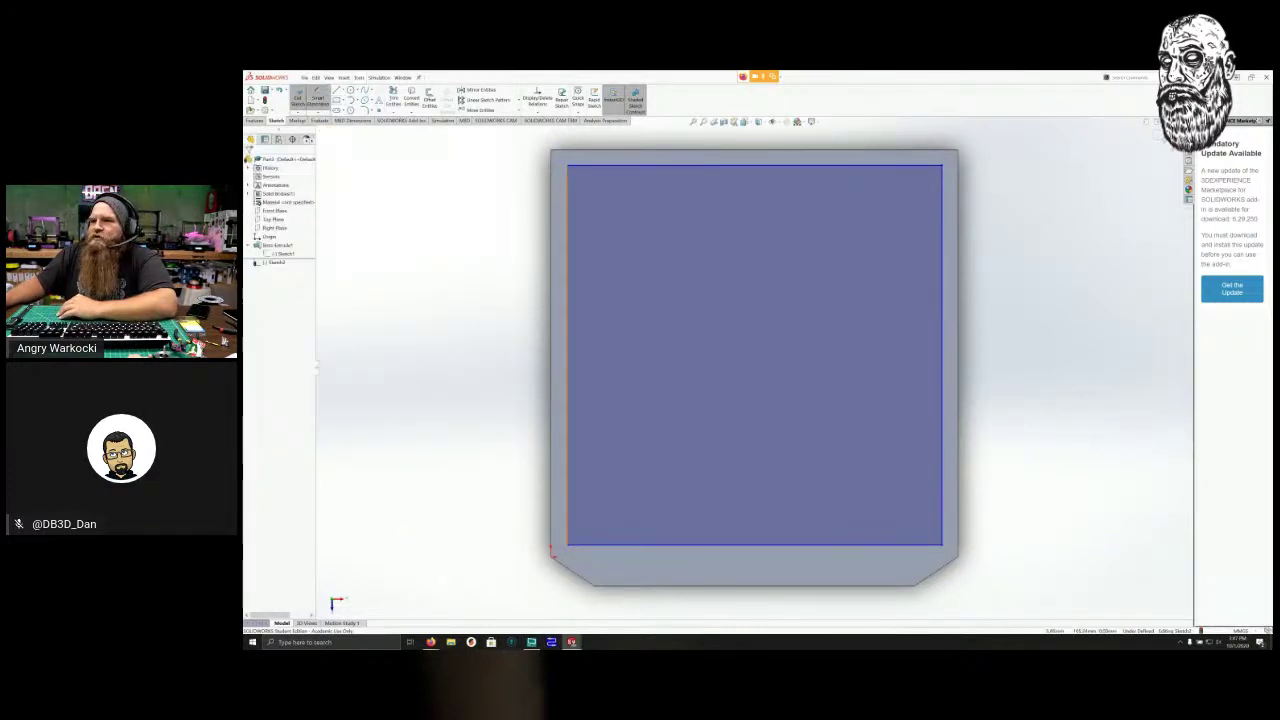
left_click(555, 540)
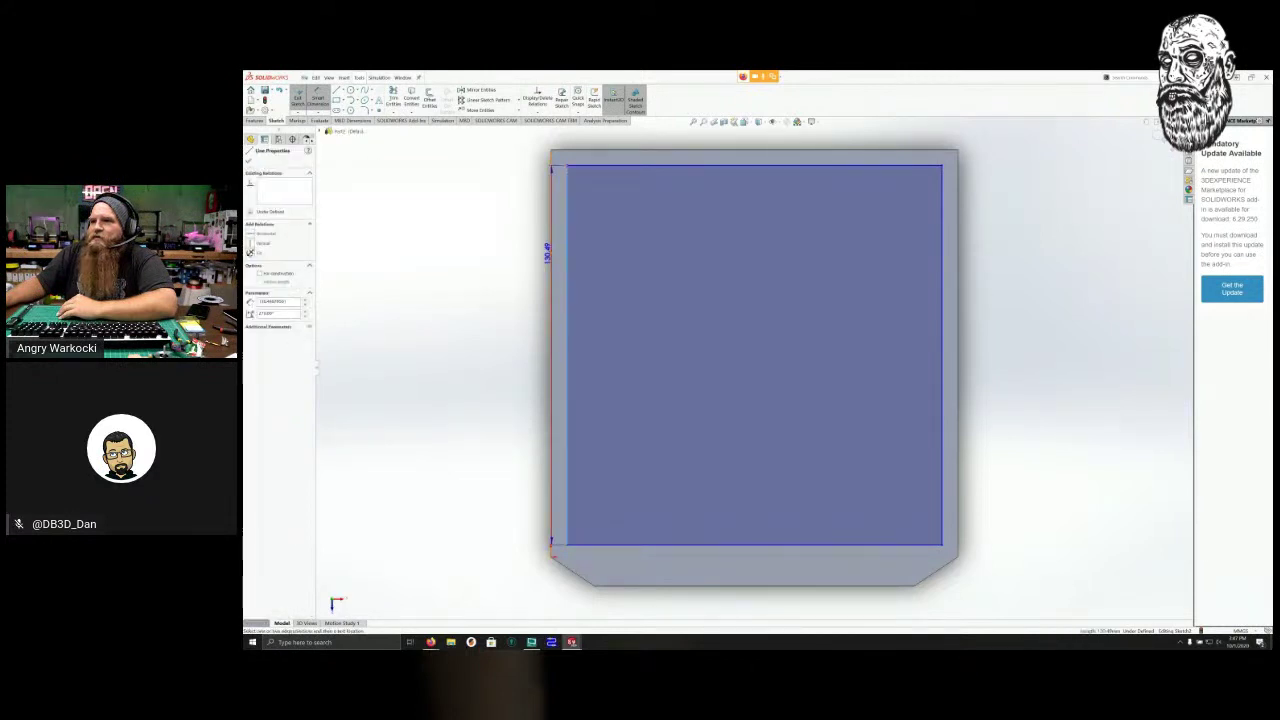
left_click(550, 253)
left_click(558, 132)
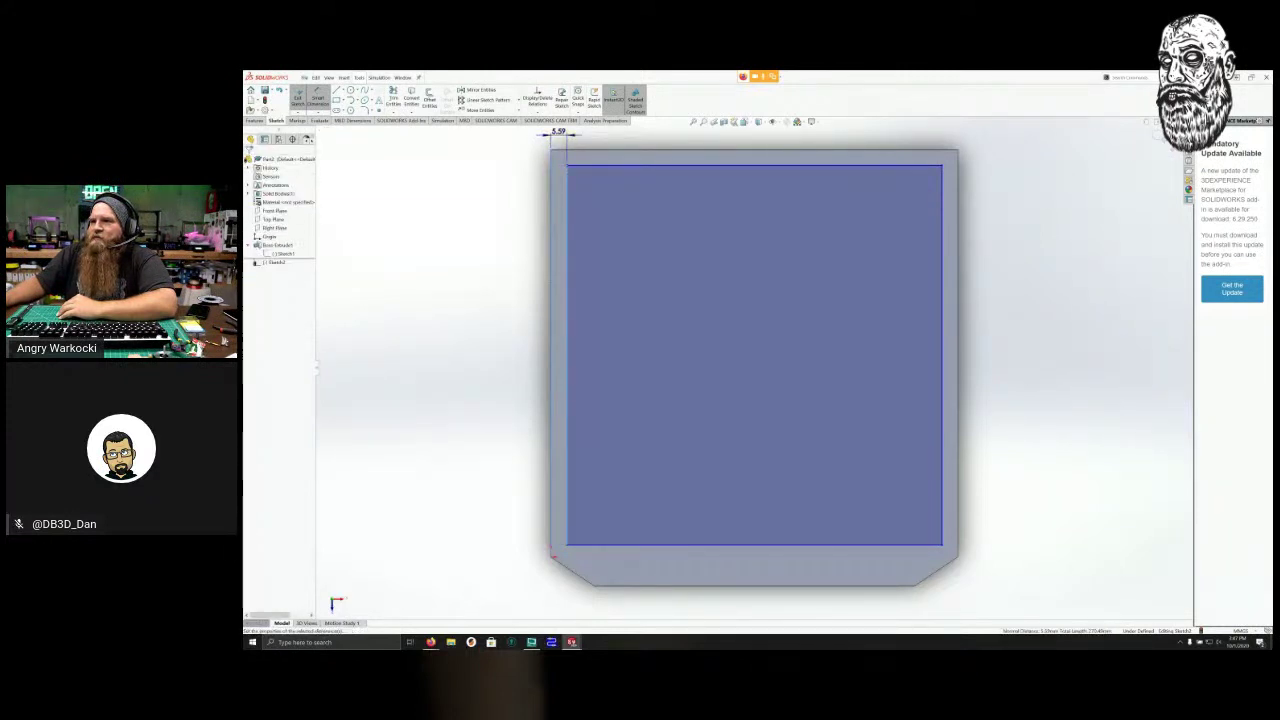
type("5")
key("Return")
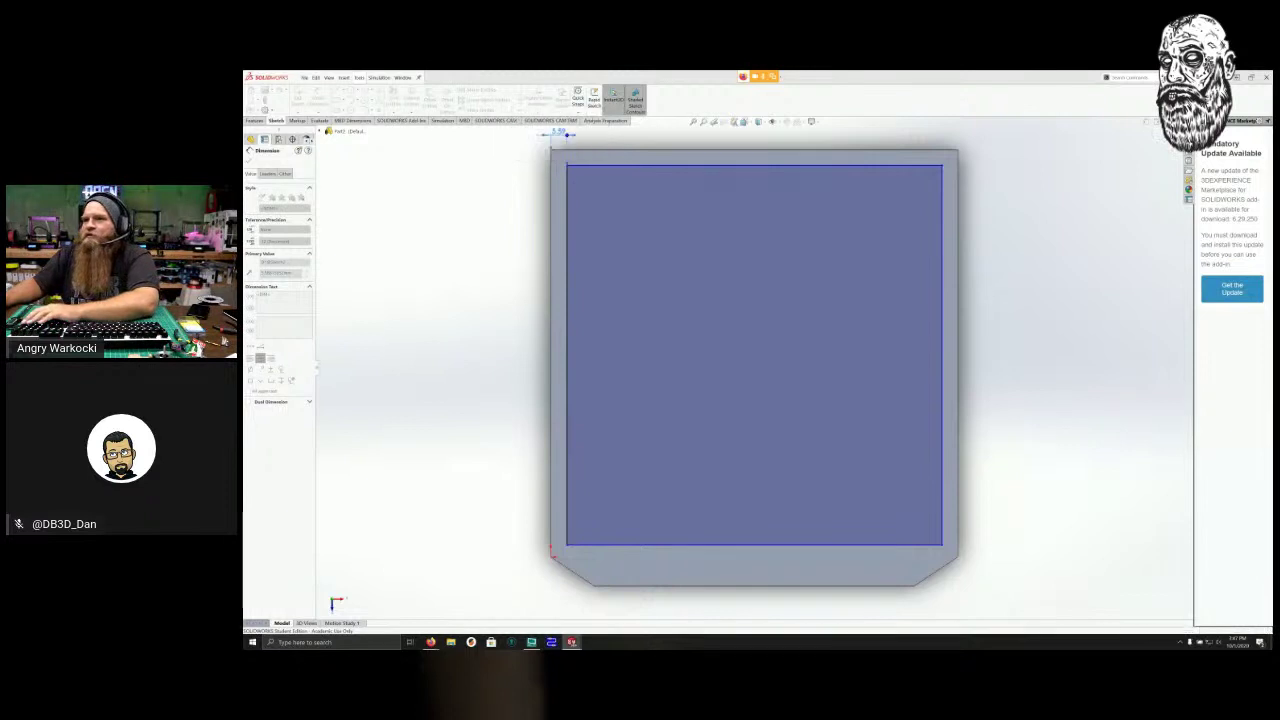
Dimension the gap between the rectangle's right side and the block's right edge, linking it by equation to the left gap dimension.
left_click(421, 246)
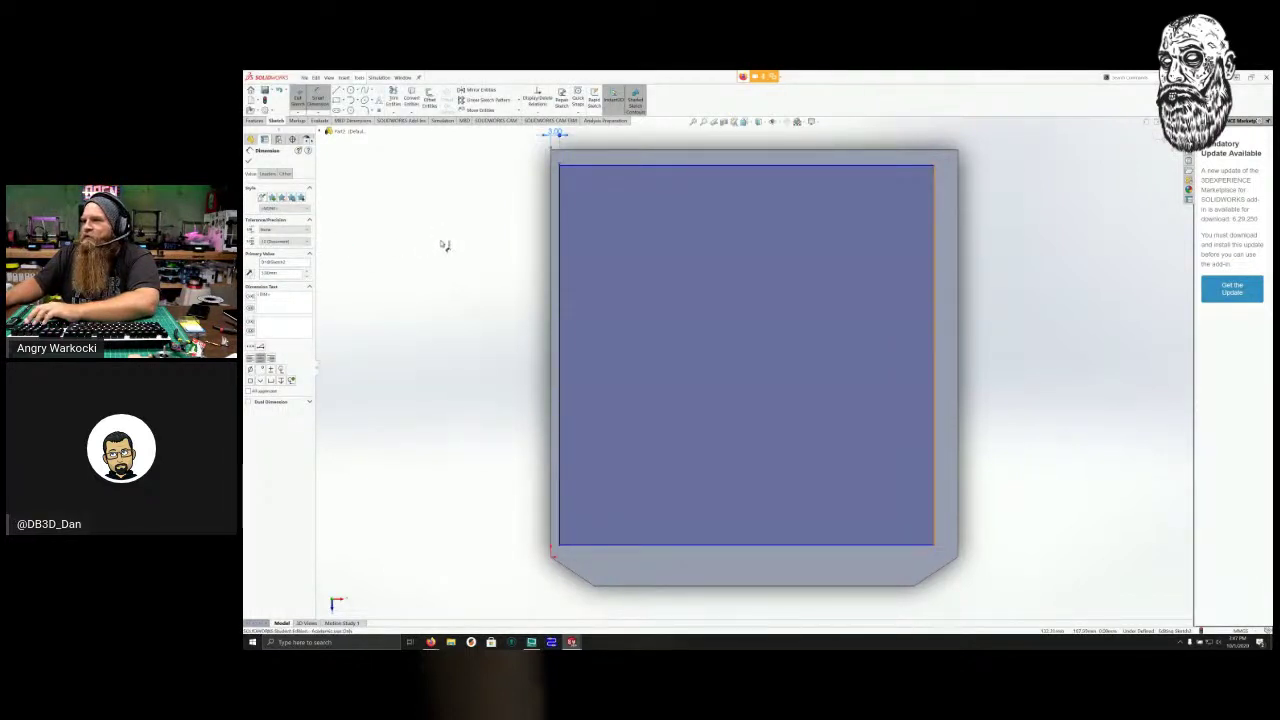
left_click(446, 243)
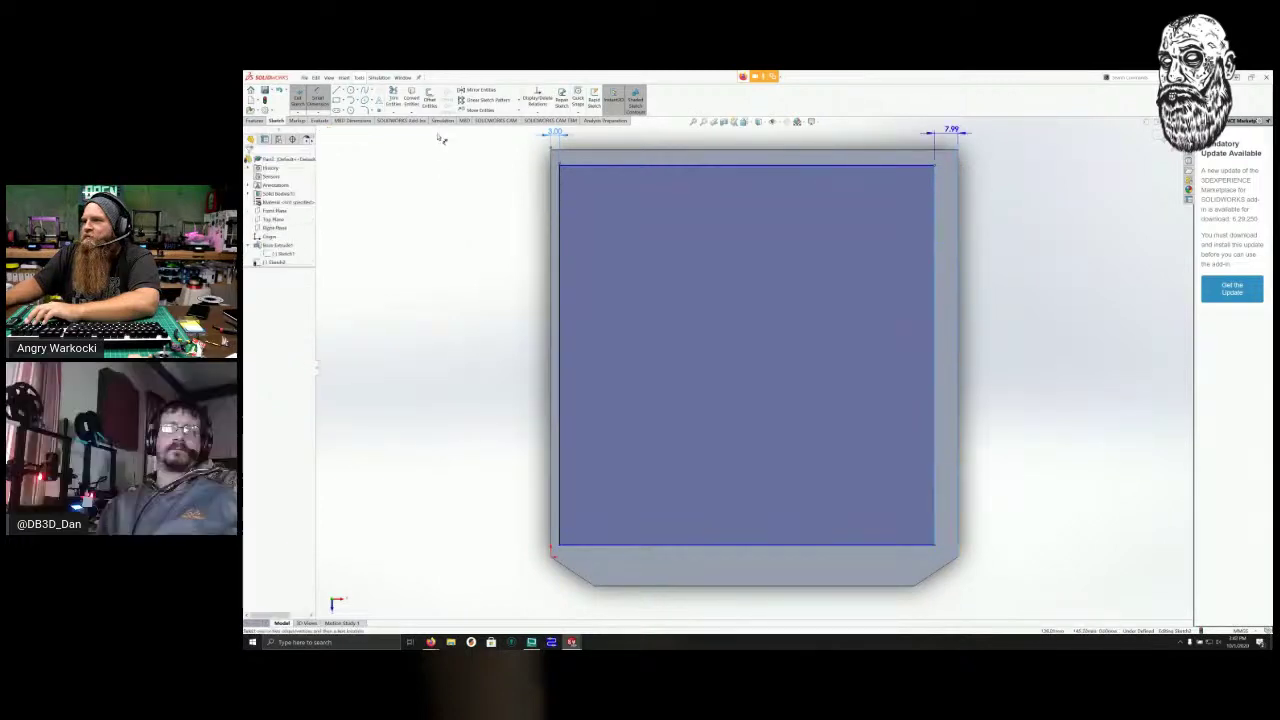
left_click(441, 139)
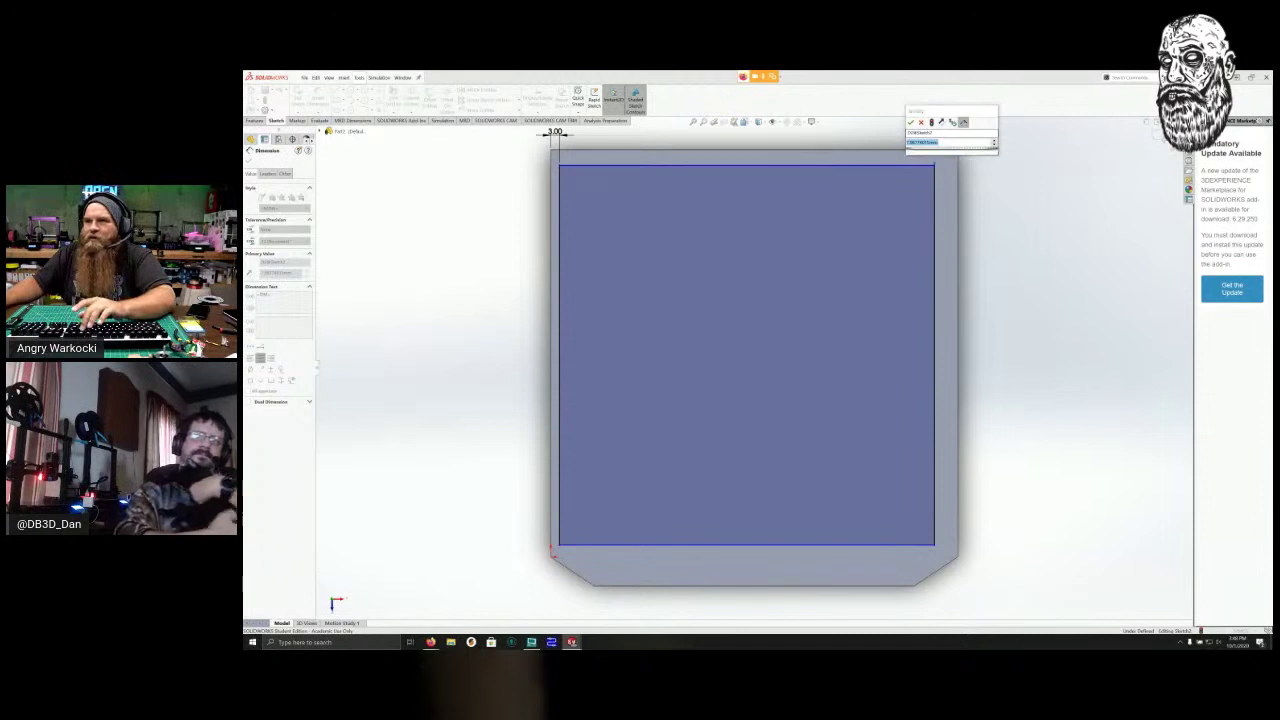
type("=")
left_click(555, 132)
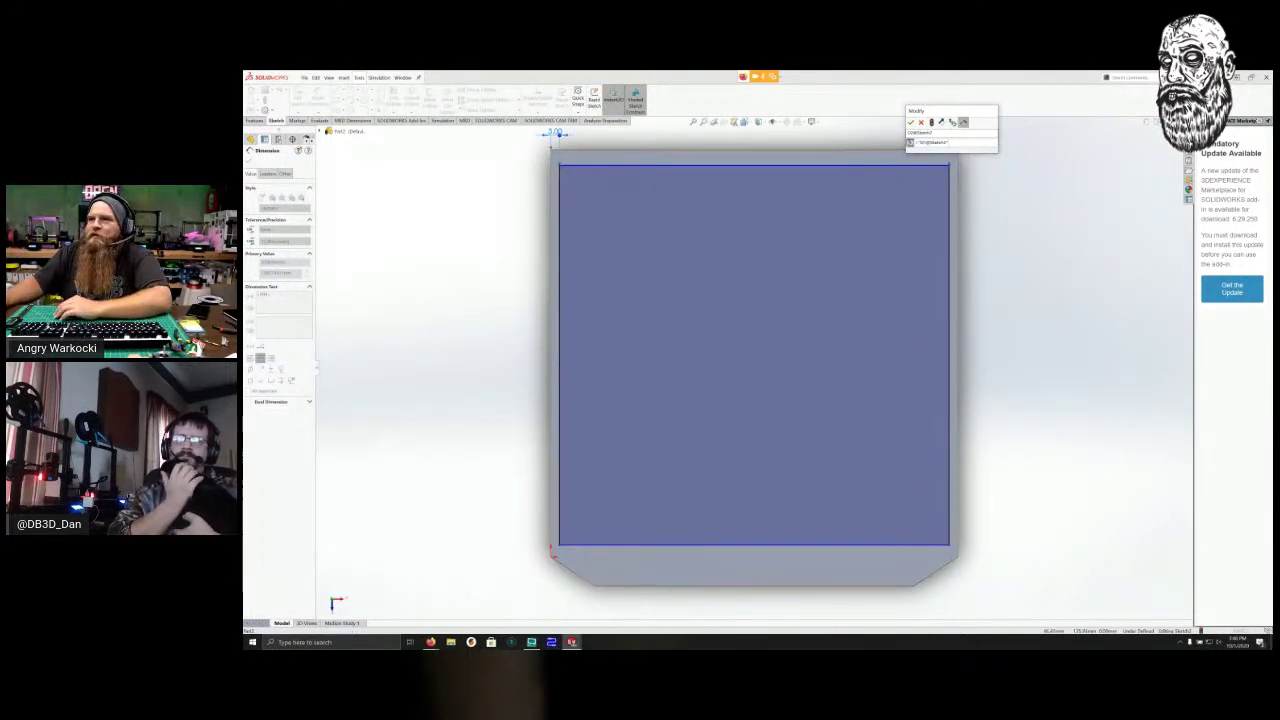
key("Return")
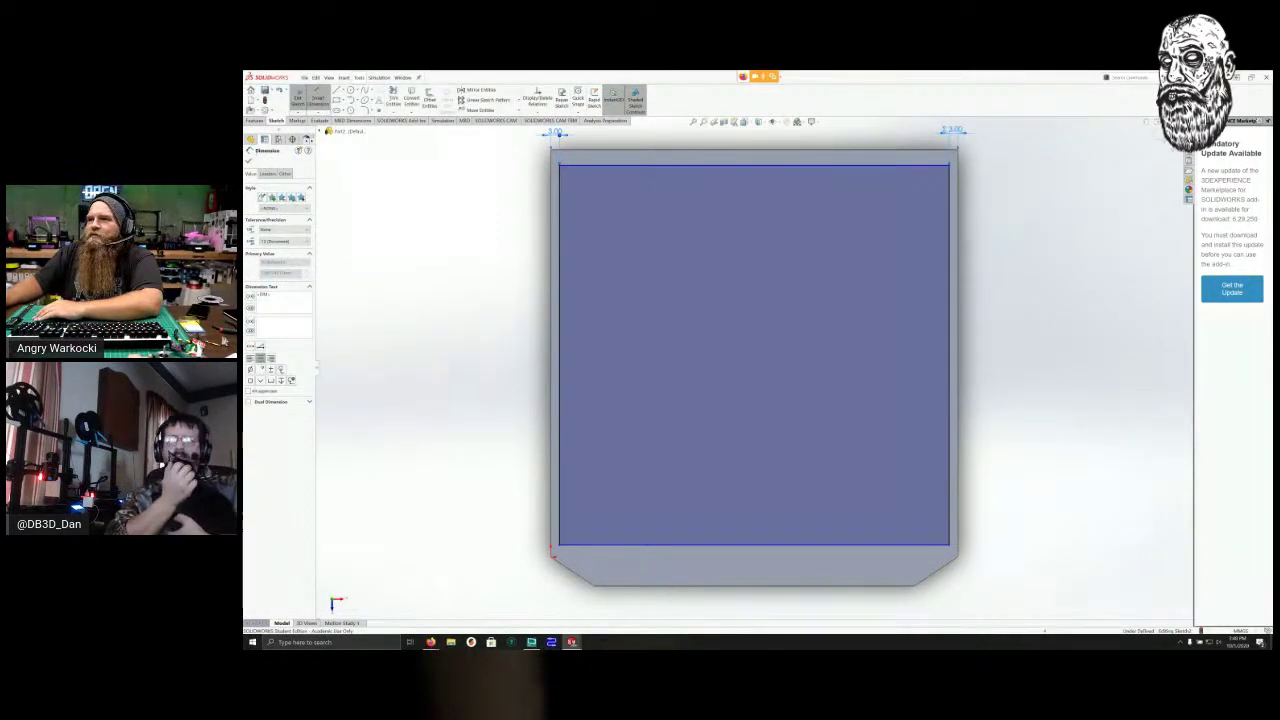
Dimension the gap between the rectangle's upper side and the block's upper edge as 4 mm.
left_click(695, 164)
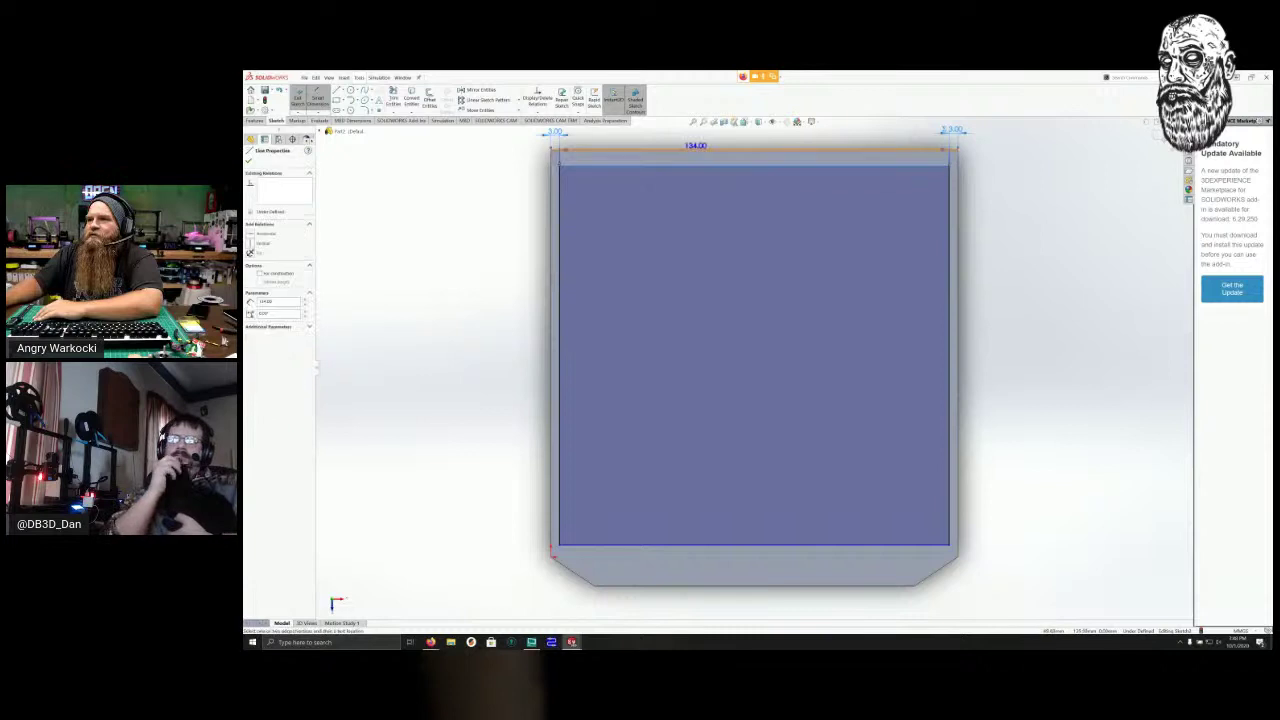
key("Escape")
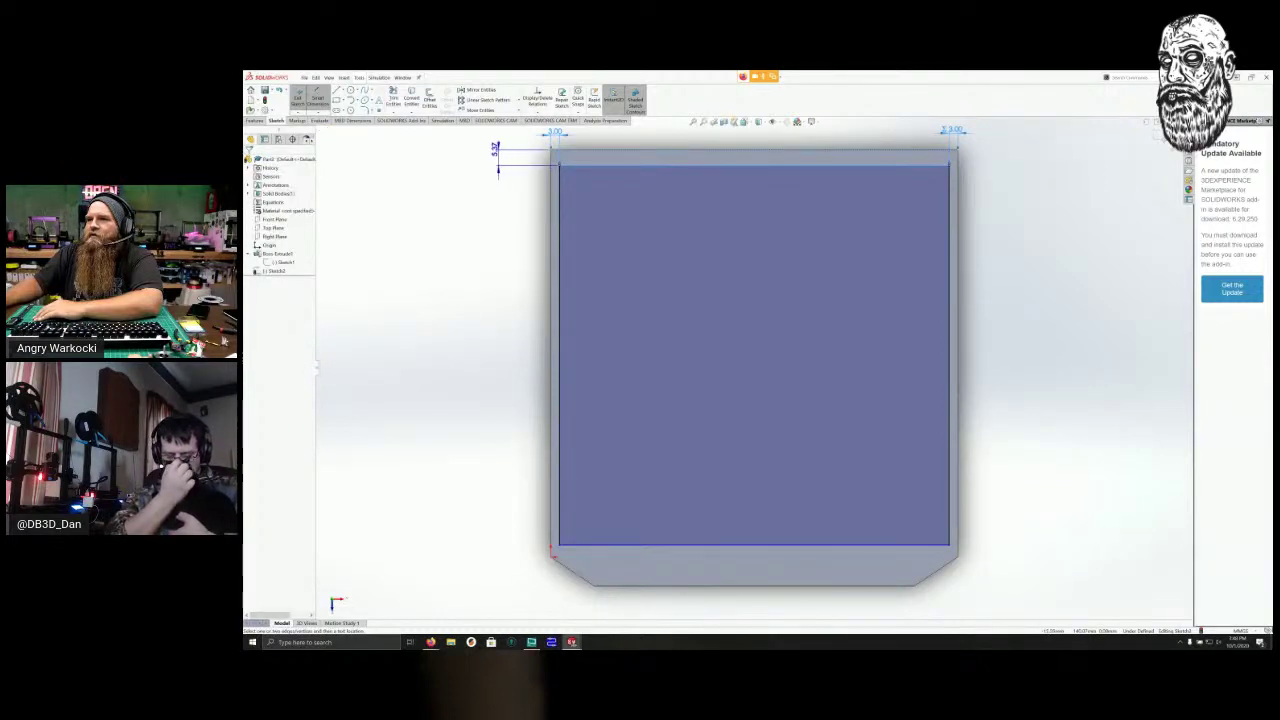
left_click(496, 150)
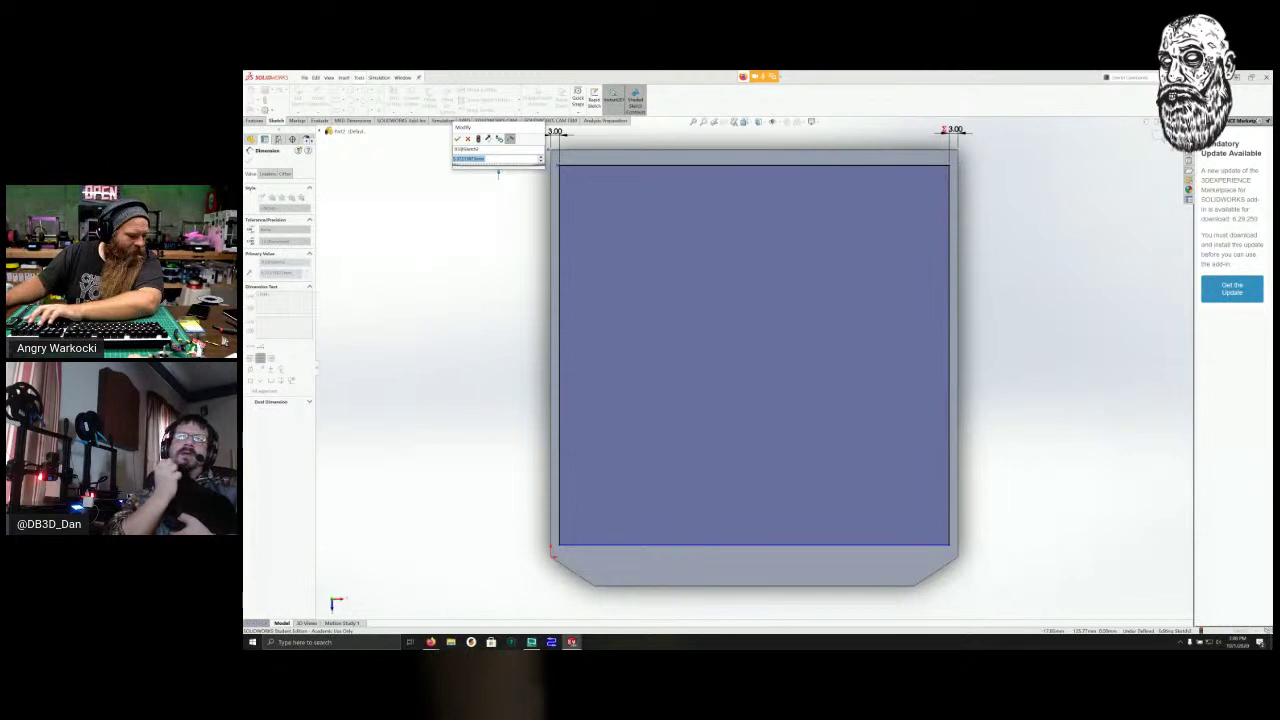
key("Return")
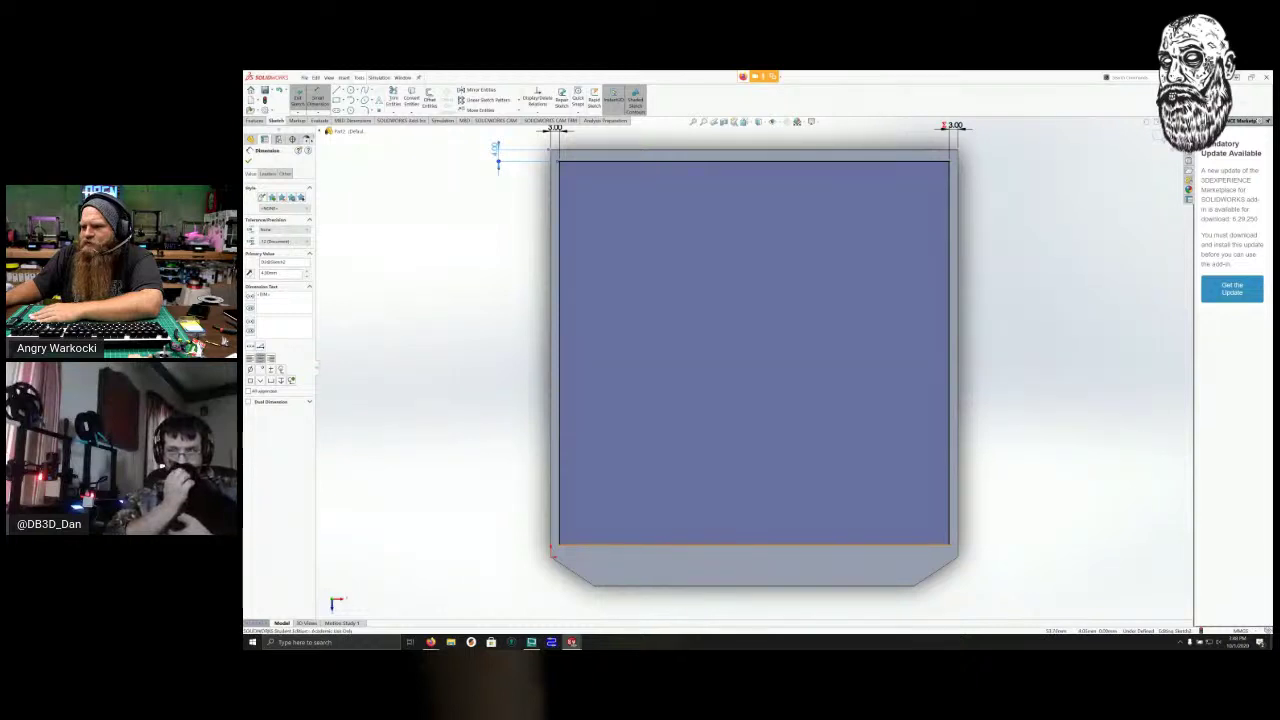
Dimension the vertical distance from the rectangle's lower side to the block's corner where the angled edge begins as 4 mm.
left_click(630, 545)
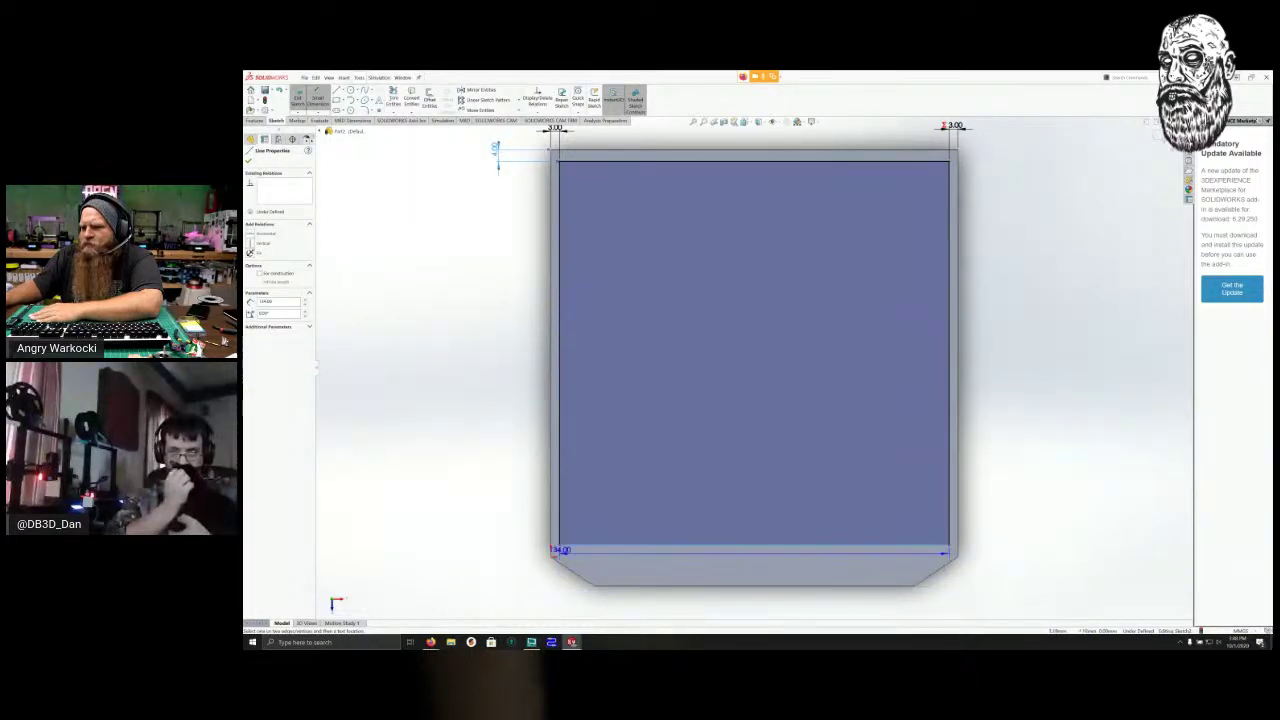
key("Escape")
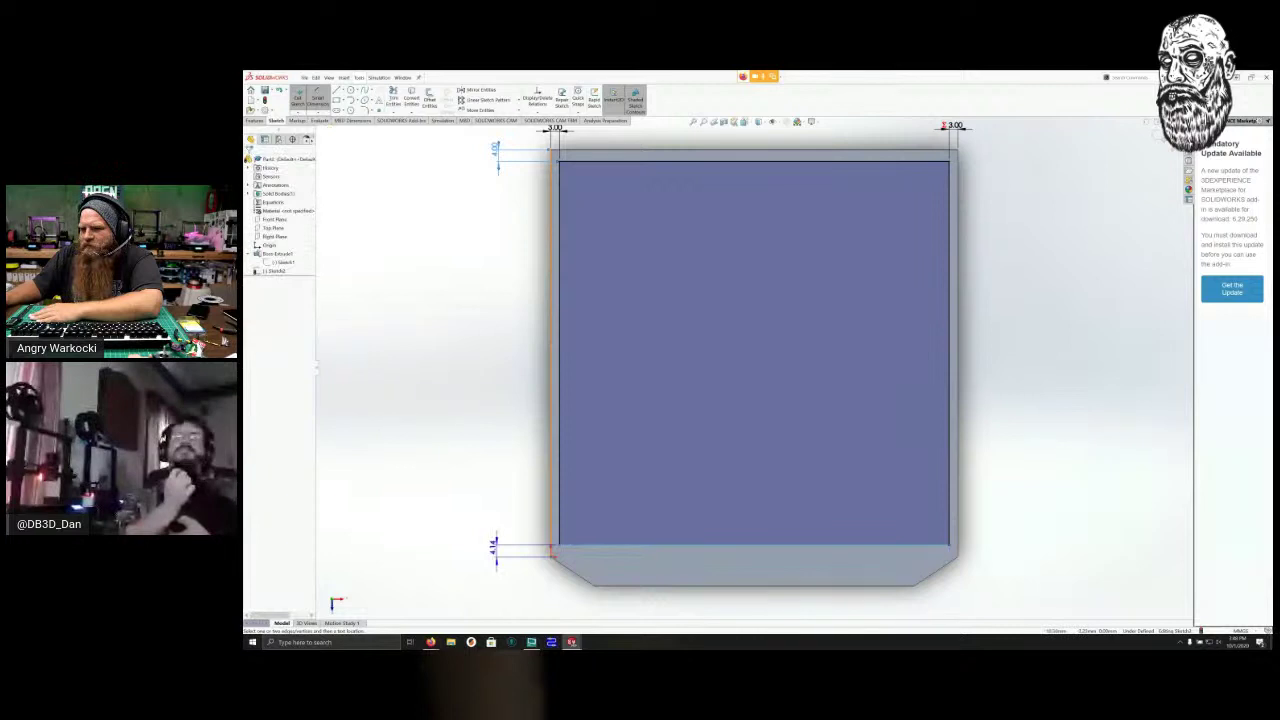
left_click(495, 548)
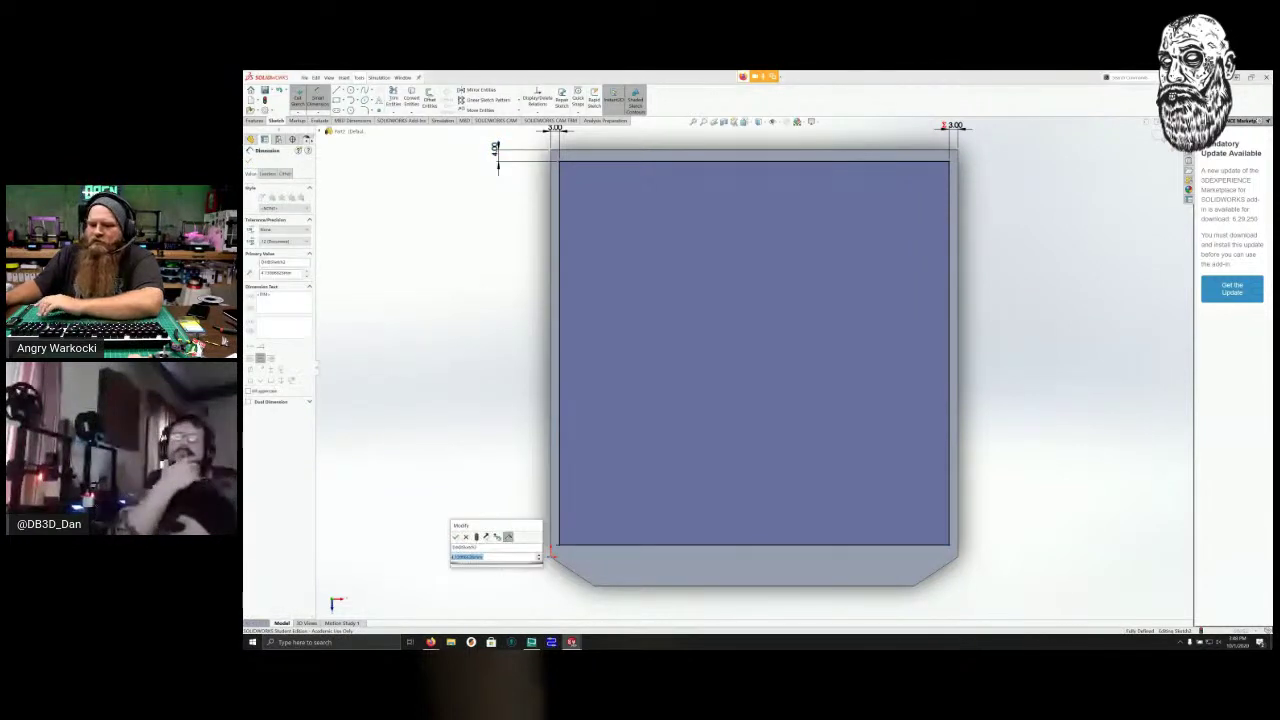
key("Return")
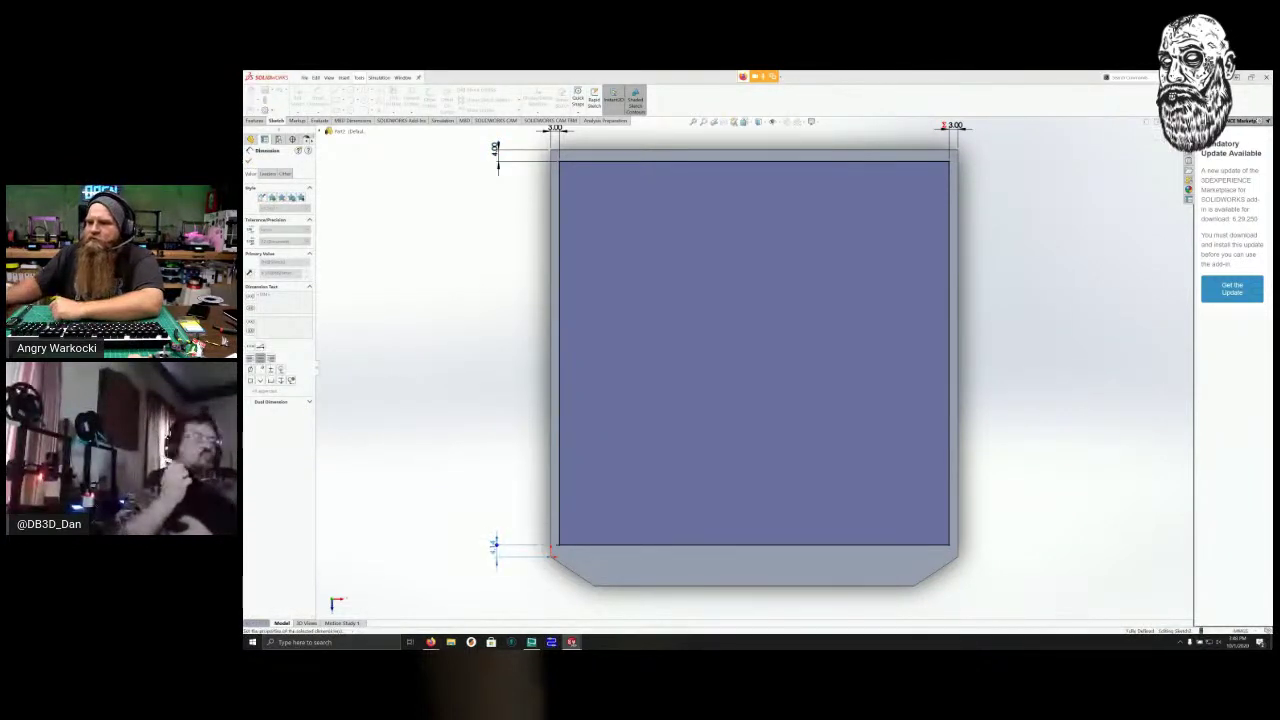
Cut the rectangle 28 mm deep into the block with Extruded Cut to form an open tray.
scroll(450, 517, "down", 1)
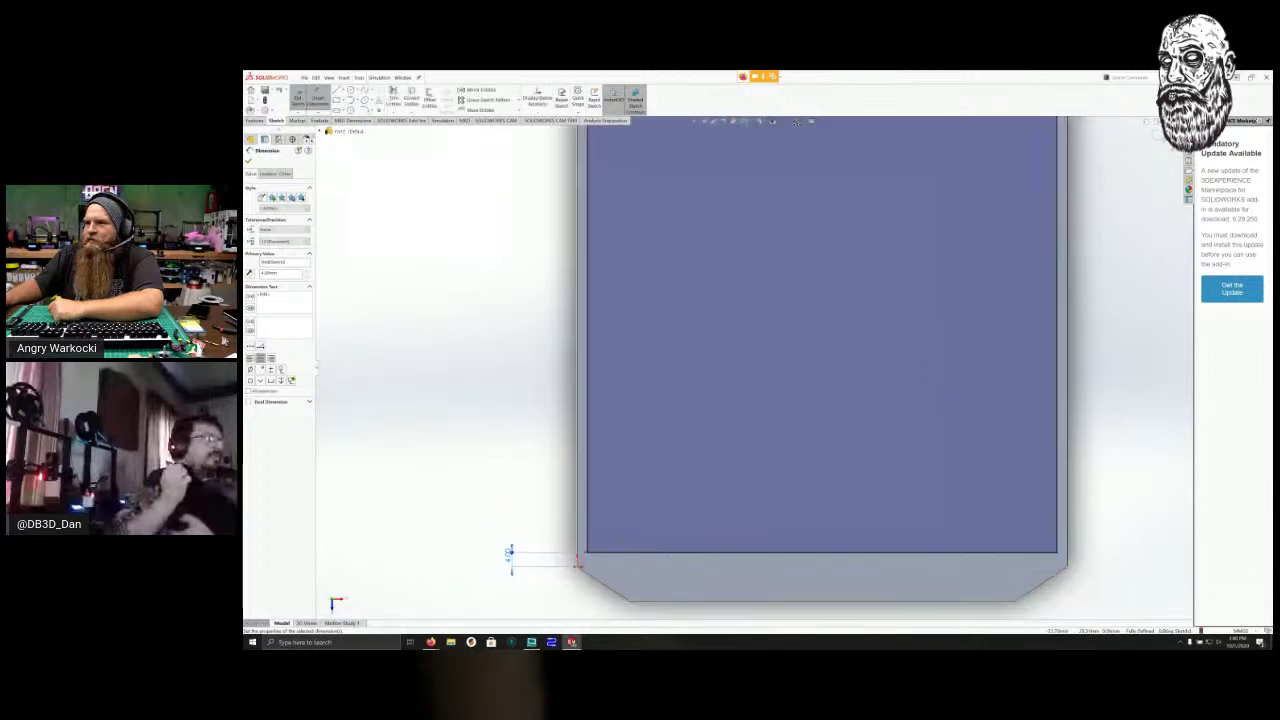
scroll(450, 517, "up", 1)
scroll(754, 368, "up", 2)
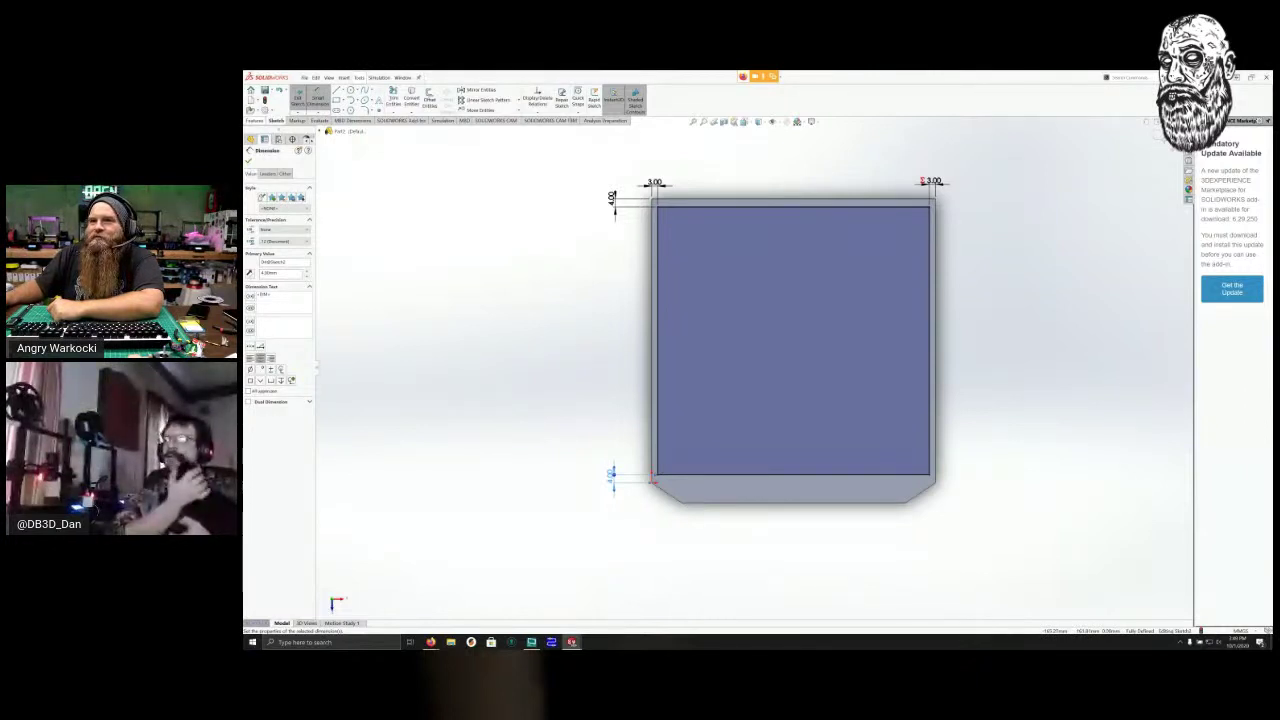
left_click(255, 121)
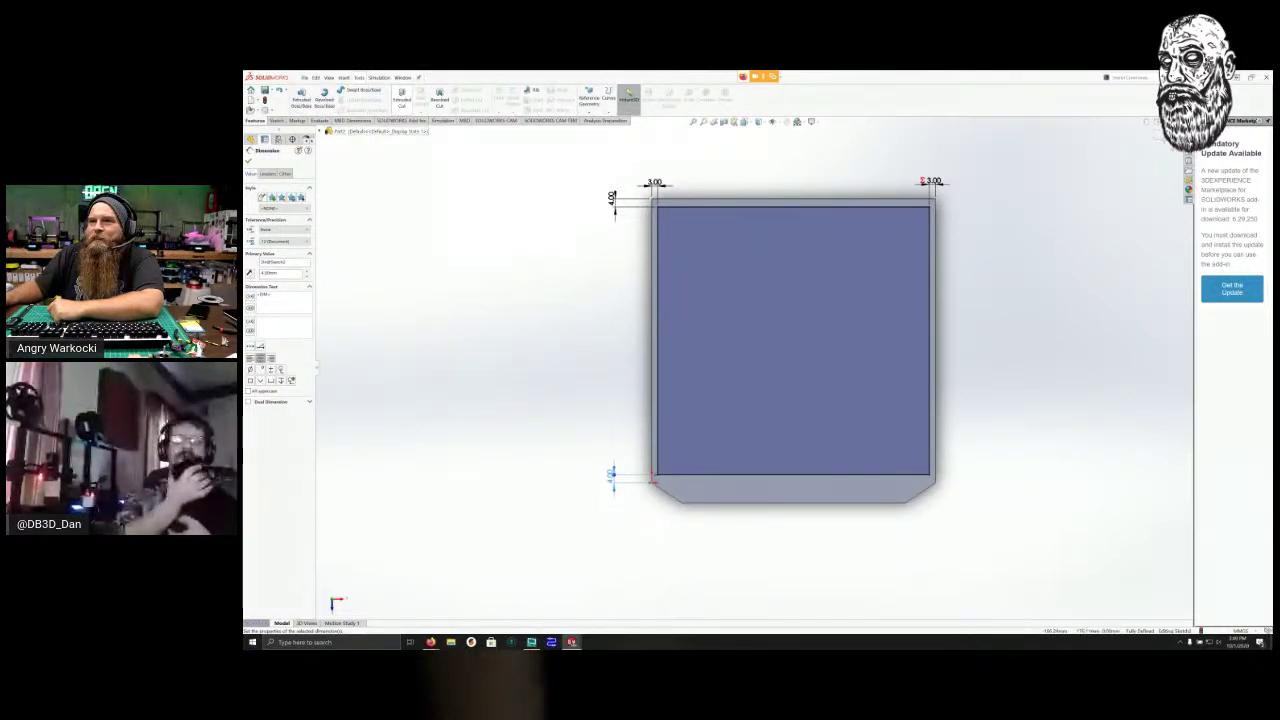
left_click(401, 97)
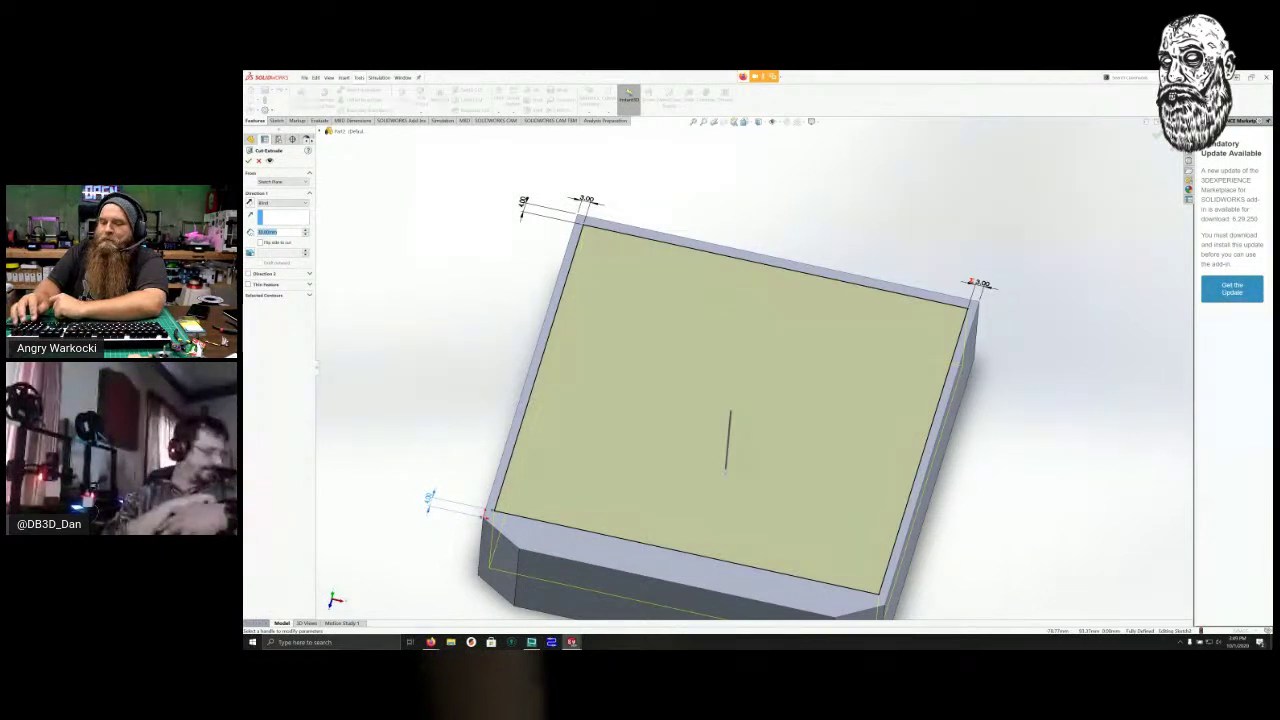
type("28")
key("Return")
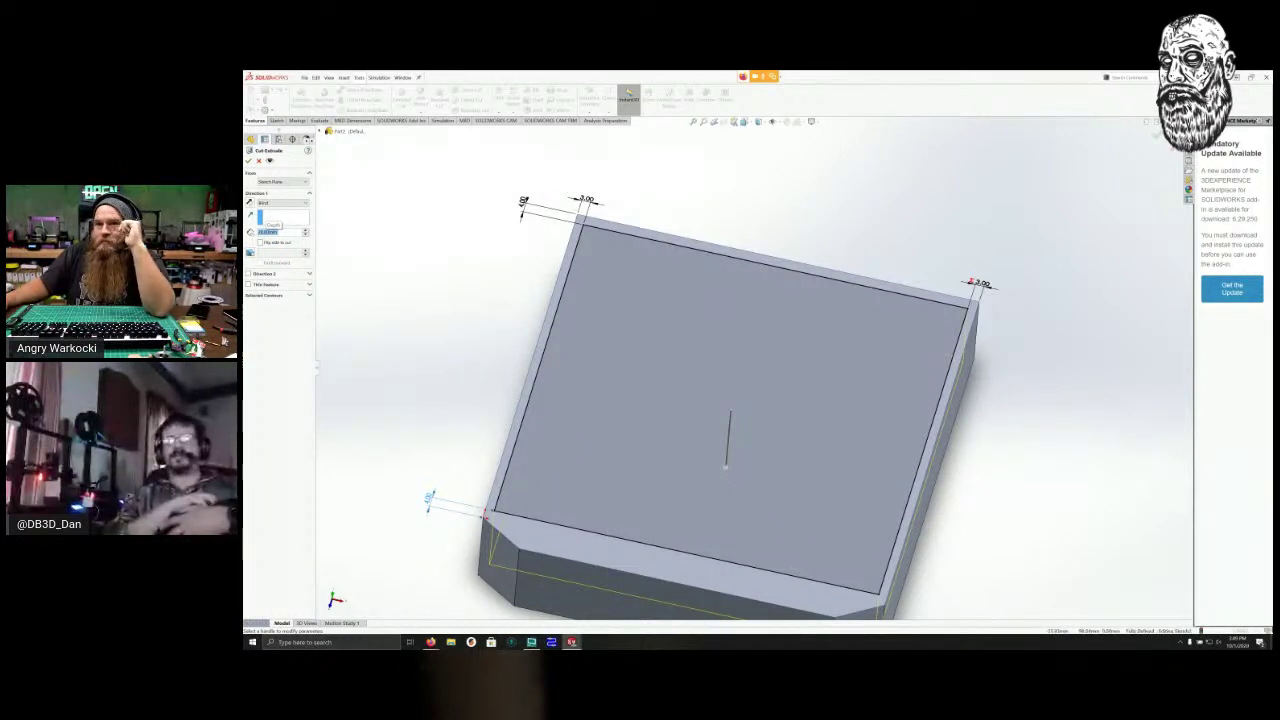
key("Return")
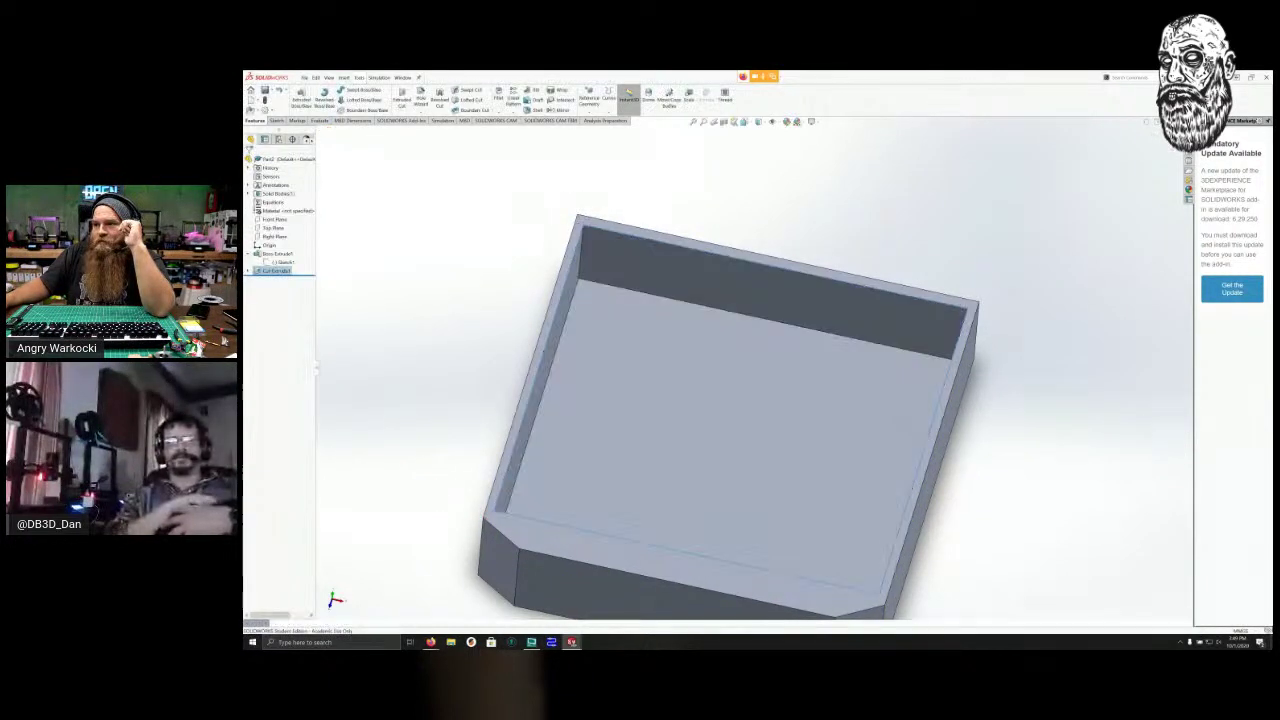
Fillet the tray pocket's floor face and its four vertical inner corner edges with an 8 mm radius.
middle_click_drag(700, 400, 940, 370)
middle_click_drag(800, 560, 605, 606)
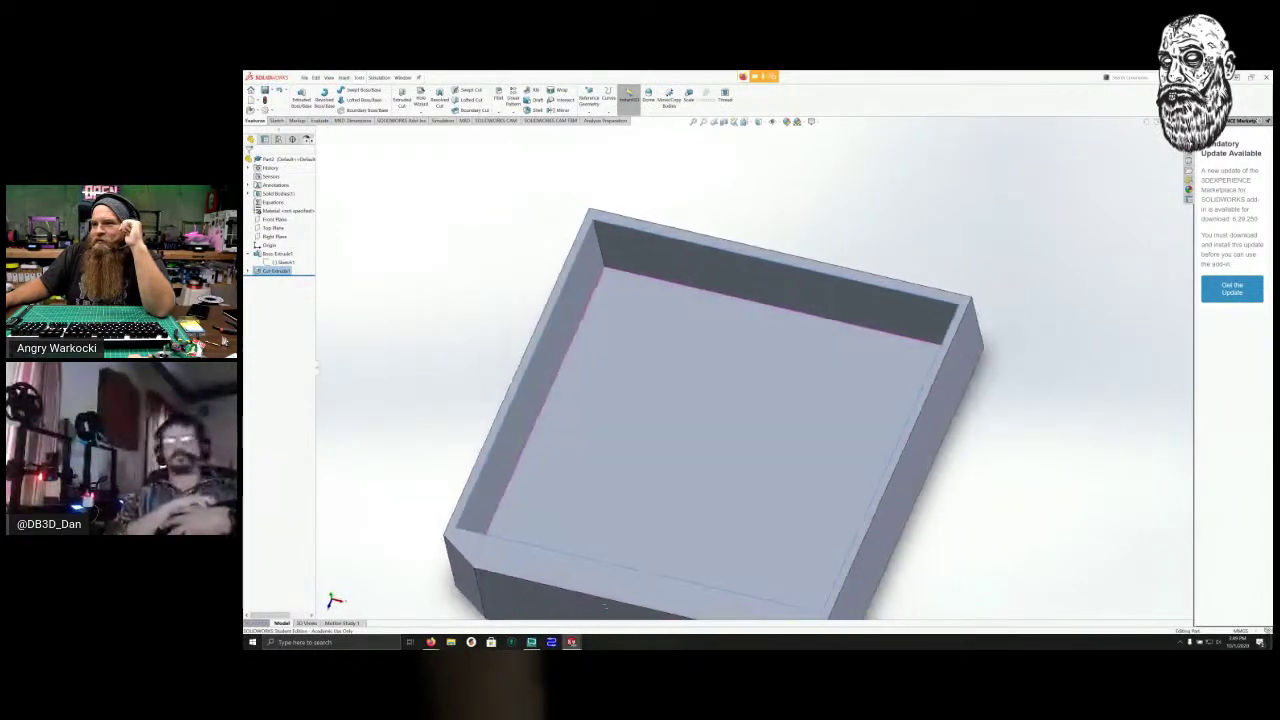
scroll(780, 360, "up", 3)
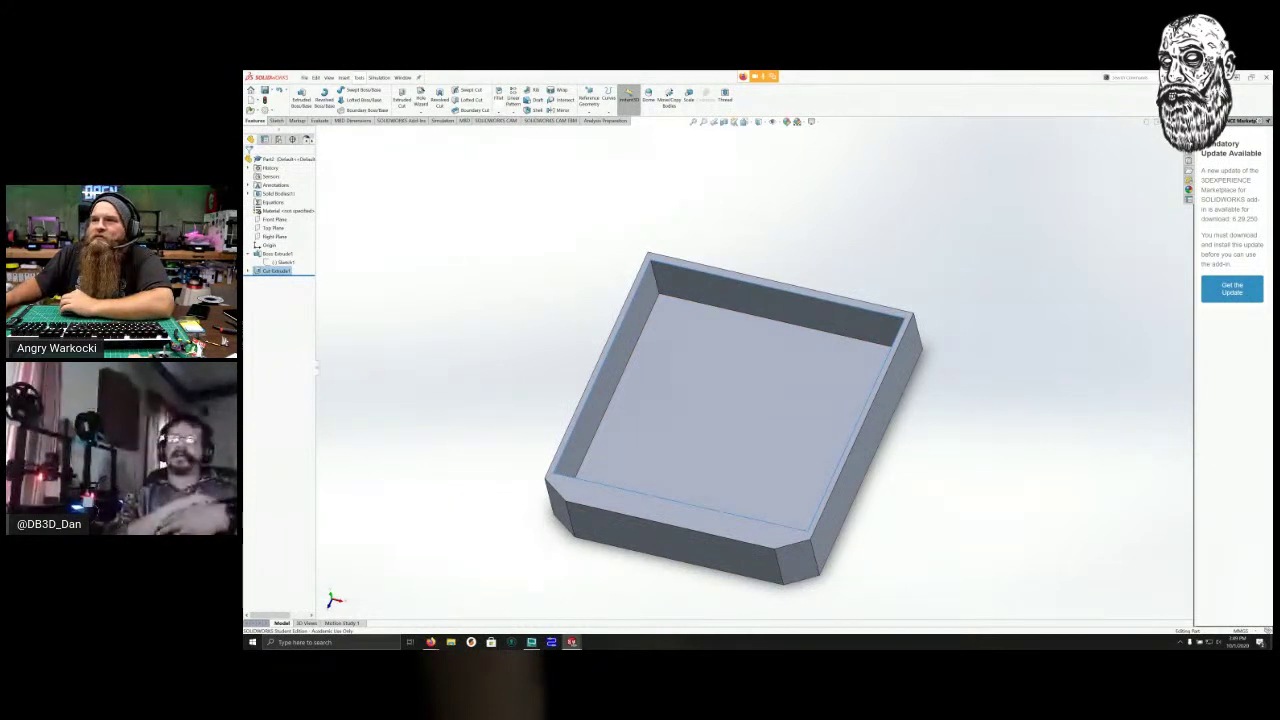
left_click(498, 94)
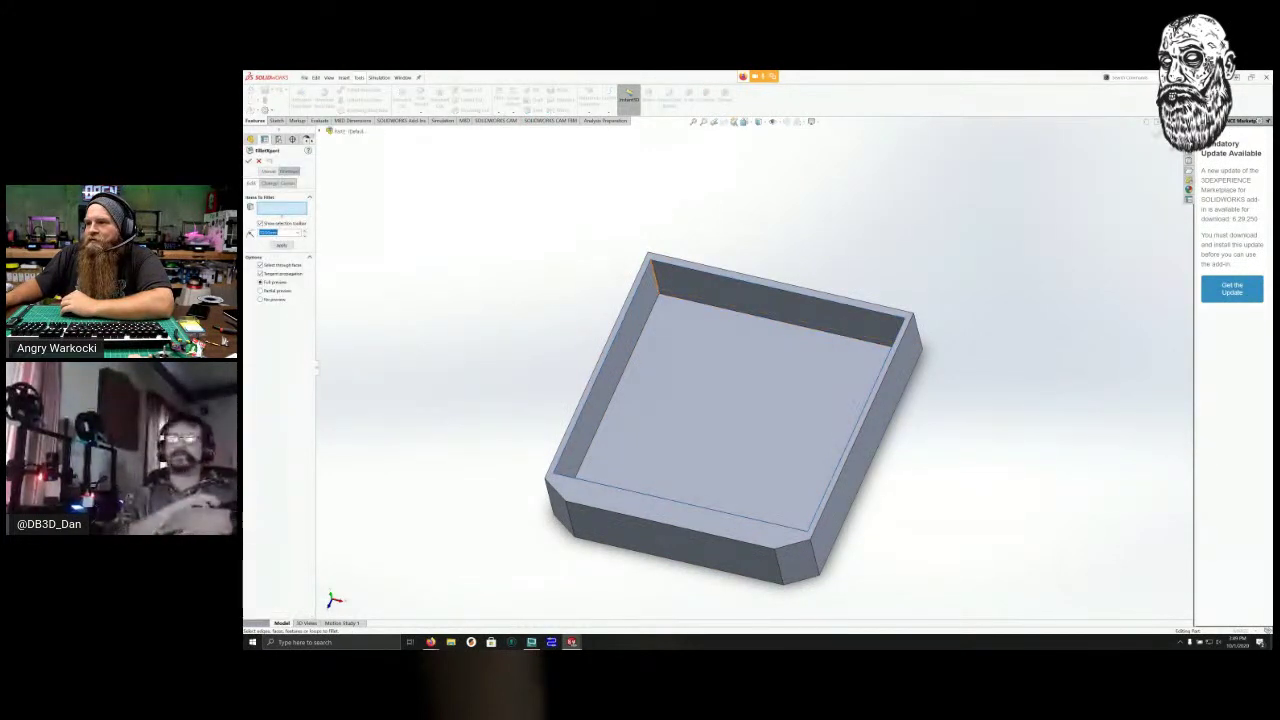
left_click(653, 278)
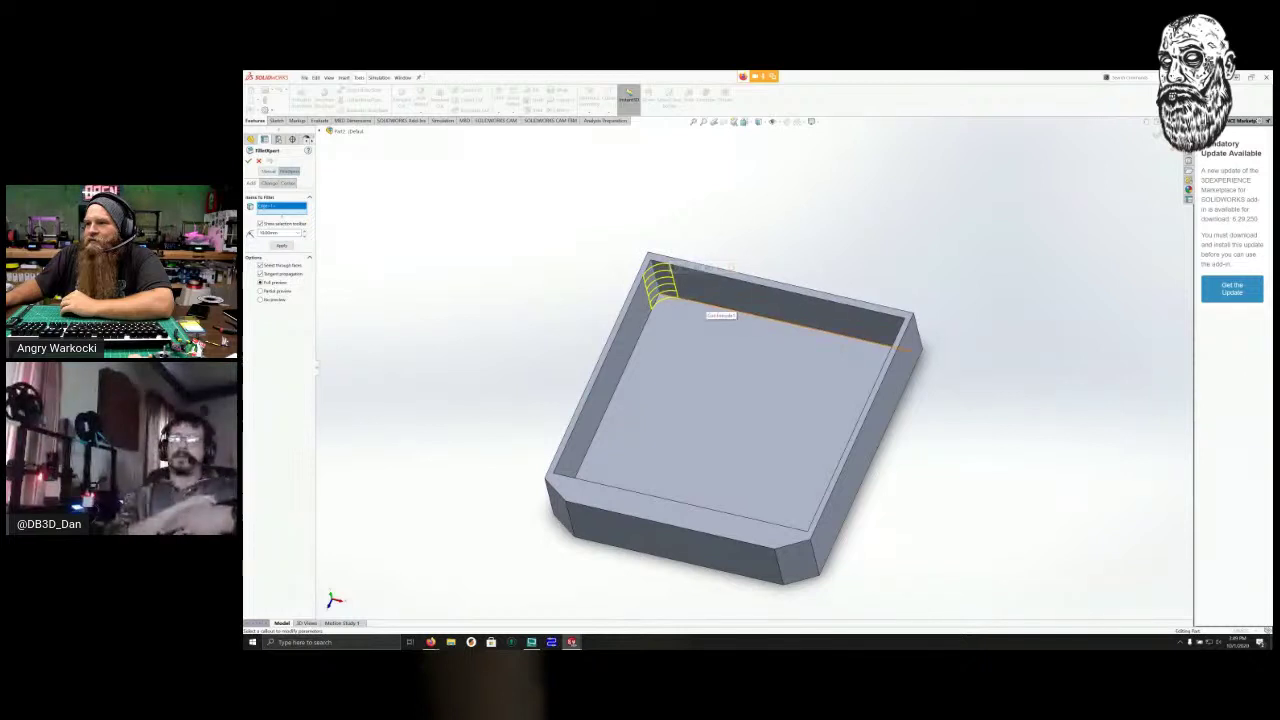
left_click(712, 330)
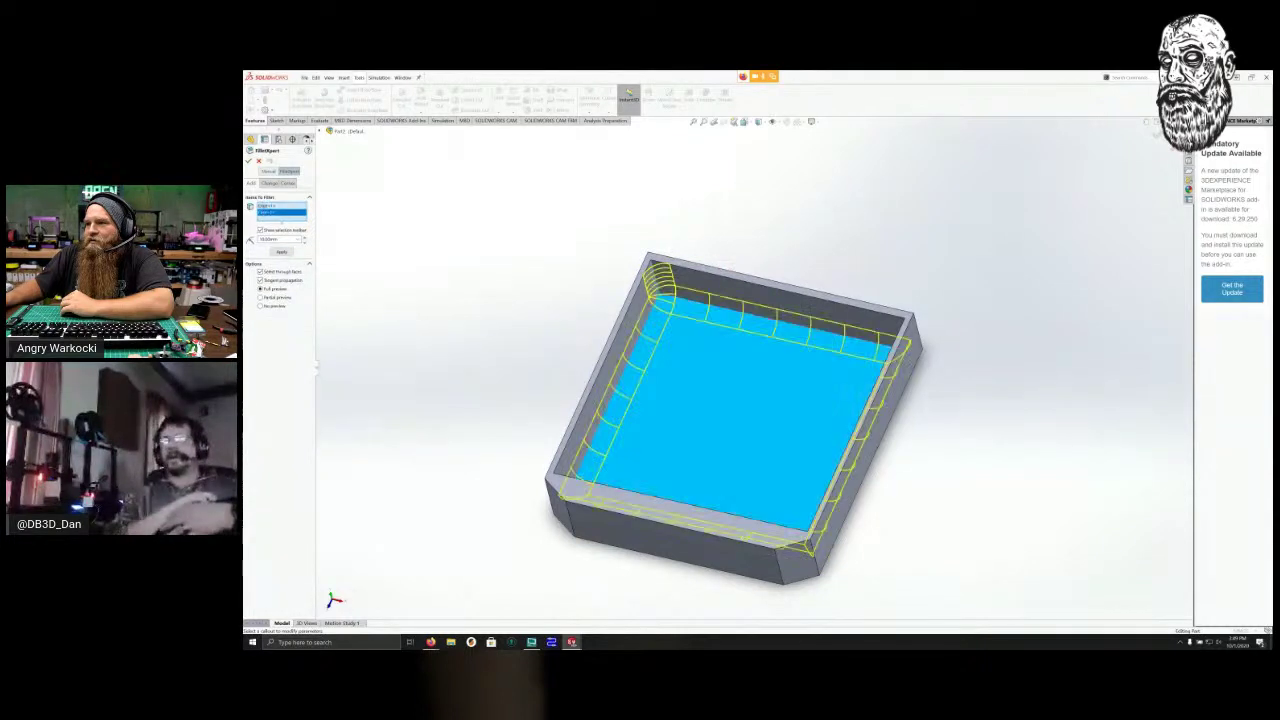
middle_click_drag(466, 381, 386, 466)
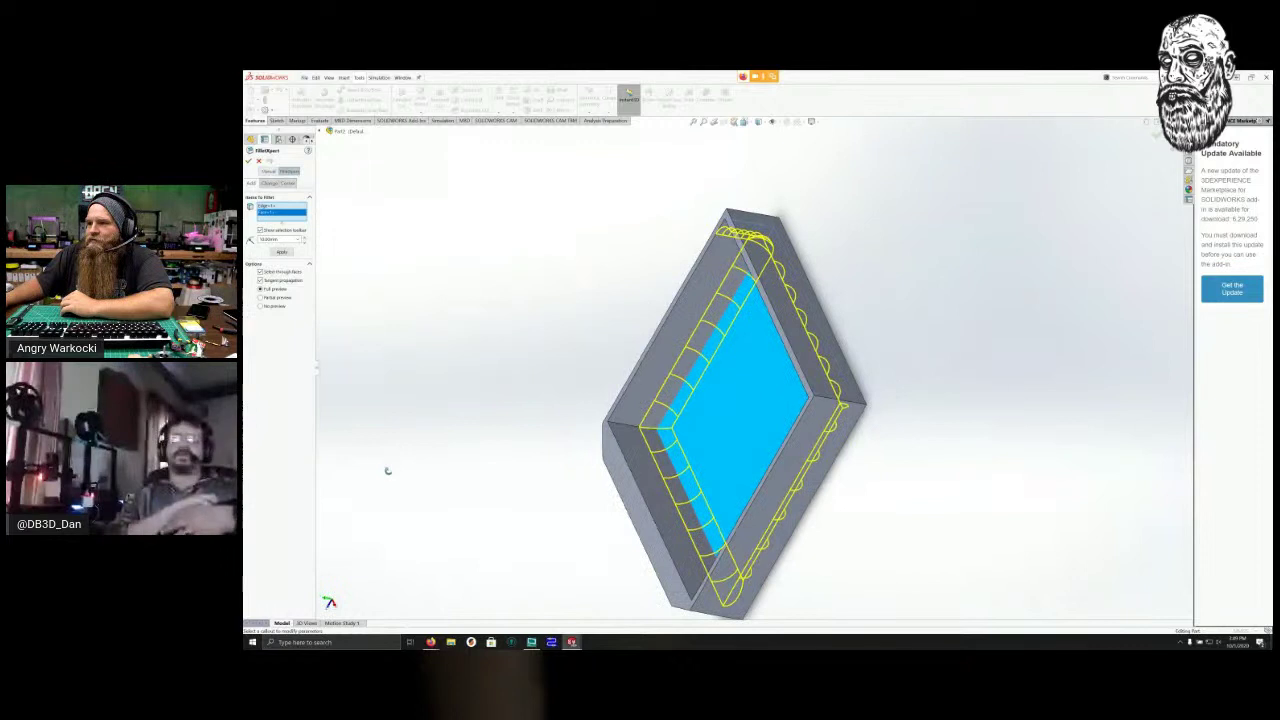
left_click(635, 428)
middle_click_drag(369, 317, 504, 380)
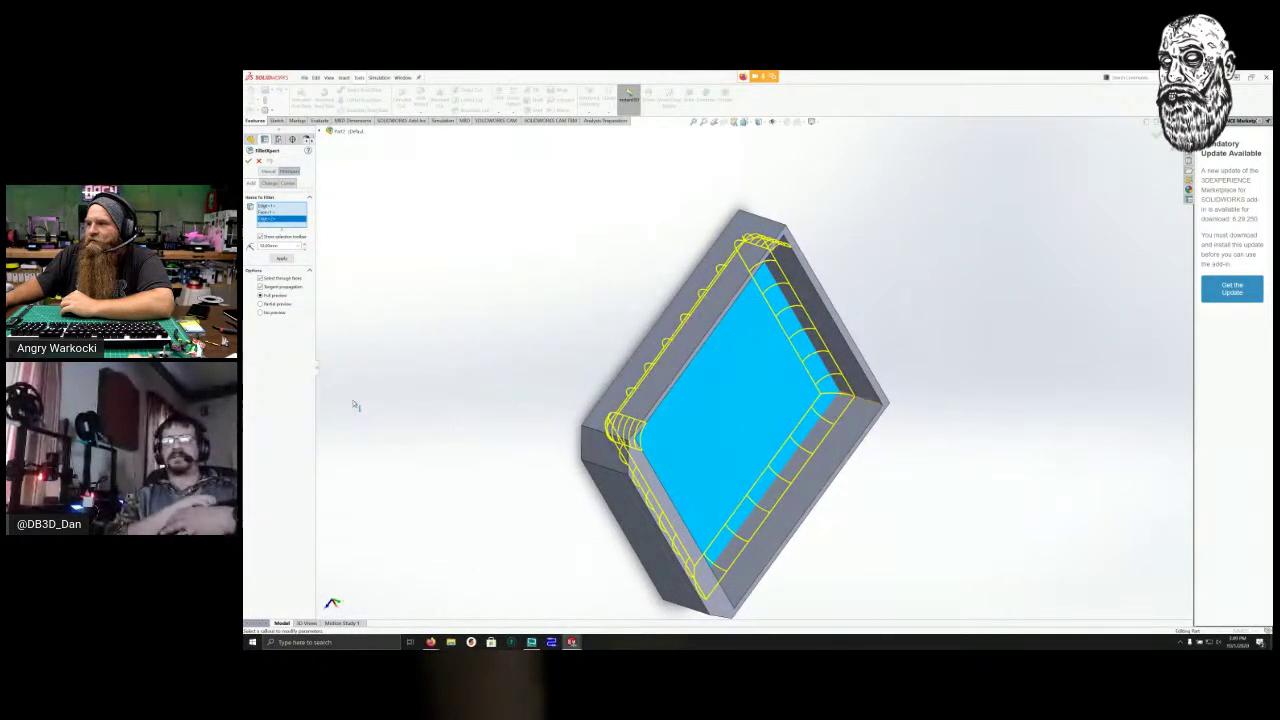
left_click(863, 400)
middle_click_drag(404, 463, 300, 558)
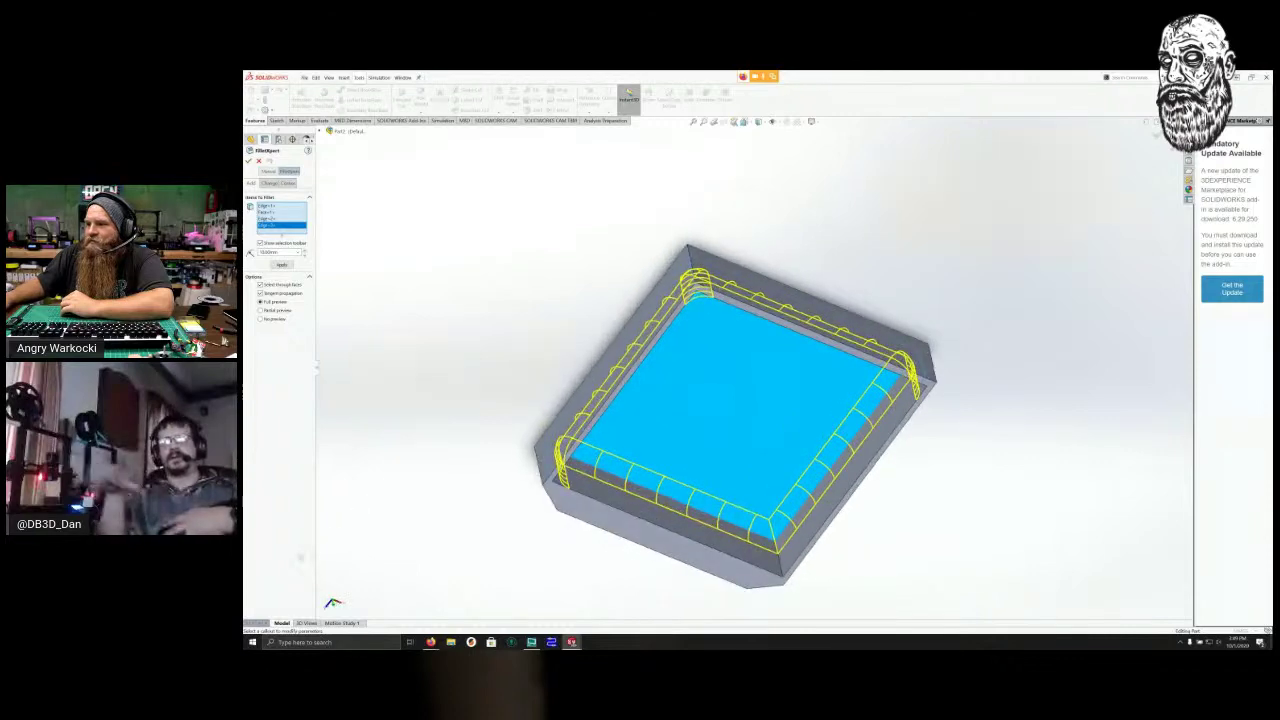
left_click(778, 562)
middle_click_drag(459, 465, 435, 259)
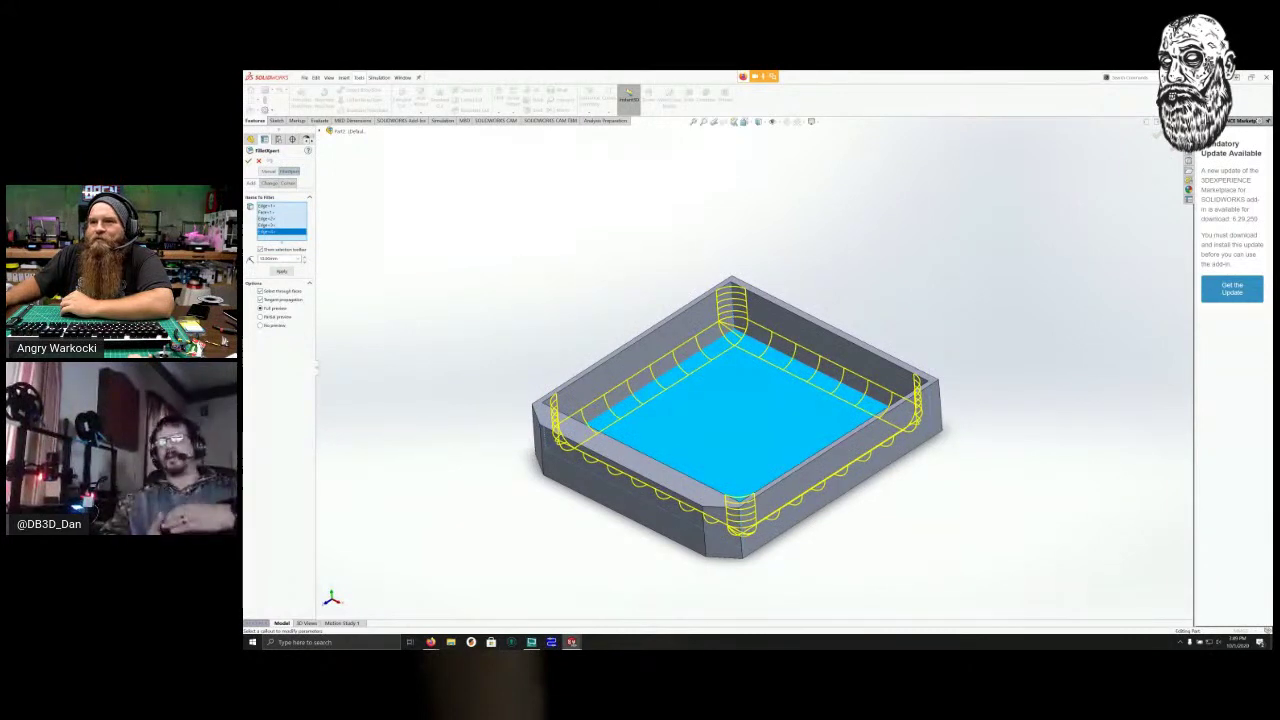
type(".4")
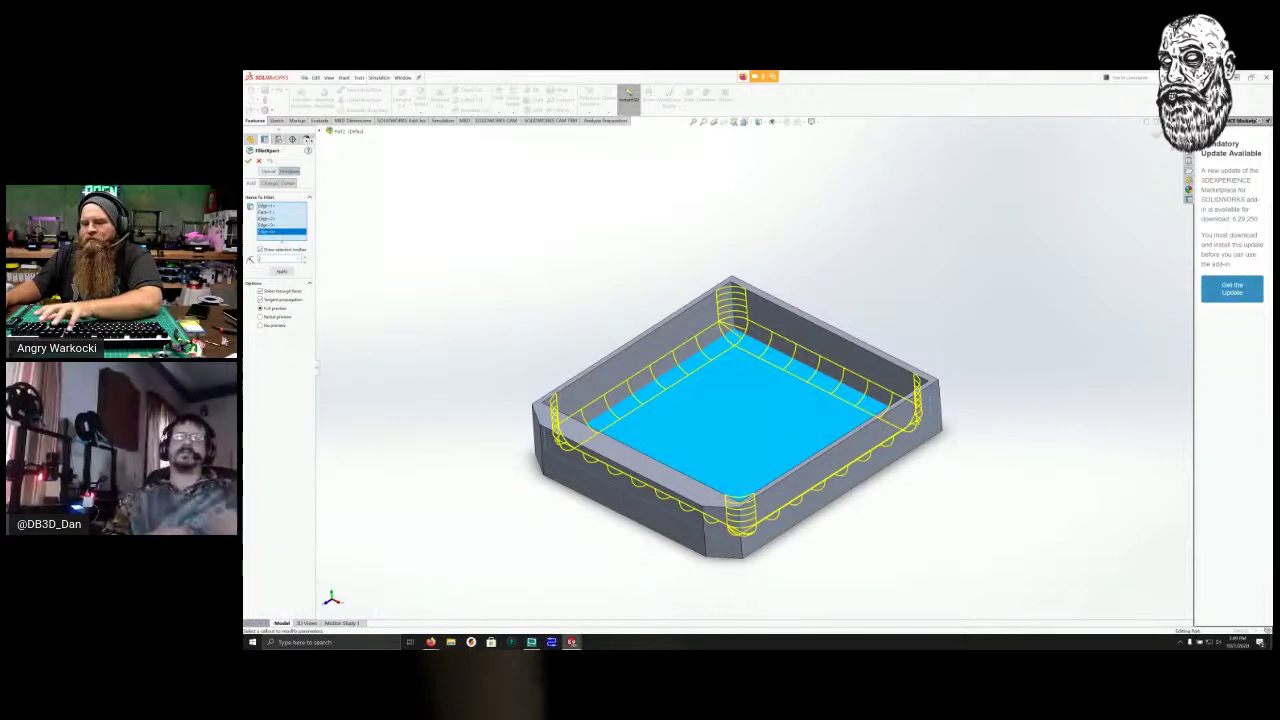
left_click(284, 271)
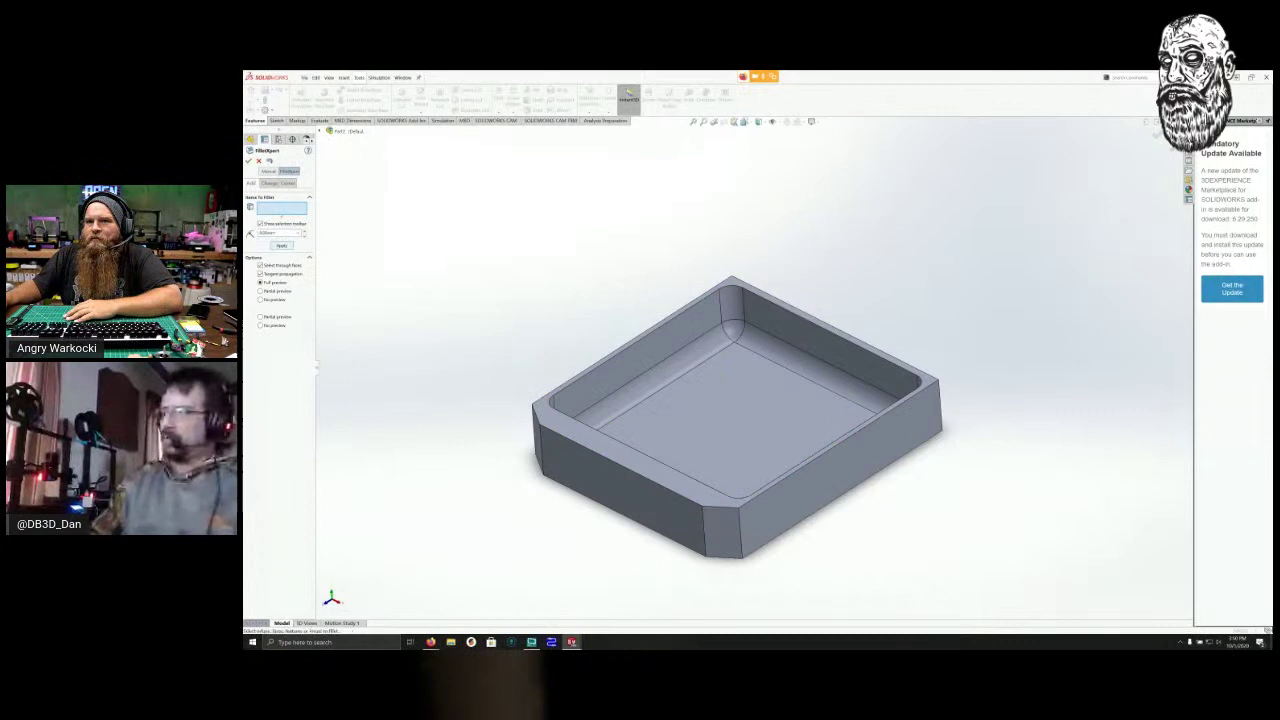
left_click(249, 161)
Fillet the block's two outer vertical corner edges at the end opposite the angled corners with an 8 mm radius.
middle_click_drag(438, 300, 294, 383)
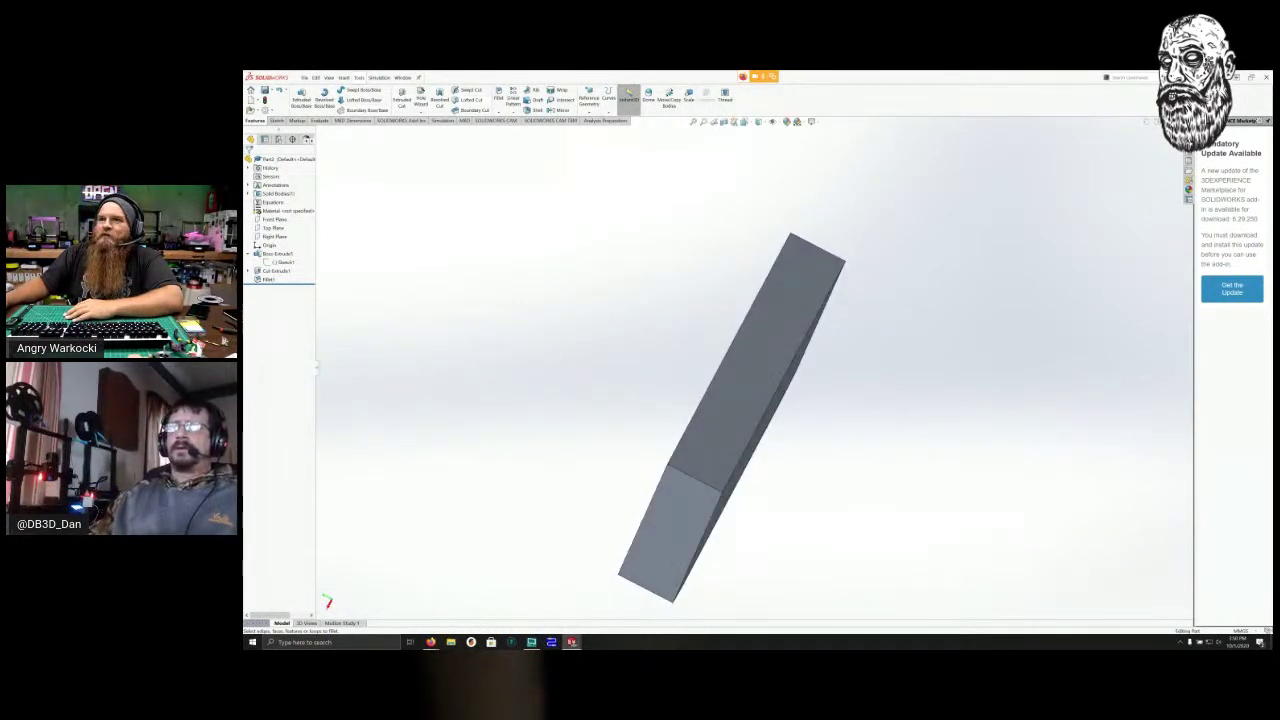
left_click(499, 95)
left_click(695, 478)
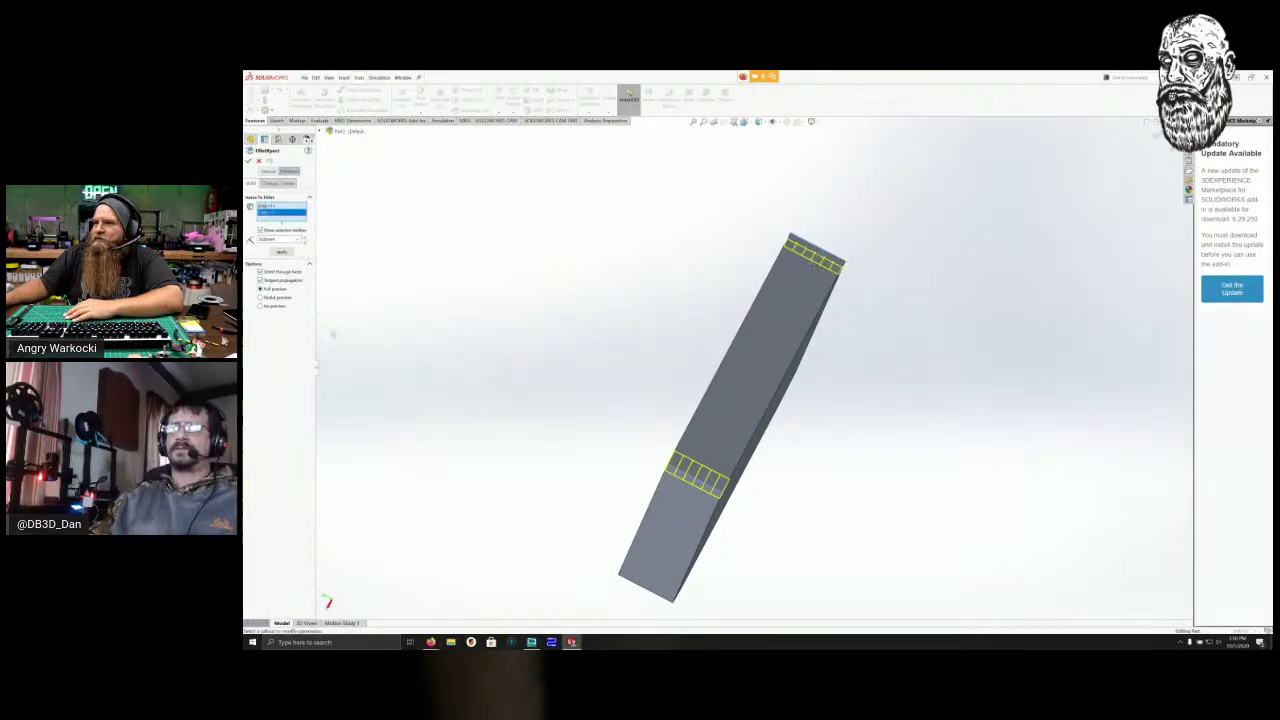
left_click(249, 160)
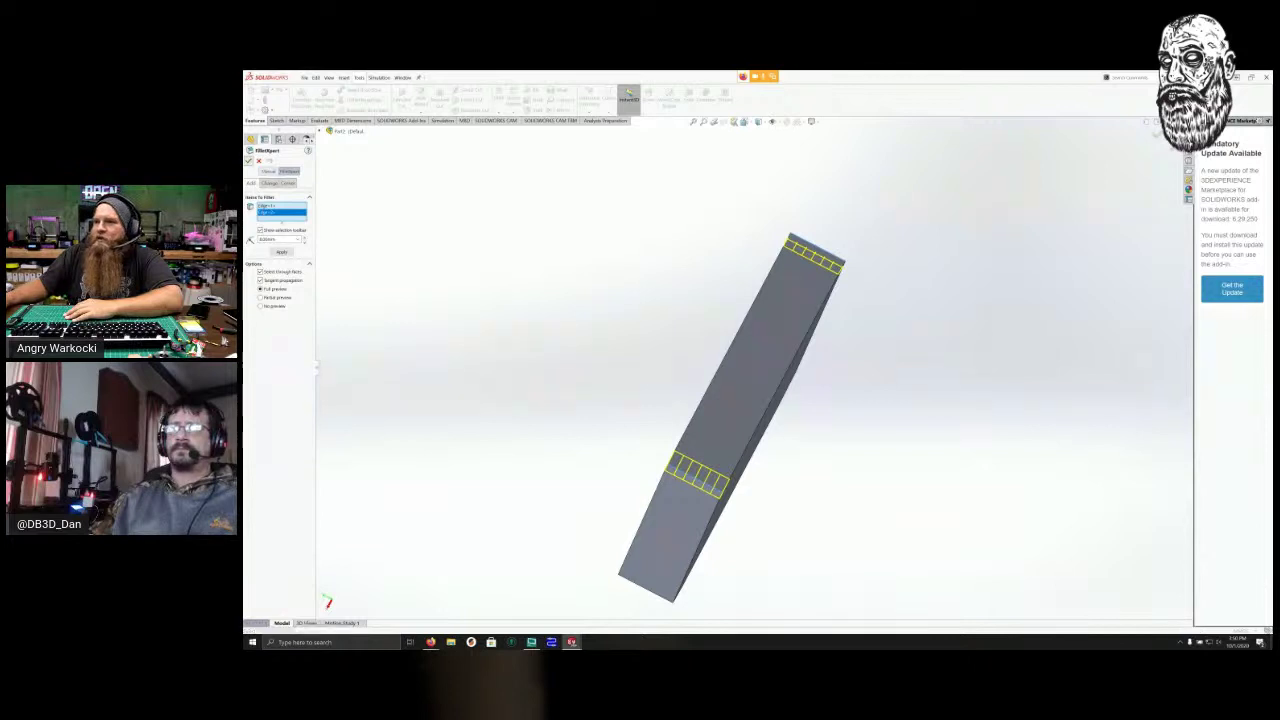
Start a sketch on the tray's underside and draw a corner rectangle about 110 by 8 mm between the two angled corners.
middle_click_drag(800, 410, 500, 372)
middle_click_drag(531, 563, 461, 529)
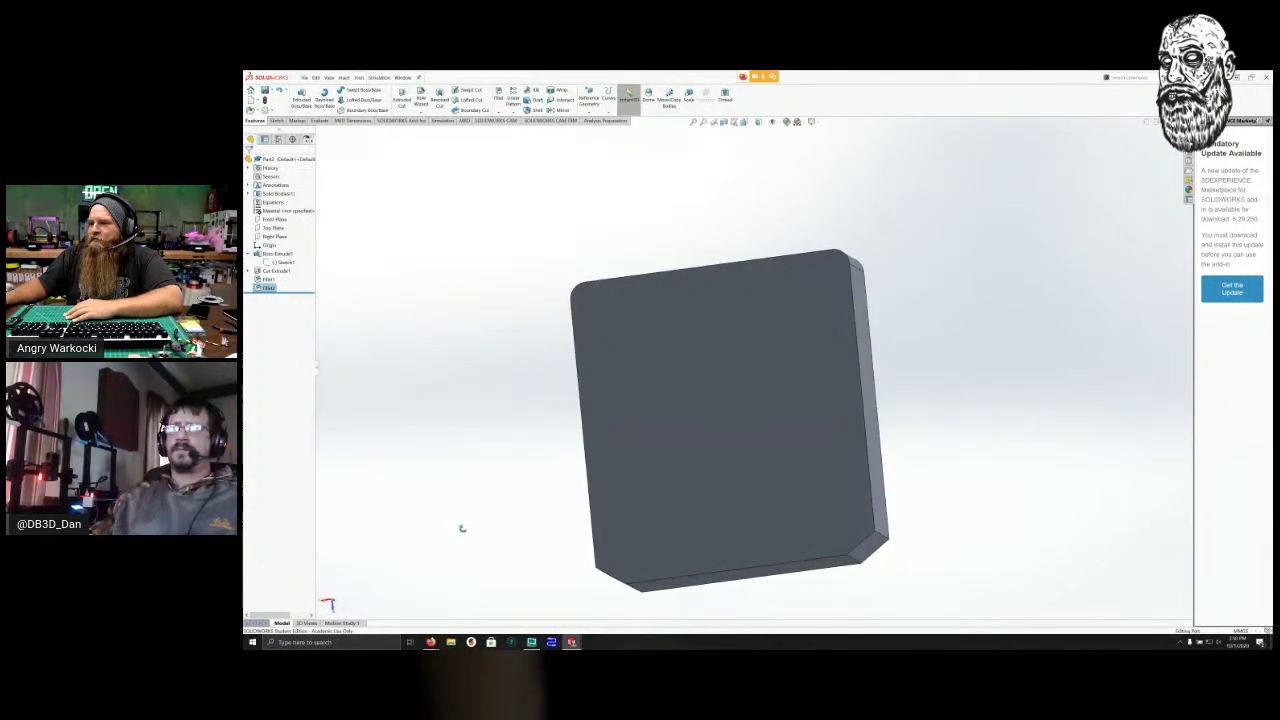
scroll(718, 592, "down", 1)
scroll(770, 547, "down", 2)
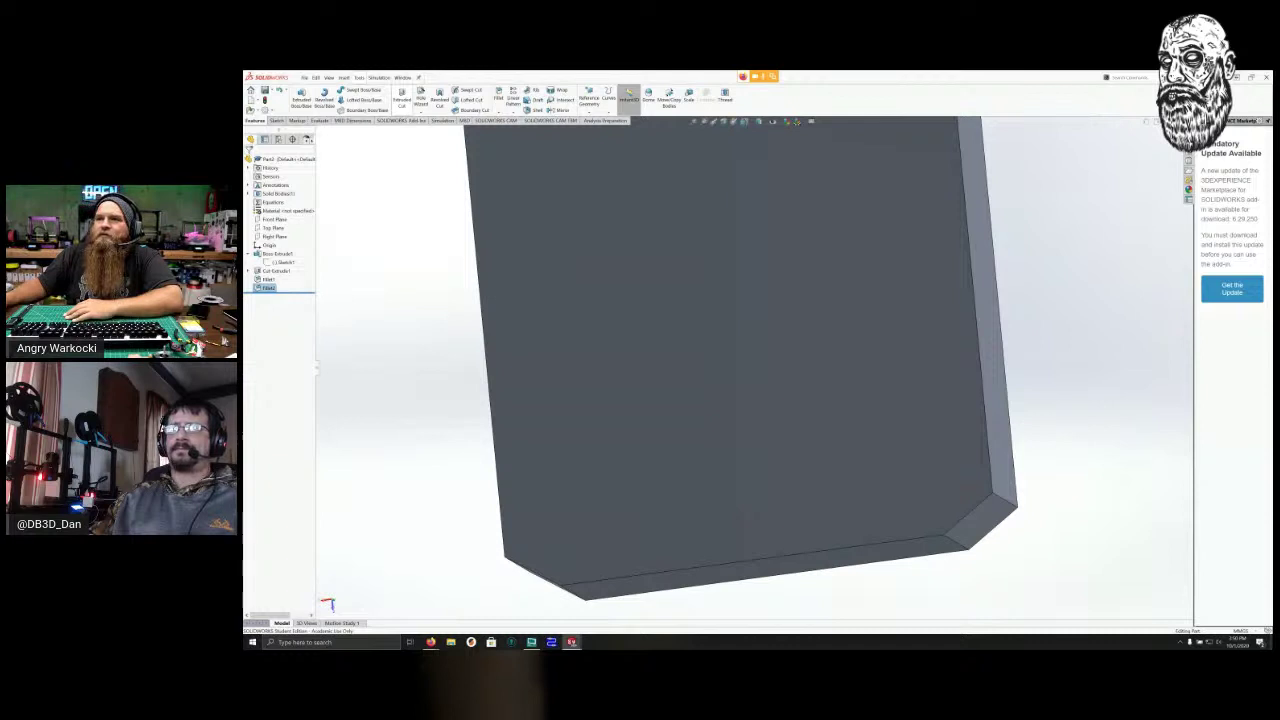
left_click(276, 120)
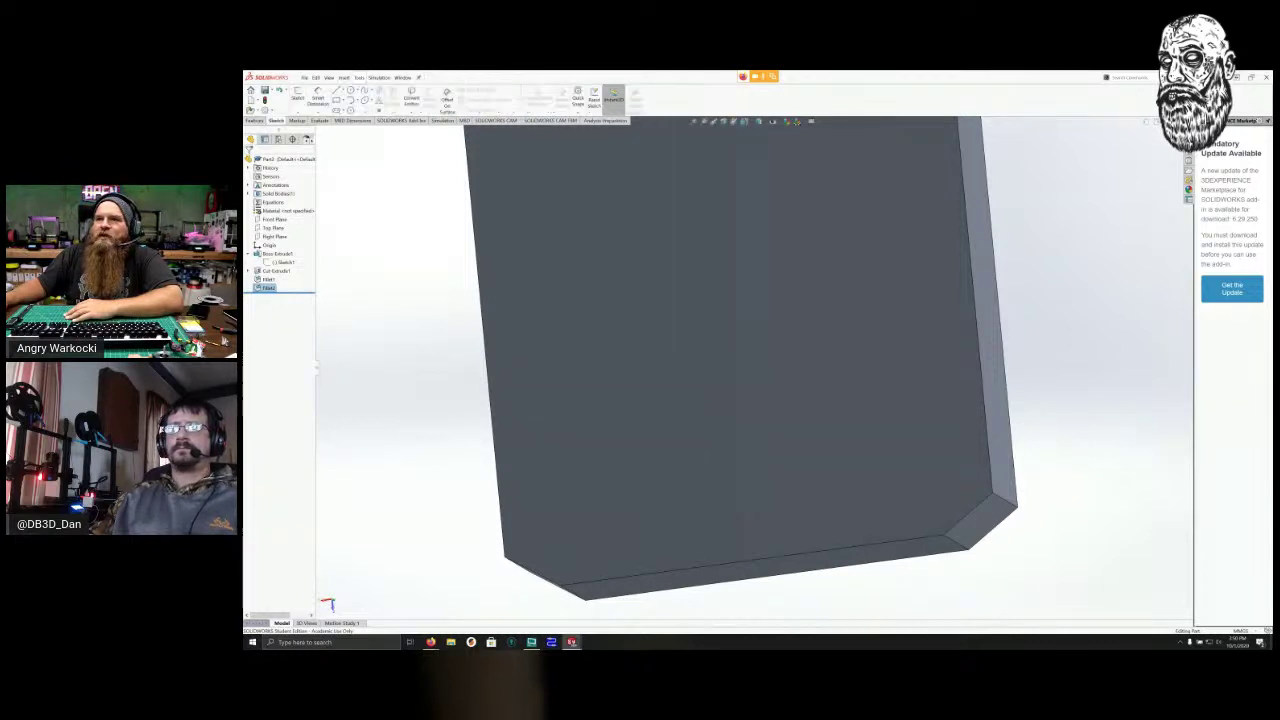
right_click(692, 304)
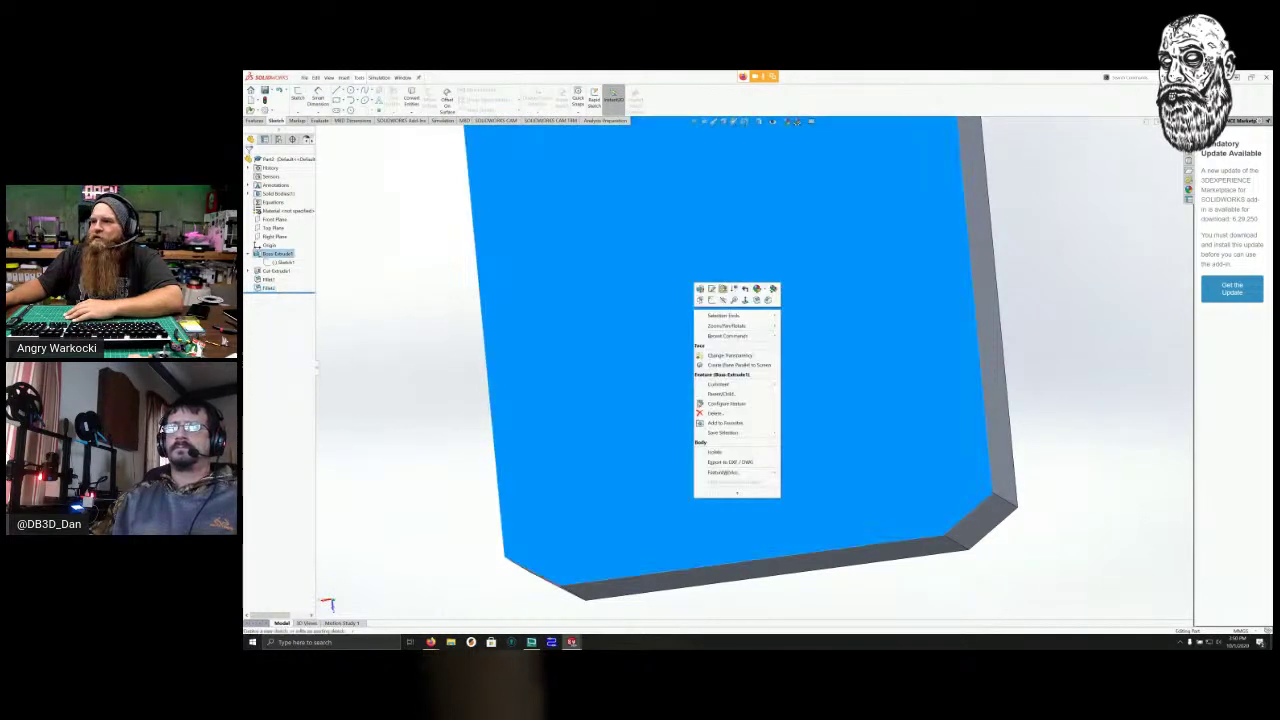
left_click(703, 299)
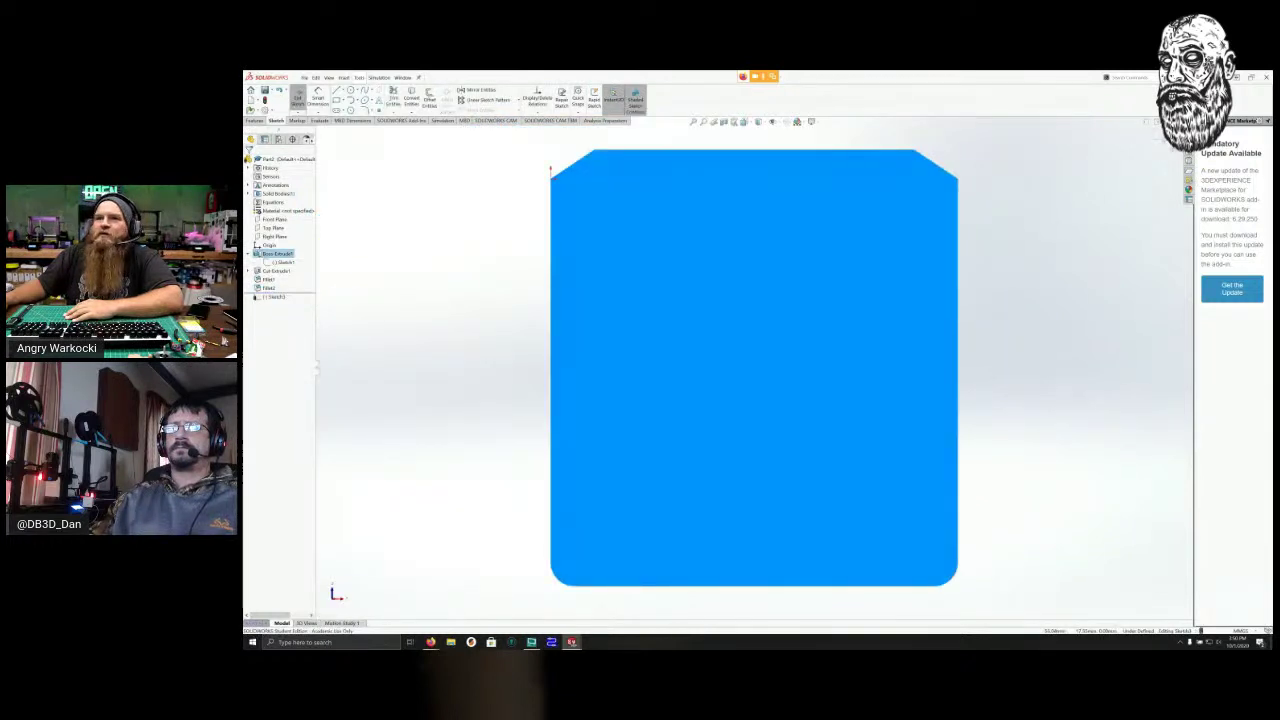
left_click(337, 100)
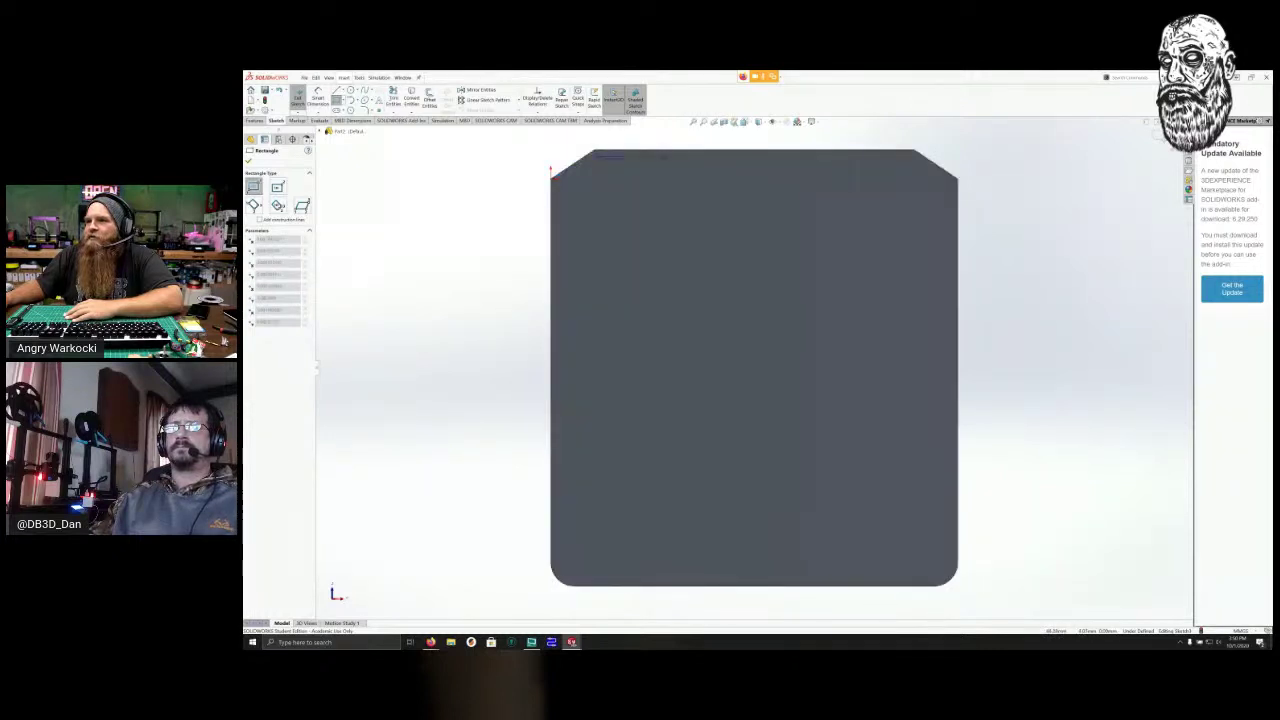
left_click(914, 179)
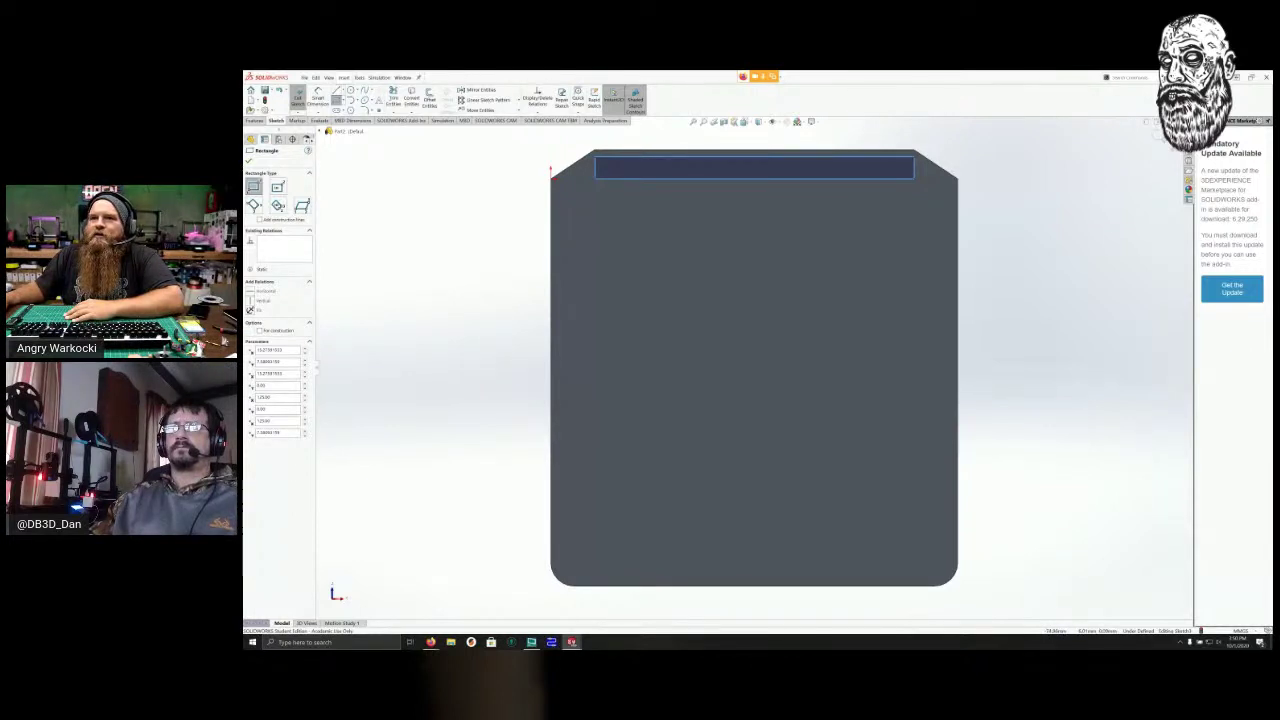
left_click(318, 98)
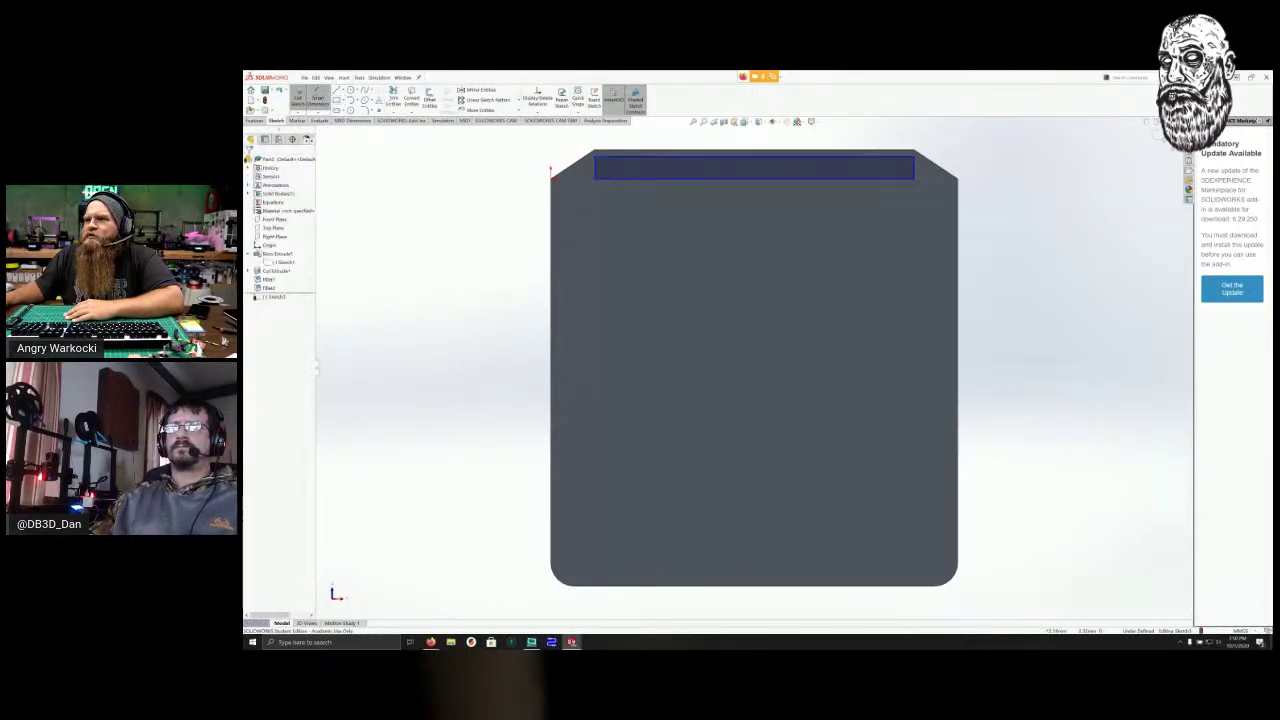
key("Escape")
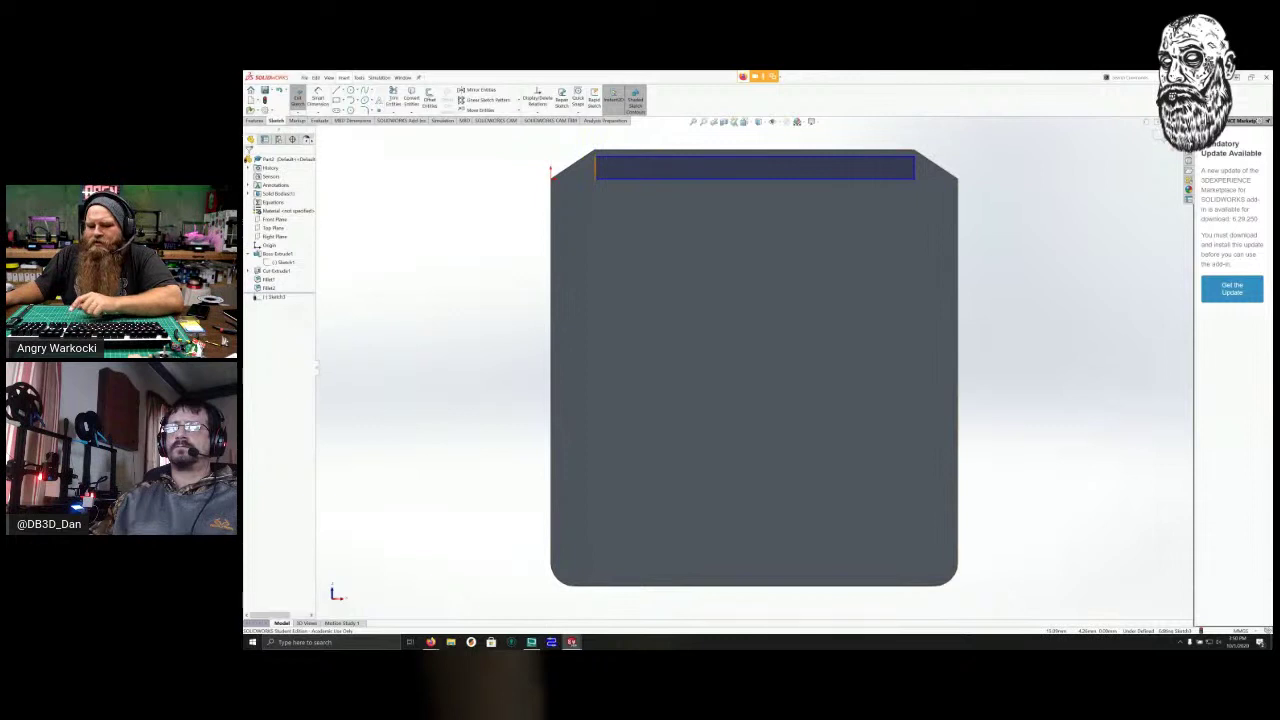
left_click(598, 167)
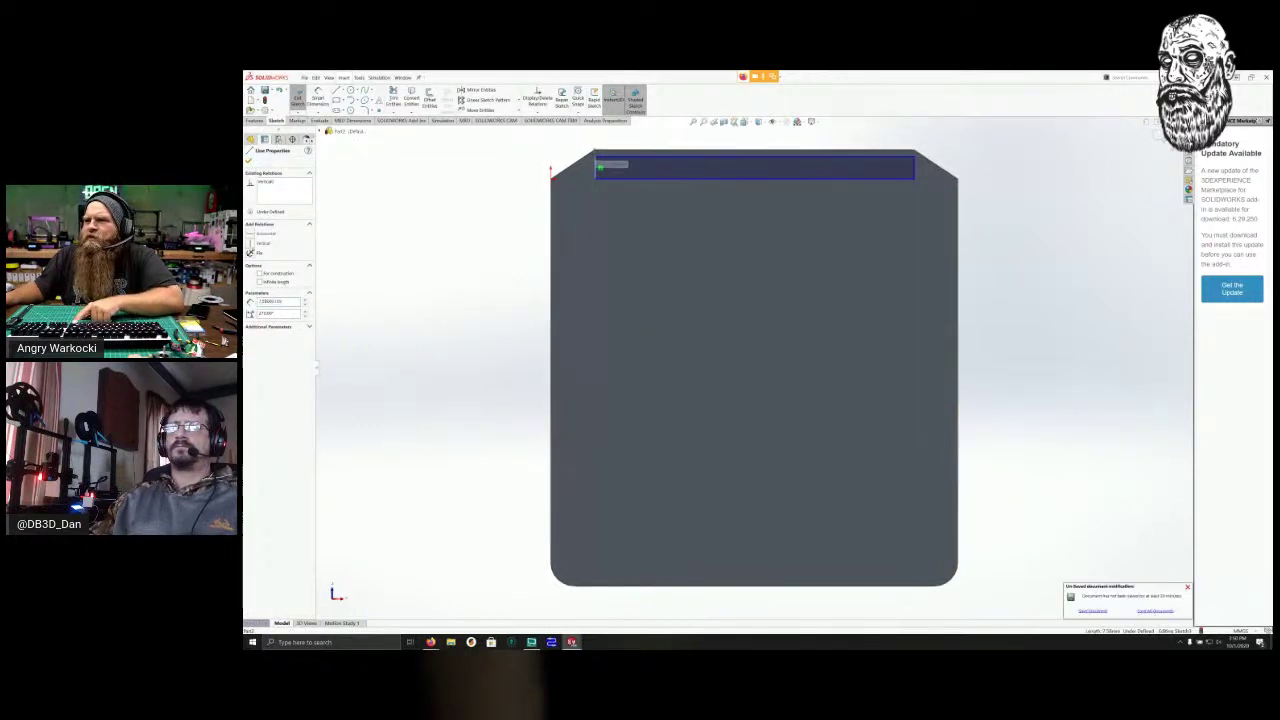
left_click(595, 151, "ctrl")
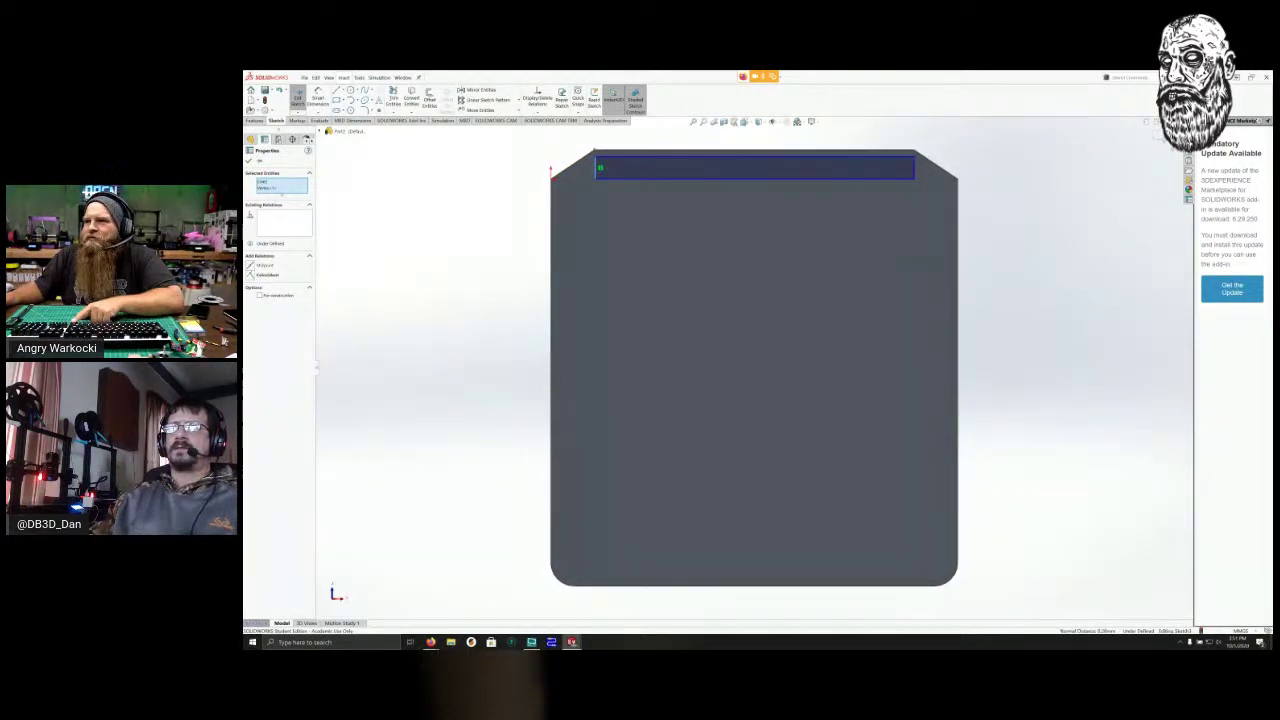
key("Escape")
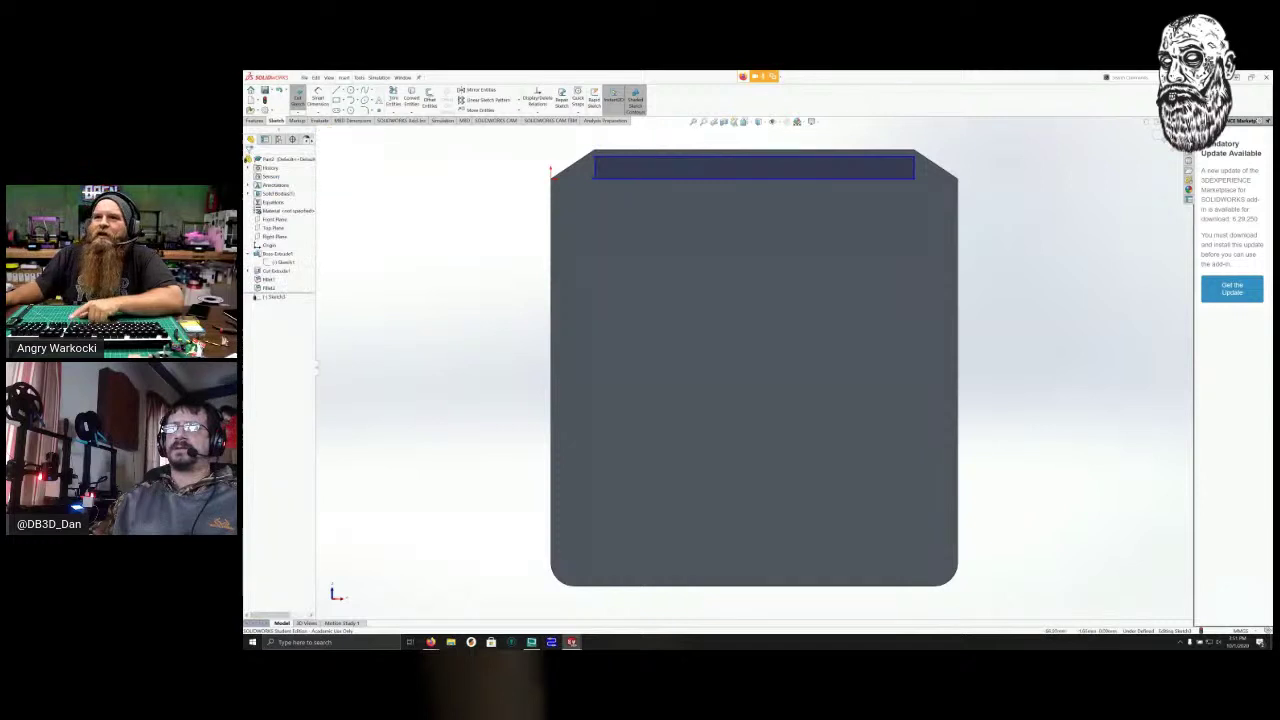
Draw a vertical centerline from the left end of the face's short upper edge down past the rectangle.
left_click(343, 90)
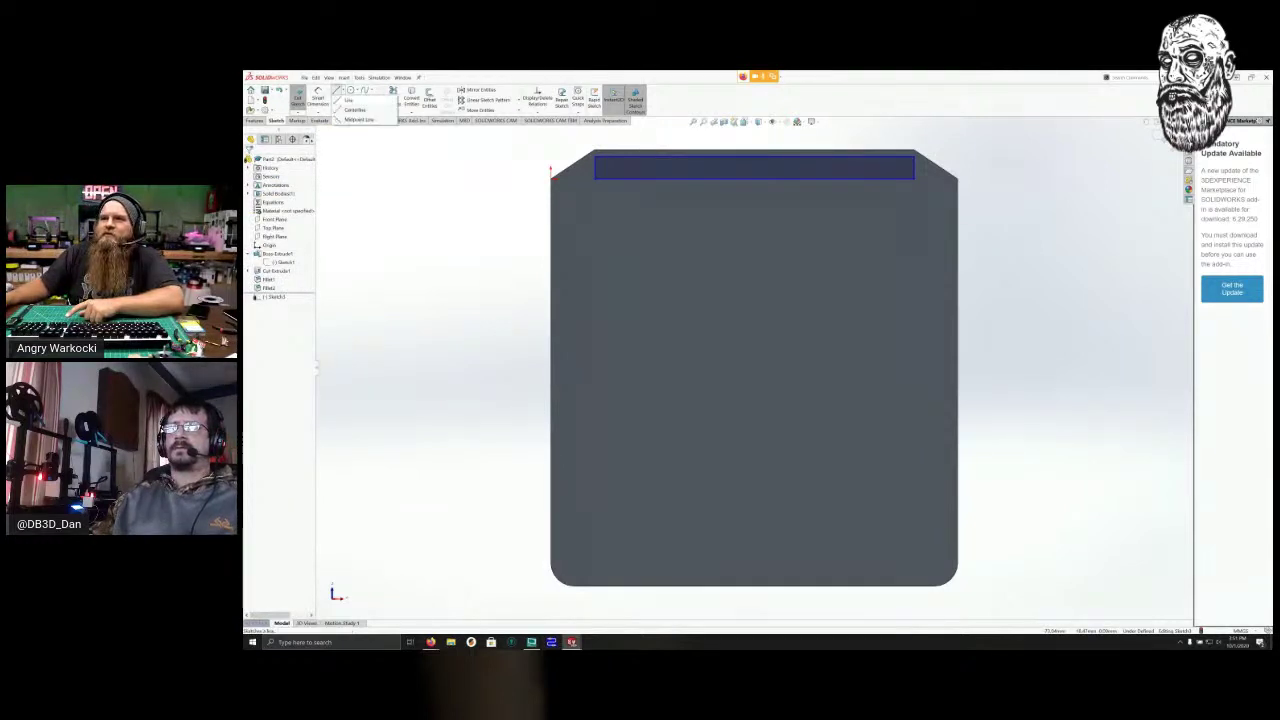
left_click(354, 109)
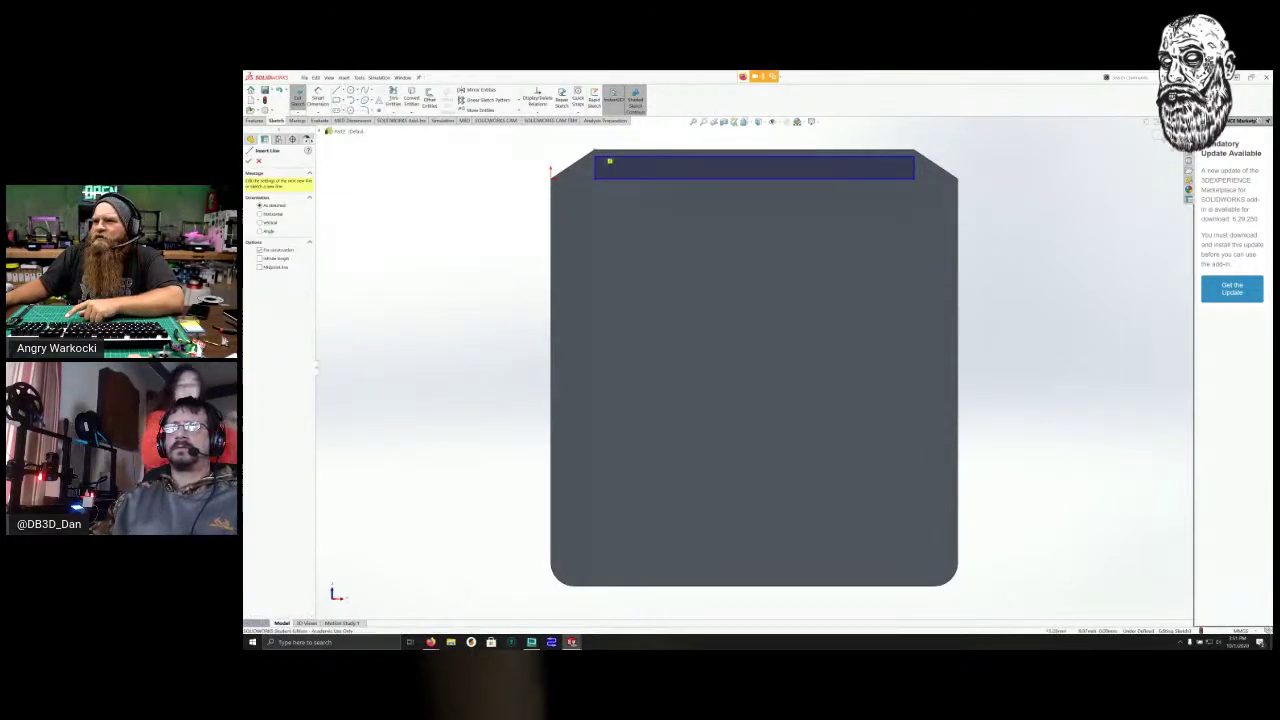
left_click(608, 160)
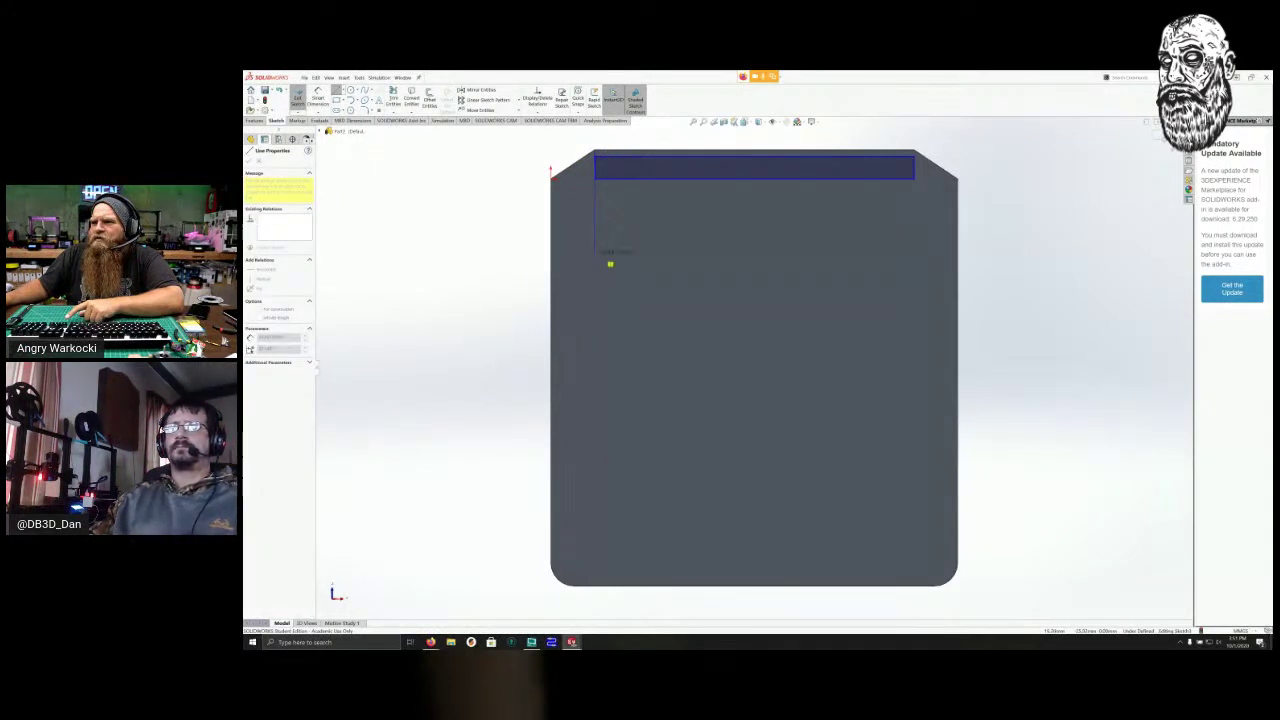
left_click(596, 253)
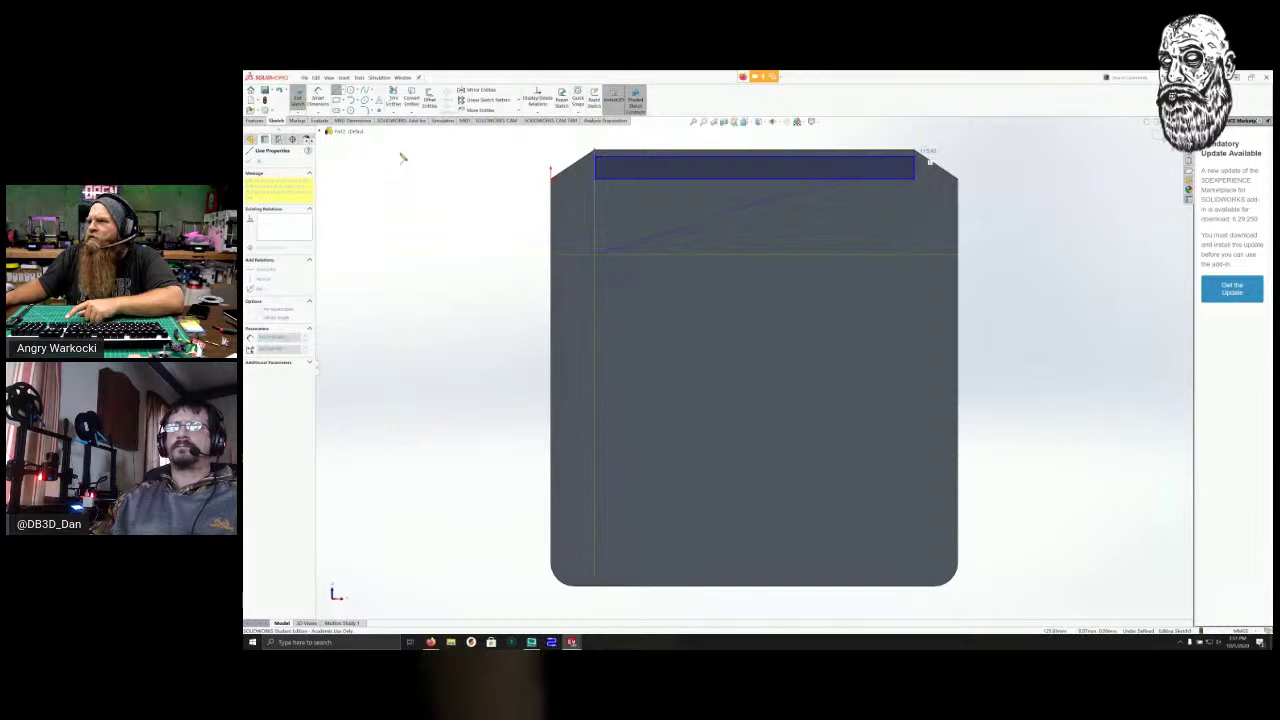
key("Escape")
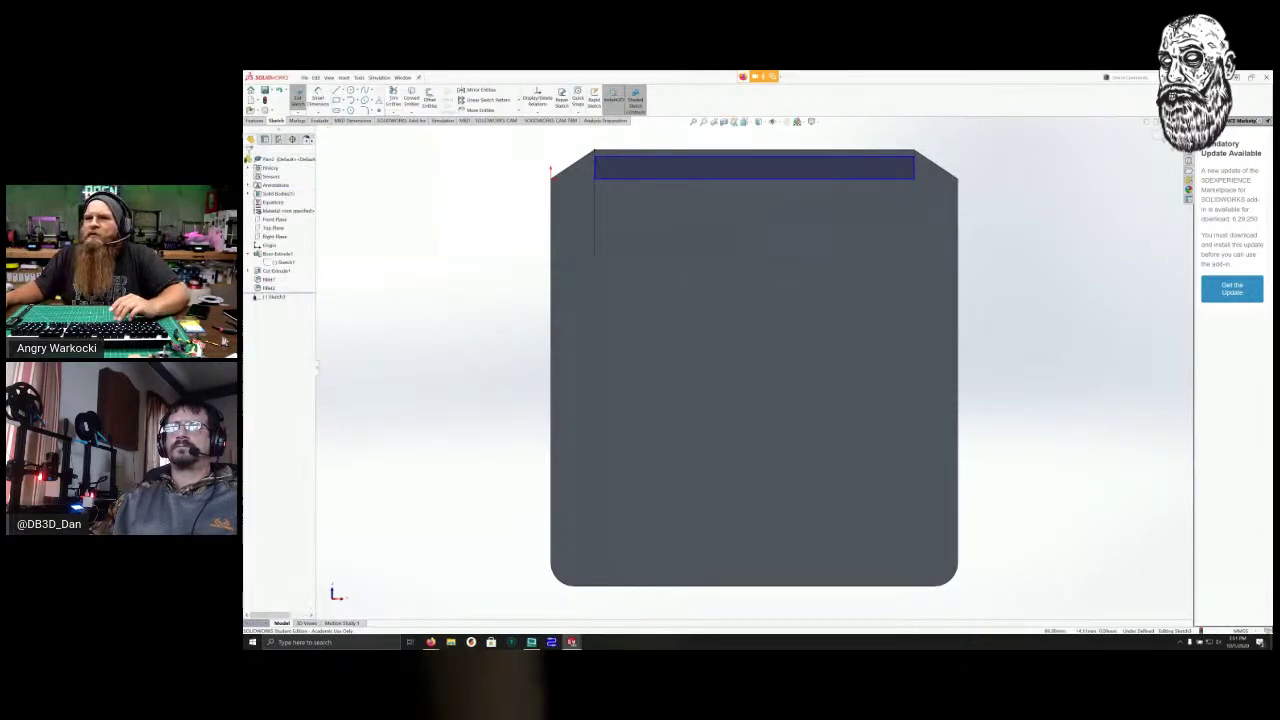
Draw a matching vertical centerline from the right end of the face's short upper edge to the same depth below the rectangle.
left_click(344, 91)
left_click(357, 108)
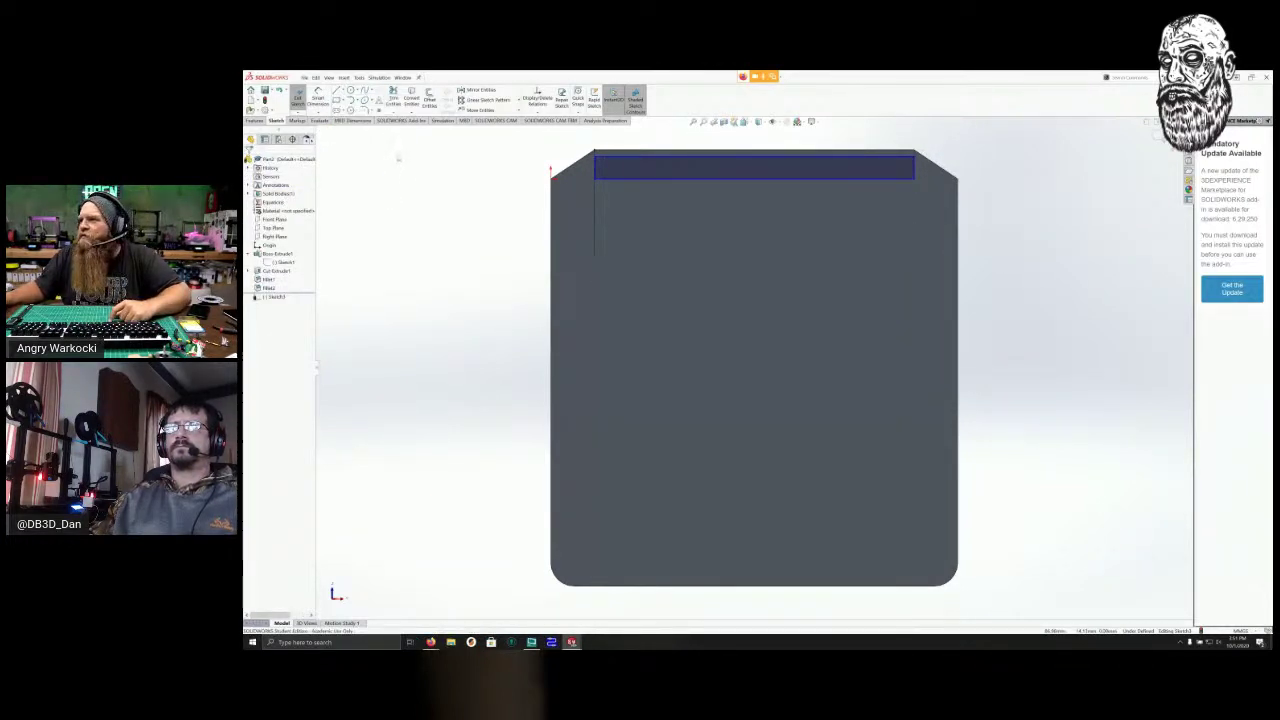
left_click(914, 179)
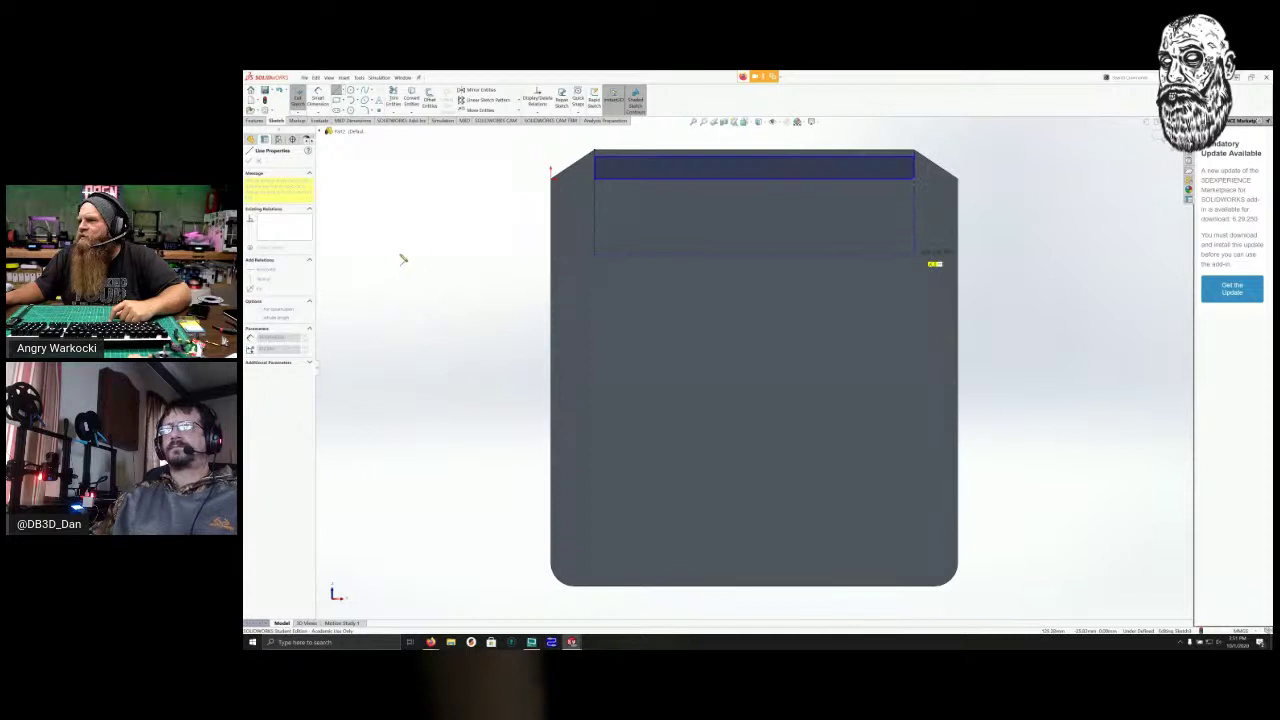
left_click(915, 254)
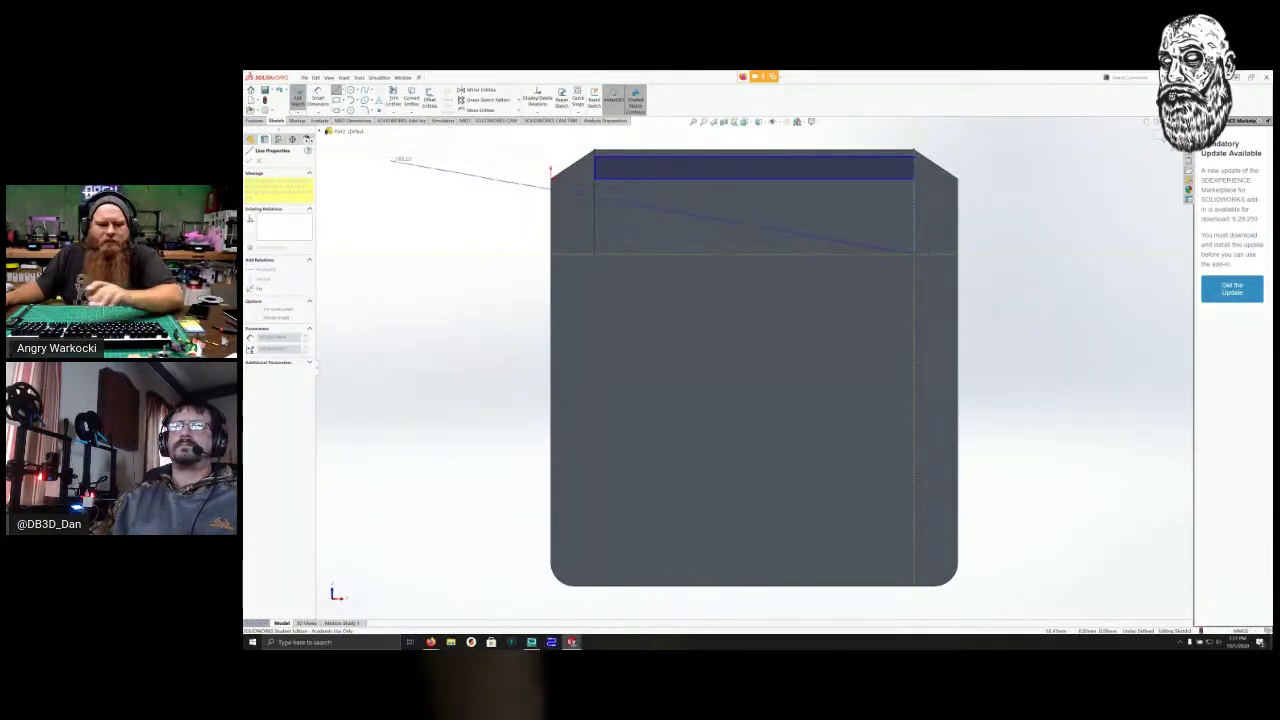
key("Escape")
key("Escape")
scroll(614, 196, "up", 2)
scroll(614, 196, "down", 2)
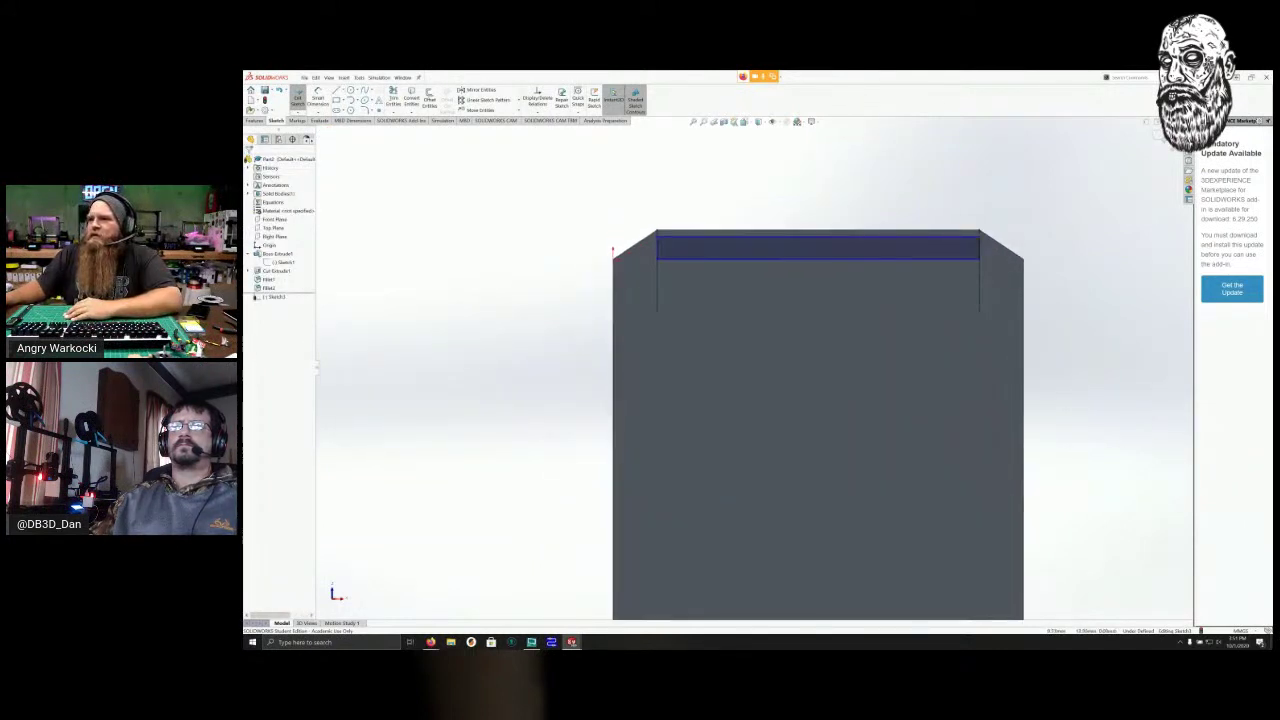
Try an Equal relation between the left vertical centerline and the rectangle's left side, and undo it.
scroll(683, 232, "down", 8)
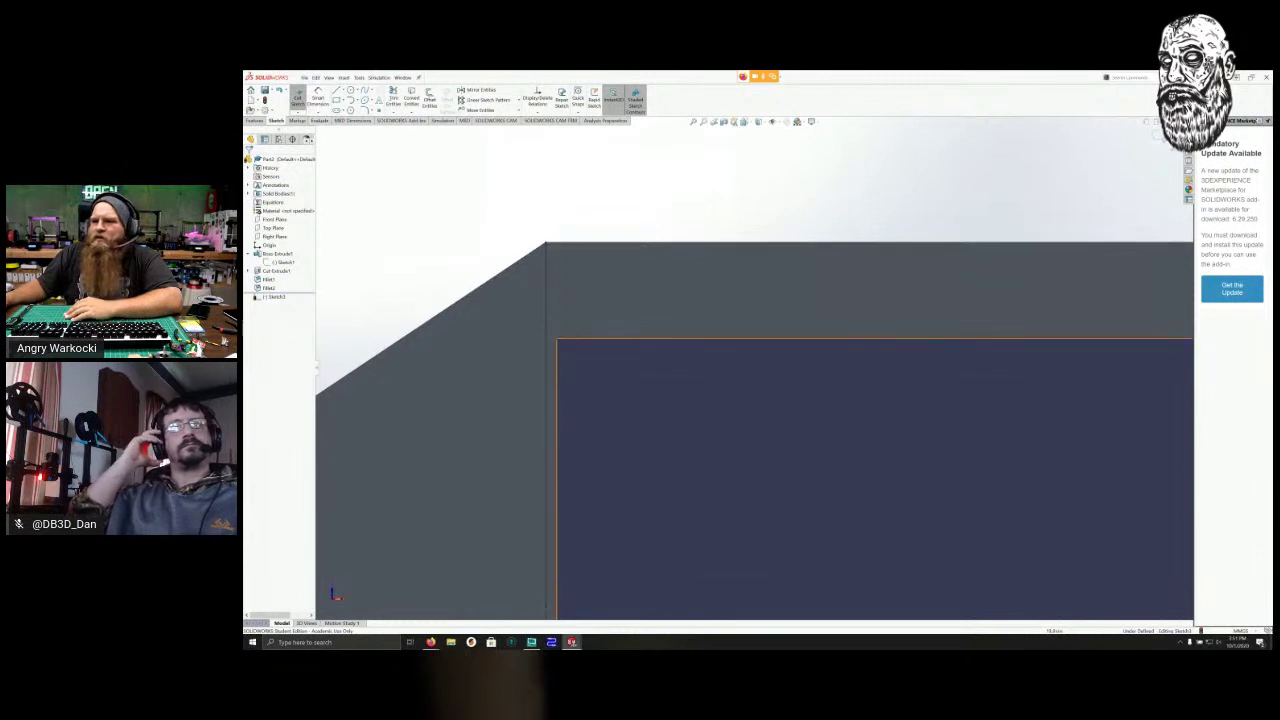
left_click(546, 368)
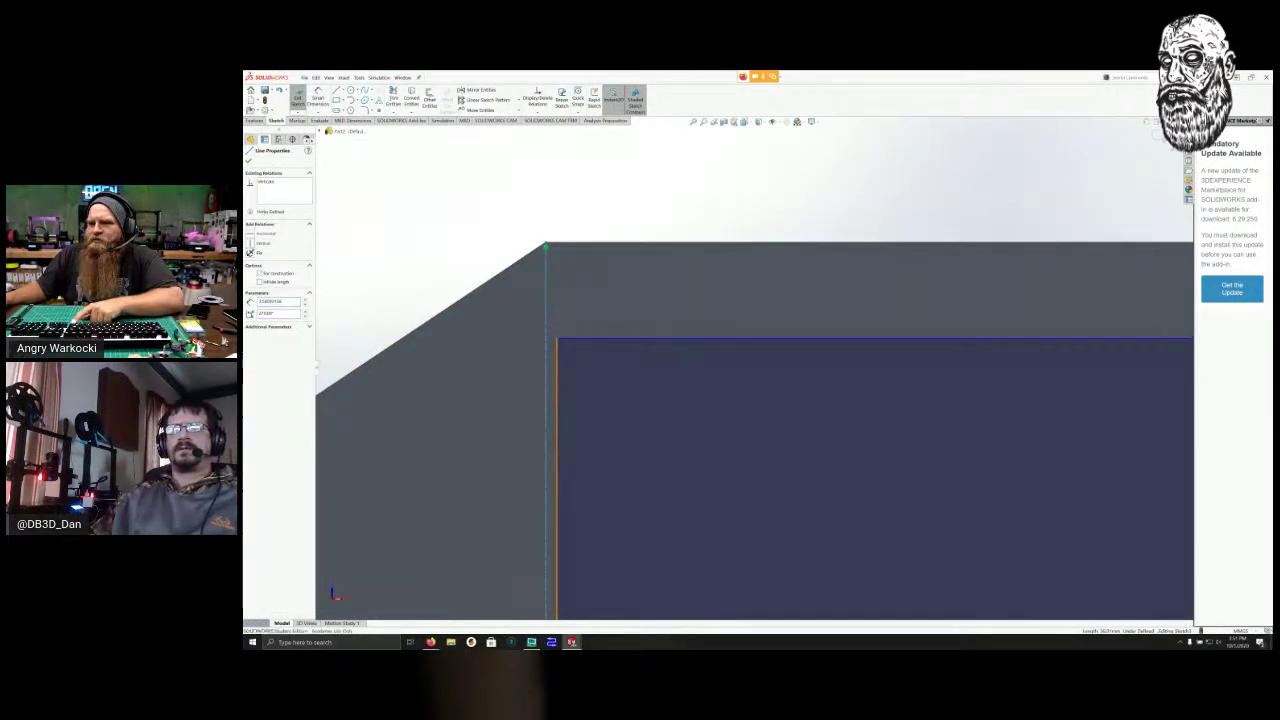
left_click(557, 480, "ctrl")
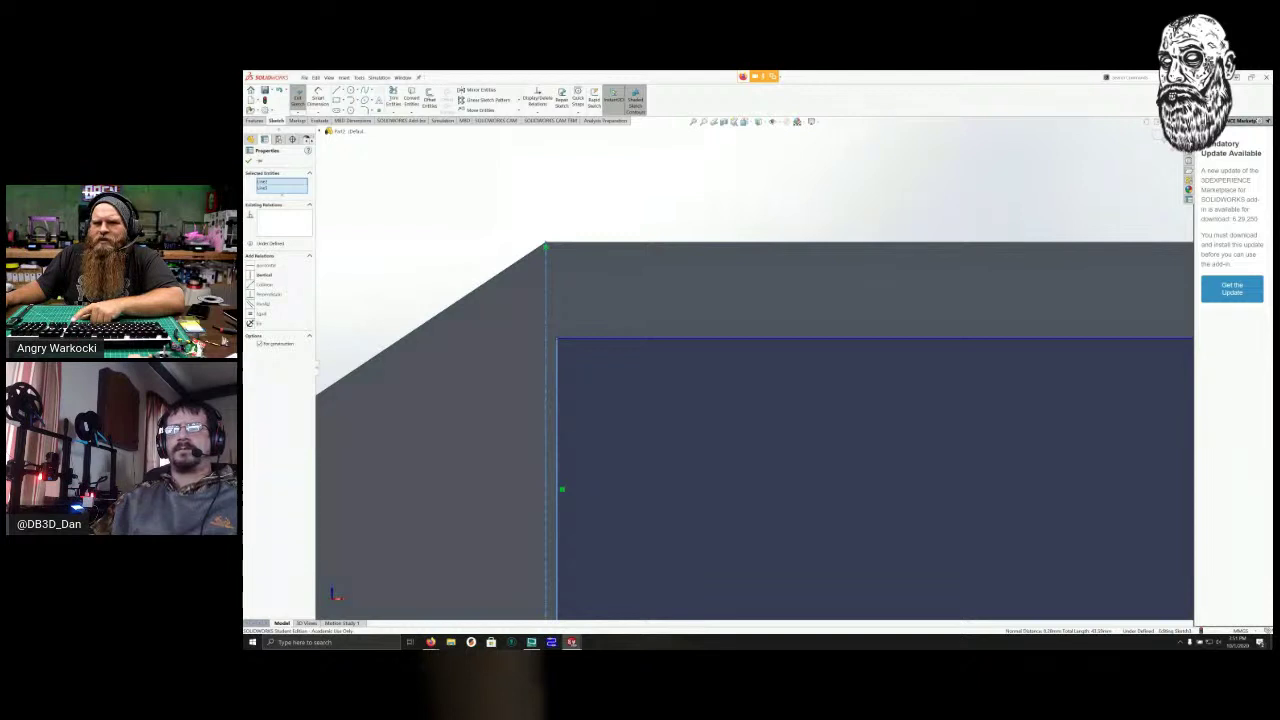
left_click(261, 314)
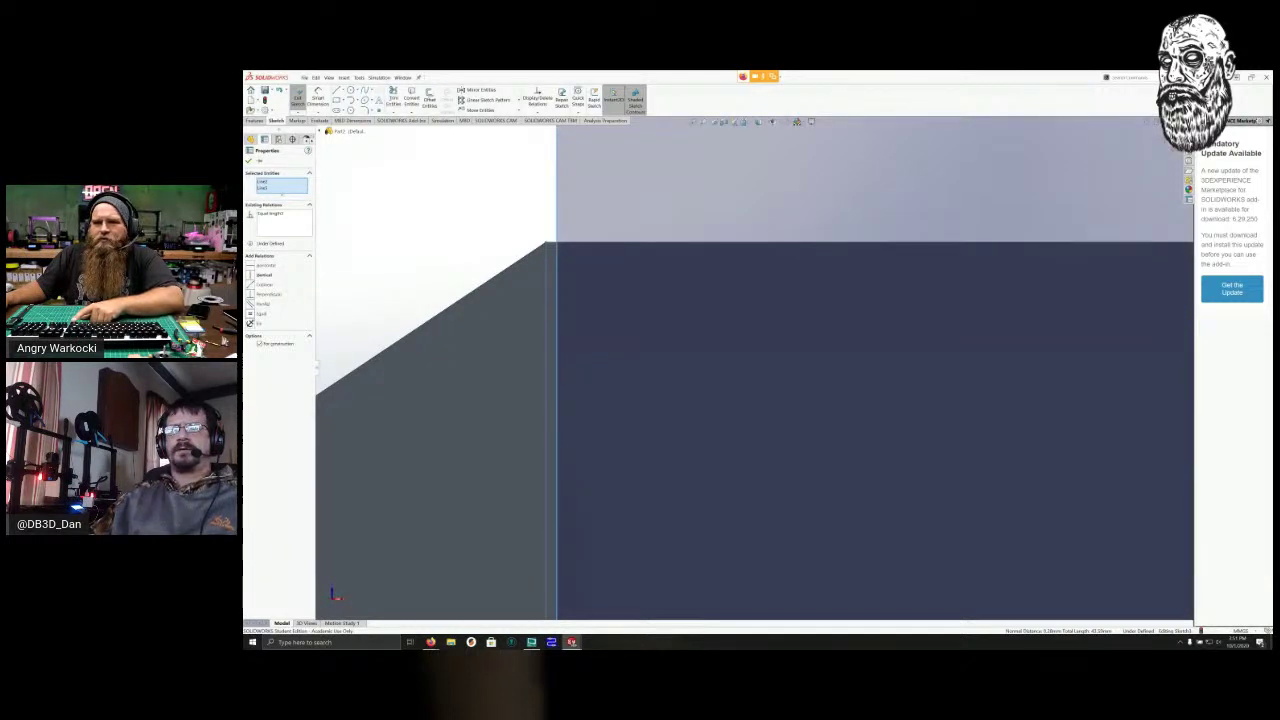
key("ctrl+z")
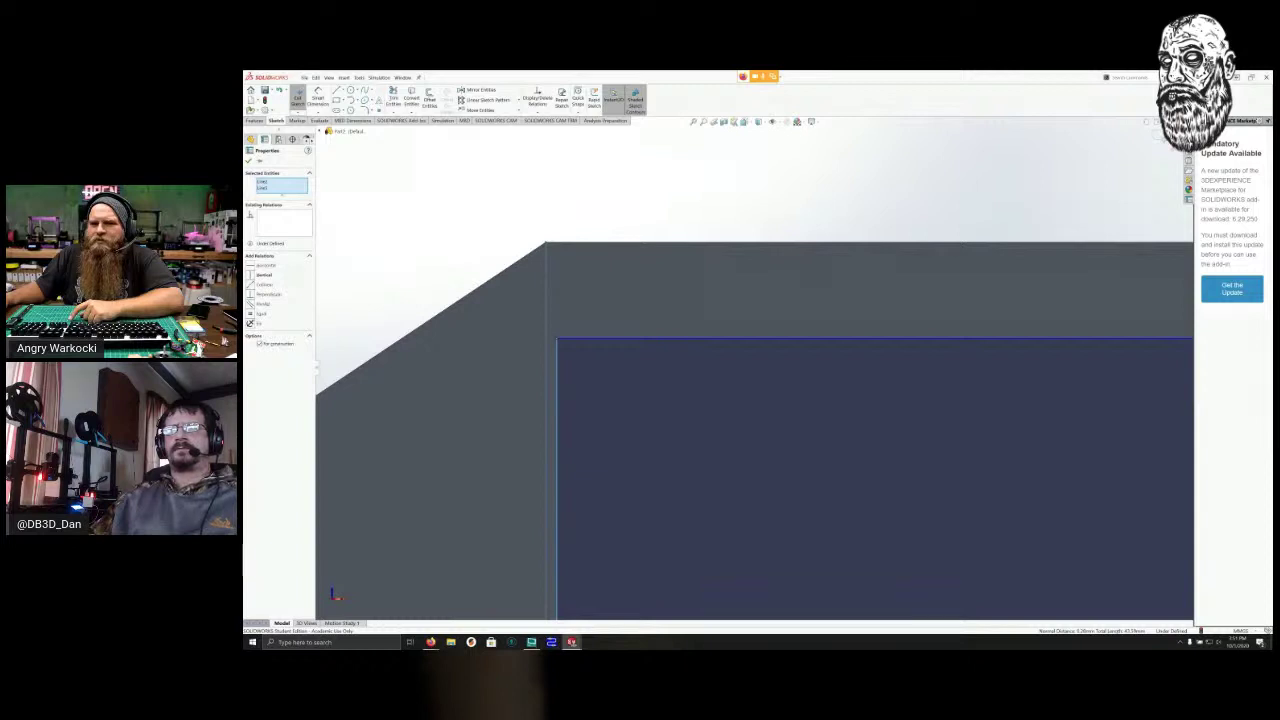
key("Escape")
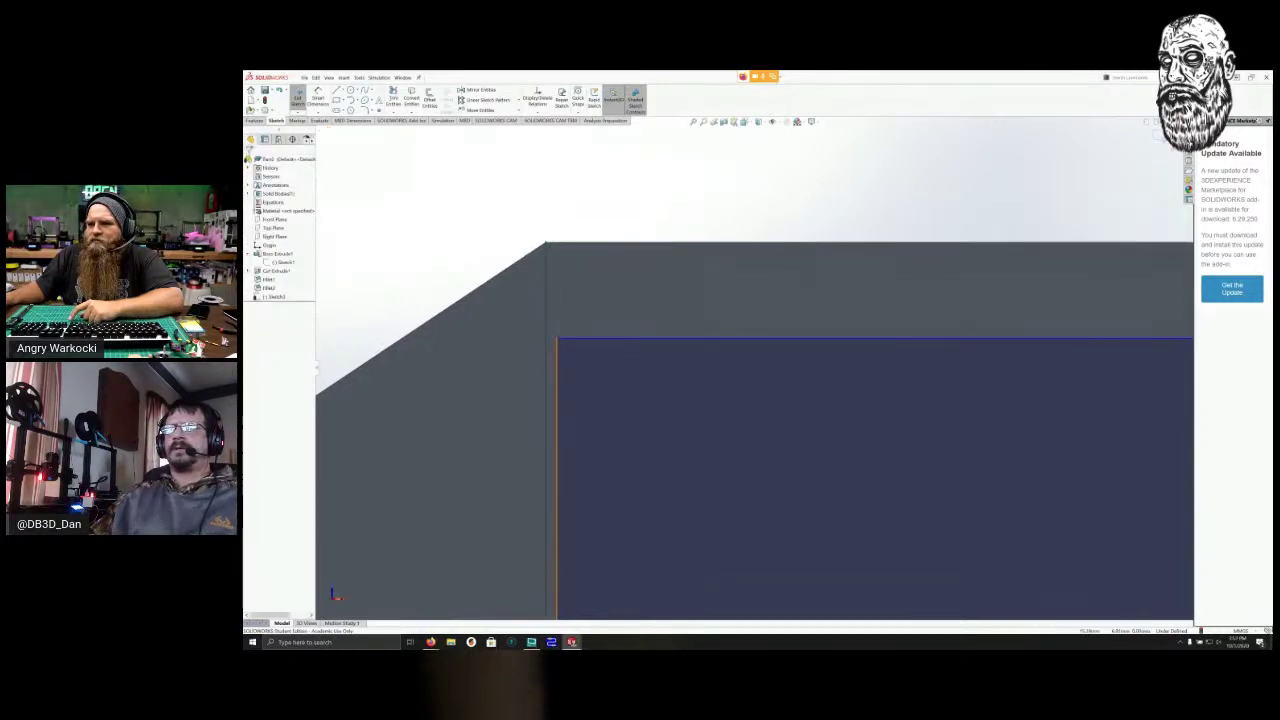
Make the rectangle's left side collinear with the left vertical centerline.
left_click(557, 487)
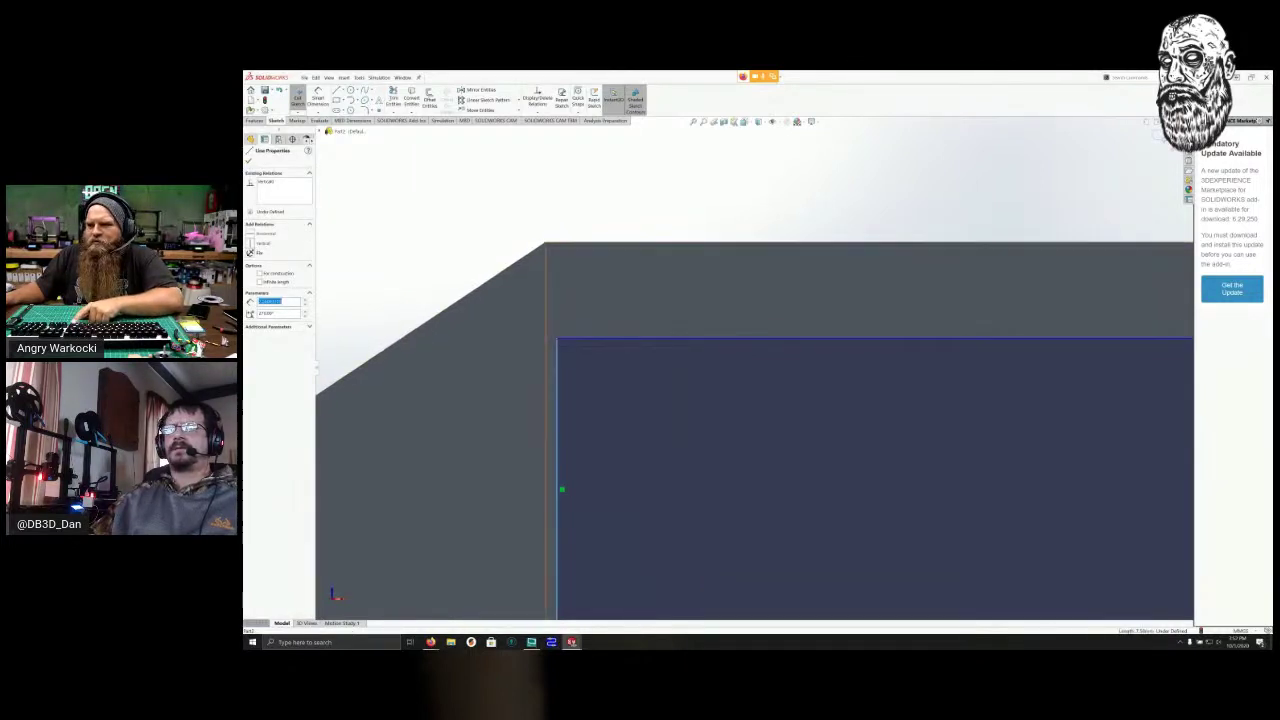
left_click(546, 487, "ctrl")
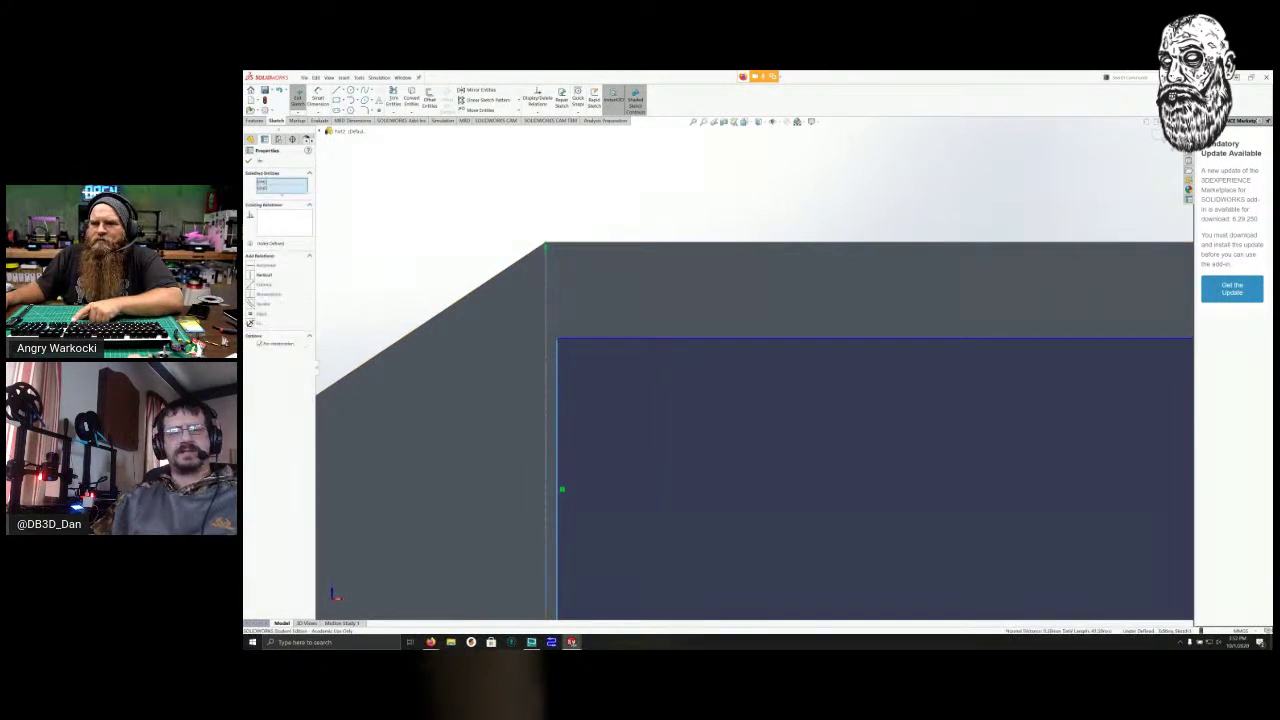
left_click(262, 284)
scroll(748, 322, "down", 2)
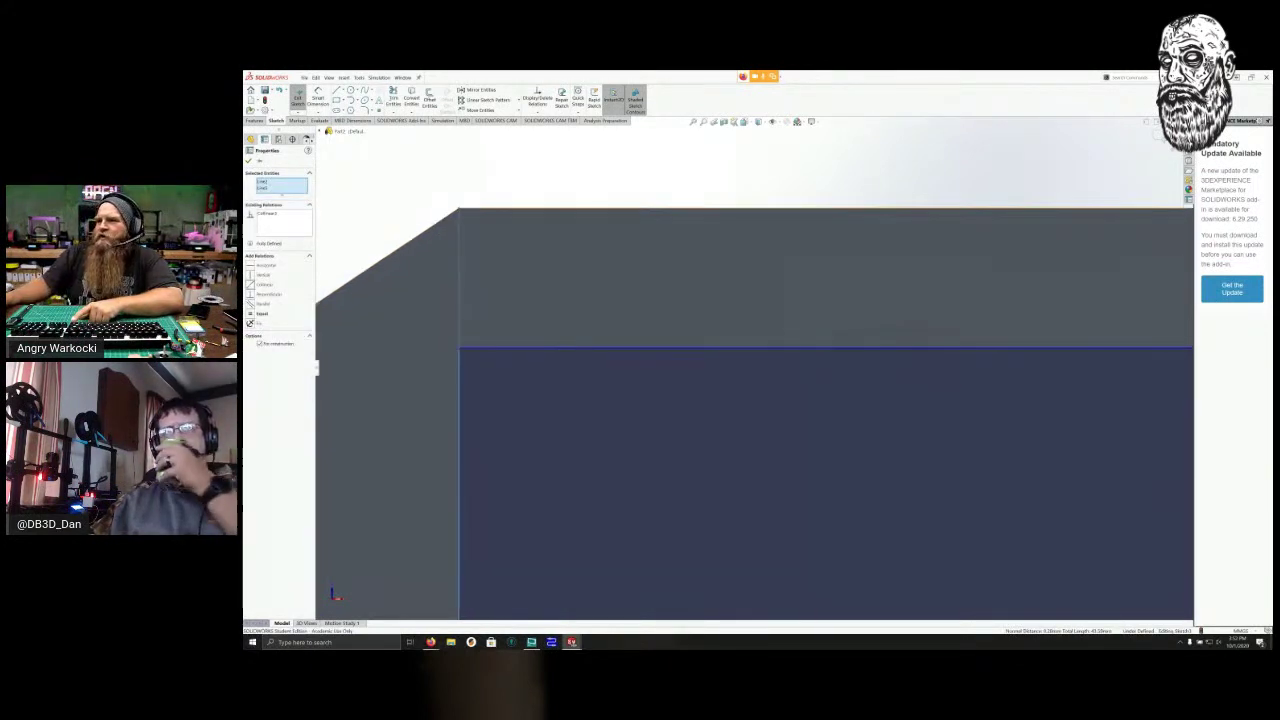
Make the rectangle's upper side equal in length to the tray face's short upper edge.
scroll(748, 322, "up", 4)
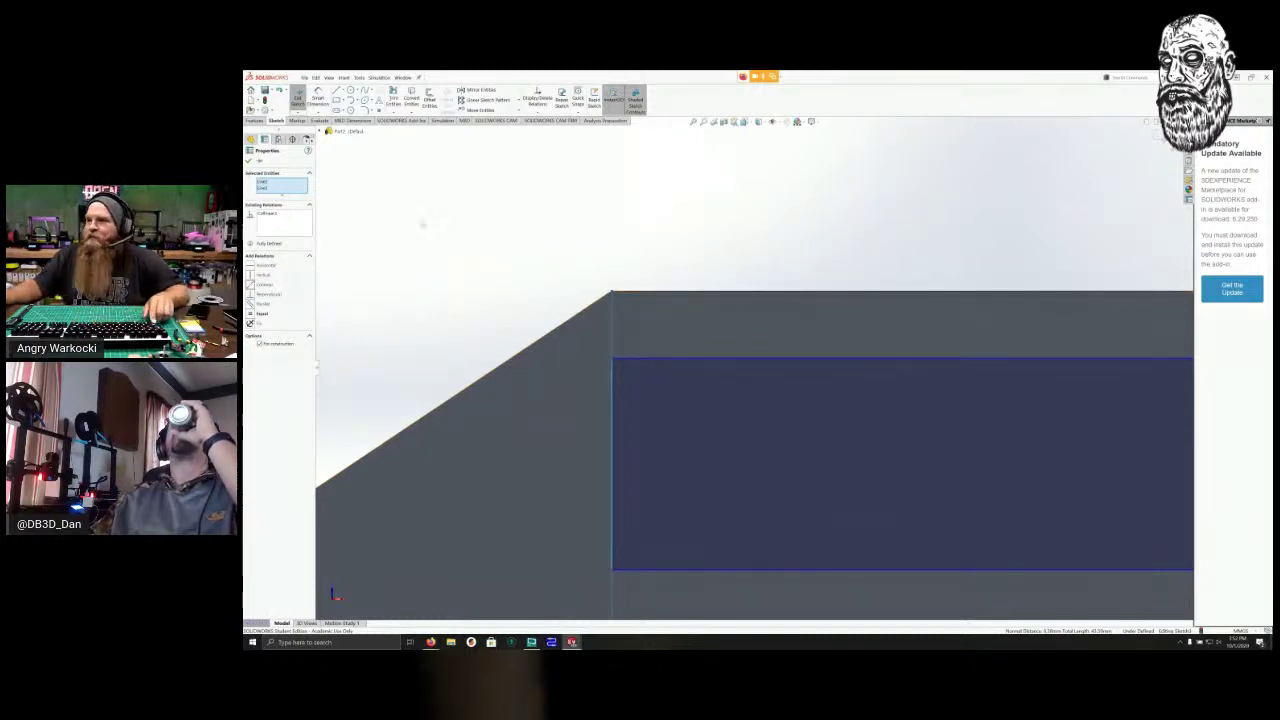
scroll(499, 235, "up", 1)
mouse_move(722, 245)
middle_mouse_down("ctrl")
mouse_move(590, 260)
mouse_move(437, 226)
middle_mouse_up("ctrl")
scroll(580, 229, "down", 1)
middle_click_drag(580, 229, 580, 221, "ctrl")
mouse_move(631, 260)
middle_mouse_down("ctrl")
mouse_move(631, 240)
mouse_move(559, 194)
middle_mouse_up("ctrl")
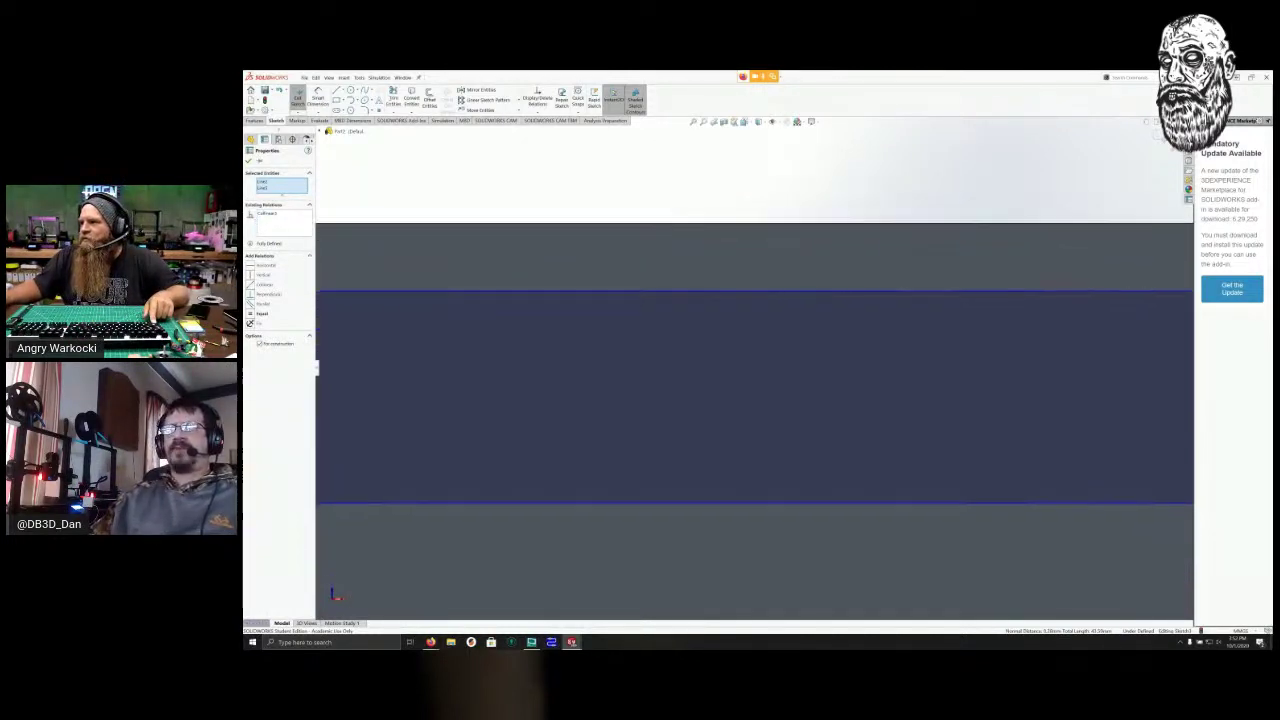
middle_click_drag(286, 202, 284, 200, "ctrl")
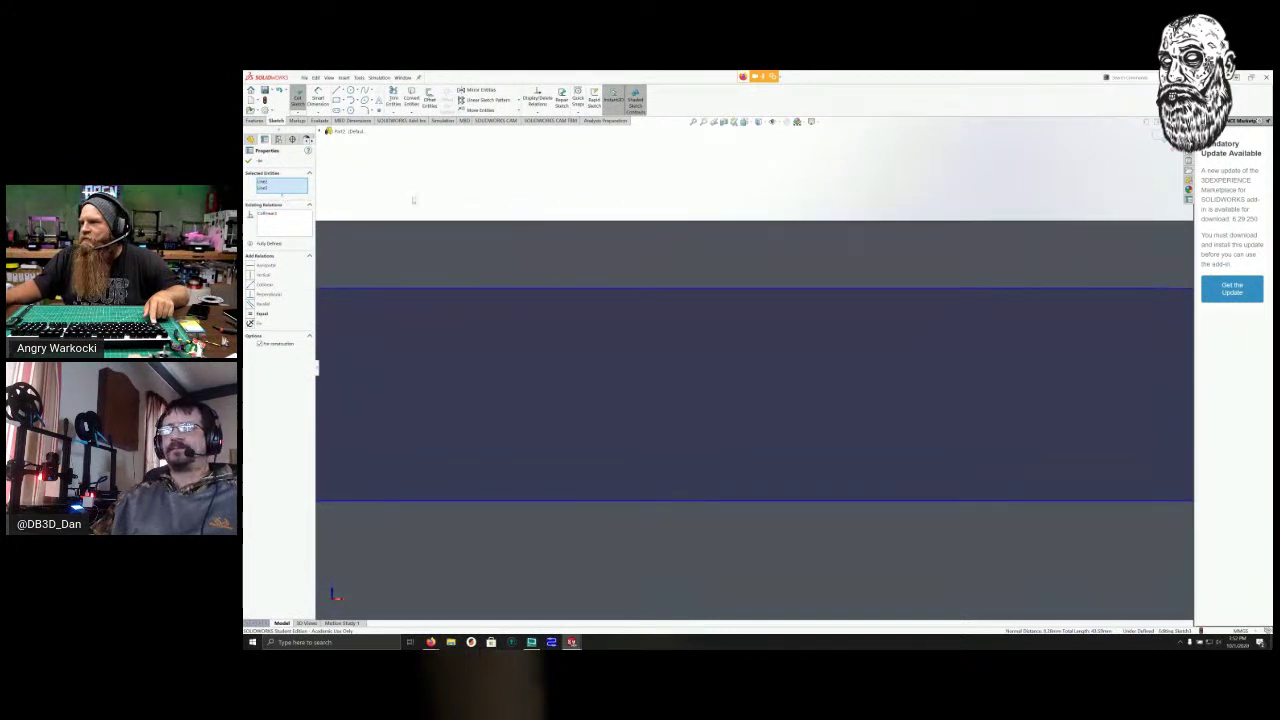
middle_click_drag(414, 200, 395, 186, "ctrl")
middle_click_drag(593, 183, 86, 174, "ctrl")
scroll(458, 294, "down", 1)
middle_click_drag(458, 294, 366, 297, "ctrl")
scroll(366, 297, "down", 4)
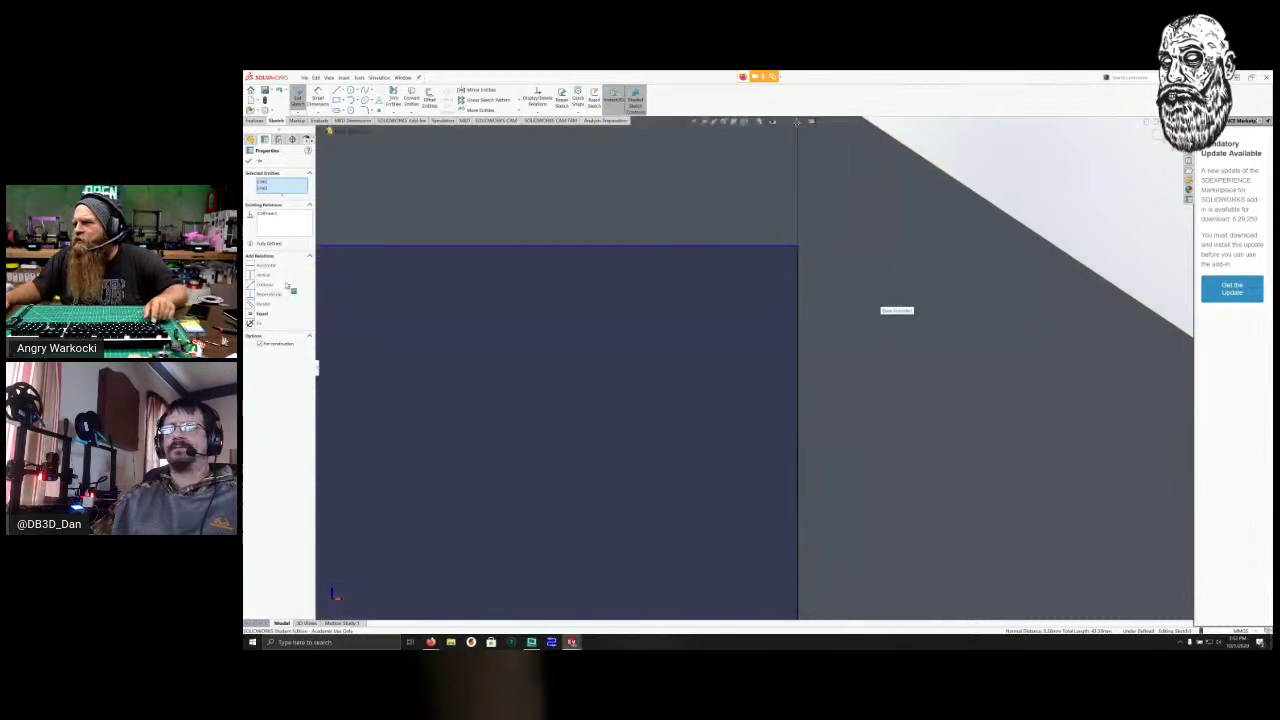
scroll(754, 368, "up", 6)
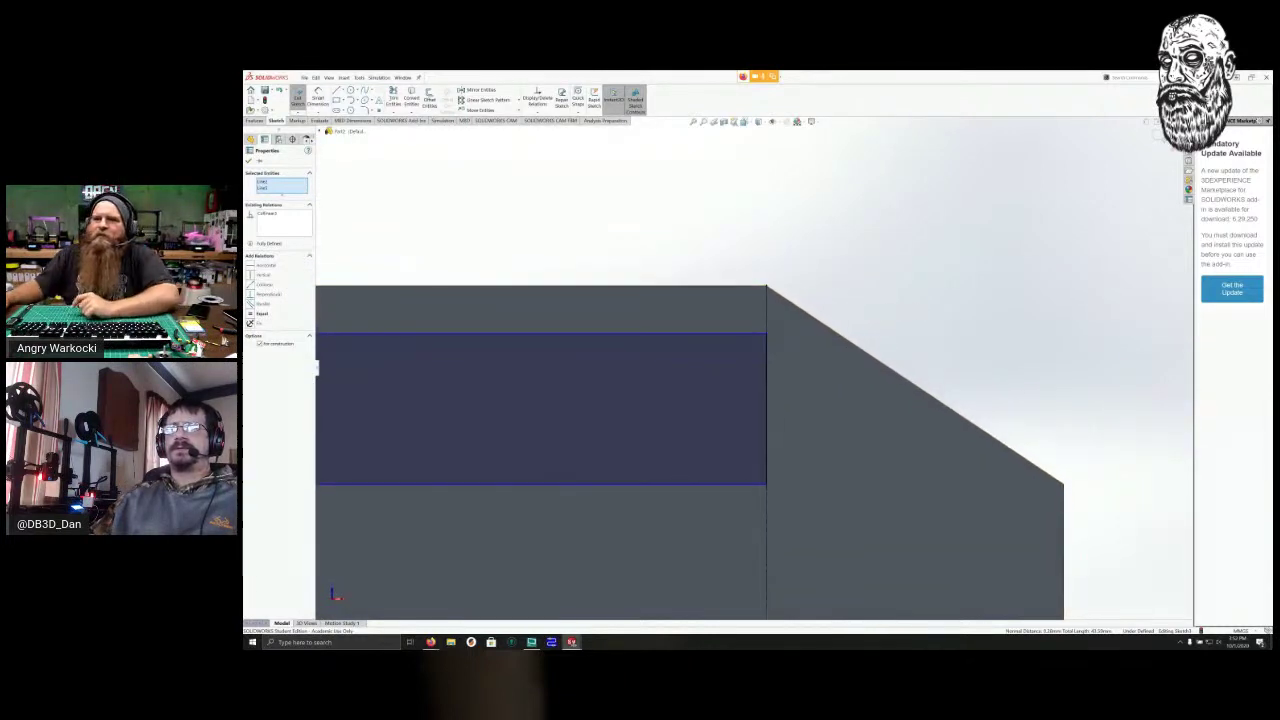
key("Escape")
left_click(590, 333)
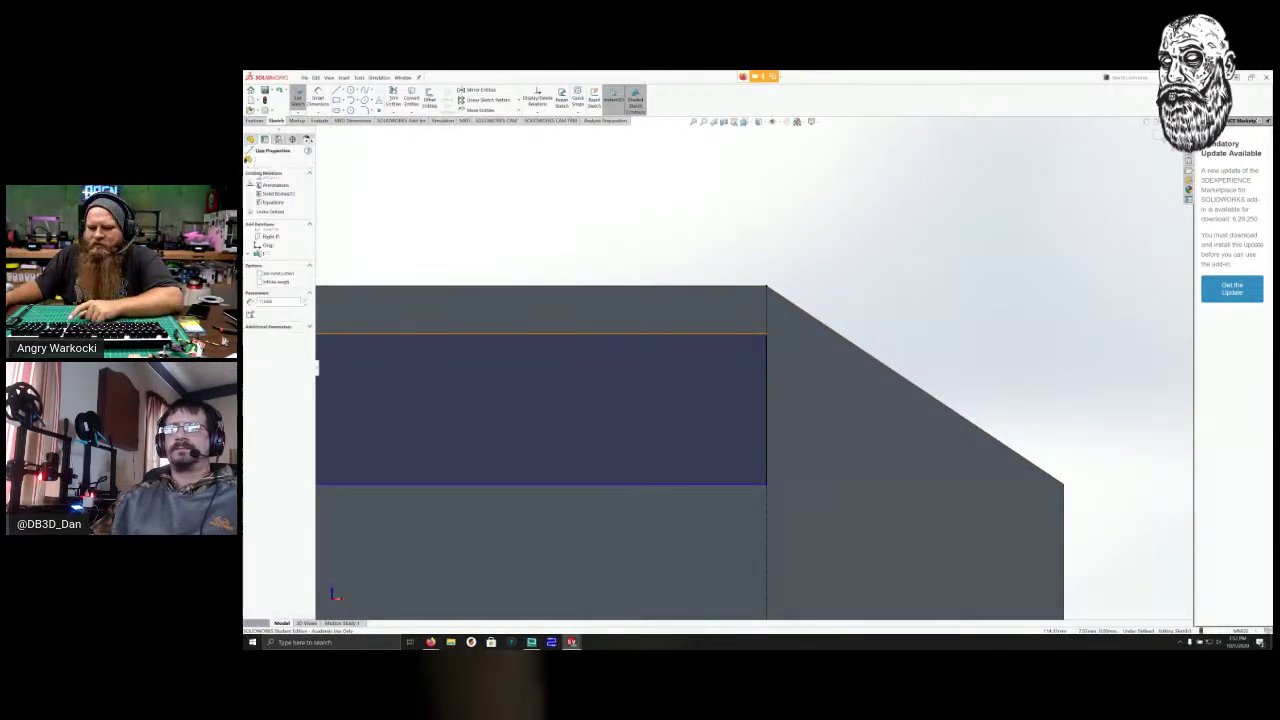
left_click(576, 286, "ctrl")
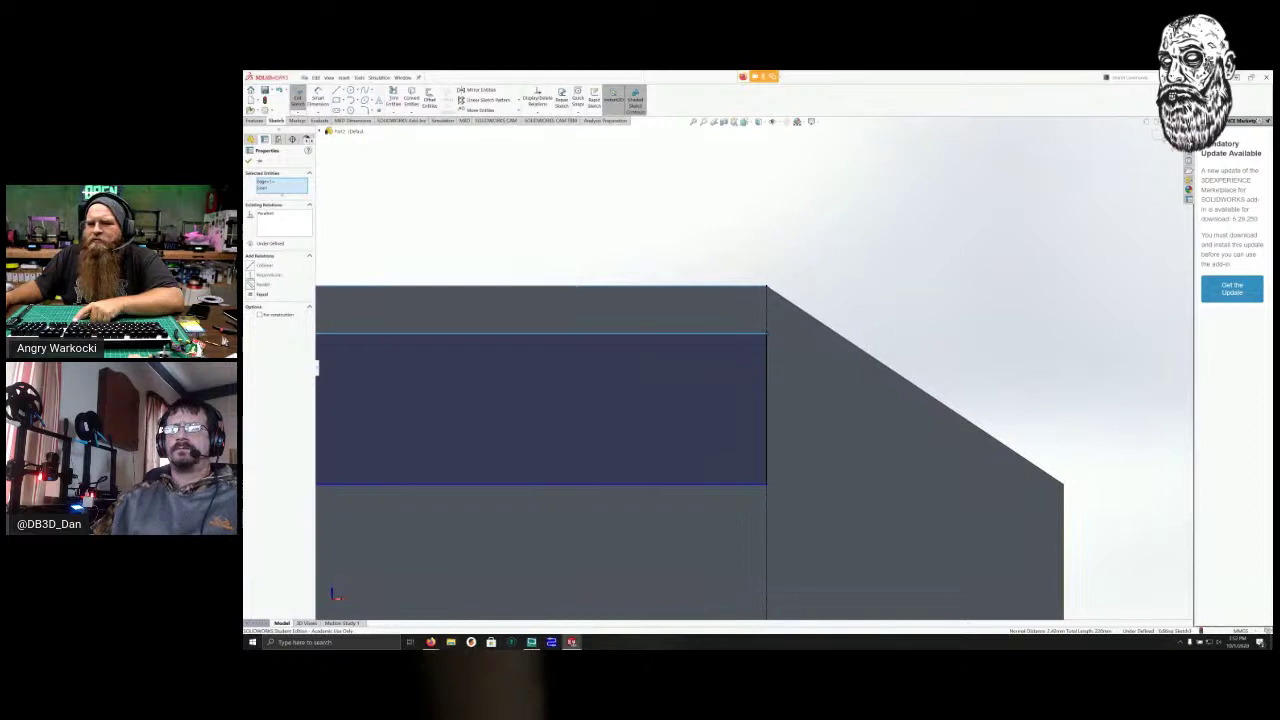
left_click(261, 294)
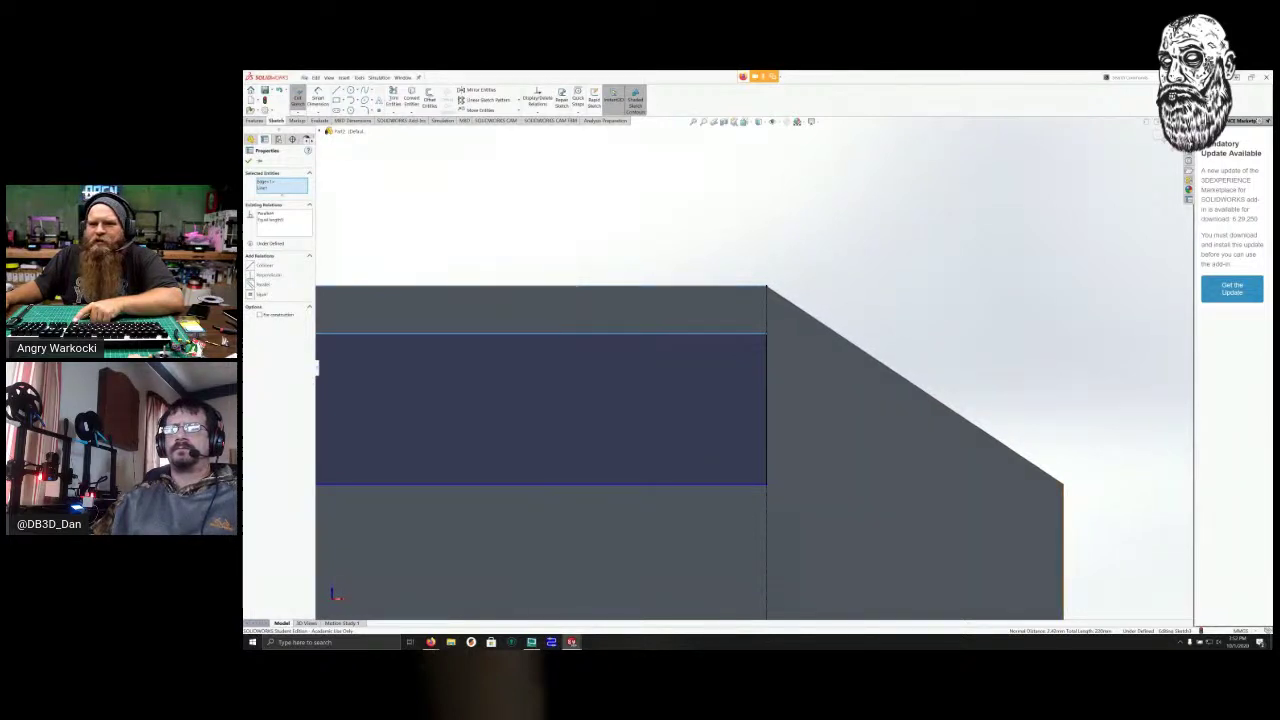
key("Escape")
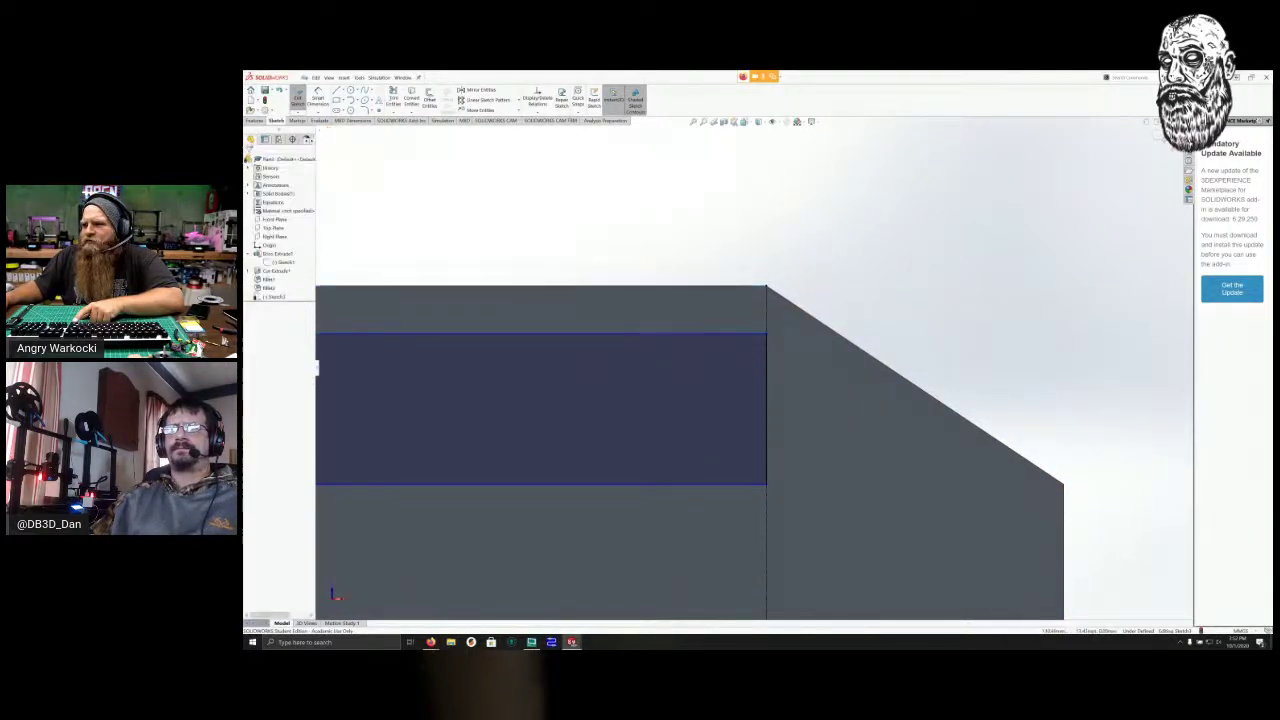
Dimension the gap between the rectangle's upper side and the tray's short upper edge to 2 mm.
scroll(805, 394, "up", 5)
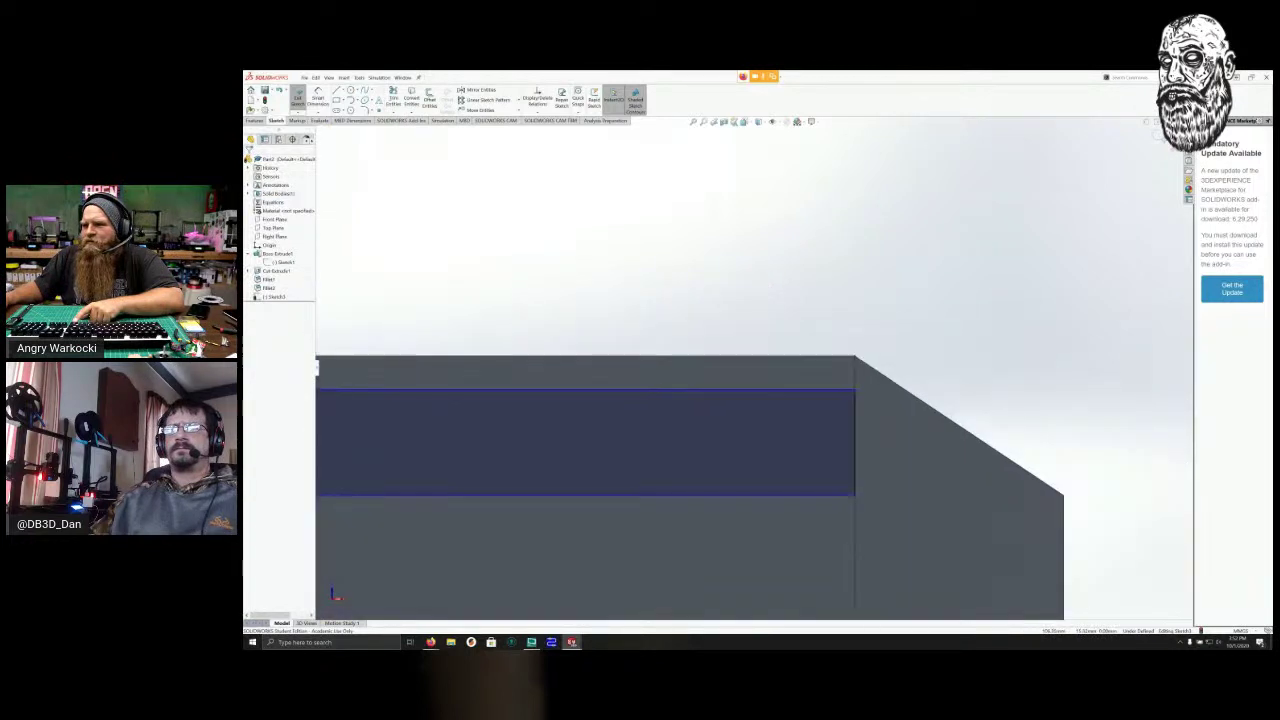
scroll(752, 365, "up", 4)
scroll(540, 255, "down", 1)
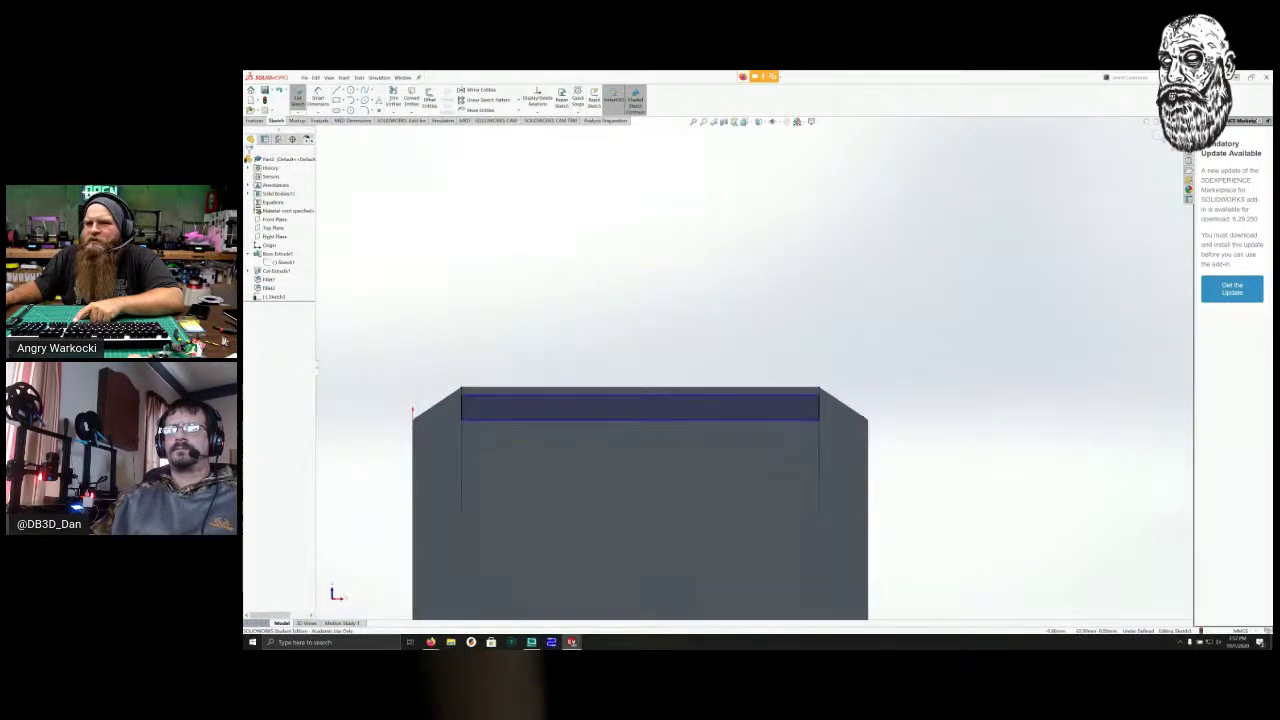
left_click(318, 98)
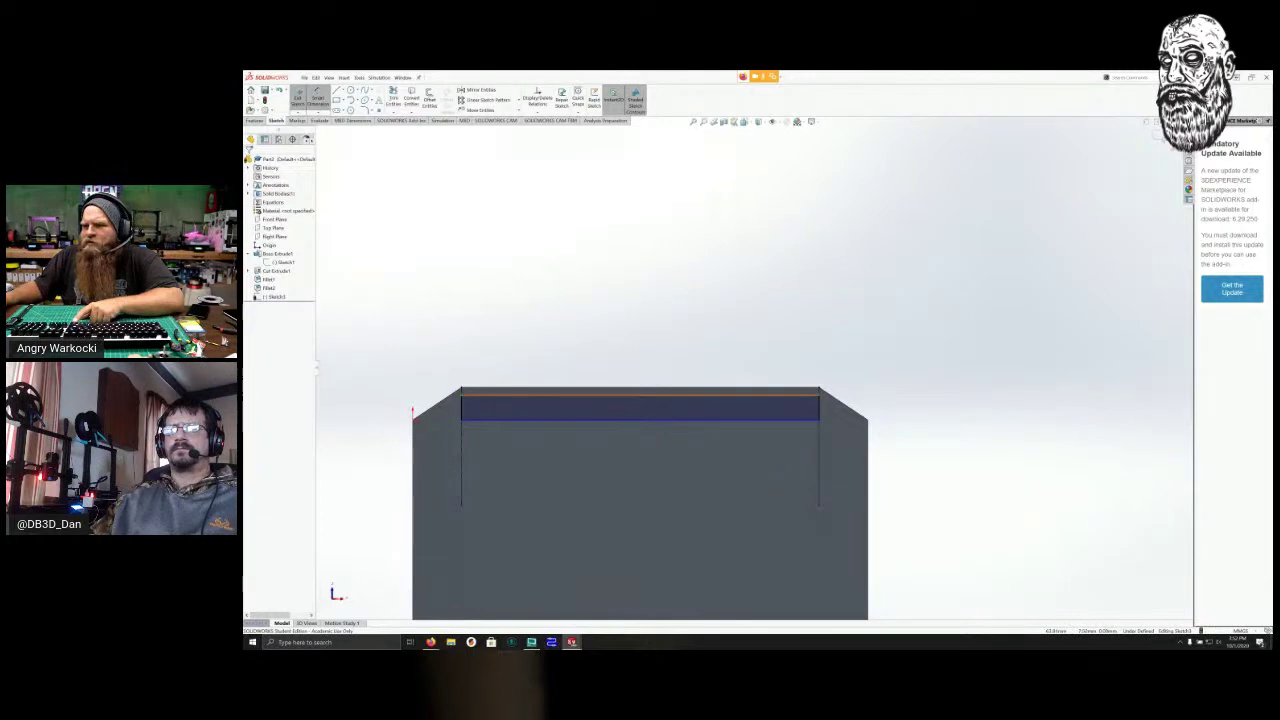
left_click(625, 390)
left_click(623, 387)
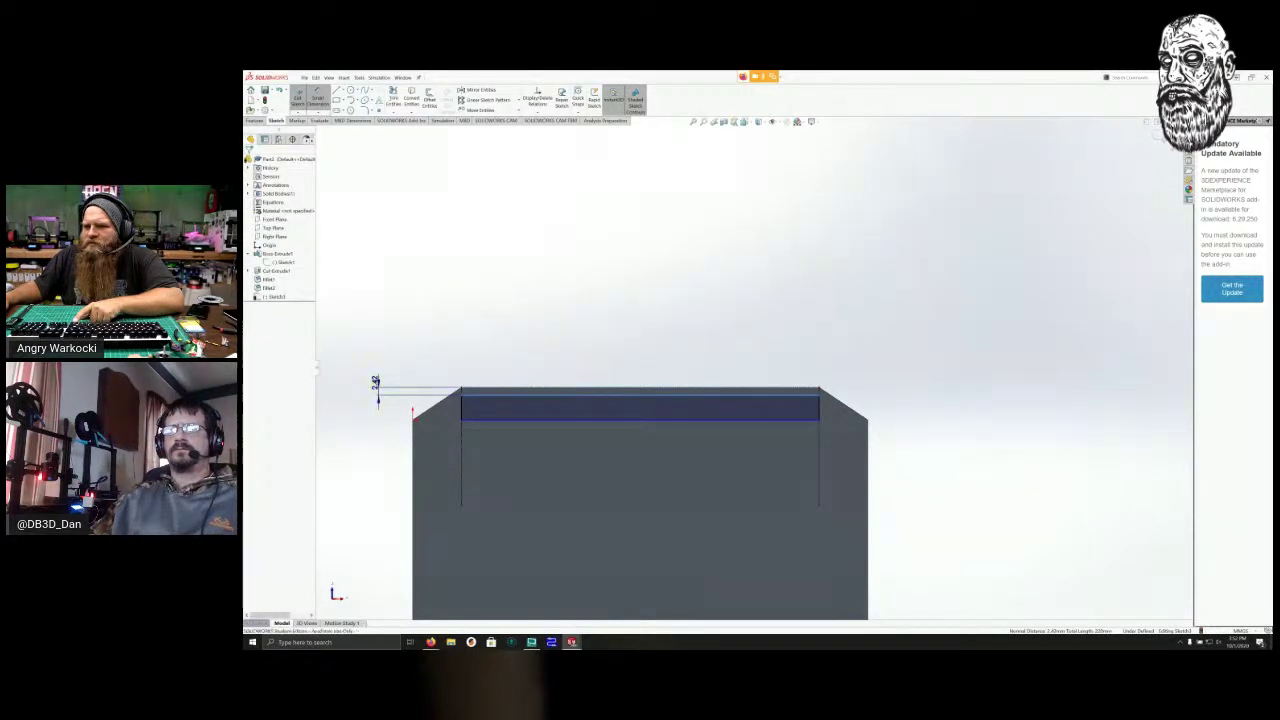
left_click(377, 390)
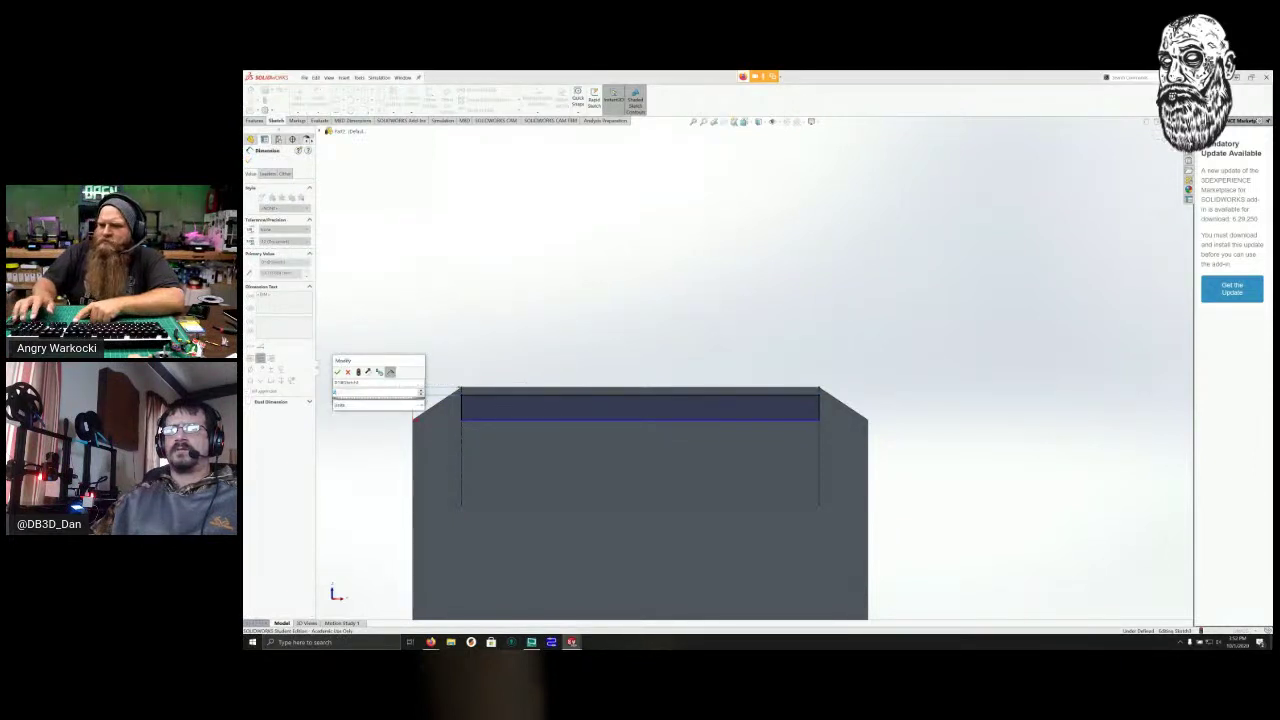
key("Return")
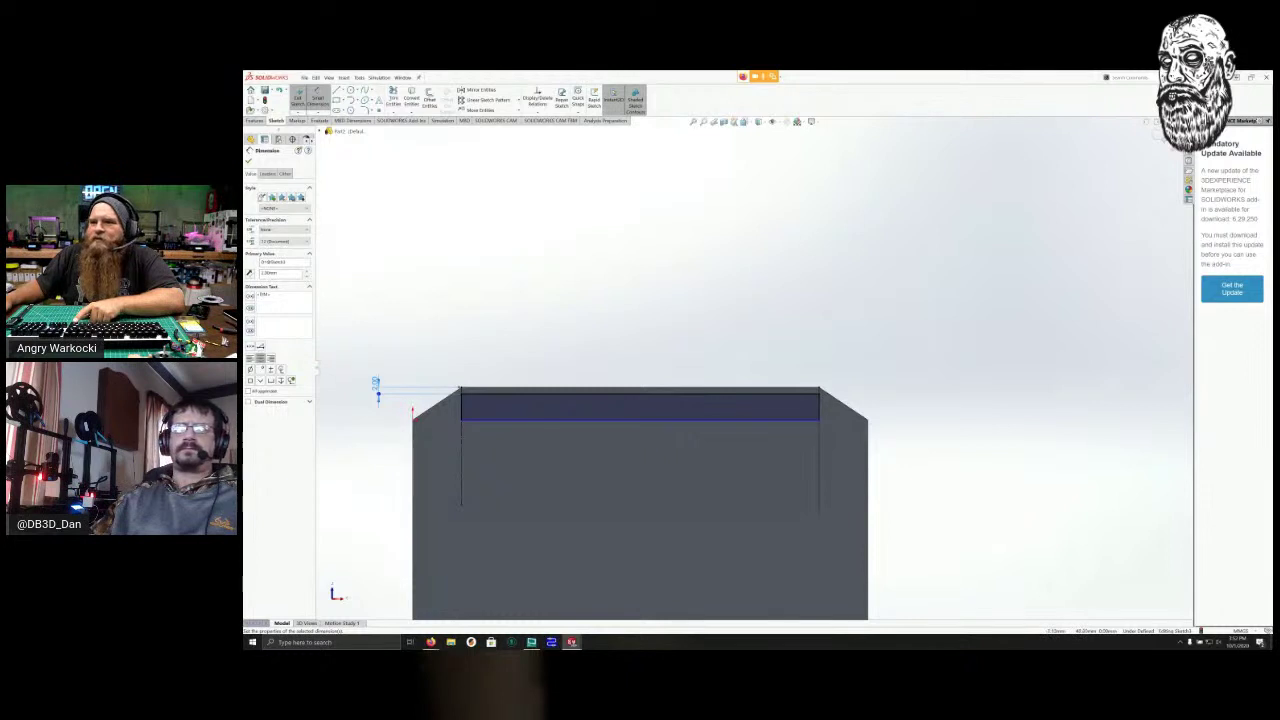
Draw a horizontal centerline across the face between the lower ends of the two angled corner edges.
left_click(344, 91)
left_click(355, 109)
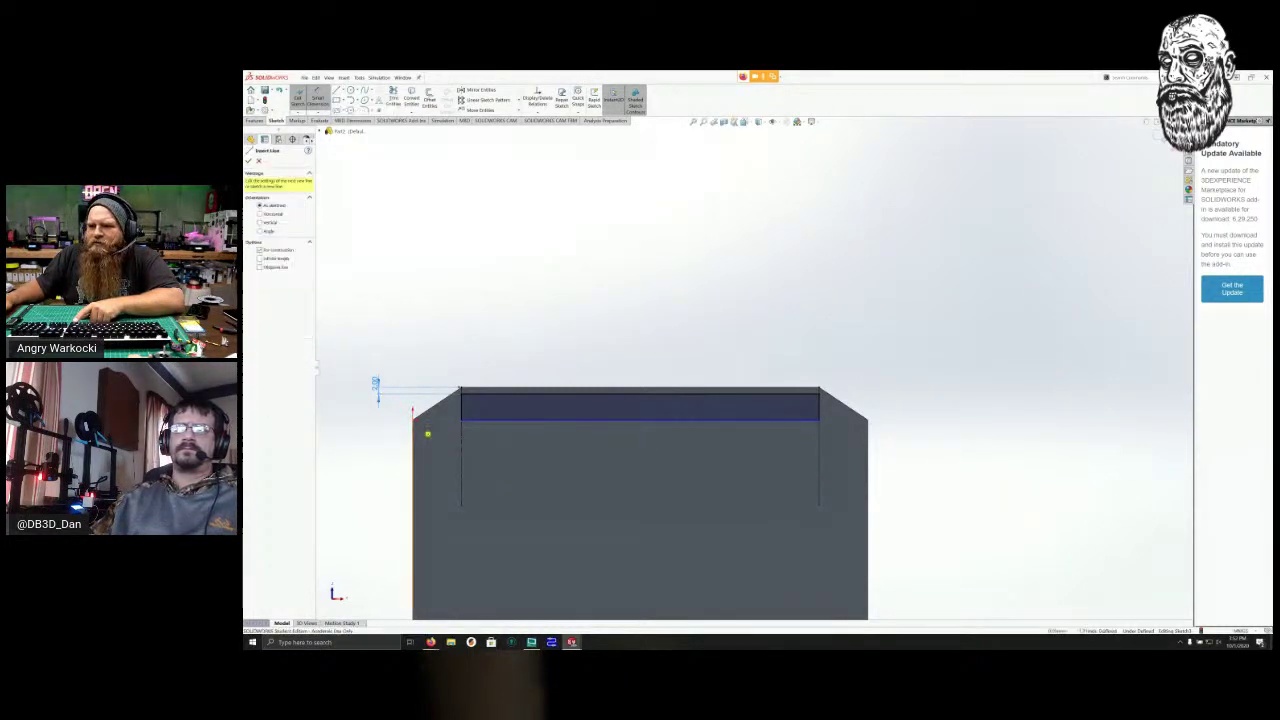
left_click(375, 385)
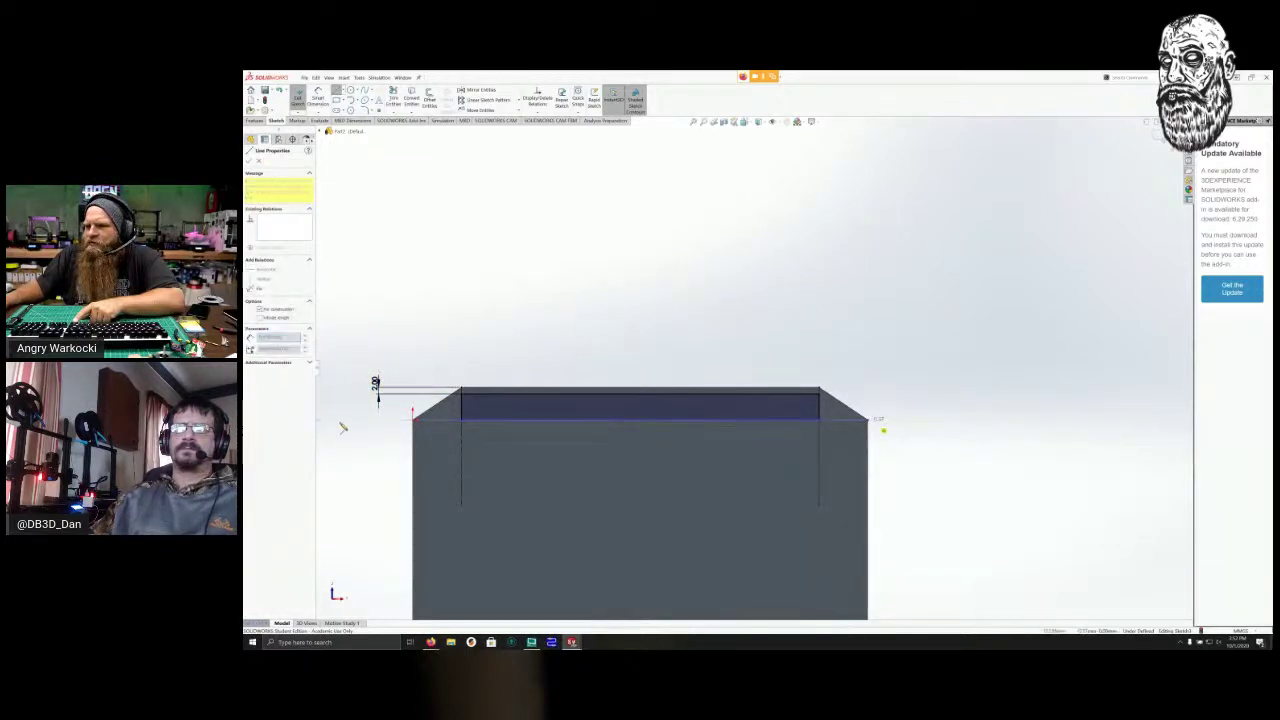
scroll(500, 411, "down", 5)
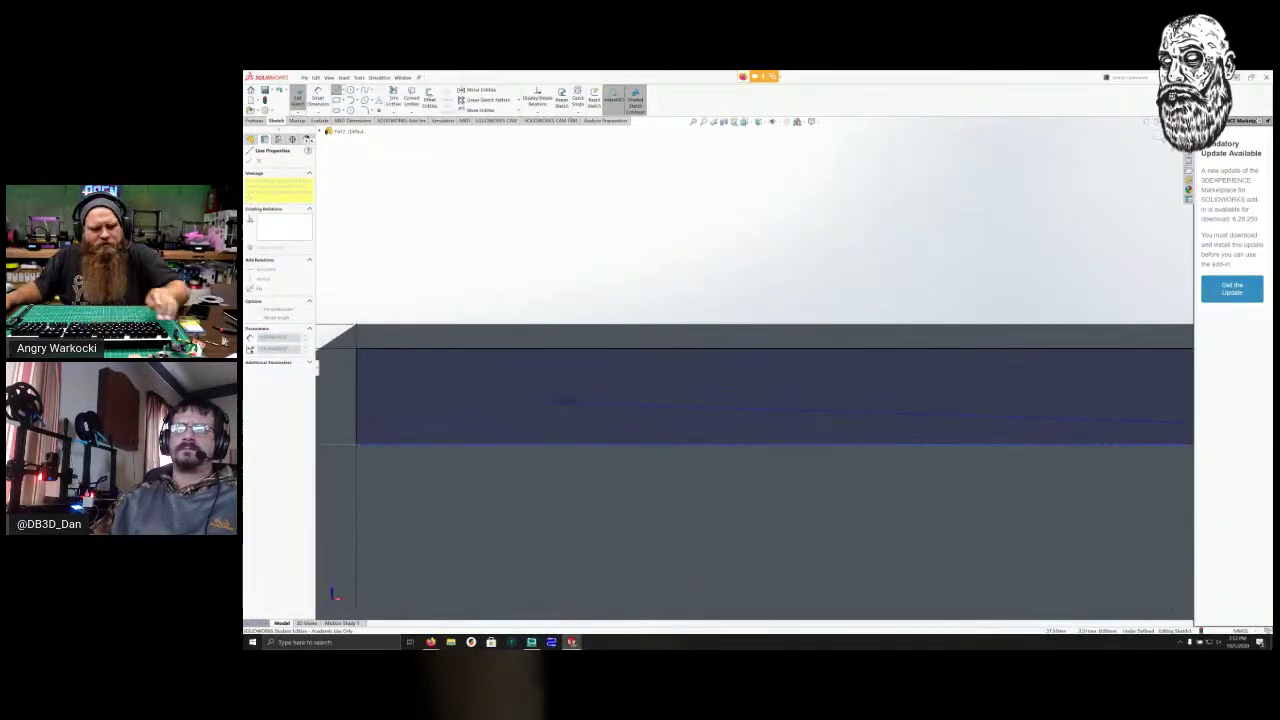
key("Escape")
key("Escape")
Make the rectangle's lower side collinear with the horizontal centerline to fully define the sketch.
scroll(565, 452, "down", 3)
scroll(565, 452, "down", 1)
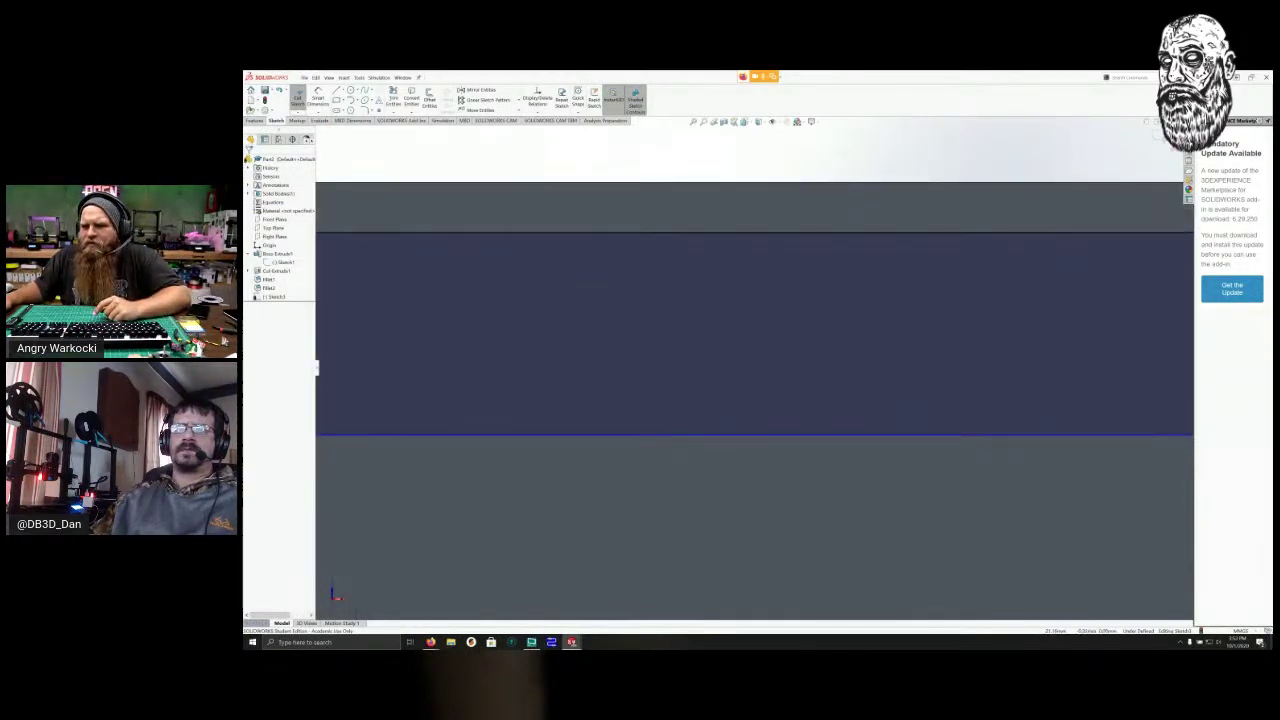
scroll(400, 385, "up", 3)
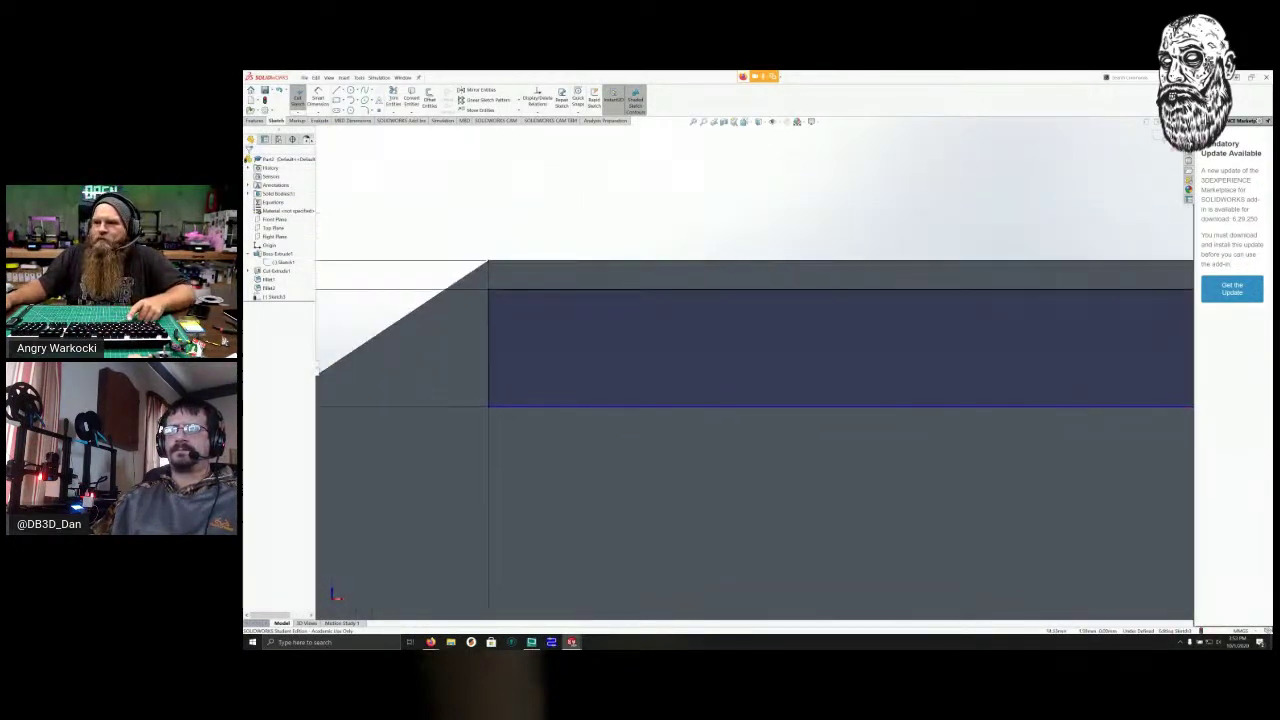
scroll(388, 385, "down", 4)
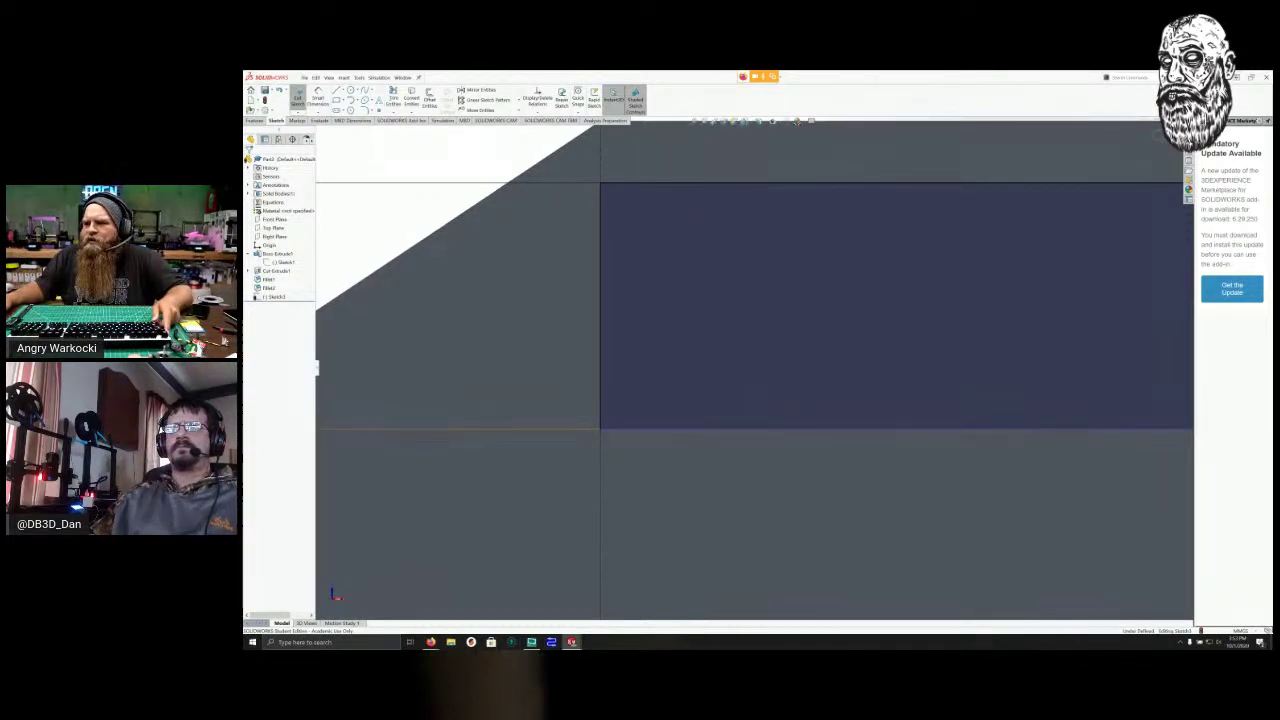
left_click(620, 429)
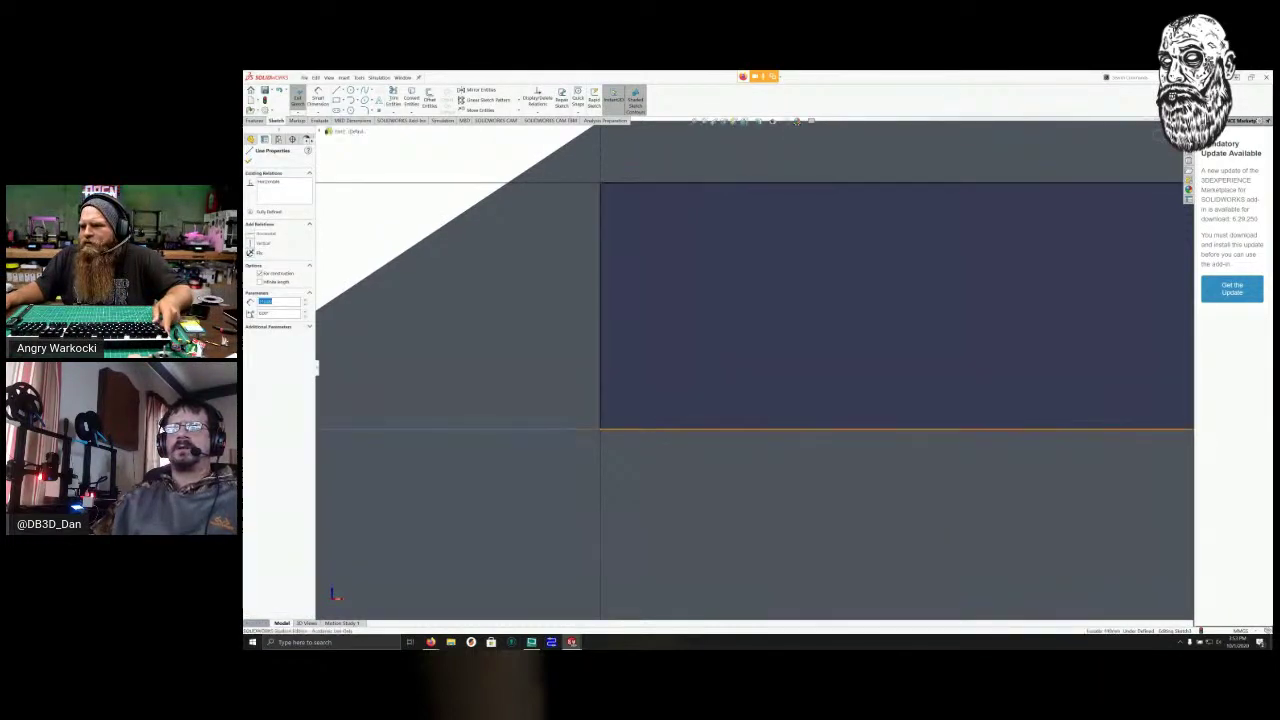
left_click(500, 429, "ctrl")
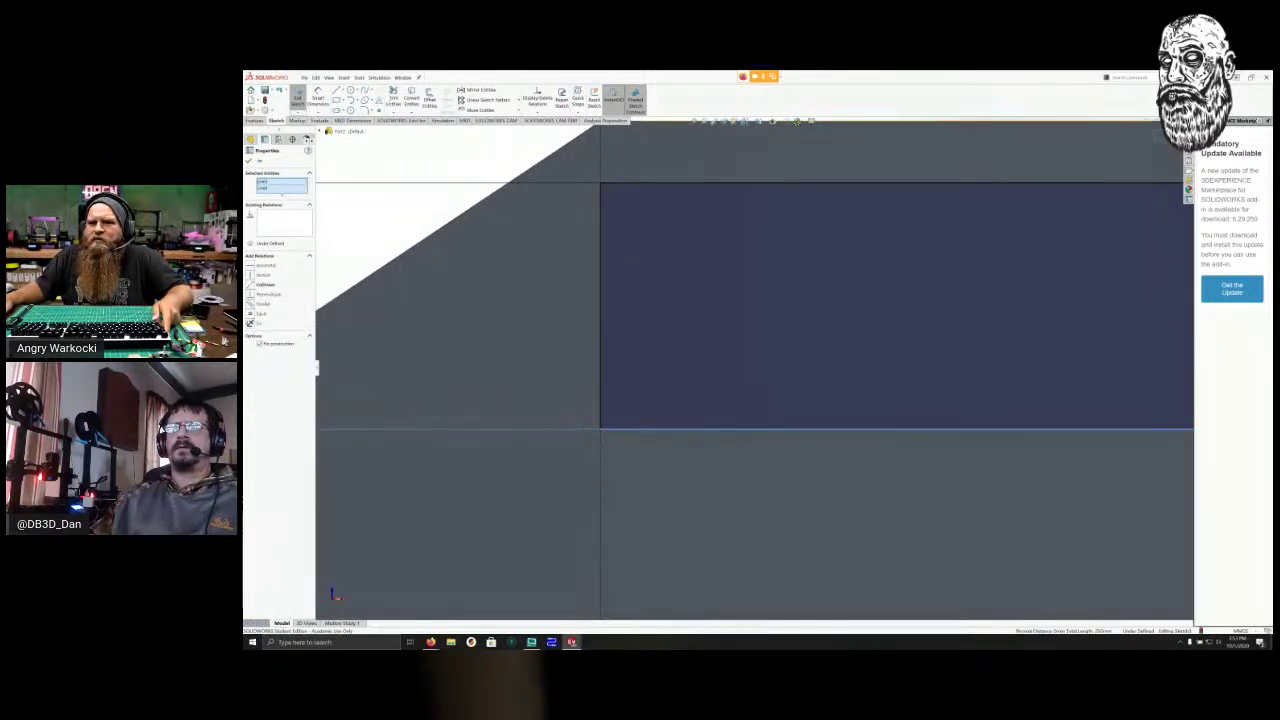
left_click(264, 285)
key("Escape")
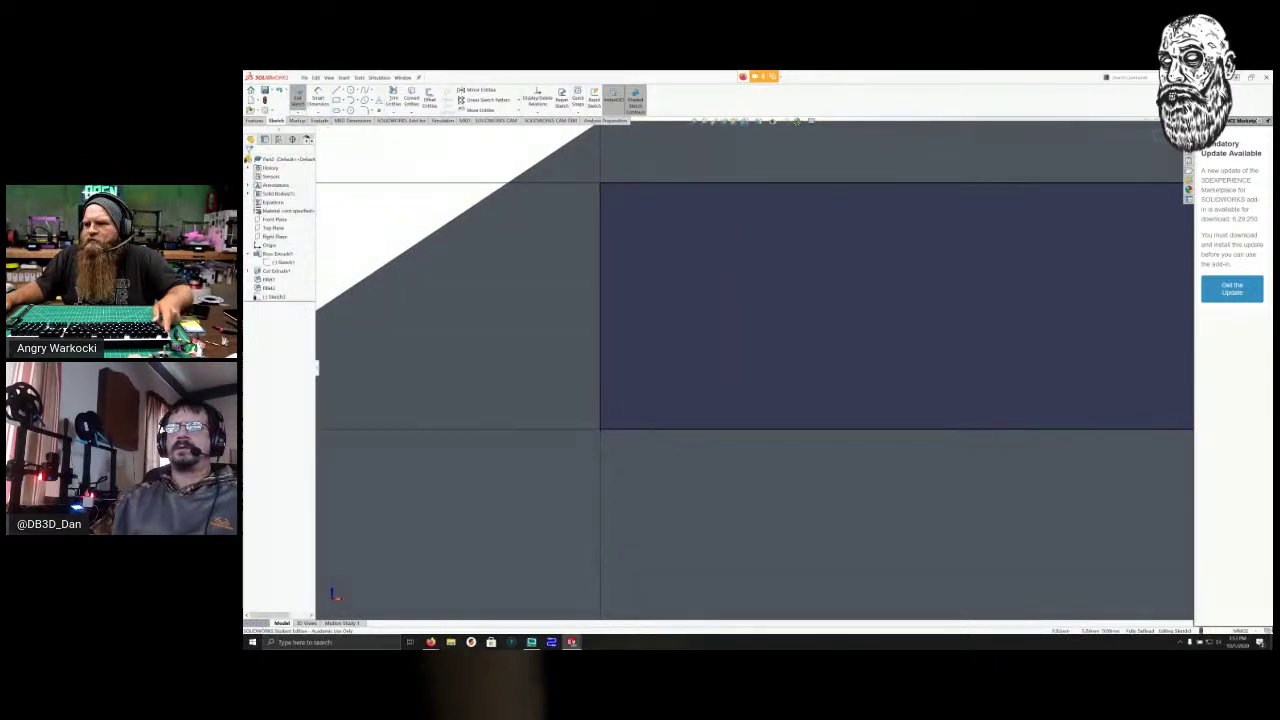
Cut the fully defined rectangle 15 mm deep into the tray's underside with a blind Extruded Cut.
scroll(326, 227, "down", 2)
scroll(326, 227, "up", 6)
scroll(760, 362, "up", 5)
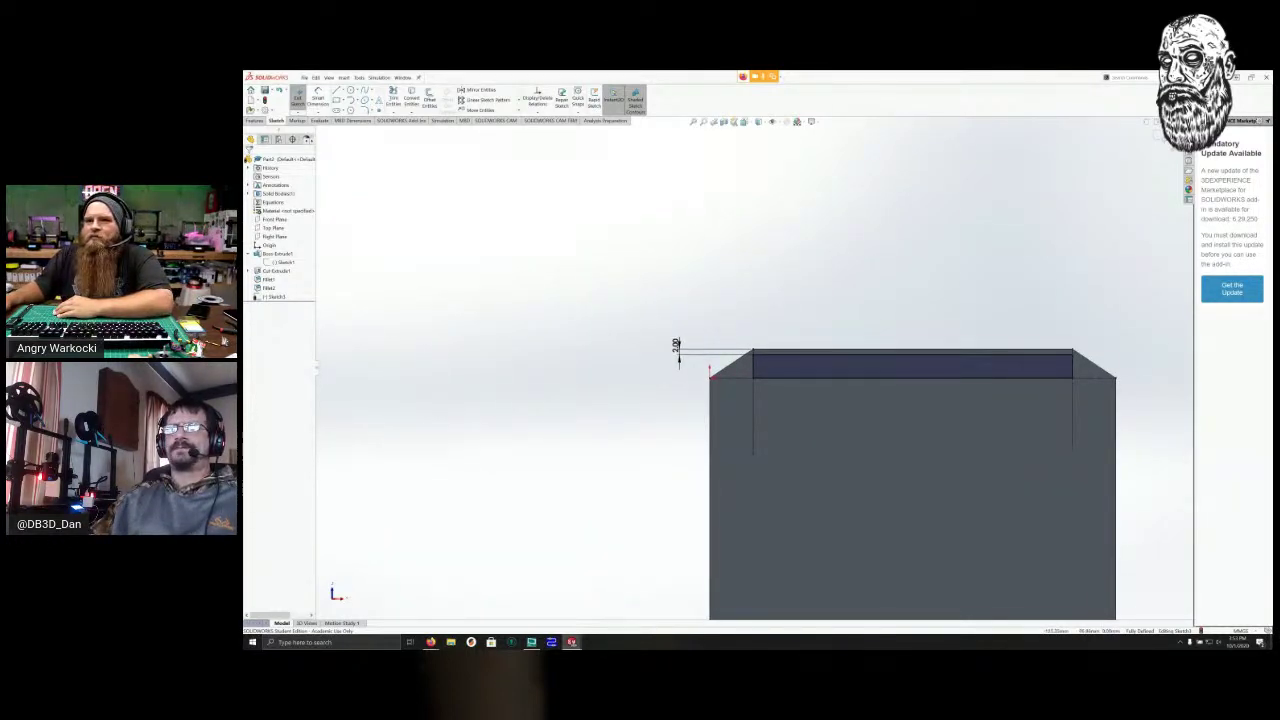
left_click(255, 121)
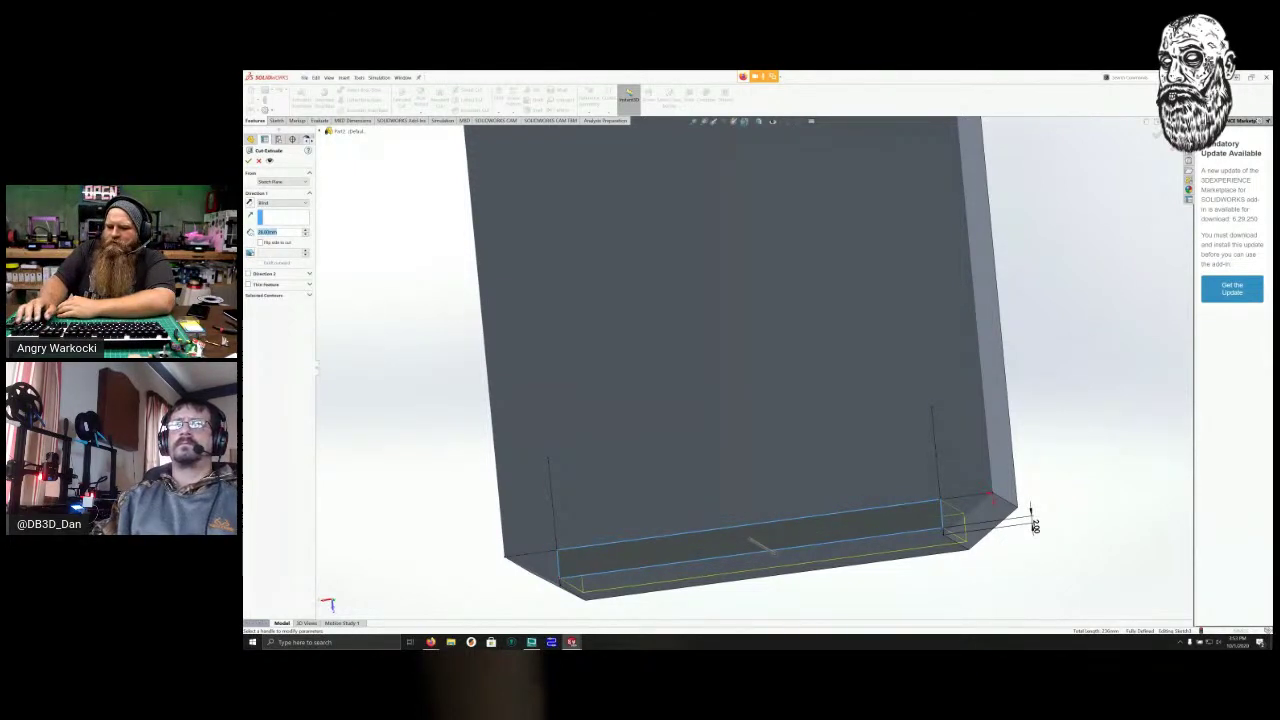
type("15")
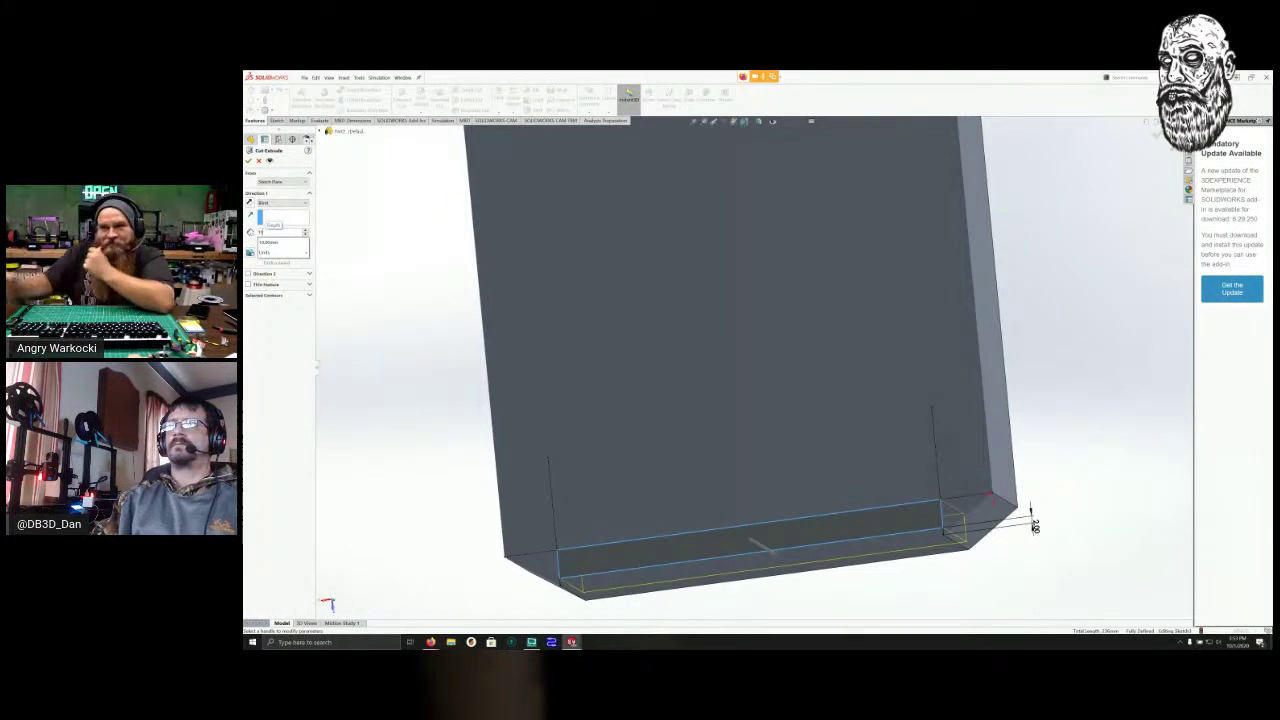
type("mm")
key("Return")
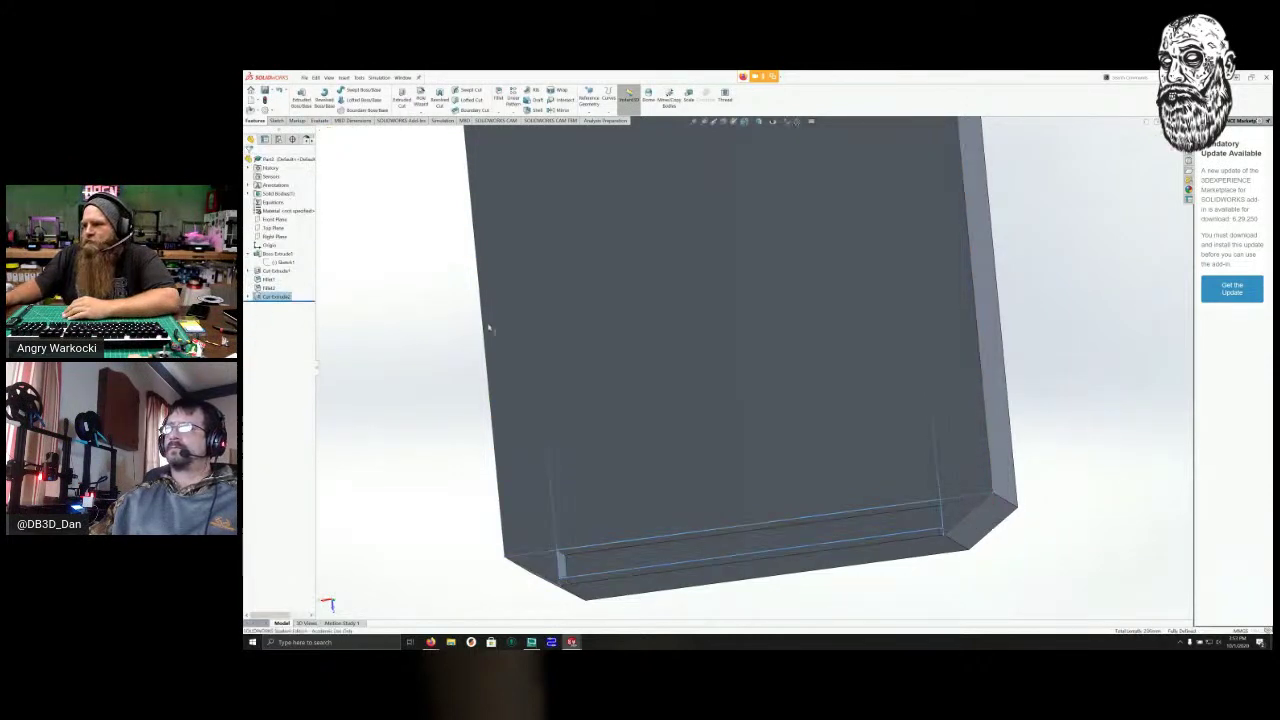
key("Escape")
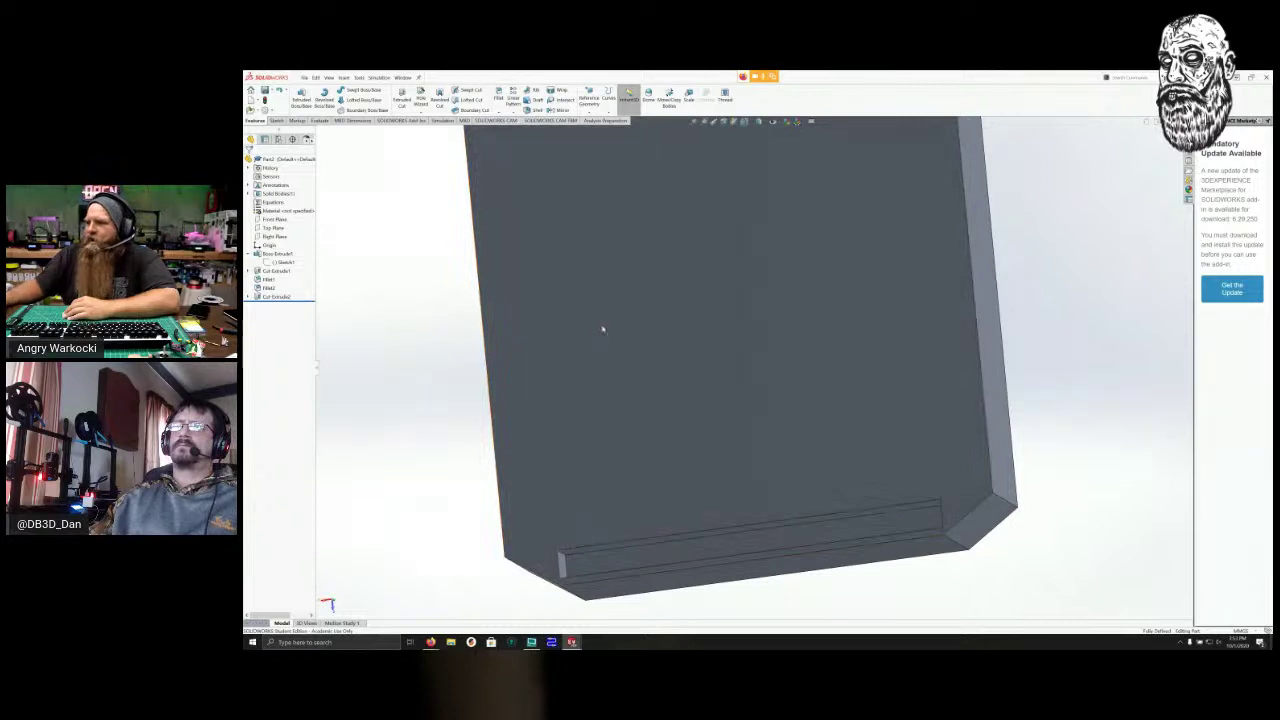
Examine the whole tray from above, from the sides and from below, including its hollow interior and angled corners.
middle_click_drag(575, 339, 357, 266)
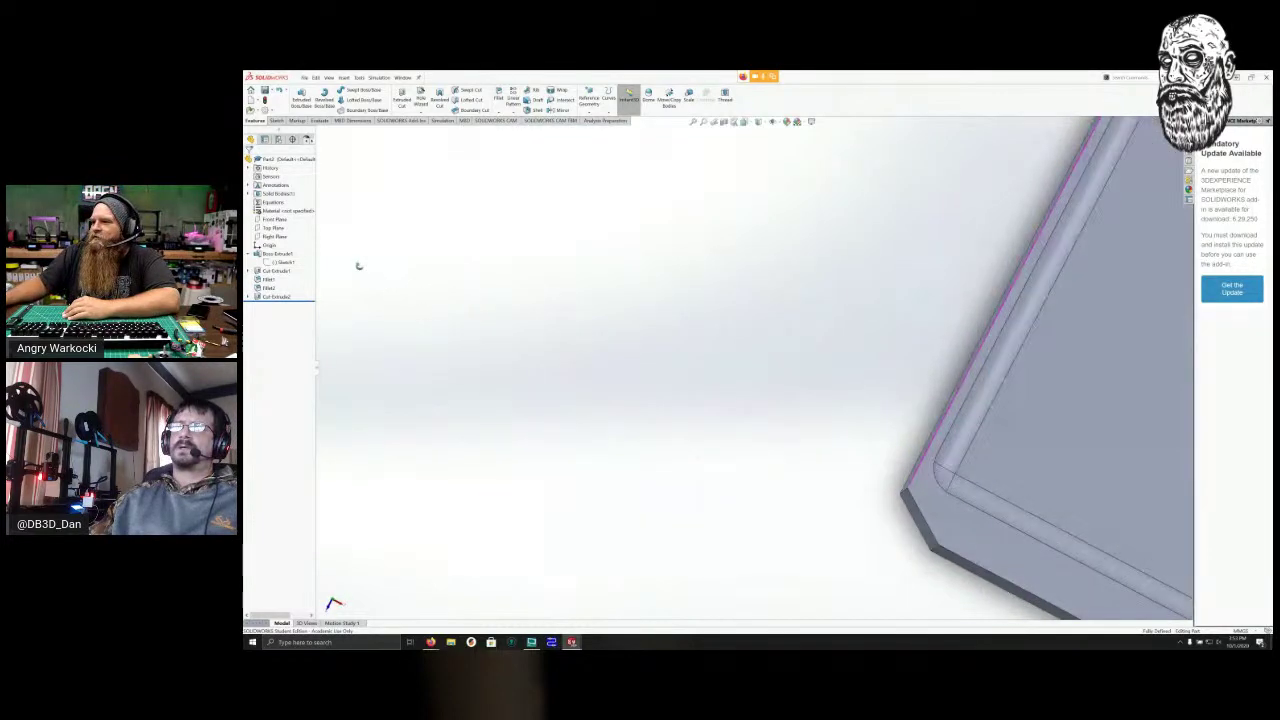
scroll(494, 368, "down", 2)
scroll(498, 370, "up", 4)
middle_click_drag(513, 409, 486, 323)
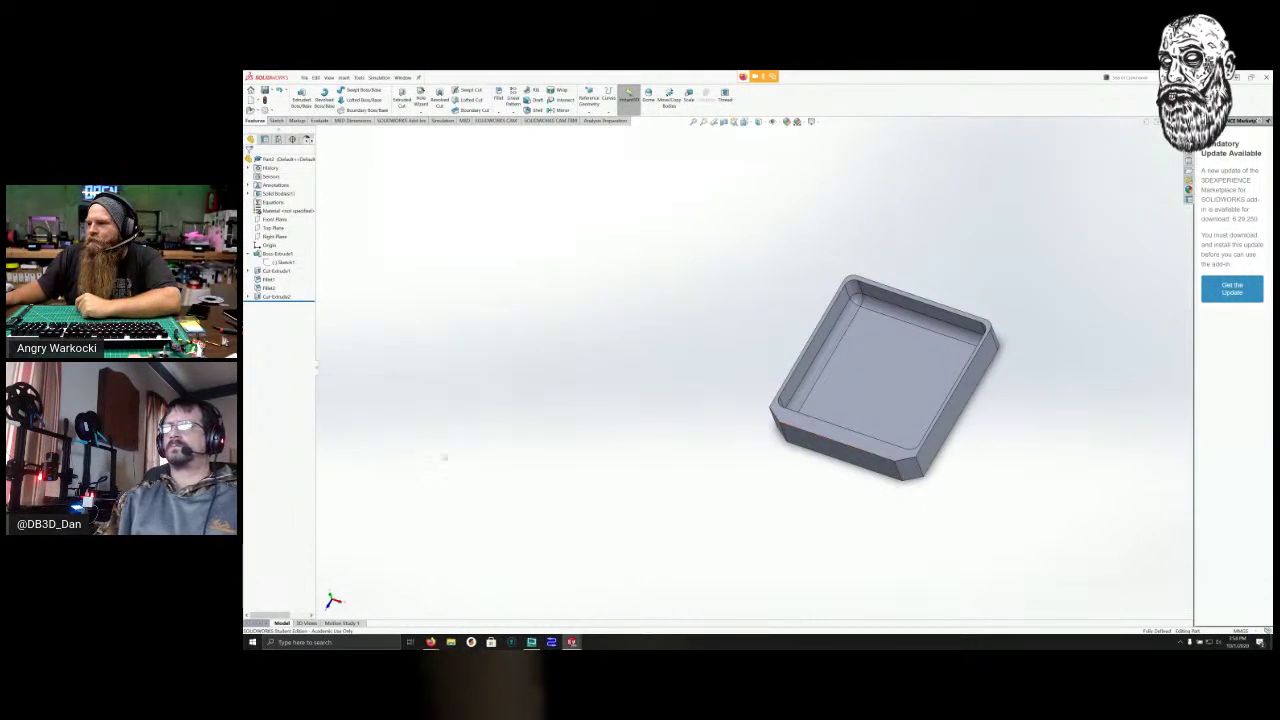
middle_click_drag(455, 447, 298, 405)
middle_click_drag(265, 310, 270, 420)
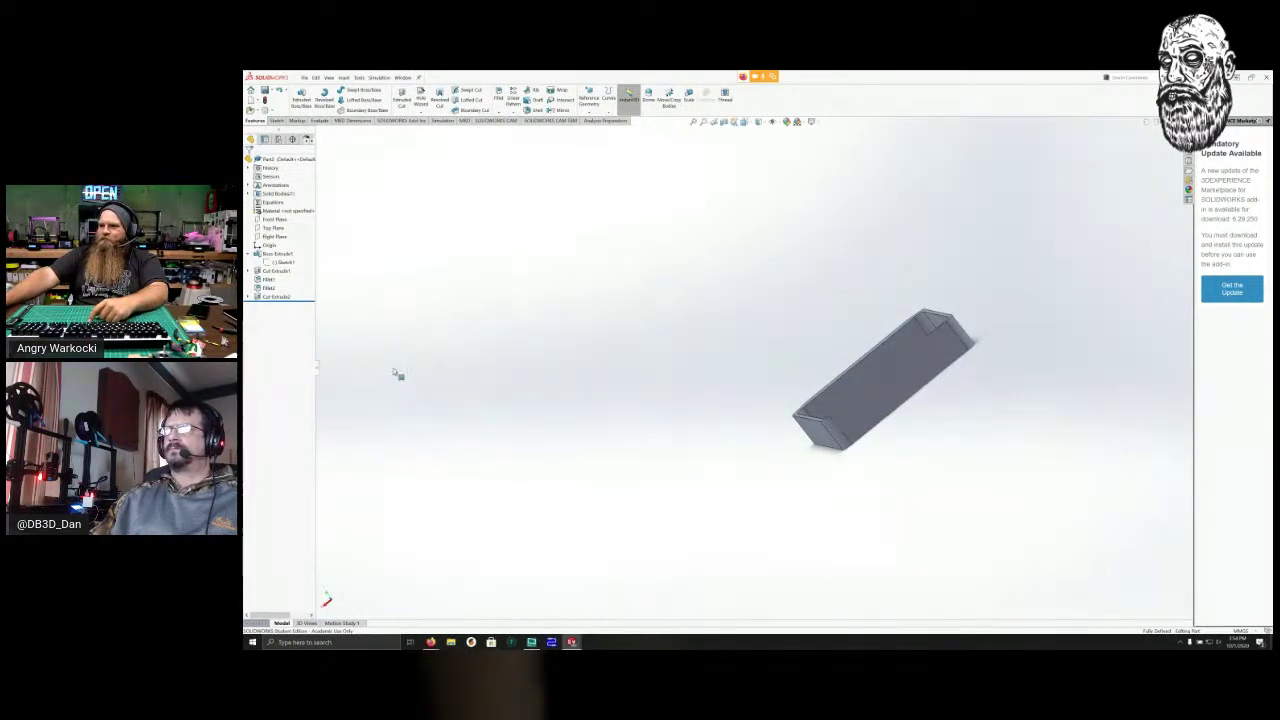
middle_click_drag(441, 411, 510, 439)
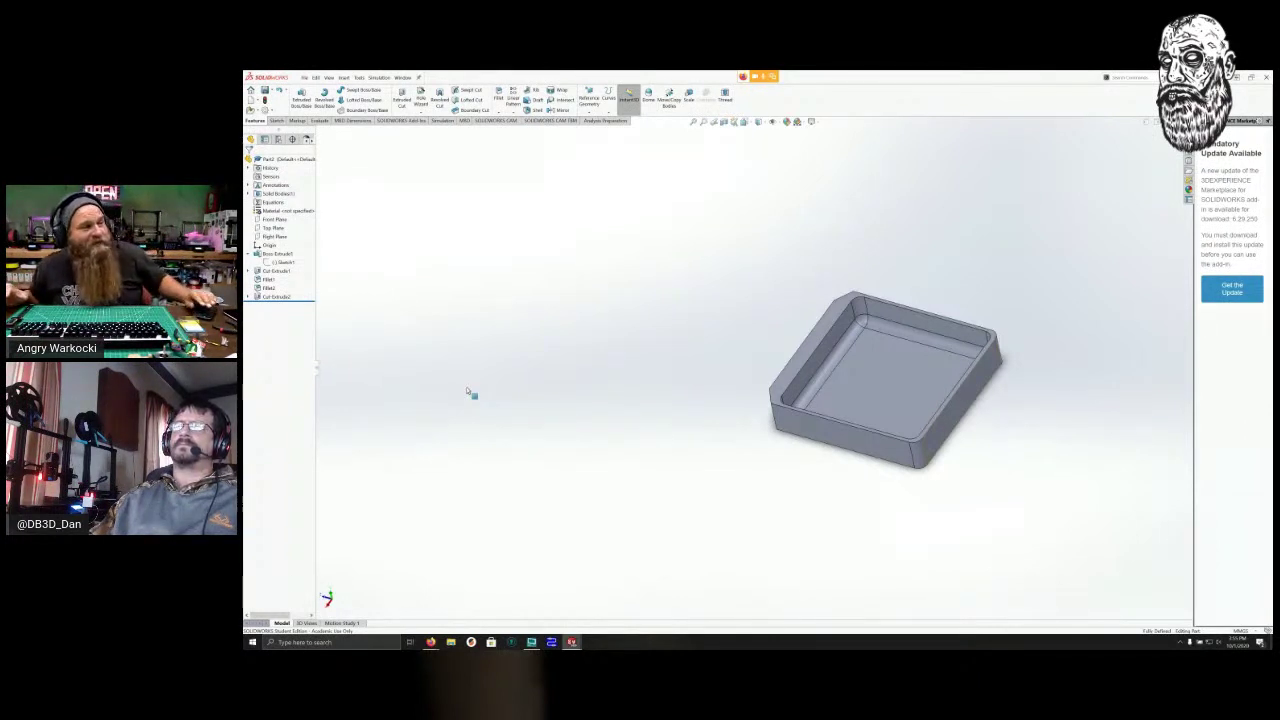
middle_click_drag(424, 511, 448, 524)
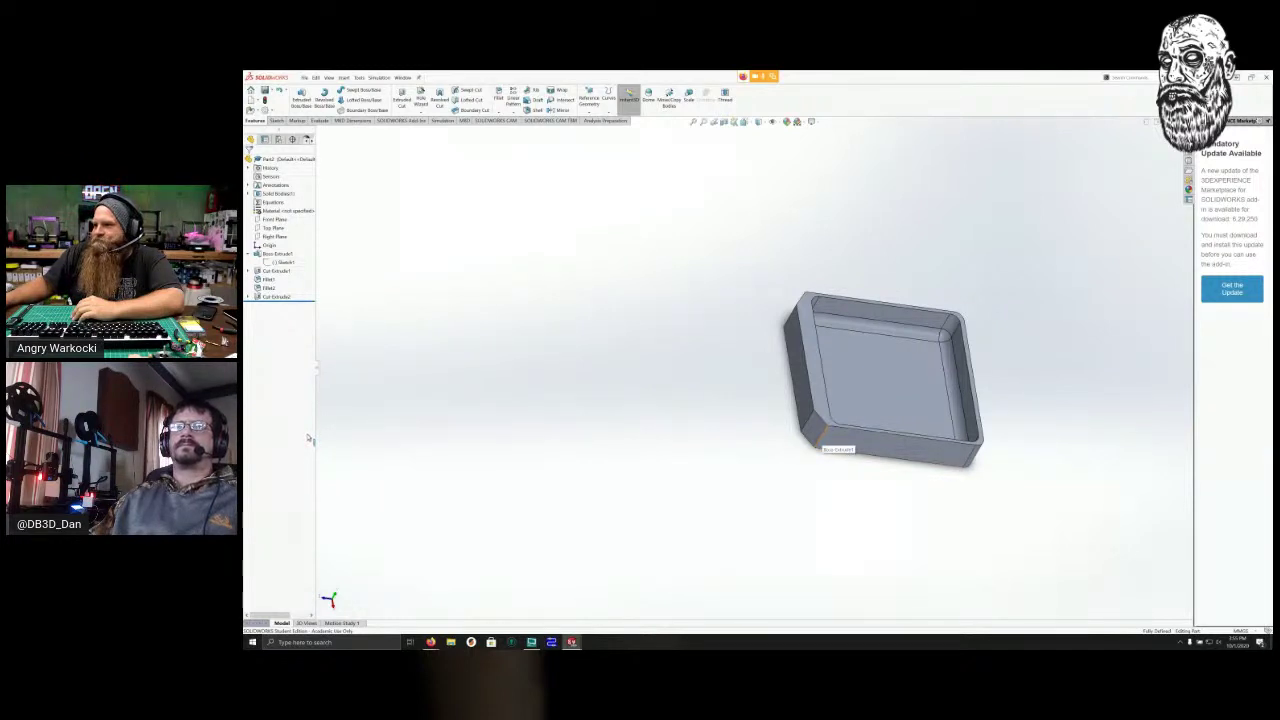
middle_click_drag(316, 474, 414, 429)
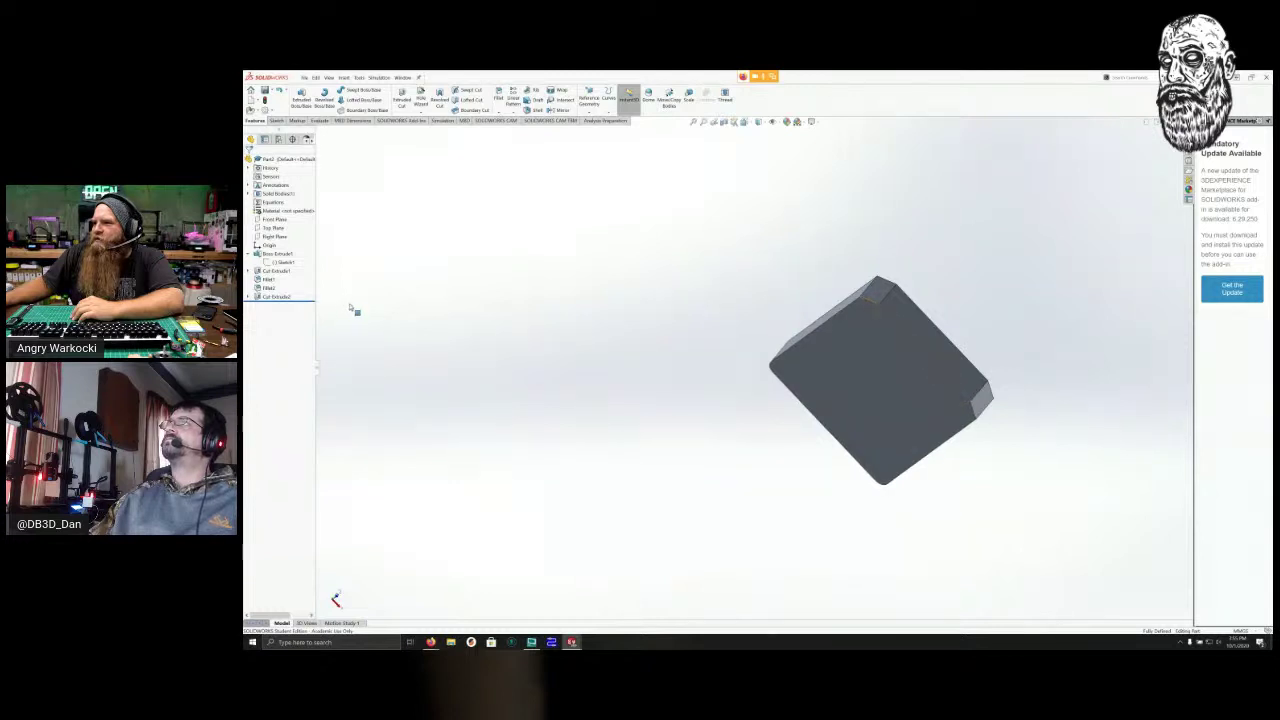
middle_click_drag(401, 348, 314, 349)
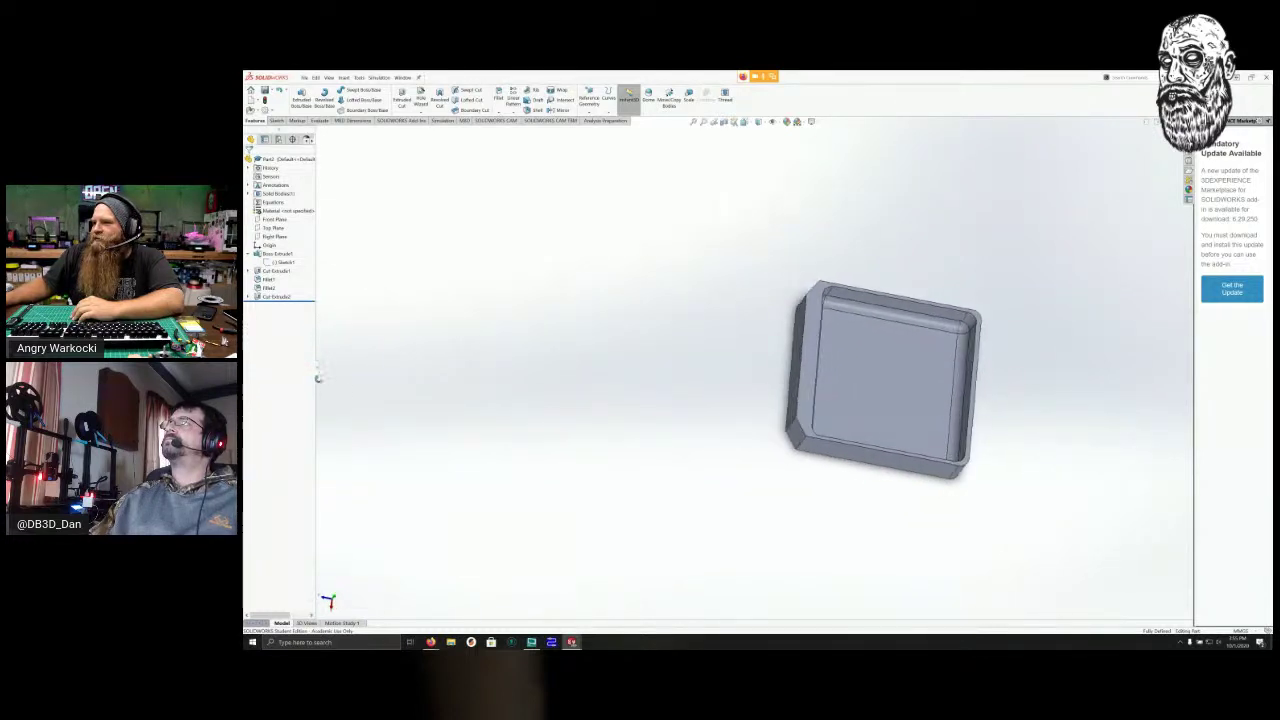
middle_click_drag(373, 401, 284, 236)
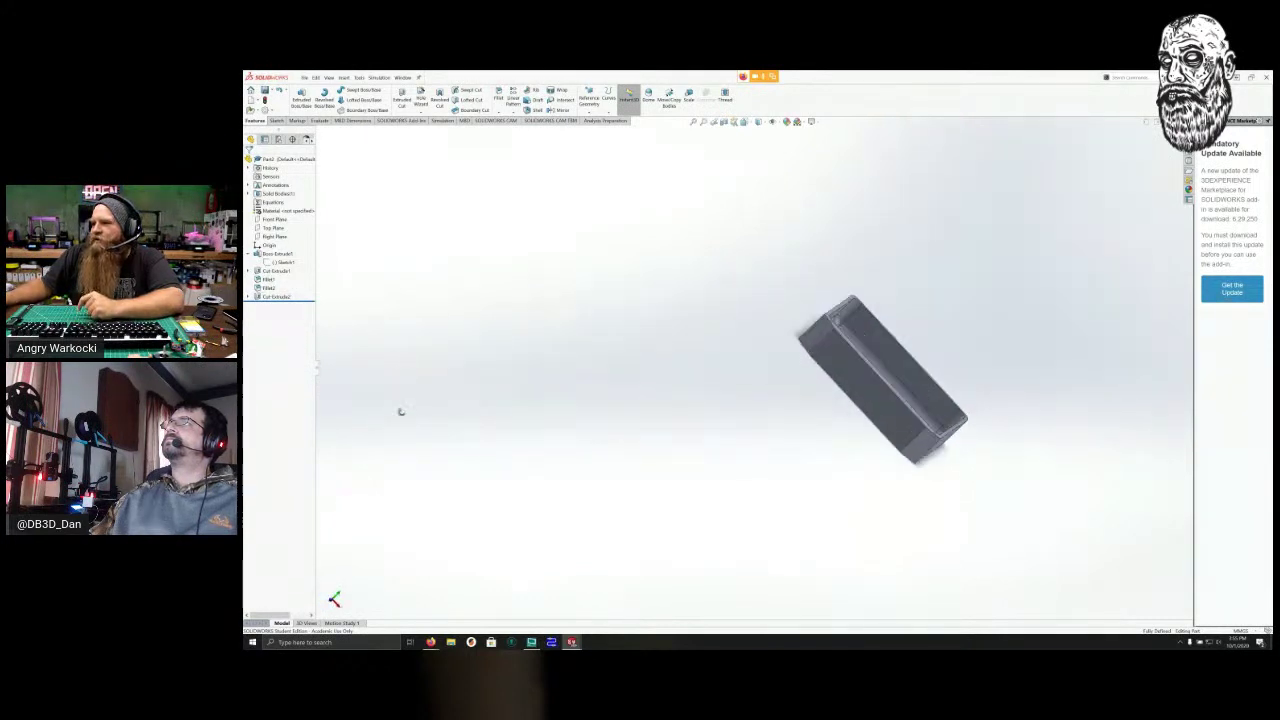
middle_click_drag(322, 262, 260, 293)
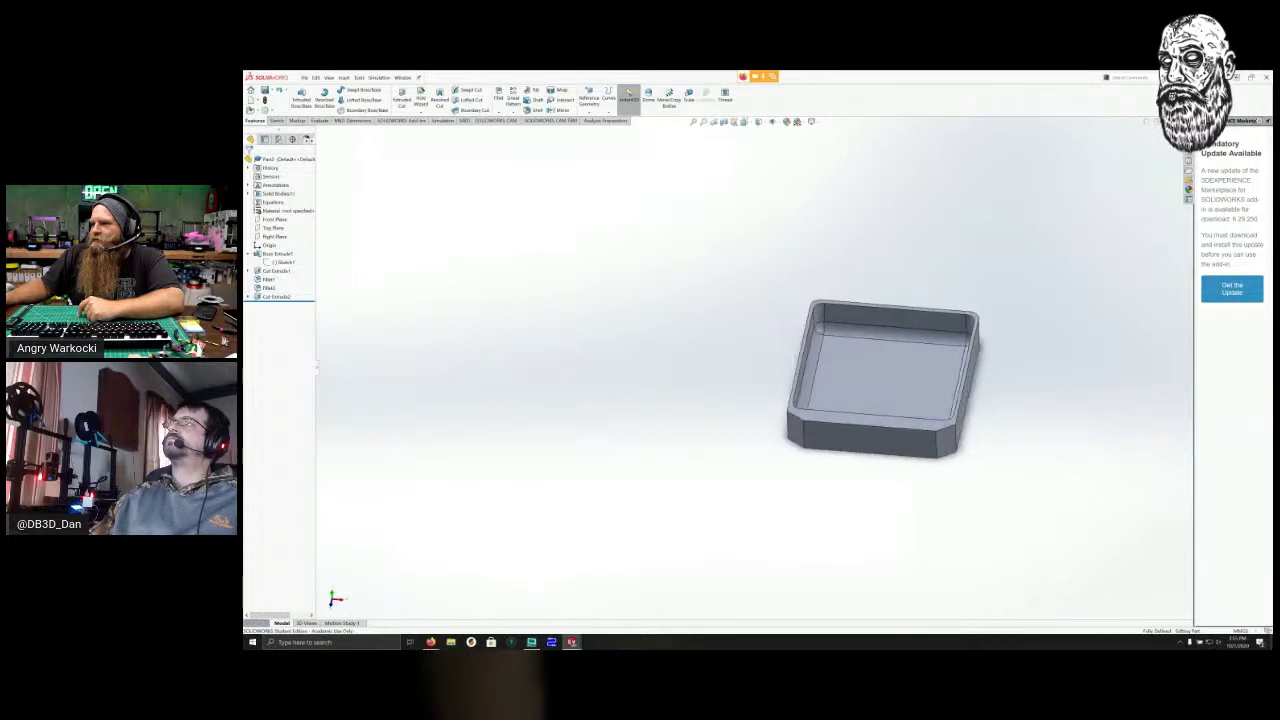
middle_click_drag(320, 235, 397, 210)
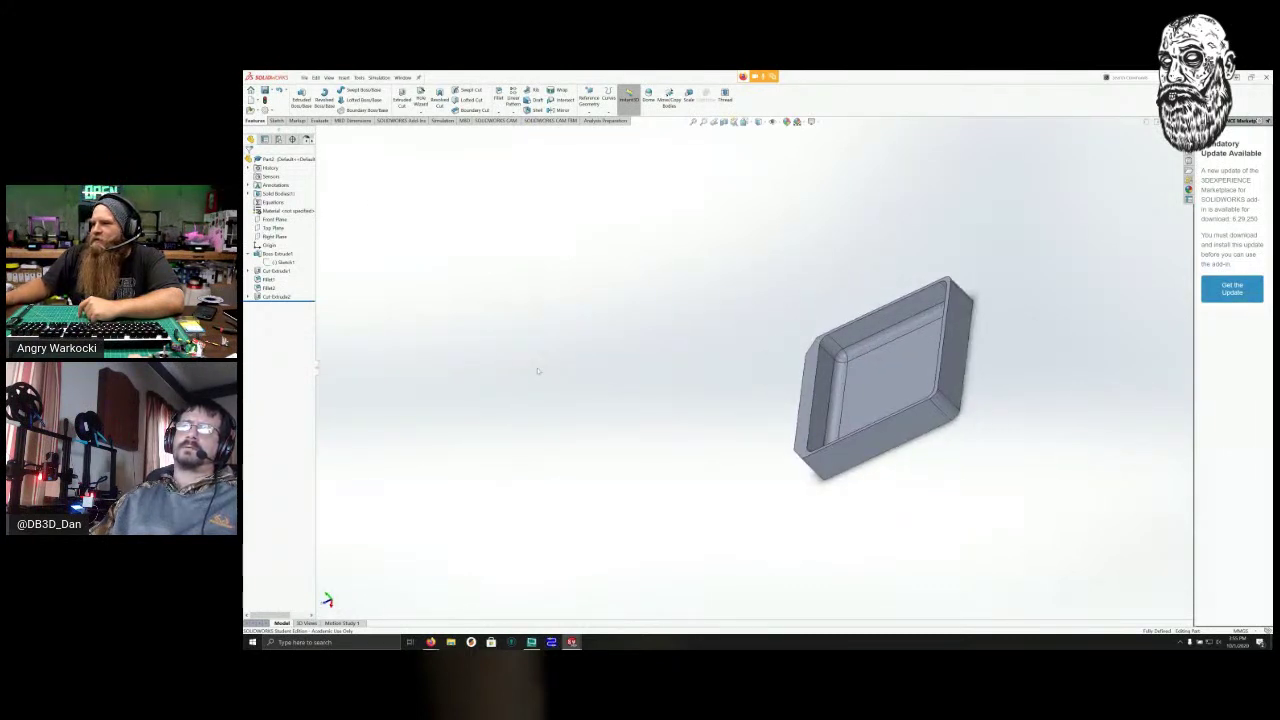
middle_click_drag(475, 375, 508, 398)
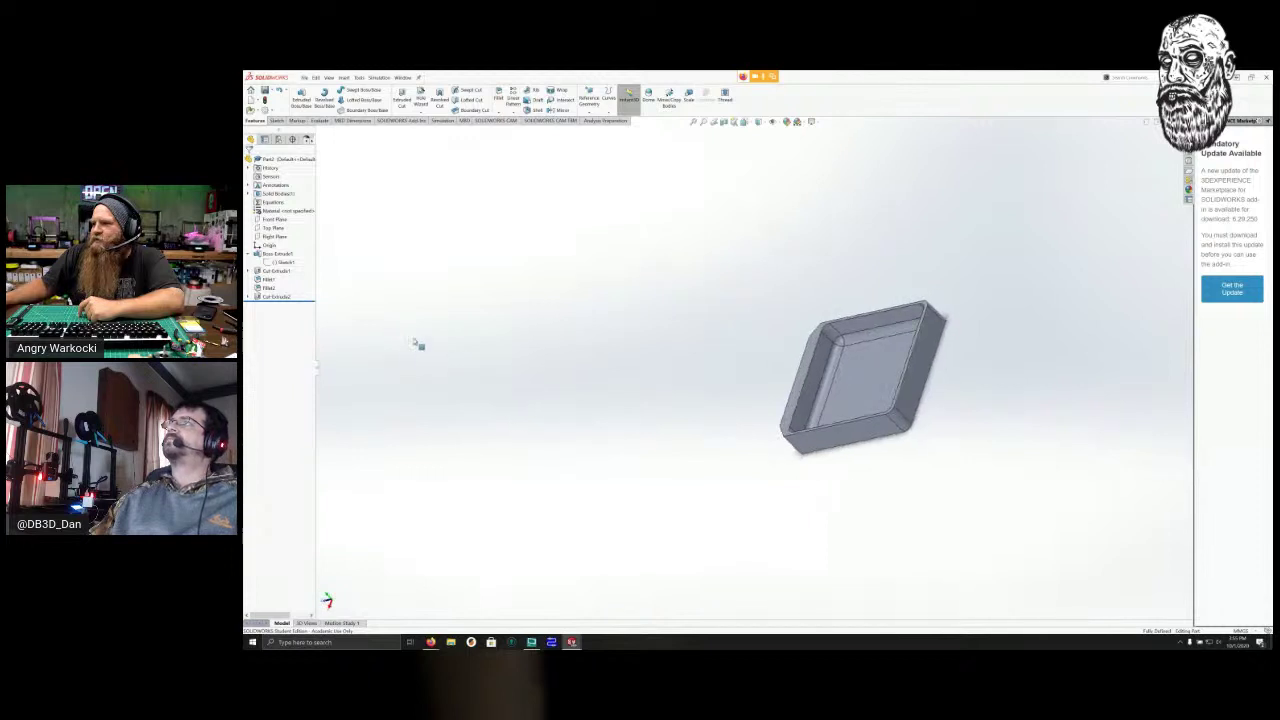
scroll(353, 351, "down", 8)
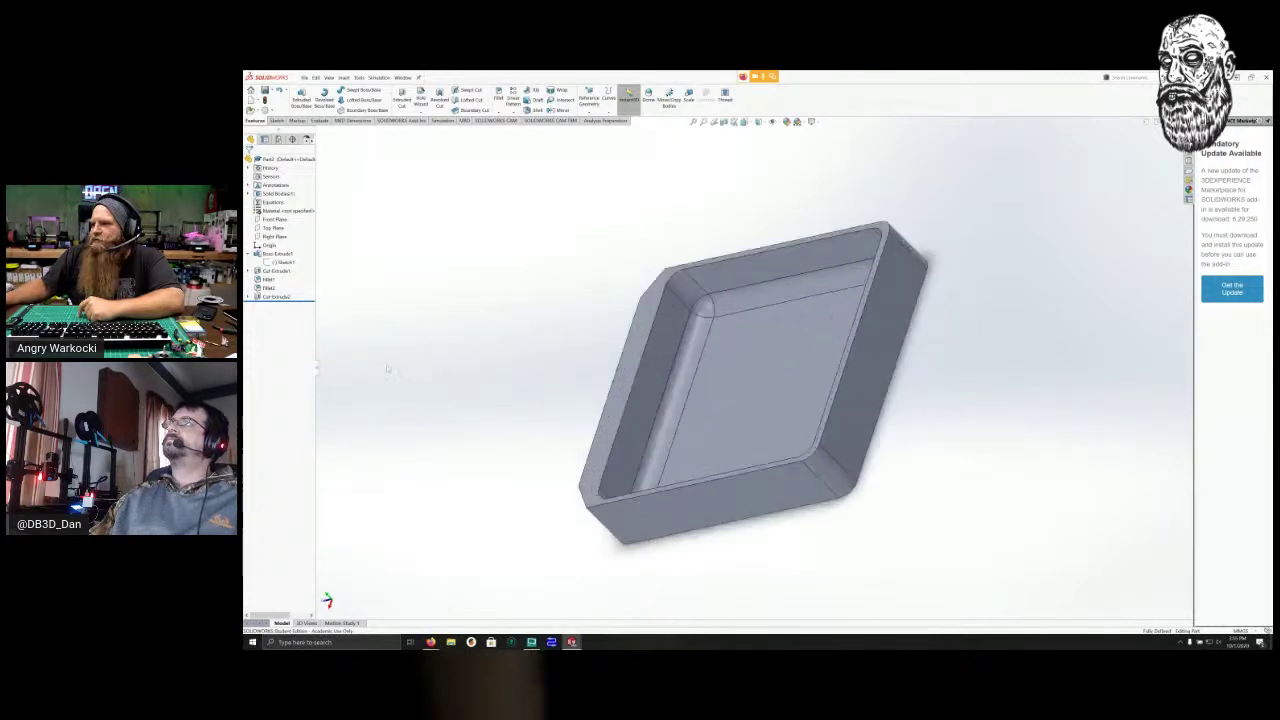
scroll(343, 338, "up", 5)
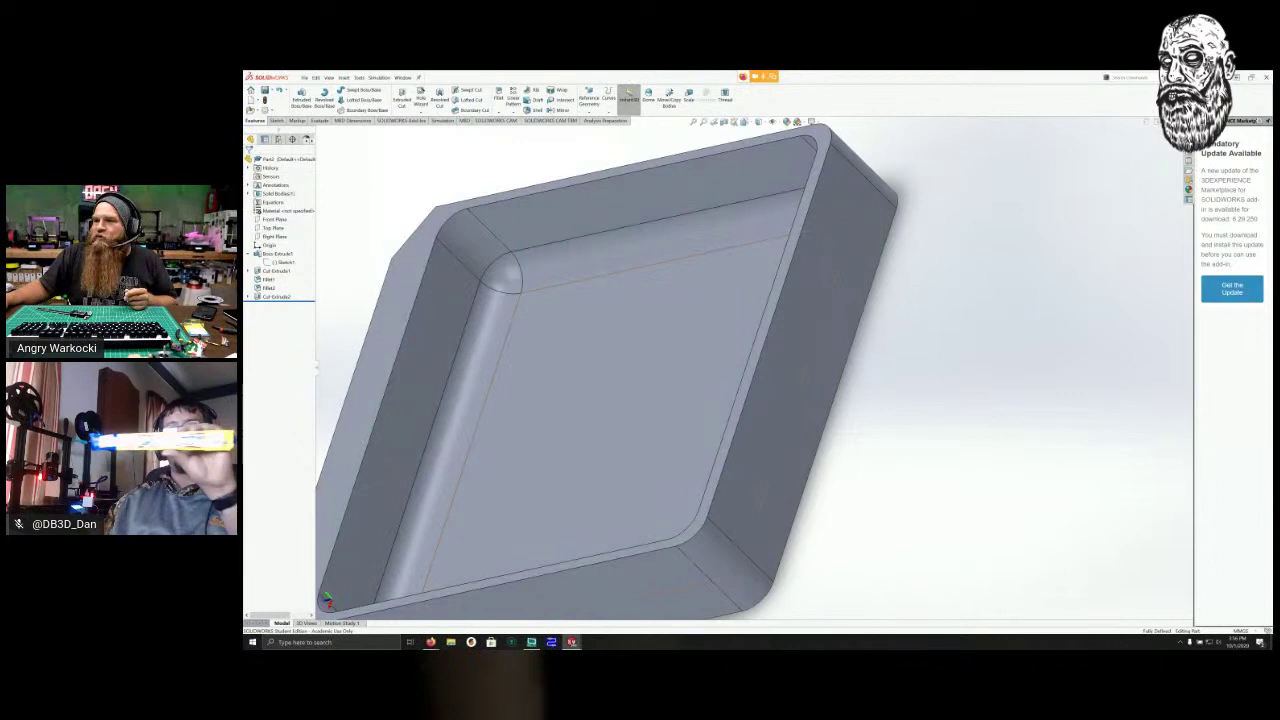
middle_click_drag(391, 450, 399, 410)
scroll(730, 360, "down", 6)
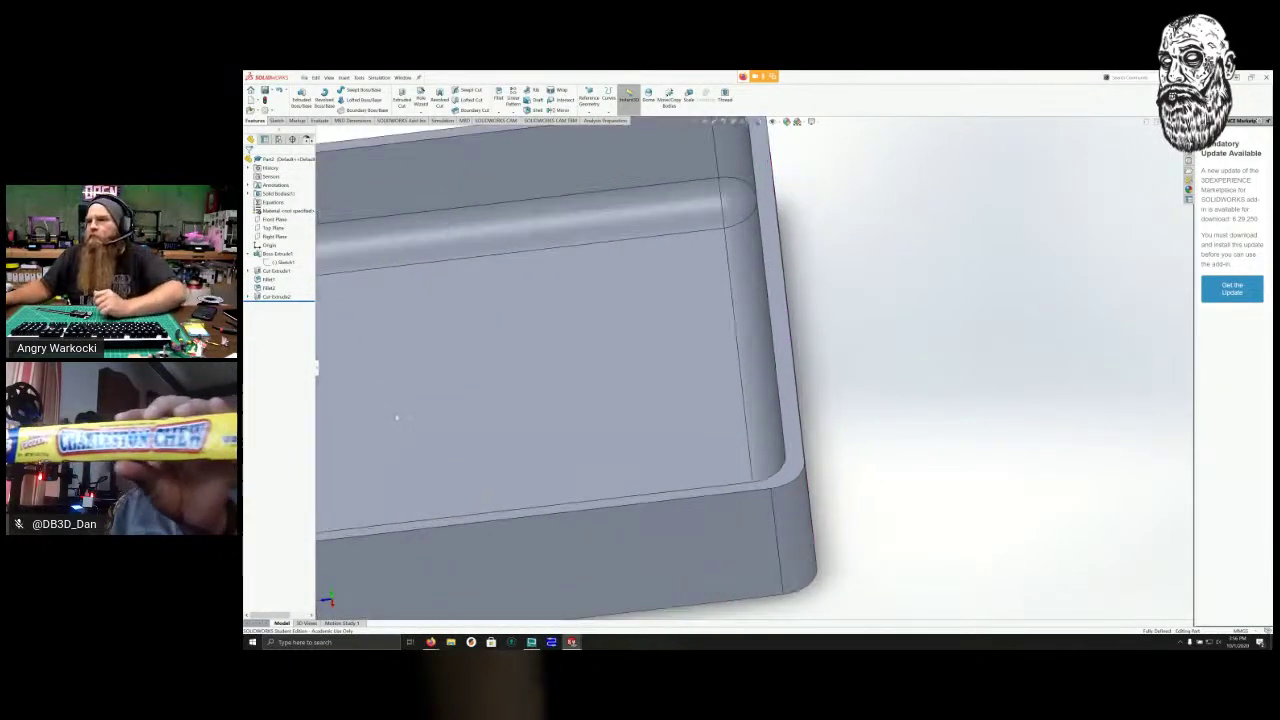
middle_click_drag(690, 370, 715, 432)
middle_click_drag(765, 352, 760, 400)
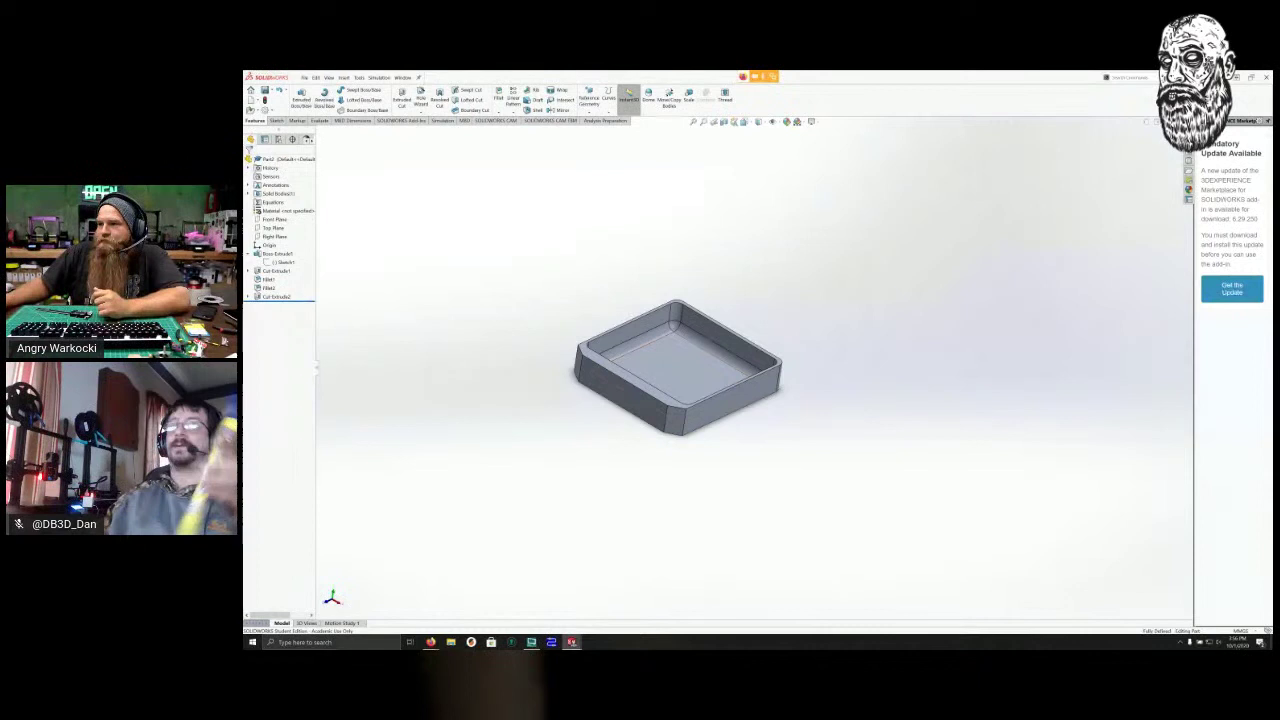
scroll(710, 372, "down", 5)
scroll(710, 372, "up", 4)
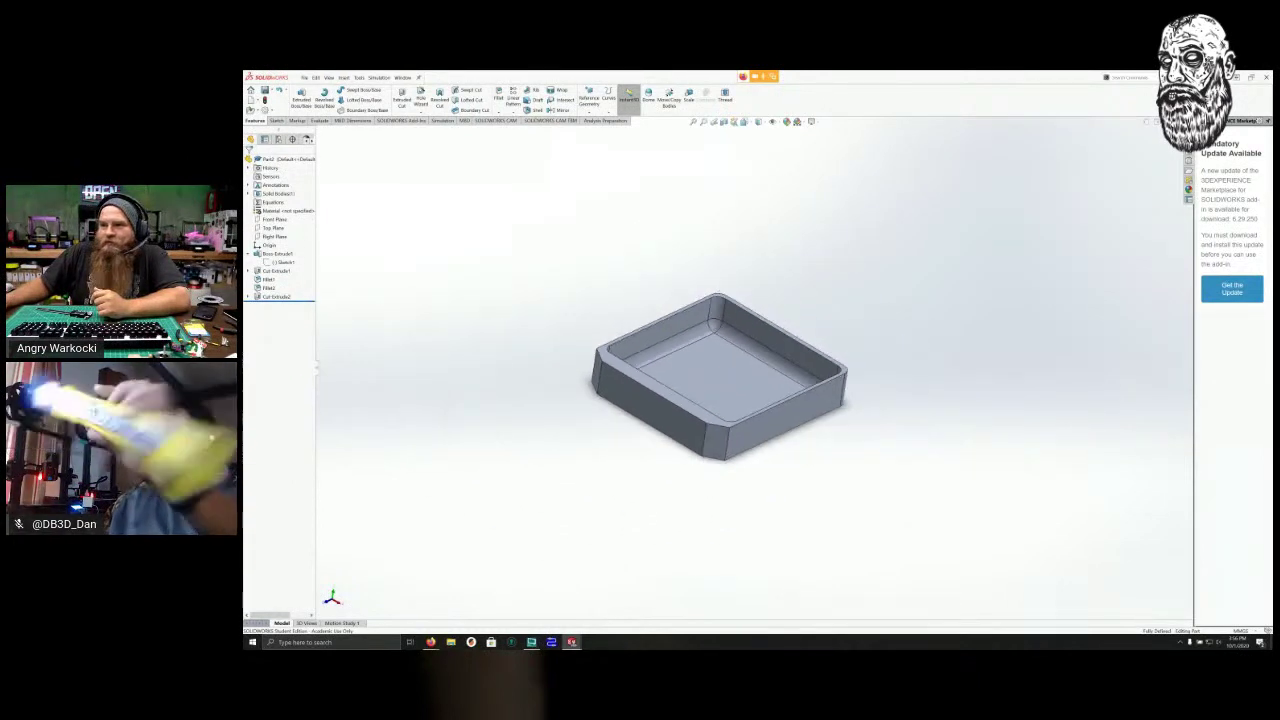
mouse_move(702, 367)
middle_mouse_down()
mouse_move(748, 412)
mouse_move(734, 418)
mouse_move(748, 392)
mouse_move(712, 350)
mouse_move(738, 330)
mouse_move(712, 366)
mouse_move(780, 337)
mouse_move(702, 365)
middle_mouse_up()
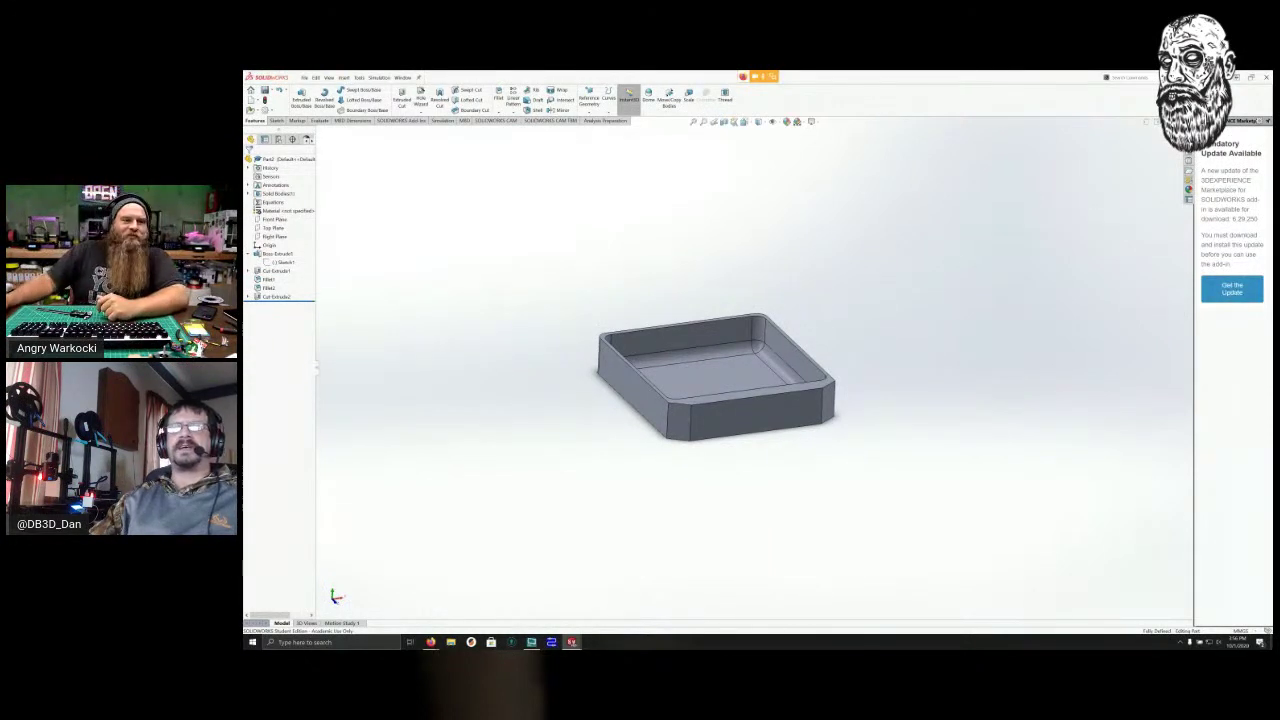
scroll(742, 367, "down", 5)
scroll(742, 367, "up", 4)
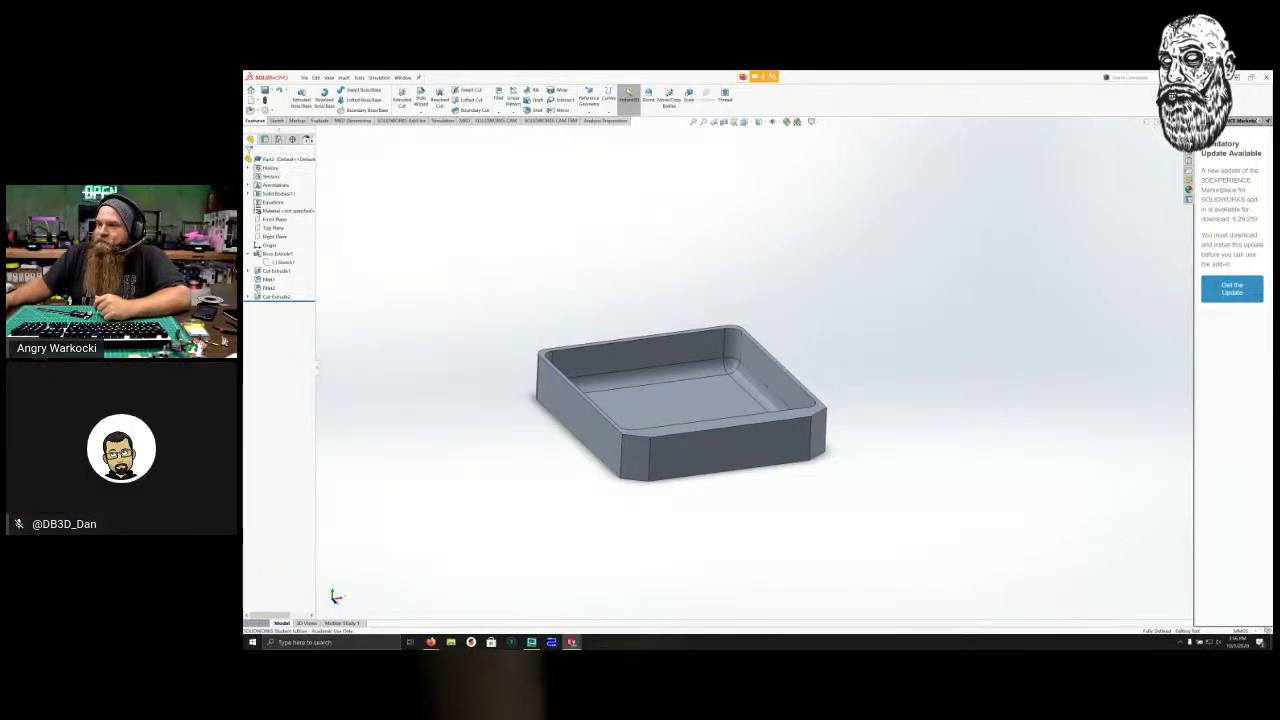
scroll(766, 360, "down", 5)
scroll(766, 360, "up", 6)
Inspect the tray's angled-corner end and the pocket cut beneath it from the underside and from above.
middle_click_drag(359, 333, 321, 215)
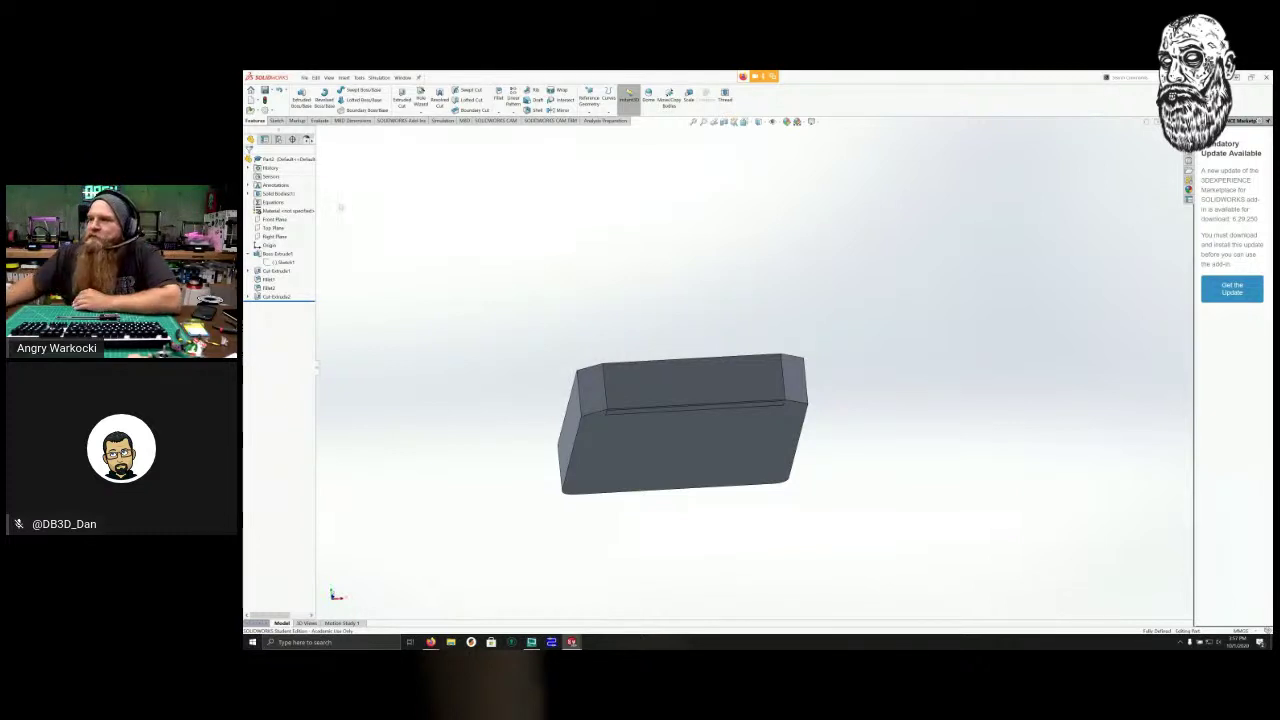
scroll(875, 167, "down", 3)
scroll(281, 302, "up", 6)
middle_click_drag(282, 302, 307, 474)
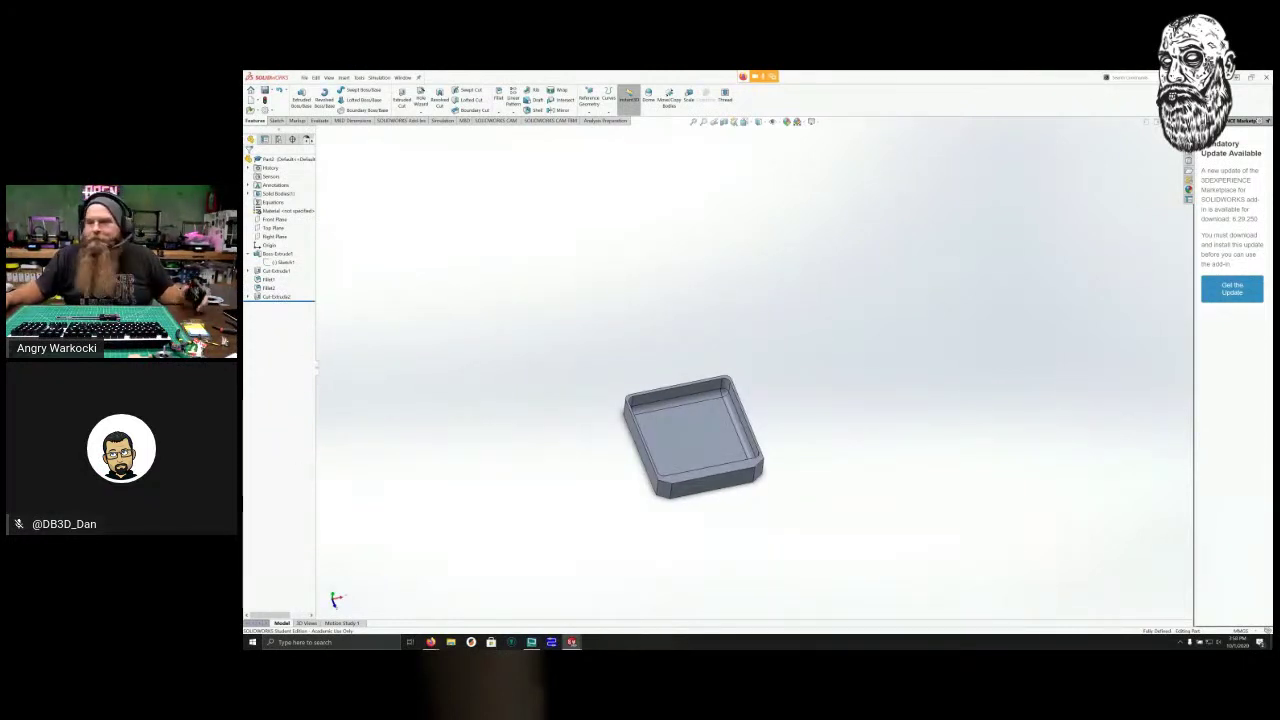
scroll(700, 430, "up", 3)
scroll(708, 435, "down", 9)
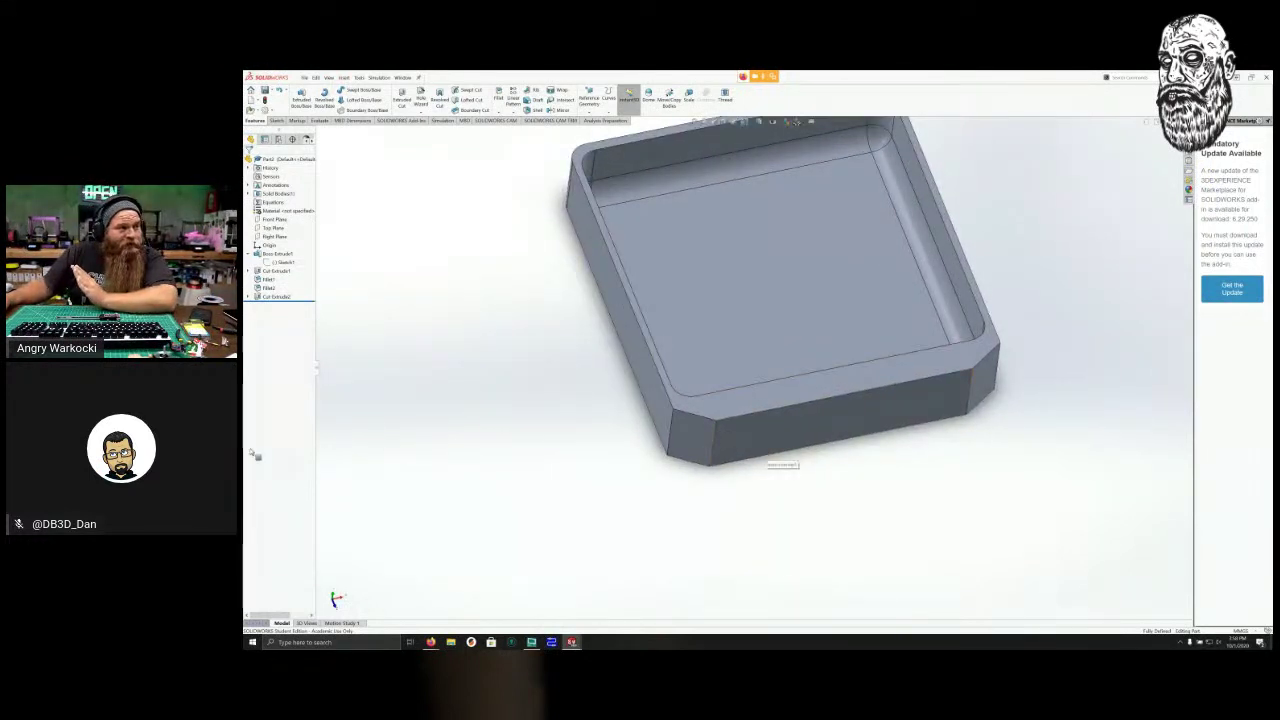
scroll(432, 449, "down", 1)
scroll(431, 447, "up", 2)
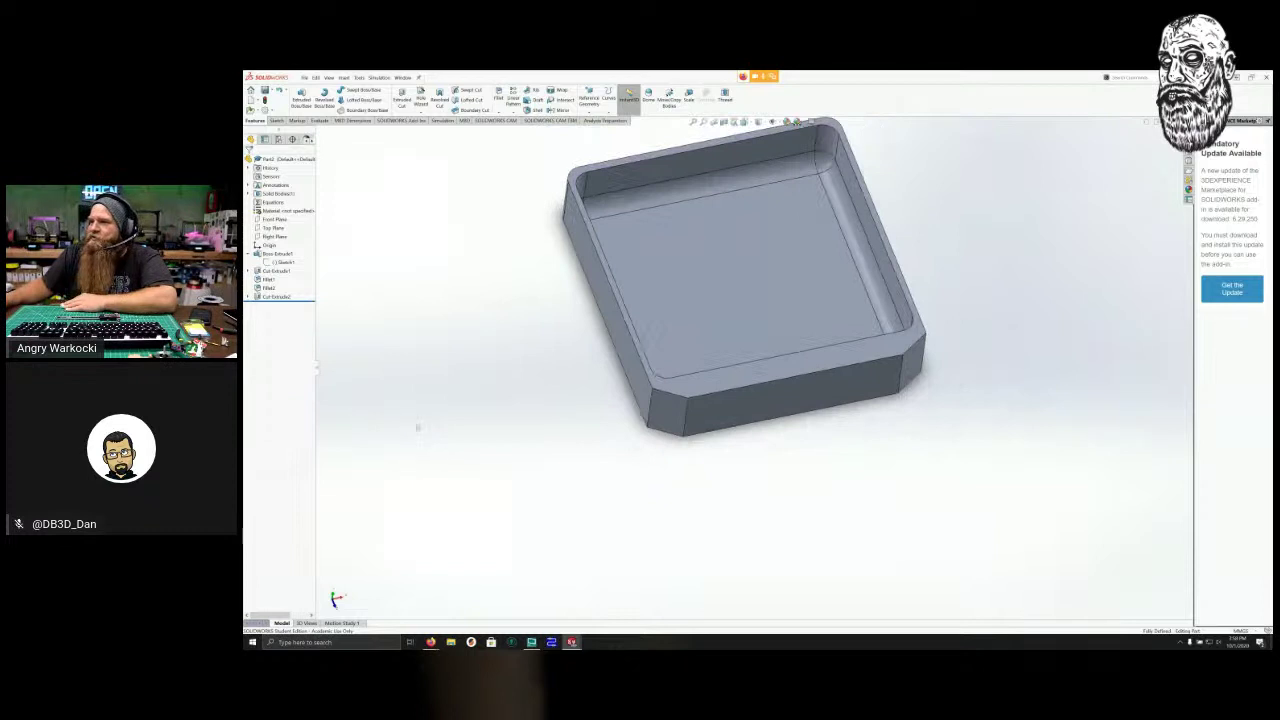
scroll(740, 233, "down", 2)
scroll(748, 250, "up", 3)
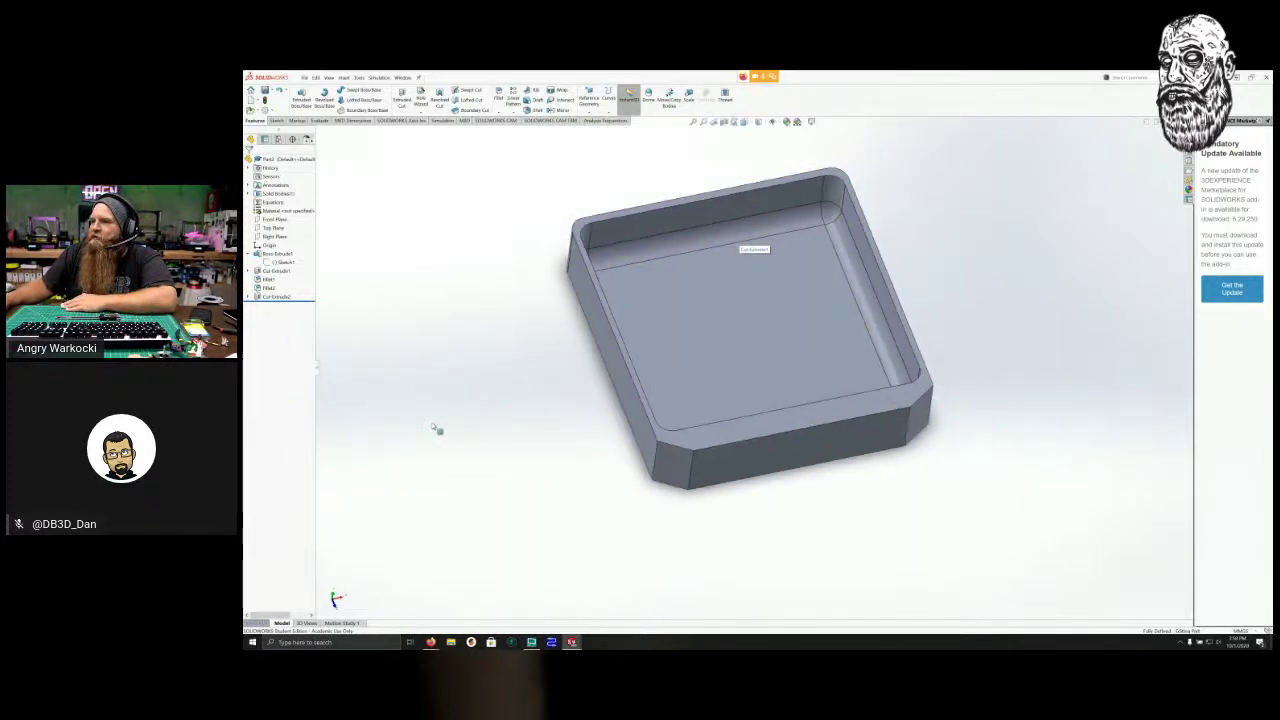
middle_click_drag(437, 429, 452, 329)
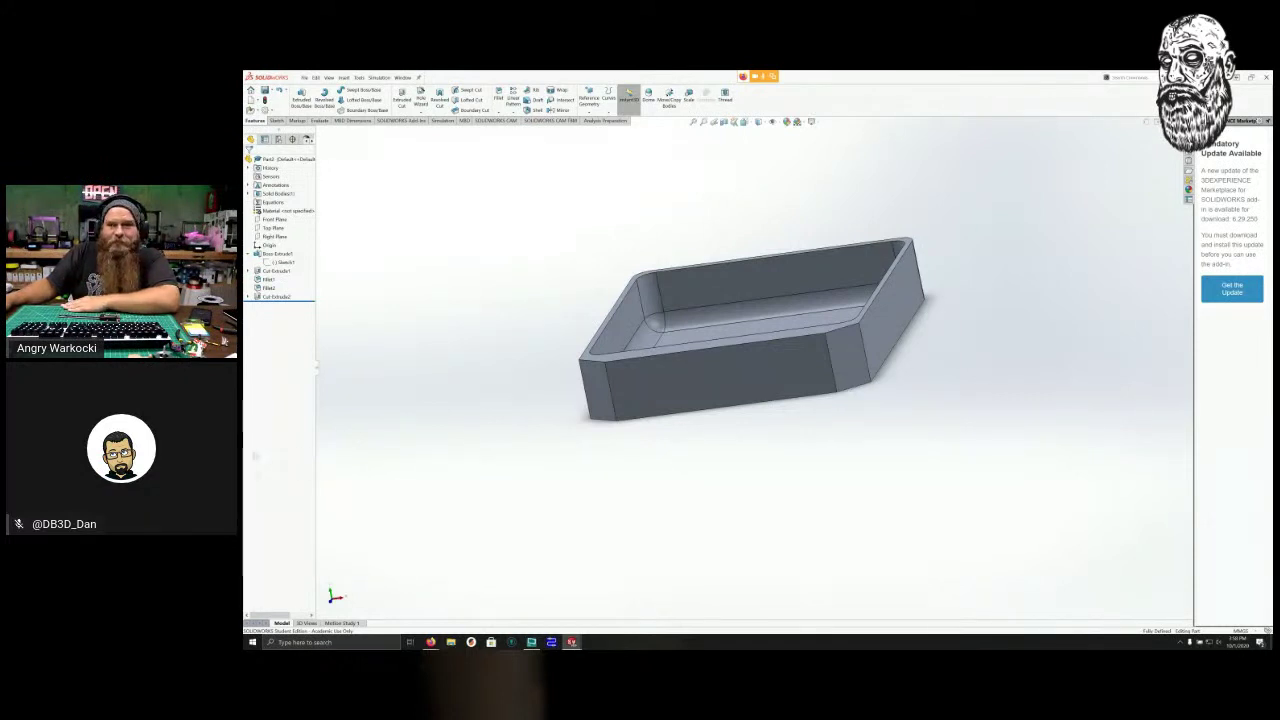
middle_click_drag(374, 443, 404, 446)
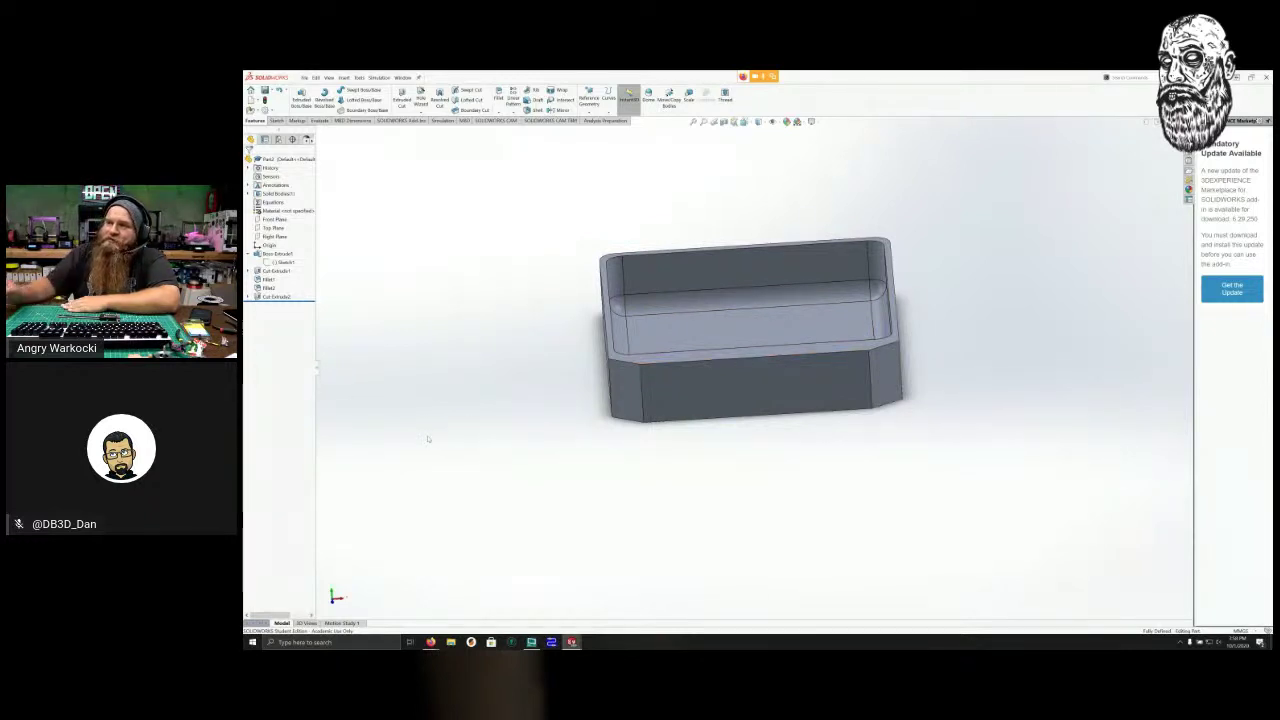
middle_click_drag(435, 415, 404, 240)
mouse_move(374, 245)
middle_mouse_down()
mouse_move(406, 306)
mouse_move(324, 318)
mouse_move(409, 331)
mouse_move(440, 254)
mouse_move(423, 160)
mouse_move(537, 211)
mouse_move(503, 357)
mouse_move(456, 430)
mouse_move(529, 446)
mouse_move(467, 355)
mouse_move(409, 351)
mouse_move(403, 314)
mouse_move(489, 302)
mouse_move(520, 277)
mouse_move(397, 300)
mouse_move(401, 369)
mouse_move(386, 392)
middle_mouse_up()
scroll(320, 400, "down", 6)
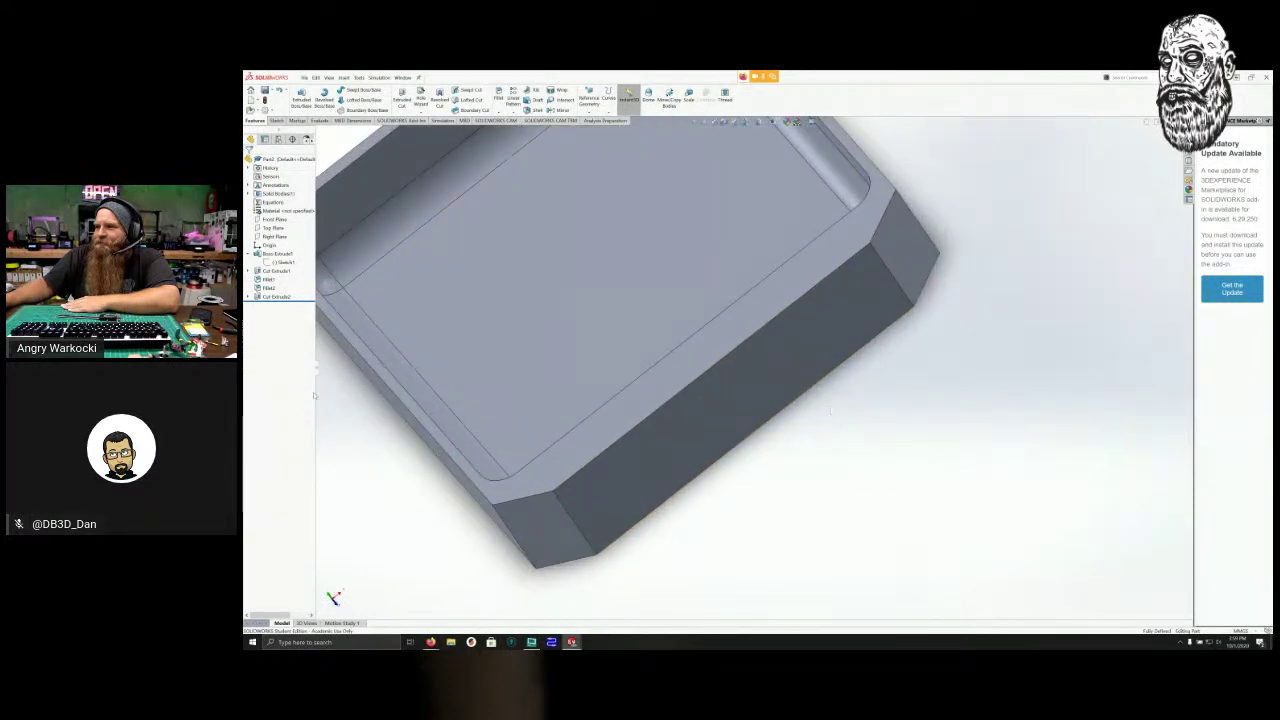
scroll(314, 396, "up", 1)
middle_click_drag(305, 407, 677, 505)
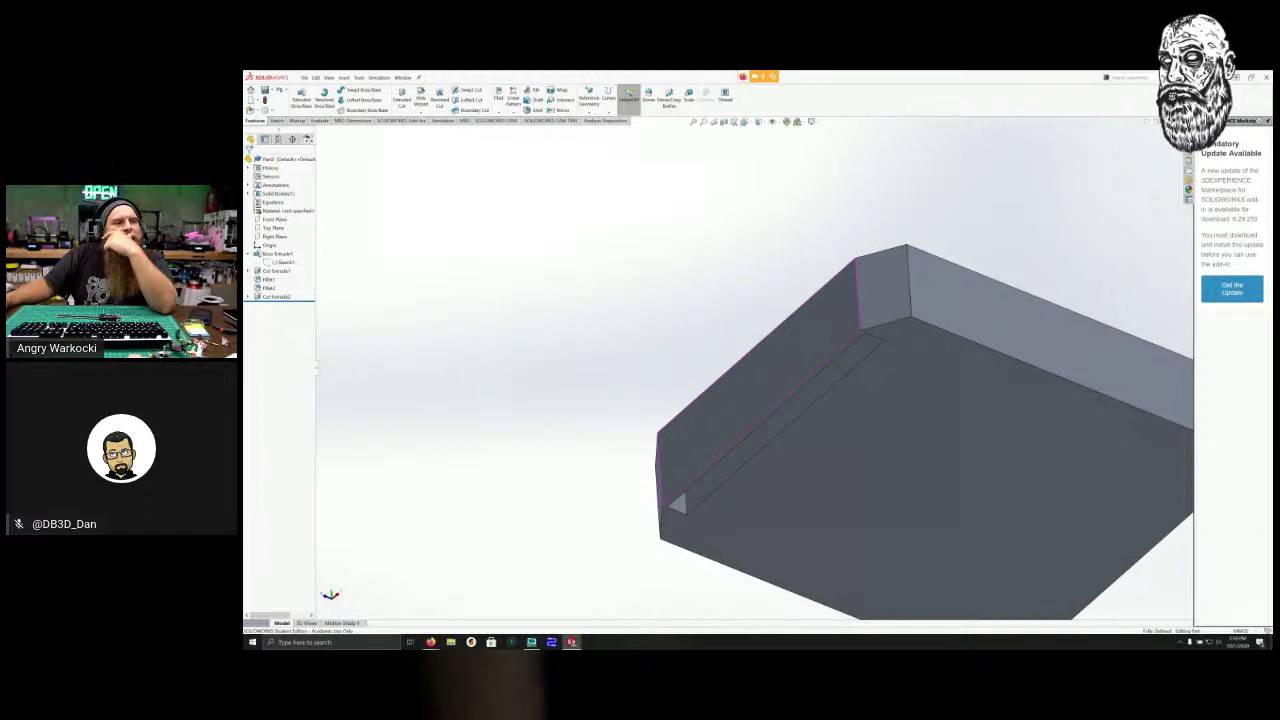
middle_click_drag(677, 505, 297, 358)
scroll(638, 343, "down", 1)
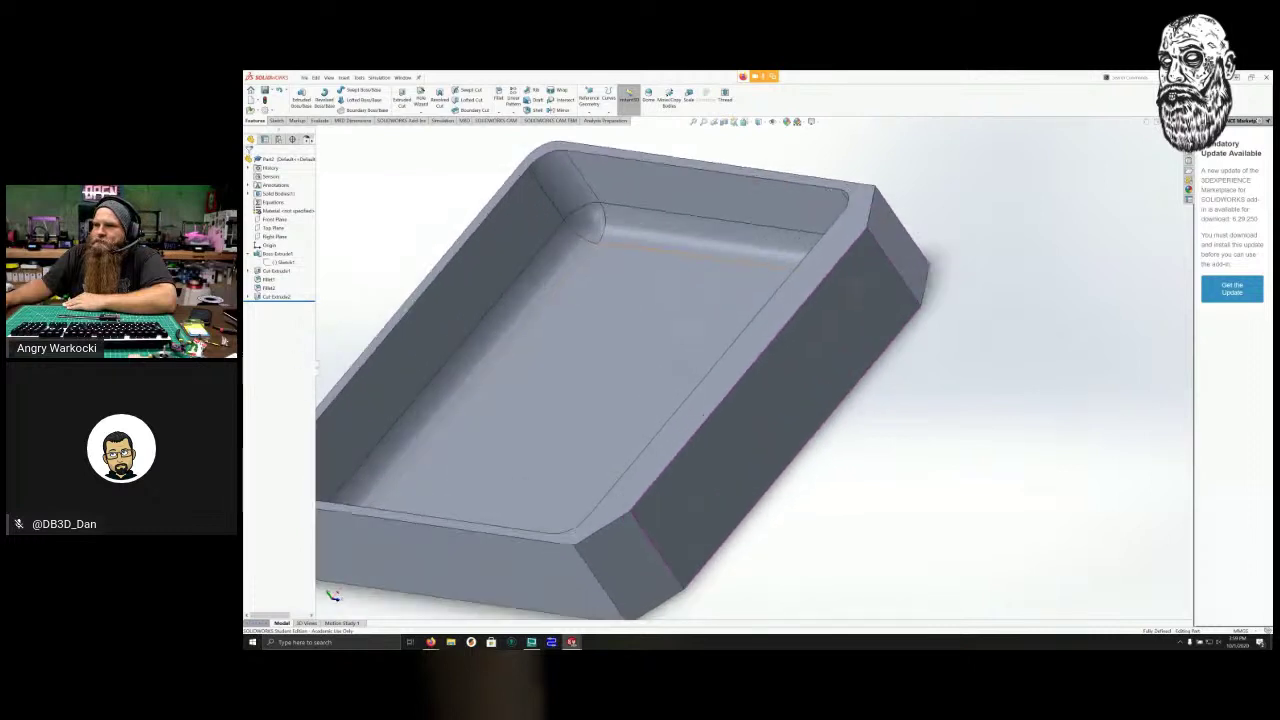
scroll(638, 343, "up", 3)
middle_click_drag(323, 428, 345, 251)
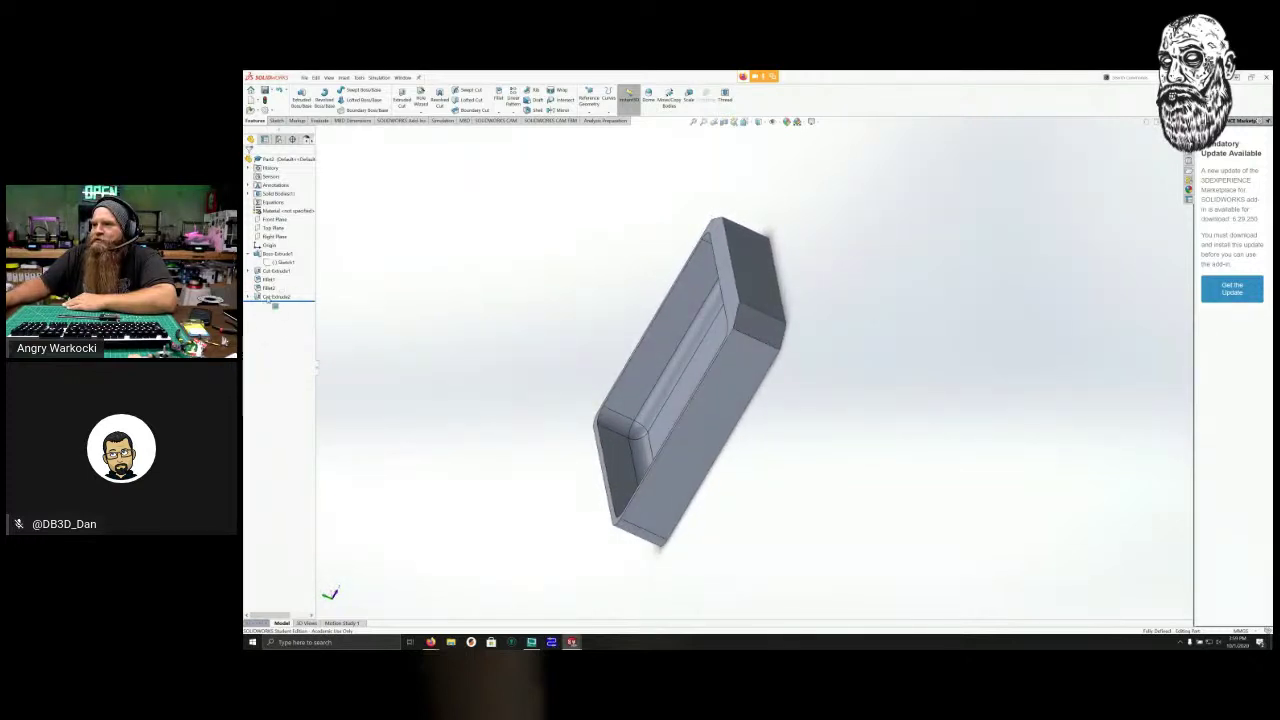
middle_click_drag(345, 251, 248, 425)
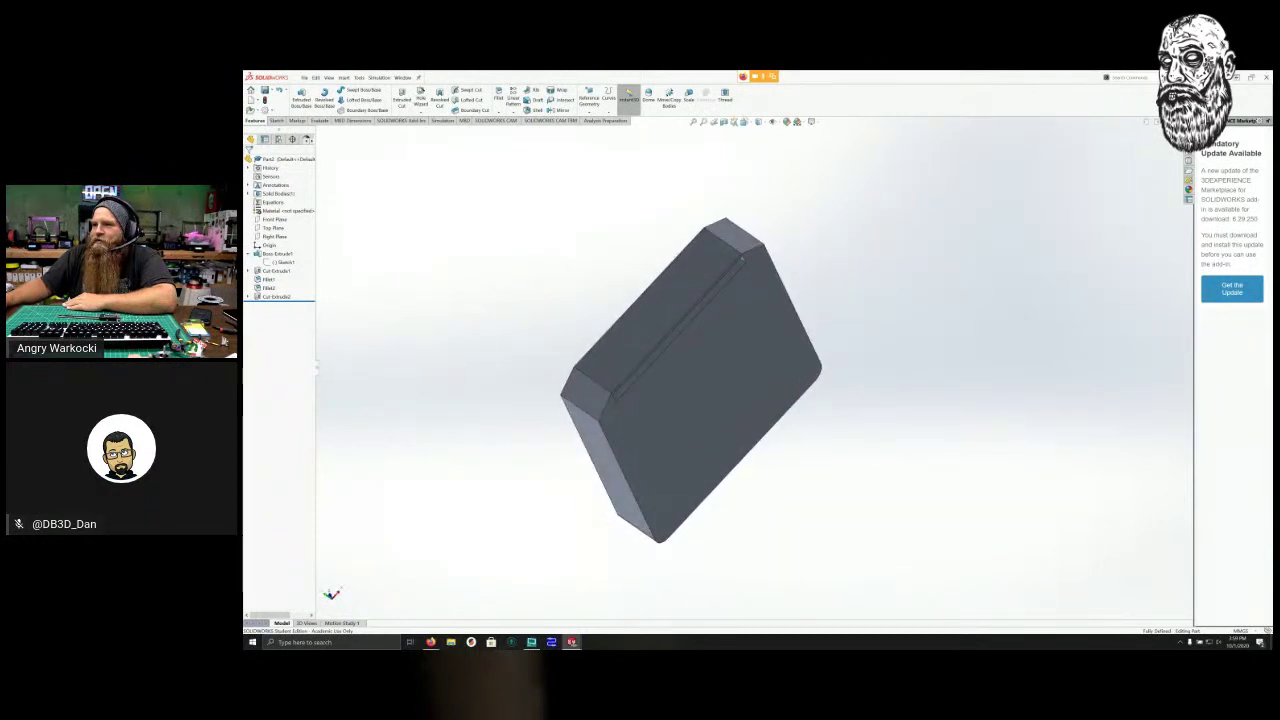
Set the depth of the rectangular pocket cut in the tray's underside to 20 mm.
middle_click_drag(700, 400, 670, 366)
middle_click_drag(730, 244, 743, 242)
middle_click_drag(245, 337, 282, 370)
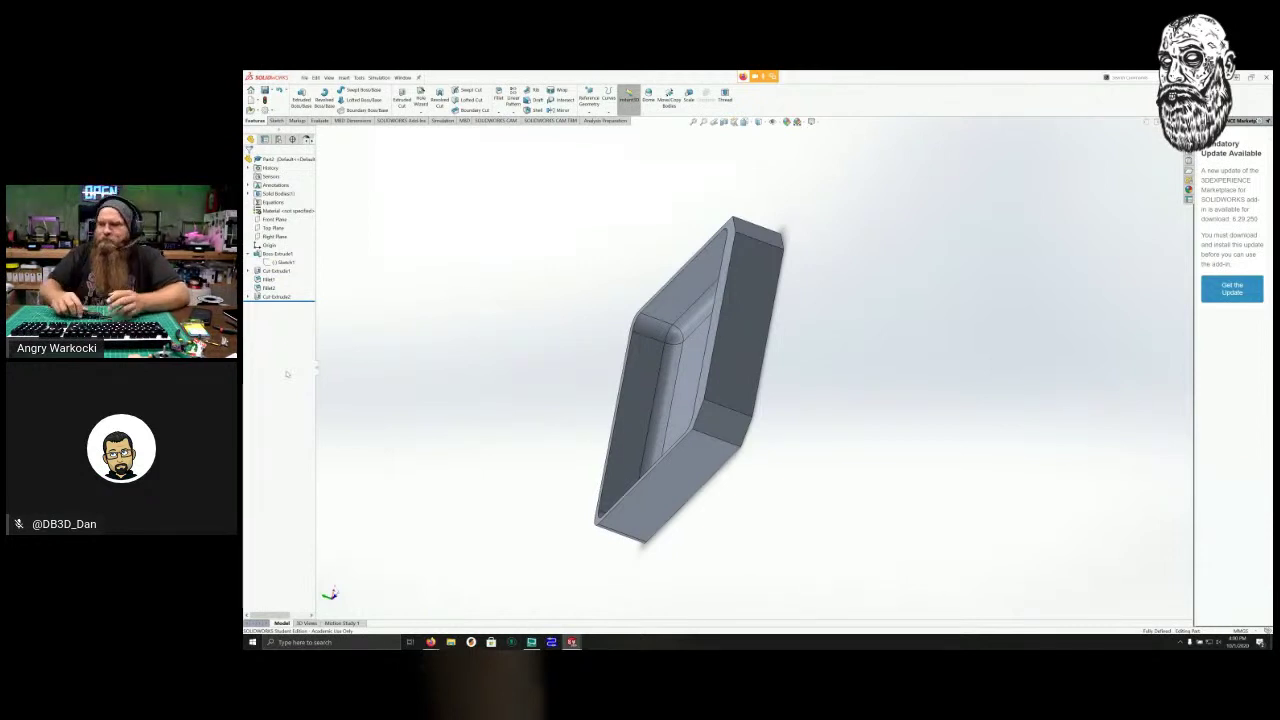
middle_click_drag(311, 315, 267, 316)
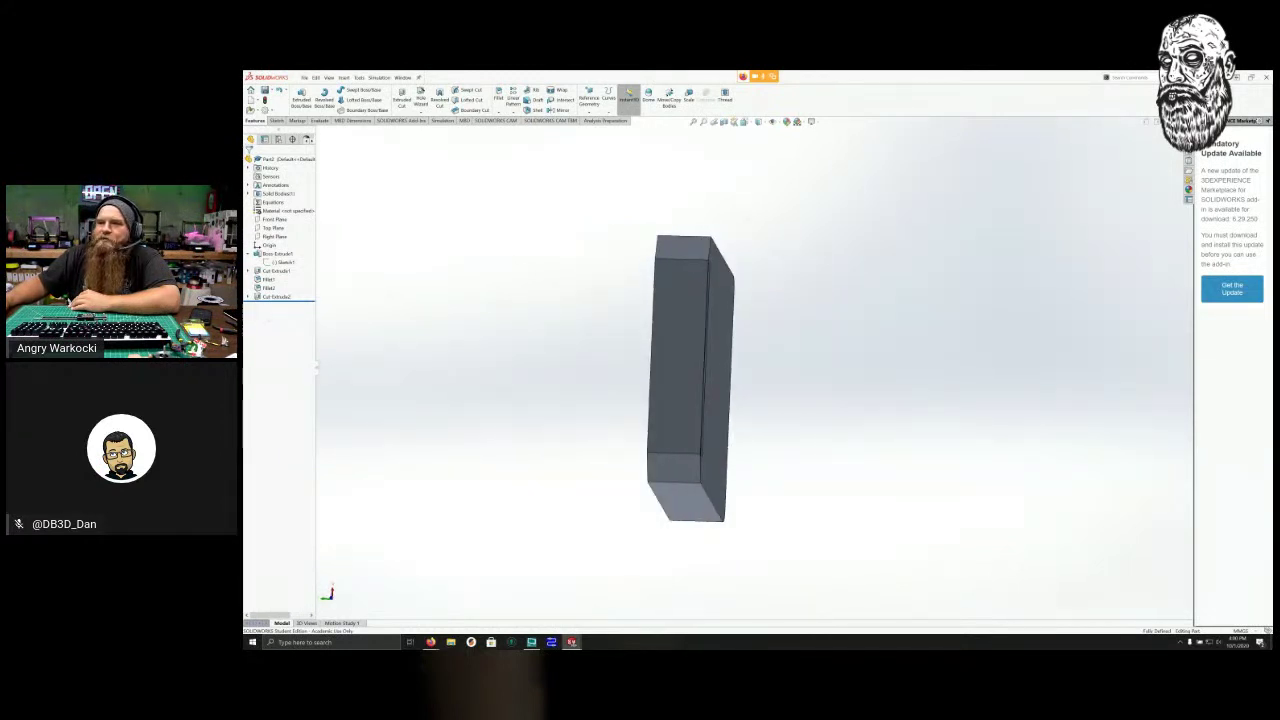
left_click(276, 297)
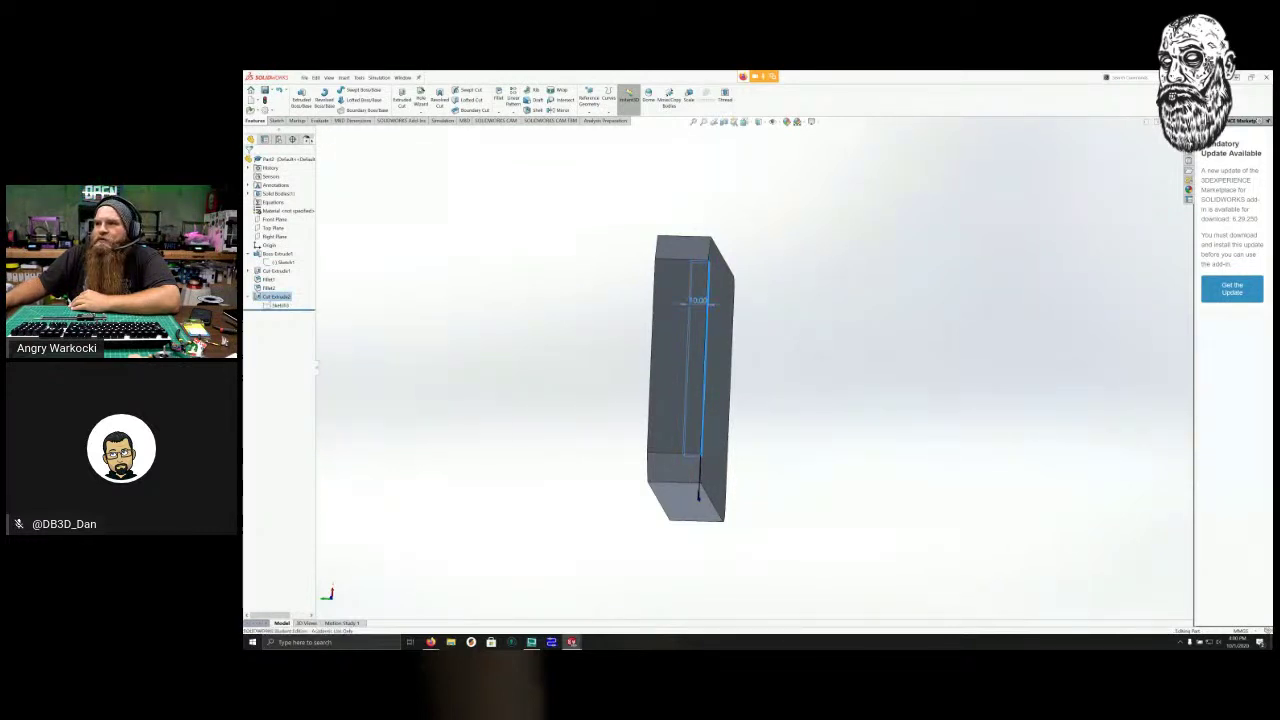
double_click(697, 300)
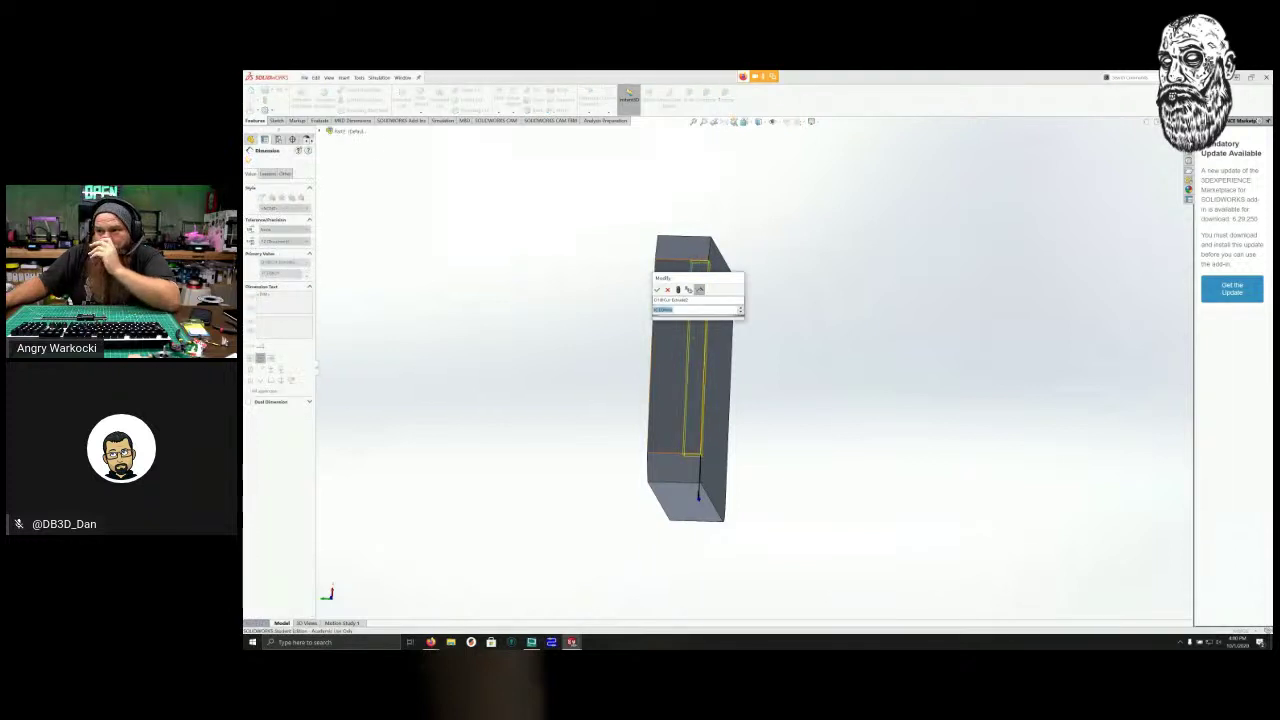
type("10")
key("Return")
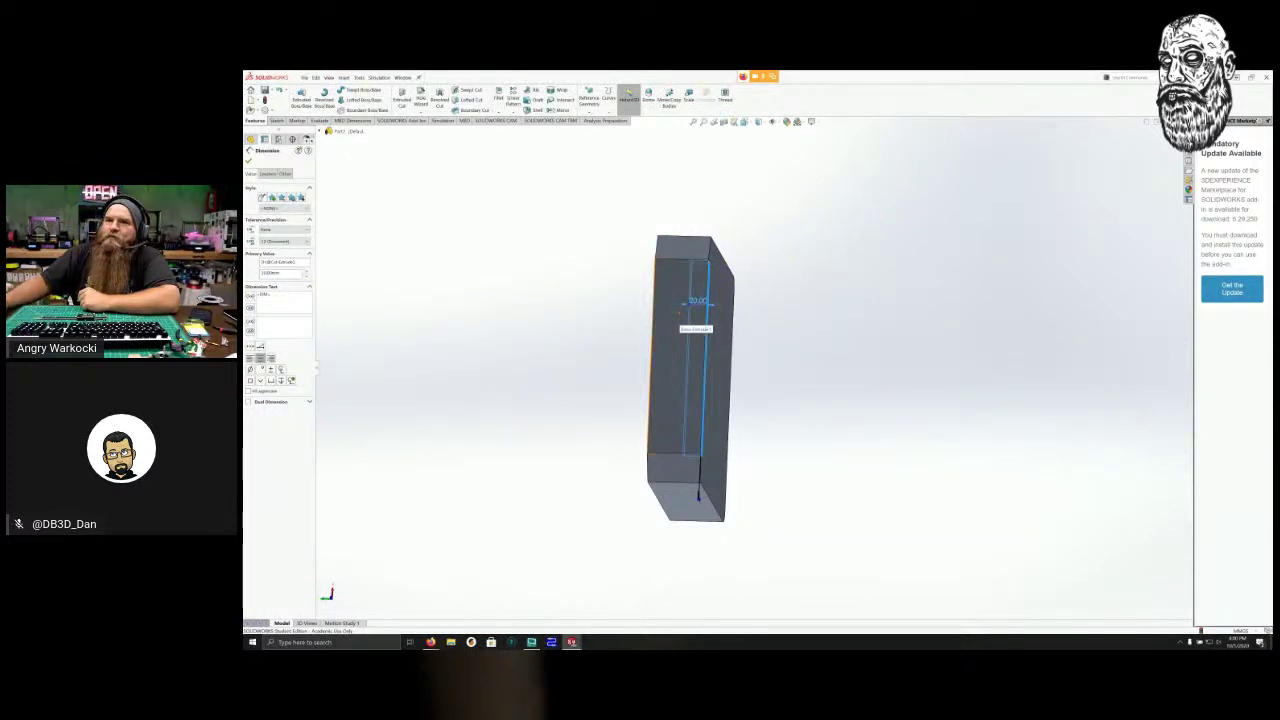
left_click(249, 161)
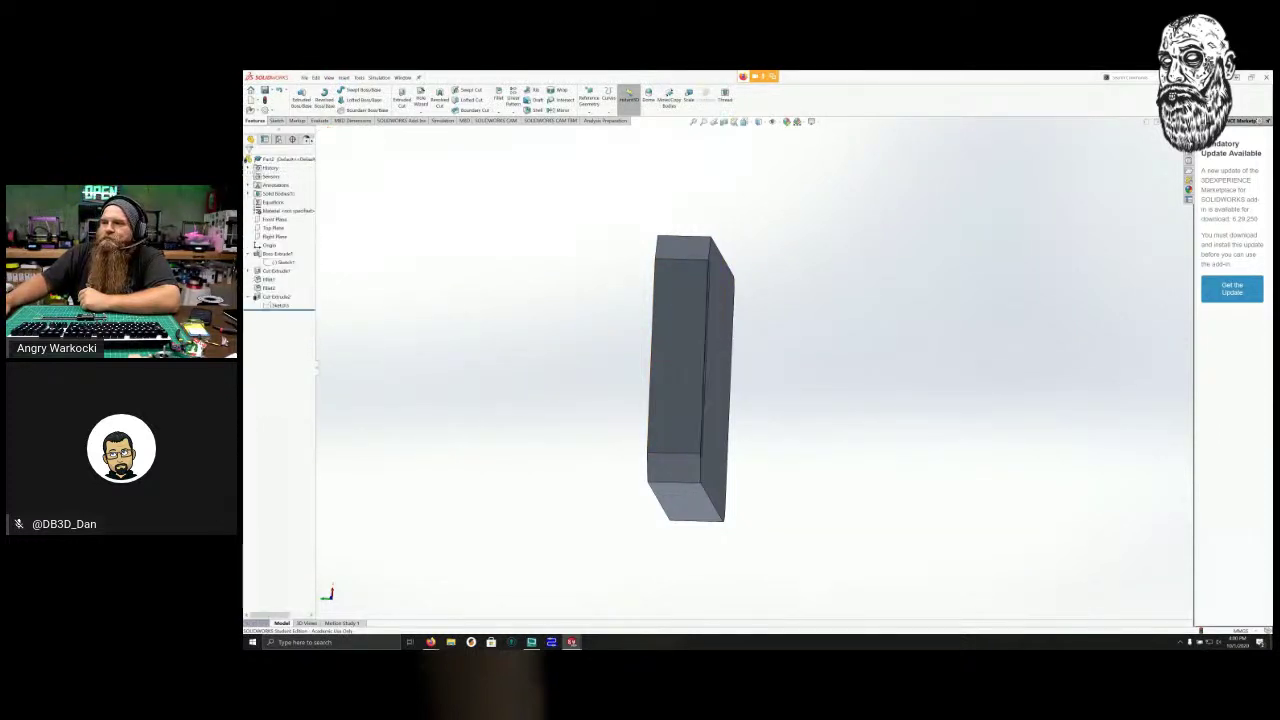
Edit the underside pocket's Extruded Cut and set its blind depth to 28 mm.
middle_click_drag(690, 380, 580, 308)
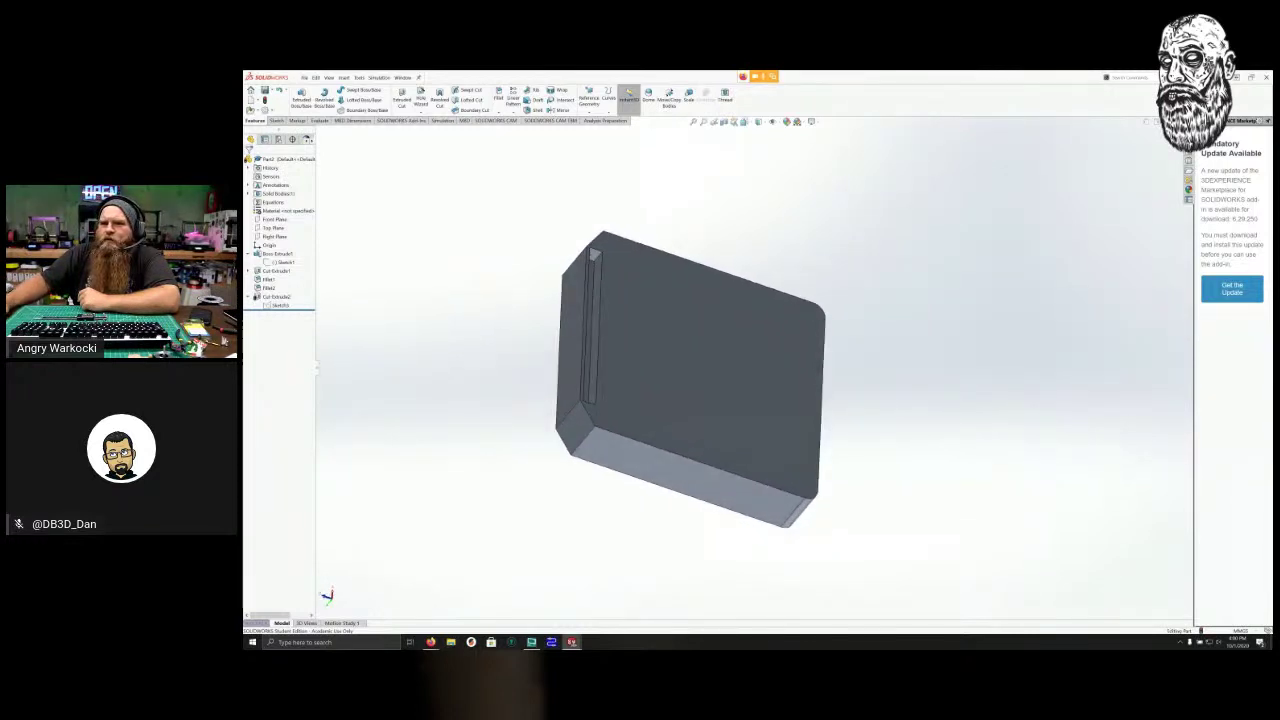
right_click(272, 297)
left_click(292, 274)
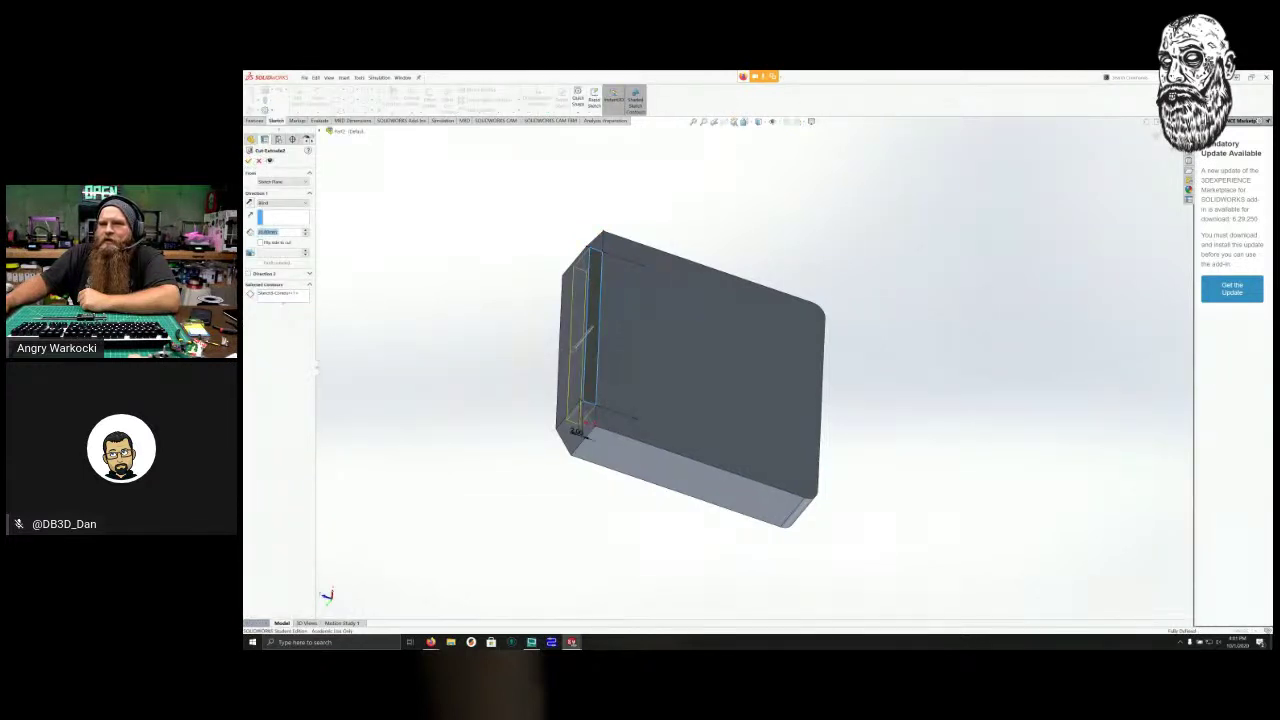
left_click(249, 161)
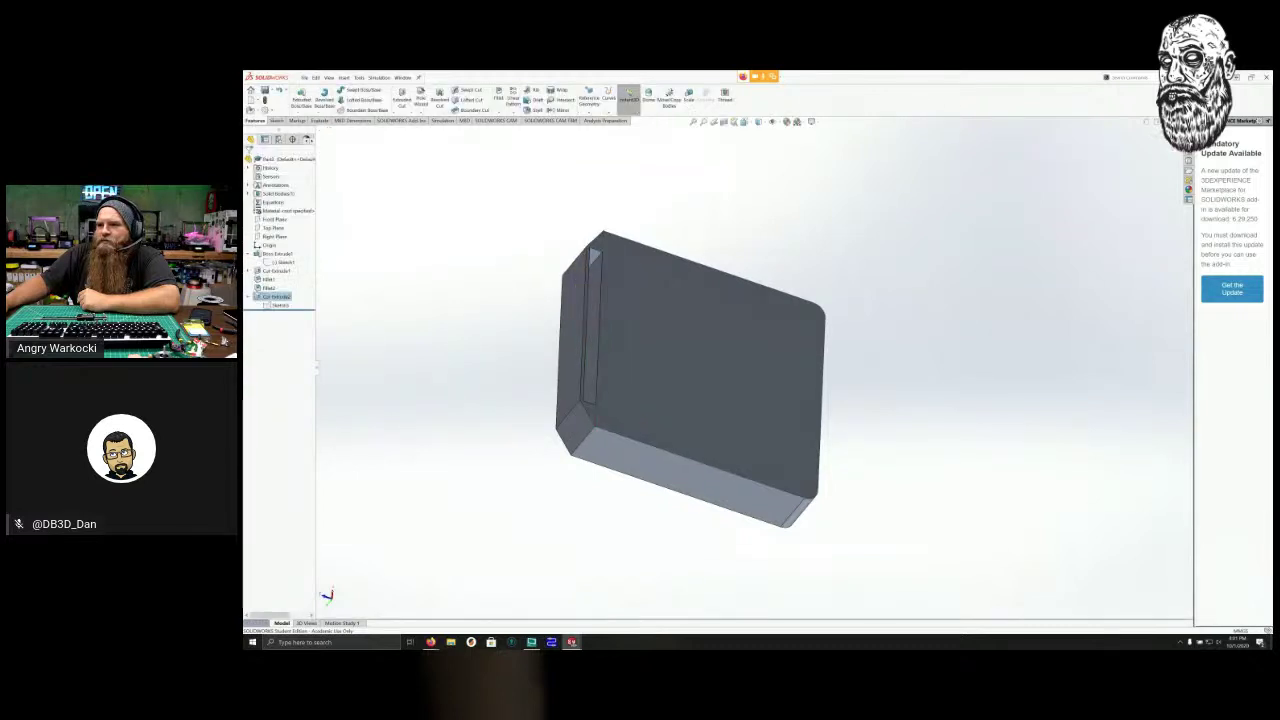
middle_click_drag(690, 380, 765, 370)
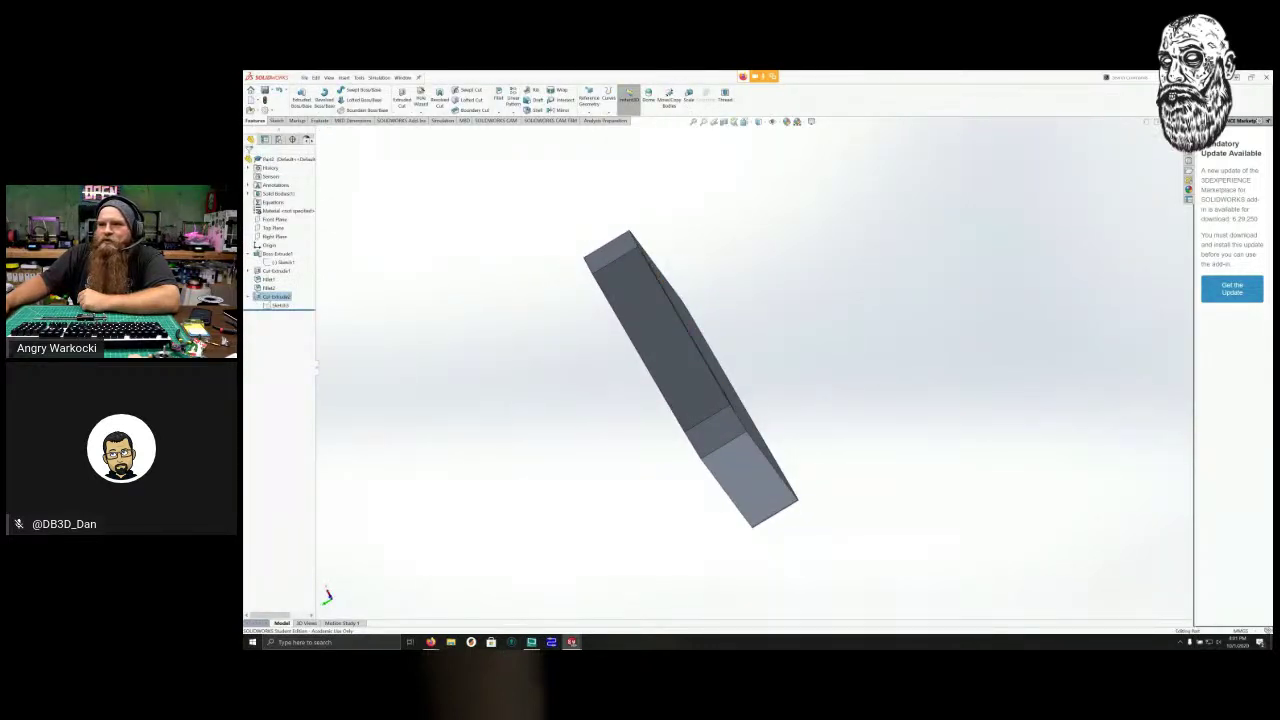
right_click(272, 297)
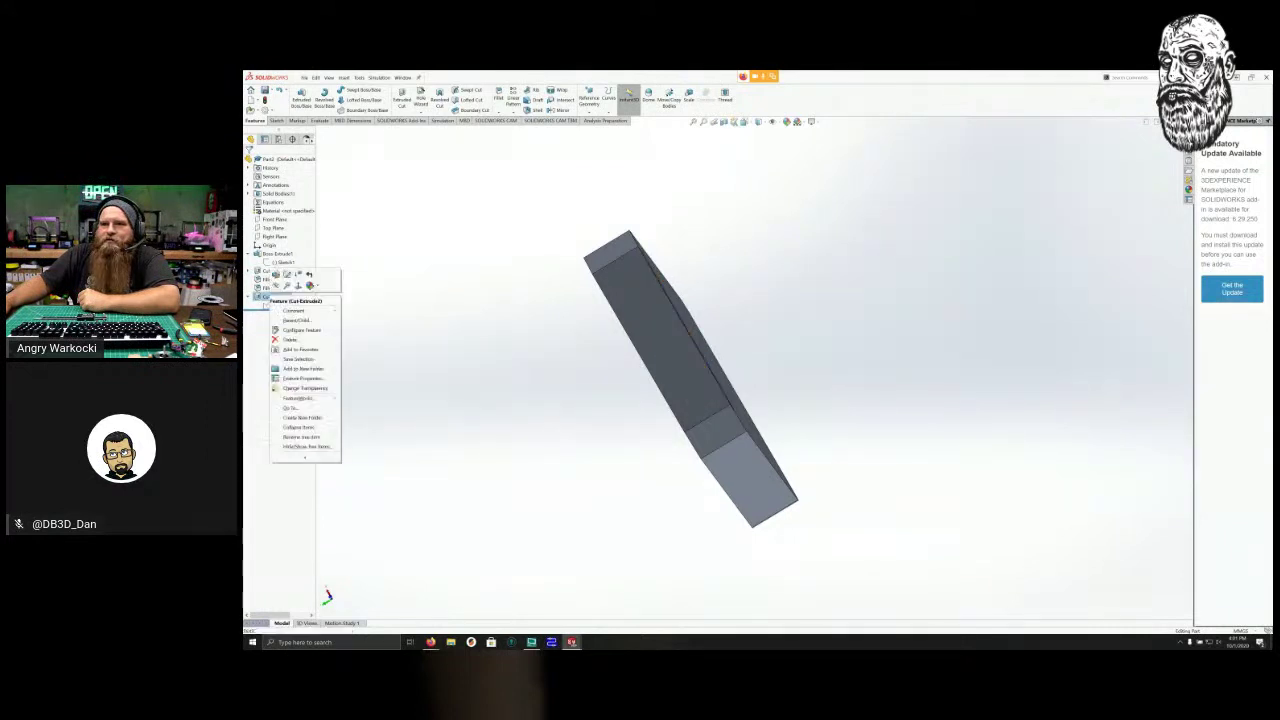
left_click(287, 275)
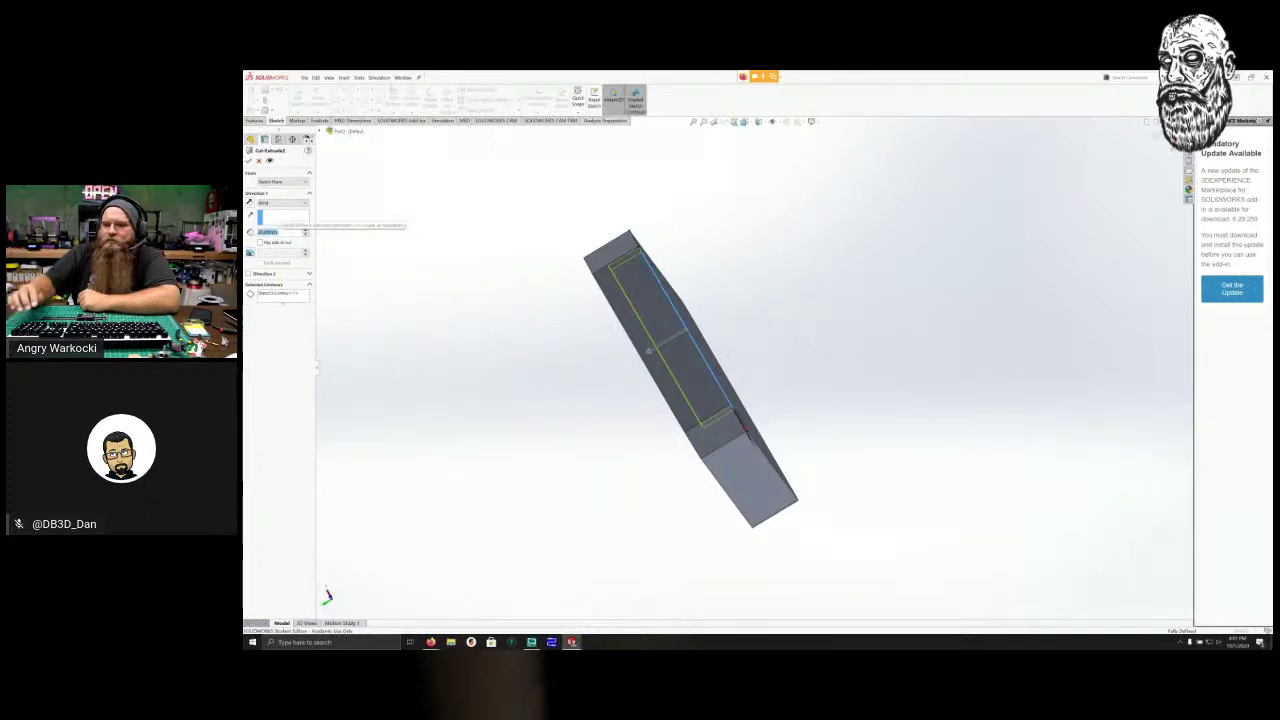
type("20")
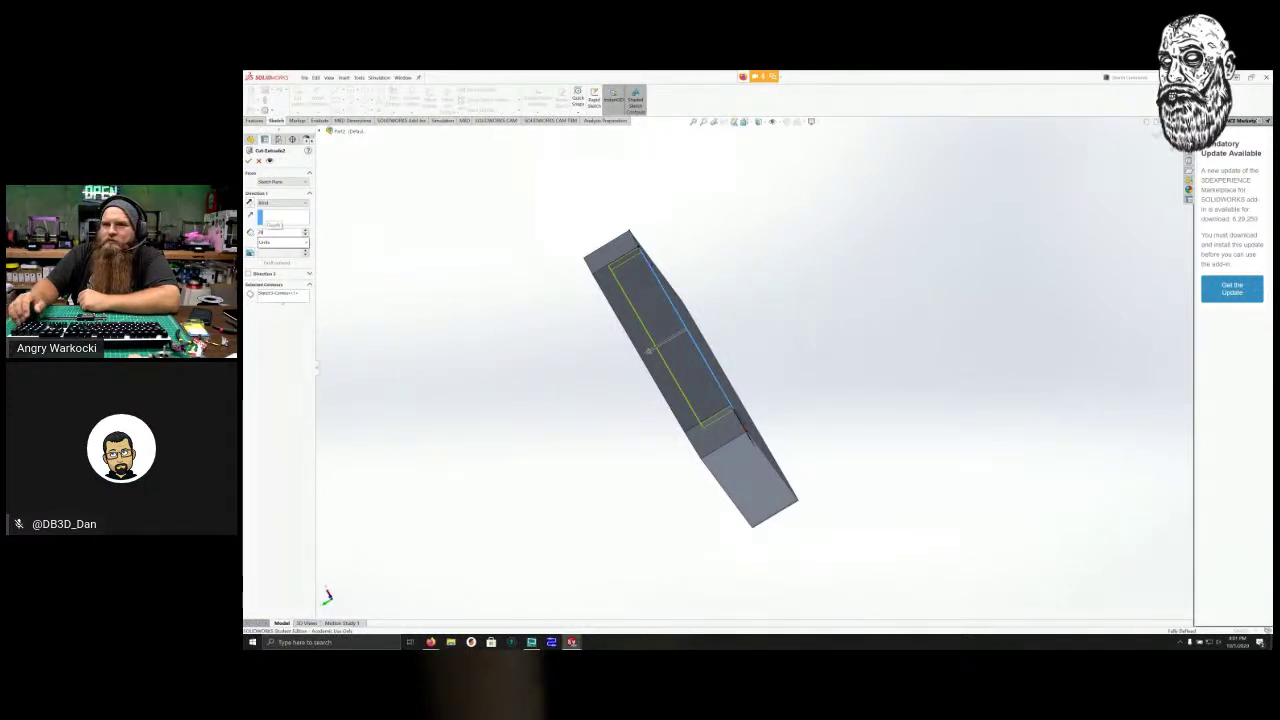
key("Return")
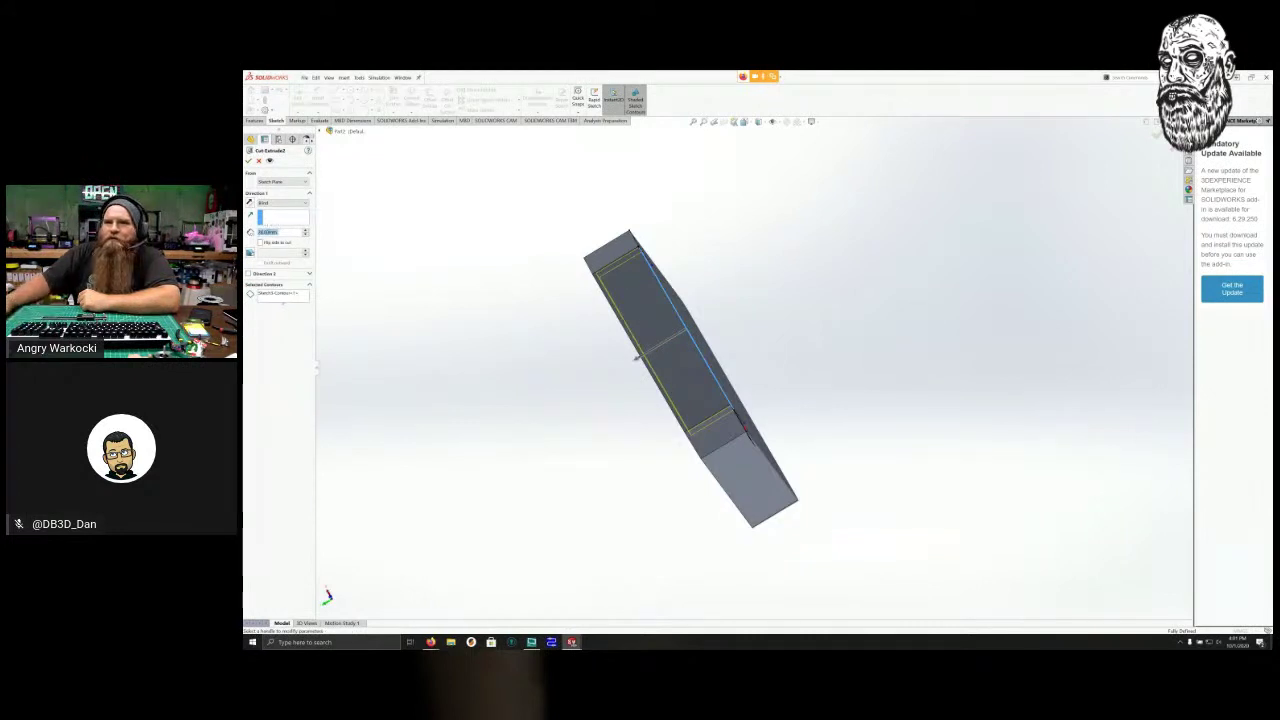
key("Return")
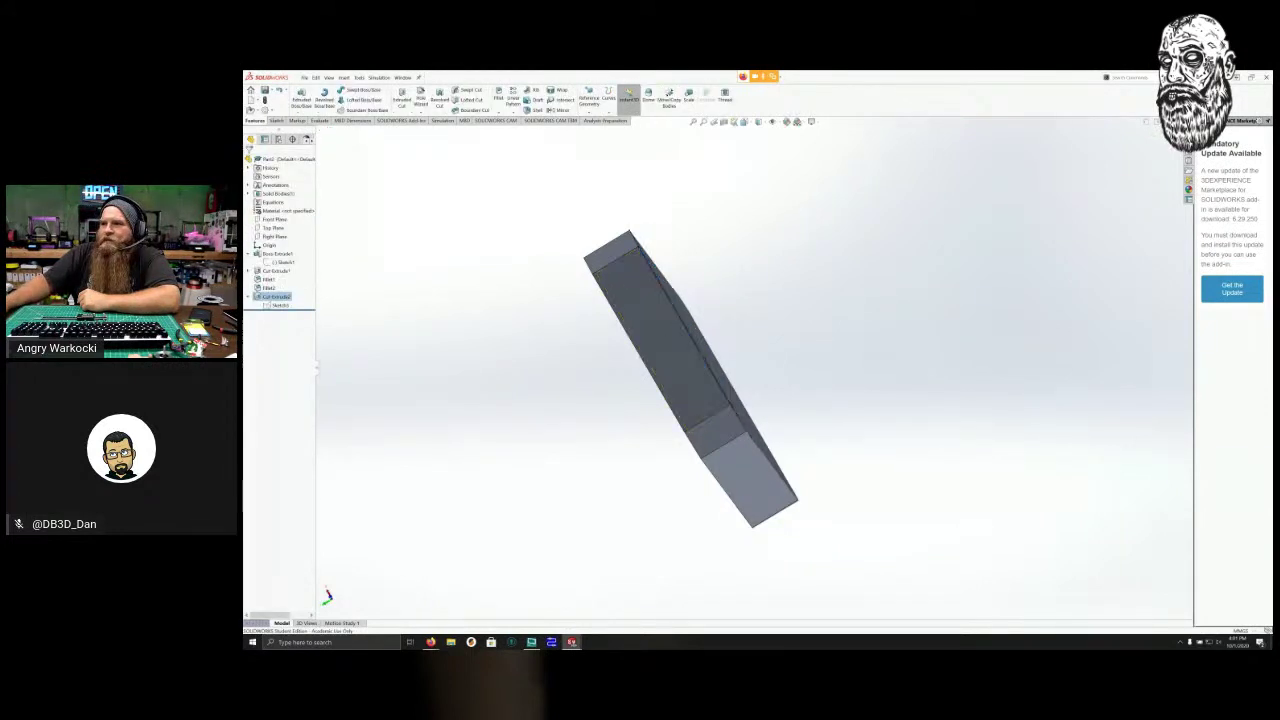
Start a sketch on the outer face between the two angled corners and draw a circle left of its middle.
scroll(742, 315, "down", 1)
scroll(752, 355, "up", 2)
middle_click_drag(200, 365, 202, 391)
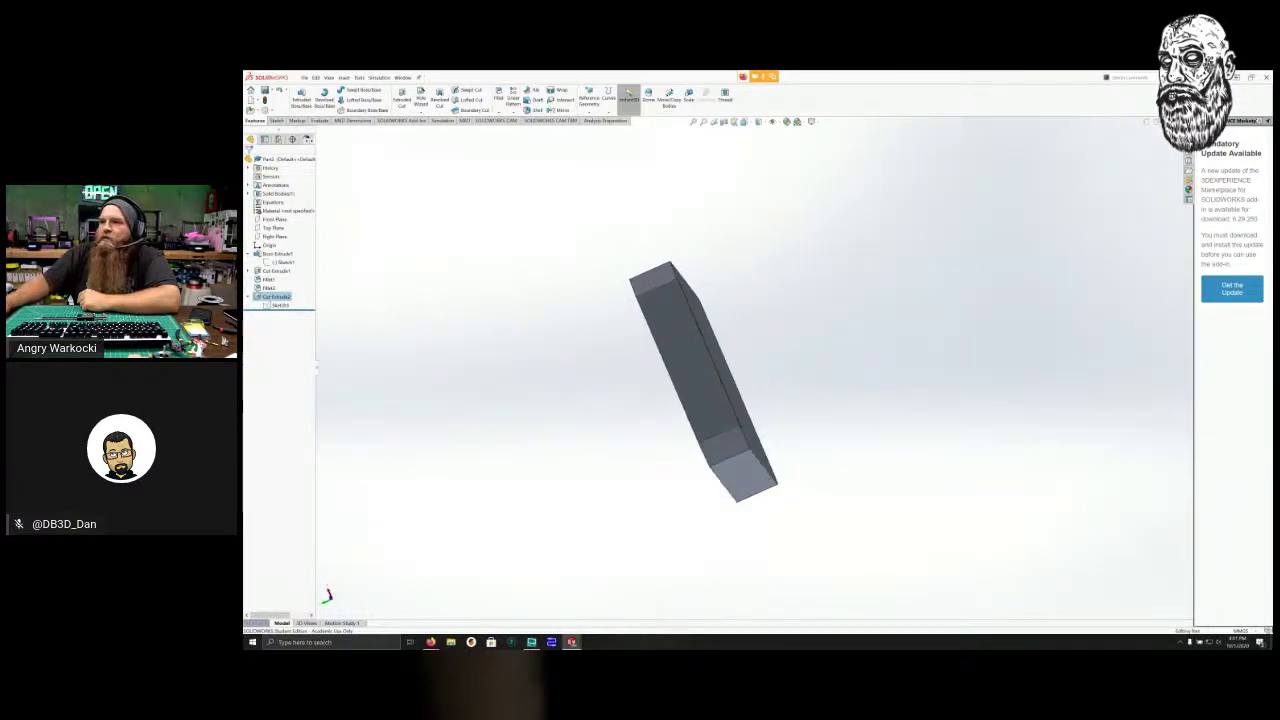
right_click(674, 311)
left_click(684, 302)
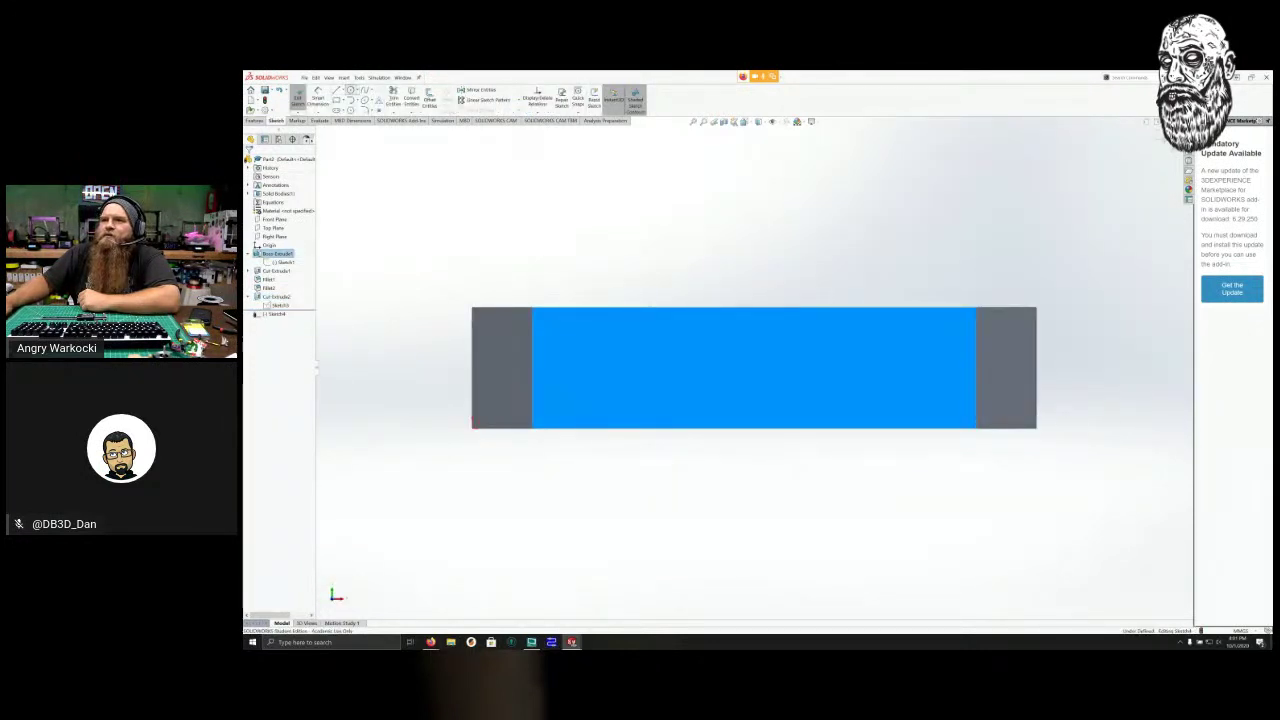
left_click(351, 90)
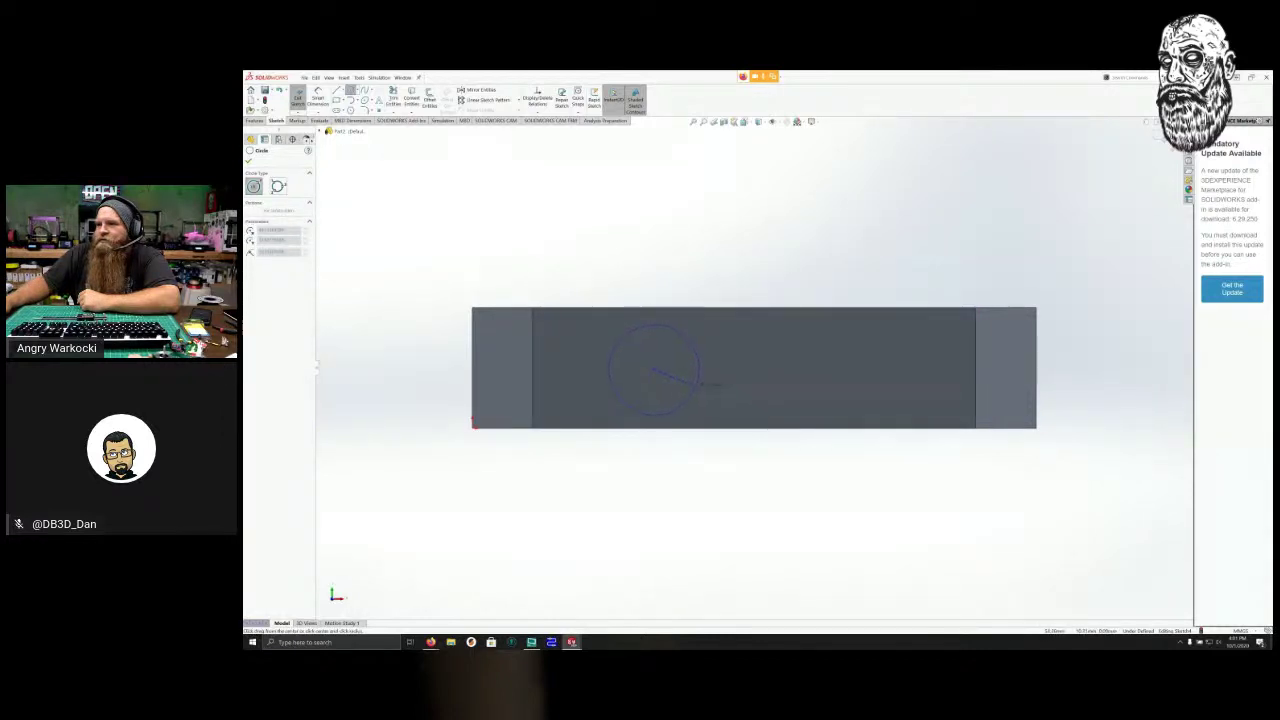
left_click(700, 384)
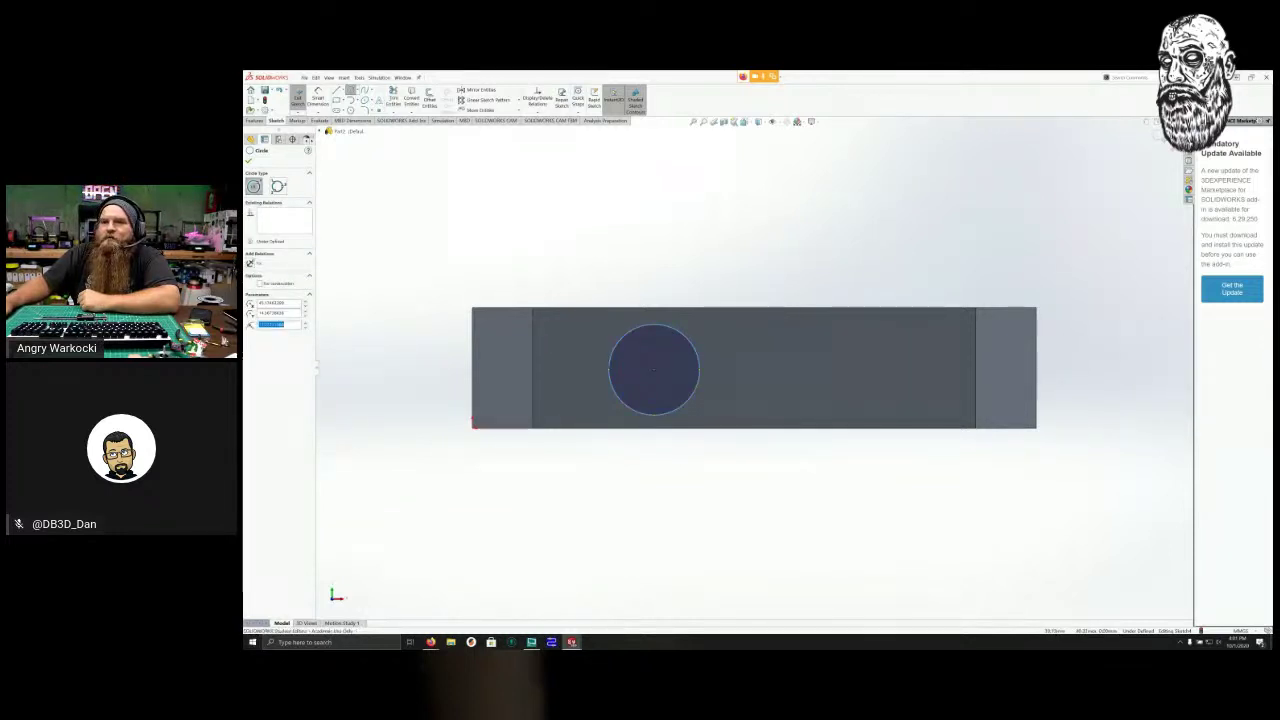
Dimension the circle's diameter as 20 mm.
left_click(318, 98)
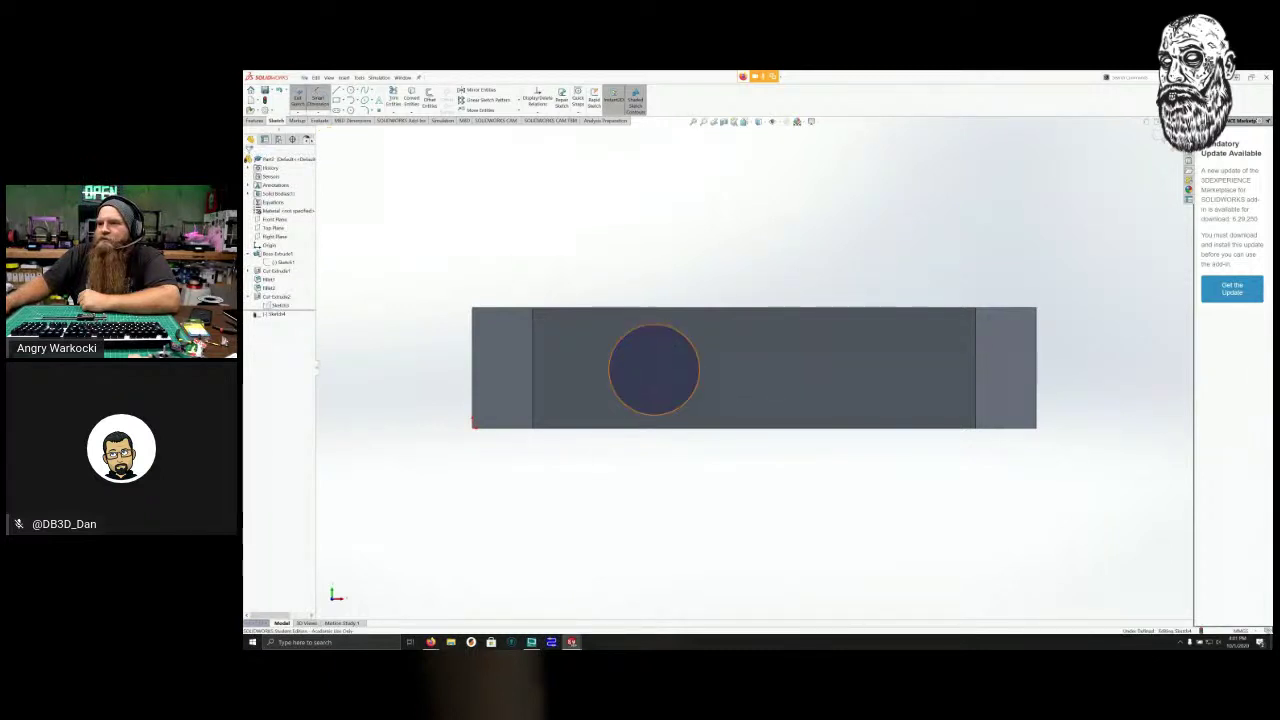
left_click(654, 326)
left_click(646, 243)
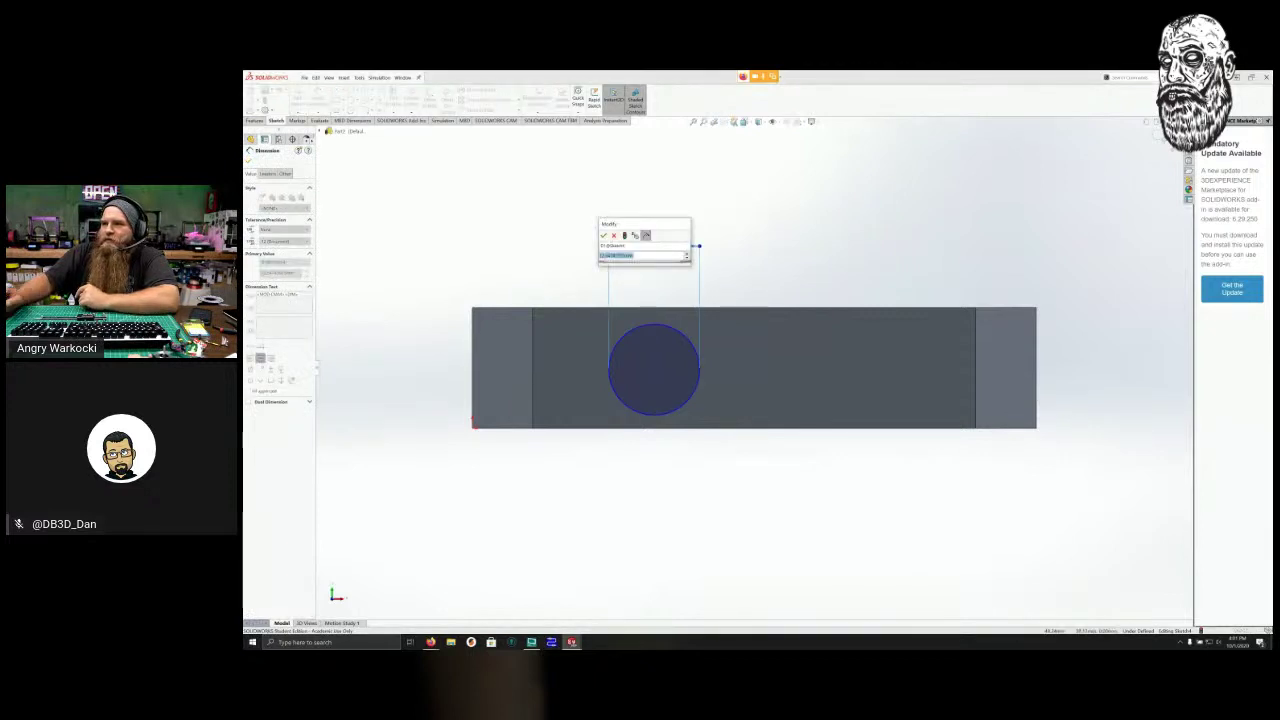
type("20")
key("Return")
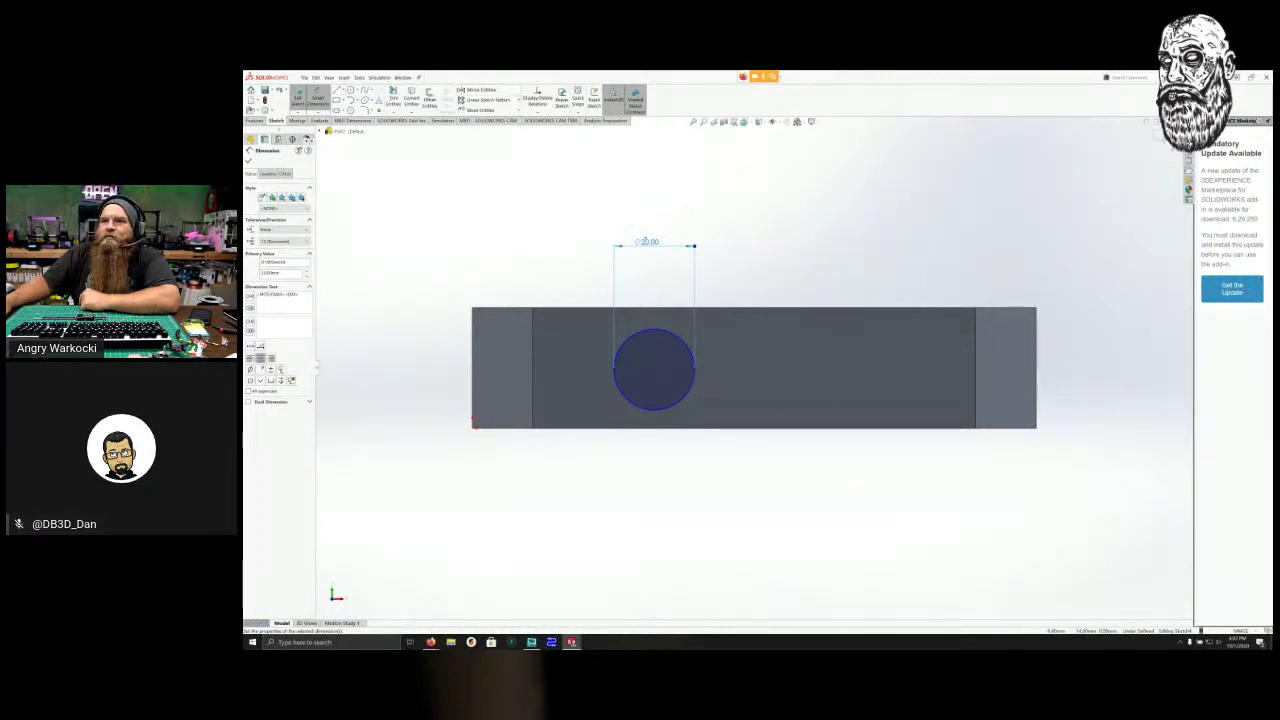
Draw a horizontal centerline between the midpoints of the tray's two outer side edges, across the whole end.
left_click(343, 91)
left_click(357, 110)
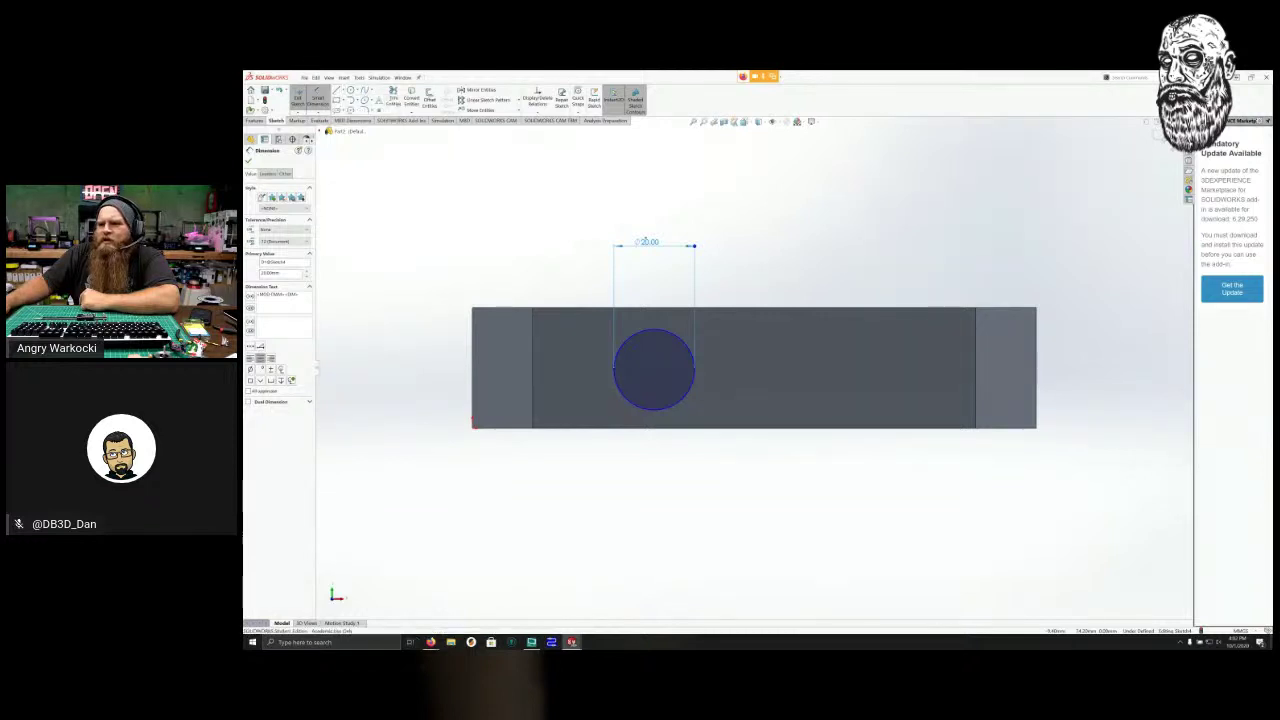
left_click(472, 368)
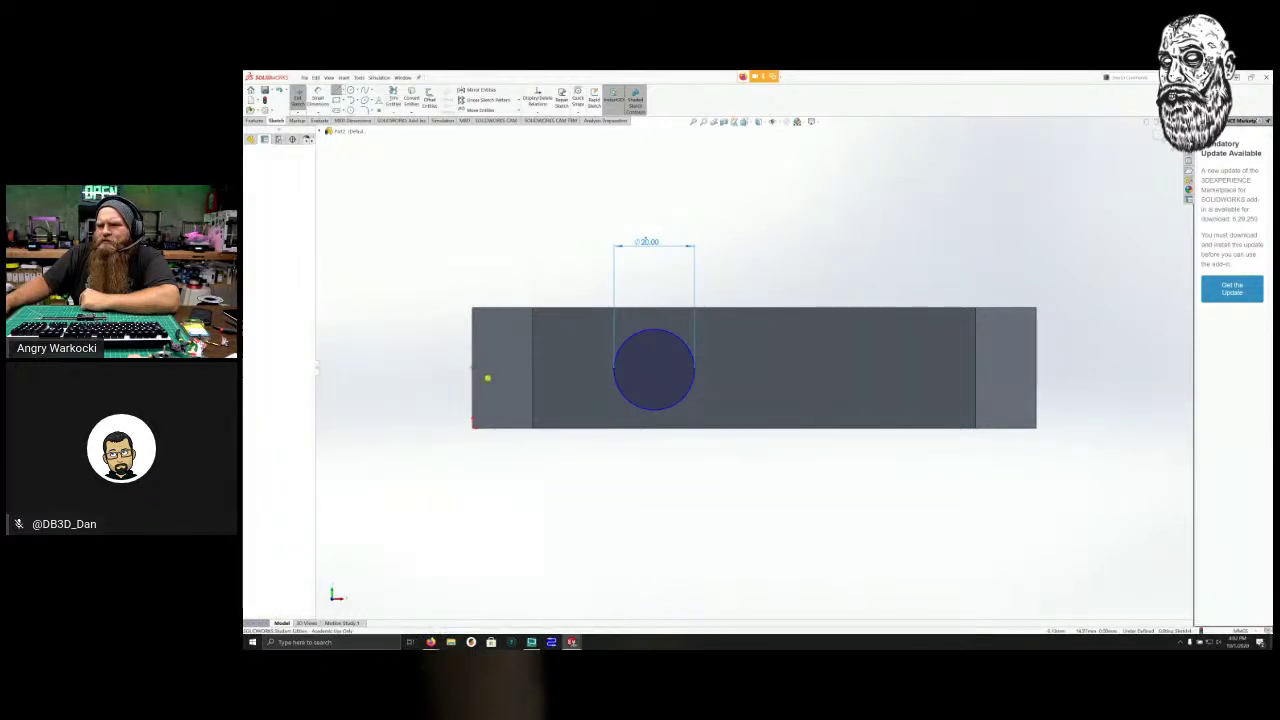
left_click(472, 368)
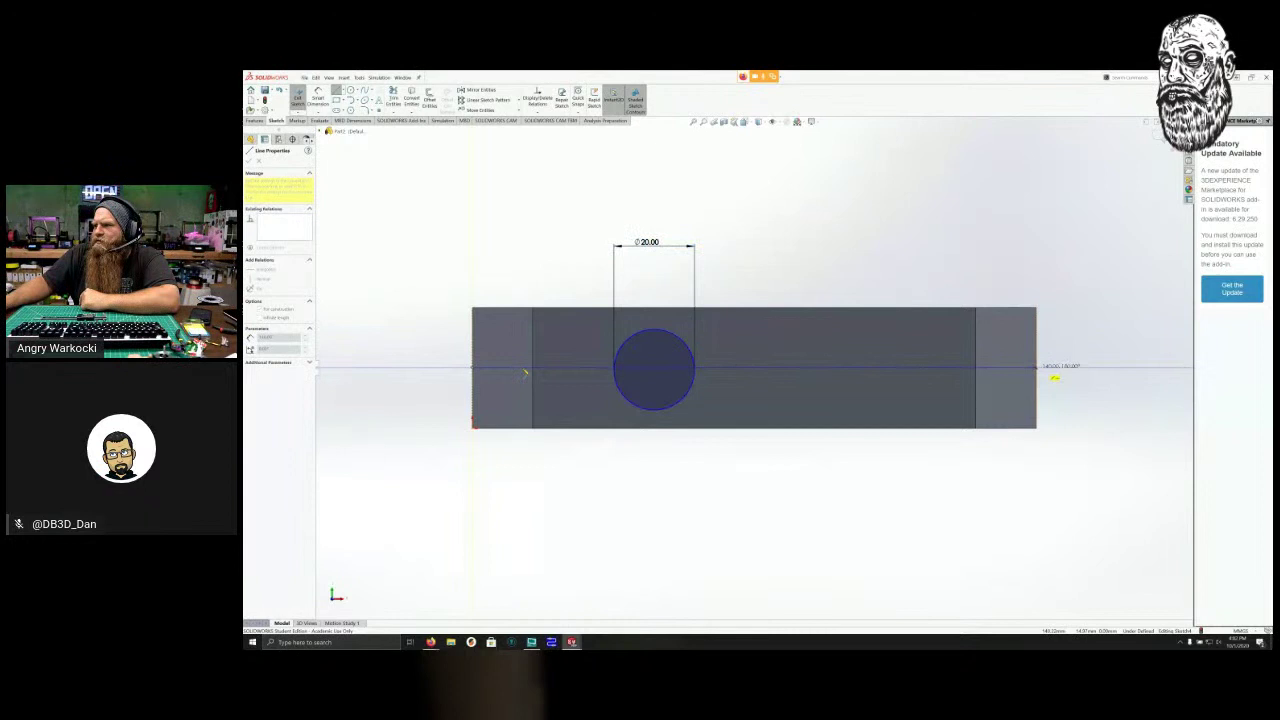
left_click(1040, 368)
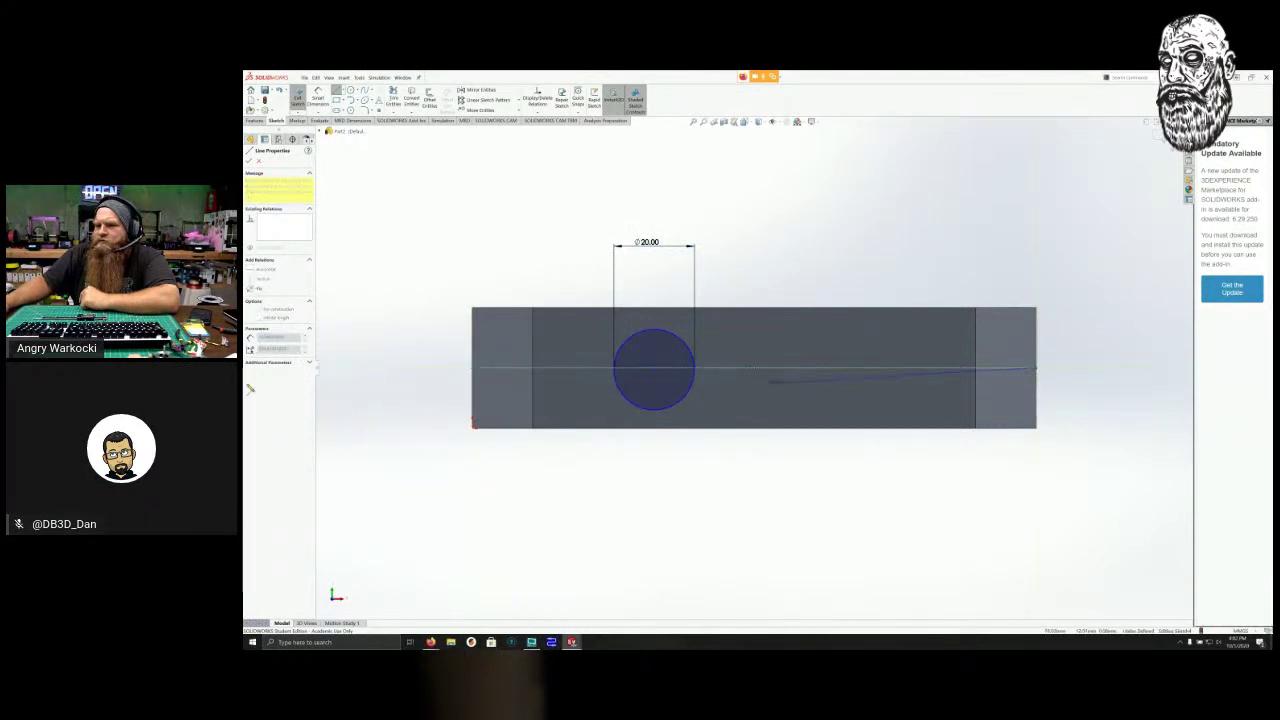
key("Escape")
key("Escape")
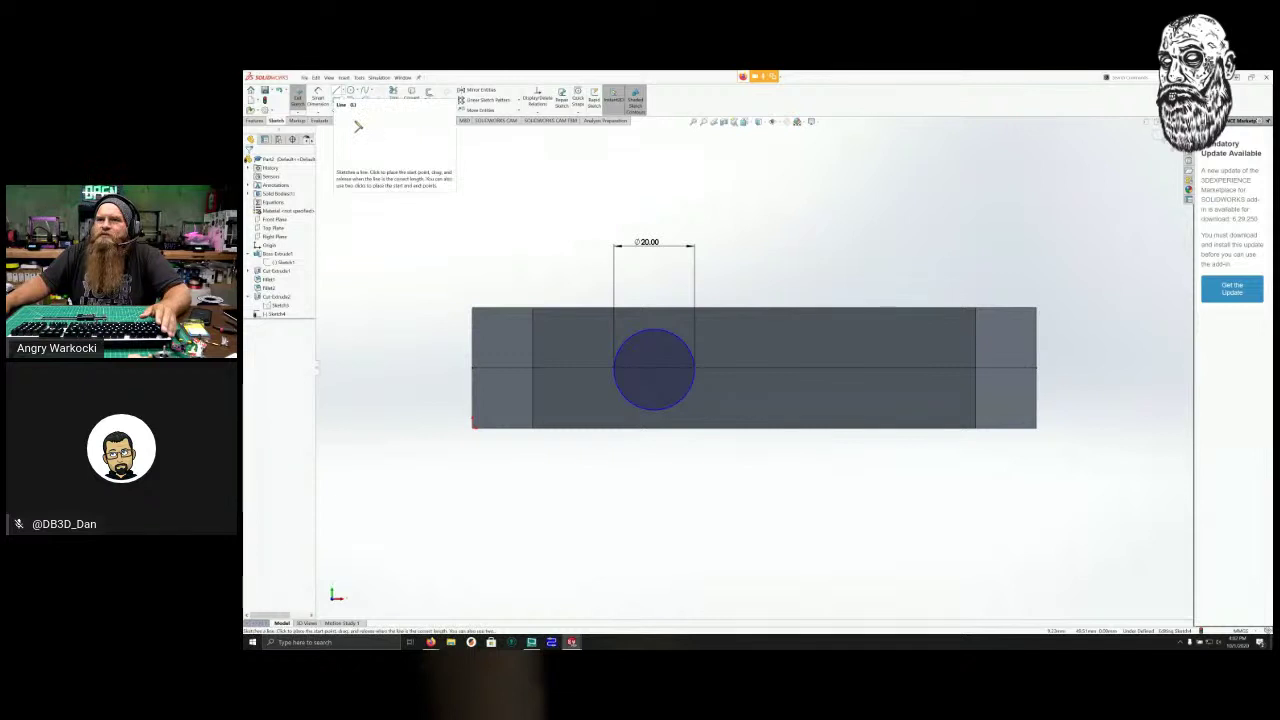
Draw a vertical centerline from the midpoint of the face's upper edge down to its lower edge.
left_click(338, 91)
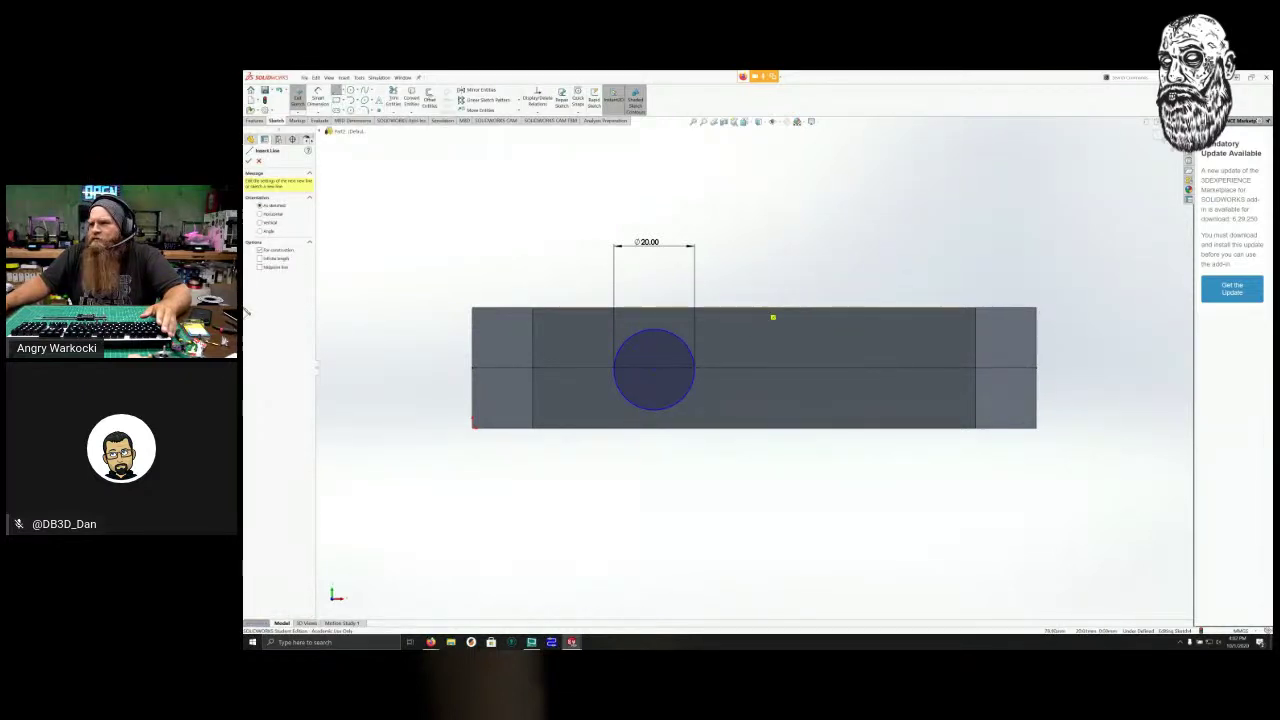
left_click(755, 308)
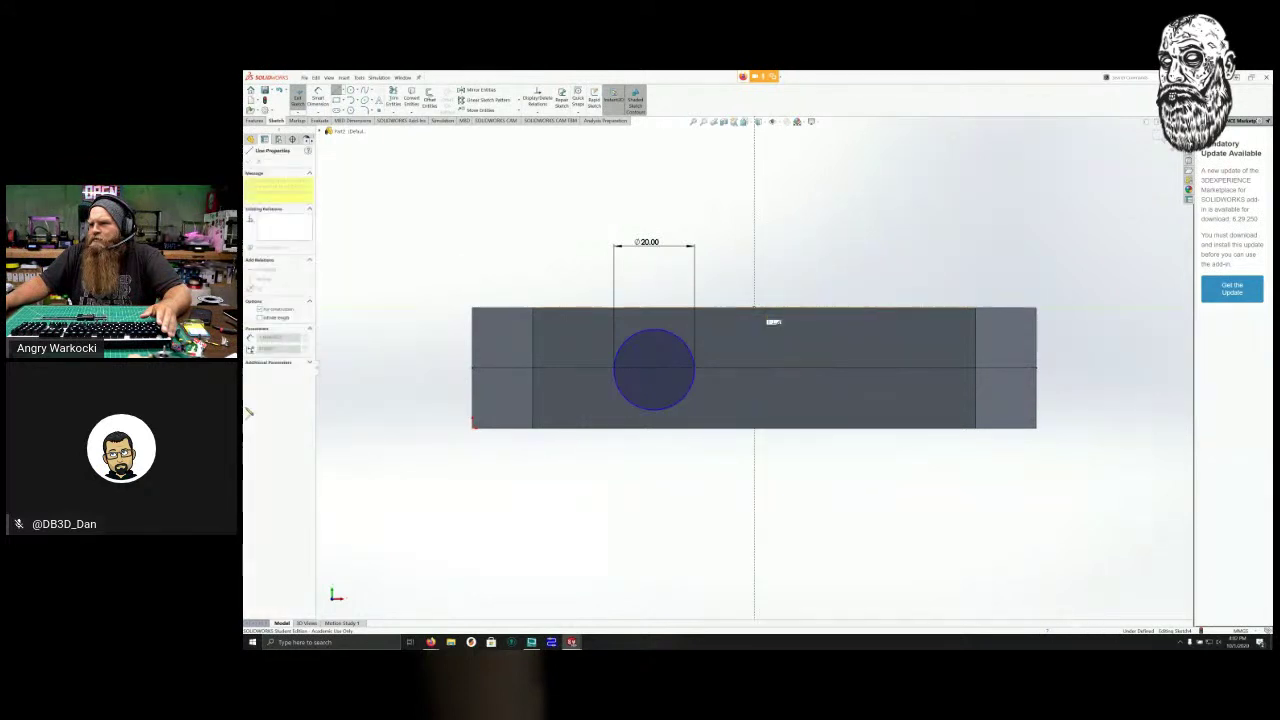
left_click(771, 437)
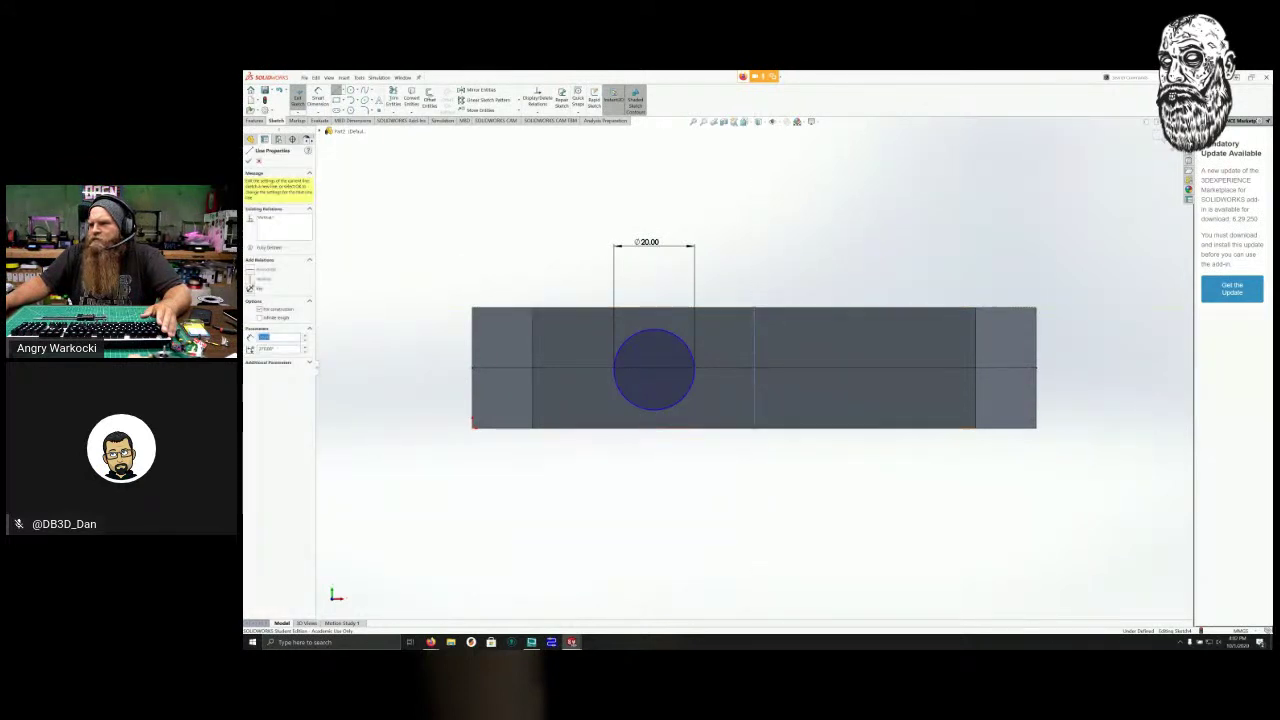
key("Escape")
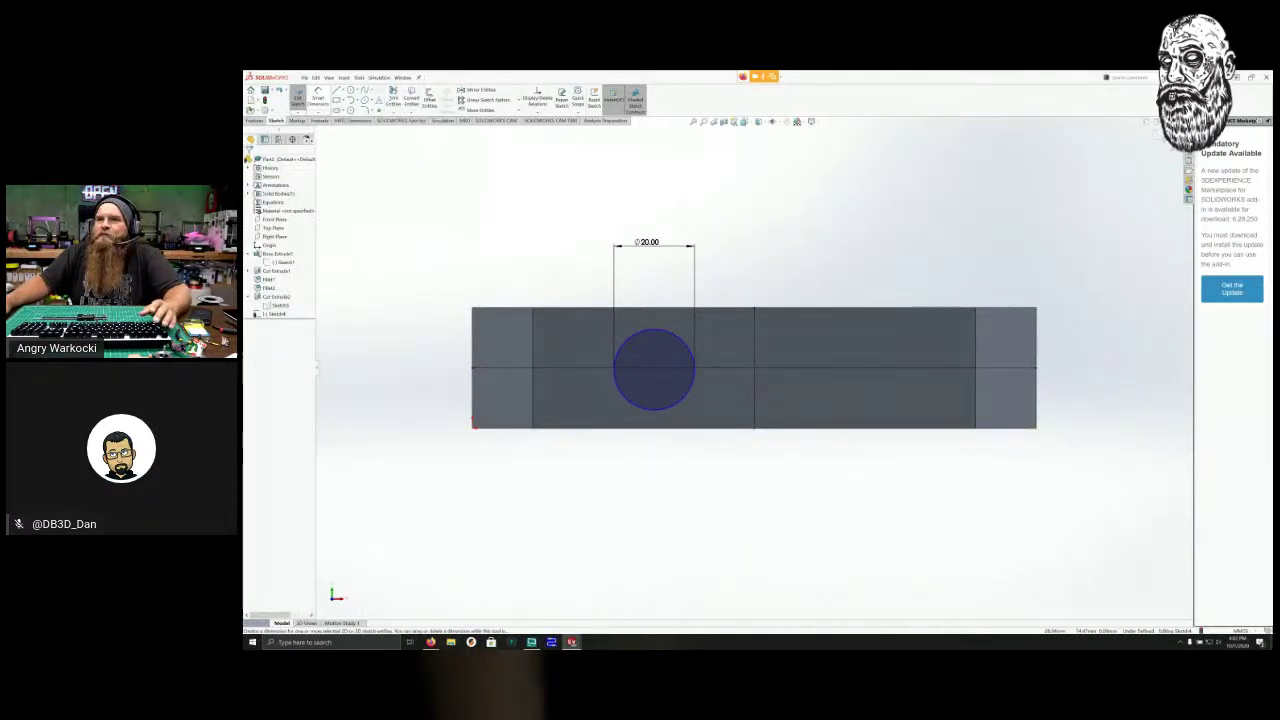
Dimension the circle's center 20 mm from the vertical centerline.
left_click(318, 97)
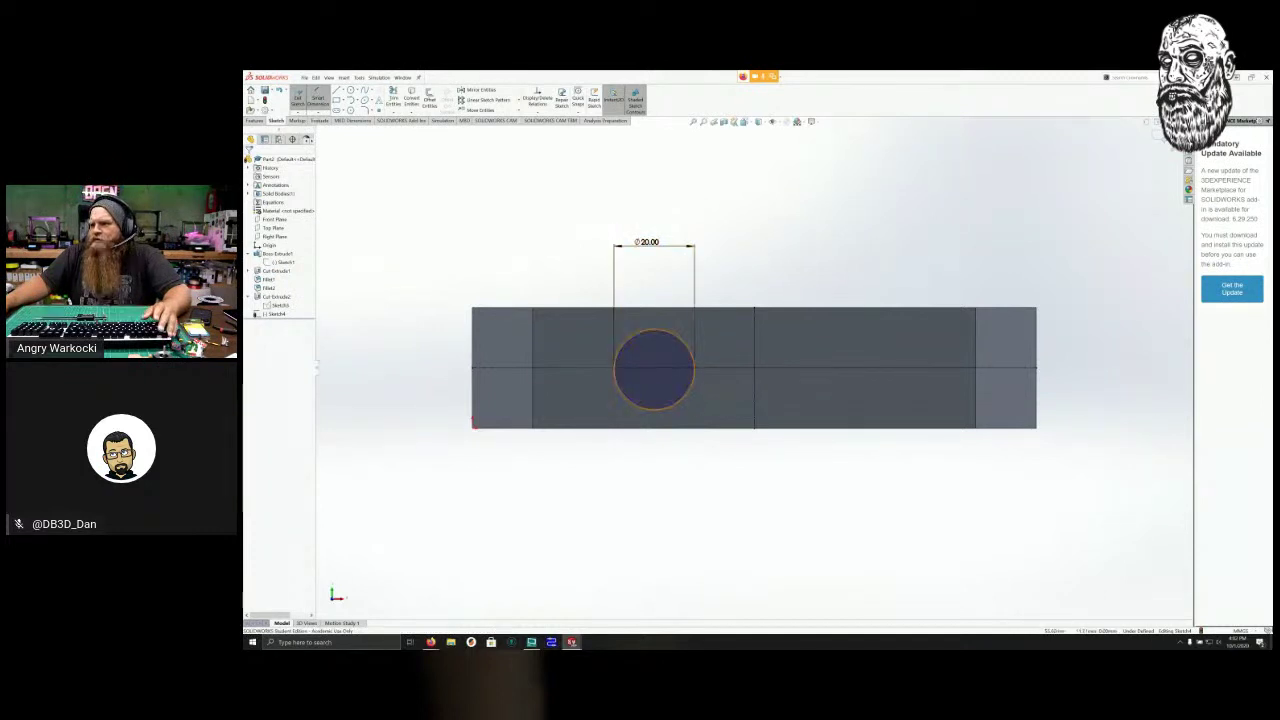
left_click(693, 376)
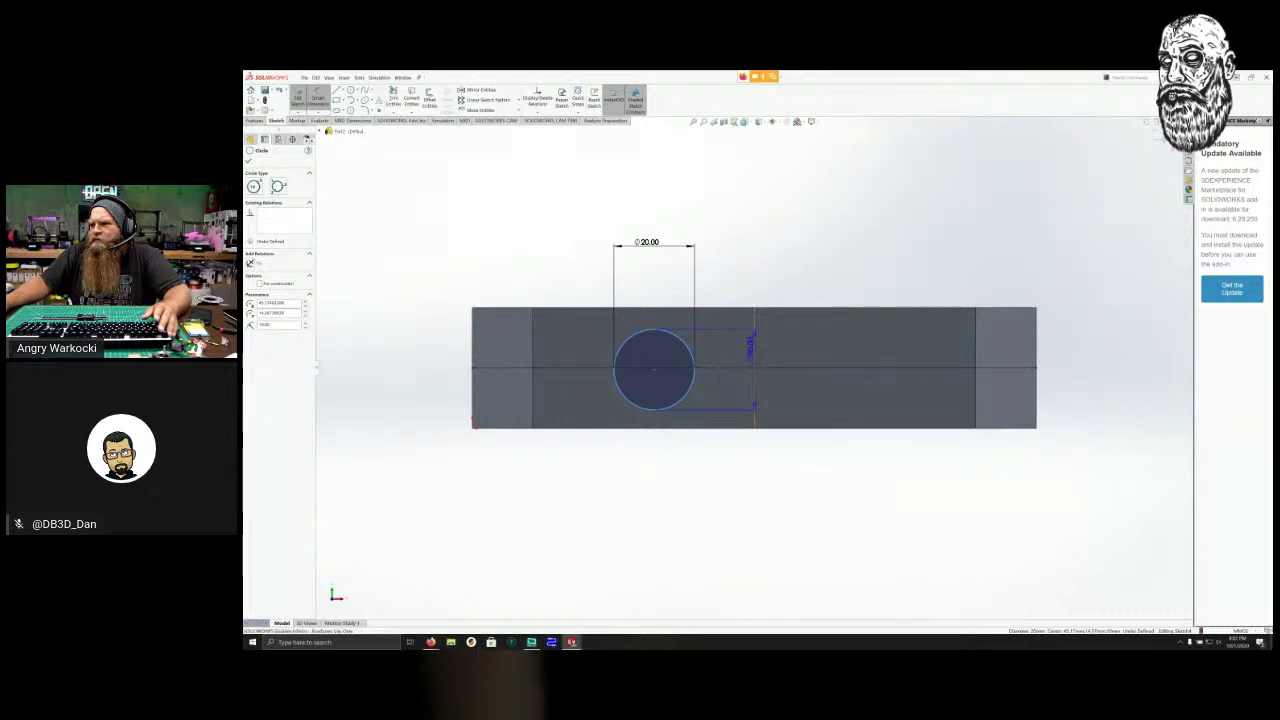
left_click(753, 345)
left_click(750, 443)
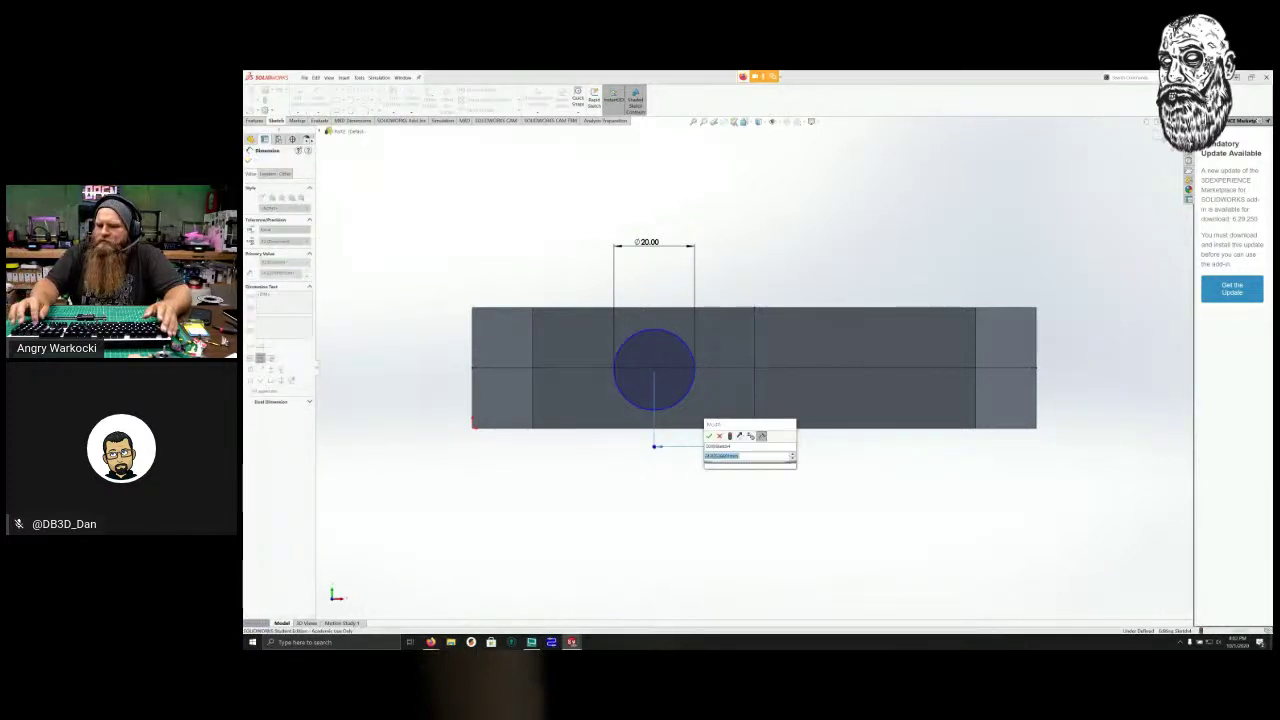
key("Return")
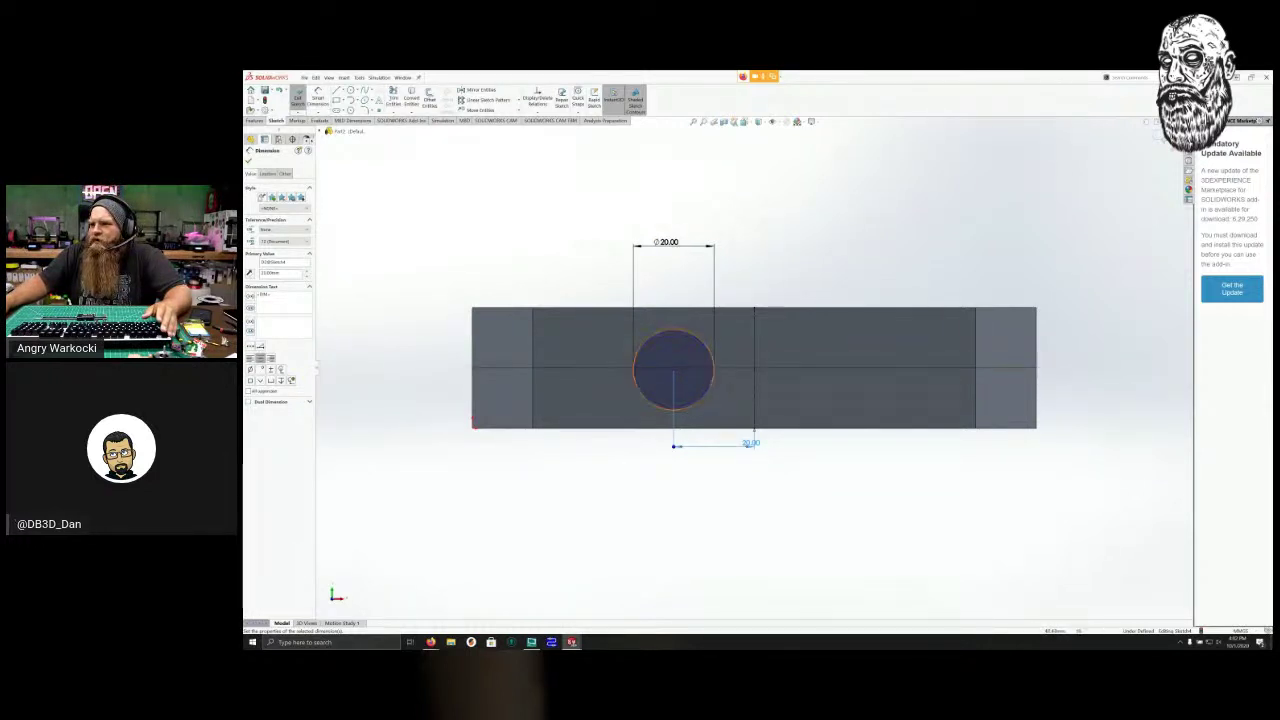
Make the circle's center coincident with the horizontal centerline.
scroll(674, 359, "down", 5)
scroll(670, 378, "down", 2)
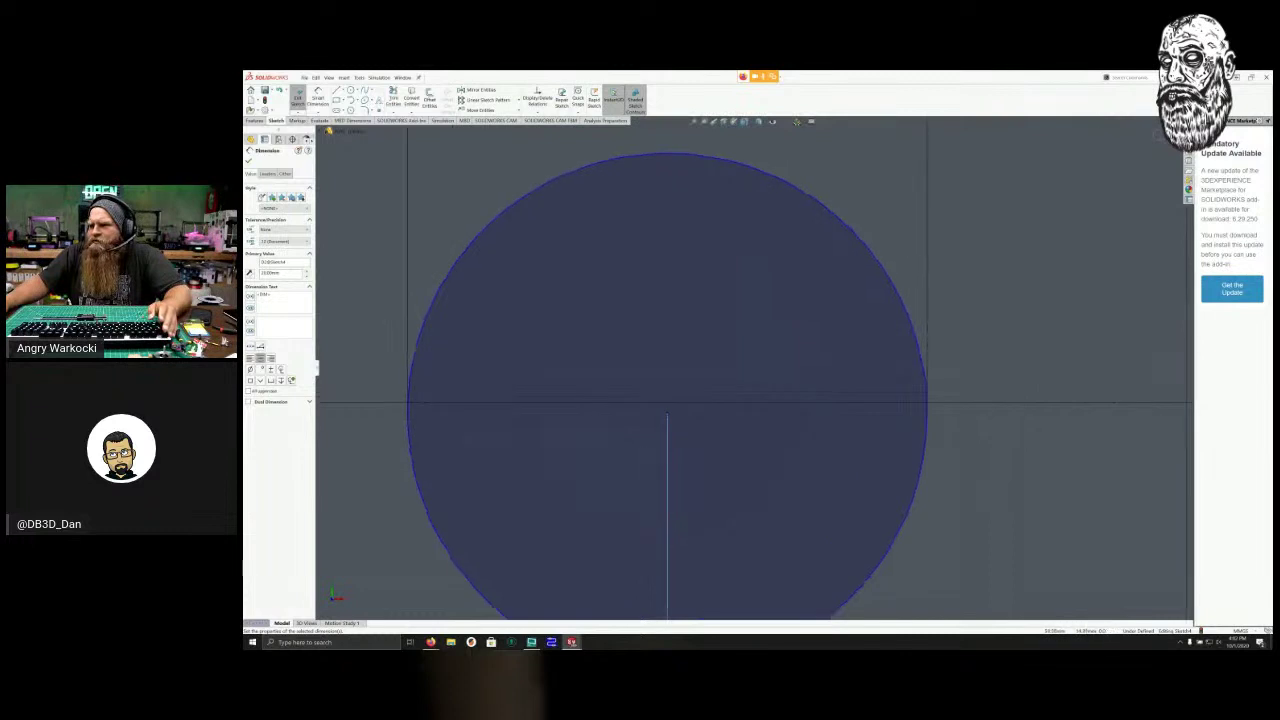
left_click(667, 413)
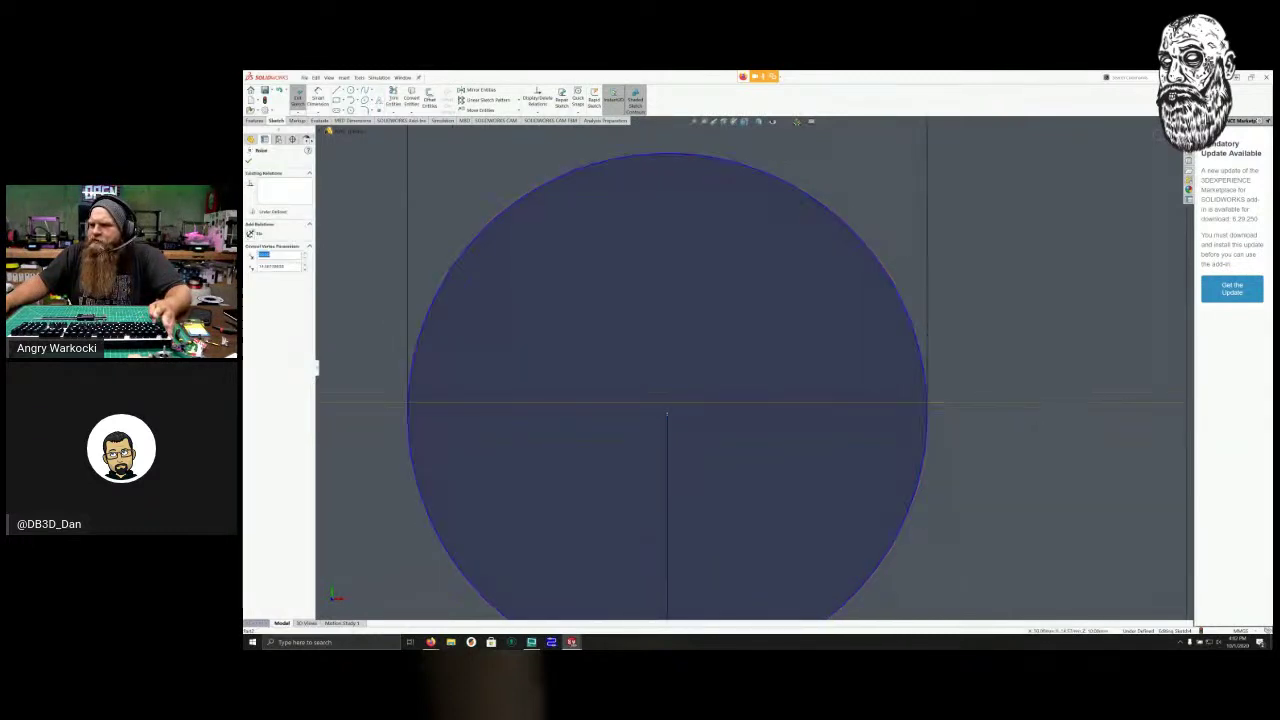
left_click(667, 405)
left_click(667, 412, "ctrl")
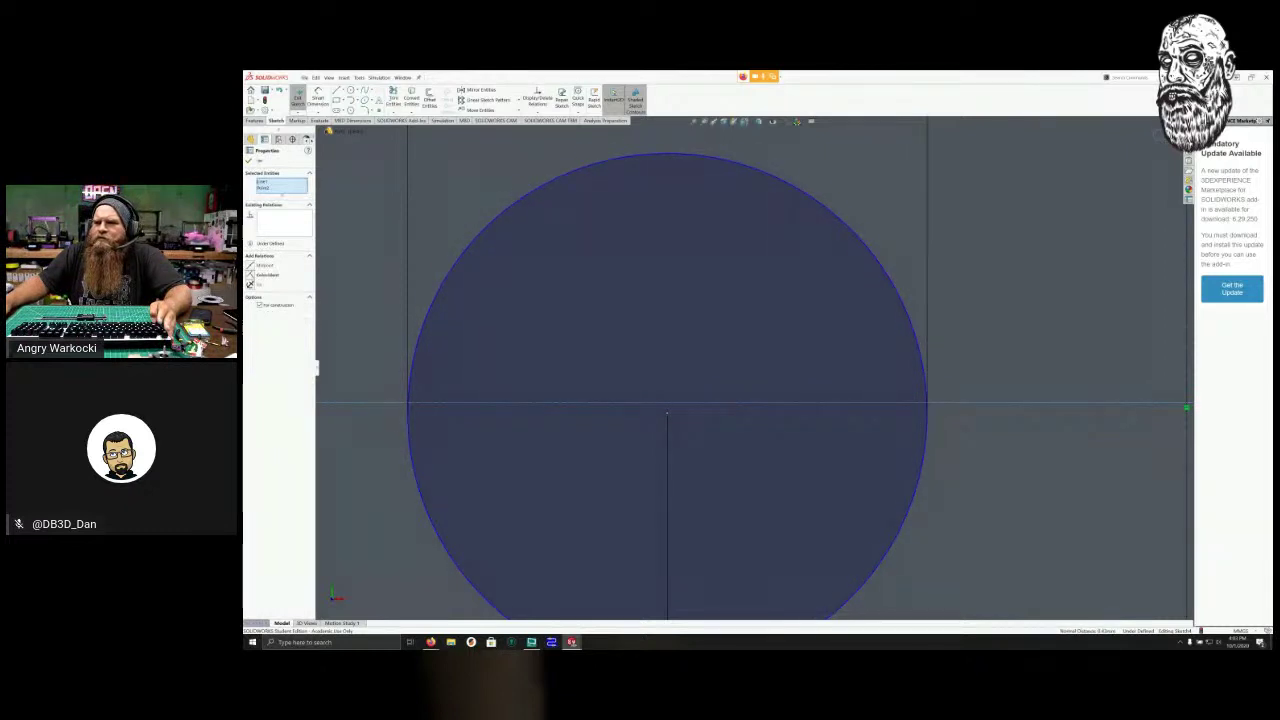
left_click(267, 275)
scroll(727, 346, "down", 2)
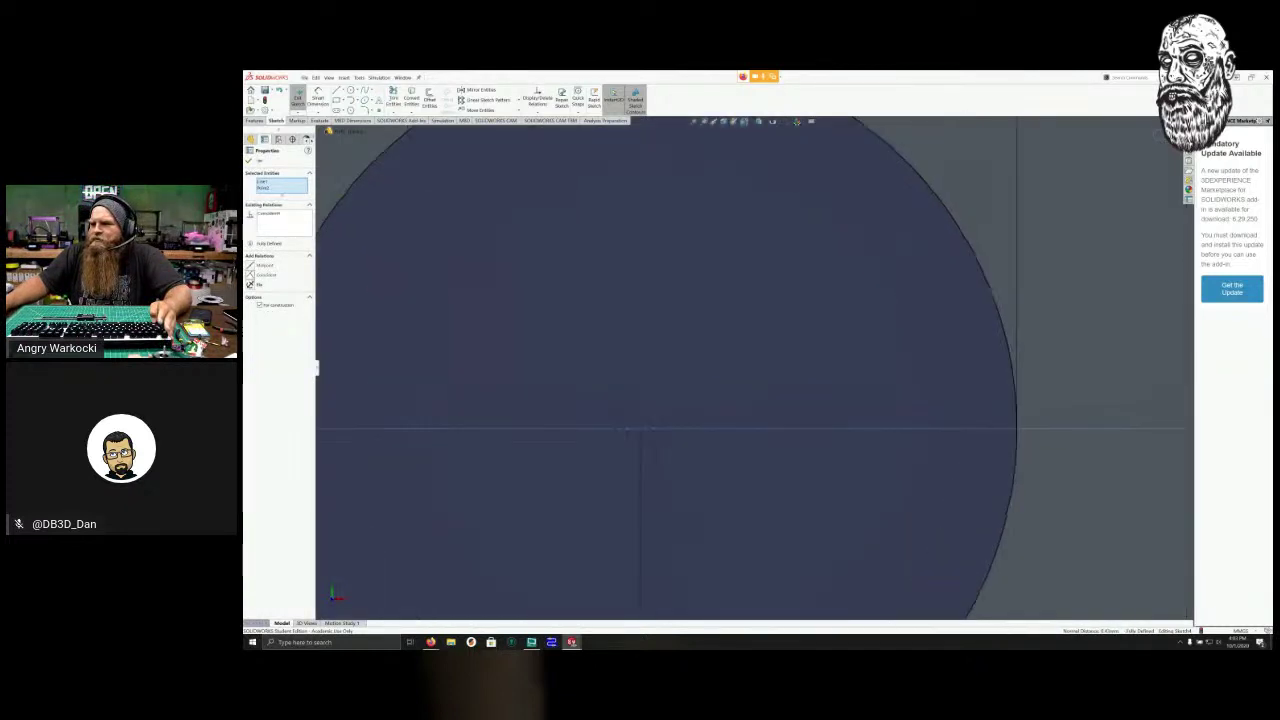
scroll(753, 369, "up", 10)
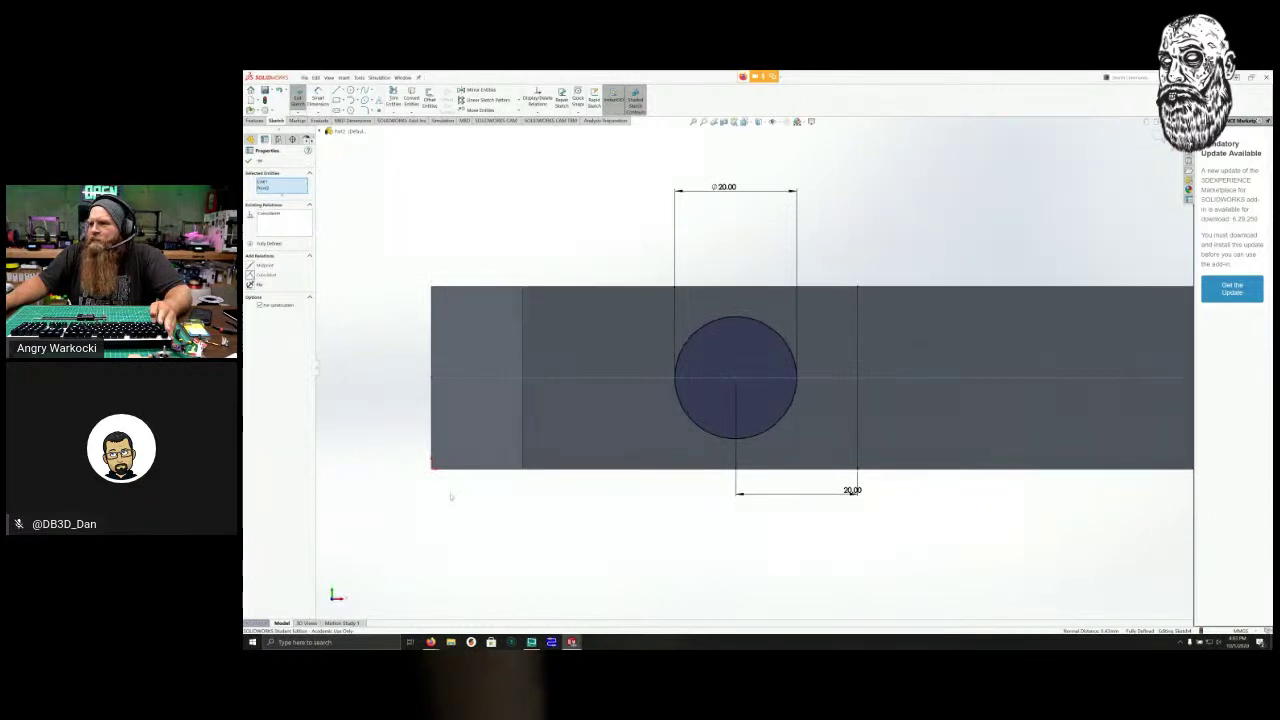
left_click(449, 506)
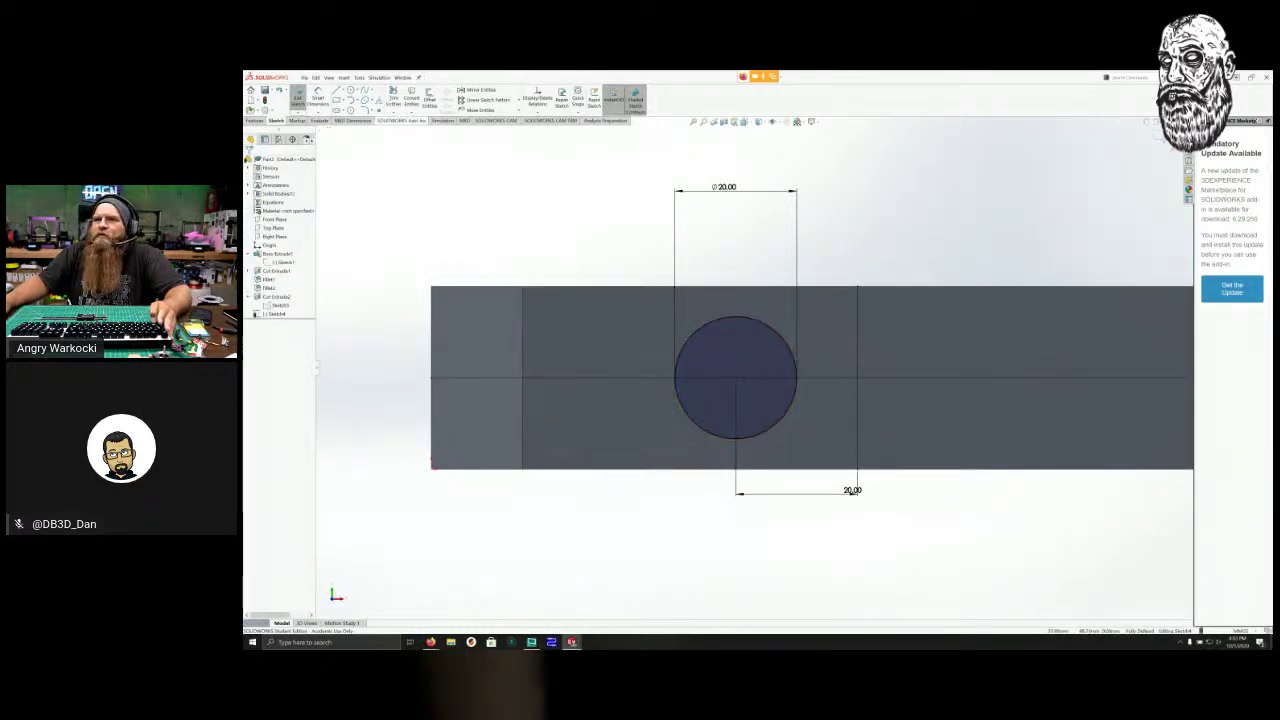
Mirror the 20 mm circle about the vertical centerline, keeping the original.
left_click(476, 89)
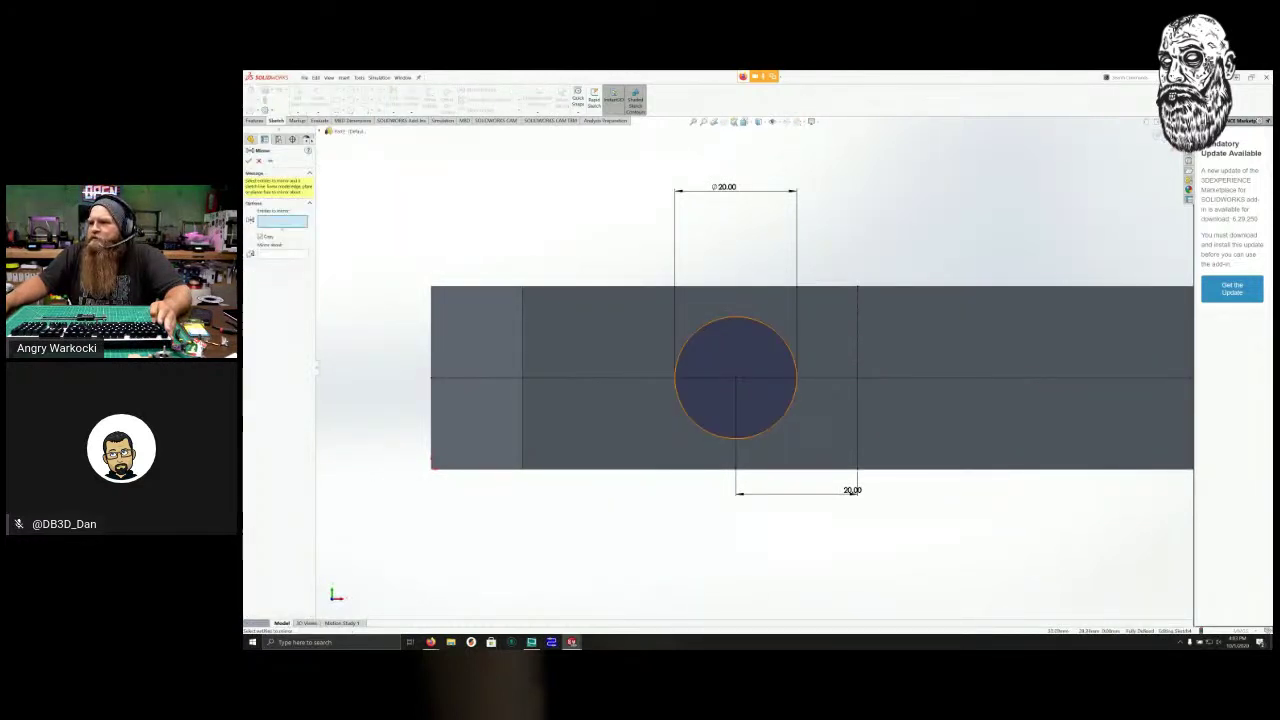
left_click(740, 317)
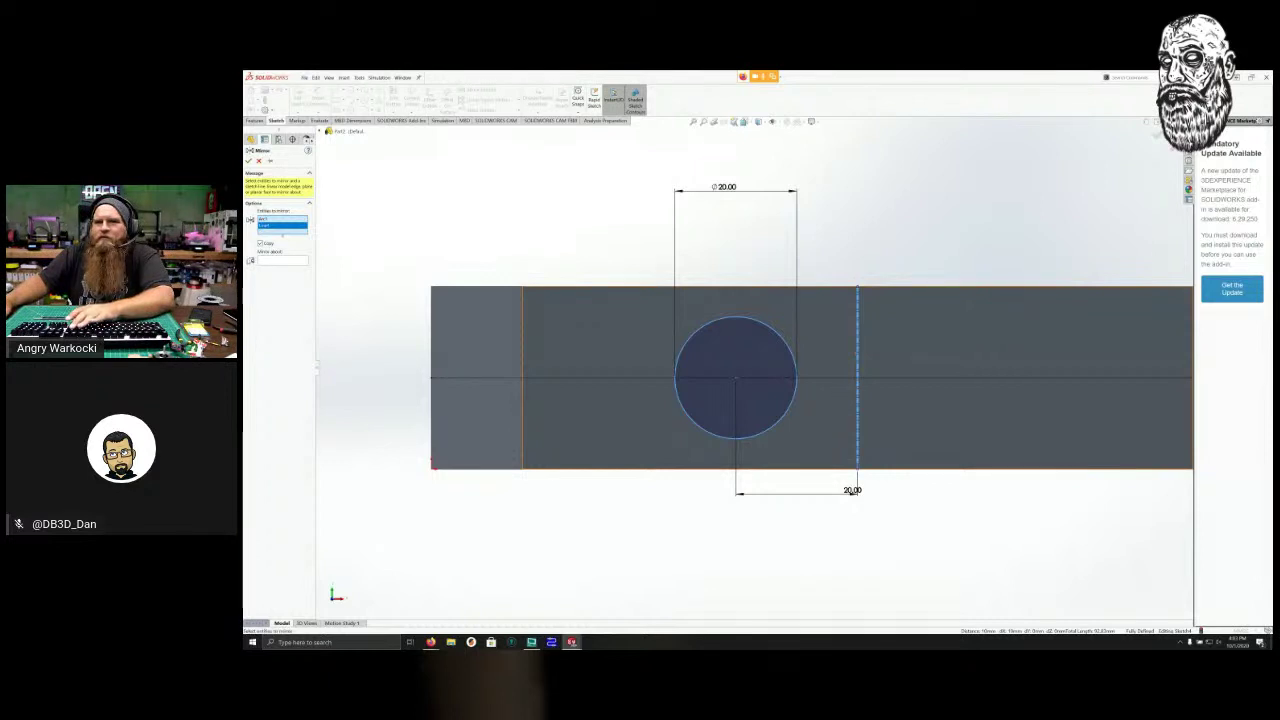
right_click(277, 225)
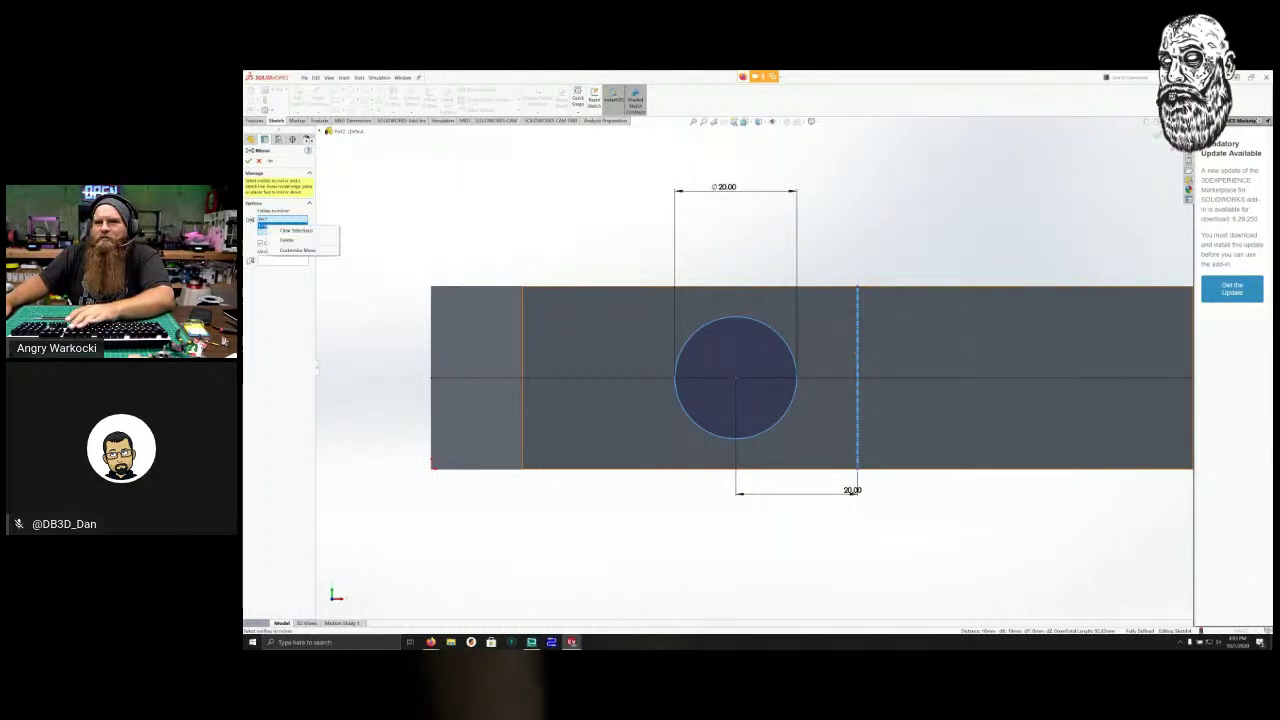
left_click(287, 240)
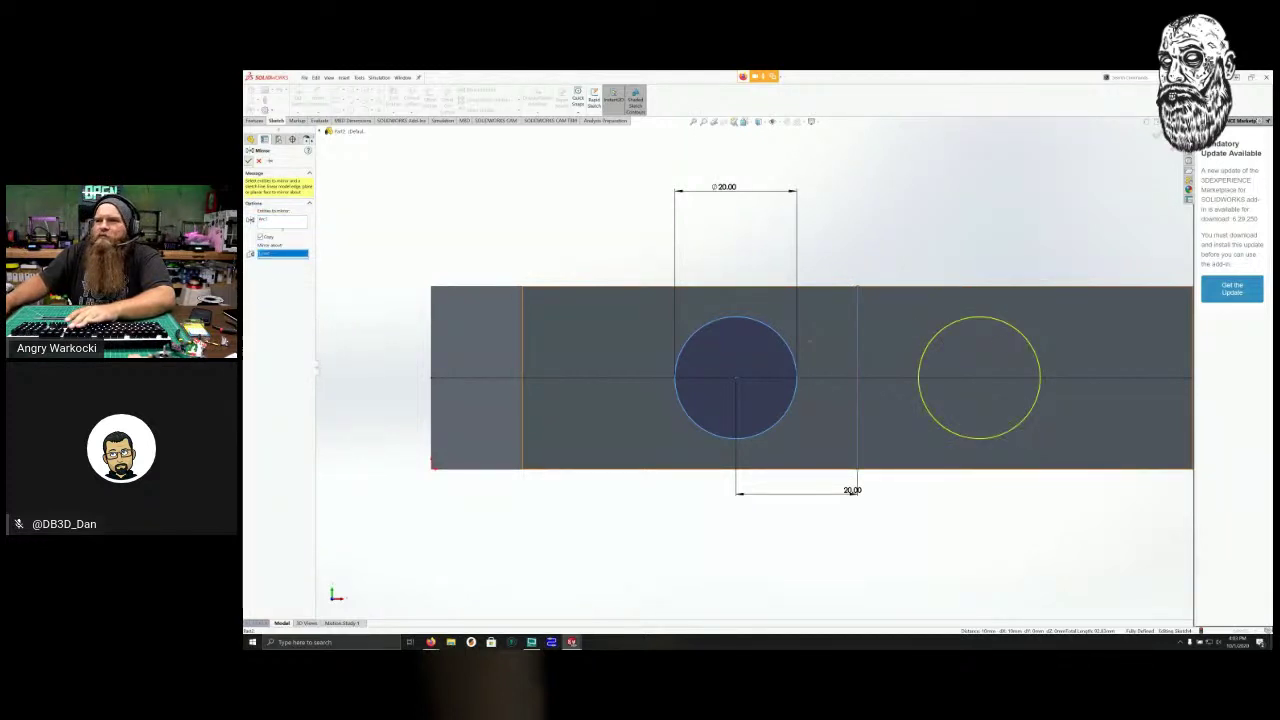
key("Return")
scroll(945, 510, "up", 1)
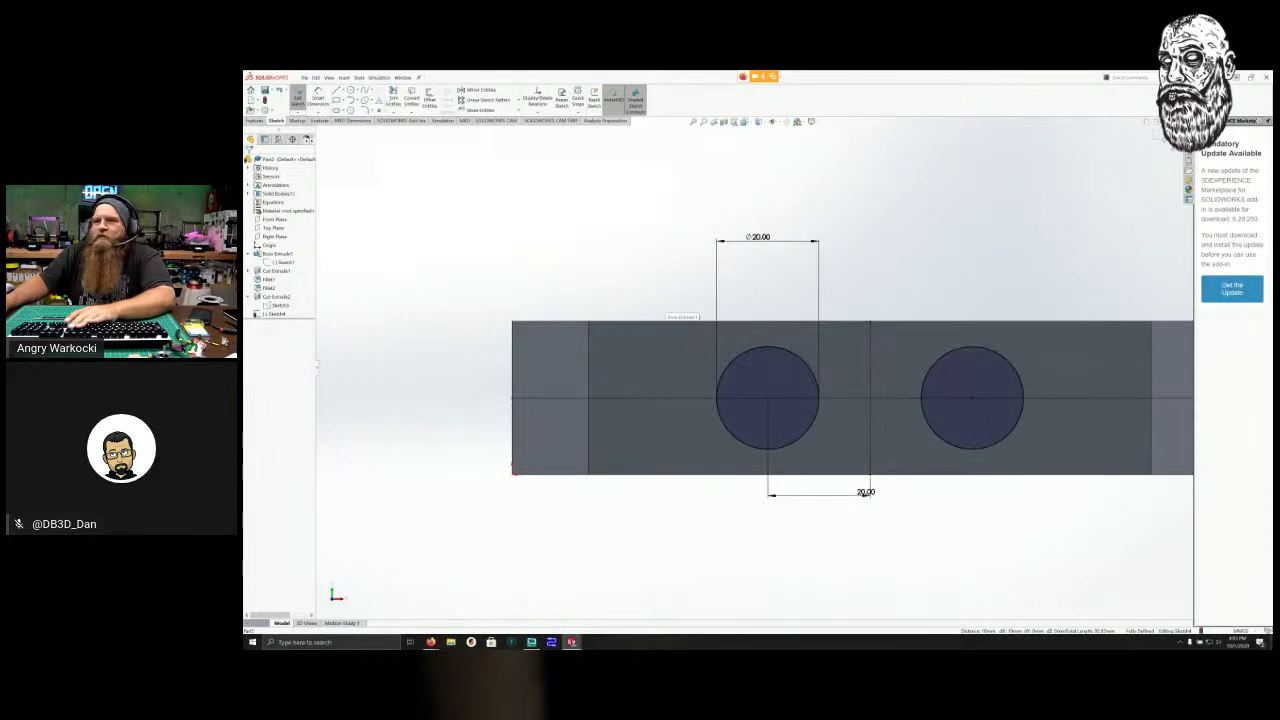
Cut-extrude both circles blind into the end face to a depth of 5 mm.
left_click(255, 120)
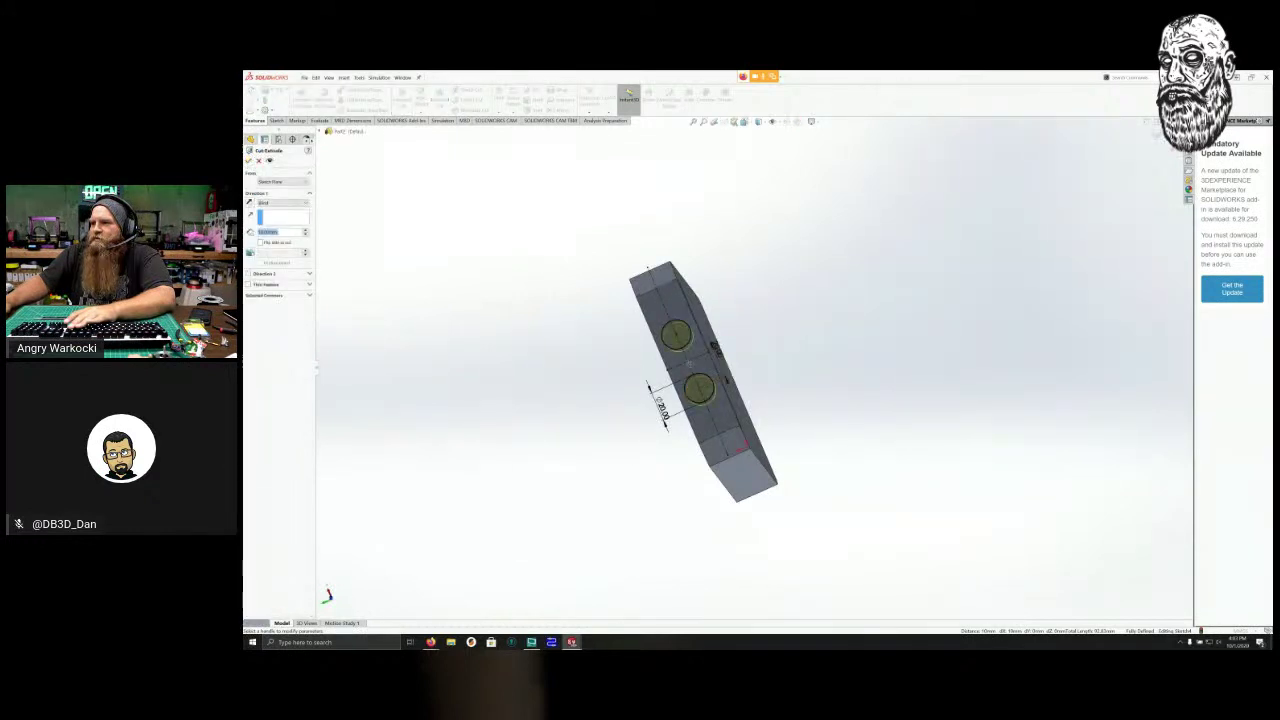
middle_click_drag(700, 385, 594, 377)
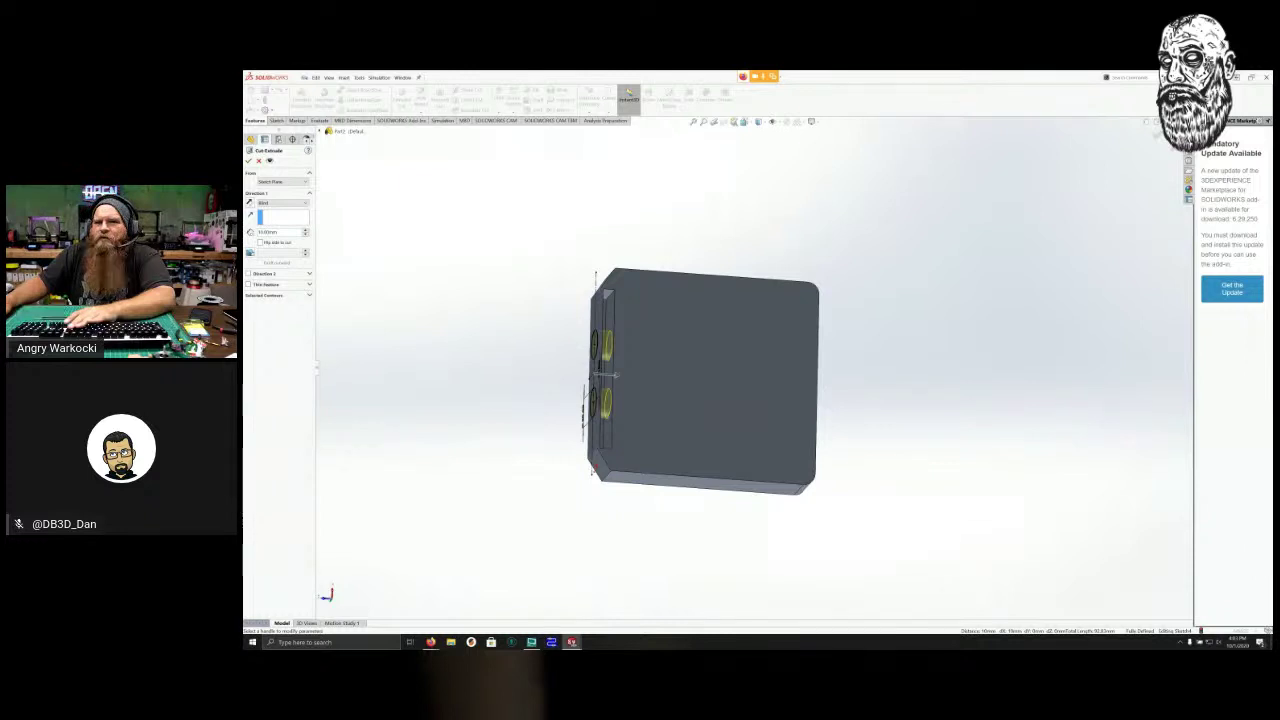
type("5")
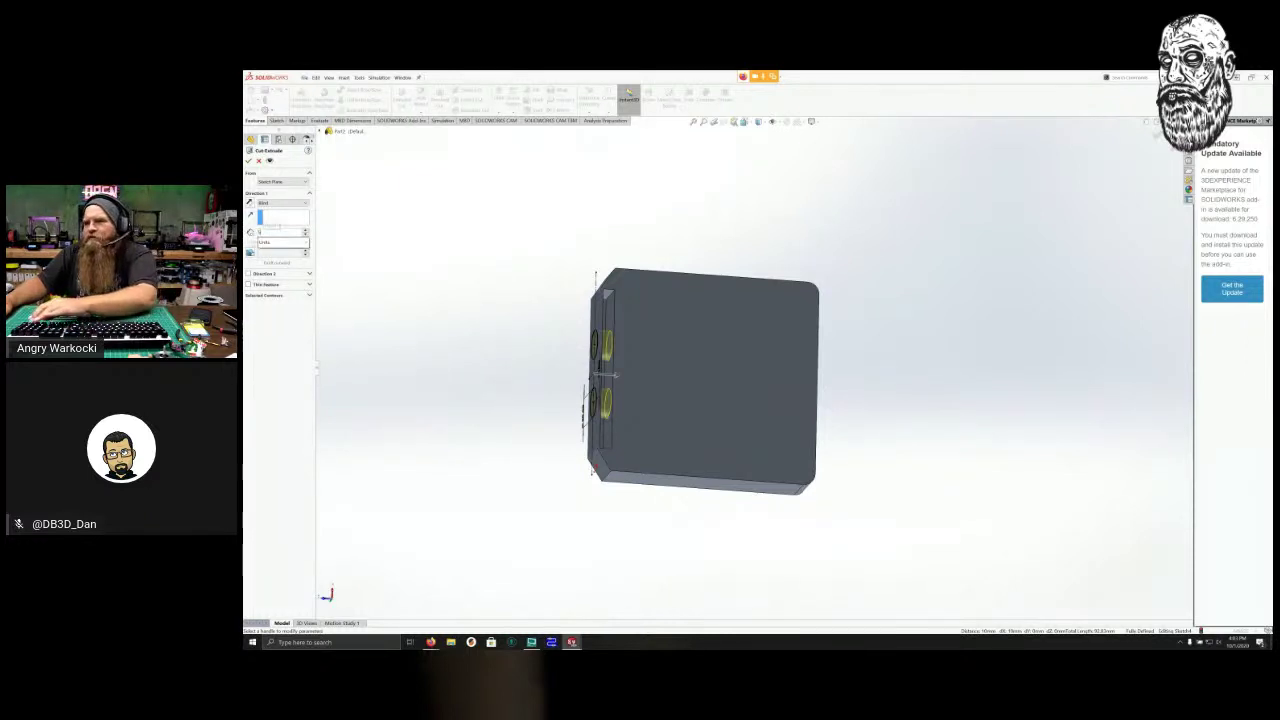
key("Return")
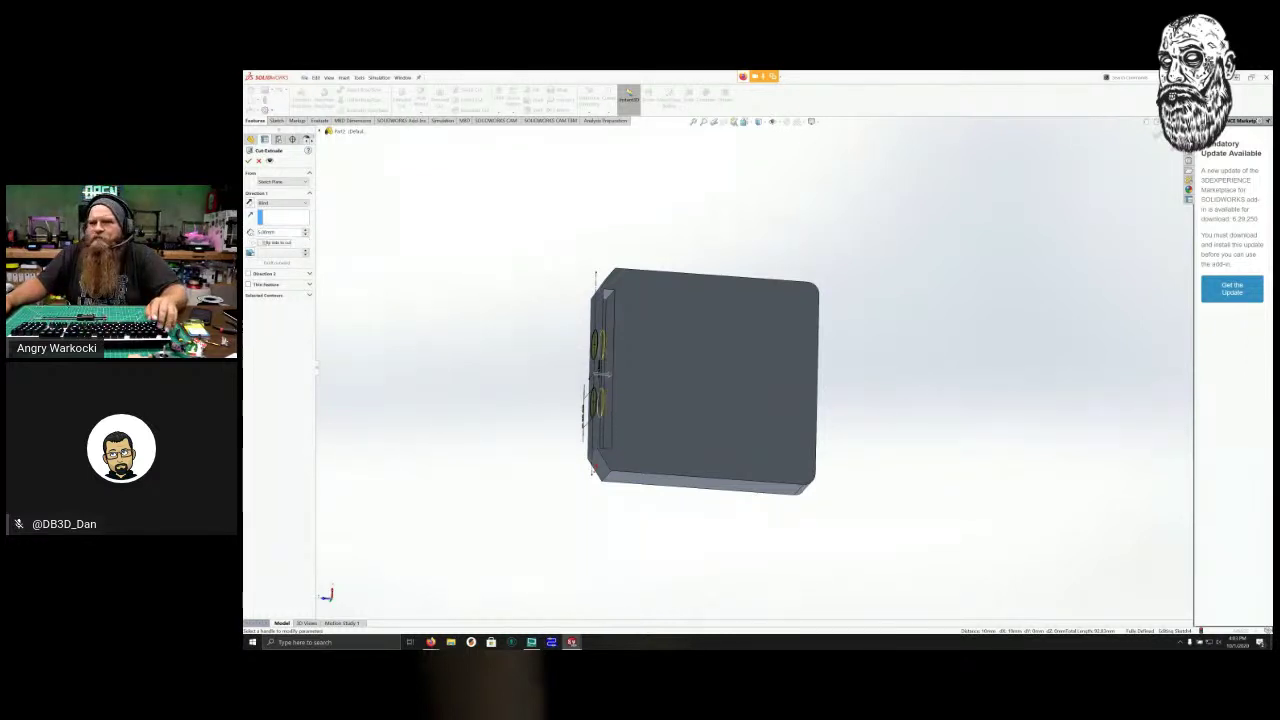
mouse_move(600, 374)
middle_mouse_down()
mouse_move(608, 384)
mouse_move(592, 392)
middle_mouse_up()
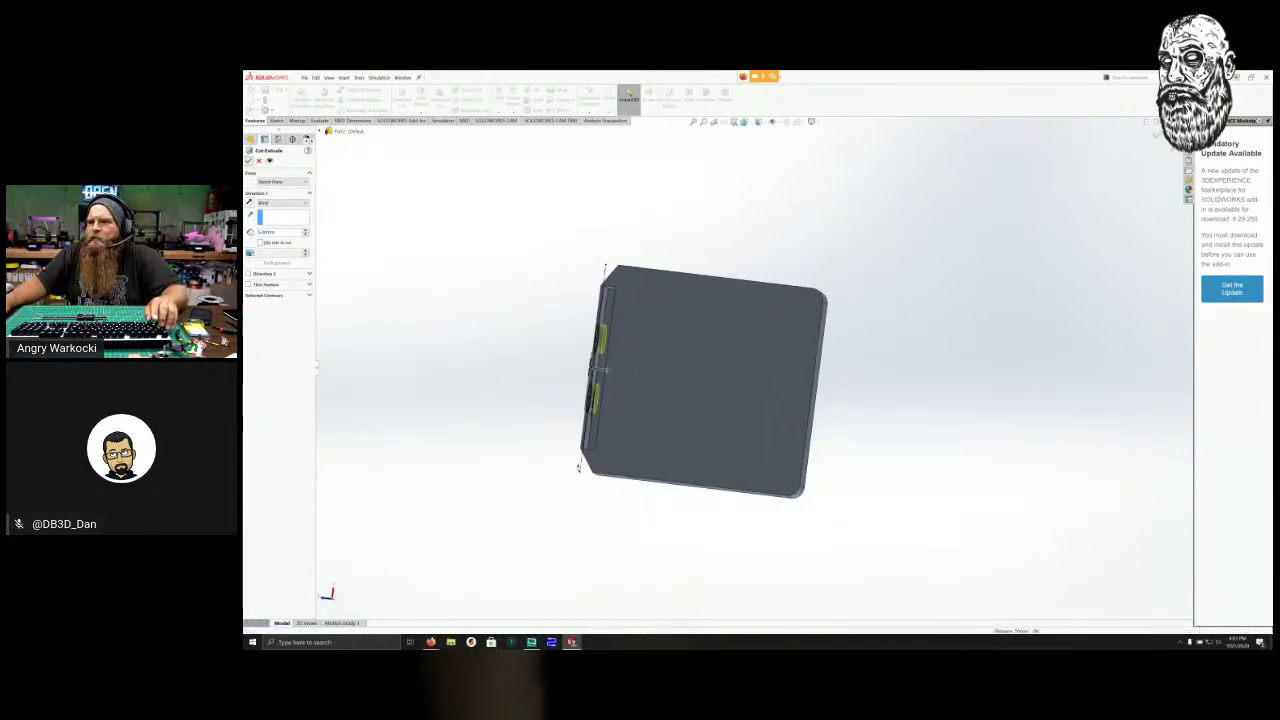
key("Return")
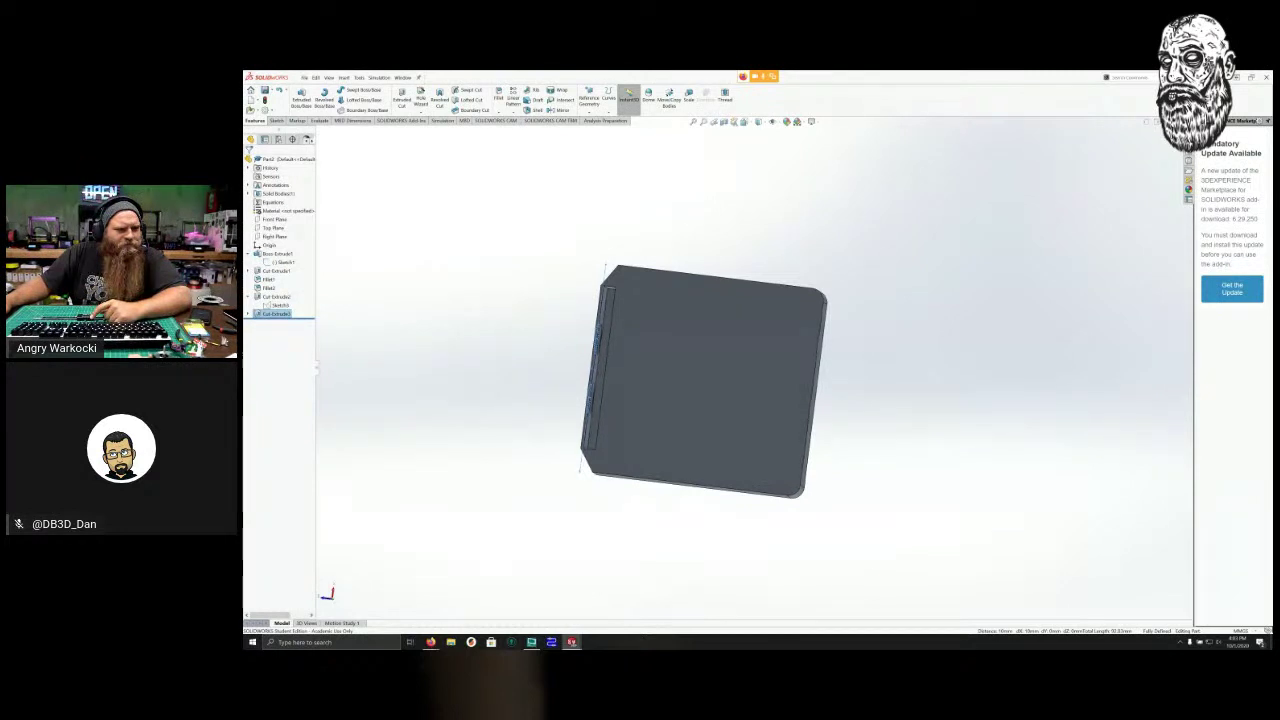
Examine the two round cuts in the end face, the tray's interior and the underside pocket from several sides.
middle_click_drag(560, 385, 677, 394)
scroll(286, 338, "down", 6)
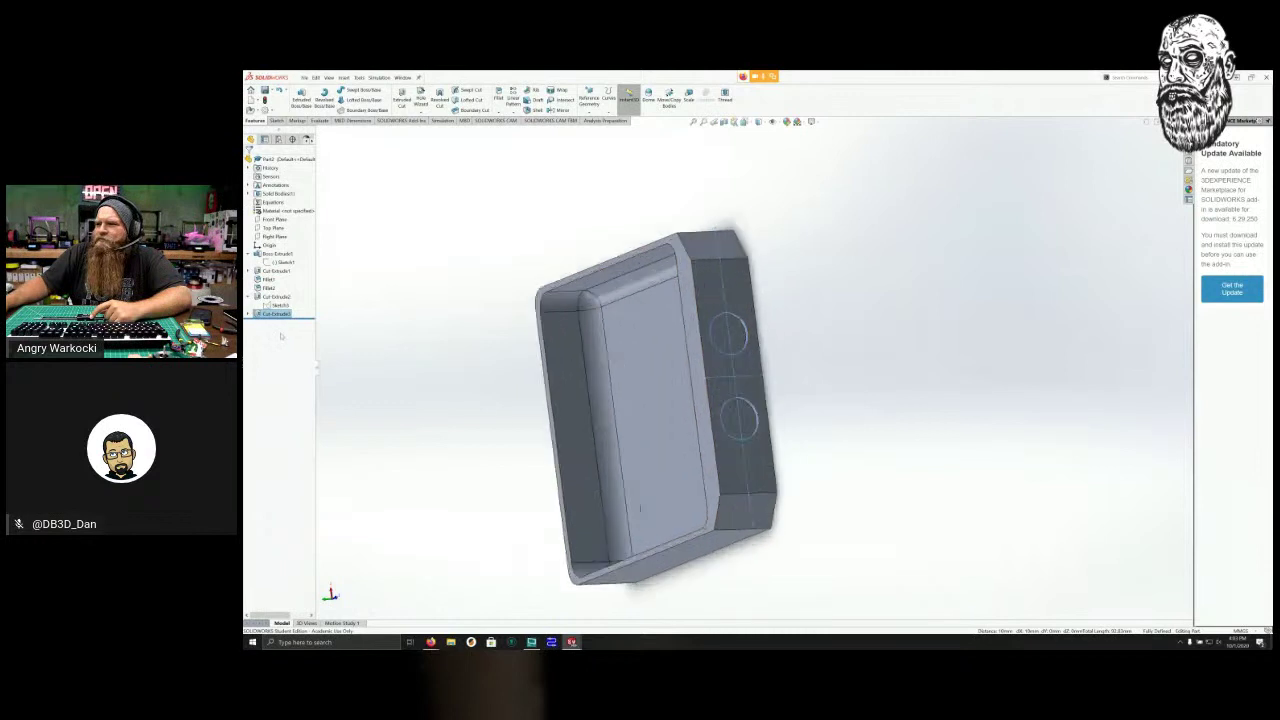
middle_click_drag(708, 370, 622, 370)
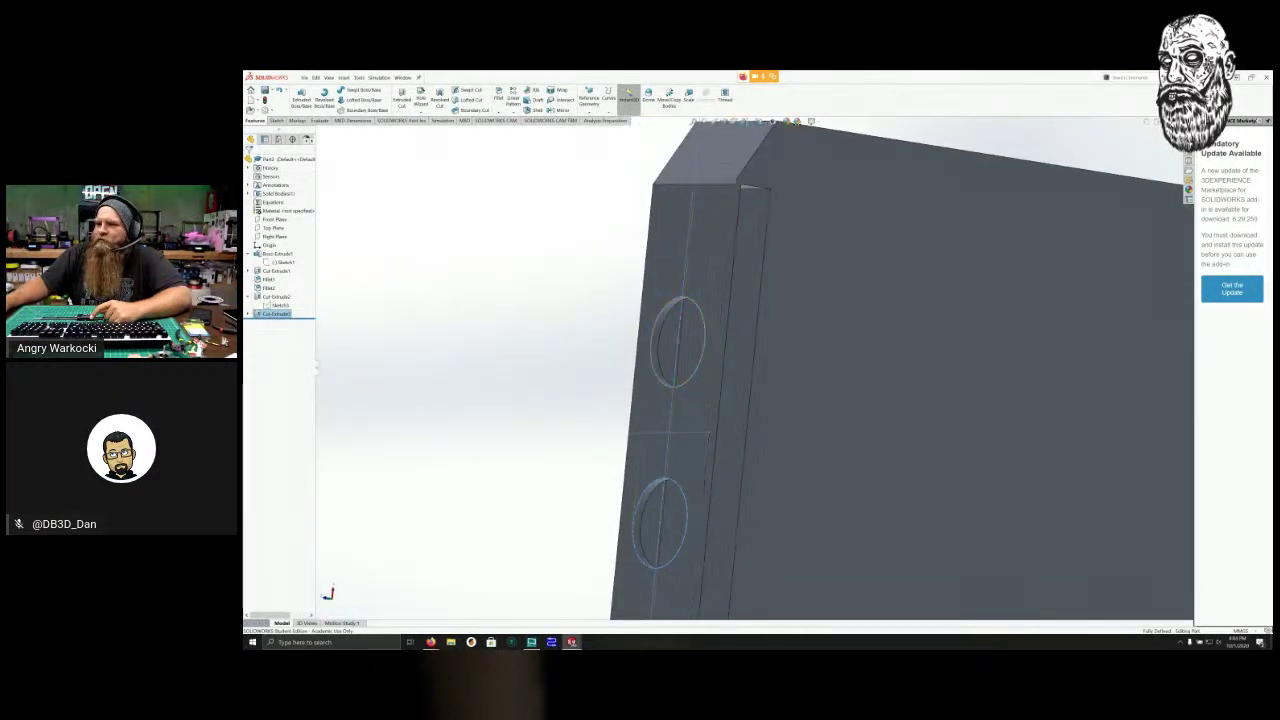
scroll(680, 368, "up", 1)
middle_click_drag(680, 368, 868, 310)
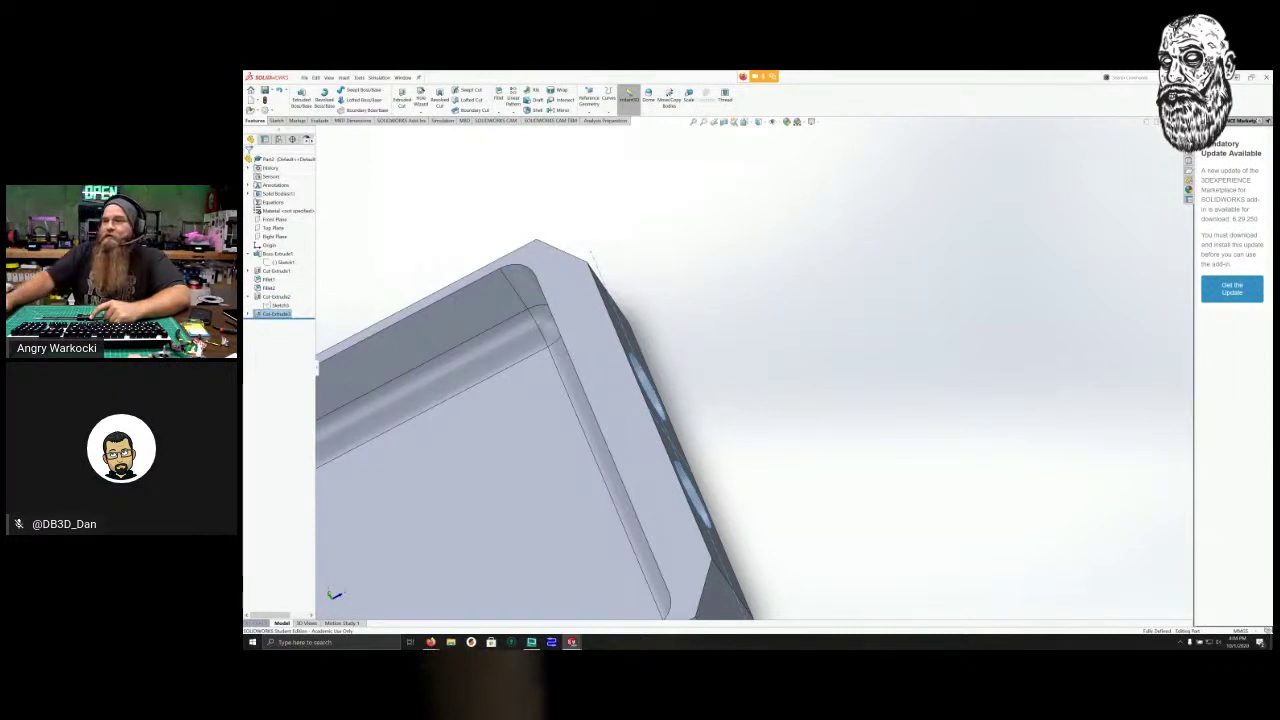
middle_click_drag(700, 400, 326, 397)
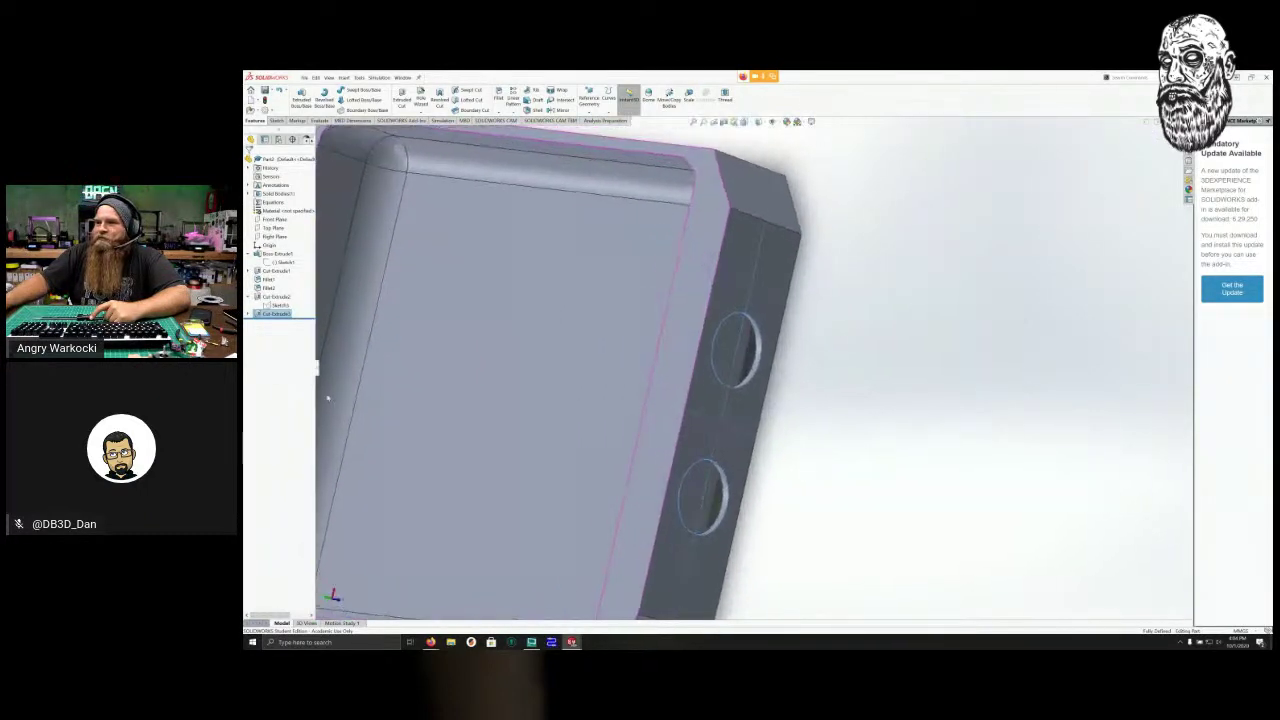
scroll(326, 396, "down", 4)
scroll(325, 396, "up", 6)
scroll(325, 396, "up", 2)
middle_click_drag(277, 407, 311, 204)
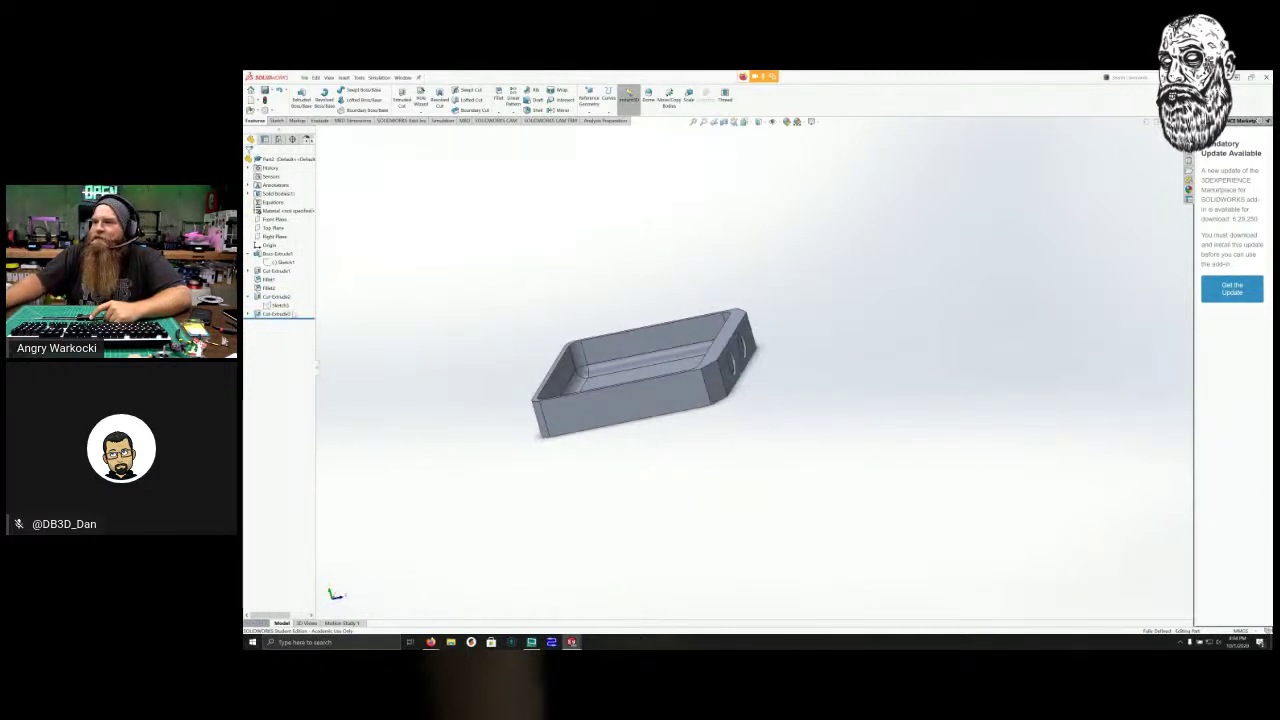
middle_click_drag(297, 340, 252, 392)
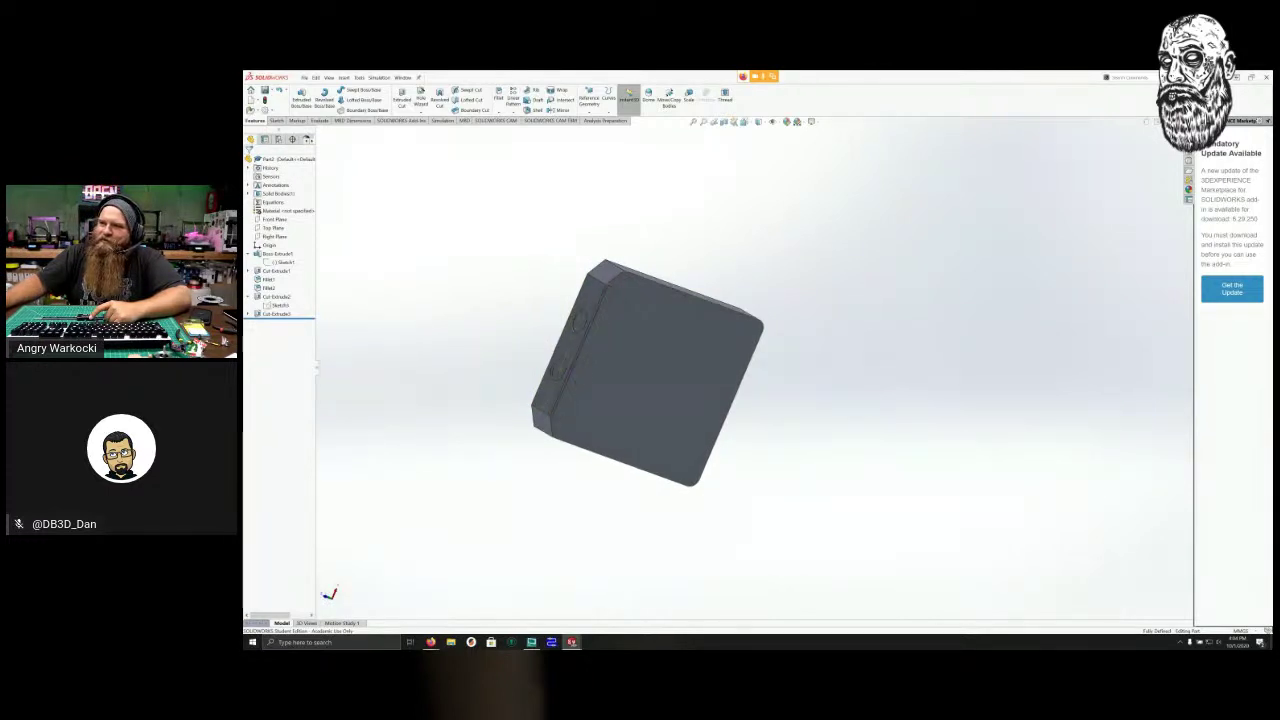
middle_click_drag(560, 385, 735, 370)
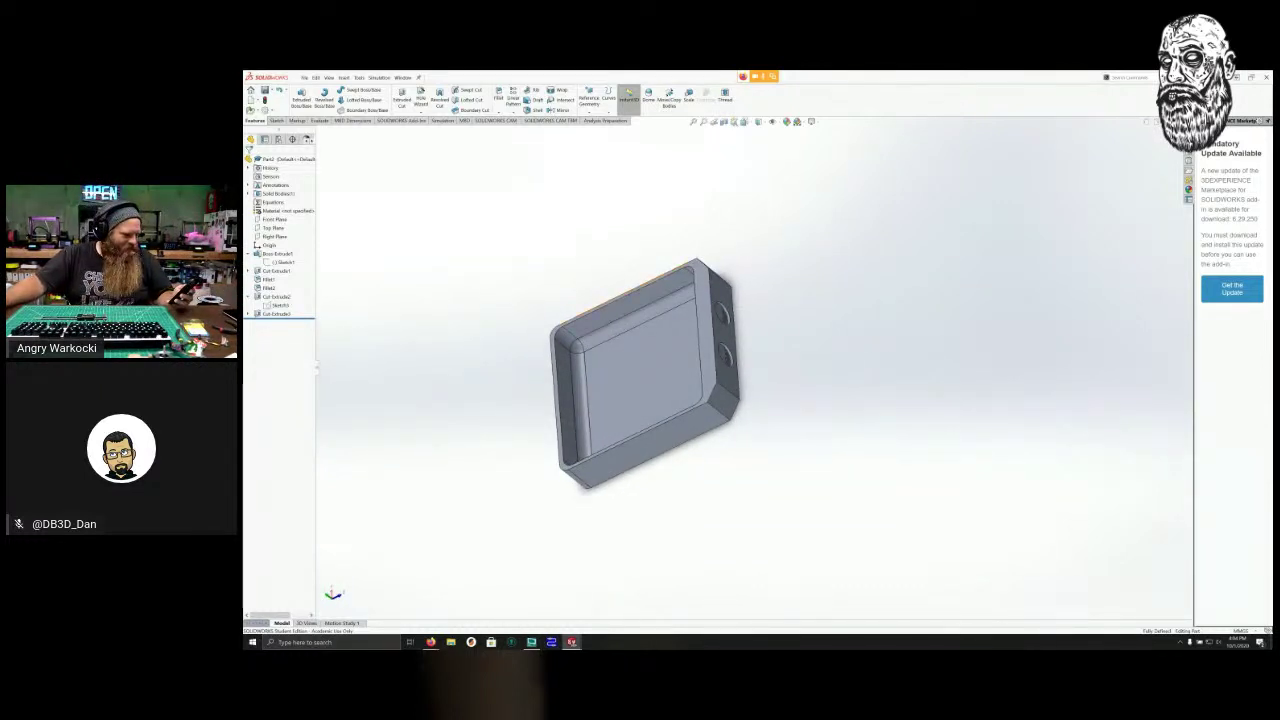
middle_click_drag(283, 374, 252, 470)
scroll(752, 333, "down", 5)
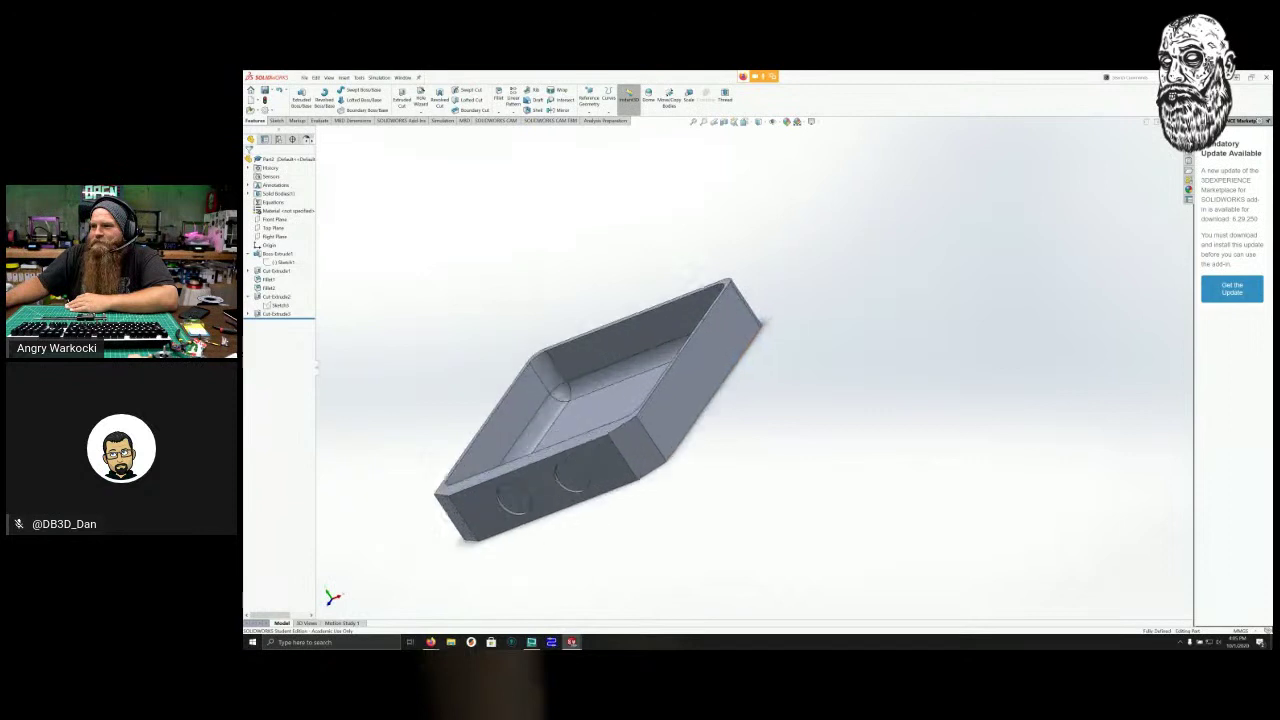
middle_click_drag(290, 400, 285, 430)
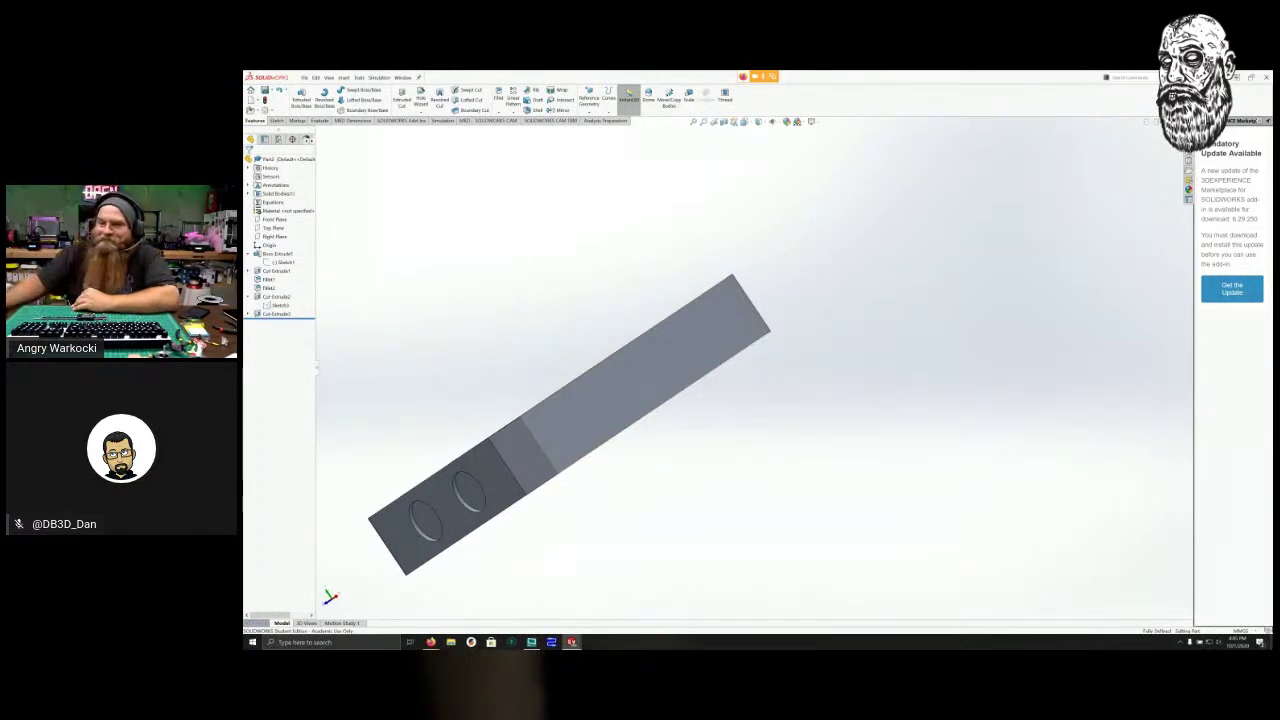
middle_click_drag(640, 390, 685, 405)
scroll(594, 488, "down", 3)
scroll(594, 488, "up", 3)
middle_click_drag(640, 390, 712, 405)
scroll(698, 450, "down", 4)
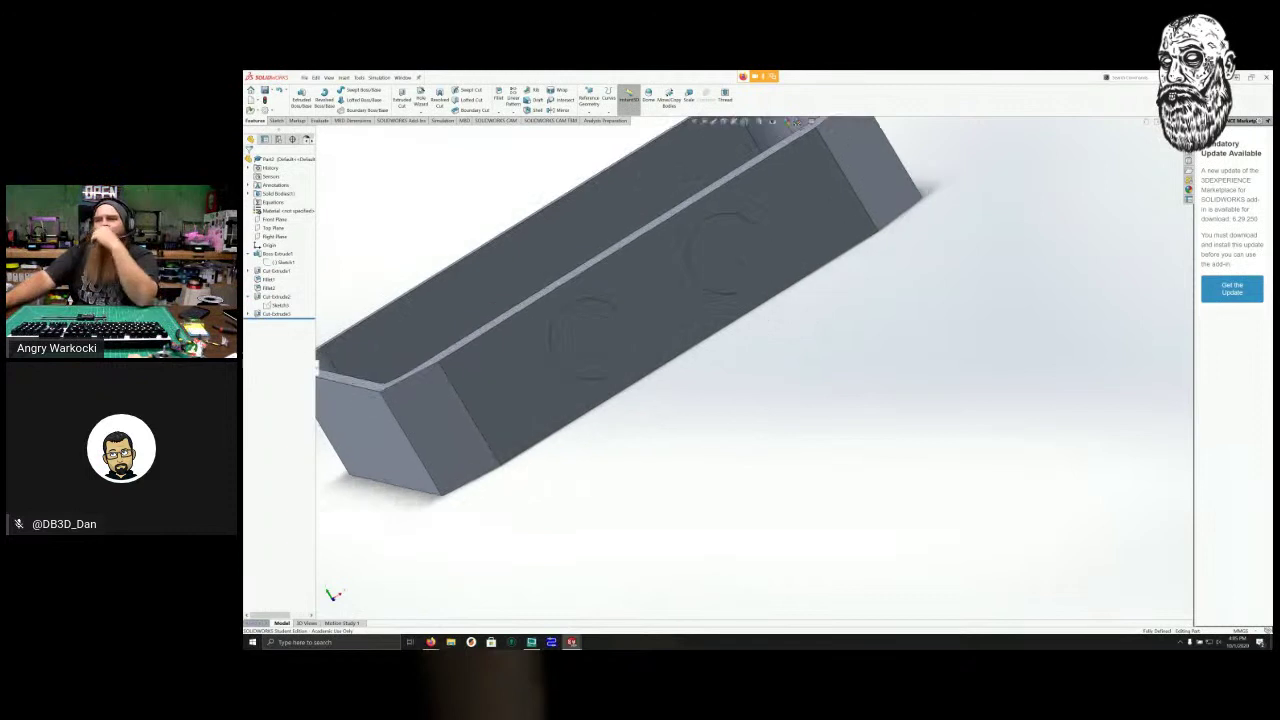
scroll(698, 450, "up", 3)
mouse_move(700, 400)
middle_mouse_down()
mouse_move(755, 355)
mouse_move(735, 362)
mouse_move(738, 392)
mouse_move(775, 415)
mouse_move(683, 391)
middle_mouse_up()
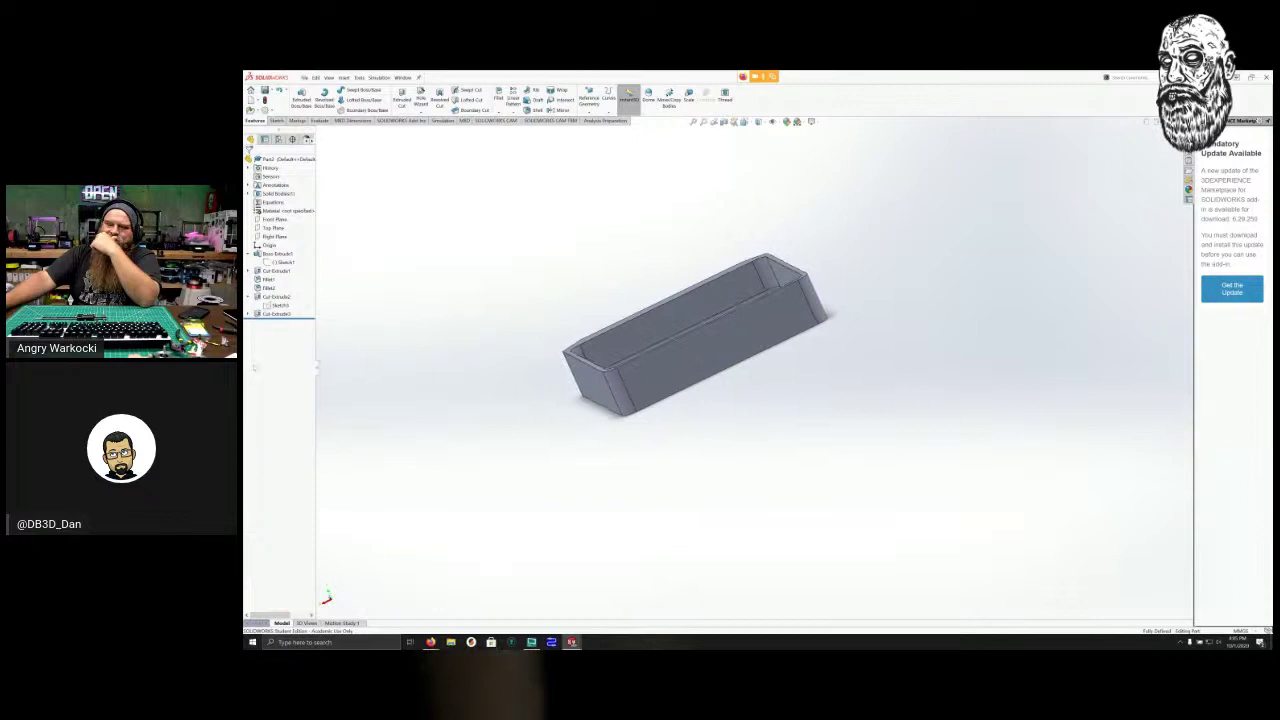
middle_click_drag(280, 390, 362, 385)
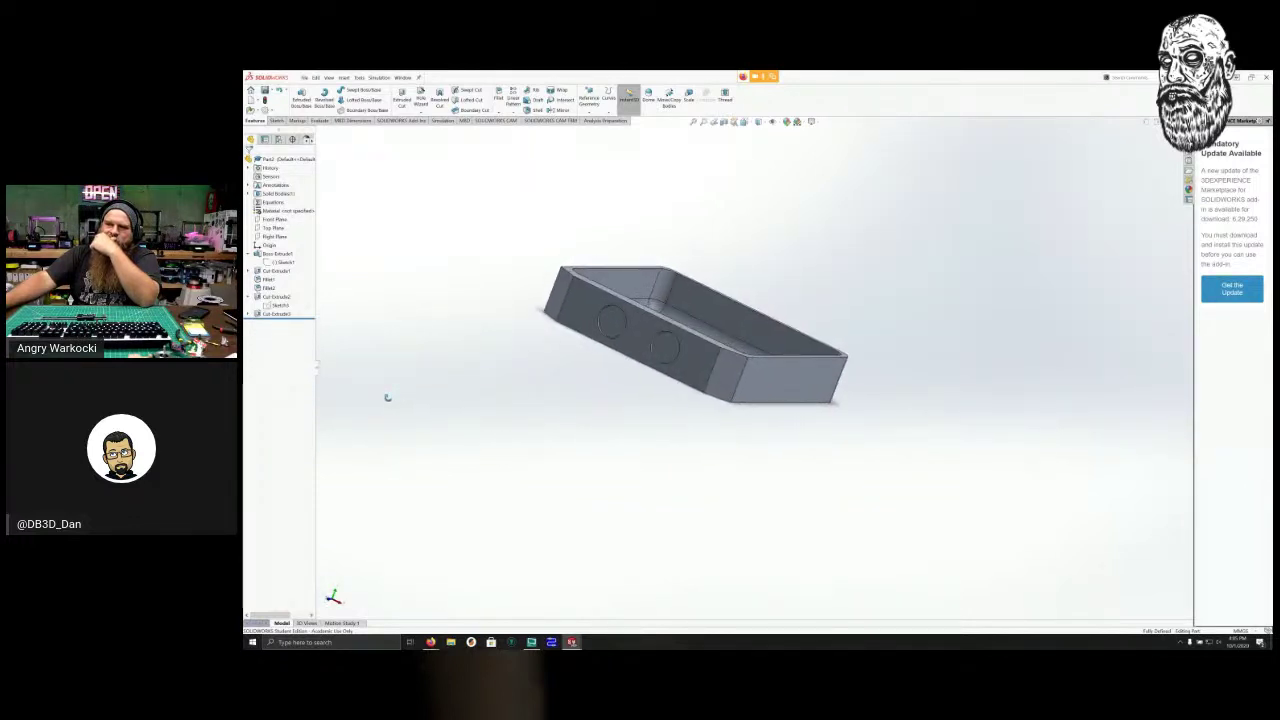
middle_click_drag(387, 398, 406, 274)
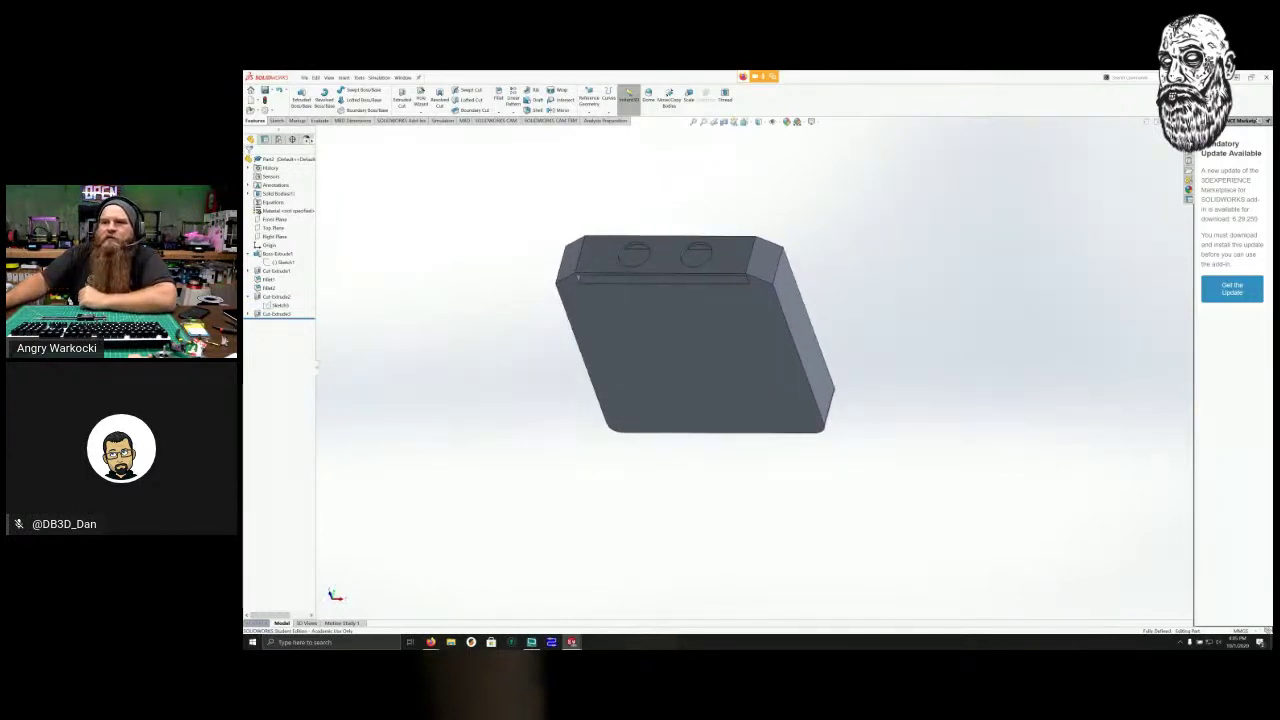
Roll the feature history back to before the underside pocket cut and start a sketch on the tray's upper rim face.
left_click_drag(280, 318, 280, 292)
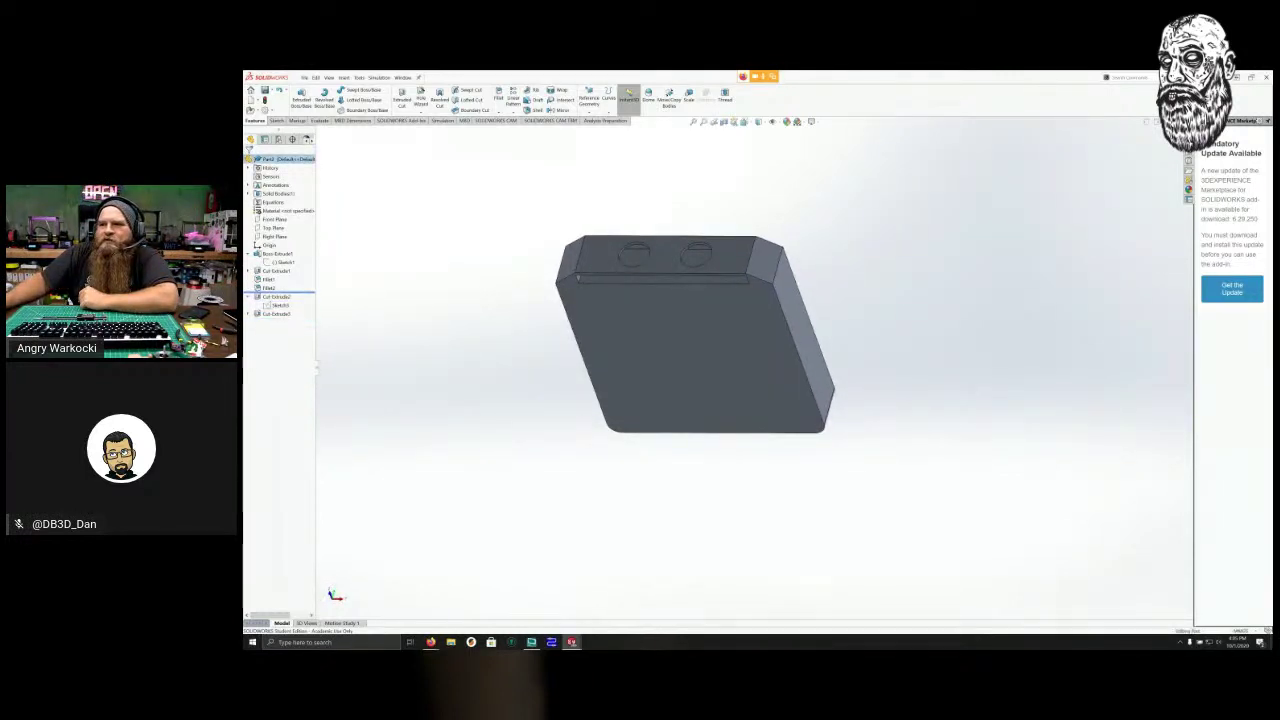
middle_click_drag(400, 320, 375, 430)
middle_click_drag(700, 340, 734, 332)
scroll(695, 397, "down", 5)
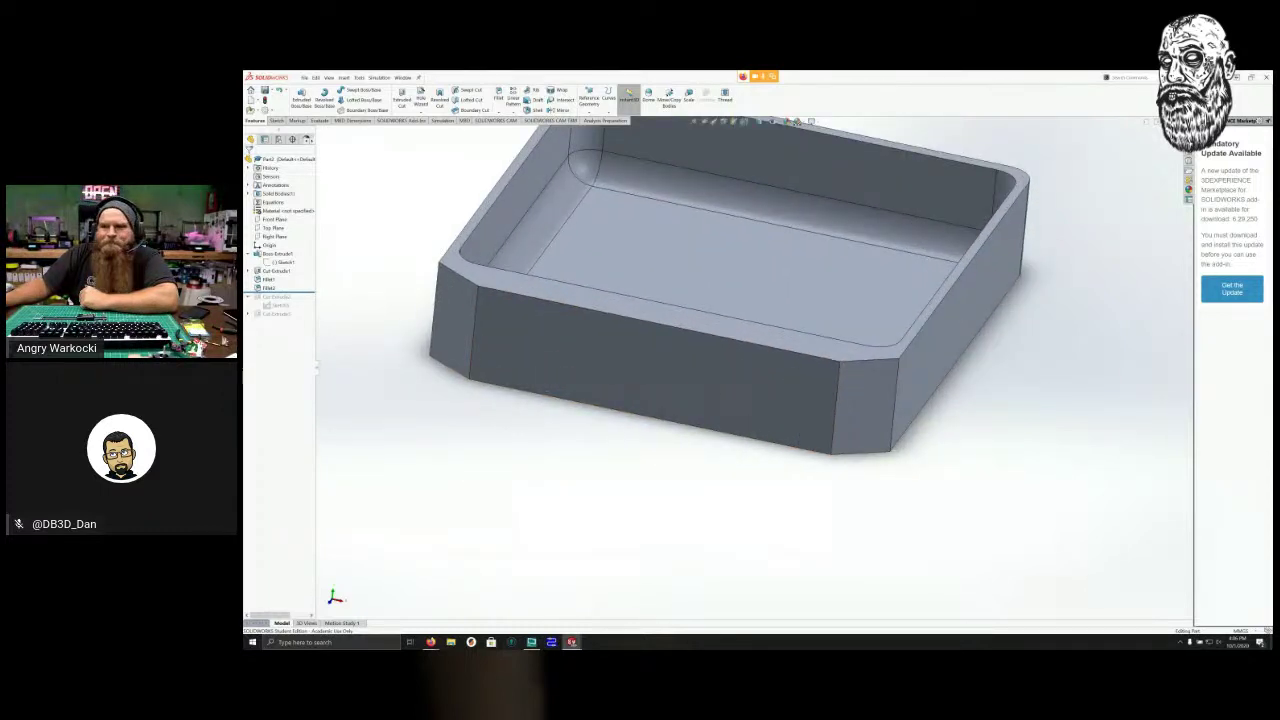
middle_click_drag(695, 397, 672, 435)
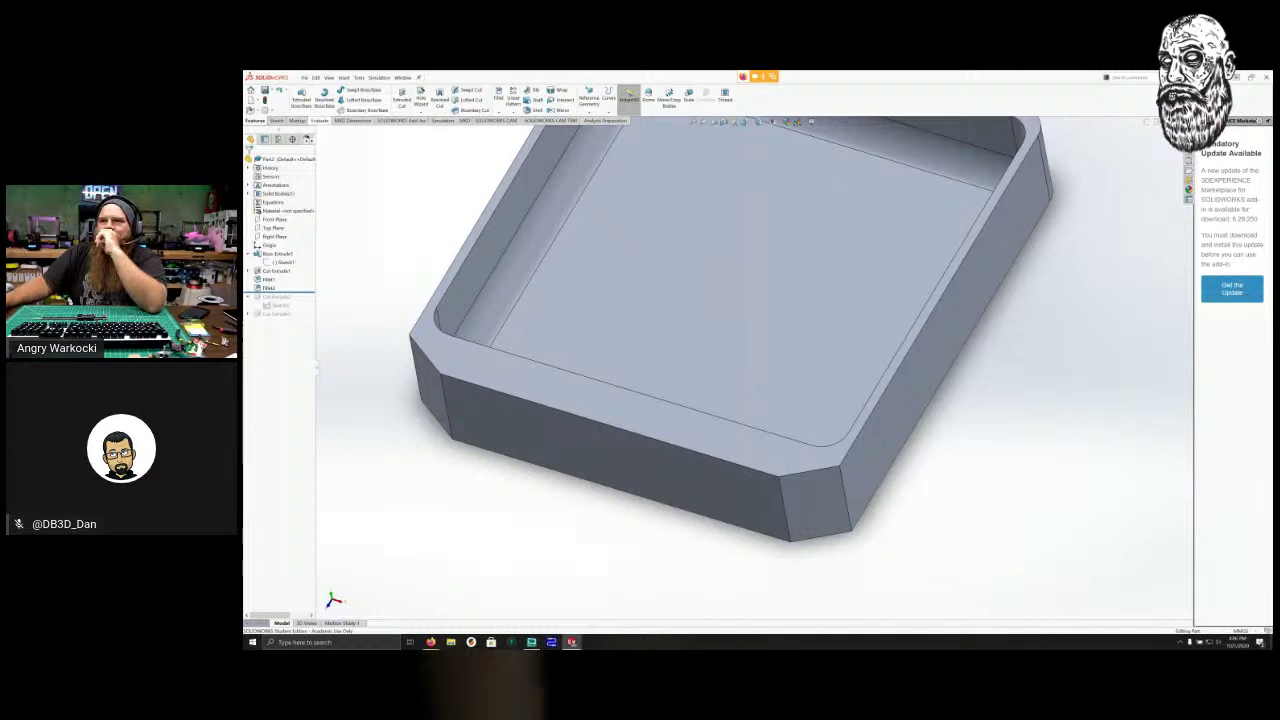
right_click(484, 342)
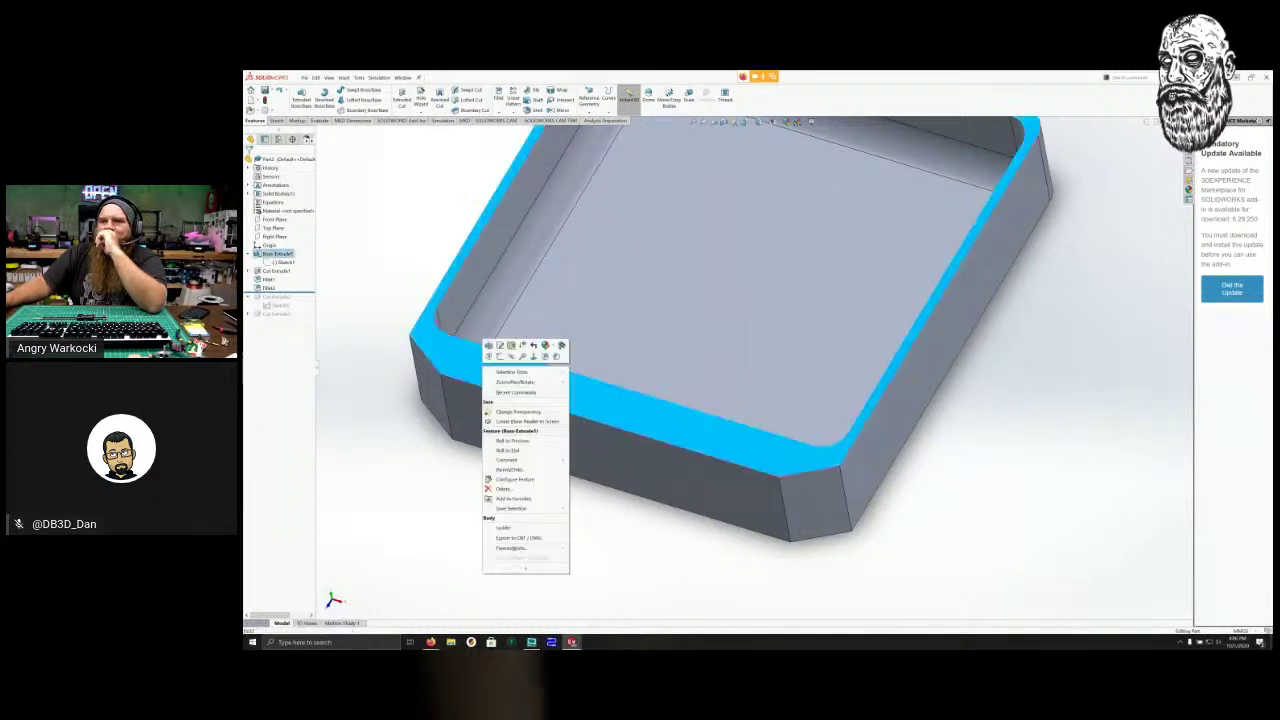
left_click(500, 345)
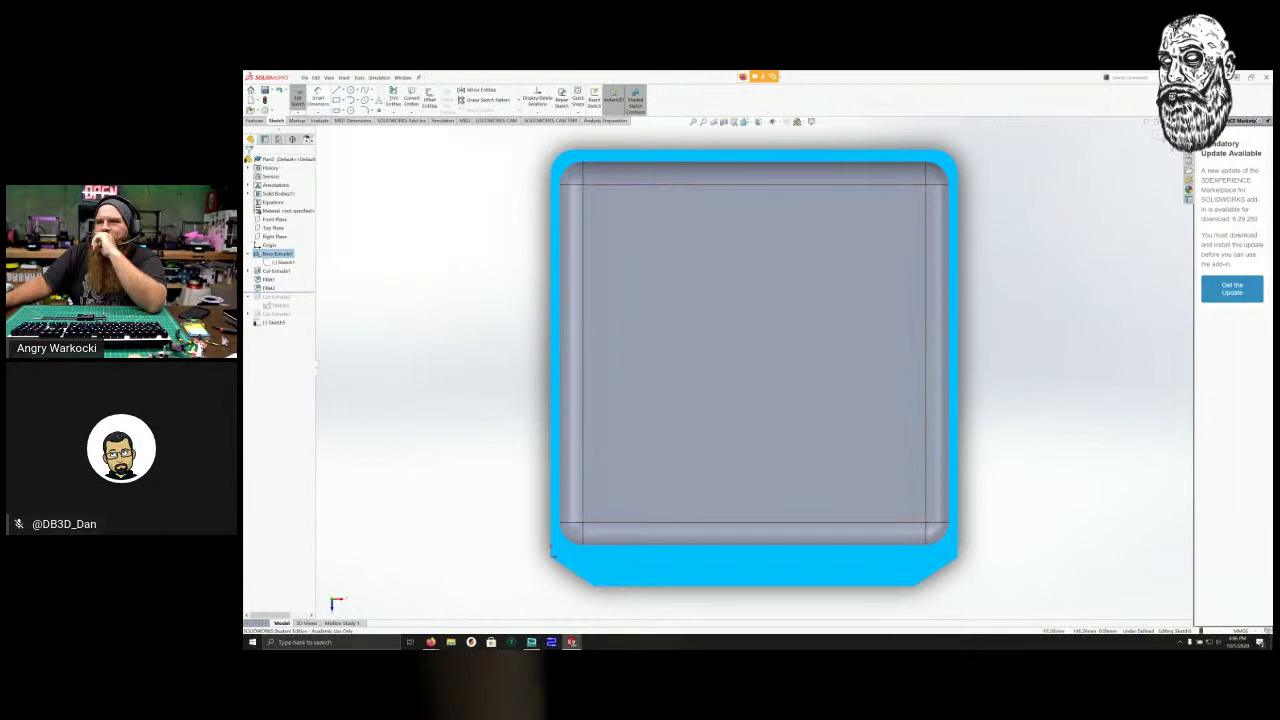
Sketch a corner rectangle on the rim face, spanning the extension's straight outer edge between the two angled corners.
left_click(337, 100)
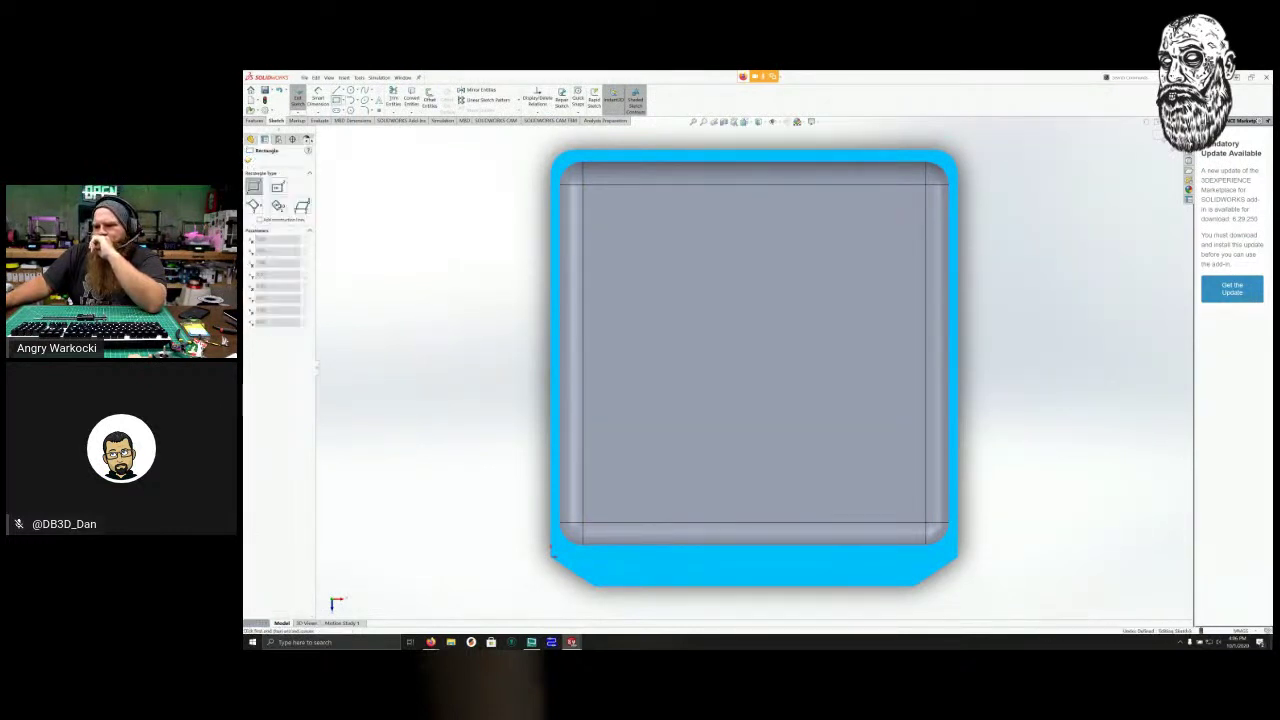
scroll(551, 550, "down", 5)
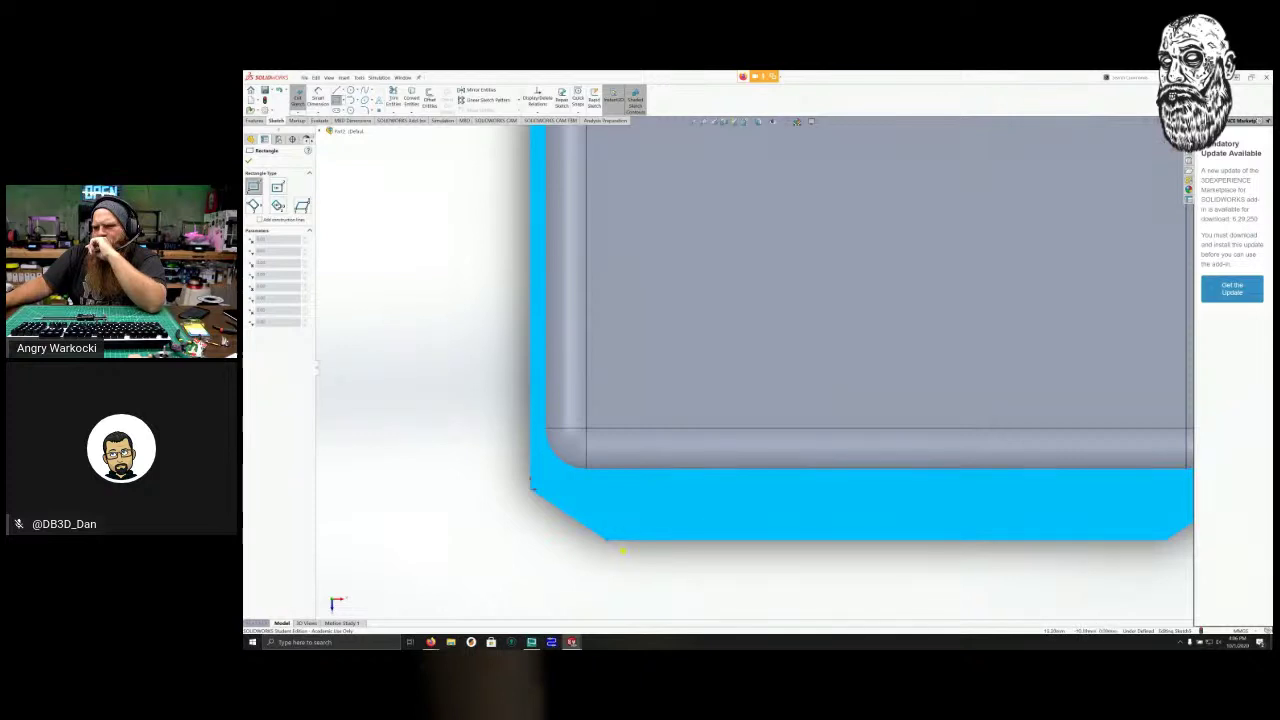
left_click(607, 540)
scroll(1138, 534, "down", 3)
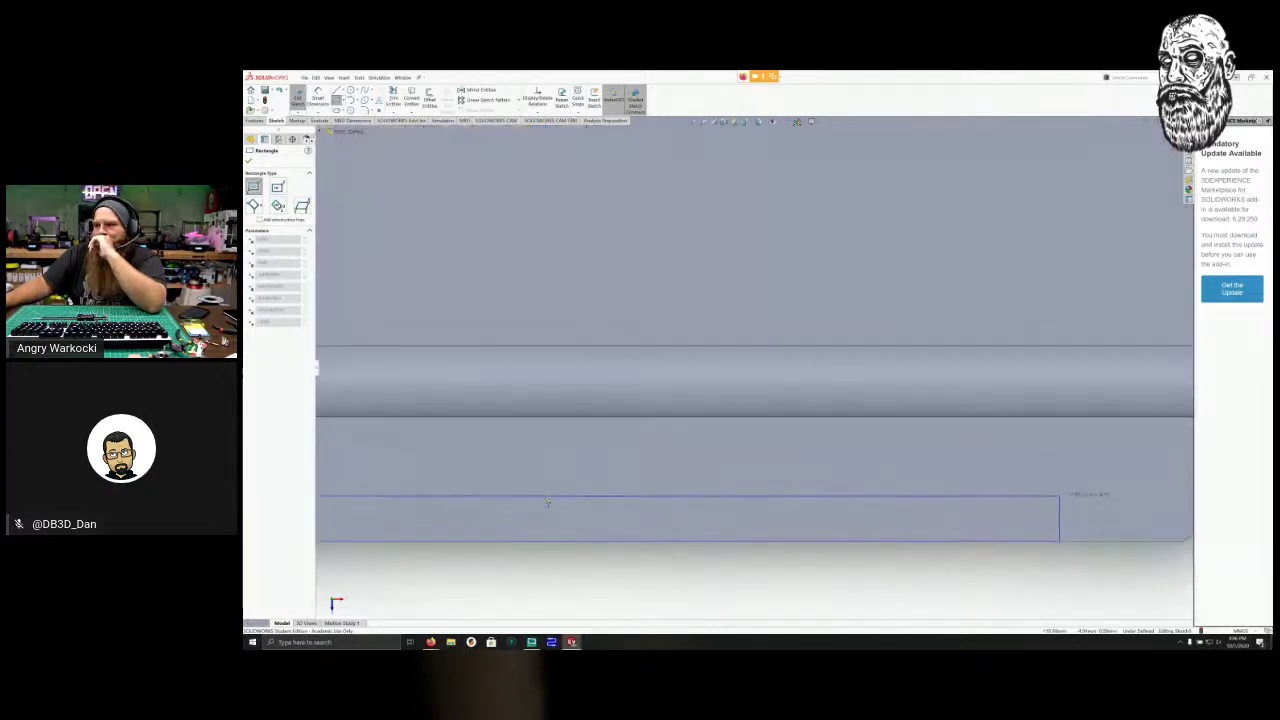
scroll(548, 500, "up", 3)
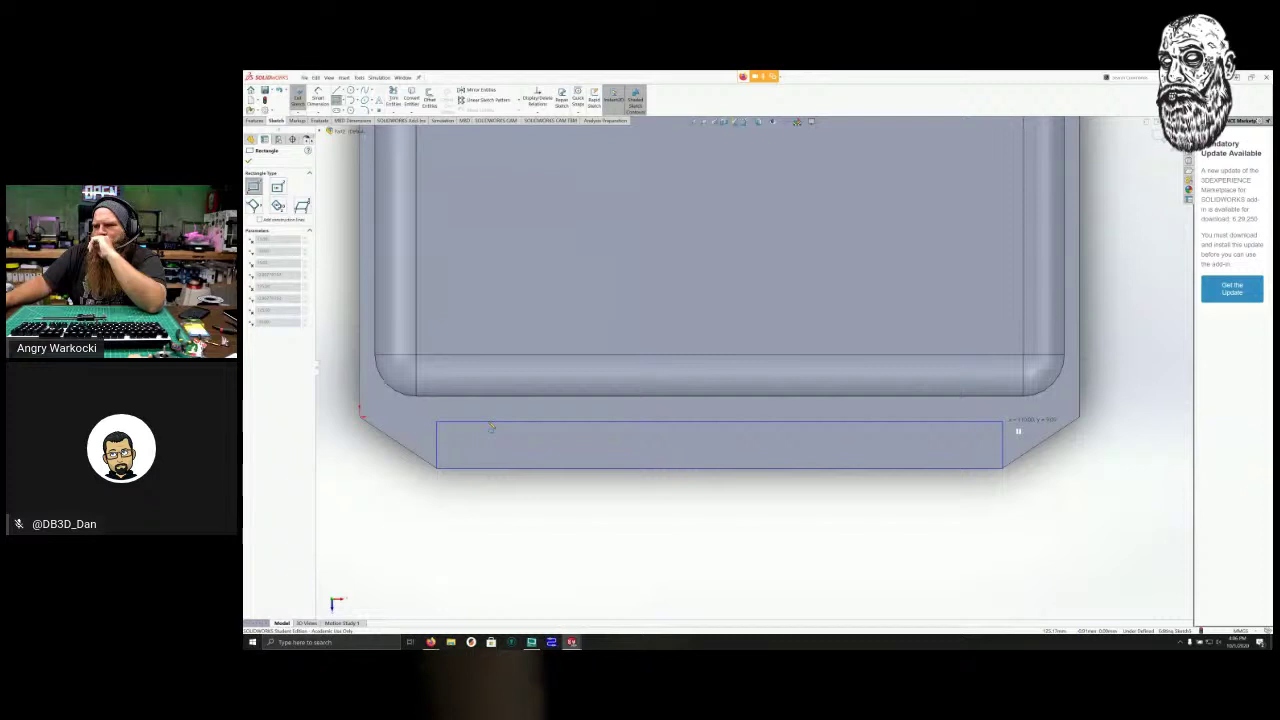
left_click(1003, 420)
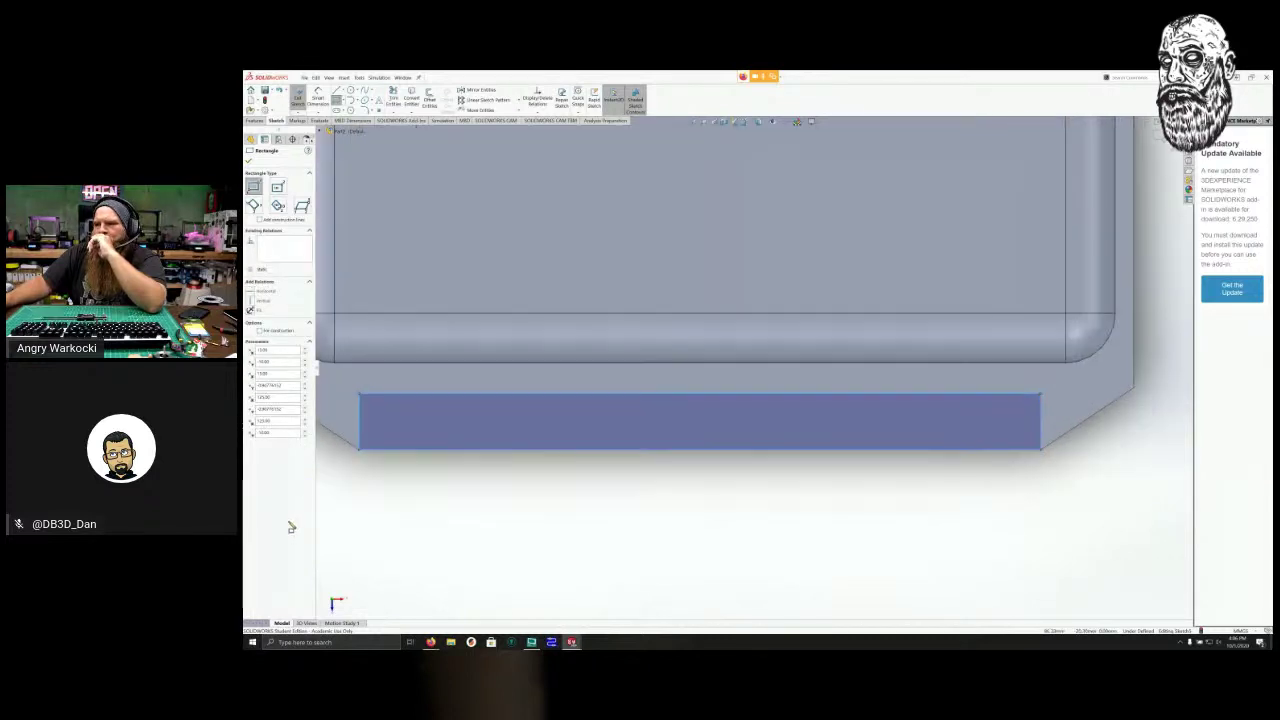
Cut-extrude the rectangle blind into the extension to a depth of 24 mm.
scroll(290, 525, "up", 2)
middle_click_drag(318, 522, 289, 425)
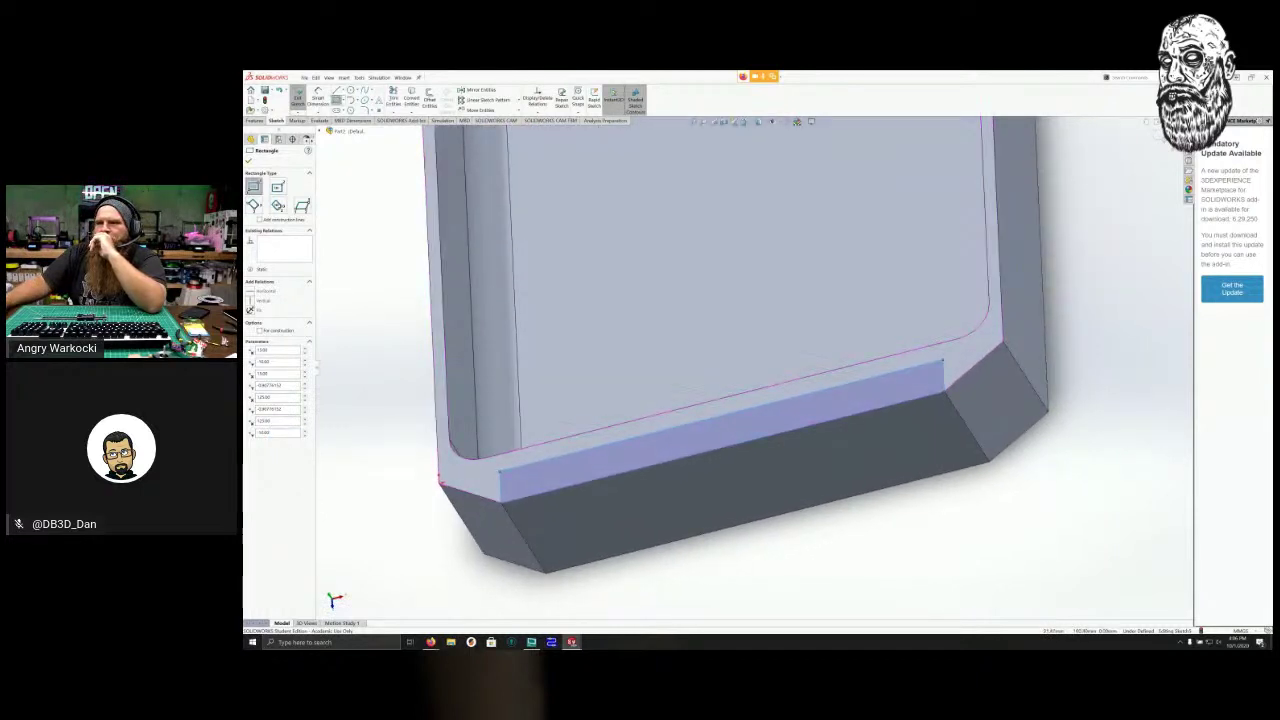
left_click(255, 121)
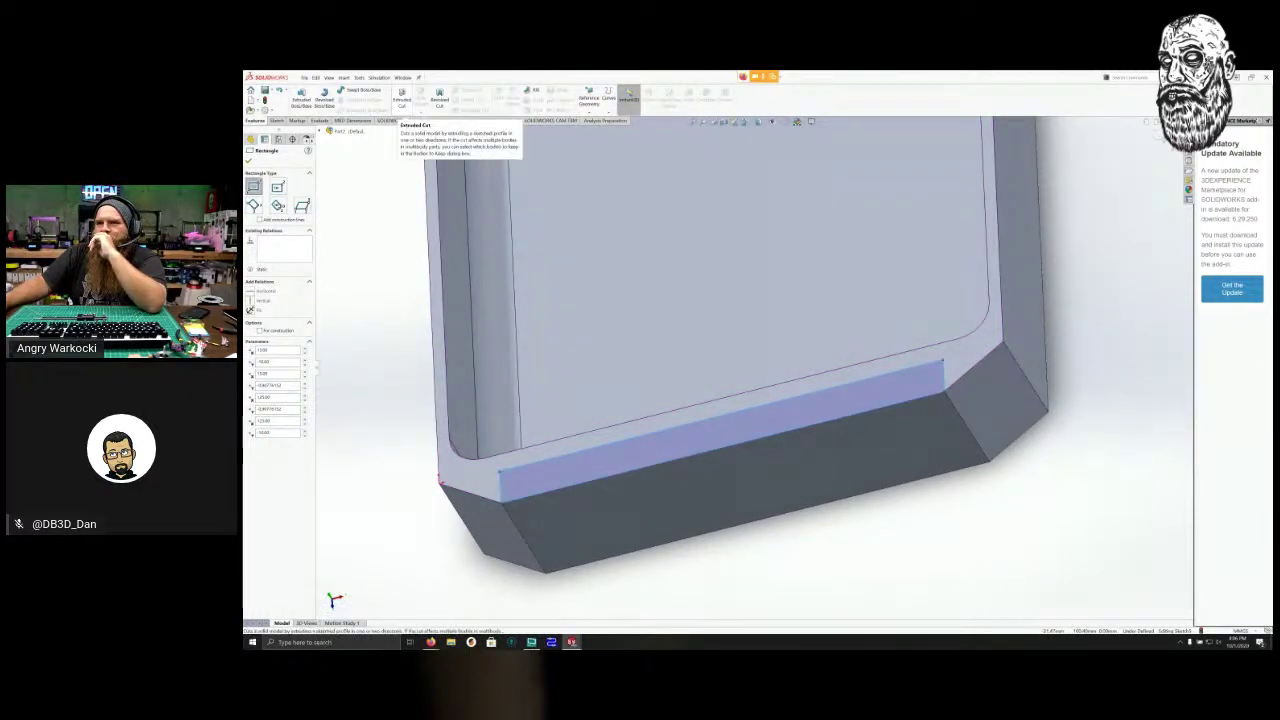
left_click(401, 97)
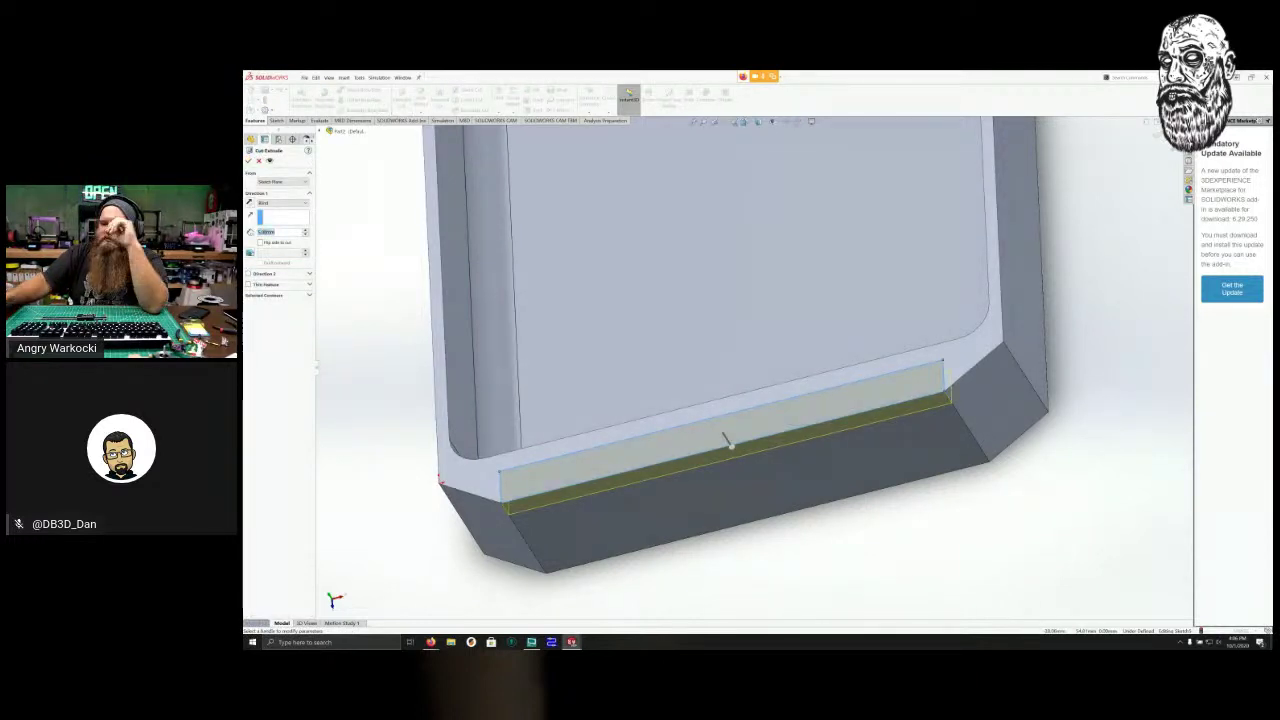
type("24")
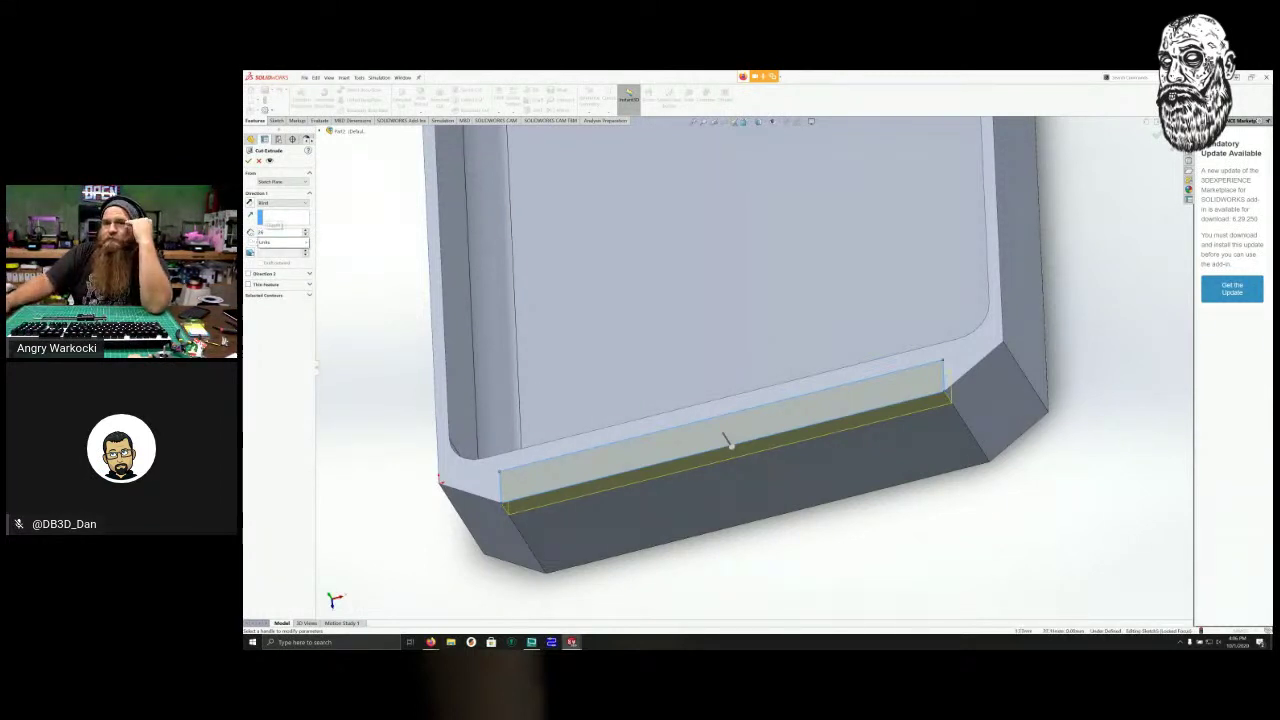
key("Return")
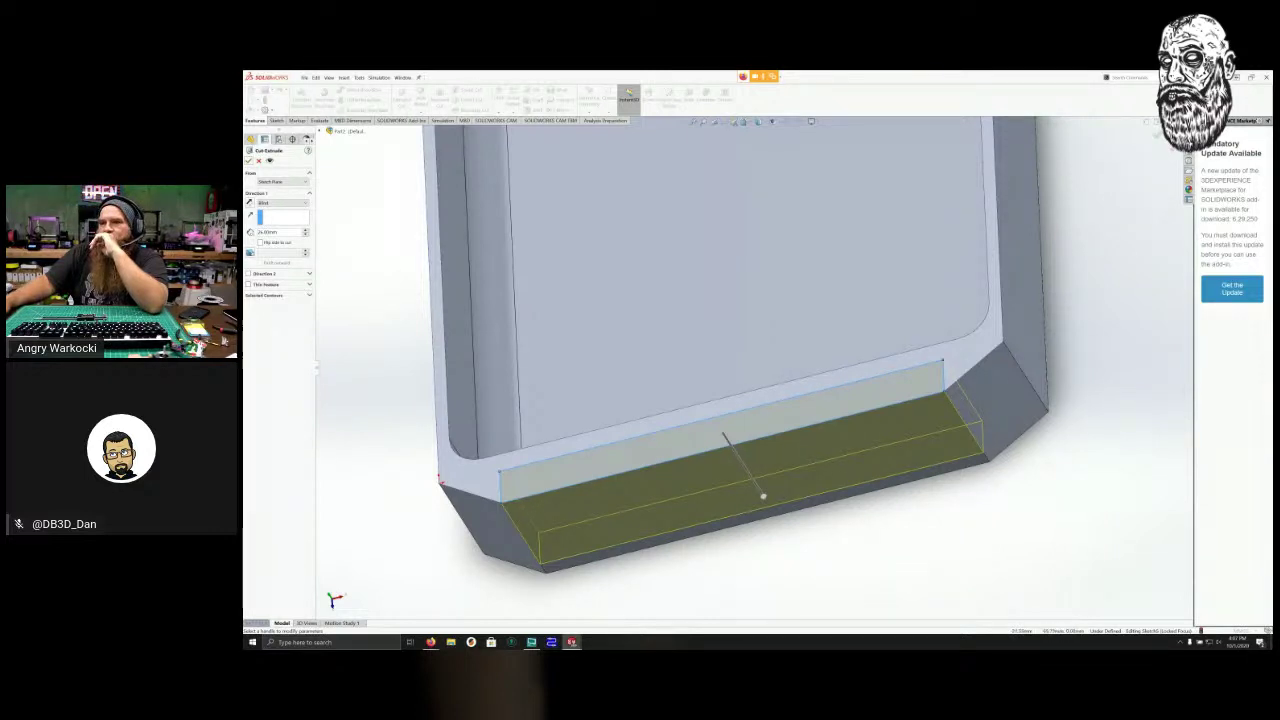
key("Return")
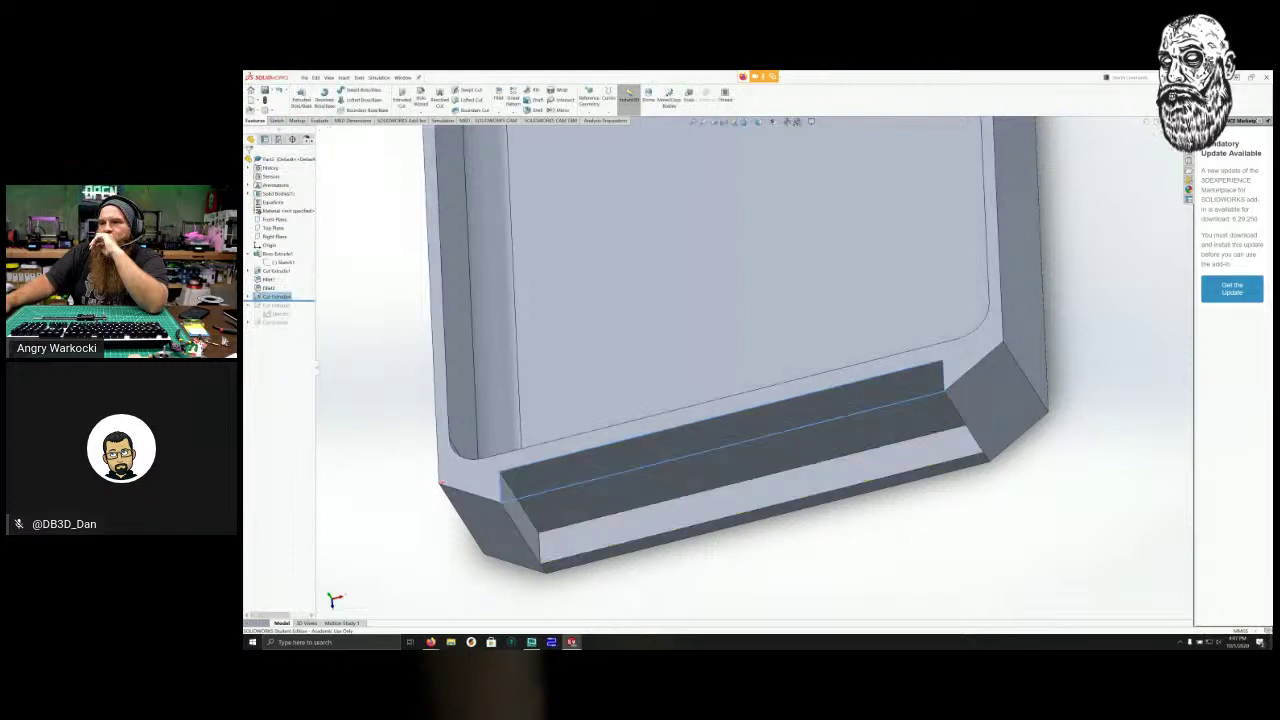
Examine the new recess in the extension's end face and the tray's interior from several sides.
scroll(755, 370, "down", 1)
scroll(755, 370, "up", 7)
middle_click_drag(755, 370, 700, 295)
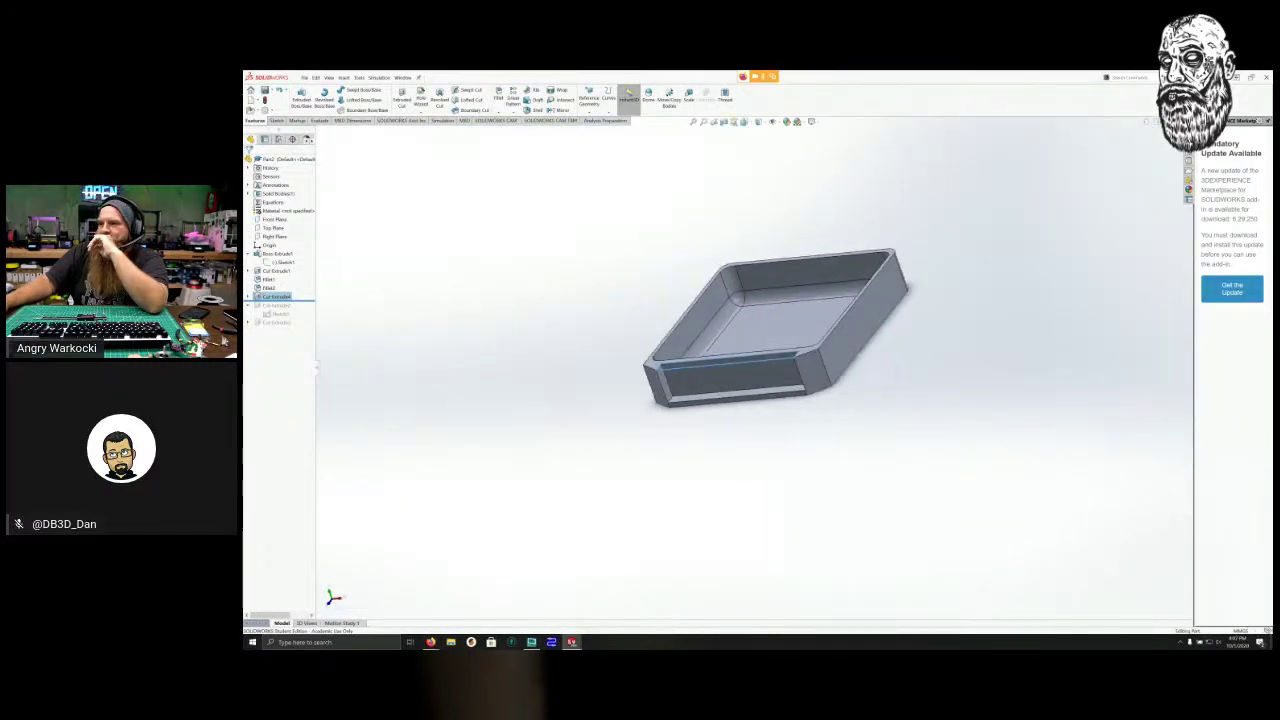
scroll(632, 404, "down", 4)
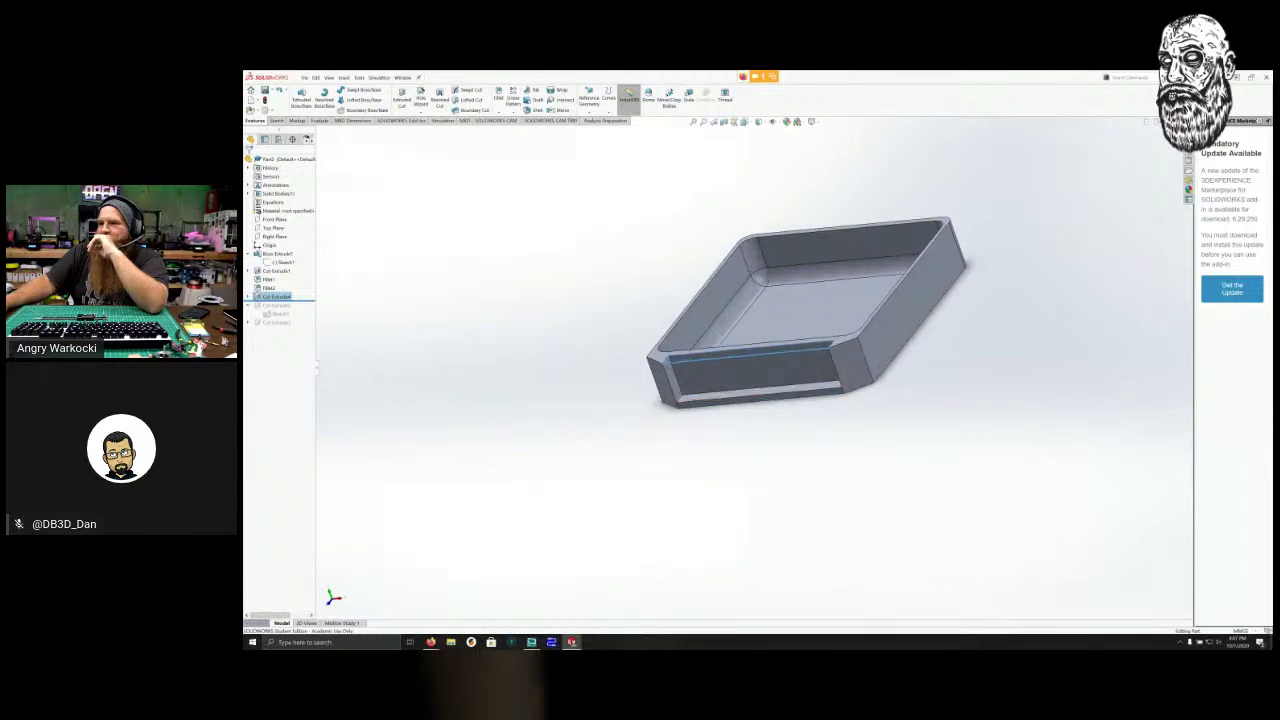
scroll(632, 404, "up", 2)
middle_click_drag(700, 295, 790, 300)
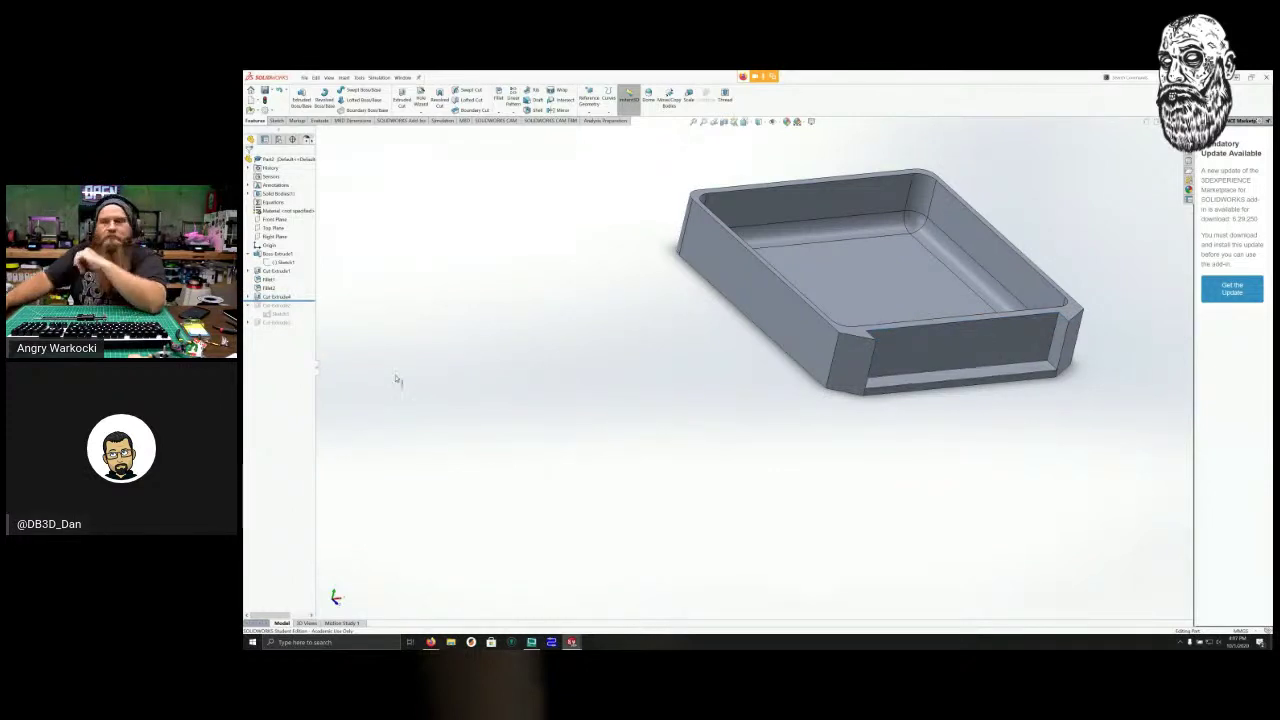
middle_click_drag(440, 368, 616, 268)
middle_click_drag(540, 236, 508, 303)
scroll(388, 380, "up", 1)
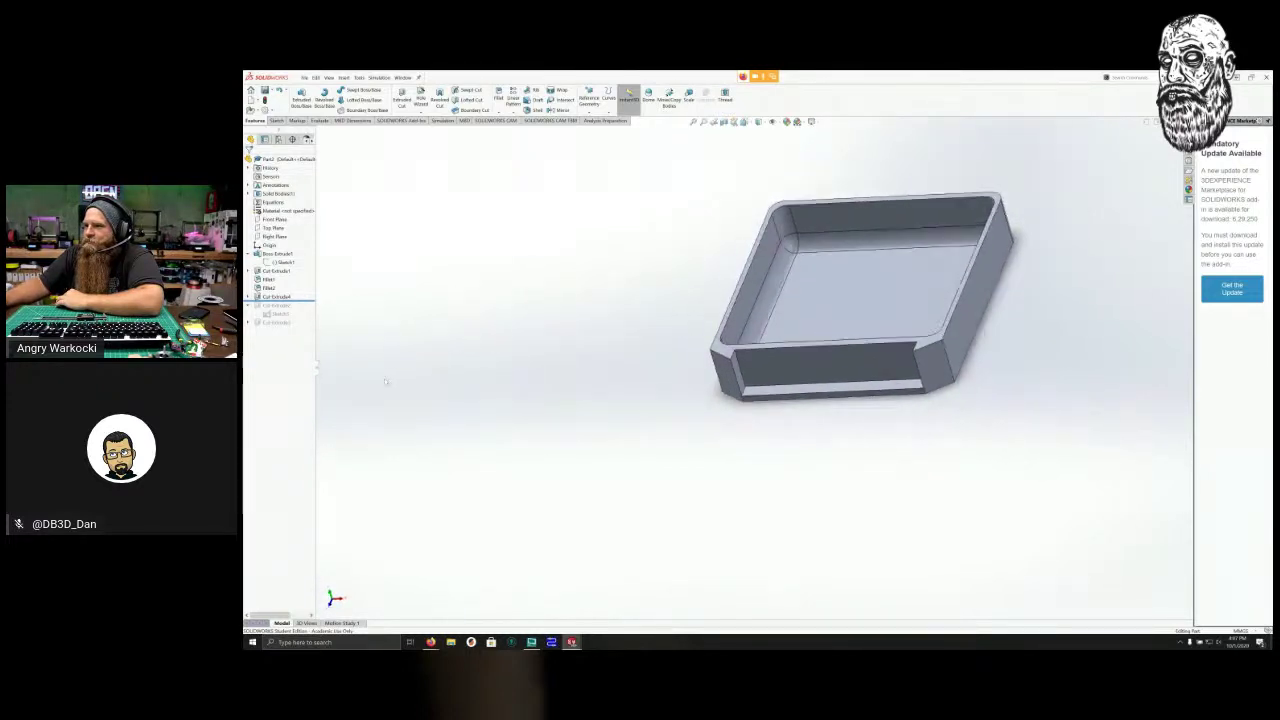
scroll(386, 380, "down", 5)
scroll(386, 380, "up", 2)
middle_click_drag(245, 410, 254, 309)
scroll(529, 411, "up", 1)
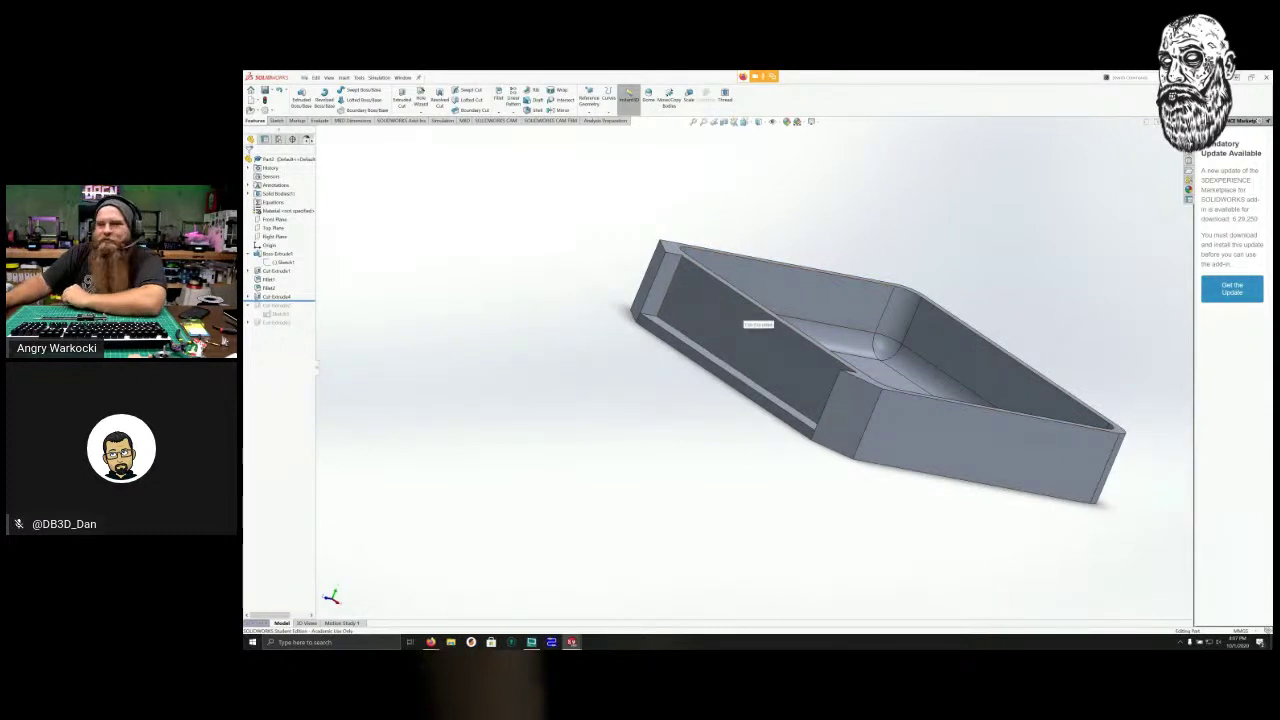
middle_click_drag(743, 314, 722, 339)
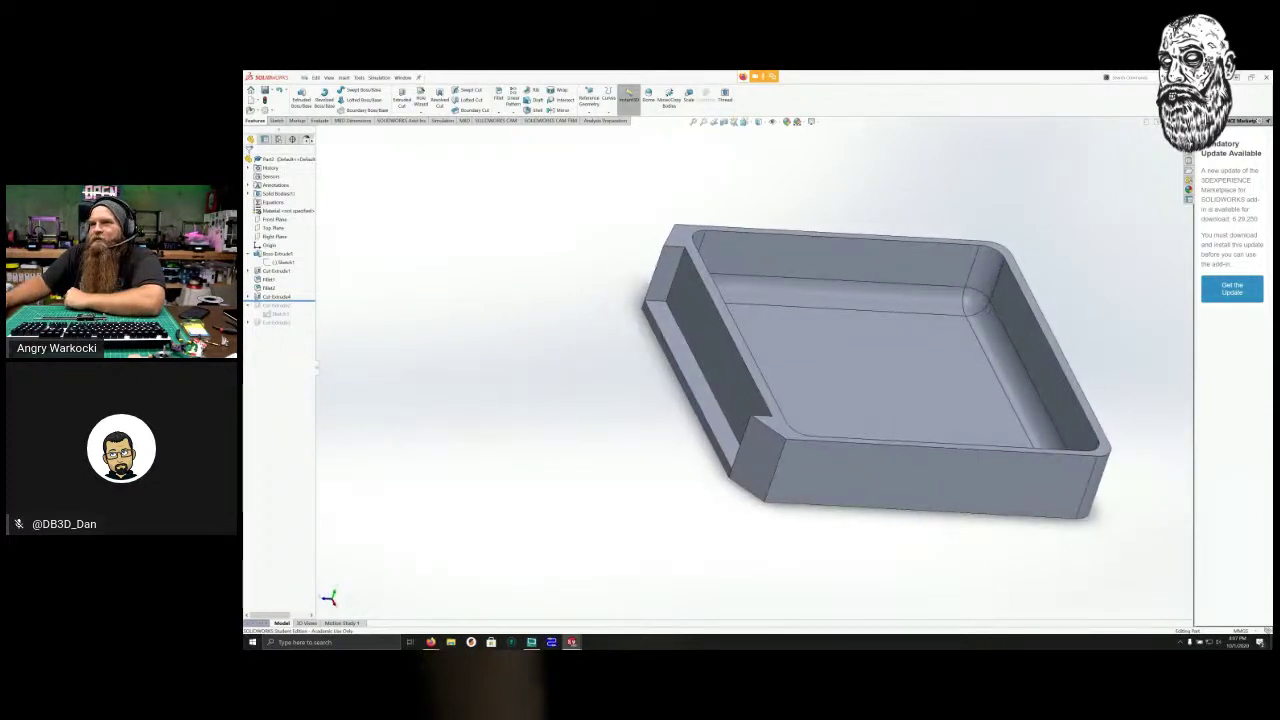
Fillet the two lower corner edges at the ends of the end-face recess.
left_click(498, 93)
left_click(655, 300)
middle_click_drag(655, 300, 392, 528)
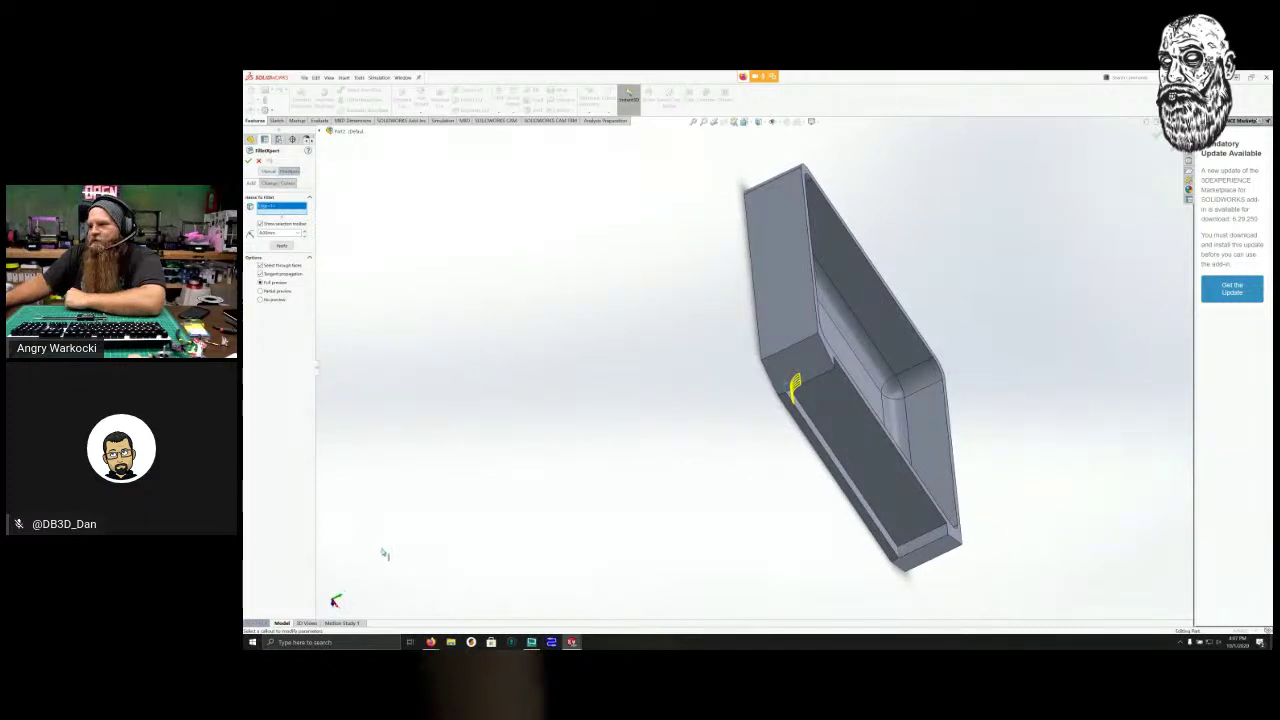
left_click(901, 545)
left_click(249, 160)
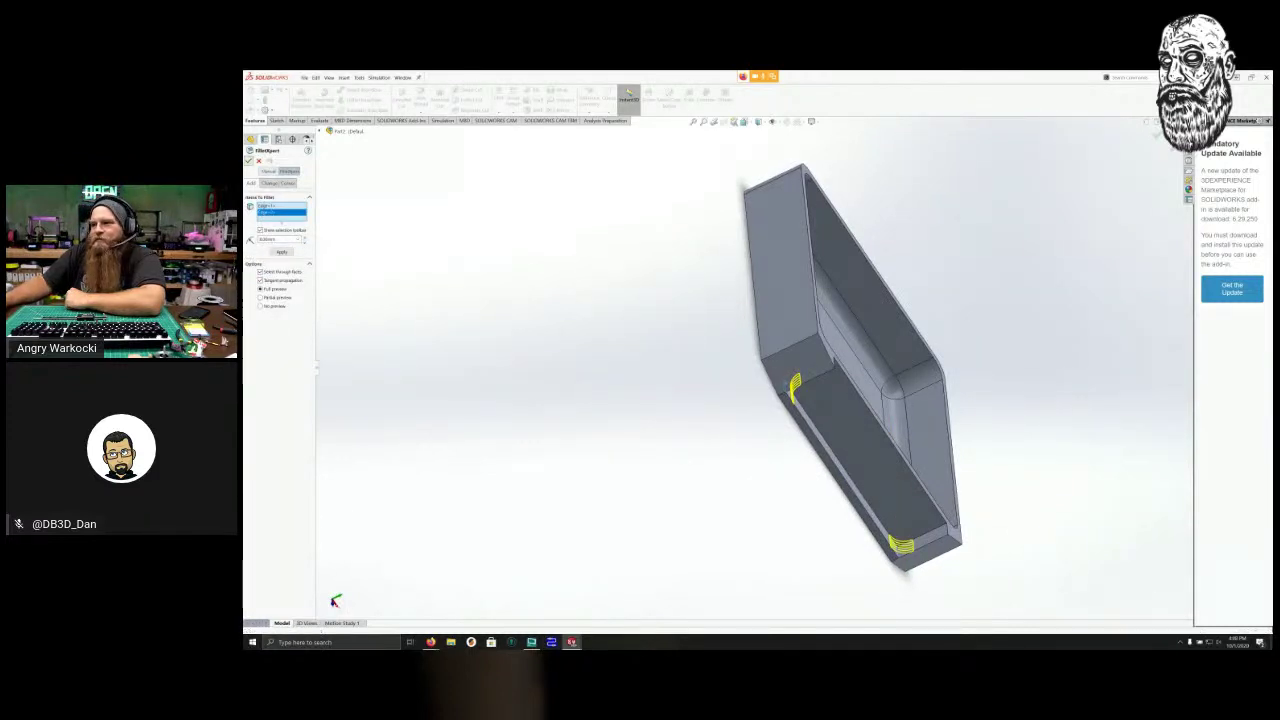
Examine the filleted corners of the end-face recess from the front and at an angle.
middle_click_drag(473, 242, 514, 280)
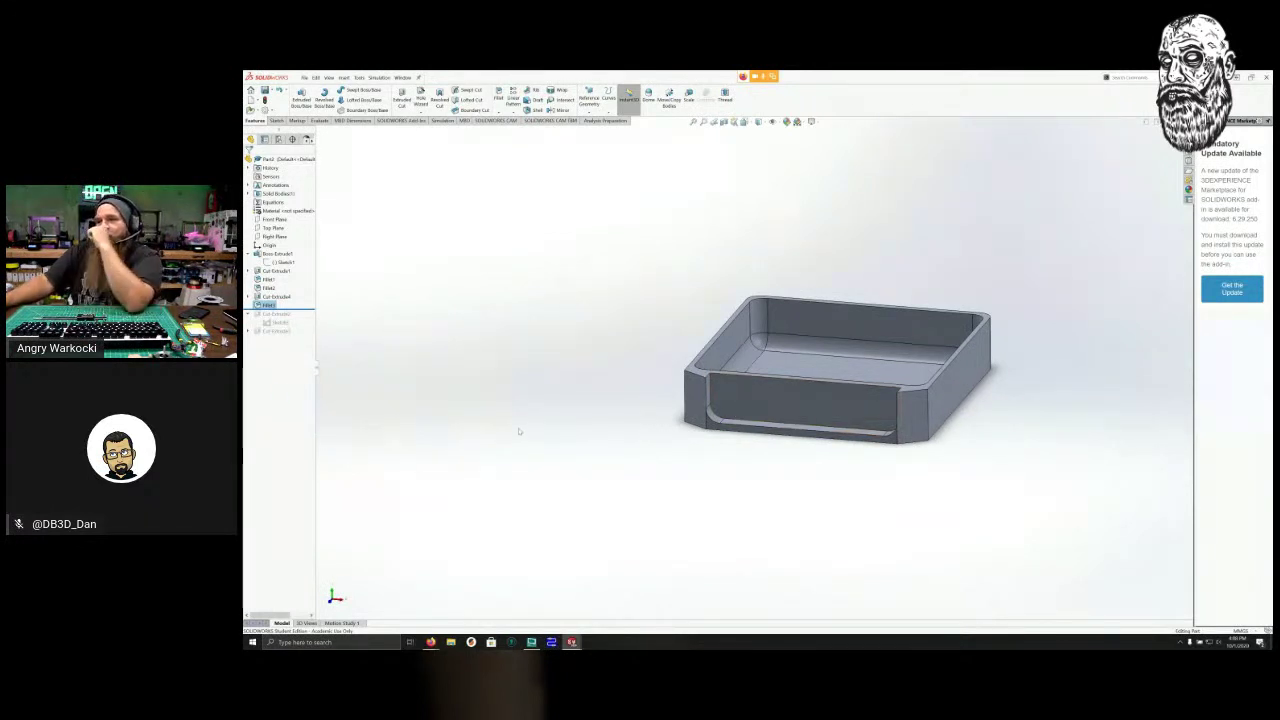
scroll(519, 431, "down", 4)
scroll(431, 417, "up", 4)
mouse_move(338, 393)
middle_mouse_down()
mouse_move(429, 406)
mouse_move(346, 388)
mouse_move(271, 393)
mouse_move(319, 421)
mouse_move(414, 437)
mouse_move(300, 405)
mouse_move(283, 354)
mouse_move(360, 366)
mouse_move(349, 374)
middle_mouse_up()
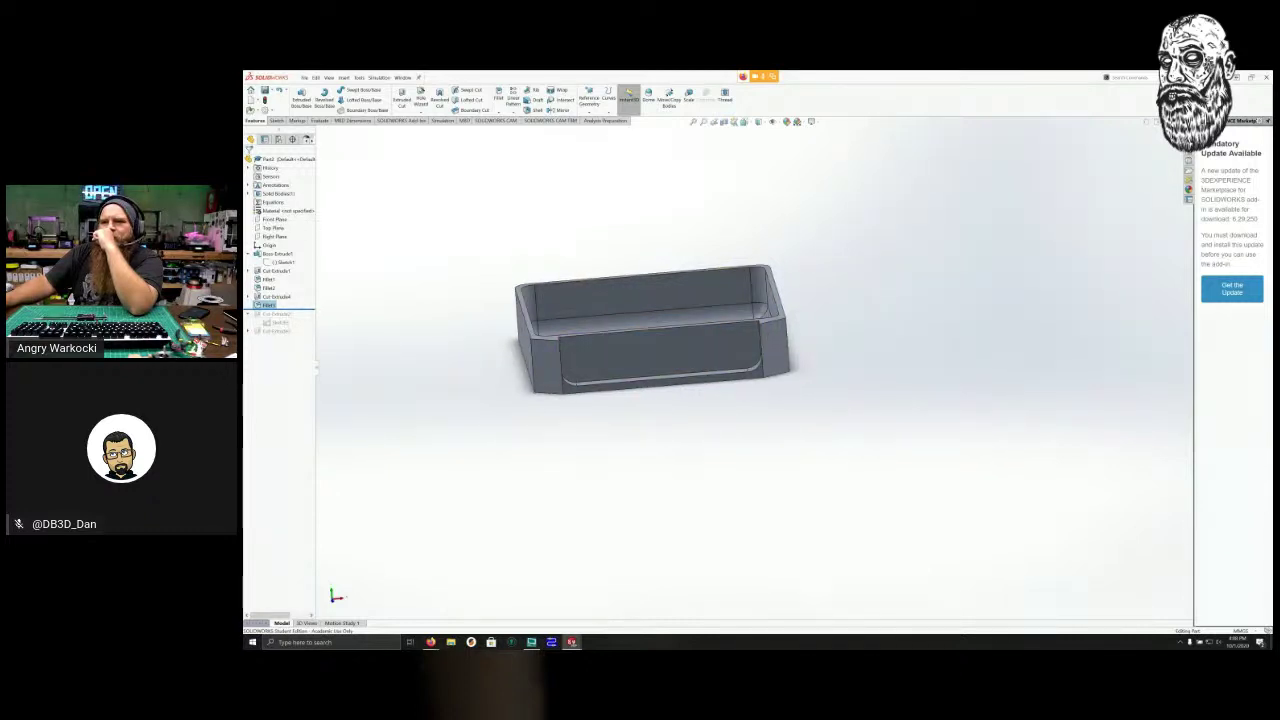
right_click(268, 305)
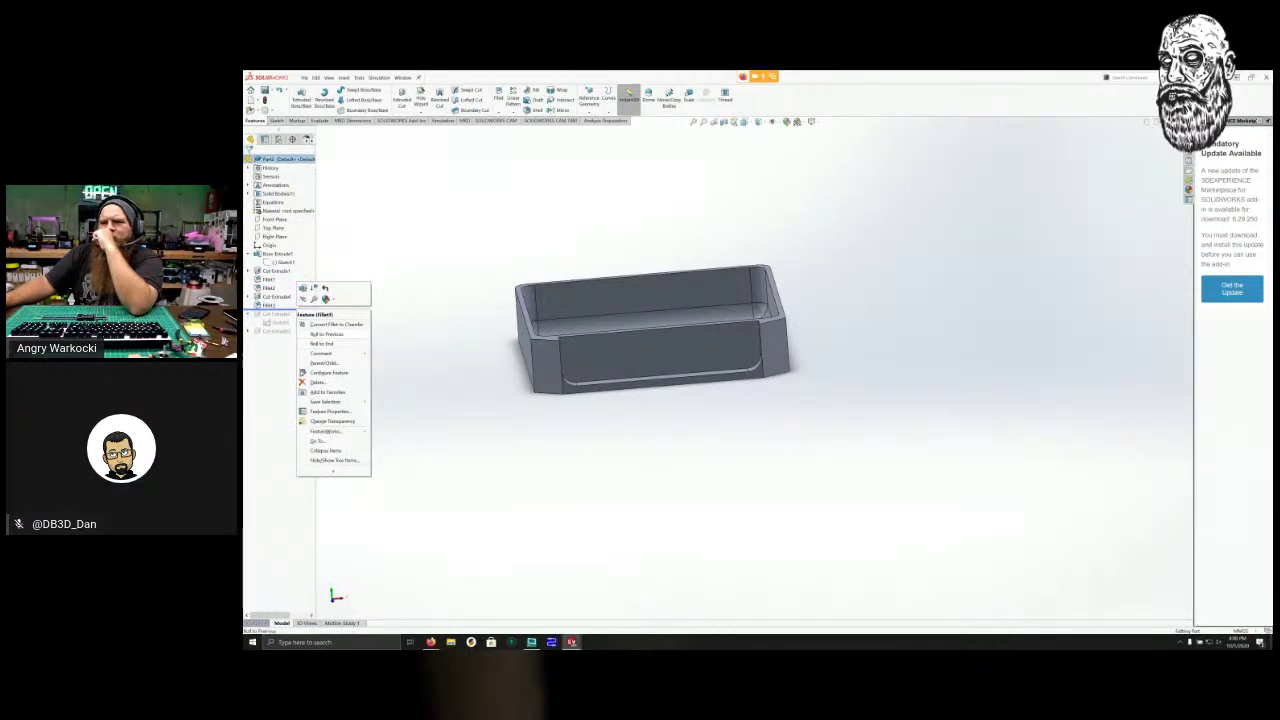
key("Escape")
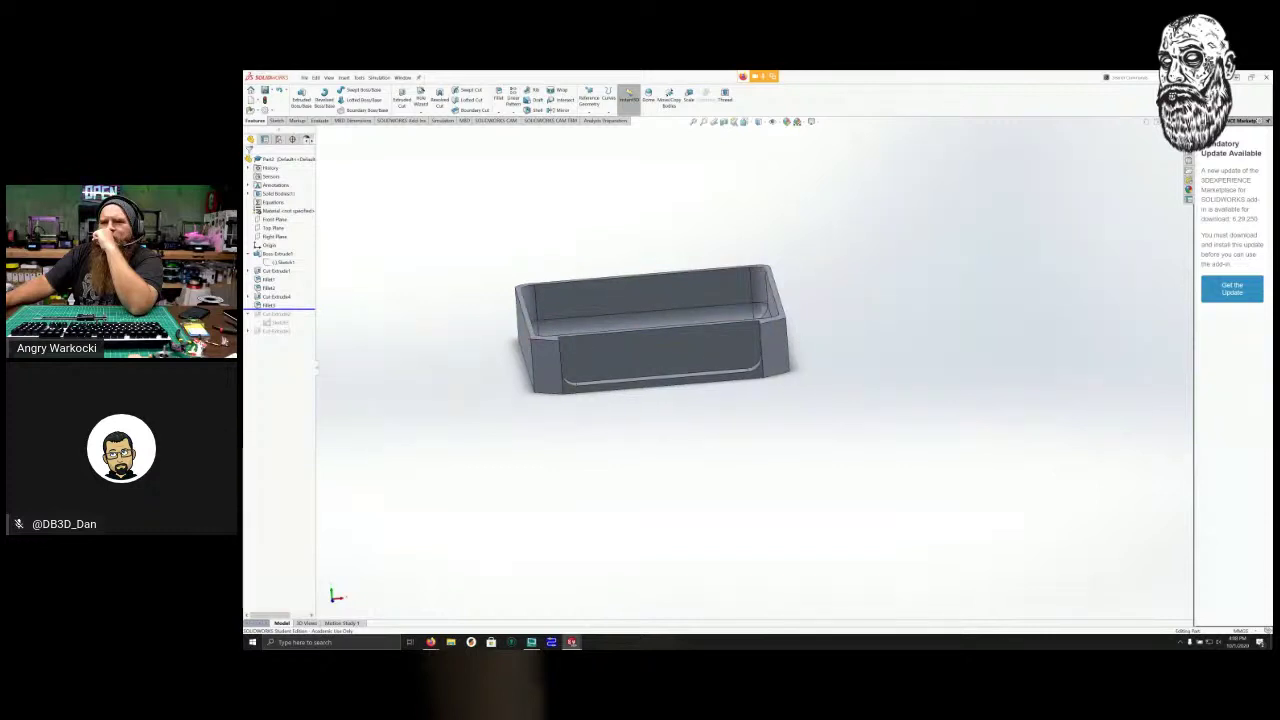
Create three copies of the tray body with Move/Copy Body, spaced upward along Y to form a stack with small gaps.
left_click(248, 194)
right_click(279, 202)
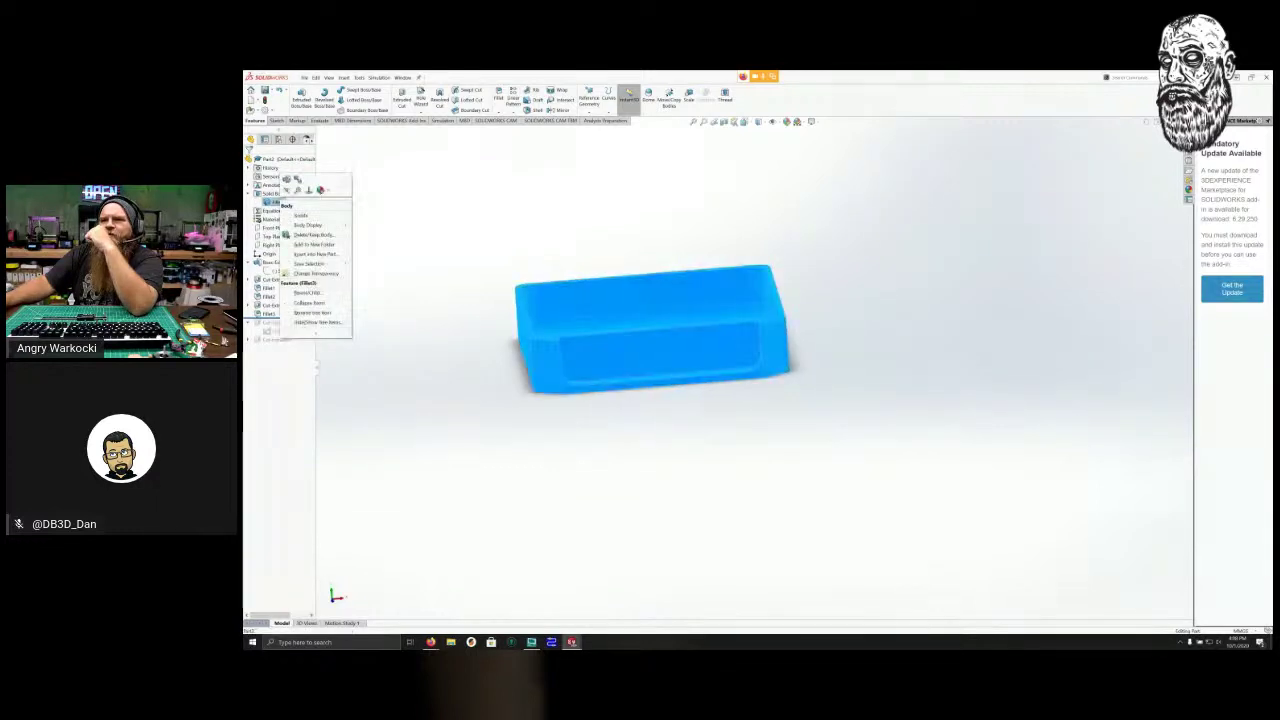
key("Escape")
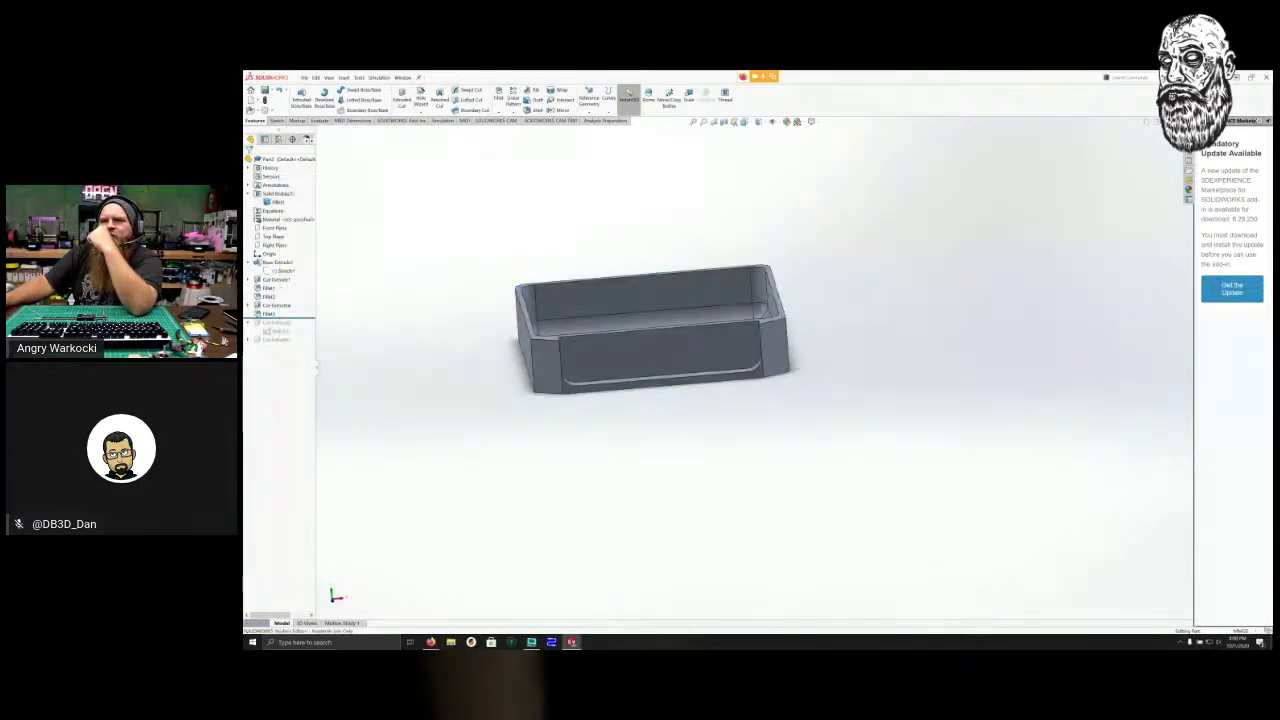
left_click(277, 202)
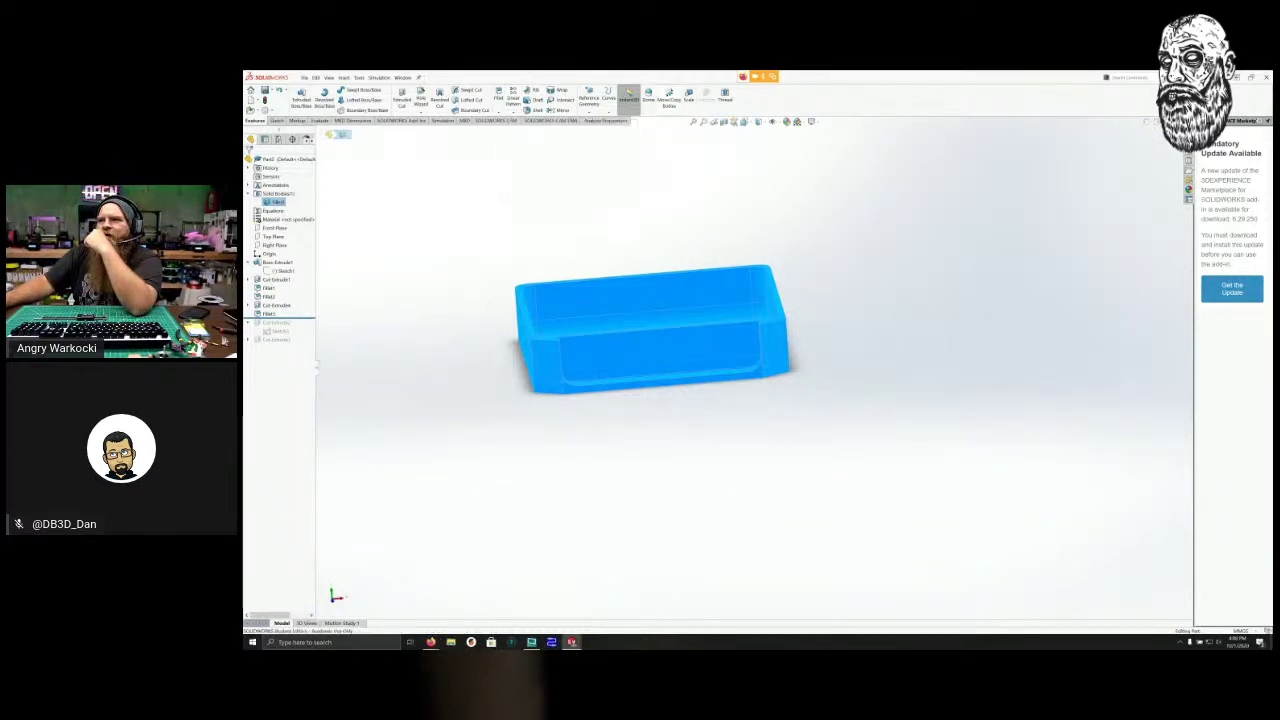
left_click(669, 95)
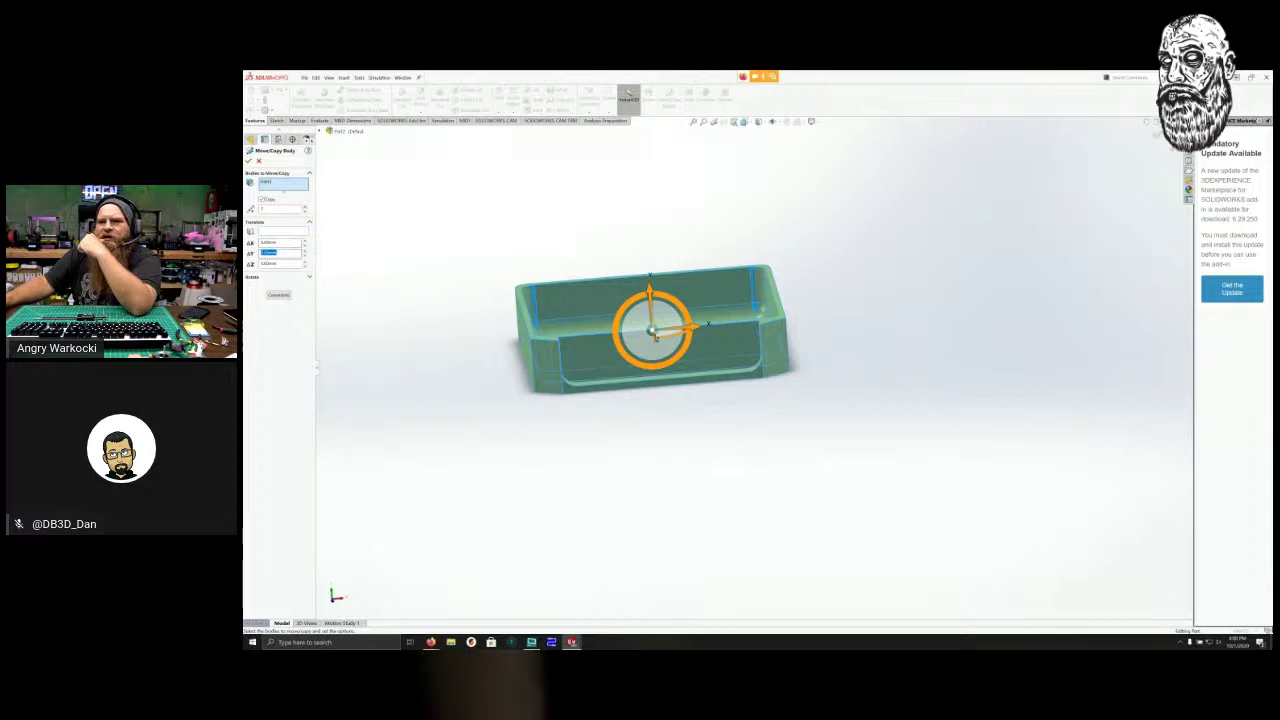
type("10")
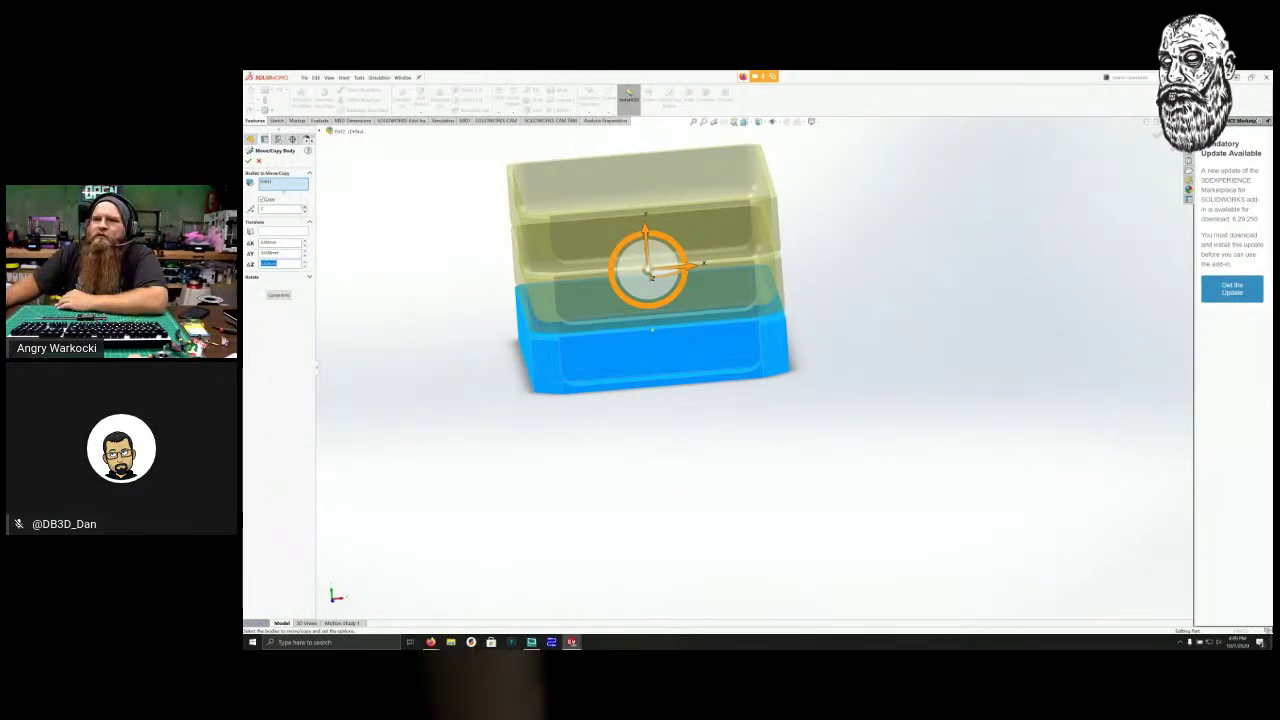
left_click(305, 207)
left_click(249, 161)
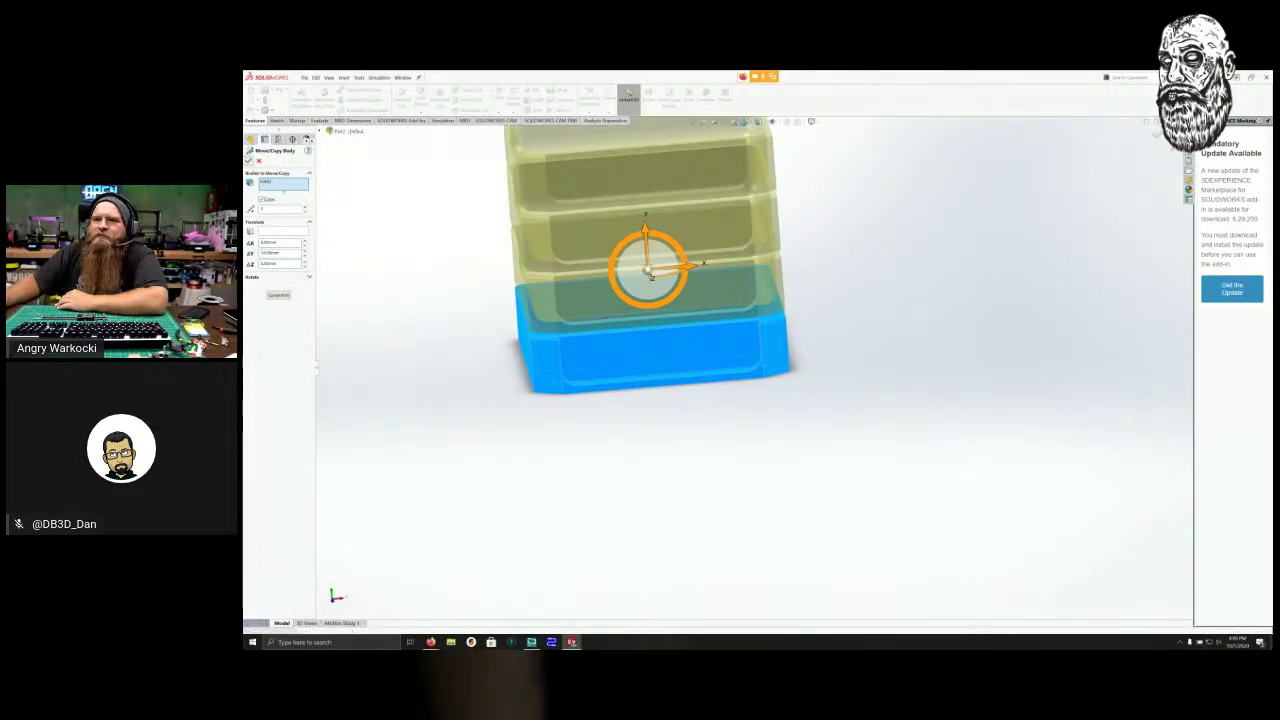
Examine the stacked trays from several sides and view them normal to the Front Plane.
middle_click_drag(360, 243, 316, 222)
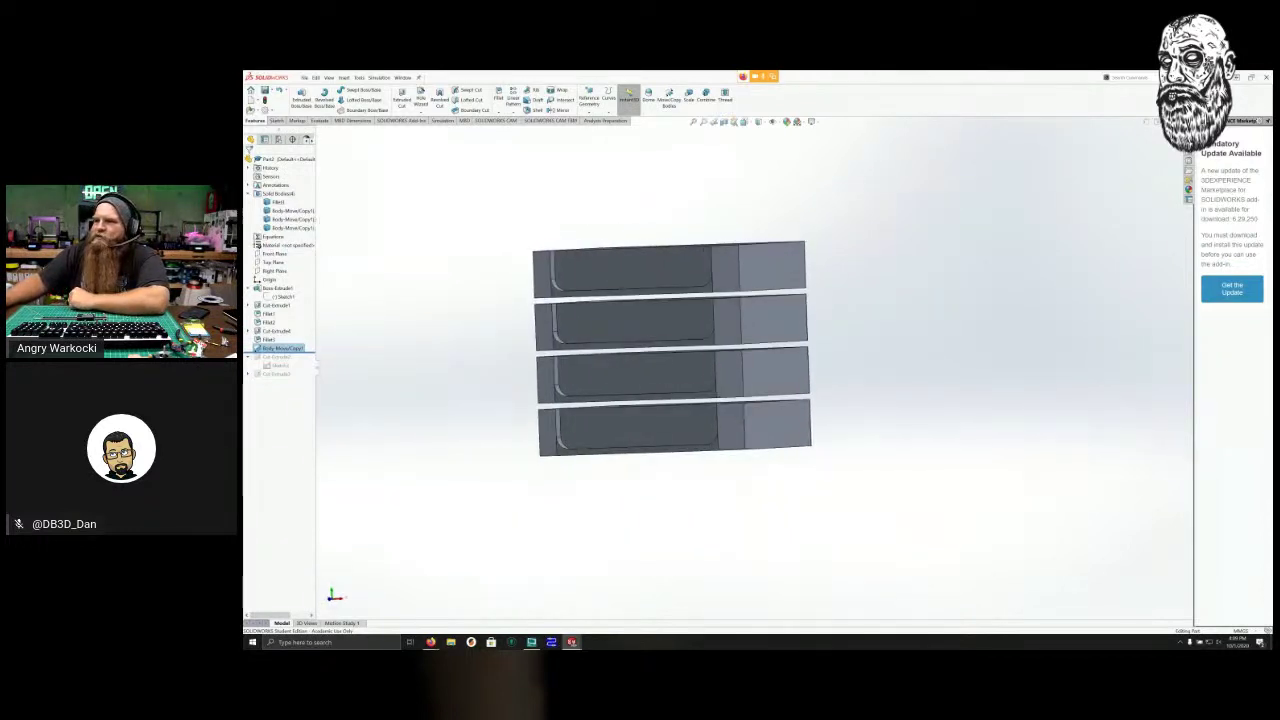
middle_click_drag(420, 340, 310, 318)
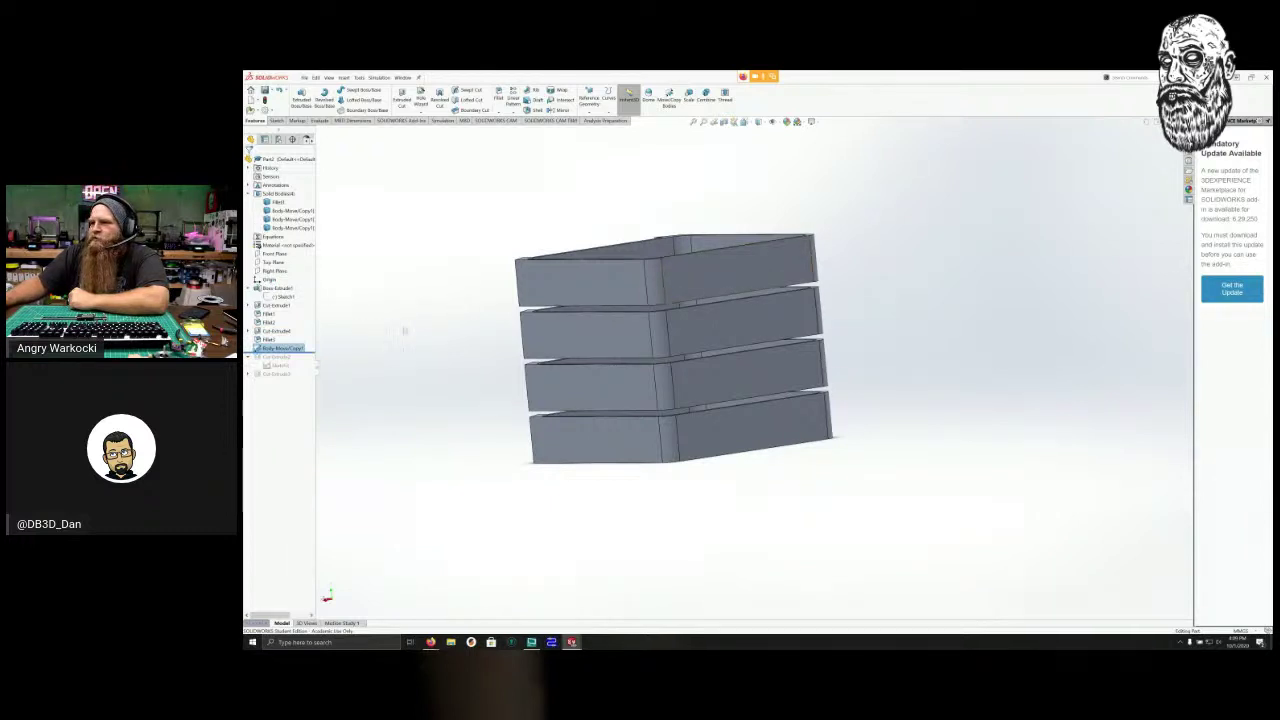
middle_click_drag(404, 330, 460, 317)
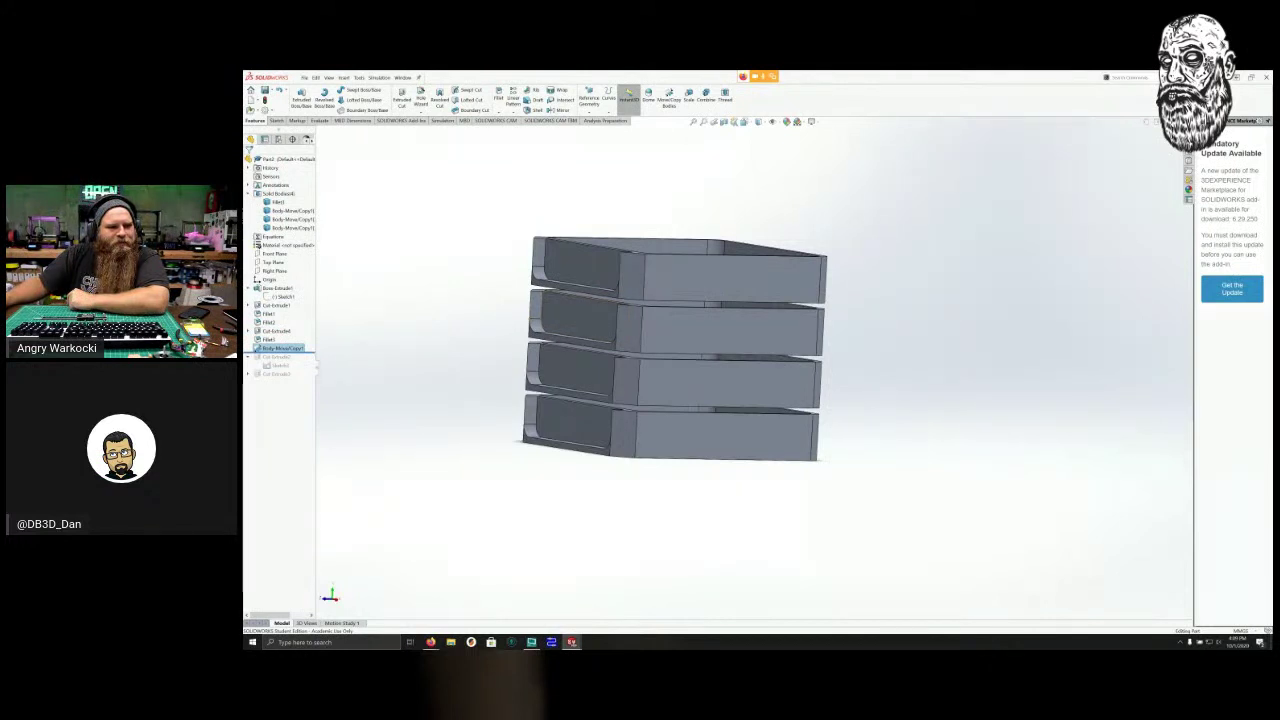
mouse_move(660, 350)
middle_mouse_down()
mouse_move(705, 392)
mouse_move(704, 322)
mouse_move(655, 338)
mouse_move(658, 382)
mouse_move(690, 380)
mouse_move(728, 354)
mouse_move(688, 322)
mouse_move(724, 332)
mouse_move(680, 305)
mouse_move(650, 306)
mouse_move(690, 302)
mouse_move(646, 300)
mouse_move(675, 335)
middle_mouse_up()
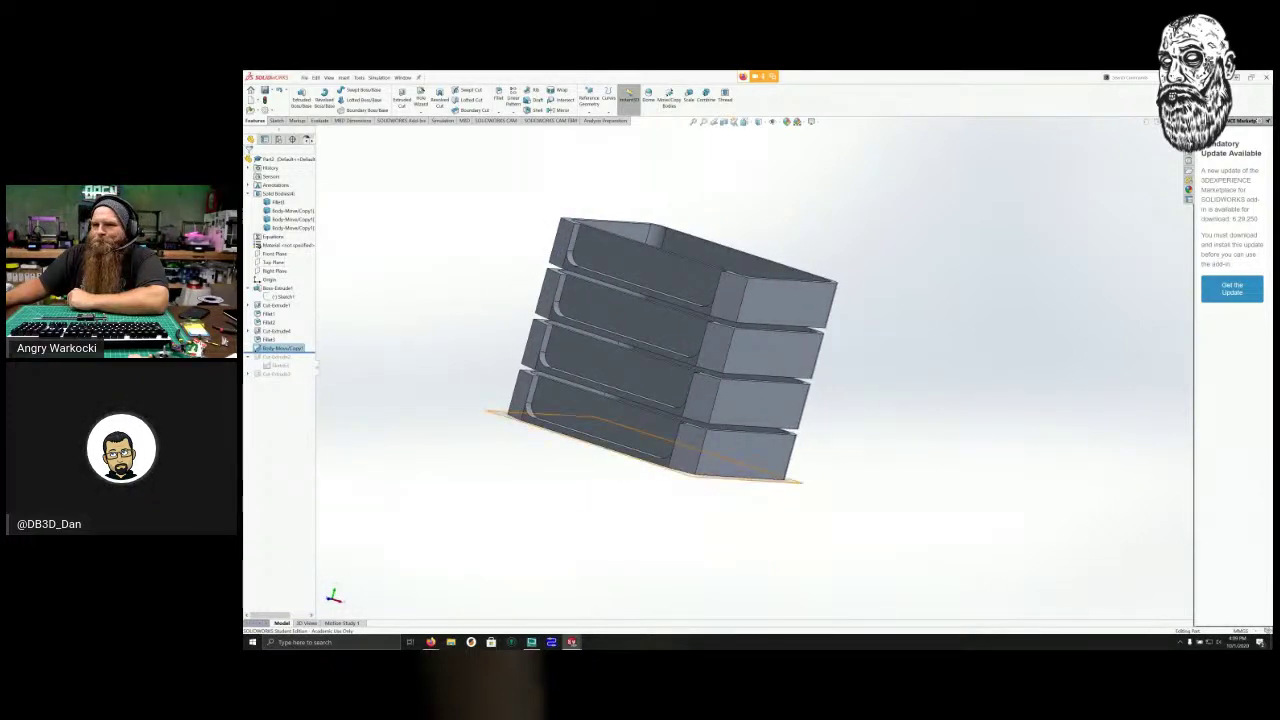
right_click(274, 253)
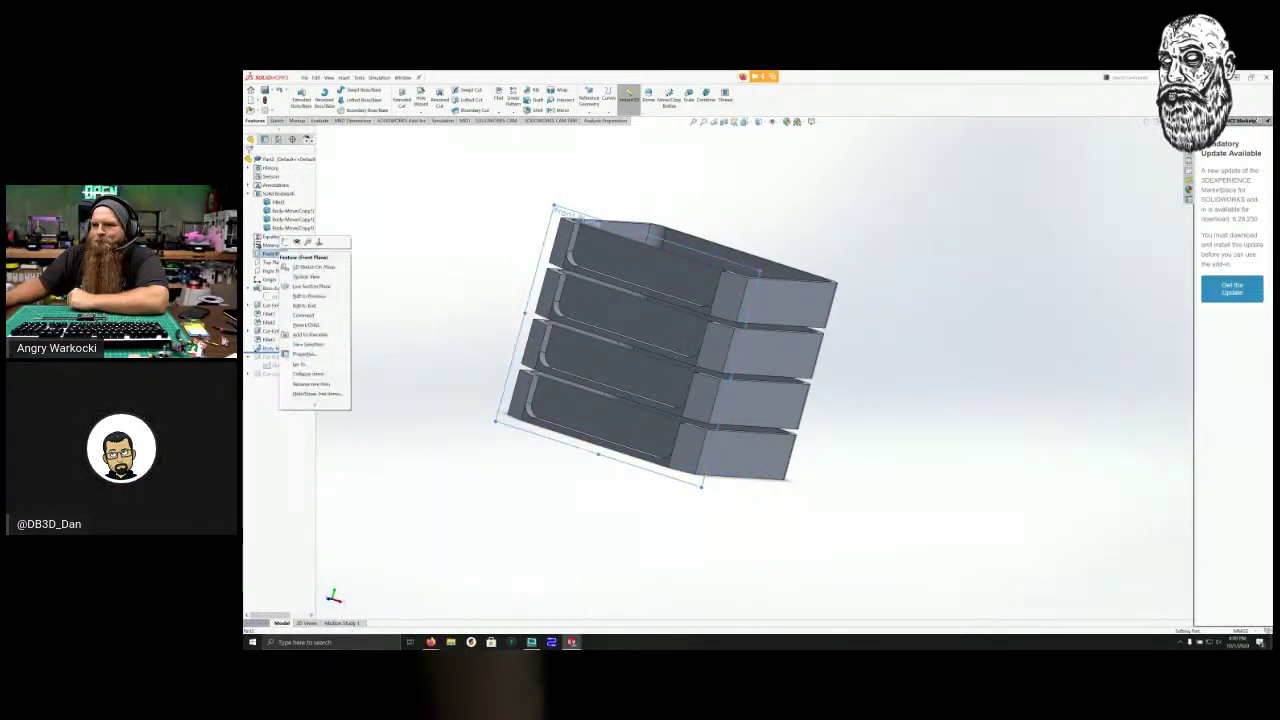
left_click(319, 242)
scroll(397, 328, "down", 2)
scroll(397, 328, "up", 7)
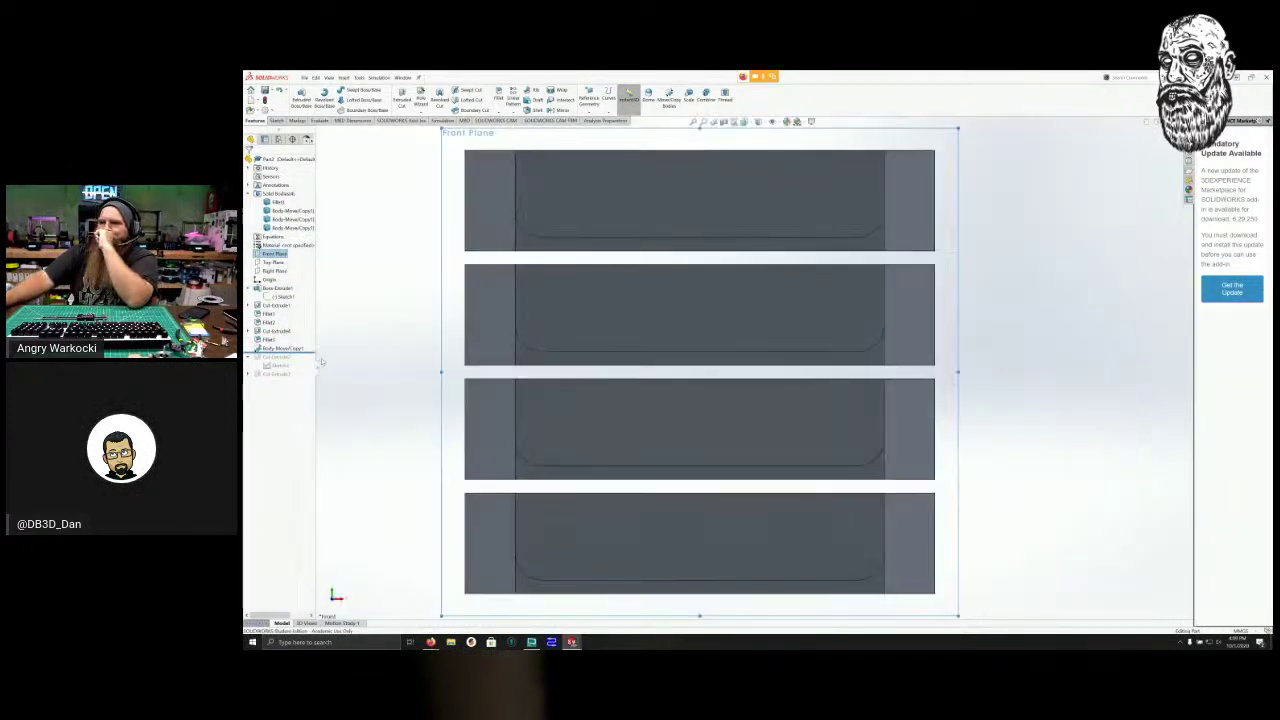
middle_click_drag(397, 328, 371, 347)
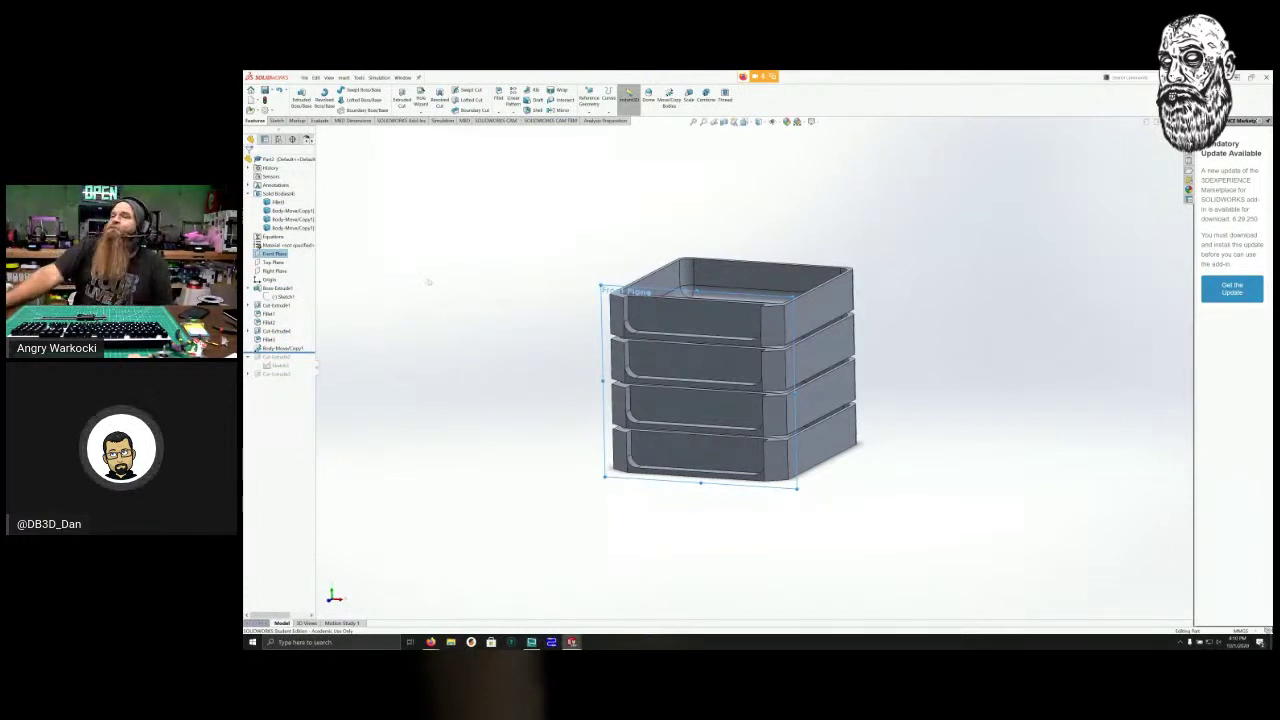
mouse_move(435, 282)
middle_mouse_down()
mouse_move(397, 329)
mouse_move(518, 317)
mouse_move(371, 277)
mouse_move(276, 293)
mouse_move(391, 286)
mouse_move(451, 300)
mouse_move(468, 341)
mouse_move(352, 330)
mouse_move(343, 306)
mouse_move(369, 306)
mouse_move(437, 259)
middle_mouse_up()
middle_click_drag(497, 190, 452, 279)
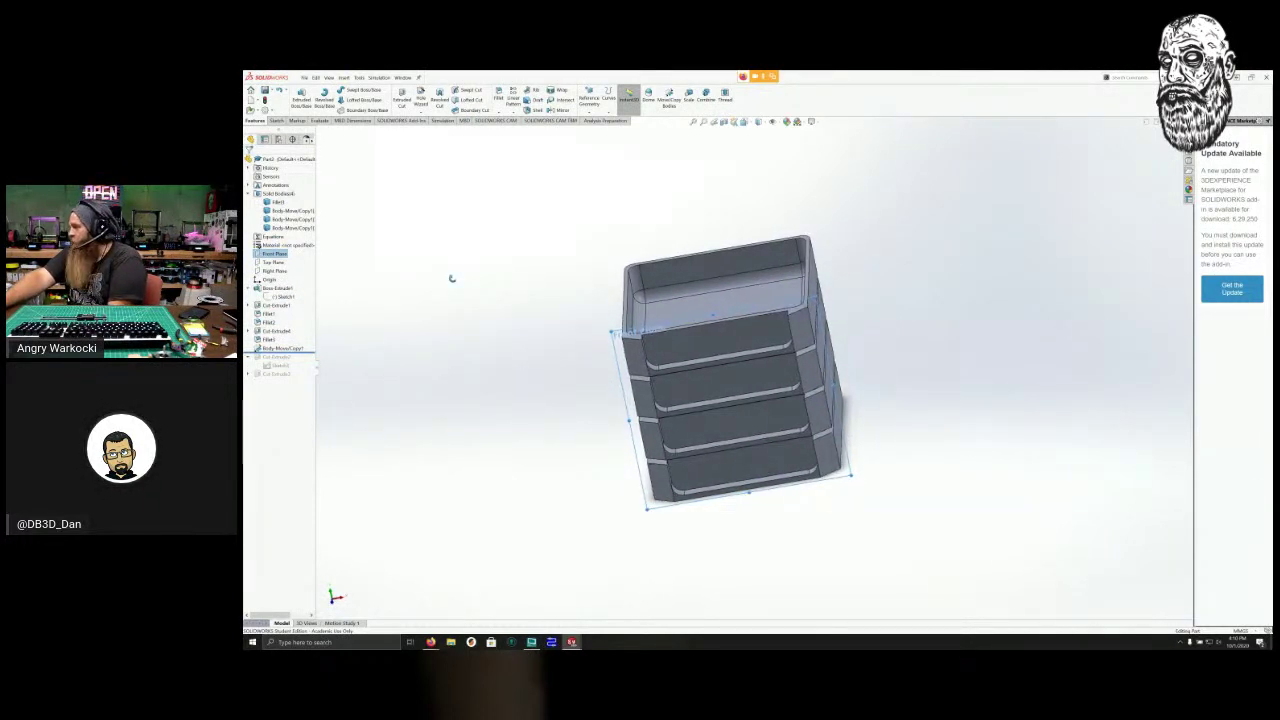
mouse_move(451, 279)
middle_mouse_down()
mouse_move(374, 289)
mouse_move(529, 254)
mouse_move(406, 277)
mouse_move(466, 285)
middle_mouse_up()
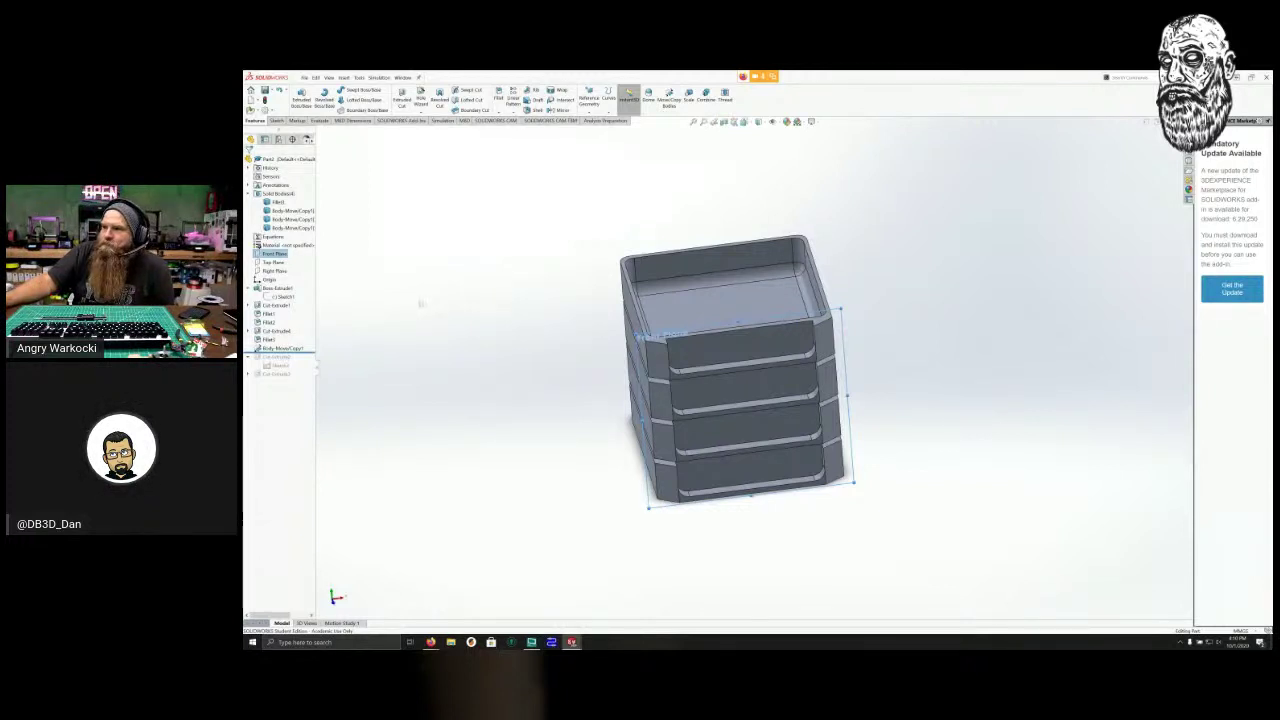
mouse_move(417, 306)
middle_mouse_down()
mouse_move(248, 340)
mouse_move(299, 363)
mouse_move(247, 352)
mouse_move(340, 357)
mouse_move(316, 364)
mouse_move(283, 350)
mouse_move(346, 343)
middle_mouse_up()
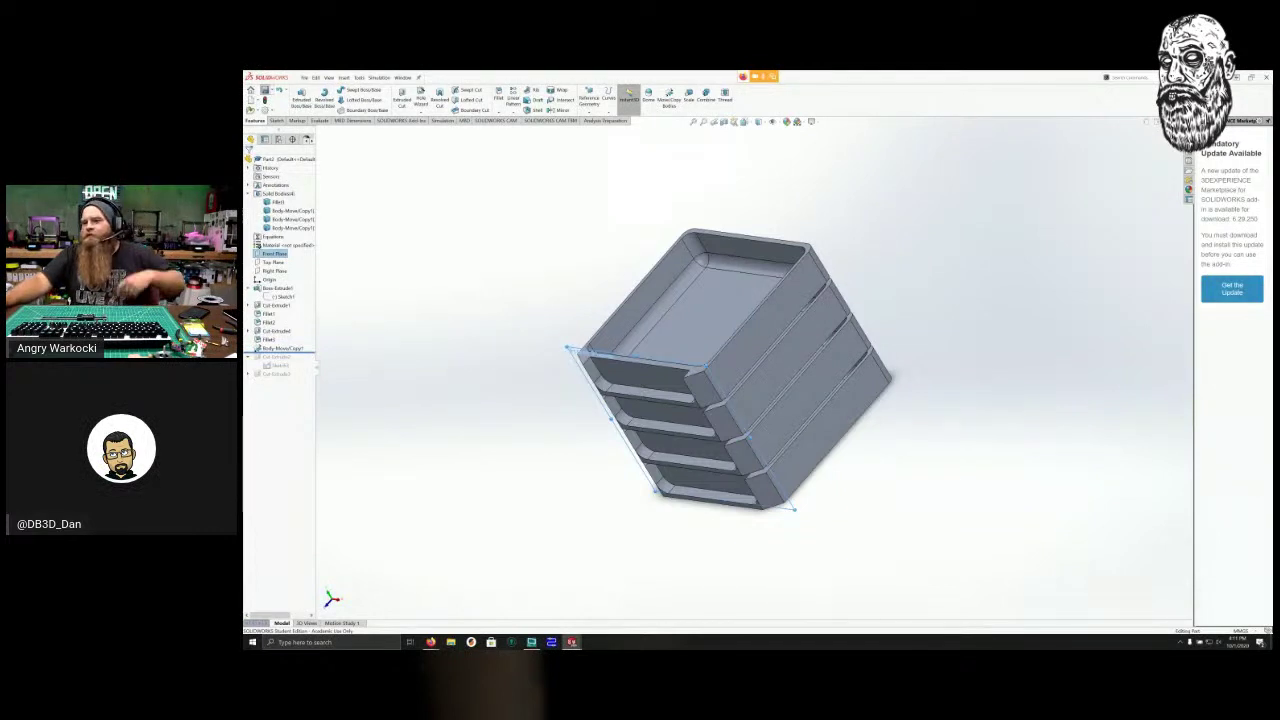
Save the part as Parts Tray 1 Slot in the Solidworks folder, keeping the SOLIDWORKS part file type.
key("ctrl+s")
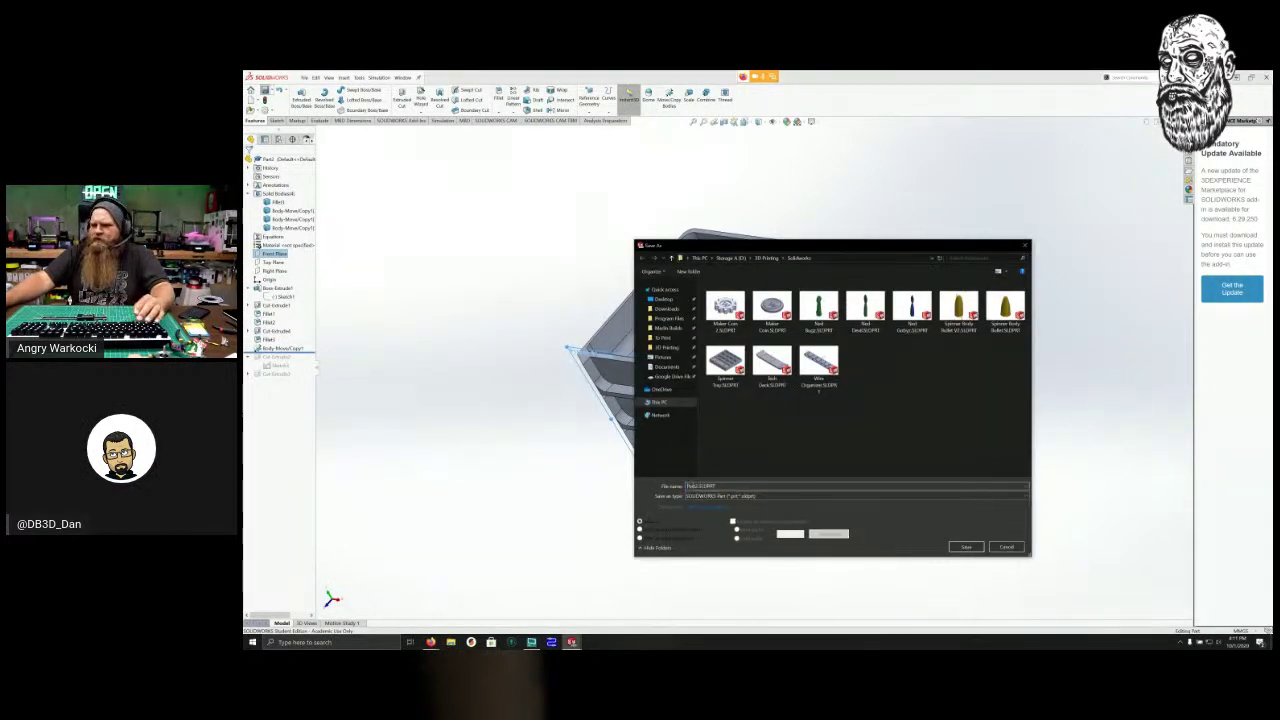
type("D")
type("arts Tr")
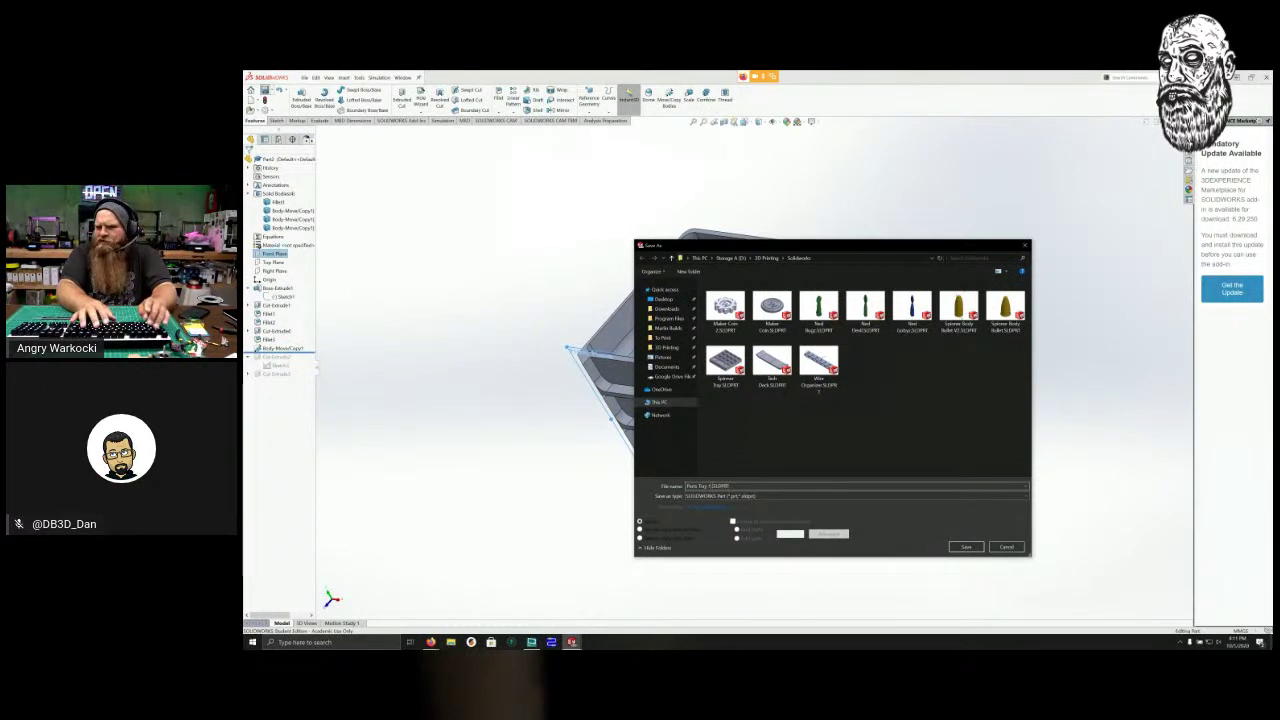
type("ot")
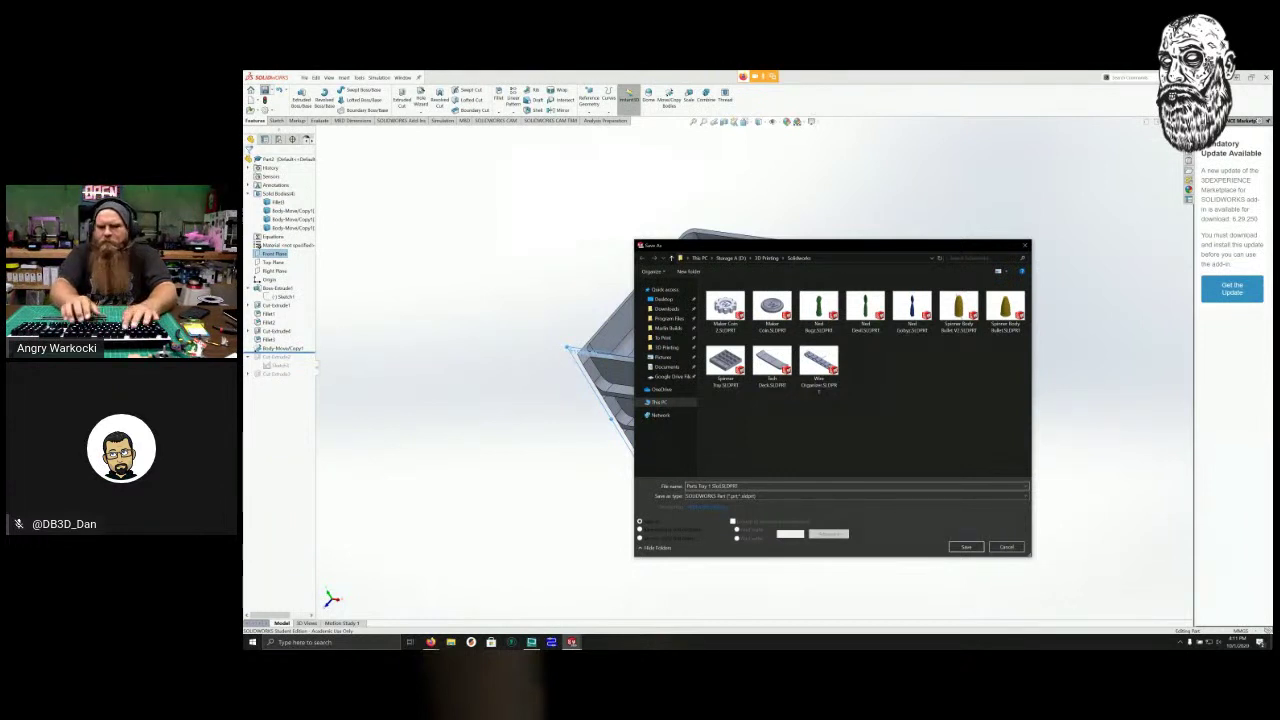
key("Return")
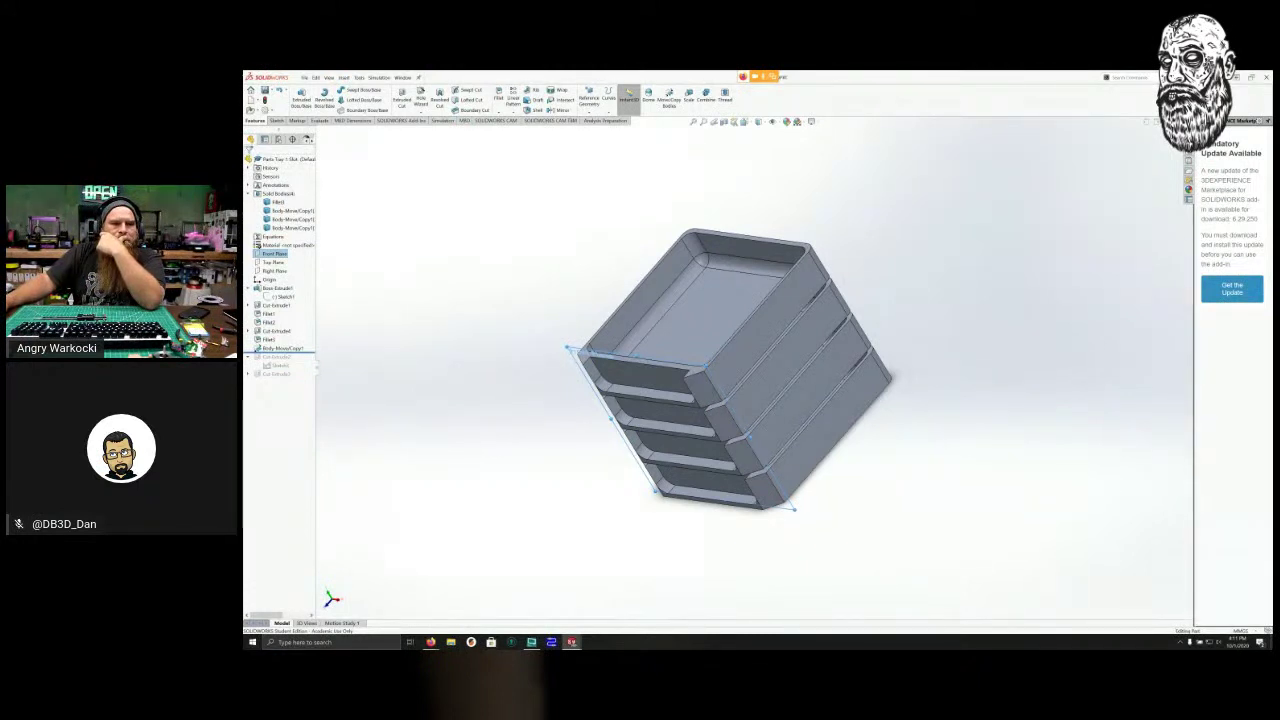
middle_click_drag(700, 380, 701, 326)
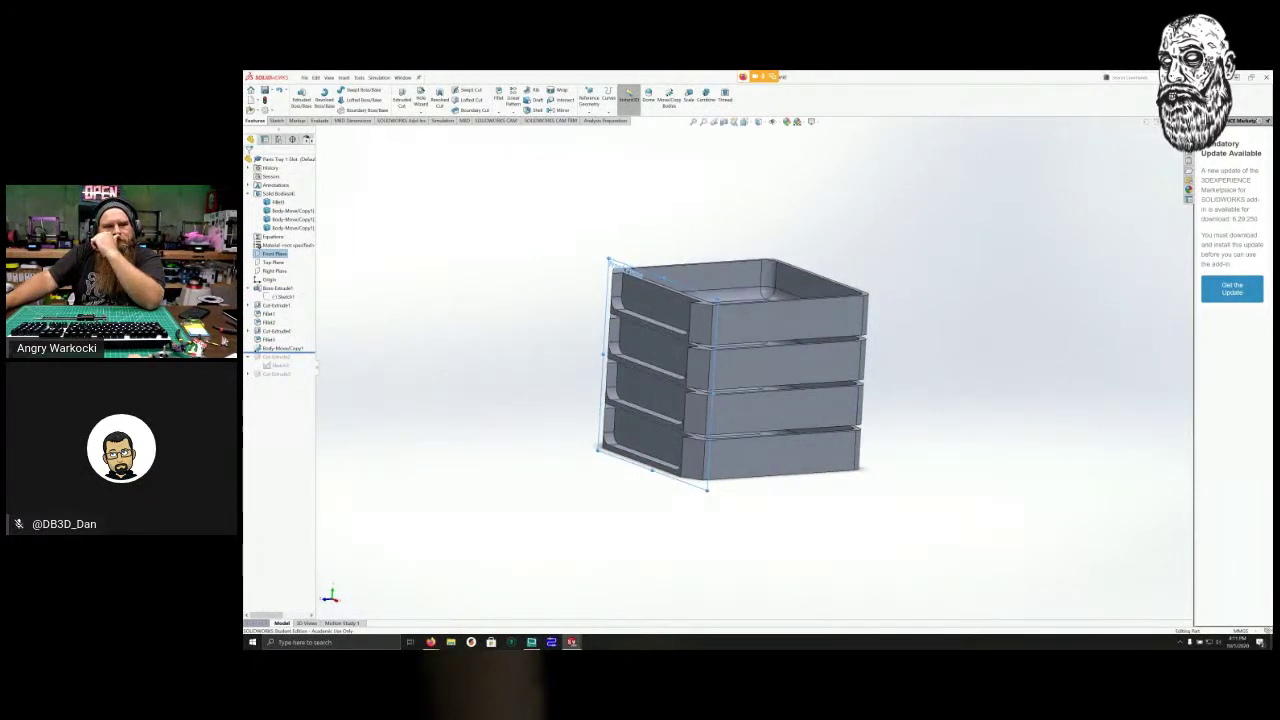
middle_click_drag(701, 326, 704, 328)
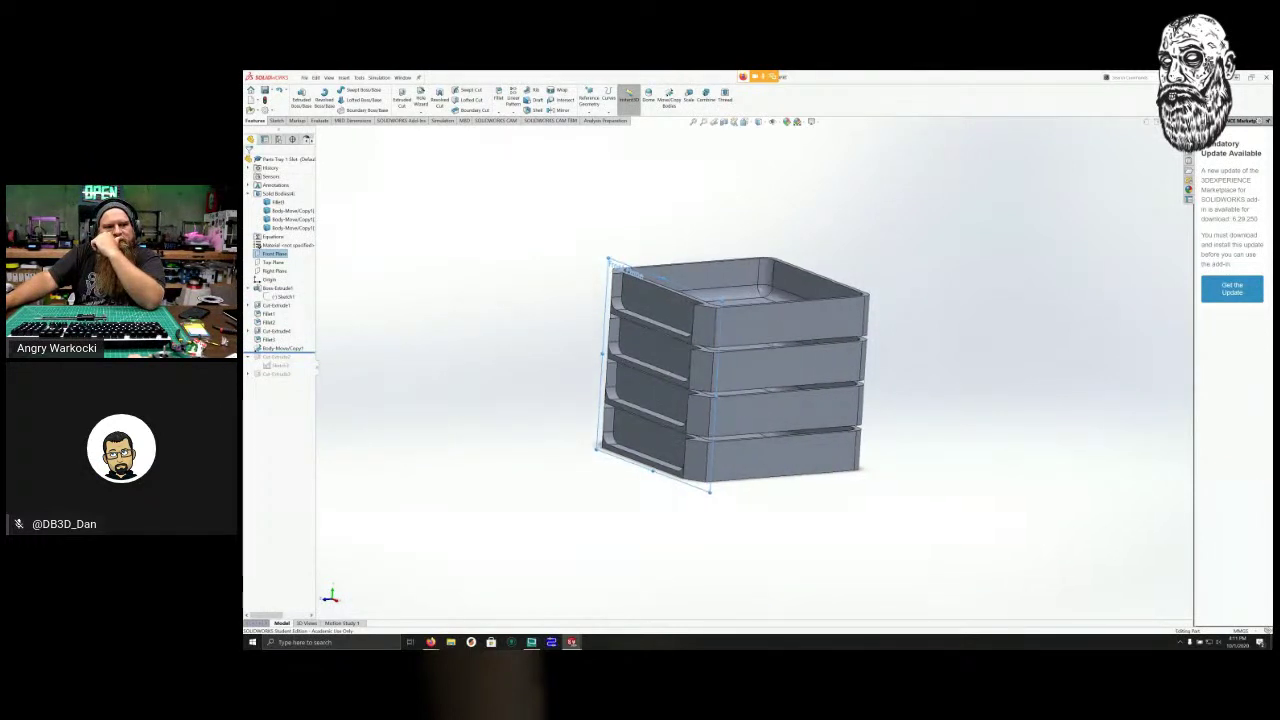
middle_click_drag(704, 328, 624, 350)
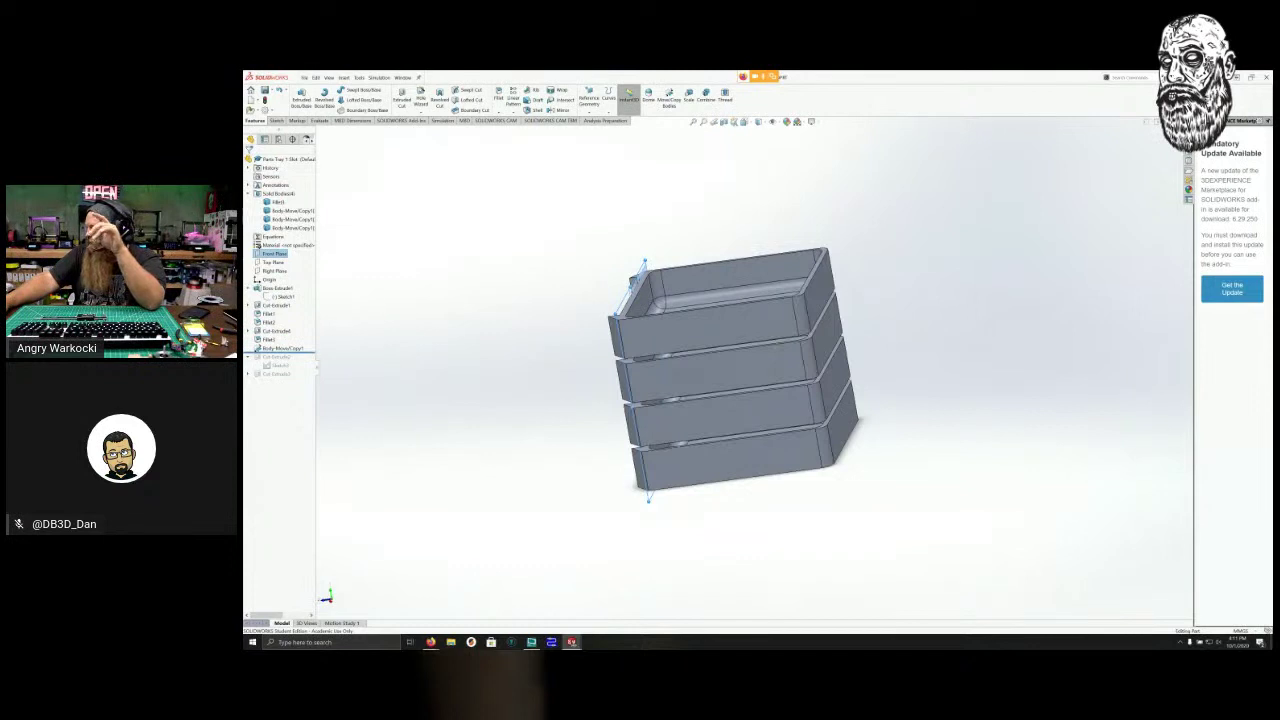
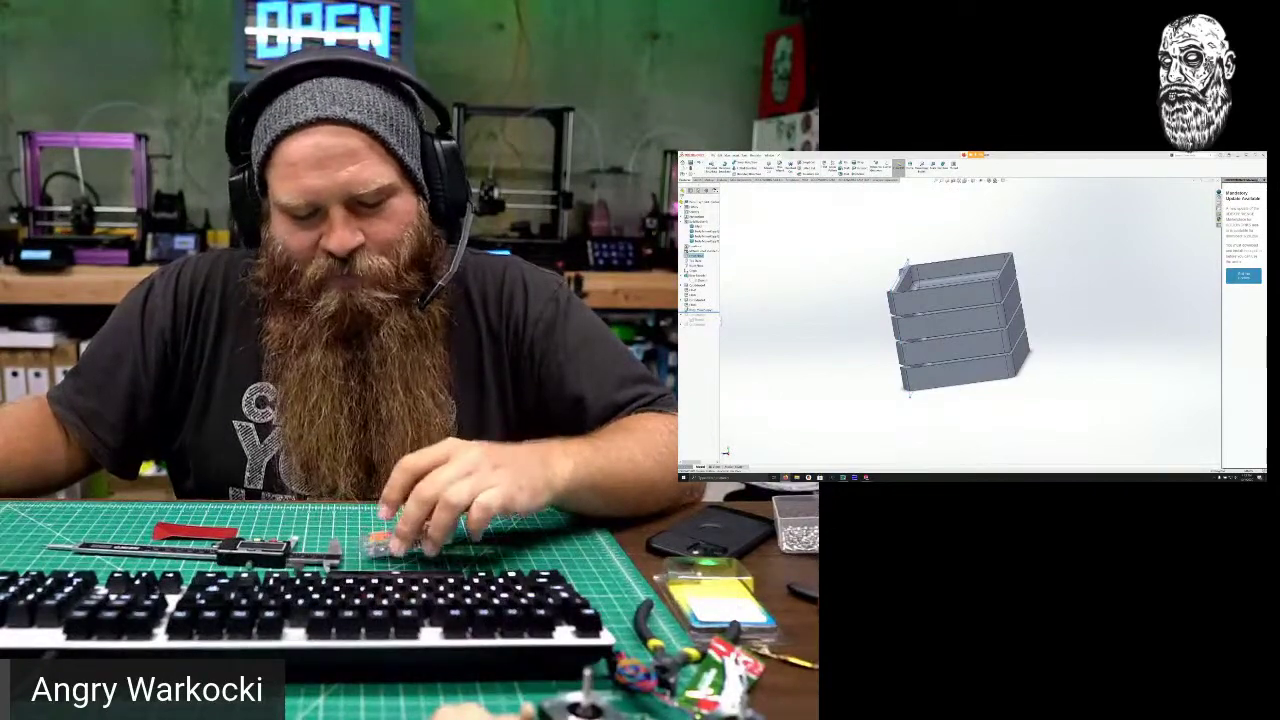
middle_click_drag(930, 325, 955, 295)
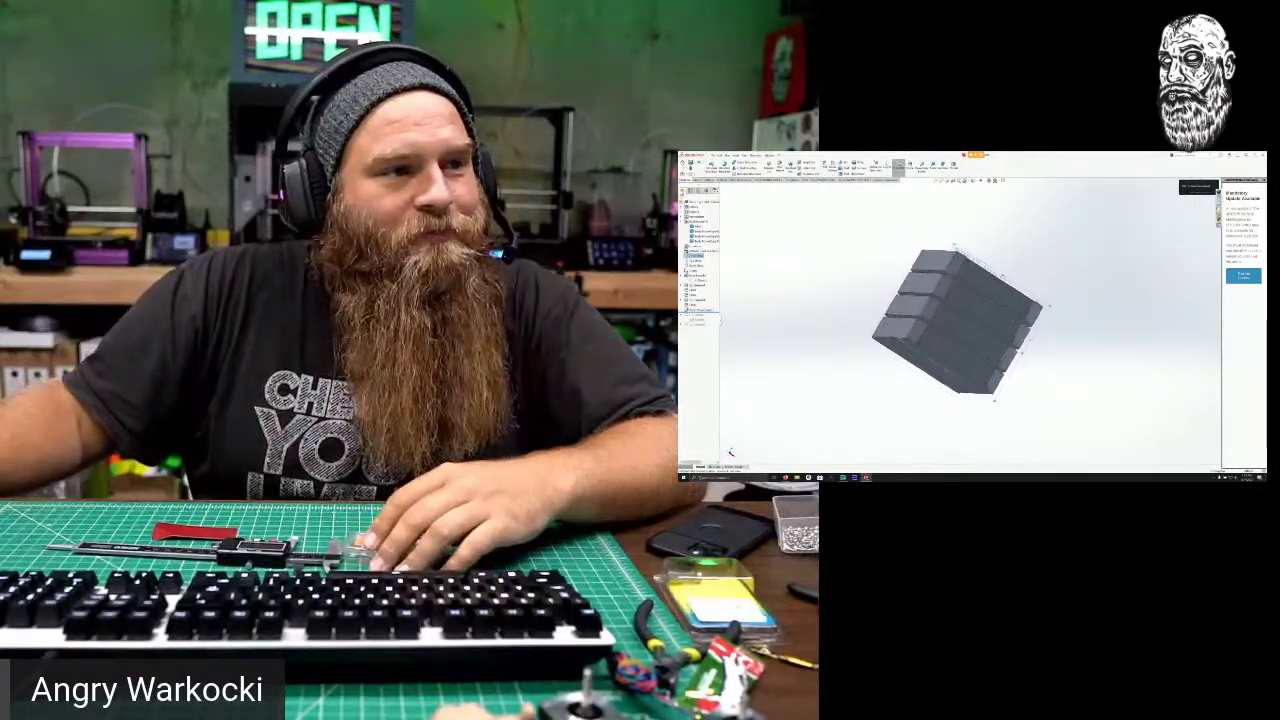
middle_click_drag(1002, 253, 904, 248)
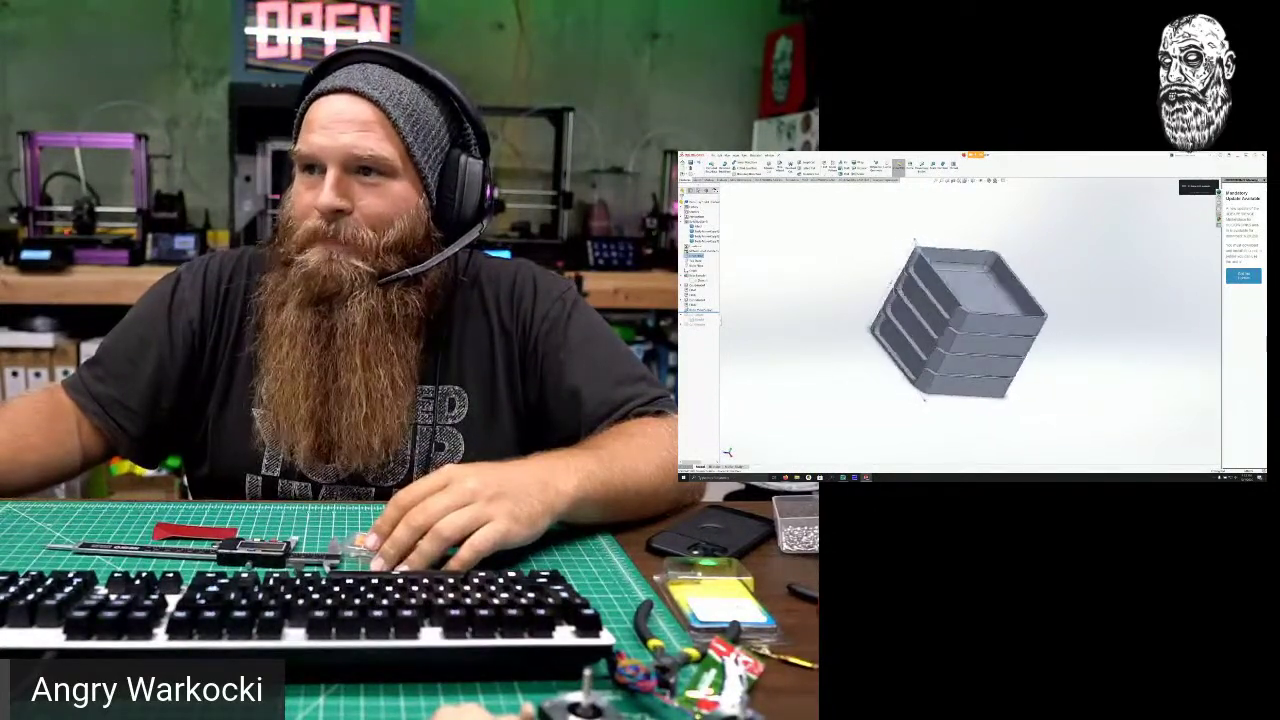
middle_click_drag(950, 290, 922, 321)
mouse_move(913, 243)
middle_mouse_down()
mouse_move(926, 238)
mouse_move(938, 270)
mouse_move(917, 238)
mouse_move(935, 242)
middle_mouse_up()
middle_click_drag(727, 334, 792, 340)
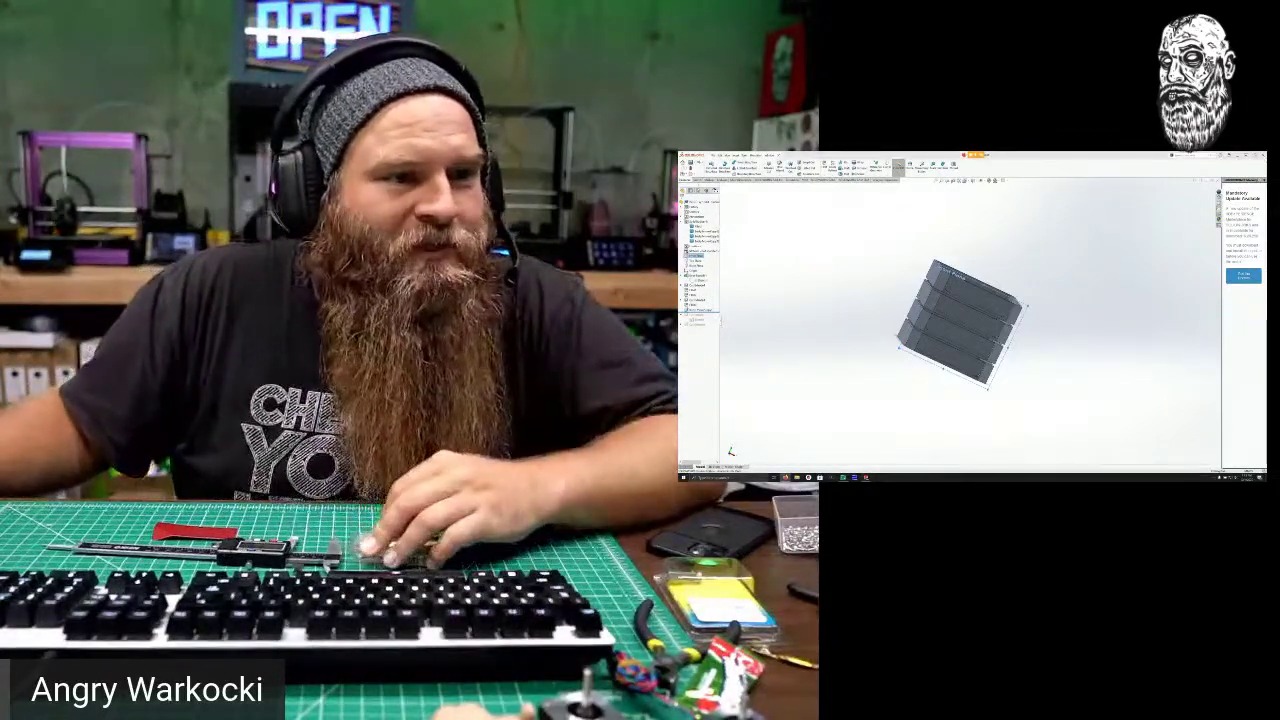
scroll(1042, 278, "down", 4)
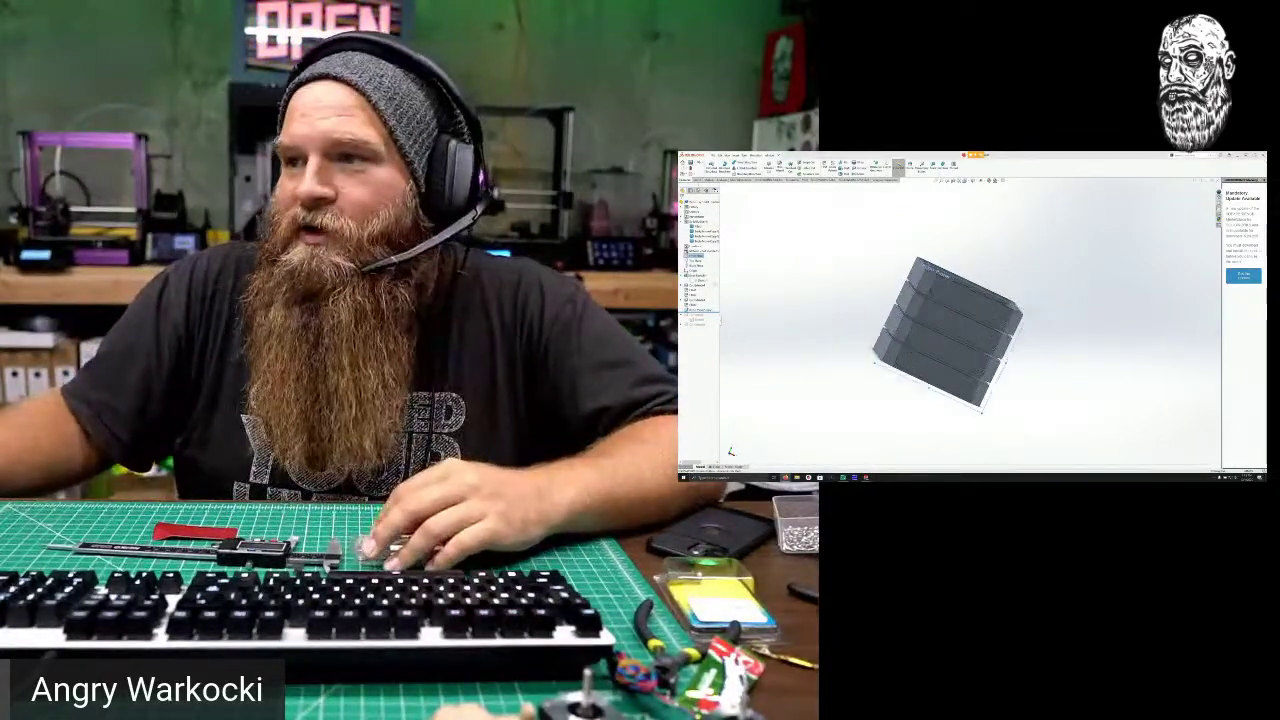
scroll(1004, 336, "up", 2)
middle_click_drag(722, 278, 690, 262)
middle_click_drag(932, 340, 890, 350)
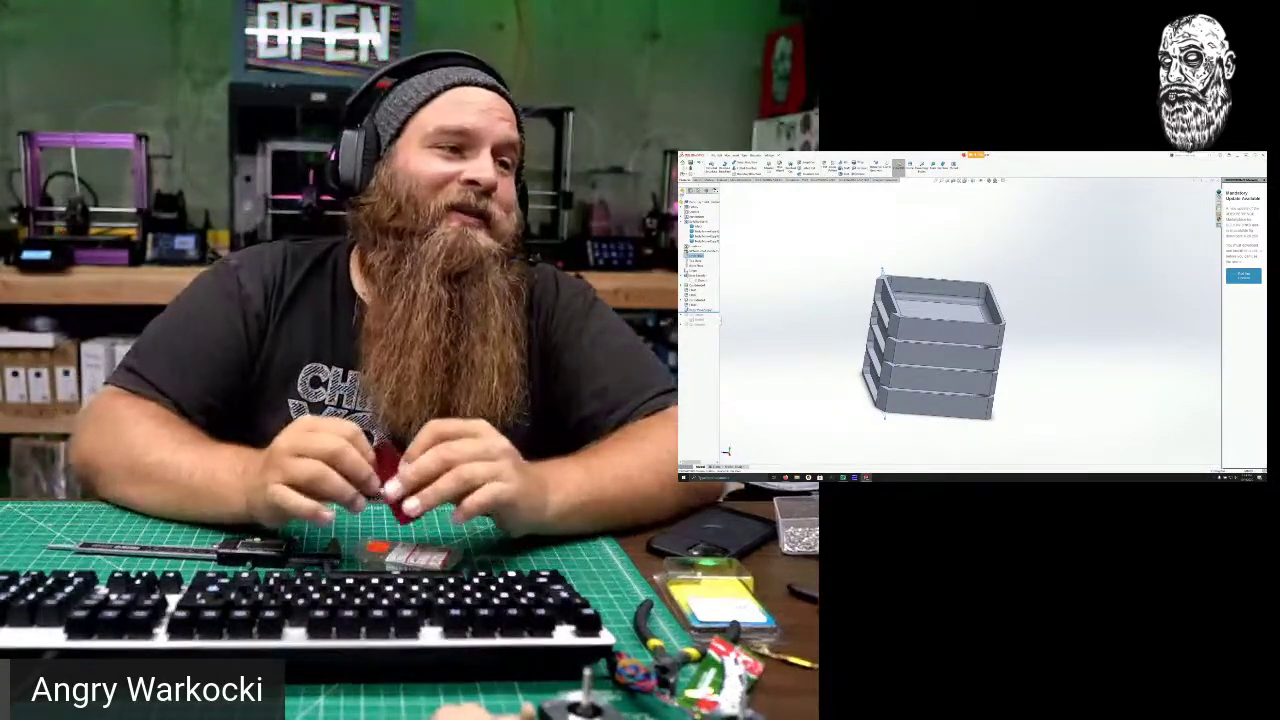
Examine the gaps between the stacked trays and their recessed end faces up close and from above.
scroll(968, 349, "up", 5)
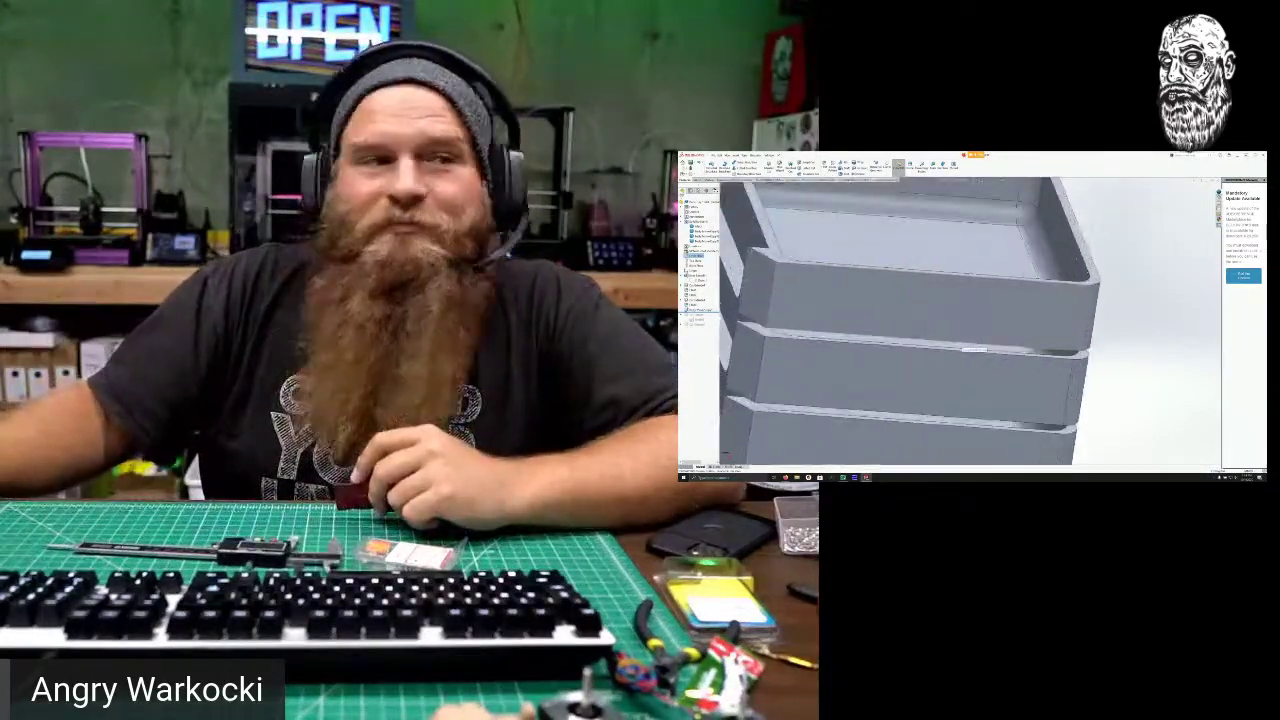
scroll(968, 349, "down", 5)
middle_click_drag(968, 349, 730, 452)
middle_click_drag(930, 340, 960, 240)
middle_click_drag(930, 280, 972, 340)
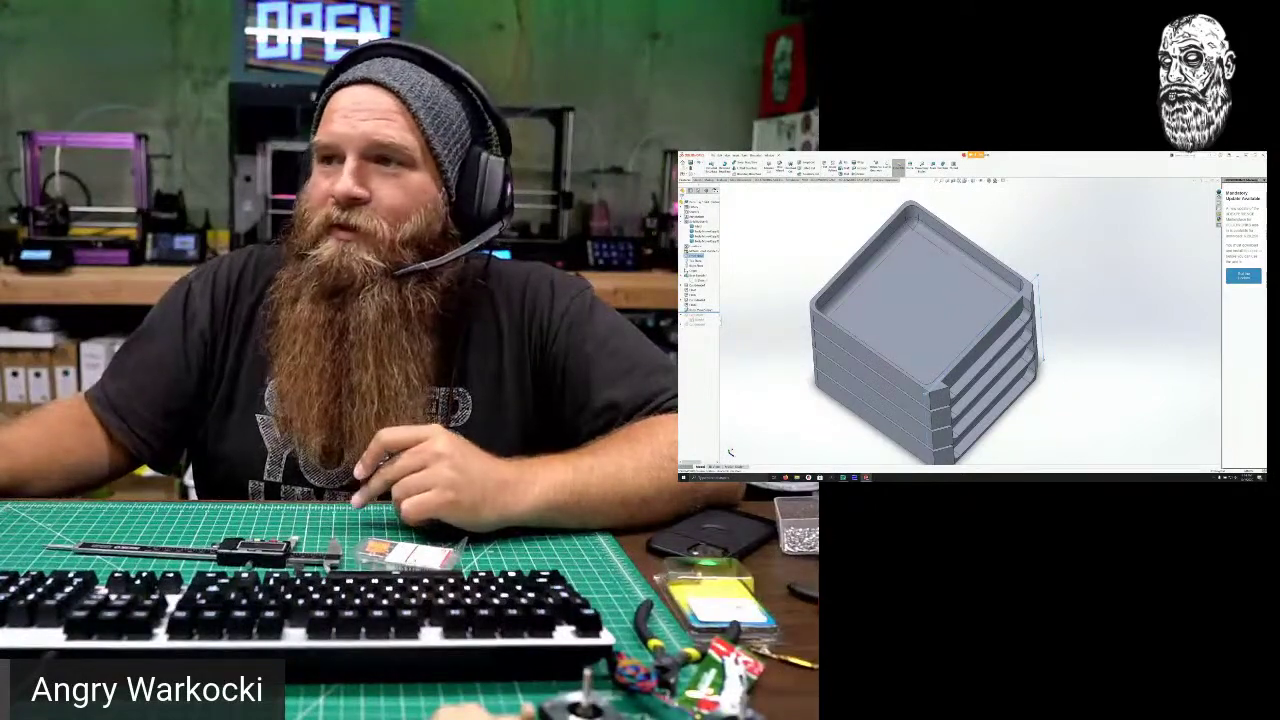
scroll(940, 330, "down", 1)
scroll(940, 330, "up", 2)
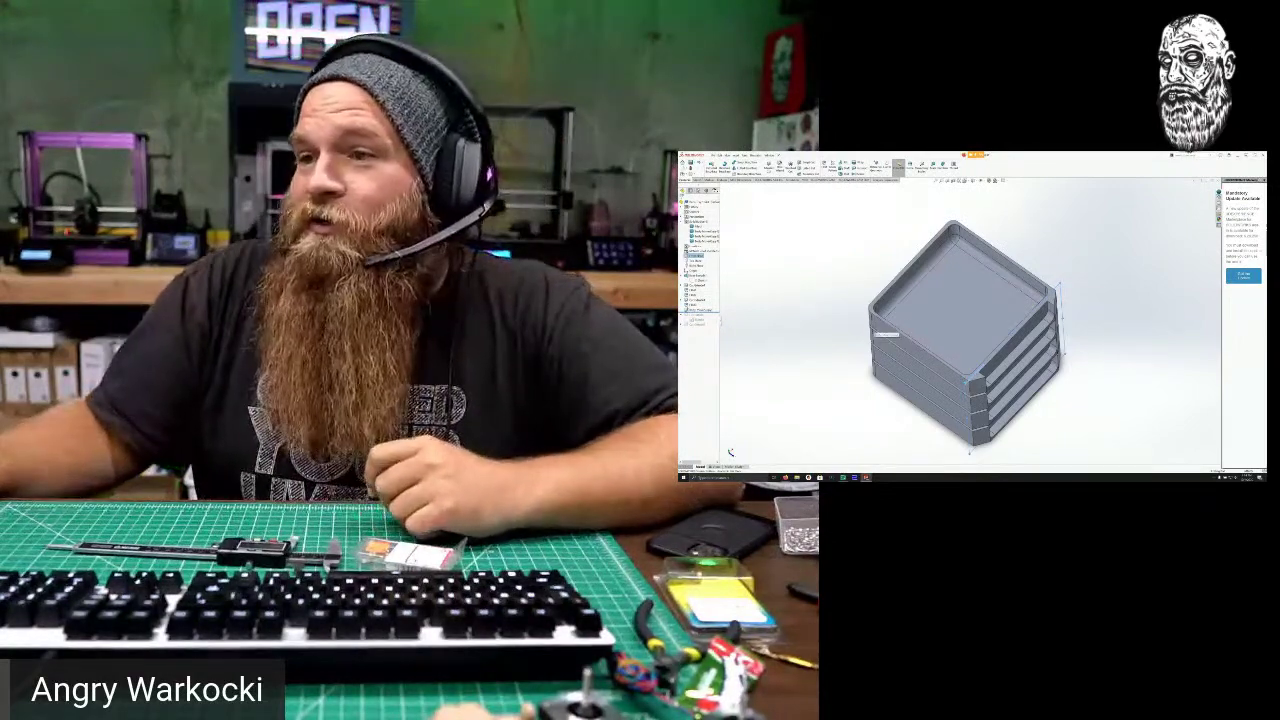
scroll(886, 334, "up", 5)
scroll(886, 334, "down", 6)
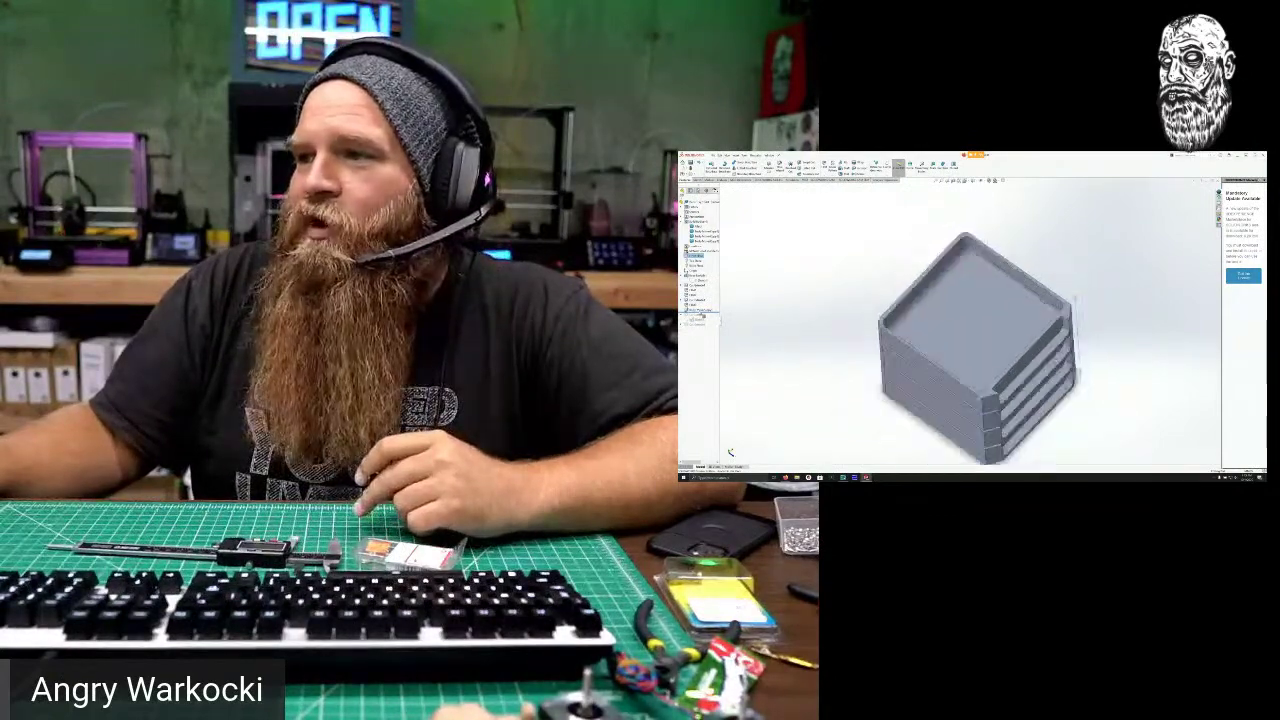
middle_click_drag(808, 318, 737, 230)
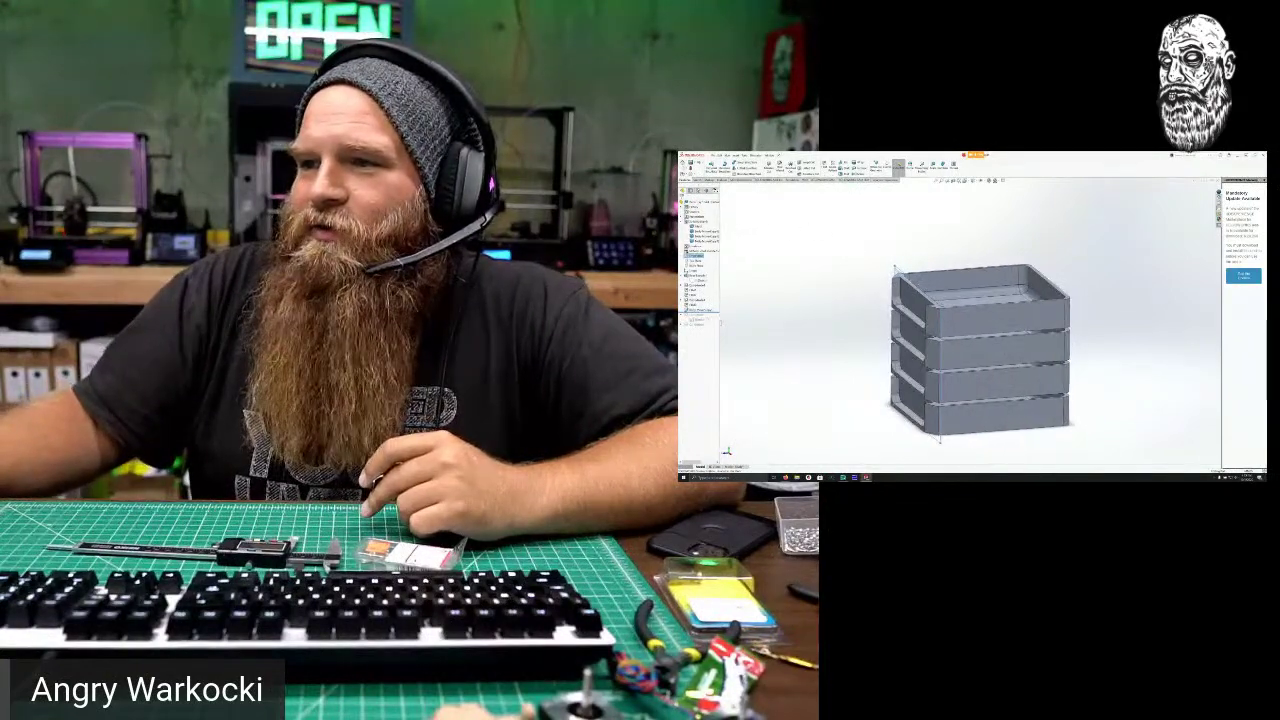
scroll(915, 322, "down", 8)
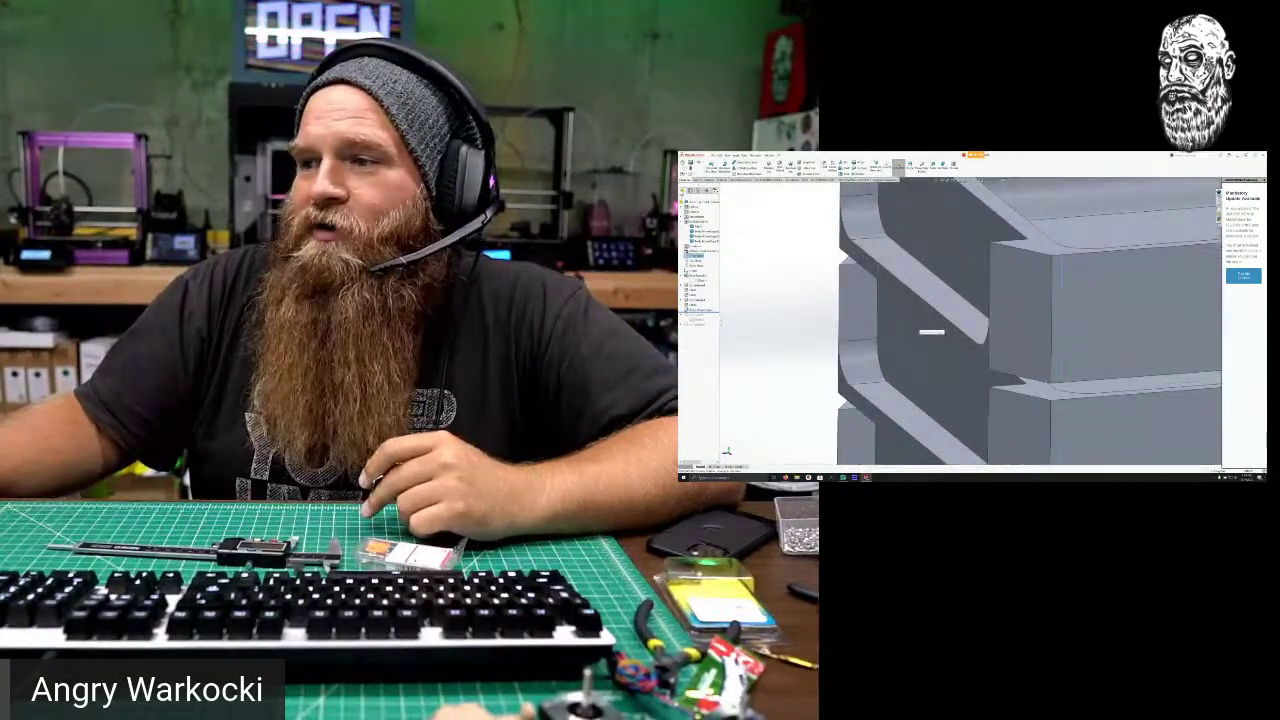
scroll(931, 332, "up", 8)
middle_click_drag(922, 328, 980, 388)
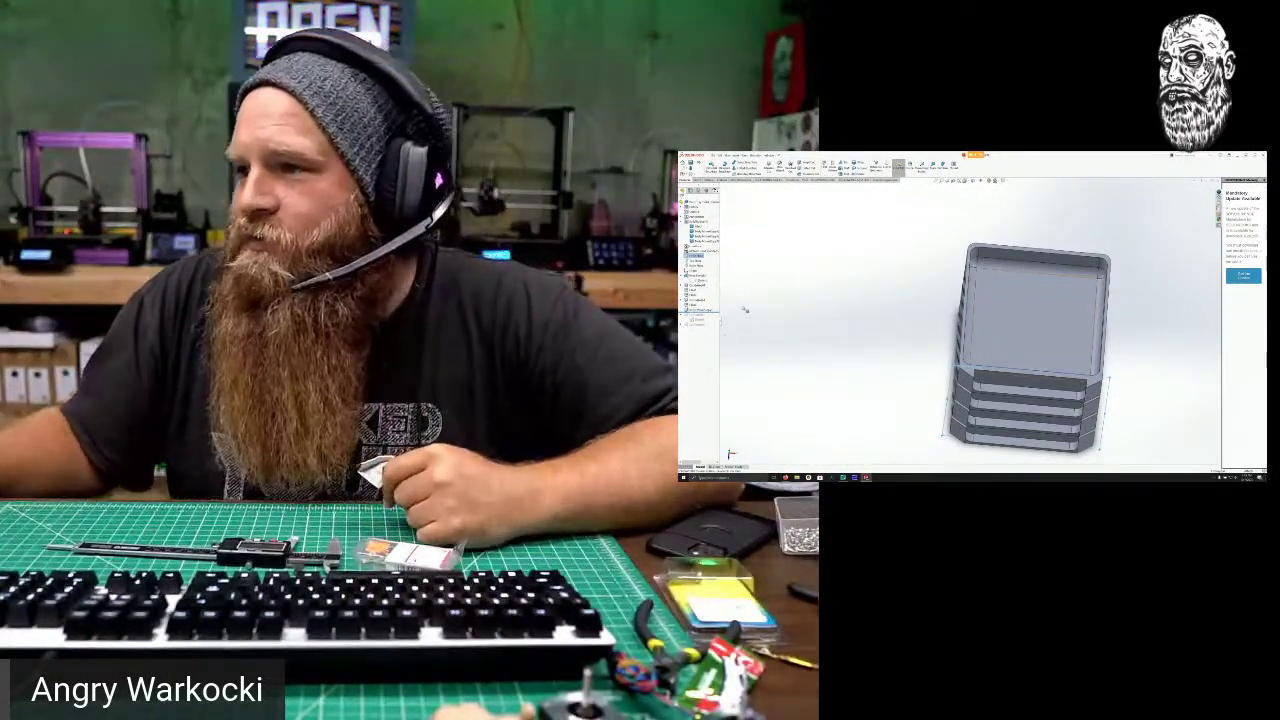
middle_click_drag(745, 310, 770, 228)
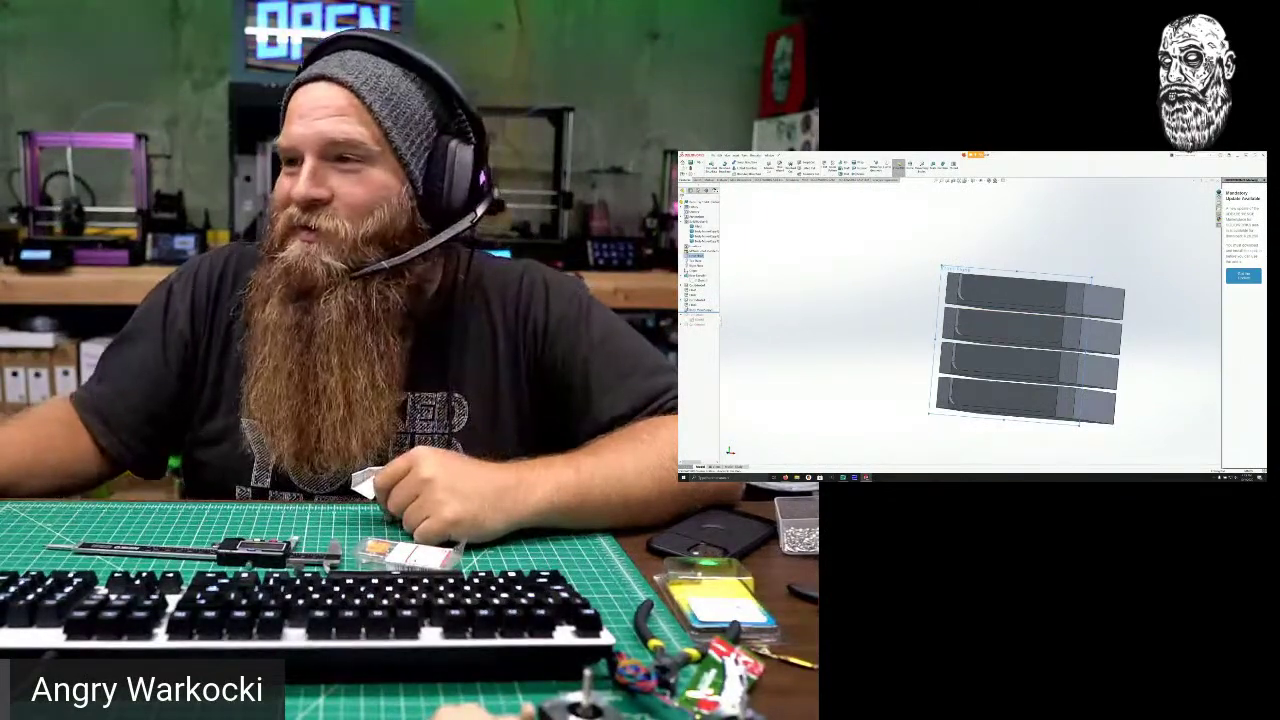
middle_click_drag(1046, 331, 984, 378)
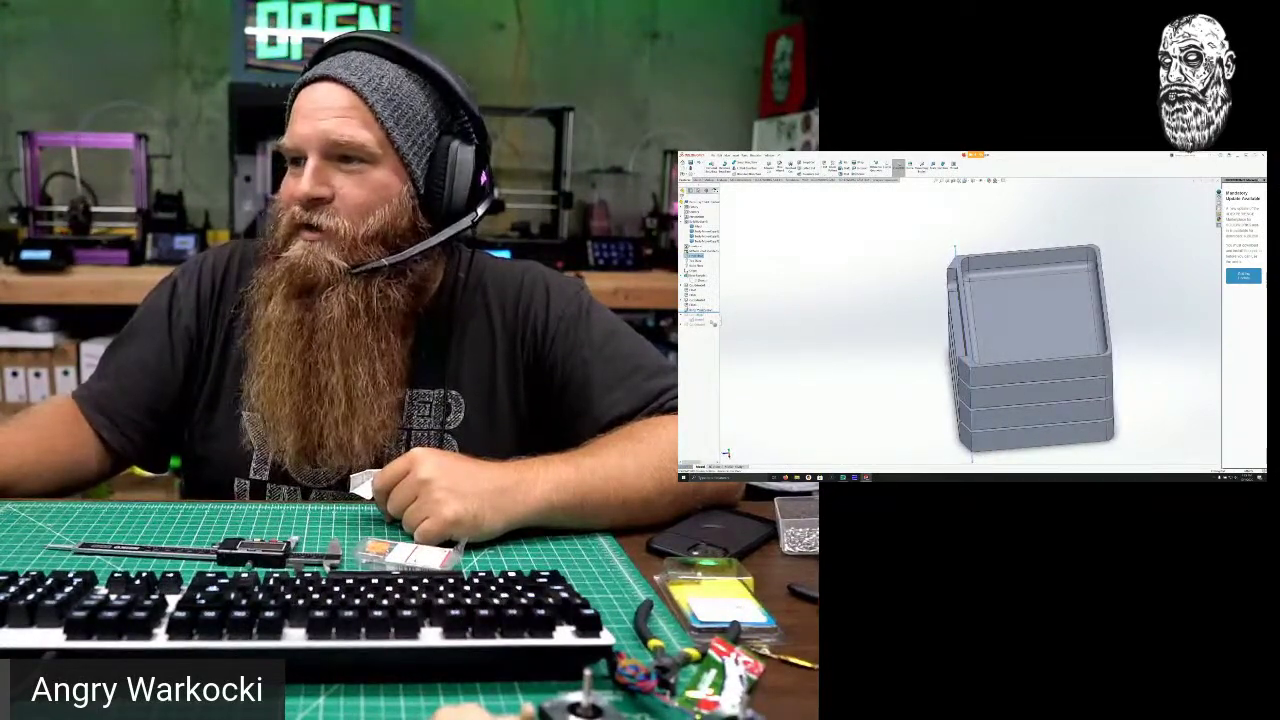
scroll(970, 330, "up", 2)
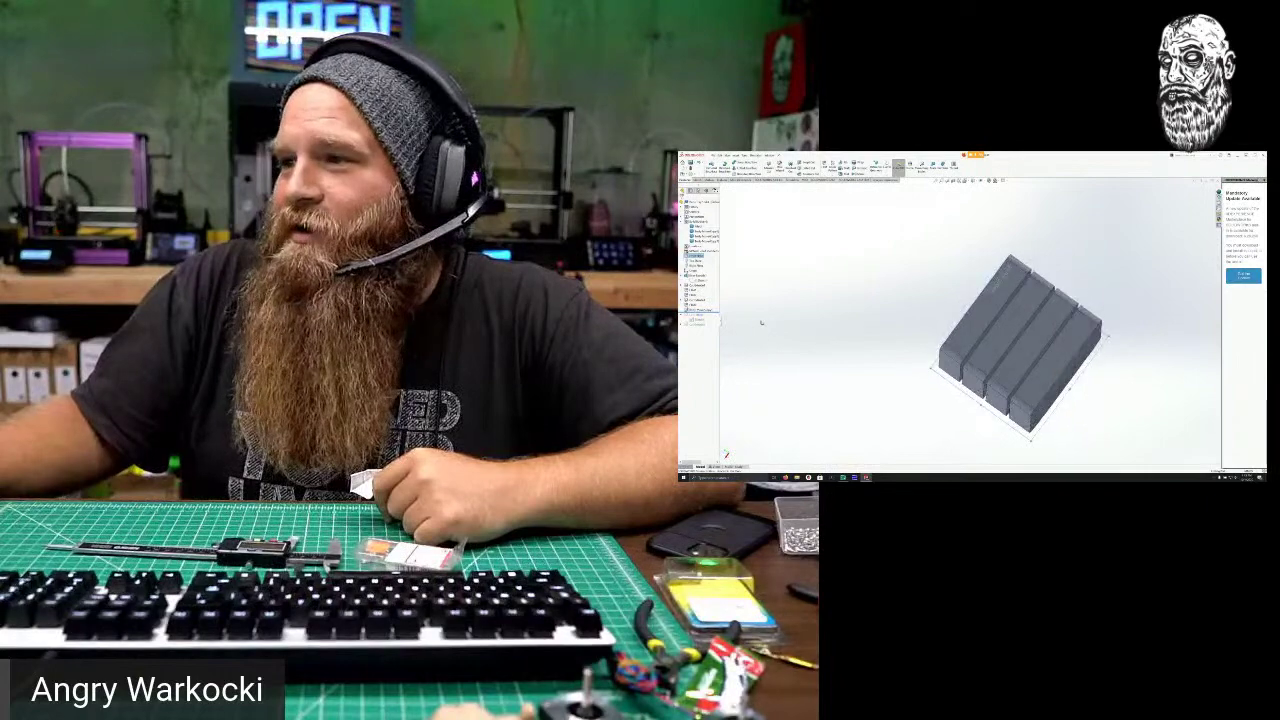
middle_click_drag(843, 254, 880, 220)
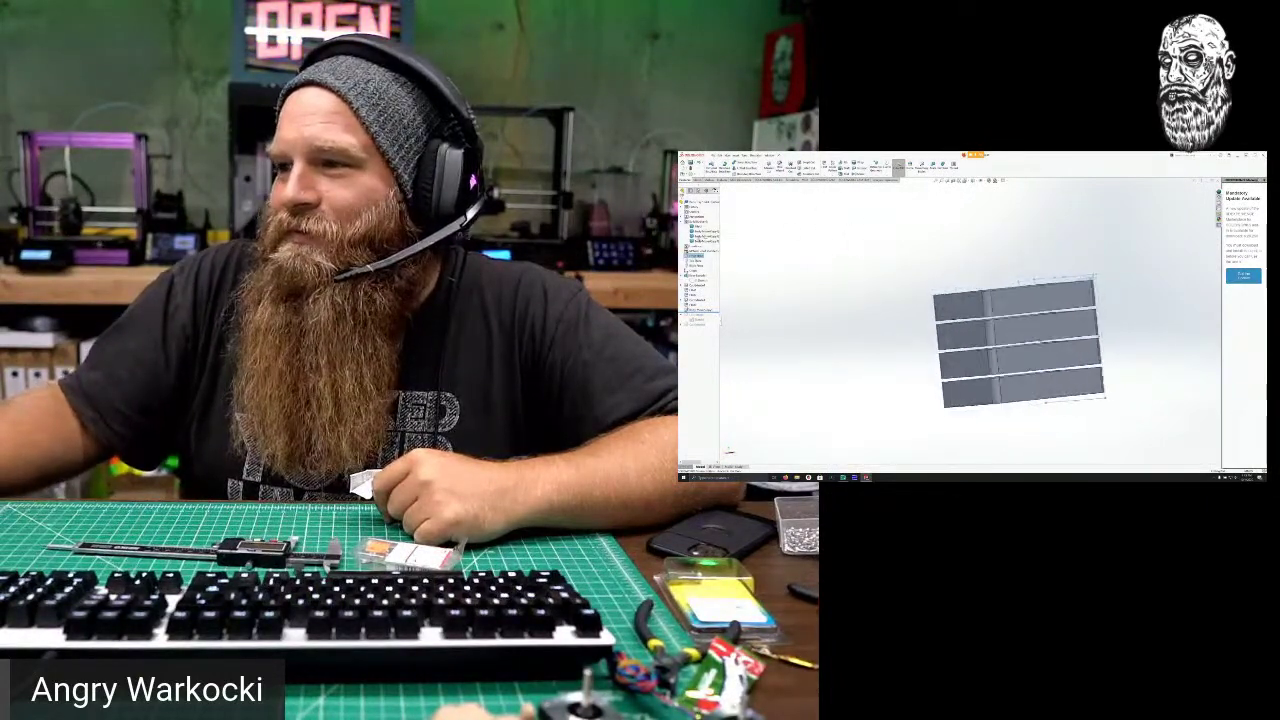
middle_click_drag(1040, 274, 986, 272)
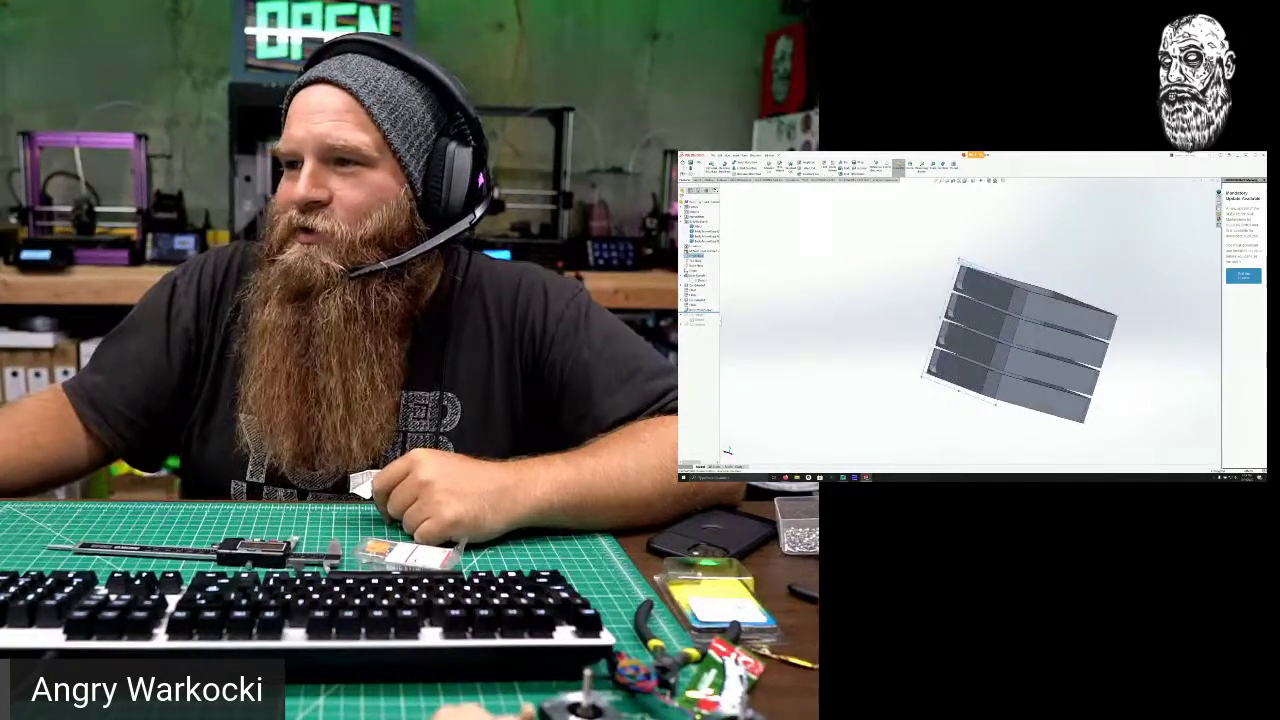
middle_click_drag(1020, 300, 970, 296)
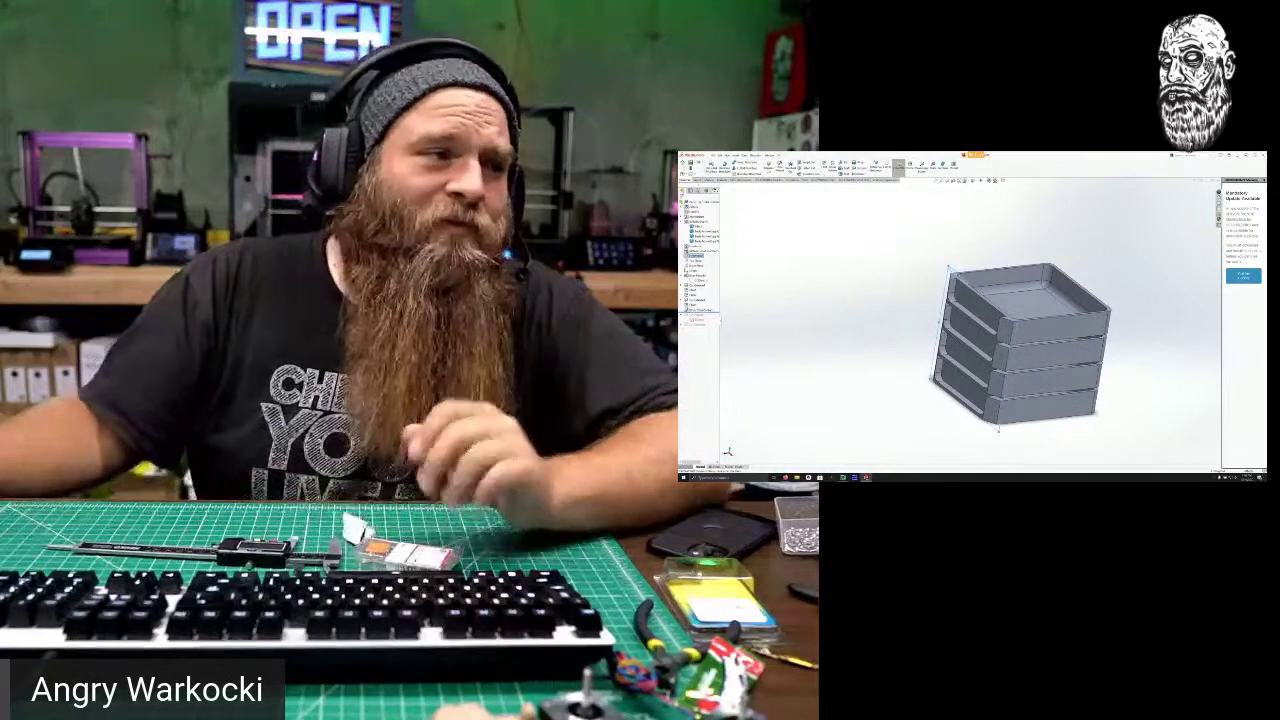
middle_click_drag(1020, 320, 1022, 292)
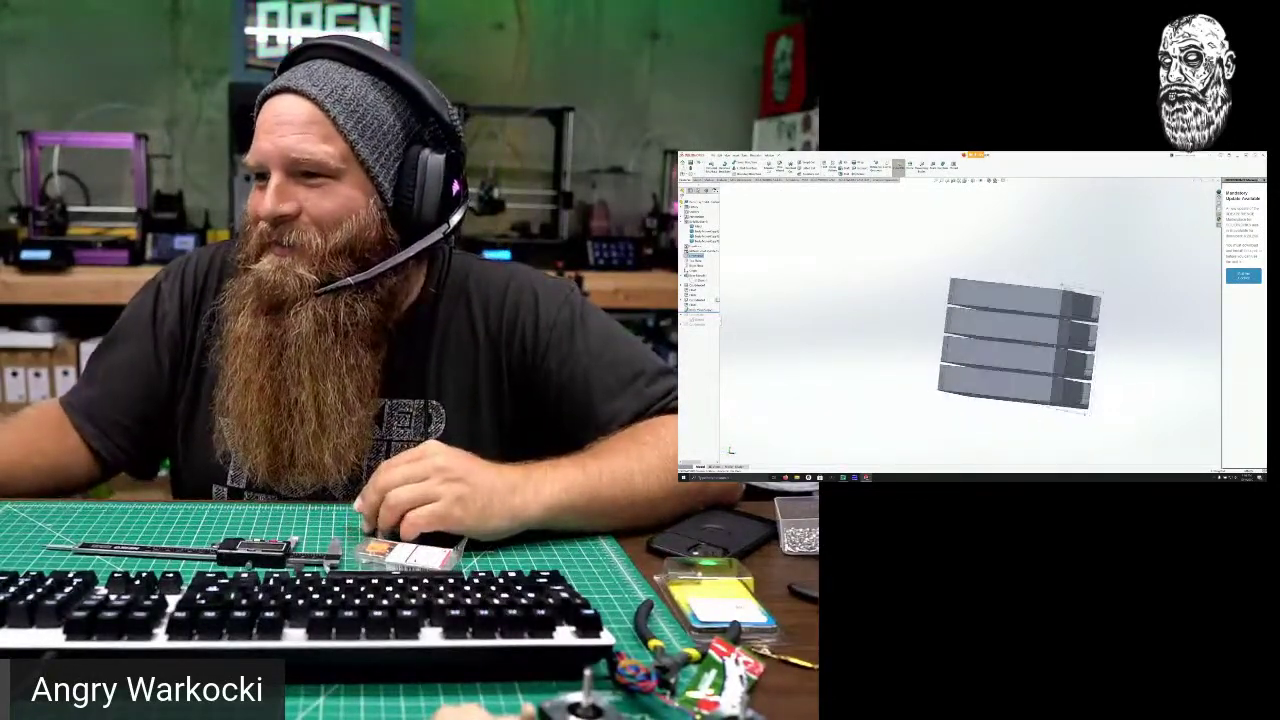
middle_click_drag(759, 310, 748, 304)
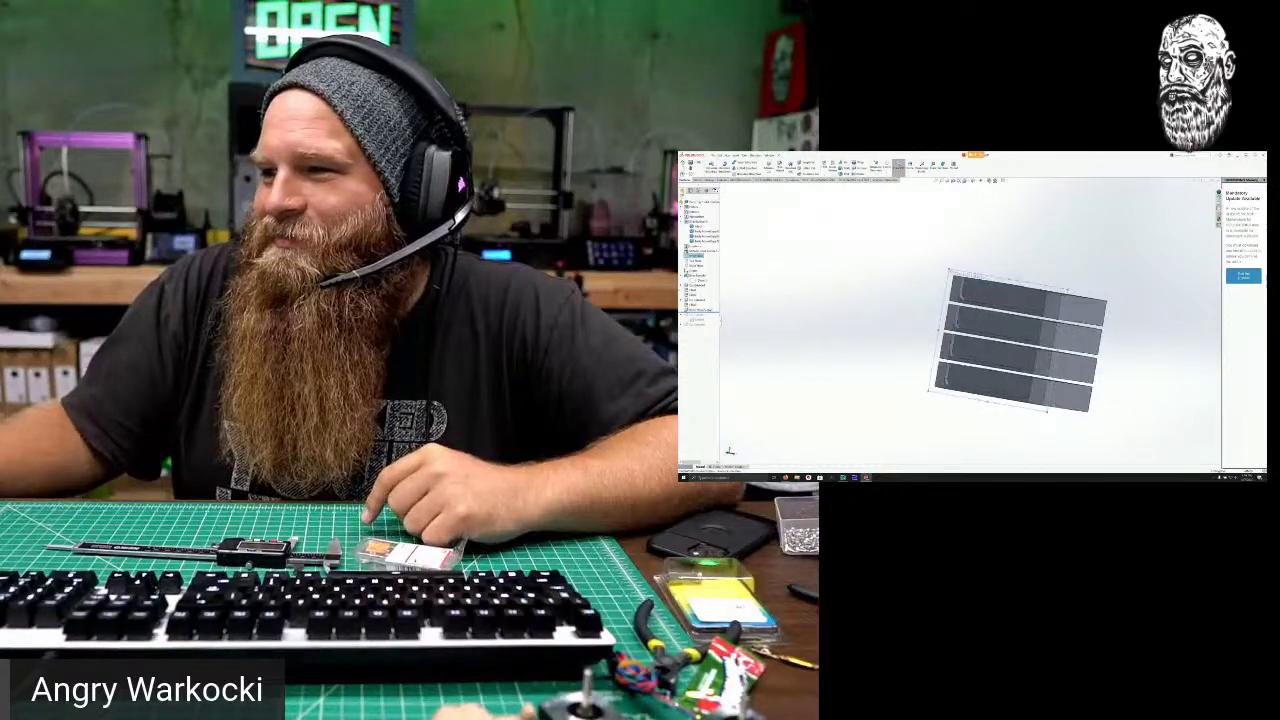
middle_click_drag(1010, 325, 1026, 362)
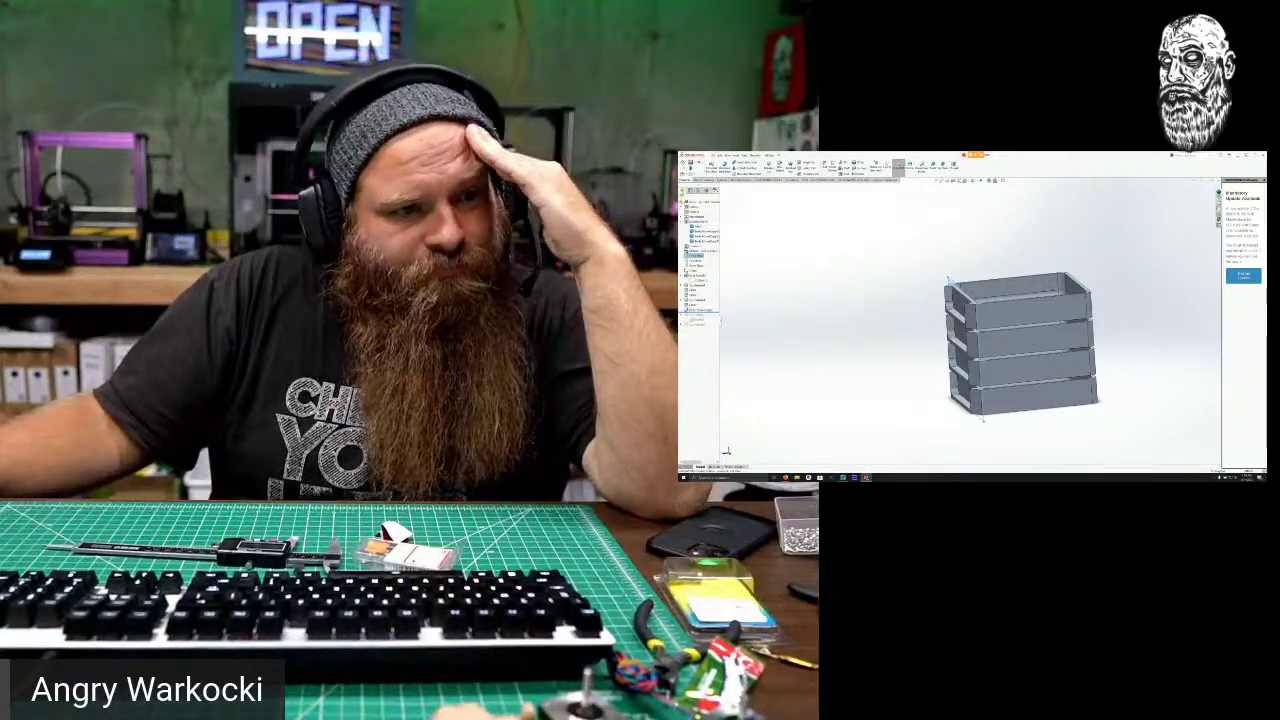
scroll(1010, 300, "down", 2)
scroll(1010, 300, "up", 3)
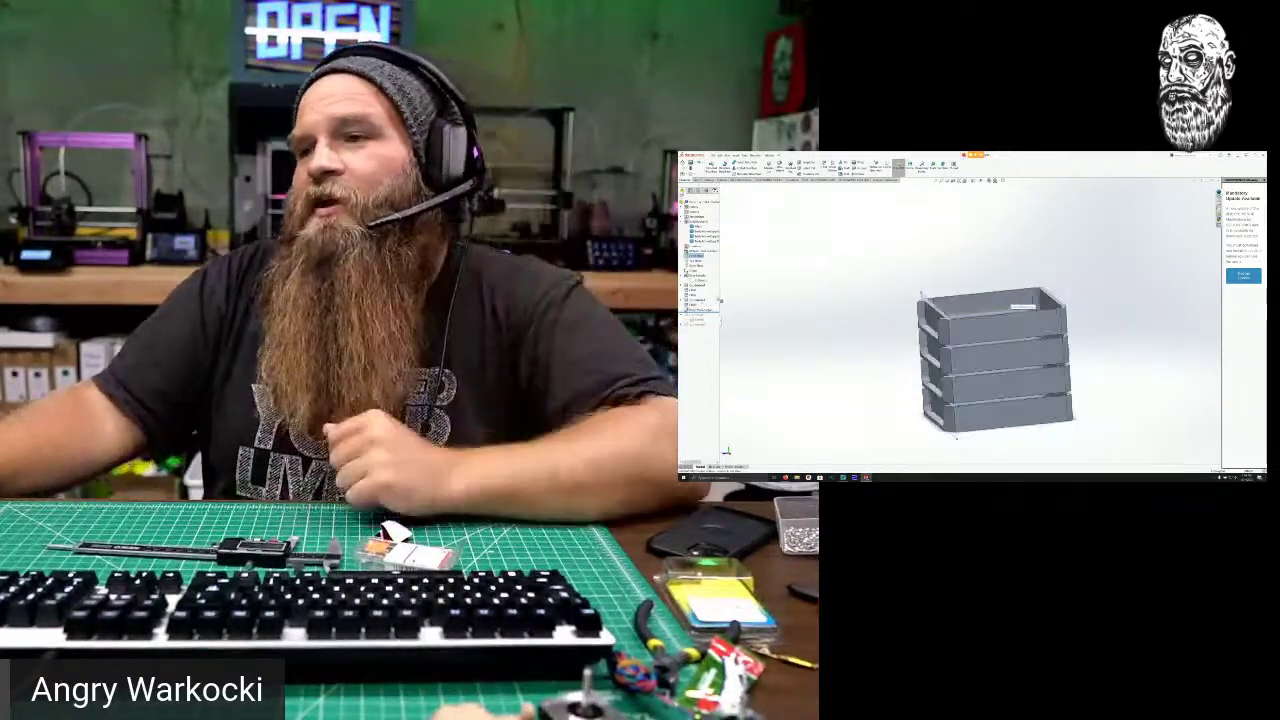
middle_click_drag(1009, 300, 1048, 308)
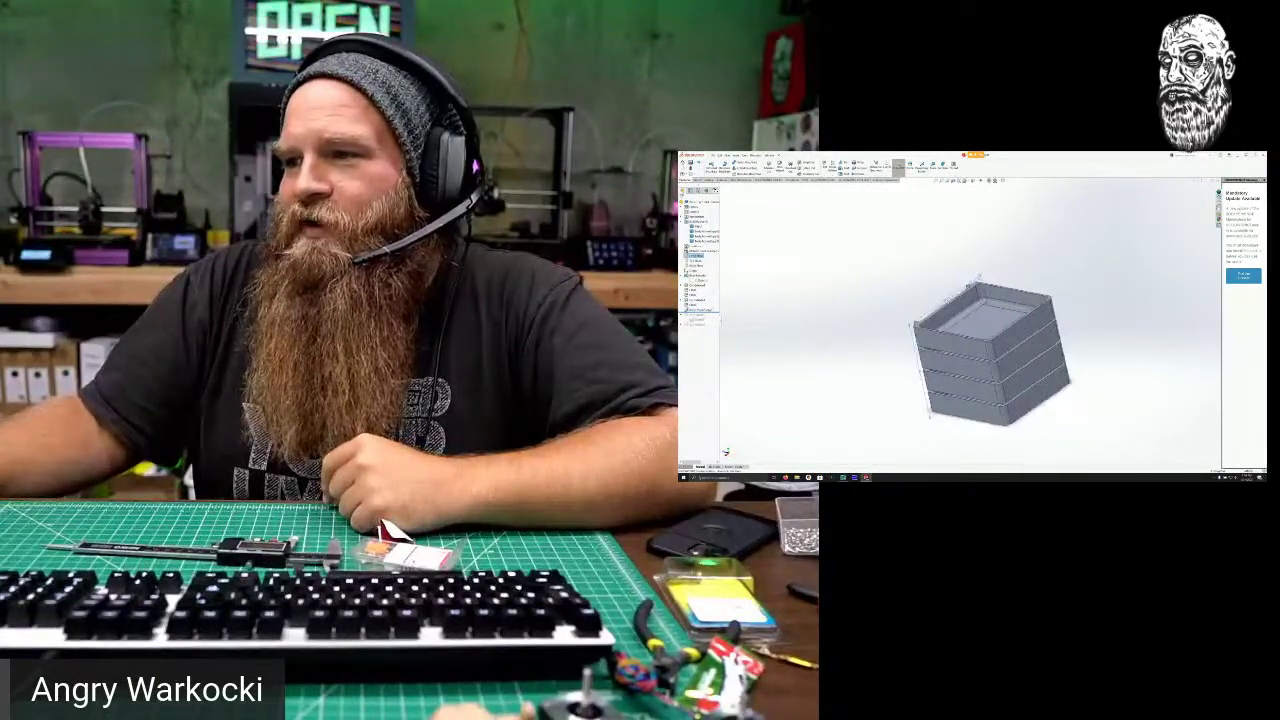
middle_click_drag(1000, 340, 985, 350)
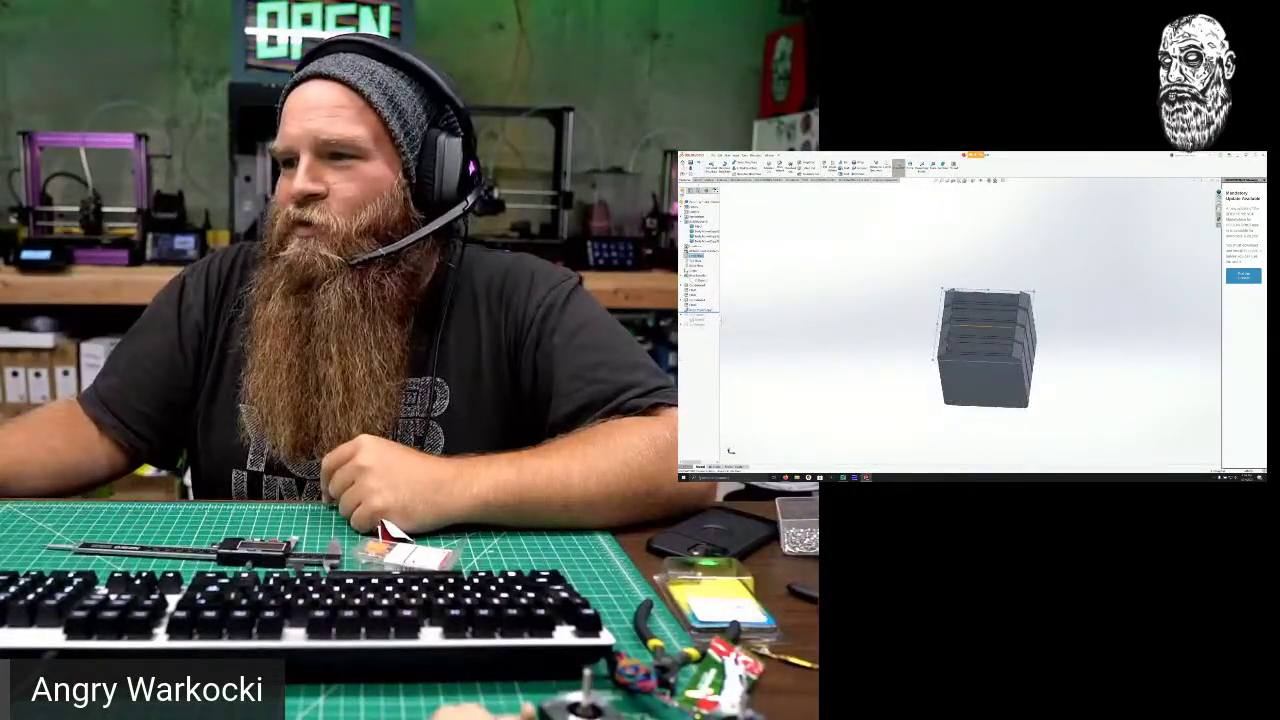
scroll(1024, 329, "down", 5)
scroll(965, 323, "up", 5)
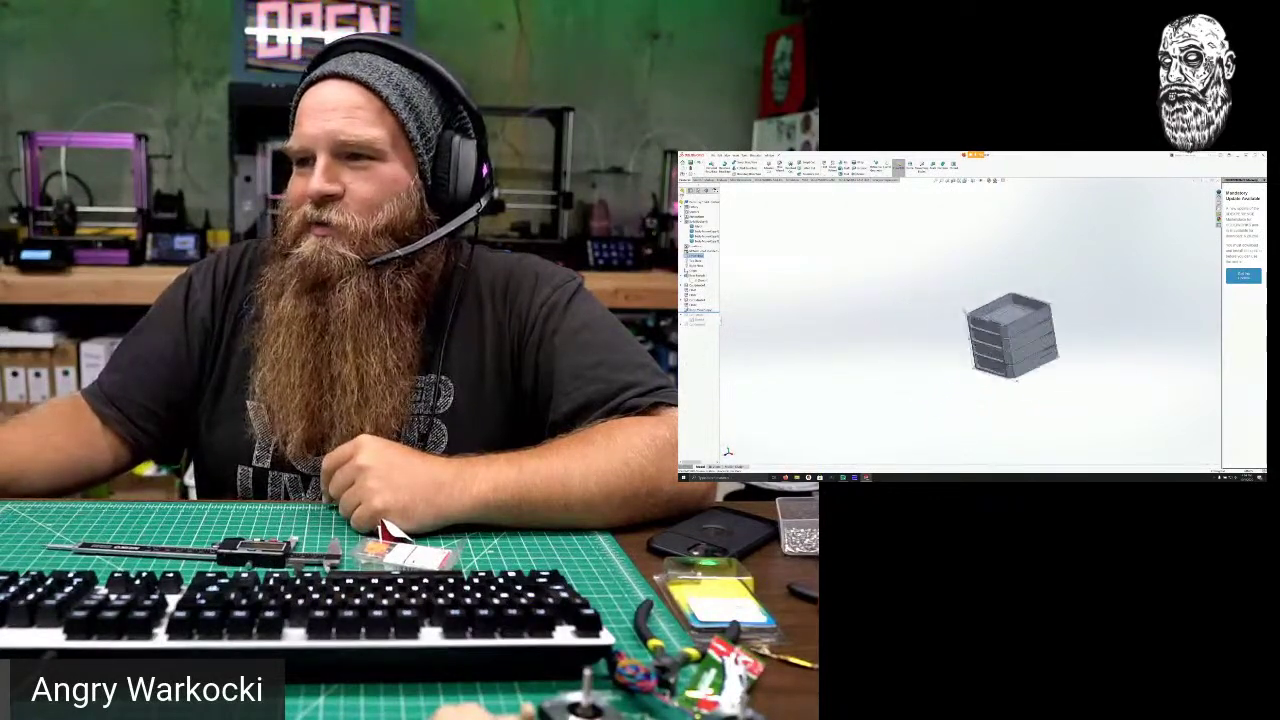
scroll(1000, 330, "down", 5)
scroll(769, 336, "up", 5)
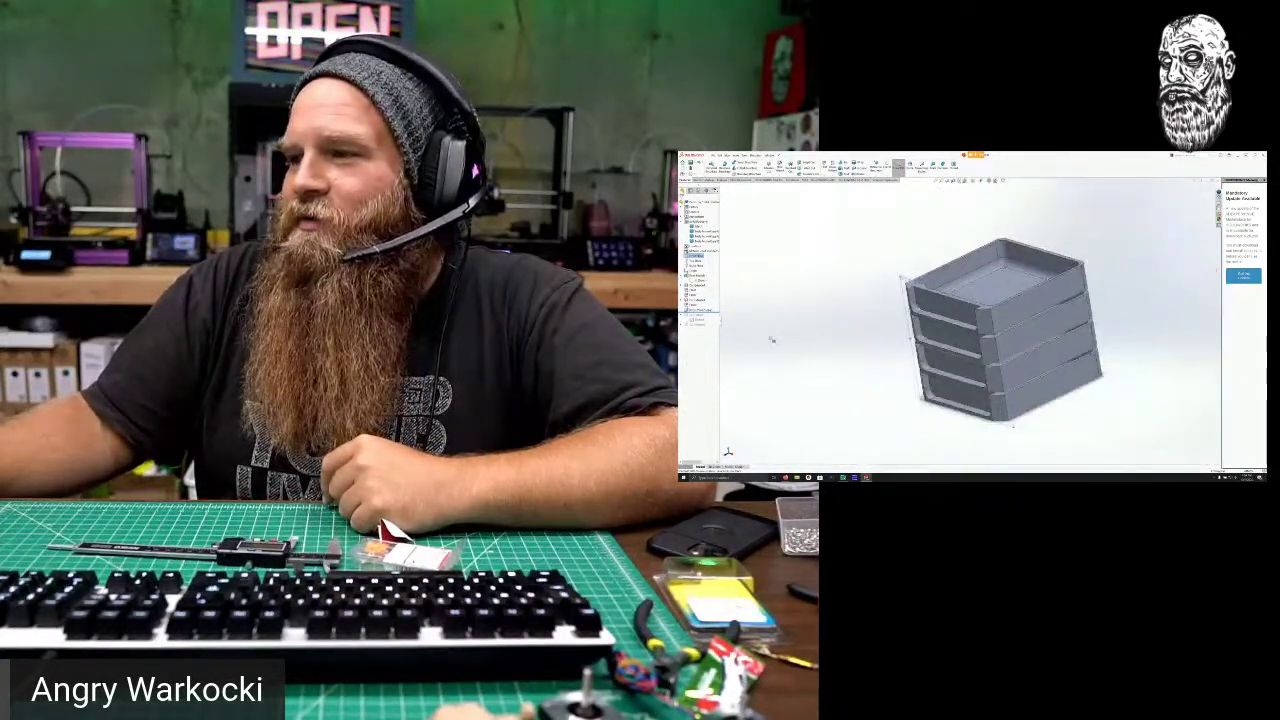
middle_click_drag(800, 350, 841, 371)
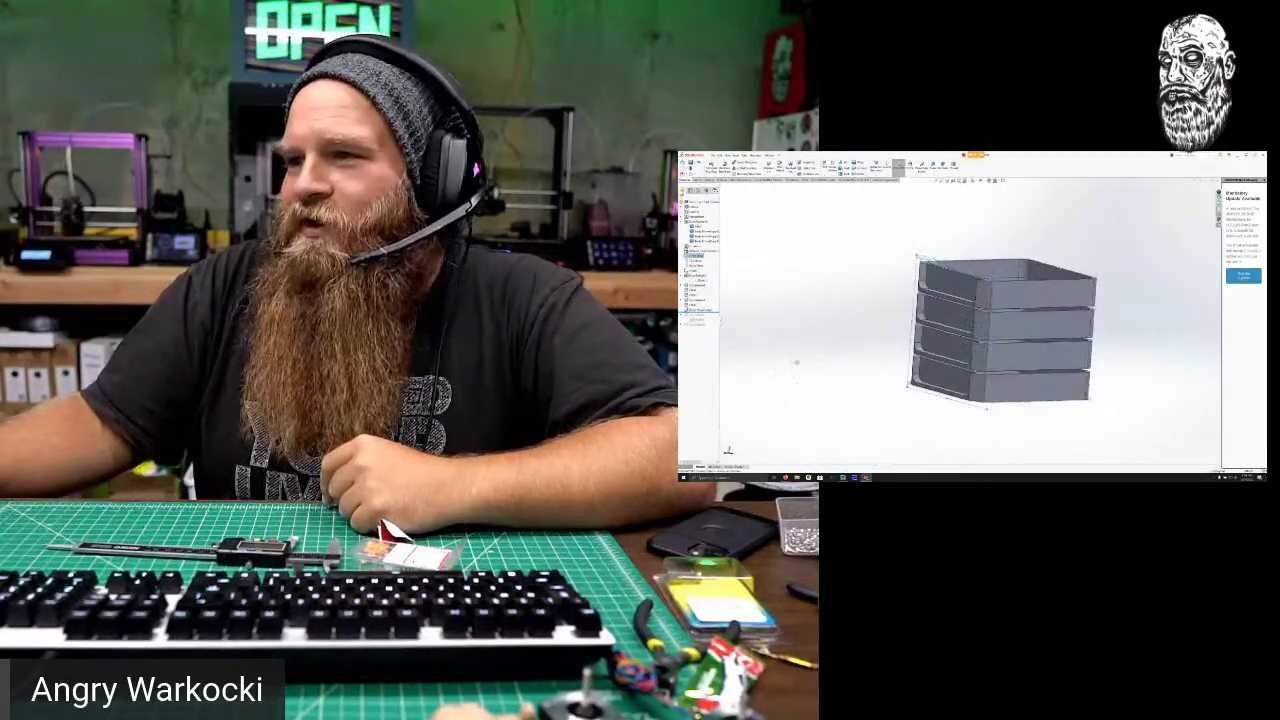